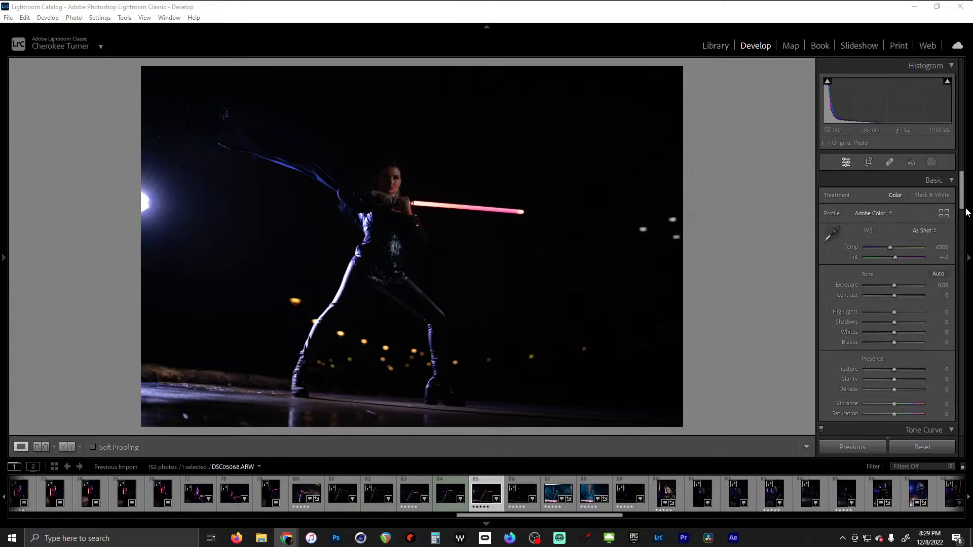
# Turn on chromatic aberration removal and lens profile corrections for the photo
pyautogui.moveTo(961, 199); pyautogui.dragTo(942, 351)
pyautogui.scroll(1, 942, 351)
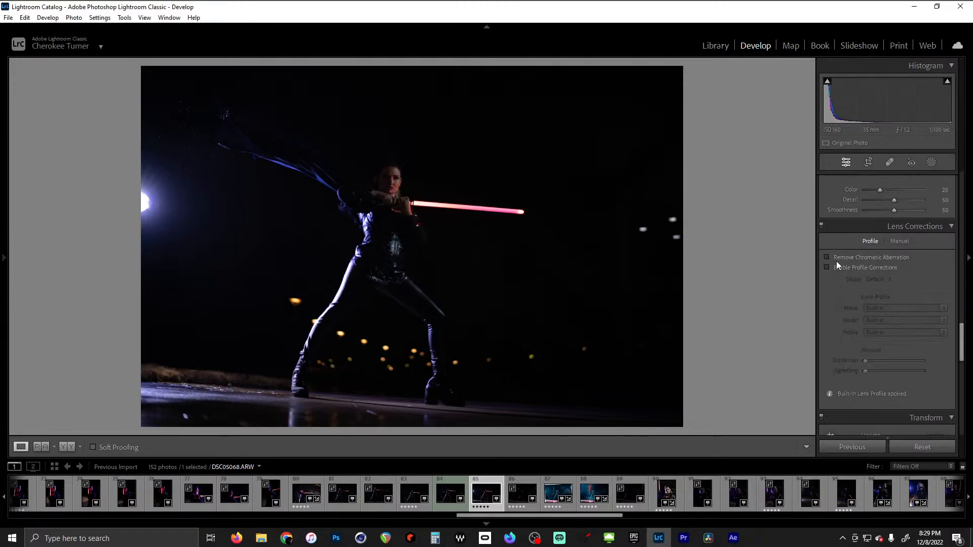
pyautogui.click(827, 258)
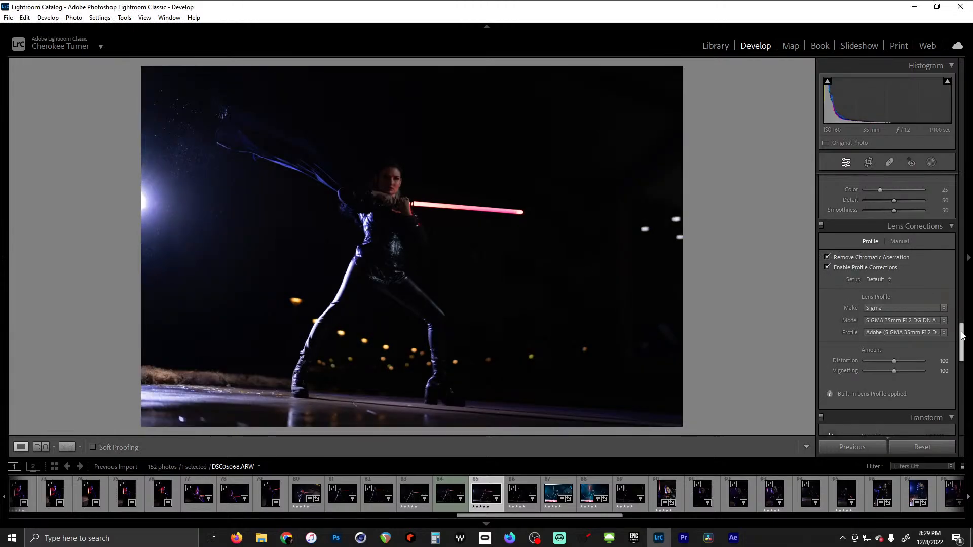
# Straighten the photo with the Auto Upright correction and scale it to 114 to fill the empty edges
pyautogui.moveTo(962, 337); pyautogui.dragTo(956, 361)
pyautogui.scroll(-2, 957, 360)
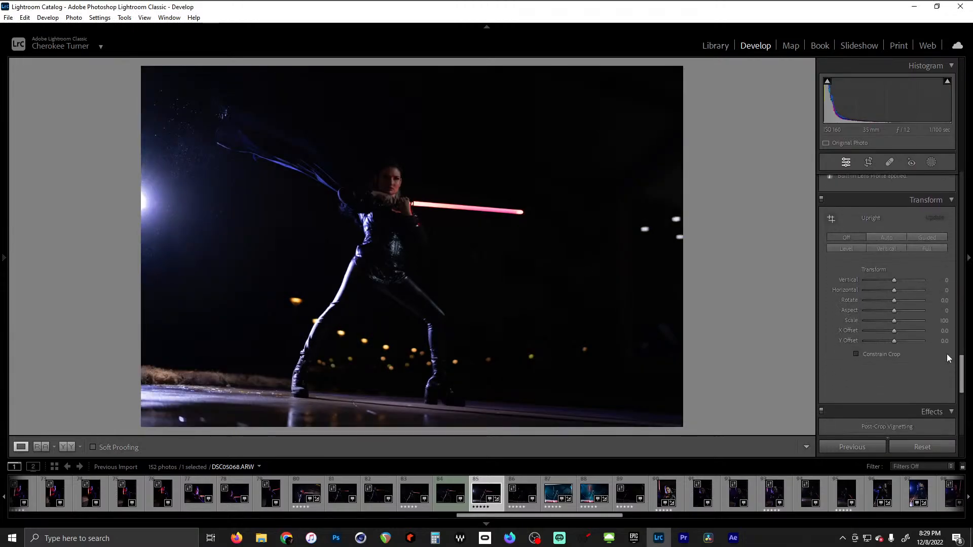
pyautogui.click(886, 237)
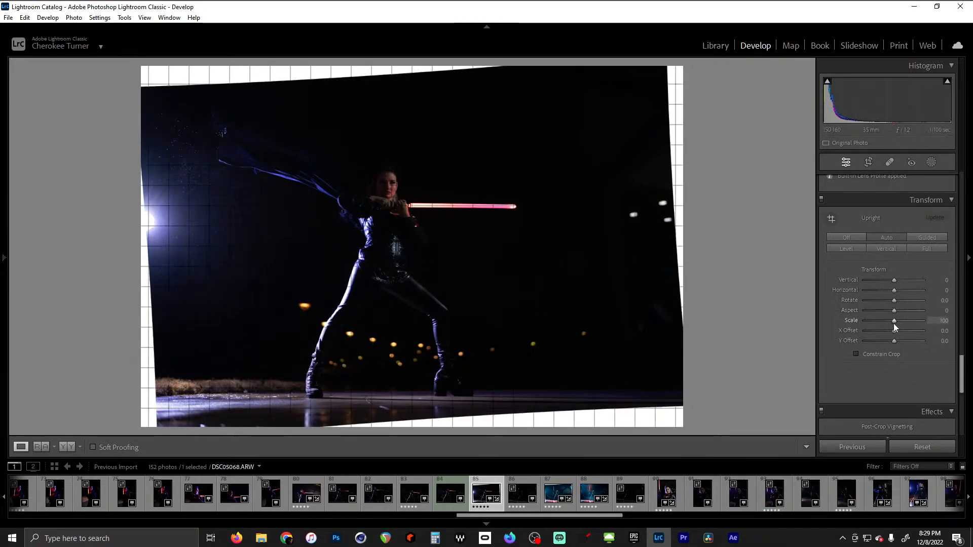
pyautogui.moveTo(895, 321); pyautogui.dragTo(902, 321)
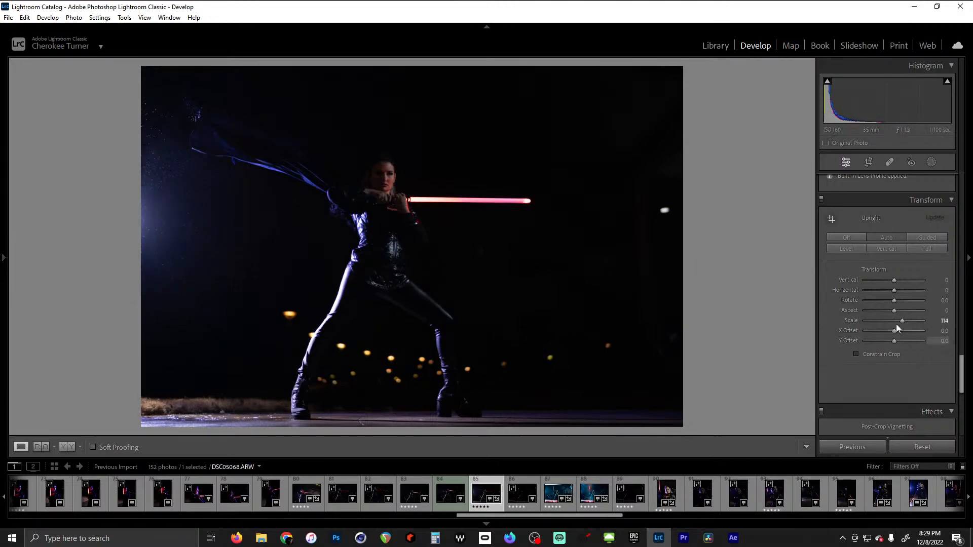
# Brighten the photo by setting the exposure to +1.40
pyautogui.moveTo(962, 368); pyautogui.dragTo(959, 383)
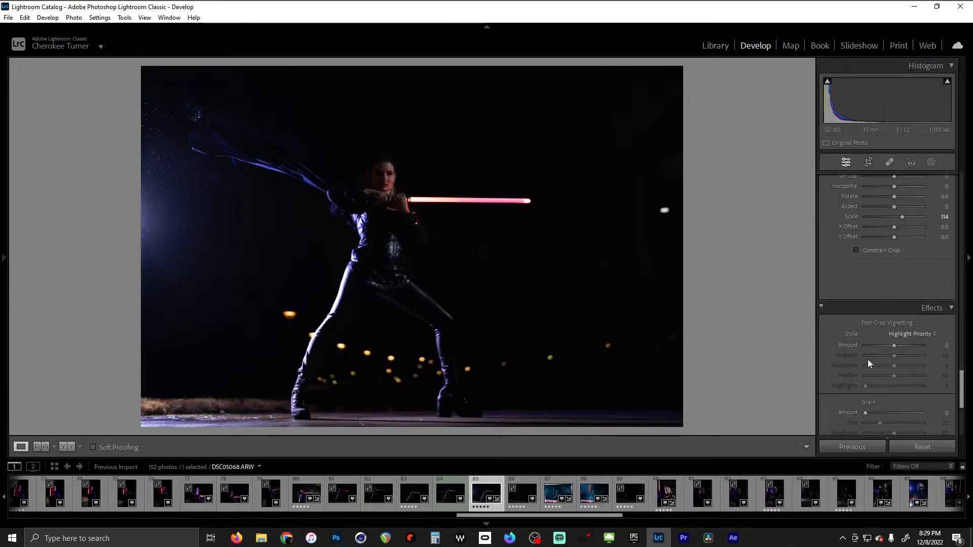
pyautogui.scroll(15, 946, 218)
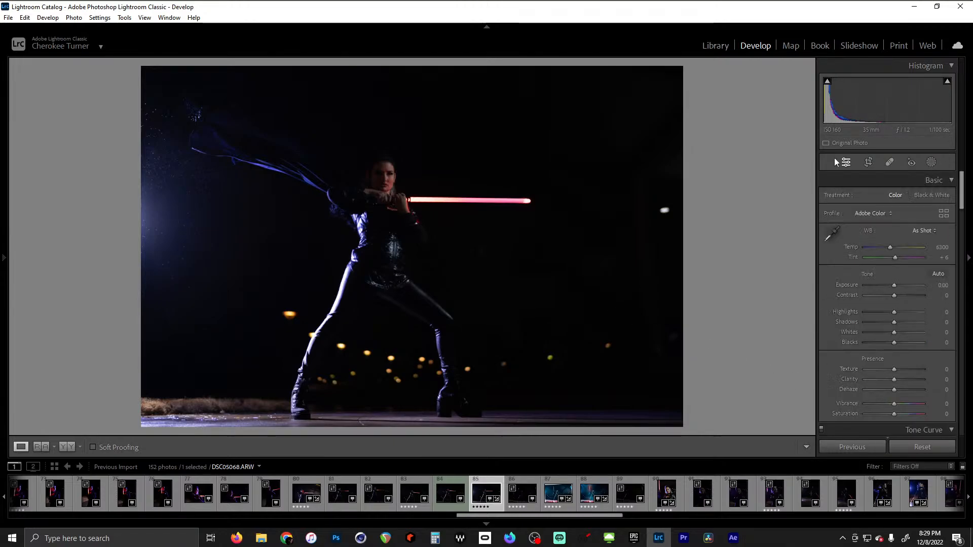
pyautogui.moveTo(894, 285); pyautogui.dragTo(911, 285)
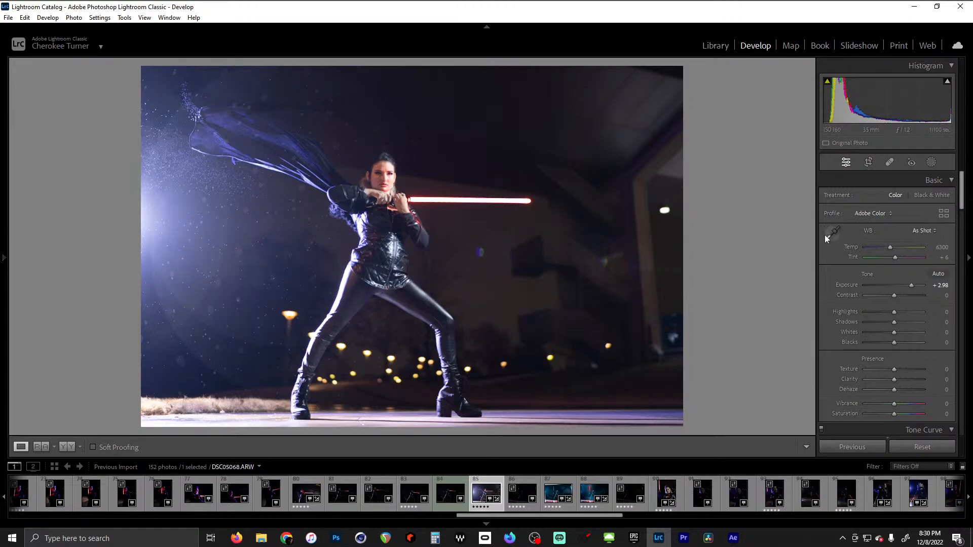
pyautogui.moveTo(911, 285); pyautogui.dragTo(902, 288)
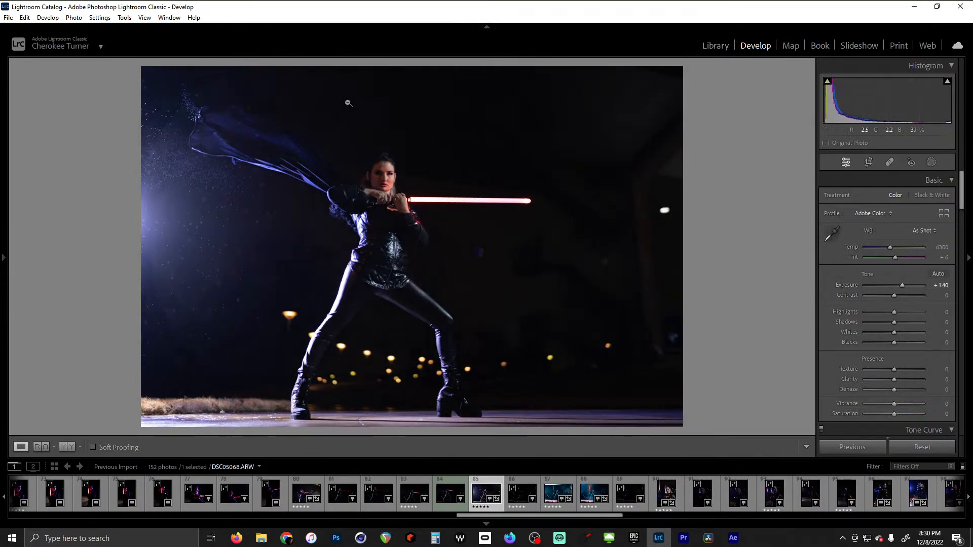
# Check the woman's face and body up close, and change the color profile to Adobe Landscape
pyautogui.moveTo(461, 176); pyautogui.dragTo(425, 266)
pyautogui.click(388, 166)
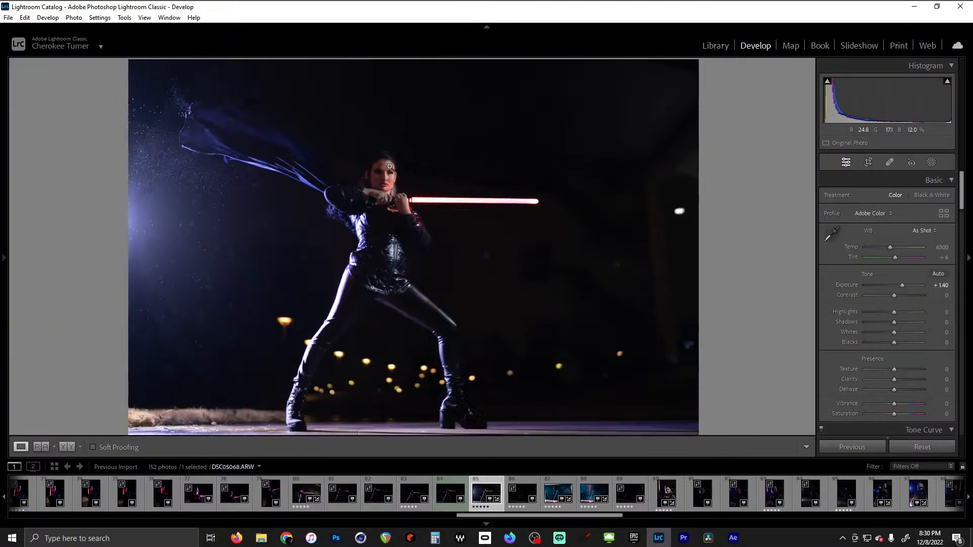
pyautogui.click(388, 166)
pyautogui.click(389, 166)
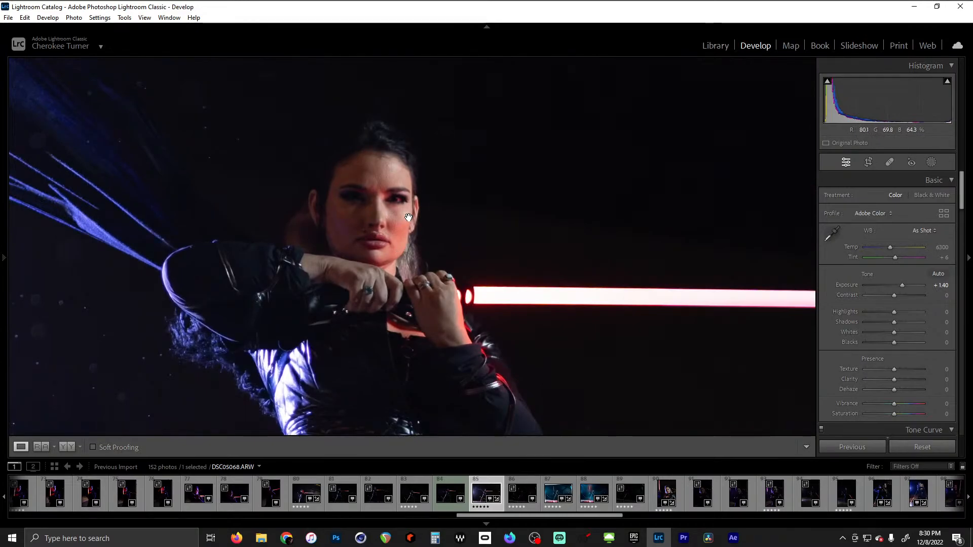
pyautogui.click(380, 283)
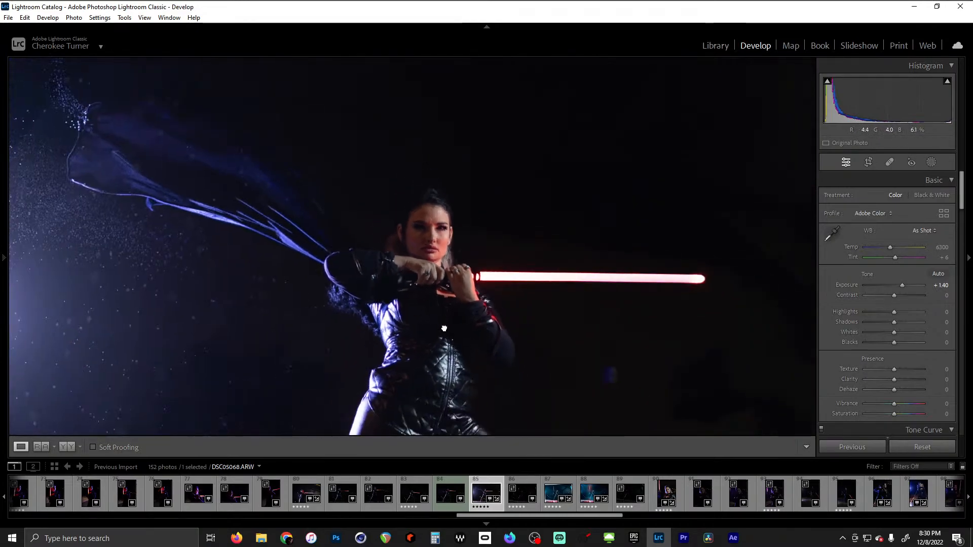
pyautogui.moveTo(442, 320); pyautogui.dragTo(442, 166)
pyautogui.click(442, 166)
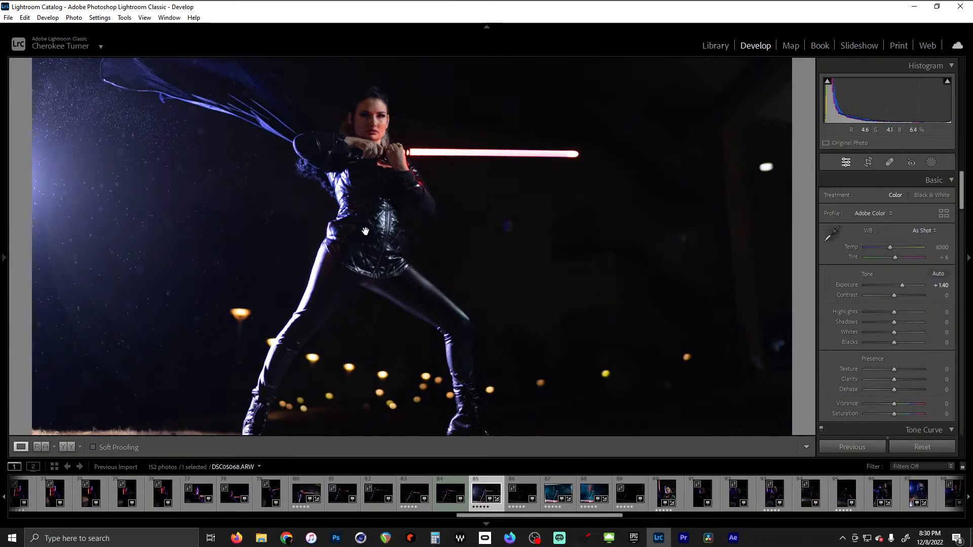
pyautogui.click(873, 214)
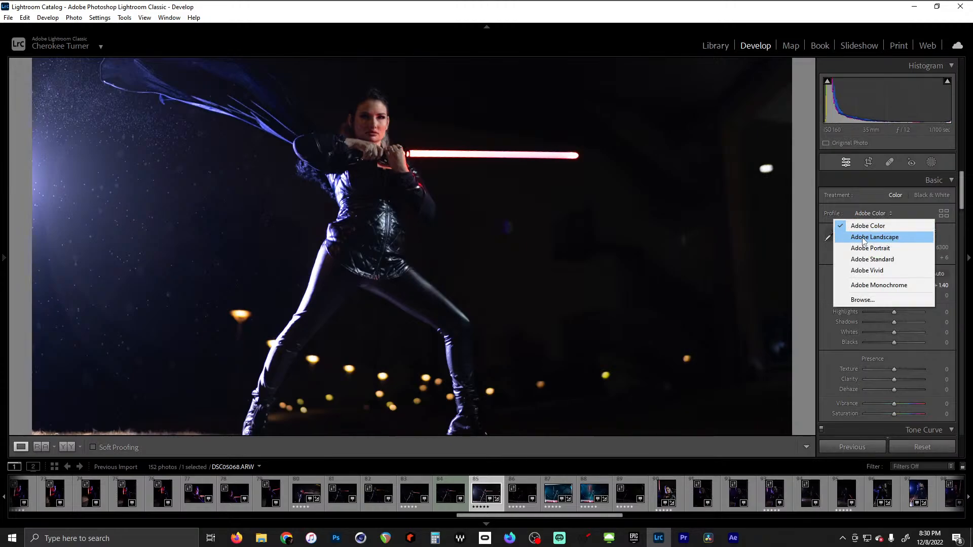
pyautogui.click(863, 238)
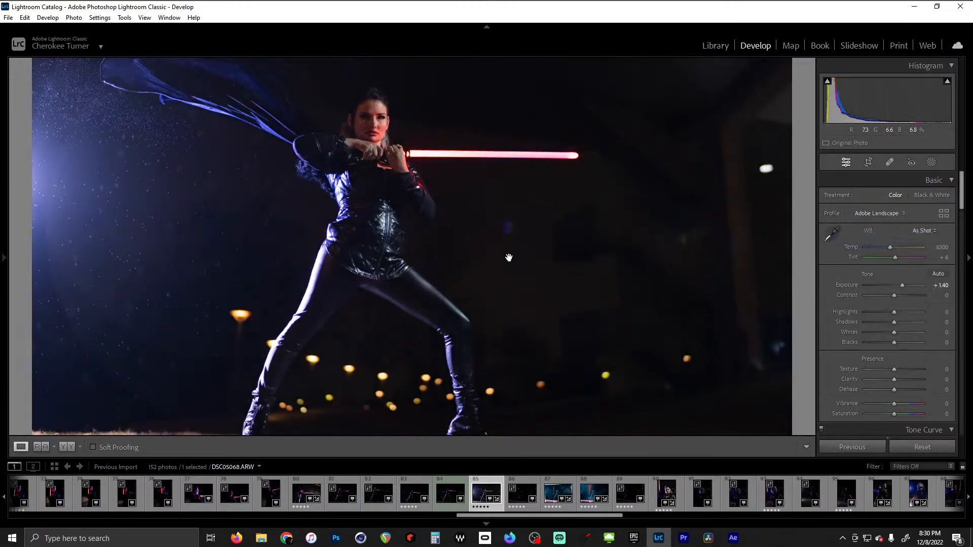
# Set the highlights to -7 and lift the shadows to +68
pyautogui.hotkey('ctrl', '-')
pyautogui.hotkey('ctrl', '-')
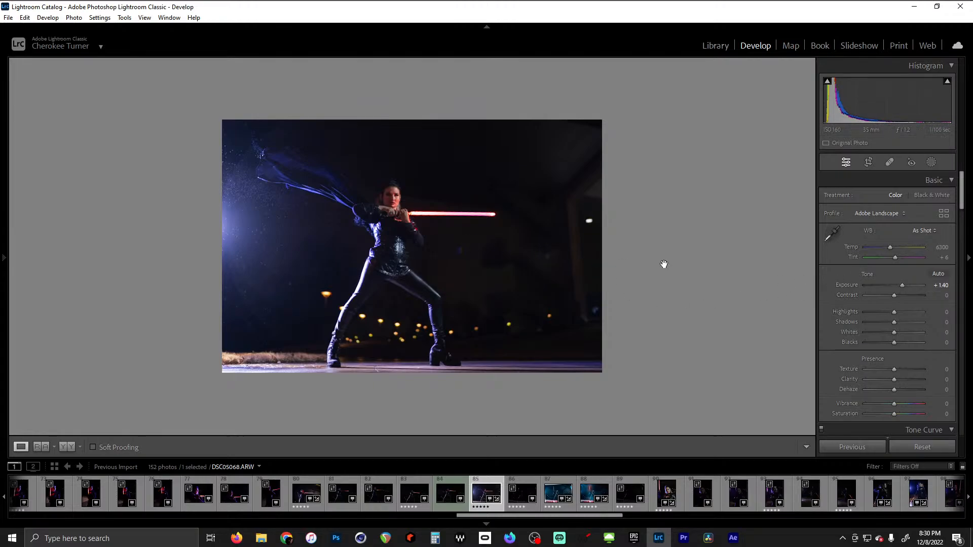
pyautogui.moveTo(894, 315)
pyautogui.mouseDown()
pyautogui.moveTo(905, 311)
pyautogui.moveTo(886, 309)
pyautogui.moveTo(892, 314)
pyautogui.mouseUp()
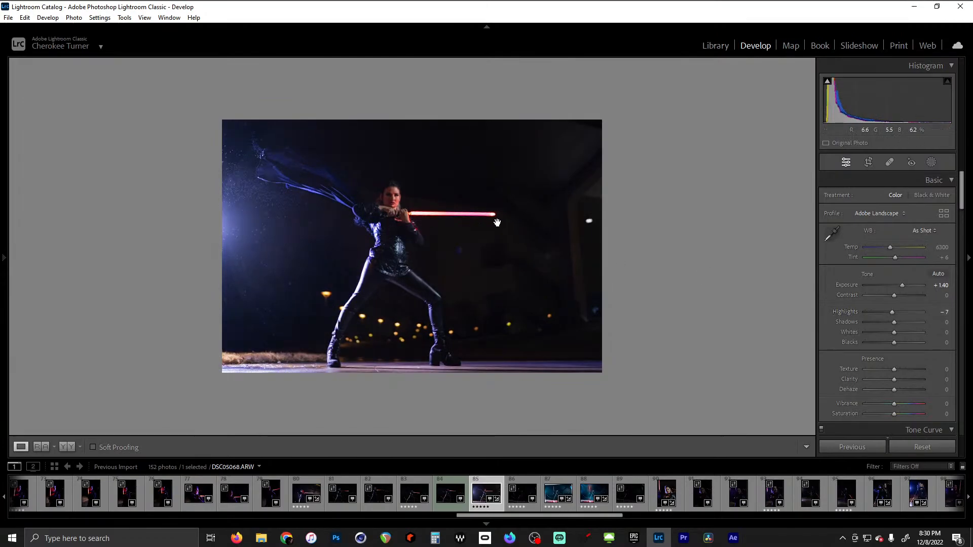
pyautogui.click(404, 212)
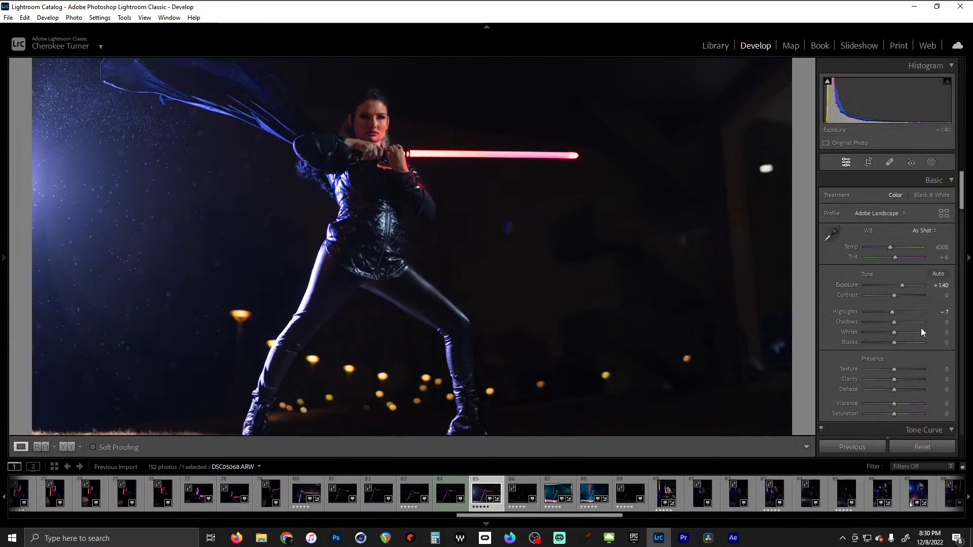
pyautogui.moveTo(895, 321); pyautogui.dragTo(914, 321)
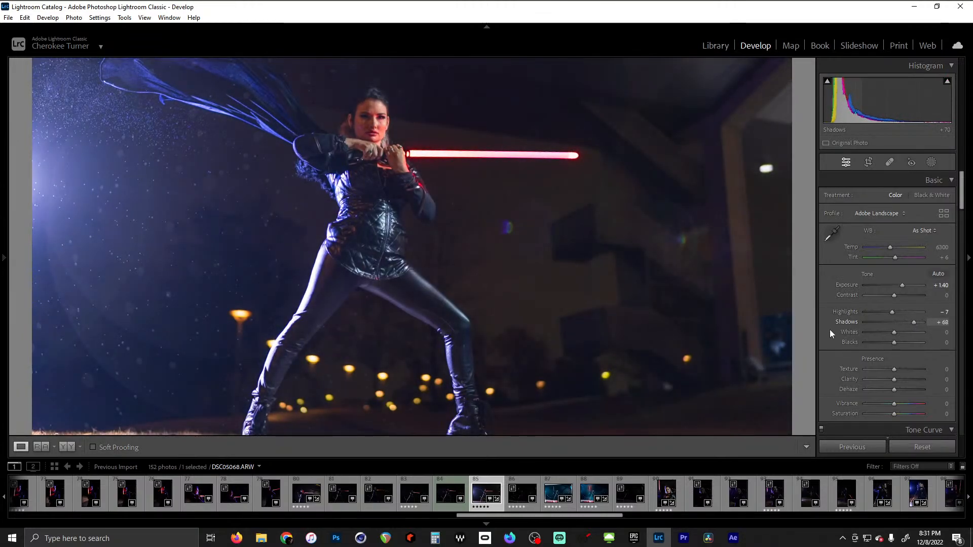
# Set the whites to +14 and the blacks to -16
pyautogui.click(352, 276)
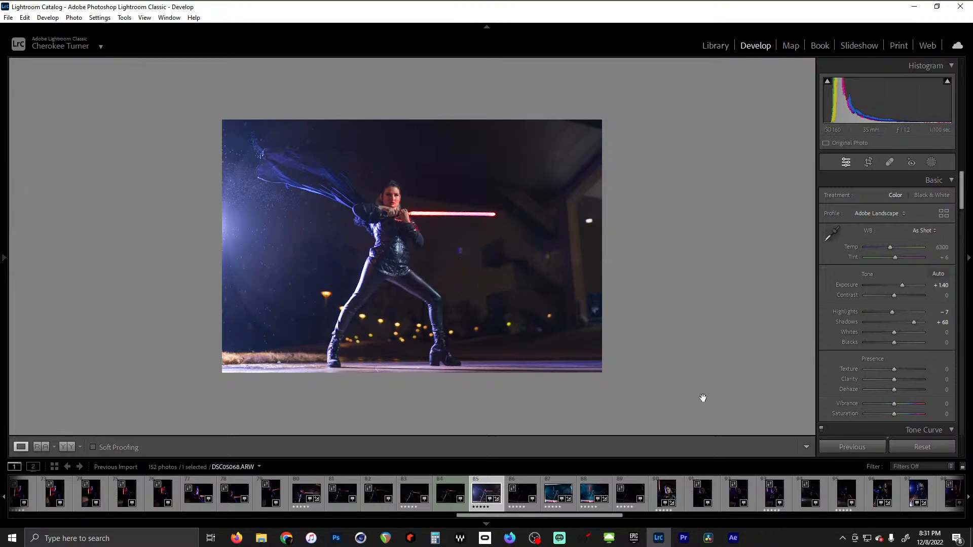
pyautogui.moveTo(894, 332); pyautogui.dragTo(902, 334)
pyautogui.moveTo(894, 342); pyautogui.dragTo(889, 347)
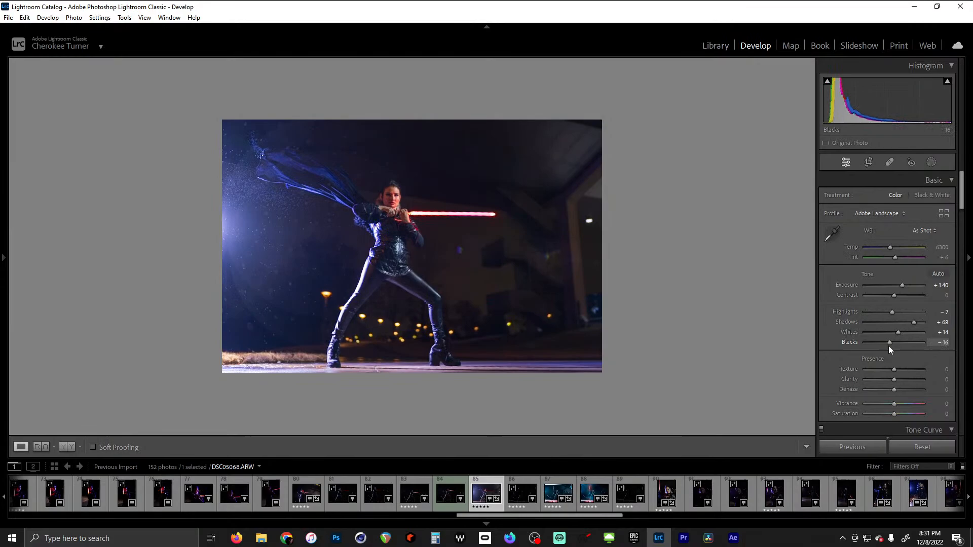
# Adjust the presence settings to Texture +25, Clarity +7, Vibrance +7 and Saturation +2
pyautogui.click(330, 289)
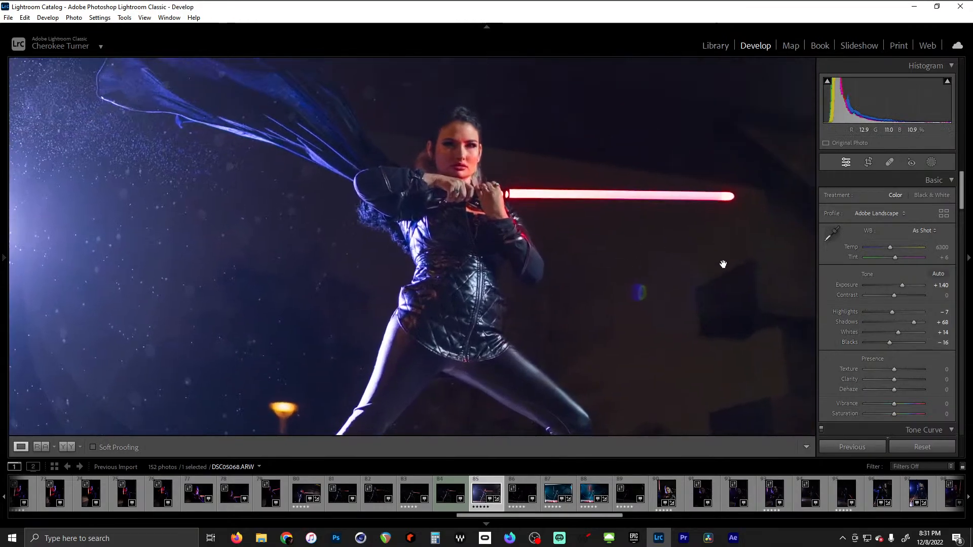
pyautogui.moveTo(894, 369); pyautogui.dragTo(902, 370)
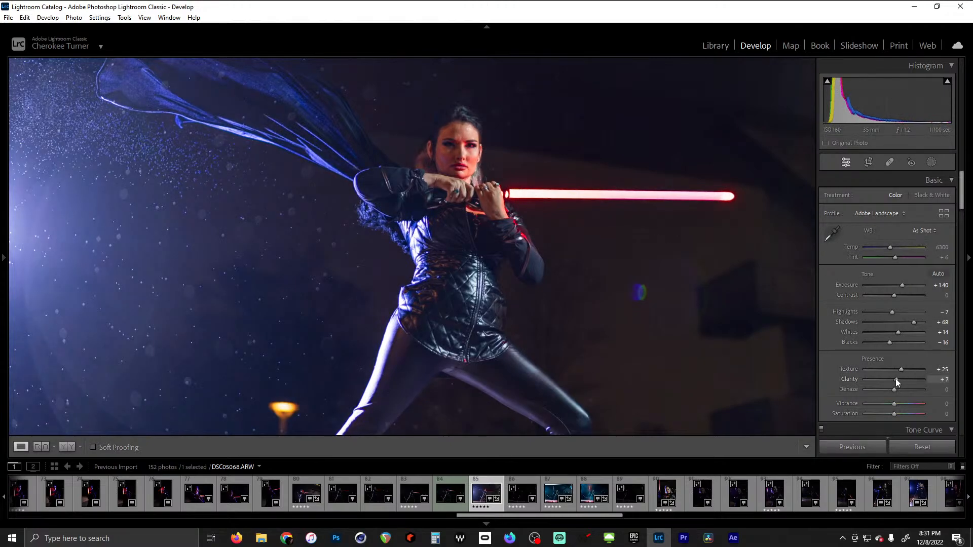
pyautogui.moveTo(488, 388); pyautogui.dragTo(392, 195)
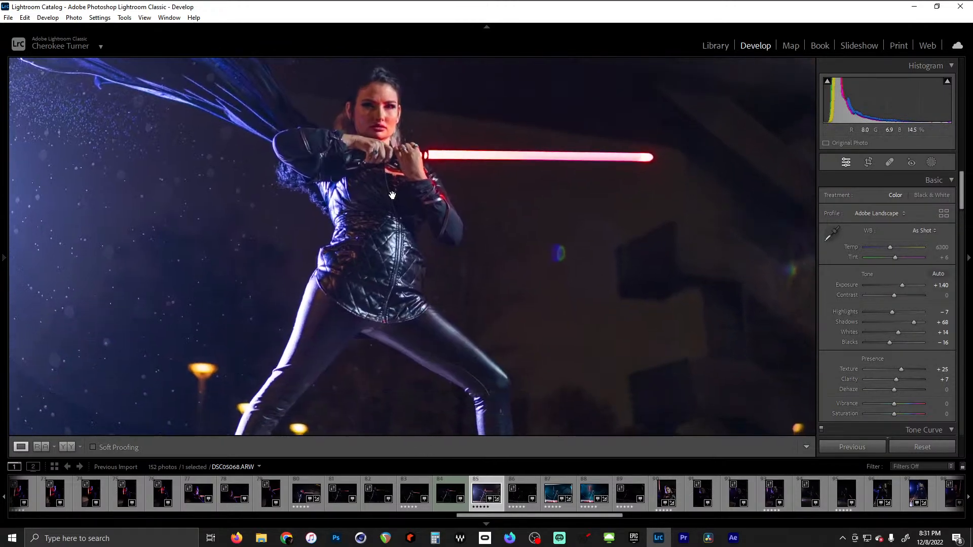
pyautogui.moveTo(896, 404)
pyautogui.mouseDown()
pyautogui.moveTo(908, 403)
pyautogui.moveTo(898, 406)
pyautogui.mouseUp()
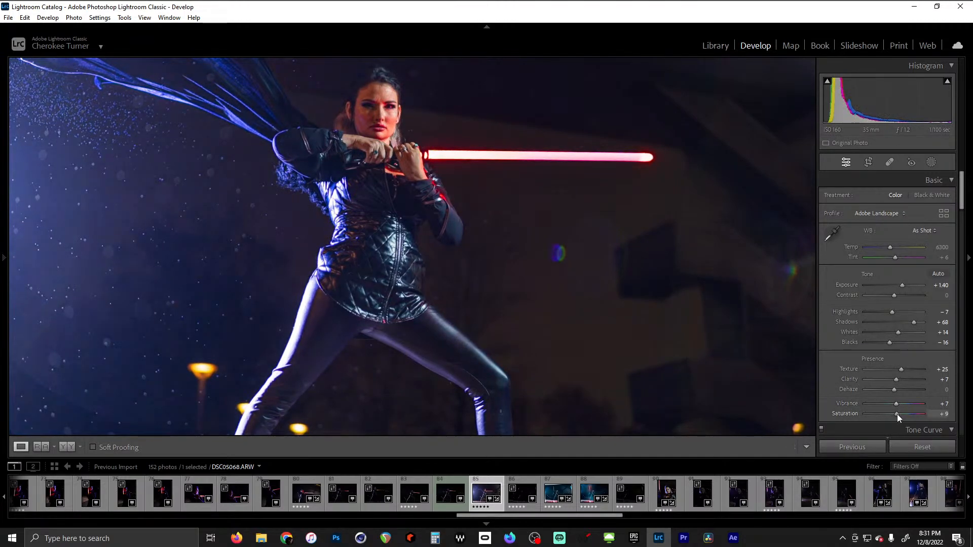
# Create a new mask that automatically selects the background behind the woman
pyautogui.click(418, 300)
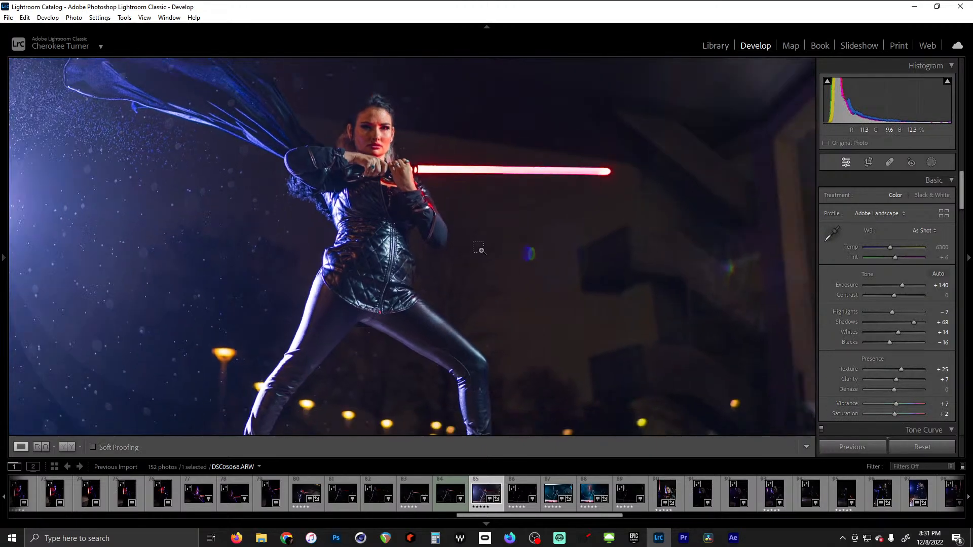
pyautogui.click(462, 284)
pyautogui.click(363, 224)
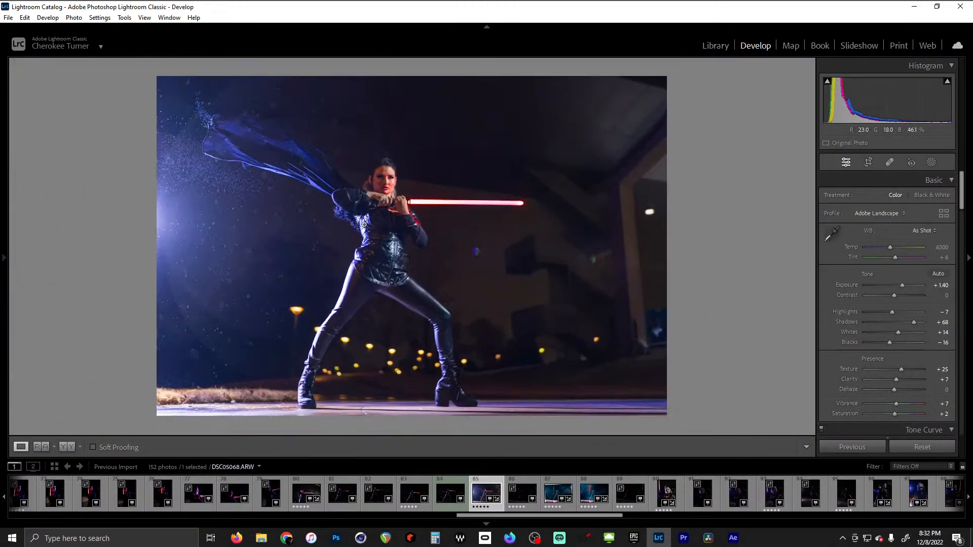
pyautogui.hotkey('ctrl', '-')
pyautogui.hotkey('ctrl', '-')
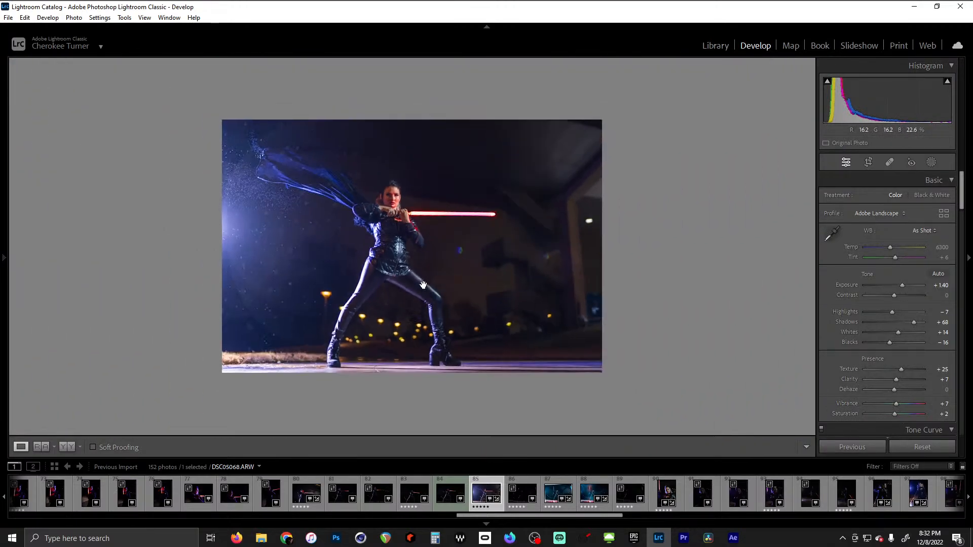
pyautogui.hotkey('ctrl', '=')
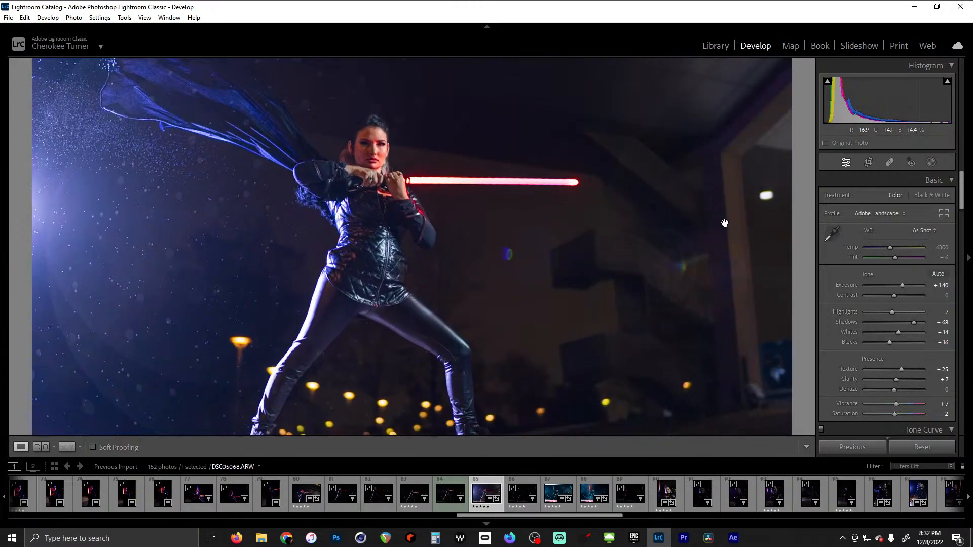
pyautogui.click(931, 162)
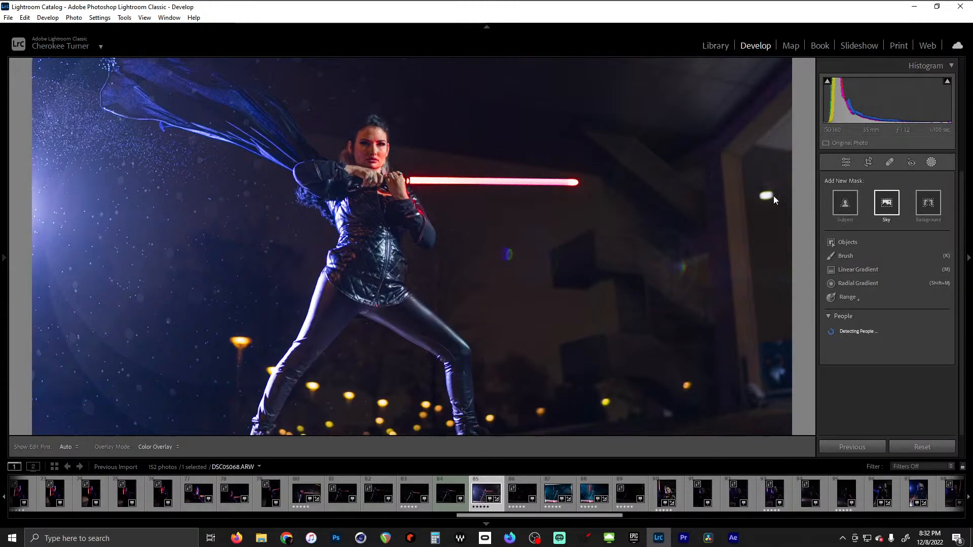
pyautogui.click(928, 203)
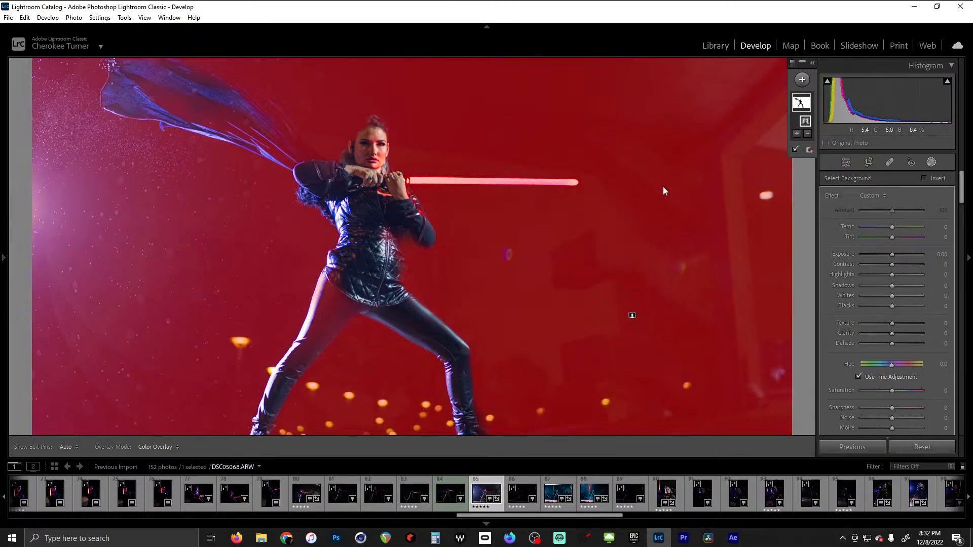
# Subtract from the background mask with a brush over the woman's legs, boots and the elbow beside the lightsaber
pyautogui.click(808, 135)
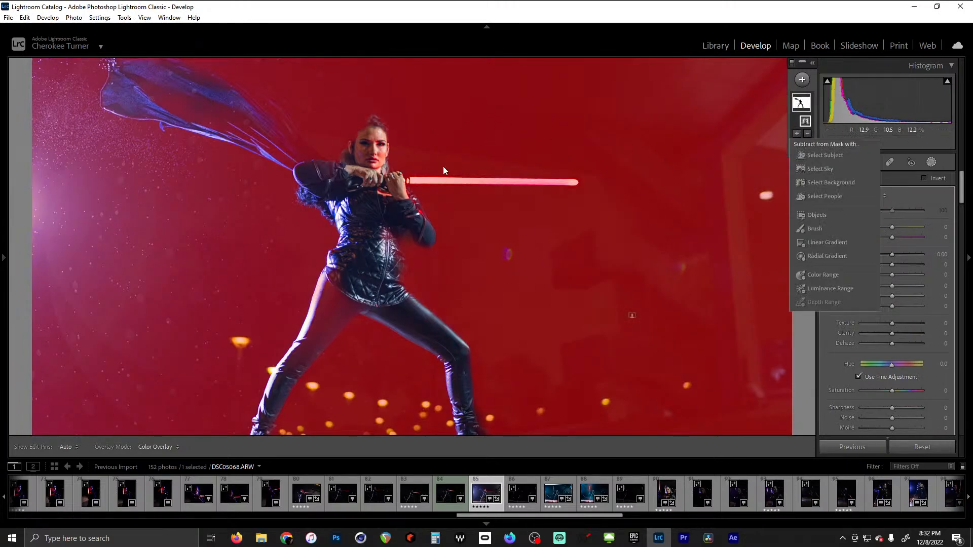
pyautogui.click(822, 227)
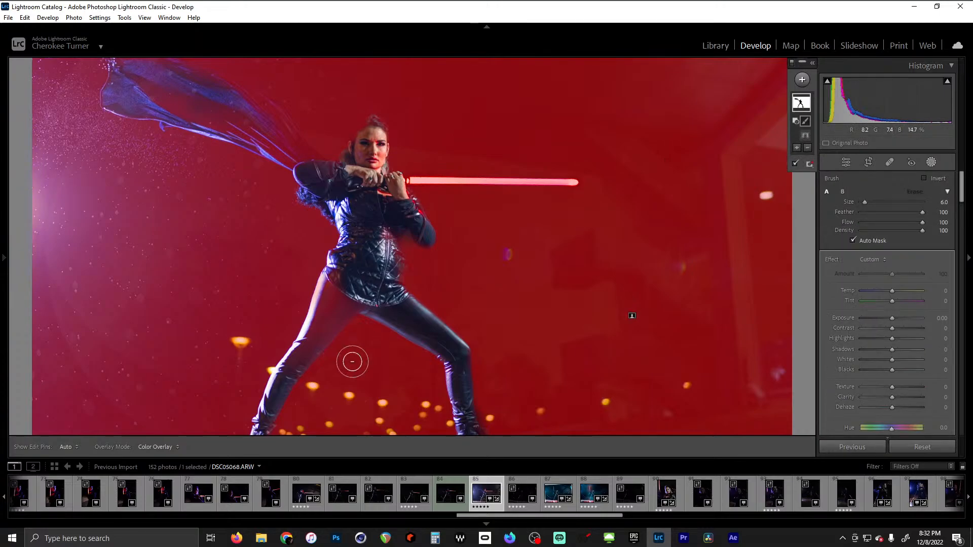
pyautogui.press('h')
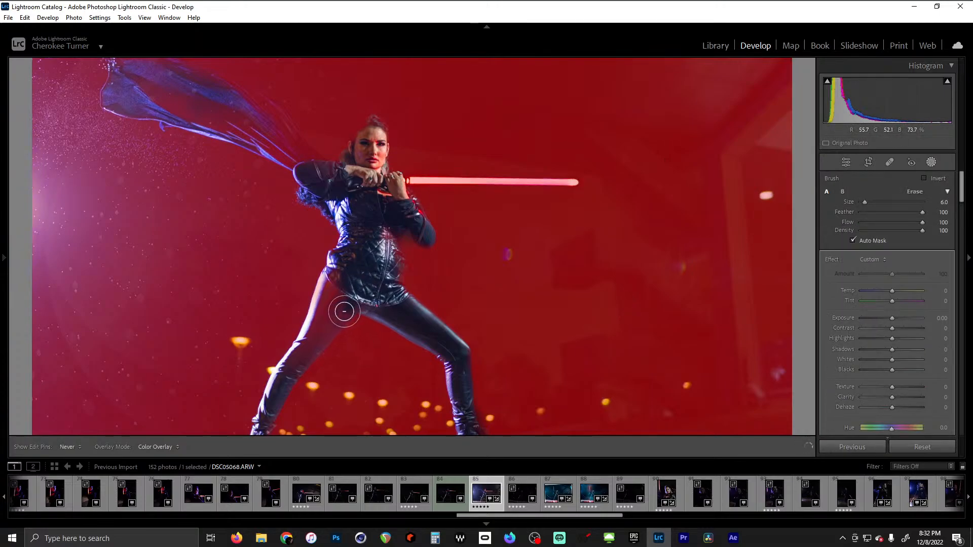
pyautogui.moveTo(360, 302)
pyautogui.mouseDown()
pyautogui.moveTo(282, 373)
pyautogui.moveTo(344, 264)
pyautogui.moveTo(336, 255)
pyautogui.moveTo(373, 224)
pyautogui.moveTo(400, 304)
pyautogui.moveTo(458, 351)
pyautogui.moveTo(451, 387)
pyautogui.moveTo(428, 337)
pyautogui.moveTo(373, 293)
pyautogui.moveTo(456, 391)
pyautogui.moveTo(456, 405)
pyautogui.moveTo(407, 271)
pyautogui.mouseUp()
pyautogui.moveTo(456, 295); pyautogui.dragTo(494, 350)
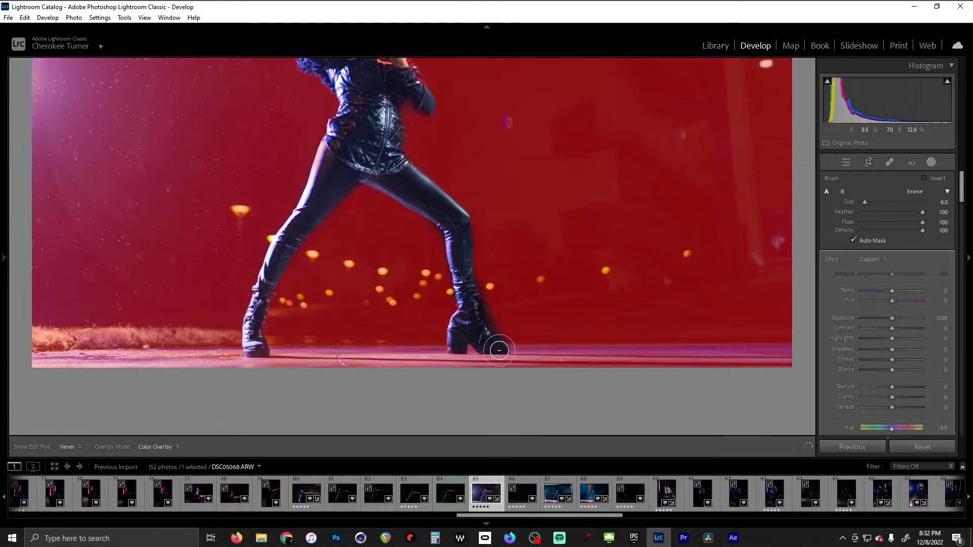
pyautogui.moveTo(434, 215); pyautogui.dragTo(434, 243)
pyautogui.click(433, 243)
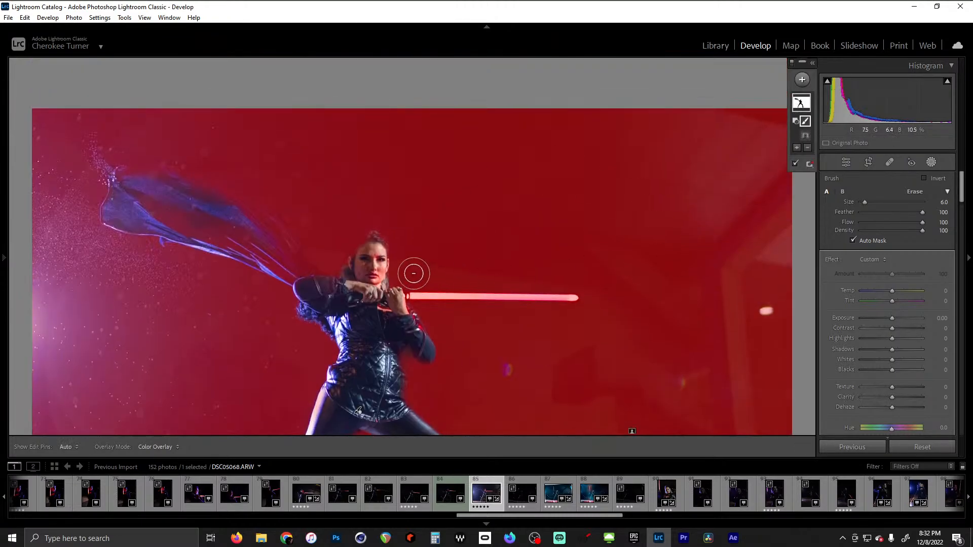
# Brush the woman's head and the full flowing blue cape out of the background mask
pyautogui.press('h')
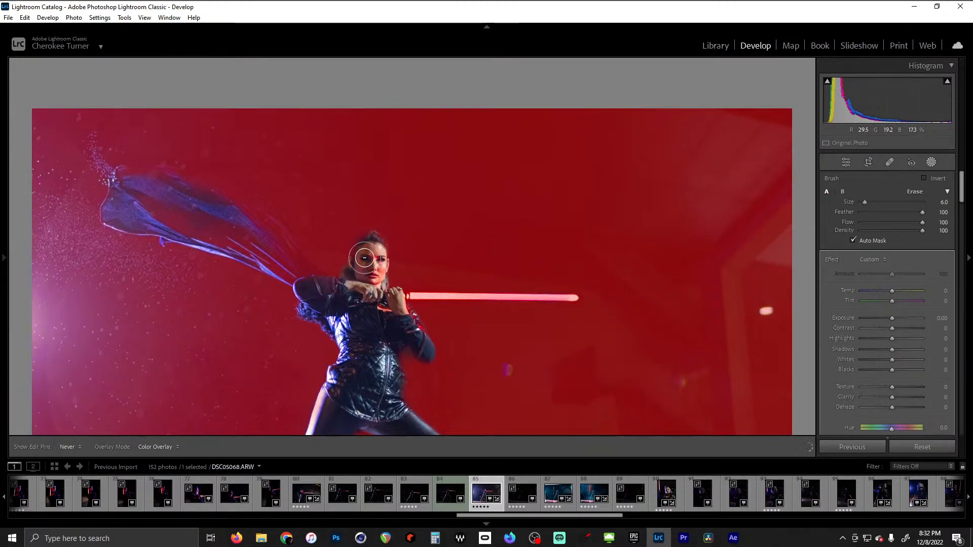
pyautogui.moveTo(373, 239)
pyautogui.mouseDown()
pyautogui.moveTo(355, 289)
pyautogui.moveTo(309, 290)
pyautogui.moveTo(245, 244)
pyautogui.moveTo(329, 291)
pyautogui.moveTo(245, 208)
pyautogui.moveTo(166, 172)
pyautogui.moveTo(115, 172)
pyautogui.moveTo(105, 223)
pyautogui.moveTo(188, 246)
pyautogui.moveTo(129, 204)
pyautogui.moveTo(161, 208)
pyautogui.moveTo(190, 230)
pyautogui.moveTo(220, 231)
pyautogui.moveTo(246, 248)
pyautogui.moveTo(189, 233)
pyautogui.moveTo(257, 255)
pyautogui.moveTo(247, 256)
pyautogui.moveTo(295, 280)
pyautogui.moveTo(209, 210)
pyautogui.moveTo(242, 217)
pyautogui.moveTo(210, 204)
pyautogui.moveTo(201, 217)
pyautogui.moveTo(151, 182)
pyautogui.moveTo(190, 193)
pyautogui.moveTo(248, 211)
pyautogui.moveTo(332, 289)
pyautogui.moveTo(263, 256)
pyautogui.moveTo(143, 226)
pyautogui.moveTo(205, 226)
pyautogui.mouseUp()
pyautogui.press('h')
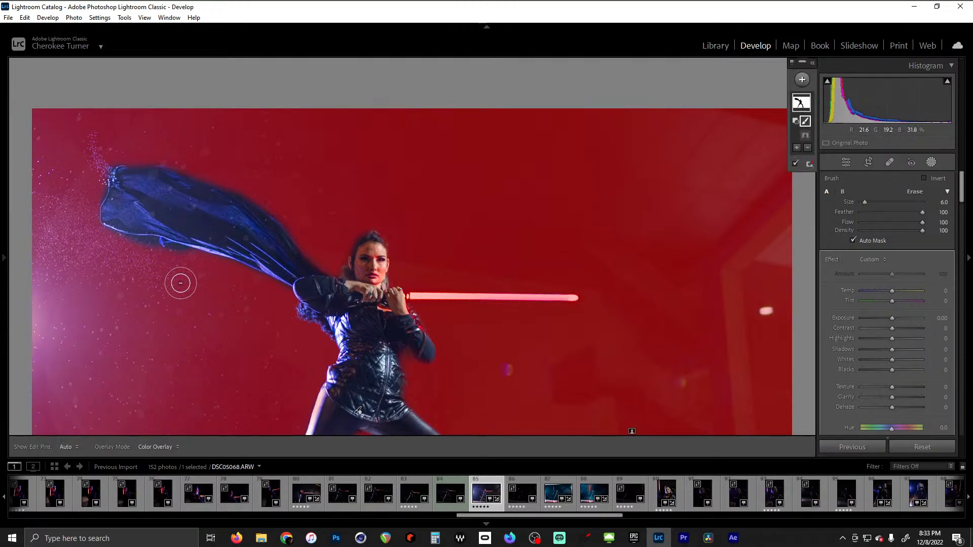
pyautogui.press('alt')
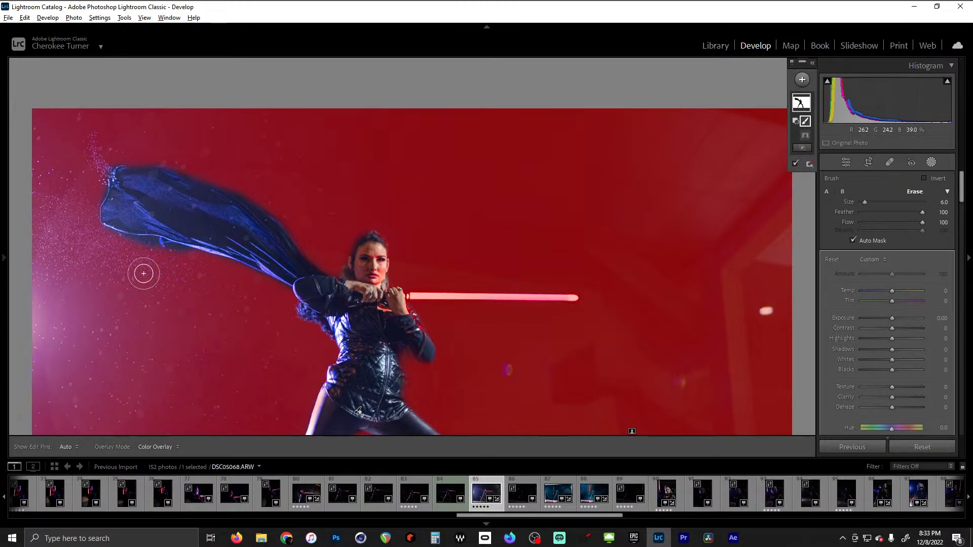
pyautogui.press('h')
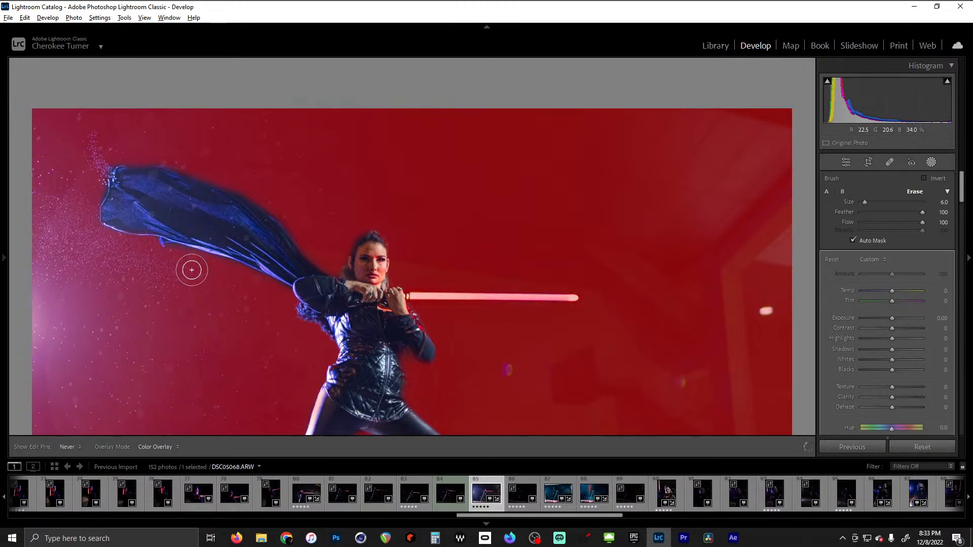
pyautogui.press('h')
pyautogui.moveTo(386, 335); pyautogui.dragTo(308, 187)
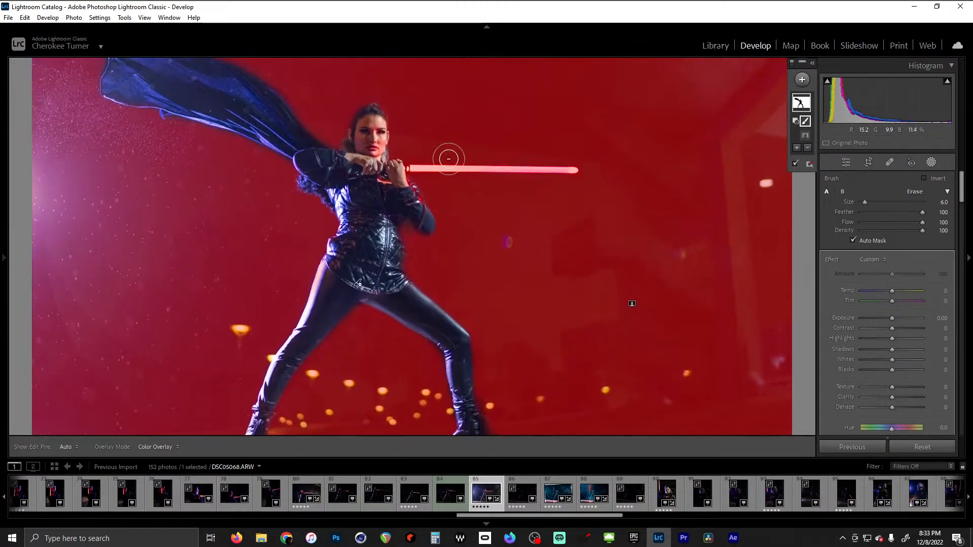
pyautogui.press('h')
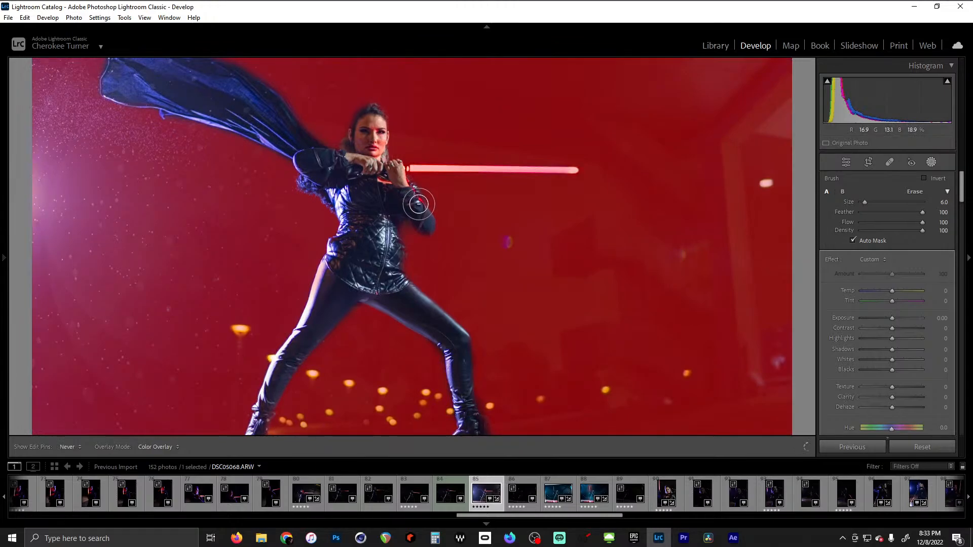
pyautogui.moveTo(419, 204)
pyautogui.mouseDown()
pyautogui.moveTo(413, 196)
pyautogui.moveTo(428, 226)
pyautogui.moveTo(172, 250)
pyautogui.moveTo(450, 289)
pyautogui.moveTo(388, 271)
pyautogui.mouseUp()
pyautogui.hotkey('ctrl', 'z')
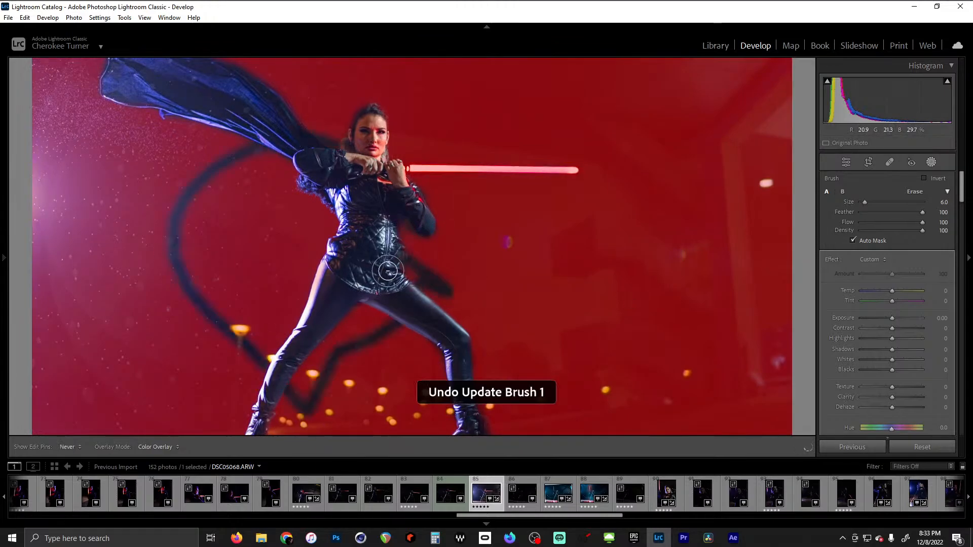
pyautogui.press('h')
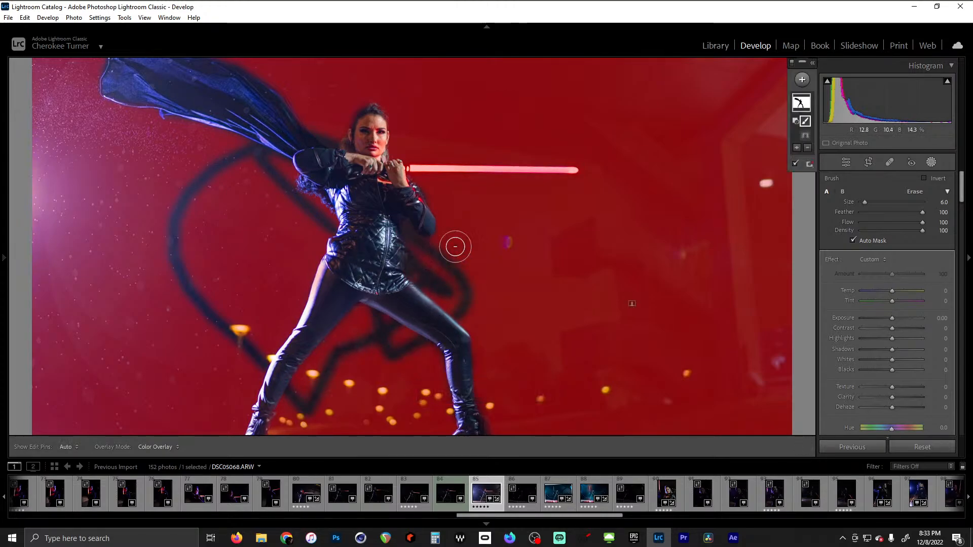
pyautogui.hotkey('ctrl', 'z')
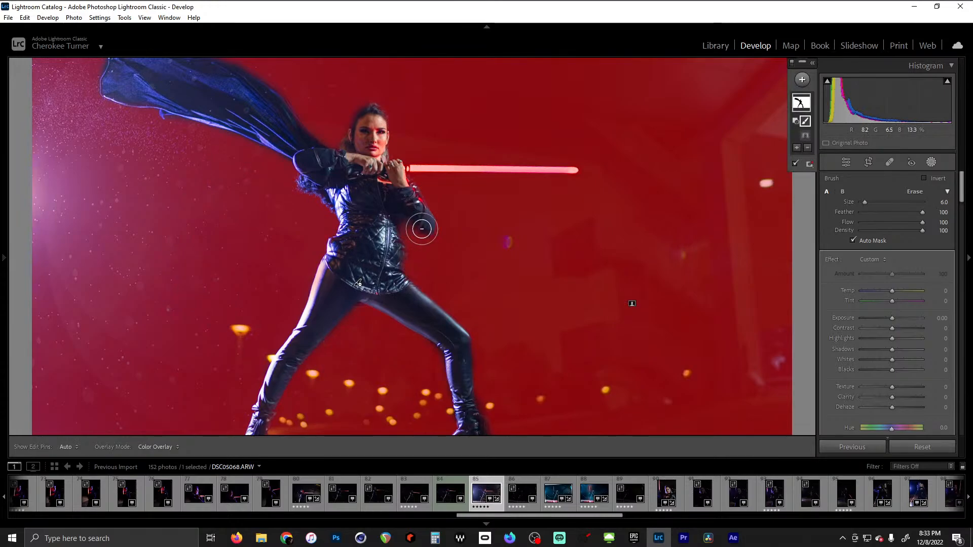
# Touch up the brush subtraction around the woman's elbow and upper thigh
pyautogui.press('h')
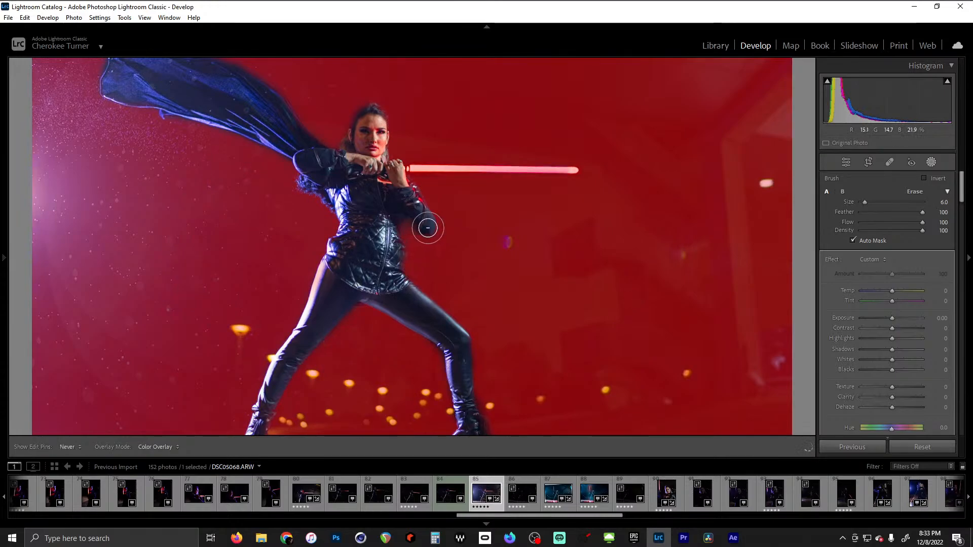
pyautogui.press('h')
pyautogui.click(413, 311)
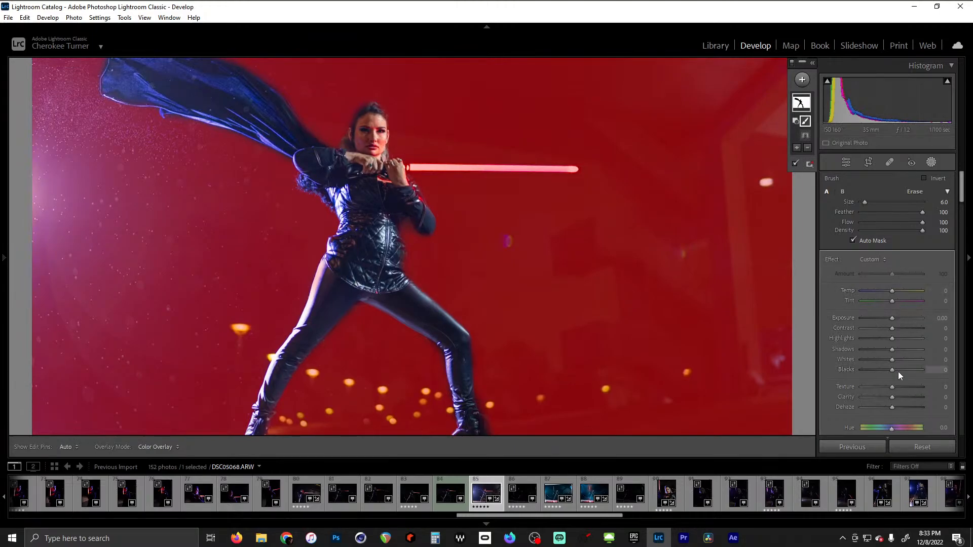
# Soften the masked background with Texture -66 and Clarity -50, and check the photo down to the ground
pyautogui.moveTo(893, 389)
pyautogui.mouseDown()
pyautogui.moveTo(864, 390)
pyautogui.moveTo(877, 397)
pyautogui.mouseUp()
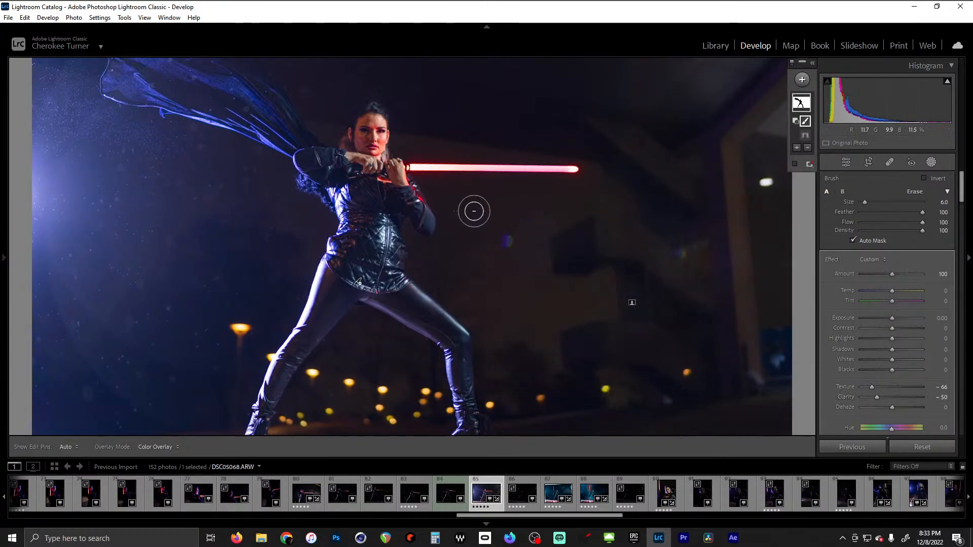
pyautogui.moveTo(423, 343)
pyautogui.mouseDown()
pyautogui.moveTo(426, 243)
pyautogui.moveTo(422, 297)
pyautogui.mouseUp()
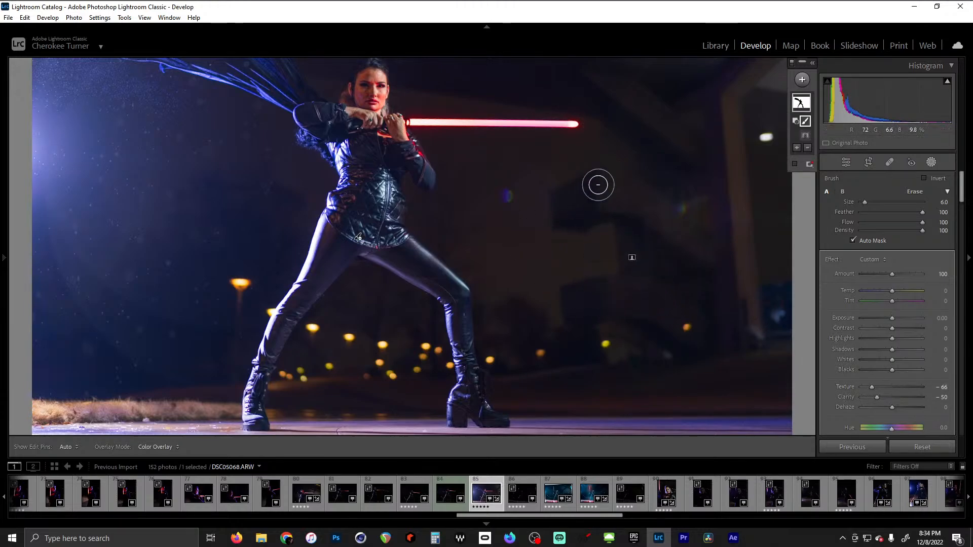
pyautogui.moveTo(599, 185); pyautogui.dragTo(607, 294)
pyautogui.moveTo(641, 391); pyautogui.dragTo(609, 250)
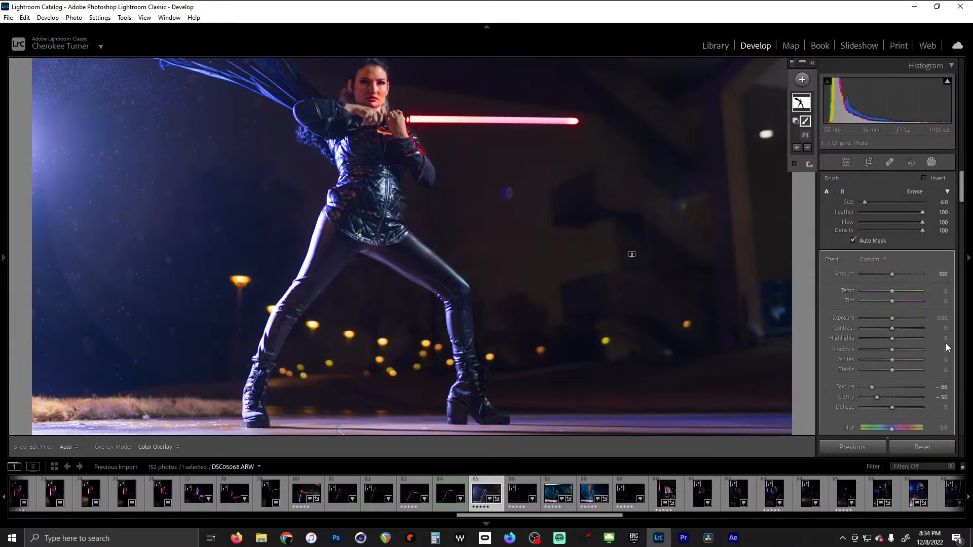
# Set the background mask's Dehaze to -14, close masking and view the whole photo
pyautogui.moveTo(961, 181); pyautogui.dragTo(962, 190)
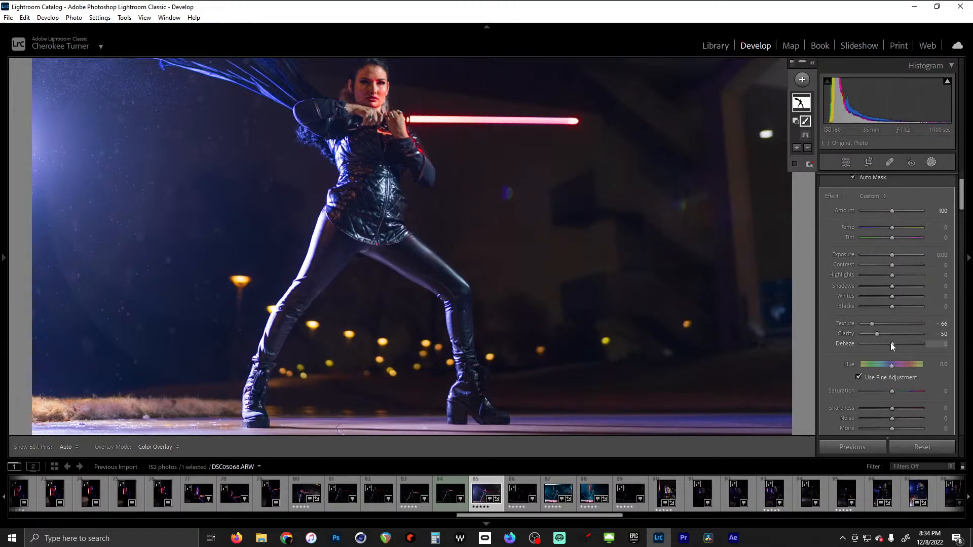
pyautogui.moveTo(891, 343); pyautogui.dragTo(886, 344)
pyautogui.moveTo(890, 346); pyautogui.dragTo(886, 352)
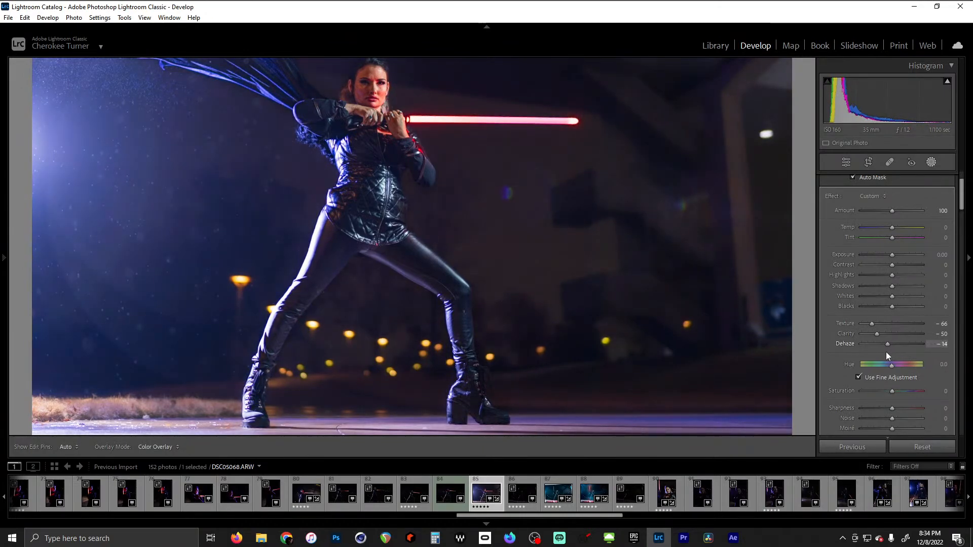
pyautogui.hotkey('shift', 'w')
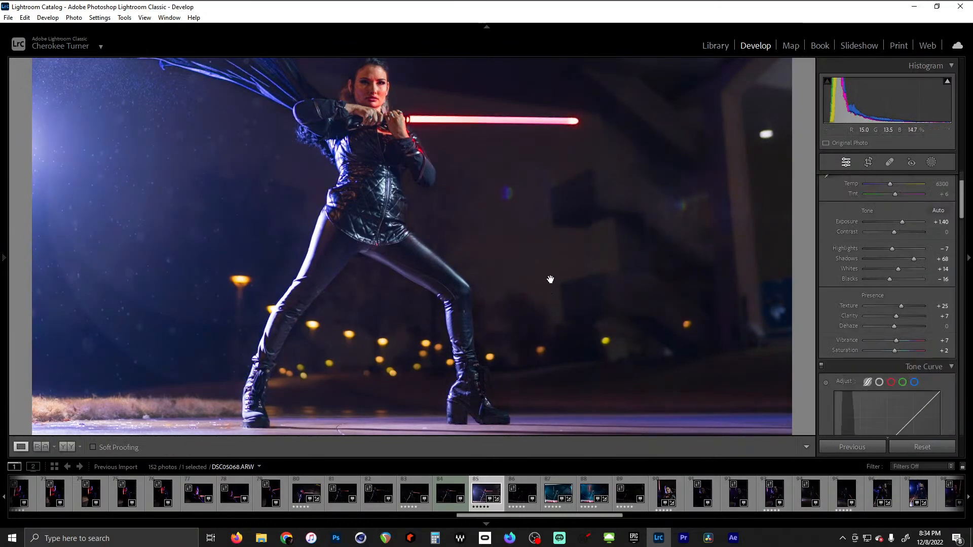
pyautogui.click(488, 257)
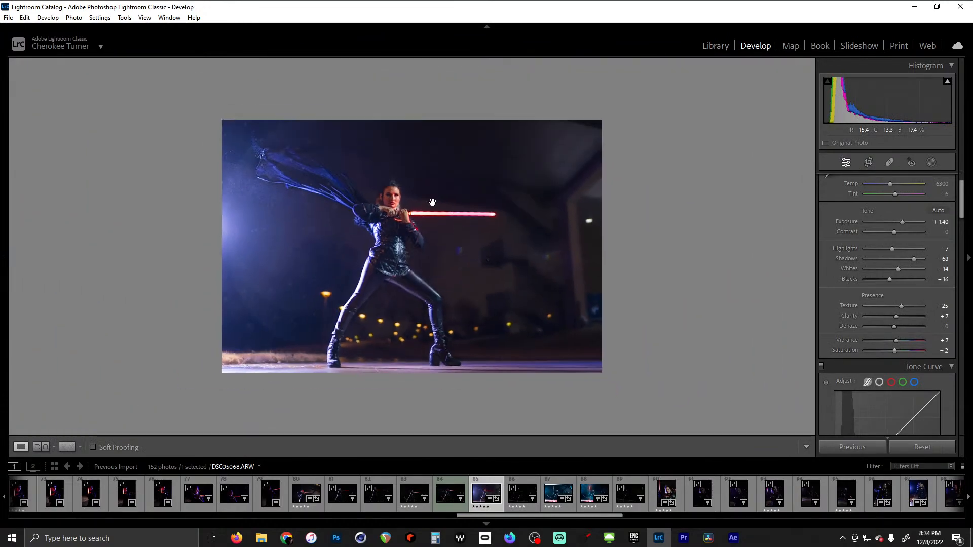
# Shape the tone curve with Highlights -5, Lights -5, Darks -15 and Shadows 0
pyautogui.scroll(-5, 962, 214)
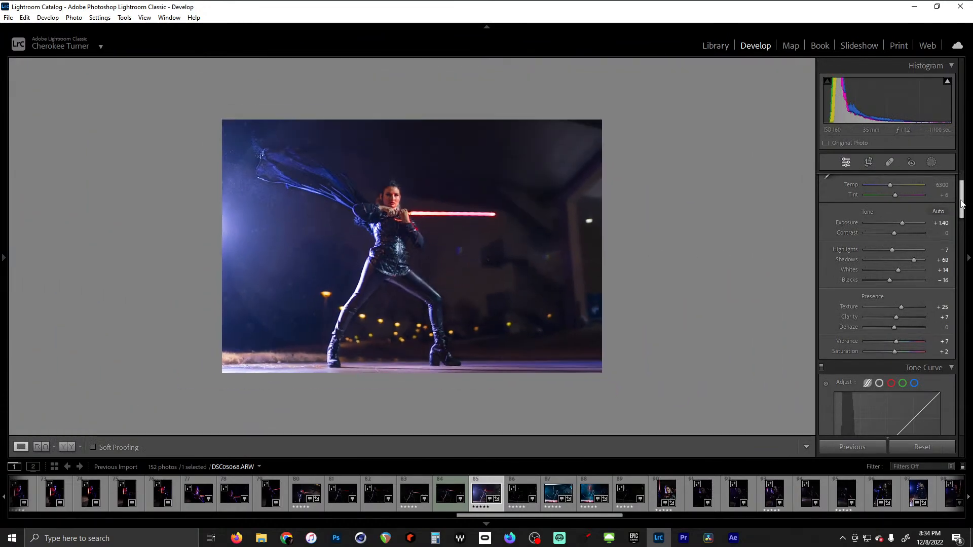
pyautogui.moveTo(879, 314); pyautogui.dragTo(879, 327)
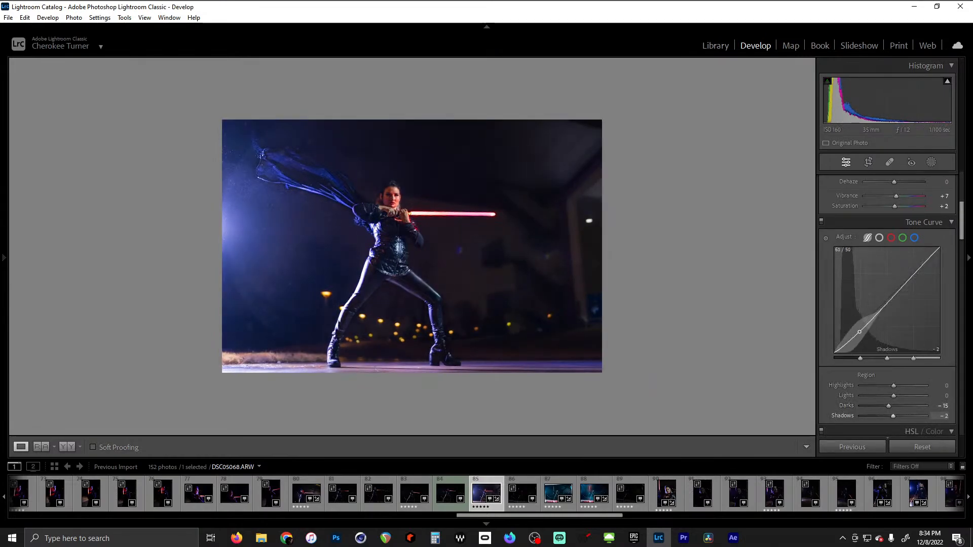
pyautogui.moveTo(915, 270); pyautogui.dragTo(899, 299)
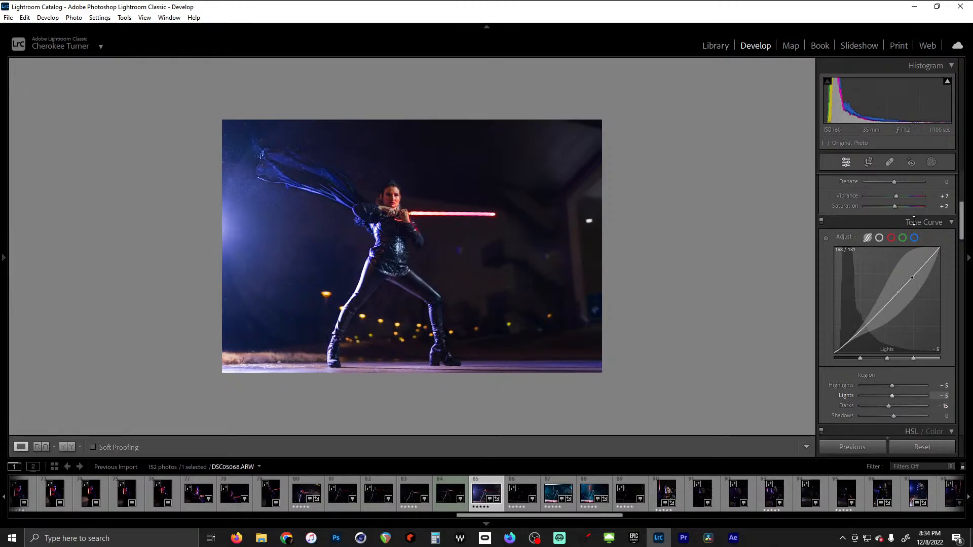
# Shift the HSL hue of red to -7 and orange to +23, checking the effect on the woman and lightsaber
pyautogui.scroll(-5, 956, 258)
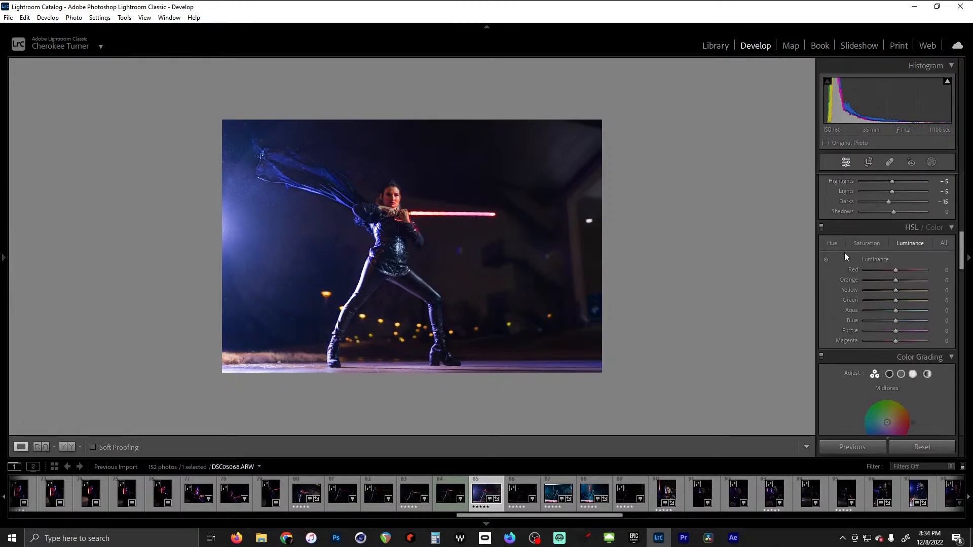
pyautogui.click(833, 243)
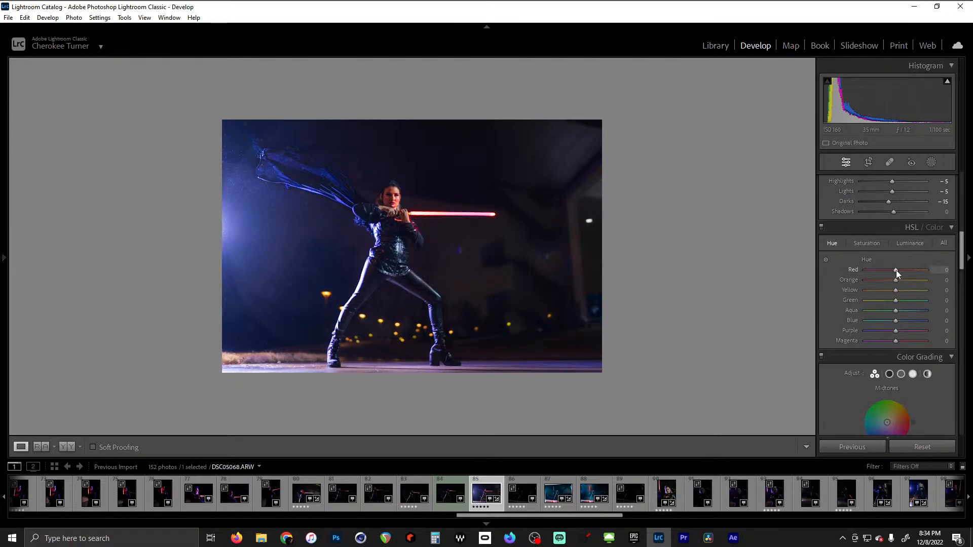
pyautogui.moveTo(904, 271)
pyautogui.mouseDown()
pyautogui.moveTo(892, 272)
pyautogui.moveTo(903, 281)
pyautogui.mouseUp()
pyautogui.hotkey('ctrl', '=')
pyautogui.hotkey('ctrl', '=')
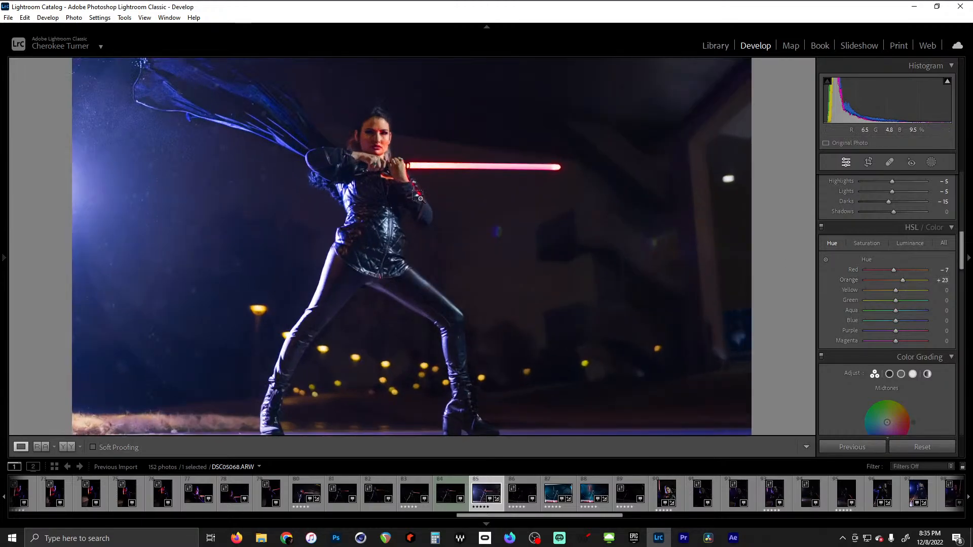
pyautogui.moveTo(218, 143); pyautogui.dragTo(389, 242)
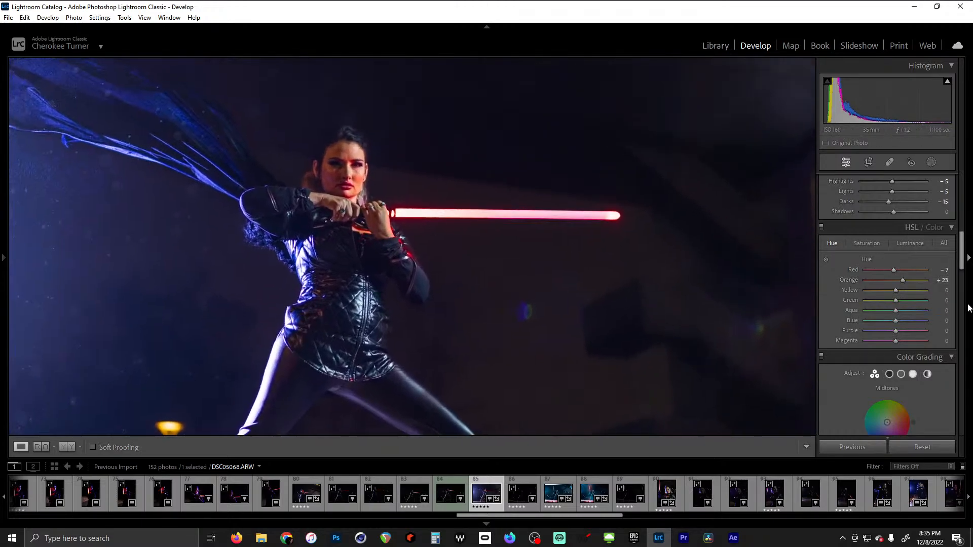
# Set the HSL hues to Orange +7, Yellow +2, Green +2, Aqua -2, Blue +2, Purple -8 and Magenta +28
pyautogui.moveTo(913, 281); pyautogui.dragTo(905, 342)
pyautogui.moveTo(512, 311); pyautogui.dragTo(556, 78)
pyautogui.moveTo(406, 350); pyautogui.dragTo(513, 186)
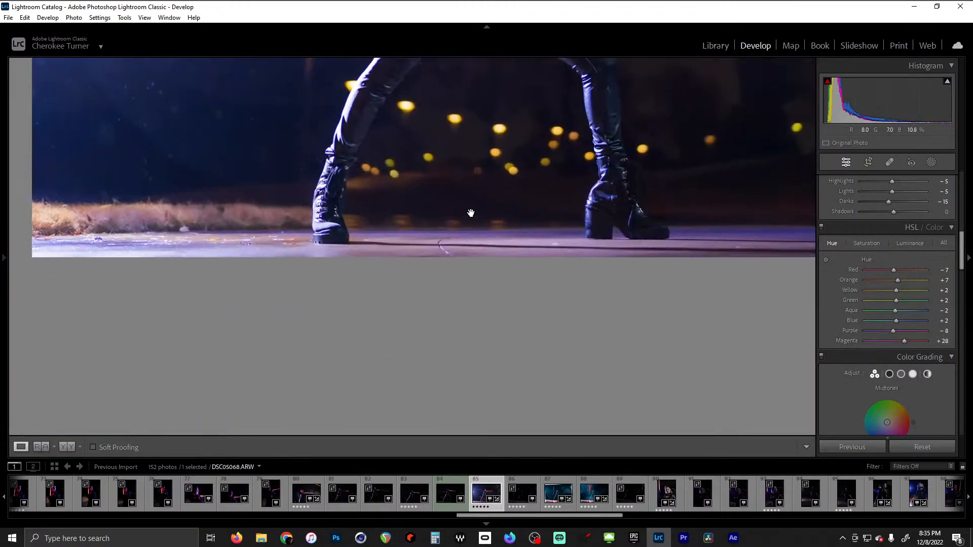
pyautogui.click(469, 211)
pyautogui.click(416, 196)
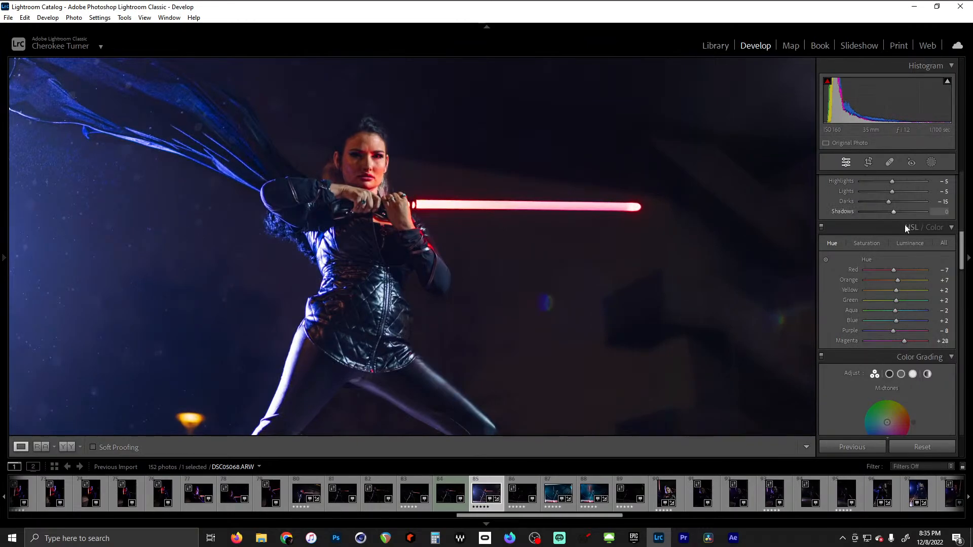
# Set the HSL saturation to Red -13, Orange +5, Yellow -7, Green -12, Aqua -5, Blue -17, Purple +2 and Magenta +5
pyautogui.click(867, 243)
pyautogui.moveTo(895, 270); pyautogui.dragTo(893, 292)
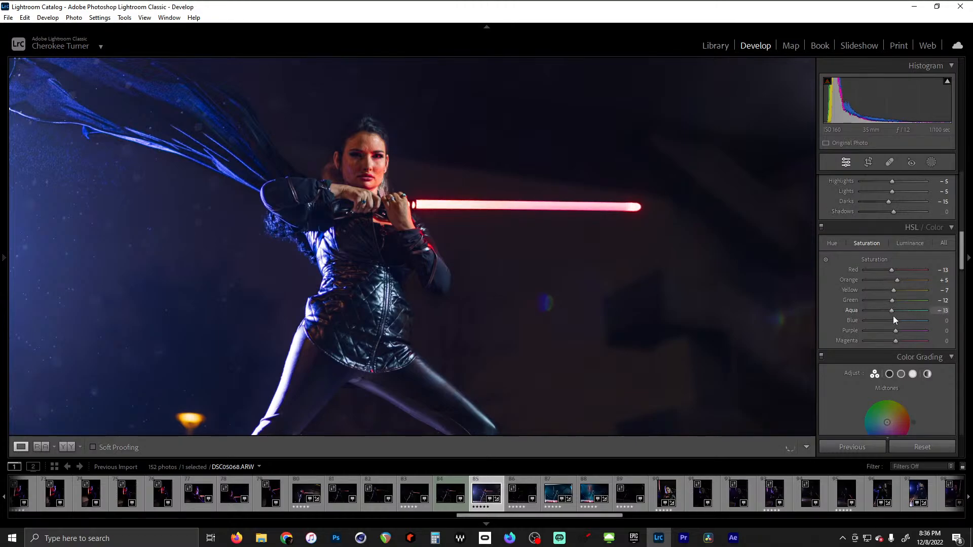
pyautogui.moveTo(893, 315)
pyautogui.mouseDown()
pyautogui.moveTo(913, 320)
pyautogui.moveTo(888, 323)
pyautogui.moveTo(914, 330)
pyautogui.moveTo(892, 328)
pyautogui.mouseUp()
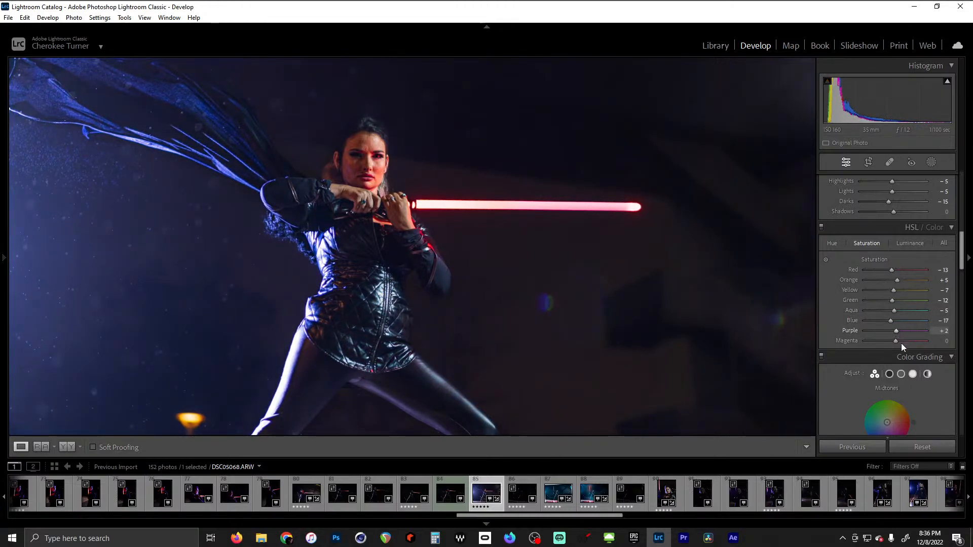
pyautogui.moveTo(899, 348); pyautogui.dragTo(896, 349)
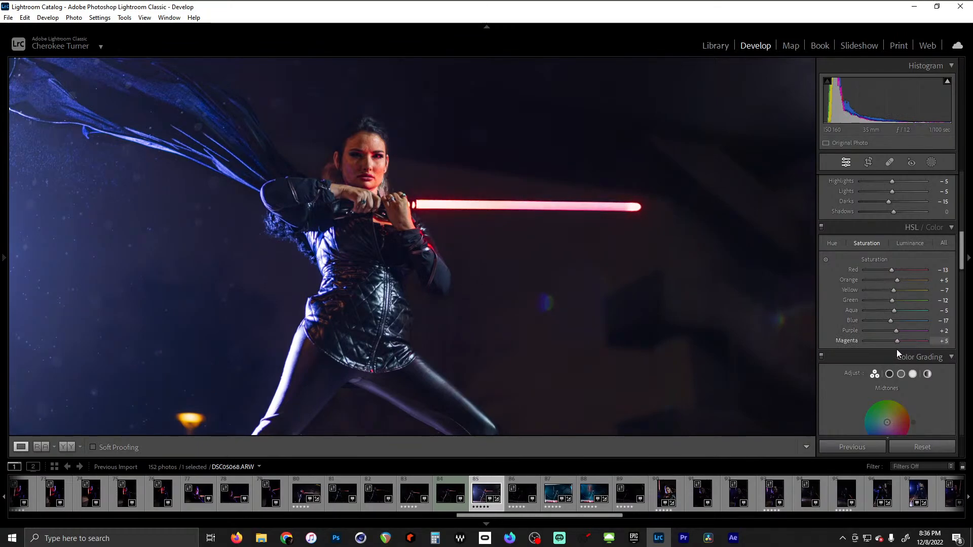
# Set the HSL luminance to Red +13, Orange +20, Yellow +5, Green +5, Aqua +2, Blue -8, Purple +25 and Magenta +3
pyautogui.click(907, 243)
pyautogui.moveTo(895, 270); pyautogui.dragTo(896, 341)
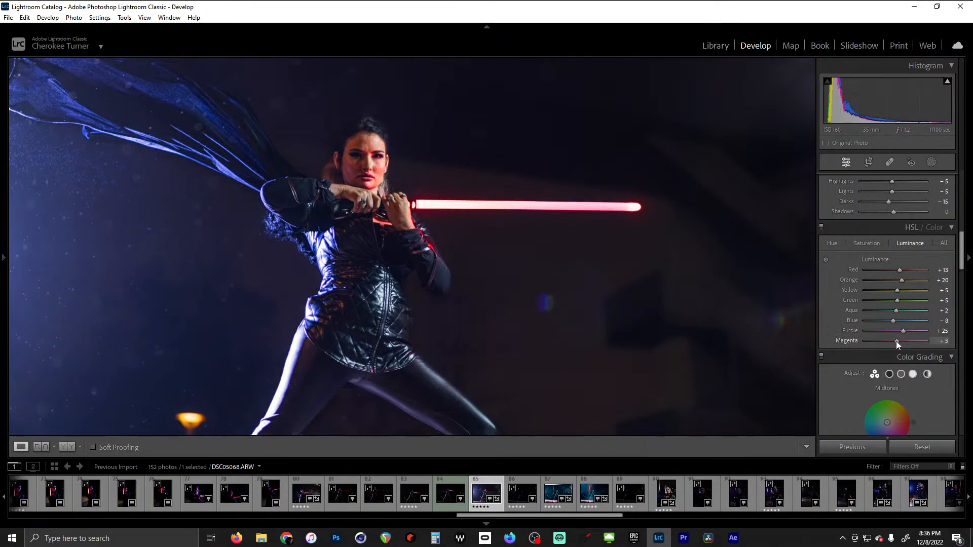
pyautogui.click(488, 288)
pyautogui.moveTo(465, 309); pyautogui.dragTo(434, 255)
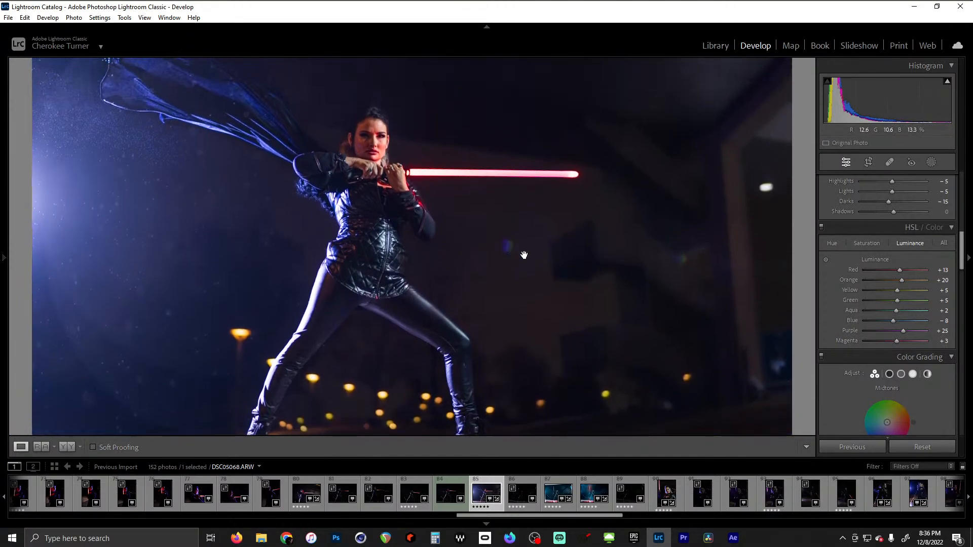
# Apply a global color grade with hue 211 and saturation 25 to the whole photo
pyautogui.scroll(-3, 933, 248)
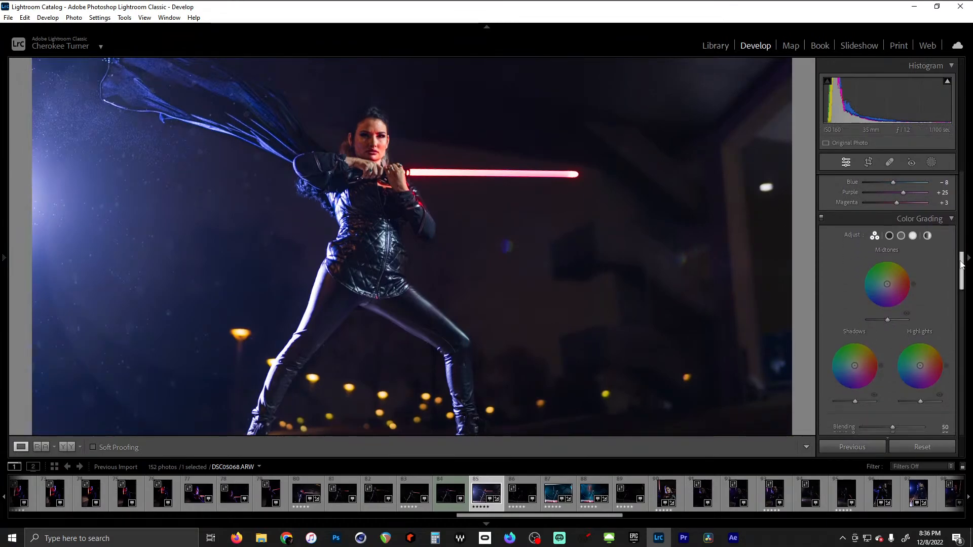
pyautogui.click(928, 230)
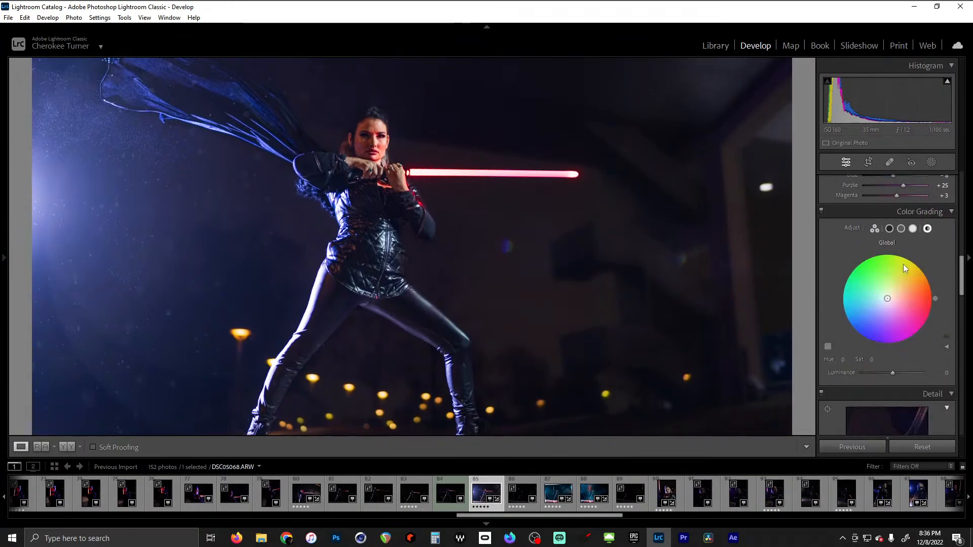
pyautogui.moveTo(887, 302)
pyautogui.mouseDown()
pyautogui.moveTo(869, 316)
pyautogui.moveTo(893, 294)
pyautogui.moveTo(907, 307)
pyautogui.moveTo(896, 297)
pyautogui.moveTo(879, 304)
pyautogui.mouseUp()
pyautogui.moveTo(878, 303); pyautogui.dragTo(877, 302)
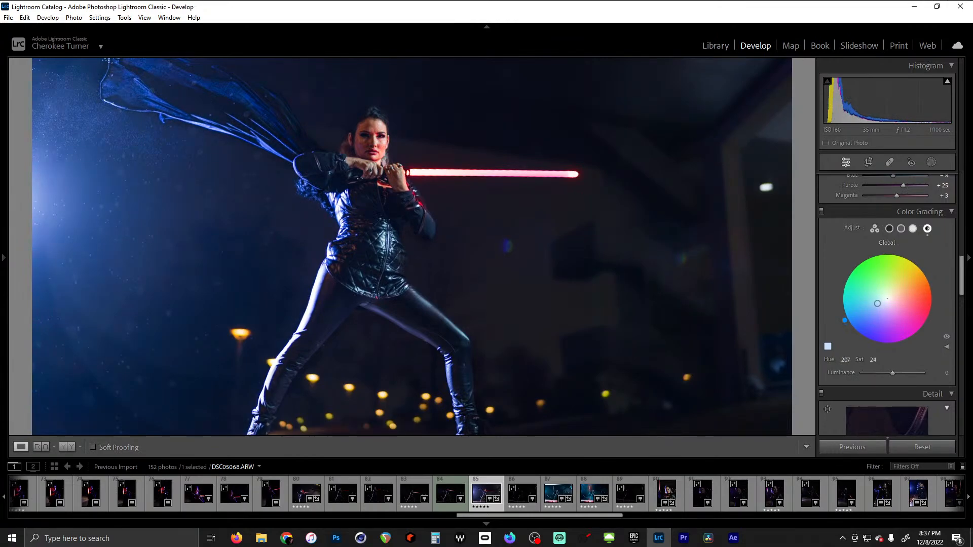
pyautogui.moveTo(877, 303); pyautogui.dragTo(878, 305)
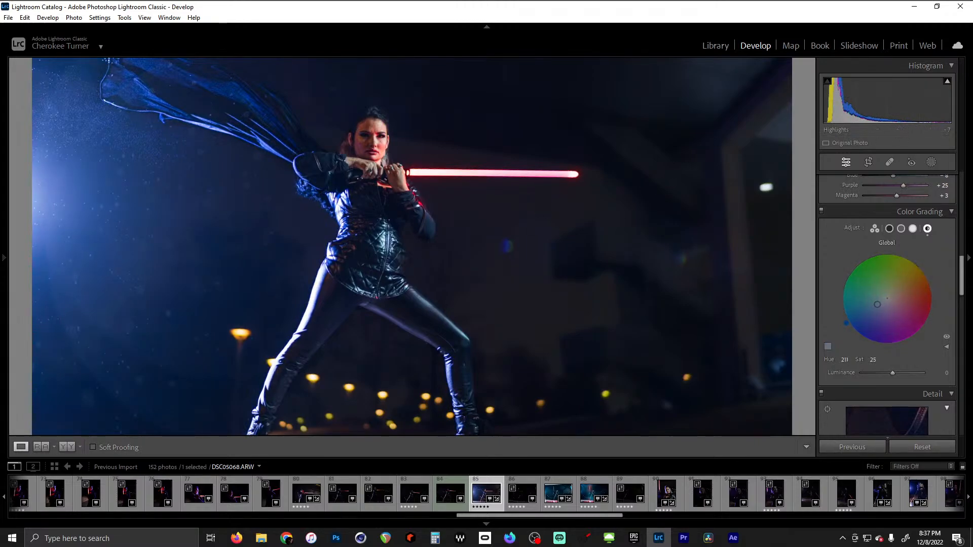
# Brighten the highlights with a red tint, grade midtones to hue 33, saturation 23, luminance +26, and shadows to hue 247, saturation 8, luminance -8
pyautogui.click(875, 229)
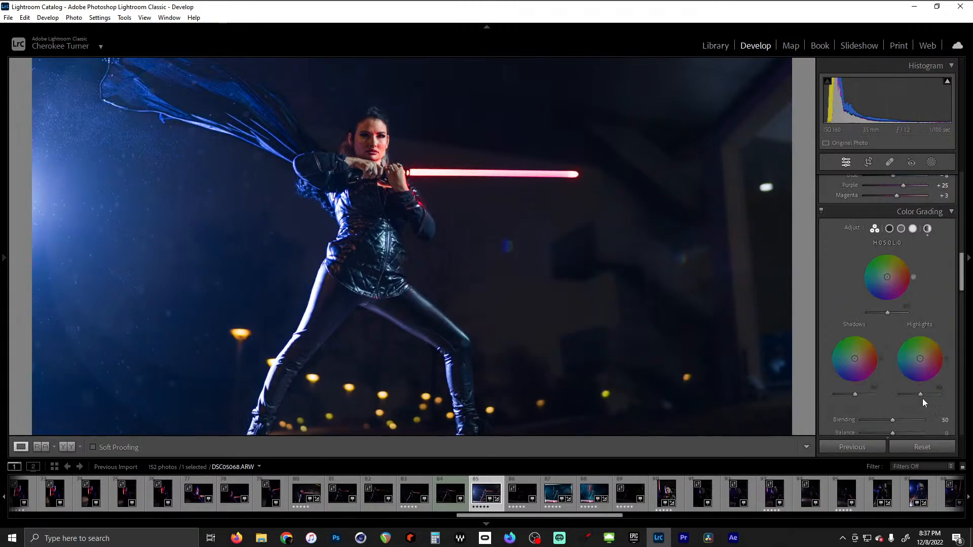
pyautogui.moveTo(920, 393); pyautogui.dragTo(927, 394)
pyautogui.moveTo(921, 361); pyautogui.dragTo(924, 358)
pyautogui.moveTo(889, 314); pyautogui.dragTo(892, 314)
pyautogui.moveTo(887, 276); pyautogui.dragTo(892, 273)
pyautogui.moveTo(892, 274); pyautogui.dragTo(891, 274)
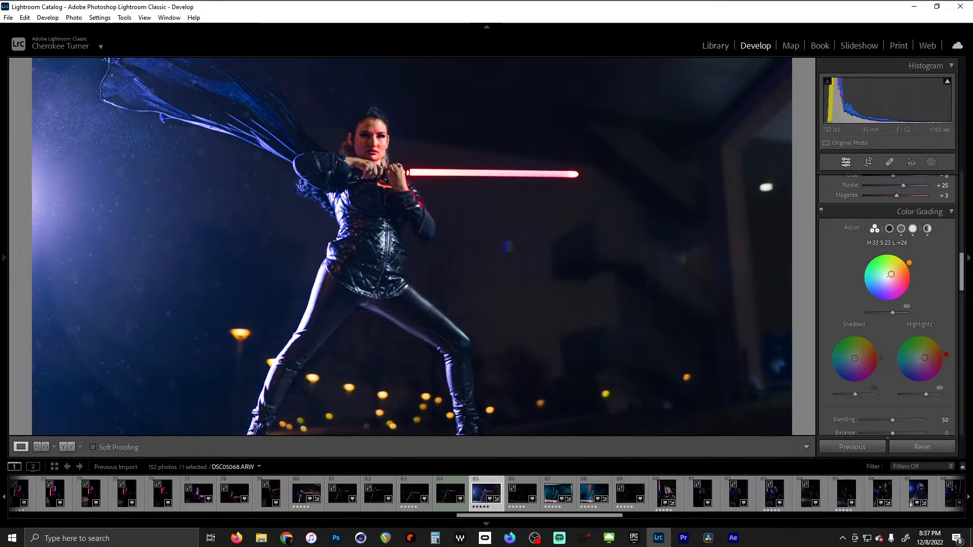
pyautogui.moveTo(855, 394); pyautogui.dragTo(854, 362)
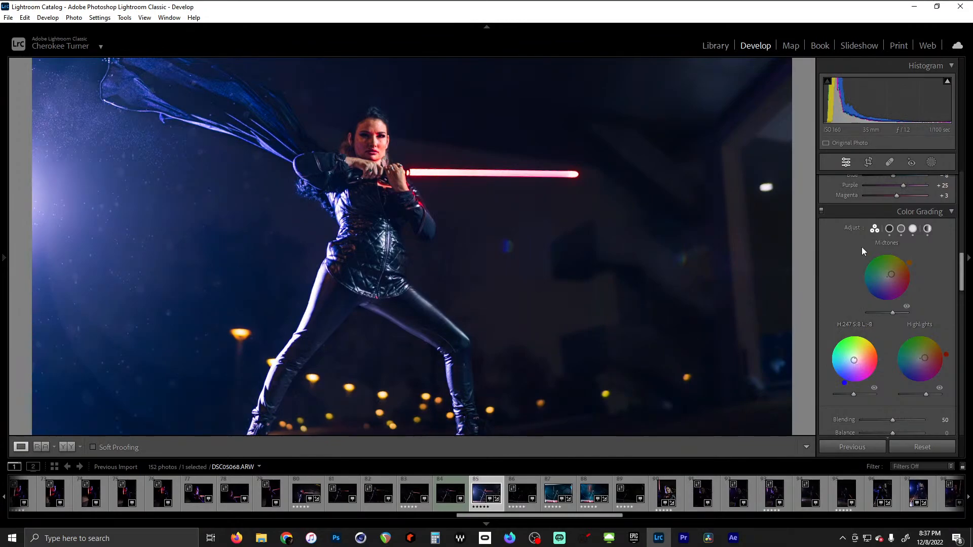
# Calibrate the colors with Red Primary saturation -18, Green Primary saturation +9, Blue Primary saturation -9 and Shadows tint -2
pyautogui.moveTo(962, 265); pyautogui.dragTo(941, 418)
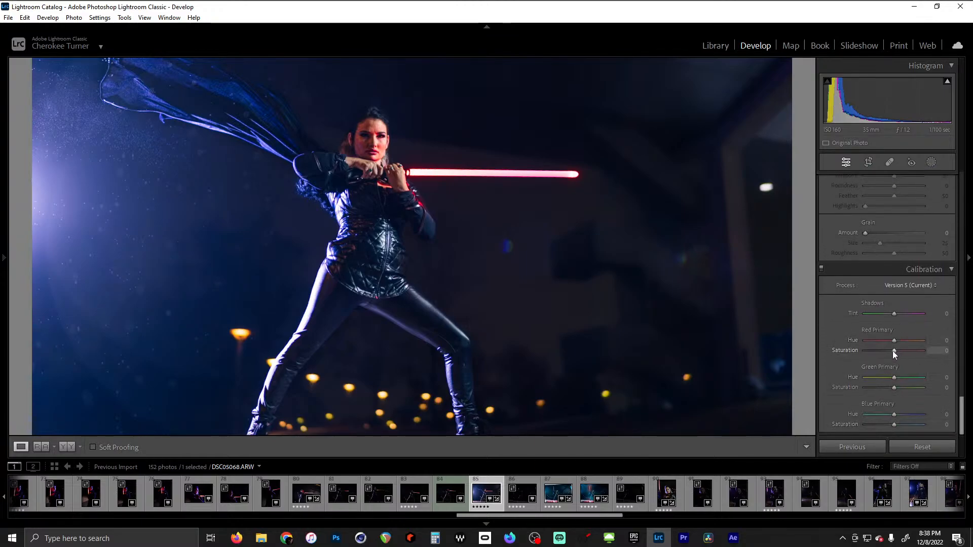
pyautogui.moveTo(894, 350); pyautogui.dragTo(896, 388)
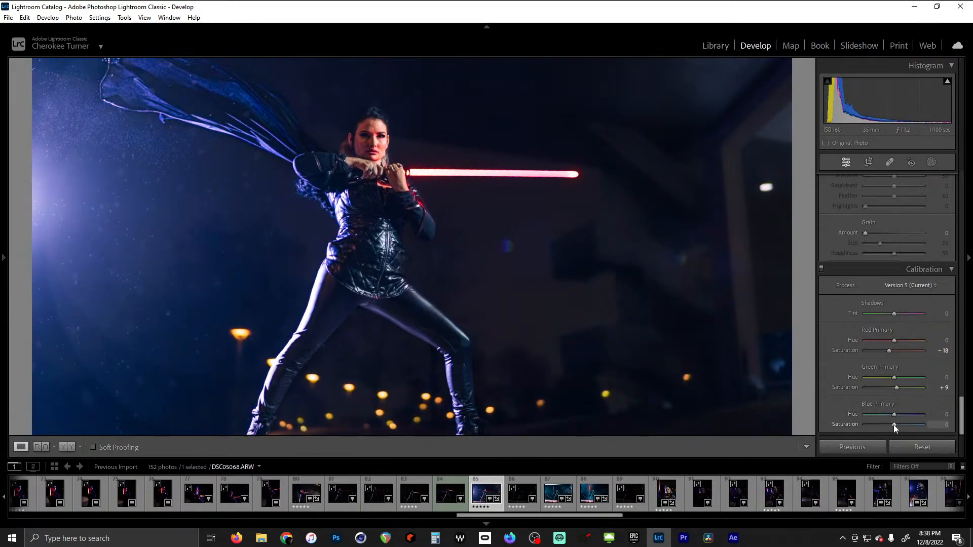
pyautogui.moveTo(916, 424); pyautogui.dragTo(891, 425)
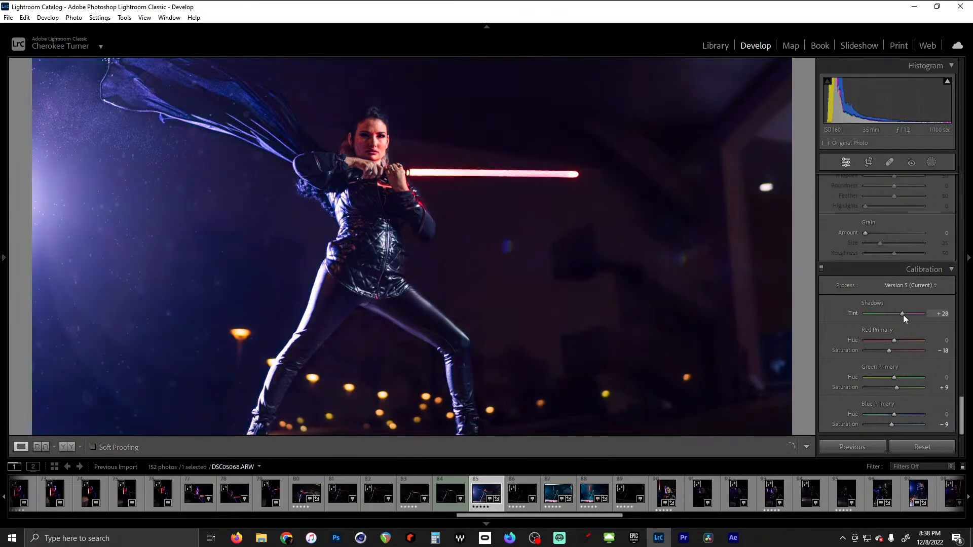
pyautogui.moveTo(903, 315); pyautogui.dragTo(897, 315)
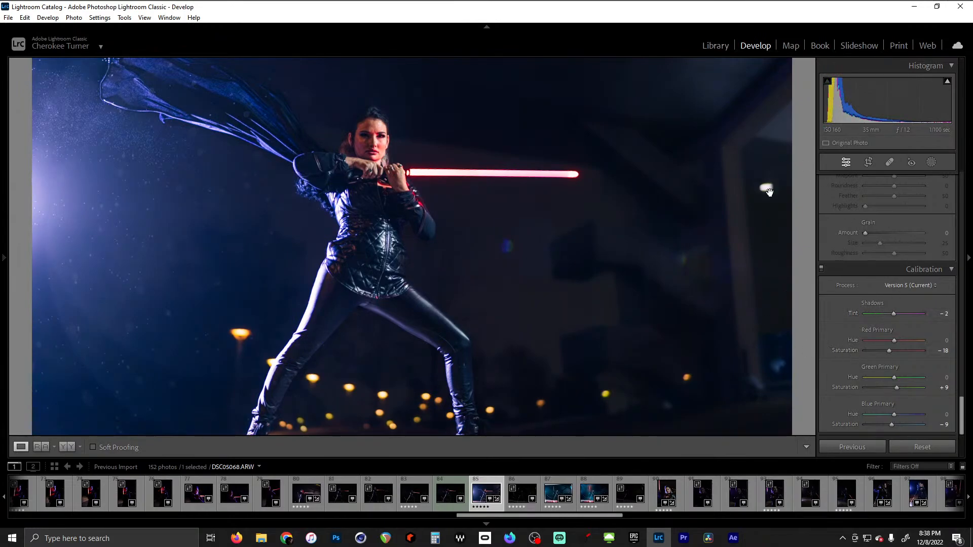
# Send the graded photo to Adobe Photoshop 2023 for further editing
pyautogui.rightClick(464, 255)
pyautogui.moveTo(507, 232)
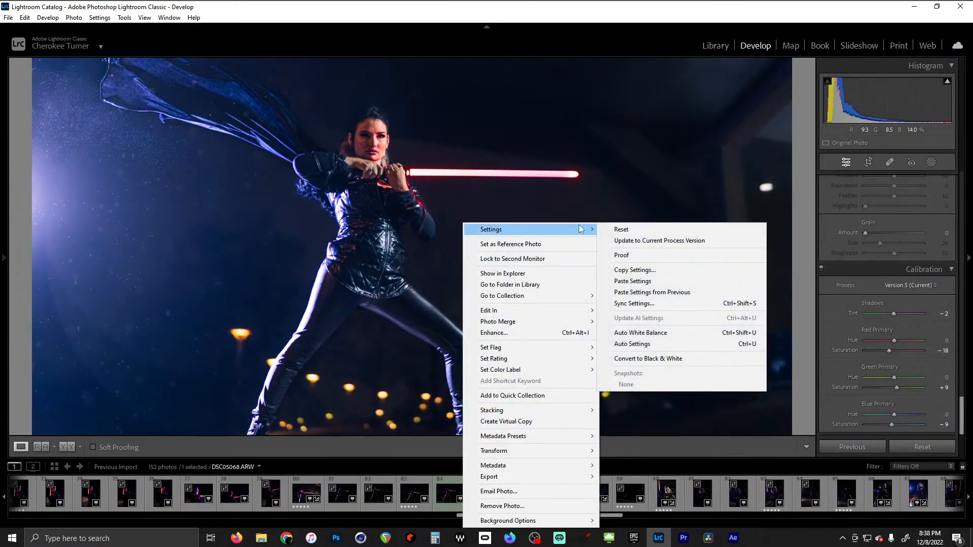
pyautogui.moveTo(525, 312)
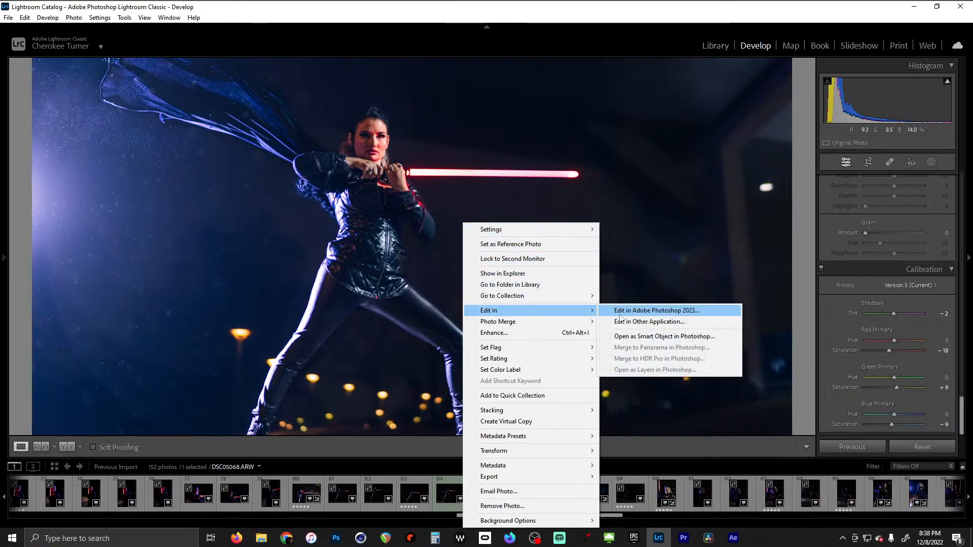
pyautogui.click(652, 311)
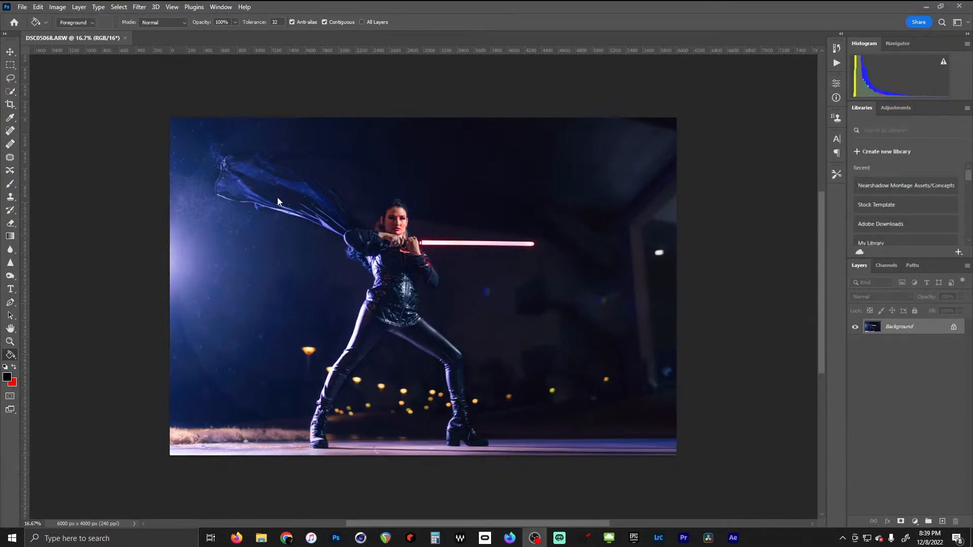
pyautogui.scroll(12, 364, 235)
pyautogui.scroll(-3, 442, 236)
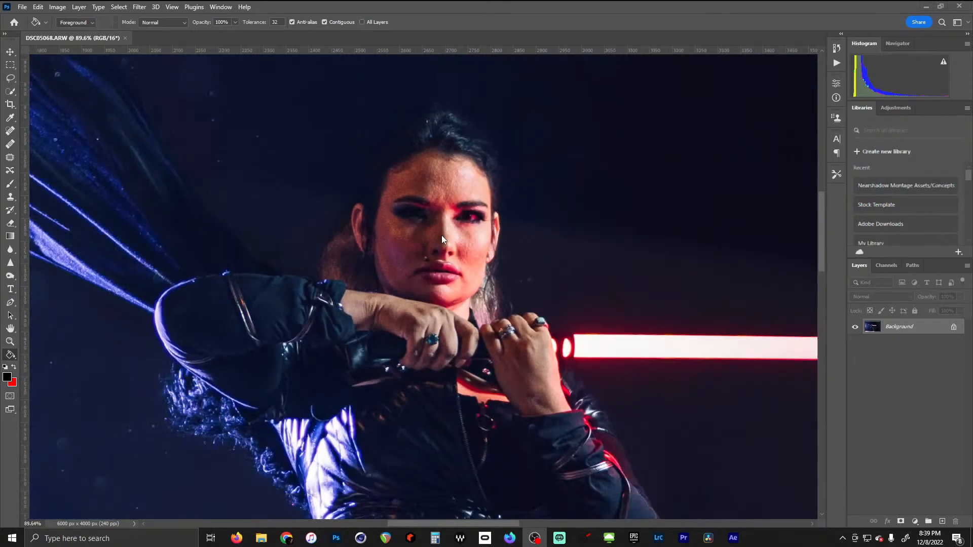
pyautogui.scroll(-6, 441, 235)
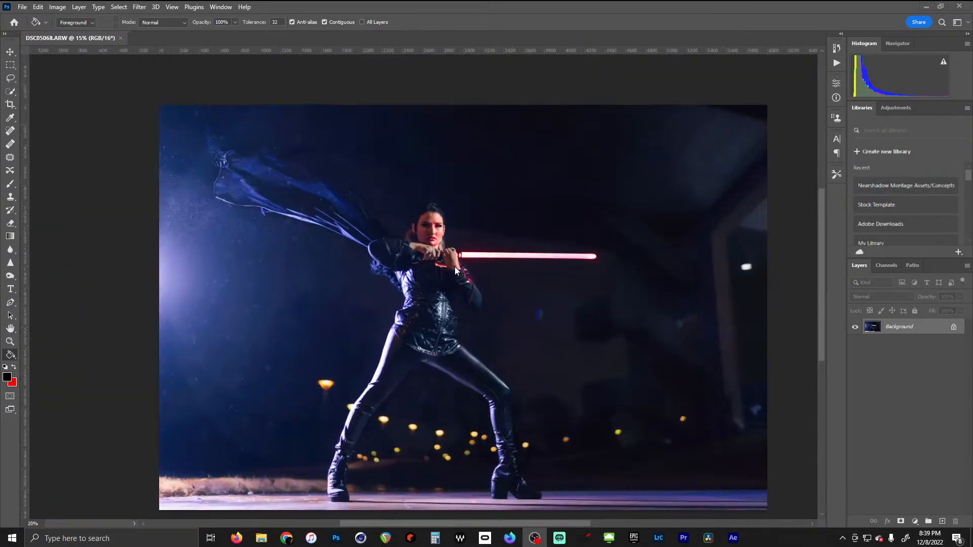
pyautogui.scroll(3, 456, 269)
pyautogui.scroll(-3, 453, 248)
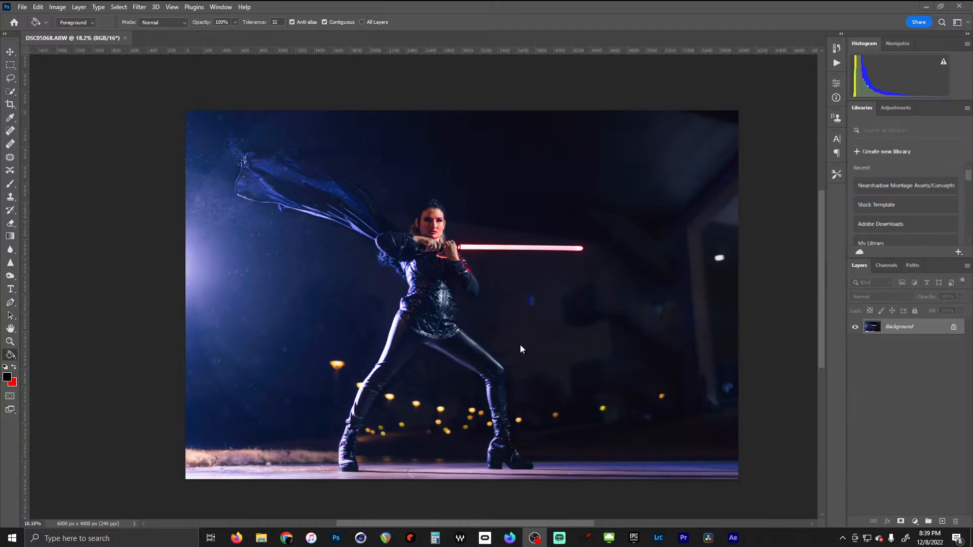
# Duplicate the Background layer and select the woman and her cape on the copy with Select Subject
pyautogui.click(891, 343)
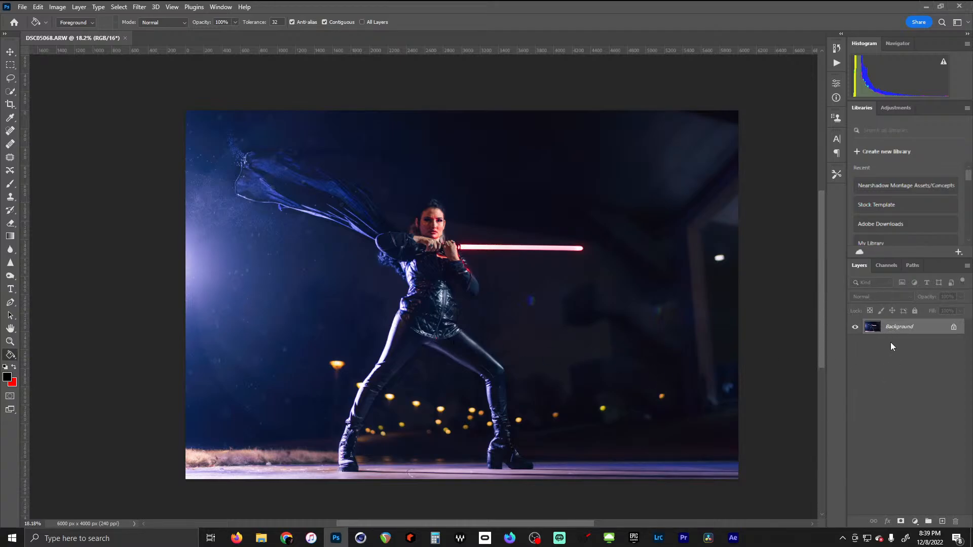
pyautogui.moveTo(901, 329); pyautogui.dragTo(943, 521)
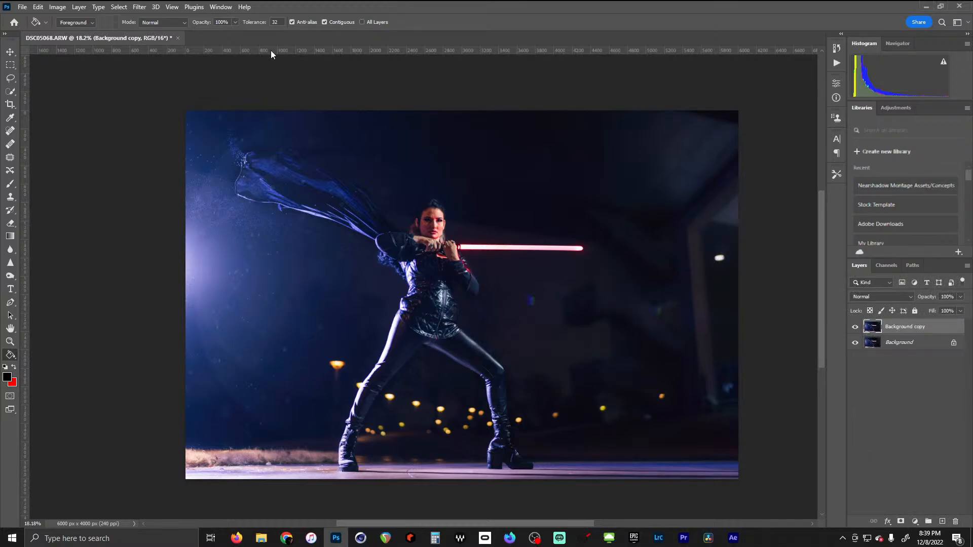
pyautogui.press('w')
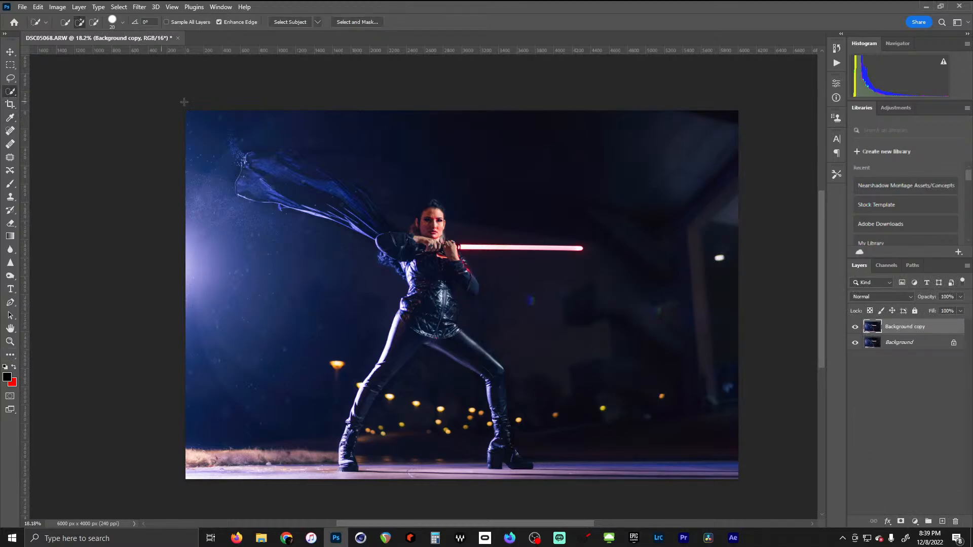
pyautogui.click(317, 22)
pyautogui.click(330, 42)
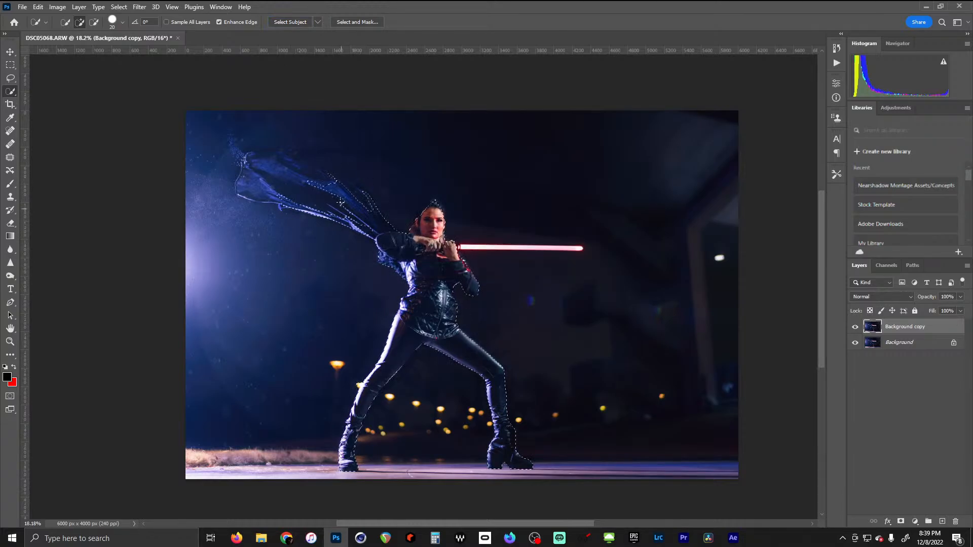
# Start a curved Pen tool path along the cape's upper edge, from above the woman's shoulder outward past the dark folds
pyautogui.scroll(8, 341, 202)
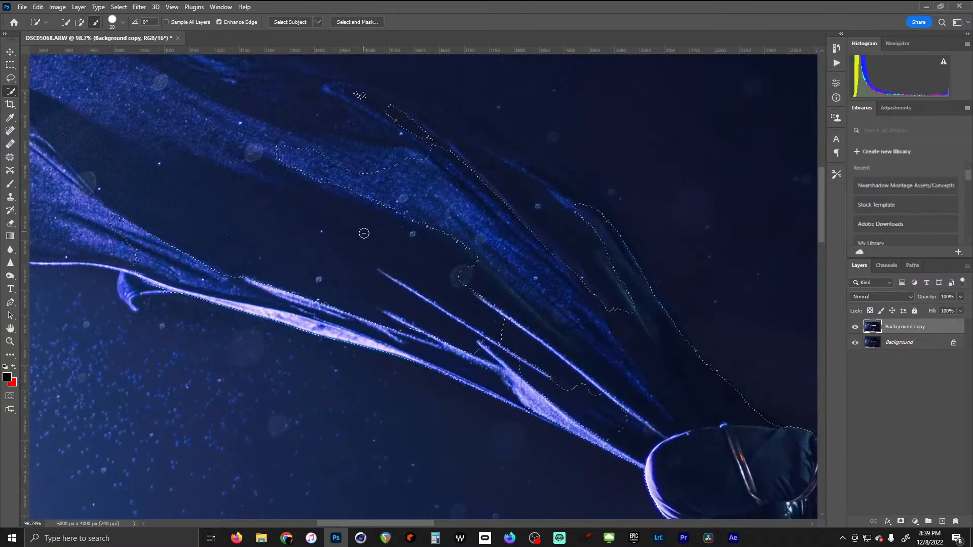
pyautogui.scroll(-2, 364, 234)
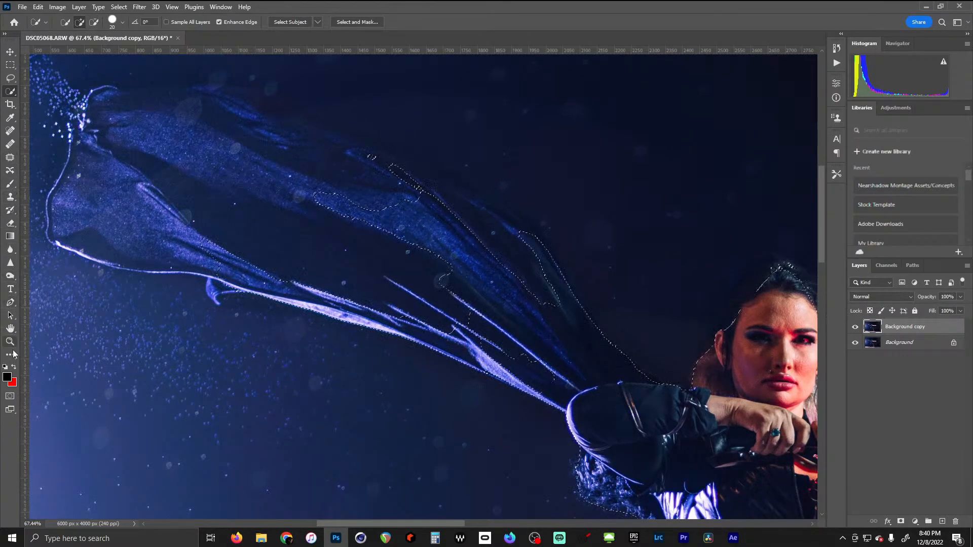
pyautogui.click(14, 354)
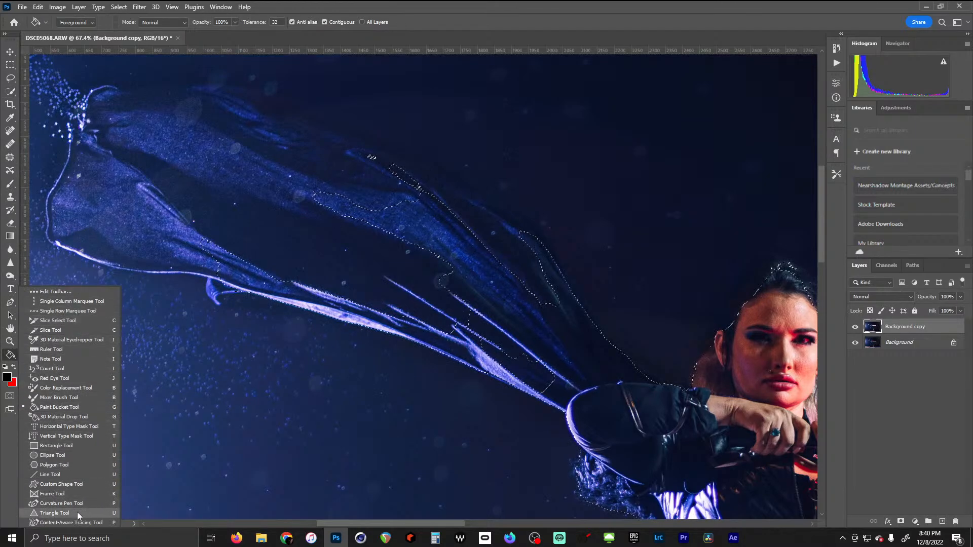
pyautogui.click(13, 361)
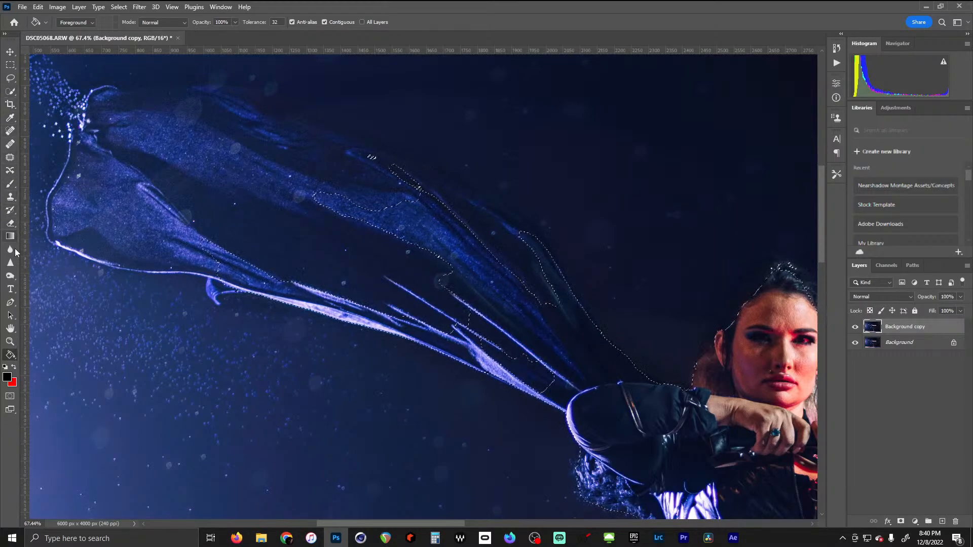
pyautogui.click(10, 303)
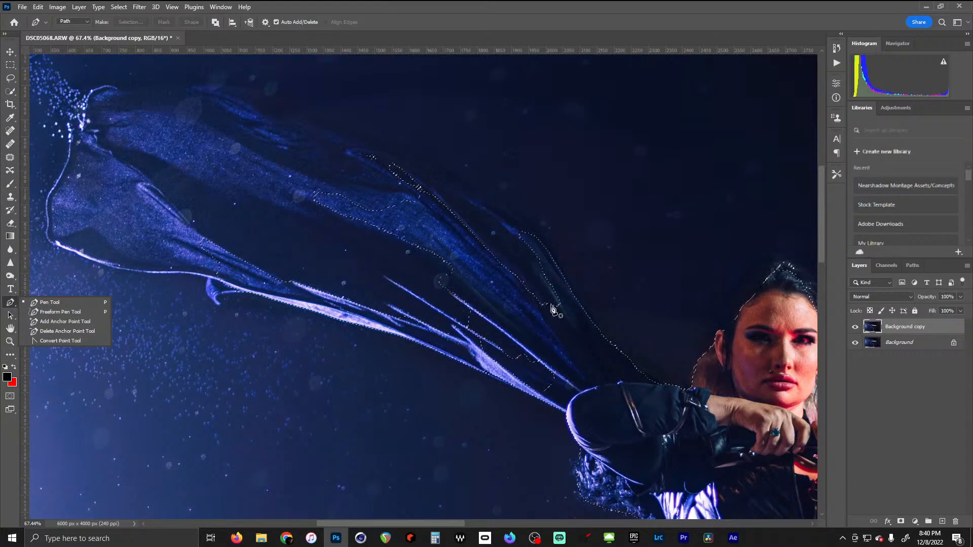
pyautogui.click(548, 289)
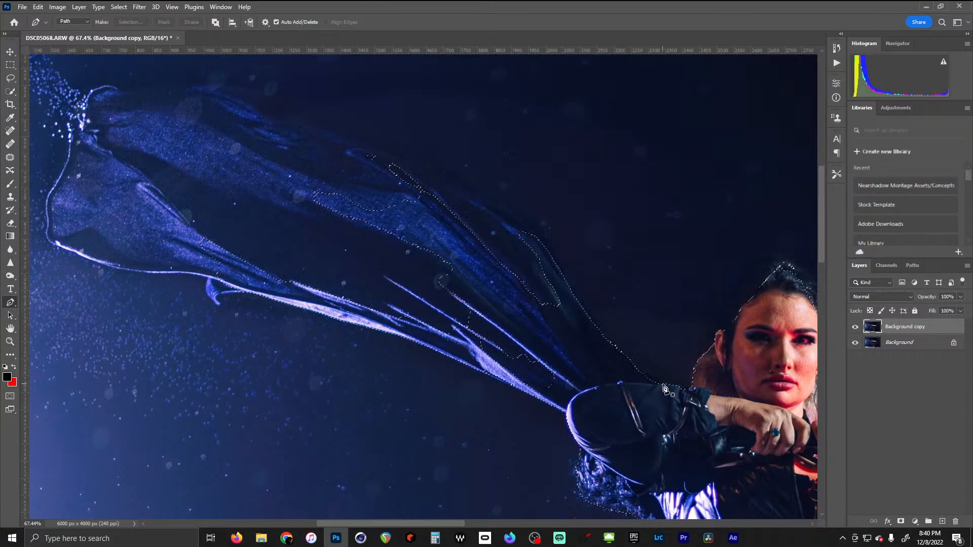
pyautogui.click(602, 328)
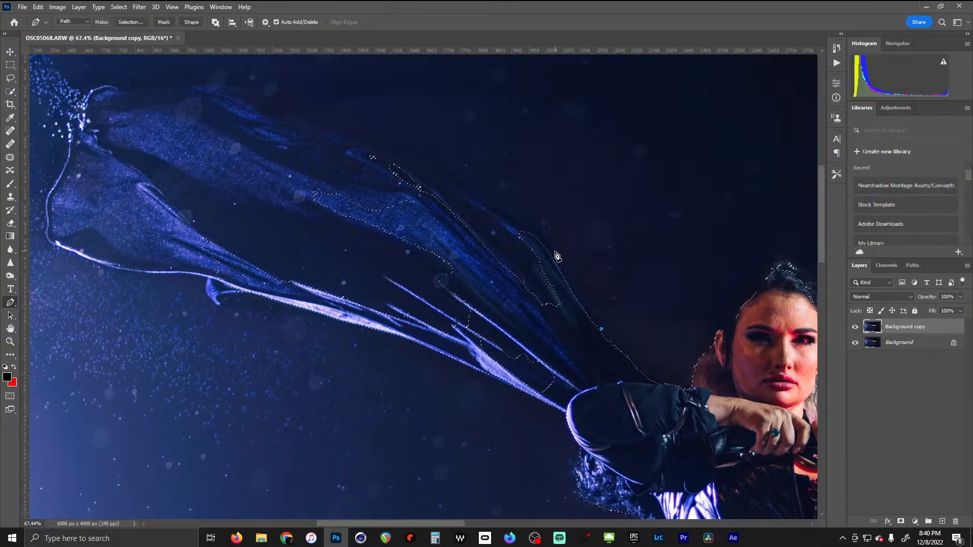
pyautogui.moveTo(561, 266); pyautogui.dragTo(546, 235)
pyautogui.scroll(5, 546, 234)
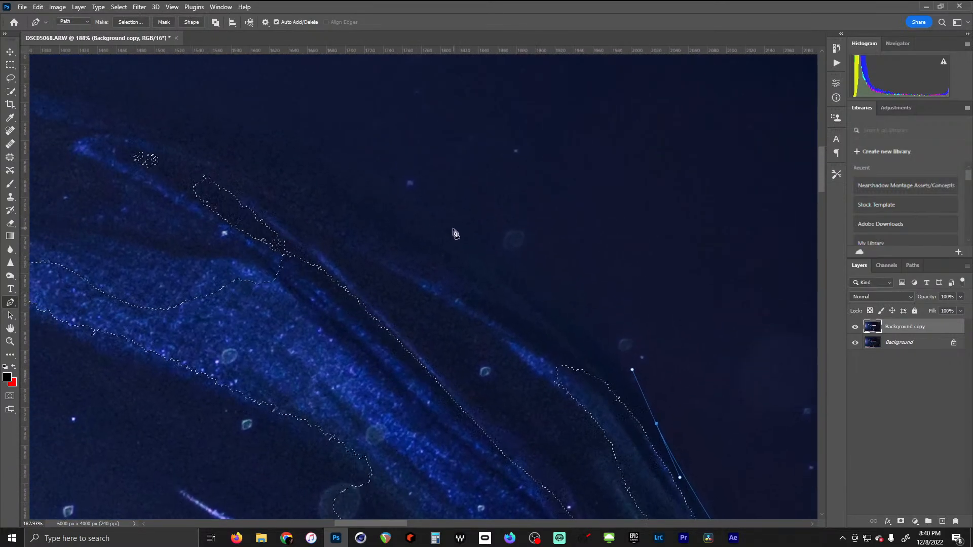
pyautogui.moveTo(434, 226); pyautogui.dragTo(414, 214)
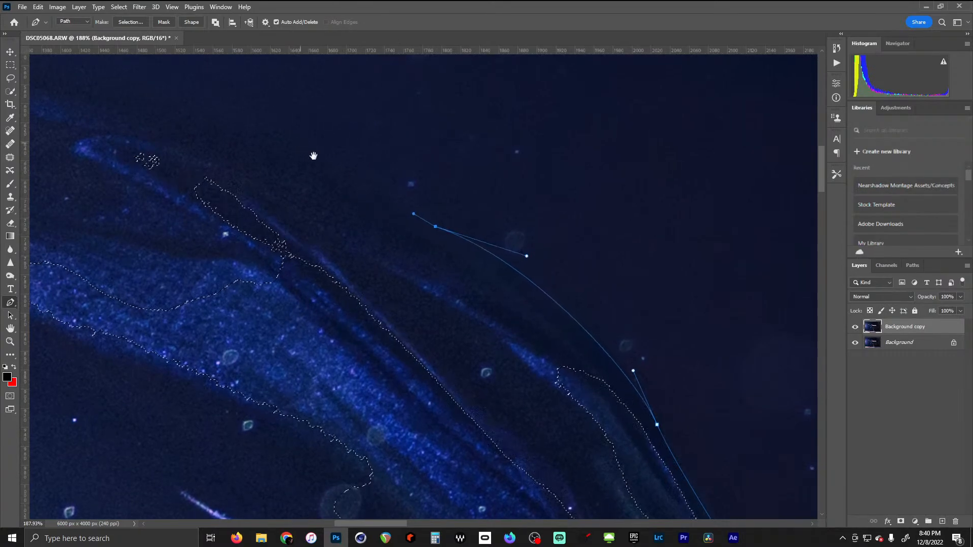
# Continue the Pen tool path with curved segments along the cape's dark upper edge to its bright far corner
pyautogui.moveTo(313, 155); pyautogui.dragTo(530, 302)
pyautogui.scroll(-3, 527, 302)
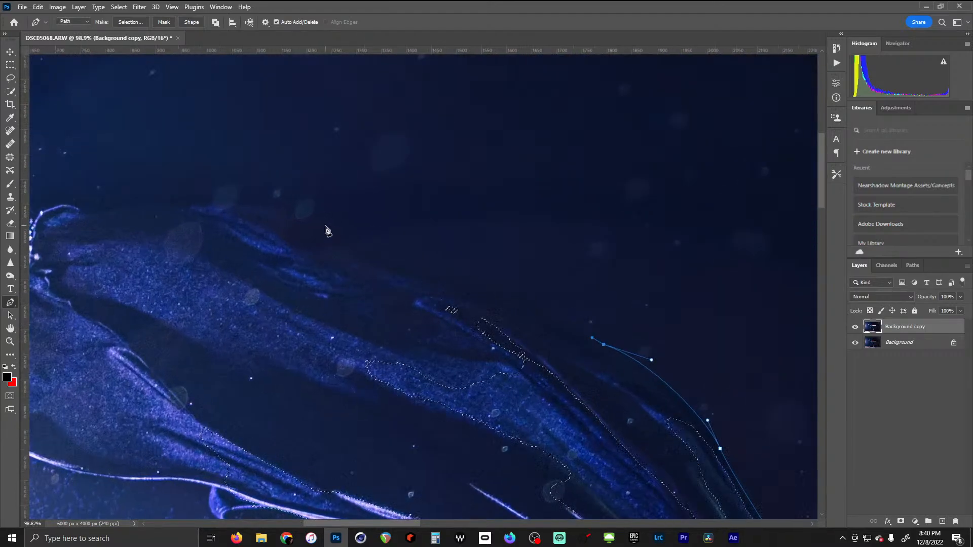
pyautogui.moveTo(369, 236); pyautogui.dragTo(348, 228)
pyautogui.click(84, 207)
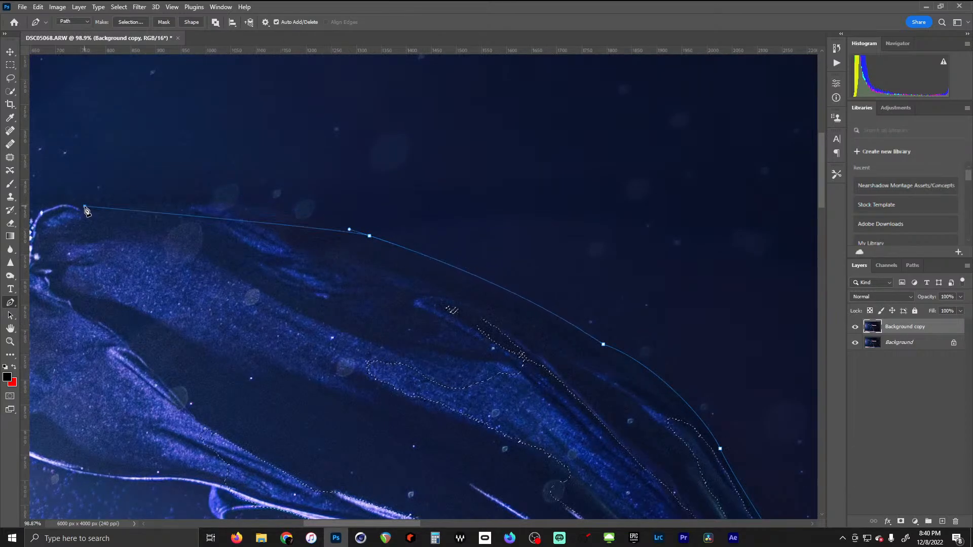
pyautogui.moveTo(87, 212); pyautogui.dragTo(152, 233)
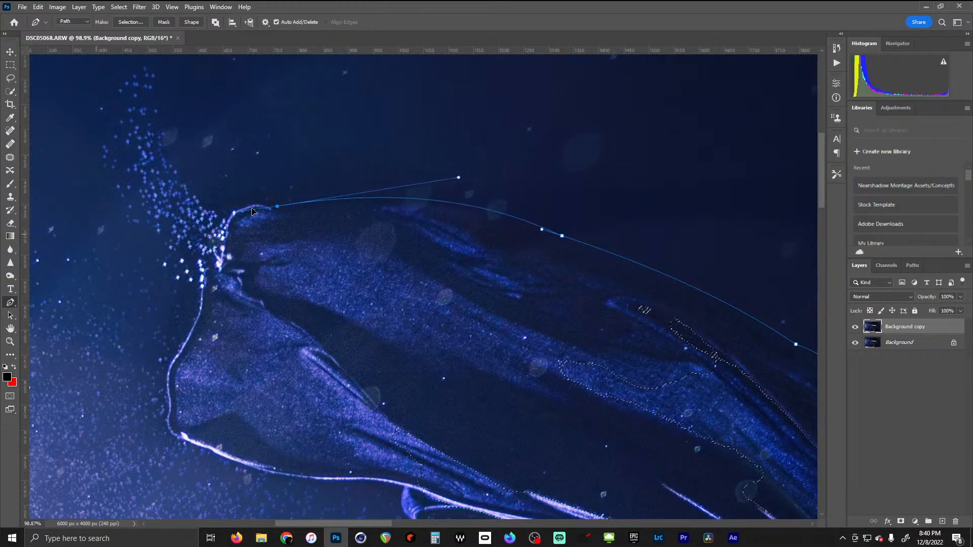
# Curve the path around the cape's bright upper corner and past the gathered fold beside the sparkles
pyautogui.moveTo(234, 212)
pyautogui.mouseDown()
pyautogui.moveTo(211, 244)
pyautogui.moveTo(228, 222)
pyautogui.mouseUp()
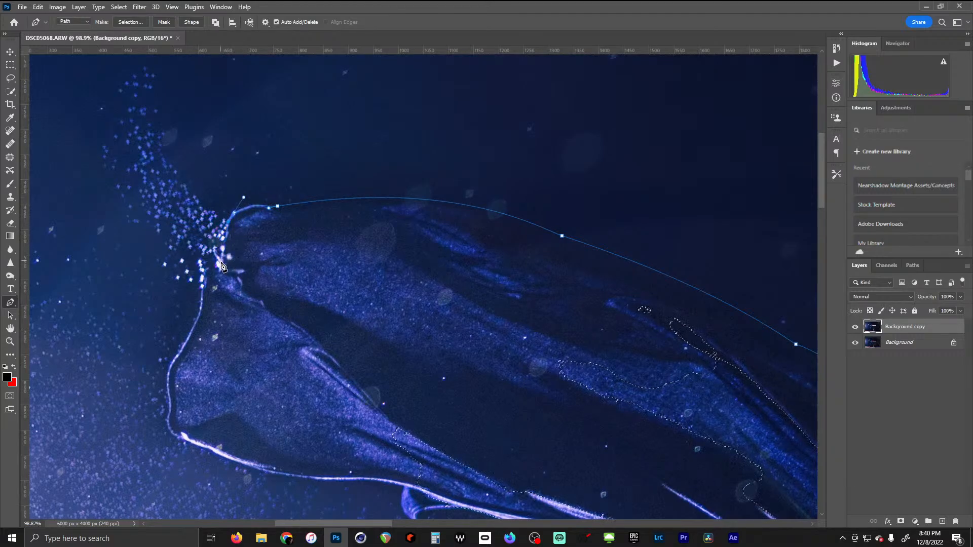
pyautogui.moveTo(221, 269); pyautogui.dragTo(219, 275)
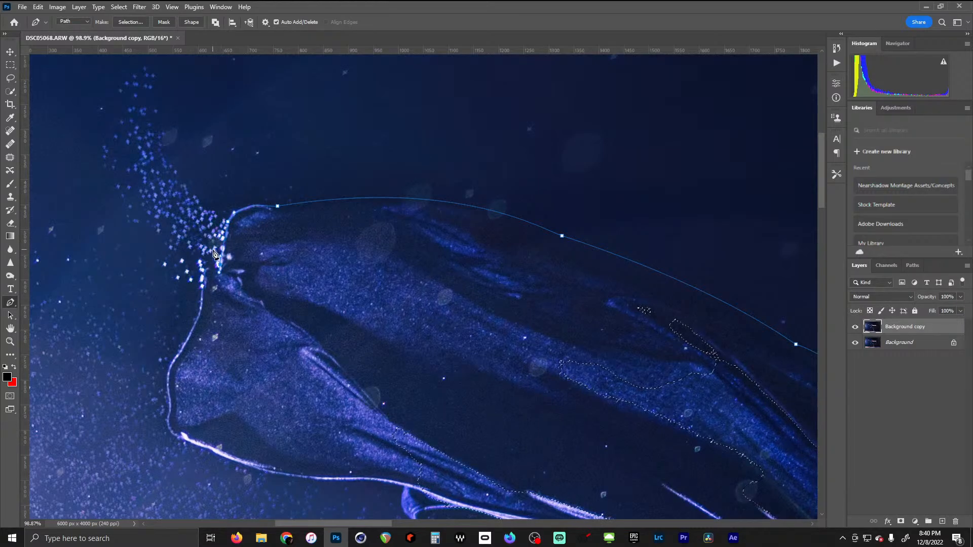
pyautogui.keyDown('ctrl'); pyautogui.click(226, 257); pyautogui.keyUp('ctrl')
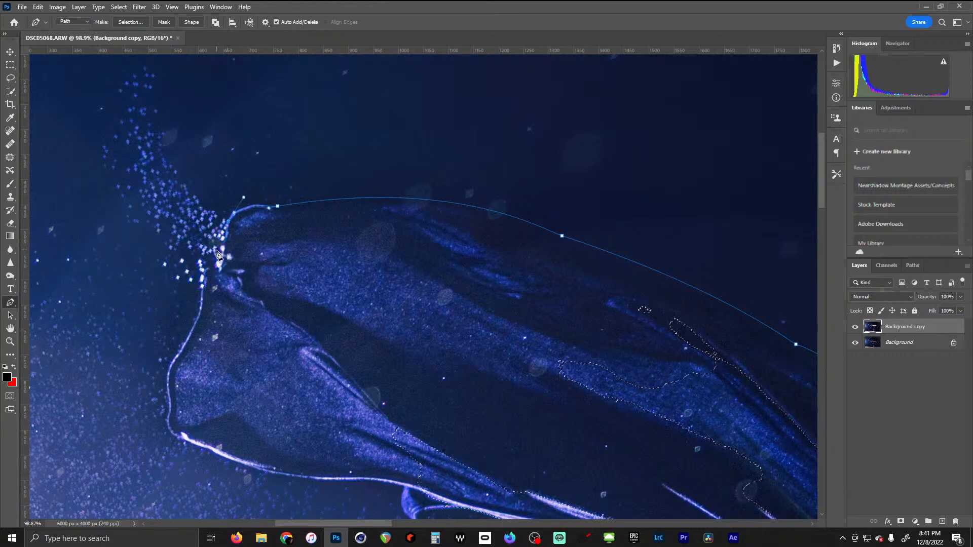
pyautogui.click(223, 248)
pyautogui.click(216, 247)
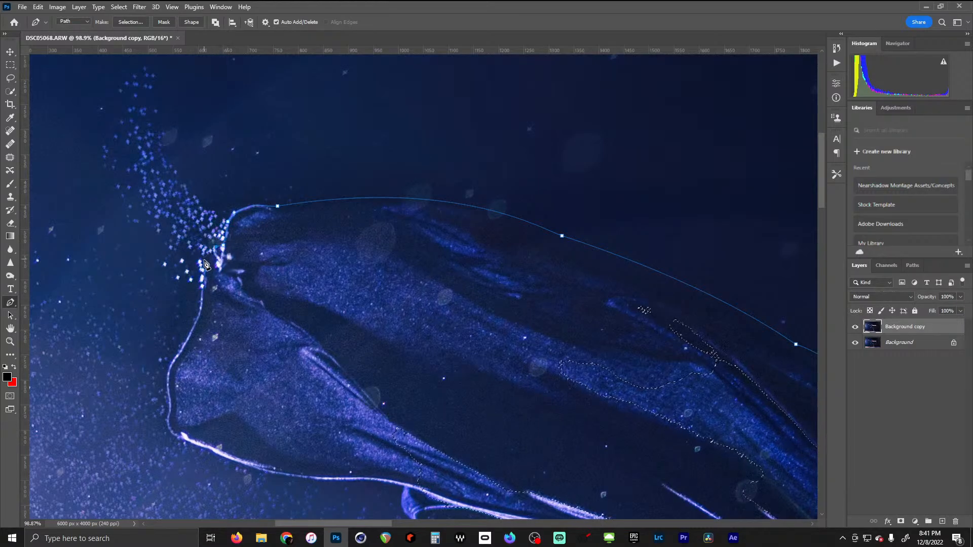
pyautogui.moveTo(202, 268); pyautogui.dragTo(203, 286)
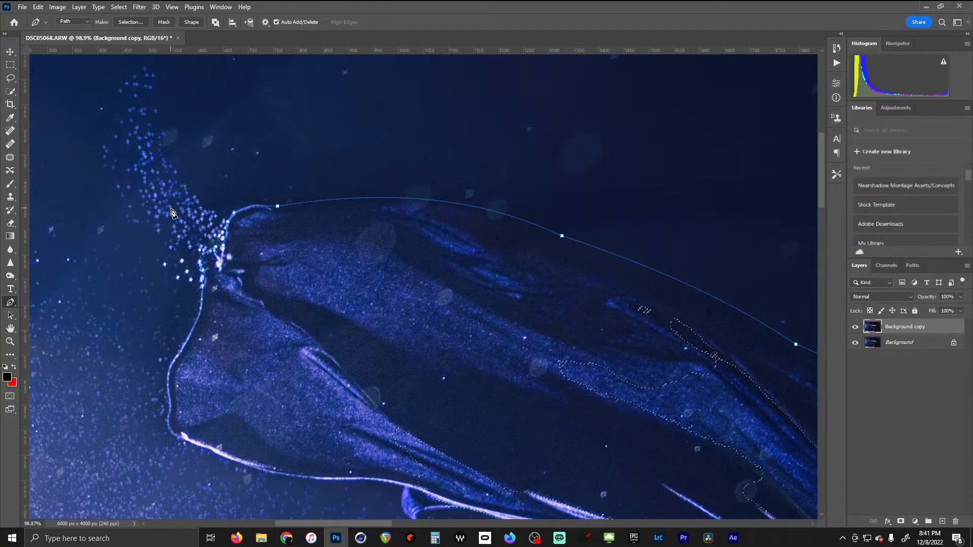
# Trace the path down the cape's outer edge and along its lower hem to the small hooked fold
pyautogui.moveTo(203, 223); pyautogui.dragTo(375, 217)
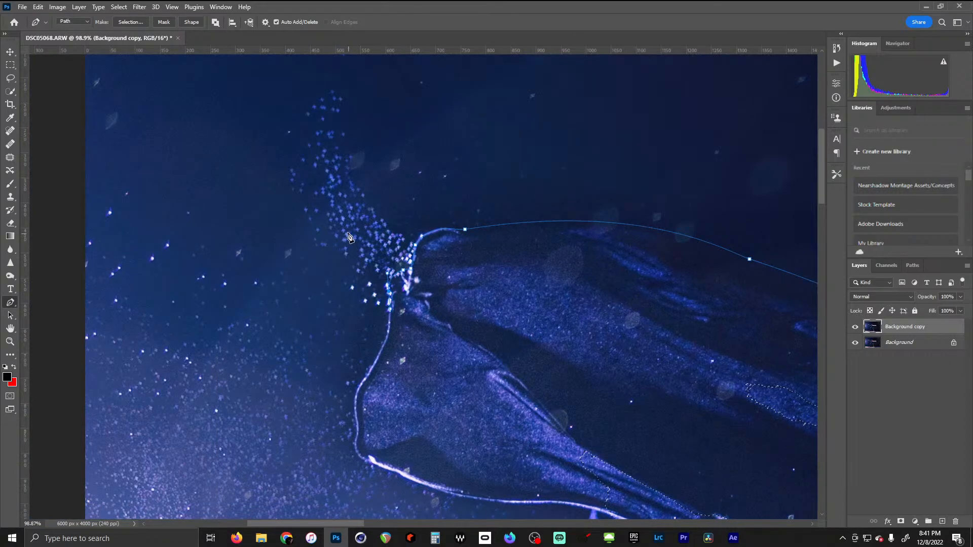
pyautogui.scroll(-5, 399, 226)
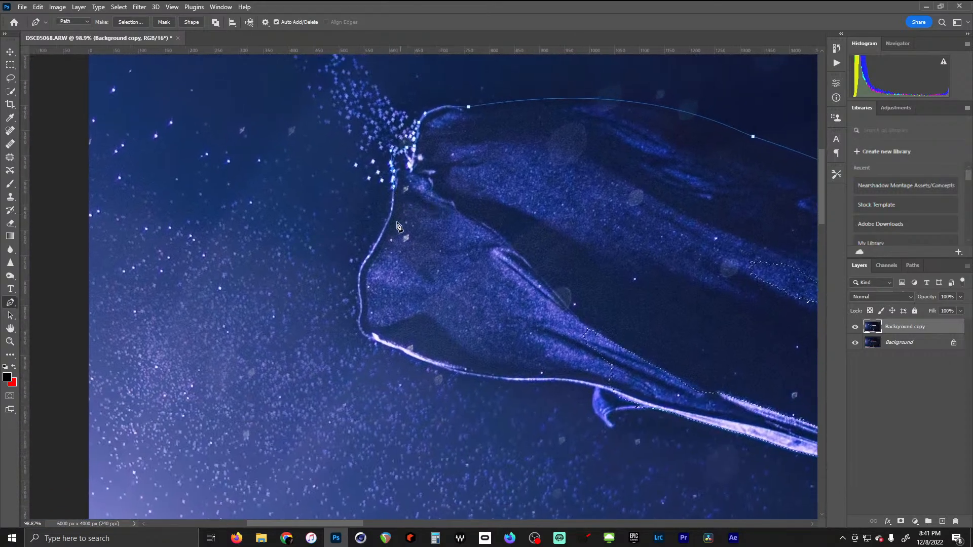
pyautogui.click(396, 213)
pyautogui.click(370, 256)
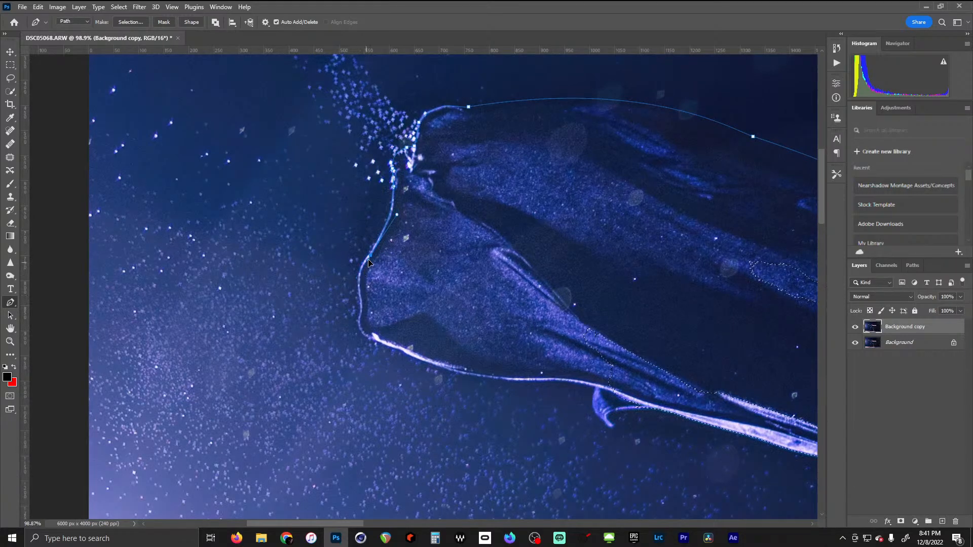
pyautogui.moveTo(365, 317); pyautogui.dragTo(373, 342)
pyautogui.moveTo(460, 375); pyautogui.dragTo(496, 407)
pyautogui.click(501, 408)
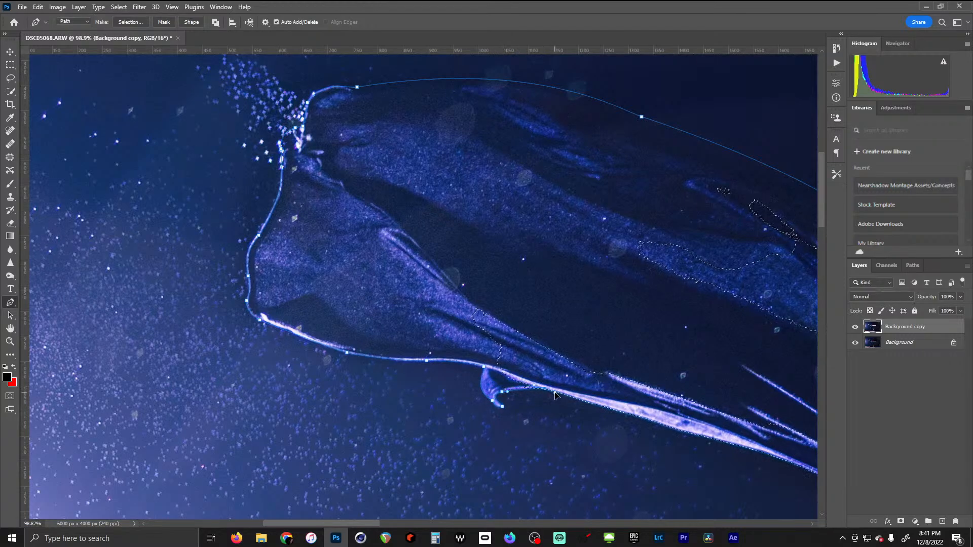
# Extend the path along the cape's lower streaks to the woman's raised arm and close it at its starting point
pyautogui.moveTo(556, 395); pyautogui.dragTo(321, 279)
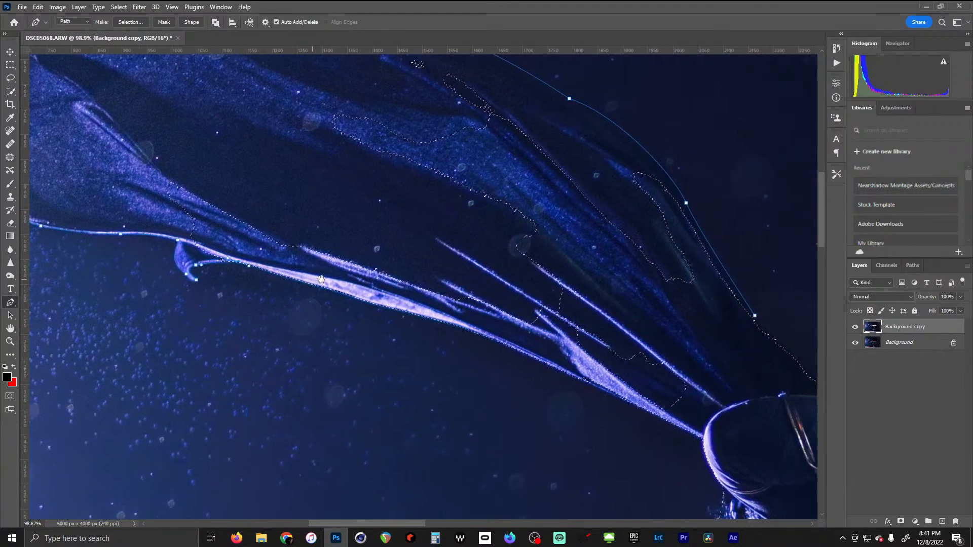
pyautogui.keyDown('shift'); pyautogui.click(339, 274); pyautogui.keyUp('shift')
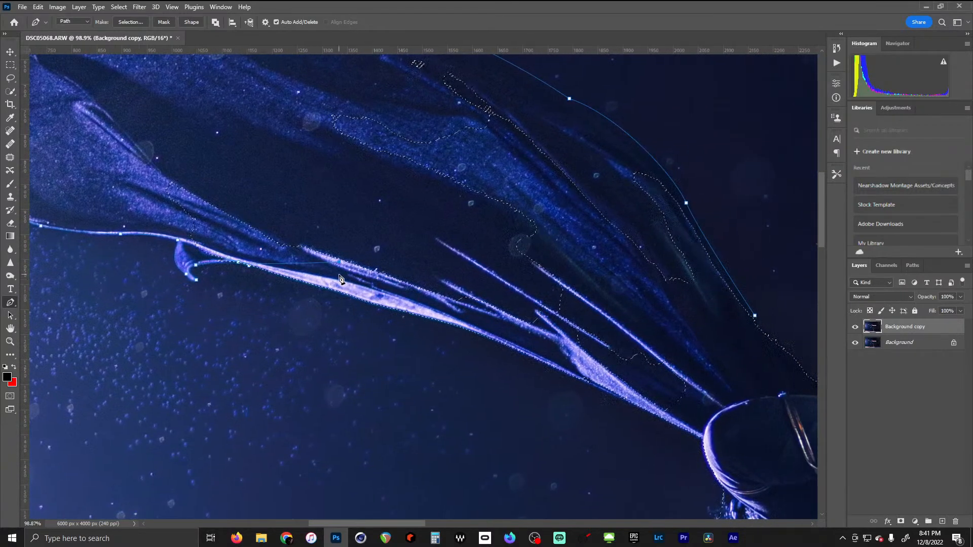
pyautogui.keyDown('shift'); pyautogui.click(611, 383); pyautogui.keyUp('shift')
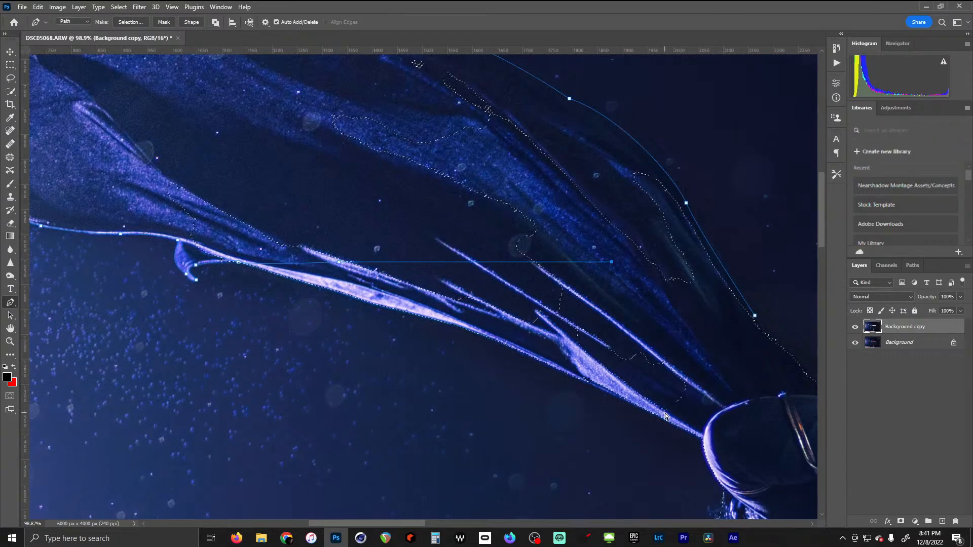
pyautogui.hotkey('ctrl', 'z')
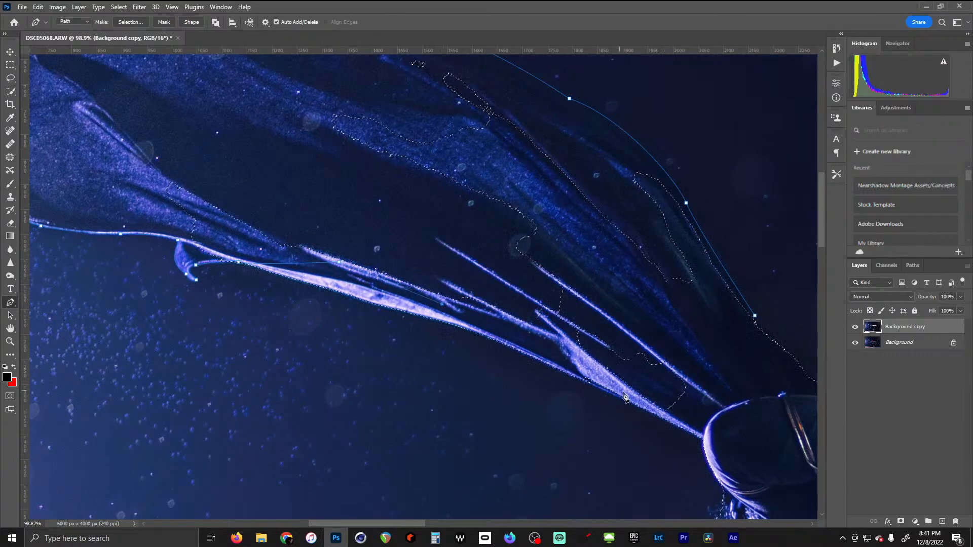
pyautogui.click(655, 410)
pyautogui.click(687, 421)
pyautogui.press('space')
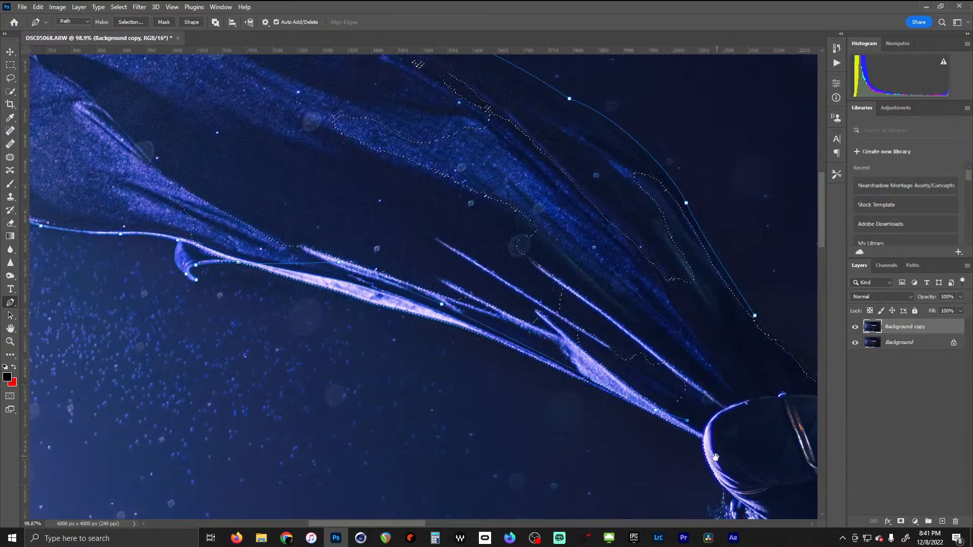
pyautogui.click(800, 344)
pyautogui.click(755, 316)
# Try to convert the closed cape path into a selection, then undo the conversion
pyautogui.rightClick(685, 306)
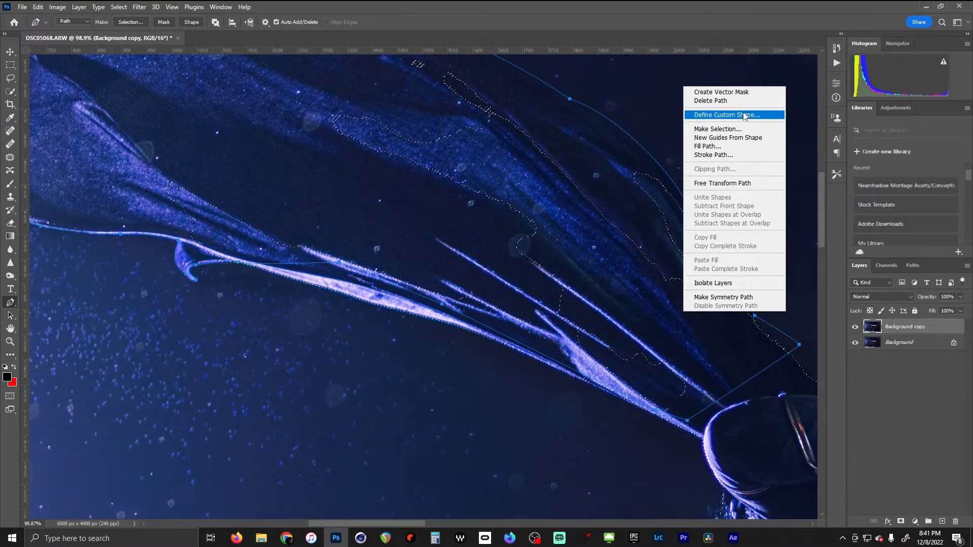
pyautogui.click(744, 130)
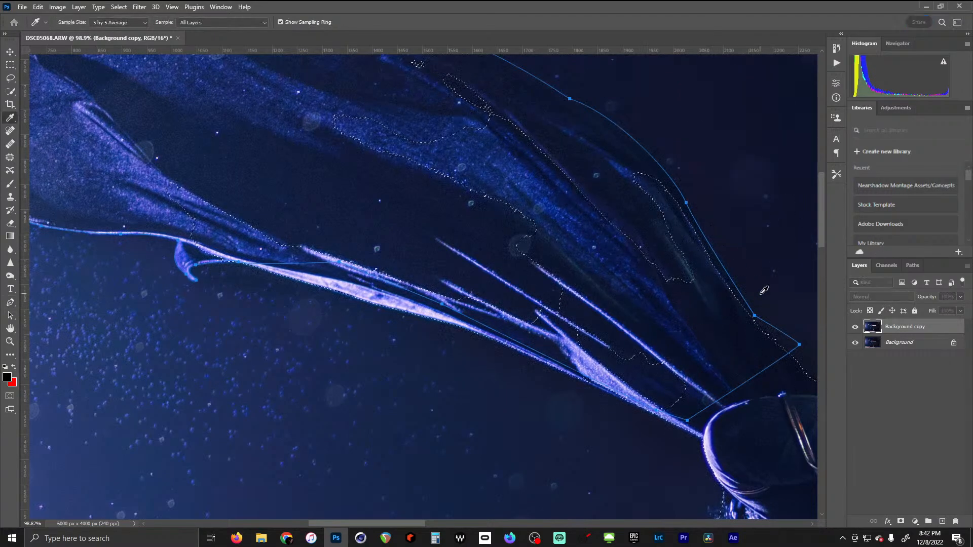
pyautogui.moveTo(774, 290); pyautogui.dragTo(504, 257)
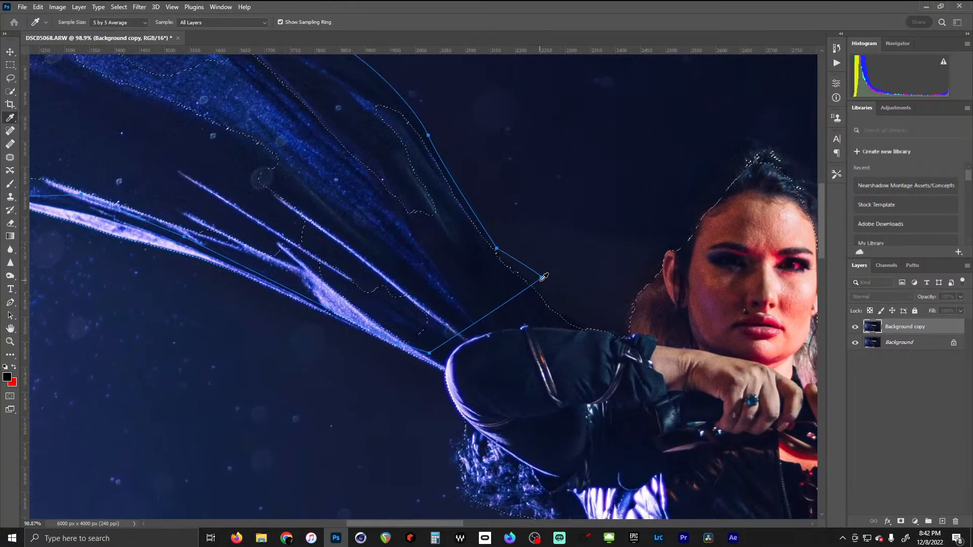
pyautogui.rightClick(417, 234)
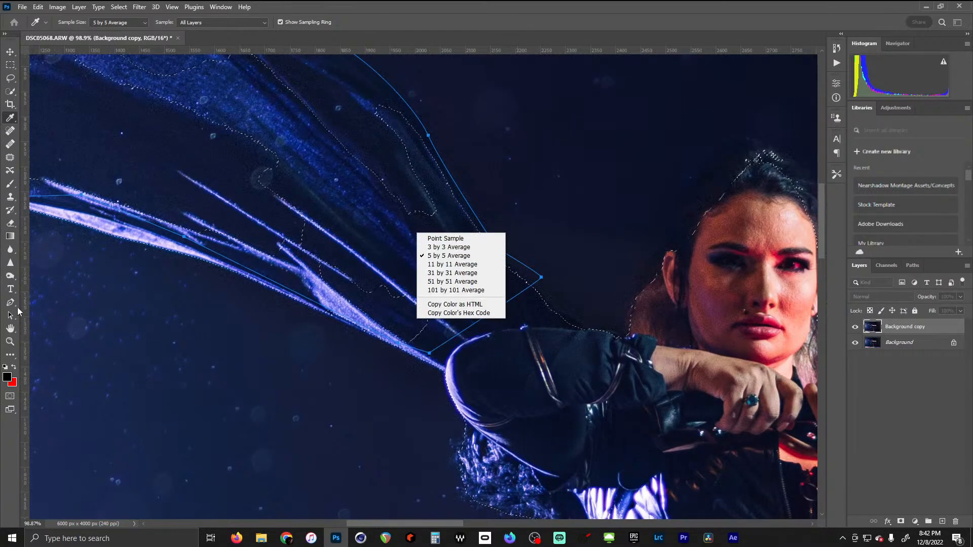
pyautogui.click(14, 310)
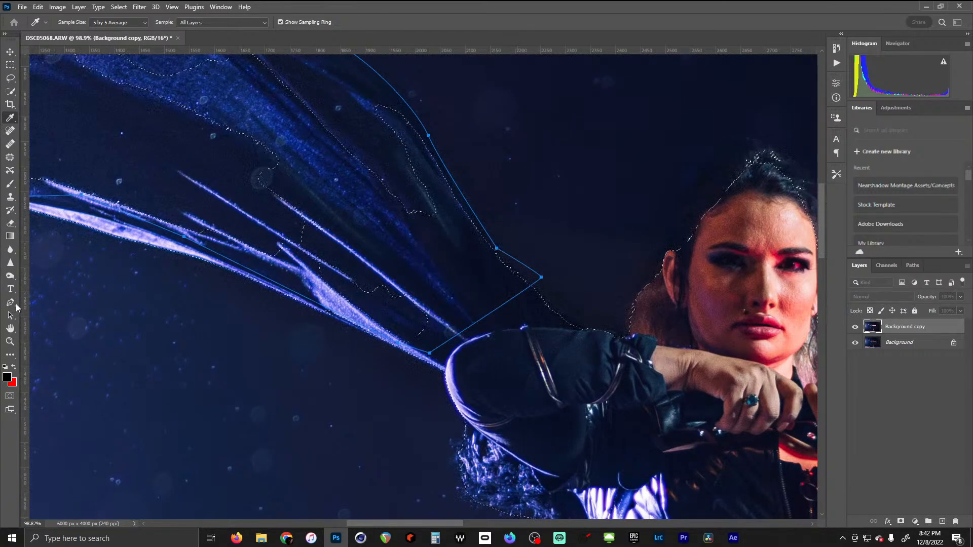
pyautogui.press('p')
pyautogui.hotkey('ctrl', 'Return')
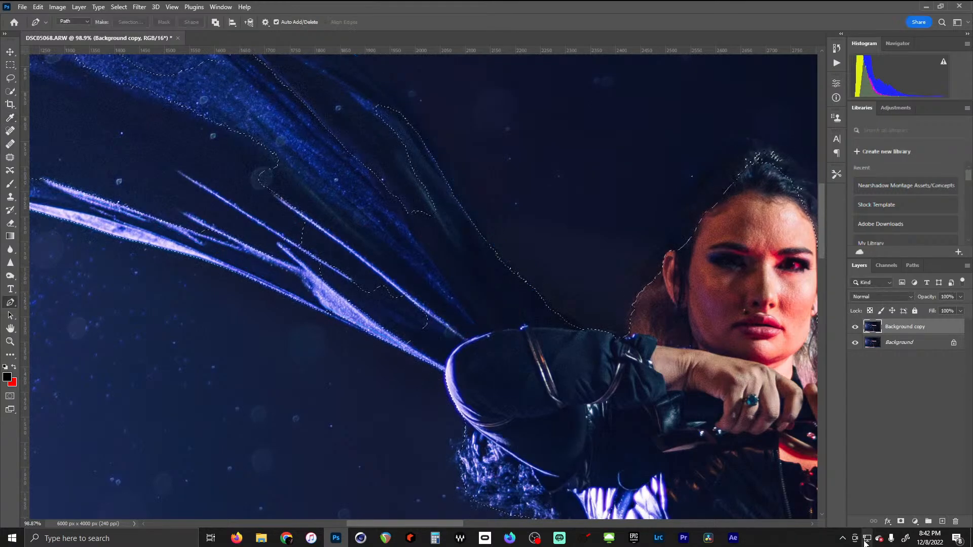
pyautogui.hotkey('ctrl', 'z')
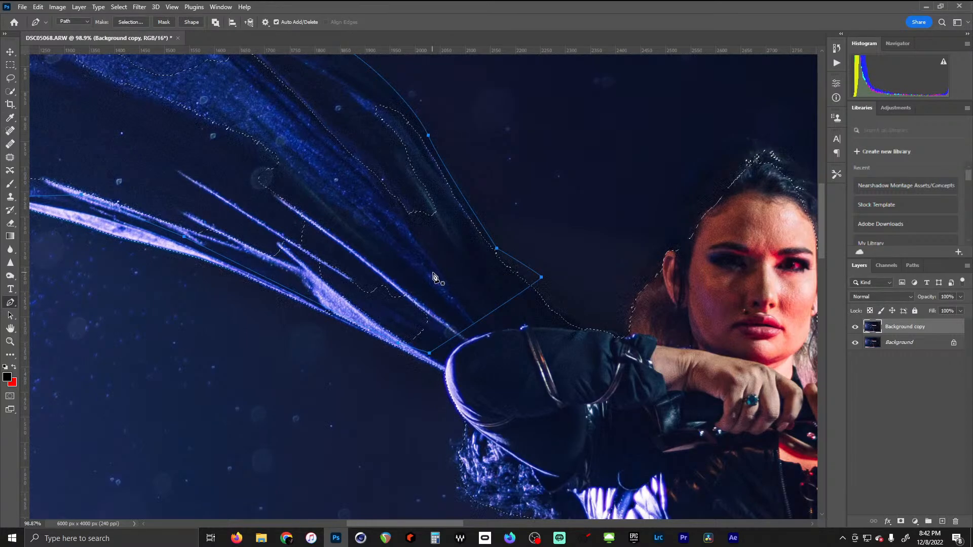
# Delete the Pen tool path drawn around the cape
pyautogui.moveTo(268, 143); pyautogui.dragTo(454, 263)
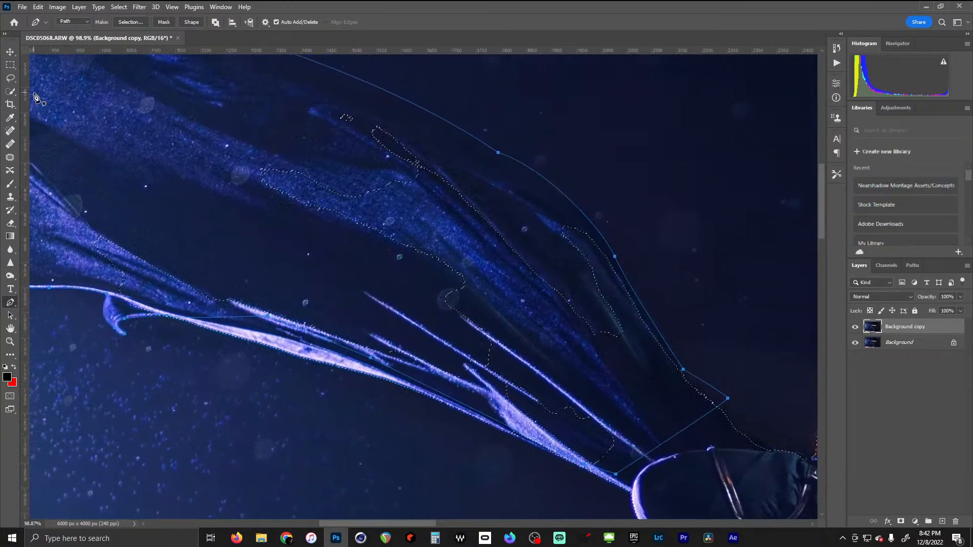
pyautogui.rightClick(323, 285)
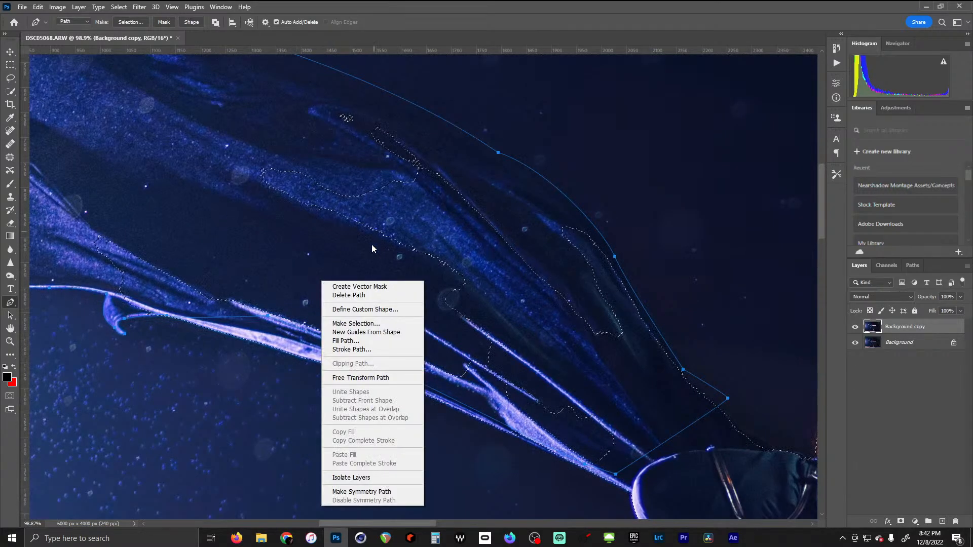
pyautogui.click(374, 296)
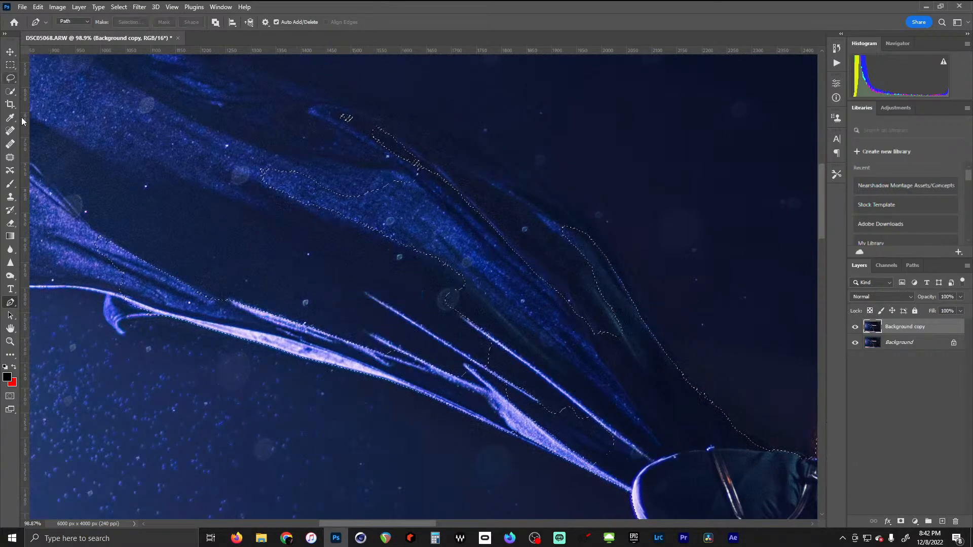
# Add the cape's dark folds and upper edge to the existing selection with the Quick Selection tool
pyautogui.click(12, 93)
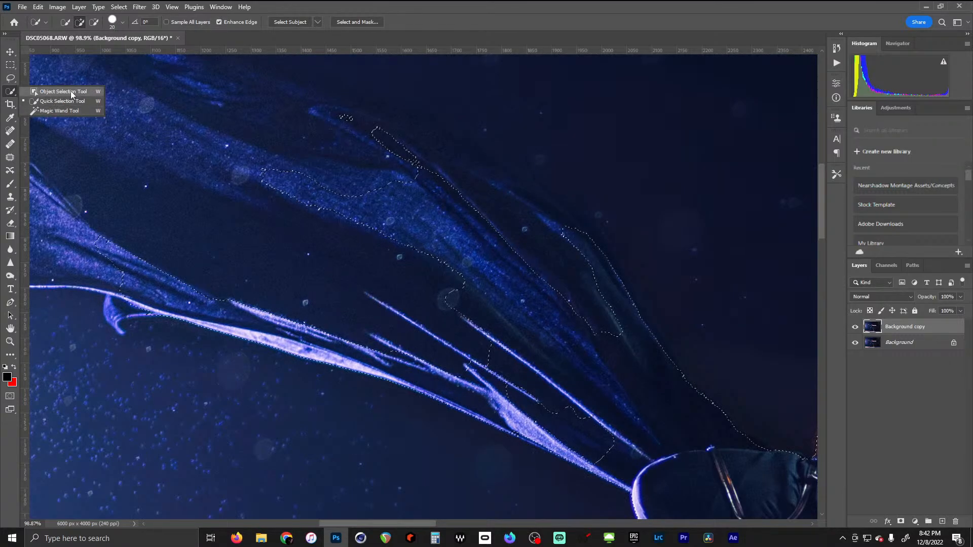
pyautogui.click(69, 98)
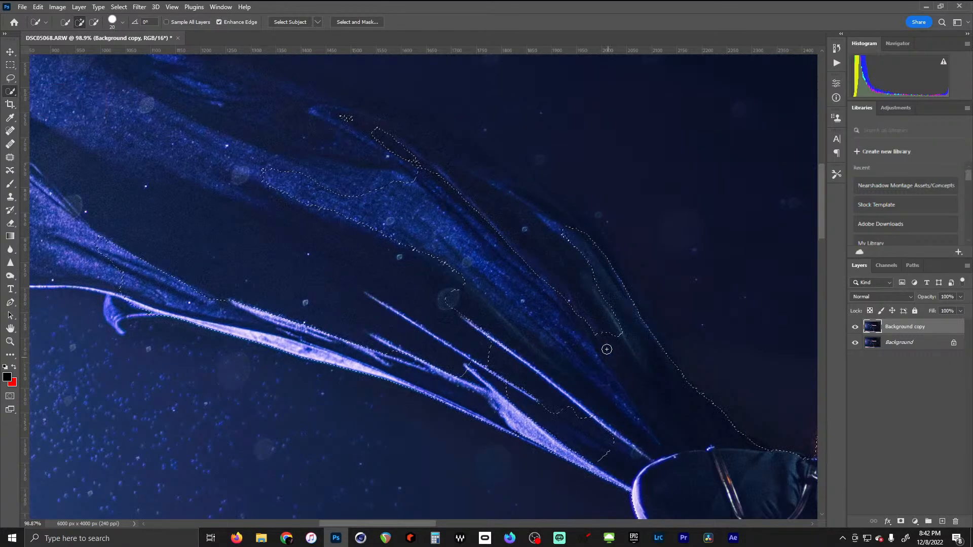
pyautogui.moveTo(607, 349)
pyautogui.mouseDown()
pyautogui.moveTo(585, 304)
pyautogui.moveTo(519, 240)
pyautogui.moveTo(626, 323)
pyautogui.moveTo(545, 242)
pyautogui.moveTo(550, 215)
pyautogui.moveTo(480, 176)
pyautogui.moveTo(329, 111)
pyautogui.moveTo(319, 127)
pyautogui.moveTo(236, 125)
pyautogui.moveTo(182, 144)
pyautogui.moveTo(435, 332)
pyautogui.mouseUp()
pyautogui.moveTo(517, 409)
pyautogui.mouseDown()
pyautogui.moveTo(587, 460)
pyautogui.moveTo(444, 396)
pyautogui.mouseUp()
pyautogui.press('space')
pyautogui.moveTo(214, 226); pyautogui.dragTo(471, 398)
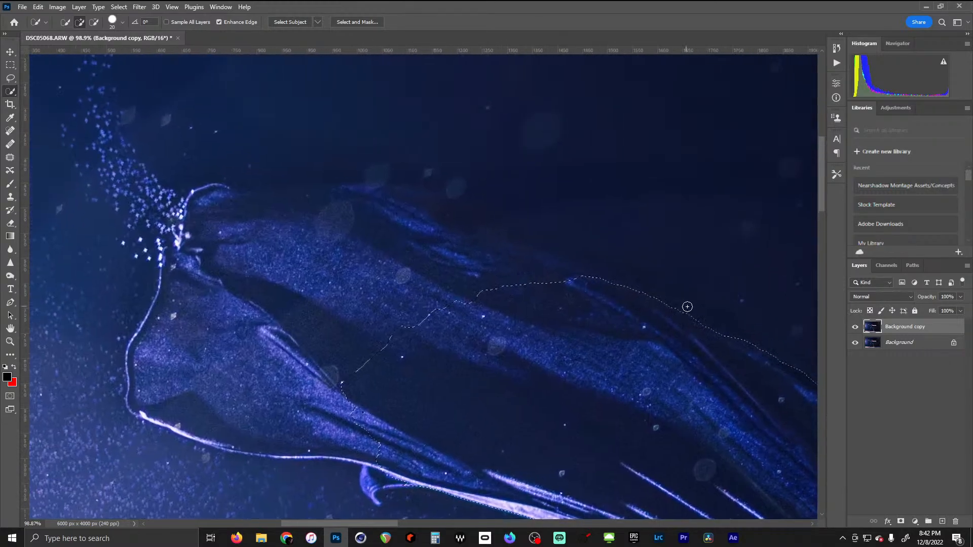
pyautogui.moveTo(763, 358); pyautogui.dragTo(760, 347)
pyautogui.moveTo(679, 299)
pyautogui.mouseDown()
pyautogui.moveTo(491, 222)
pyautogui.moveTo(396, 202)
pyautogui.mouseUp()
# Subtract the dark background above the cape from the selection, following the cape's upper edge toward the woman
pyautogui.press('alt')
pyautogui.moveTo(127, 135)
pyautogui.mouseDown()
pyautogui.moveTo(166, 104)
pyautogui.moveTo(387, 145)
pyautogui.mouseUp()
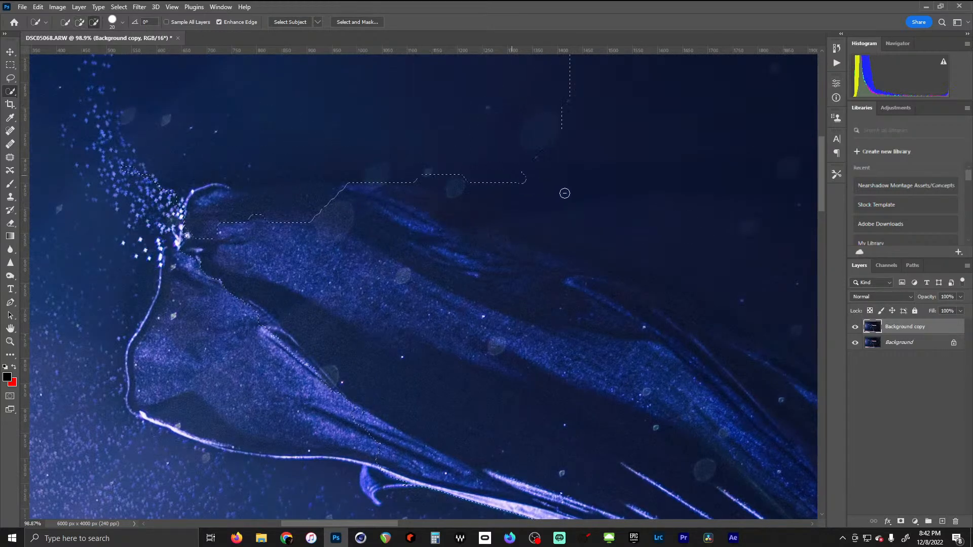
pyautogui.moveTo(565, 193)
pyautogui.mouseDown()
pyautogui.moveTo(663, 222)
pyautogui.moveTo(758, 284)
pyautogui.mouseUp()
pyautogui.moveTo(608, 296); pyautogui.dragTo(764, 244)
pyautogui.moveTo(775, 283)
pyautogui.mouseDown()
pyautogui.moveTo(430, 230)
pyautogui.moveTo(449, 239)
pyautogui.mouseUp()
pyautogui.press('alt')
pyautogui.moveTo(414, 165)
pyautogui.mouseDown()
pyautogui.moveTo(579, 270)
pyautogui.moveTo(531, 186)
pyautogui.mouseUp()
pyautogui.click(557, 318)
pyautogui.moveTo(413, 201)
pyautogui.mouseDown()
pyautogui.moveTo(300, 167)
pyautogui.moveTo(224, 167)
pyautogui.mouseUp()
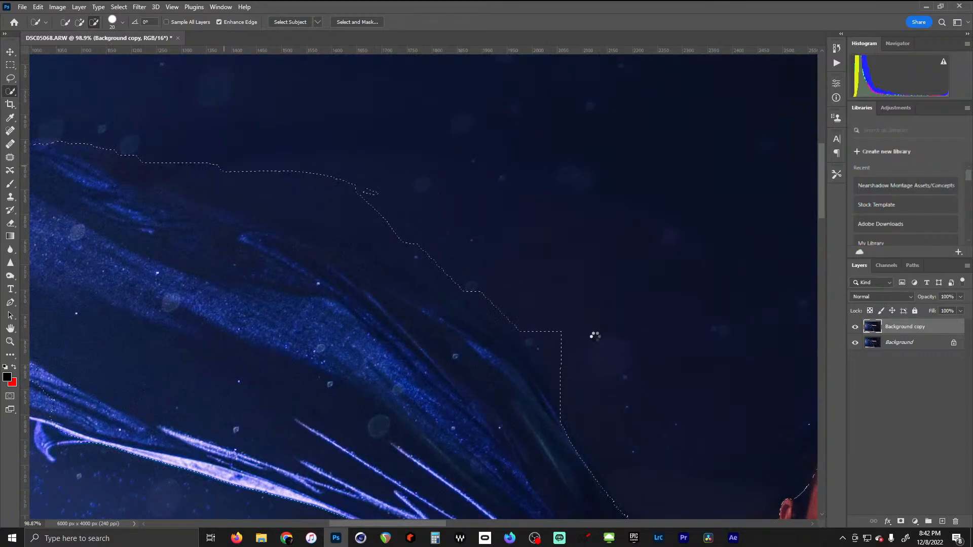
# Add the cape's far upper corner, outer edge, lower hem and small hooked fold to the selection
pyautogui.hscroll(-10, 517, 300)
pyautogui.scroll(2, 517, 299)
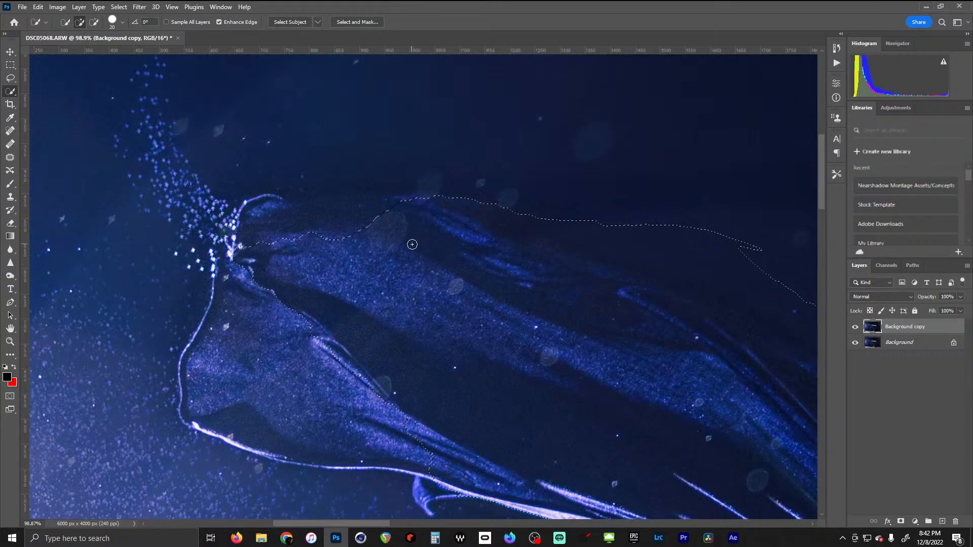
pyautogui.moveTo(412, 244)
pyautogui.mouseDown()
pyautogui.moveTo(415, 217)
pyautogui.moveTo(396, 223)
pyautogui.moveTo(420, 212)
pyautogui.moveTo(419, 202)
pyautogui.moveTo(394, 206)
pyautogui.mouseUp()
pyautogui.moveTo(234, 224); pyautogui.dragTo(228, 287)
pyautogui.moveTo(211, 335)
pyautogui.mouseDown()
pyautogui.moveTo(205, 360)
pyautogui.moveTo(198, 370)
pyautogui.moveTo(192, 351)
pyautogui.moveTo(185, 375)
pyautogui.moveTo(189, 415)
pyautogui.moveTo(283, 455)
pyautogui.moveTo(385, 466)
pyautogui.mouseUp()
pyautogui.moveTo(408, 304); pyautogui.dragTo(333, 168)
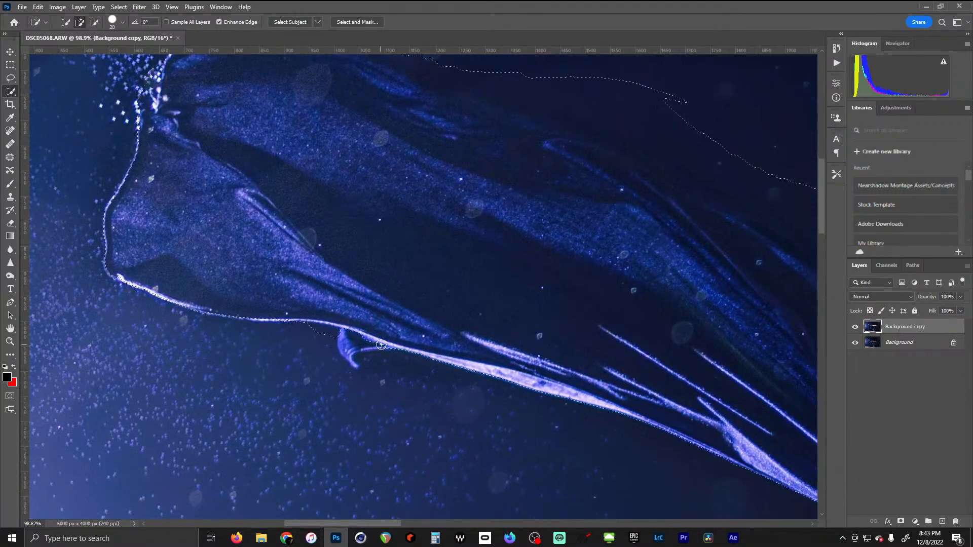
pyautogui.moveTo(381, 345); pyautogui.dragTo(354, 343)
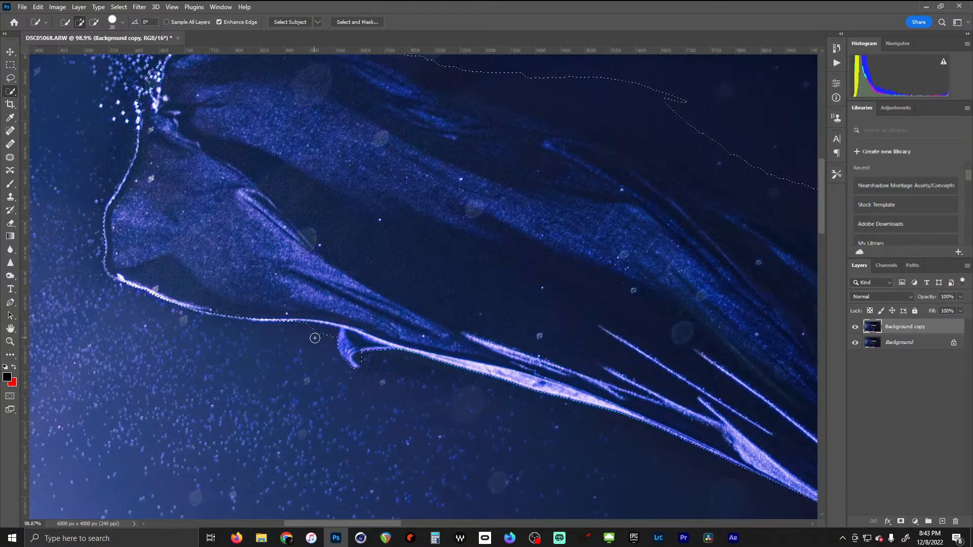
# Subtract the strip of background beside the small hooked fold on the cape's lower hem from the selection
pyautogui.press('alt')
pyautogui.moveTo(331, 333); pyautogui.dragTo(304, 330)
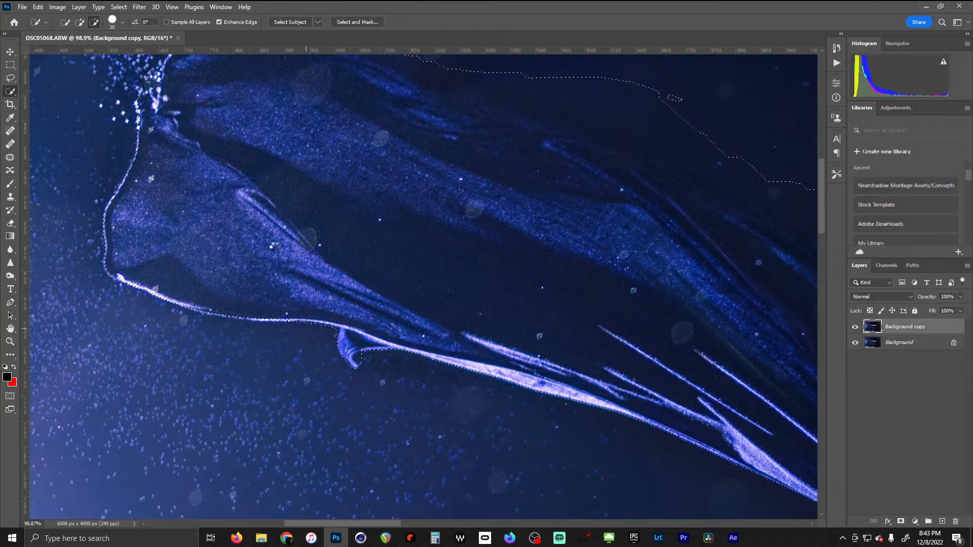
pyautogui.moveTo(590, 375); pyautogui.dragTo(151, 144)
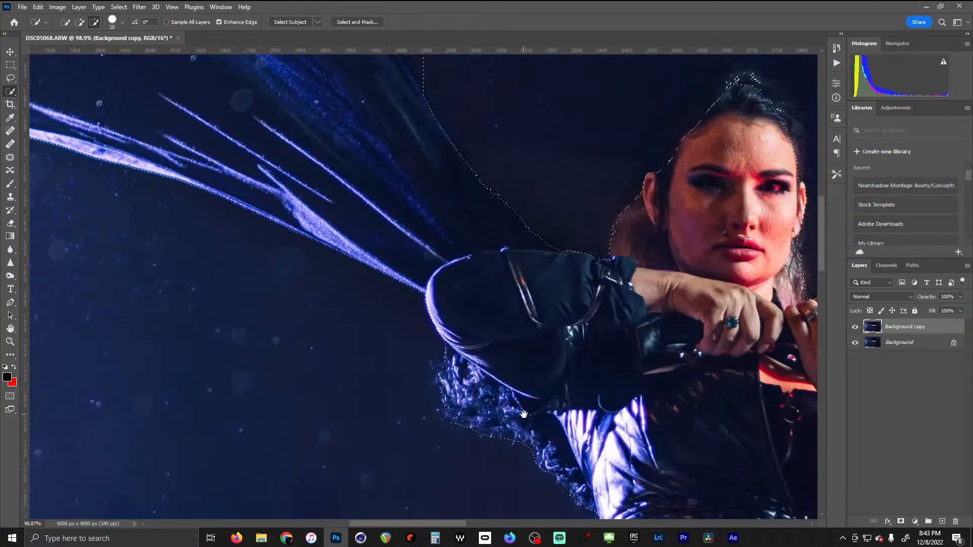
# Add the hair around the crown, behind the ear and along both sides of the woman's face to the selection
pyautogui.press('shift')
pyautogui.moveTo(663, 265); pyautogui.dragTo(505, 458)
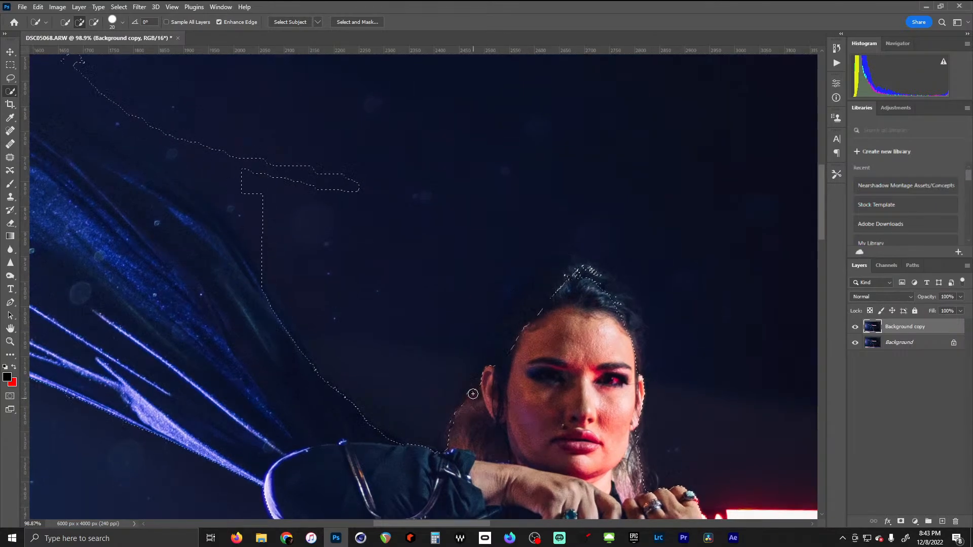
pyautogui.moveTo(473, 394)
pyautogui.mouseDown()
pyautogui.moveTo(535, 290)
pyautogui.moveTo(570, 269)
pyautogui.moveTo(560, 261)
pyautogui.moveTo(596, 275)
pyautogui.moveTo(632, 315)
pyautogui.mouseUp()
pyautogui.moveTo(640, 352)
pyautogui.mouseDown()
pyautogui.moveTo(628, 304)
pyautogui.moveTo(643, 336)
pyautogui.mouseUp()
pyautogui.moveTo(637, 438); pyautogui.dragTo(643, 487)
# Subtract the excess dark background beside the hair and above the cape's upper edge from the selection
pyautogui.moveTo(522, 232); pyautogui.dragTo(456, 308)
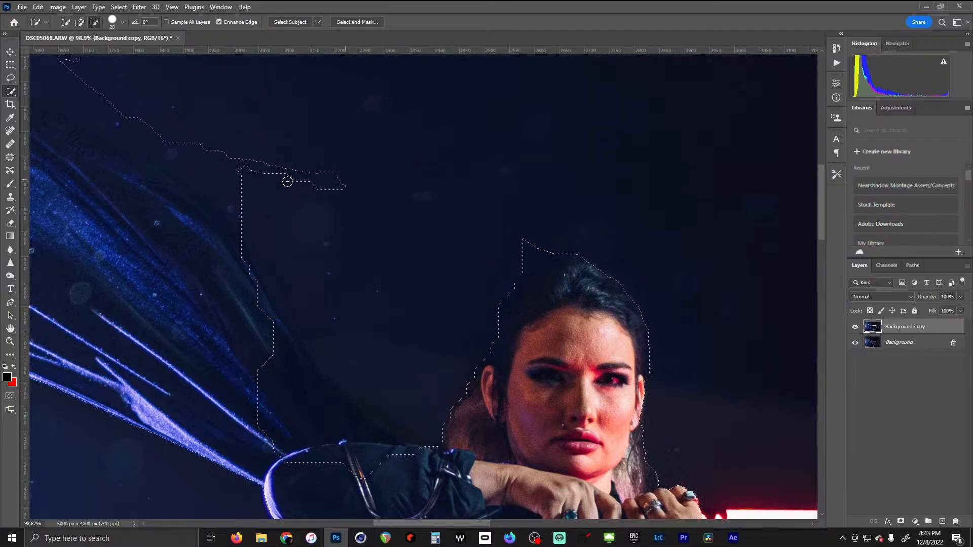
pyautogui.moveTo(287, 182); pyautogui.dragTo(177, 145)
pyautogui.moveTo(238, 165); pyautogui.dragTo(313, 217)
pyautogui.moveTo(539, 245)
pyautogui.mouseDown()
pyautogui.moveTo(532, 254)
pyautogui.moveTo(542, 246)
pyautogui.mouseUp()
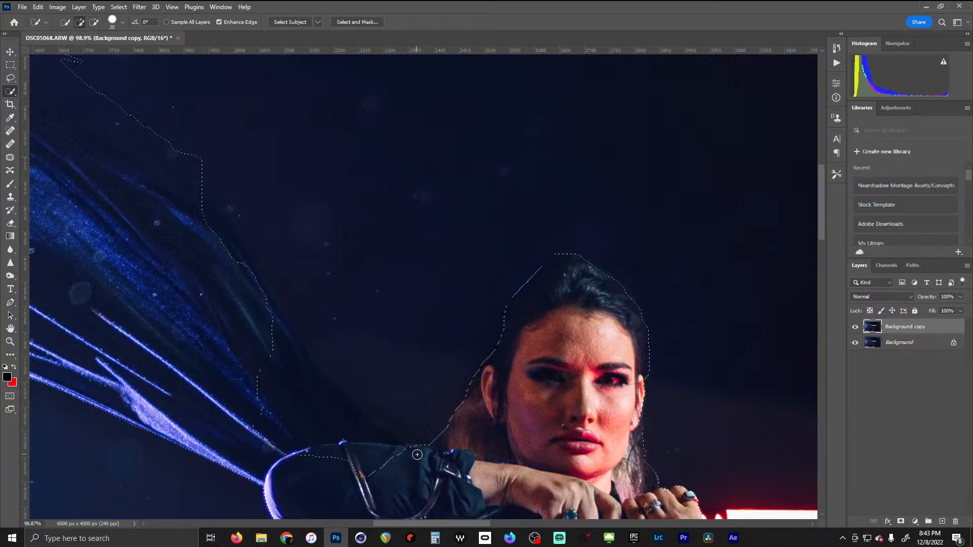
# Add the raised sleeve's upper part and adjoining dark cape to the selection, trimming the background between cape and hair
pyautogui.moveTo(403, 452); pyautogui.dragTo(371, 441)
pyautogui.moveTo(327, 405)
pyautogui.mouseDown()
pyautogui.moveTo(297, 377)
pyautogui.moveTo(393, 380)
pyautogui.mouseUp()
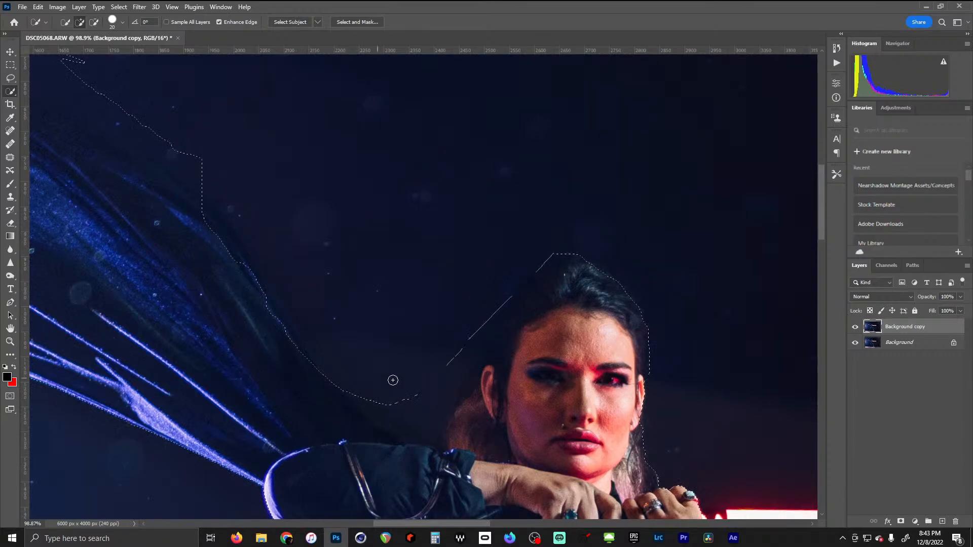
pyautogui.keyDown('alt'); pyautogui.click(380, 404); pyautogui.keyUp('alt')
pyautogui.moveTo(538, 271)
pyautogui.mouseDown()
pyautogui.moveTo(521, 296)
pyautogui.moveTo(537, 267)
pyautogui.moveTo(513, 292)
pyautogui.moveTo(528, 280)
pyautogui.mouseUp()
# Touch up the selection along the cape's dark outer edge where it descends toward the raised sleeve
pyautogui.moveTo(256, 186); pyautogui.dragTo(389, 254)
pyautogui.moveTo(335, 283)
pyautogui.mouseDown()
pyautogui.moveTo(431, 419)
pyautogui.moveTo(365, 316)
pyautogui.mouseUp()
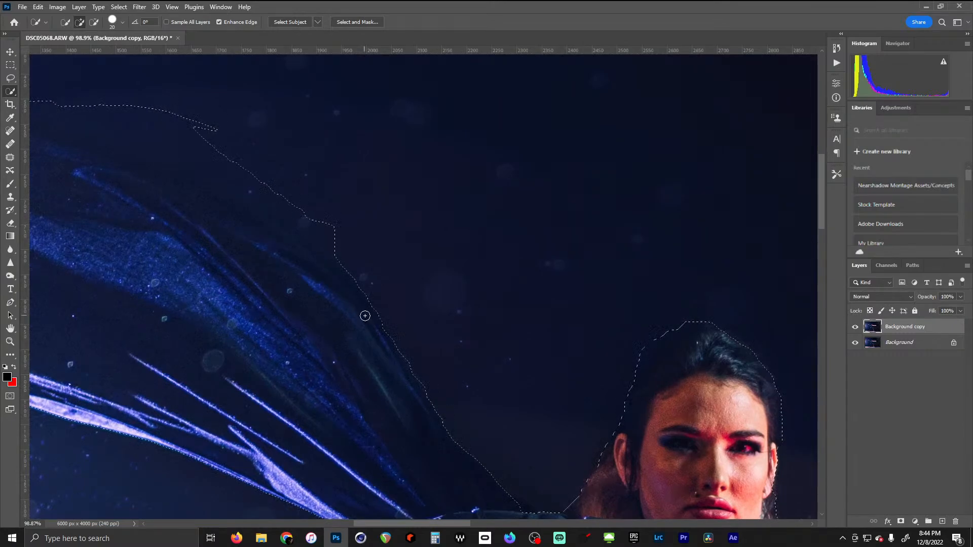
pyautogui.hotkey('ctrl', 'd')
pyautogui.hotkey('alt', 'Tab')
# Add the bent arm's outer sleeve, the red lightsaber blade and its emitter end to the selection
pyautogui.moveTo(653, 402); pyautogui.dragTo(418, 9)
pyautogui.moveTo(635, 322); pyautogui.dragTo(426, 347)
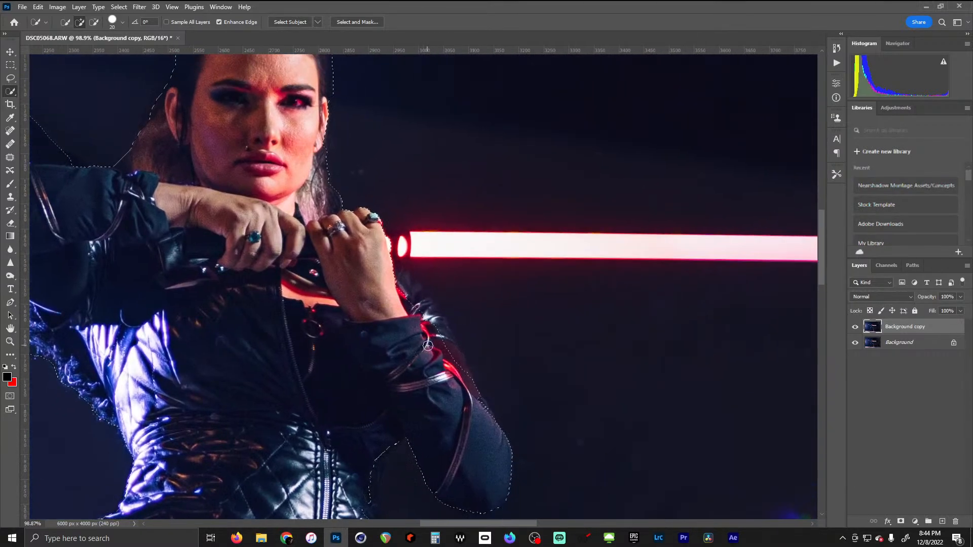
pyautogui.moveTo(413, 299)
pyautogui.mouseDown()
pyautogui.moveTo(393, 262)
pyautogui.moveTo(458, 377)
pyautogui.moveTo(452, 356)
pyautogui.moveTo(459, 360)
pyautogui.moveTo(498, 455)
pyautogui.mouseUp()
pyautogui.moveTo(633, 262); pyautogui.dragTo(336, 315)
pyautogui.moveTo(138, 303); pyautogui.dragTo(371, 312)
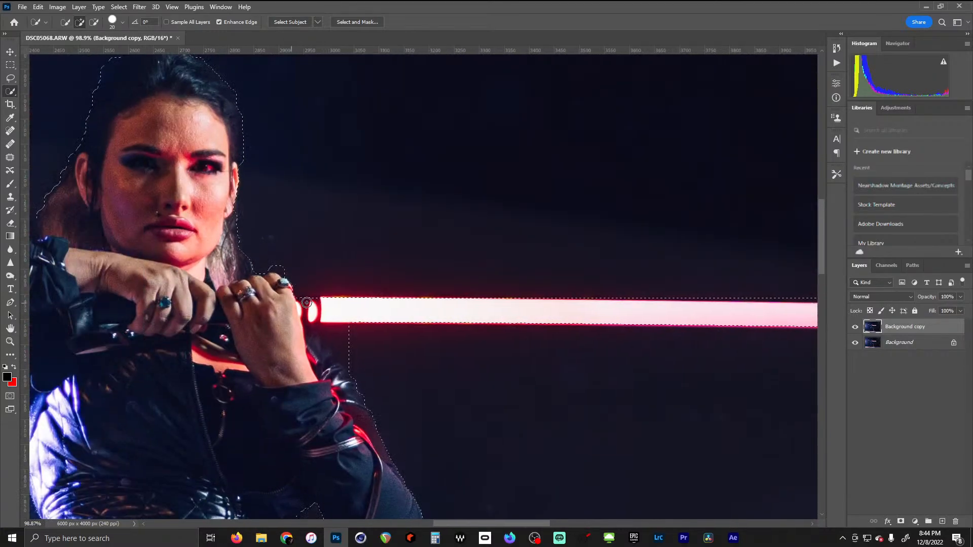
pyautogui.click(307, 302)
# Add the quilted jacket's side, the extended leg's thigh and knee edge, and the inner thigh to the selection
pyautogui.moveTo(277, 493); pyautogui.dragTo(270, 57)
pyautogui.moveTo(230, 192); pyautogui.dragTo(205, 110)
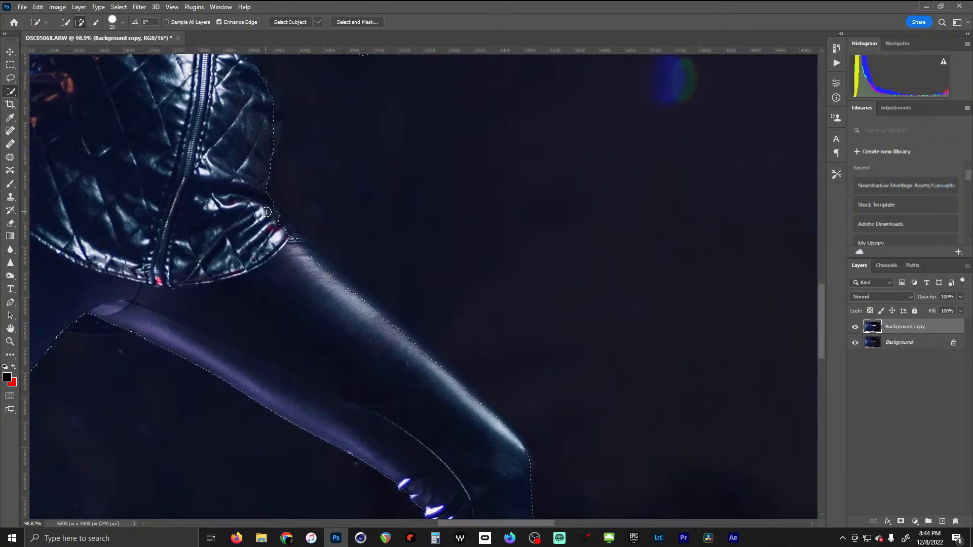
pyautogui.moveTo(366, 299); pyautogui.dragTo(399, 332)
pyautogui.moveTo(526, 462); pyautogui.dragTo(527, 499)
pyautogui.moveTo(112, 332)
pyautogui.mouseDown()
pyautogui.moveTo(68, 322)
pyautogui.moveTo(84, 329)
pyautogui.mouseUp()
# Add the extended leg's lower edge and the laced front and heel of its boot to the selection
pyautogui.moveTo(532, 467); pyautogui.dragTo(437, 99)
pyautogui.moveTo(431, 328); pyautogui.dragTo(383, 221)
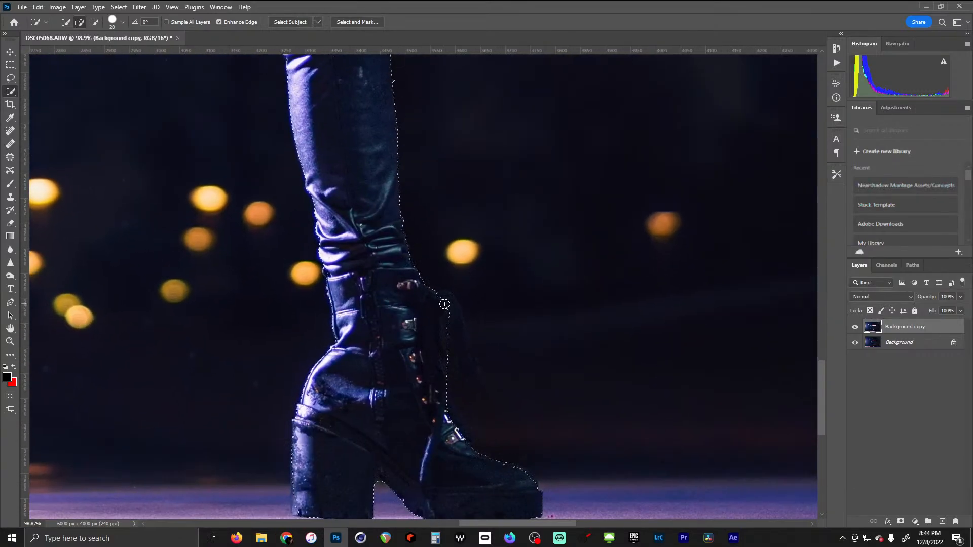
pyautogui.moveTo(445, 304)
pyautogui.mouseDown()
pyautogui.moveTo(457, 380)
pyautogui.moveTo(442, 426)
pyautogui.moveTo(443, 406)
pyautogui.moveTo(457, 425)
pyautogui.mouseUp()
pyautogui.click(299, 490)
# Try to extend the selection at the top cuff of the other leg's boot
pyautogui.moveTo(222, 384); pyautogui.dragTo(376, 384)
pyautogui.moveTo(255, 381); pyautogui.dragTo(477, 322)
pyautogui.click(365, 315)
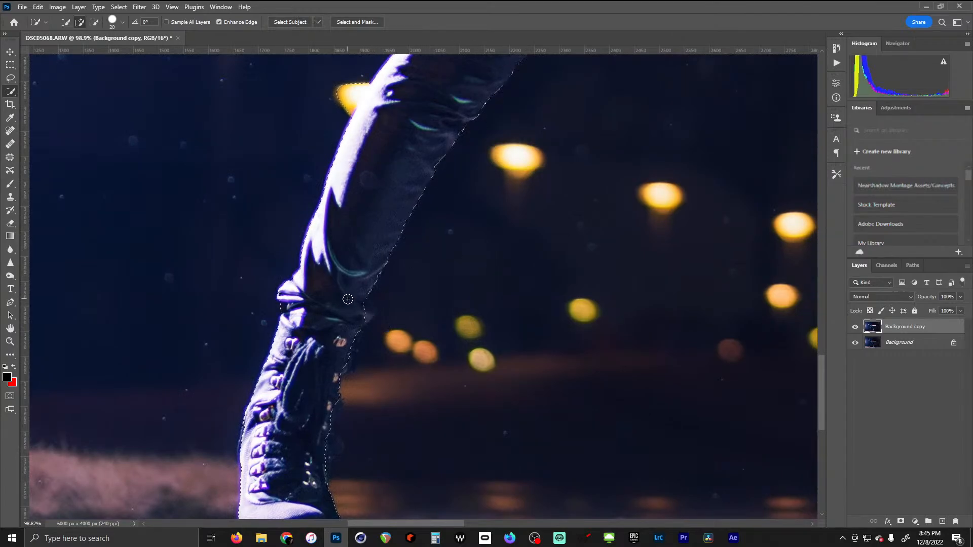
pyautogui.hotkey('ctrl', 'z')
# Subtract the jagged strip of background above the cape's upper edge from the selection with the Lasso tool
pyautogui.moveTo(534, 135); pyautogui.dragTo(397, 431)
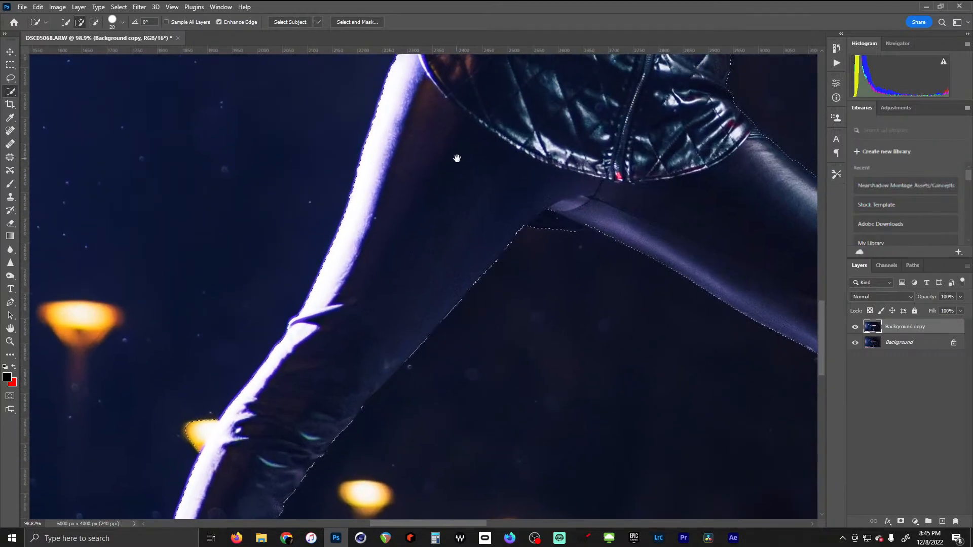
pyautogui.moveTo(457, 158); pyautogui.dragTo(506, 397)
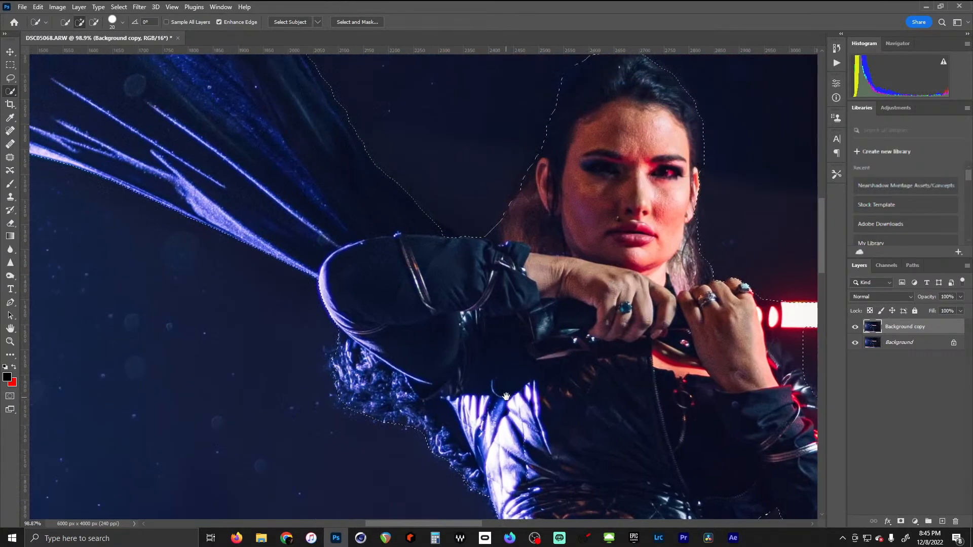
pyautogui.moveTo(332, 237); pyautogui.dragTo(659, 436)
pyautogui.moveTo(175, 143); pyautogui.dragTo(436, 306)
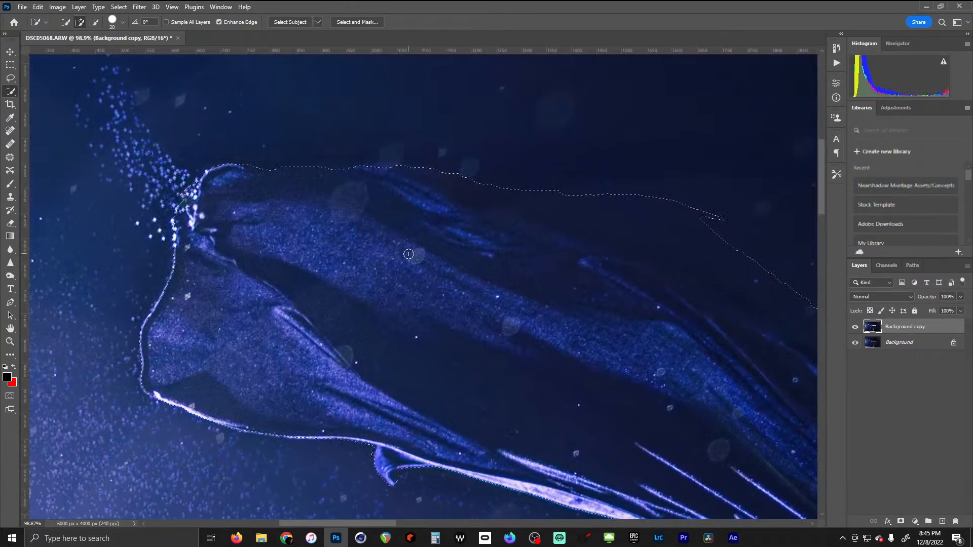
pyautogui.click(10, 79)
pyautogui.moveTo(575, 233); pyautogui.dragTo(267, 187)
pyautogui.scroll(2, 517, 280)
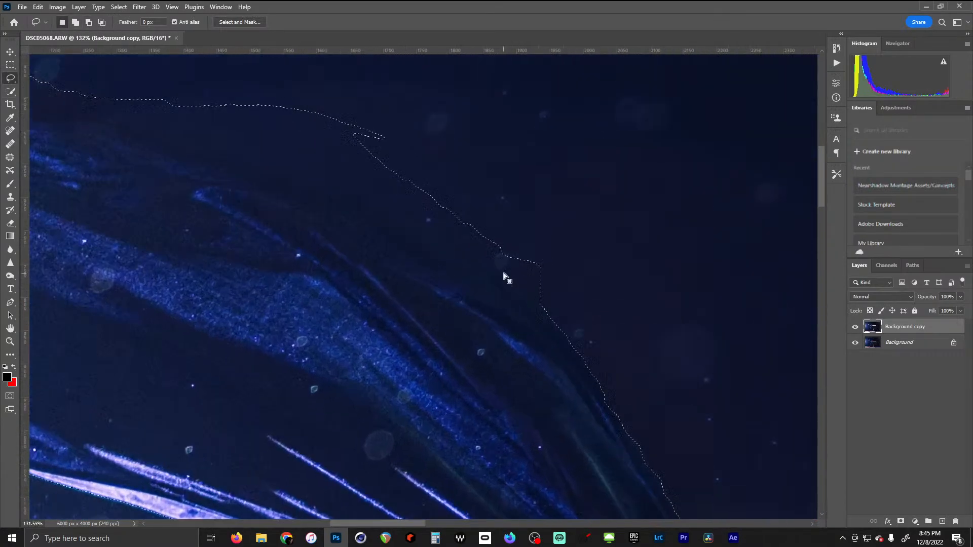
pyautogui.press('alt')
pyautogui.click(549, 315)
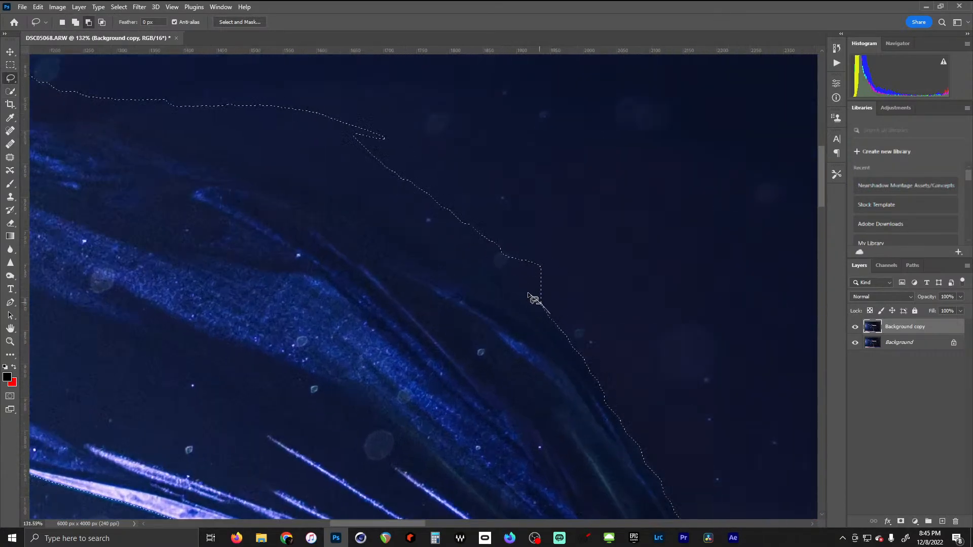
pyautogui.moveTo(464, 247); pyautogui.dragTo(311, 170)
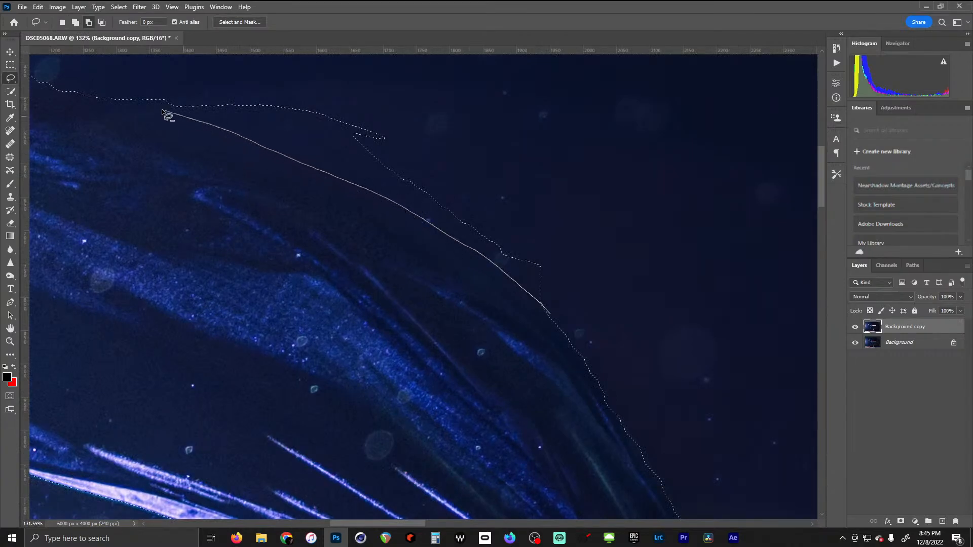
pyautogui.moveTo(162, 109)
pyautogui.mouseDown()
pyautogui.moveTo(209, 84)
pyautogui.moveTo(341, 100)
pyautogui.moveTo(499, 168)
pyautogui.mouseUp()
pyautogui.moveTo(576, 297); pyautogui.dragTo(558, 316)
# Smooth the remaining uneven spots of the selection along the cape's curved upper edge with the Lasso tool
pyautogui.moveTo(301, 275)
pyautogui.mouseDown()
pyautogui.moveTo(534, 290)
pyautogui.moveTo(553, 321)
pyautogui.mouseUp()
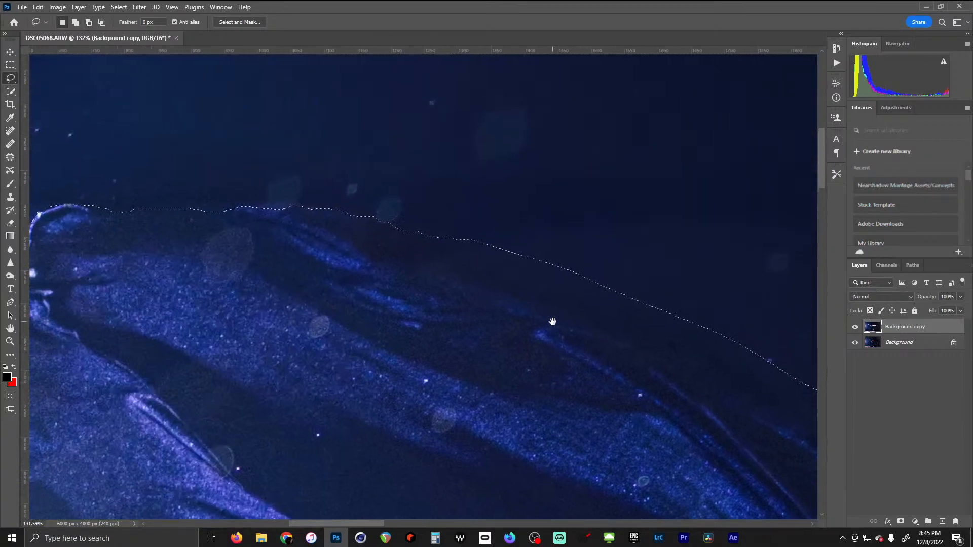
pyautogui.moveTo(646, 365); pyautogui.dragTo(453, 196)
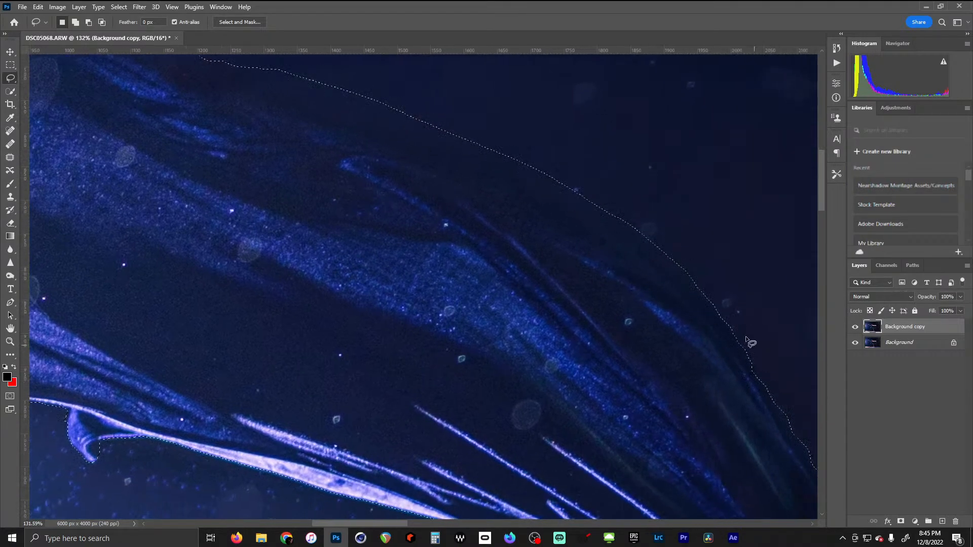
pyautogui.moveTo(704, 287)
pyautogui.mouseDown()
pyautogui.moveTo(461, 141)
pyautogui.moveTo(286, 76)
pyautogui.moveTo(325, 70)
pyautogui.moveTo(429, 90)
pyautogui.moveTo(587, 163)
pyautogui.moveTo(677, 226)
pyautogui.moveTo(707, 284)
pyautogui.mouseUp()
pyautogui.moveTo(411, 191); pyautogui.dragTo(684, 364)
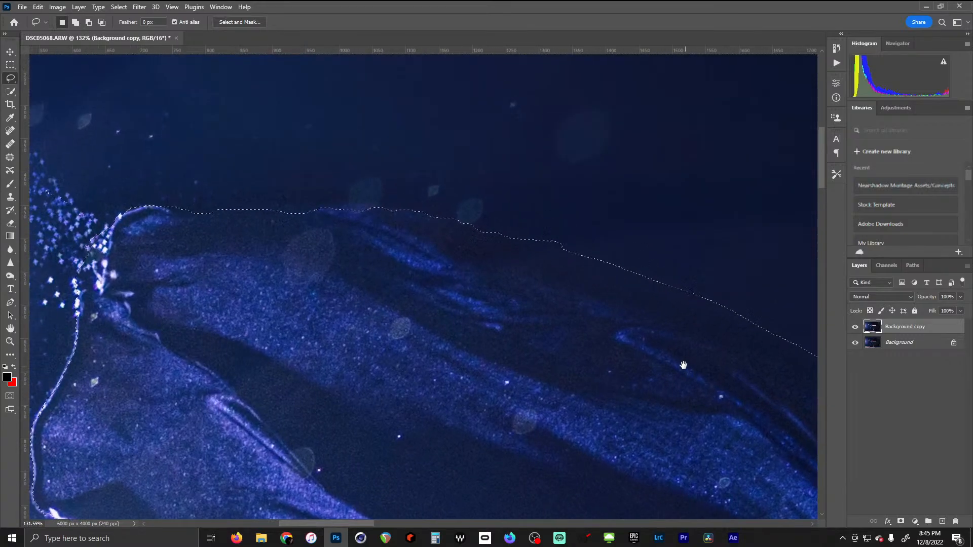
pyautogui.moveTo(673, 280)
pyautogui.mouseDown()
pyautogui.moveTo(565, 254)
pyautogui.moveTo(478, 217)
pyautogui.moveTo(702, 278)
pyautogui.mouseUp()
# Trim the selection closely around the small hooked fold on the cape's lower hem with the Lasso tool
pyautogui.moveTo(355, 231)
pyautogui.mouseDown()
pyautogui.moveTo(619, 243)
pyautogui.moveTo(612, 212)
pyautogui.moveTo(452, 104)
pyautogui.mouseUp()
pyautogui.moveTo(655, 419); pyautogui.dragTo(524, 203)
pyautogui.press('alt')
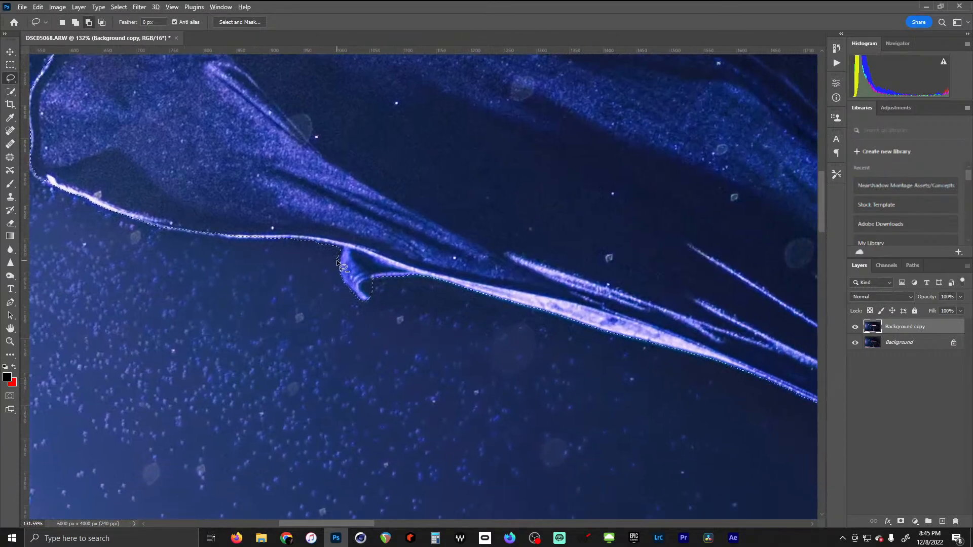
pyautogui.moveTo(332, 247); pyautogui.dragTo(335, 257)
# Touch up the selection along the dark cape edge just above the raised sleeve
pyautogui.moveTo(494, 336); pyautogui.dragTo(299, 215)
pyautogui.moveTo(452, 316); pyautogui.dragTo(335, 380)
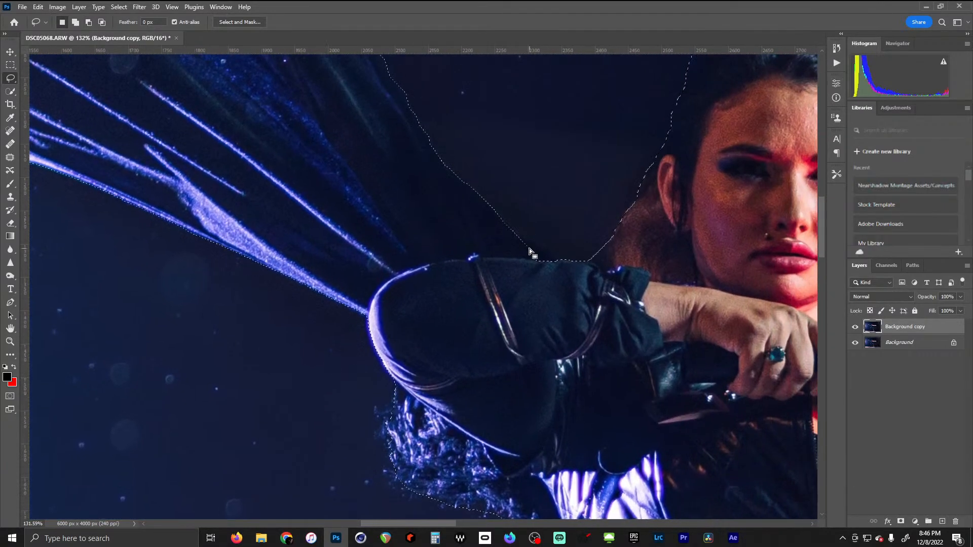
pyautogui.moveTo(517, 239)
pyautogui.mouseDown()
pyautogui.moveTo(552, 258)
pyautogui.moveTo(515, 254)
pyautogui.moveTo(560, 262)
pyautogui.moveTo(532, 259)
pyautogui.moveTo(510, 236)
pyautogui.mouseUp()
pyautogui.hotkey('ctrl', 'z')
pyautogui.press('shift')
pyautogui.press('alt')
# Refine the selection outline along the dark hair above the woman's ear with the Lasso tool
pyautogui.moveTo(603, 241)
pyautogui.mouseDown()
pyautogui.moveTo(602, 258)
pyautogui.moveTo(597, 242)
pyautogui.moveTo(364, 408)
pyautogui.mouseUp()
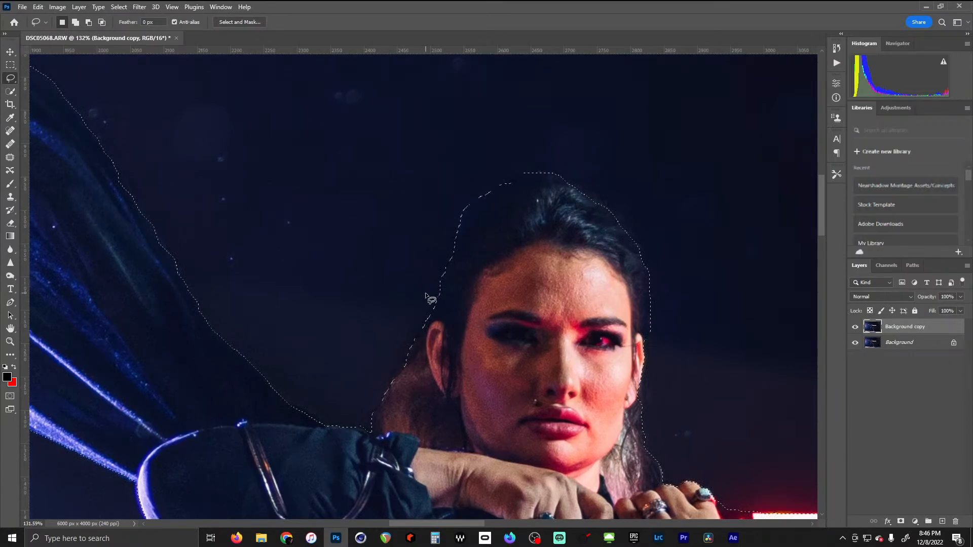
pyautogui.press('alt')
pyautogui.moveTo(450, 247)
pyautogui.mouseDown()
pyautogui.moveTo(510, 193)
pyautogui.moveTo(584, 181)
pyautogui.moveTo(557, 167)
pyautogui.moveTo(502, 171)
pyautogui.moveTo(476, 187)
pyautogui.moveTo(444, 253)
pyautogui.mouseUp()
pyautogui.press('shift')
pyautogui.moveTo(452, 248)
pyautogui.mouseDown()
pyautogui.moveTo(486, 196)
pyautogui.moveTo(517, 177)
pyautogui.moveTo(578, 187)
pyautogui.moveTo(630, 225)
pyautogui.moveTo(646, 294)
pyautogui.moveTo(512, 172)
pyautogui.mouseUp()
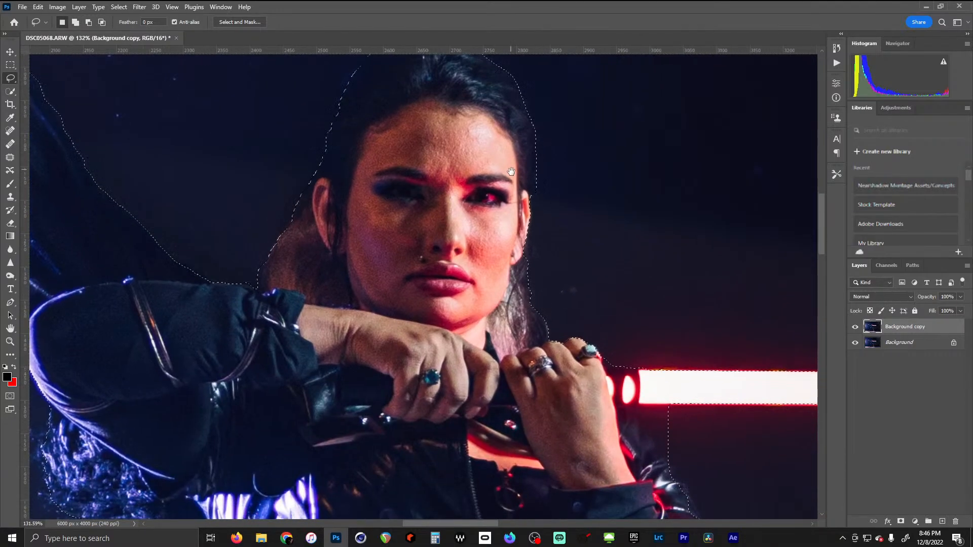
# Subtract the background above the lightsaber's emitter and beside the shoulder below the blade from the selection
pyautogui.moveTo(575, 318); pyautogui.dragTo(501, 162)
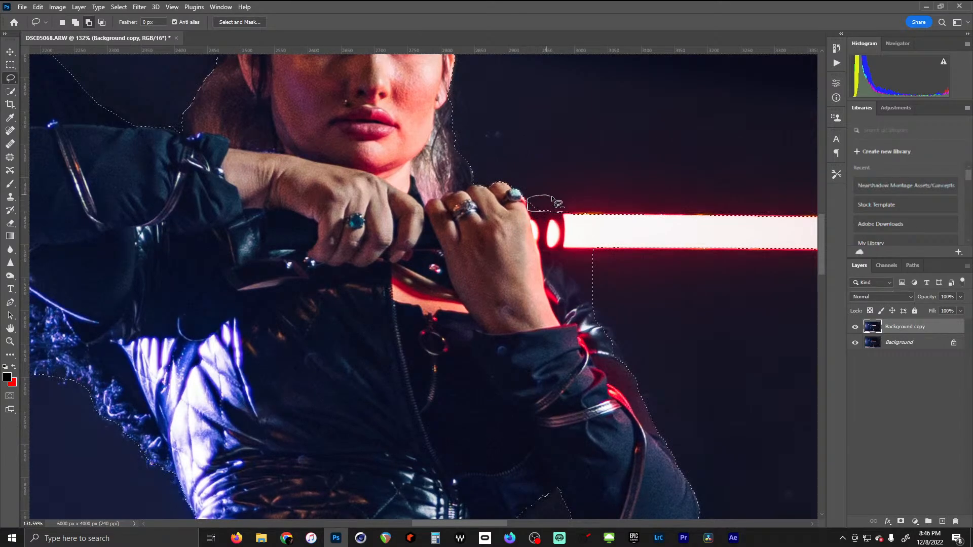
pyautogui.press('alt')
pyautogui.moveTo(598, 305); pyautogui.dragTo(637, 388)
# Add the shiny outer shoulder edge of the sleeve below the lightsaber to the selection
pyautogui.press('shift')
pyautogui.press('shift')
pyautogui.moveTo(594, 303); pyautogui.dragTo(637, 384)
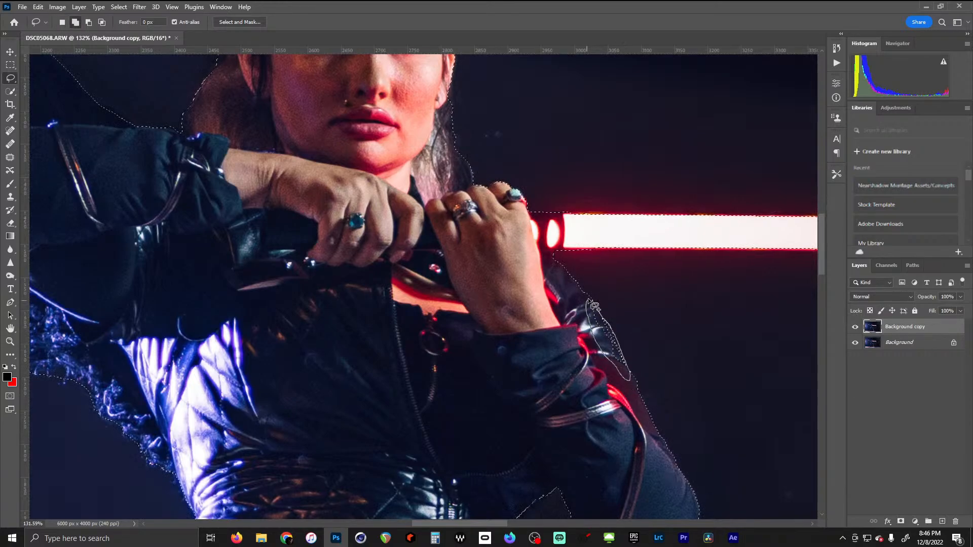
pyautogui.moveTo(590, 303); pyautogui.dragTo(591, 304)
# Add the quilted jacket's outer side from the underarm gap down past the waist to the selection
pyautogui.moveTo(678, 374); pyautogui.dragTo(548, 215)
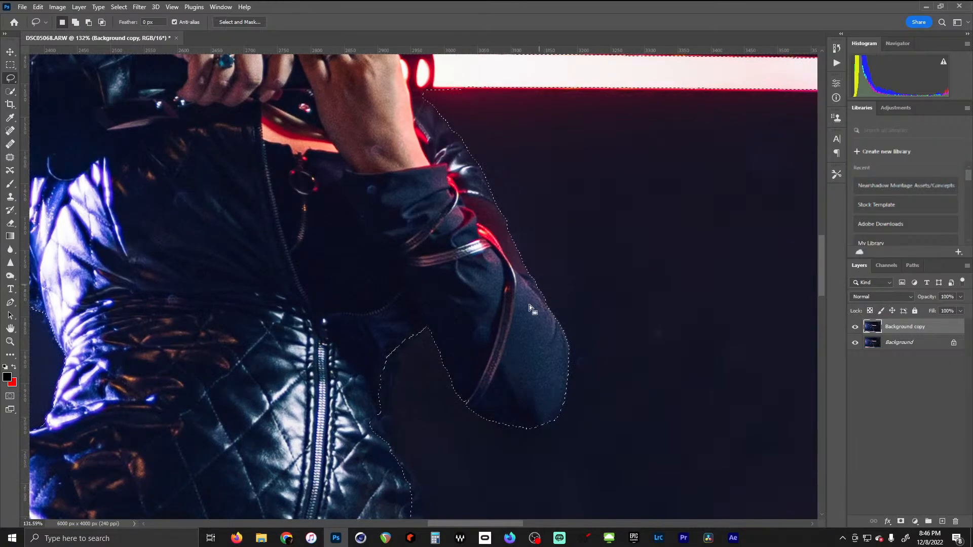
pyautogui.moveTo(413, 335)
pyautogui.mouseDown()
pyautogui.moveTo(391, 444)
pyautogui.moveTo(423, 500)
pyautogui.moveTo(395, 507)
pyautogui.moveTo(361, 449)
pyautogui.moveTo(356, 384)
pyautogui.moveTo(382, 322)
pyautogui.moveTo(414, 326)
pyautogui.mouseUp()
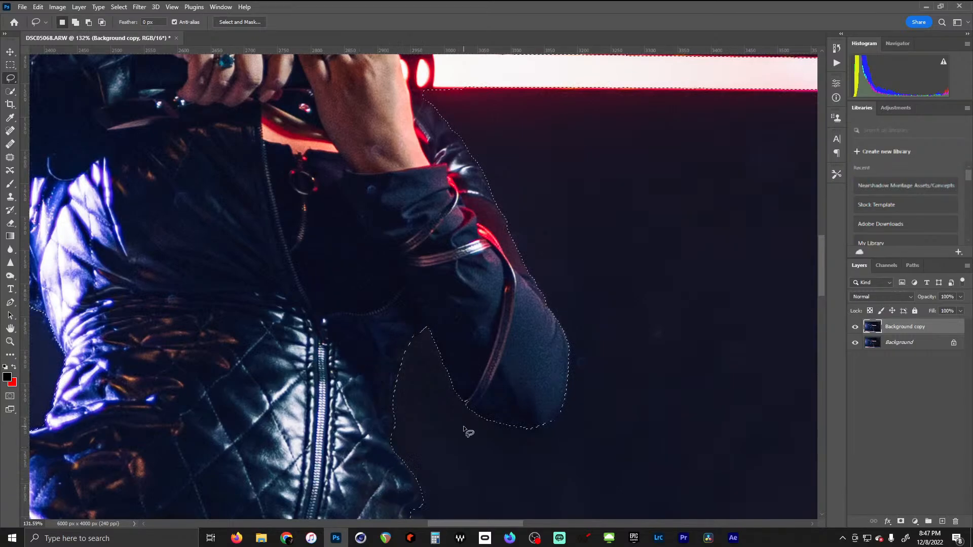
pyautogui.moveTo(464, 430)
pyautogui.mouseDown()
pyautogui.moveTo(423, 218)
pyautogui.moveTo(437, 203)
pyautogui.mouseUp()
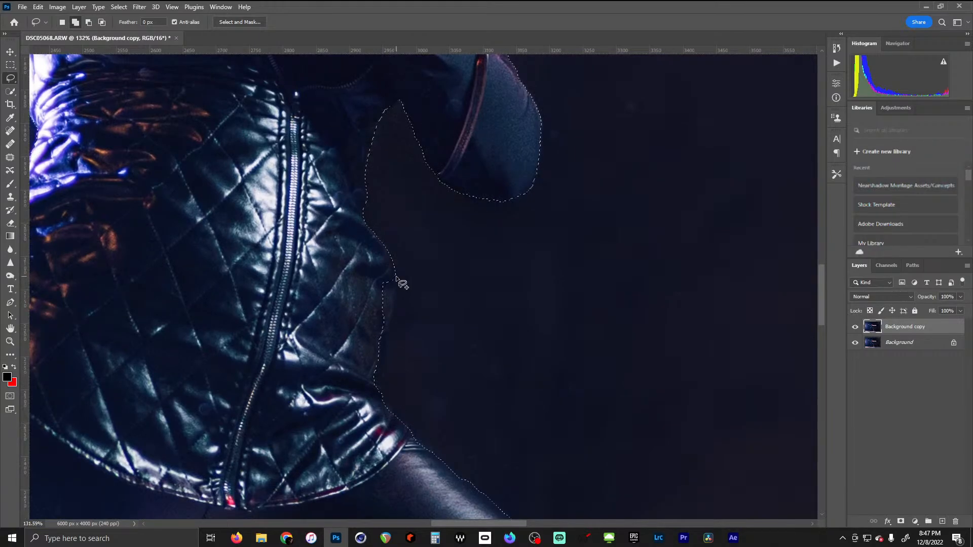
pyautogui.moveTo(396, 277); pyautogui.dragTo(396, 304)
pyautogui.moveTo(378, 381); pyautogui.dragTo(356, 333)
pyautogui.moveTo(388, 268); pyautogui.dragTo(386, 266)
# Add the jacket's hem corner and the upper edge of the extended leg's thigh to the selection
pyautogui.moveTo(420, 388); pyautogui.dragTo(296, 194)
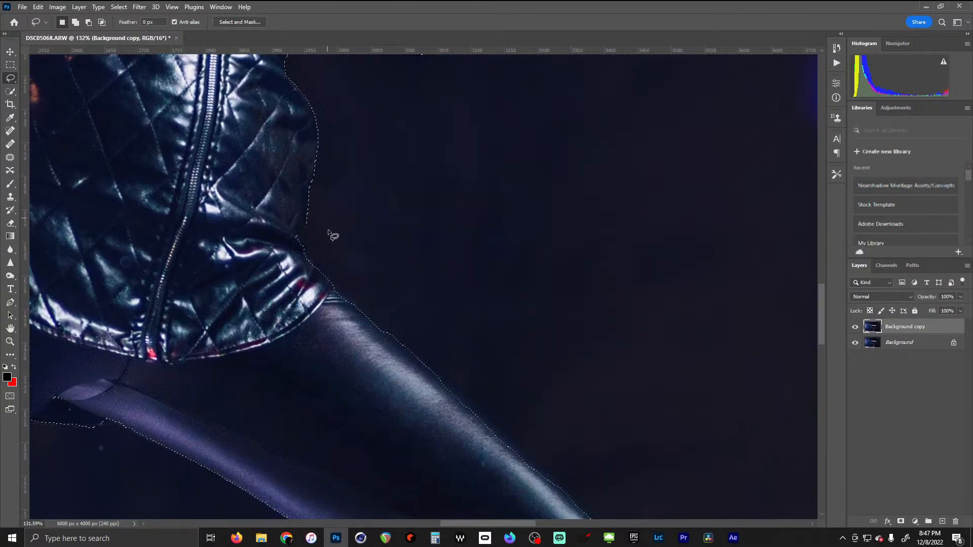
pyautogui.moveTo(303, 247); pyautogui.dragTo(343, 291)
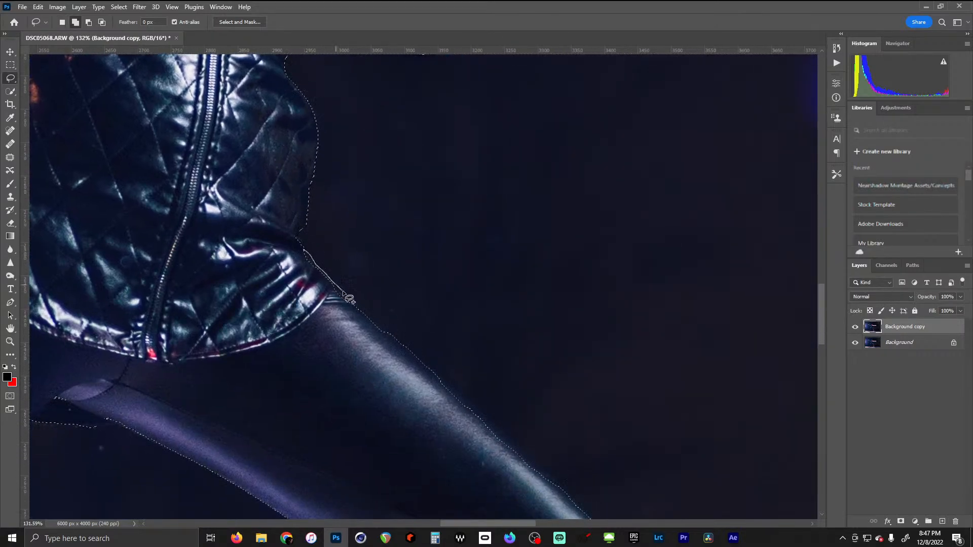
pyautogui.moveTo(377, 340)
pyautogui.mouseDown()
pyautogui.moveTo(292, 255)
pyautogui.moveTo(299, 250)
pyautogui.mouseUp()
pyautogui.moveTo(539, 425); pyautogui.dragTo(377, 259)
pyautogui.moveTo(267, 206)
pyautogui.mouseDown()
pyautogui.moveTo(329, 253)
pyautogui.moveTo(412, 349)
pyautogui.mouseUp()
pyautogui.moveTo(232, 211); pyautogui.dragTo(265, 205)
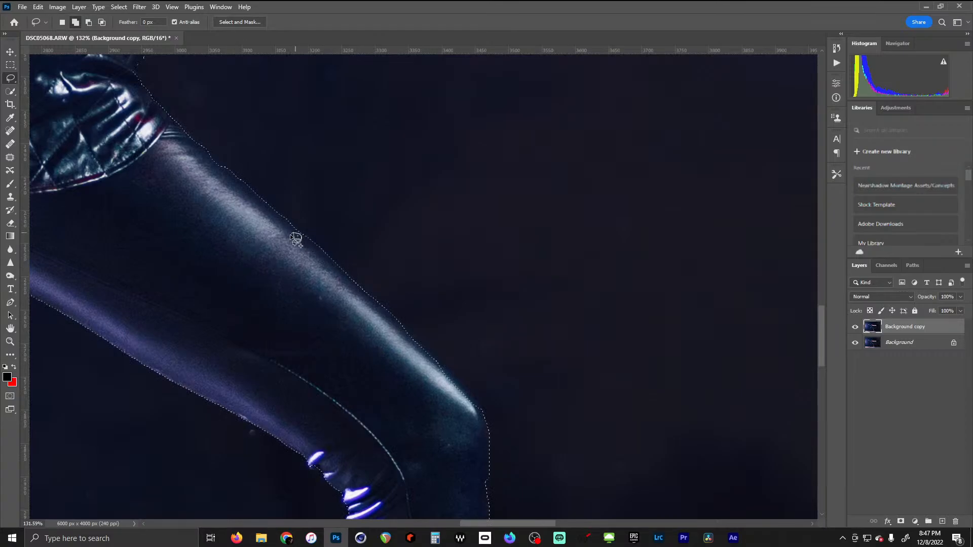
# Add the thin strip along the outer edge of the lower thigh, down to the knee, to the selection
pyautogui.scroll(5, 370, 270)
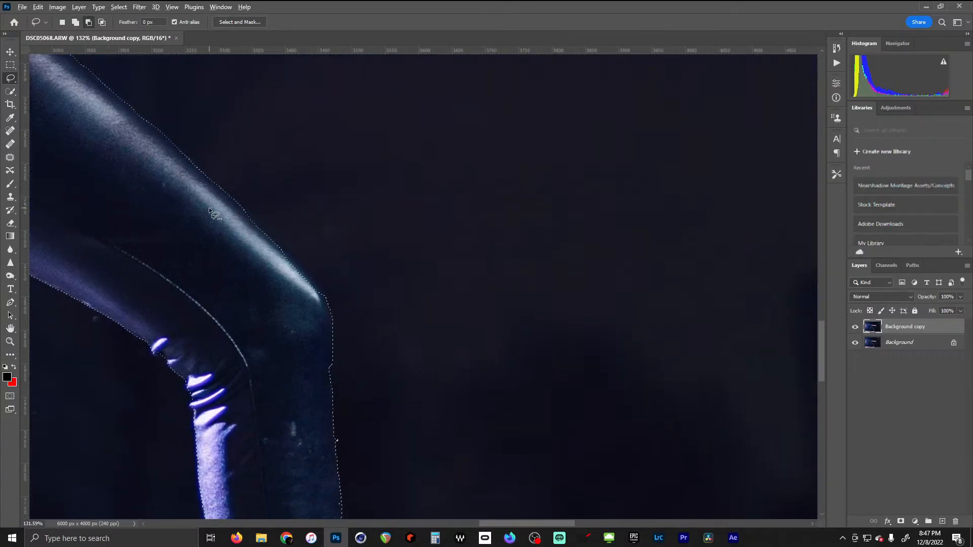
pyautogui.press('shift')
pyautogui.moveTo(264, 202); pyautogui.dragTo(349, 284)
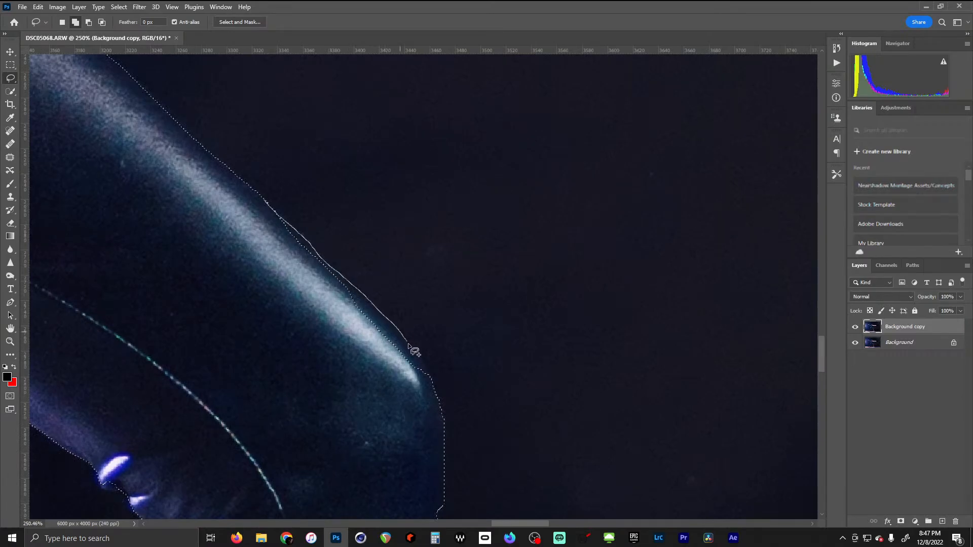
pyautogui.moveTo(409, 344); pyautogui.dragTo(432, 381)
pyautogui.moveTo(255, 204); pyautogui.dragTo(259, 202)
# Add the dark loop hanging off the front of the extended leg's boot shaft to the selection
pyautogui.moveTo(399, 402)
pyautogui.mouseDown()
pyautogui.moveTo(358, 148)
pyautogui.moveTo(369, 132)
pyautogui.mouseUp()
pyautogui.moveTo(256, 380); pyautogui.dragTo(431, 30)
pyautogui.moveTo(376, 376)
pyautogui.mouseDown()
pyautogui.moveTo(393, 294)
pyautogui.moveTo(223, 155)
pyautogui.mouseUp()
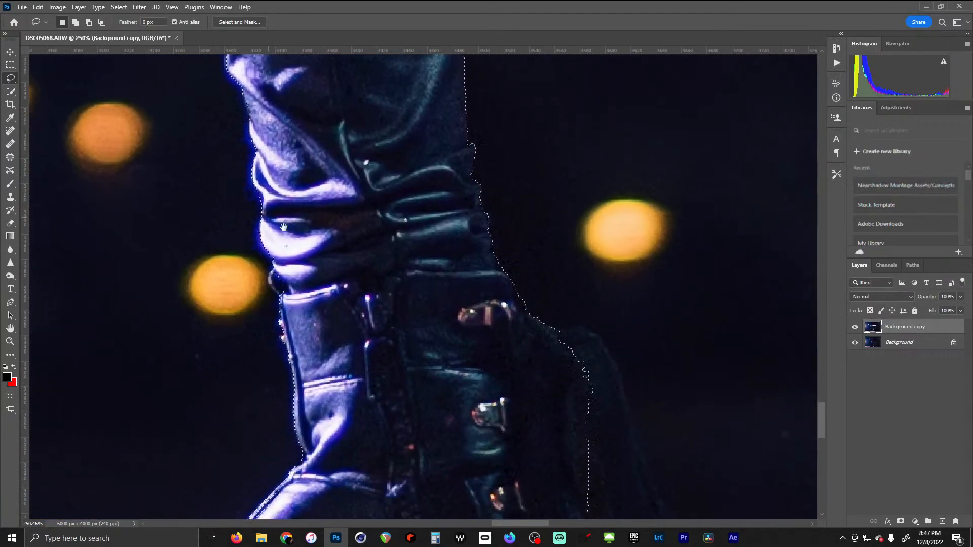
pyautogui.moveTo(397, 267); pyautogui.dragTo(215, 143)
pyautogui.moveTo(373, 207)
pyautogui.mouseDown()
pyautogui.moveTo(408, 209)
pyautogui.moveTo(433, 242)
pyautogui.mouseUp()
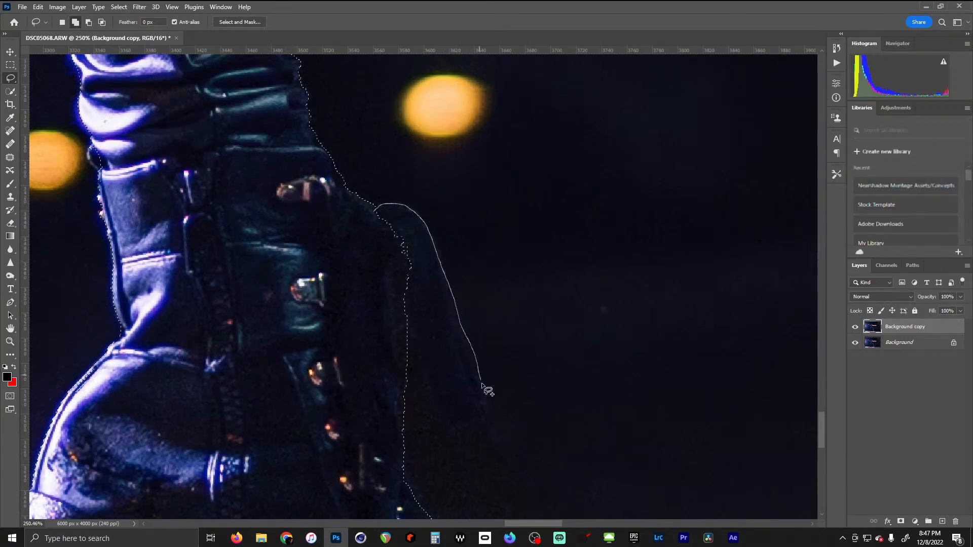
pyautogui.moveTo(482, 384)
pyautogui.mouseDown()
pyautogui.moveTo(495, 420)
pyautogui.moveTo(451, 428)
pyautogui.moveTo(419, 340)
pyautogui.moveTo(370, 276)
pyautogui.mouseUp()
pyautogui.moveTo(374, 209); pyautogui.dragTo(375, 206)
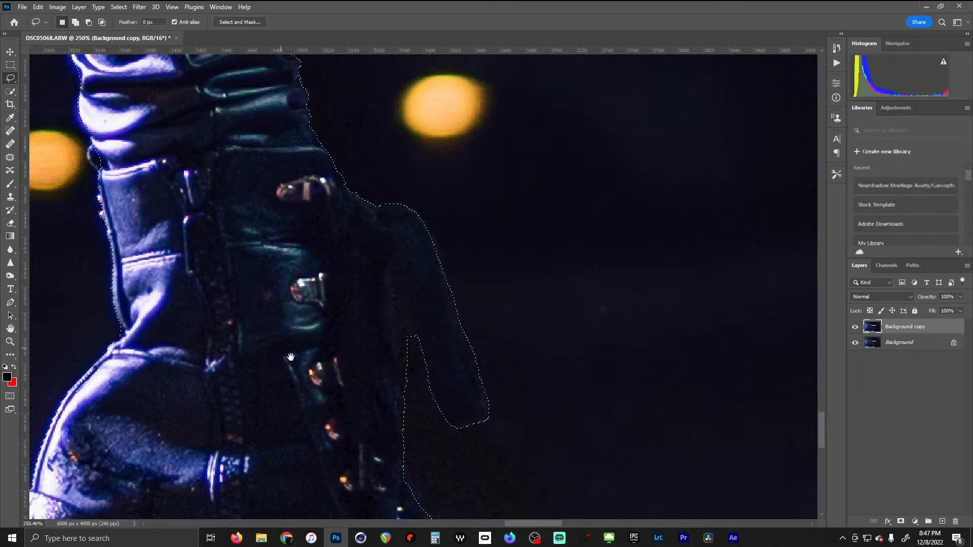
# Add the front edge of the same boot's instep, beside the metal buckles, to the selection
pyautogui.moveTo(305, 323); pyautogui.dragTo(410, 10)
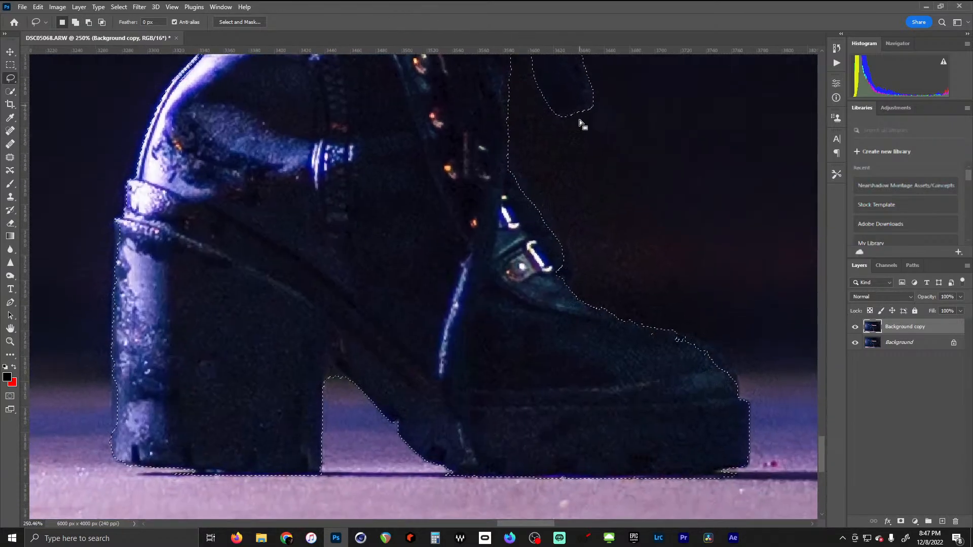
pyautogui.moveTo(509, 161)
pyautogui.mouseDown()
pyautogui.moveTo(560, 236)
pyautogui.moveTo(571, 290)
pyautogui.mouseUp()
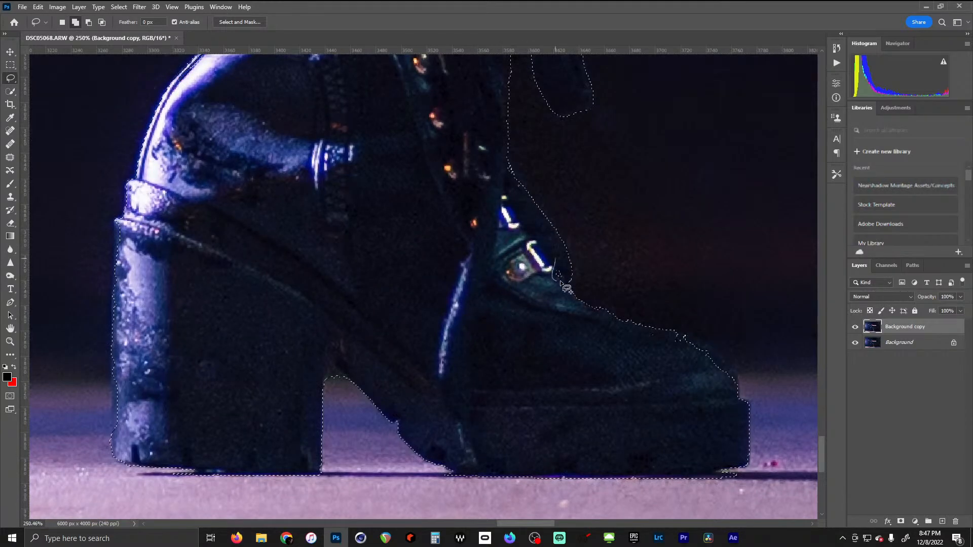
pyautogui.moveTo(498, 158); pyautogui.dragTo(525, 192)
# Add the narrow strip along the back edge of this boot's block heel to the selection
pyautogui.press('shift')
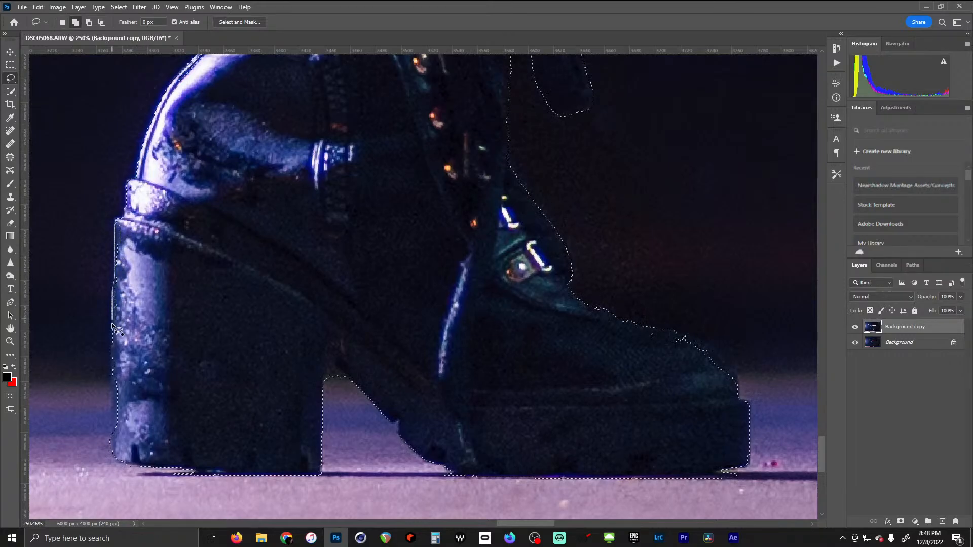
pyautogui.moveTo(111, 323); pyautogui.dragTo(113, 450)
pyautogui.moveTo(120, 222); pyautogui.dragTo(117, 221)
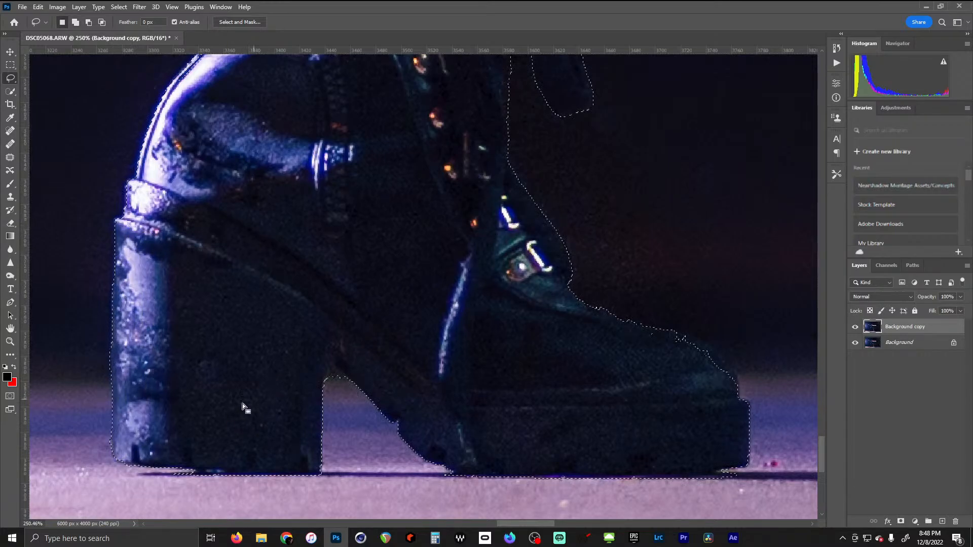
# Subtract the strip of ground beneath the boot's front sole from the selection
pyautogui.moveTo(307, 267); pyautogui.dragTo(382, 348)
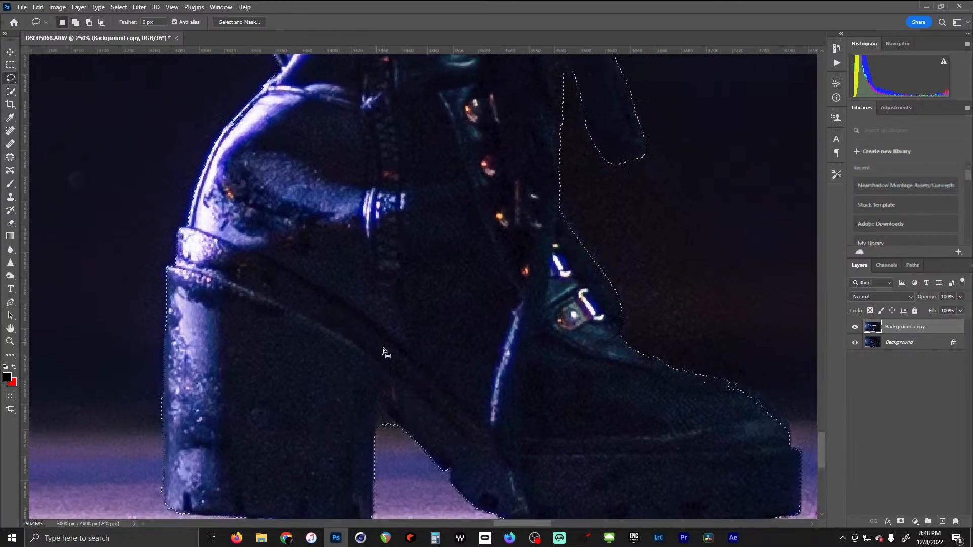
pyautogui.moveTo(456, 379); pyautogui.dragTo(296, 193)
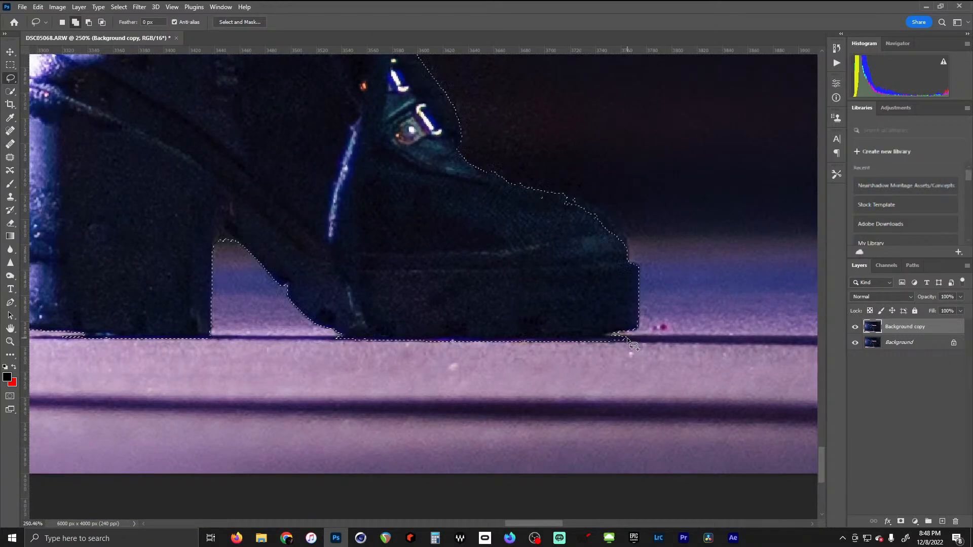
pyautogui.moveTo(634, 334); pyautogui.dragTo(599, 335)
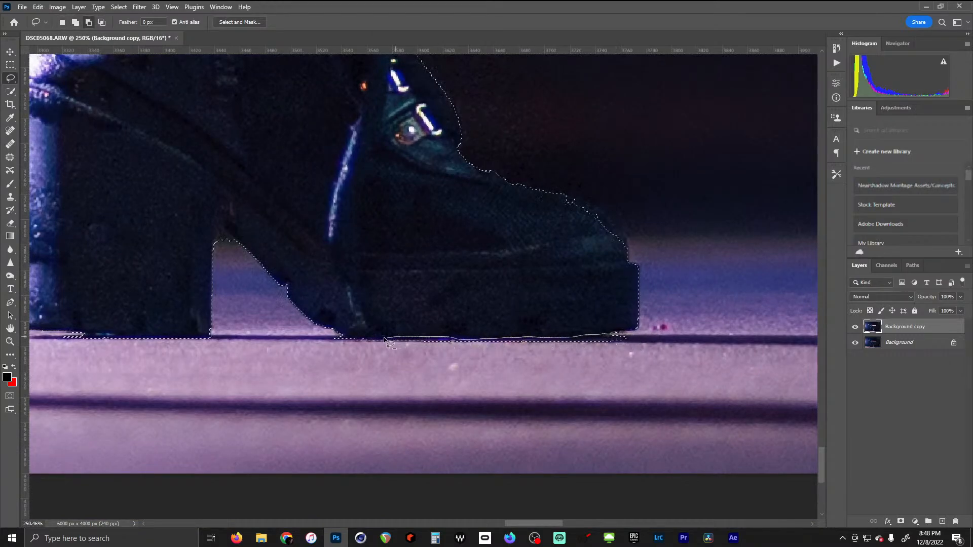
pyautogui.moveTo(635, 333); pyautogui.dragTo(634, 335)
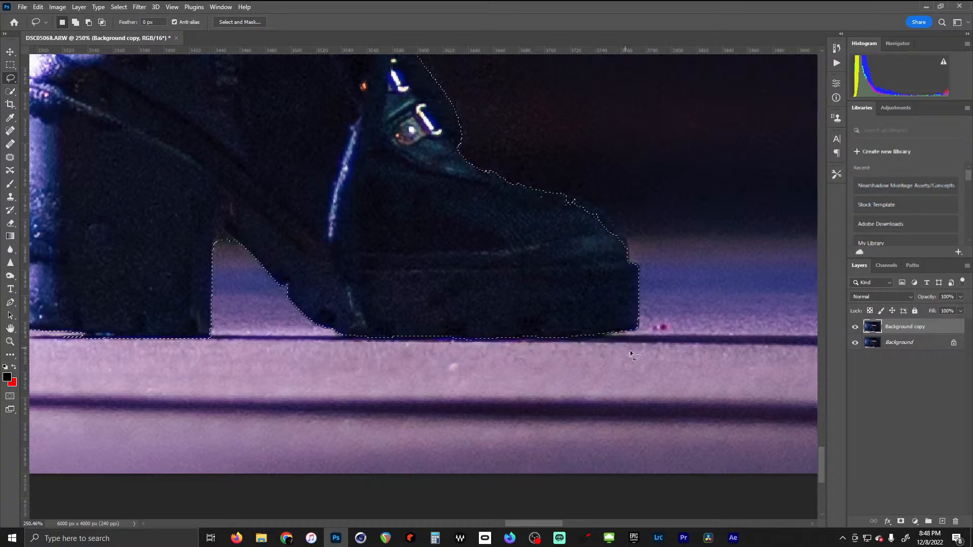
# Add the missing outer edge of the other boot's thick sole to the selection
pyautogui.moveTo(254, 281); pyautogui.dragTo(724, 238)
pyautogui.moveTo(218, 304); pyautogui.dragTo(760, 291)
pyautogui.moveTo(330, 277); pyautogui.dragTo(508, 290)
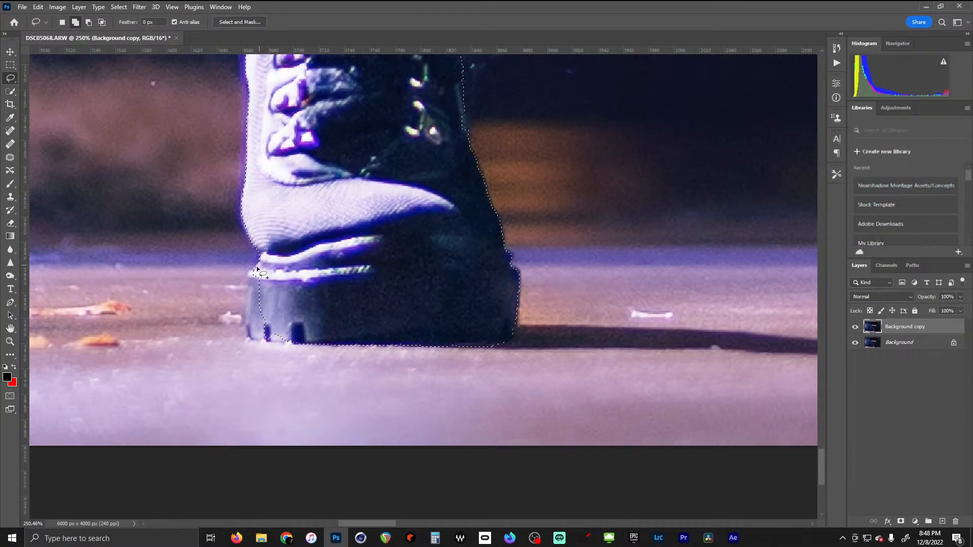
pyautogui.moveTo(257, 266); pyautogui.dragTo(248, 280)
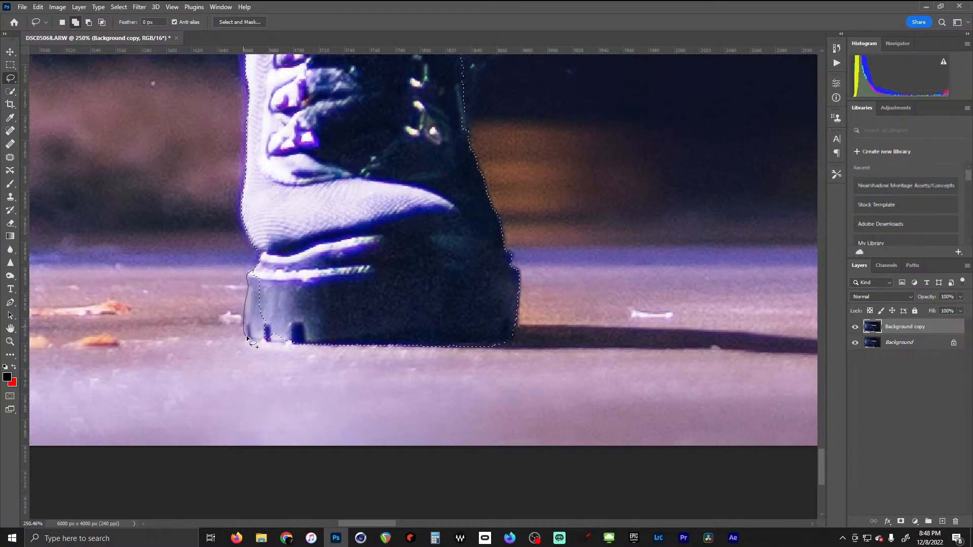
pyautogui.moveTo(272, 341); pyautogui.dragTo(304, 338)
pyautogui.moveTo(264, 273); pyautogui.dragTo(258, 270)
# Refine the selection at the crotch, where the two legs meet below the jacket's hem
pyautogui.moveTo(343, 168); pyautogui.dragTo(343, 476)
pyautogui.moveTo(372, 187); pyautogui.dragTo(355, 442)
pyautogui.moveTo(375, 235); pyautogui.dragTo(321, 508)
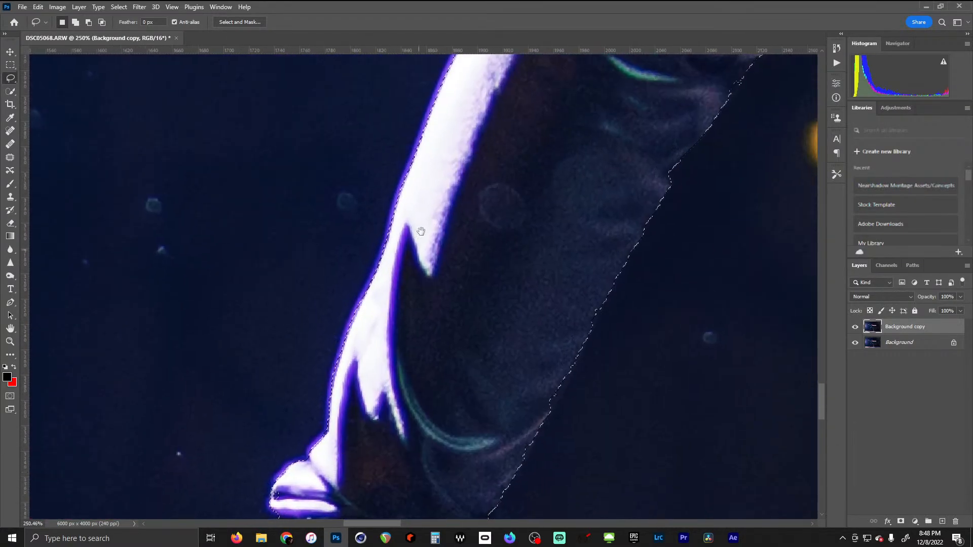
pyautogui.moveTo(482, 96); pyautogui.dragTo(332, 502)
pyautogui.moveTo(593, 122); pyautogui.dragTo(388, 397)
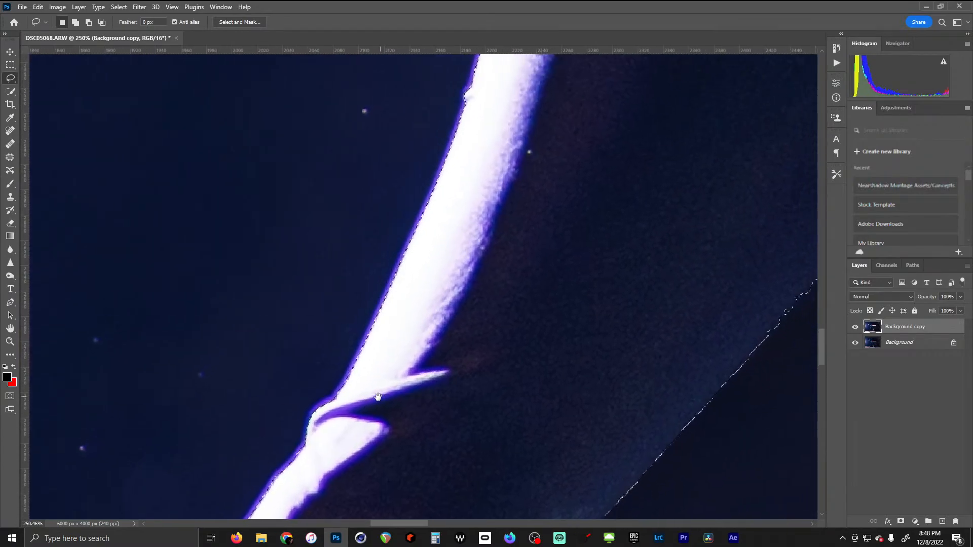
pyautogui.moveTo(644, 55); pyautogui.dragTo(470, 183)
pyautogui.moveTo(523, 157); pyautogui.dragTo(355, 272)
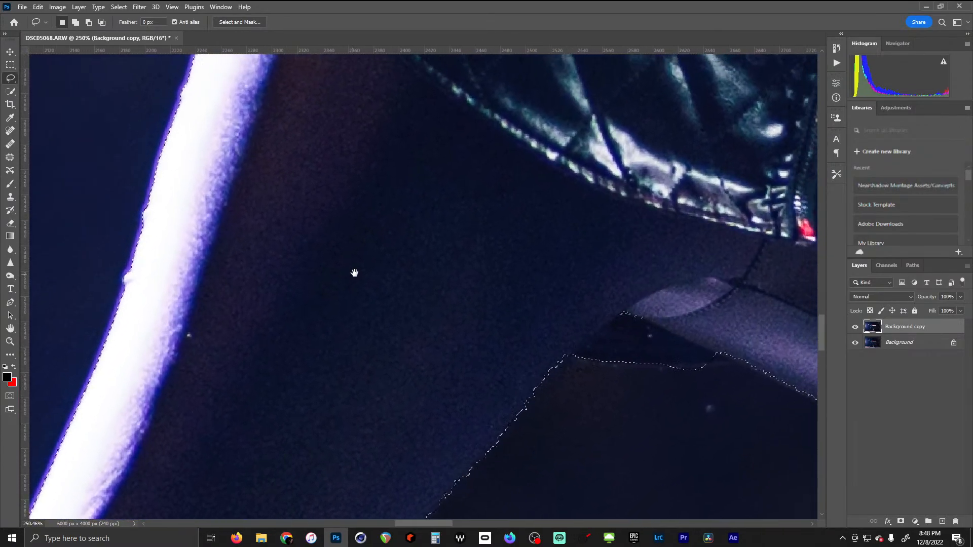
pyautogui.moveTo(722, 367)
pyautogui.mouseDown()
pyautogui.moveTo(710, 370)
pyautogui.moveTo(754, 350)
pyautogui.moveTo(703, 363)
pyautogui.mouseUp()
pyautogui.moveTo(541, 252); pyautogui.dragTo(541, 259)
pyautogui.moveTo(622, 288)
pyautogui.mouseDown()
pyautogui.moveTo(669, 339)
pyautogui.moveTo(632, 294)
pyautogui.mouseUp()
# Add the outer fringe of the frayed, glittering fabric hanging below the bent elbow to the selection
pyautogui.moveTo(366, 206); pyautogui.dragTo(344, 476)
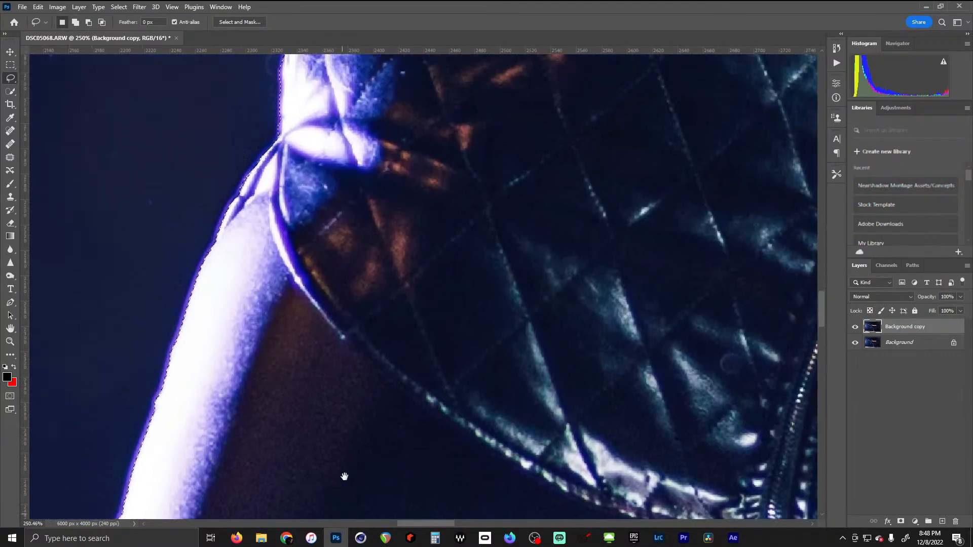
pyautogui.moveTo(408, 104); pyautogui.dragTo(378, 392)
pyautogui.moveTo(397, 227); pyautogui.dragTo(370, 377)
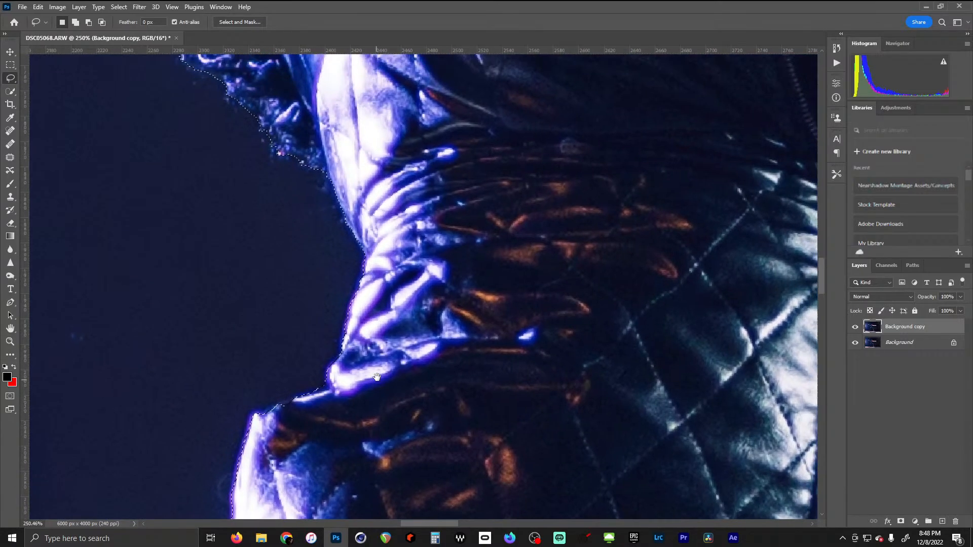
pyautogui.moveTo(398, 274); pyautogui.dragTo(443, 467)
pyautogui.moveTo(324, 213); pyautogui.dragTo(501, 375)
pyautogui.moveTo(330, 175); pyautogui.dragTo(439, 365)
pyautogui.moveTo(434, 289); pyautogui.dragTo(415, 244)
pyautogui.moveTo(275, 238); pyautogui.dragTo(263, 283)
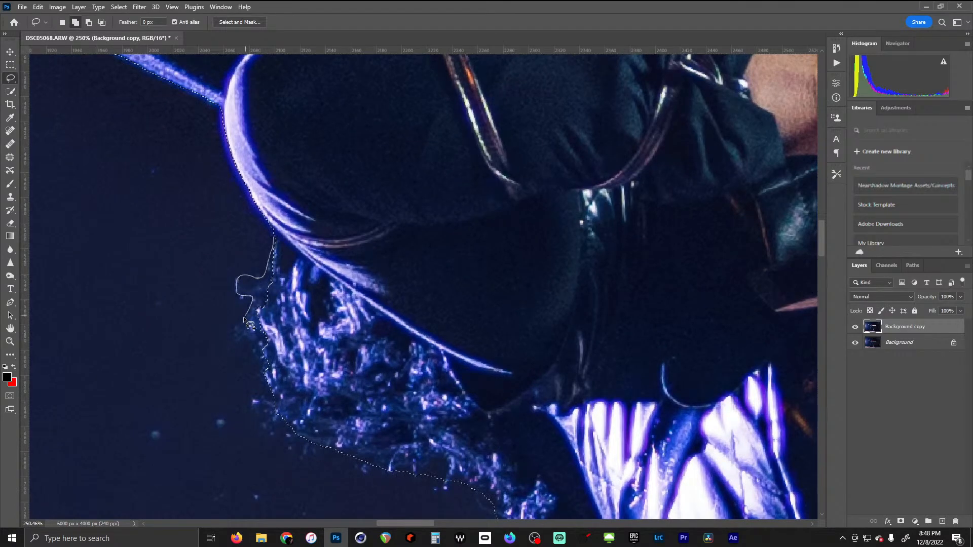
pyautogui.moveTo(244, 318)
pyautogui.mouseDown()
pyautogui.moveTo(237, 338)
pyautogui.moveTo(254, 349)
pyautogui.moveTo(264, 430)
pyautogui.moveTo(303, 454)
pyautogui.mouseUp()
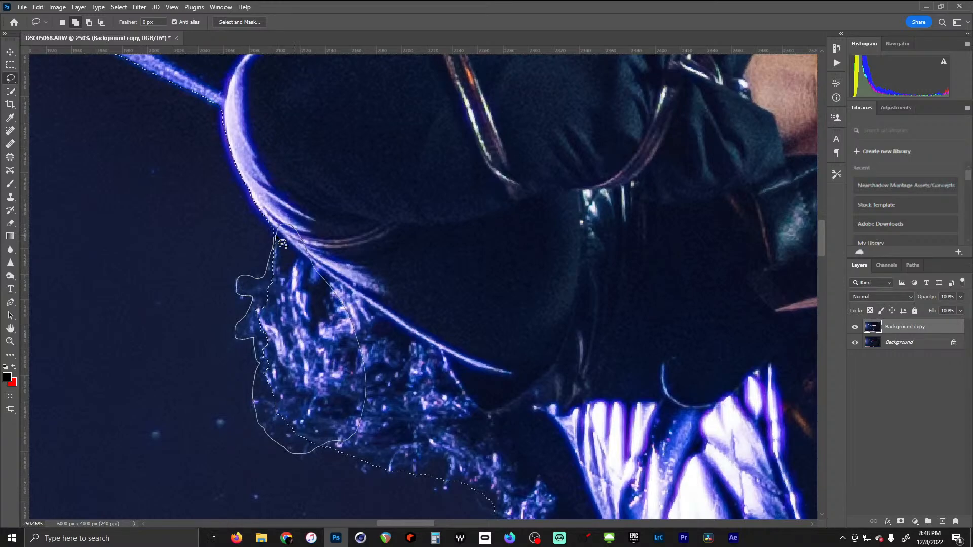
pyautogui.moveTo(276, 235); pyautogui.dragTo(274, 236)
# Turn the finished selection of woman, cape and lightsaber into a layer mask on the Background copy layer
pyautogui.moveTo(268, 146)
pyautogui.mouseDown()
pyautogui.moveTo(274, 165)
pyautogui.moveTo(462, 326)
pyautogui.moveTo(496, 331)
pyautogui.mouseUp()
pyautogui.moveTo(332, 170); pyautogui.dragTo(420, 434)
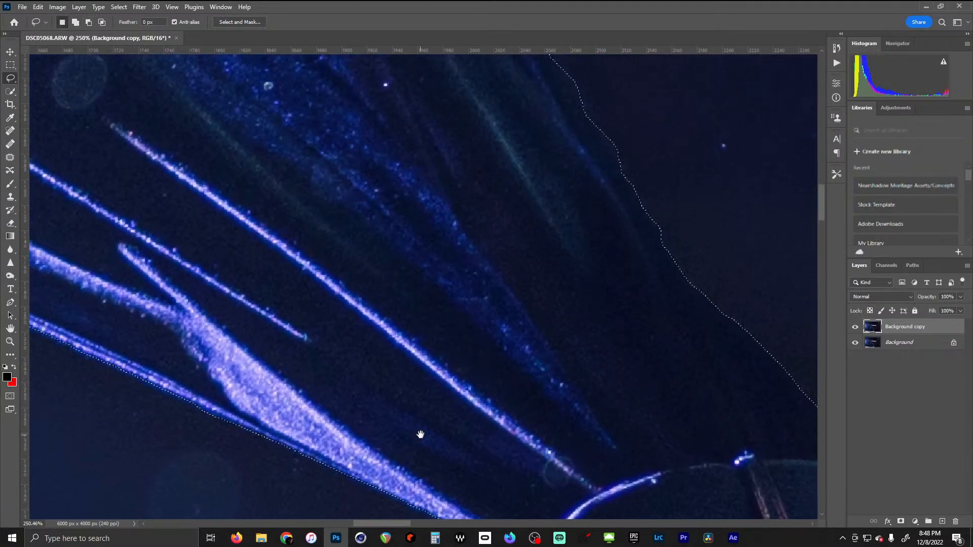
pyautogui.scroll(-10, 388, 350)
pyautogui.moveTo(673, 415); pyautogui.dragTo(547, 234)
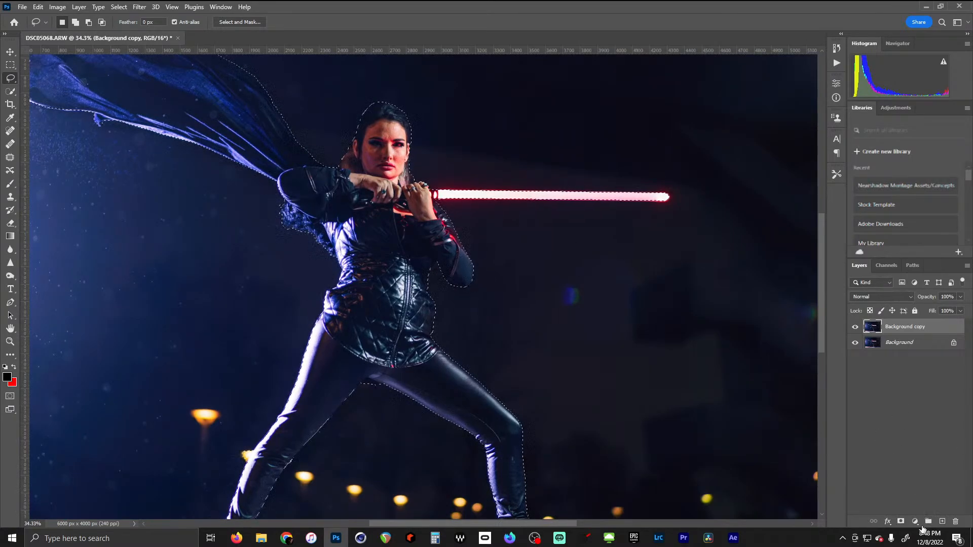
pyautogui.click(901, 522)
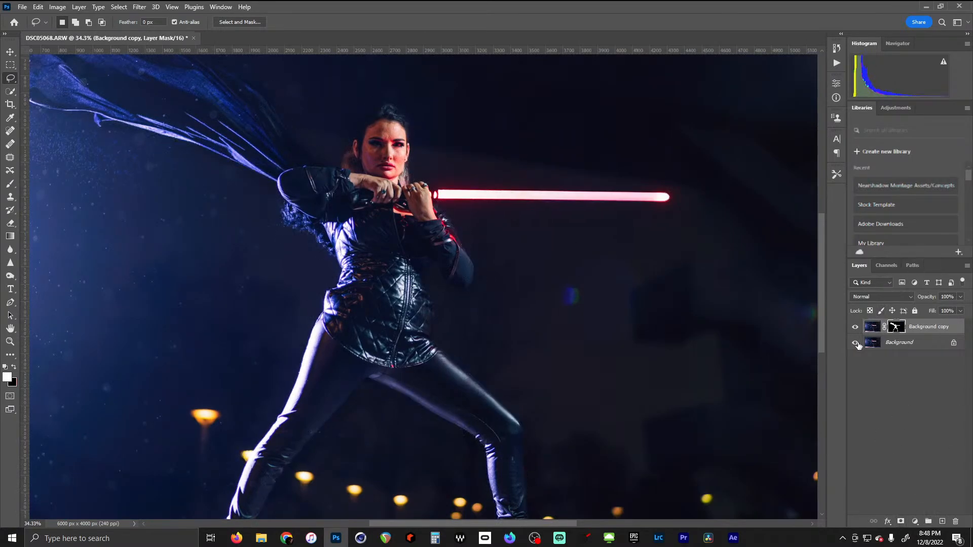
# Hide the masked Background copy layer and duplicate the Background layer beneath it
pyautogui.click(880, 340)
pyautogui.moveTo(914, 348); pyautogui.dragTo(943, 521)
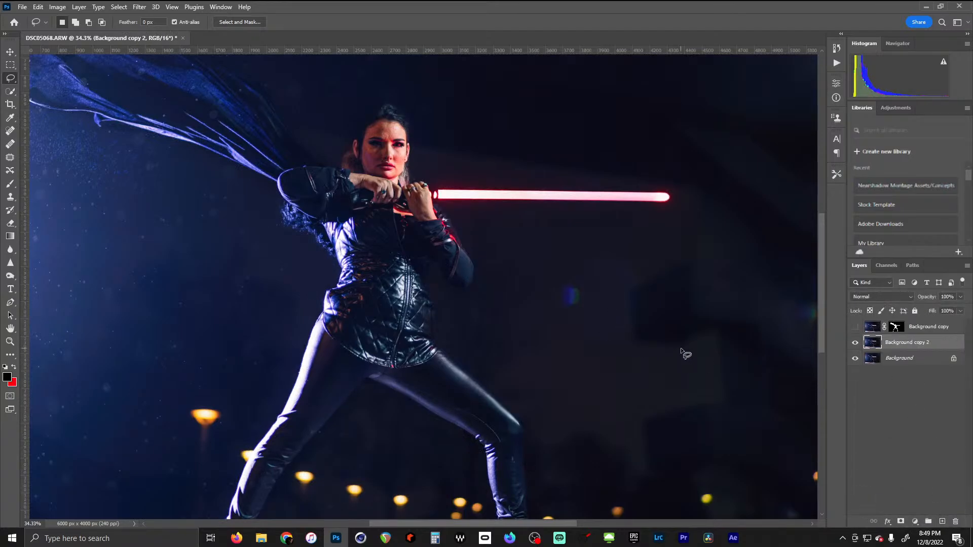
# Clone sampled dark background over the lightsaber blade on Background copy 2, using the Clone Stamp with a brush size of 200
pyautogui.moveTo(617, 205); pyautogui.dragTo(512, 276)
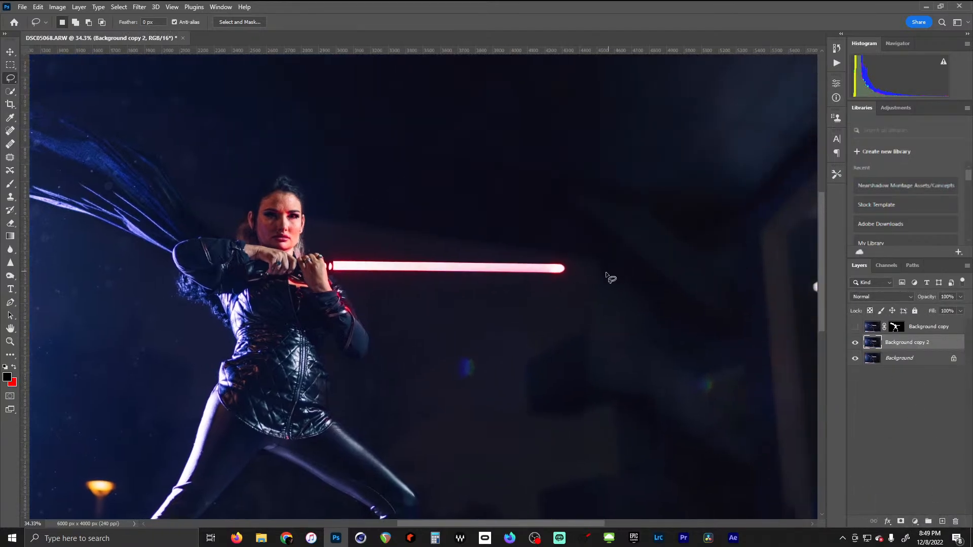
pyautogui.click(10, 196)
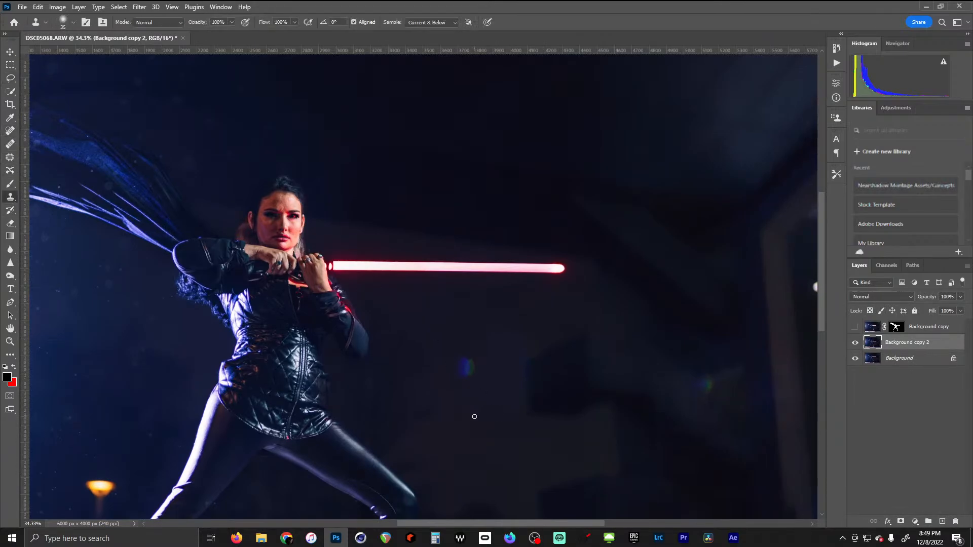
pyautogui.press(']')
pyautogui.press(']')
pyautogui.press(']')
pyautogui.press(']')
pyautogui.press(']')
pyautogui.press(']')
pyautogui.press(']')
pyautogui.press('[')
pyautogui.press('[')
pyautogui.press('[')
pyautogui.press('[')
pyautogui.press(']')
pyautogui.press('[')
pyautogui.keyDown('alt'); pyautogui.click(511, 302); pyautogui.keyUp('alt')
pyautogui.moveTo(571, 272)
pyautogui.mouseDown()
pyautogui.moveTo(454, 267)
pyautogui.moveTo(429, 308)
pyautogui.moveTo(451, 256)
pyautogui.moveTo(327, 267)
pyautogui.moveTo(349, 263)
pyautogui.moveTo(285, 260)
pyautogui.mouseUp()
pyautogui.moveTo(498, 262); pyautogui.dragTo(570, 201)
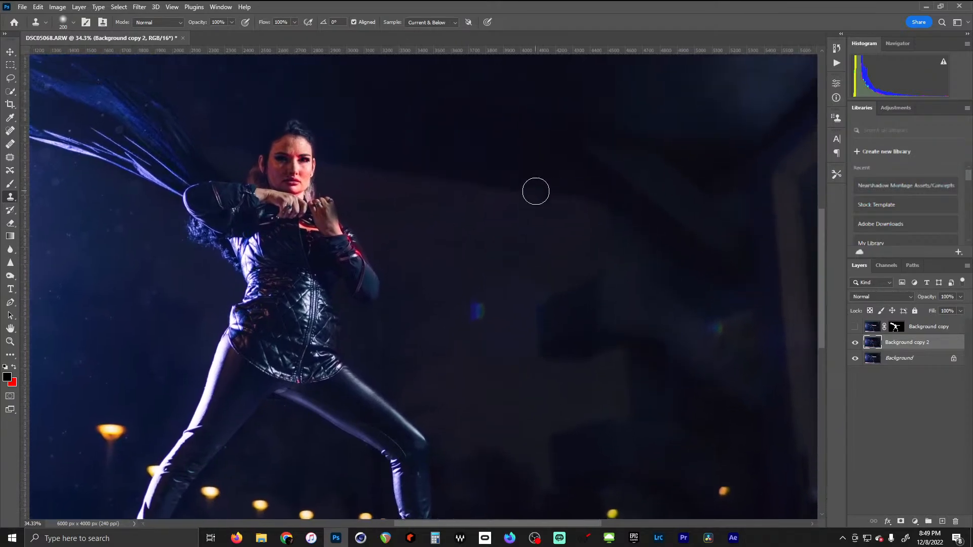
# Start a Pen path at the corner of the faint wall shape beyond the erased blade and trace its edge to the dark block below
pyautogui.moveTo(345, 222); pyautogui.dragTo(680, 332)
pyautogui.moveTo(430, 186); pyautogui.dragTo(634, 276)
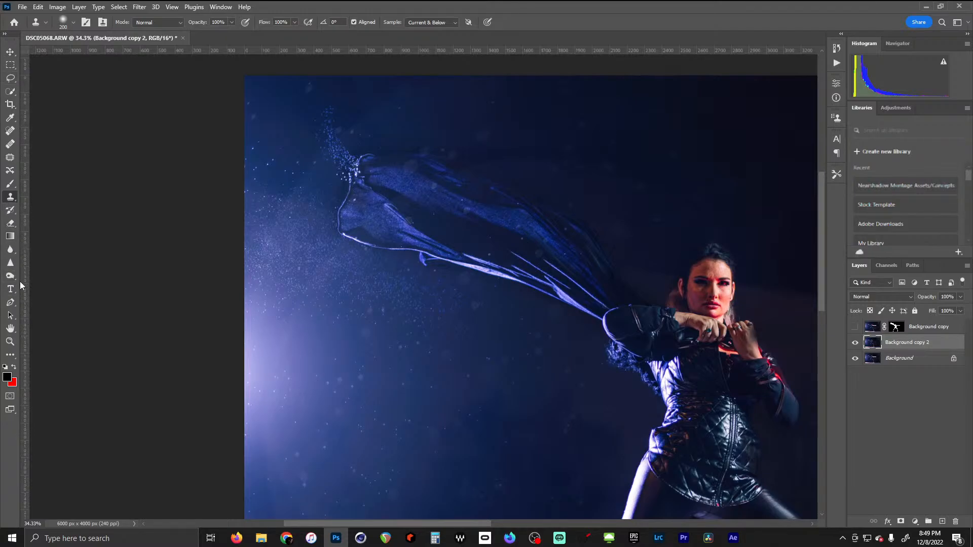
pyautogui.click(11, 302)
pyautogui.moveTo(532, 239); pyautogui.dragTo(340, 201)
pyautogui.scroll(4, 354, 223)
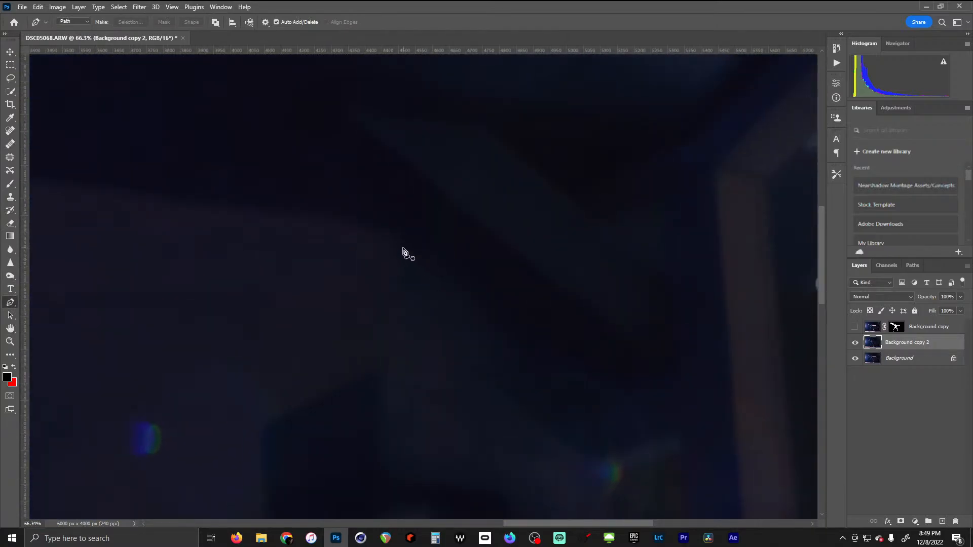
pyautogui.click(390, 237)
pyautogui.click(385, 370)
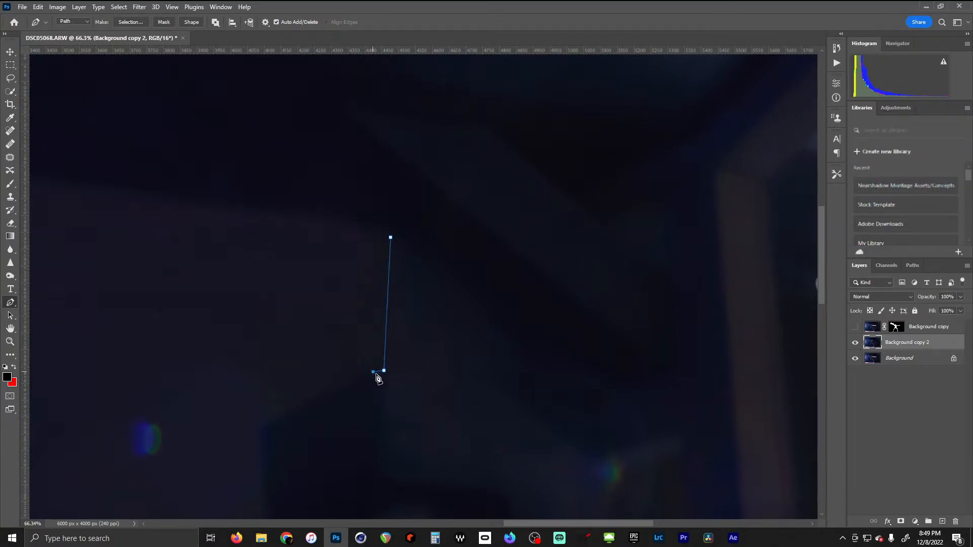
pyautogui.click(259, 430)
# Continue the Pen path around the upper dark block and down the wall edge to the next block
pyautogui.scroll(-5, 266, 395)
pyautogui.click(259, 317)
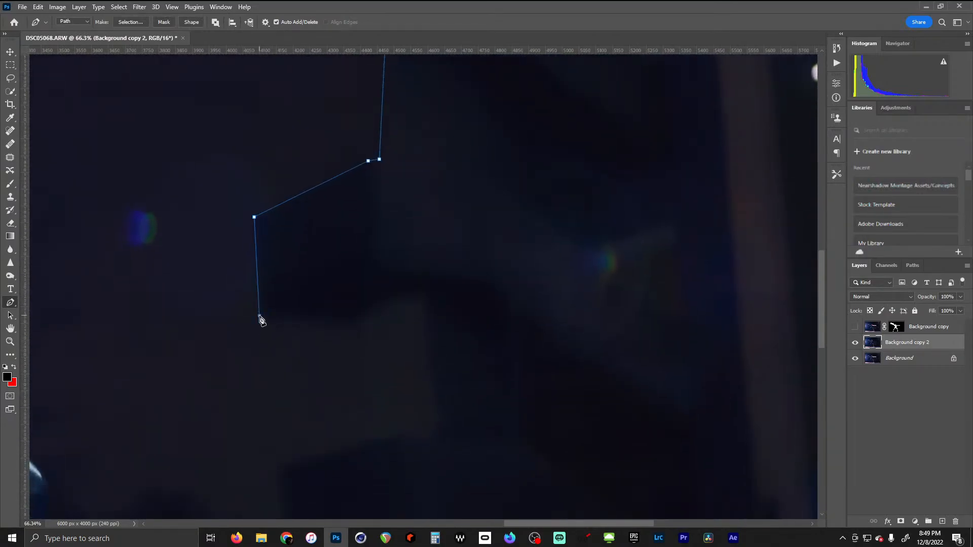
pyautogui.click(354, 329)
pyautogui.click(373, 440)
pyautogui.scroll(-4, 411, 332)
pyautogui.hscroll(-2, 410, 332)
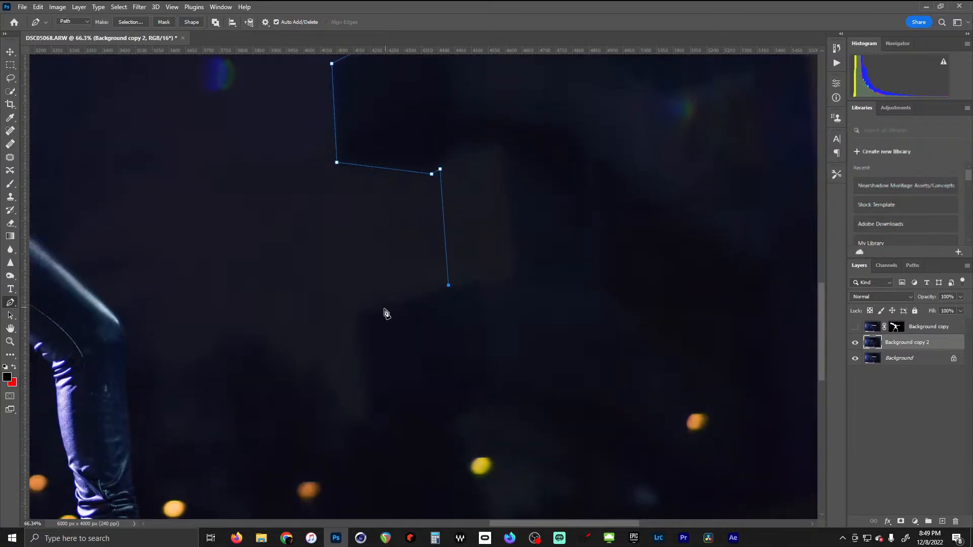
# Trace the Pen path around the lower dark block and down the wall edge to the ground line
pyautogui.click(359, 313)
pyautogui.click(366, 412)
pyautogui.moveTo(368, 415); pyautogui.dragTo(345, 245)
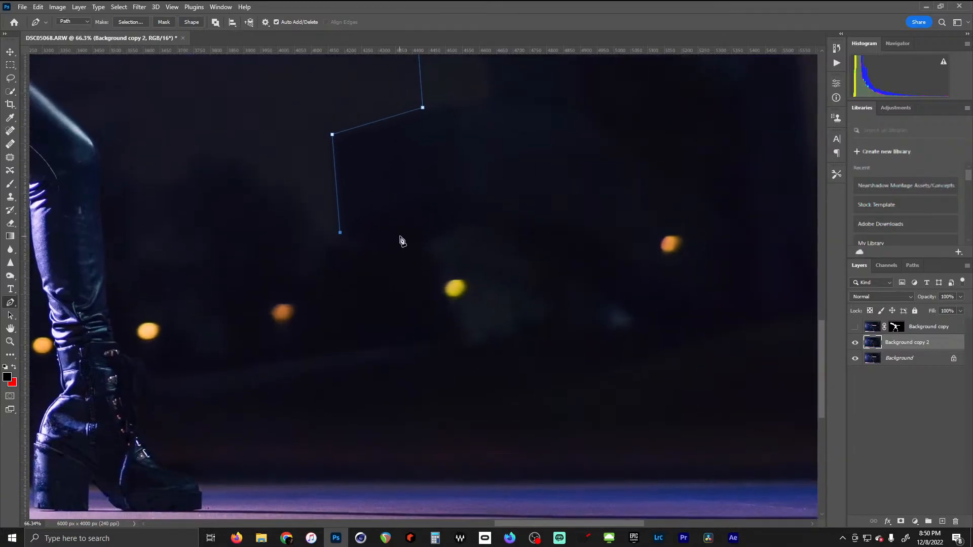
pyautogui.click(417, 239)
pyautogui.click(421, 264)
pyautogui.click(436, 336)
# Run the path along the horizon behind the legs, up outside the image's far edge, and close it at the starting wall corner
pyautogui.moveTo(152, 303); pyautogui.dragTo(539, 238)
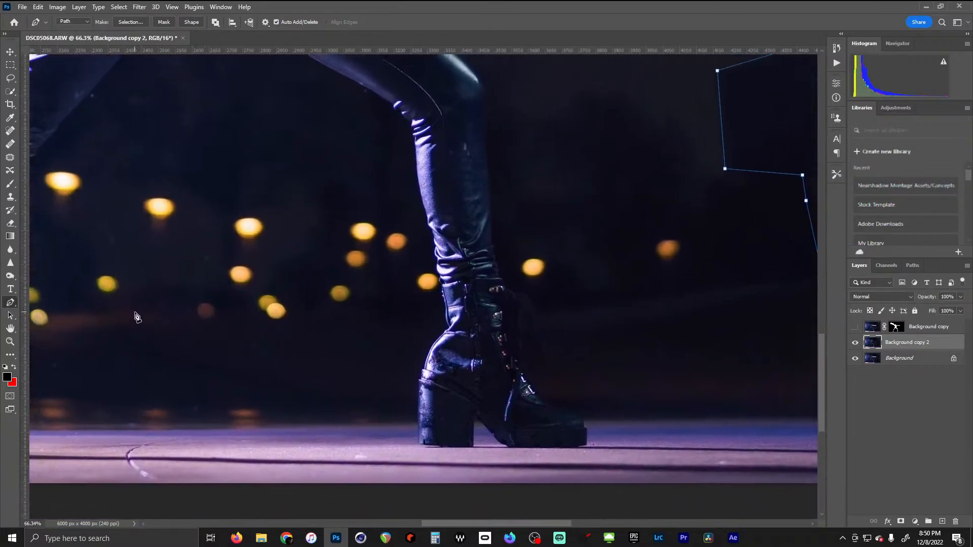
pyautogui.hscroll(-10, 326, 234)
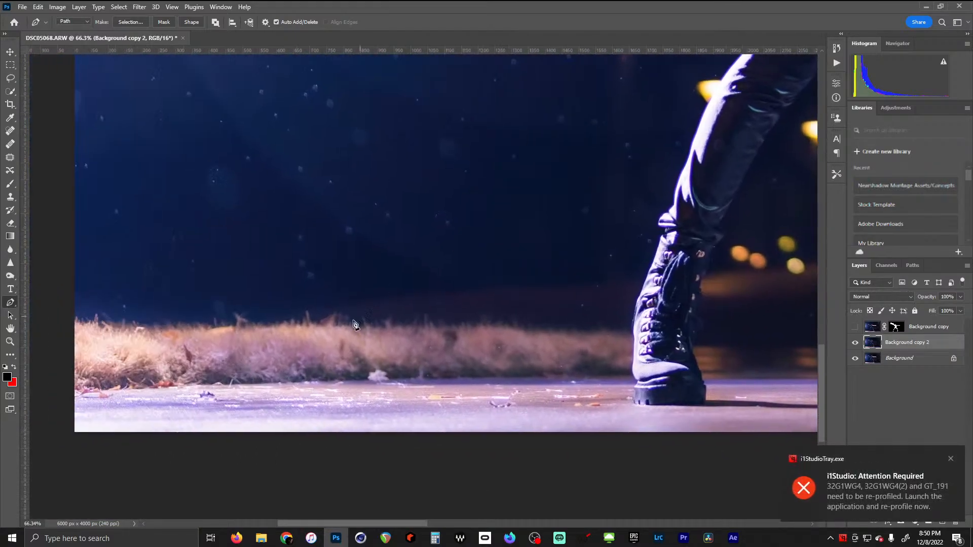
pyautogui.scroll(5, 350, 311)
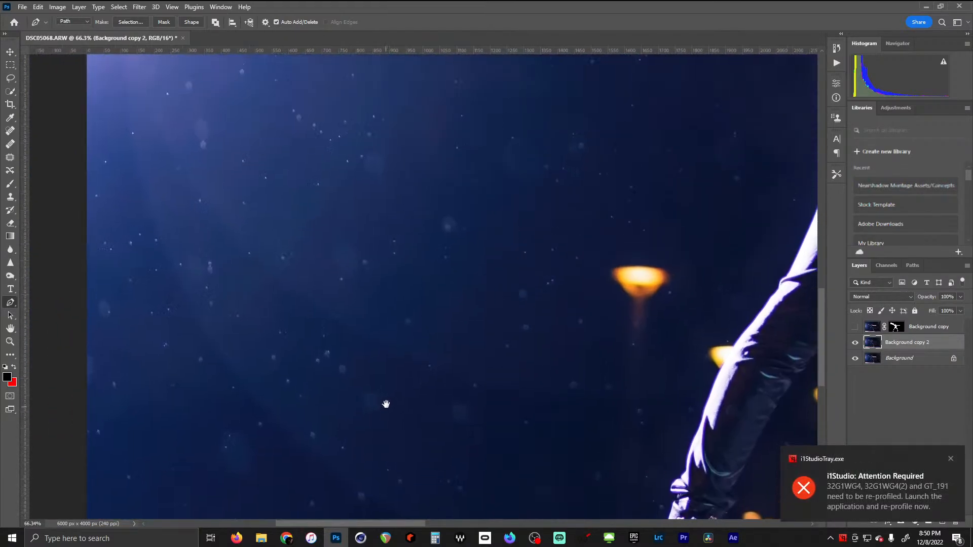
pyautogui.scroll(-6, 390, 377)
pyautogui.scroll(3, 388, 378)
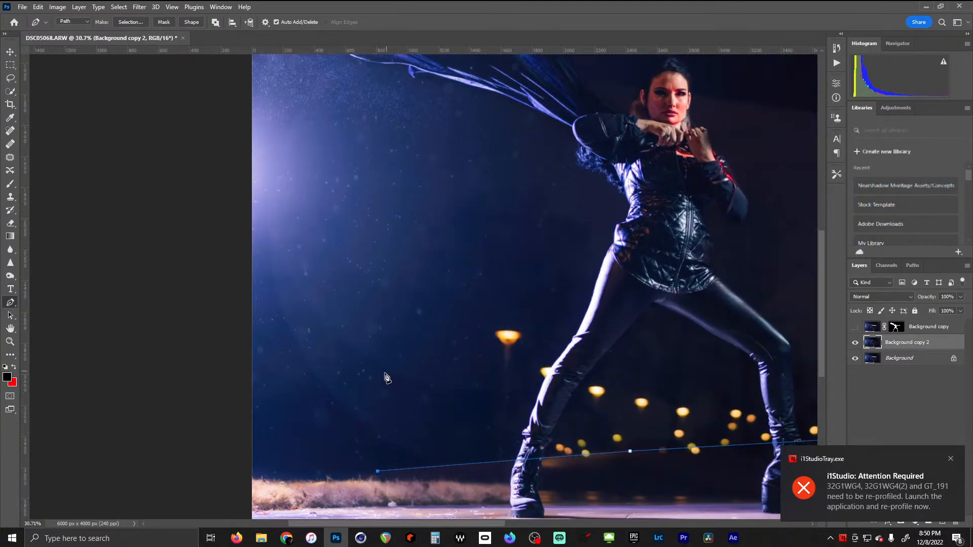
pyautogui.moveTo(359, 420); pyautogui.dragTo(409, 326)
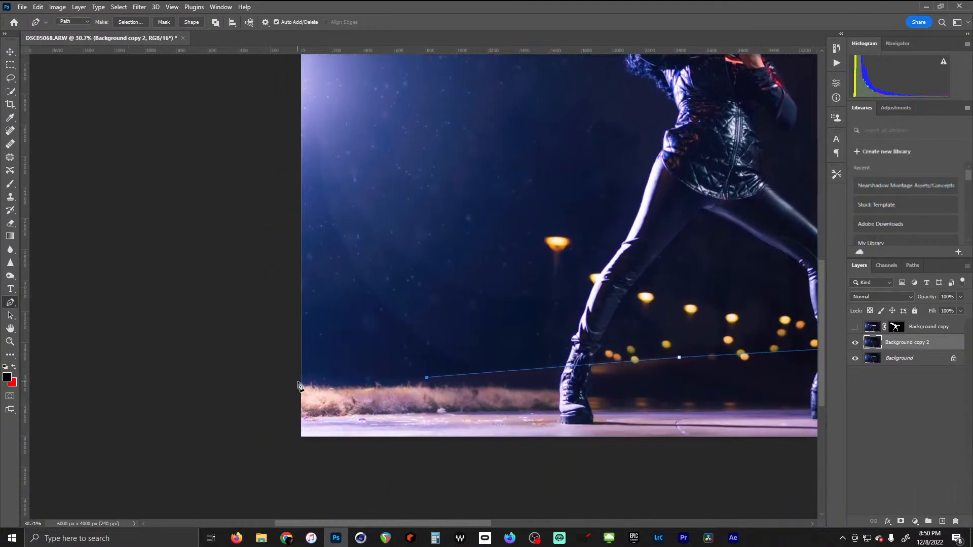
pyautogui.scroll(6, 354, 380)
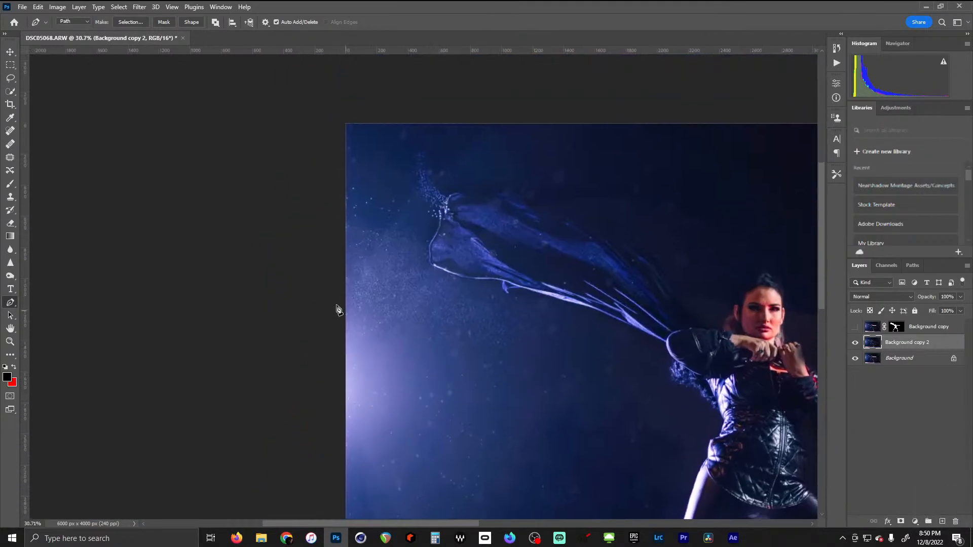
pyautogui.click(333, 218)
pyautogui.hscroll(8, 349, 231)
pyautogui.scroll(-2, 540, 243)
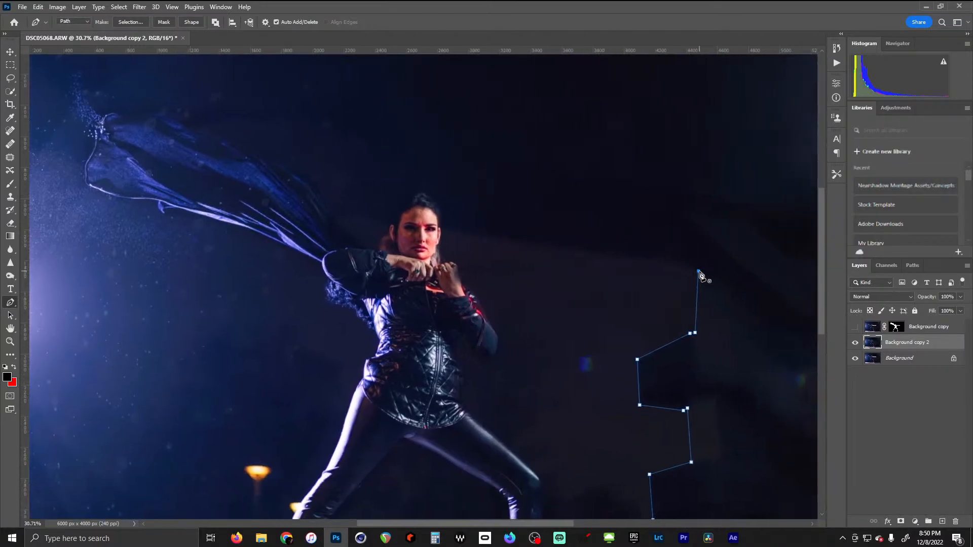
pyautogui.click(699, 271)
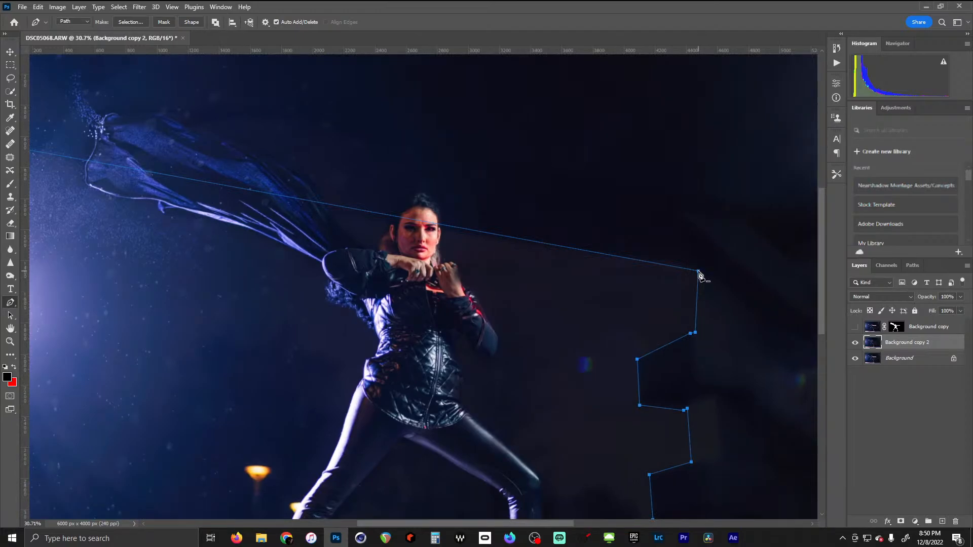
# Convert the closed path into a selection and delete the enclosed area from Background copy 2
pyautogui.rightClick(628, 280)
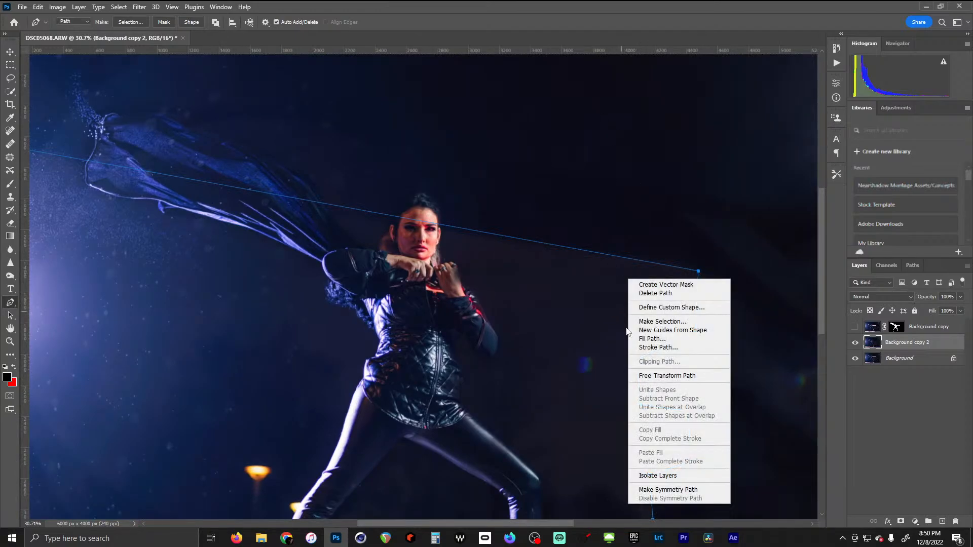
pyautogui.click(666, 323)
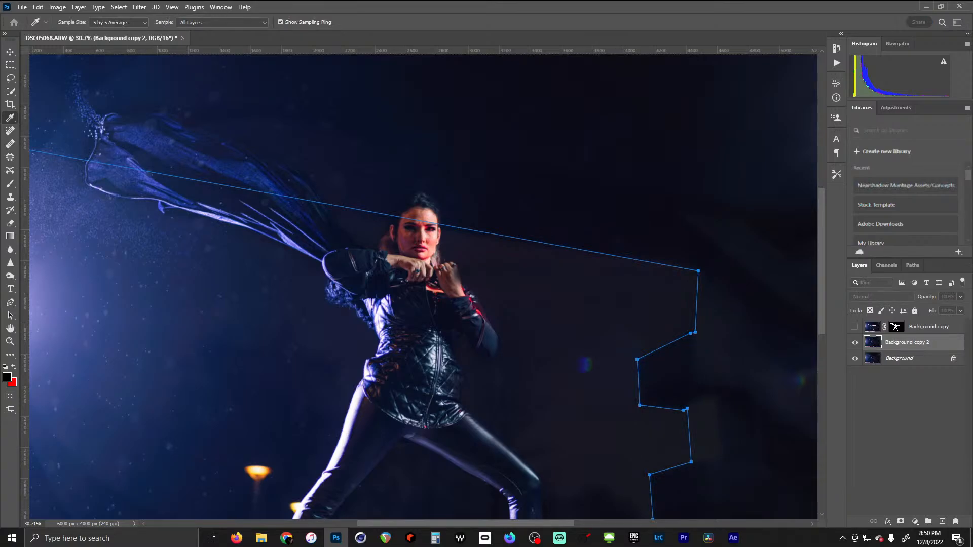
pyautogui.press('Return')
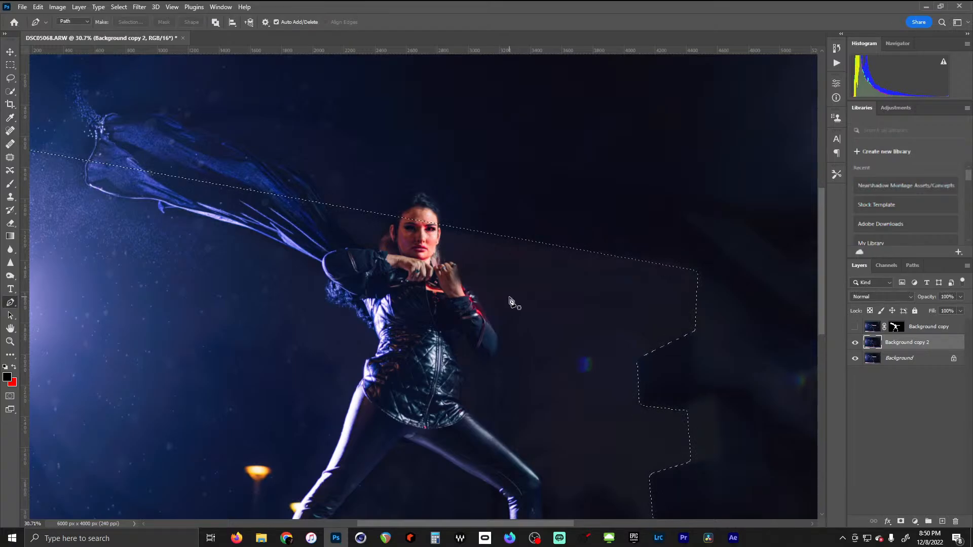
pyautogui.press('Delete')
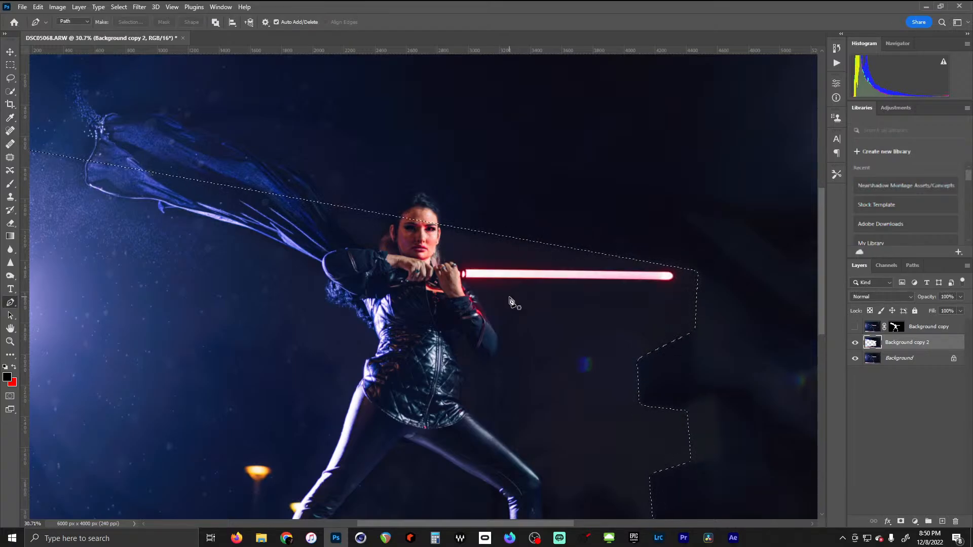
# Hide the Background layer and check the cut edges of Background copy 2 from the cape side to the pillar
pyautogui.click(855, 357)
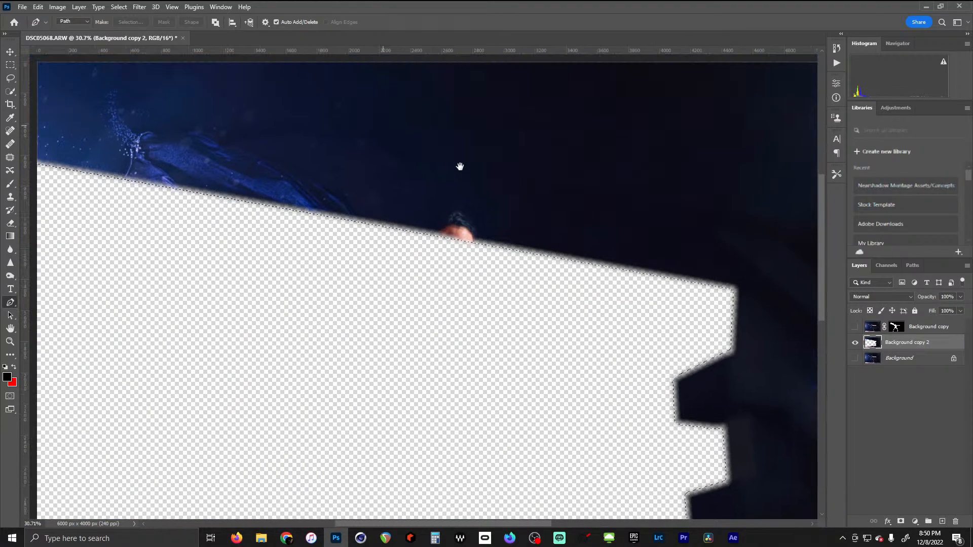
pyautogui.moveTo(456, 163); pyautogui.dragTo(395, 259)
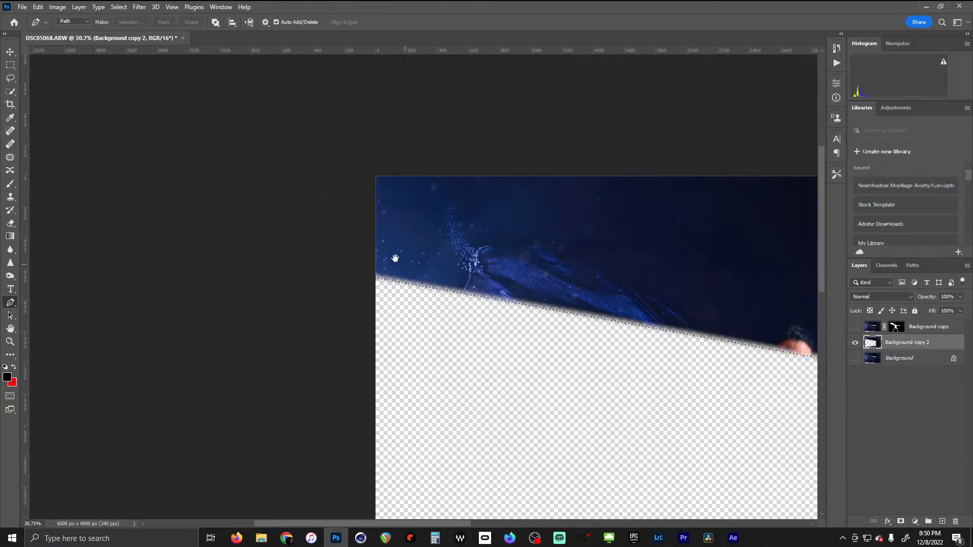
pyautogui.moveTo(479, 293); pyautogui.dragTo(86, 157)
pyautogui.moveTo(670, 388); pyautogui.dragTo(539, 205)
pyautogui.moveTo(706, 279); pyautogui.dragTo(522, 400)
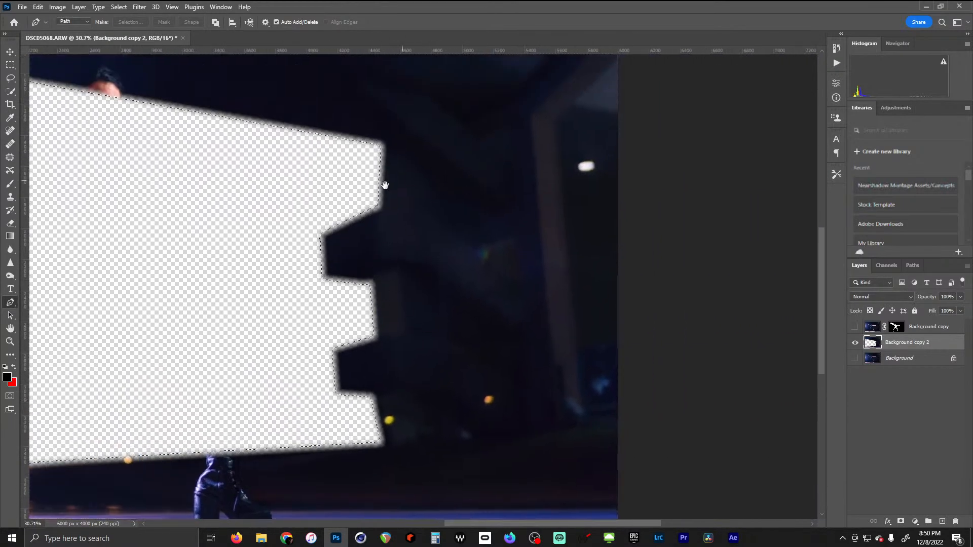
pyautogui.moveTo(598, 202); pyautogui.dragTo(557, 219)
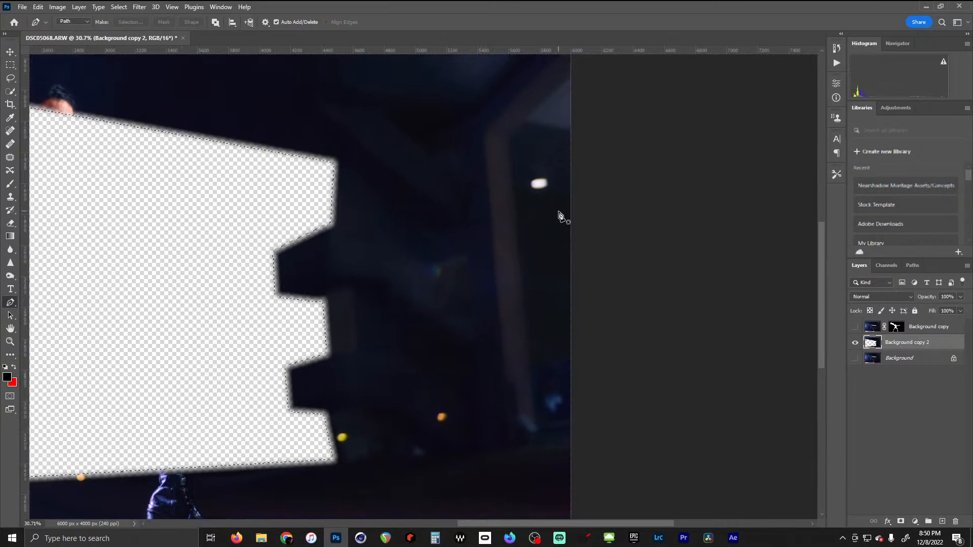
# Draw a closed Pen path around the dark opening beyond the pillar, below the white light and past the canvas edge
pyautogui.click(513, 184)
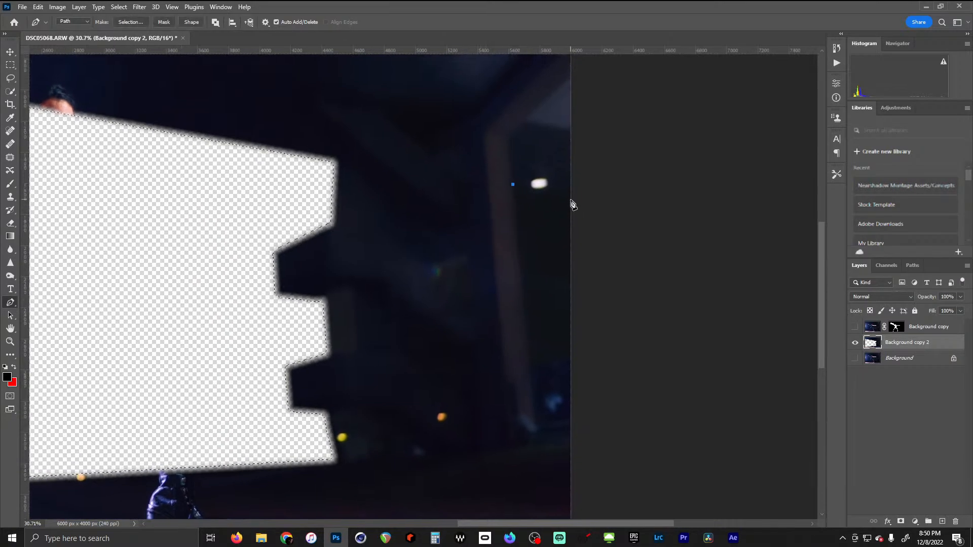
pyautogui.click(574, 199)
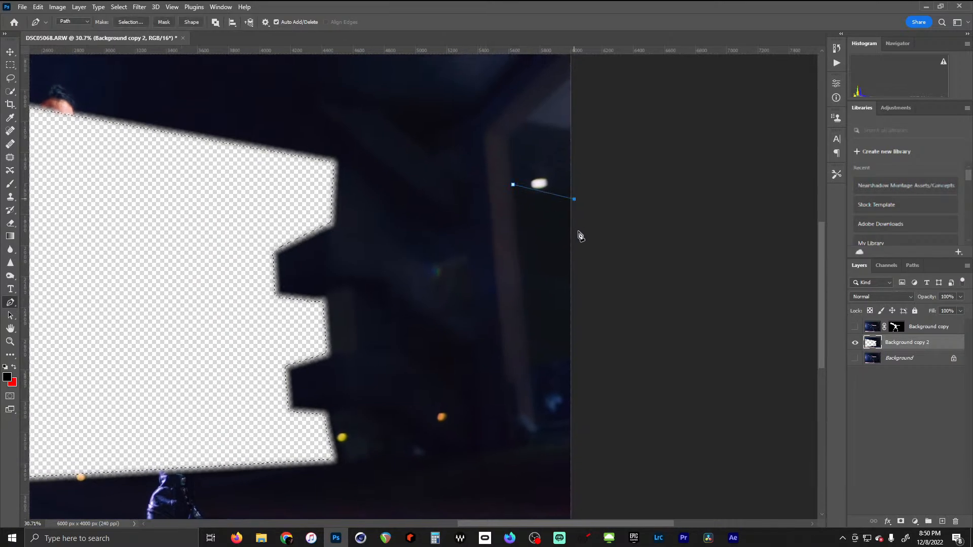
pyautogui.click(574, 434)
pyautogui.click(538, 434)
pyautogui.click(513, 184)
# Convert the opening's path into a selection, delete that area from Background copy 2, and deselect
pyautogui.rightClick(535, 219)
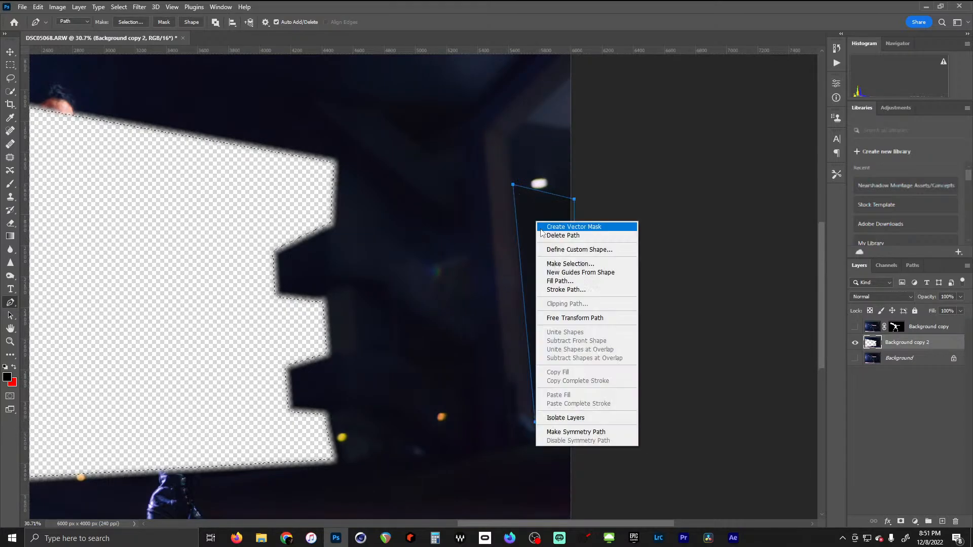
pyautogui.click(582, 265)
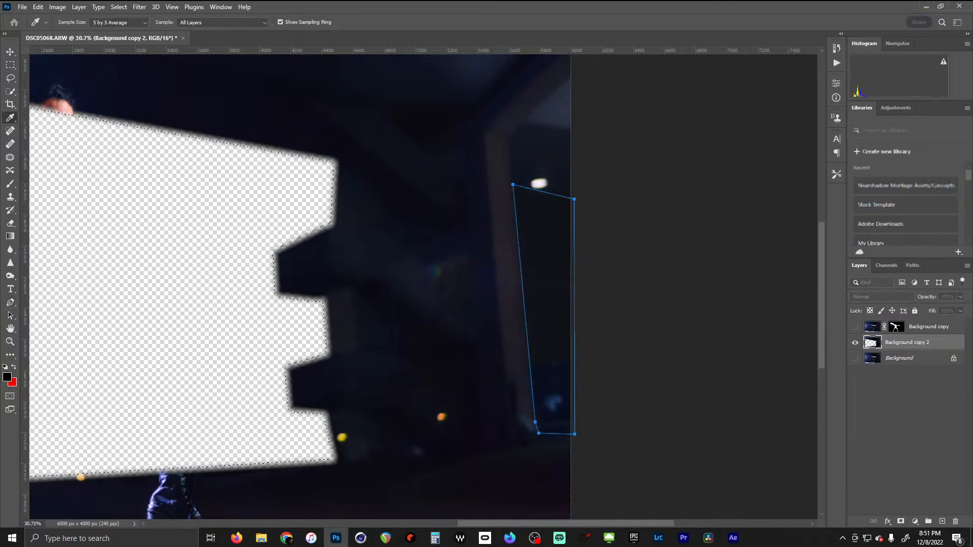
pyautogui.press('p')
pyautogui.hotkey('ctrl', 'Return')
pyautogui.press('Delete')
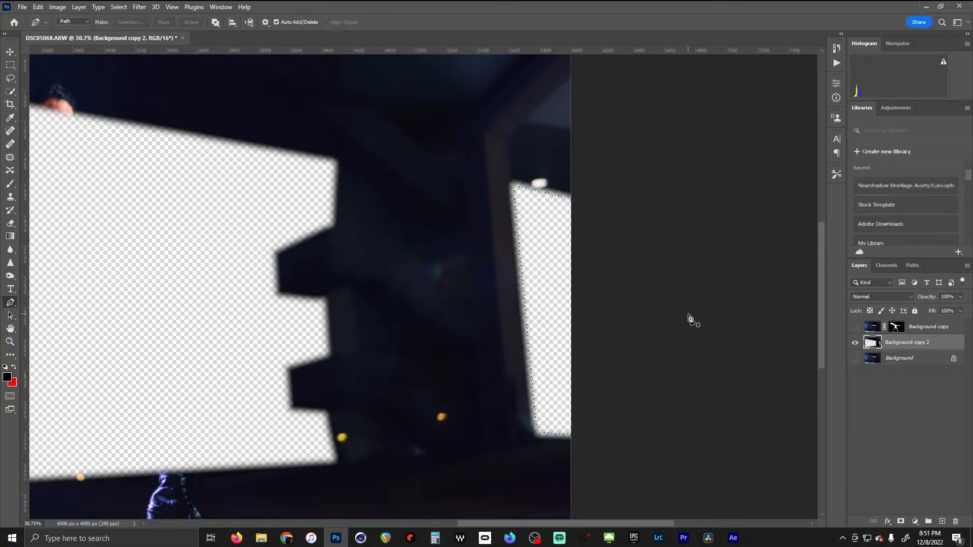
pyautogui.hotkey('ctrl', 'd')
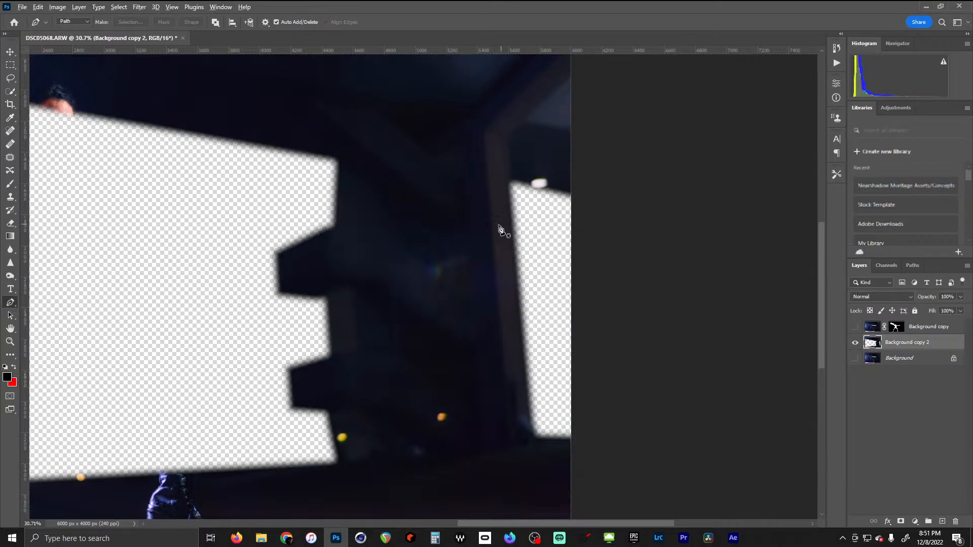
# Place the lightning storm image AdobeStock_216140724 from the Downloads folder in File Explorer into the Photoshop document
pyautogui.scroll(-2, 503, 226)
pyautogui.moveTo(293, 215); pyautogui.dragTo(528, 248)
pyautogui.scroll(-2, 529, 248)
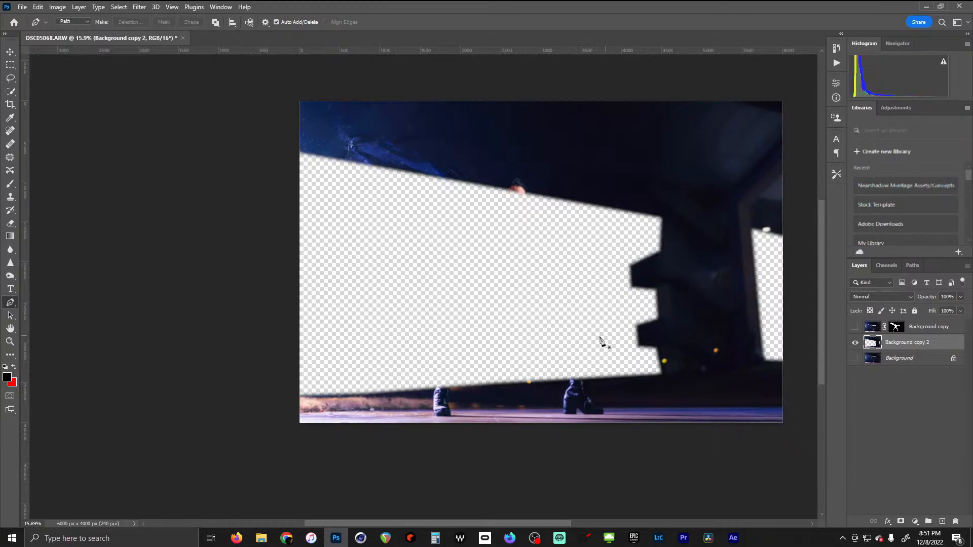
pyautogui.scroll(-3, 563, 282)
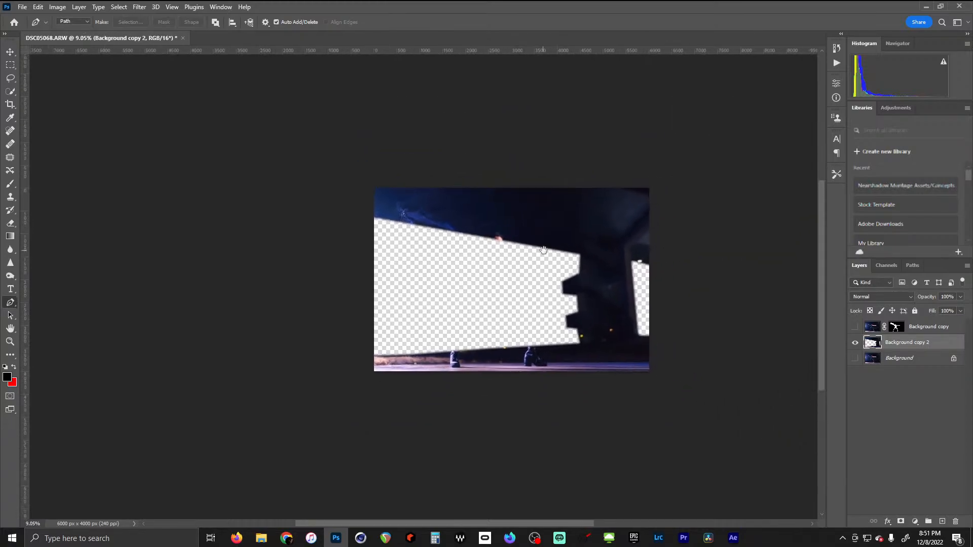
pyautogui.scroll(1, 486, 288)
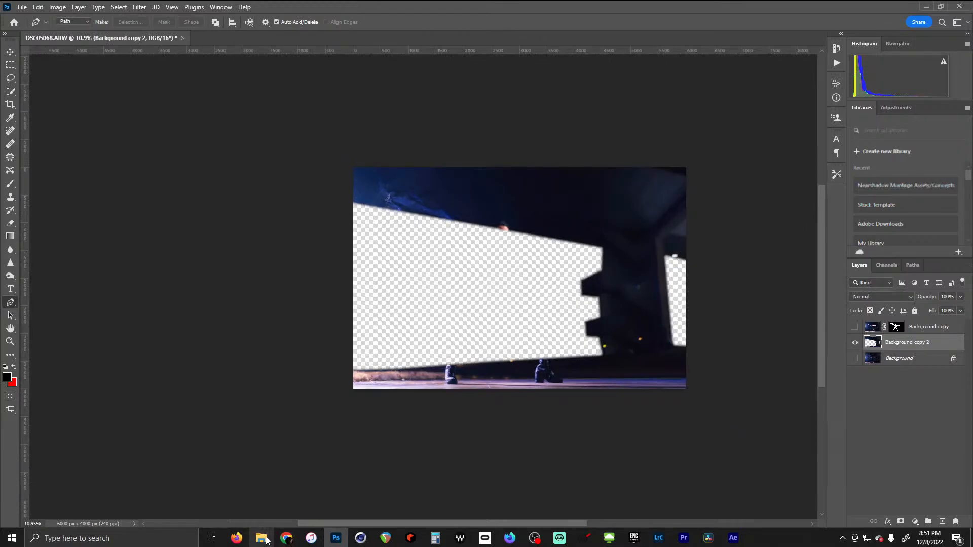
pyautogui.moveTo(266, 541)
pyautogui.click(248, 466)
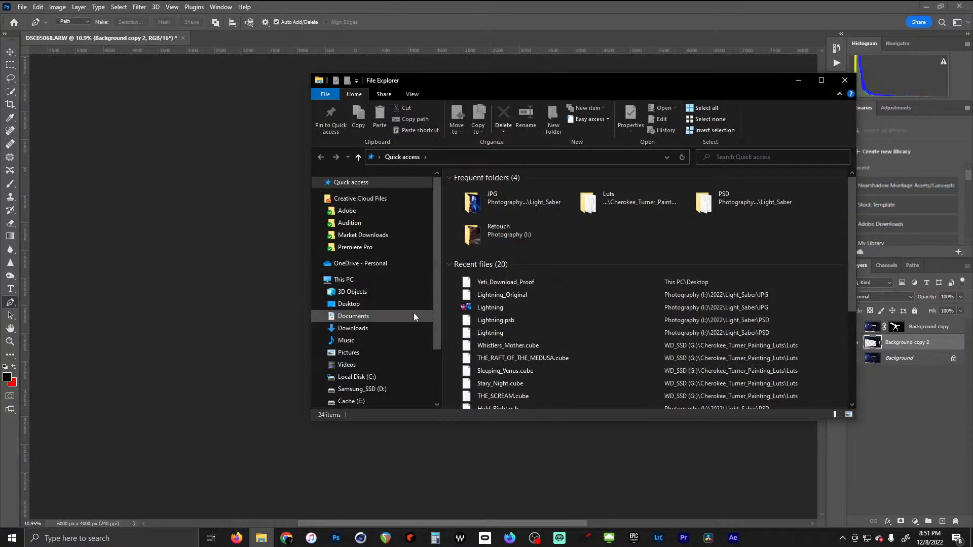
pyautogui.click(361, 329)
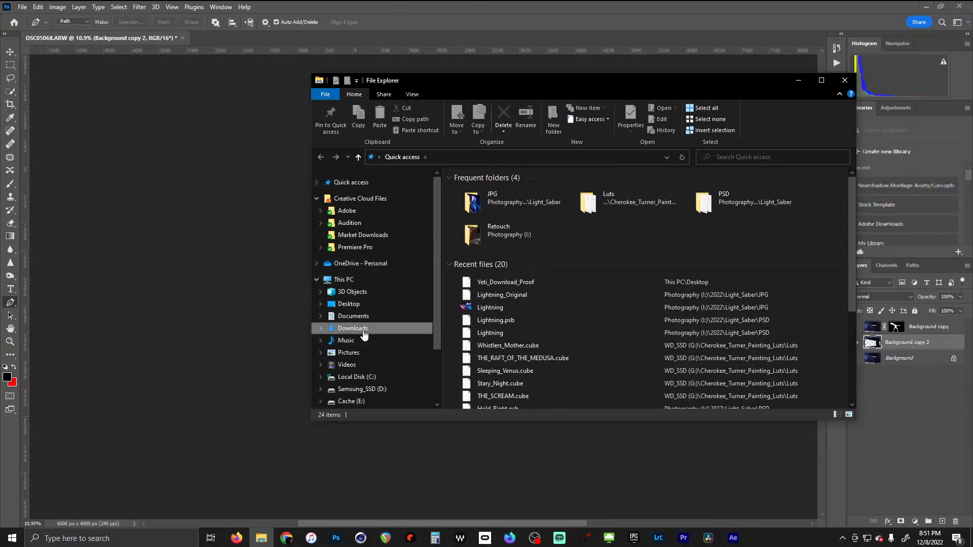
pyautogui.moveTo(677, 223); pyautogui.dragTo(581, 450)
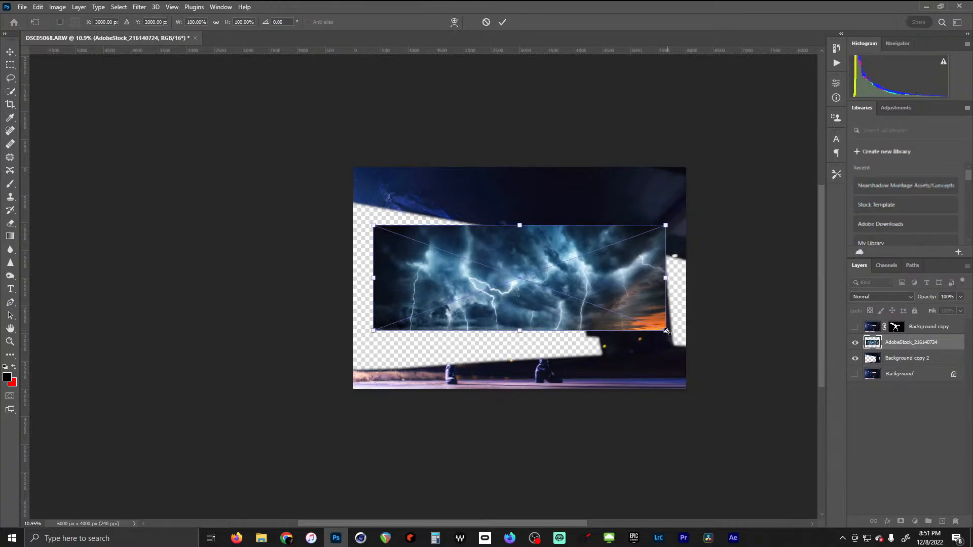
# Enlarge and reposition the placed lightning image so it covers both cut-out openings, and commit the transform
pyautogui.moveTo(666, 331); pyautogui.dragTo(771, 383)
pyautogui.moveTo(568, 278); pyautogui.dragTo(631, 266)
pyautogui.click(503, 22)
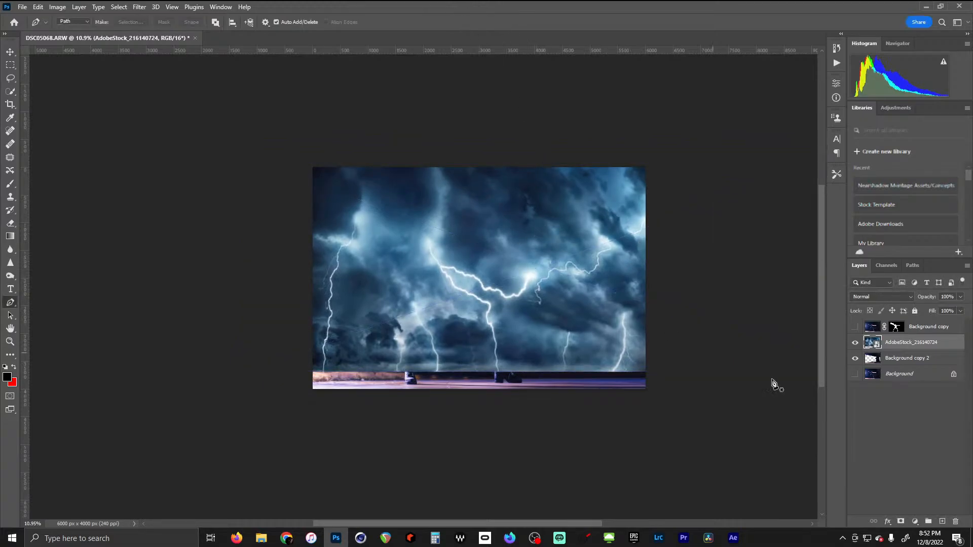
# Move the AdobeStock_216140724 layer beneath Background copy 2 and show the masked Background copy layer
pyautogui.moveTo(911, 342); pyautogui.dragTo(912, 365)
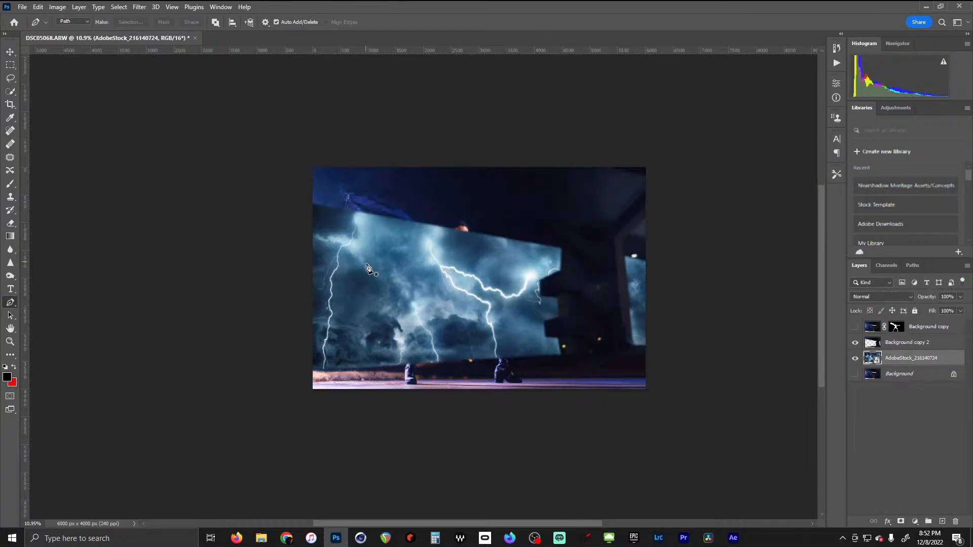
pyautogui.click(855, 328)
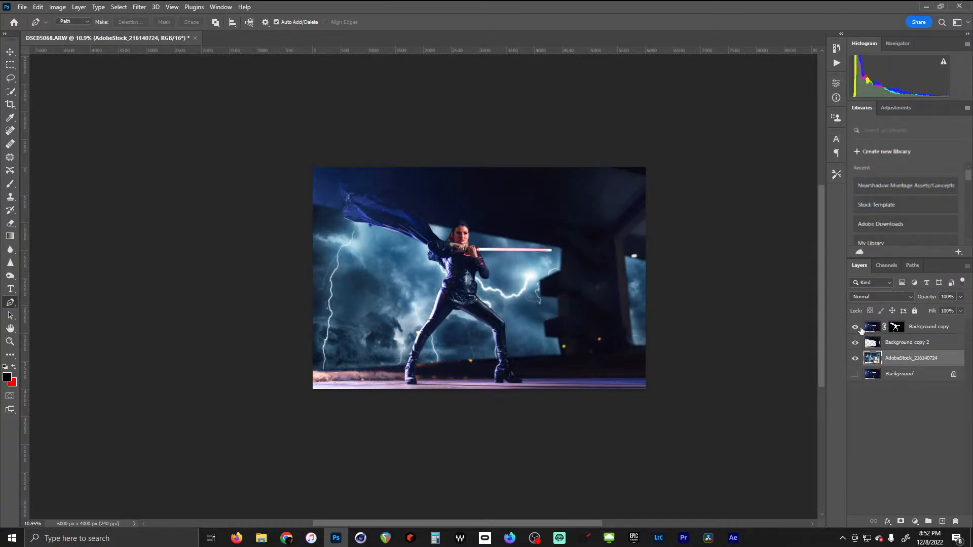
pyautogui.scroll(4, 336, 148)
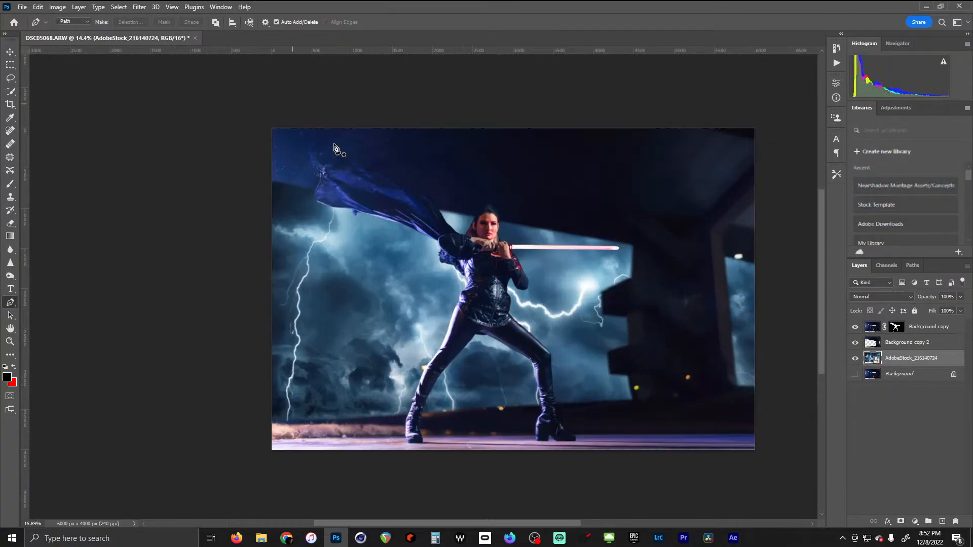
# Inspect the woman's cut-out edges along the cape, jacket and legs against the lightning sky up close
pyautogui.scroll(3, 336, 149)
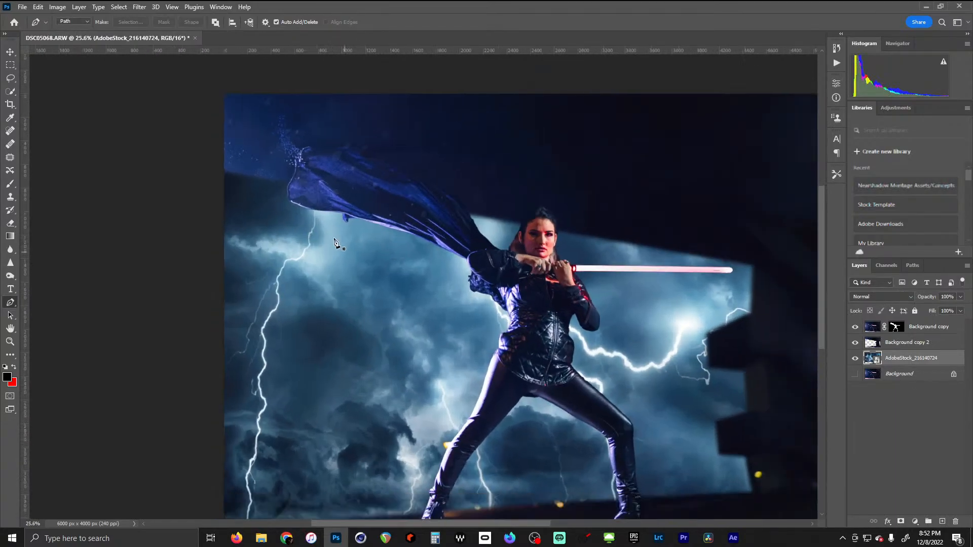
pyautogui.scroll(1, 421, 258)
pyautogui.scroll(2, 421, 258)
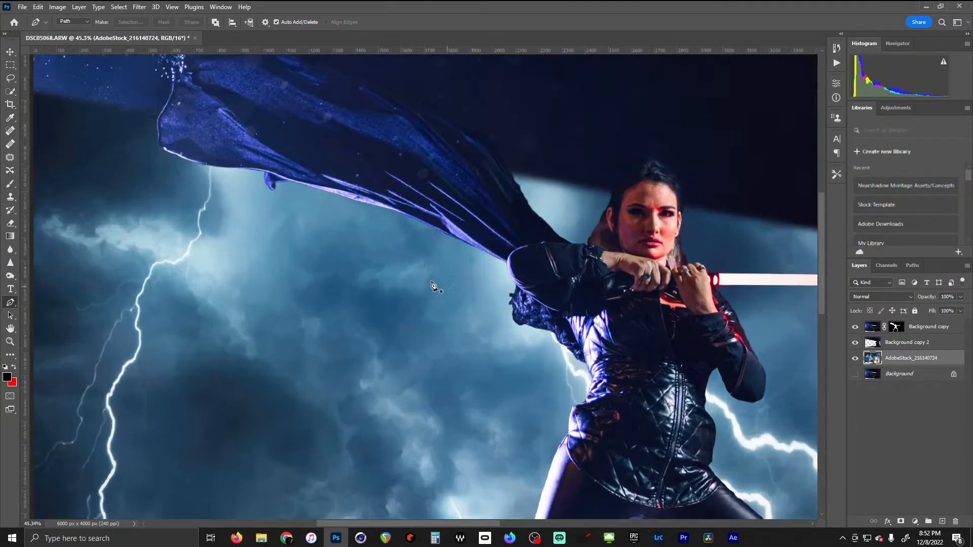
pyautogui.scroll(-3, 492, 335)
pyautogui.scroll(4, 685, 390)
pyautogui.scroll(3, 598, 359)
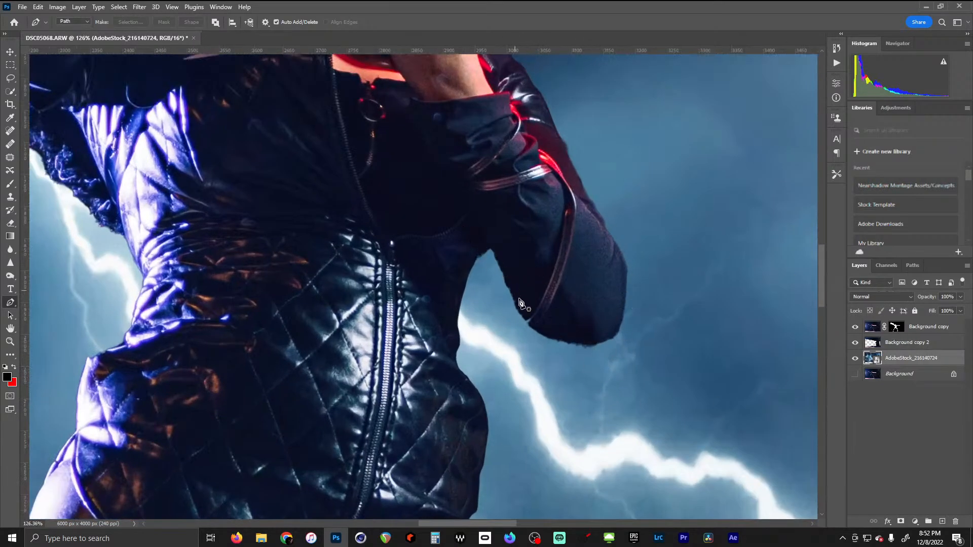
pyautogui.moveTo(574, 338); pyautogui.dragTo(404, 202)
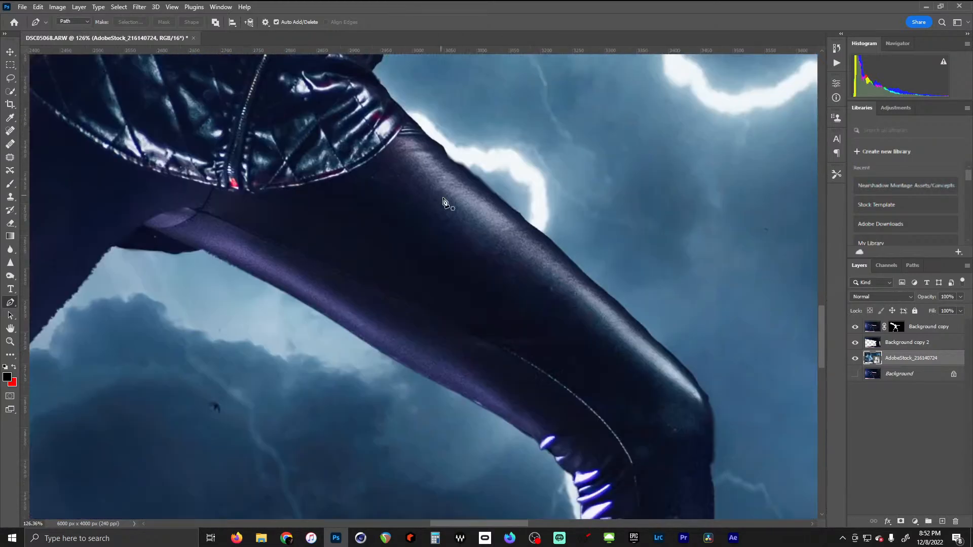
pyautogui.moveTo(561, 396); pyautogui.dragTo(604, 261)
pyautogui.moveTo(638, 369); pyautogui.dragTo(512, 225)
pyautogui.moveTo(574, 428); pyautogui.dragTo(672, 456)
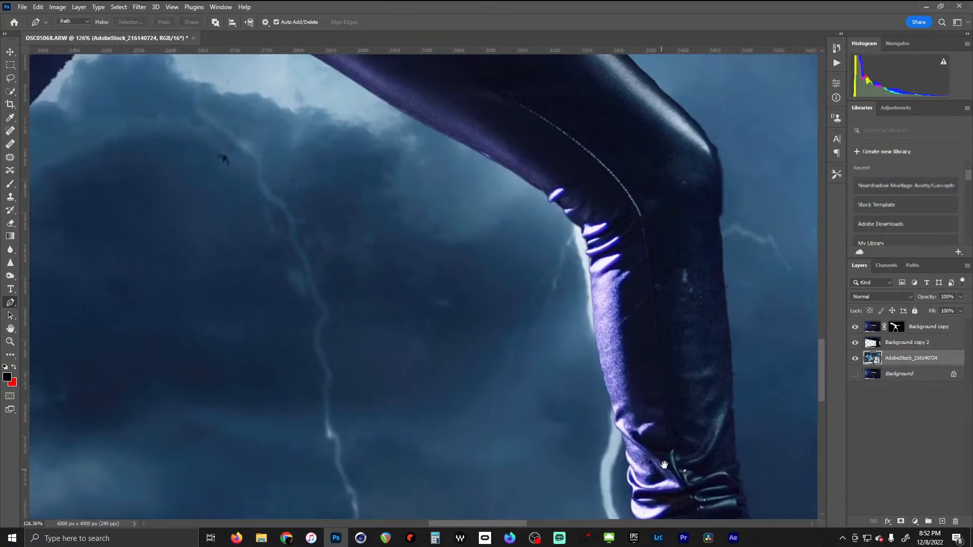
pyautogui.moveTo(221, 157); pyautogui.dragTo(792, 467)
pyautogui.moveTo(102, 167); pyautogui.dragTo(616, 336)
pyautogui.moveTo(476, 320); pyautogui.dragTo(380, 301)
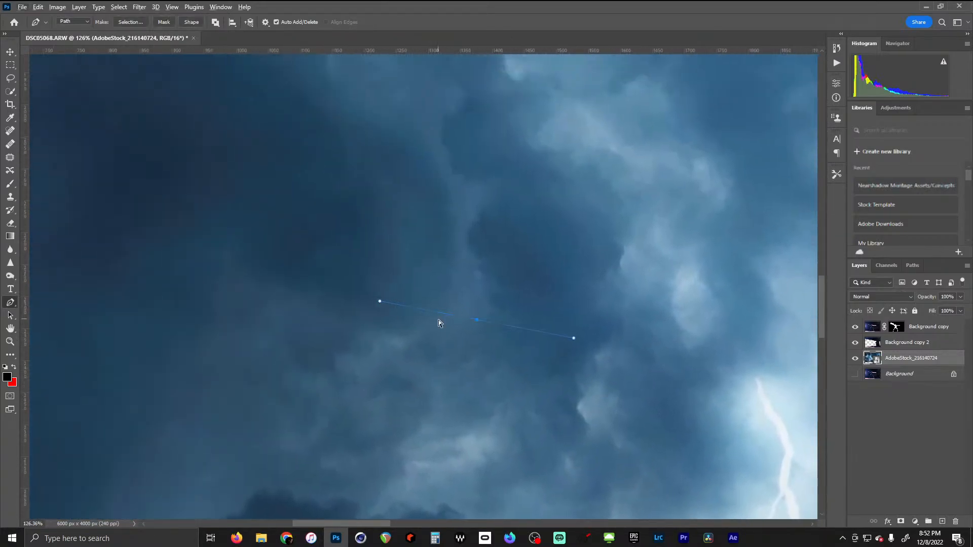
pyautogui.press('Escape')
pyautogui.scroll(-5, 473, 332)
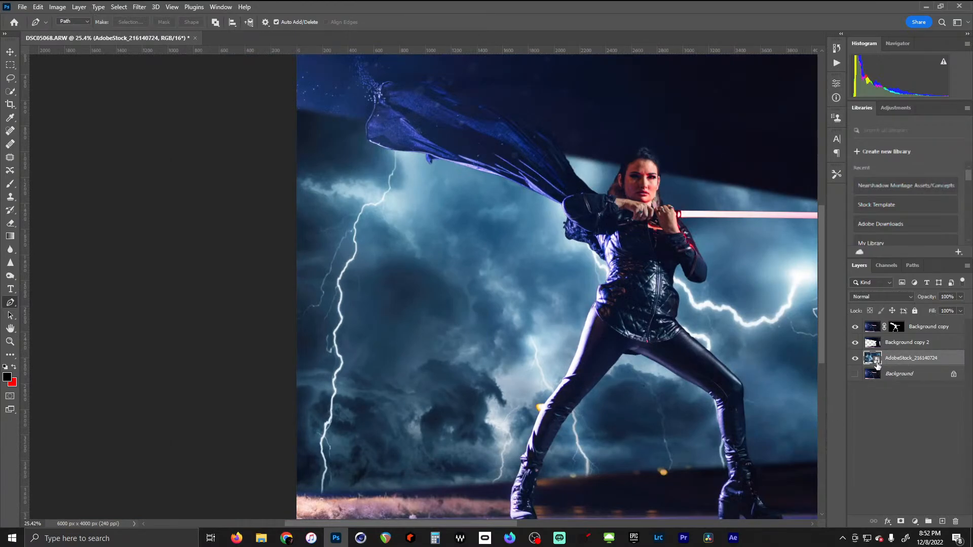
pyautogui.scroll(-3, 528, 310)
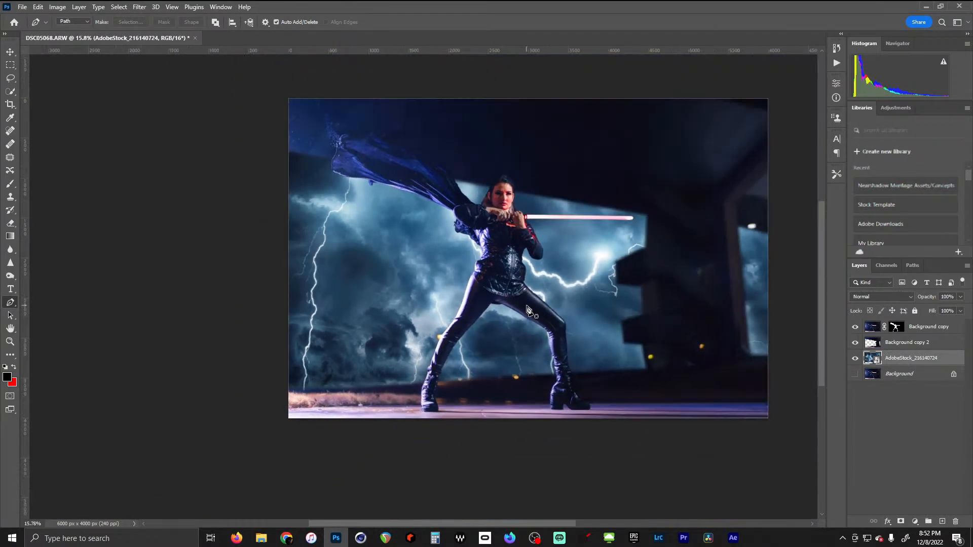
# Apply a Field Blur of 35 px to the AdobeStock_216140724 lightning layer
pyautogui.click(138, 8)
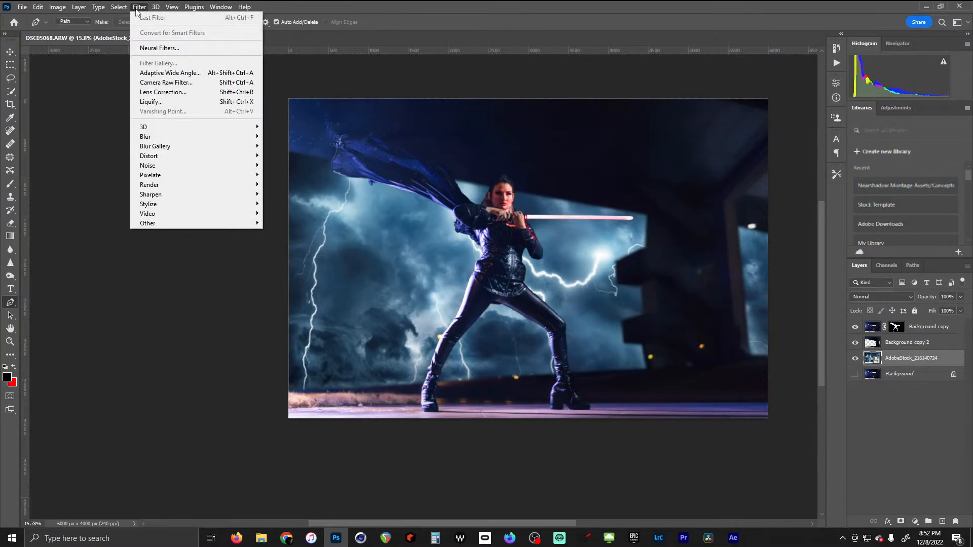
pyautogui.moveTo(172, 140)
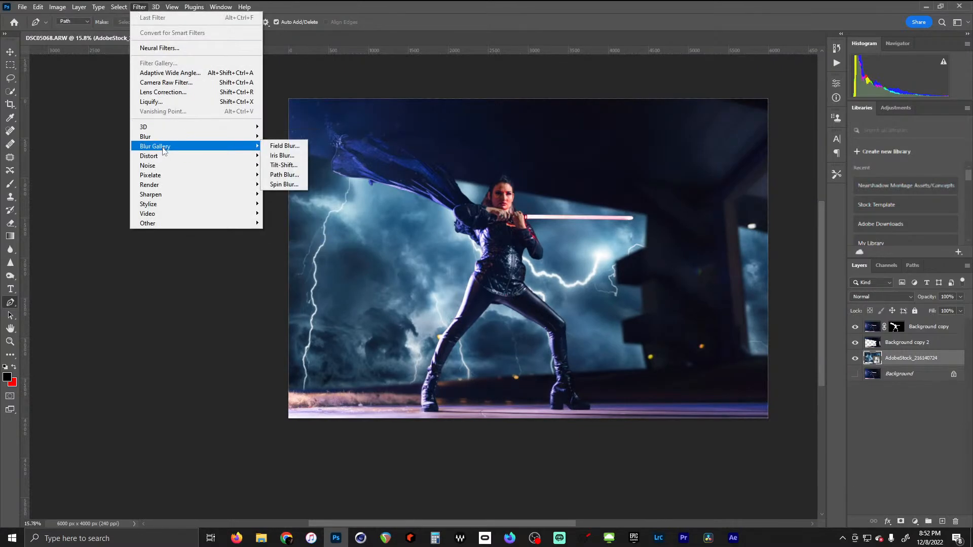
pyautogui.click(286, 146)
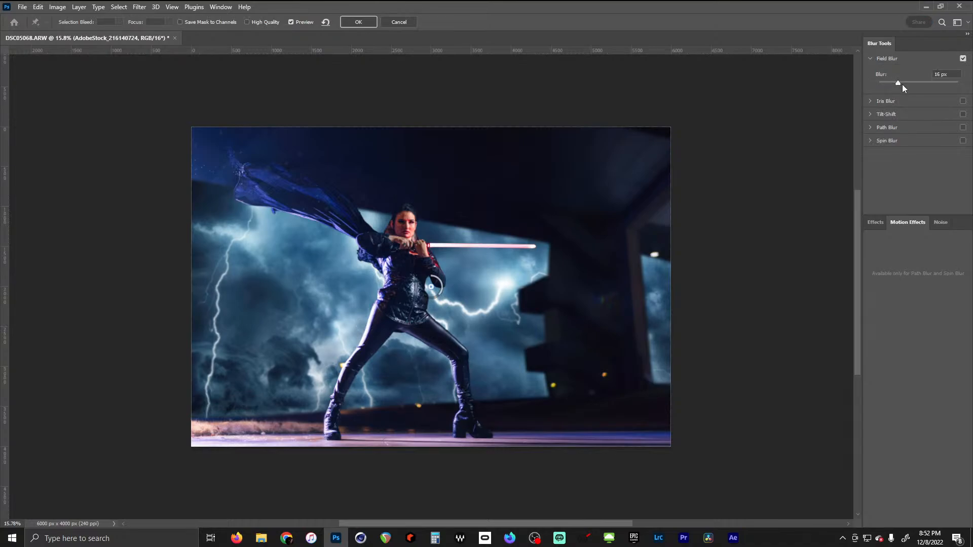
pyautogui.click(907, 83)
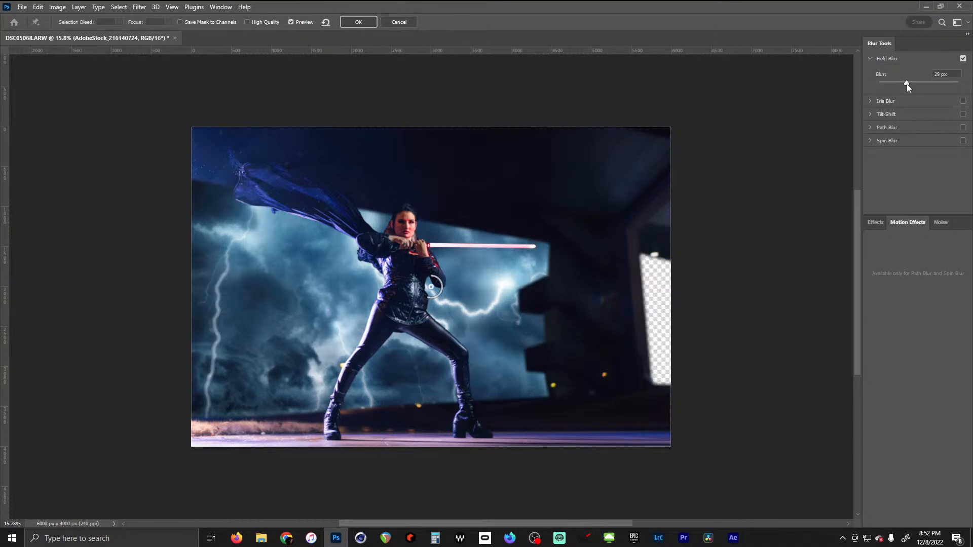
pyautogui.moveTo(908, 84); pyautogui.dragTo(911, 84)
pyautogui.click(910, 84)
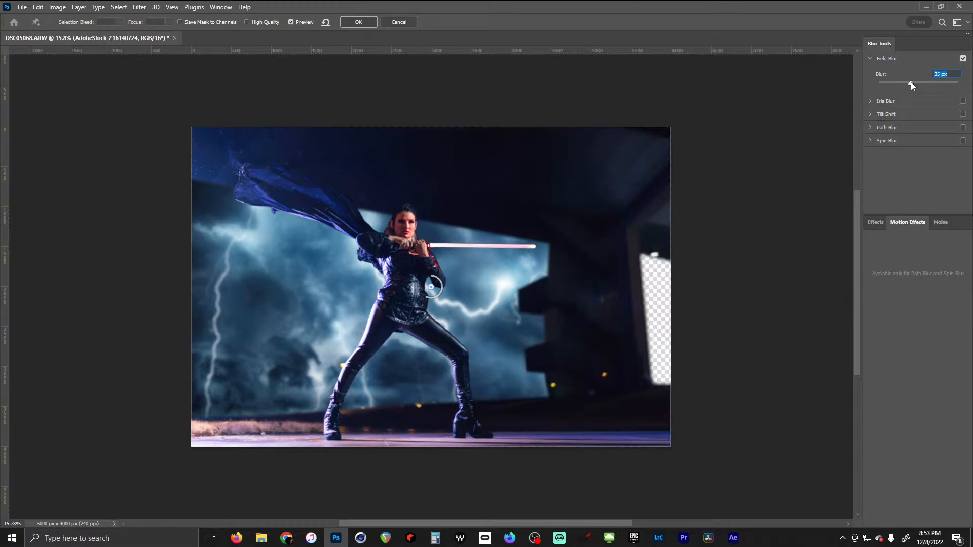
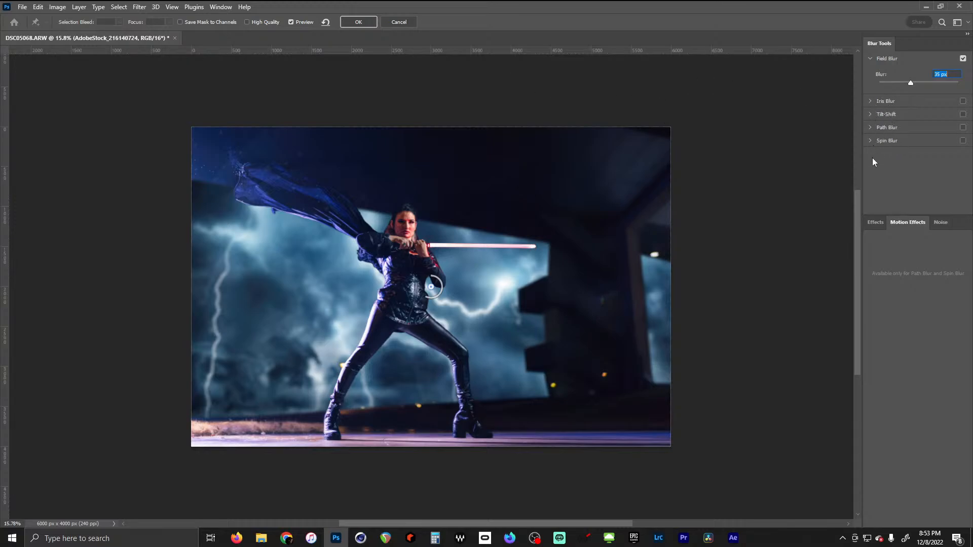
# Set the blur's Light Bokeh to 9% and its Light Range to 28–255, and commit the filter
pyautogui.click(877, 223)
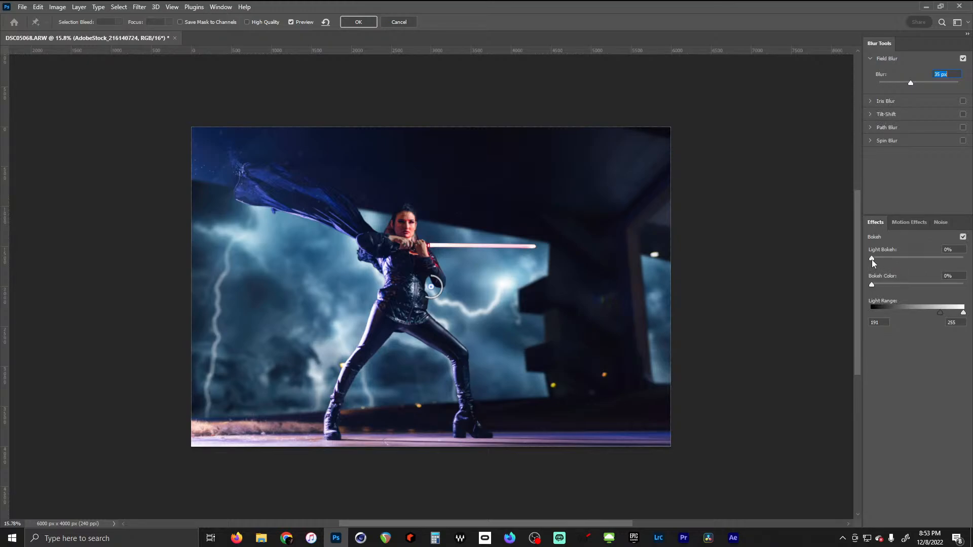
pyautogui.moveTo(872, 259)
pyautogui.mouseDown()
pyautogui.moveTo(911, 256)
pyautogui.moveTo(878, 263)
pyautogui.mouseUp()
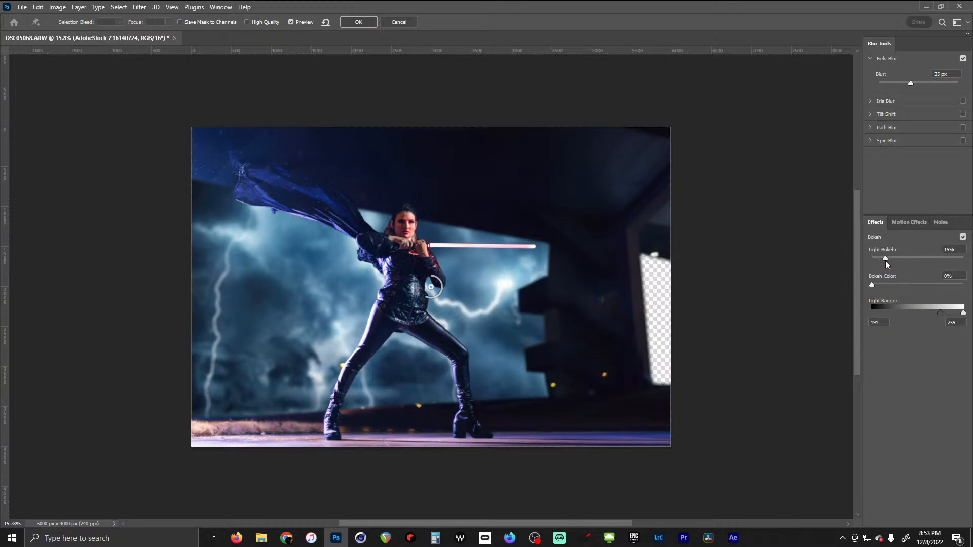
pyautogui.moveTo(887, 260); pyautogui.dragTo(880, 261)
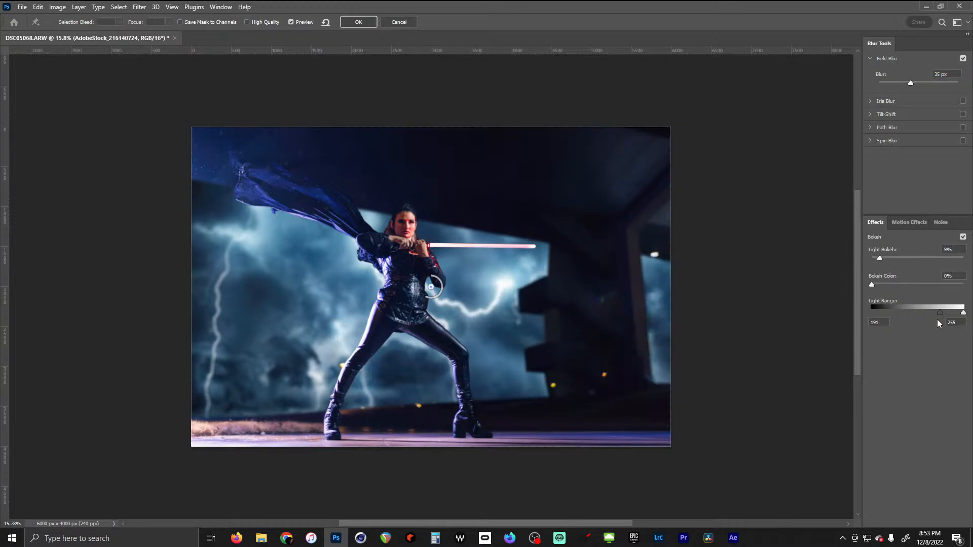
pyautogui.moveTo(939, 313); pyautogui.dragTo(887, 319)
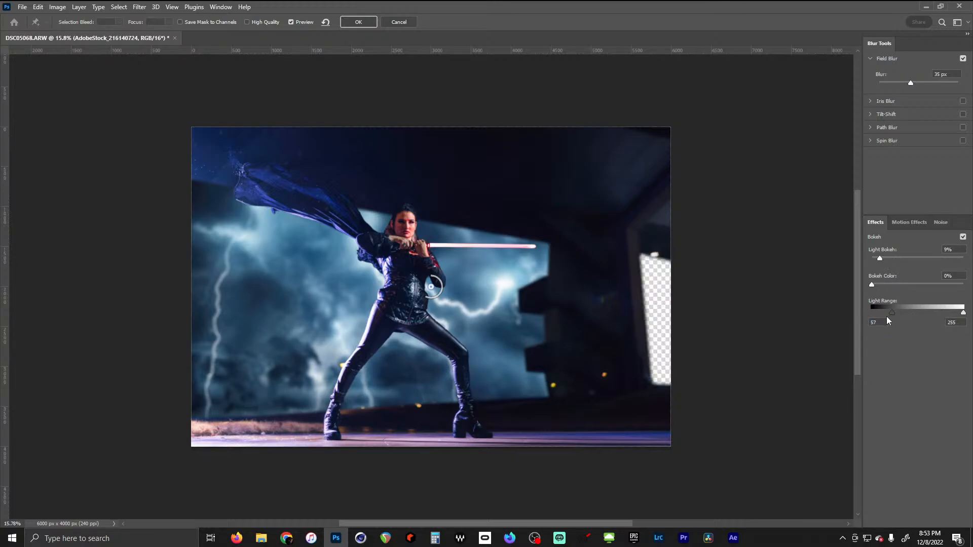
pyautogui.moveTo(872, 285)
pyautogui.mouseDown()
pyautogui.moveTo(912, 285)
pyautogui.moveTo(856, 289)
pyautogui.mouseUp()
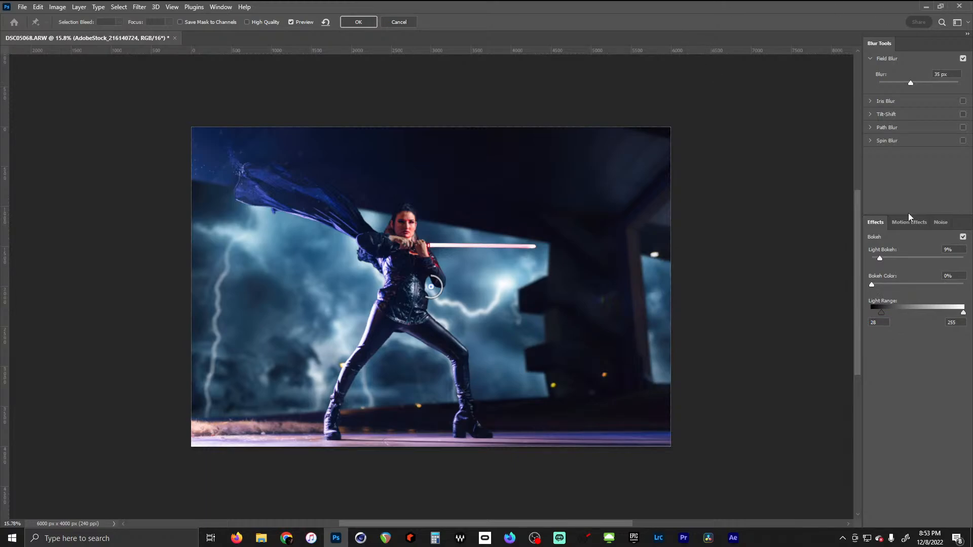
pyautogui.click(358, 22)
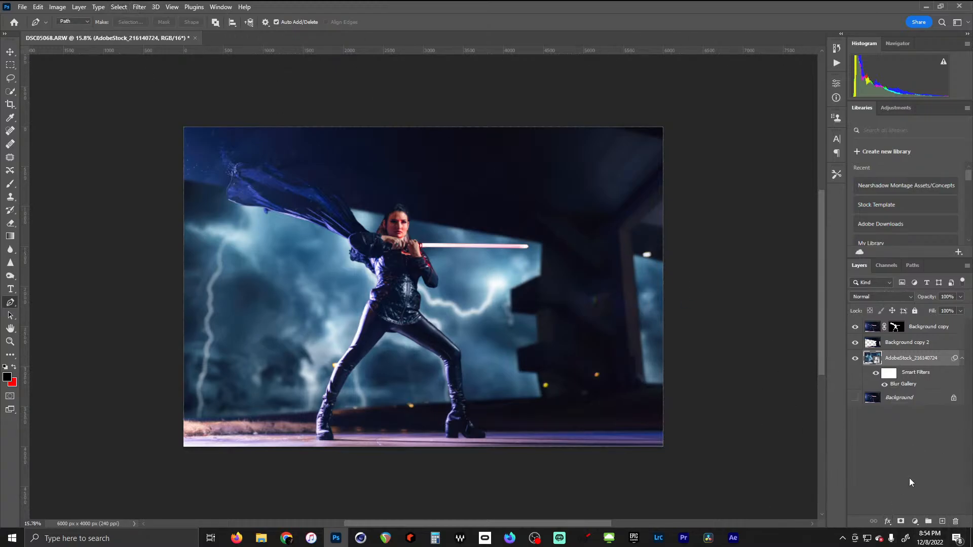
# Add a Hue/Saturation adjustment above the lightning layer with hue +13 and saturation +17, and deselect all layers
pyautogui.click(887, 522)
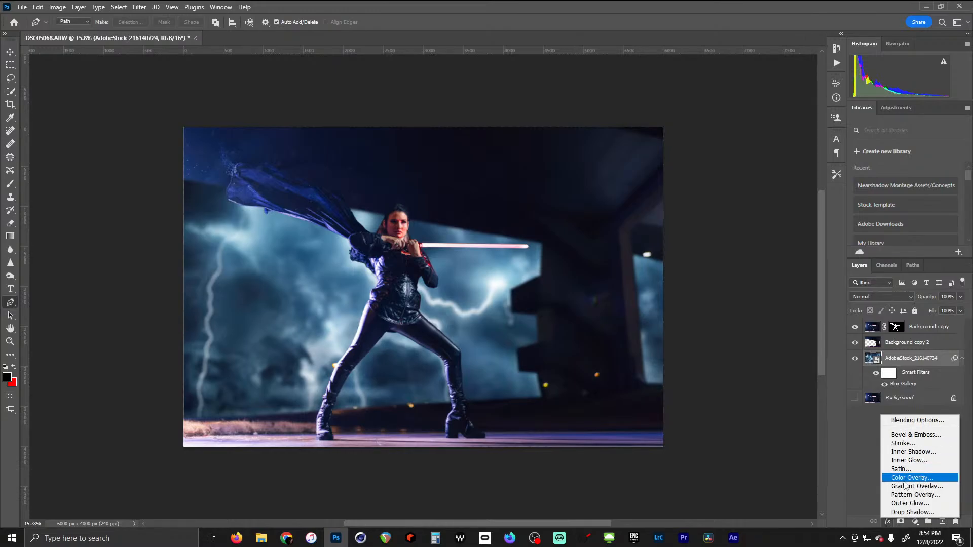
pyautogui.click(915, 521)
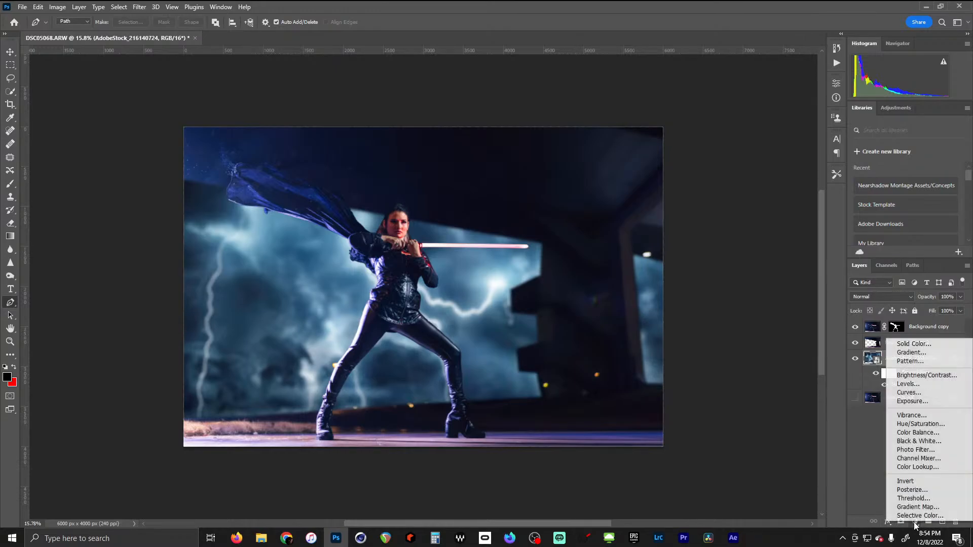
pyautogui.click(920, 423)
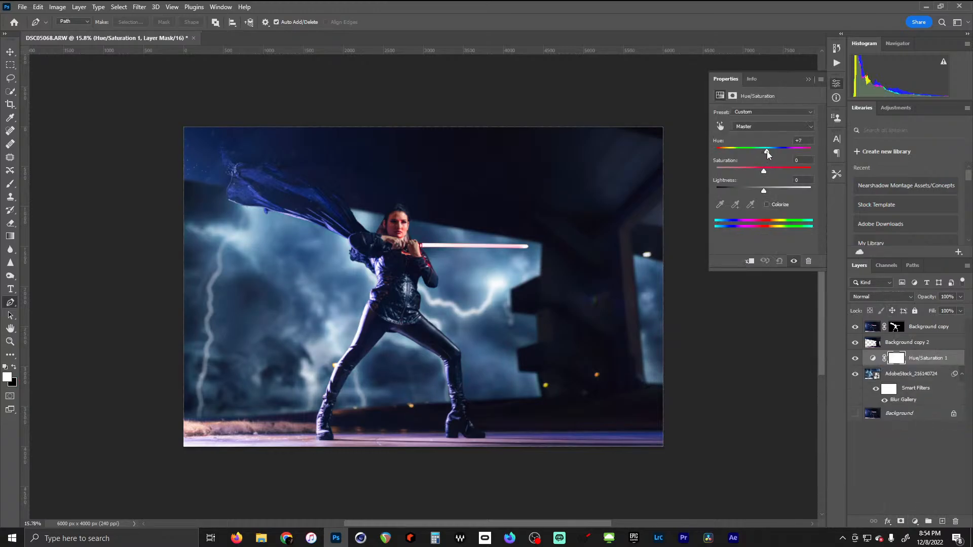
pyautogui.moveTo(765, 151)
pyautogui.mouseDown()
pyautogui.moveTo(792, 156)
pyautogui.moveTo(686, 154)
pyautogui.moveTo(766, 157)
pyautogui.mouseUp()
pyautogui.moveTo(771, 171)
pyautogui.mouseDown()
pyautogui.moveTo(780, 170)
pyautogui.moveTo(768, 151)
pyautogui.moveTo(774, 174)
pyautogui.mouseUp()
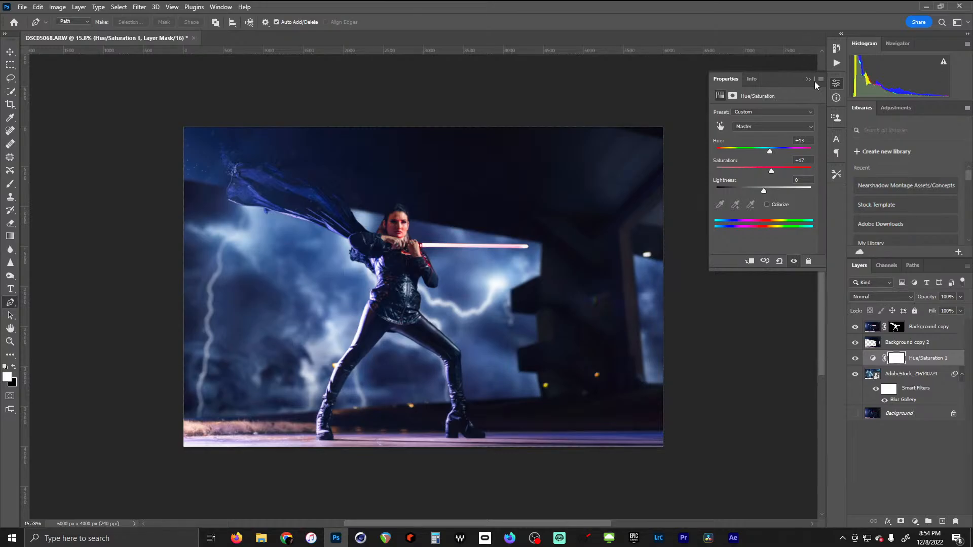
pyautogui.click(896, 459)
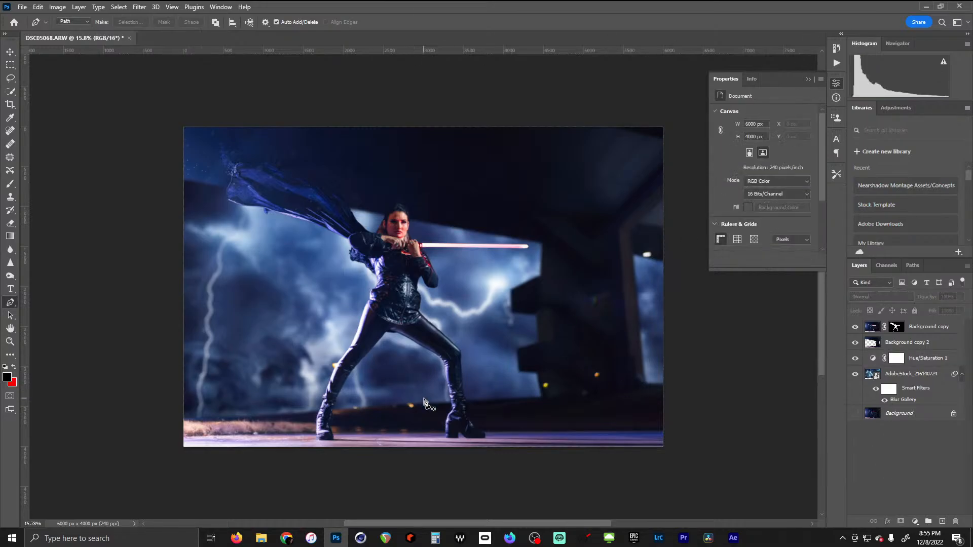
# Place the concrete wall image AdobeStock_361970010 from the Downloads folder in File Explorer into the Photoshop document, over the photo's lower-left area
pyautogui.click(261, 538)
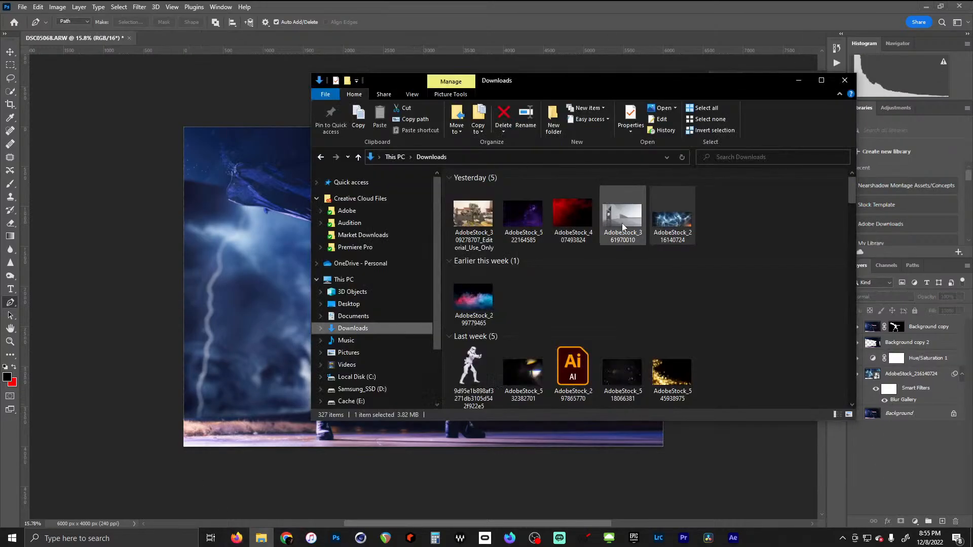
pyautogui.moveTo(621, 223); pyautogui.dragTo(238, 385)
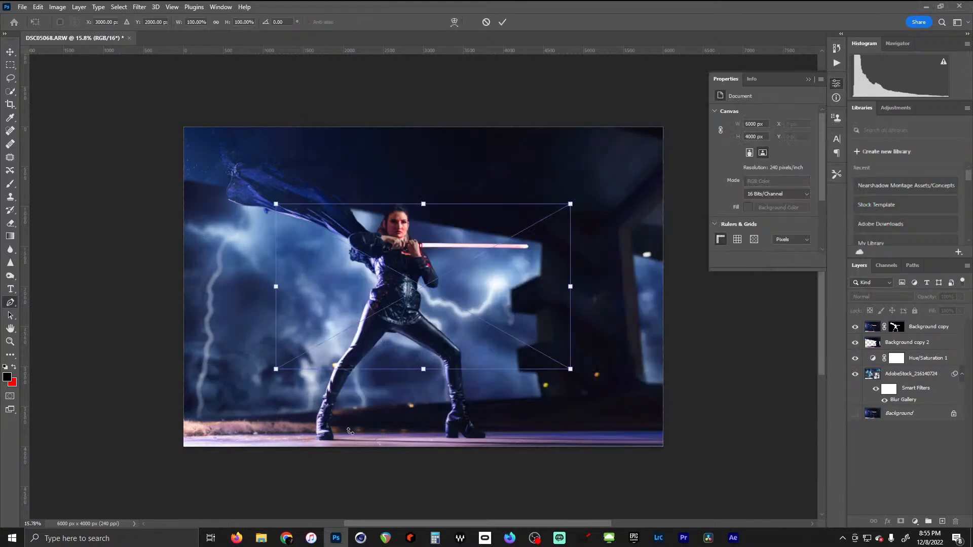
pyautogui.moveTo(509, 308); pyautogui.dragTo(399, 429)
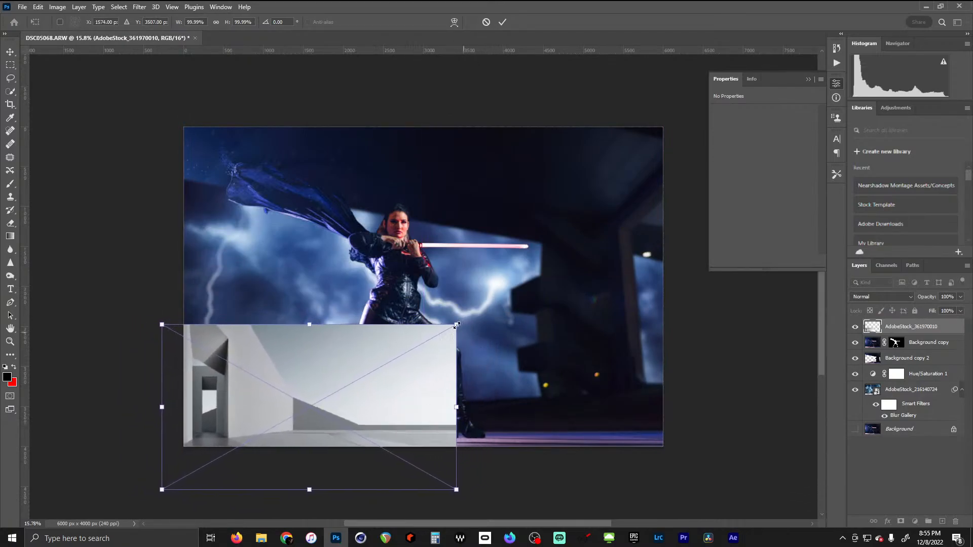
# Enlarge the placed wall image to about 194%, shift it toward the photo's lower left, and commit the transform
pyautogui.moveTo(457, 323); pyautogui.dragTo(645, 213)
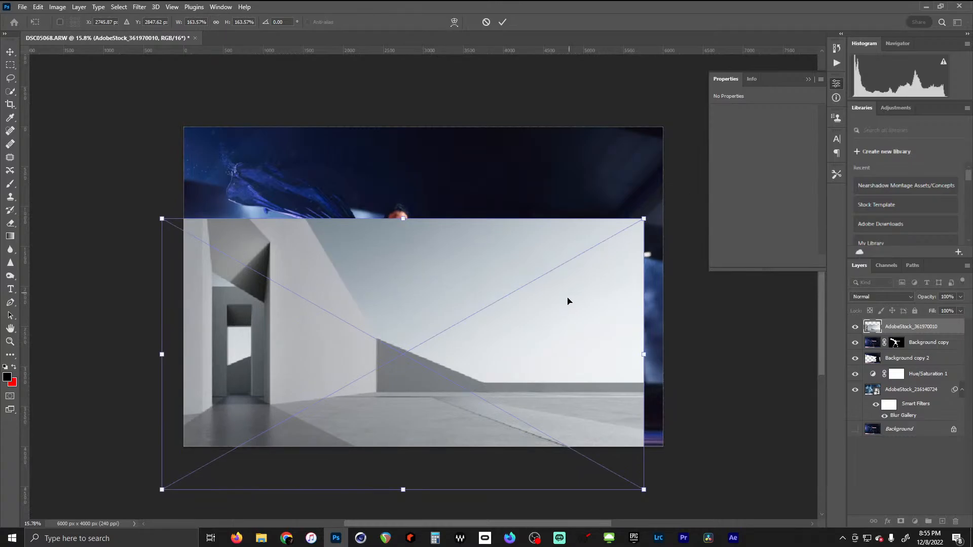
pyautogui.moveTo(567, 299); pyautogui.dragTo(470, 311)
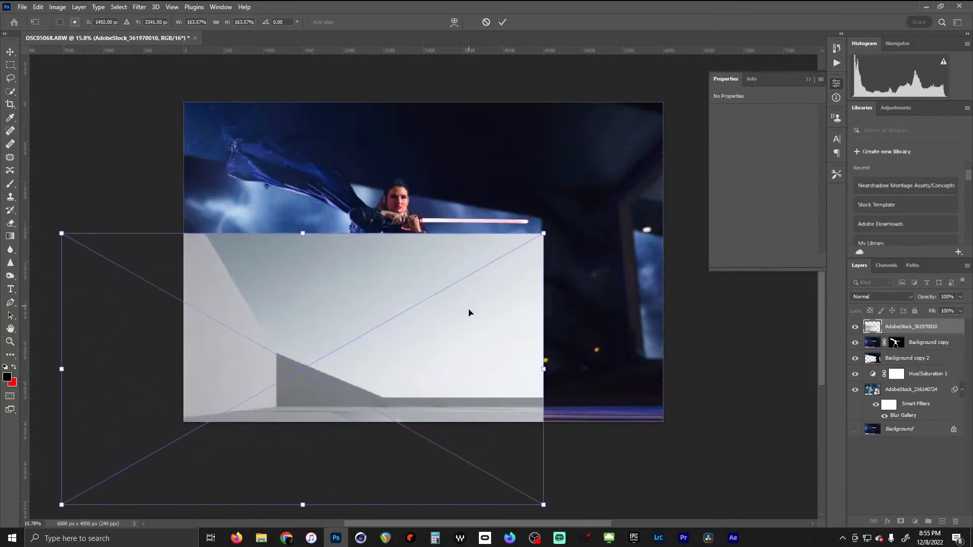
pyautogui.moveTo(543, 233); pyautogui.dragTo(632, 180)
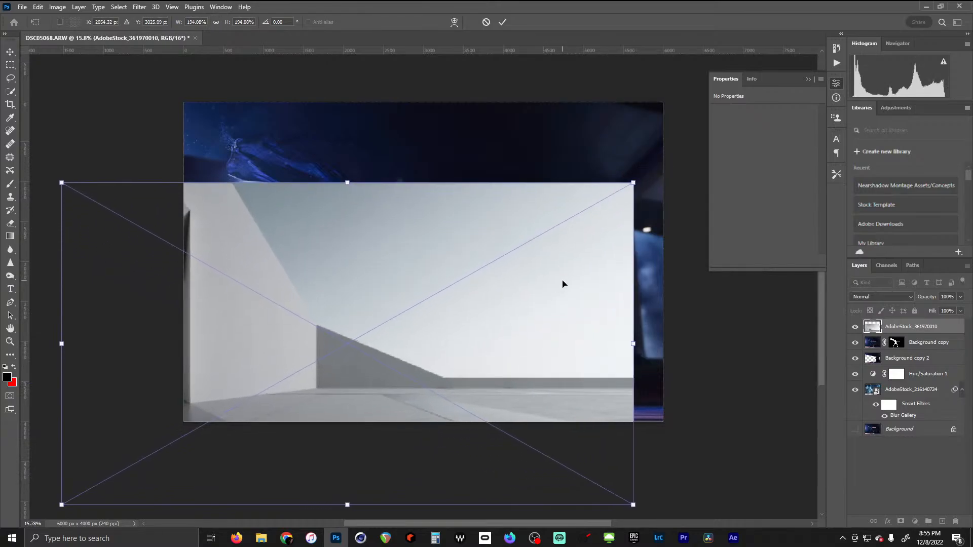
pyautogui.moveTo(560, 282); pyautogui.dragTo(503, 297)
pyautogui.click(503, 22)
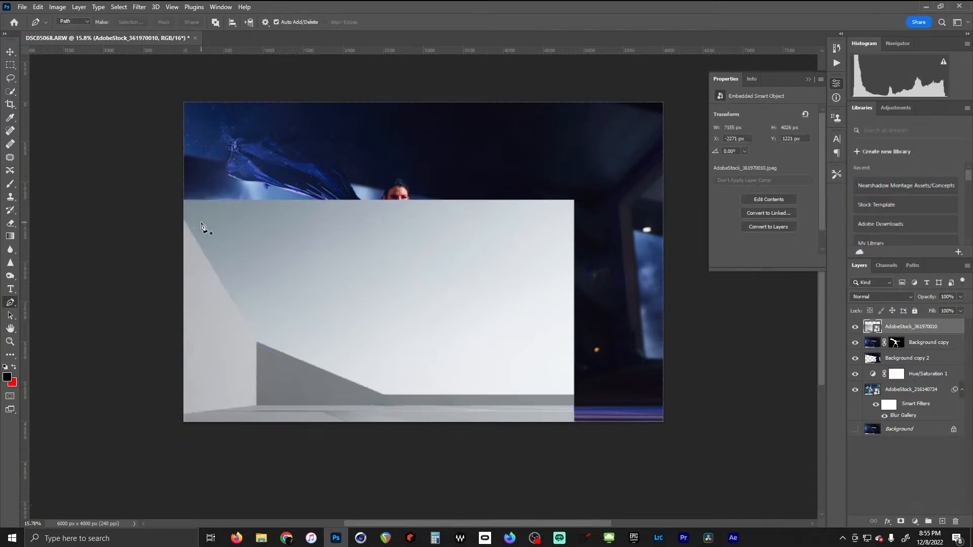
# Rasterize the AdobeStock_361970010 layer into a pixel layer
pyautogui.rightClick(902, 333)
pyautogui.click(804, 276)
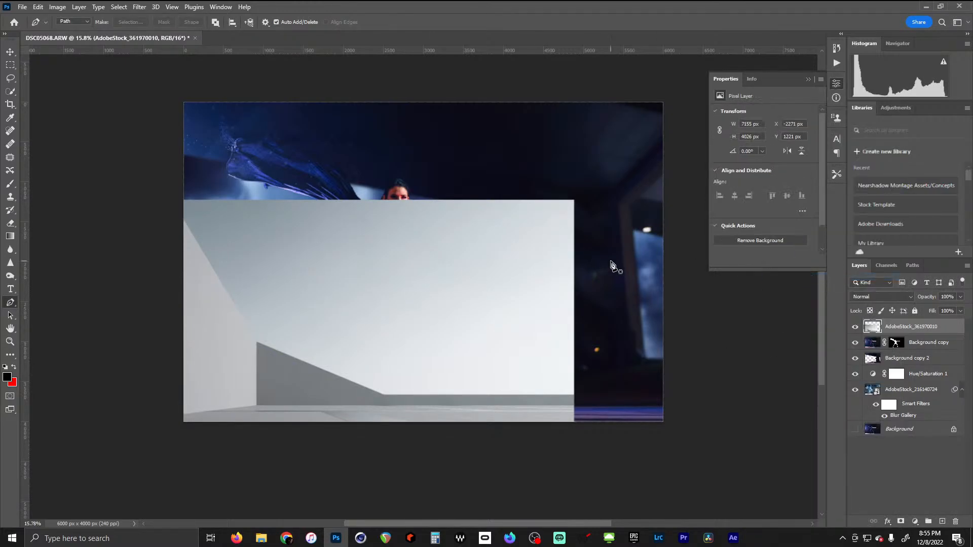
pyautogui.moveTo(230, 276); pyautogui.dragTo(298, 278)
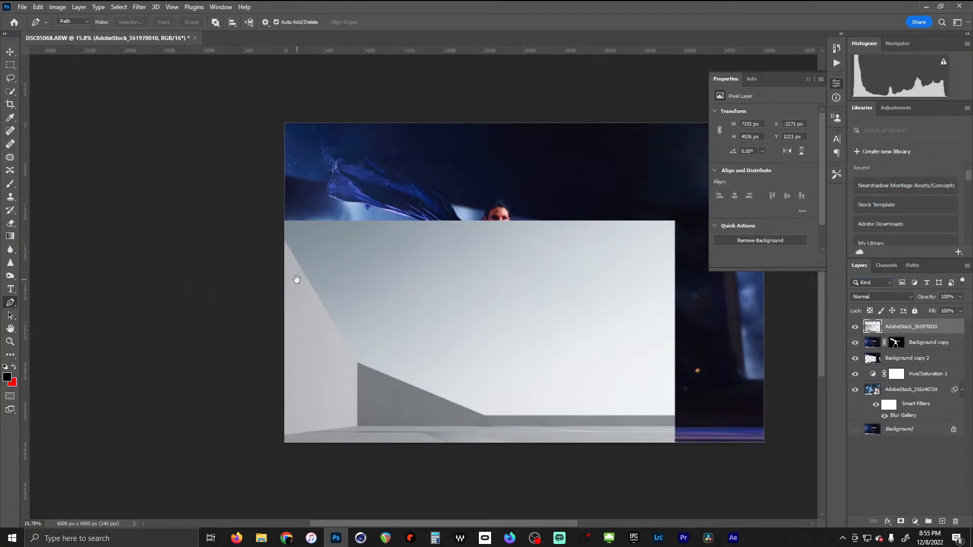
pyautogui.scroll(3, 297, 278)
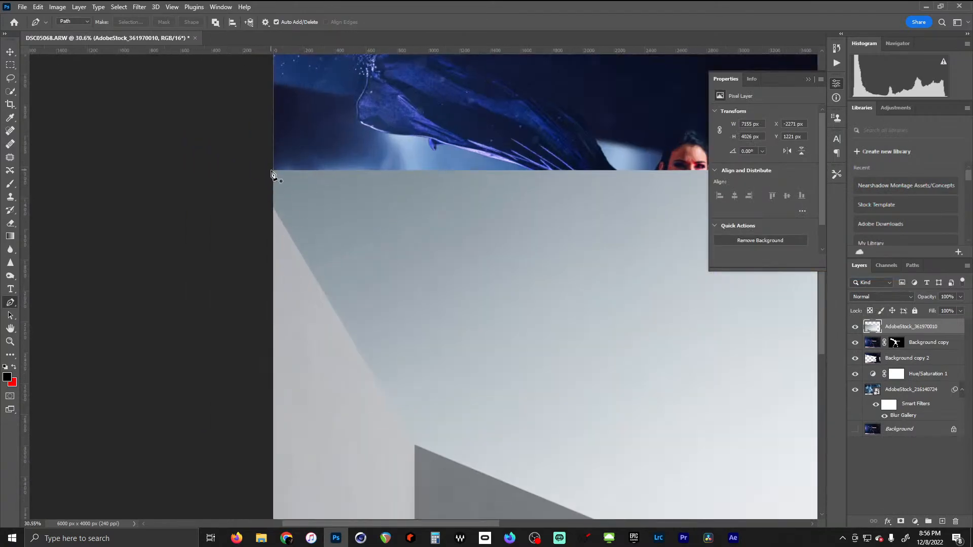
# Reposition the concrete wall layer to about X -1505 px, Y 811 px so more of its slanted wall and floor shows
pyautogui.press('v')
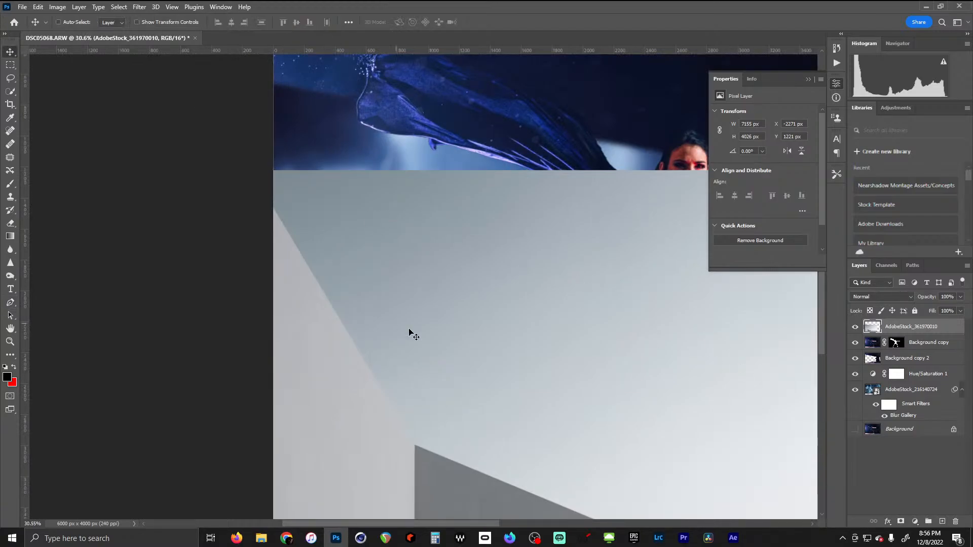
pyautogui.moveTo(417, 325); pyautogui.dragTo(534, 315)
pyautogui.moveTo(414, 272); pyautogui.dragTo(501, 268)
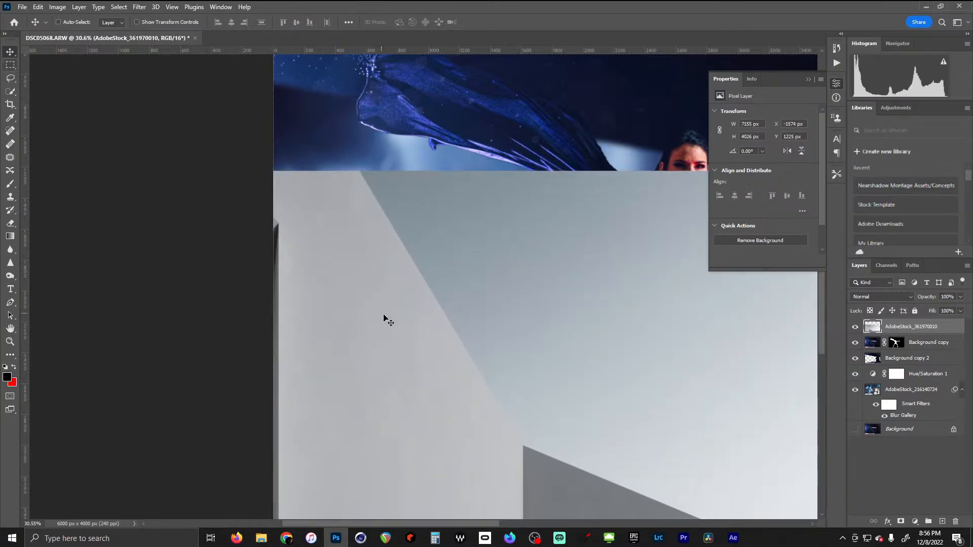
pyautogui.scroll(-5, 388, 325)
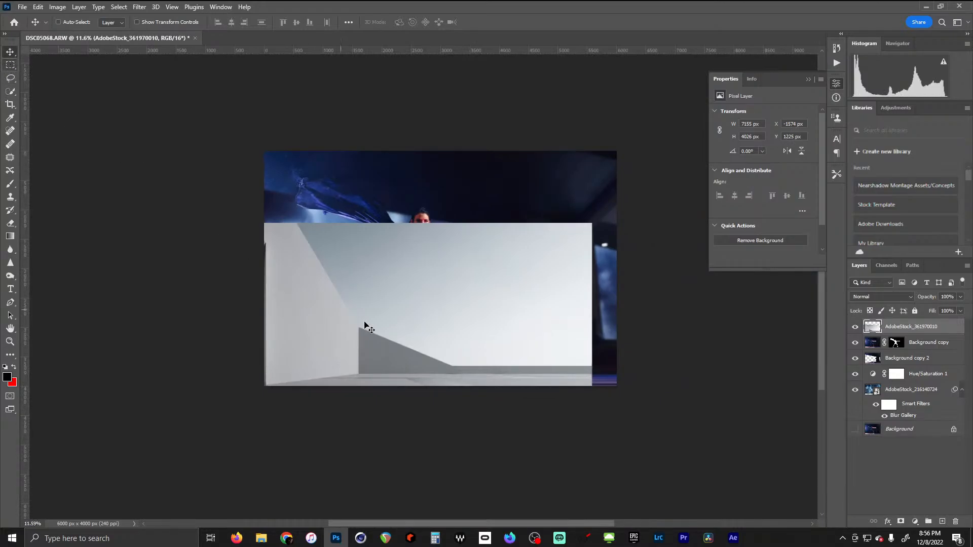
pyautogui.moveTo(413, 319); pyautogui.dragTo(418, 289)
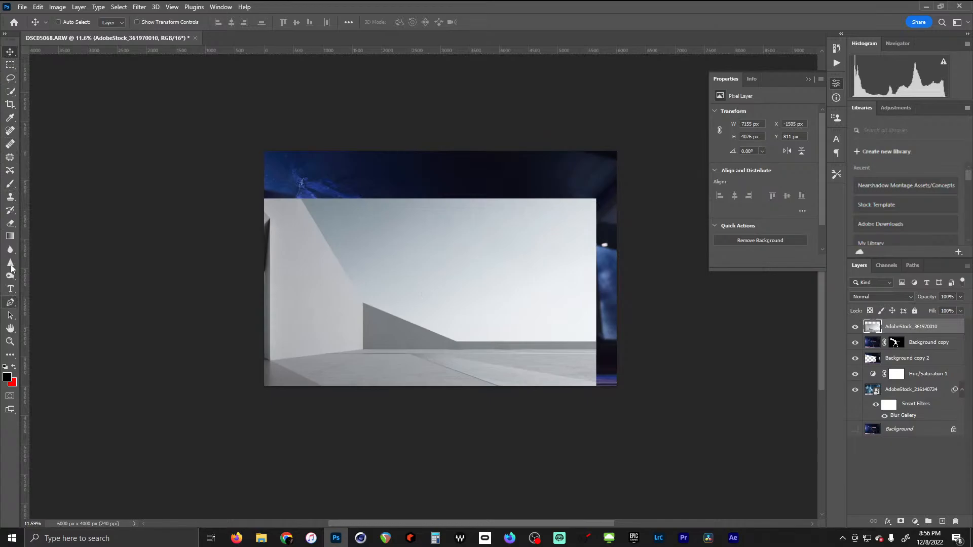
# Trace a Pen path along the concrete walls' upper edge, down the slanted wall, the shaded wall and across the low back wall
pyautogui.click(10, 303)
pyautogui.scroll(3, 286, 238)
pyautogui.scroll(2, 294, 212)
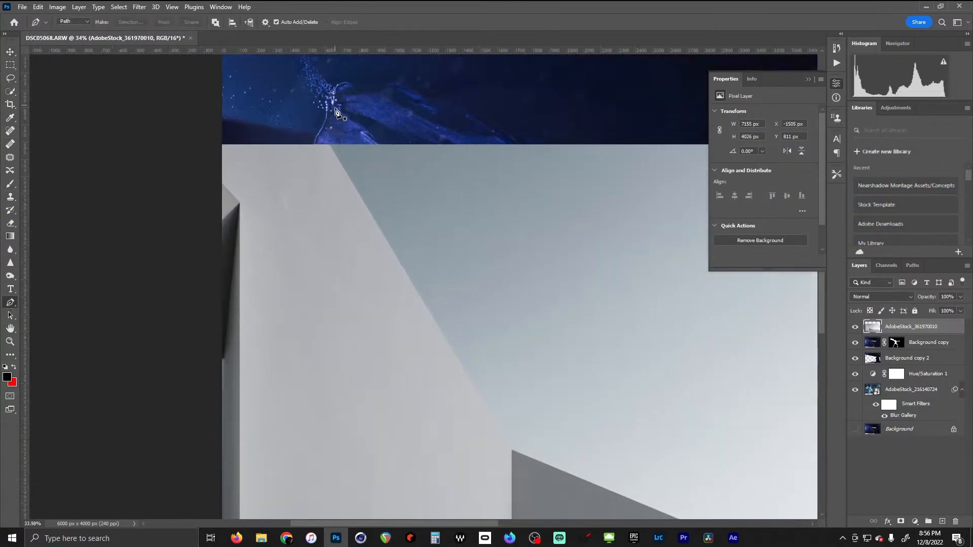
pyautogui.click(330, 146)
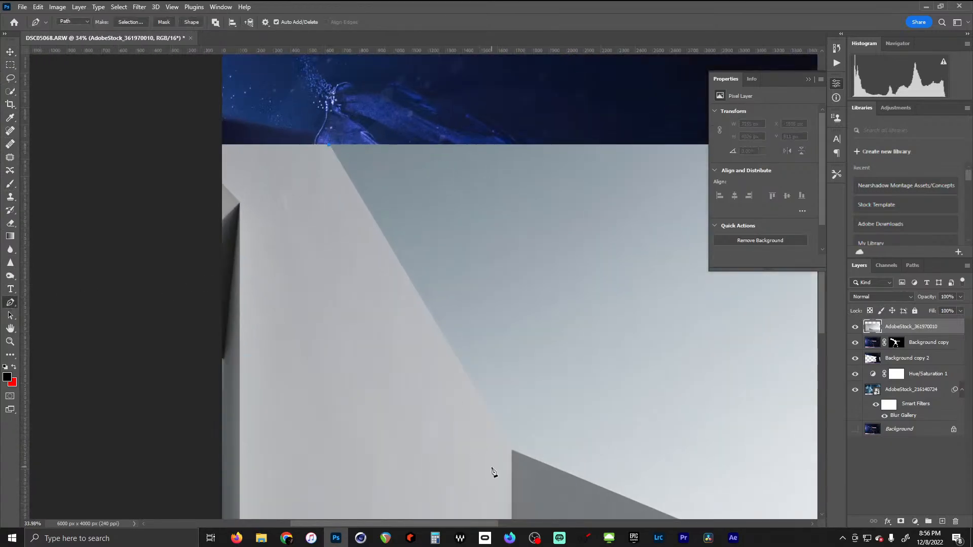
pyautogui.click(512, 453)
pyautogui.scroll(-5, 428, 319)
pyautogui.hscroll(8, 428, 319)
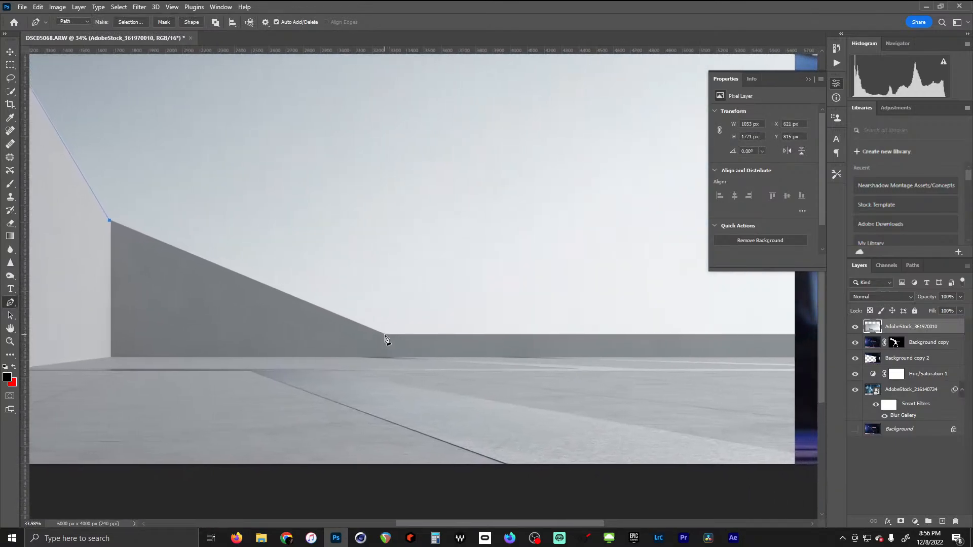
pyautogui.click(385, 335)
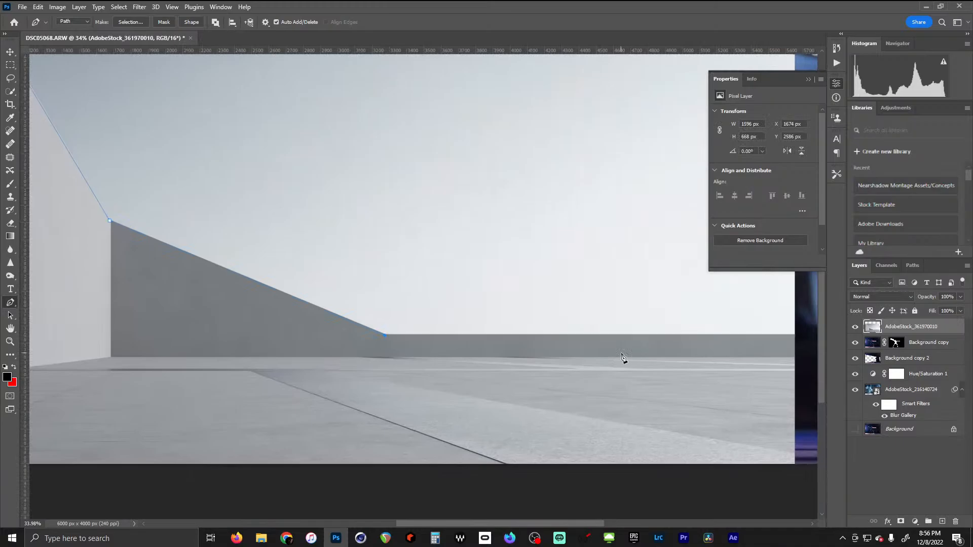
pyautogui.click(730, 336)
# Extend the path beyond the wall image's far side and above its top, closing it around the pale sky area
pyautogui.moveTo(793, 358); pyautogui.dragTo(808, 359)
pyautogui.scroll(-3, 770, 448)
pyautogui.moveTo(770, 434); pyautogui.dragTo(597, 311)
pyautogui.moveTo(228, 150); pyautogui.dragTo(499, 189)
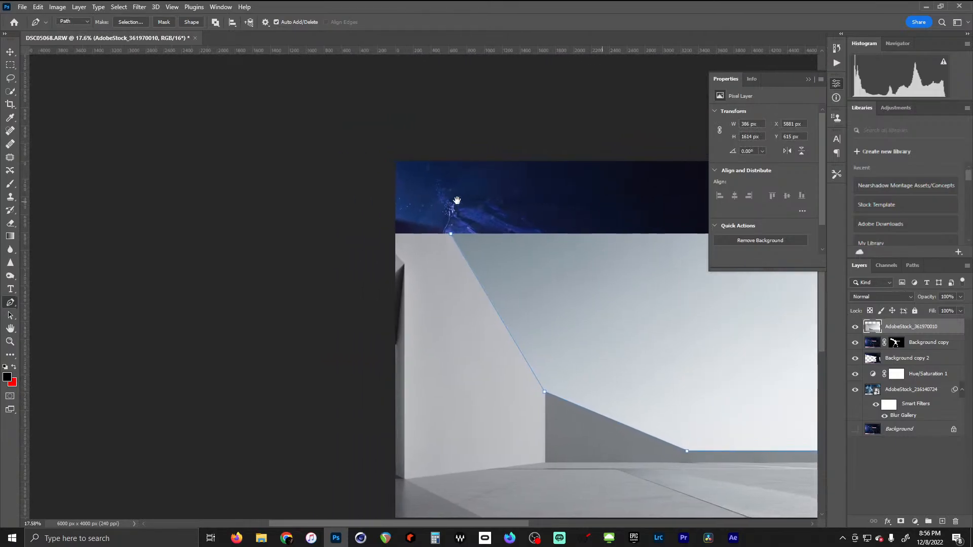
pyautogui.click(457, 201)
pyautogui.click(452, 236)
# Convert the path to a selection, delete the wall image's sky within it, and deselect
pyautogui.rightClick(480, 219)
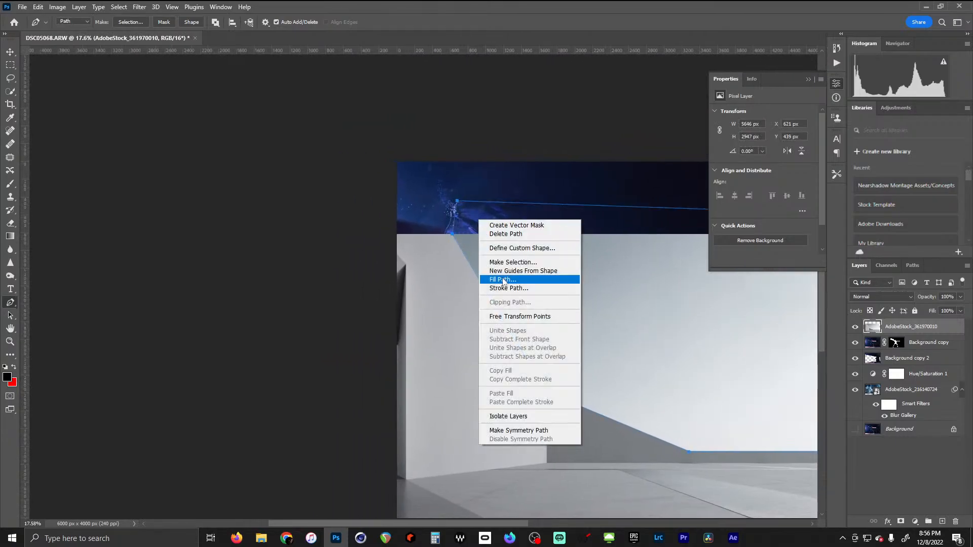
pyautogui.click(535, 262)
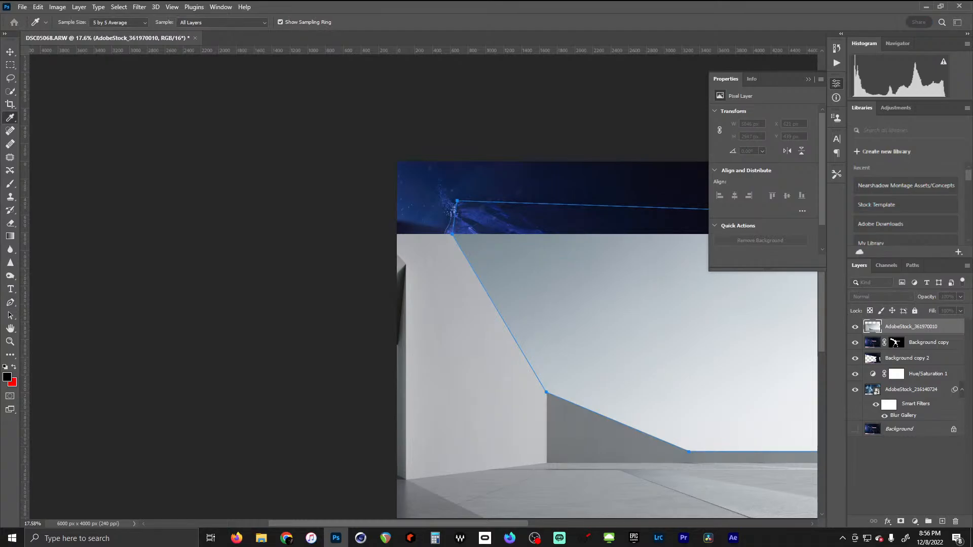
pyautogui.press('Return')
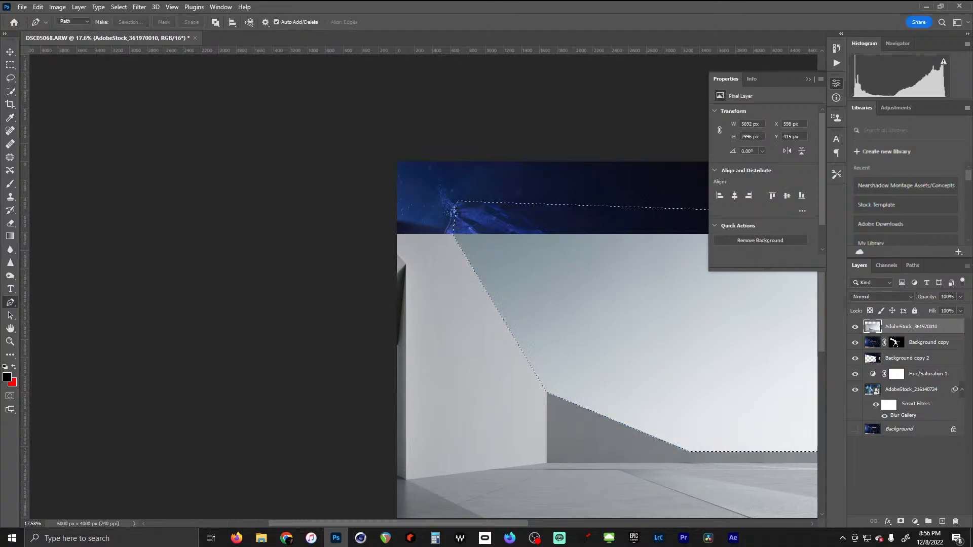
pyautogui.press('Delete')
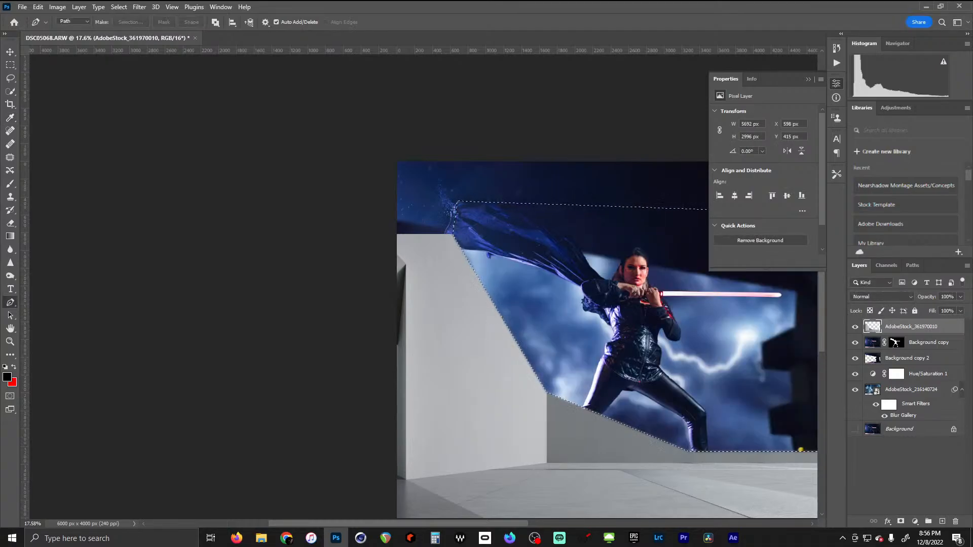
pyautogui.hotkey('ctrl', 'd')
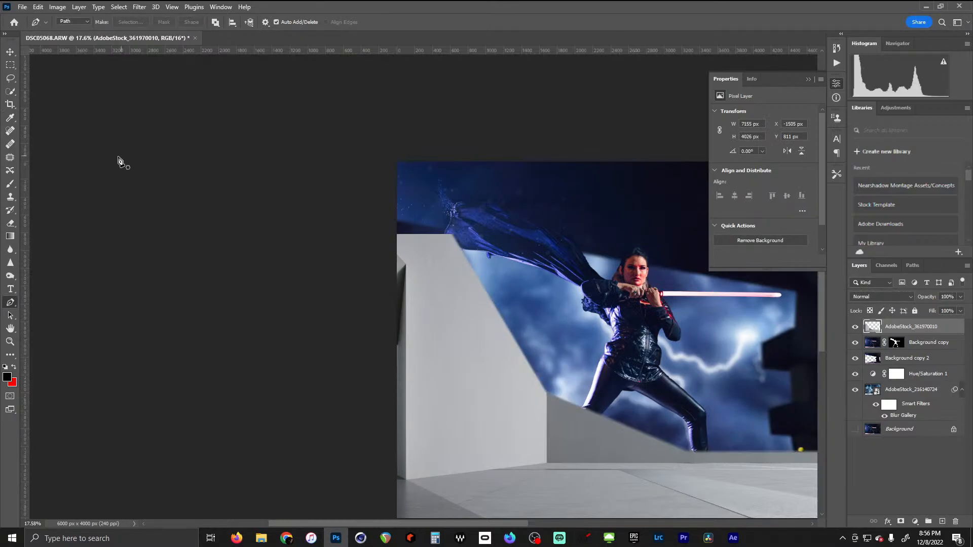
# Shift the wall layer to about X -2744 px, Y 560 px and restack it directly beneath Background copy 2
pyautogui.click(11, 53)
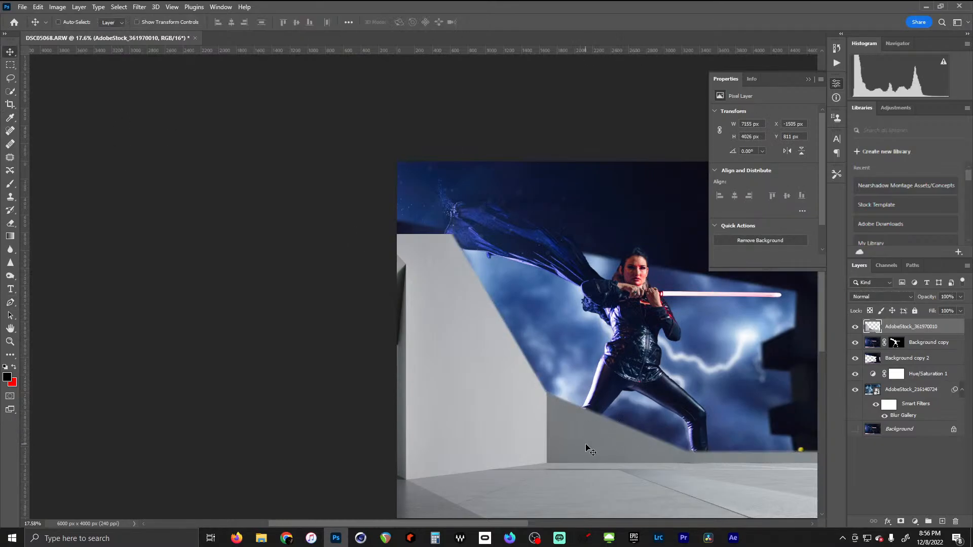
pyautogui.moveTo(586, 443); pyautogui.dragTo(507, 433)
pyautogui.moveTo(911, 330); pyautogui.dragTo(910, 381)
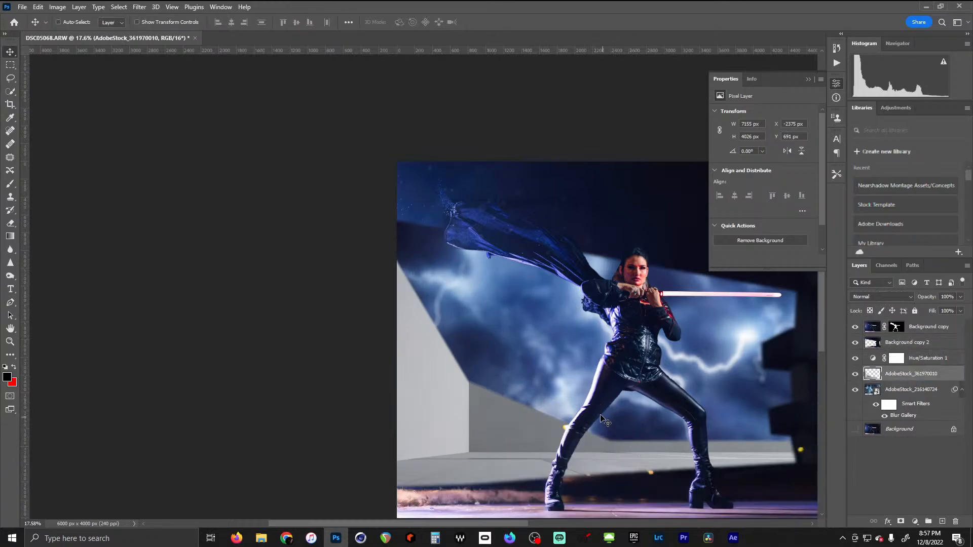
pyautogui.moveTo(602, 419); pyautogui.dragTo(391, 312)
pyautogui.moveTo(238, 373); pyautogui.dragTo(254, 327)
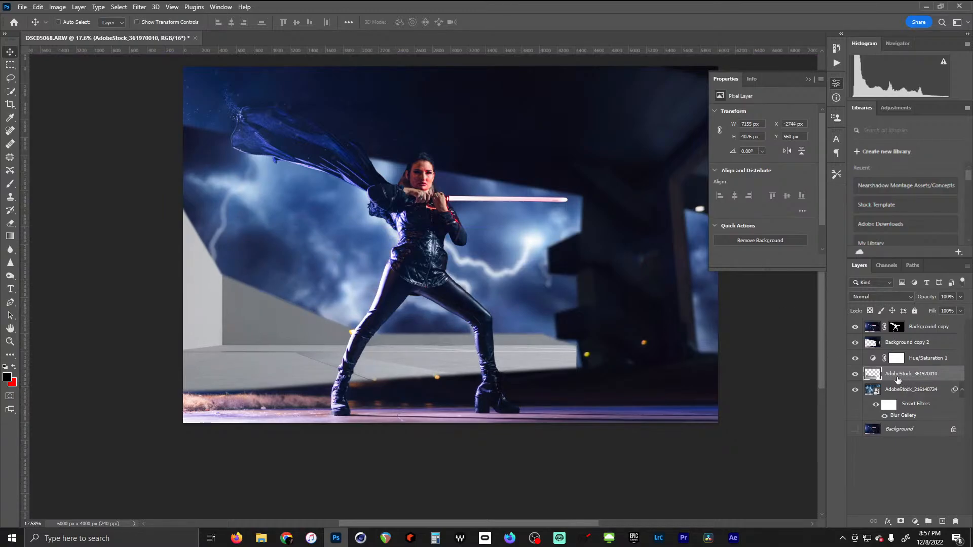
pyautogui.moveTo(898, 380); pyautogui.dragTo(895, 345)
pyautogui.click(906, 344)
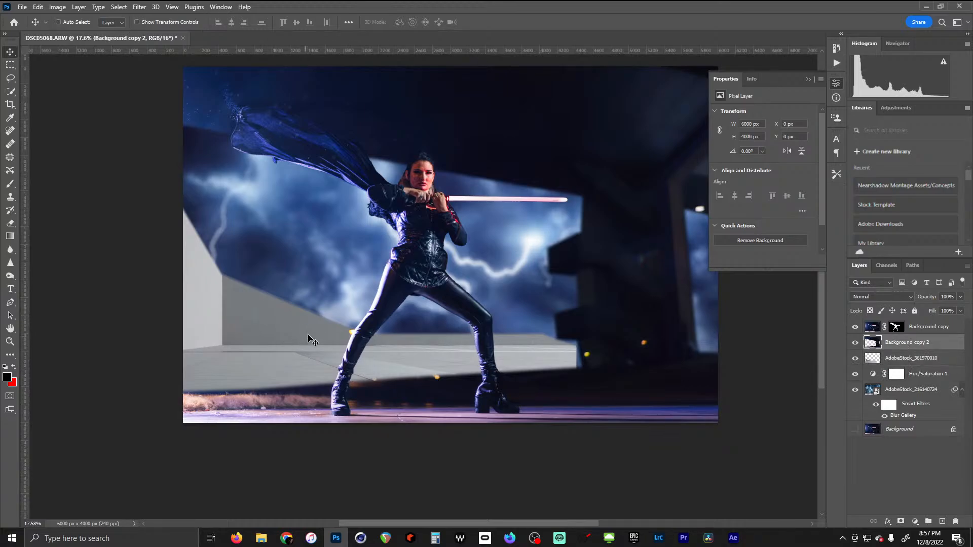
pyautogui.moveTo(314, 345); pyautogui.dragTo(317, 275)
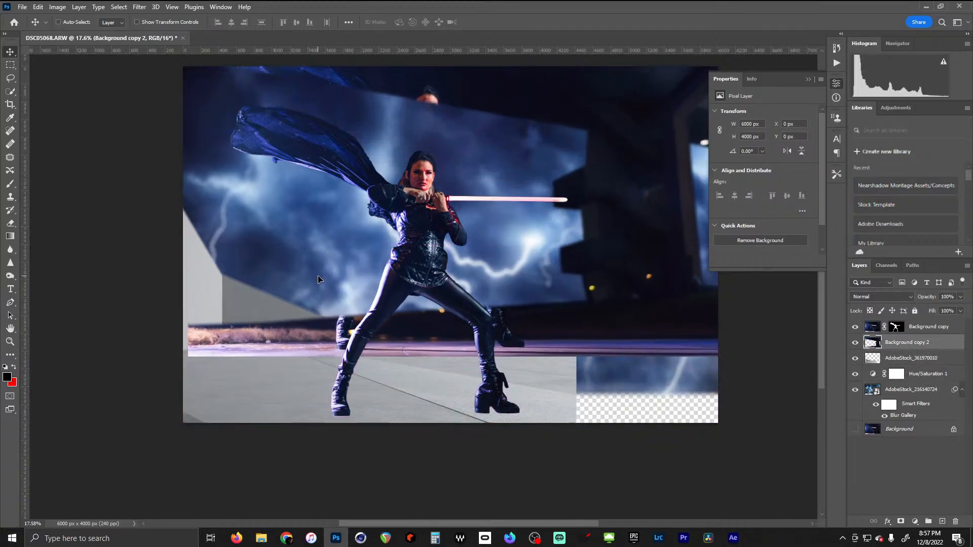
pyautogui.hotkey('ctrl', 'z')
# Lower the AdobeStock_361970010 wall layer by about 130 px
pyautogui.click(874, 363)
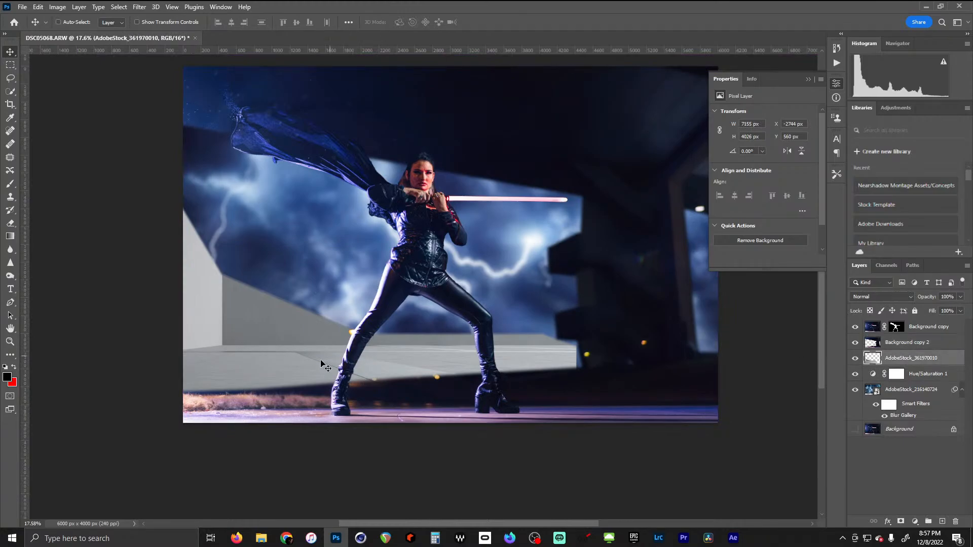
pyautogui.moveTo(282, 342); pyautogui.dragTo(279, 364)
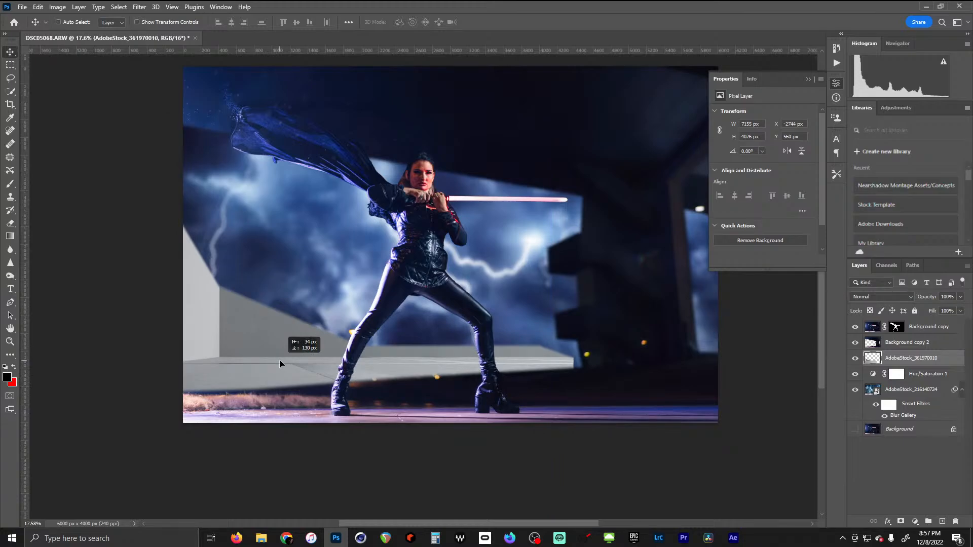
# Add a layer mask to Background copy 2 and paint out its lower-left ground with a soft 1200 px black brush
pyautogui.click(875, 343)
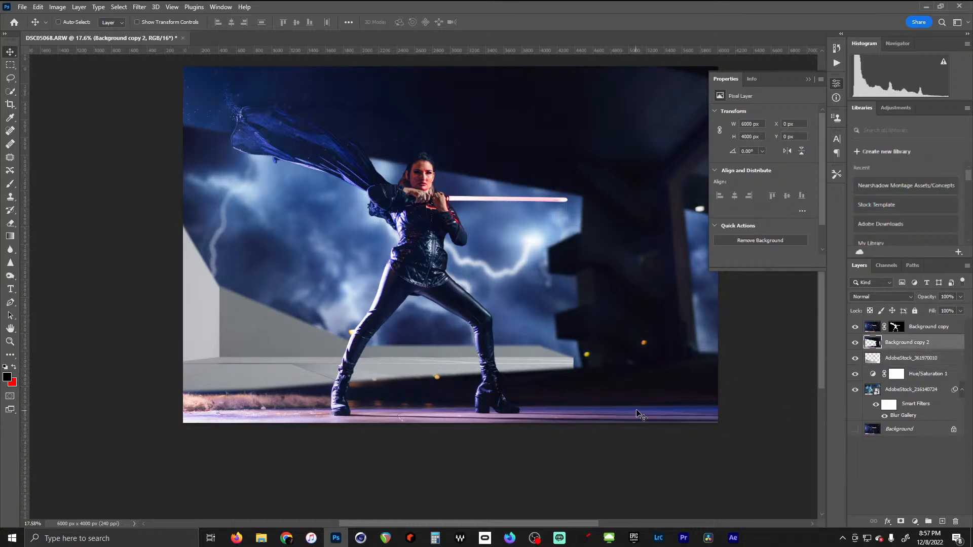
pyautogui.click(901, 521)
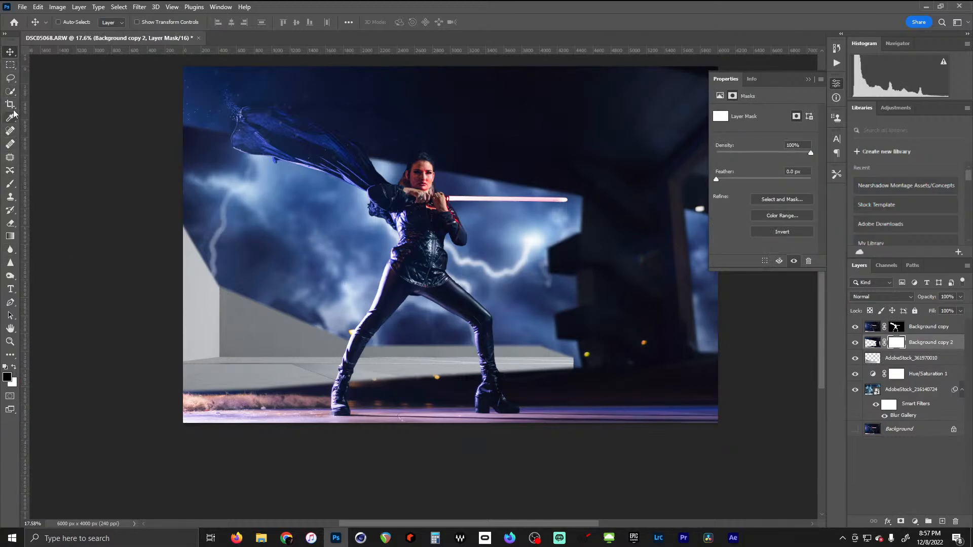
pyautogui.click(10, 183)
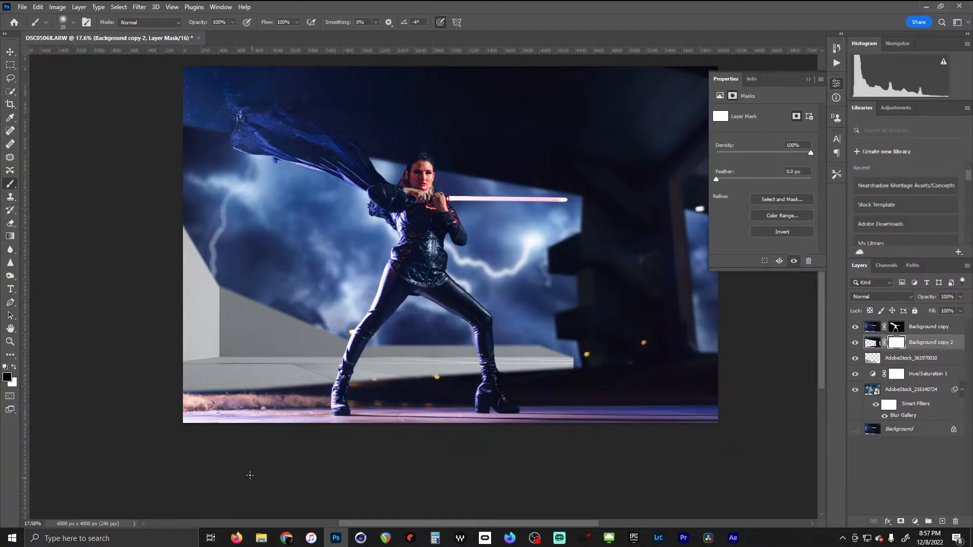
pyautogui.press(']')
pyautogui.press(']')
pyautogui.press(']')
pyautogui.press(']')
pyautogui.press(']')
pyautogui.press(']')
pyautogui.press(']')
pyautogui.press(']')
pyautogui.press(']')
pyautogui.press(']')
pyautogui.press(']')
pyautogui.press(']')
pyautogui.press(']')
pyautogui.press(']')
pyautogui.press(']')
pyautogui.press(']')
pyautogui.press(']')
pyautogui.press(']')
pyautogui.press(']')
pyautogui.press(']')
pyautogui.moveTo(183, 419)
pyautogui.mouseDown()
pyautogui.moveTo(229, 416)
pyautogui.moveTo(291, 374)
pyautogui.moveTo(286, 364)
pyautogui.moveTo(368, 374)
pyautogui.moveTo(383, 385)
pyautogui.moveTo(357, 408)
pyautogui.moveTo(395, 412)
pyautogui.moveTo(406, 397)
pyautogui.moveTo(453, 394)
pyautogui.moveTo(469, 394)
pyautogui.moveTo(462, 401)
pyautogui.moveTo(474, 407)
pyautogui.moveTo(516, 404)
pyautogui.moveTo(492, 407)
pyautogui.moveTo(470, 394)
pyautogui.moveTo(495, 390)
pyautogui.mouseUp()
pyautogui.moveTo(464, 394); pyautogui.dragTo(464, 398)
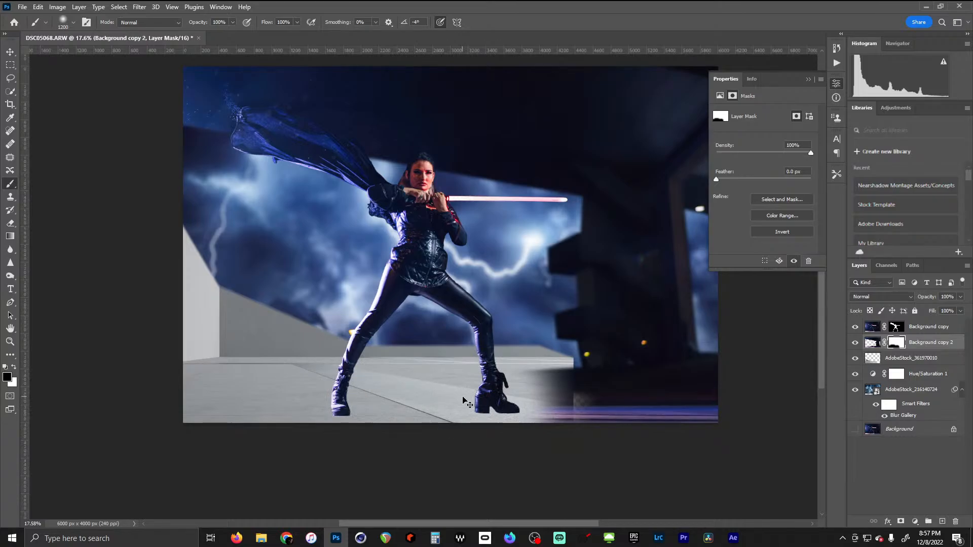
pyautogui.hotkey('ctrl', 'z')
pyautogui.moveTo(181, 424)
pyautogui.mouseDown()
pyautogui.moveTo(271, 411)
pyautogui.moveTo(251, 438)
pyautogui.moveTo(287, 457)
pyautogui.moveTo(289, 398)
pyautogui.mouseUp()
# Move the AdobeStock_361970010 wall layer down and to the right, to about X -2170 px, Y 1207 px
pyautogui.click(10, 52)
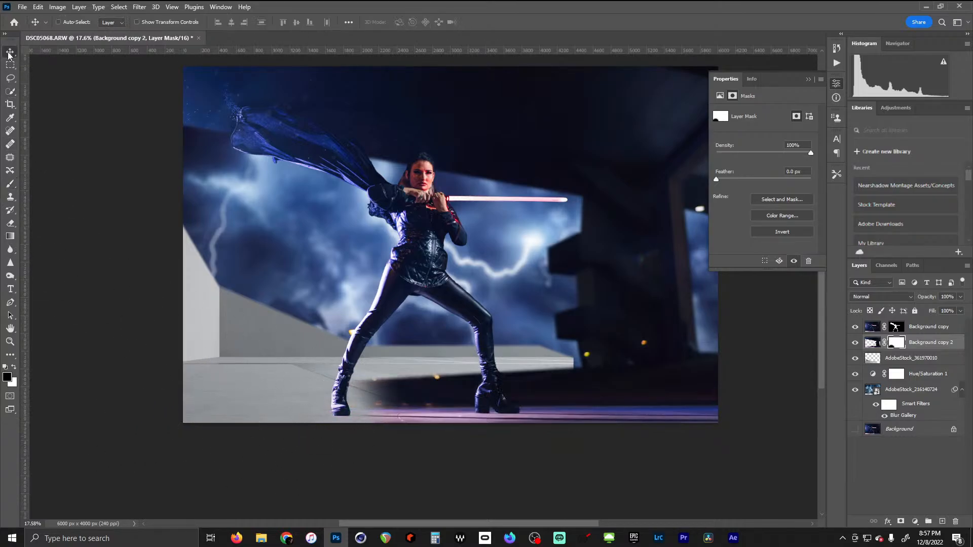
pyautogui.moveTo(303, 349); pyautogui.dragTo(298, 382)
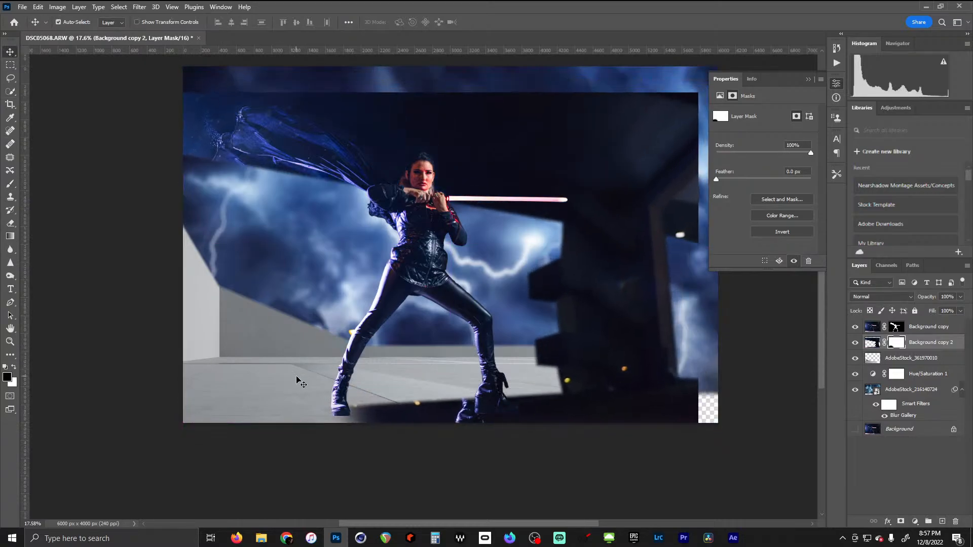
pyautogui.hotkey('ctrl', 'z')
pyautogui.click(872, 360)
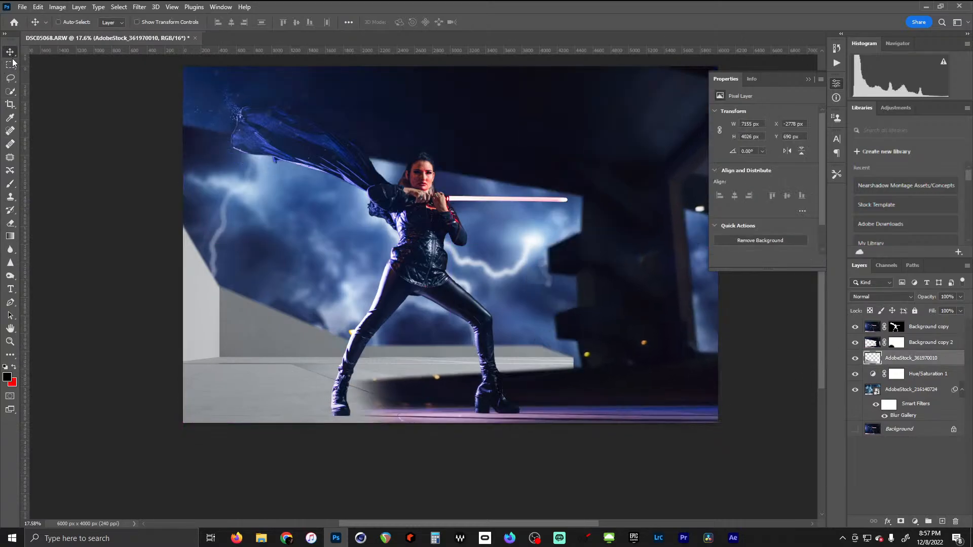
pyautogui.moveTo(292, 373); pyautogui.dragTo(347, 404)
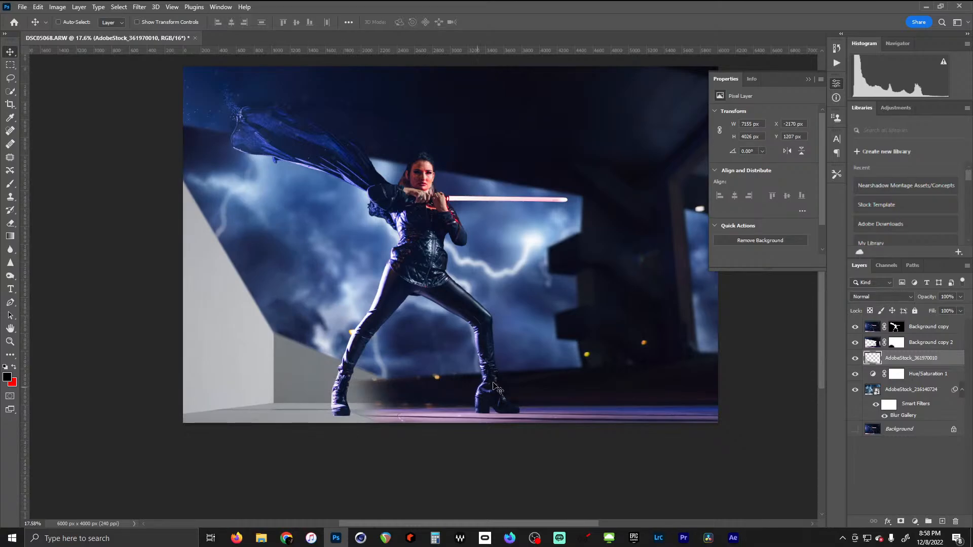
# Paint black on the Background copy 2 mask with the 1200 px brush to hide the original ground around and beyond the woman's feet
pyautogui.click(898, 343)
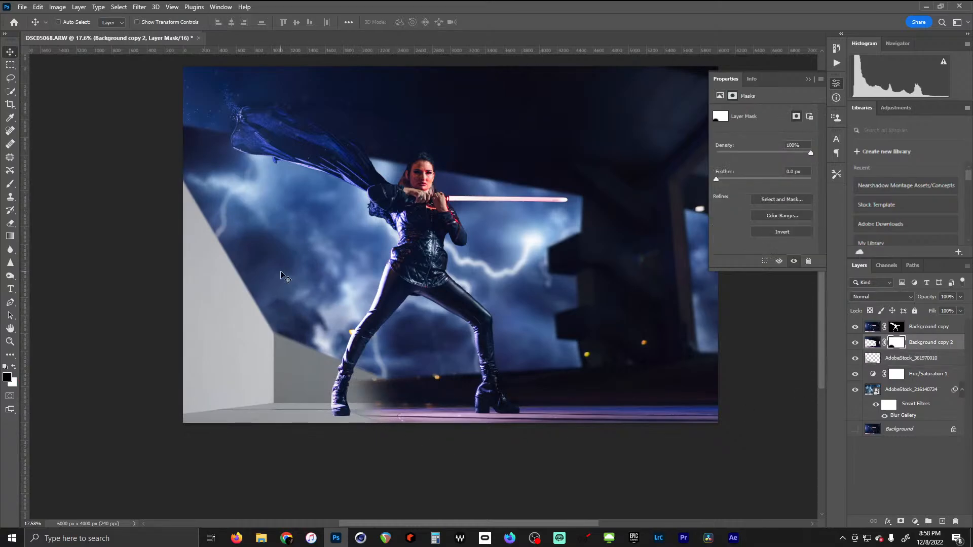
pyautogui.click(11, 185)
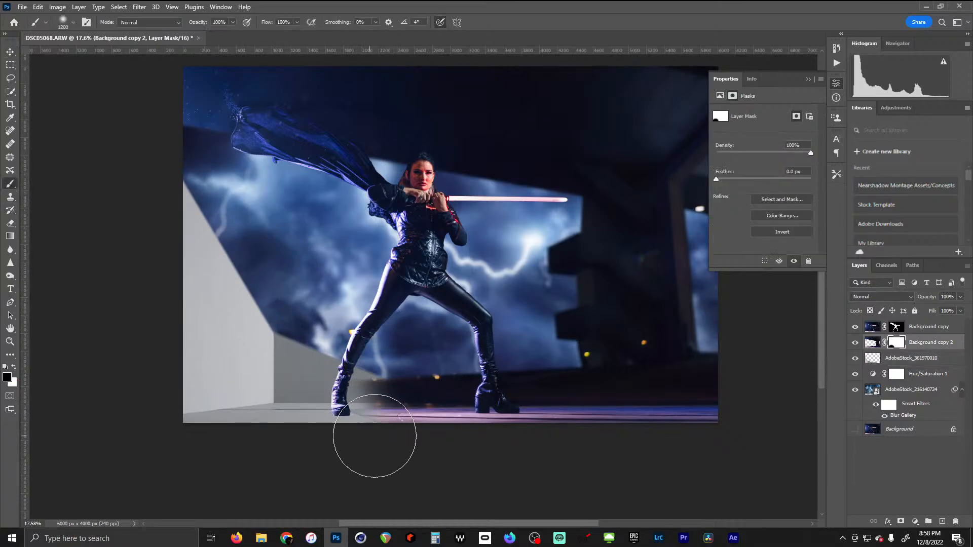
pyautogui.moveTo(369, 445)
pyautogui.mouseDown()
pyautogui.moveTo(391, 430)
pyautogui.moveTo(373, 408)
pyautogui.moveTo(417, 419)
pyautogui.moveTo(543, 413)
pyautogui.moveTo(533, 386)
pyautogui.moveTo(530, 440)
pyautogui.moveTo(547, 441)
pyautogui.moveTo(502, 405)
pyautogui.moveTo(549, 431)
pyautogui.moveTo(537, 391)
pyautogui.moveTo(530, 399)
pyautogui.mouseUp()
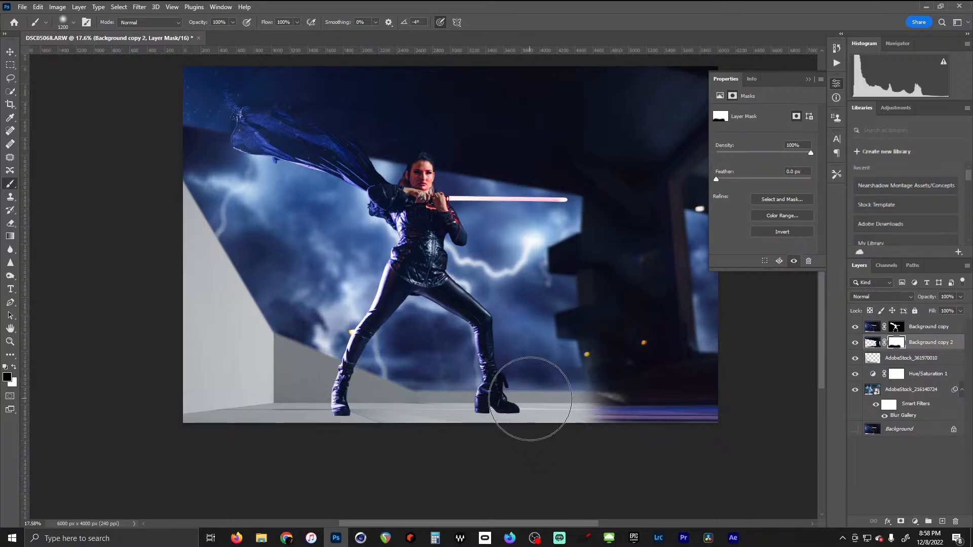
# Restore the dark building's lower edge on the Background copy 2 mask using a 250 px white brush
pyautogui.click(13, 367)
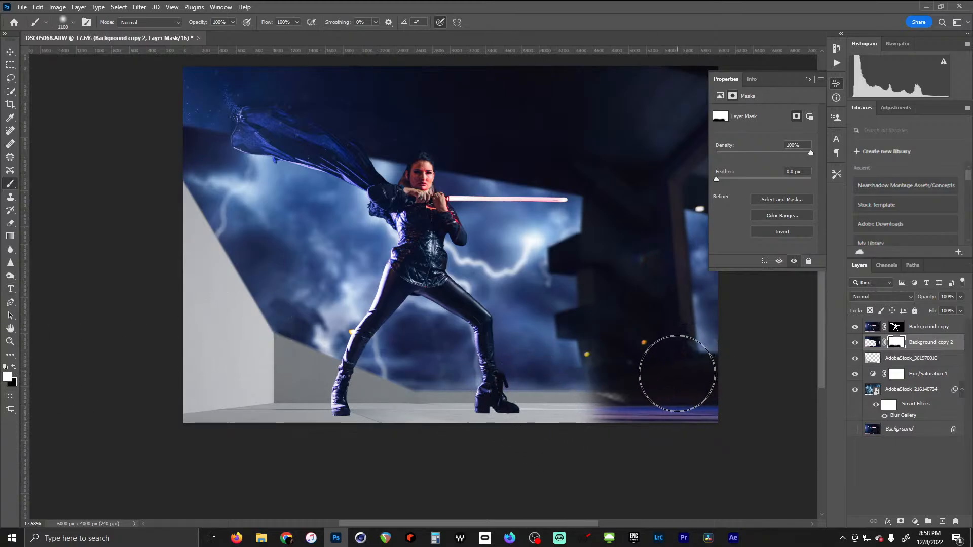
pyautogui.press('[')
pyautogui.press('[')
pyautogui.press('[')
pyautogui.press('[')
pyautogui.press('[')
pyautogui.press('[')
pyautogui.press('[')
pyautogui.press('[')
pyautogui.press('[')
pyautogui.press('[')
pyautogui.moveTo(596, 380)
pyautogui.mouseDown()
pyautogui.moveTo(595, 347)
pyautogui.moveTo(592, 385)
pyautogui.moveTo(595, 368)
pyautogui.moveTo(616, 396)
pyautogui.moveTo(595, 402)
pyautogui.moveTo(599, 393)
pyautogui.mouseUp()
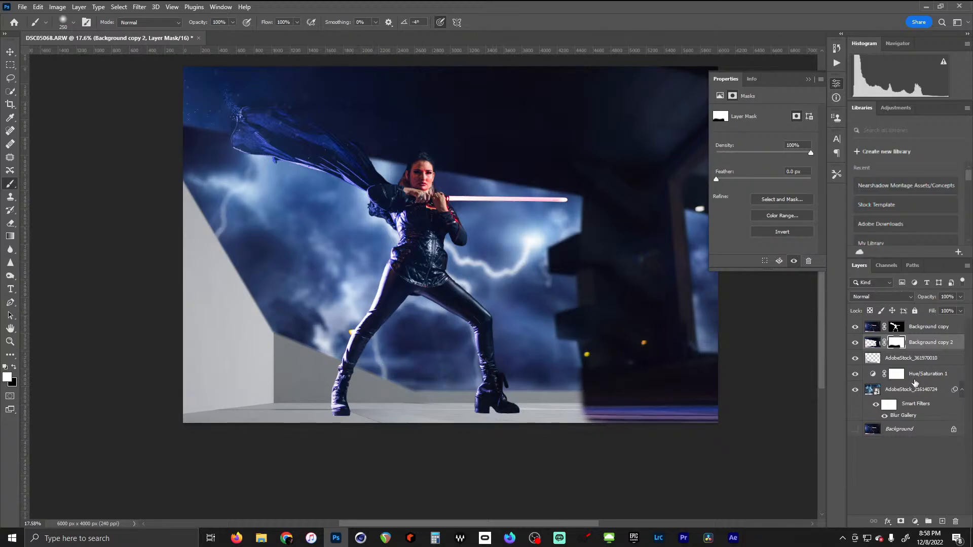
# Duplicate the AdobeStock_361970010 wall layer and ready the copy for moving
pyautogui.moveTo(877, 361); pyautogui.dragTo(942, 522)
pyautogui.press('v')
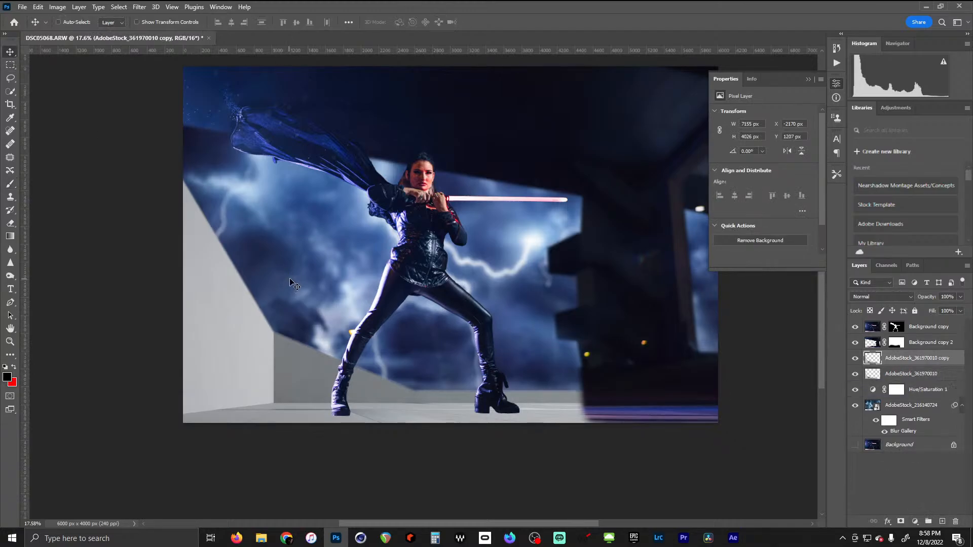
# Flip the wall copy horizontally and move it right to X 2259 px, Y 1207 px, stacking its layer above Background copy 2
pyautogui.hotkey('ctrl', 't')
pyautogui.scroll(-5, 396, 402)
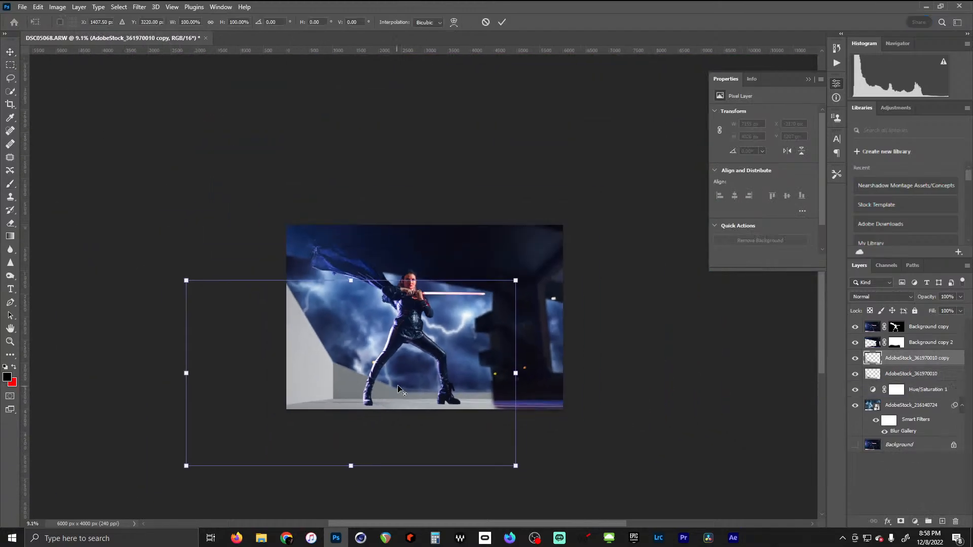
pyautogui.click(57, 7)
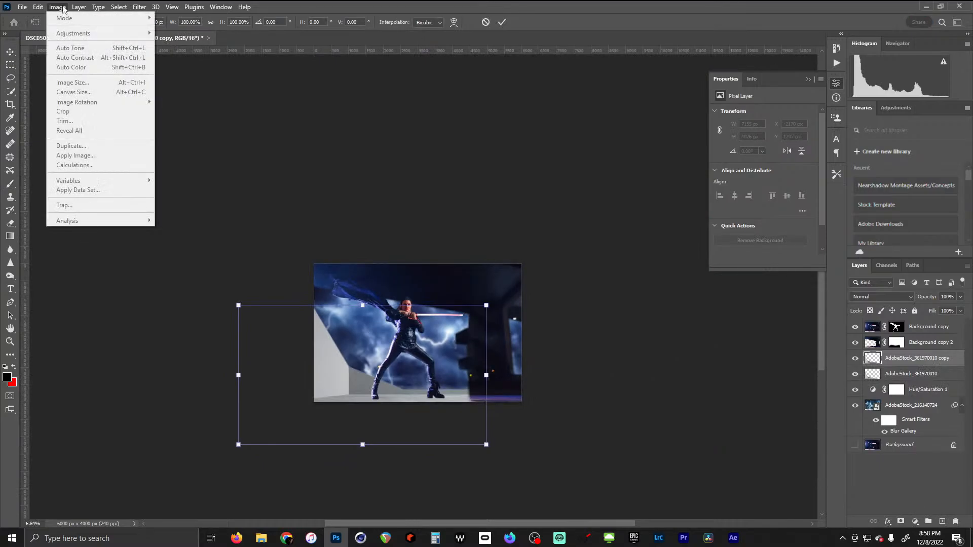
pyautogui.moveTo(88, 245)
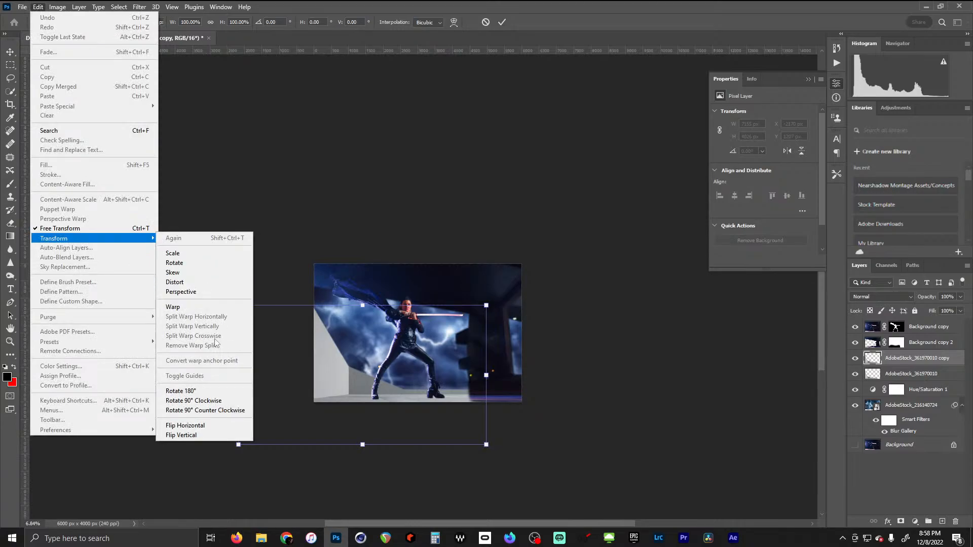
pyautogui.click(210, 429)
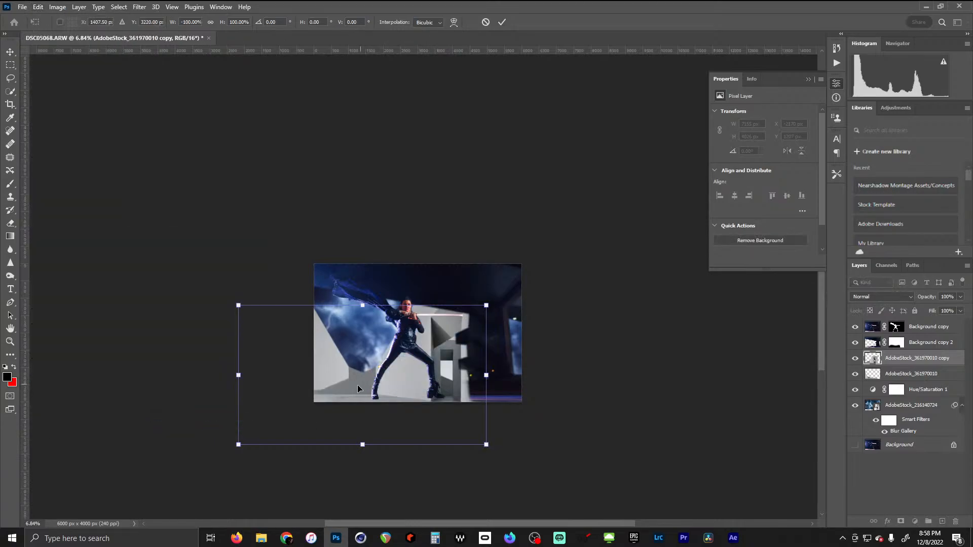
pyautogui.moveTo(355, 387); pyautogui.dragTo(509, 386)
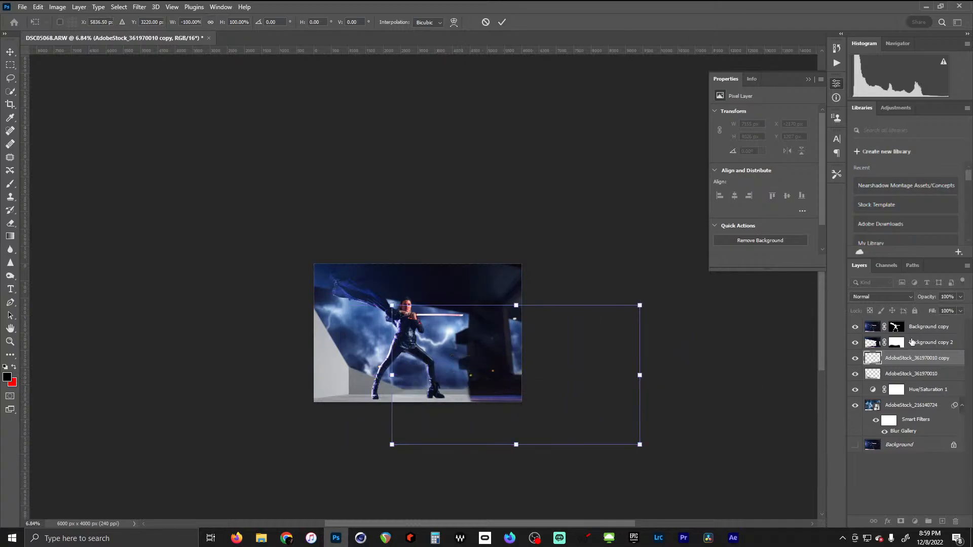
pyautogui.press('Return')
pyautogui.moveTo(890, 355); pyautogui.dragTo(895, 344)
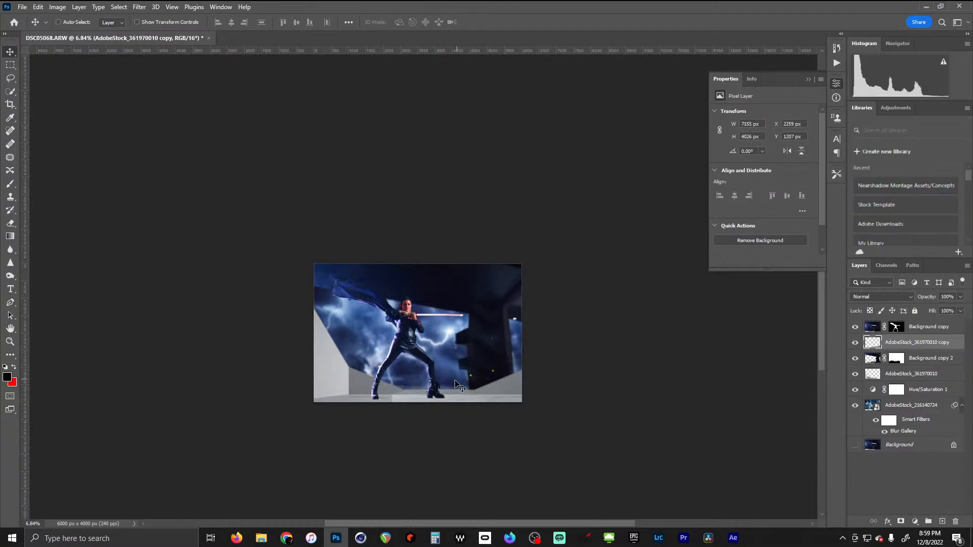
# Add a layer mask to the wall copy and paint black with an 1100 px brush to blend the floor seam between the feet
pyautogui.scroll(5, 442, 383)
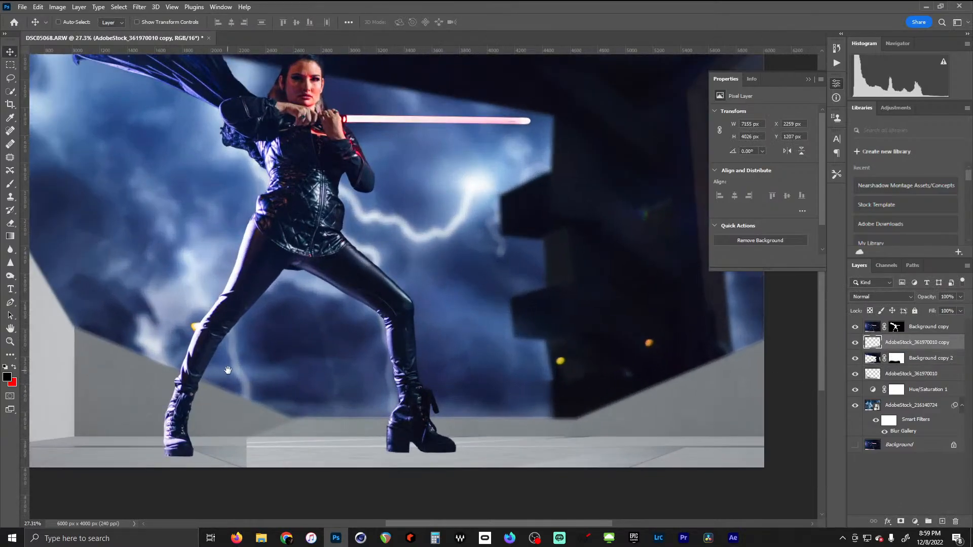
pyautogui.moveTo(228, 370); pyautogui.dragTo(268, 302)
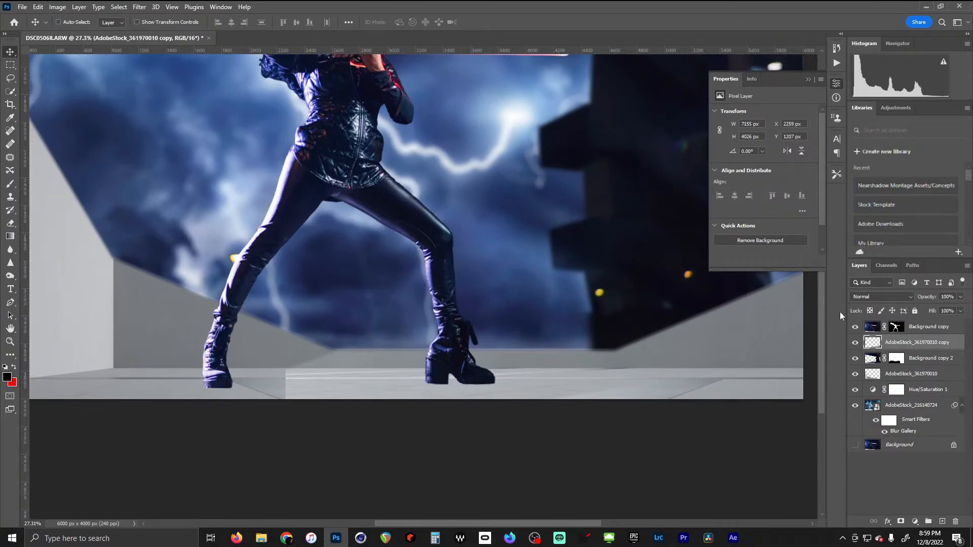
pyautogui.click(900, 522)
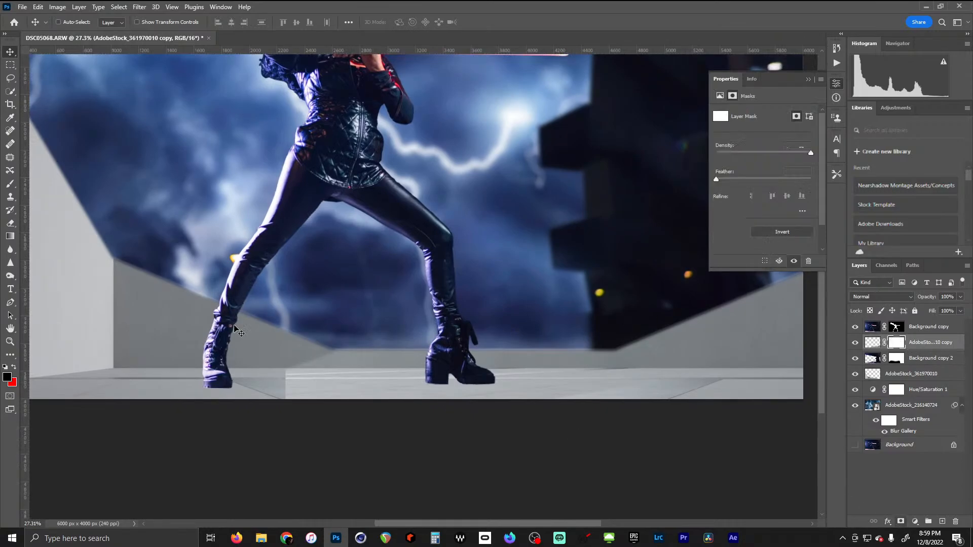
pyautogui.click(14, 367)
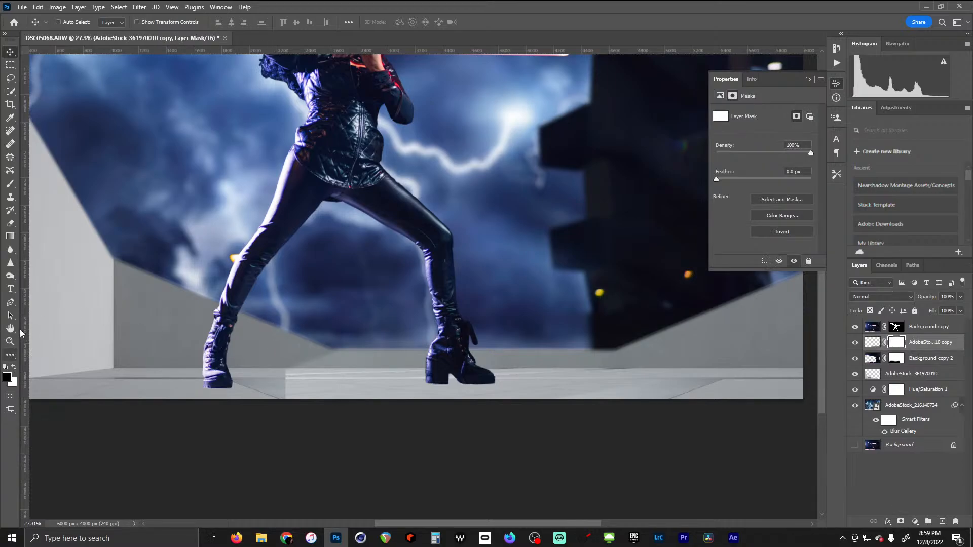
pyautogui.click(10, 184)
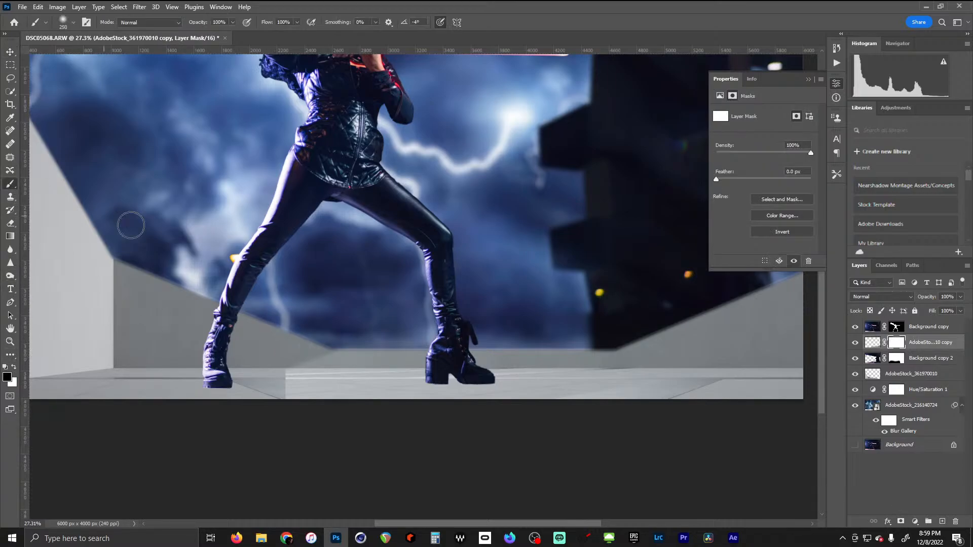
pyautogui.moveTo(283, 305)
pyautogui.mouseDown()
pyautogui.moveTo(319, 337)
pyautogui.moveTo(229, 366)
pyautogui.moveTo(222, 407)
pyautogui.moveTo(305, 404)
pyautogui.moveTo(359, 453)
pyautogui.mouseUp()
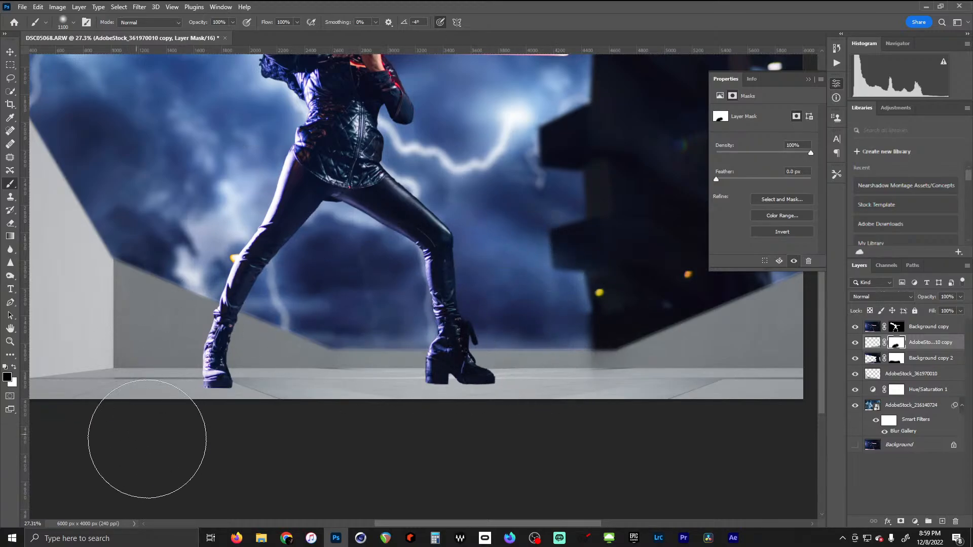
pyautogui.moveTo(543, 315)
pyautogui.mouseDown()
pyautogui.moveTo(249, 315)
pyautogui.moveTo(528, 315)
pyautogui.mouseUp()
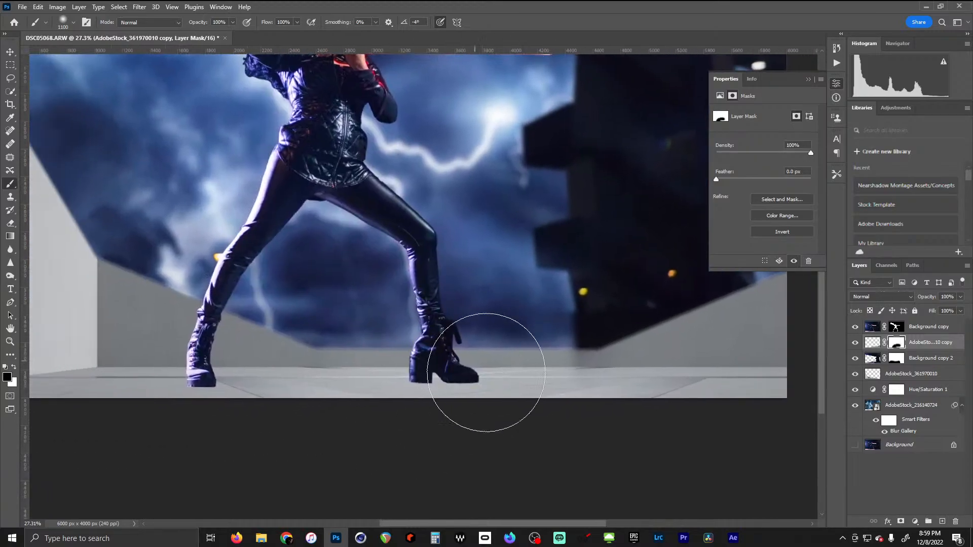
# Paint white on the wall copy's mask with the 1100 px brush to restore the wall and floor at the dark building's base
pyautogui.scroll(-5, 463, 260)
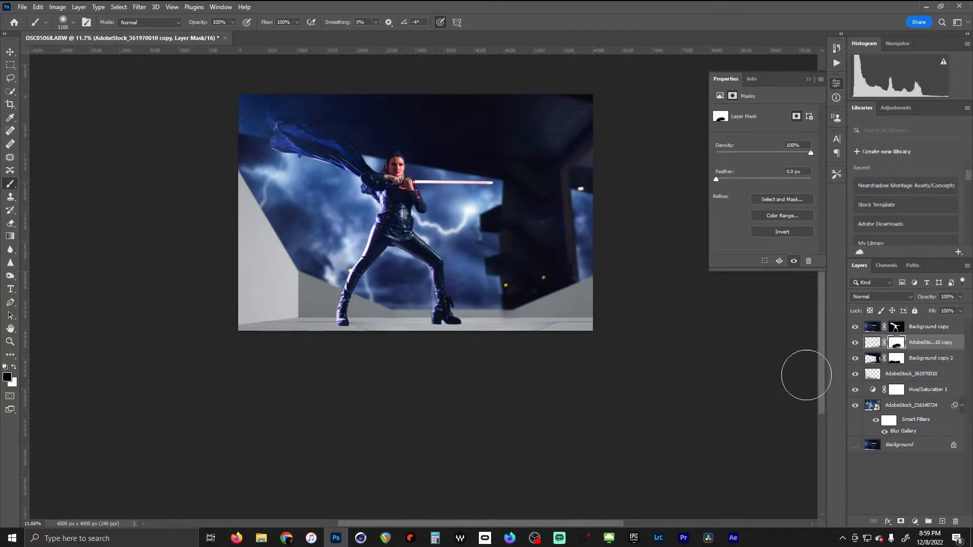
pyautogui.scroll(3, 540, 334)
pyautogui.scroll(3, 543, 332)
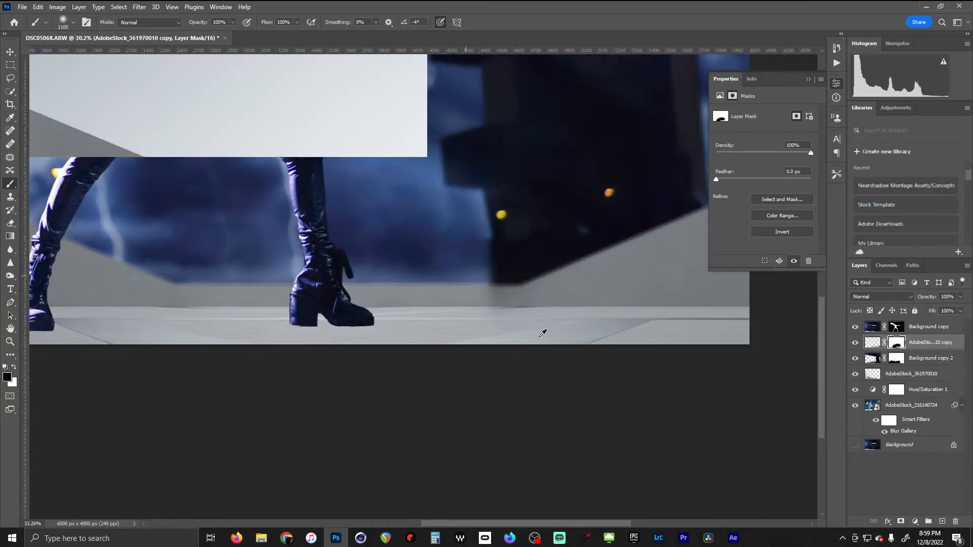
pyautogui.press('x')
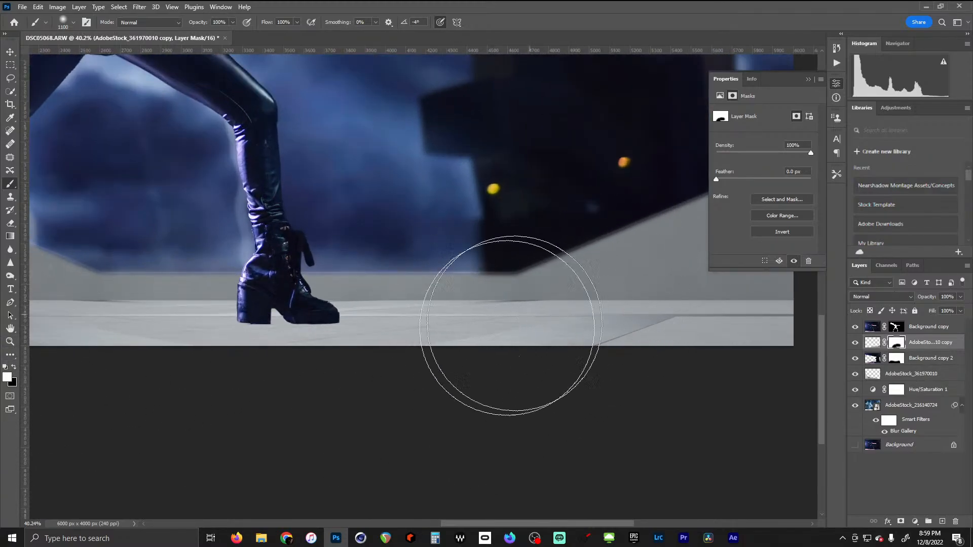
pyautogui.scroll(-3, 441, 317)
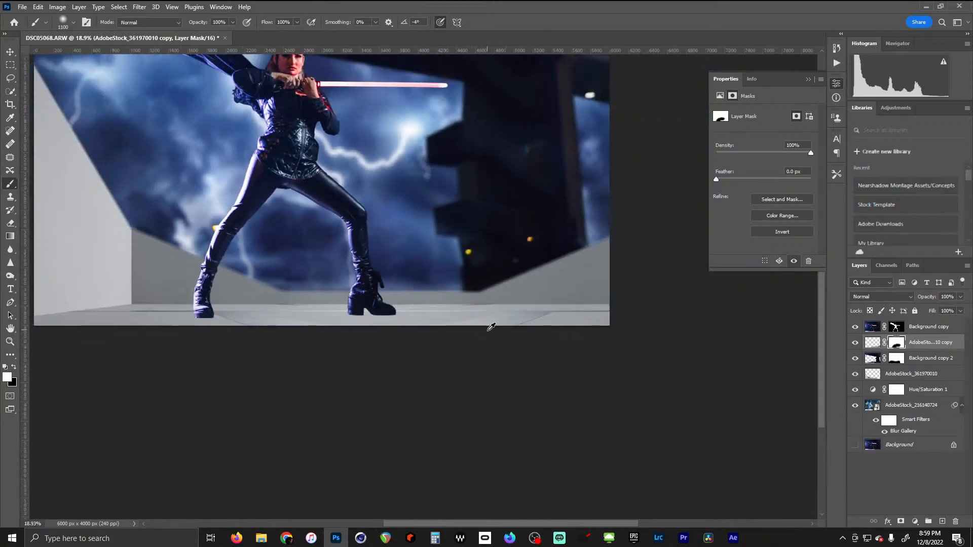
# Add an Exposure adjustment above the AdobeStock_361970010 wall layer, clip it to that layer and set the exposure to -6.74
pyautogui.click(884, 380)
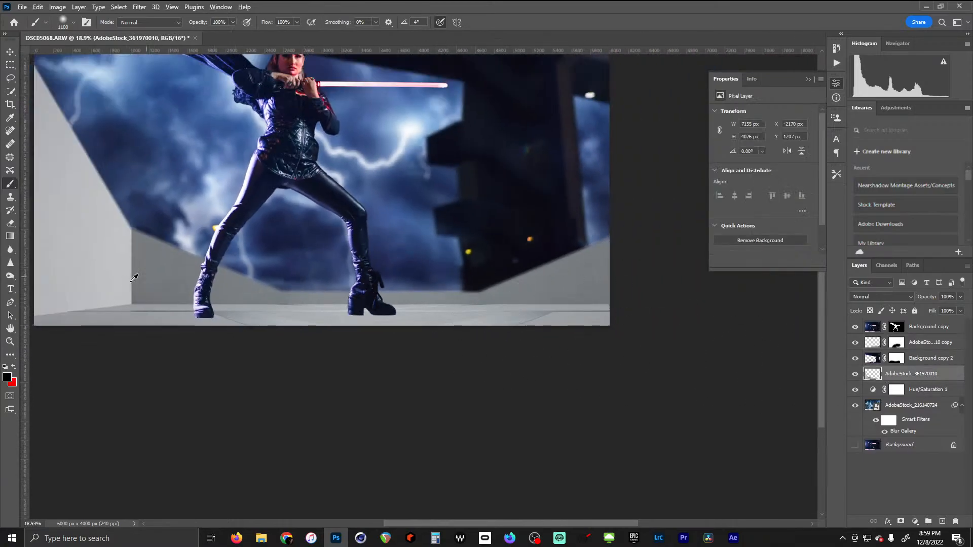
pyautogui.scroll(-2, 166, 269)
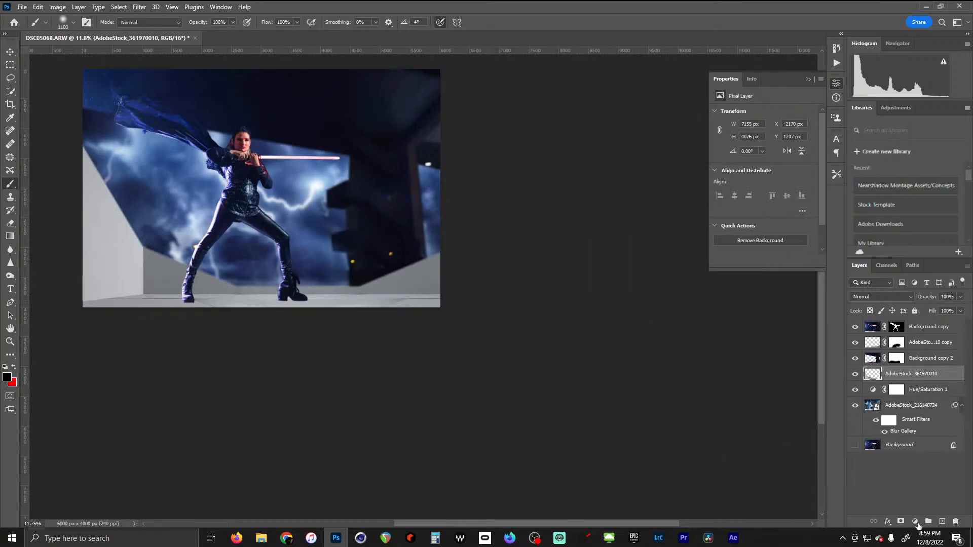
pyautogui.click(916, 522)
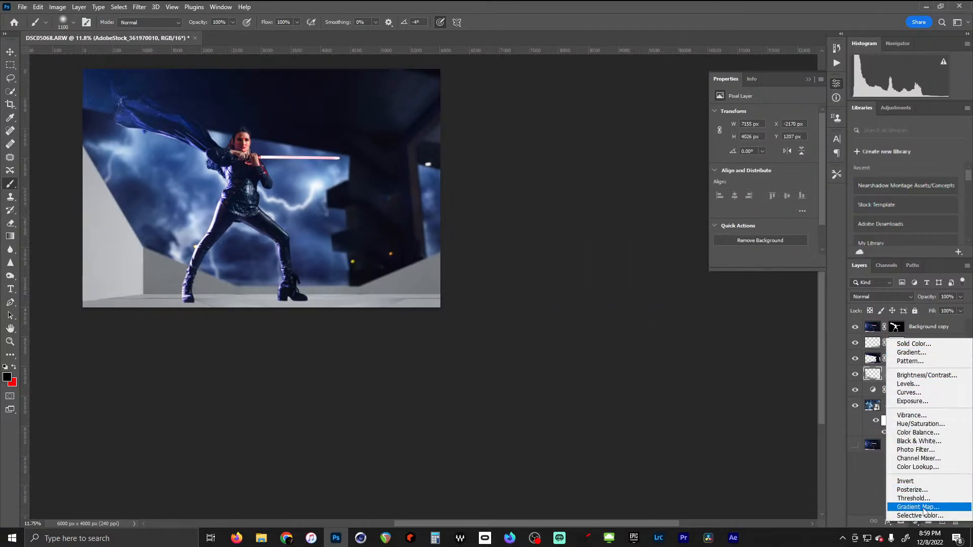
pyautogui.click(912, 401)
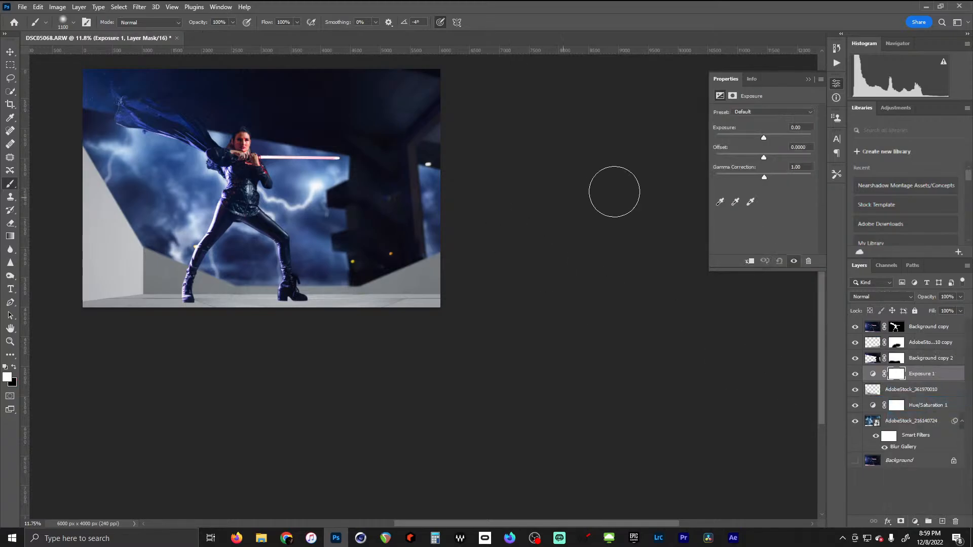
pyautogui.moveTo(764, 138); pyautogui.dragTo(752, 137)
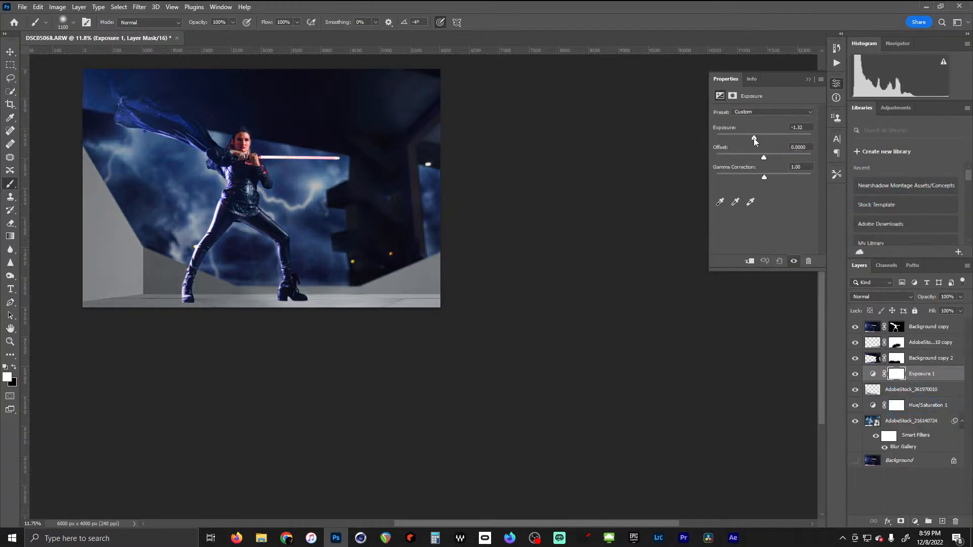
pyautogui.keyDown('alt'); pyautogui.click(889, 380); pyautogui.keyUp('alt')
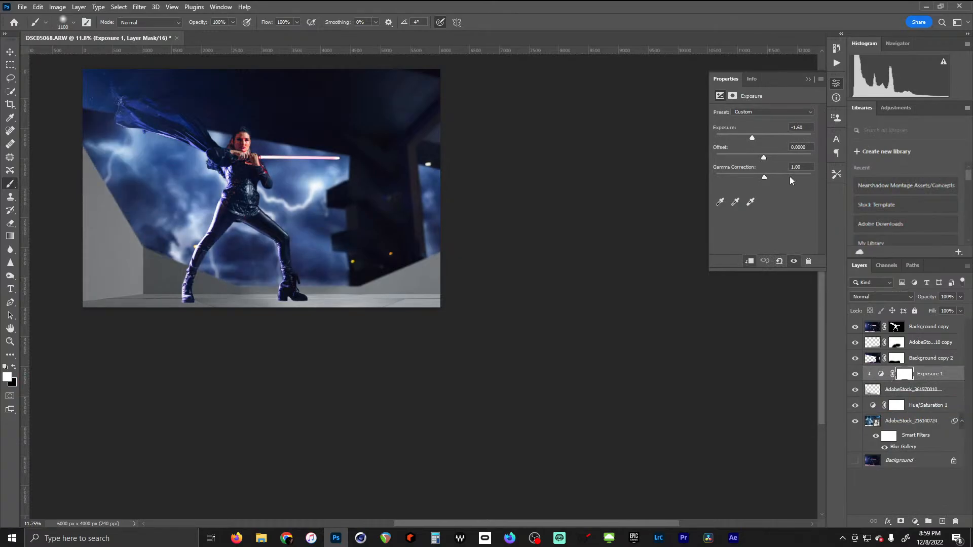
pyautogui.moveTo(755, 137); pyautogui.dragTo(731, 138)
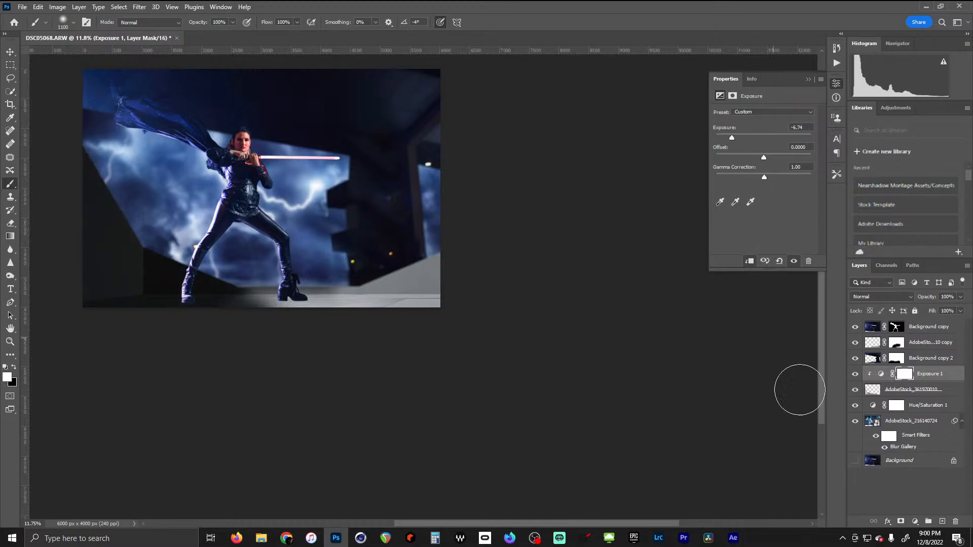
# Duplicate the clipped Exposure 1 adjustment layer
pyautogui.moveTo(925, 379); pyautogui.dragTo(943, 521)
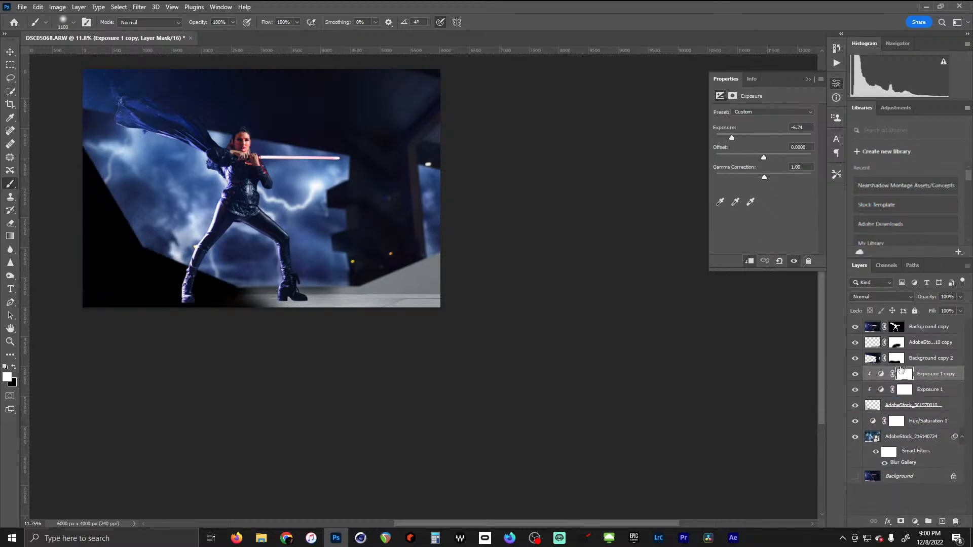
# Move the Exposure 1 copy adjustment above the AdobeStock floor copy layer and clip it to that layer
pyautogui.moveTo(929, 377); pyautogui.dragTo(893, 348)
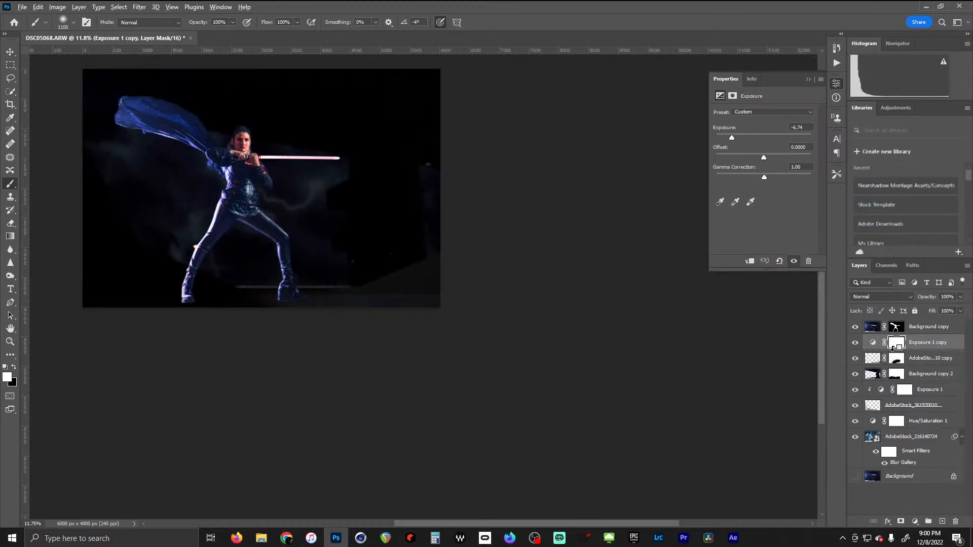
pyautogui.keyDown('alt'); pyautogui.click(893, 347); pyautogui.keyUp('alt')
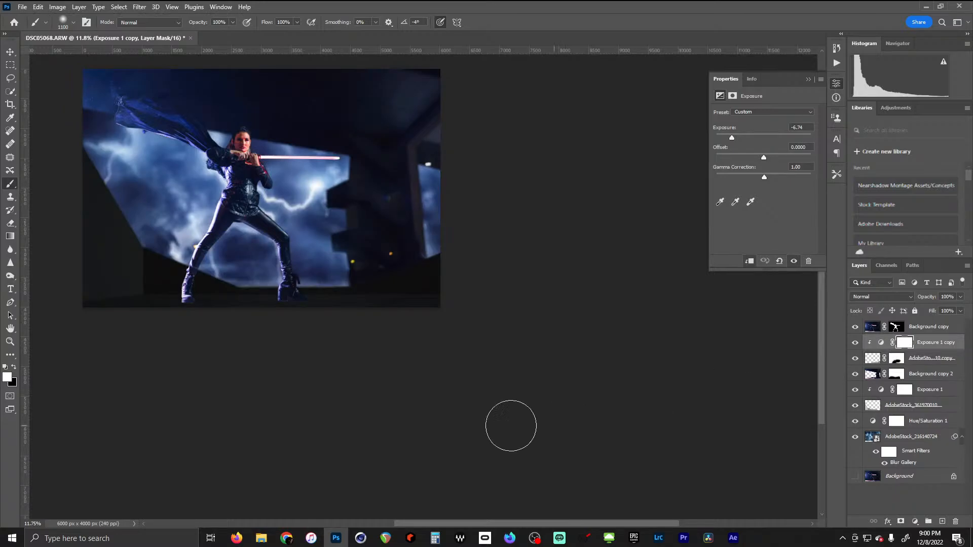
pyautogui.scroll(-4, 205, 206)
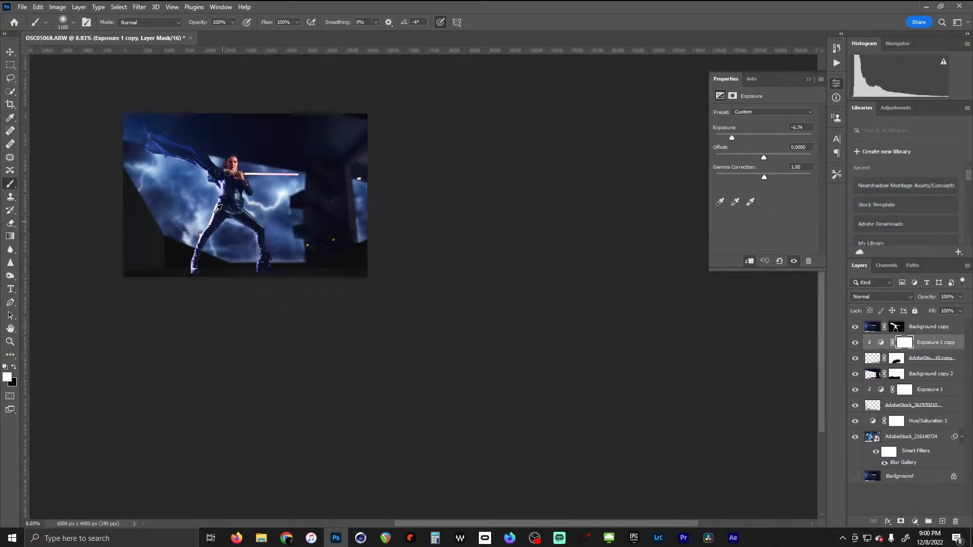
pyautogui.scroll(7, 303, 268)
pyautogui.scroll(2, 170, 173)
pyautogui.scroll(-3, 180, 212)
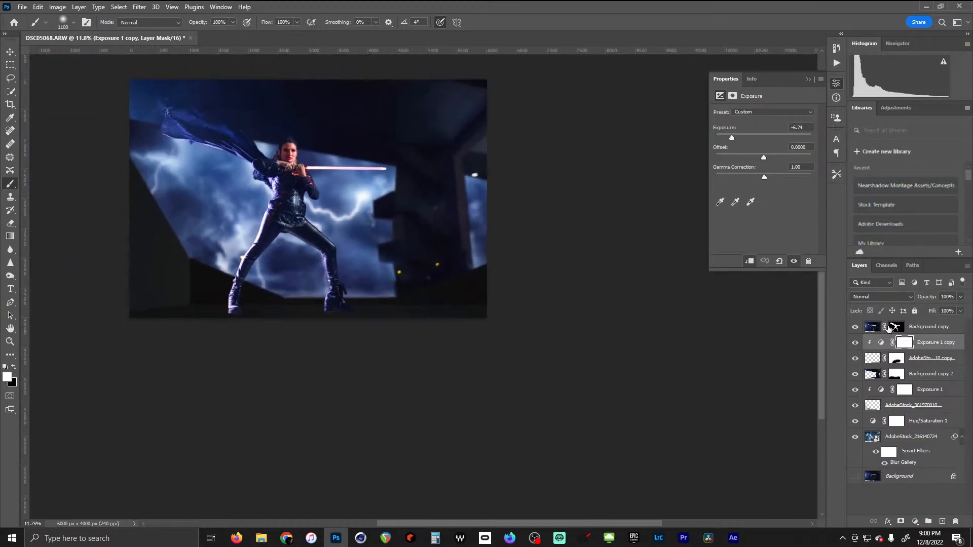
# Shift the stormy sky layer AdobeStock_216140724 slightly down to Y -90 px
pyautogui.click(912, 440)
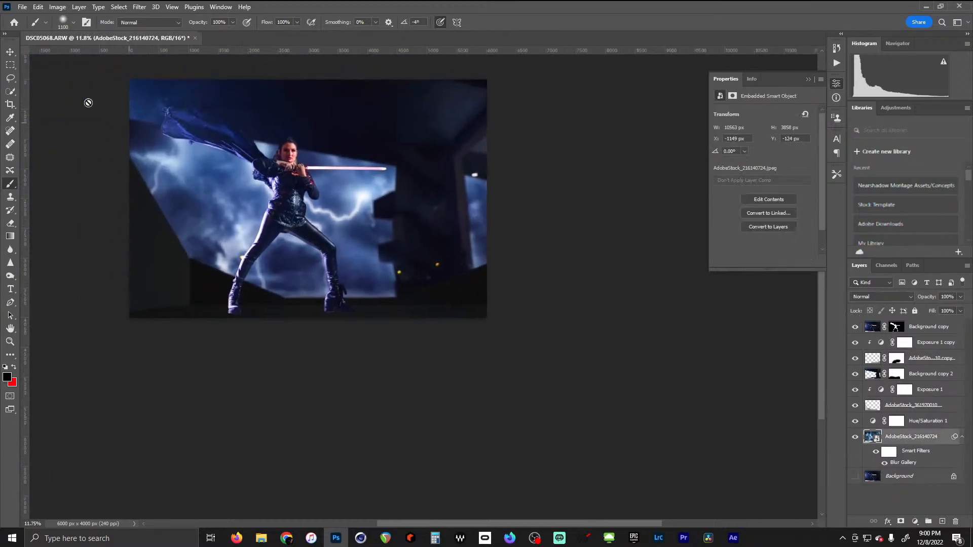
pyautogui.click(9, 52)
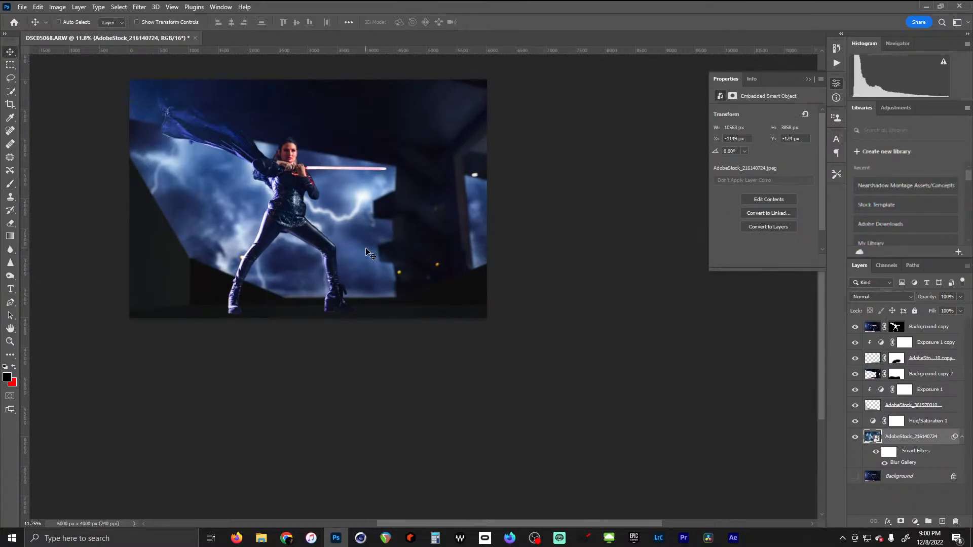
pyautogui.moveTo(366, 249)
pyautogui.mouseDown()
pyautogui.moveTo(365, 276)
pyautogui.moveTo(369, 253)
pyautogui.mouseUp()
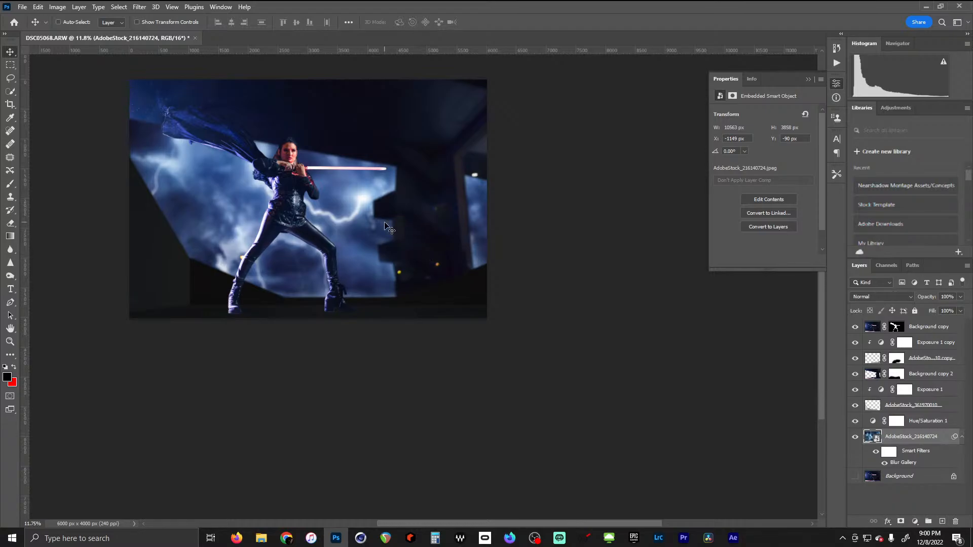
# Add a Curves adjustment clipped to the AdobeStock_361970010 layer and raise its RGB curve to about 118 at input 59
pyautogui.scroll(12, 397, 258)
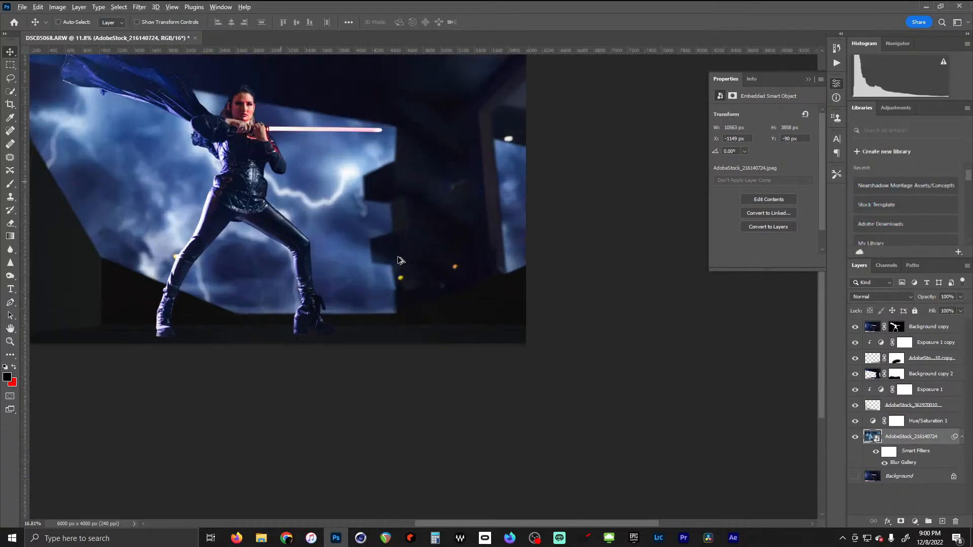
pyautogui.scroll(-6, 396, 256)
pyautogui.scroll(-1, 397, 258)
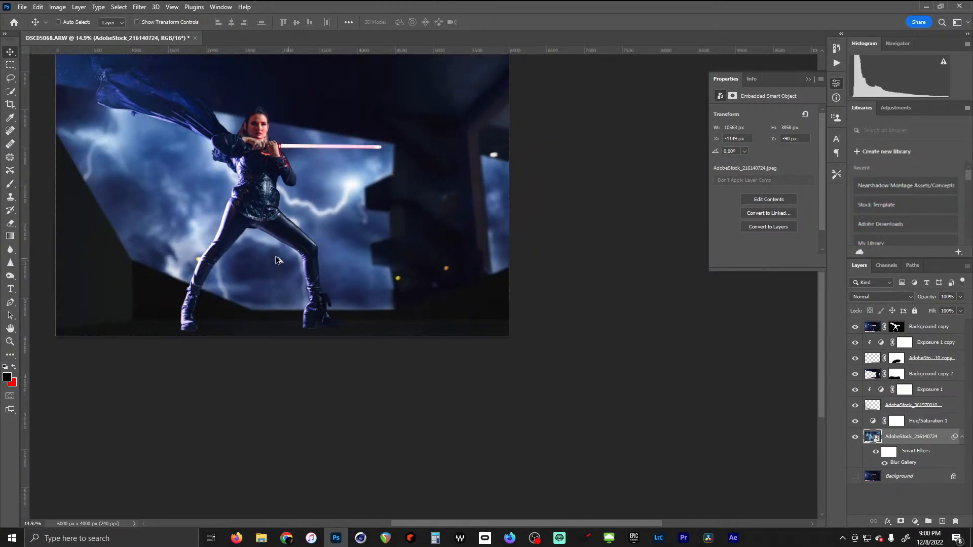
pyautogui.scroll(4, 127, 287)
pyautogui.scroll(-2, 157, 297)
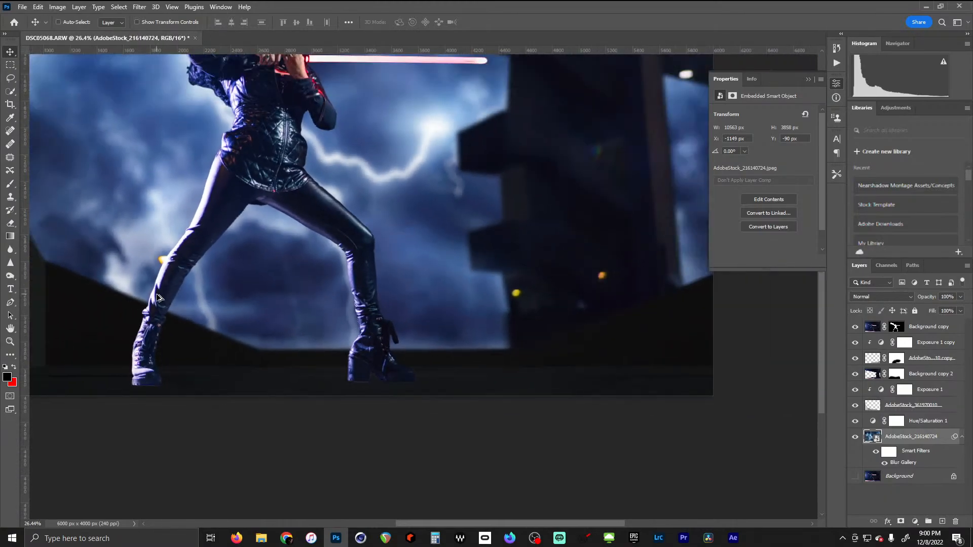
pyautogui.scroll(-3, 305, 271)
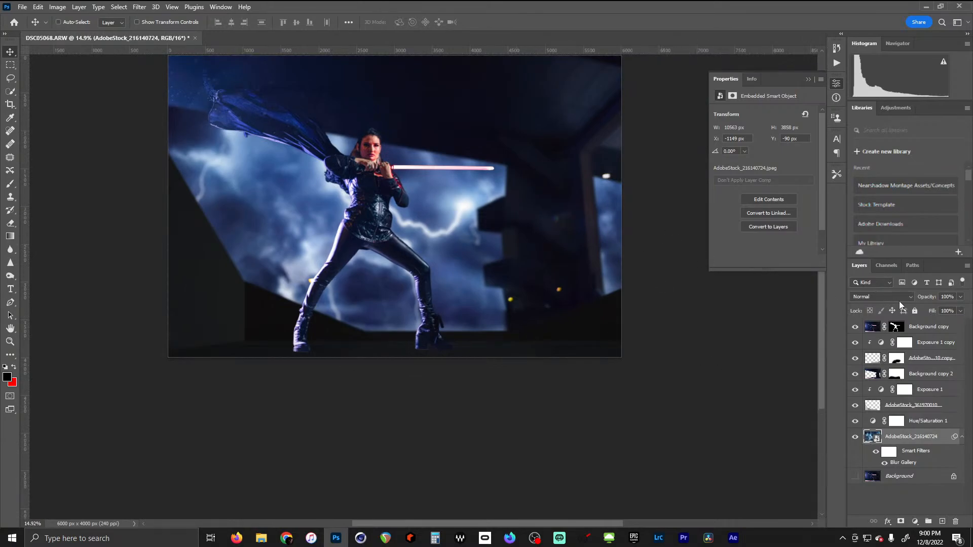
pyautogui.click(874, 407)
pyautogui.click(914, 521)
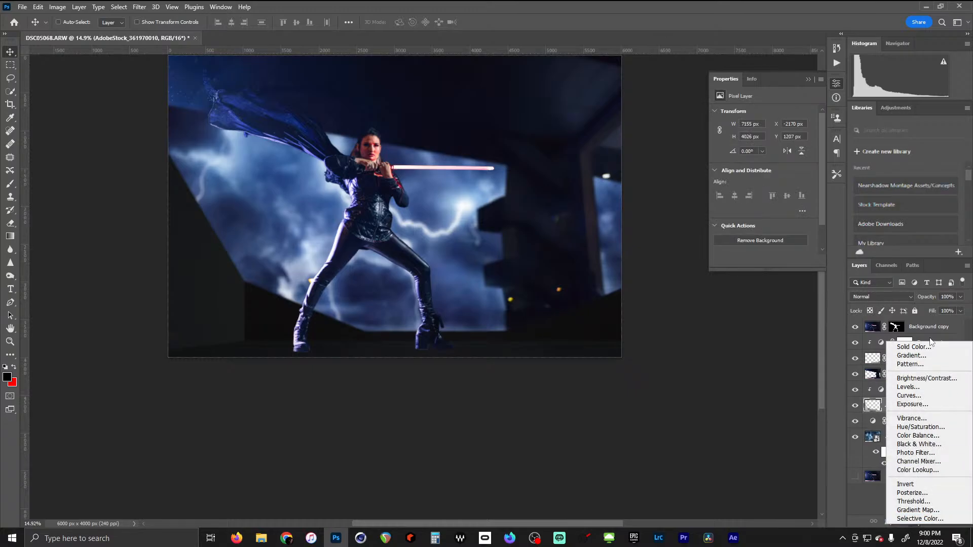
pyautogui.click(907, 396)
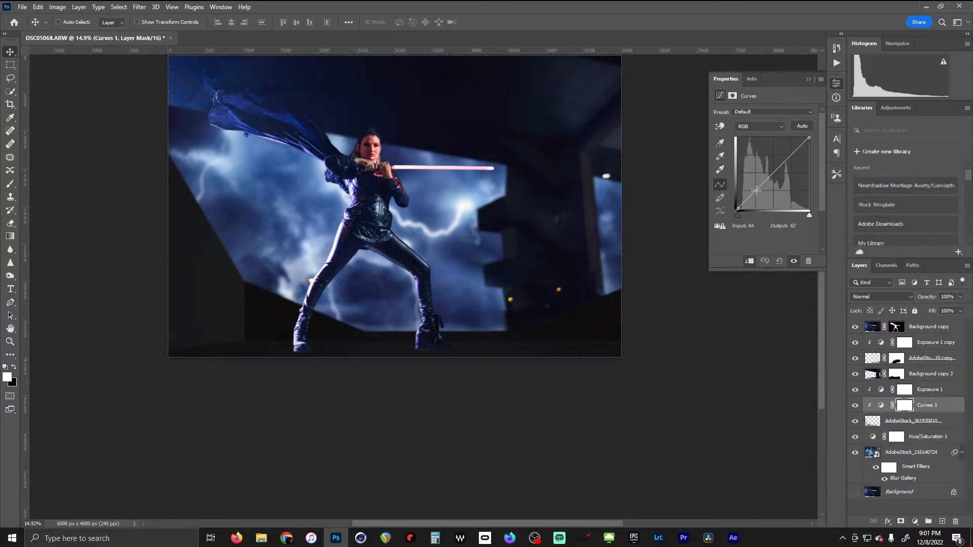
pyautogui.moveTo(756, 190); pyautogui.dragTo(762, 203)
pyautogui.moveTo(762, 201); pyautogui.dragTo(755, 190)
pyautogui.moveTo(763, 188)
pyautogui.mouseDown()
pyautogui.moveTo(748, 159)
pyautogui.moveTo(754, 174)
pyautogui.mouseUp()
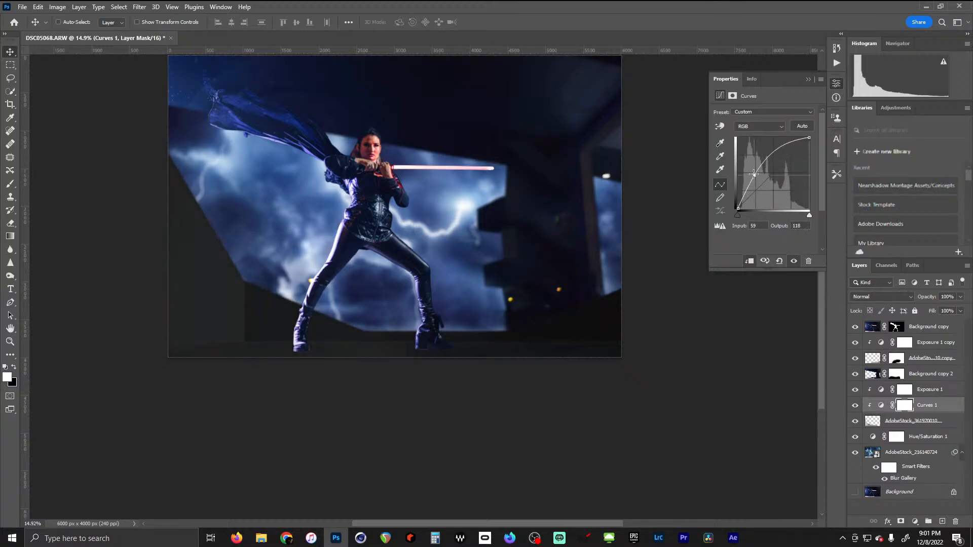
# Raise the Curves adjustment's Blue channel to output 184 at input 99
pyautogui.moveTo(739, 208)
pyautogui.mouseDown()
pyautogui.moveTo(729, 202)
pyautogui.moveTo(726, 213)
pyautogui.mouseUp()
pyautogui.click(761, 127)
pyautogui.click(752, 157)
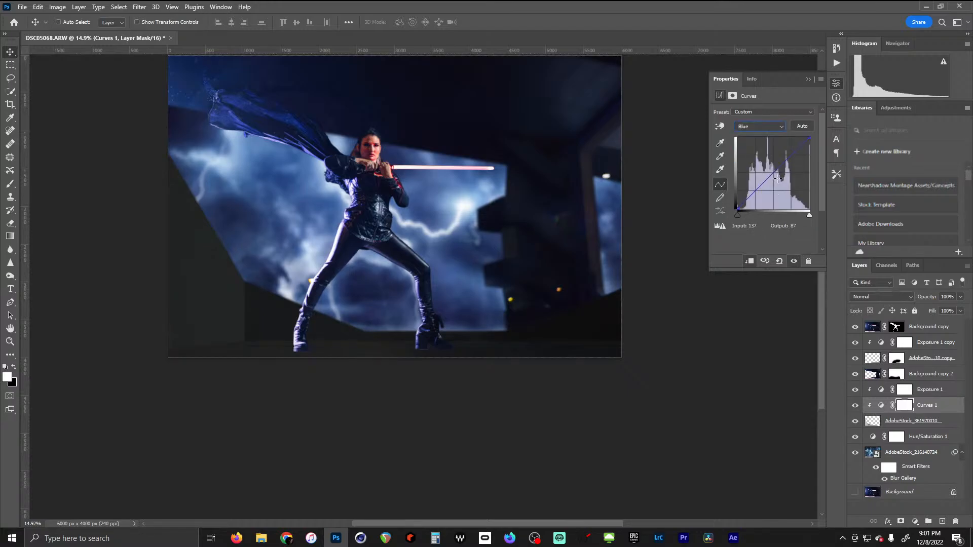
pyautogui.moveTo(777, 178); pyautogui.dragTo(765, 157)
# Pull the Curves adjustment's Green channel slightly down and ease back its Blue channel boost
pyautogui.click(770, 128)
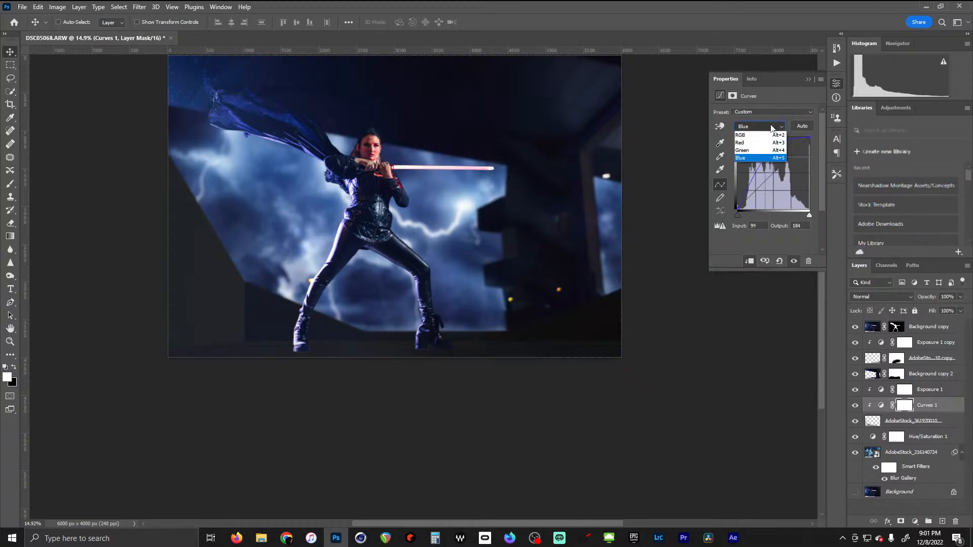
pyautogui.click(758, 150)
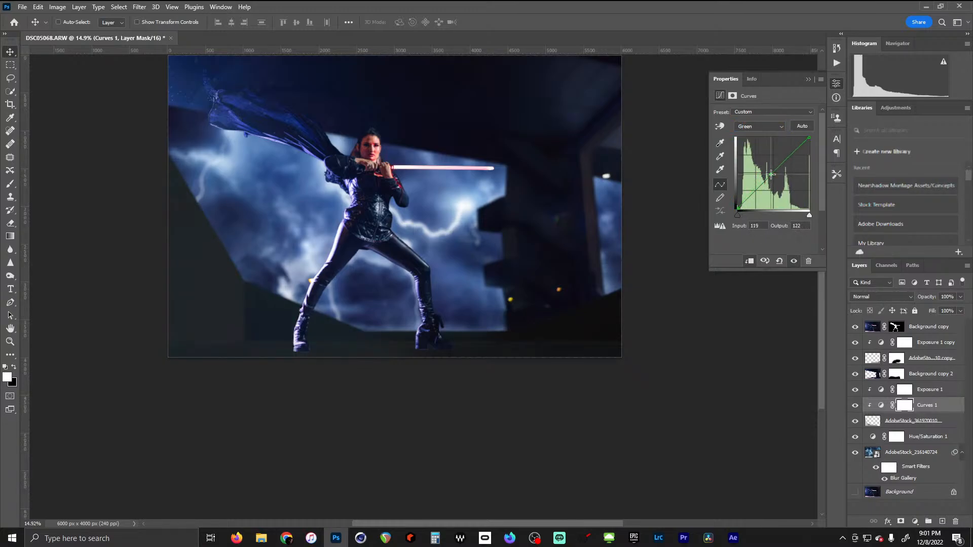
pyautogui.moveTo(770, 175); pyautogui.dragTo(771, 179)
pyautogui.click(783, 128)
pyautogui.click(764, 159)
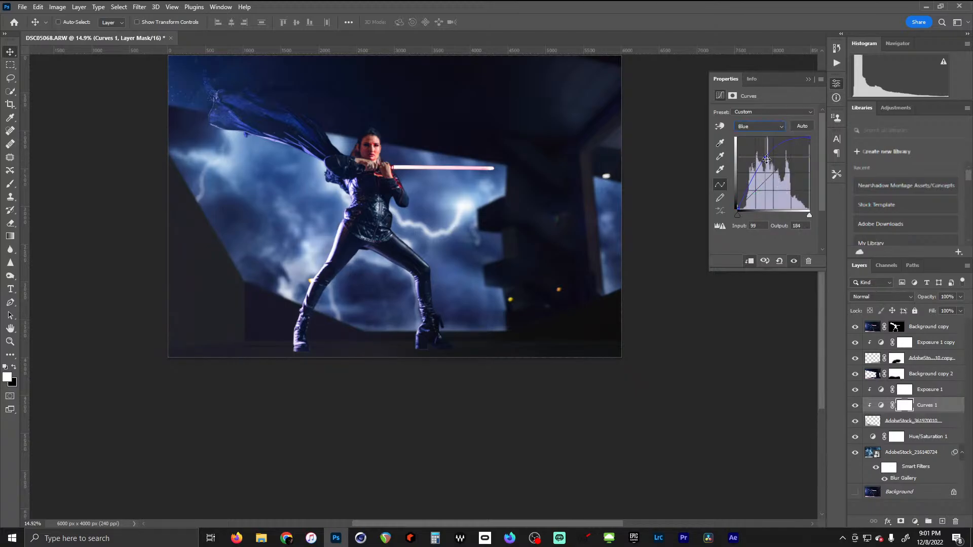
pyautogui.moveTo(767, 160); pyautogui.dragTo(750, 196)
# Move the Curves adjustment above Exposure 1 and reduce the lift of its RGB curve
pyautogui.moveTo(908, 407); pyautogui.dragTo(927, 390)
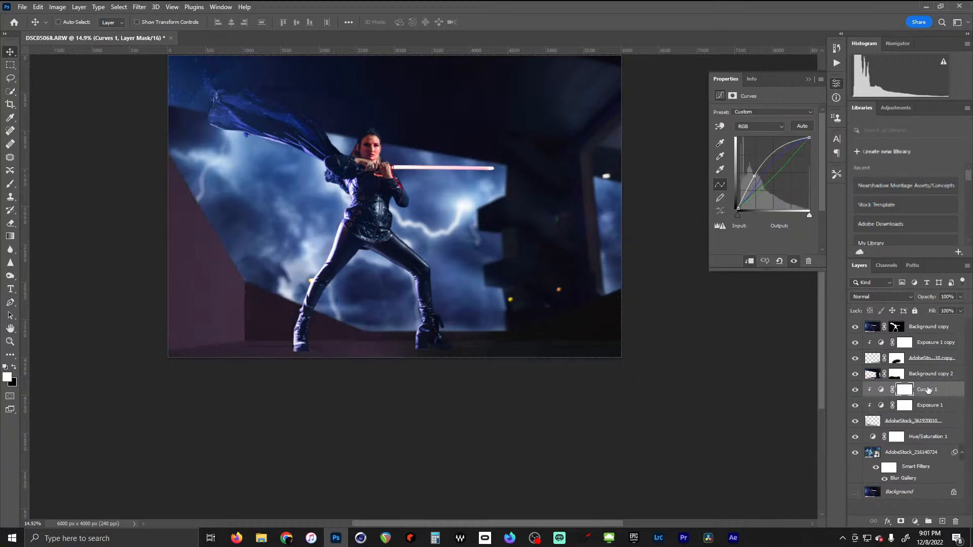
pyautogui.moveTo(754, 176); pyautogui.dragTo(765, 259)
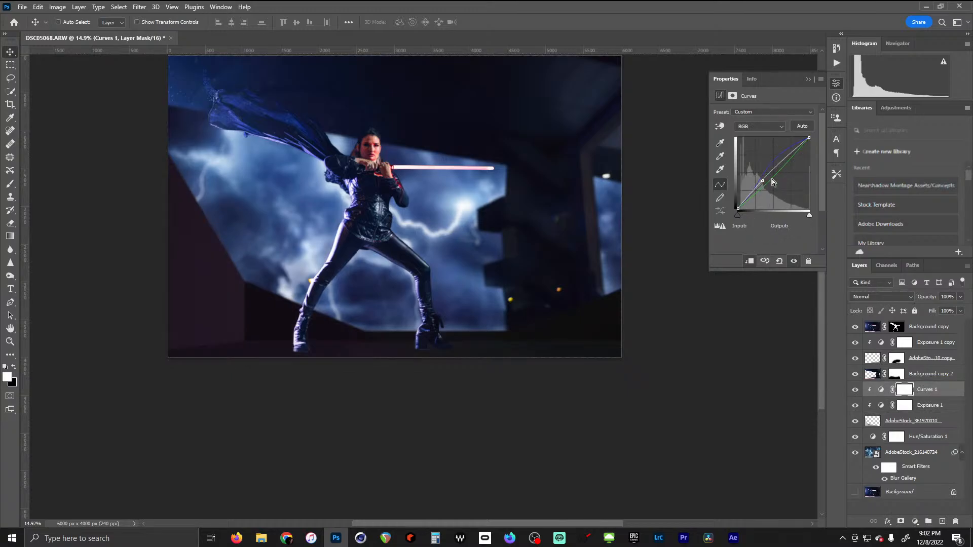
# Rebalance the Curves color channels, setting Green to output 122 at input 114 and Blue to output 95 at input 63
pyautogui.click(762, 127)
pyautogui.click(758, 147)
pyautogui.moveTo(771, 178); pyautogui.dragTo(770, 175)
pyautogui.click(759, 126)
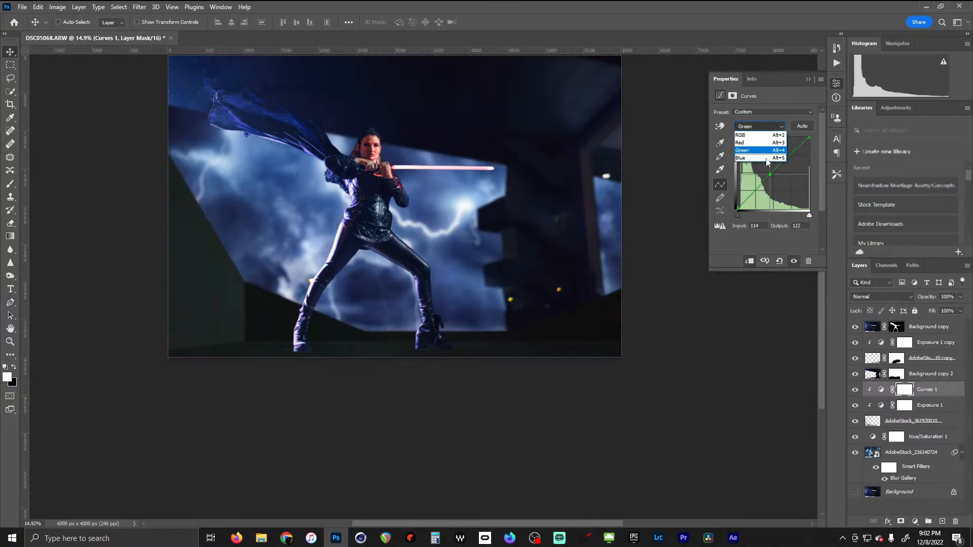
pyautogui.click(759, 157)
pyautogui.moveTo(766, 169)
pyautogui.mouseDown()
pyautogui.moveTo(768, 214)
pyautogui.moveTo(756, 181)
pyautogui.mouseUp()
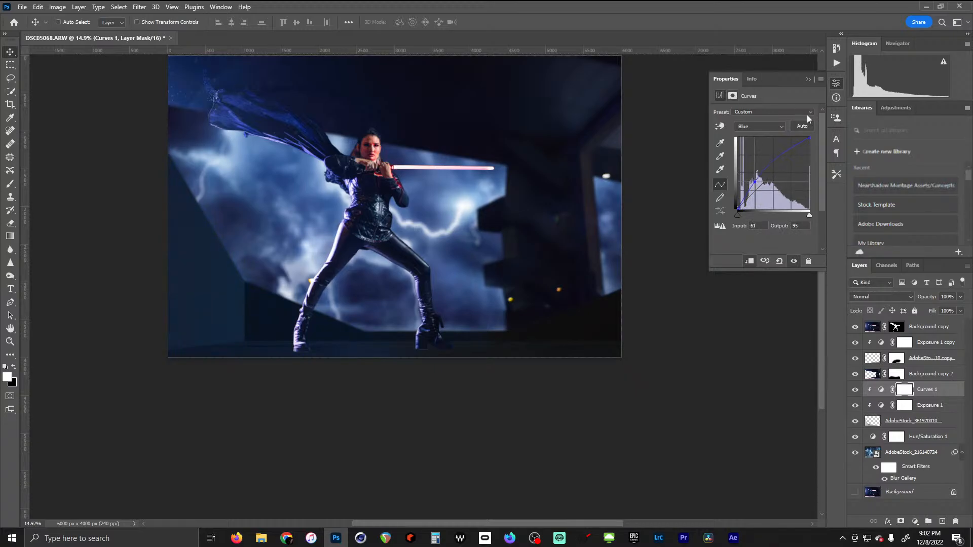
# Darken the Curves adjustment's RGB curve to output 77 at input 93
pyautogui.click(774, 125)
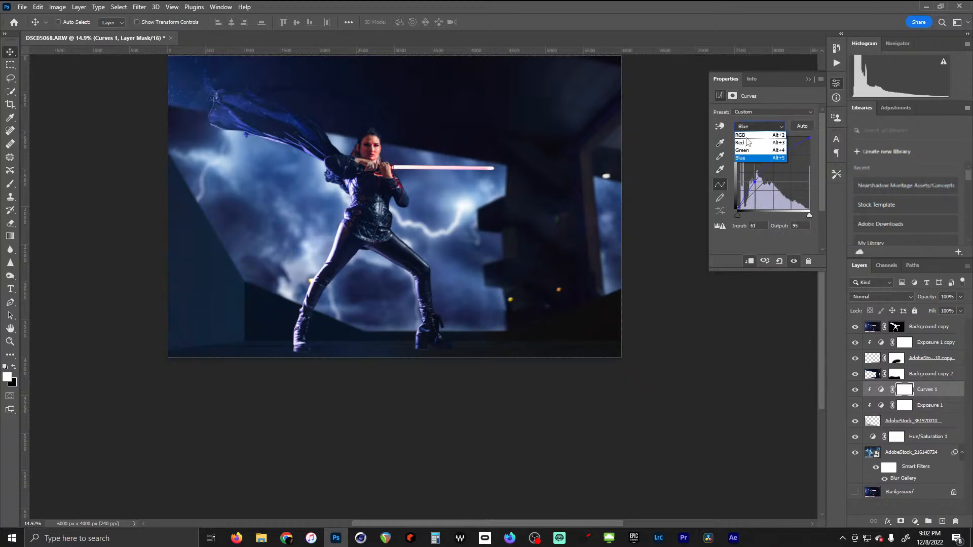
pyautogui.click(747, 139)
pyautogui.moveTo(764, 182); pyautogui.dragTo(764, 187)
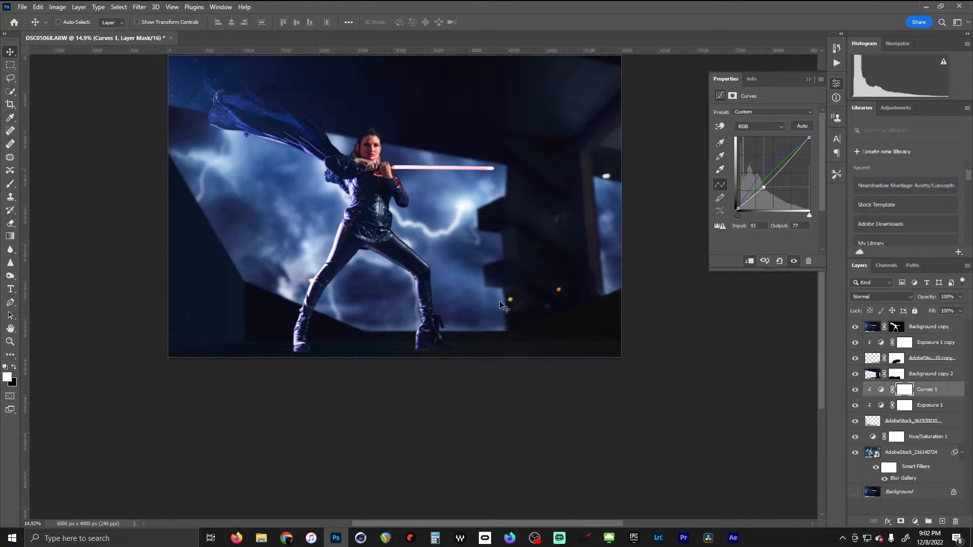
# Place AdobeStock_309278707_Editorial_Use_Only from the Downloads folder into the composite and position it over the image's left half
pyautogui.click(261, 538)
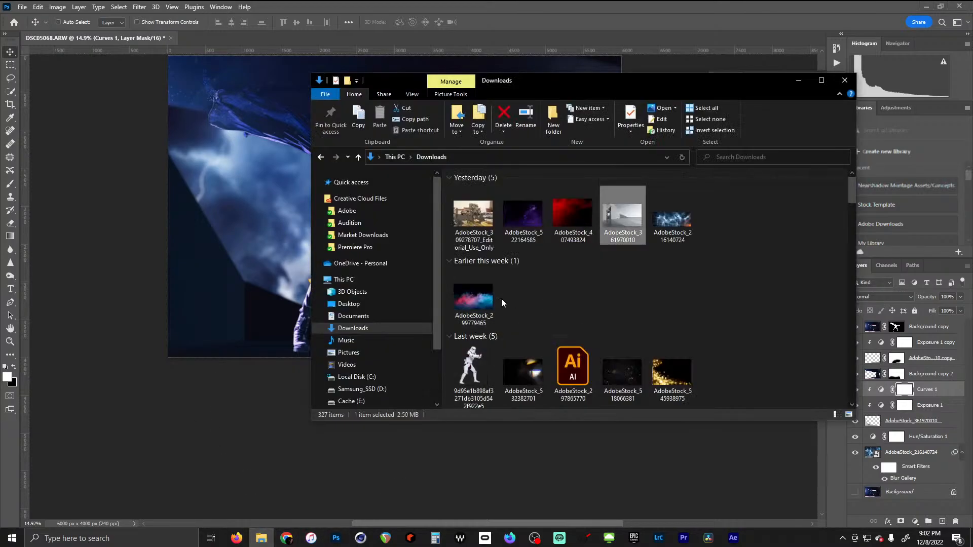
pyautogui.click(473, 246)
pyautogui.moveTo(482, 218); pyautogui.dragTo(243, 248)
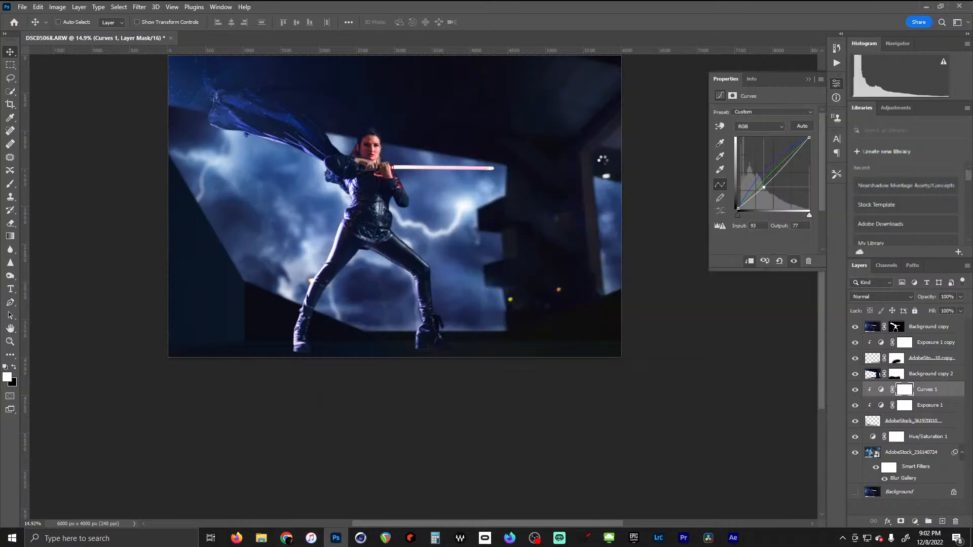
pyautogui.moveTo(476, 235); pyautogui.dragTo(295, 222)
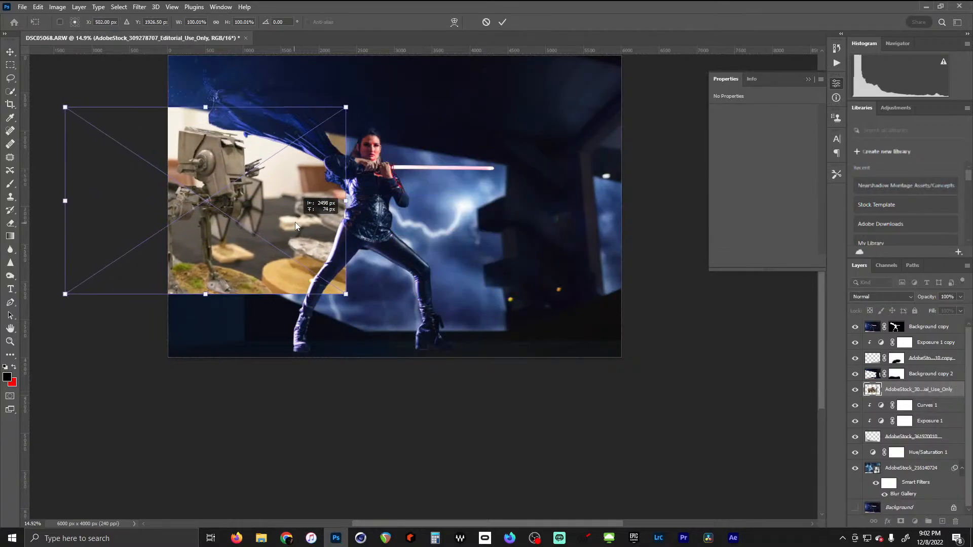
# Scale the placed walker image to 156.65% and position it at X 0 px, Y 2147 px
pyautogui.moveTo(348, 111); pyautogui.dragTo(550, 87)
pyautogui.moveTo(459, 108); pyautogui.dragTo(353, 190)
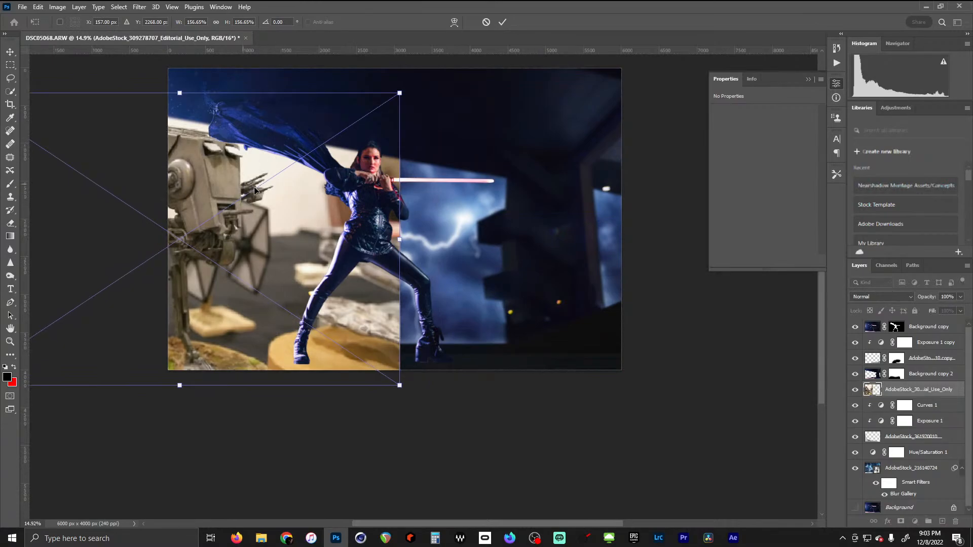
pyautogui.moveTo(297, 183); pyautogui.dragTo(287, 172)
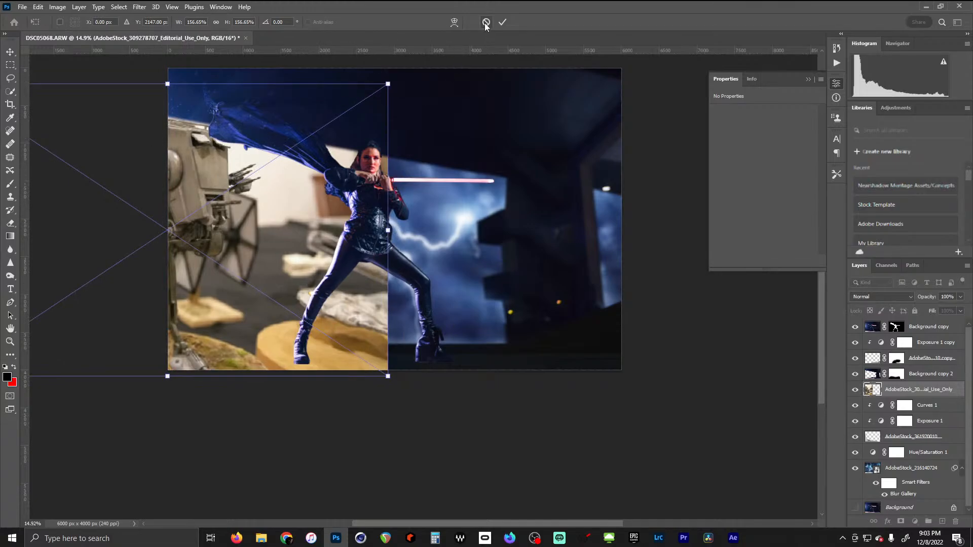
pyautogui.click(502, 22)
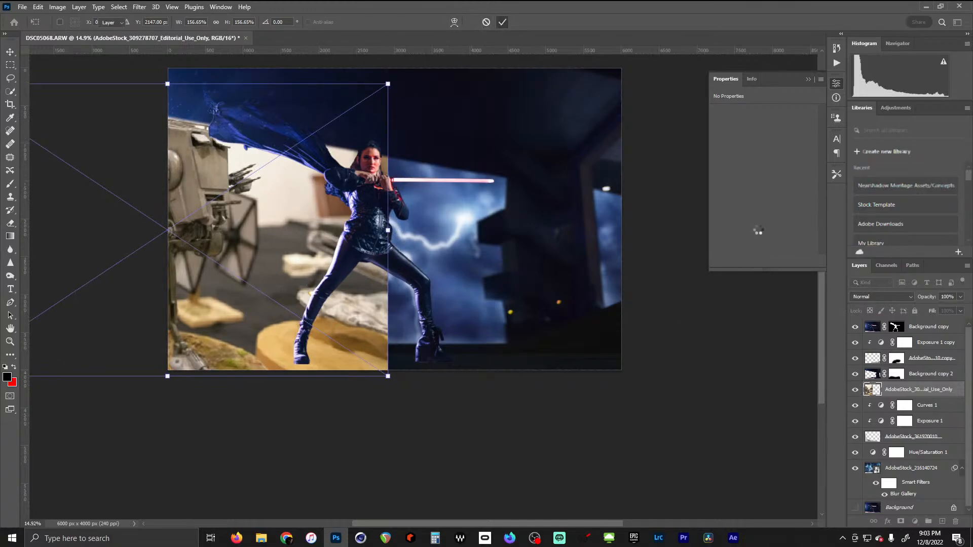
# Move the walker image layer directly above the stormy sky layer, preview it through the window opening, and leave it hidden
pyautogui.click(855, 390)
pyautogui.moveTo(861, 395); pyautogui.dragTo(866, 463)
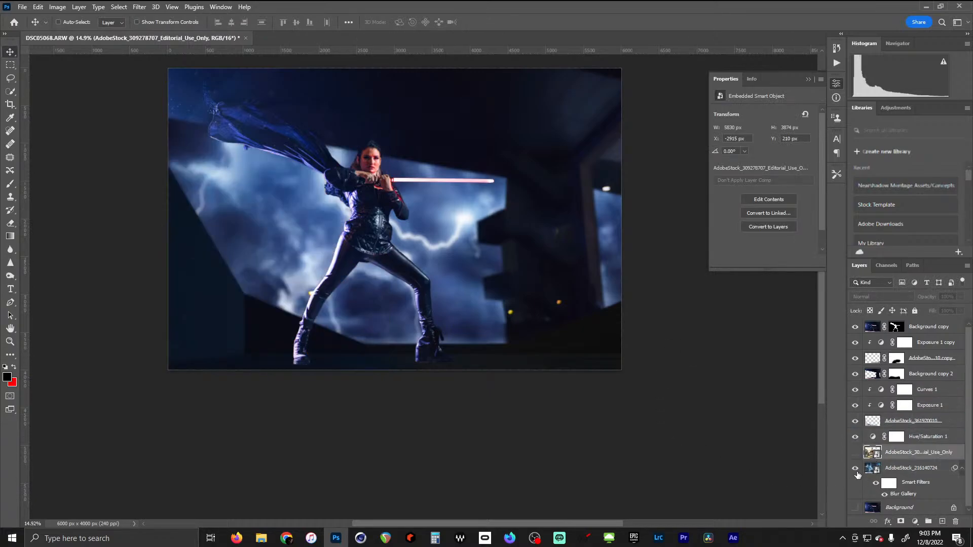
pyautogui.click(855, 454)
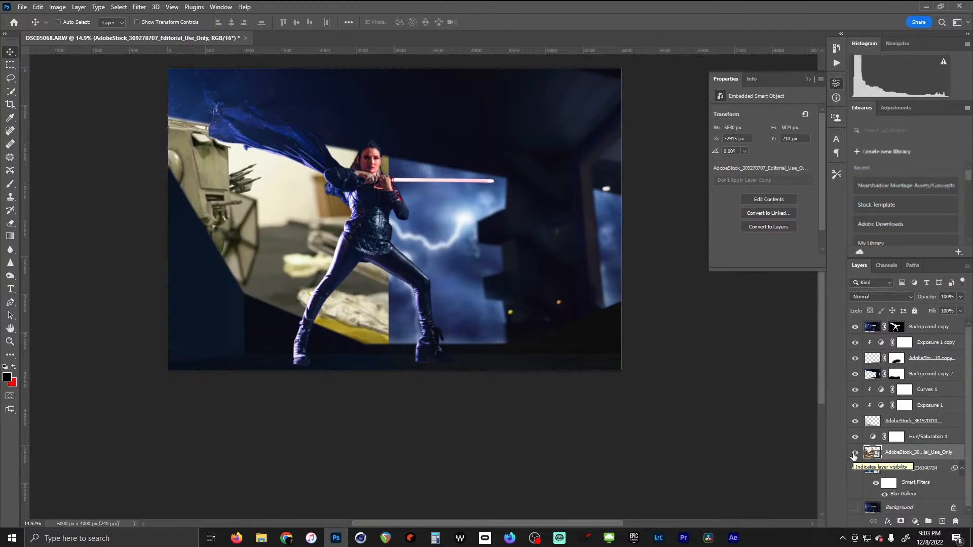
pyautogui.click(855, 454)
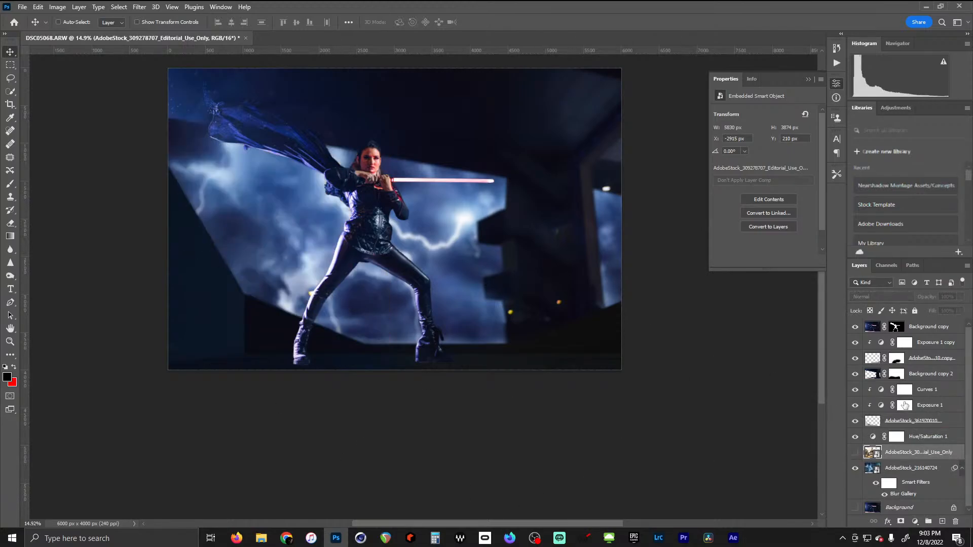
# Add a second Curves adjustment layer directly above the existing Curves adjustment
pyautogui.click(927, 391)
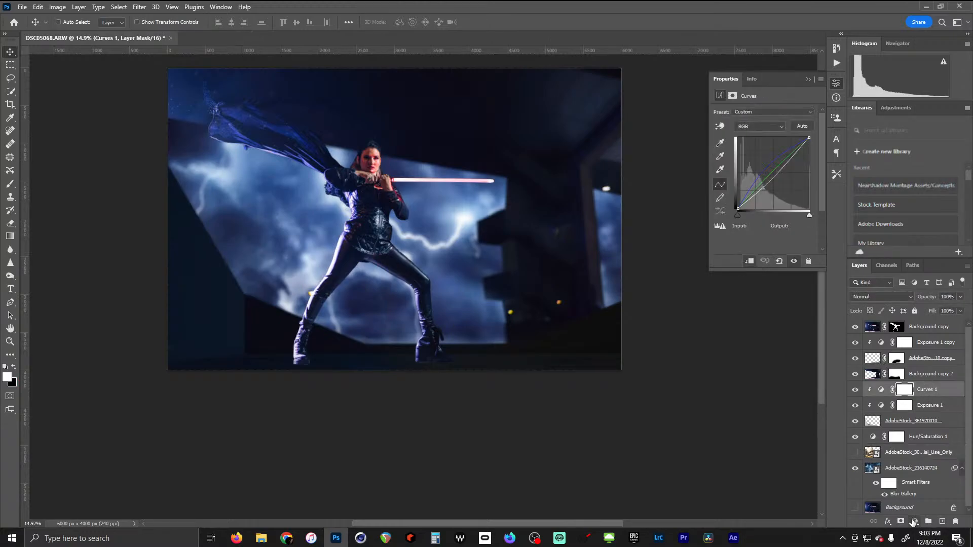
pyautogui.click(914, 522)
pyautogui.click(907, 400)
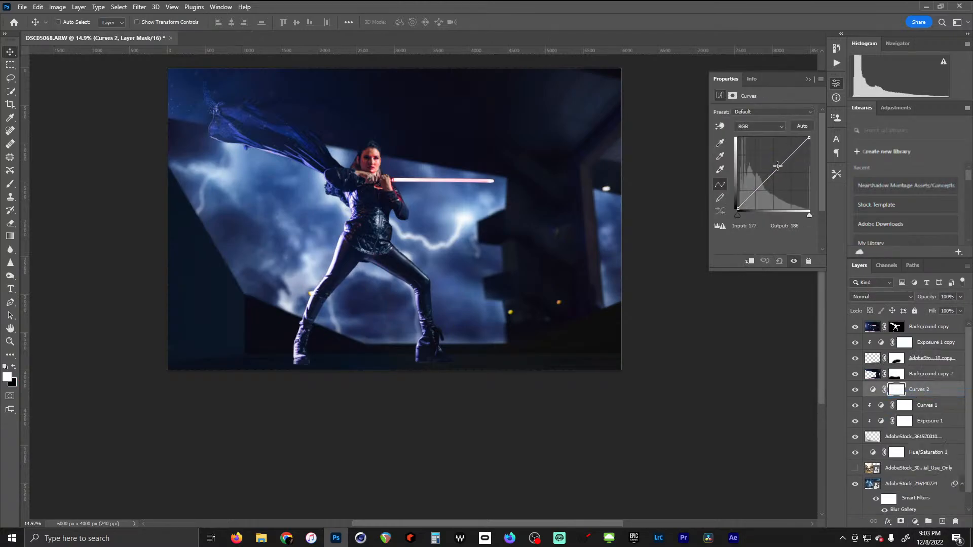
# Brighten the new Curves adjustment to input 102, output 171, clip it to the layers below, and invert its mask to black
pyautogui.moveTo(778, 166); pyautogui.dragTo(769, 159)
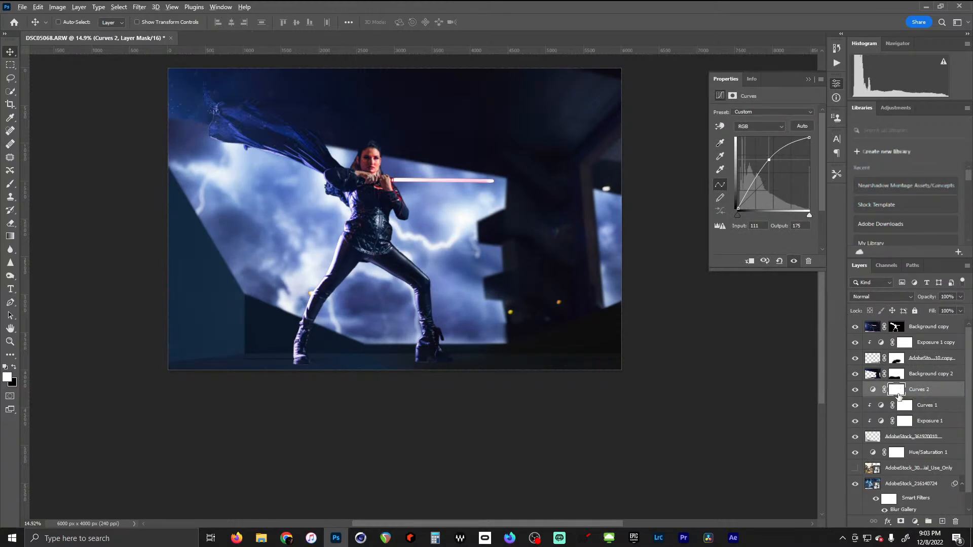
pyautogui.click(750, 261)
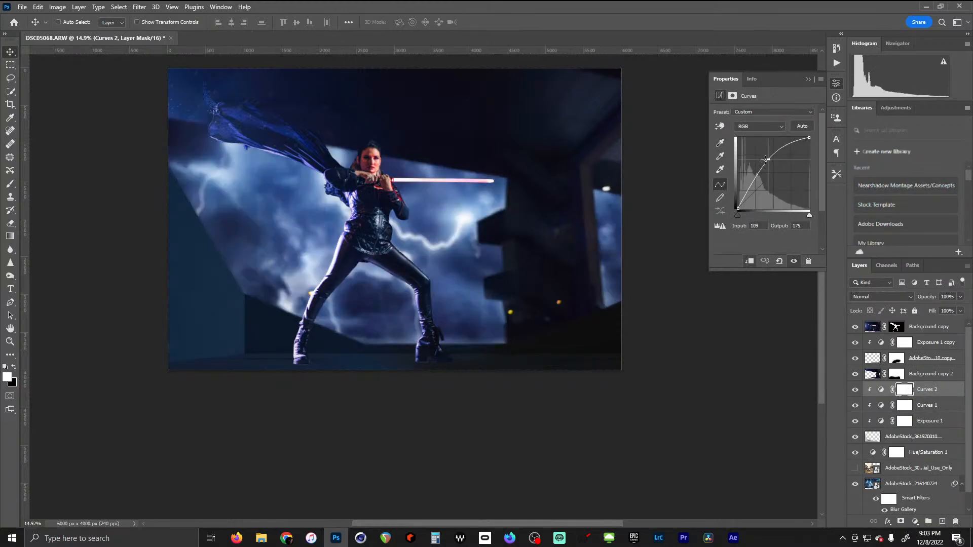
pyautogui.moveTo(769, 159); pyautogui.dragTo(765, 162)
pyautogui.hotkey('ctrl', 'i')
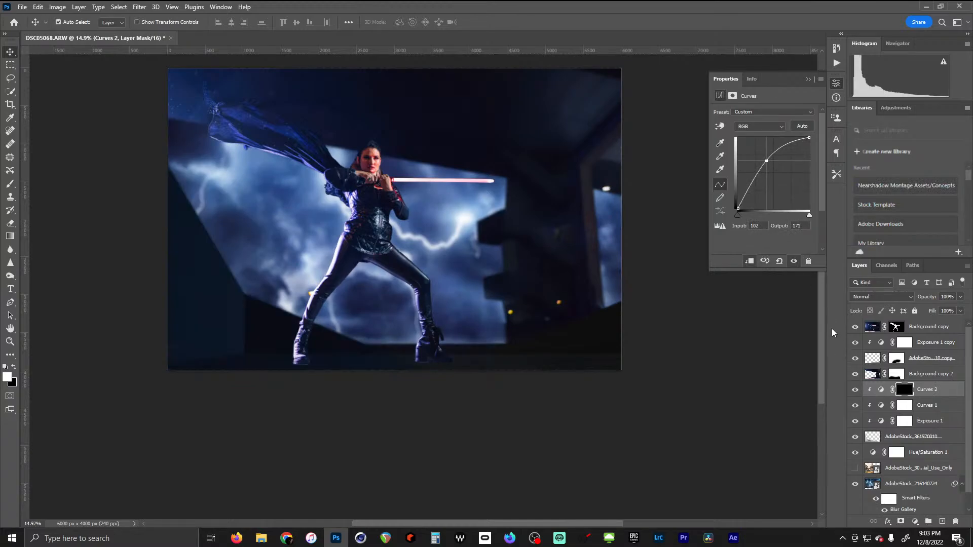
# Reveal the Curves 2 brightening over the image's left side with a 2500 px white brush, and set its RGB curve point to input 89, output 171
pyautogui.click(10, 184)
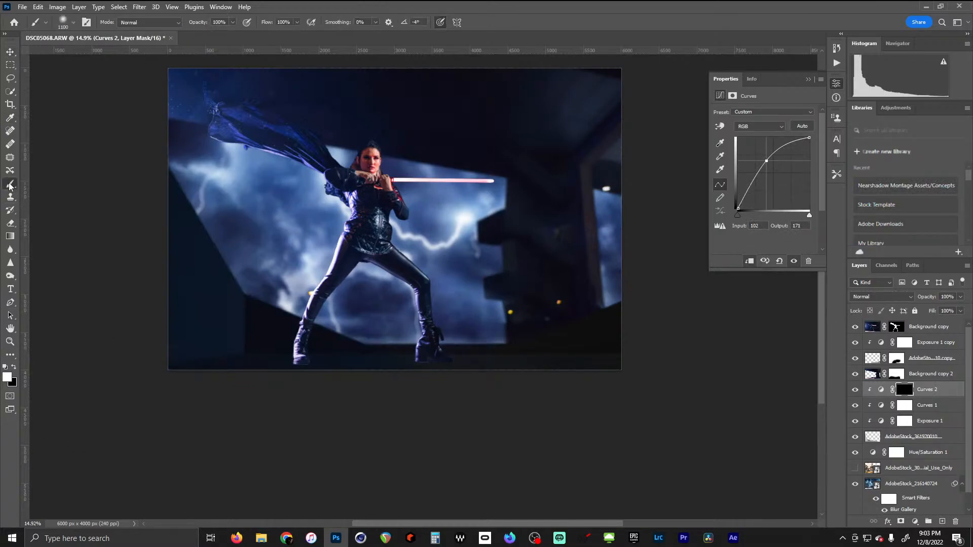
pyautogui.press(']')
pyautogui.press(']')
pyautogui.press(']')
pyautogui.press(']')
pyautogui.press(']')
pyautogui.press(']')
pyautogui.press(']')
pyautogui.press(']')
pyautogui.press(']')
pyautogui.press(']')
pyautogui.press(']')
pyautogui.press(']')
pyautogui.press(']')
pyautogui.press(']')
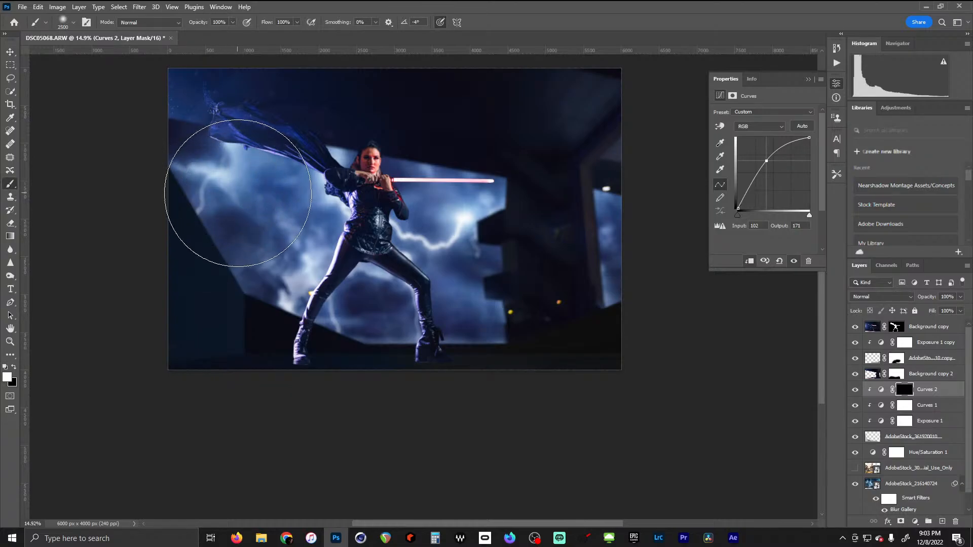
pyautogui.moveTo(258, 226)
pyautogui.mouseDown()
pyautogui.moveTo(213, 235)
pyautogui.moveTo(237, 196)
pyautogui.moveTo(228, 165)
pyautogui.moveTo(244, 207)
pyautogui.mouseUp()
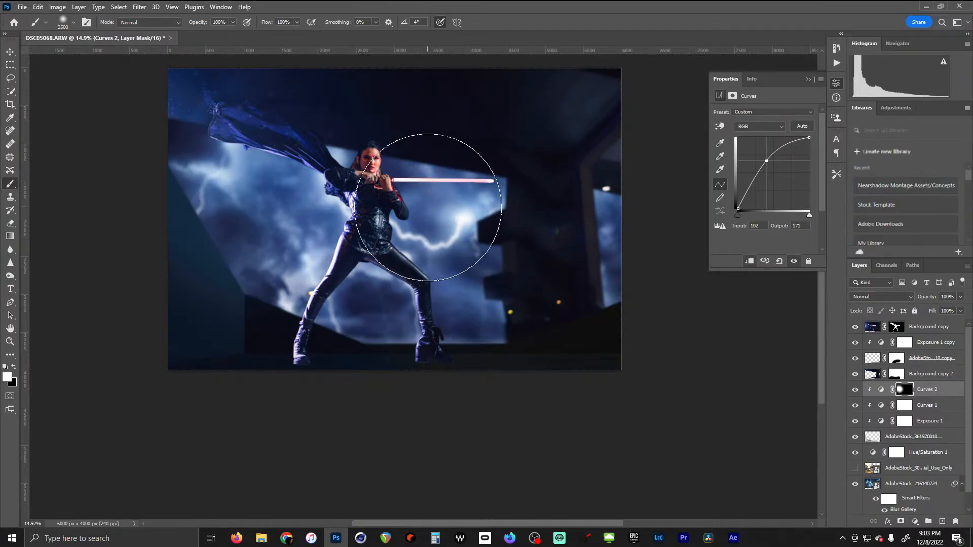
pyautogui.moveTo(765, 161); pyautogui.dragTo(760, 159)
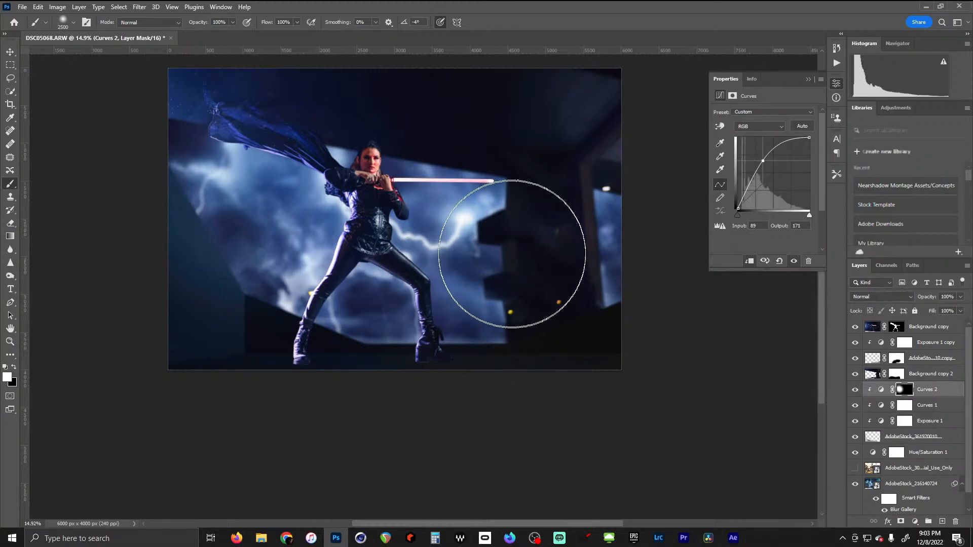
pyautogui.moveTo(528, 251); pyautogui.dragTo(447, 238)
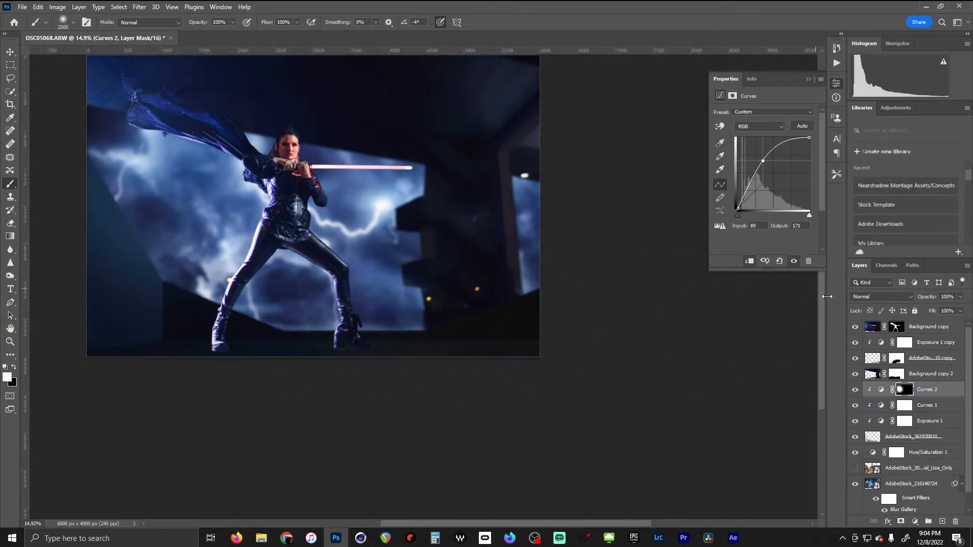
# Add a Curves adjustment layer directly above Exposure 1 copy
pyautogui.click(944, 355)
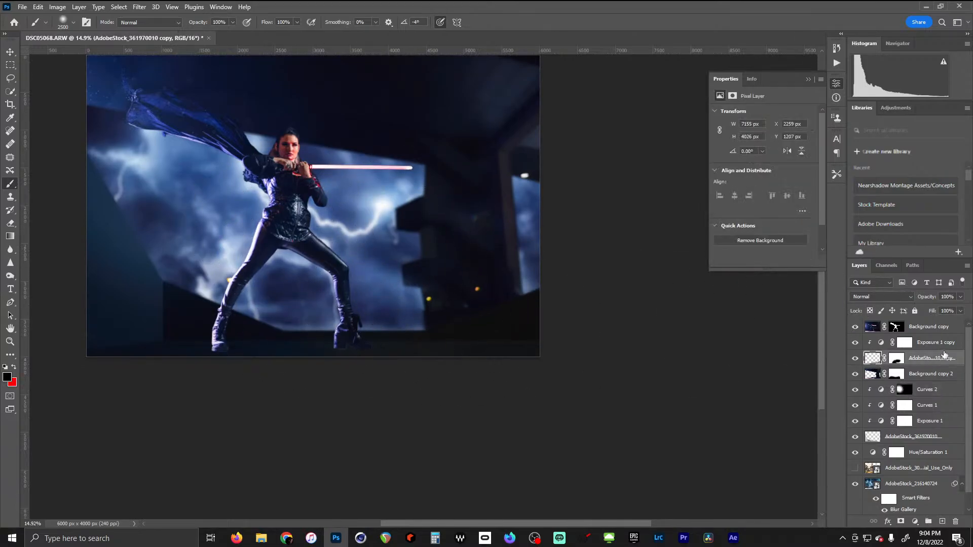
pyautogui.click(933, 343)
pyautogui.click(915, 521)
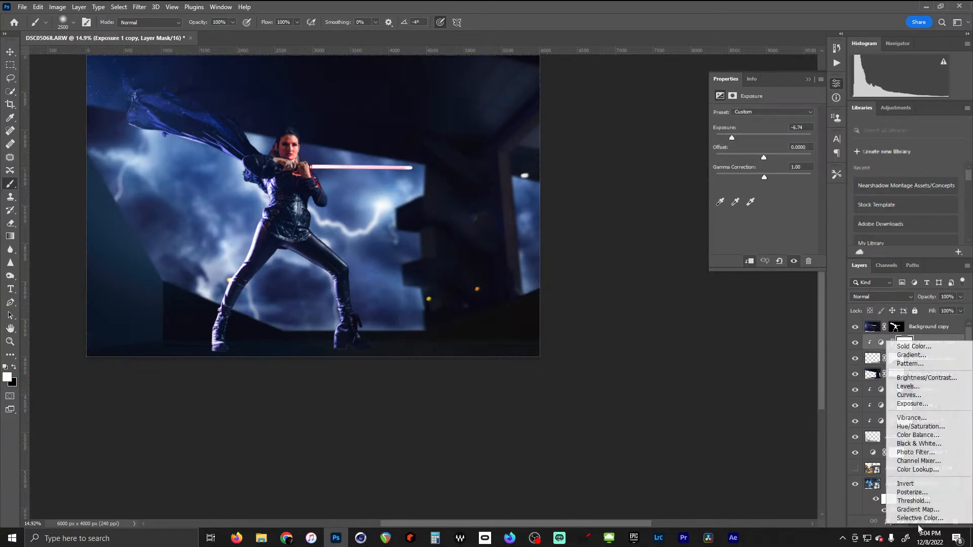
pyautogui.click(909, 395)
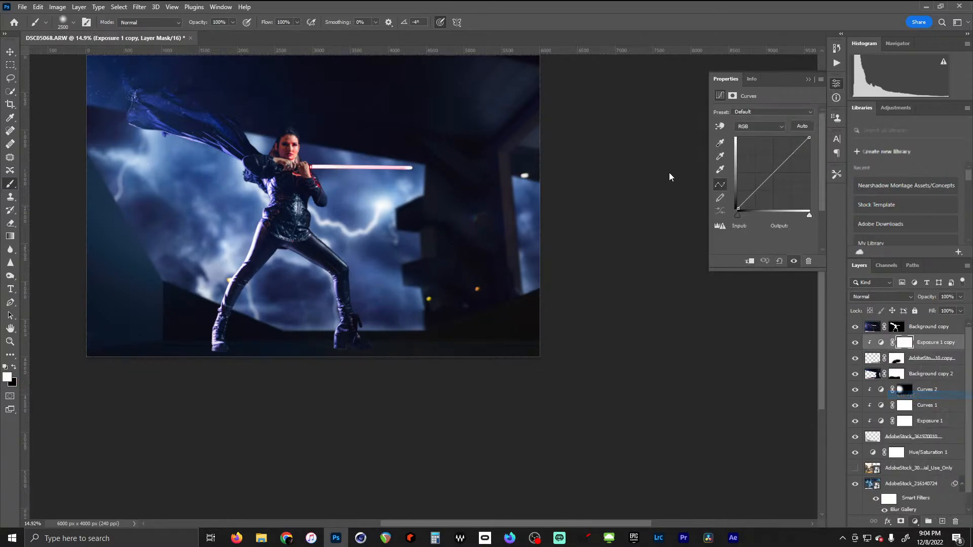
# Raise the new Curves layer's Red channel to output 151 at input 119, and clip the adjustment to the floor layer beneath it
pyautogui.click(781, 126)
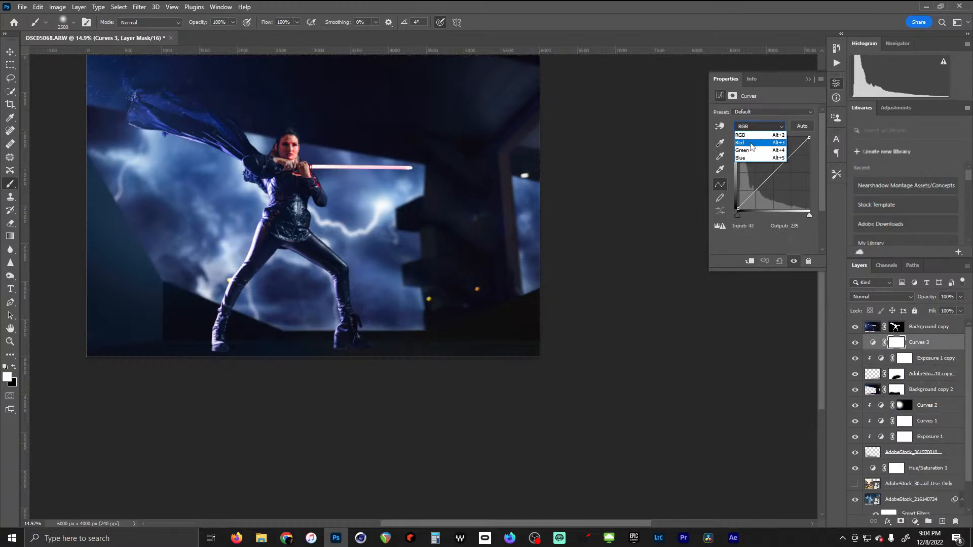
pyautogui.click(754, 142)
pyautogui.click(771, 167)
pyautogui.moveTo(771, 167); pyautogui.dragTo(771, 167)
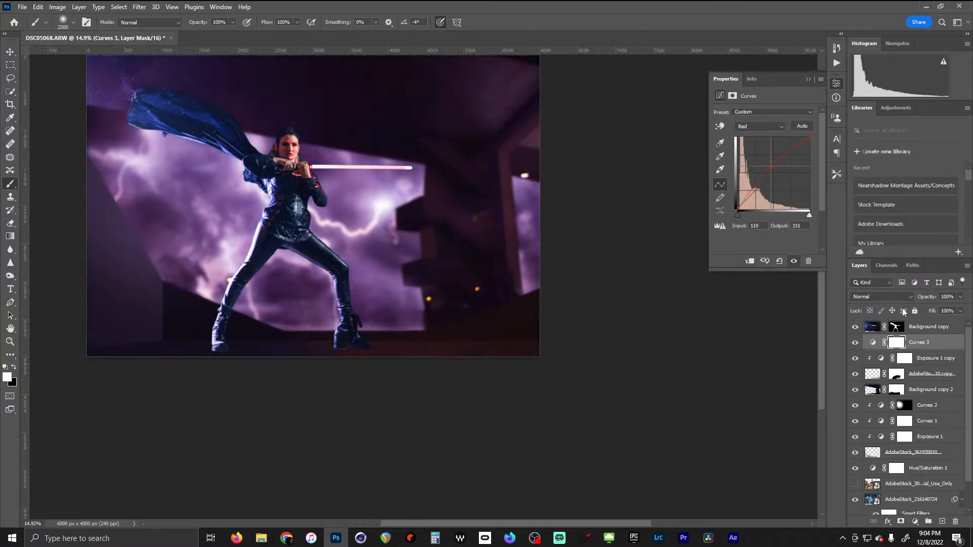
pyautogui.keyDown('alt'); pyautogui.click(910, 351); pyautogui.keyUp('alt')
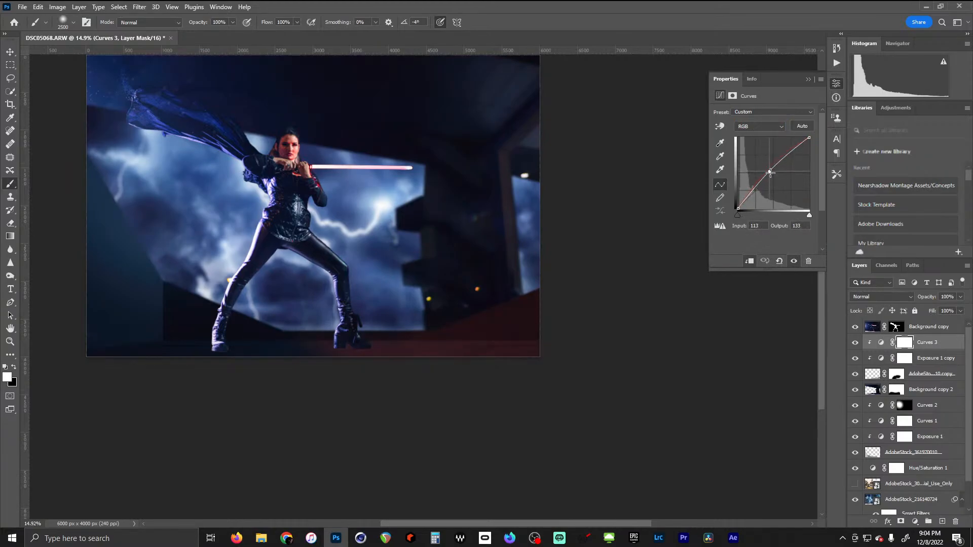
# Darken the RGB curve's midtones for the floor, and set the Red channel's point to input 121, output 146
pyautogui.click(771, 175)
pyautogui.moveTo(771, 175); pyautogui.dragTo(767, 192)
pyautogui.click(776, 130)
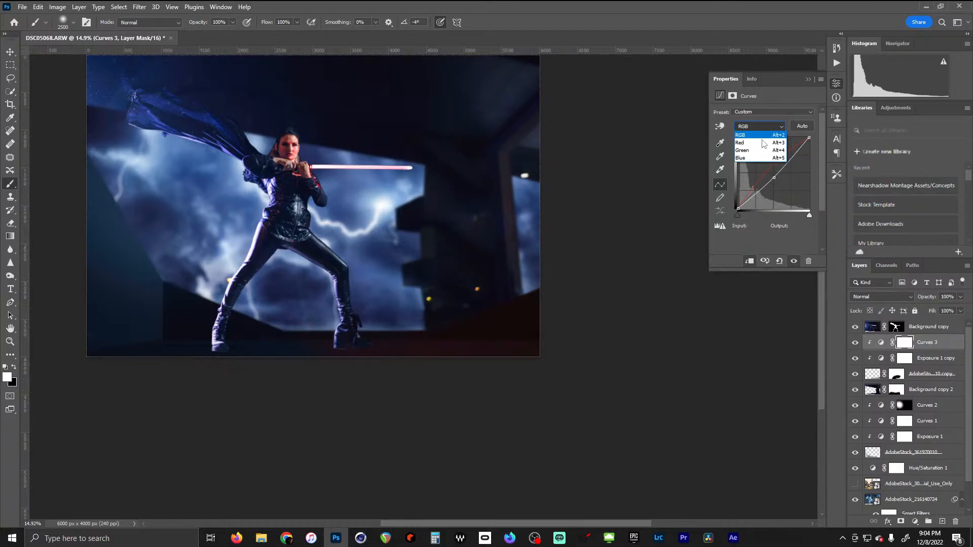
pyautogui.click(768, 137)
pyautogui.moveTo(770, 166); pyautogui.dragTo(771, 170)
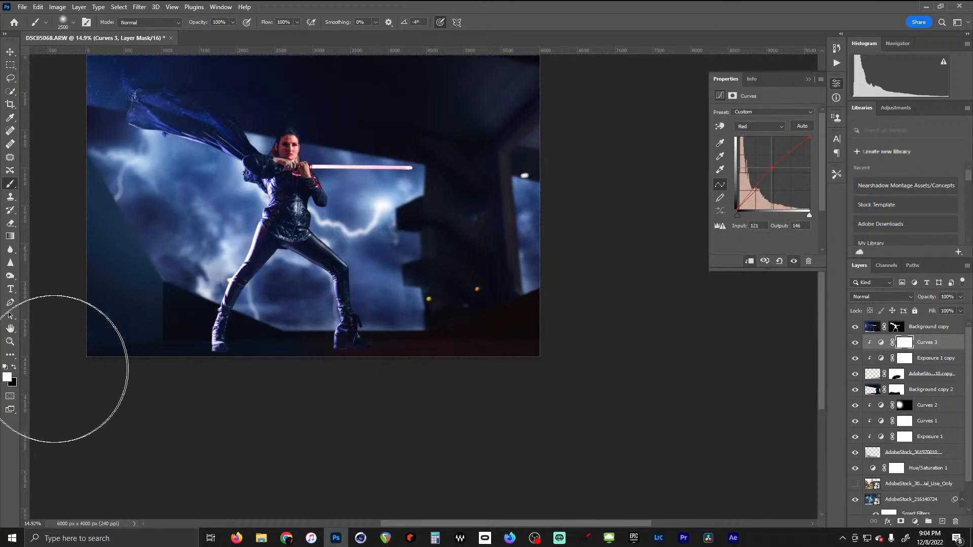
# Paint black on the Curves 3 mask along the floor below the figure to remove the red tint, and switch back to white
pyautogui.click(15, 367)
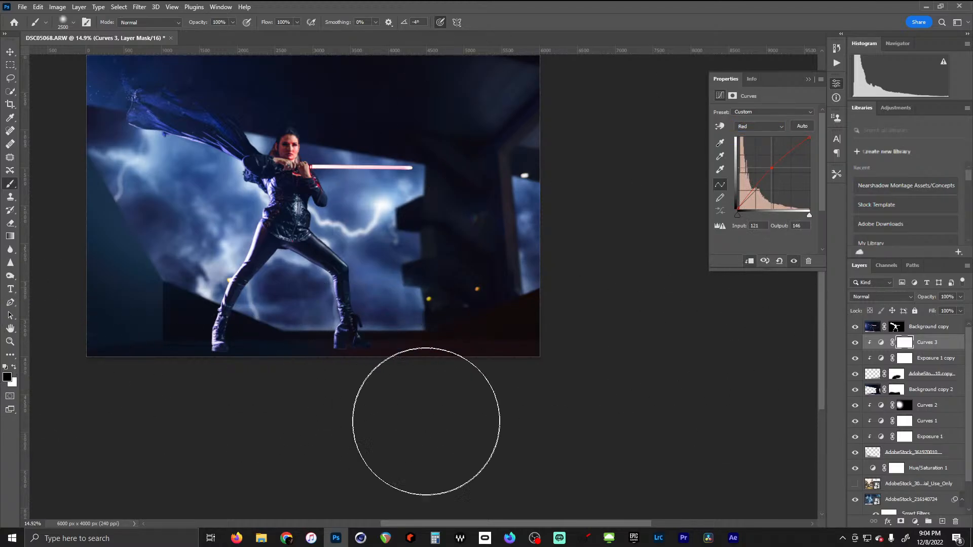
pyautogui.moveTo(343, 390); pyautogui.dragTo(317, 442)
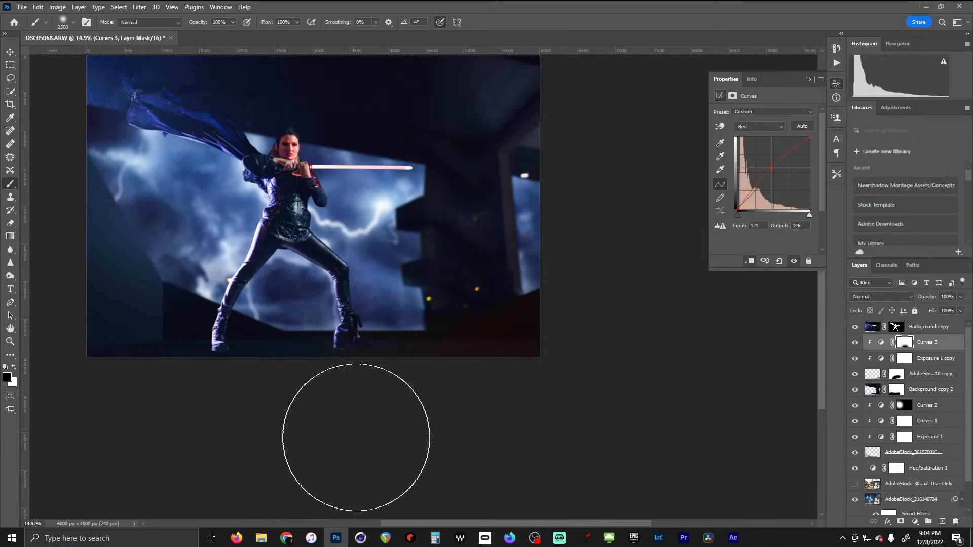
pyautogui.click(16, 368)
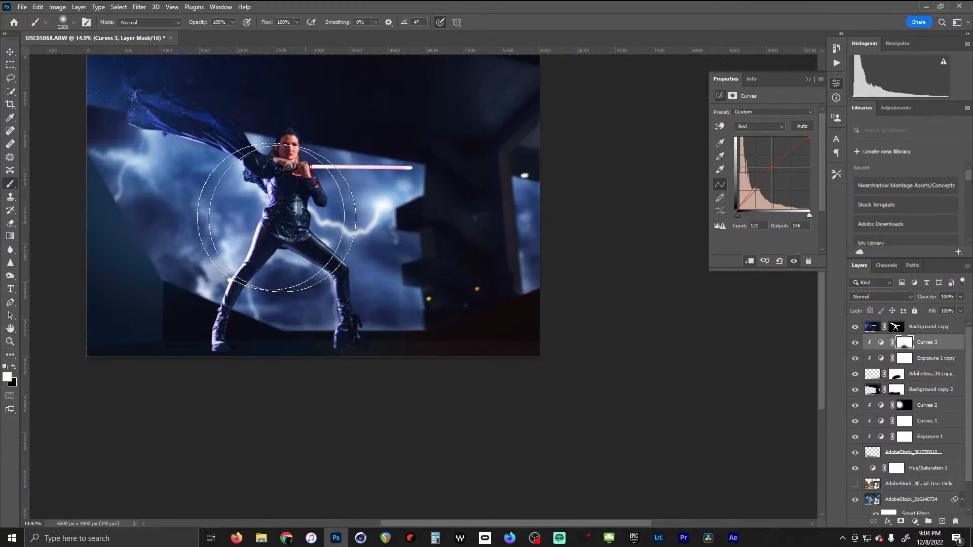
pyautogui.moveTo(267, 383); pyautogui.dragTo(329, 384)
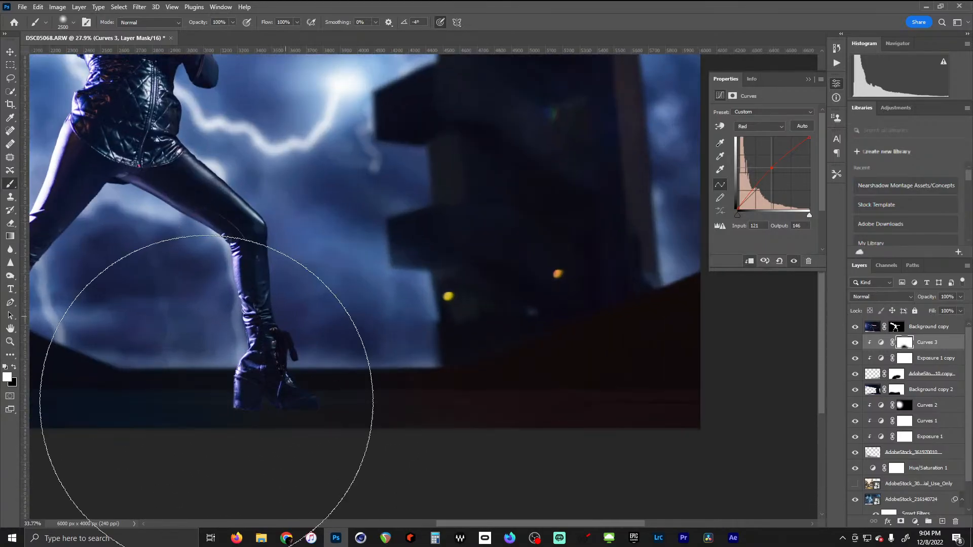
# Examine the floor tint around the boots and how the interior blends across the whole composite
pyautogui.moveTo(211, 403); pyautogui.dragTo(646, 334)
pyautogui.moveTo(639, 378); pyautogui.dragTo(652, 375)
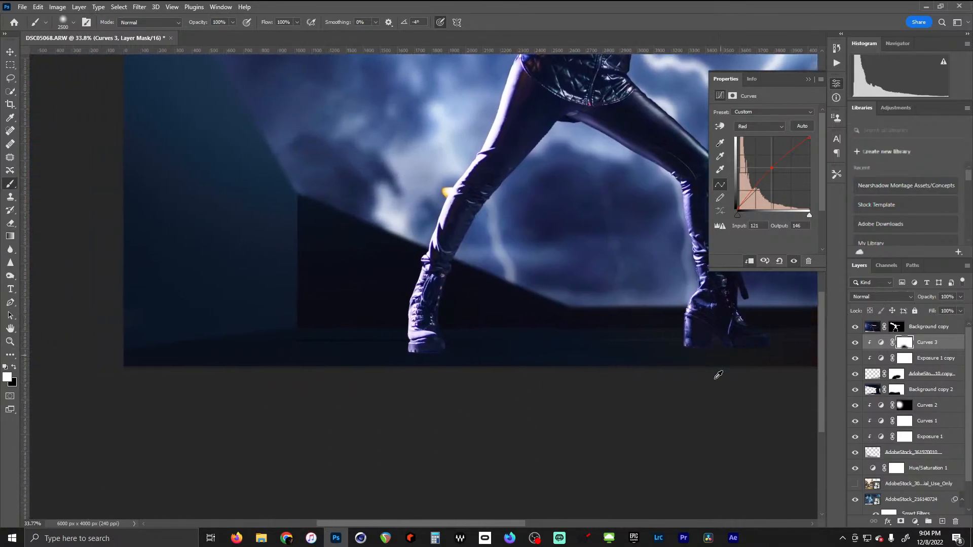
pyautogui.moveTo(682, 300); pyautogui.dragTo(495, 332)
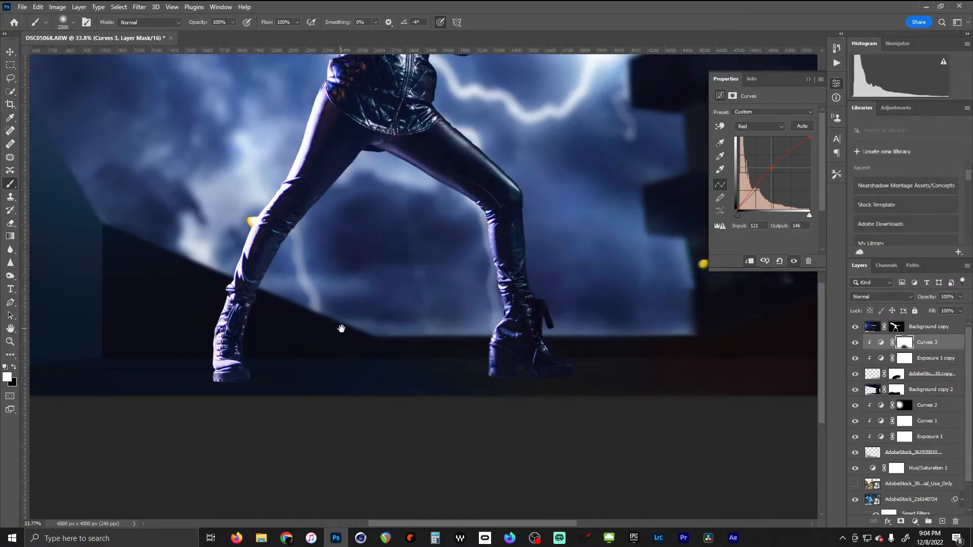
pyautogui.scroll(-3, 364, 316)
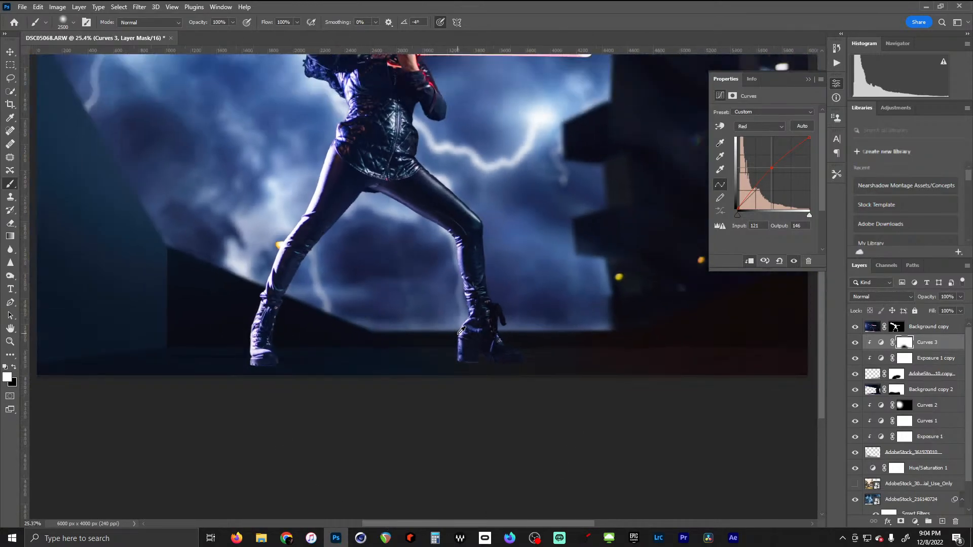
pyautogui.moveTo(445, 163)
pyautogui.mouseDown()
pyautogui.moveTo(479, 301)
pyautogui.moveTo(433, 280)
pyautogui.mouseUp()
pyautogui.scroll(-5, 428, 278)
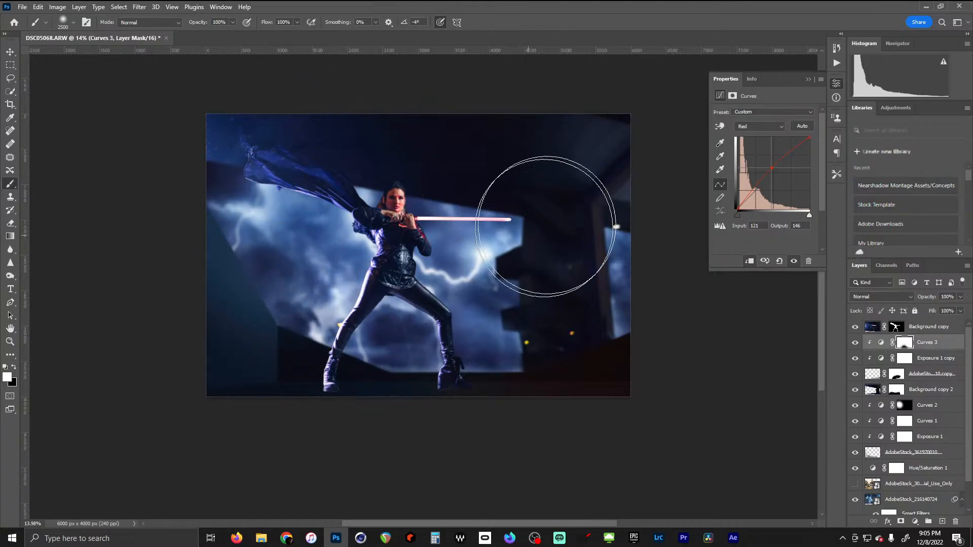
pyautogui.moveTo(256, 194)
pyautogui.mouseDown()
pyautogui.moveTo(352, 227)
pyautogui.moveTo(313, 196)
pyautogui.mouseUp()
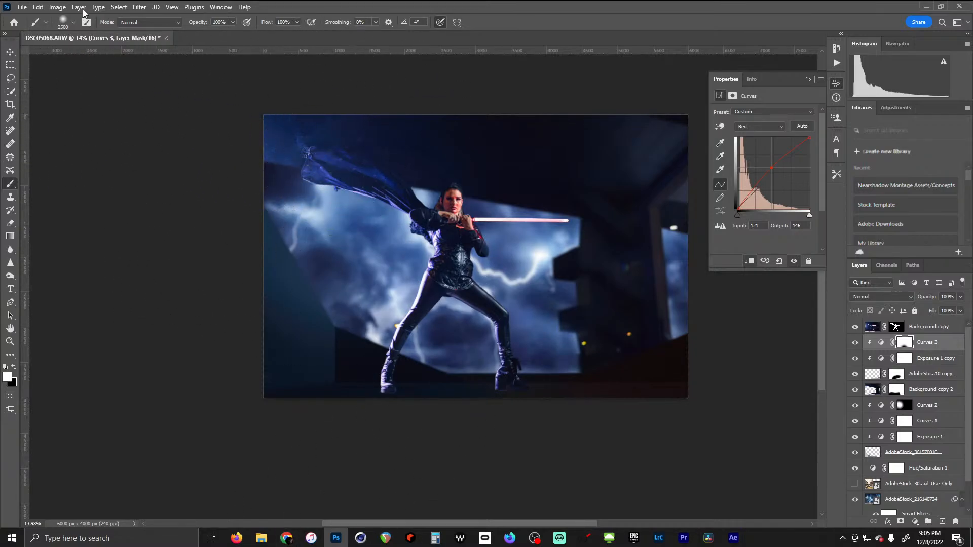
pyautogui.click(261, 538)
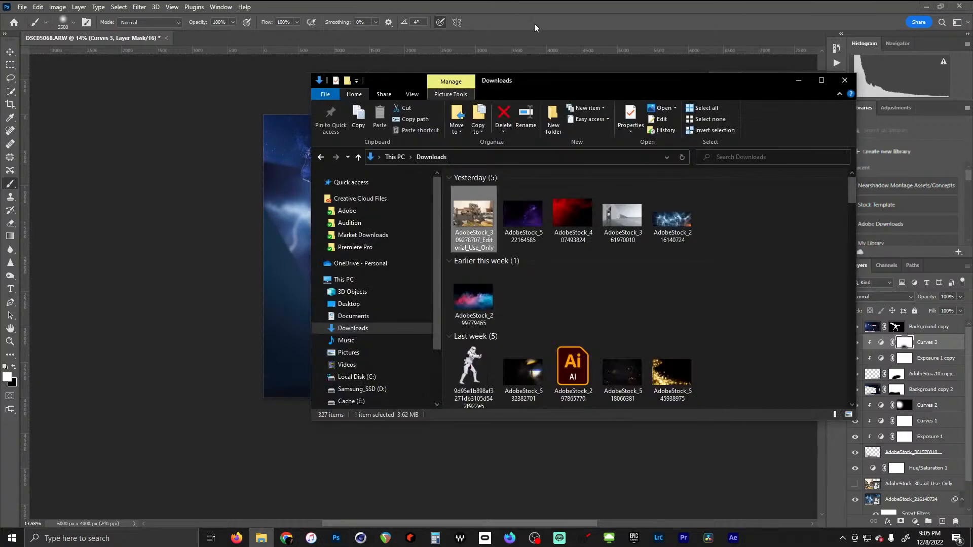
pyautogui.click(578, 19)
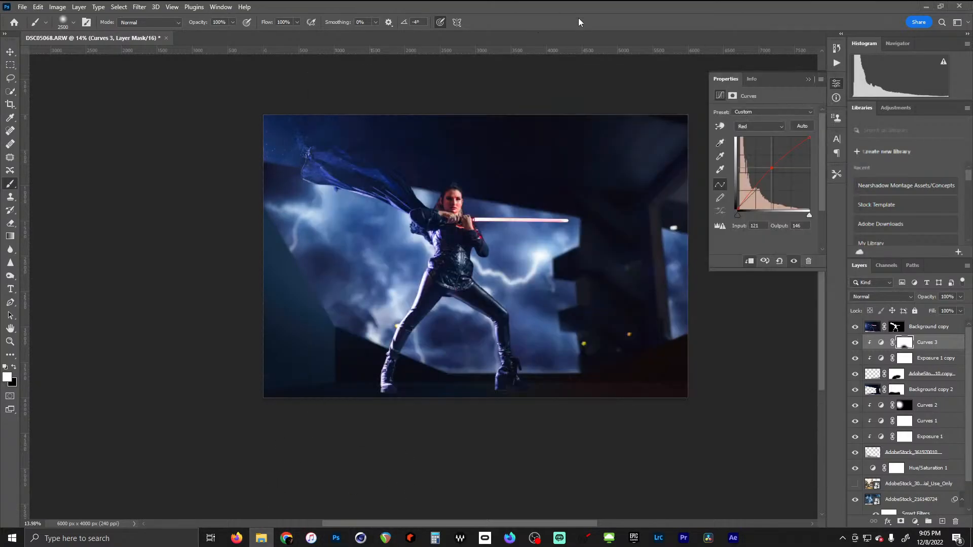
# Show the walker image layer, move it above all other layers, and position it at X -305 px, Y 126 px
pyautogui.click(855, 484)
pyautogui.moveTo(909, 487); pyautogui.dragTo(907, 323)
pyautogui.press('v')
pyautogui.moveTo(403, 219)
pyautogui.mouseDown()
pyautogui.moveTo(421, 205)
pyautogui.moveTo(569, 183)
pyautogui.moveTo(467, 196)
pyautogui.moveTo(441, 220)
pyautogui.mouseUp()
# Start a Pen tool path at the walker's hip joint and trace up the neck to the head's underside, with a corner at the lower hull panel
pyautogui.scroll(6, 445, 189)
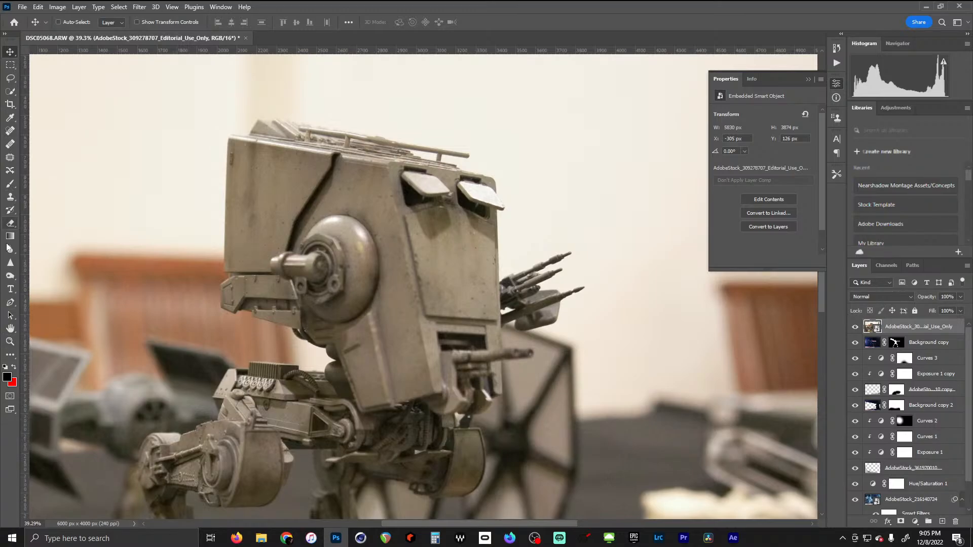
pyautogui.click(10, 302)
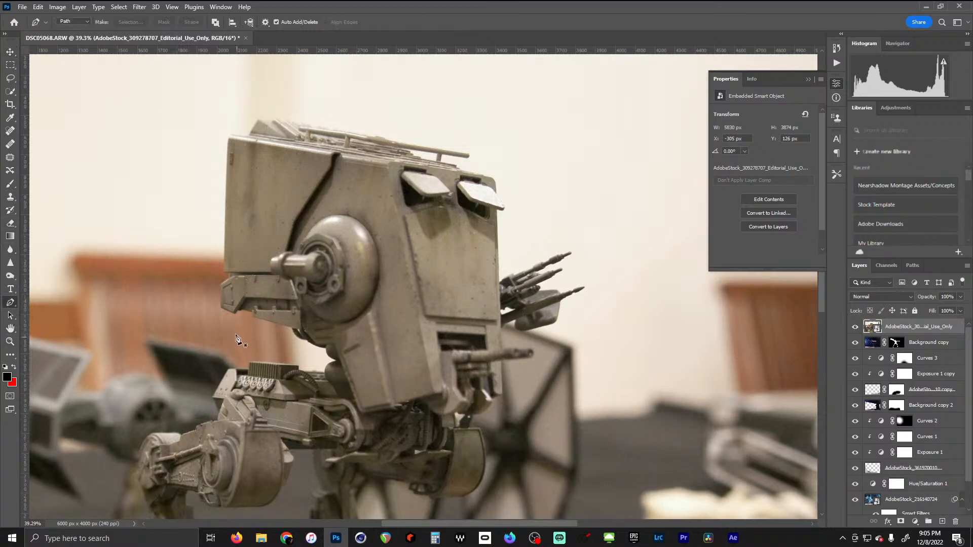
pyautogui.scroll(5, 232, 286)
pyautogui.scroll(-1, 321, 348)
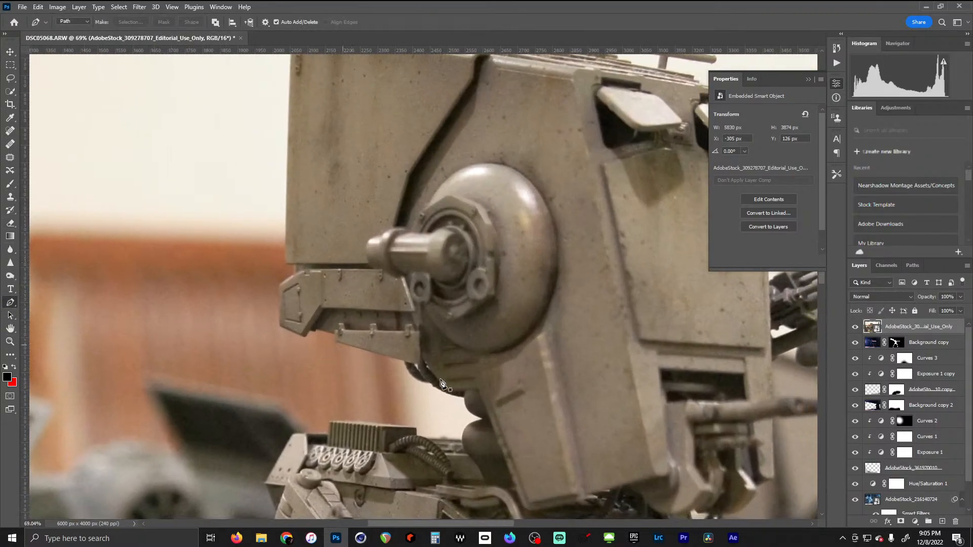
pyautogui.scroll(-3, 507, 406)
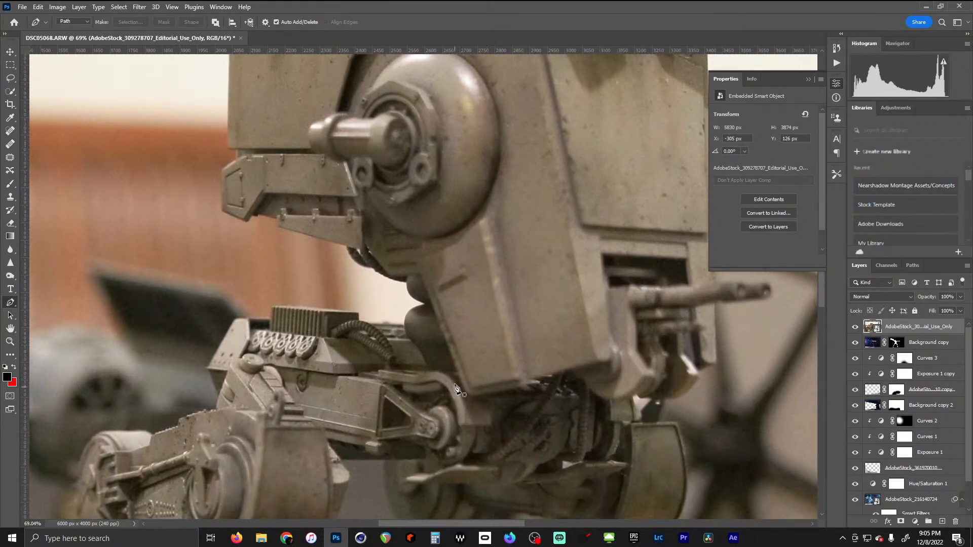
pyautogui.click(465, 423)
pyautogui.click(426, 366)
pyautogui.moveTo(410, 340); pyautogui.dragTo(341, 230)
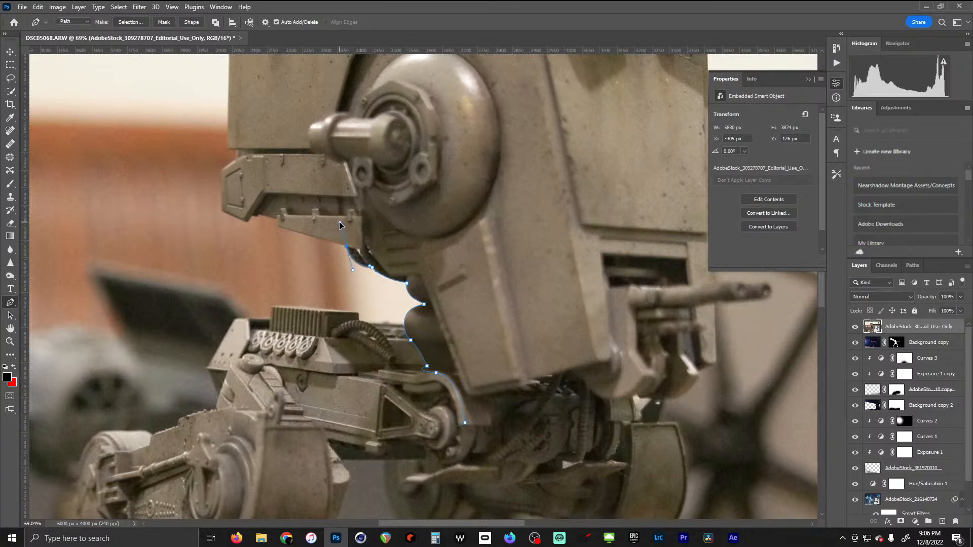
pyautogui.keyDown('alt'); pyautogui.click(346, 246); pyautogui.keyUp('alt')
# Continue the Pen path around the edges of the protruding panel at the lower rear of the walker's head
pyautogui.click(277, 225)
pyautogui.click(253, 215)
pyautogui.click(249, 222)
pyautogui.click(221, 210)
pyautogui.click(221, 171)
pyautogui.click(237, 160)
# Continue the Pen path up the head's rear edge, around its upper rear corner, and over the raised ridges at the back of the roof
pyautogui.scroll(5, 238, 139)
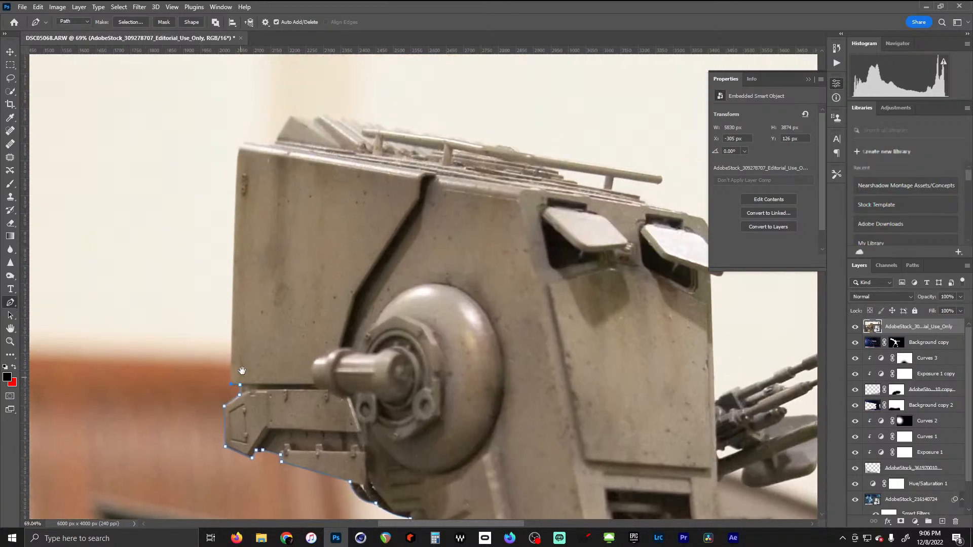
pyautogui.moveTo(238, 149)
pyautogui.mouseDown()
pyautogui.moveTo(244, 127)
pyautogui.moveTo(241, 146)
pyautogui.mouseUp()
pyautogui.click(245, 141)
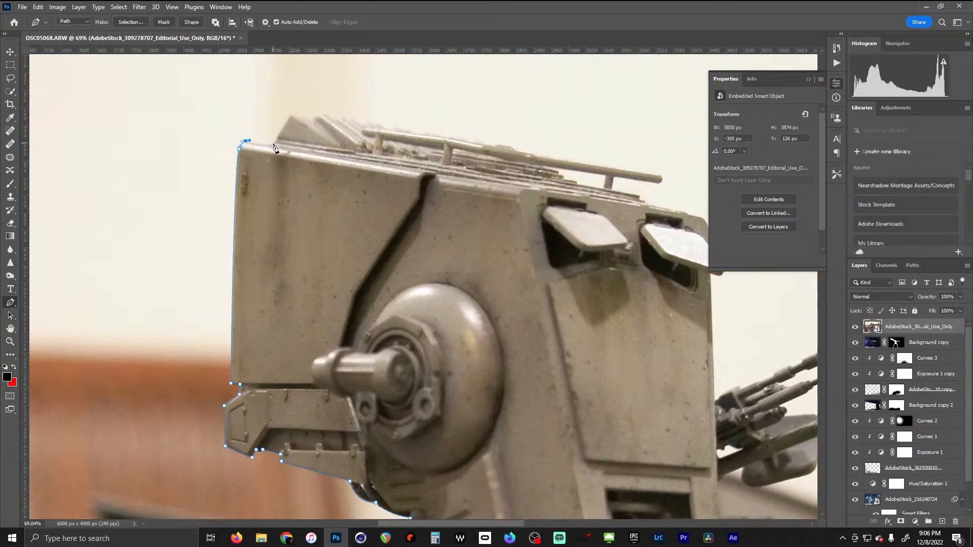
pyautogui.moveTo(274, 143); pyautogui.dragTo(281, 140)
pyautogui.click(290, 116)
pyautogui.moveTo(330, 118); pyautogui.dragTo(335, 127)
pyautogui.click(339, 120)
pyautogui.moveTo(384, 126); pyautogui.dragTo(365, 147)
# Extend the Pen path from the rear roof ridges along the small bumps above the rail onto the rail's upper edge
pyautogui.scroll(5, 354, 146)
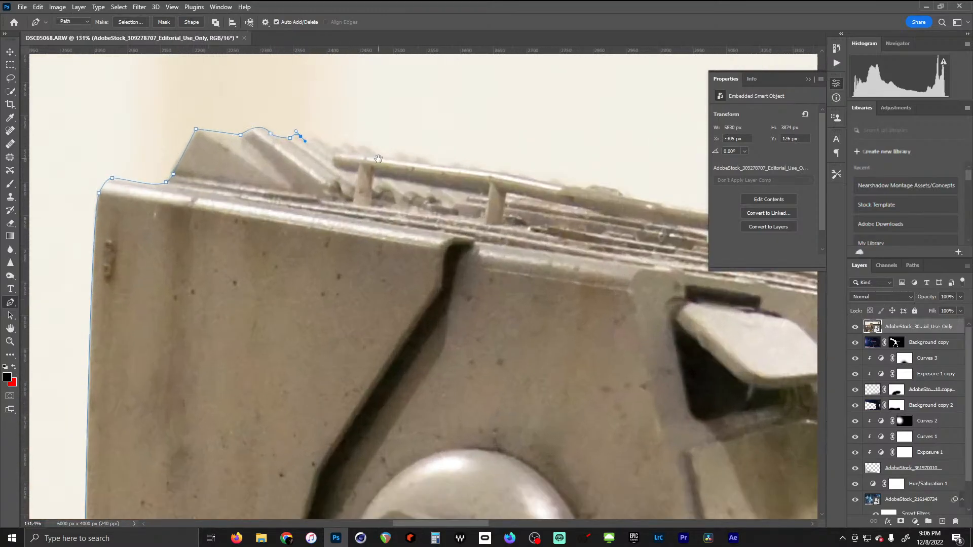
pyautogui.moveTo(379, 159); pyautogui.dragTo(312, 202)
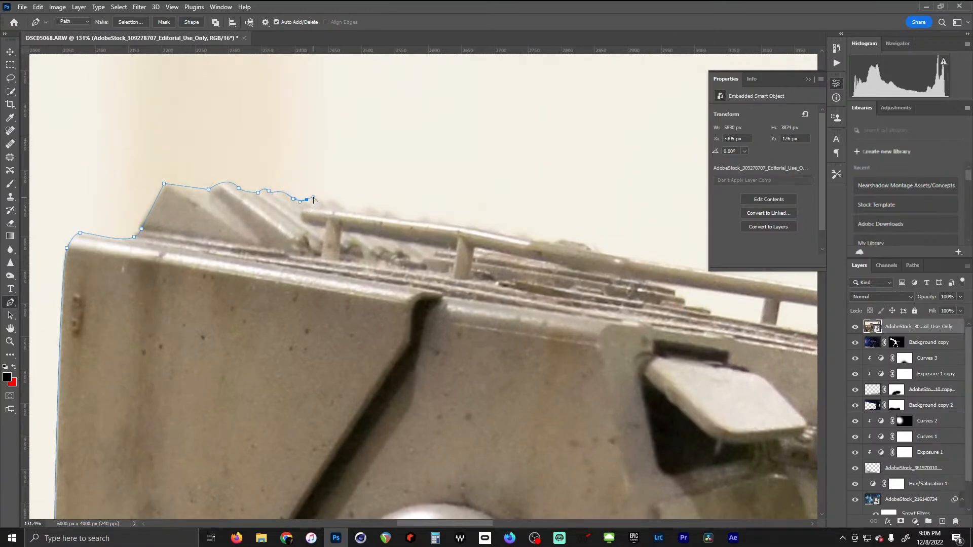
pyautogui.click(320, 202)
pyautogui.moveTo(334, 202); pyautogui.dragTo(399, 226)
pyautogui.click(416, 222)
pyautogui.moveTo(445, 223); pyautogui.dragTo(463, 235)
pyautogui.click(515, 237)
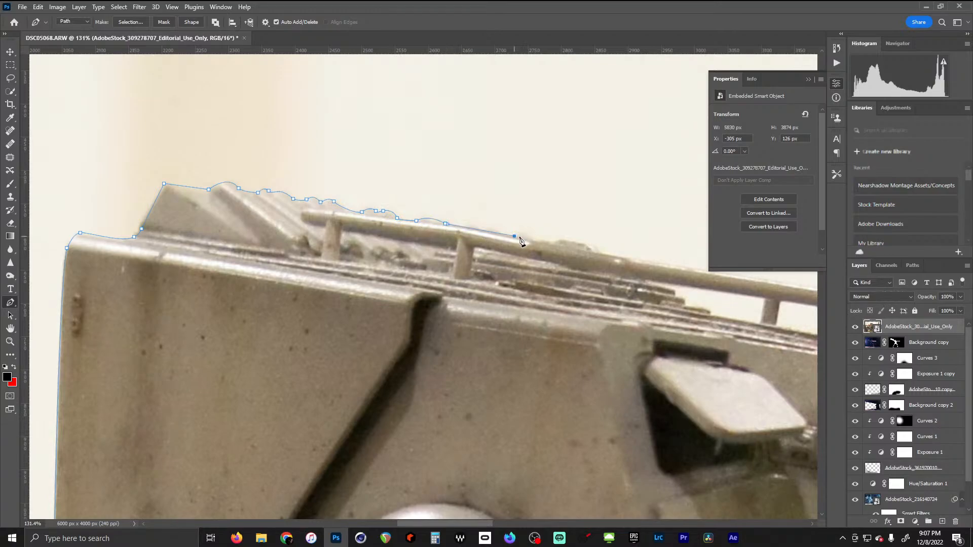
# Trace the Pen path over the remaining bumps on the roof rail and around the rail's front tip
pyautogui.moveTo(530, 238); pyautogui.dragTo(539, 250)
pyautogui.click(554, 243)
pyautogui.click(558, 239)
pyautogui.click(585, 245)
pyautogui.moveTo(600, 254); pyautogui.dragTo(604, 257)
pyautogui.hscroll(5, 600, 257)
pyautogui.scroll(-2, 601, 257)
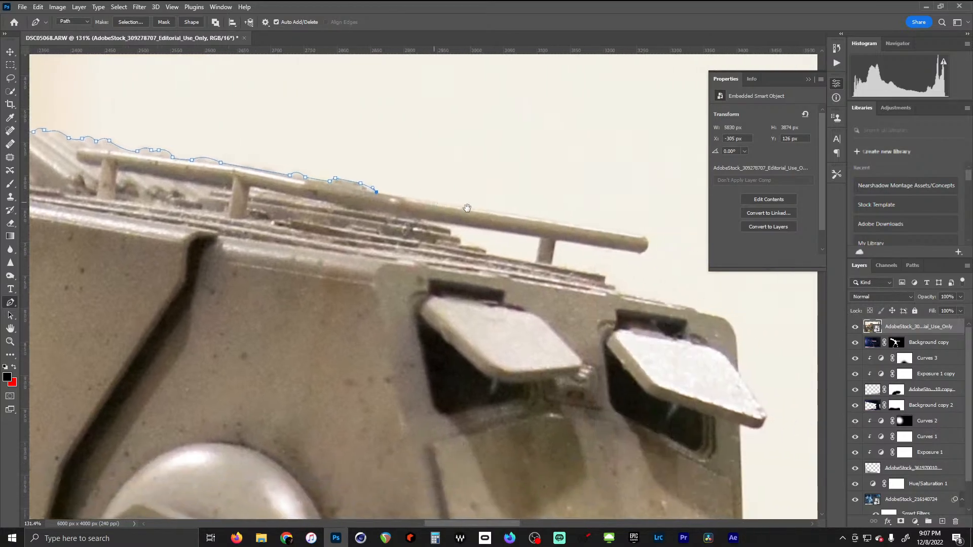
pyautogui.click(644, 237)
pyautogui.moveTo(640, 254); pyautogui.dragTo(630, 255)
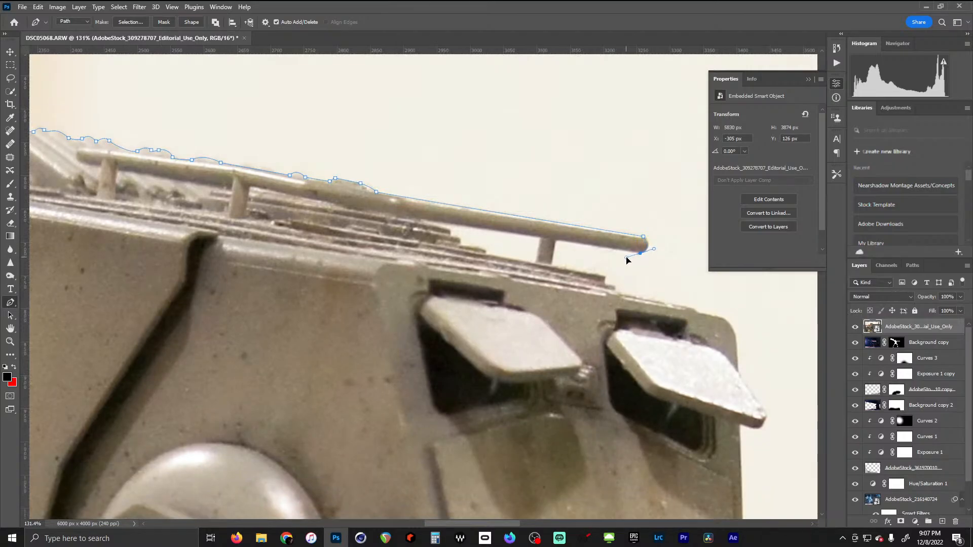
# Continue the Pen path back under the rail, down its front support post, and along the stepped roof plates
pyautogui.click(557, 241)
pyautogui.click(551, 265)
pyautogui.click(605, 277)
pyautogui.click(604, 283)
# Trace the Pen path over the head's upper front corner and around the open front window flap
pyautogui.hscroll(5, 614, 294)
pyautogui.scroll(-2, 615, 294)
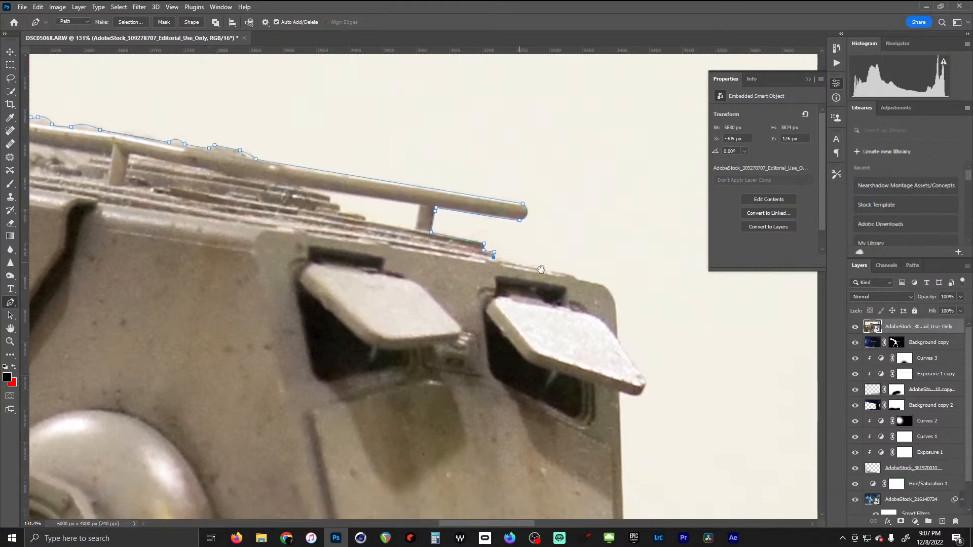
pyautogui.click(545, 265)
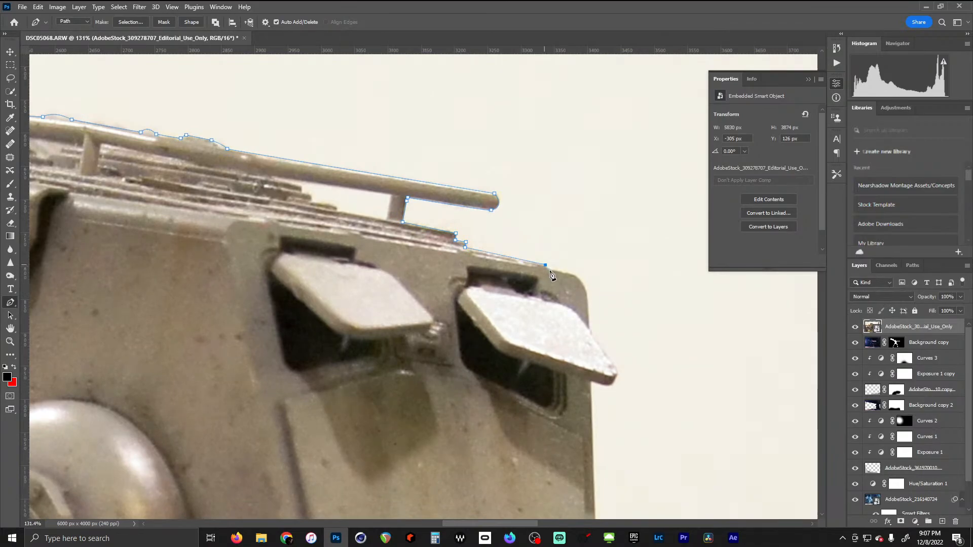
pyautogui.click(550, 269)
pyautogui.click(572, 274)
pyautogui.moveTo(587, 298); pyautogui.dragTo(588, 306)
pyautogui.click(616, 369)
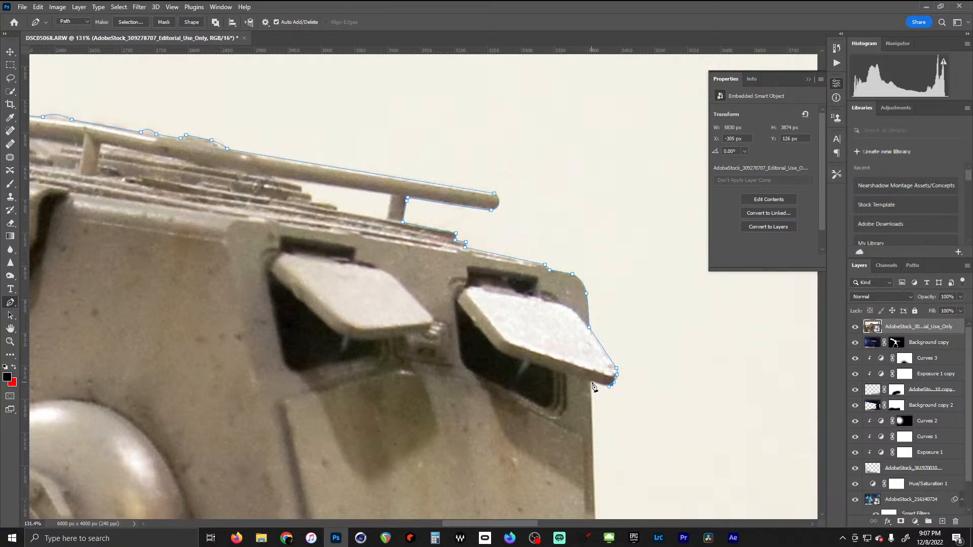
pyautogui.moveTo(591, 381); pyautogui.dragTo(583, 381)
# Run the Pen path down the head's straight front edge, excluding the distant guns, and around the protruding front gun barrel
pyautogui.scroll(-5, 598, 425)
pyautogui.hscroll(2, 598, 424)
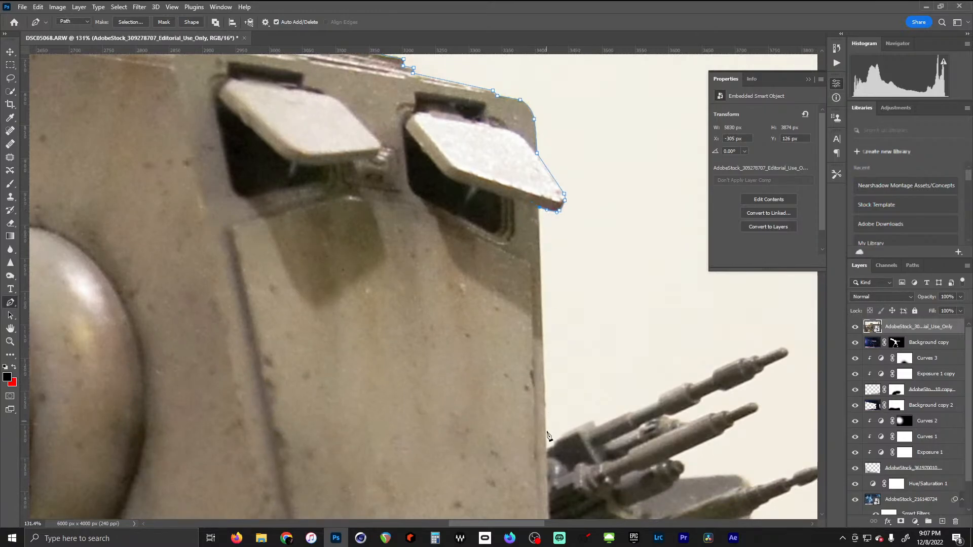
pyautogui.moveTo(550, 436); pyautogui.dragTo(526, 278)
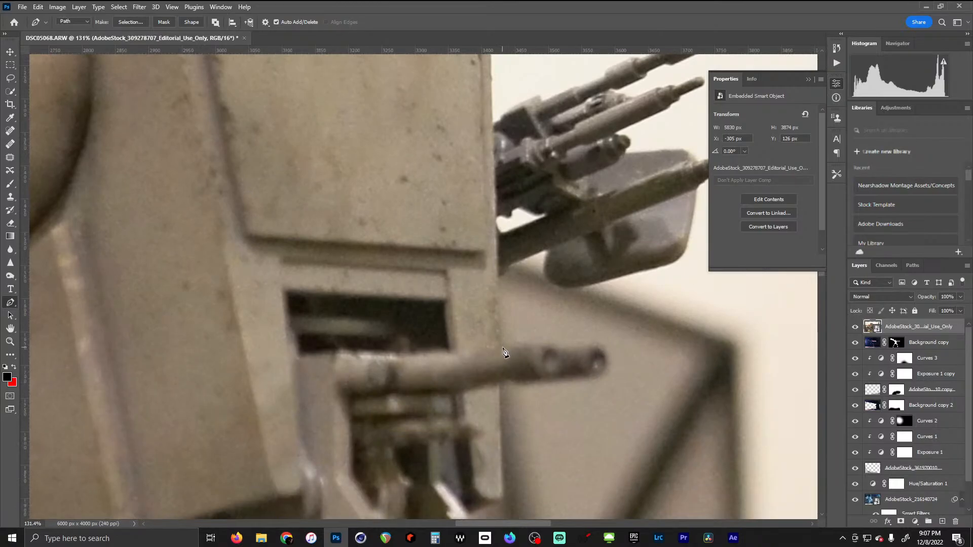
pyautogui.click(501, 346)
pyautogui.moveTo(542, 343); pyautogui.dragTo(568, 353)
pyautogui.moveTo(591, 380); pyautogui.dragTo(586, 380)
pyautogui.click(547, 382)
pyautogui.click(509, 380)
pyautogui.click(499, 383)
# Continue the Pen path down to the head's lower front corner, redoing the corner anchor, and around the rounded chin part
pyautogui.moveTo(502, 446); pyautogui.dragTo(495, 361)
pyautogui.click(488, 401)
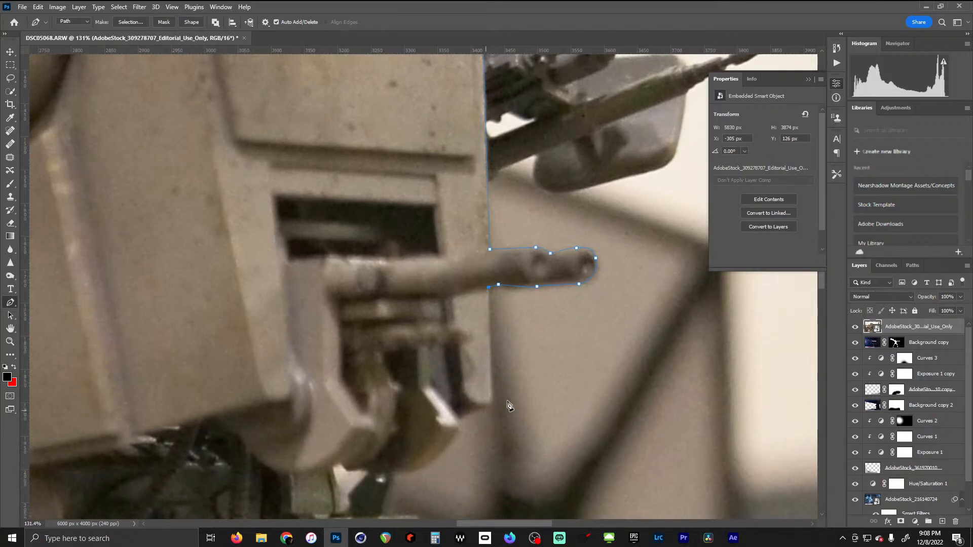
pyautogui.hotkey('ctrl', 'z')
pyautogui.click(491, 393)
pyautogui.click(459, 418)
pyautogui.moveTo(467, 387); pyautogui.dragTo(492, 298)
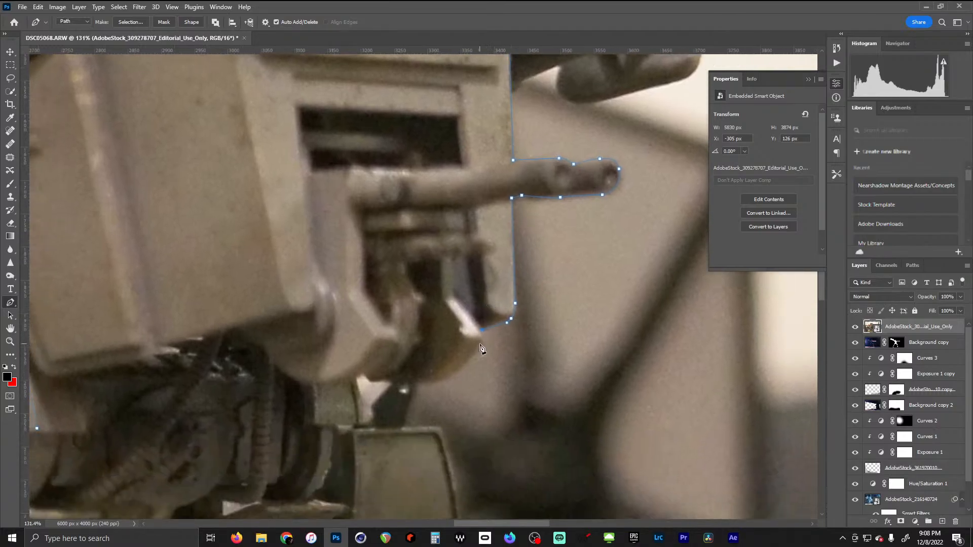
pyautogui.click(480, 345)
pyautogui.click(474, 350)
pyautogui.moveTo(418, 383); pyautogui.dragTo(442, 329)
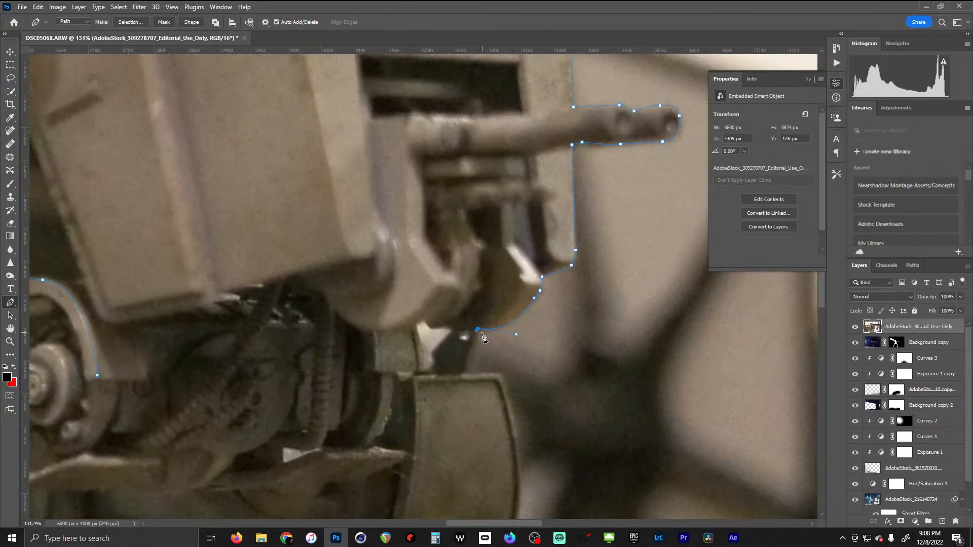
# Trace the Pen path down the dark strut below the chin and around the large curved armor plate
pyautogui.click(464, 376)
pyautogui.moveTo(465, 378); pyautogui.dragTo(582, 284)
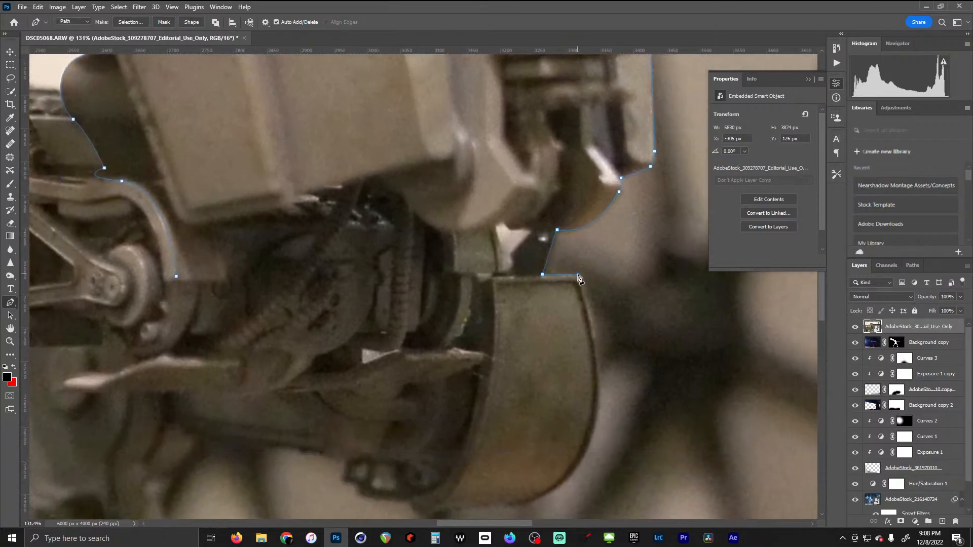
pyautogui.moveTo(527, 430); pyautogui.dragTo(539, 336)
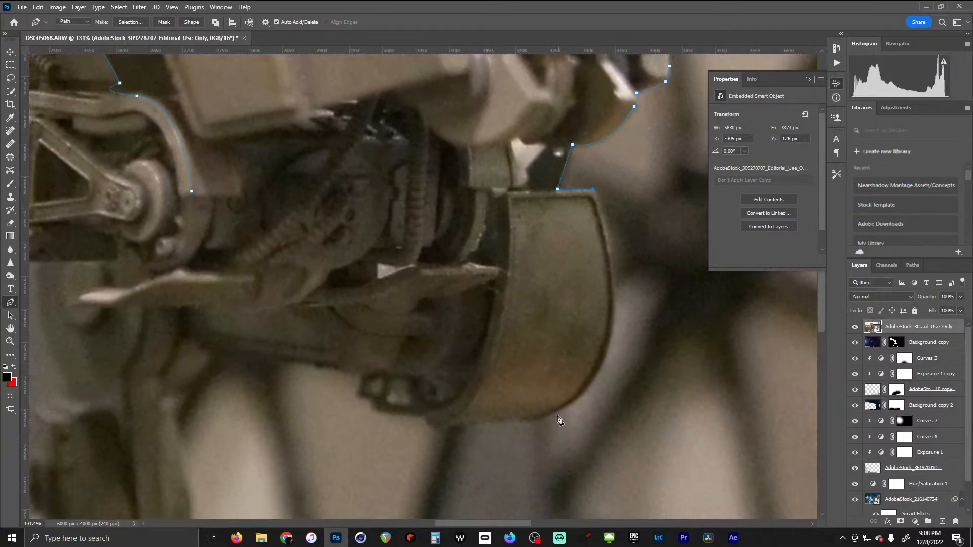
pyautogui.moveTo(535, 421)
pyautogui.mouseDown()
pyautogui.moveTo(378, 449)
pyautogui.moveTo(396, 450)
pyautogui.moveTo(394, 460)
pyautogui.moveTo(523, 423)
pyautogui.mouseUp()
pyautogui.click(446, 430)
# Trace the Pen path along the mechanical parts under the walker's hip and close it at the starting anchor
pyautogui.moveTo(424, 417); pyautogui.dragTo(421, 408)
pyautogui.click(374, 411)
pyautogui.click(370, 400)
pyautogui.click(357, 397)
pyautogui.click(360, 376)
pyautogui.click(337, 368)
pyautogui.click(334, 364)
pyautogui.click(198, 349)
pyautogui.click(192, 191)
pyautogui.moveTo(193, 195); pyautogui.dragTo(264, 275)
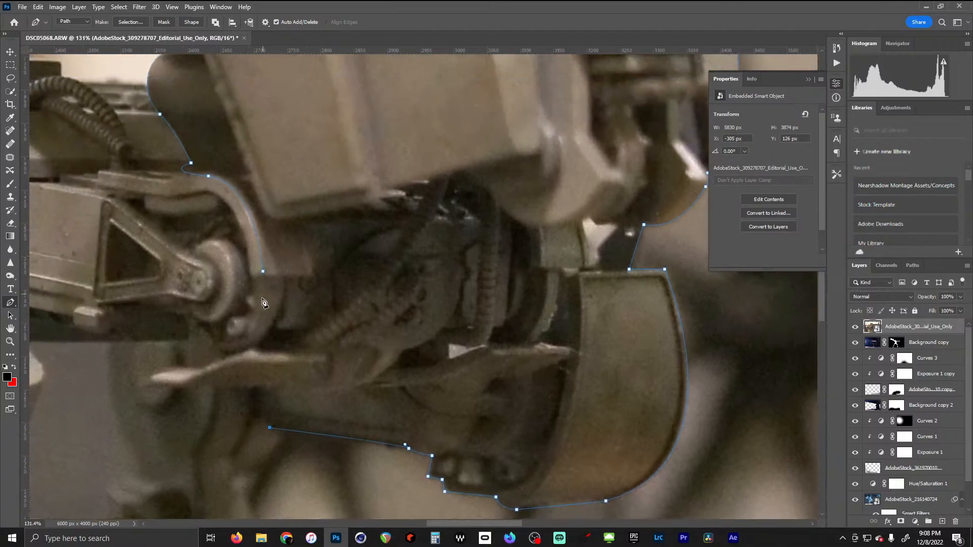
# Convert the closed path into a selection and use it as a layer mask on the walker layer
pyautogui.rightClick(416, 274)
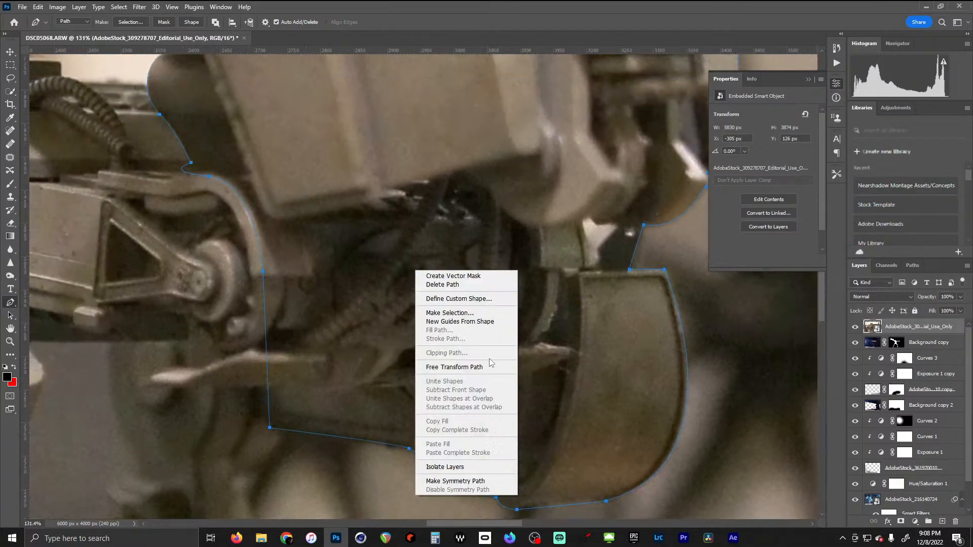
pyautogui.click(487, 313)
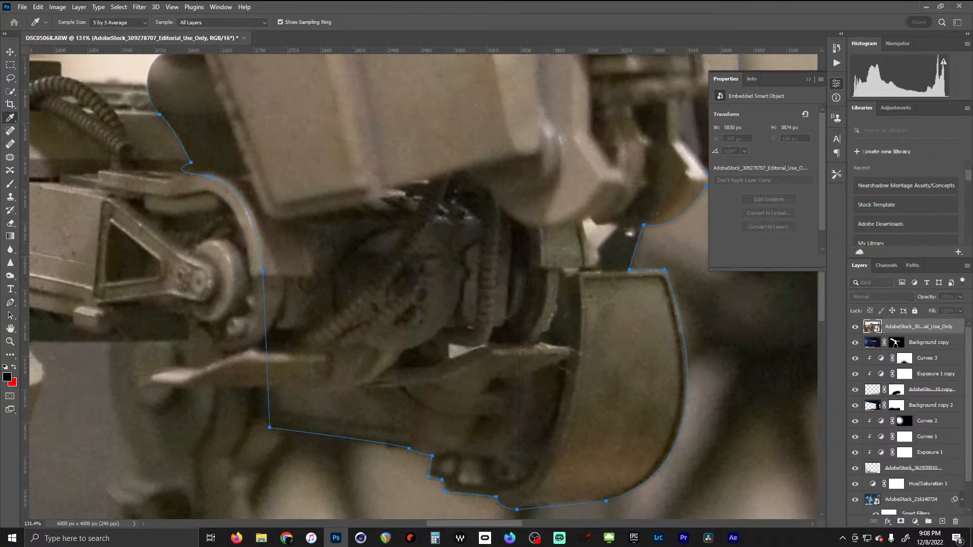
pyautogui.press('Return')
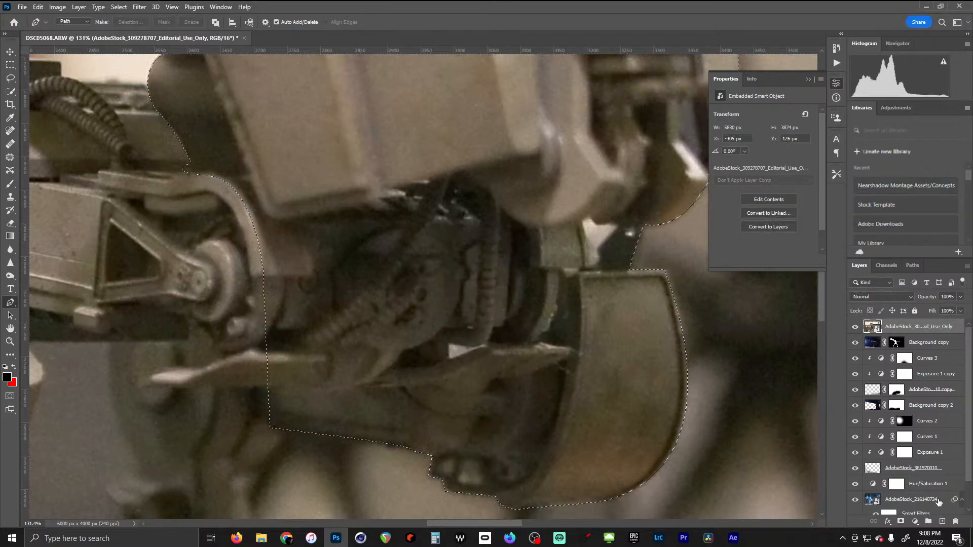
pyautogui.click(901, 521)
# Move the masked walker head to the canvas's left edge, clear of the figure, and rotate it 5.57°
pyautogui.scroll(-2, 588, 147)
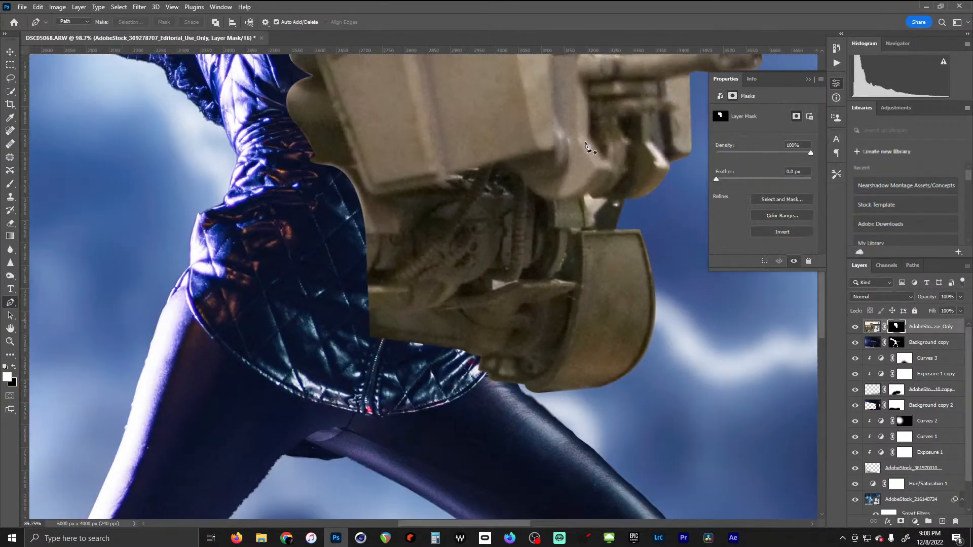
pyautogui.scroll(-5, 586, 147)
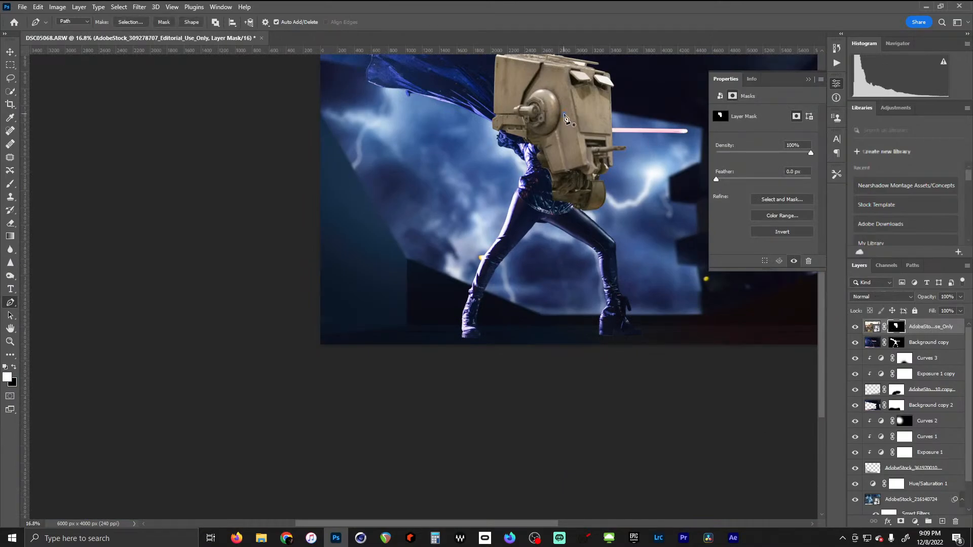
pyautogui.click(10, 52)
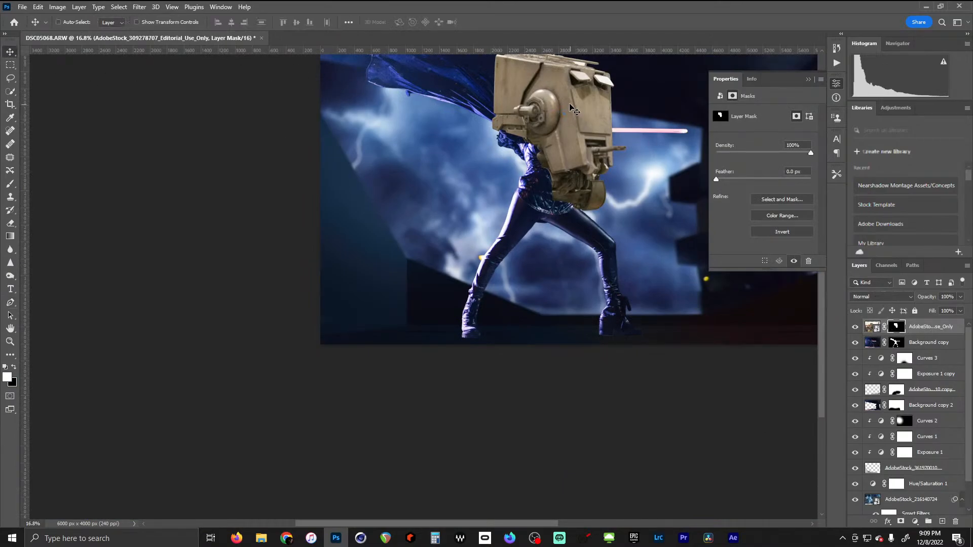
pyautogui.moveTo(581, 104); pyautogui.dragTo(396, 131)
pyautogui.hotkey('ctrl', 't')
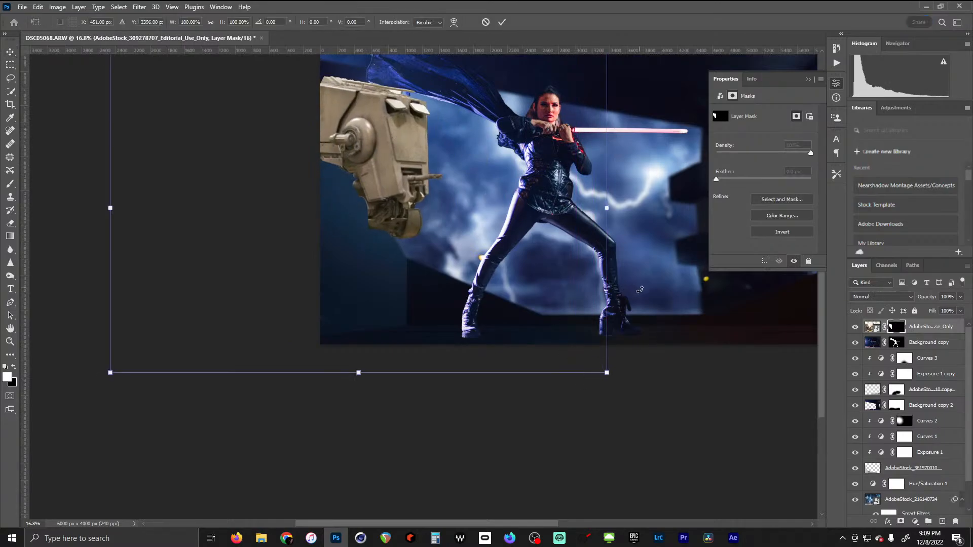
pyautogui.moveTo(640, 289); pyautogui.dragTo(632, 311)
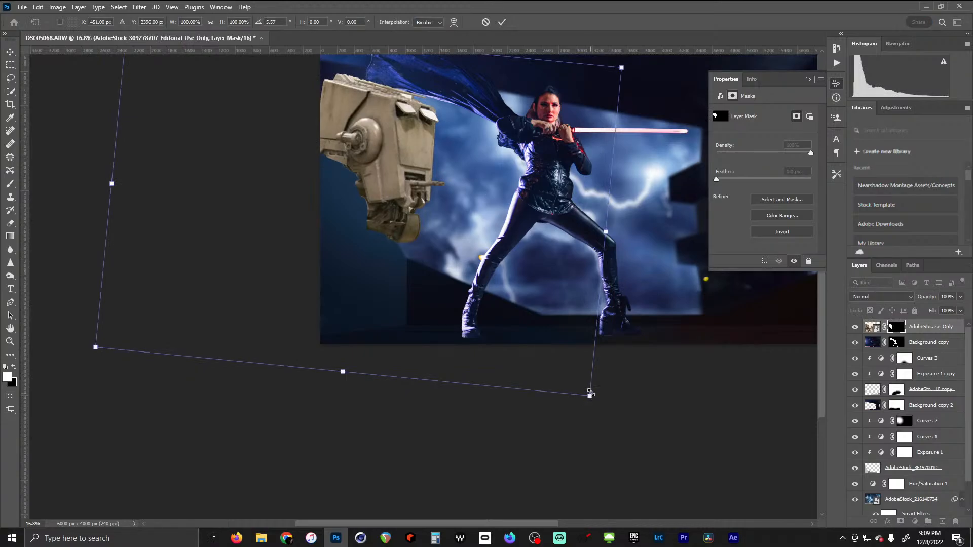
pyautogui.moveTo(412, 131); pyautogui.dragTo(392, 113)
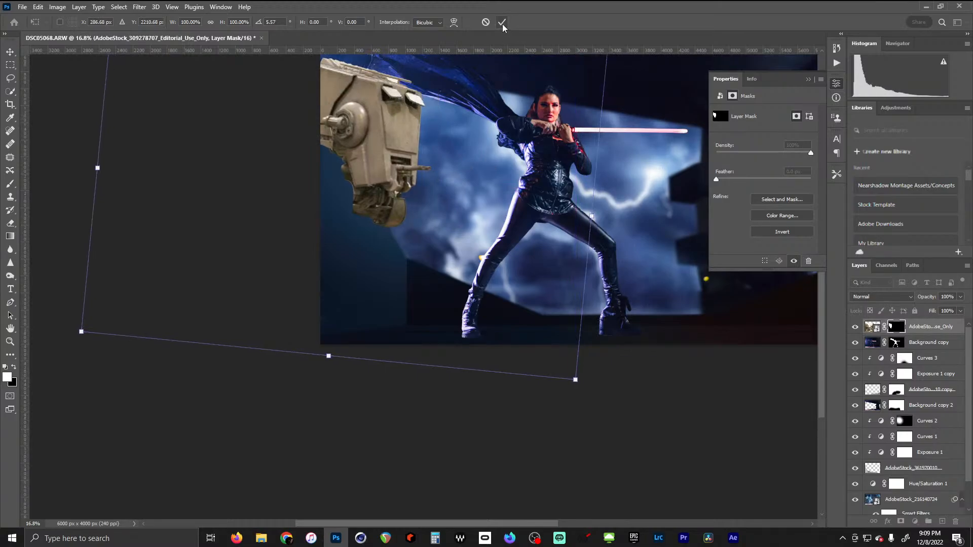
pyautogui.click(502, 23)
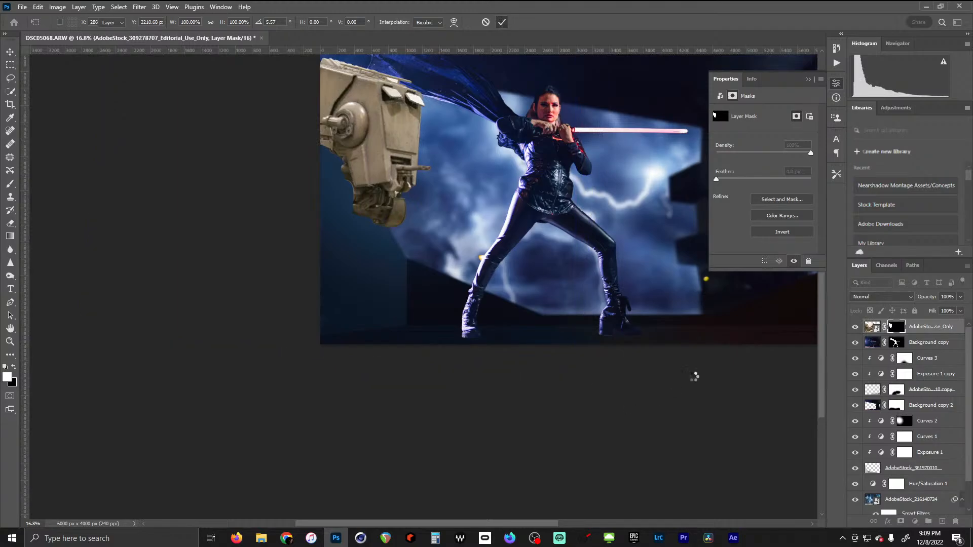
# Place the walker layer directly above Hue/Saturation 1, then scale it to 79.82% and position it behind the interior's left wall
pyautogui.moveTo(918, 331); pyautogui.dragTo(907, 474)
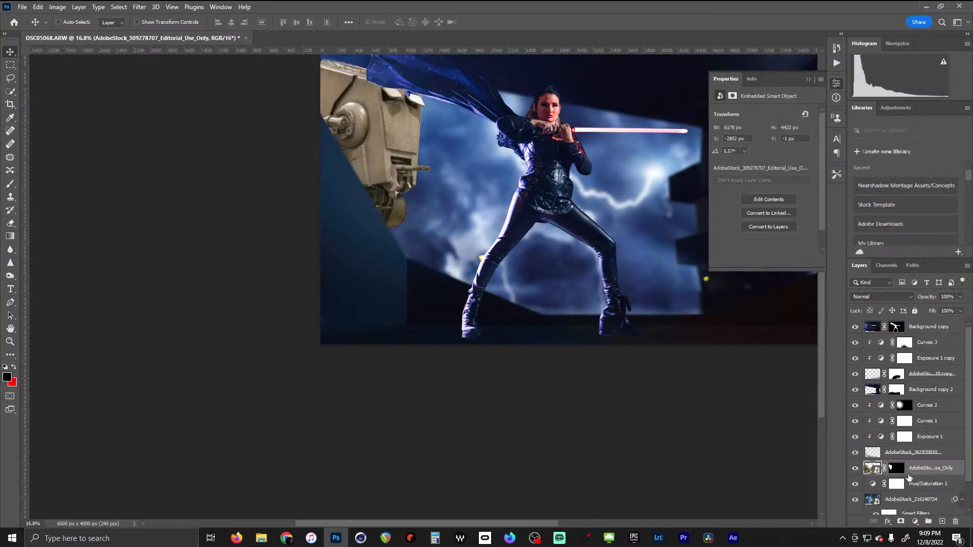
pyautogui.hotkey('ctrl', 't')
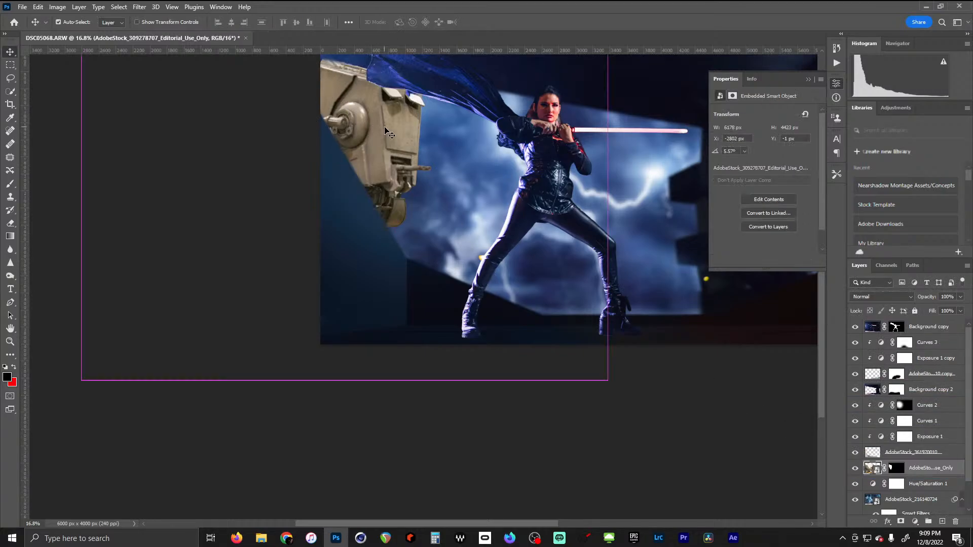
pyautogui.moveTo(608, 382); pyautogui.dragTo(503, 304)
pyautogui.moveTo(420, 180); pyautogui.dragTo(463, 207)
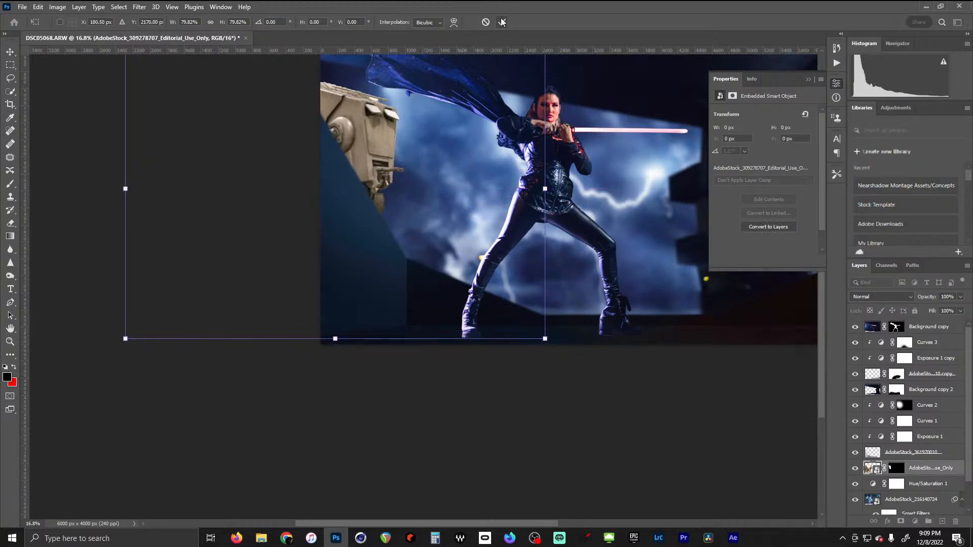
pyautogui.click(502, 21)
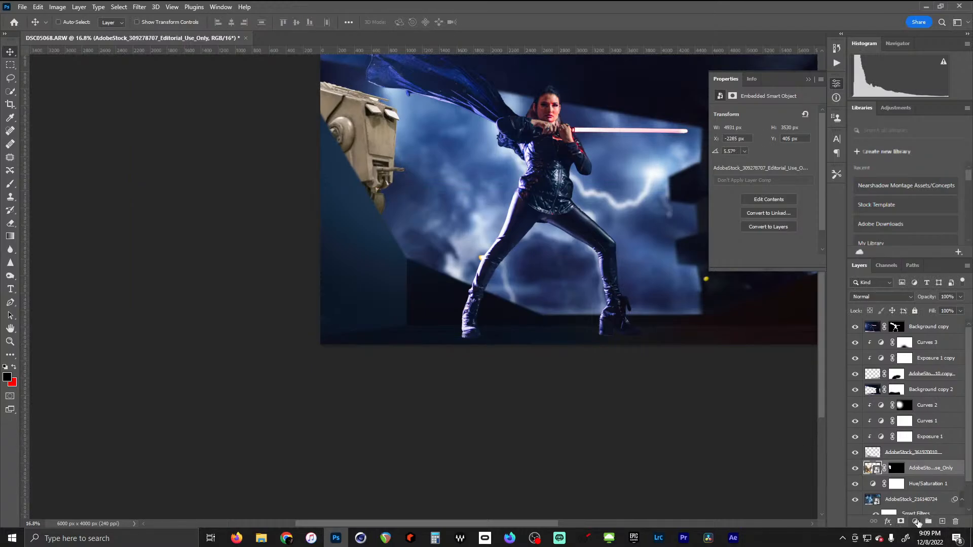
# Add an Exposure adjustment layer above the walker and clip it to the walker layer
pyautogui.click(915, 521)
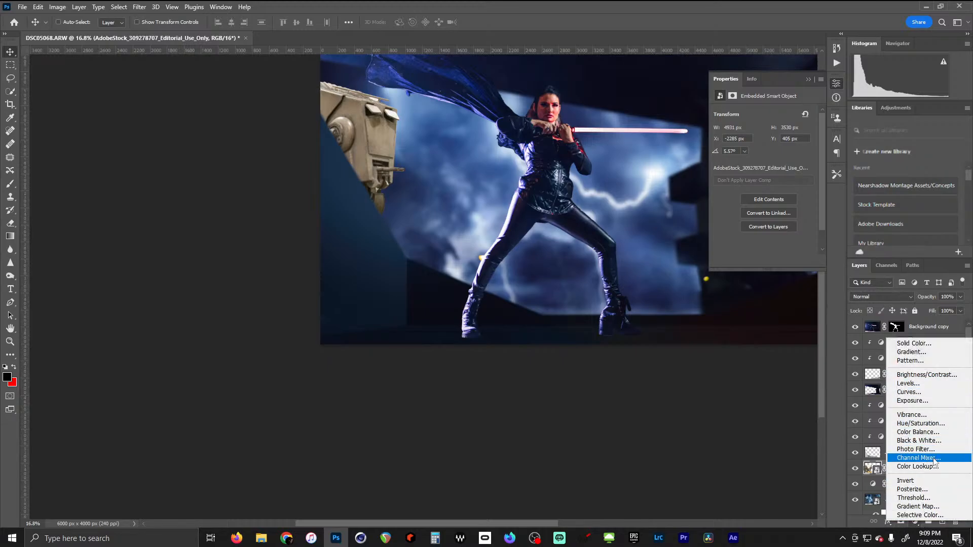
pyautogui.click(932, 401)
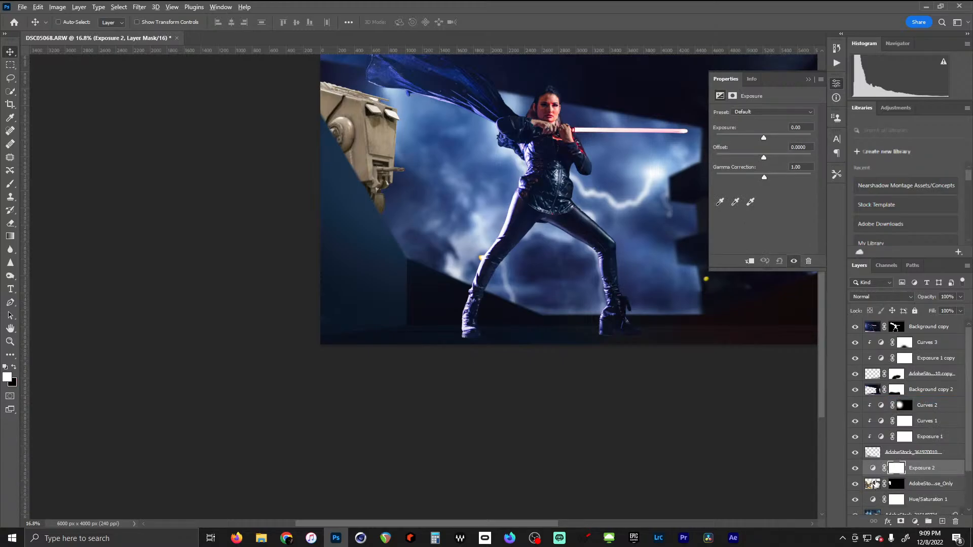
pyautogui.keyDown('alt'); pyautogui.click(879, 476); pyautogui.keyUp('alt')
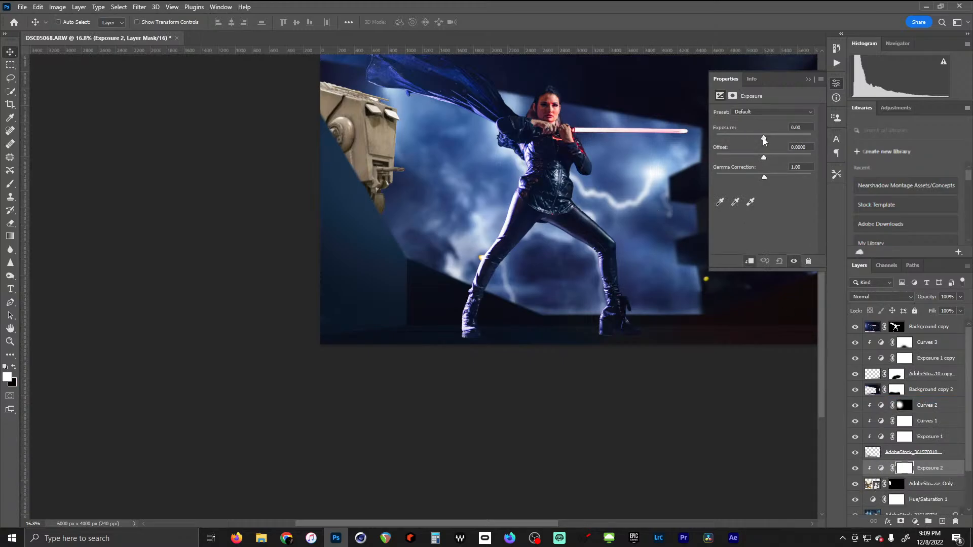
# Darken the walker by setting the exposure of its clipped Exposure adjustment to -6.74
pyautogui.moveTo(764, 138); pyautogui.dragTo(731, 143)
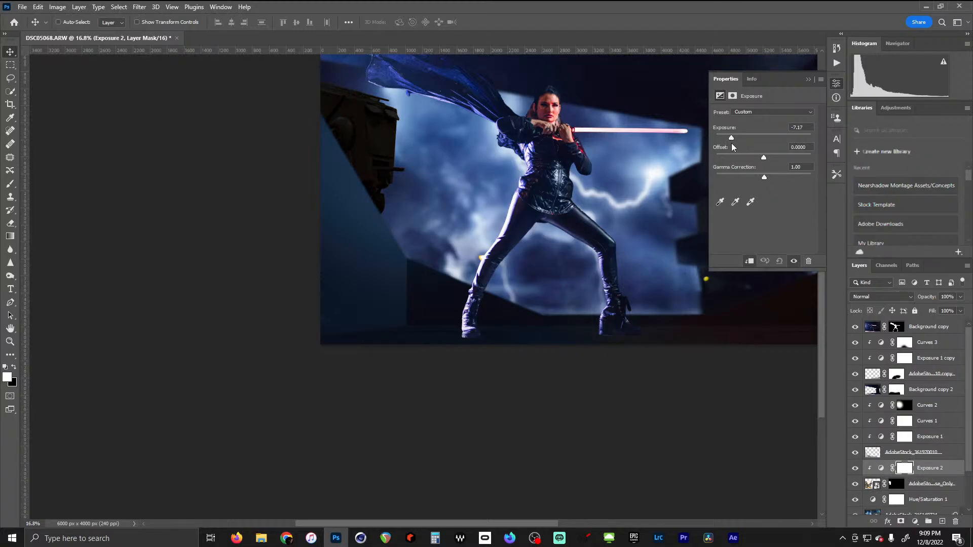
pyautogui.moveTo(732, 143); pyautogui.dragTo(763, 157)
# Add a Curves adjustment above Exposure 2, clip it to the walker, and raise the RGB curve at input 89 to output 158
pyautogui.click(915, 522)
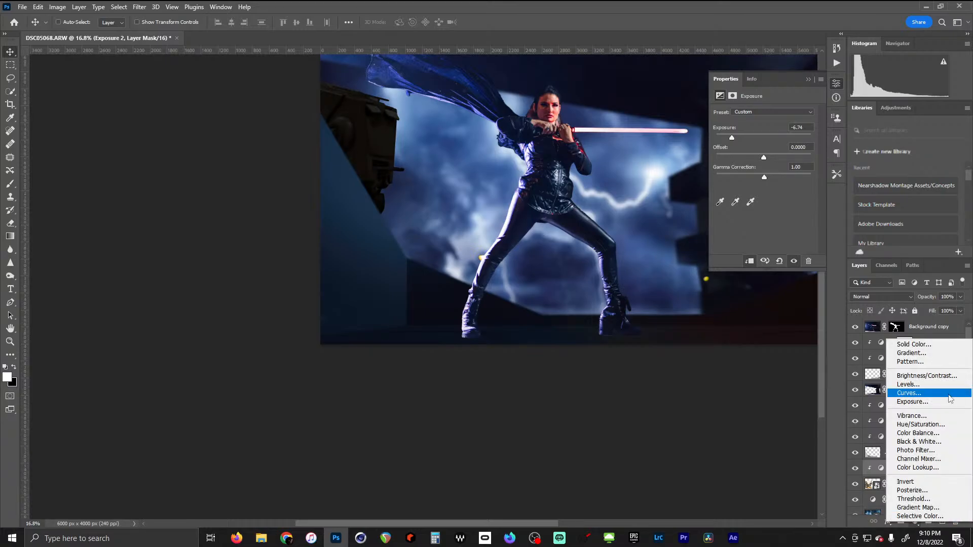
pyautogui.click(917, 395)
pyautogui.moveTo(769, 177); pyautogui.dragTo(765, 260)
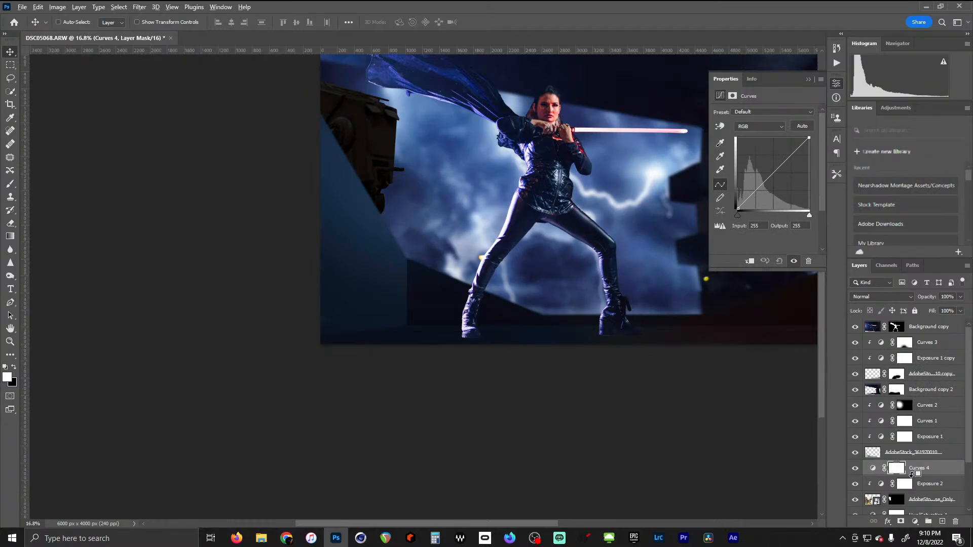
pyautogui.keyDown('alt'); pyautogui.click(909, 471); pyautogui.keyUp('alt')
pyautogui.moveTo(777, 166); pyautogui.dragTo(762, 164)
# Raise the midtones of the Blue curve slightly, and lift the Green curve at input 130 to output 138
pyautogui.click(775, 128)
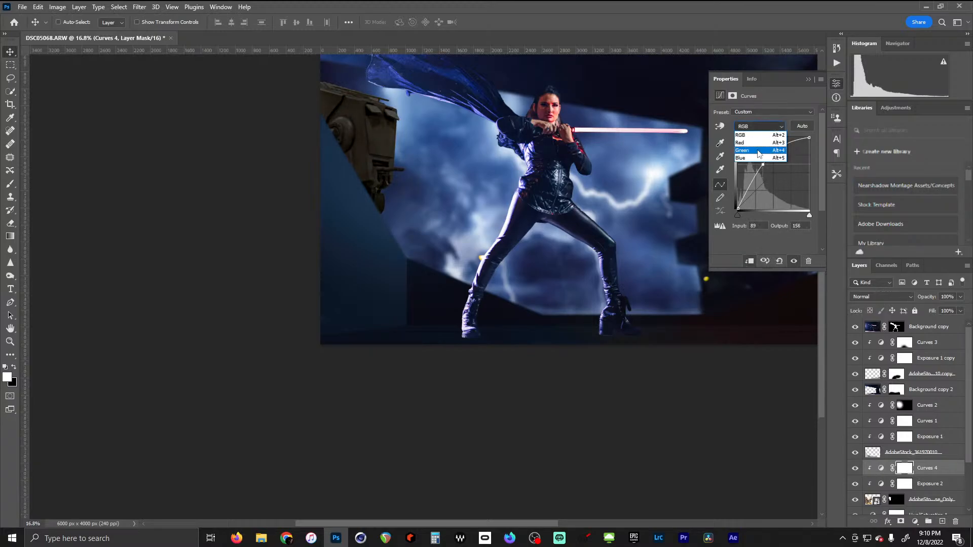
pyautogui.click(745, 158)
pyautogui.moveTo(774, 173)
pyautogui.mouseDown()
pyautogui.moveTo(764, 164)
pyautogui.moveTo(774, 169)
pyautogui.mouseUp()
pyautogui.click(783, 126)
pyautogui.click(762, 148)
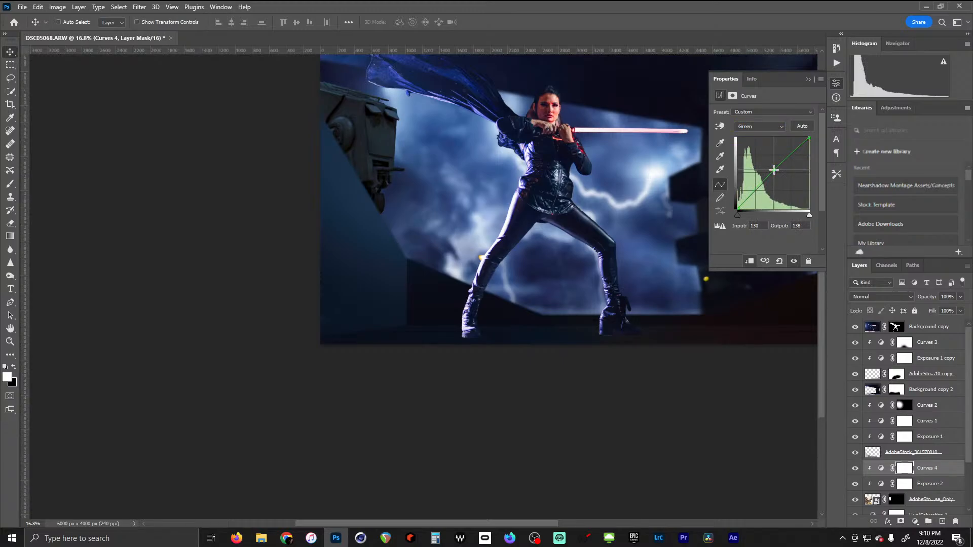
# Close the curve settings and reduce the fill of Curves 4 to 65%
pyautogui.click(810, 81)
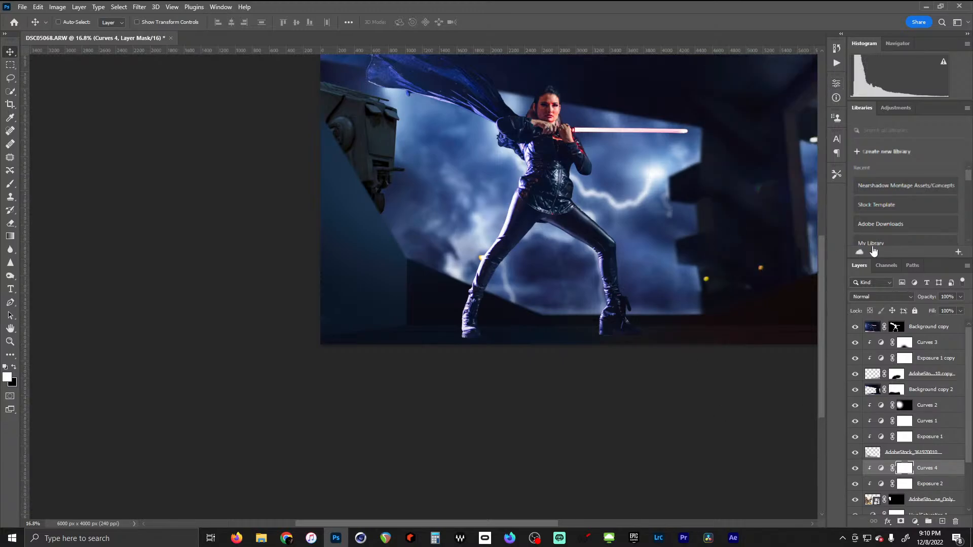
pyautogui.click(960, 311)
pyautogui.moveTo(948, 326); pyautogui.dragTo(947, 327)
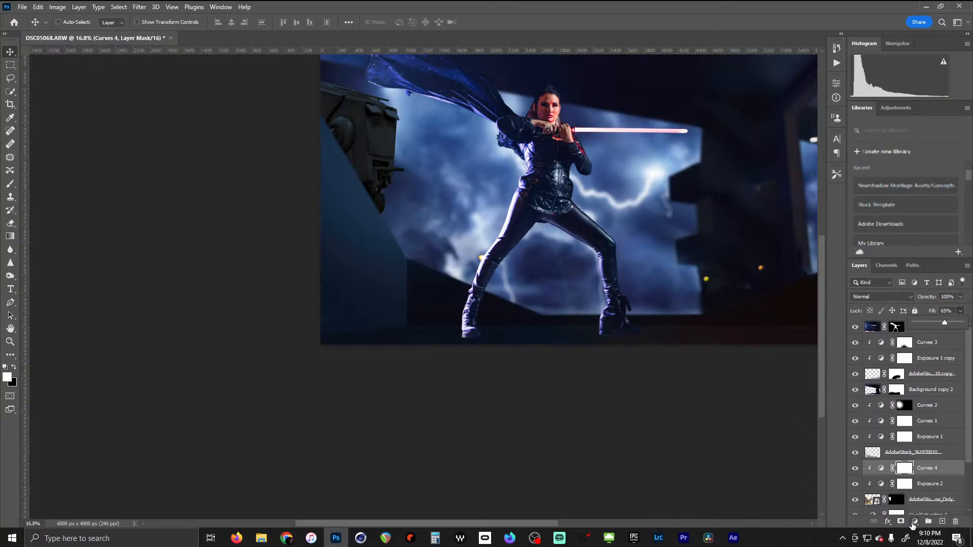
# Add another Curves adjustment clipped to the walker, raise RGB input 129 to output 201, and invert its mask to black
pyautogui.click(912, 525)
pyautogui.click(922, 396)
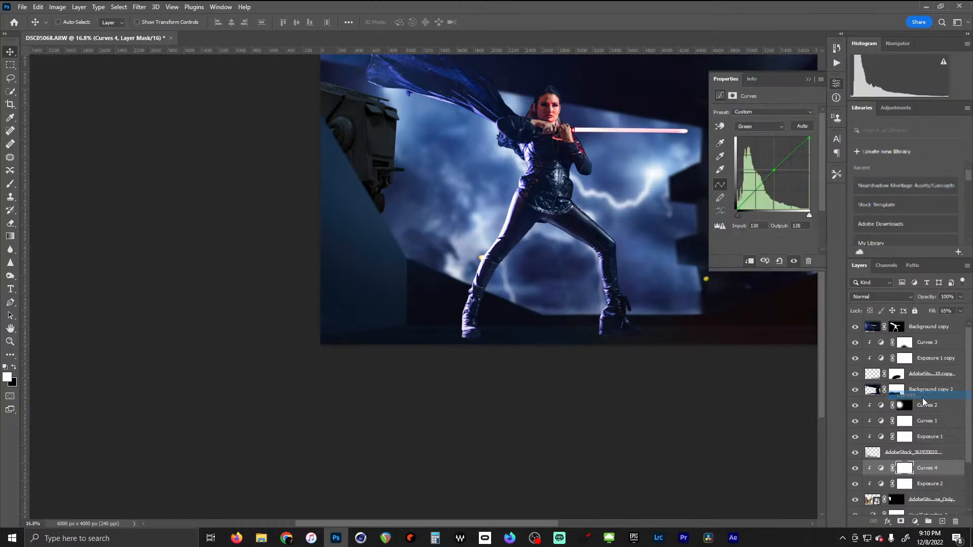
pyautogui.moveTo(782, 162); pyautogui.dragTo(774, 153)
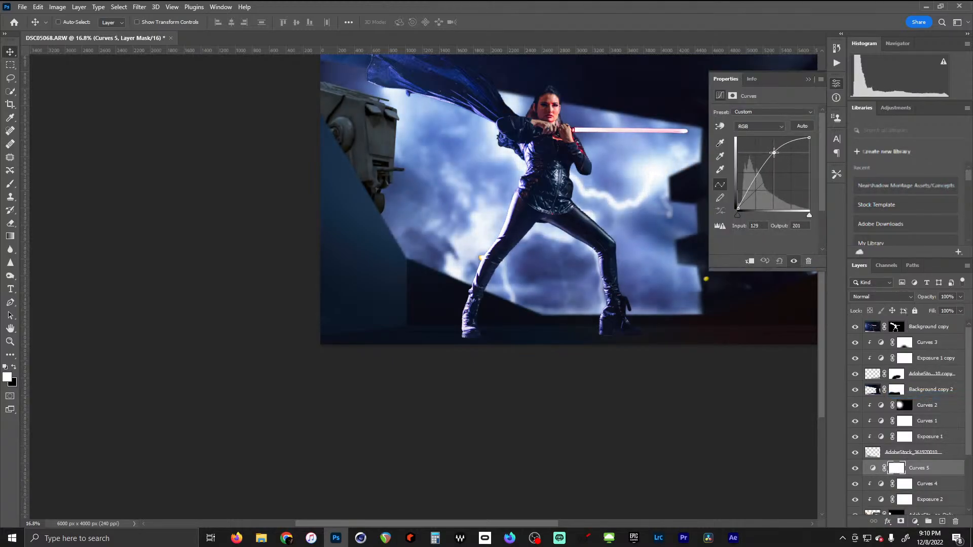
pyautogui.keyDown('alt'); pyautogui.click(911, 479); pyautogui.keyUp('alt')
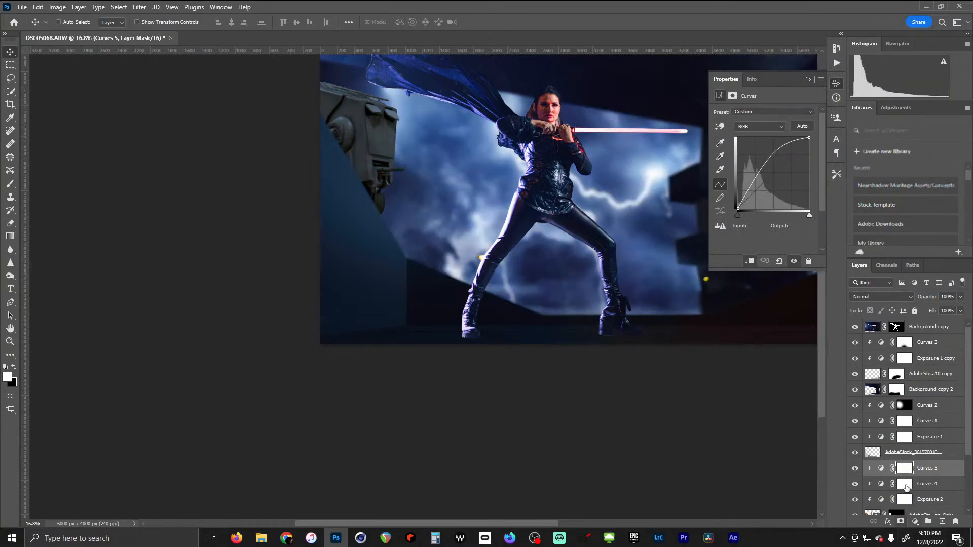
pyautogui.click(903, 469)
pyautogui.hotkey('ctrl', 'i')
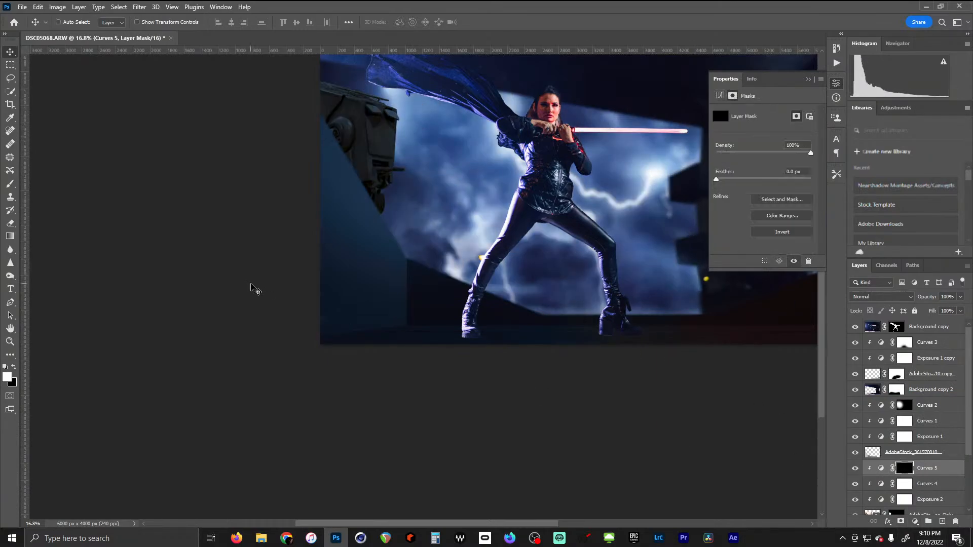
# Paint white on the Curves 5 mask along the walker's roof and front edges with a soft brush about 260–300 px wide
pyautogui.click(10, 183)
pyautogui.moveTo(399, 118); pyautogui.dragTo(507, 271)
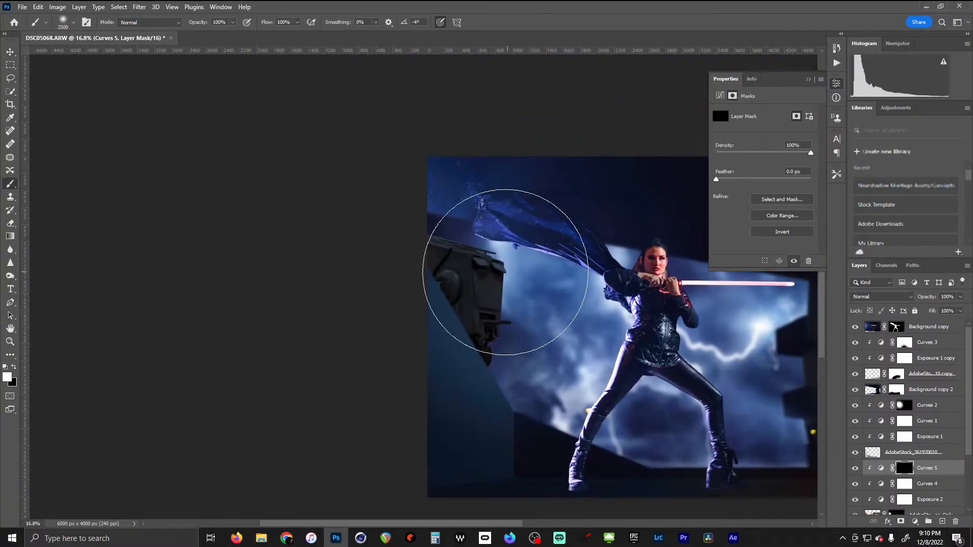
pyautogui.scroll(8, 467, 255)
pyautogui.press('[')
pyautogui.press('[')
pyautogui.press('[')
pyautogui.press('[')
pyautogui.press('[')
pyautogui.press('[')
pyautogui.press('[')
pyautogui.press('[')
pyautogui.press('[')
pyautogui.press('[')
pyautogui.press('[')
pyautogui.press('[')
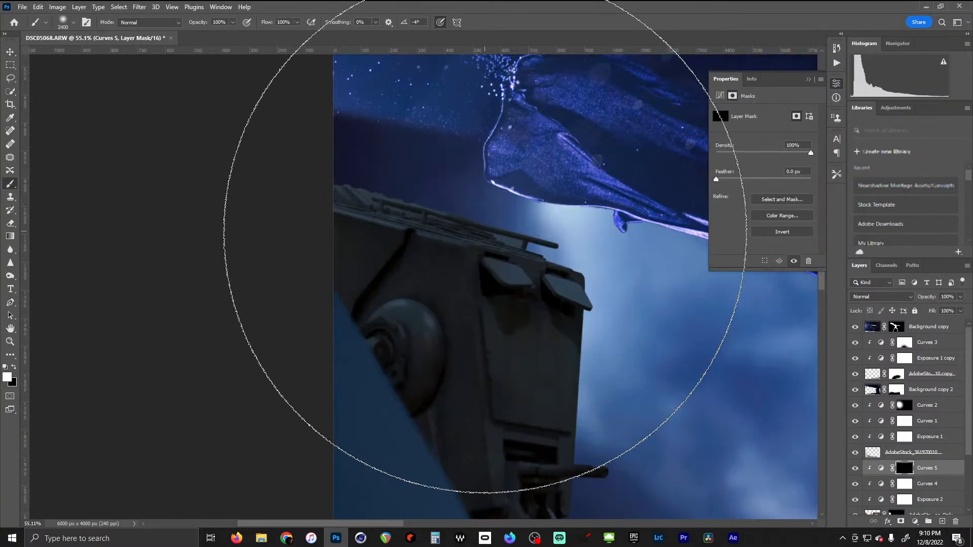
pyautogui.press('[')
pyautogui.press('[')
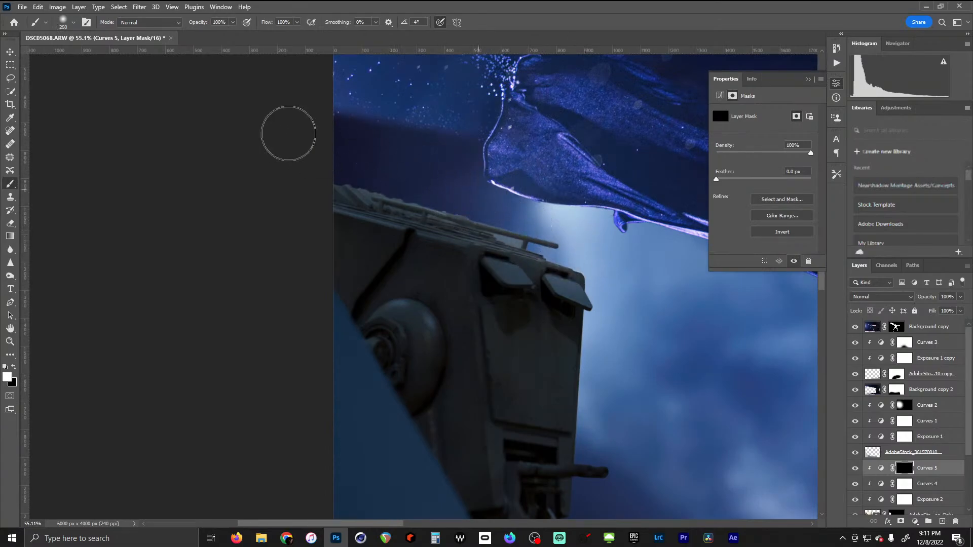
pyautogui.moveTo(289, 132)
pyautogui.mouseDown()
pyautogui.moveTo(381, 170)
pyautogui.moveTo(563, 210)
pyautogui.moveTo(610, 248)
pyautogui.moveTo(600, 254)
pyautogui.moveTo(573, 229)
pyautogui.moveTo(625, 297)
pyautogui.moveTo(628, 336)
pyautogui.moveTo(616, 293)
pyautogui.moveTo(622, 401)
pyautogui.moveTo(613, 310)
pyautogui.moveTo(617, 424)
pyautogui.mouseUp()
pyautogui.press(']')
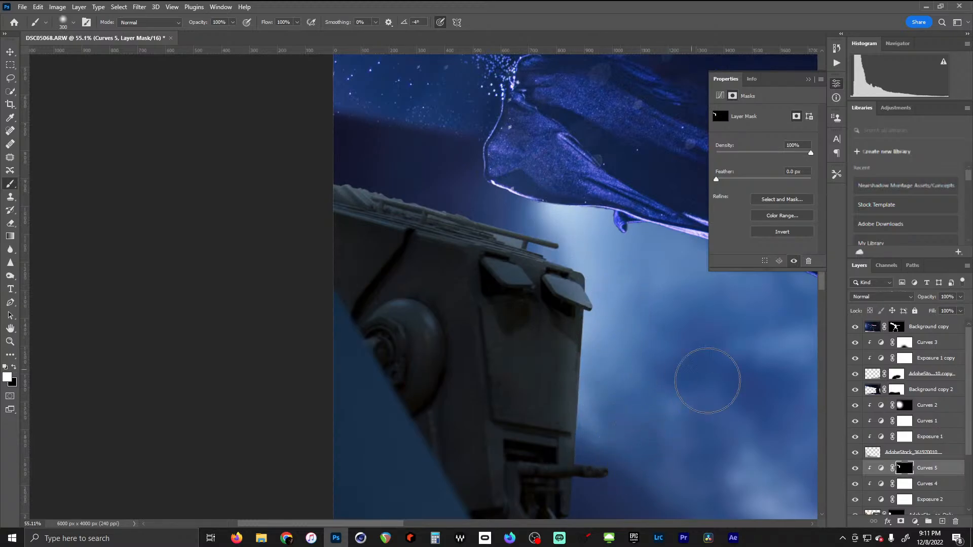
pyautogui.moveTo(684, 334); pyautogui.dragTo(609, 224)
pyautogui.moveTo(532, 372)
pyautogui.mouseDown()
pyautogui.moveTo(517, 375)
pyautogui.moveTo(523, 368)
pyautogui.mouseUp()
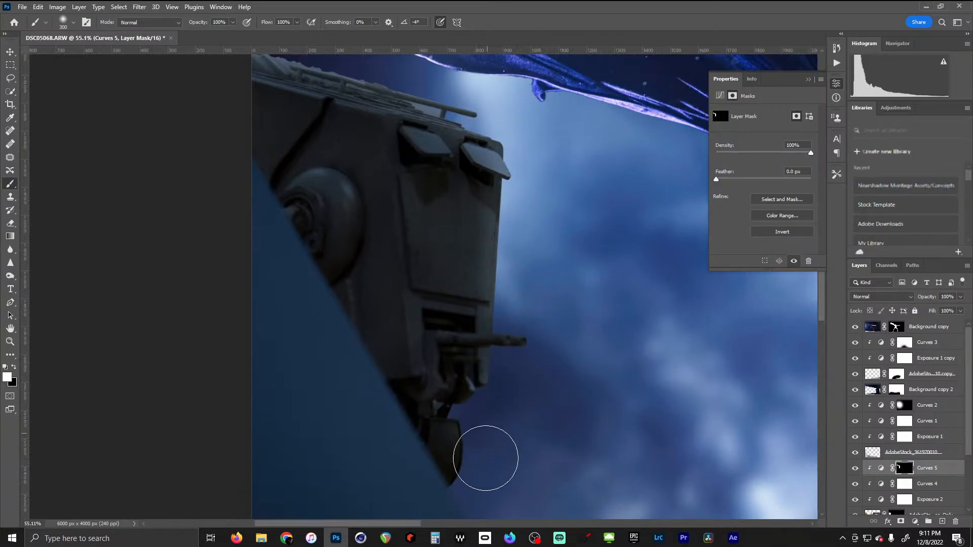
pyautogui.moveTo(546, 150); pyautogui.dragTo(633, 291)
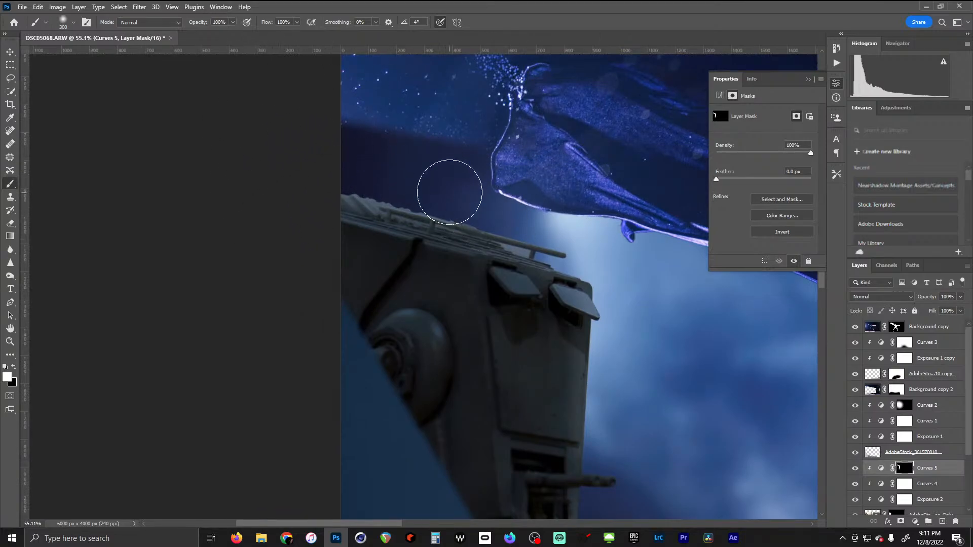
# Target the walker's layer mask and draw a closed Pen path around the leftover background gap beneath the roof railing
pyautogui.scroll(2, 516, 246)
pyautogui.scroll(2, 516, 245)
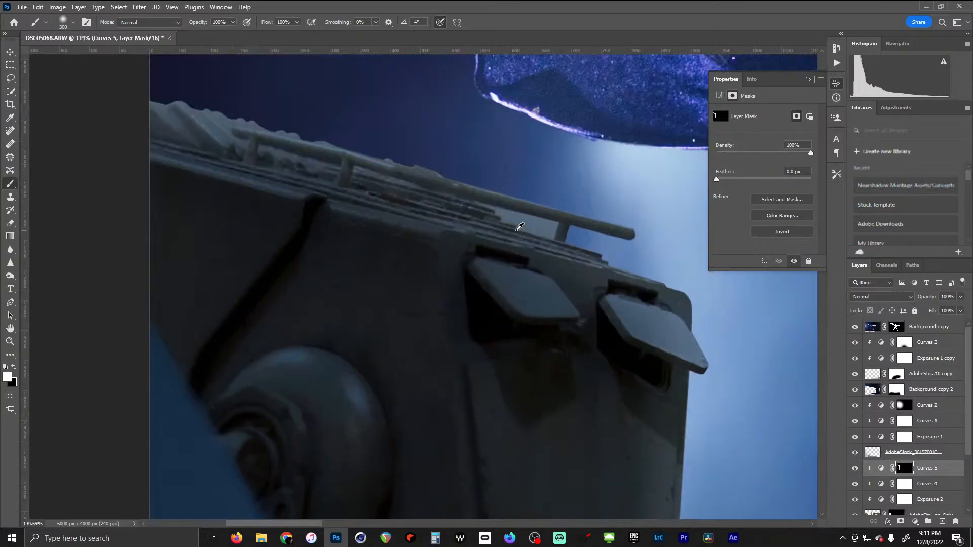
pyautogui.scroll(-1, 901, 466)
pyautogui.click(896, 468)
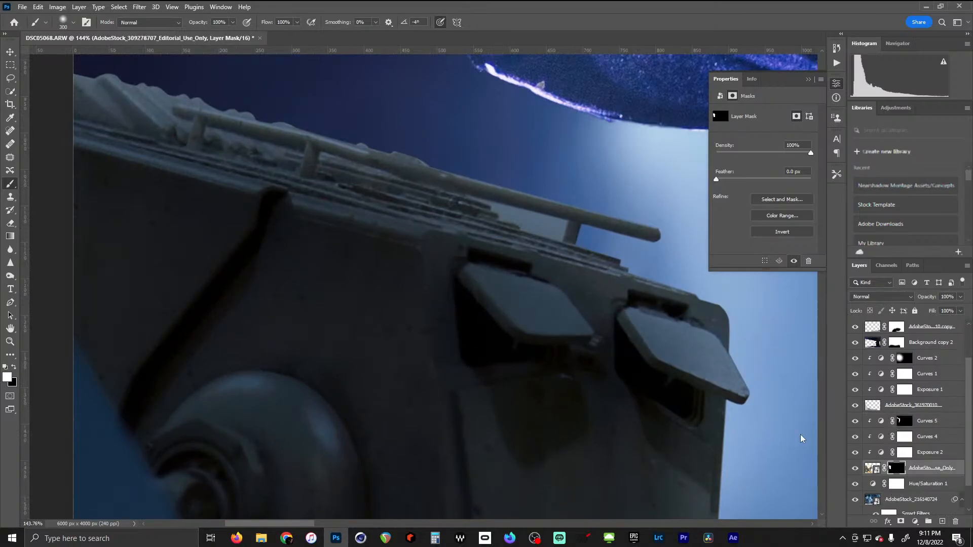
pyautogui.scroll(2, 568, 242)
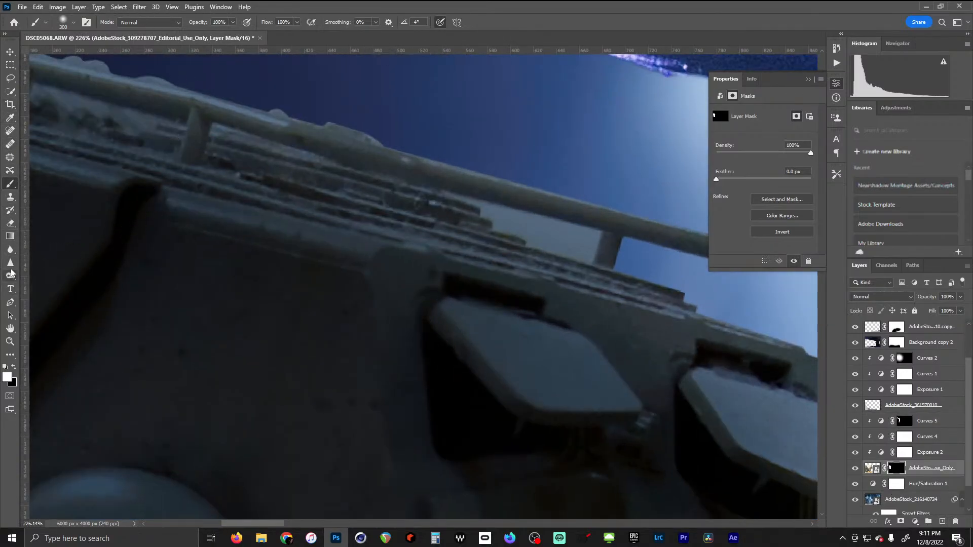
pyautogui.click(11, 302)
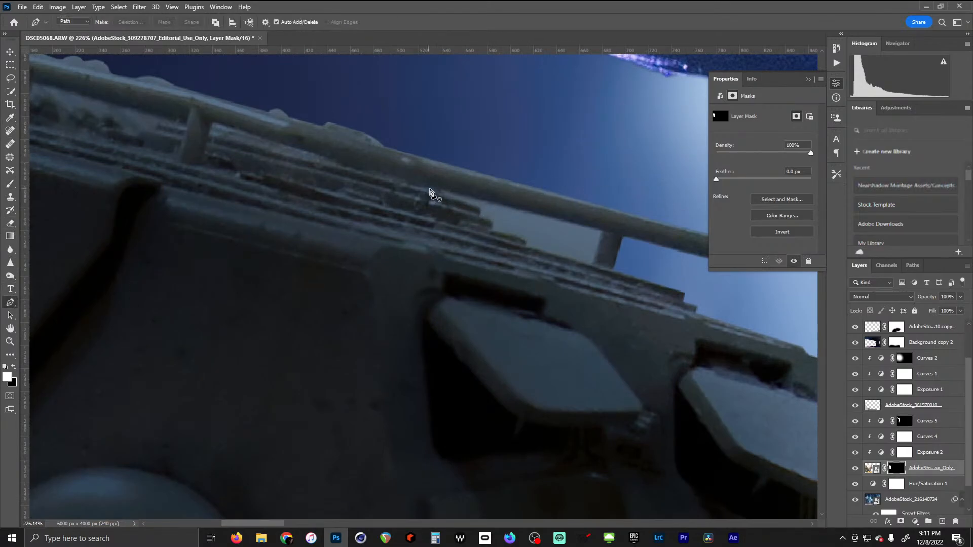
pyautogui.click(442, 190)
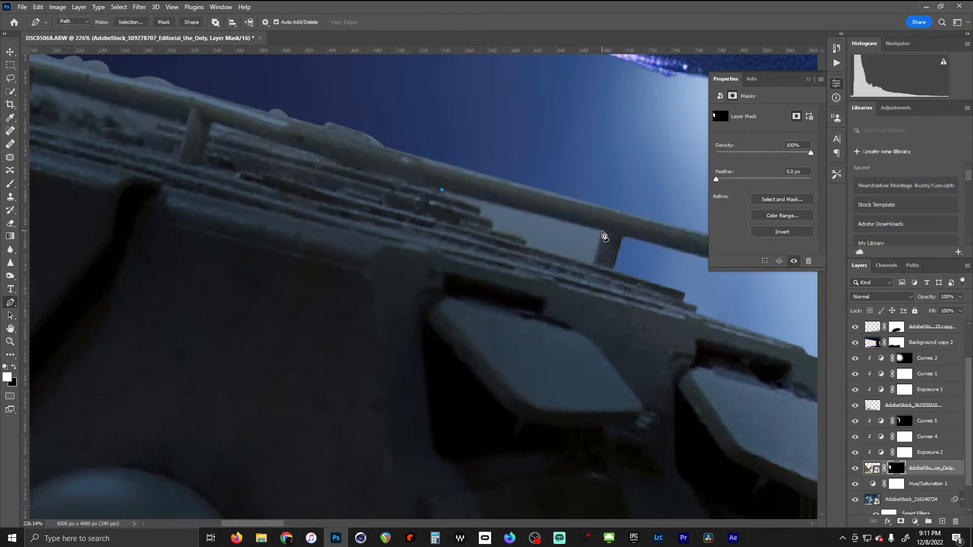
pyautogui.click(602, 231)
pyautogui.click(591, 263)
pyautogui.click(492, 221)
pyautogui.click(481, 208)
pyautogui.click(443, 191)
# Convert the railing gap path into a selection, fill it with black on the walker's mask, and deselect
pyautogui.rightClick(534, 224)
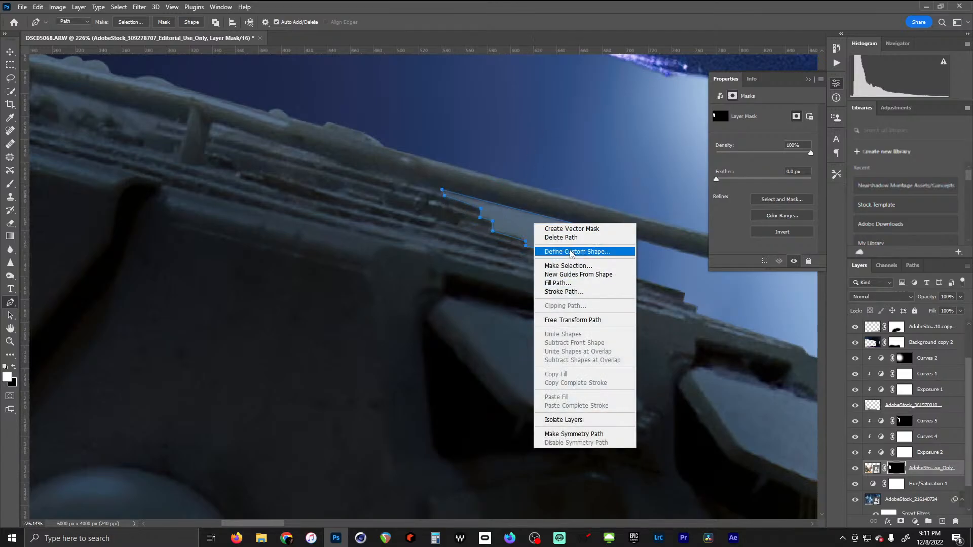
pyautogui.click(574, 267)
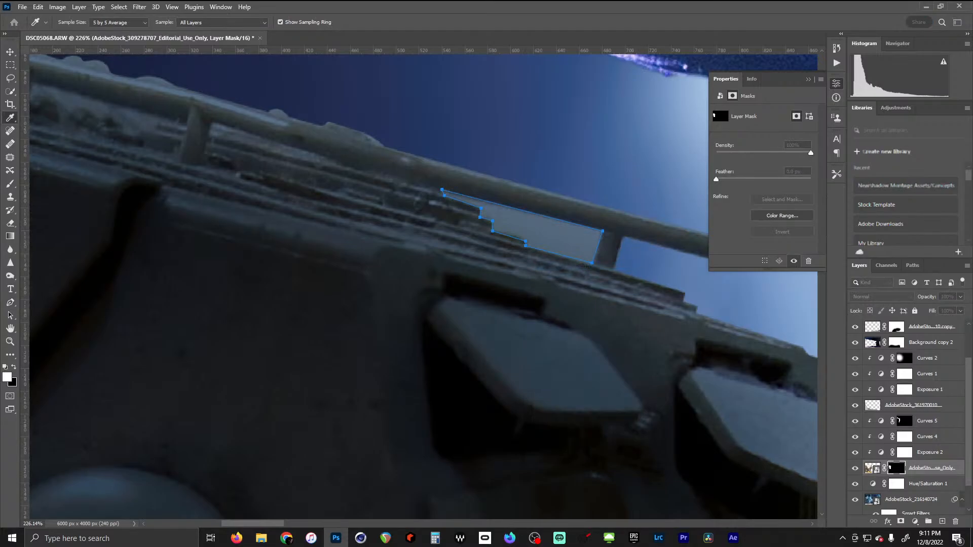
pyautogui.press('Return')
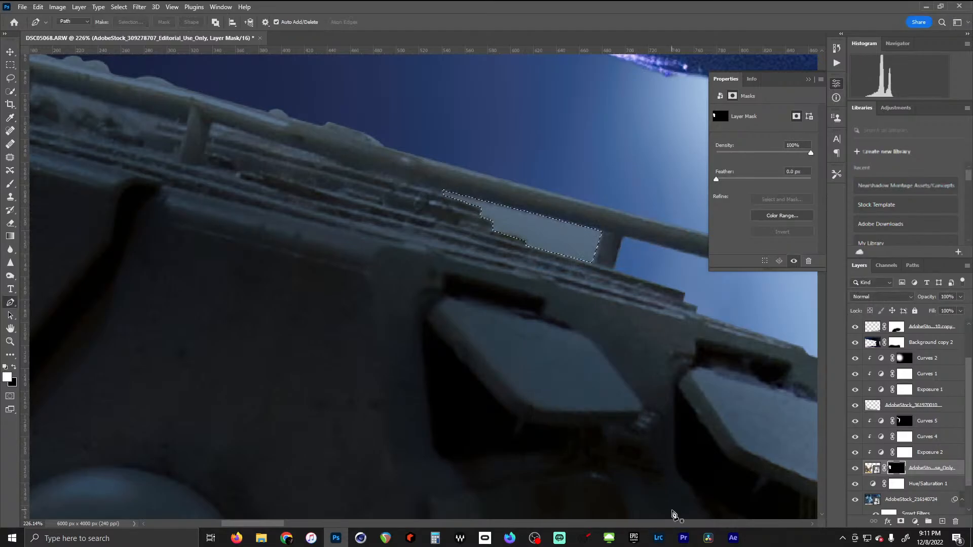
pyautogui.hotkey('ctrl', 'BackSpace')
pyautogui.hotkey('ctrl', 'd')
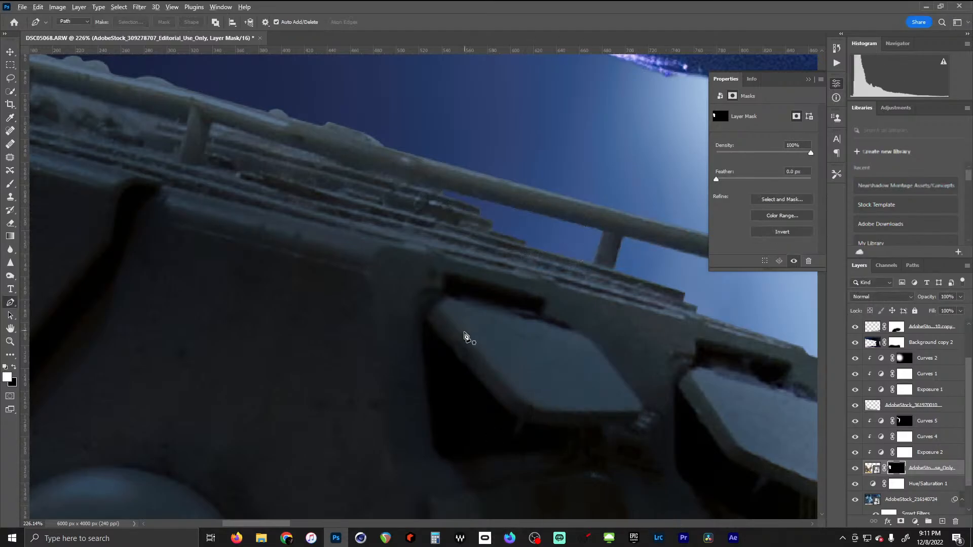
# Adjust Curves 5 by setting the RGB point to input 114, output 208, and raising Blue input 131 to output 181
pyautogui.scroll(-3, 462, 337)
pyautogui.scroll(-5, 463, 342)
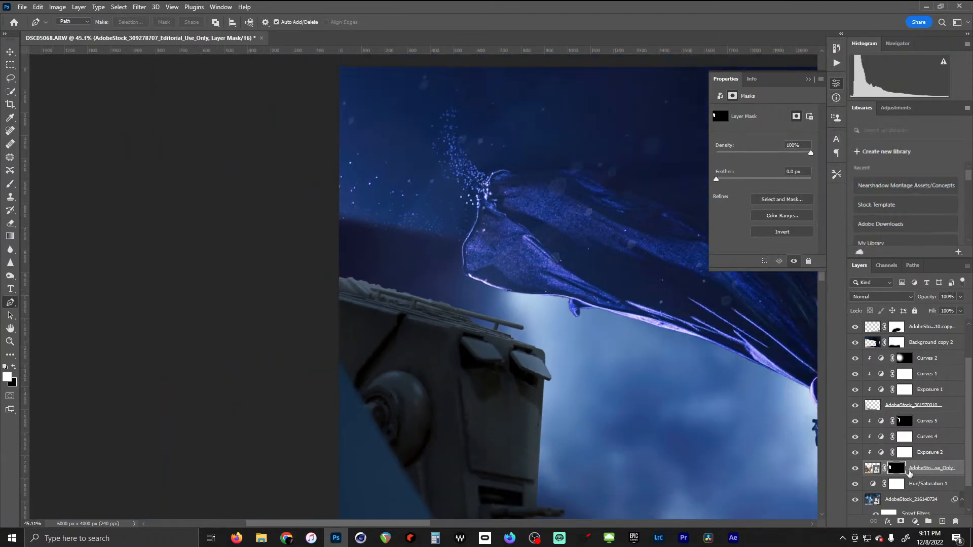
pyautogui.click(872, 469)
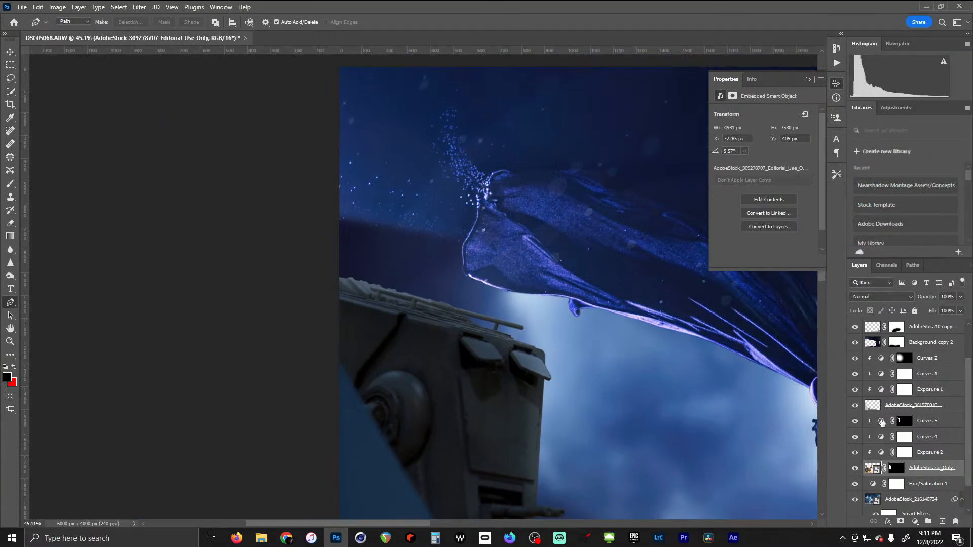
pyautogui.click(882, 422)
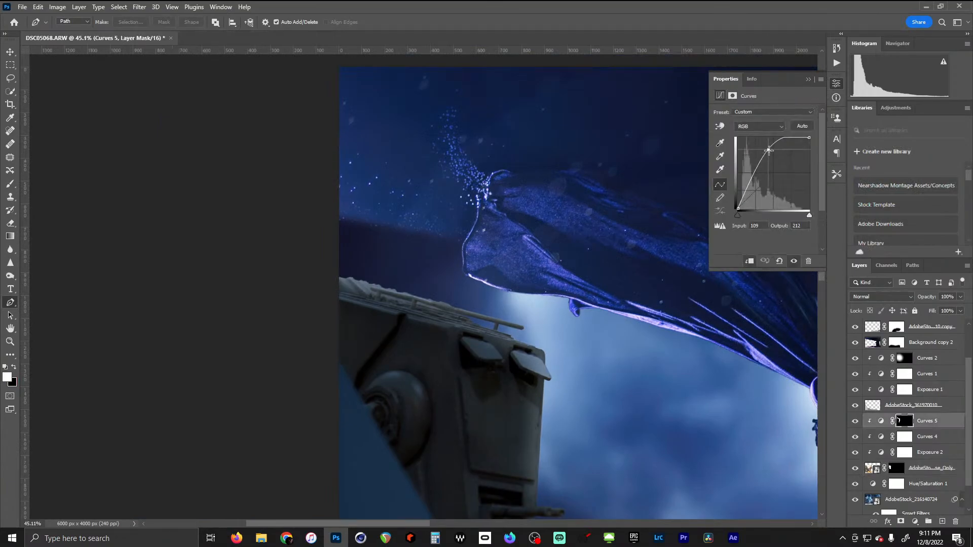
pyautogui.click(776, 127)
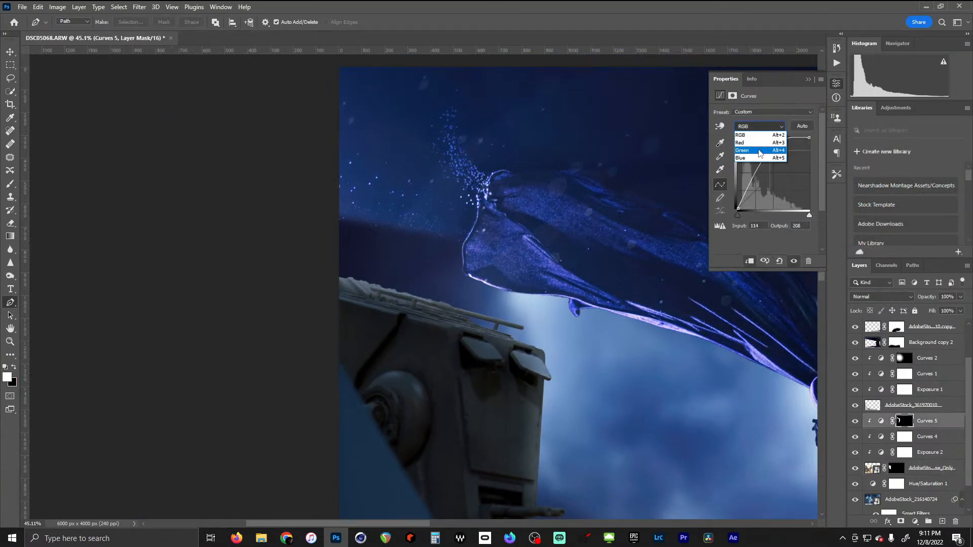
pyautogui.click(783, 163)
pyautogui.moveTo(784, 165); pyautogui.dragTo(774, 158)
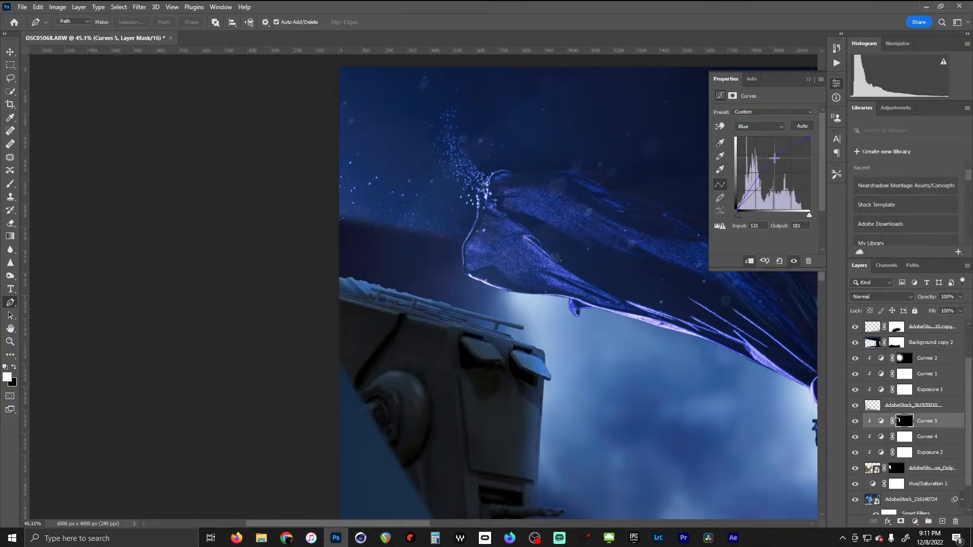
# Paint white on the Curves 5 mask over the walker's head with a 2400 px soft brush to spread the blue light
pyautogui.click(905, 423)
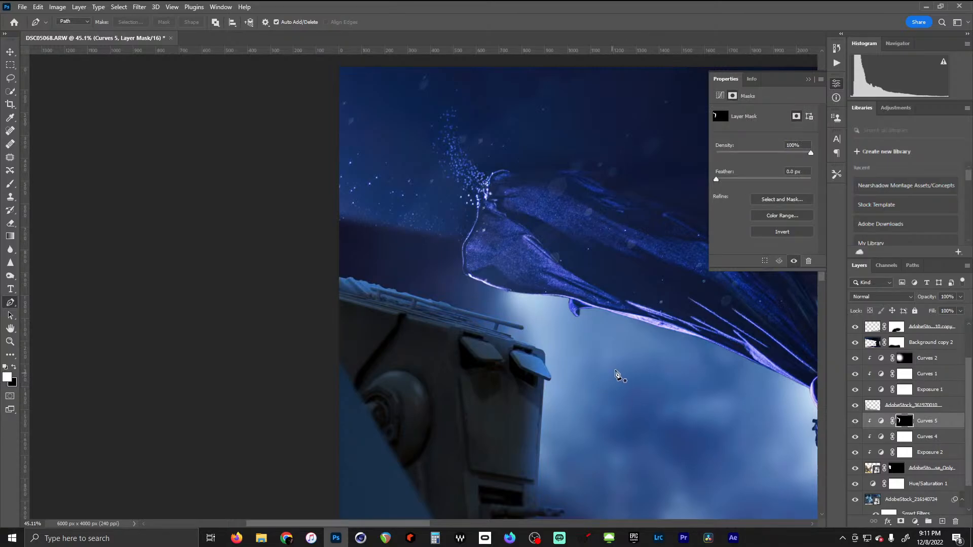
pyautogui.click(10, 184)
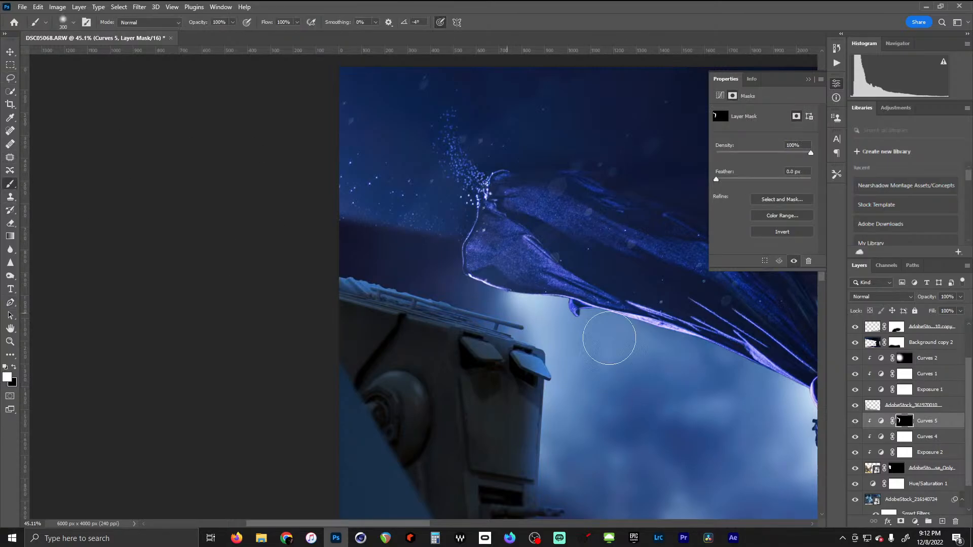
pyautogui.press(']')
pyautogui.press(']')
pyautogui.press(']')
pyautogui.press(']')
pyautogui.press(']')
pyautogui.press(']')
pyautogui.press(']')
pyautogui.press(']')
pyautogui.press(']')
pyautogui.press(']')
pyautogui.press(']')
pyautogui.press(']')
pyautogui.press(']')
pyautogui.press(']')
pyautogui.press(']')
pyautogui.press(']')
pyautogui.press(']')
pyautogui.press(']')
pyautogui.press(']')
pyautogui.press(']')
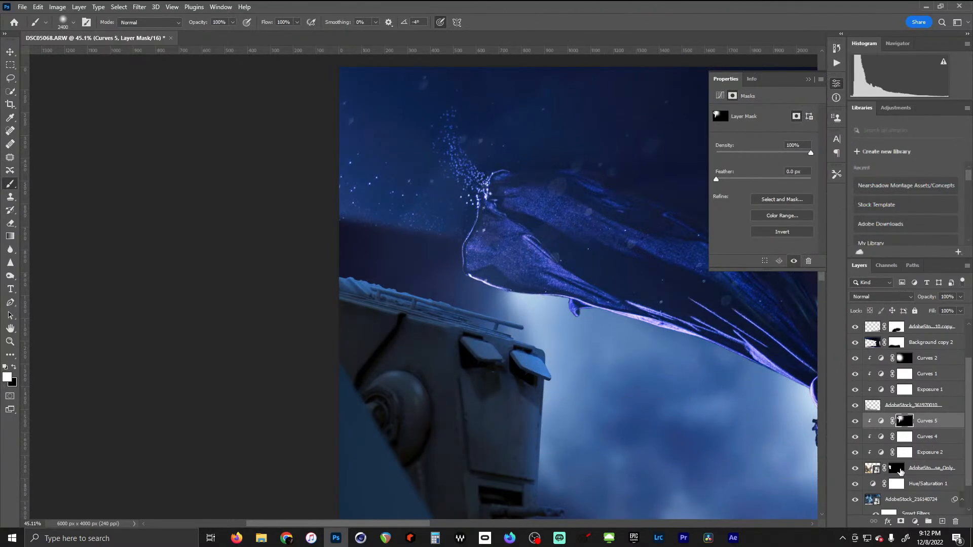
# Lower the exposure of the walker's Exposure 2 adjustment to -8.88
pyautogui.click(920, 454)
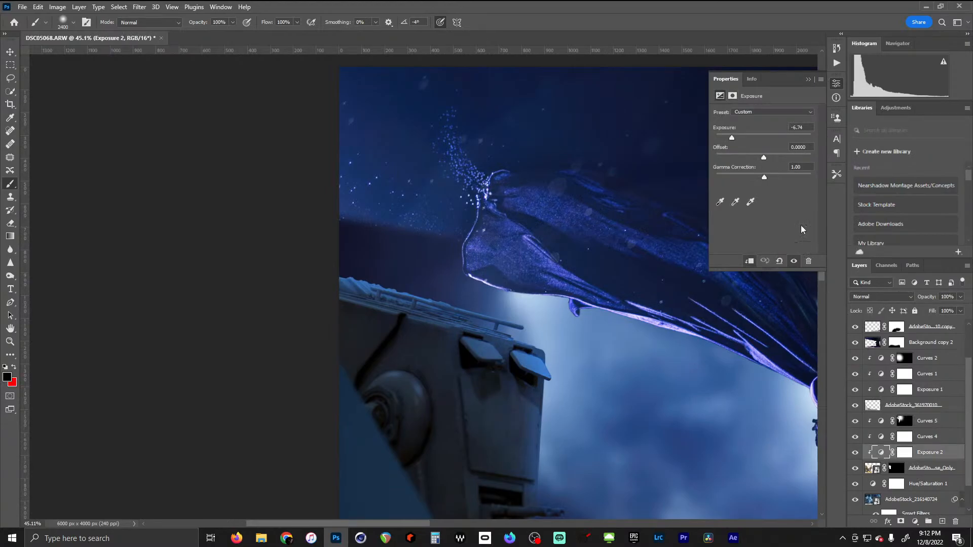
pyautogui.moveTo(732, 140); pyautogui.dragTo(730, 141)
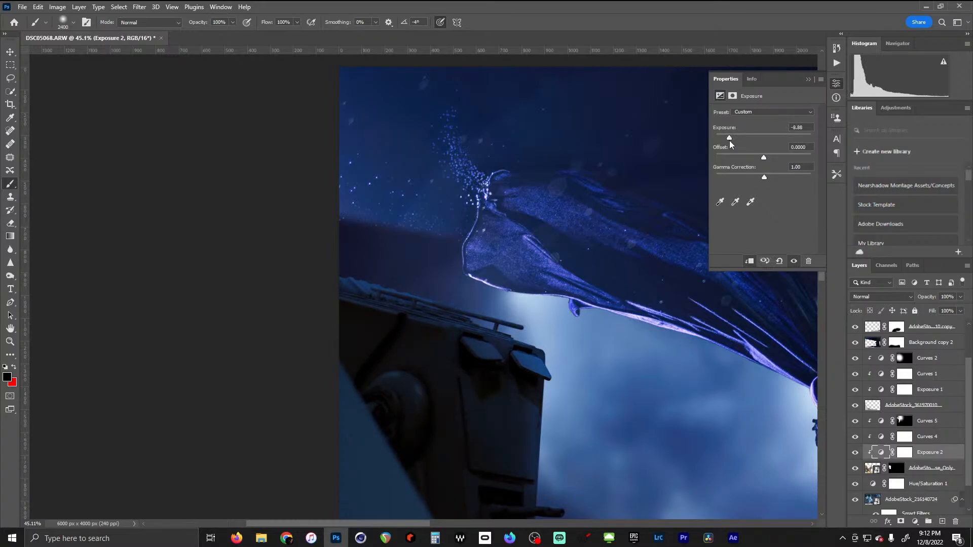
pyautogui.moveTo(509, 346); pyautogui.dragTo(434, 349)
pyautogui.moveTo(621, 378); pyautogui.dragTo(489, 210)
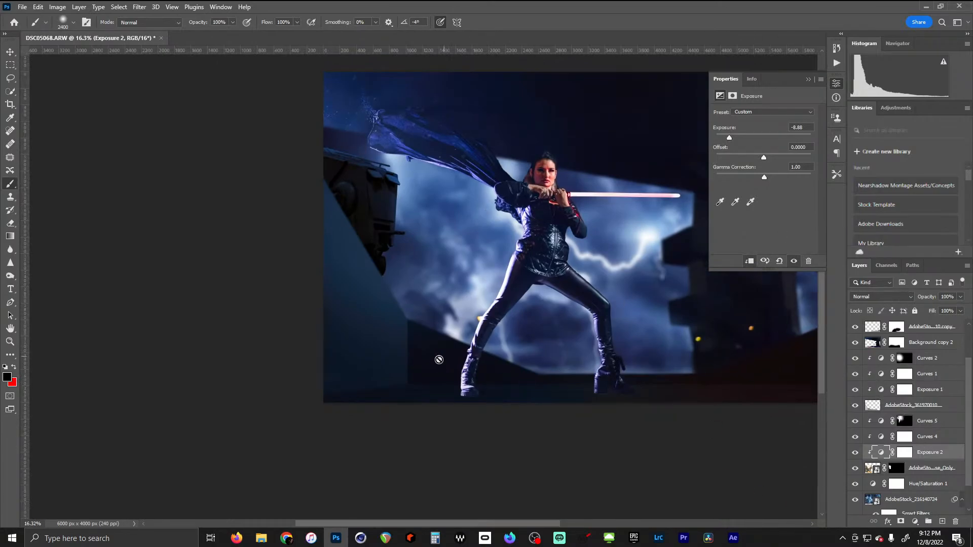
# Examine the darkened walker, the slanted wall edge and the dark floor area beside the figure's boots
pyautogui.scroll(1, 440, 361)
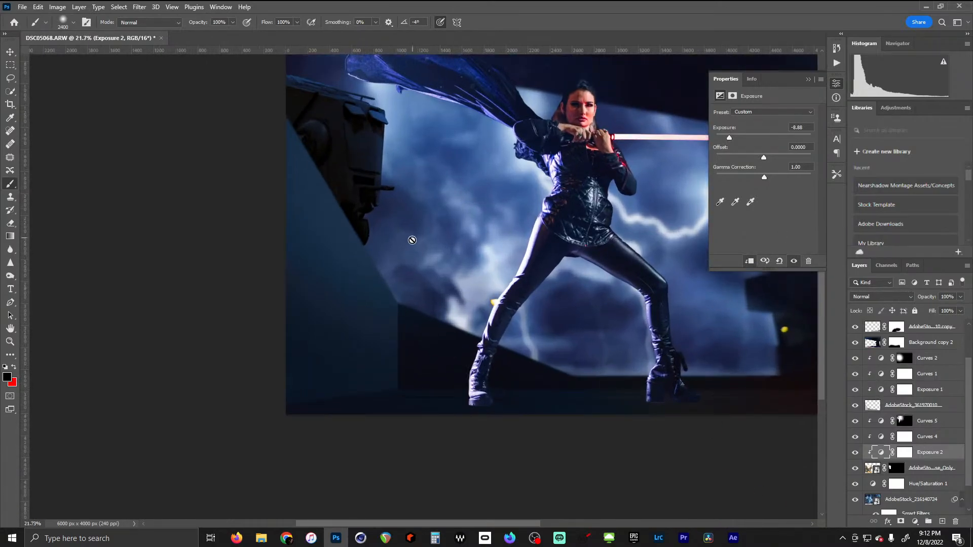
pyautogui.scroll(3, 388, 380)
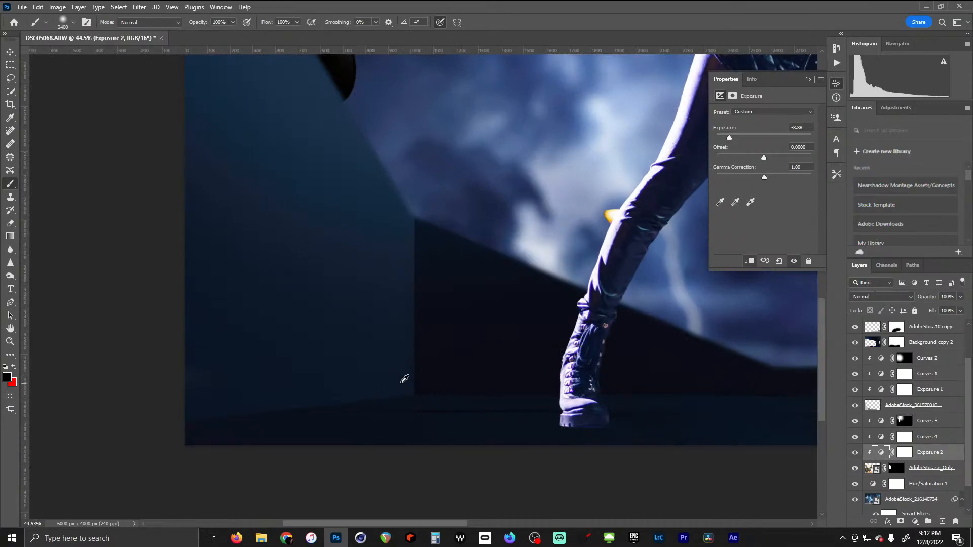
pyautogui.scroll(-2, 383, 355)
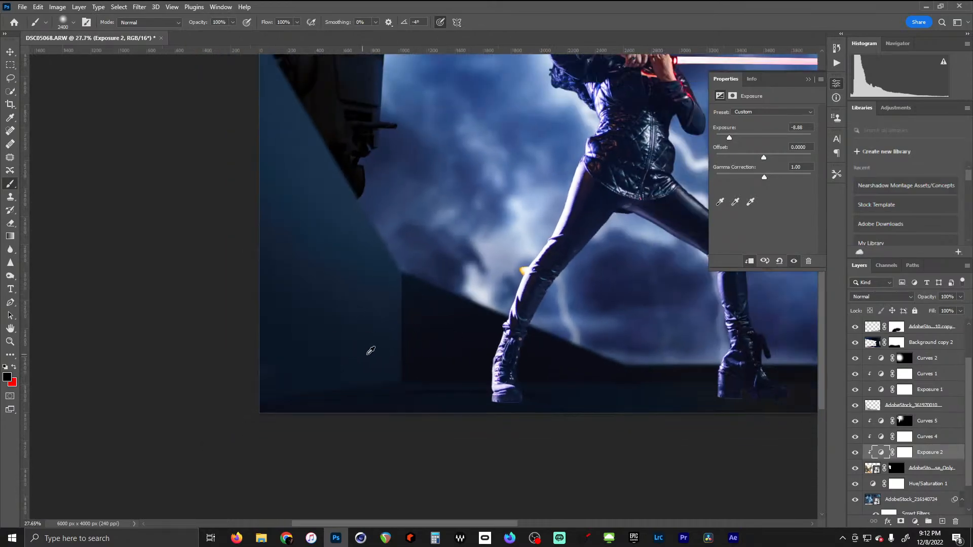
pyautogui.moveTo(662, 358); pyautogui.dragTo(678, 394)
pyautogui.scroll(3, 387, 285)
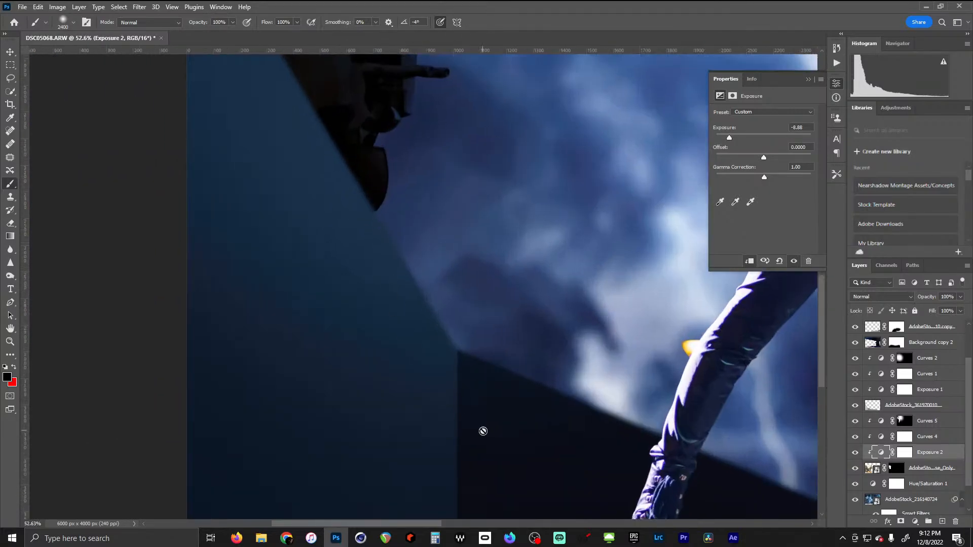
pyautogui.moveTo(483, 431); pyautogui.dragTo(440, 273)
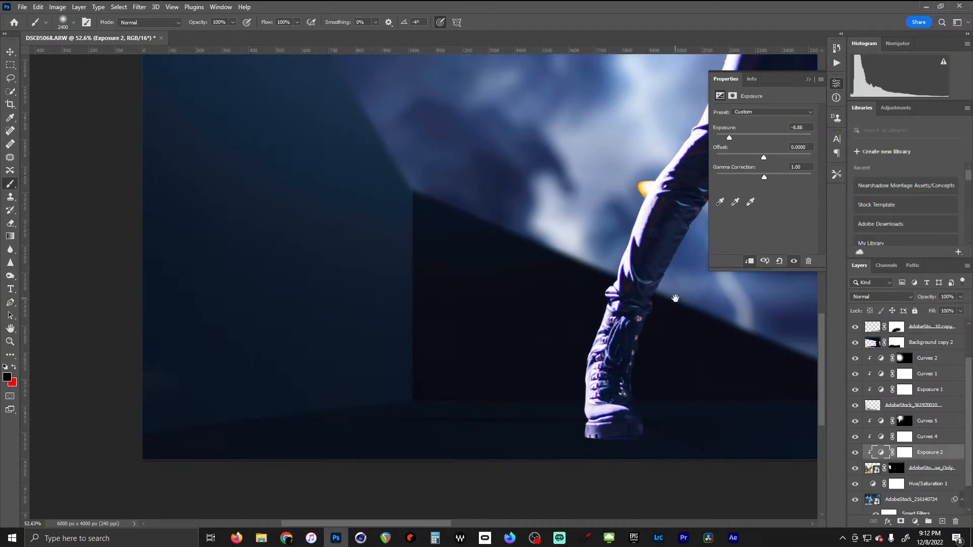
pyautogui.scroll(-3, 675, 298)
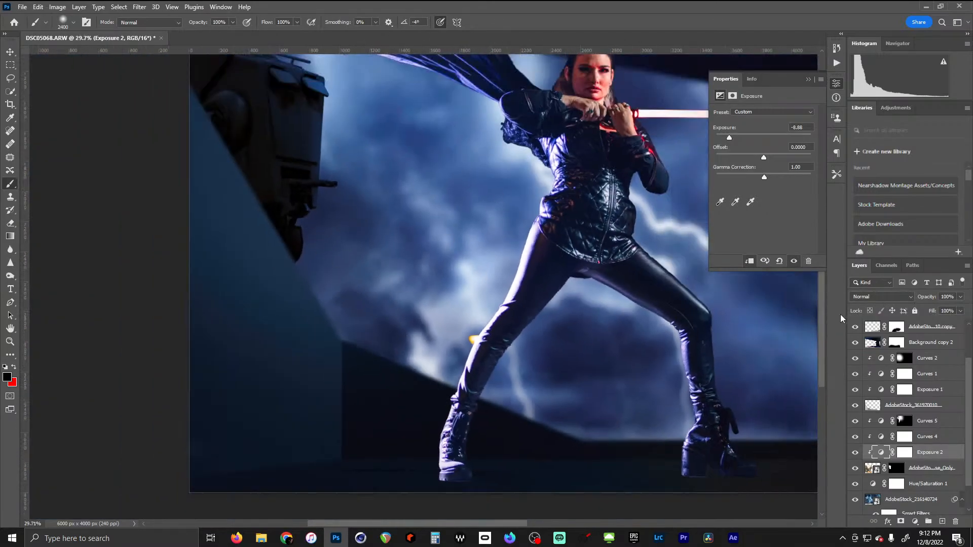
pyautogui.click(878, 472)
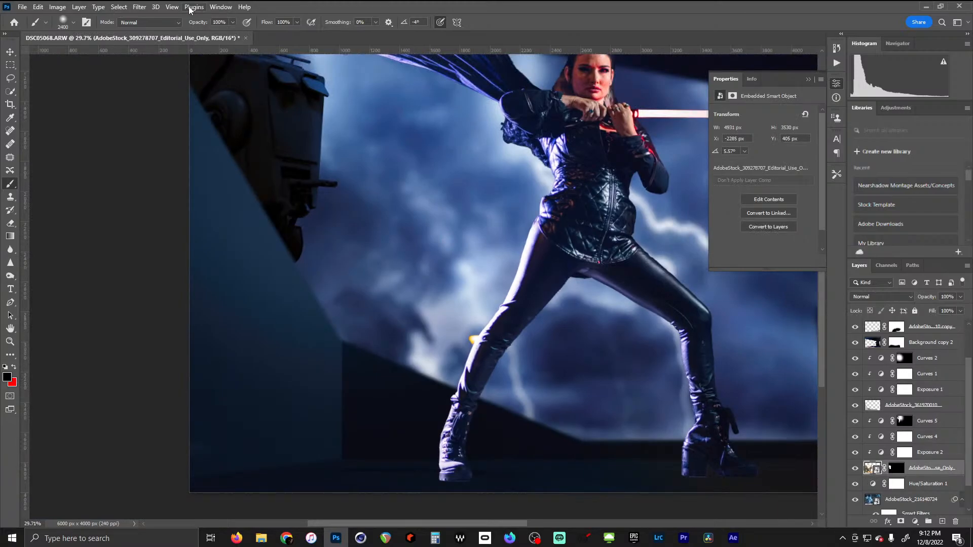
pyautogui.click(139, 7)
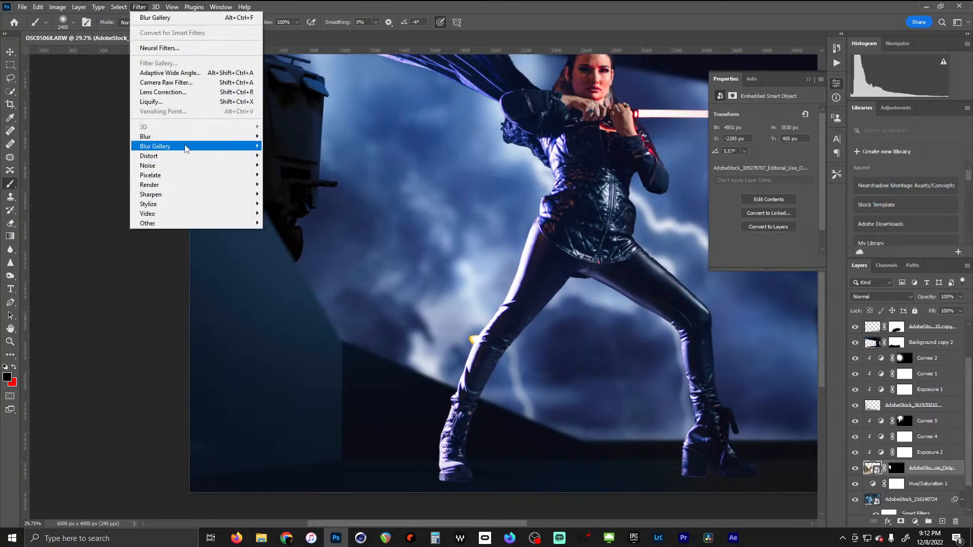
pyautogui.click(299, 146)
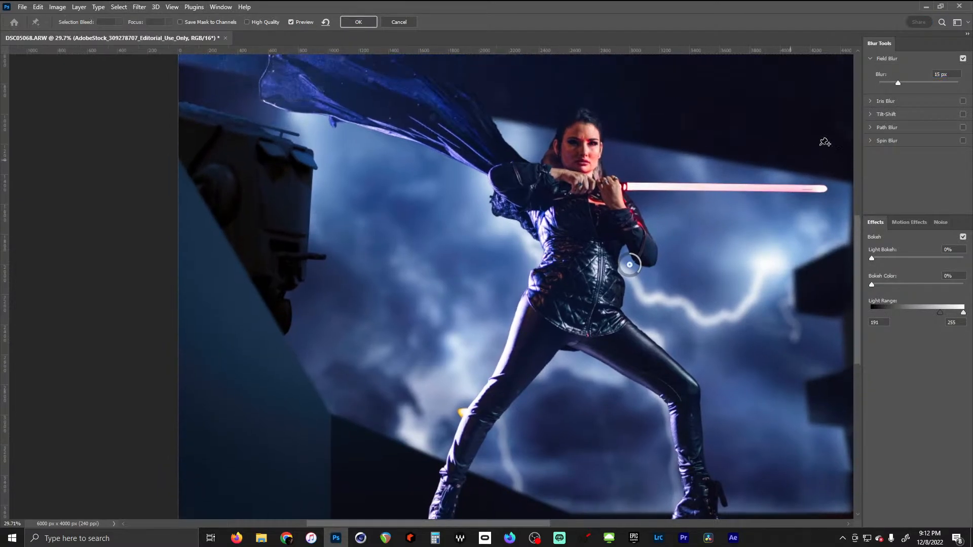
pyautogui.moveTo(898, 84); pyautogui.dragTo(906, 84)
pyautogui.click(392, 23)
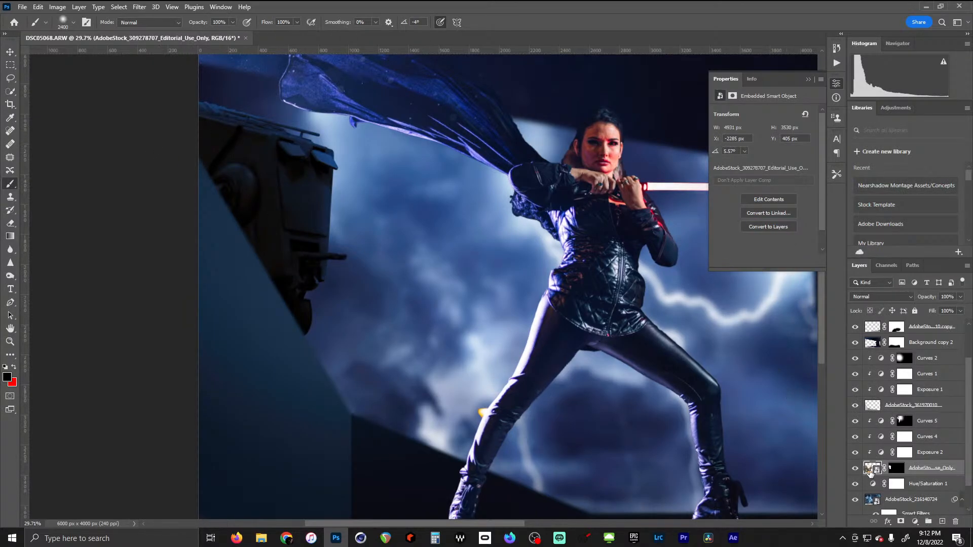
# Rasterize the walker's smart object layer while keeping its layer mask
pyautogui.rightClick(870, 472)
pyautogui.click(927, 515)
pyautogui.rightClick(873, 471)
pyautogui.click(952, 470)
pyautogui.rightClick(961, 470)
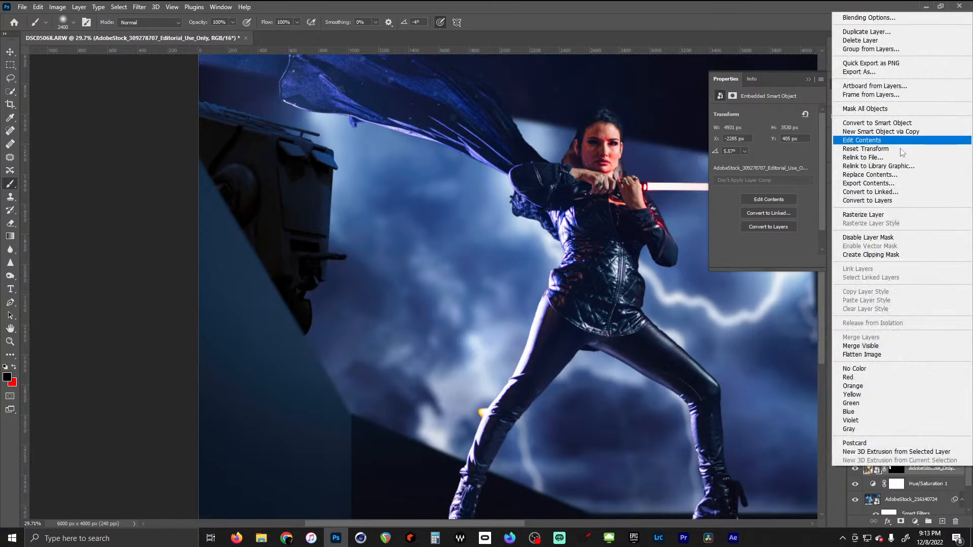
pyautogui.click(905, 217)
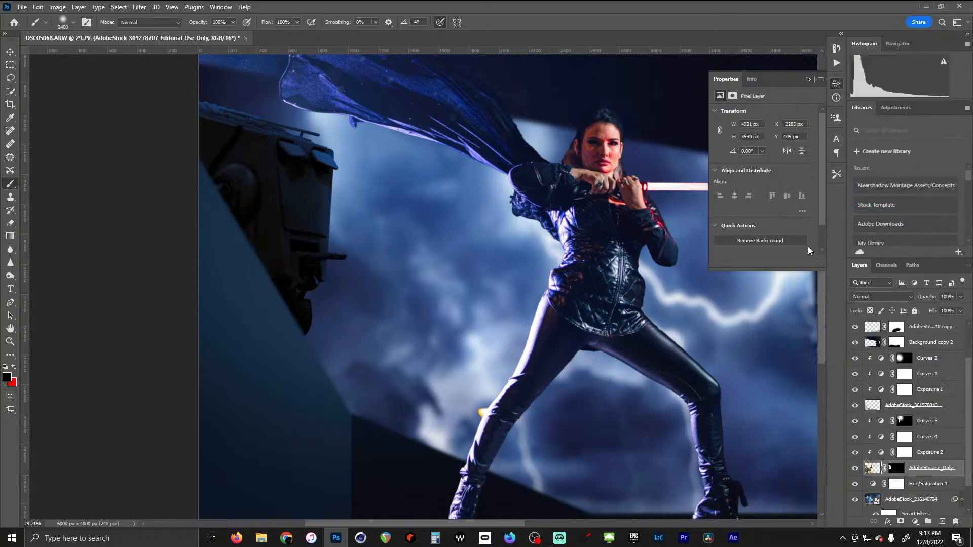
# Check the walker's layer mask and convert the rasterized layer with its mask into a smart object
pyautogui.click(896, 470)
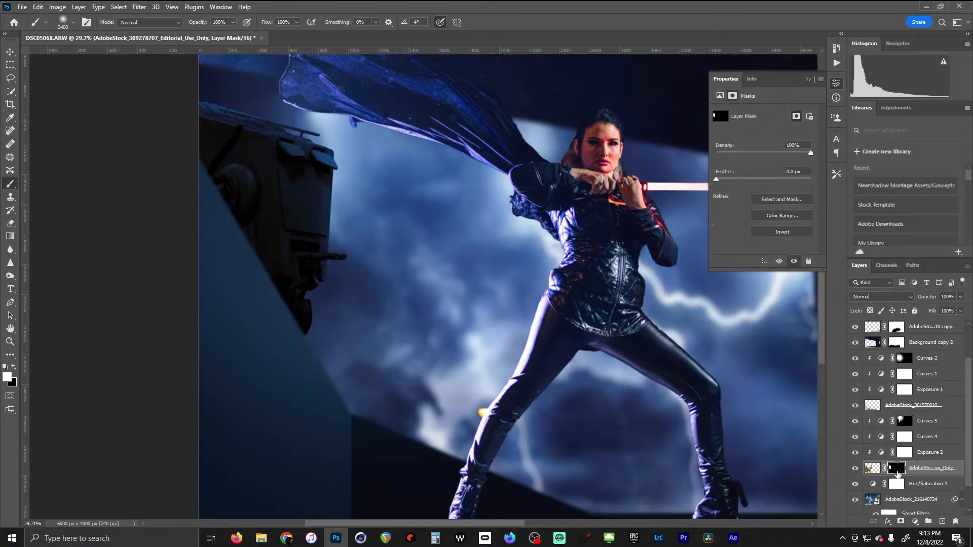
pyautogui.keyDown('shift'); pyautogui.click(896, 471); pyautogui.keyUp('shift')
pyautogui.keyDown('shift'); pyautogui.click(896, 471); pyautogui.keyUp('shift')
pyautogui.click(873, 468)
pyautogui.rightClick(873, 469)
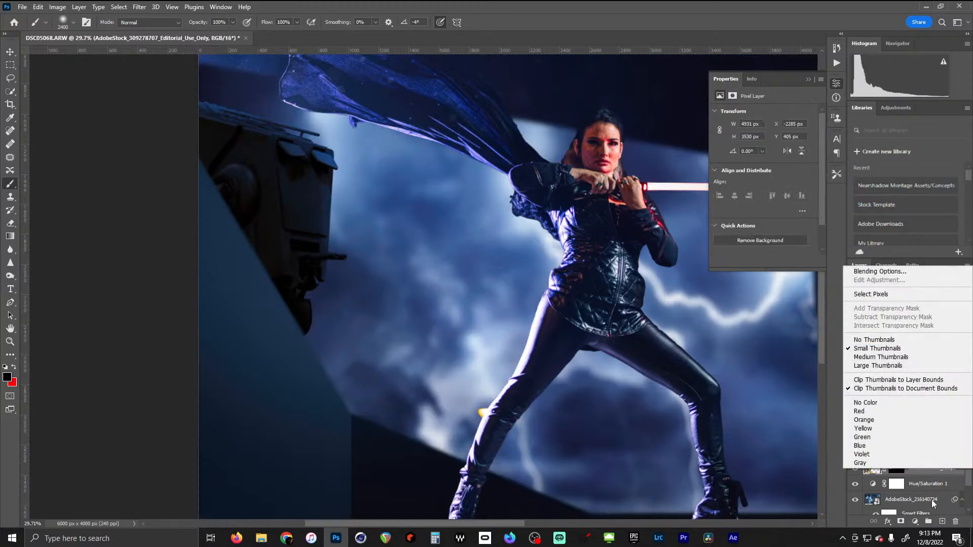
pyautogui.press('Escape')
pyautogui.rightClick(934, 471)
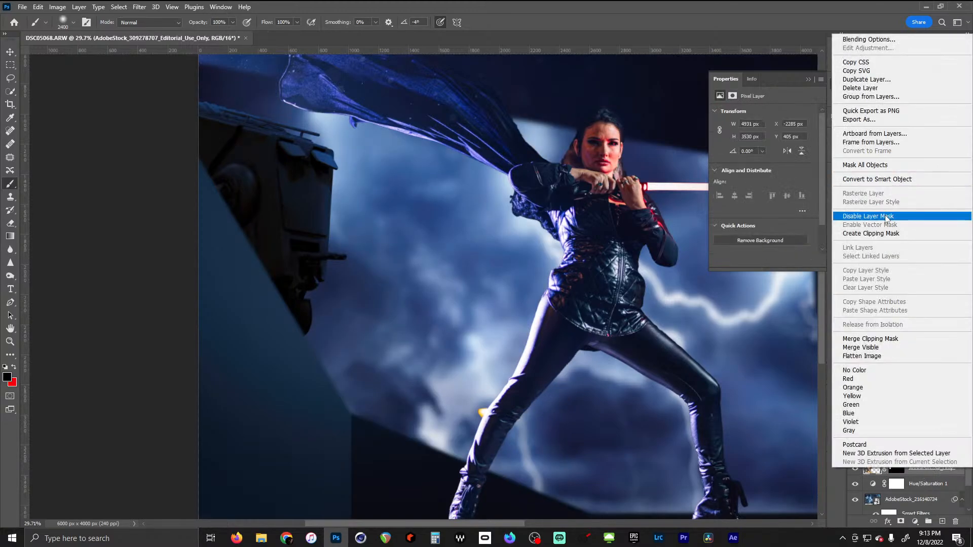
pyautogui.click(877, 179)
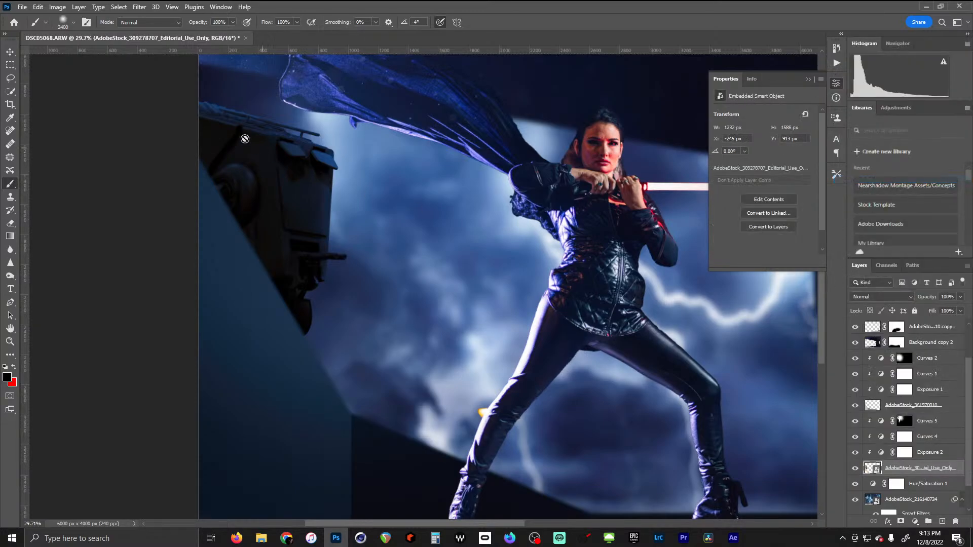
# Apply a Field Blur of 29 px to the walker smart object
pyautogui.click(52, 8)
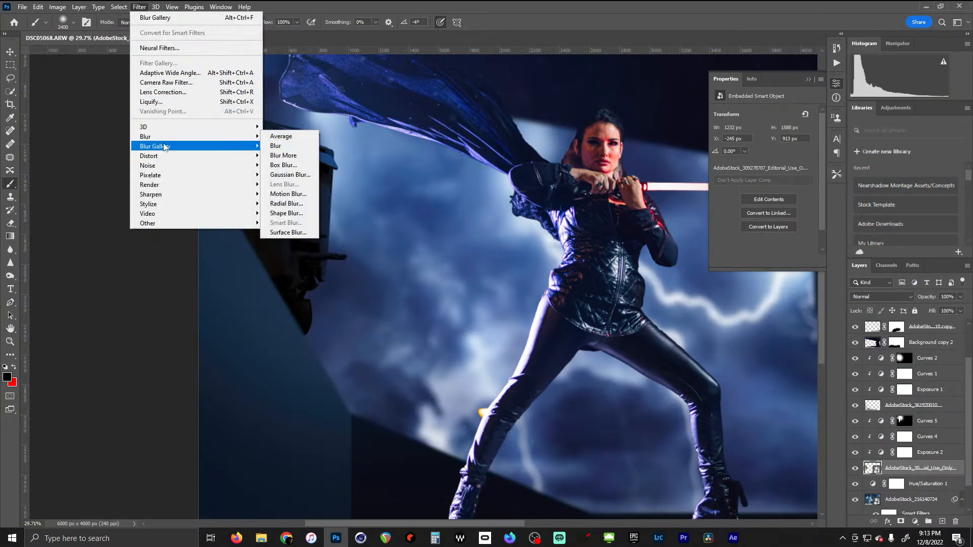
pyautogui.moveTo(165, 147)
pyautogui.click(283, 146)
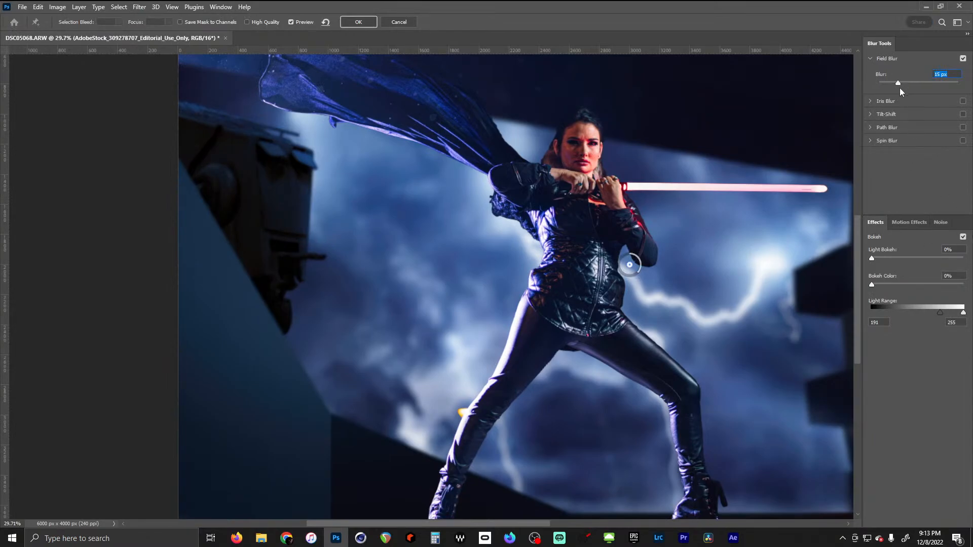
pyautogui.click(898, 84)
pyautogui.moveTo(903, 86); pyautogui.dragTo(904, 86)
pyautogui.moveTo(903, 83); pyautogui.dragTo(908, 83)
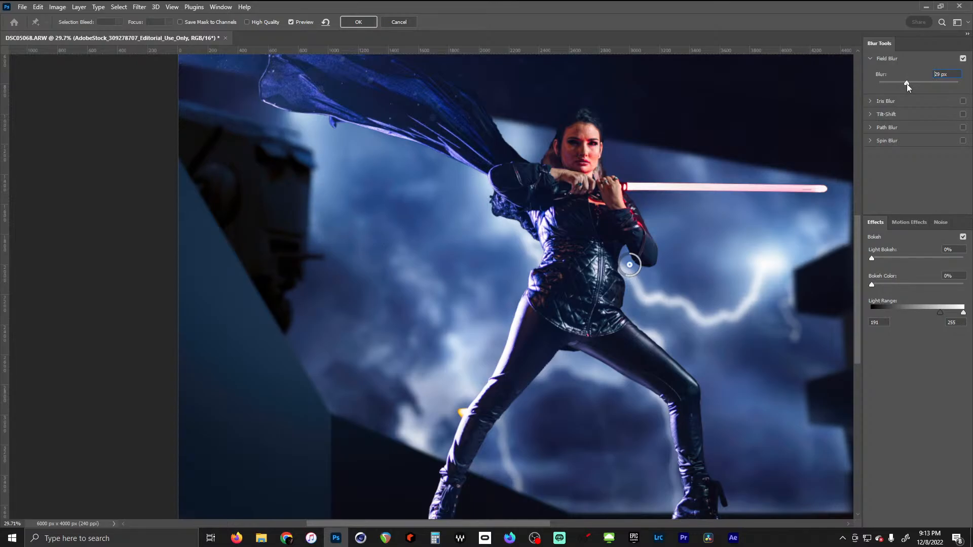
pyautogui.click(358, 22)
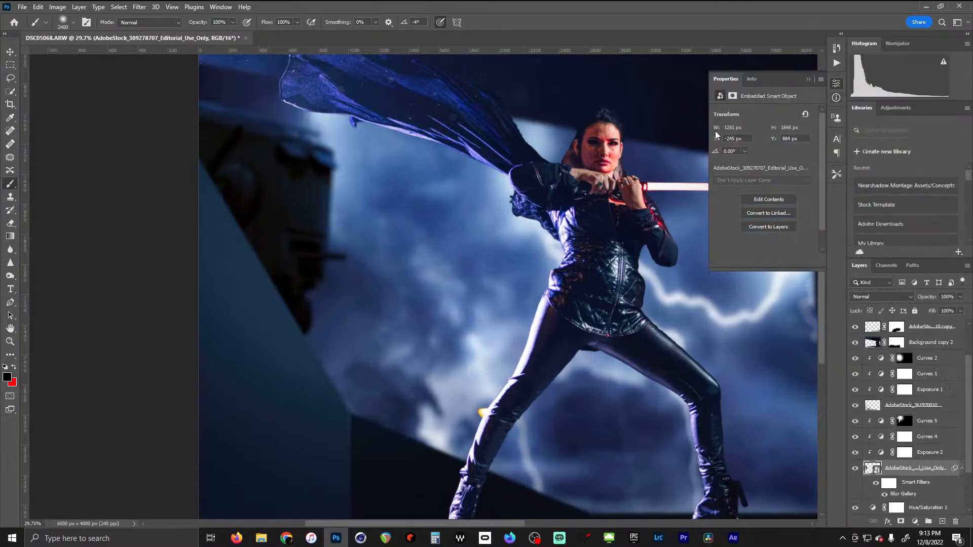
# Paint more white on the Curves 5 mask over the walker's head to widen the blue light
pyautogui.click(904, 421)
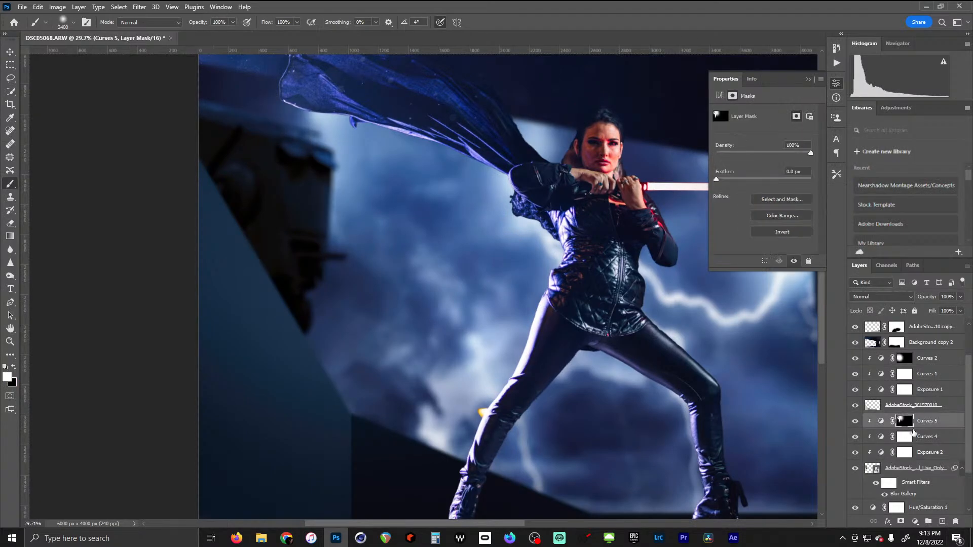
pyautogui.press('d')
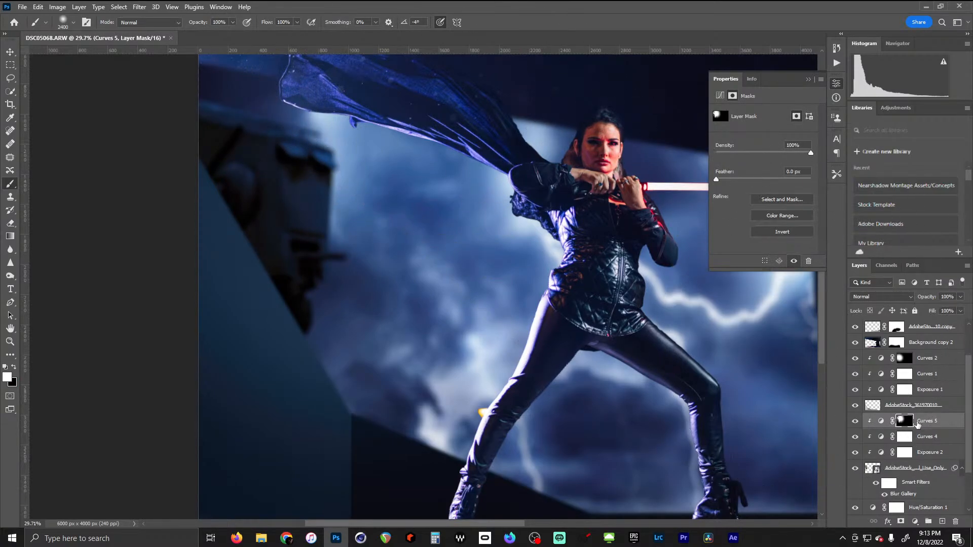
pyautogui.click(883, 424)
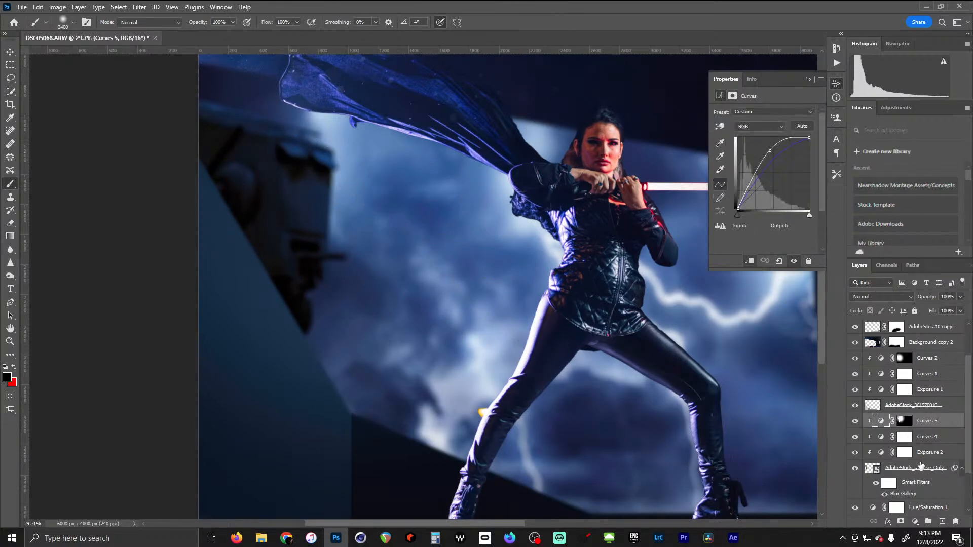
# Add a Curves adjustment above Curves 5, clip it to the walker, and set its RGB point to input 122, output 204
pyautogui.click(915, 521)
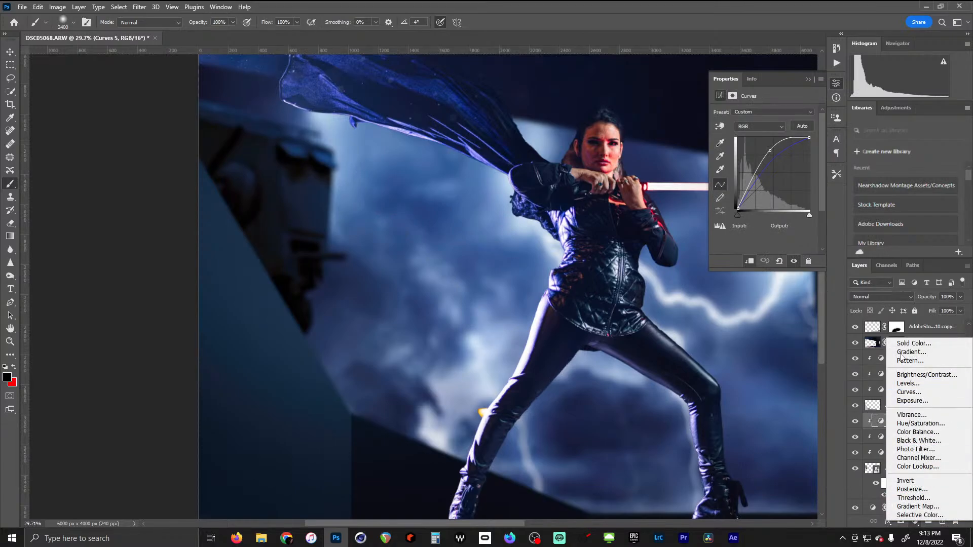
pyautogui.click(909, 391)
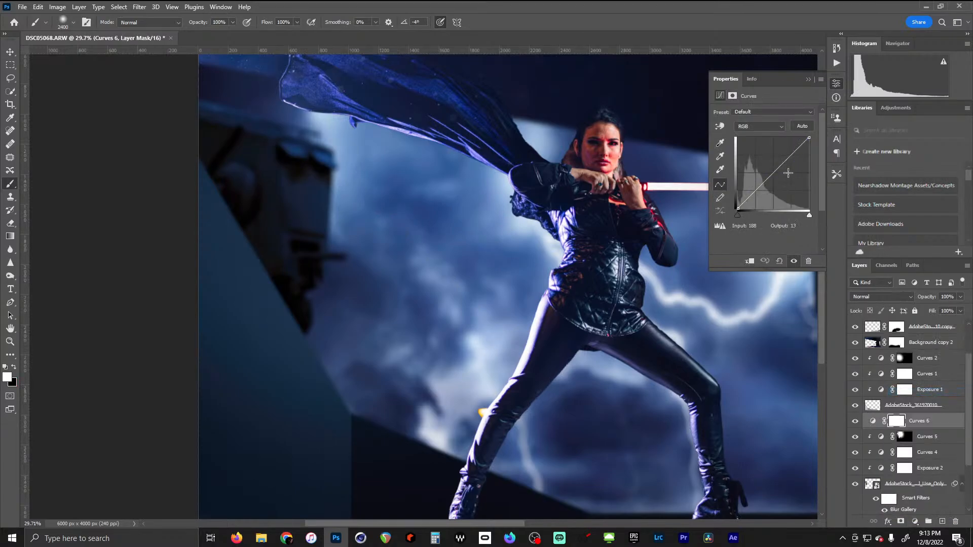
pyautogui.keyDown('alt'); pyautogui.click(904, 429); pyautogui.keyUp('alt')
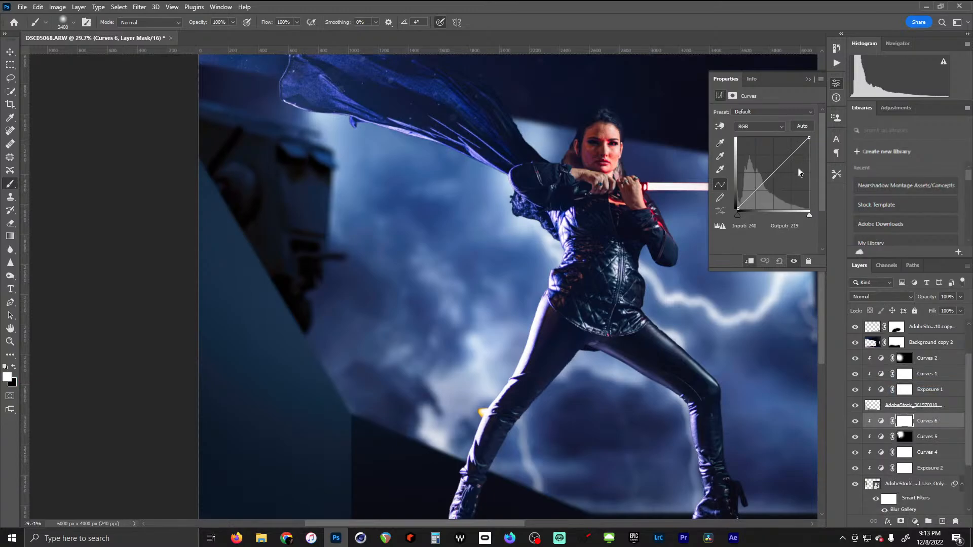
pyautogui.moveTo(783, 163); pyautogui.dragTo(772, 151)
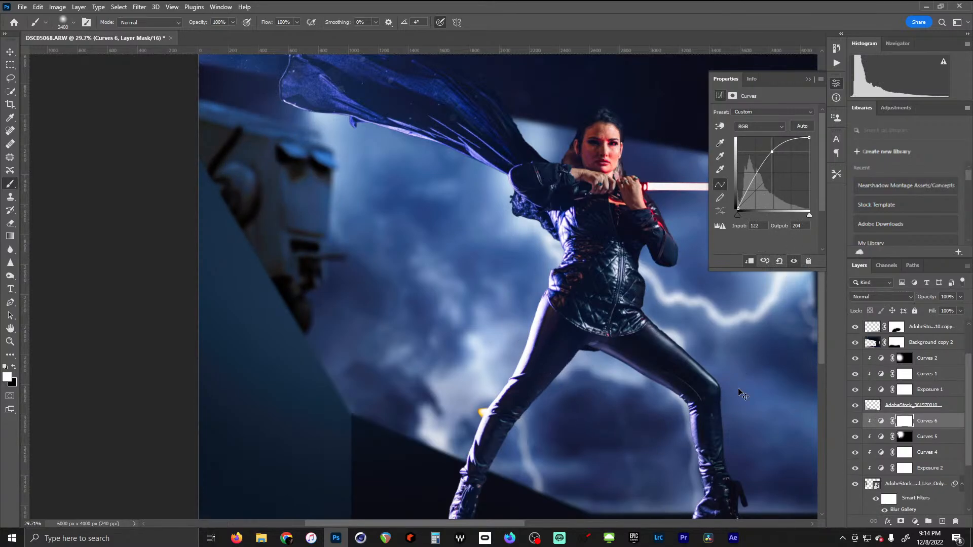
# Invert the Curves 6 mask to black and paint white along the walker's sky-facing edge with a 1400 px soft brush
pyautogui.hotkey('ctrl', 'i')
pyautogui.press('[')
pyautogui.press('[')
pyautogui.press('[')
pyautogui.press('[')
pyautogui.press('[')
pyautogui.press('[')
pyautogui.press('[')
pyautogui.press('[')
pyautogui.press('[')
pyautogui.press('[')
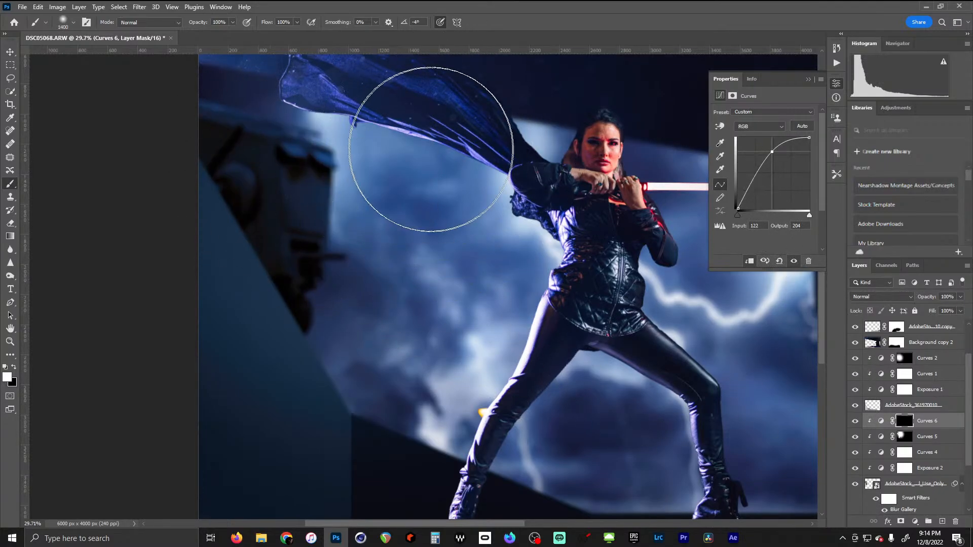
pyautogui.moveTo(402, 182); pyautogui.dragTo(408, 289)
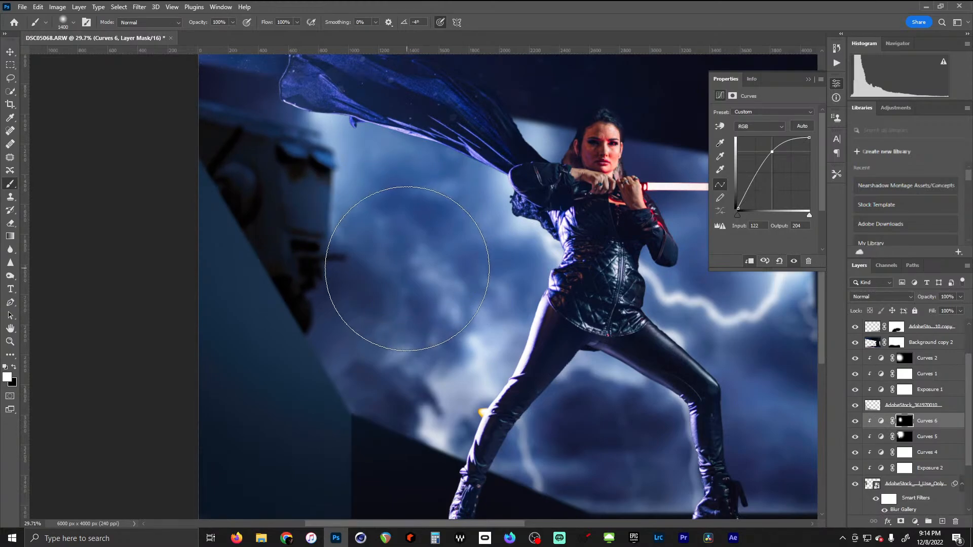
# Extend the white on the Curves 6 mask over the walker's sky-facing side with a 1000 px soft brush
pyautogui.press('[')
pyautogui.press('[')
pyautogui.press('[')
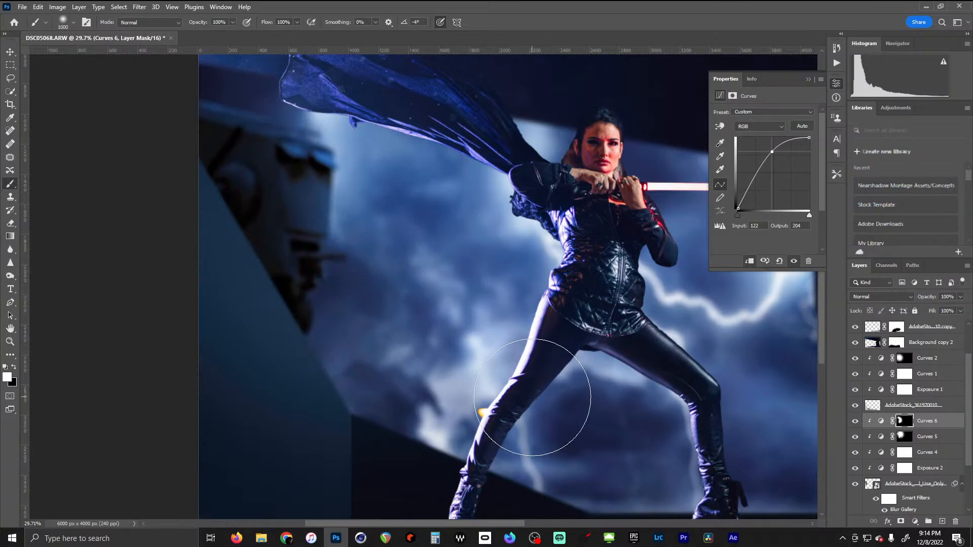
pyautogui.scroll(-5, 527, 338)
pyautogui.scroll(3, 527, 338)
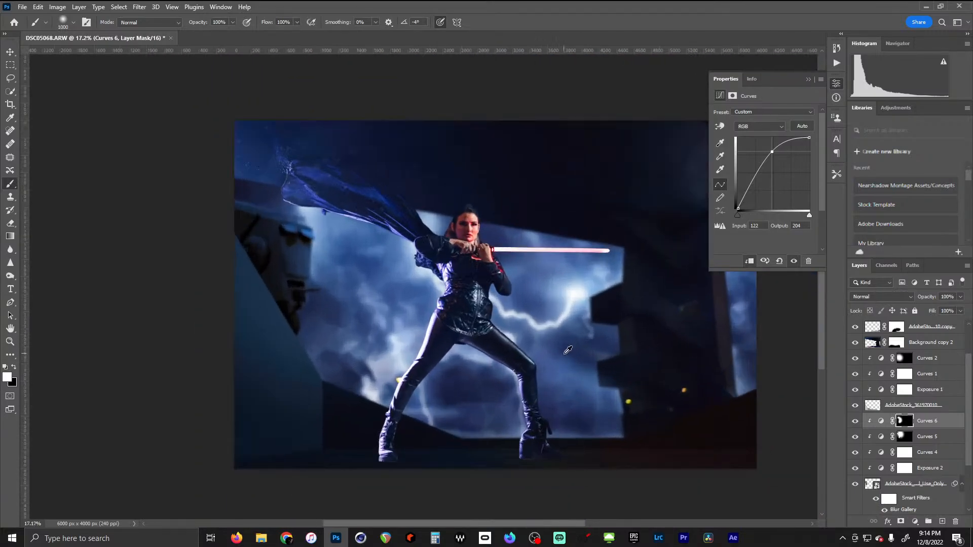
pyautogui.scroll(1, 537, 346)
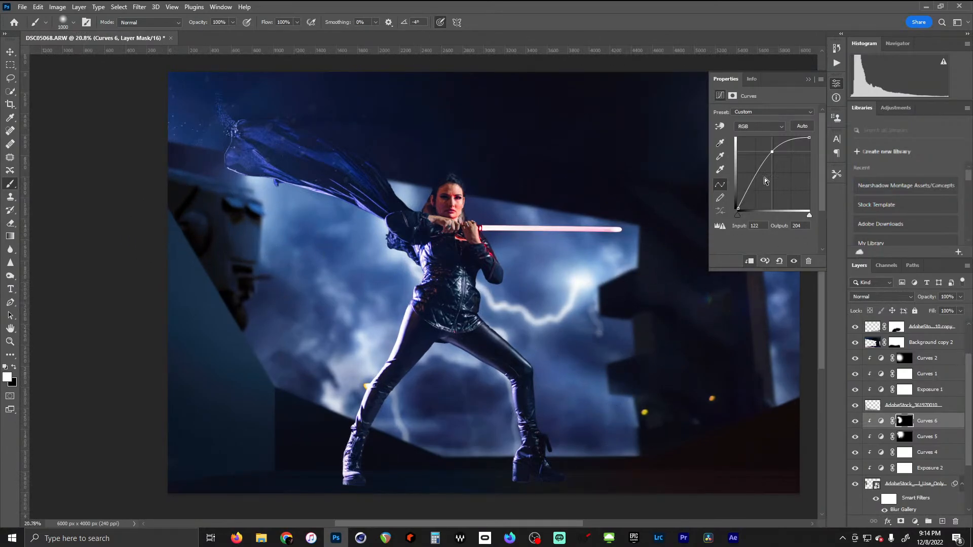
# Try shifting the black points of the walker's Curves 5 and Curves 4 adjustments
pyautogui.click(901, 437)
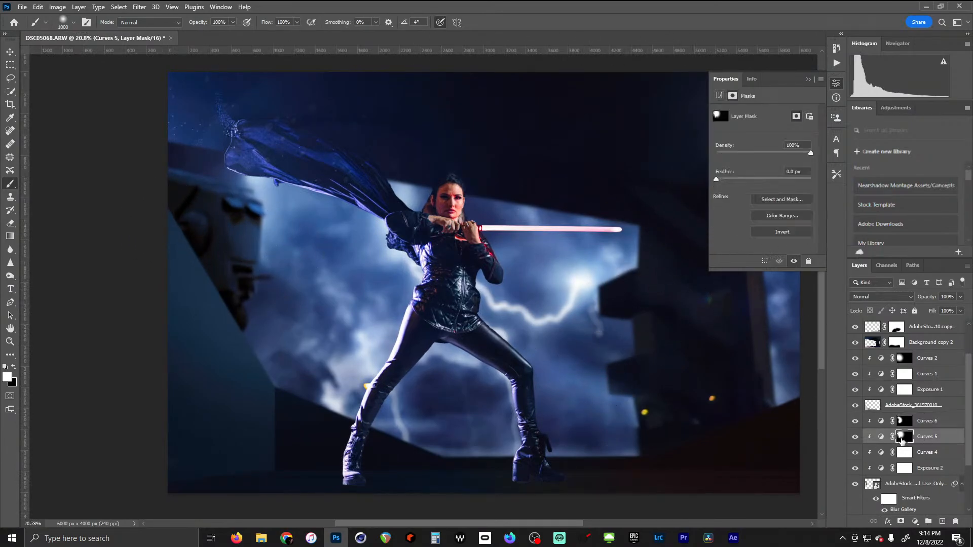
pyautogui.click(870, 437)
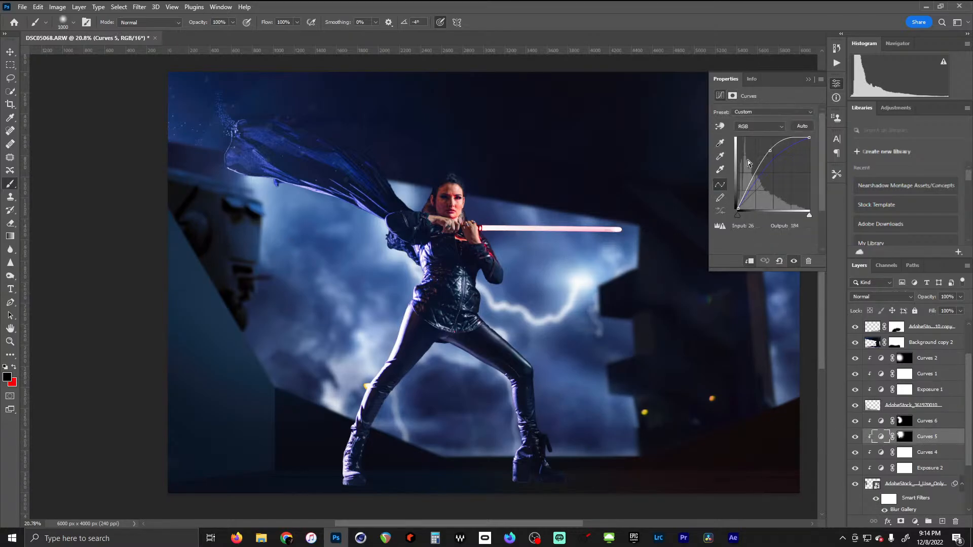
pyautogui.moveTo(737, 208); pyautogui.dragTo(735, 208)
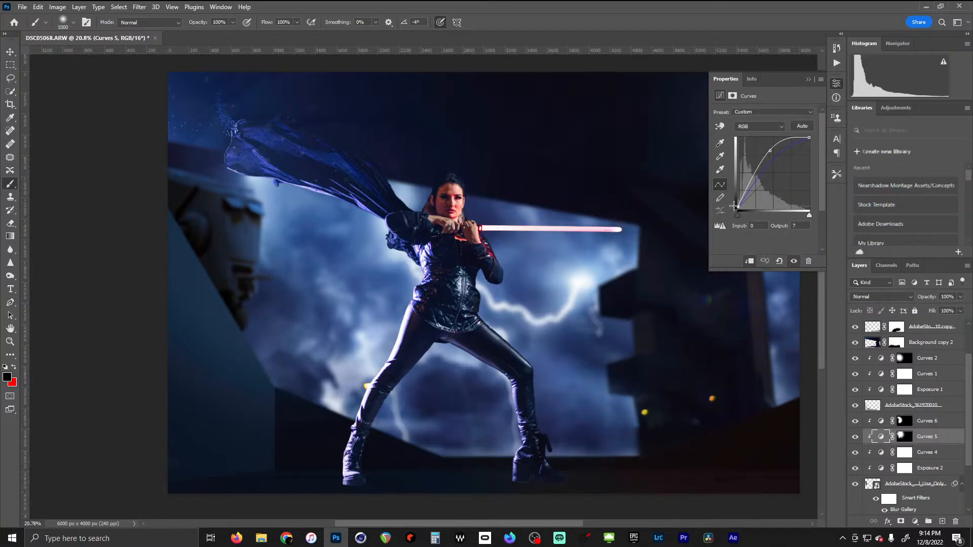
pyautogui.moveTo(733, 208); pyautogui.dragTo(731, 207)
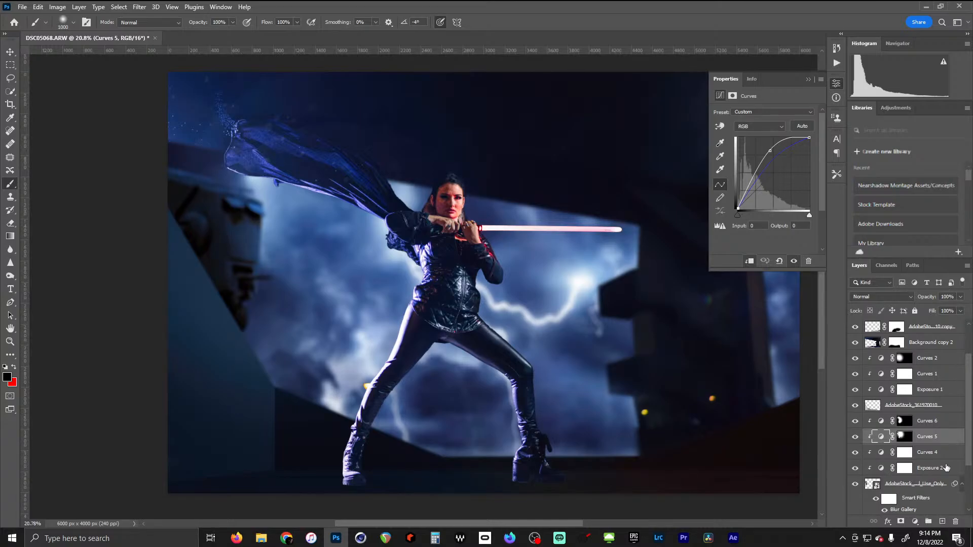
pyautogui.click(905, 452)
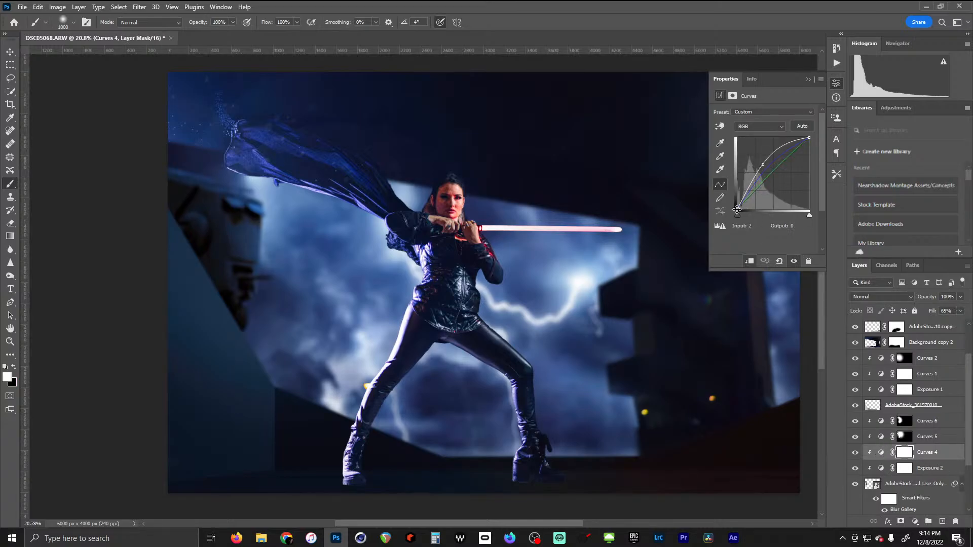
pyautogui.moveTo(737, 209); pyautogui.dragTo(736, 212)
# Set the walker's Exposure 2 adjustment to an exposure of -10.16 and a gamma correction of 1.19
pyautogui.click(906, 468)
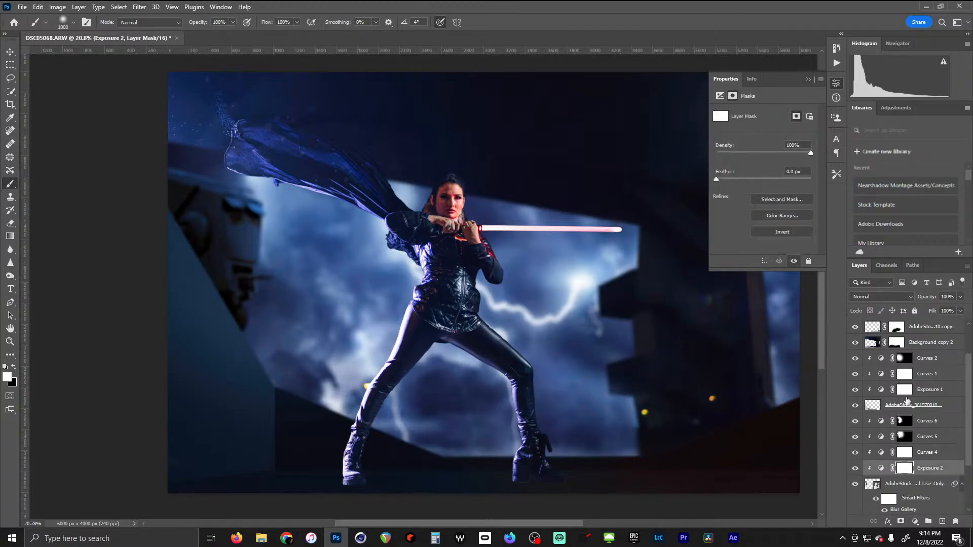
pyautogui.click(881, 469)
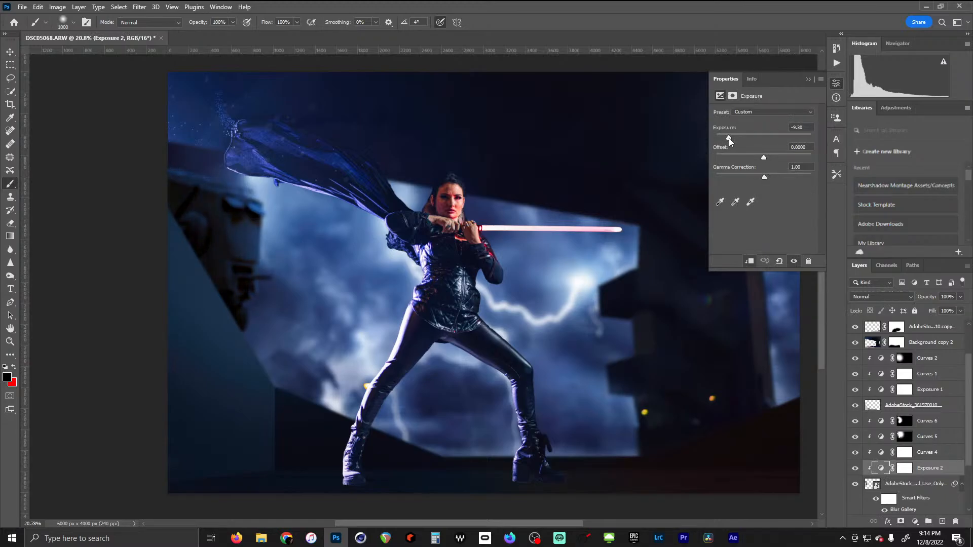
pyautogui.moveTo(729, 138); pyautogui.dragTo(729, 139)
pyautogui.moveTo(728, 139); pyautogui.dragTo(728, 141)
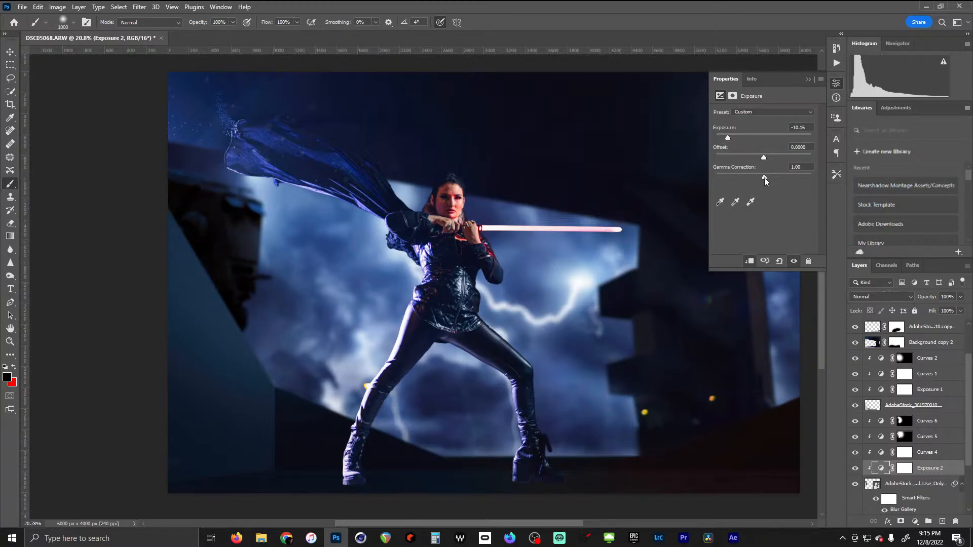
pyautogui.moveTo(765, 178); pyautogui.dragTo(755, 178)
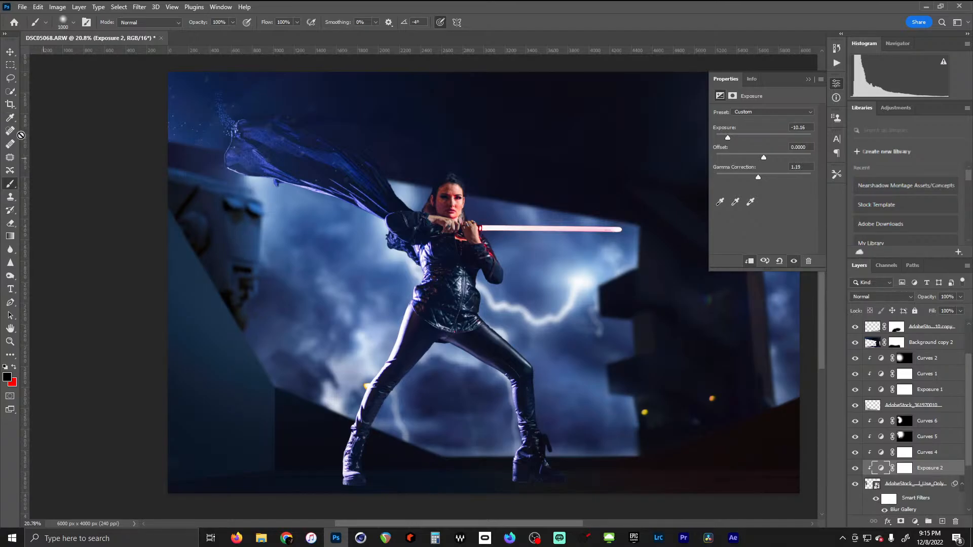
# Examine how the darkened walker blends with the wall and stormy sky, both close up and in the full composite
pyautogui.scroll(3, 208, 218)
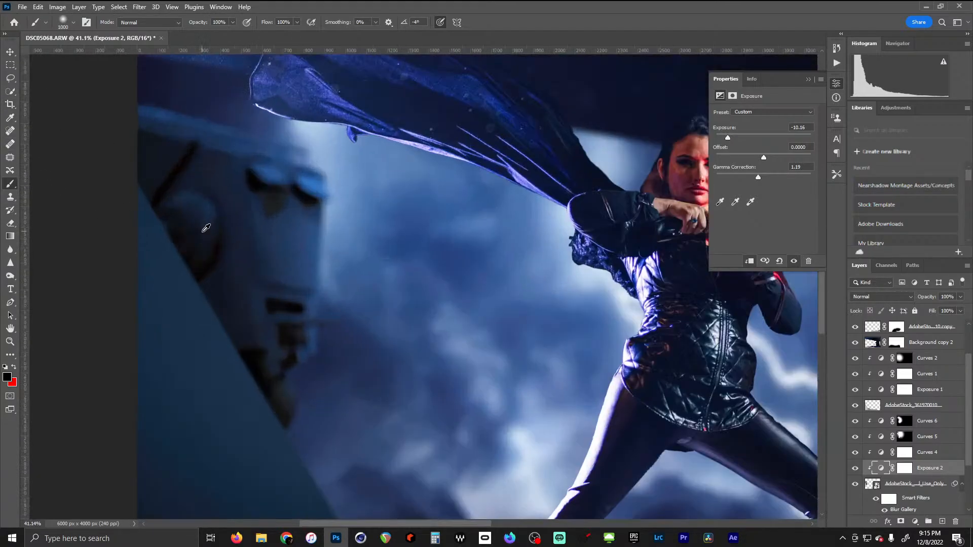
pyautogui.moveTo(209, 151); pyautogui.dragTo(296, 317)
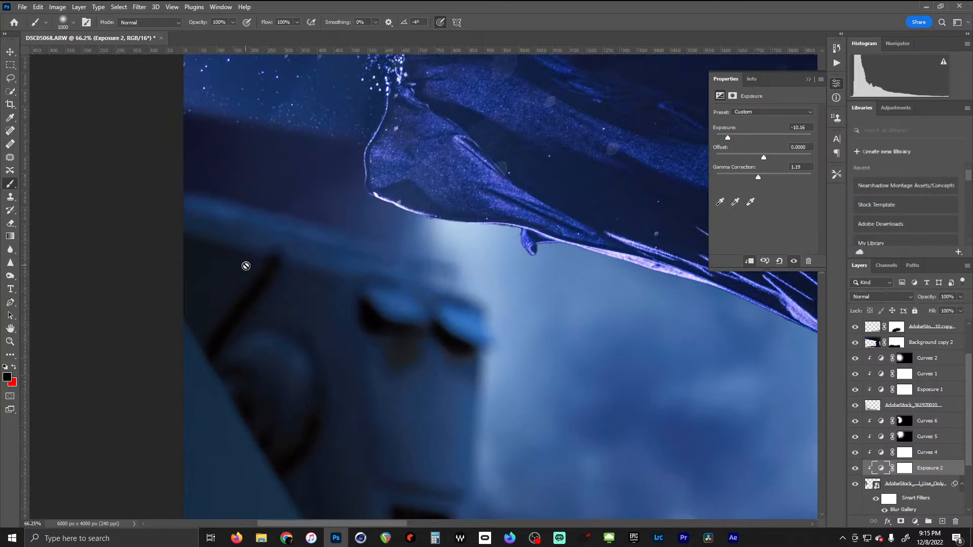
pyautogui.scroll(-1, 348, 357)
pyautogui.scroll(-1, 348, 357)
pyautogui.moveTo(478, 444); pyautogui.dragTo(229, 270)
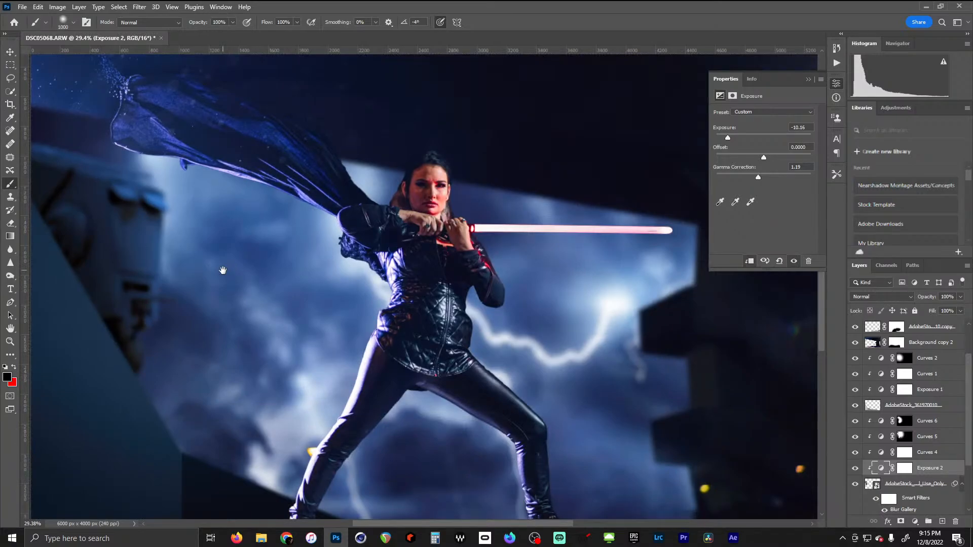
pyautogui.scroll(-2, 265, 421)
pyautogui.moveTo(345, 416); pyautogui.dragTo(292, 346)
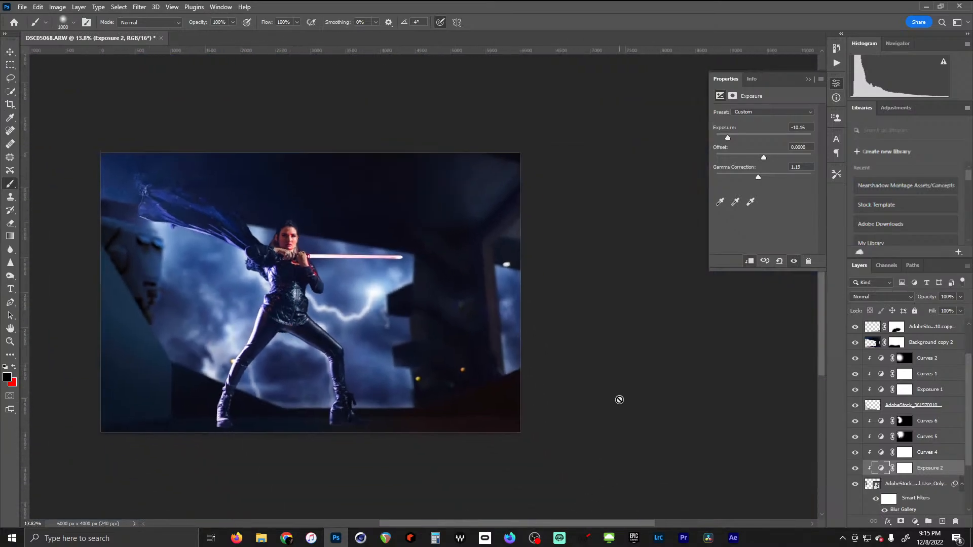
# Convert the AdobeStock_361970010 interior layer to a Smart Object
pyautogui.click(871, 406)
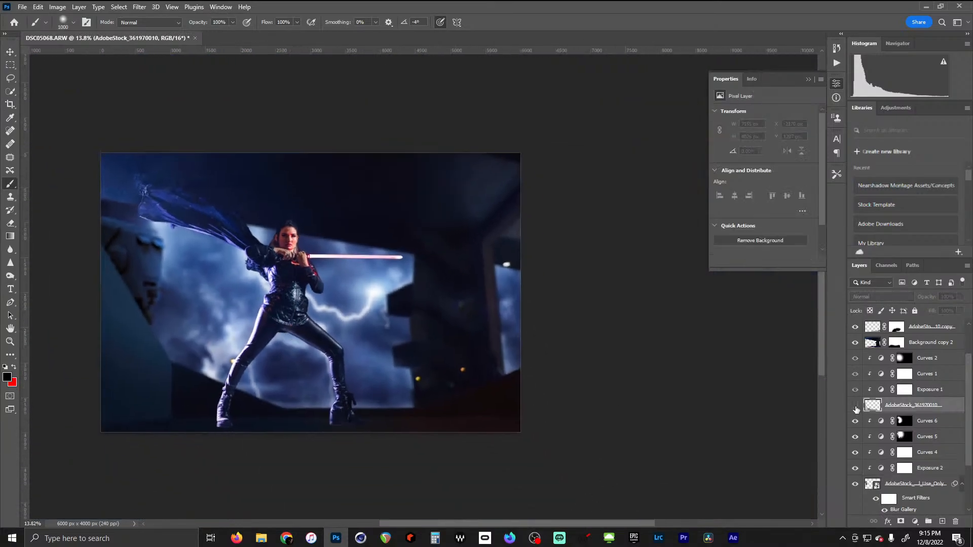
pyautogui.click(856, 406)
pyautogui.click(855, 406)
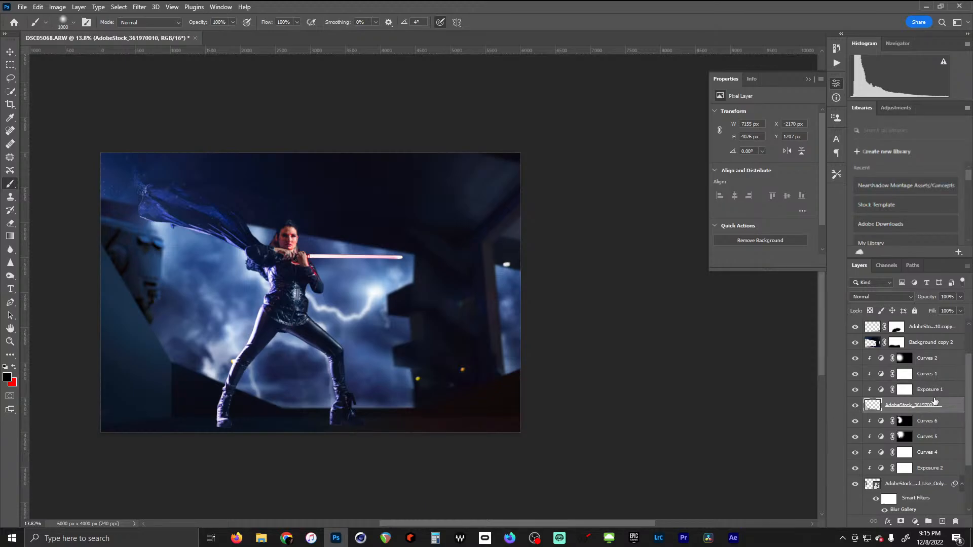
pyautogui.rightClick(873, 409)
pyautogui.click(942, 437)
pyautogui.rightClick(947, 409)
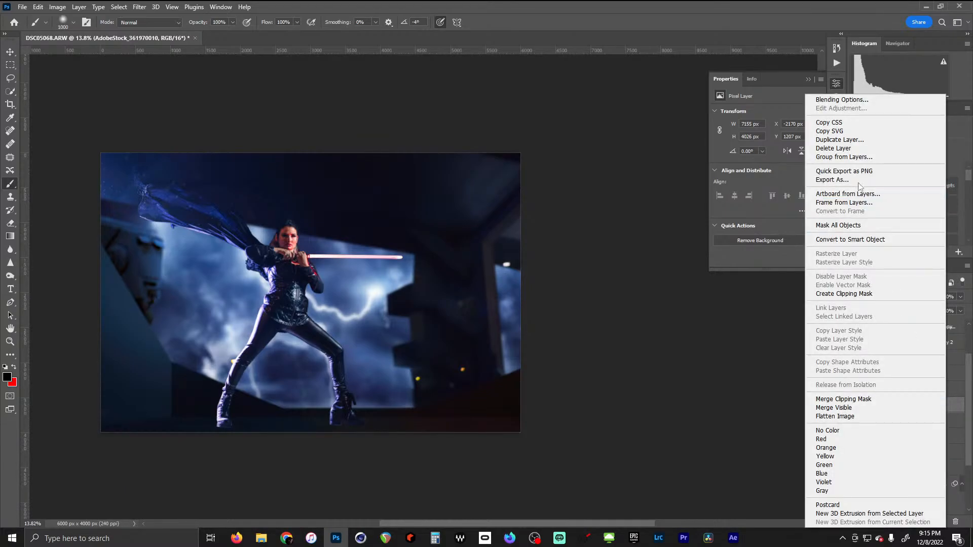
pyautogui.click(864, 240)
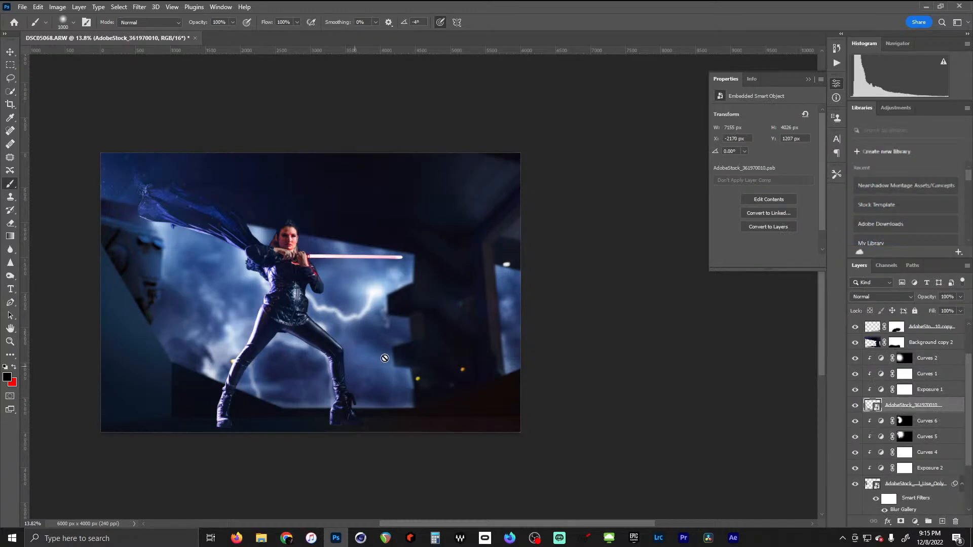
# Try a Tilt-Shift blur of 64 px on the interior layer, focused at the figure's boots with a narrowed focus band and transition
pyautogui.moveTo(431, 321); pyautogui.dragTo(532, 259)
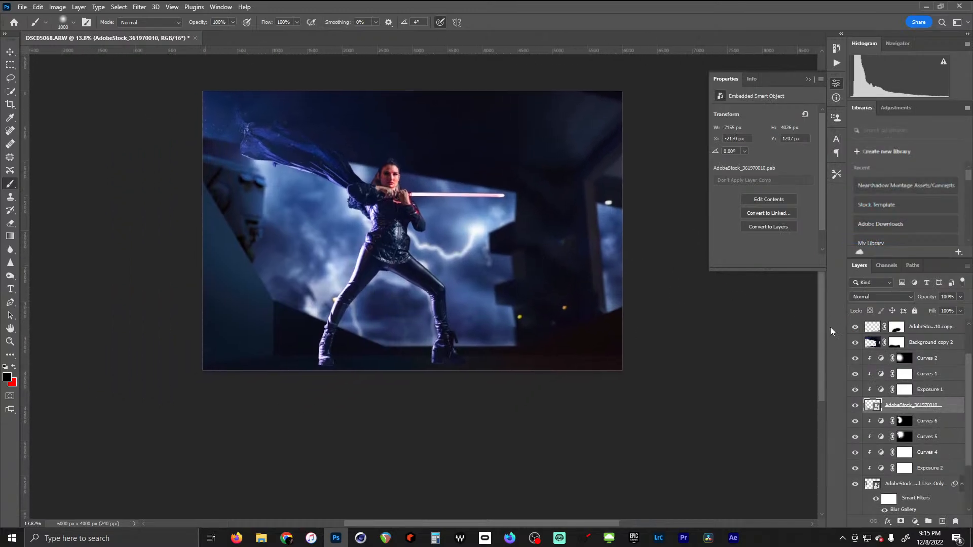
pyautogui.scroll(3, 299, 337)
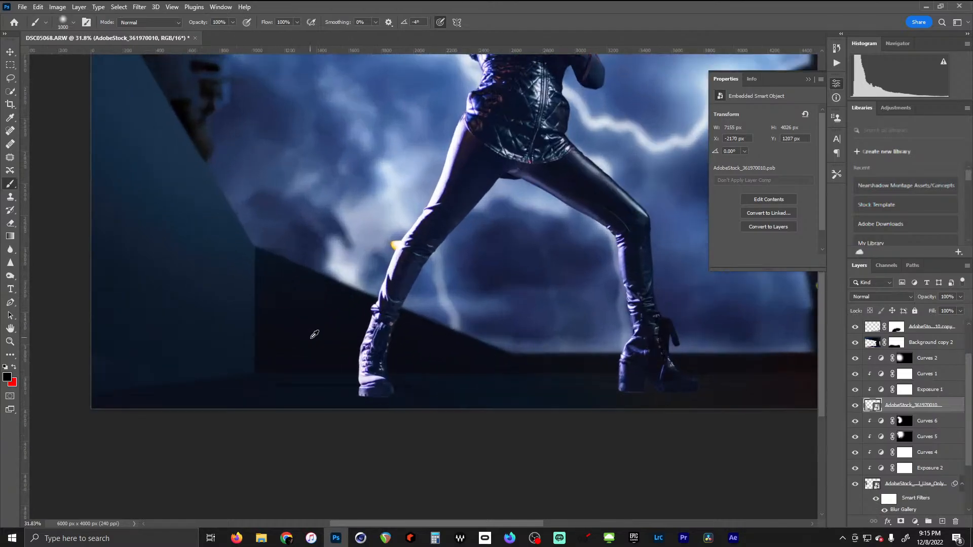
pyautogui.click(138, 7)
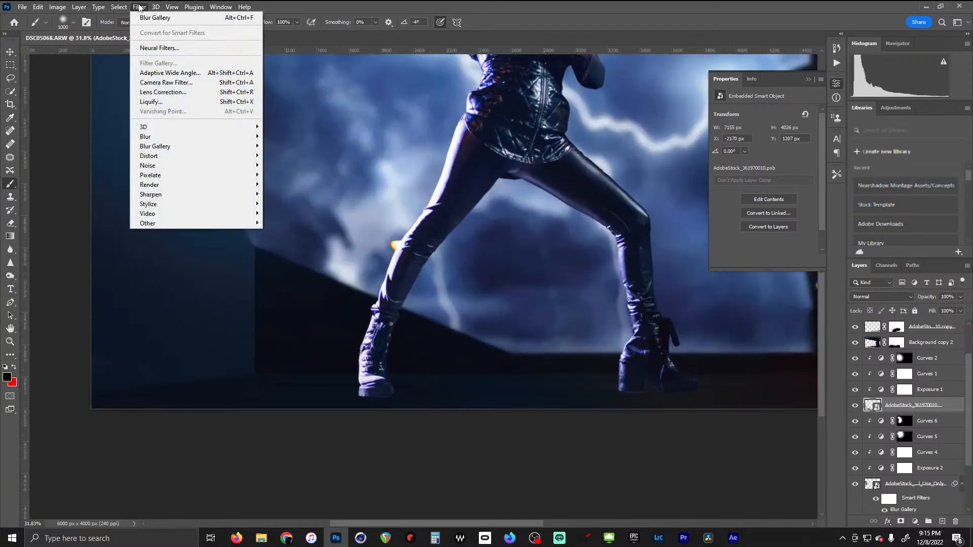
pyautogui.moveTo(185, 147)
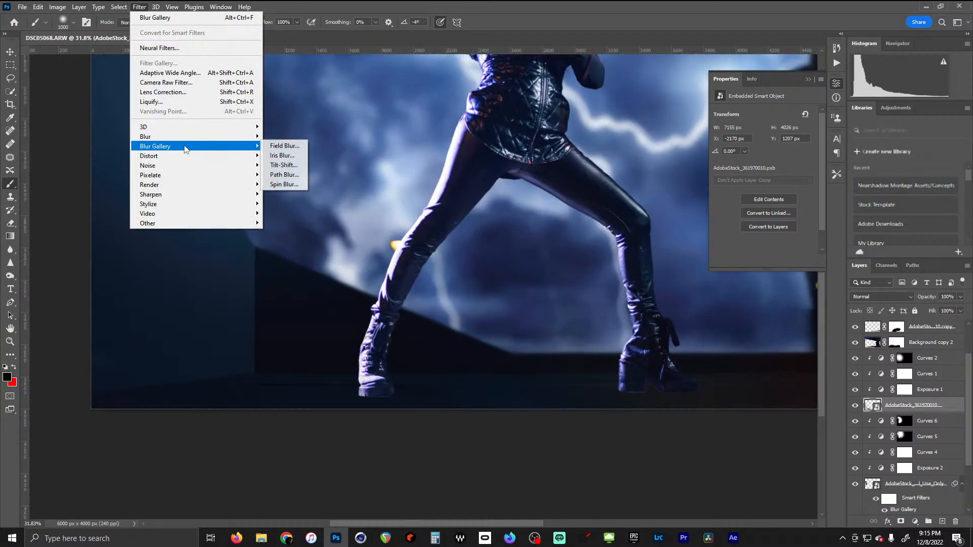
pyautogui.click(282, 165)
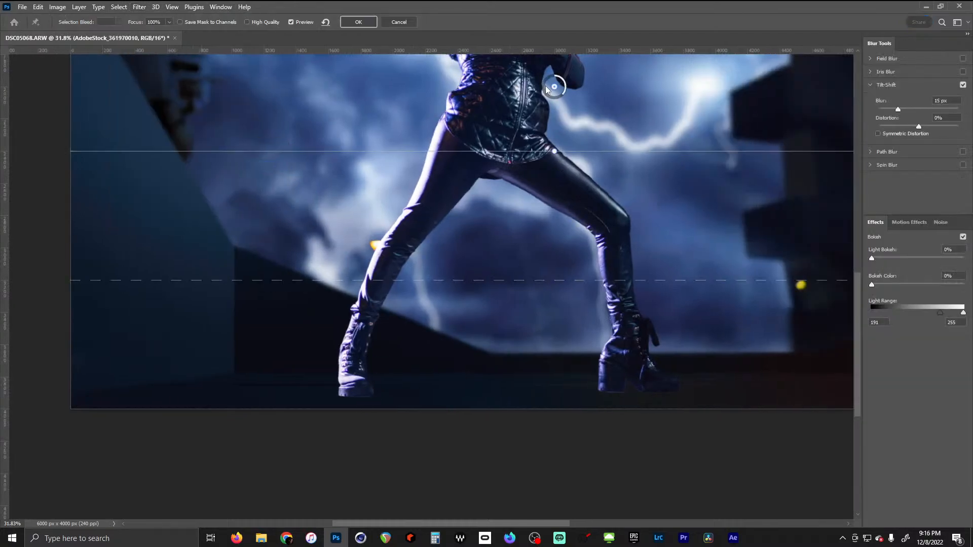
pyautogui.scroll(-5, 562, 204)
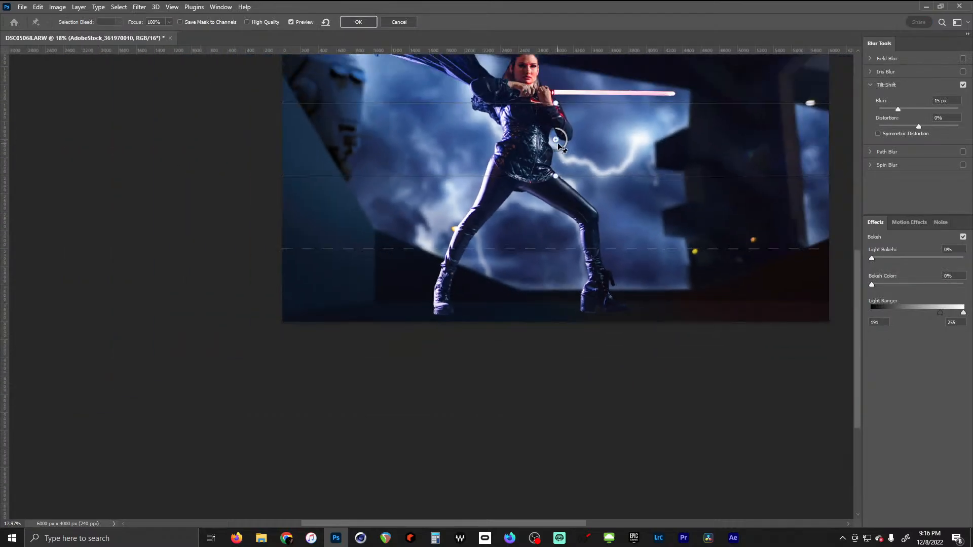
pyautogui.moveTo(556, 141); pyautogui.dragTo(450, 316)
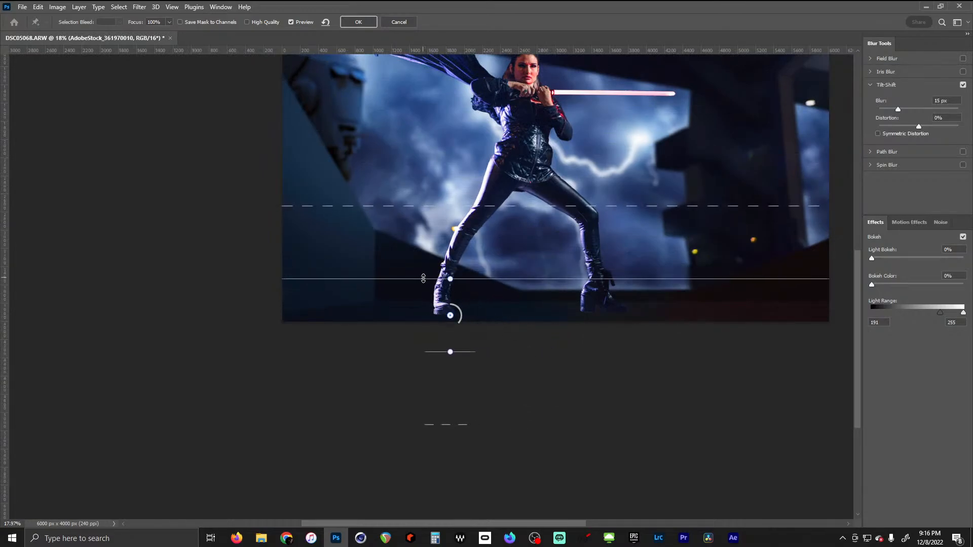
pyautogui.moveTo(423, 279); pyautogui.dragTo(427, 306)
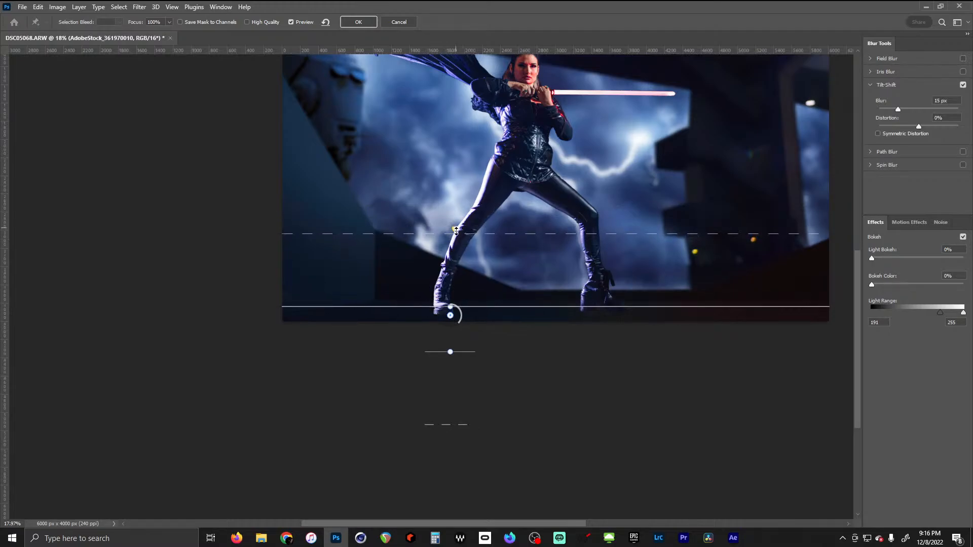
pyautogui.moveTo(456, 231); pyautogui.dragTo(459, 272)
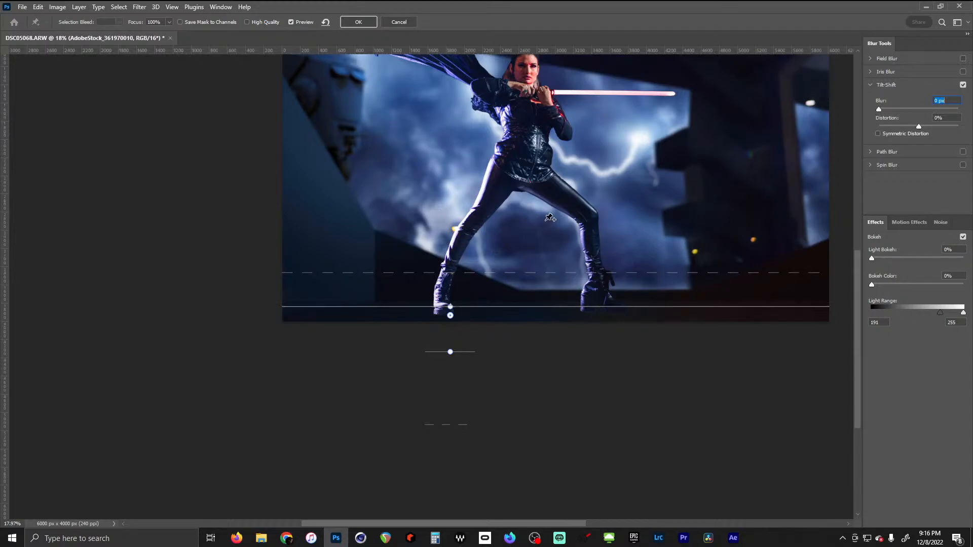
pyautogui.moveTo(567, 201); pyautogui.dragTo(526, 237)
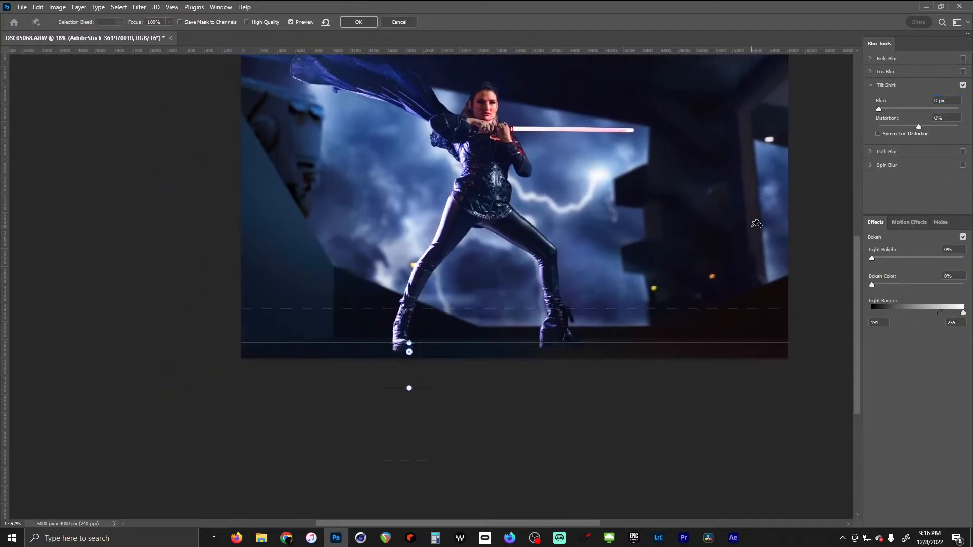
pyautogui.moveTo(892, 111); pyautogui.dragTo(915, 109)
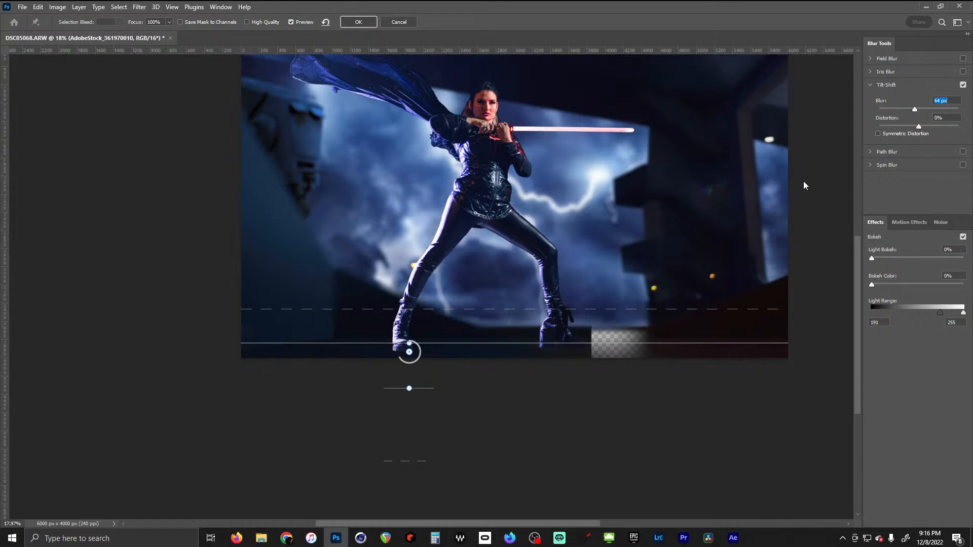
# Try a second Tilt-Shift pin on the interior, rotated to vertical and moved off the canvas beside the wall, with a reduced blur
pyautogui.click(327, 294)
pyautogui.moveTo(327, 294); pyautogui.dragTo(328, 308)
pyautogui.hotkey('ctrl', 'z')
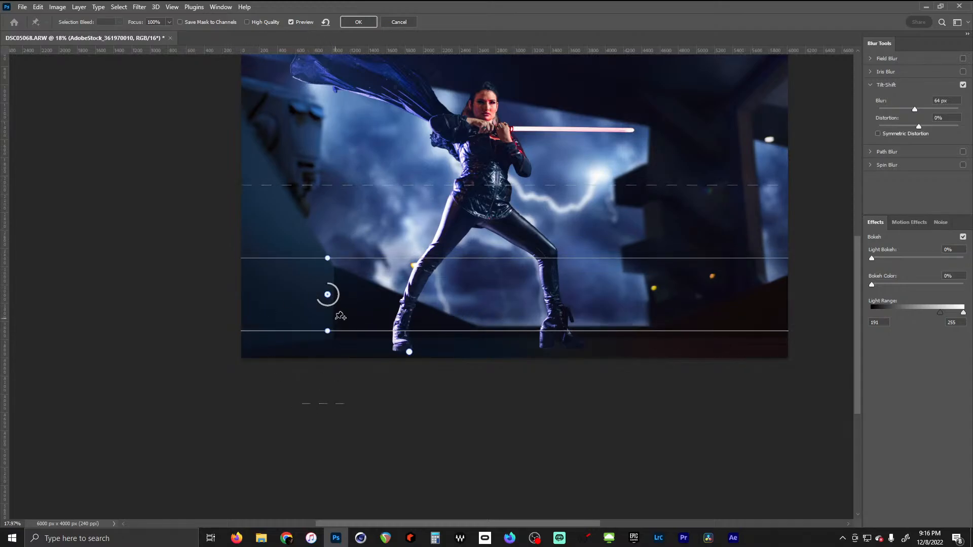
pyautogui.moveTo(333, 335); pyautogui.dragTo(394, 306)
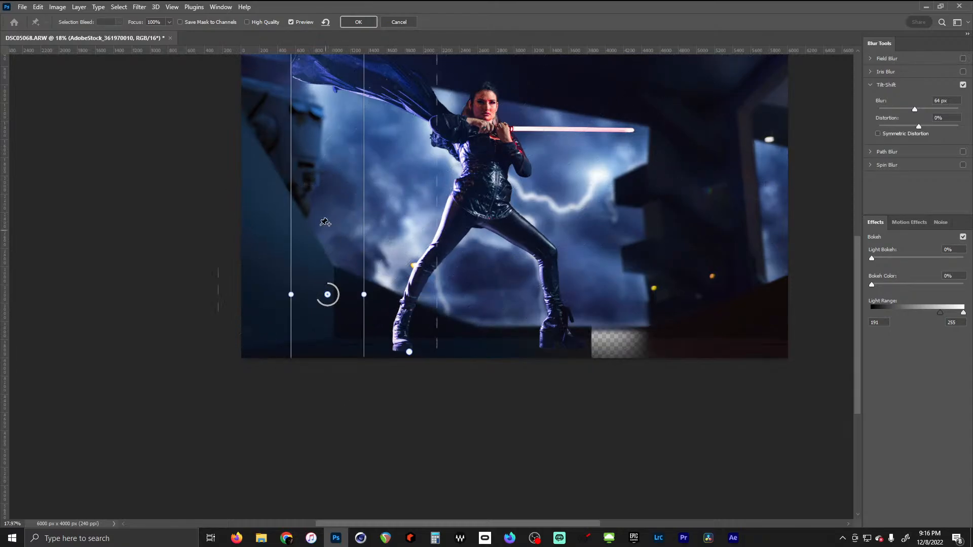
pyautogui.moveTo(331, 298); pyautogui.dragTo(212, 338)
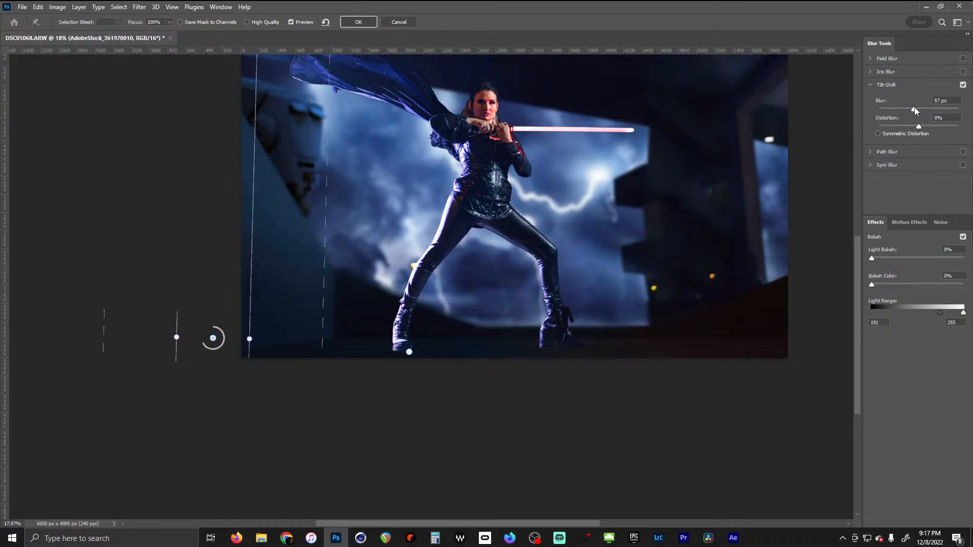
pyautogui.moveTo(914, 109)
pyautogui.mouseDown()
pyautogui.moveTo(929, 108)
pyautogui.moveTo(887, 111)
pyautogui.moveTo(915, 110)
pyautogui.mouseUp()
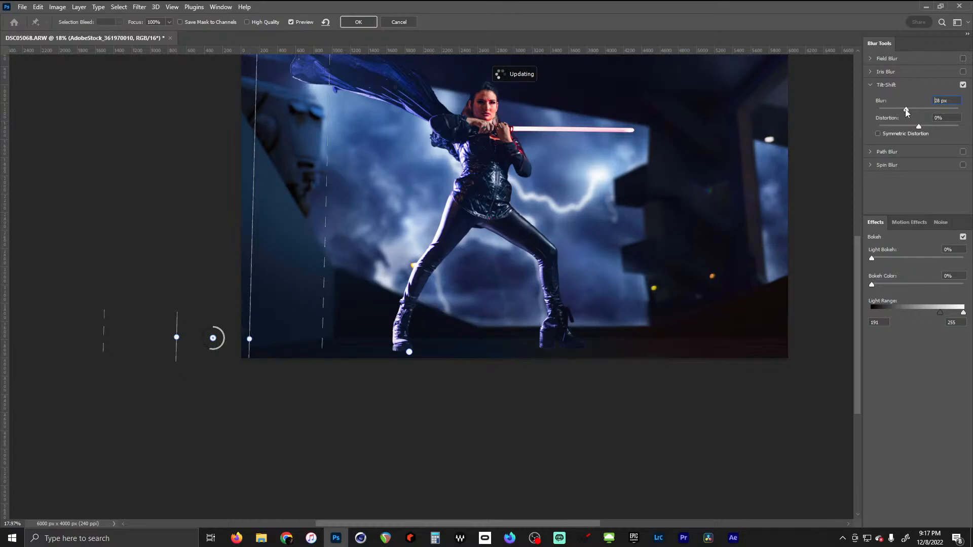
pyautogui.click(905, 108)
# Try the second pin in front of the wall, undo the pin changes, and cancel the Tilt-Shift blur
pyautogui.moveTo(215, 340); pyautogui.dragTo(369, 308)
pyautogui.hotkey('ctrl', 'z')
pyautogui.hotkey('ctrl', 'z')
pyautogui.hotkey('ctrl', 'z')
pyautogui.hotkey('ctrl', 'z')
pyautogui.hotkey('ctrl', 'z')
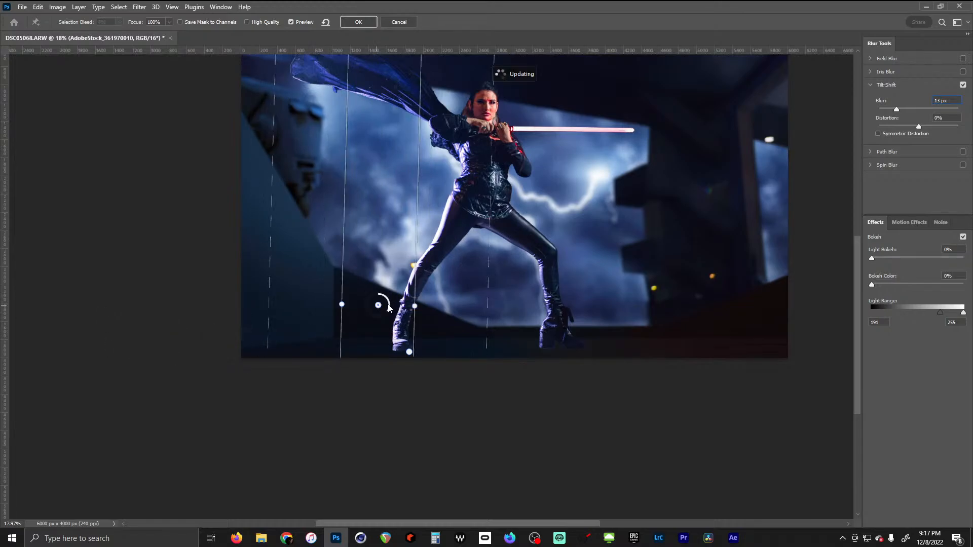
pyautogui.hotkey('ctrl', 'z')
pyautogui.click(402, 22)
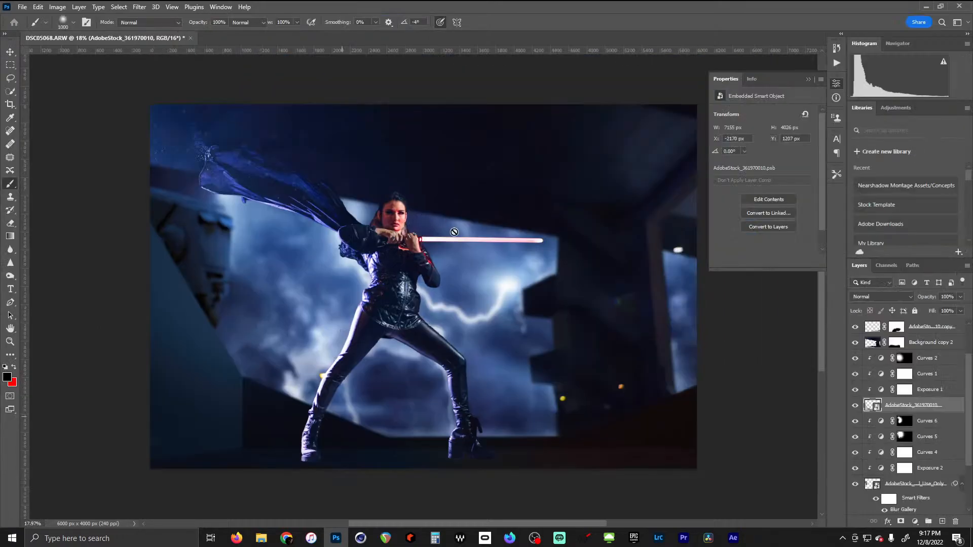
pyautogui.moveTo(453, 417); pyautogui.dragTo(451, 340)
pyautogui.scroll(6, 392, 365)
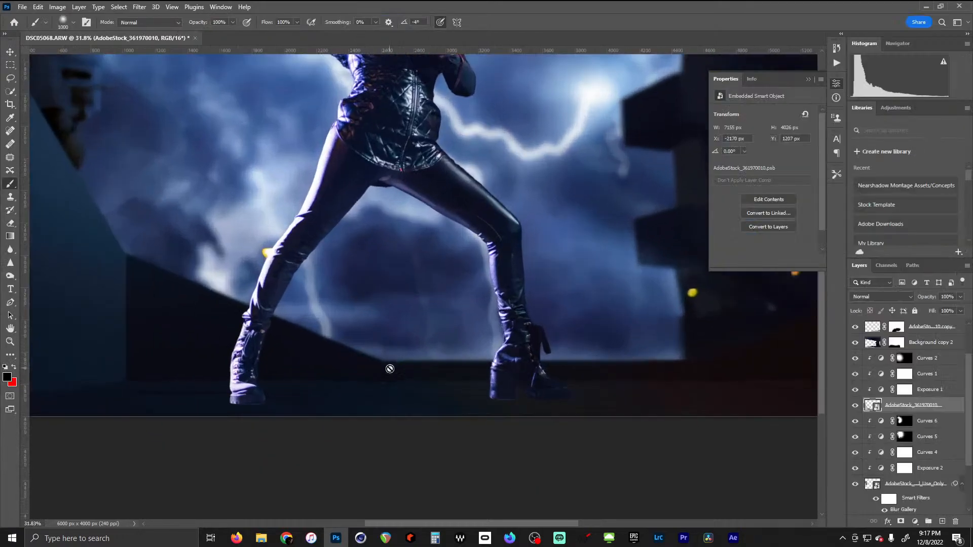
# Add a Tilt-Shift blur to the AdobeStock_361970010 interior layer, focused at the figure's boots with a narrowed focus band
pyautogui.moveTo(389, 368); pyautogui.dragTo(441, 278)
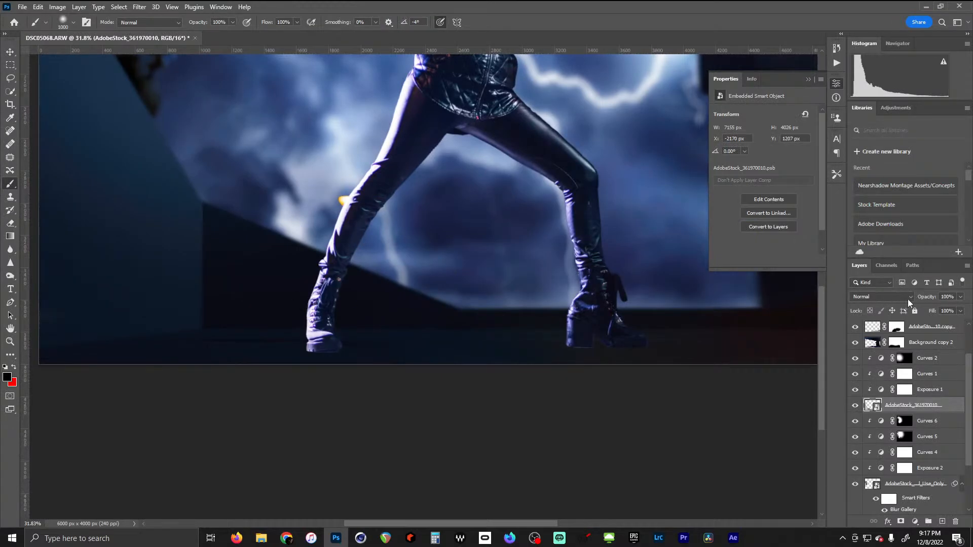
pyautogui.click(139, 6)
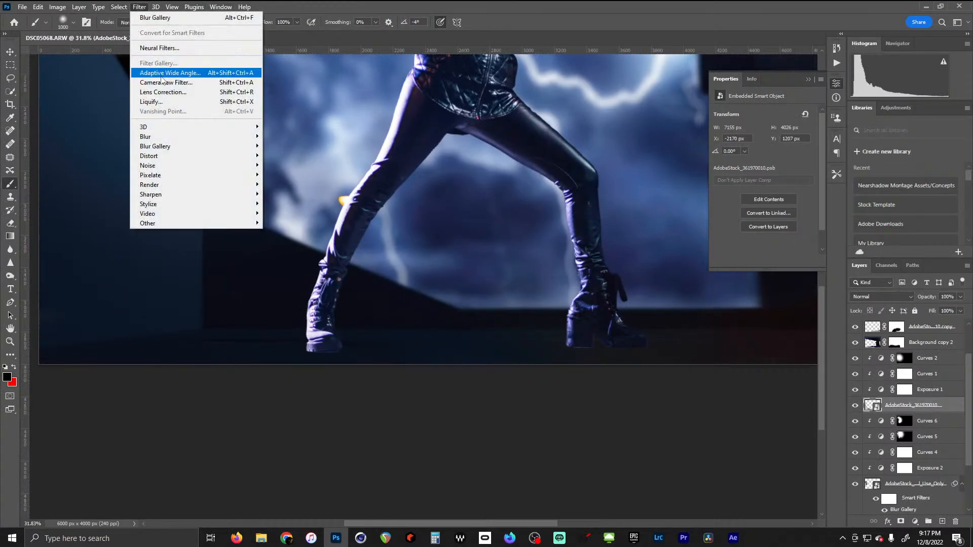
pyautogui.moveTo(192, 149)
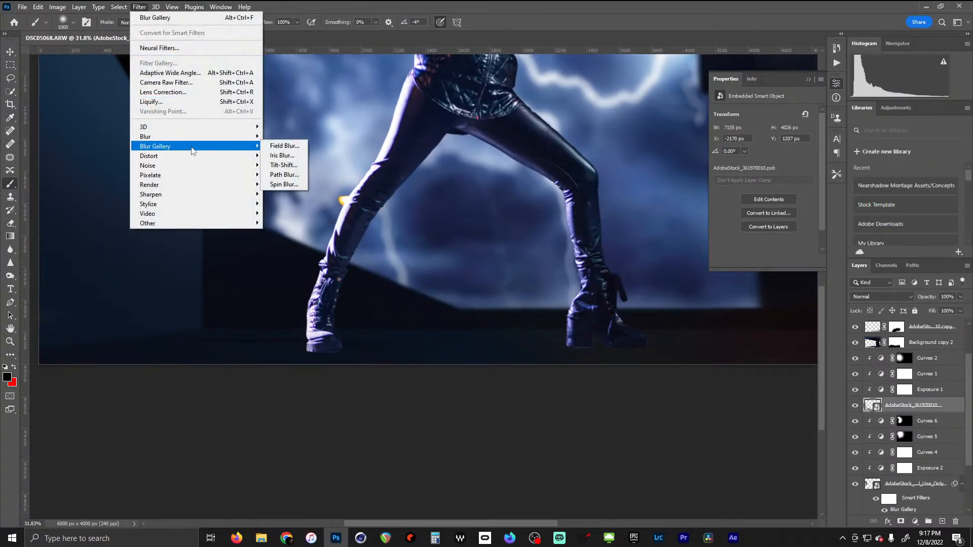
pyautogui.click(284, 164)
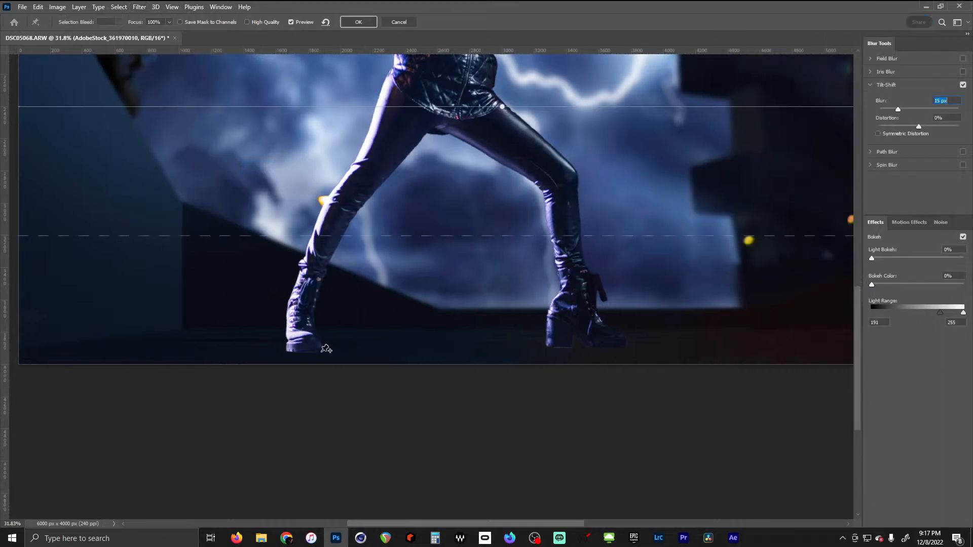
pyautogui.moveTo(545, 142); pyautogui.dragTo(526, 273)
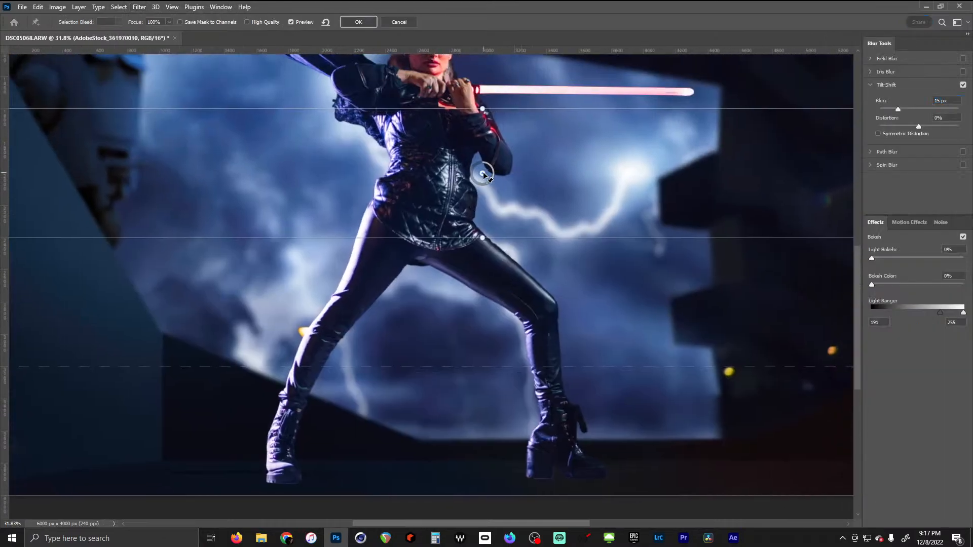
pyautogui.moveTo(482, 173); pyautogui.dragTo(465, 479)
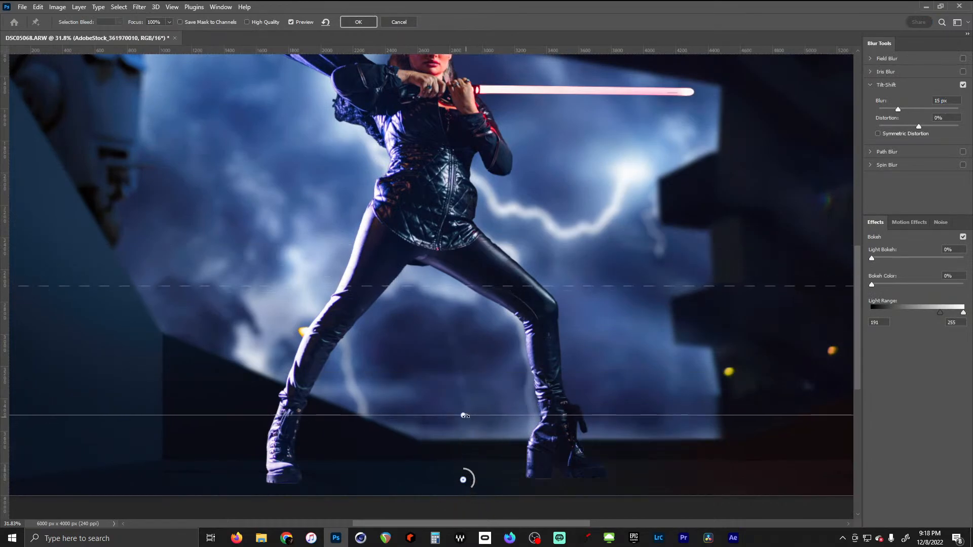
pyautogui.moveTo(428, 414); pyautogui.dragTo(426, 472)
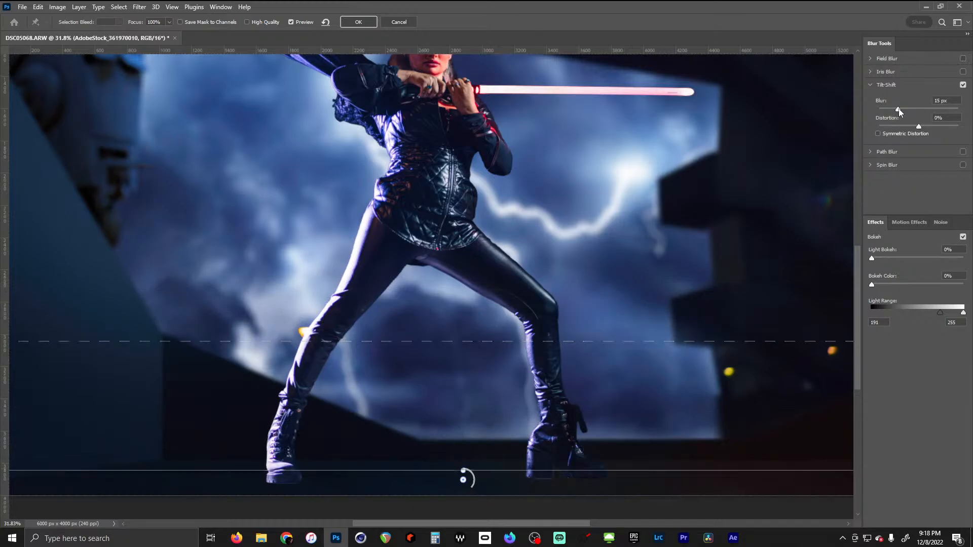
# Set the interior's Tilt-Shift blur to 32 px, narrow its transition to just above the focus band, and apply the blur
pyautogui.moveTo(899, 110); pyautogui.dragTo(913, 107)
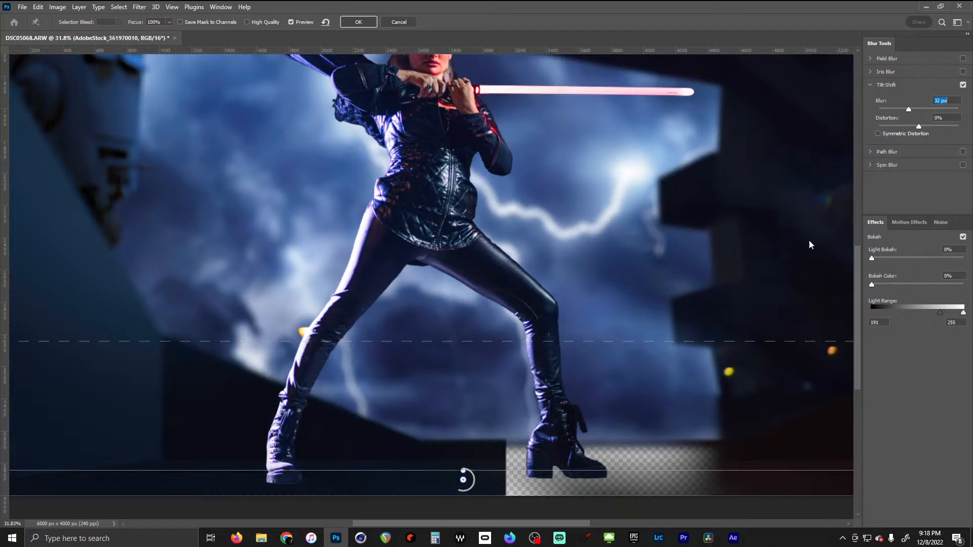
pyautogui.moveTo(689, 348); pyautogui.dragTo(690, 351)
pyautogui.moveTo(681, 411); pyautogui.dragTo(679, 460)
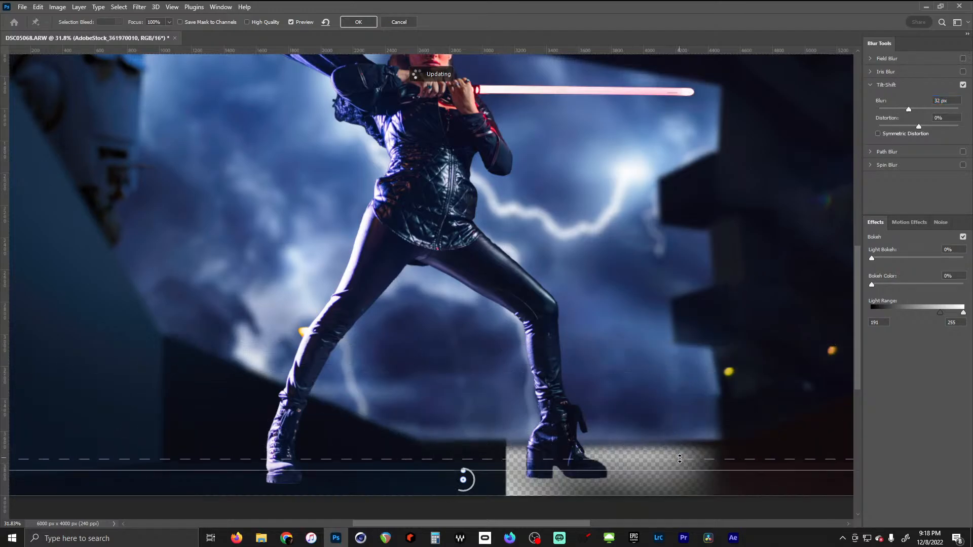
pyautogui.moveTo(411, 220); pyautogui.dragTo(273, 138)
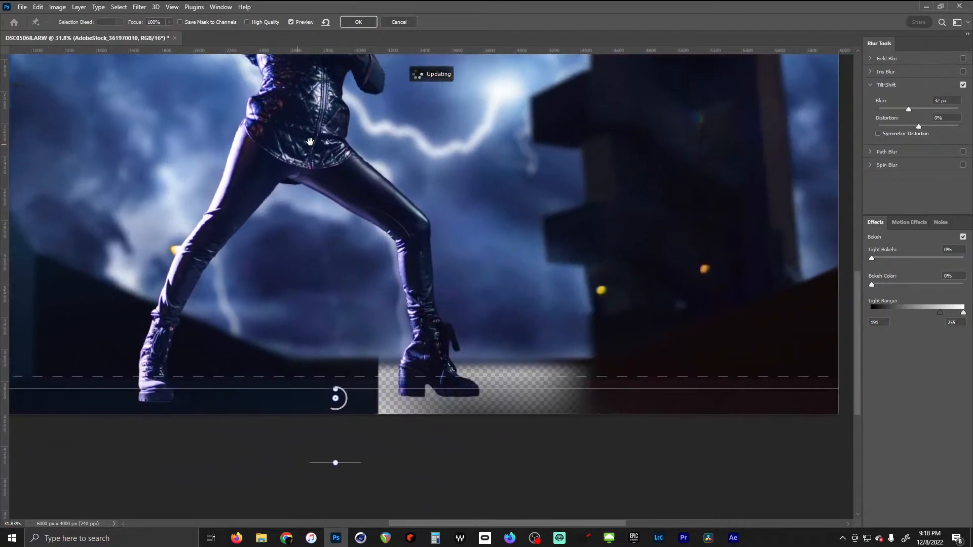
pyautogui.click(363, 22)
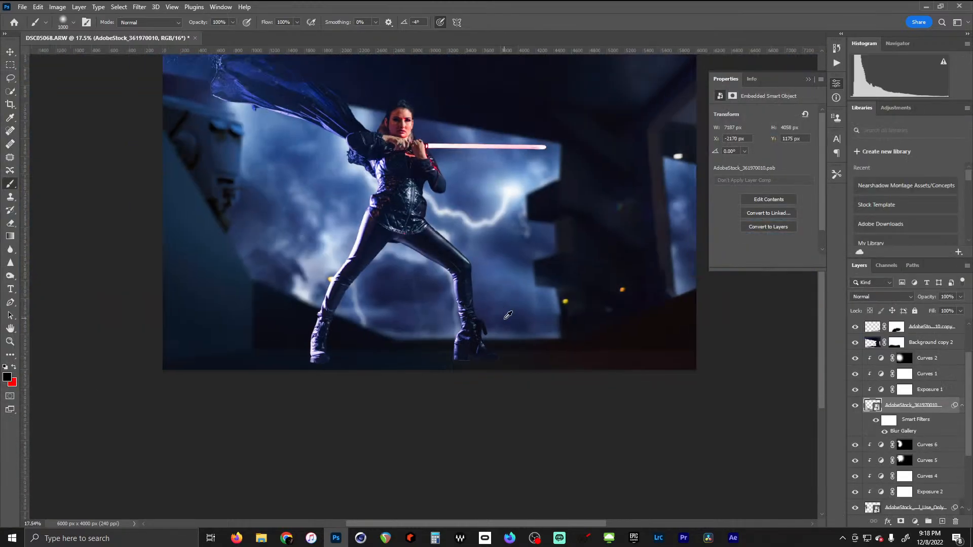
# Start a Tilt-Shift blur on the AdobeStock_361970010 copy layer, centred at the front boot with a narrowed focus band and transition
pyautogui.scroll(-1, 512, 313)
pyautogui.scroll(2, 555, 330)
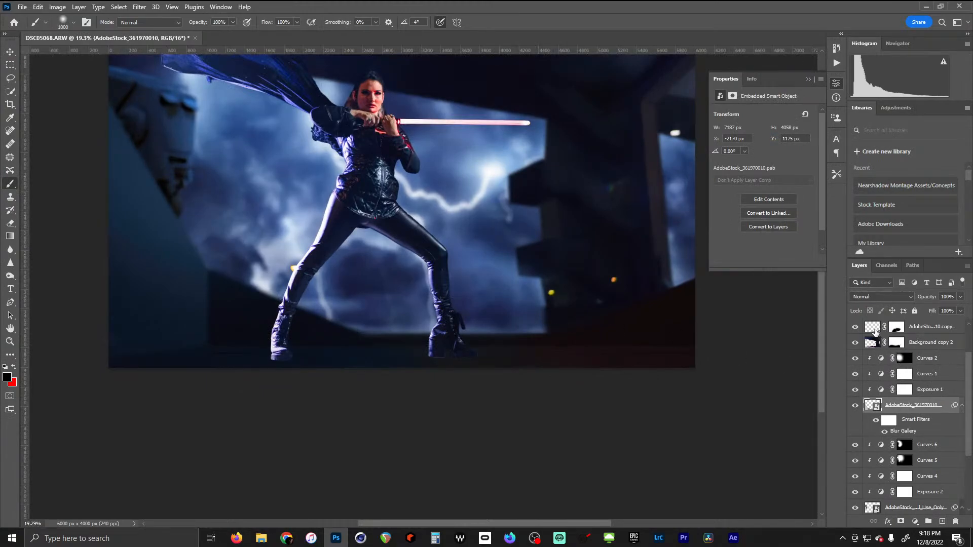
pyautogui.click(874, 329)
pyautogui.click(146, 10)
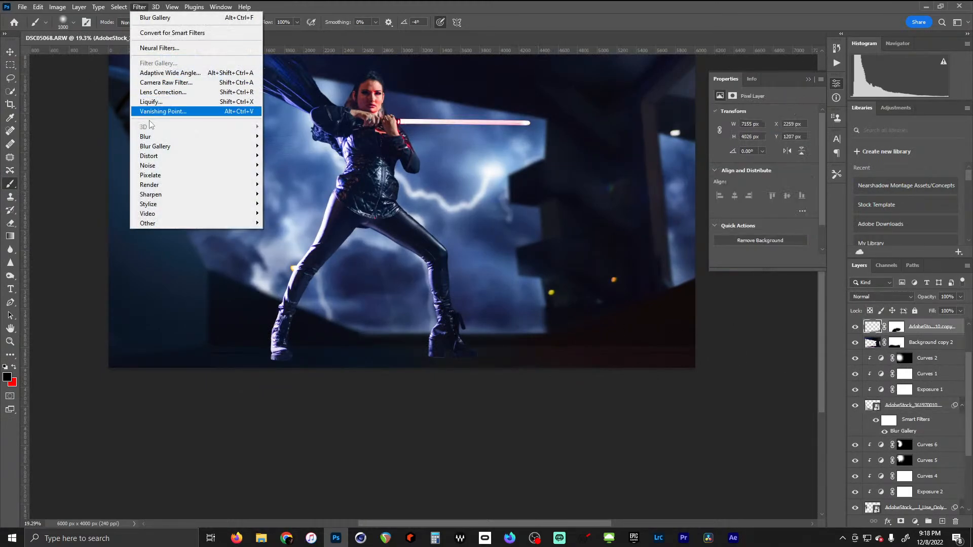
pyautogui.moveTo(155, 147)
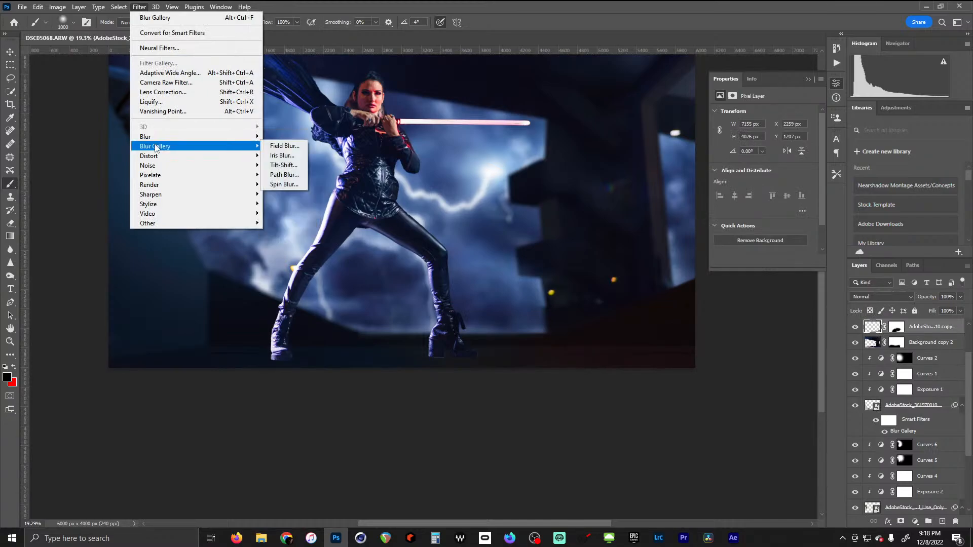
pyautogui.click(294, 166)
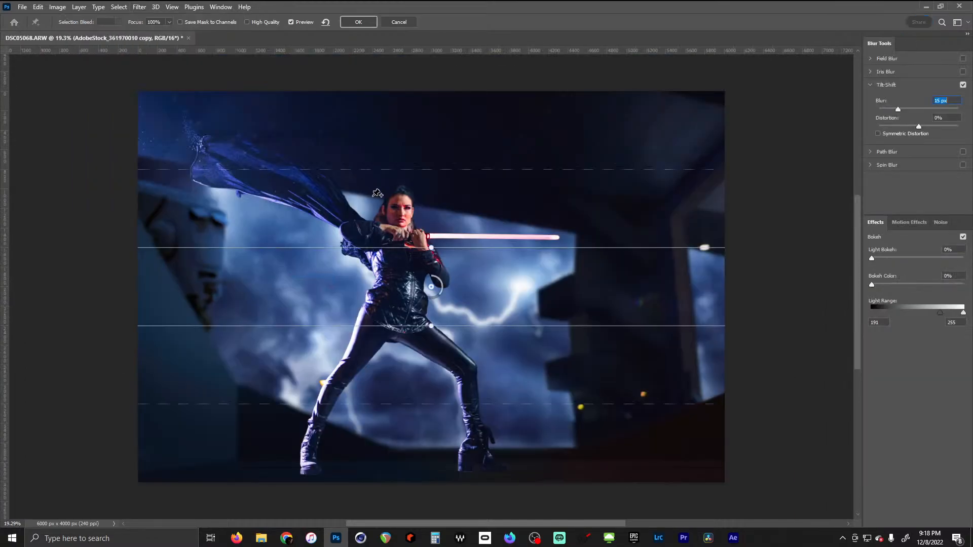
pyautogui.moveTo(431, 287); pyautogui.dragTo(472, 477)
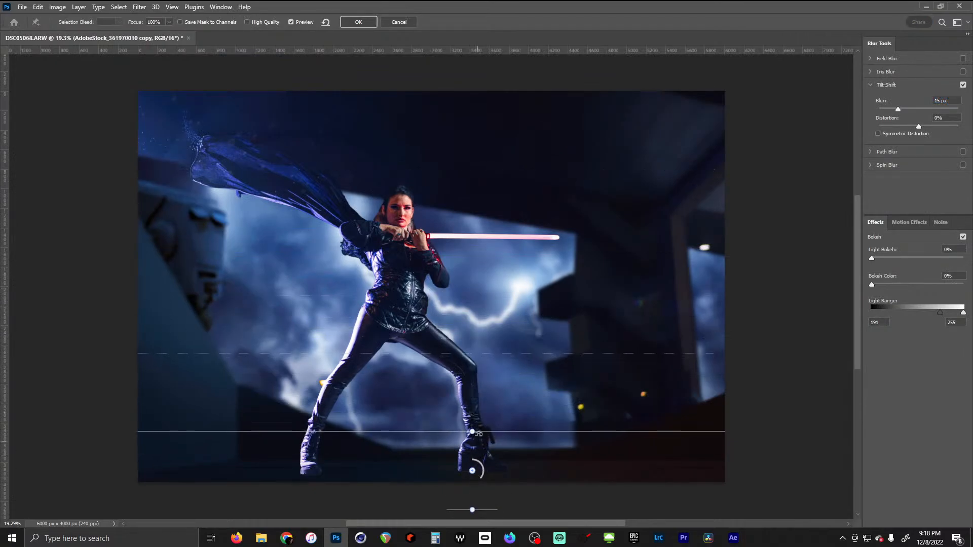
pyautogui.moveTo(451, 432); pyautogui.dragTo(447, 469)
pyautogui.moveTo(529, 391); pyautogui.dragTo(537, 457)
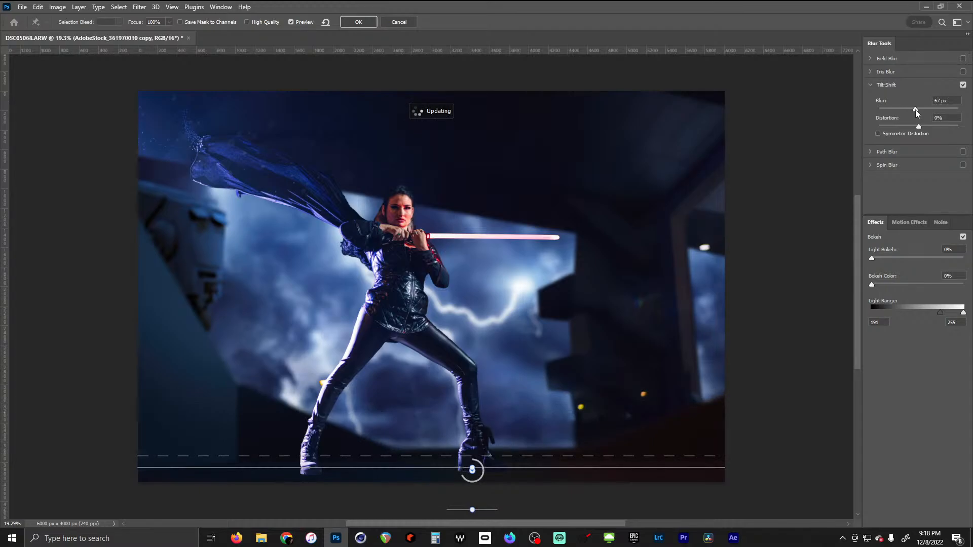
# Set the copy layer's Tilt-Shift blur to 46 px and apply it
pyautogui.moveTo(913, 109); pyautogui.dragTo(913, 110)
pyautogui.moveTo(608, 318); pyautogui.dragTo(588, 210)
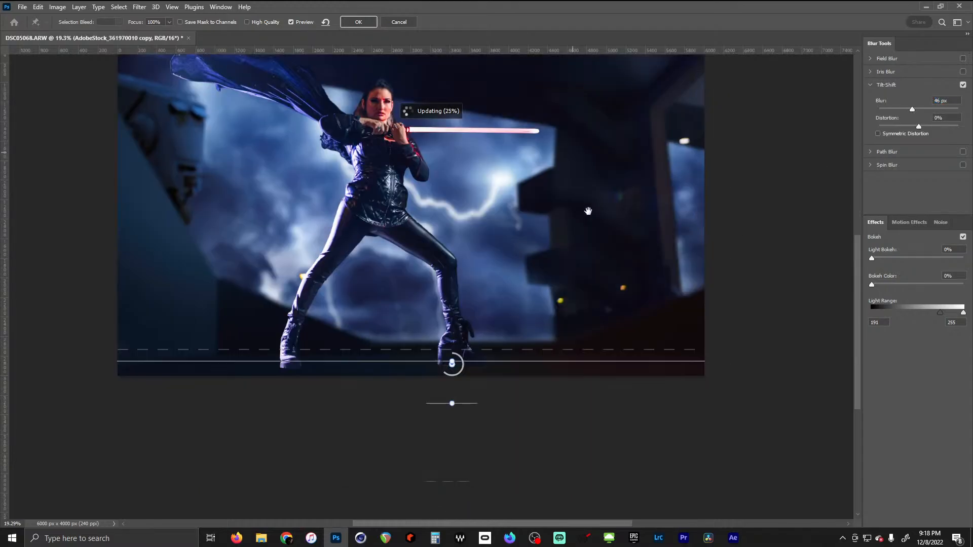
pyautogui.click(358, 22)
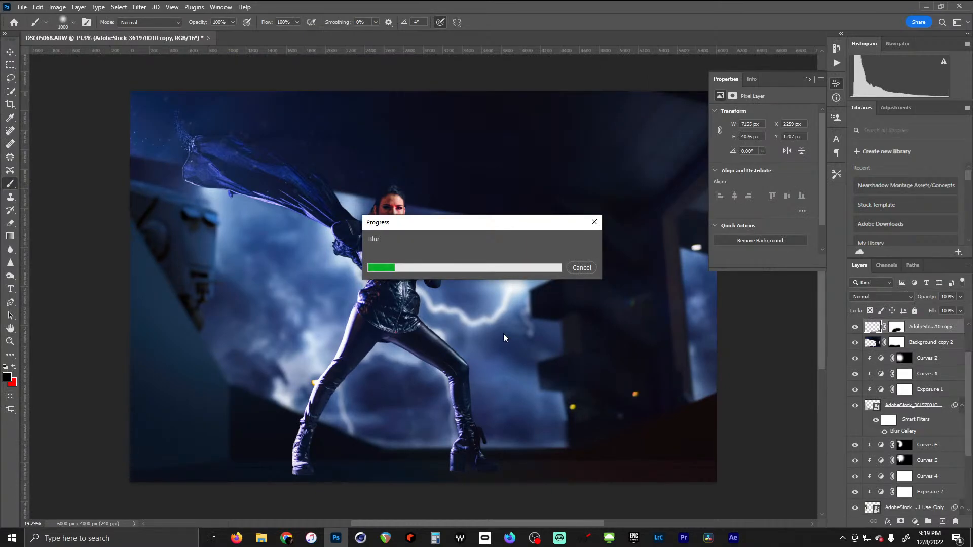
# Examine the blurred floor around the boots up close and the depth of field across the whole composite
pyautogui.moveTo(418, 222); pyautogui.dragTo(356, 196)
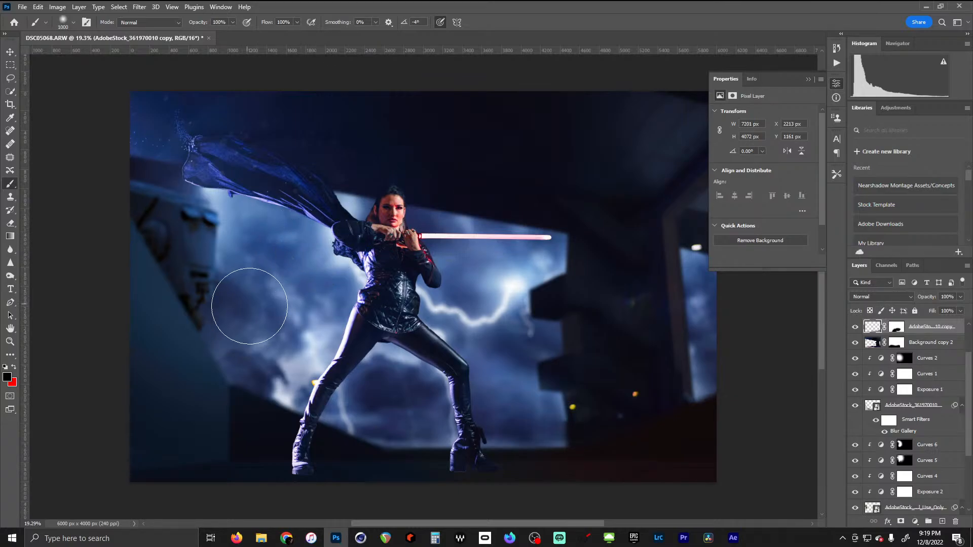
pyautogui.hscroll(5, 355, 329)
pyautogui.scroll(-2, 355, 329)
pyautogui.scroll(3, 456, 347)
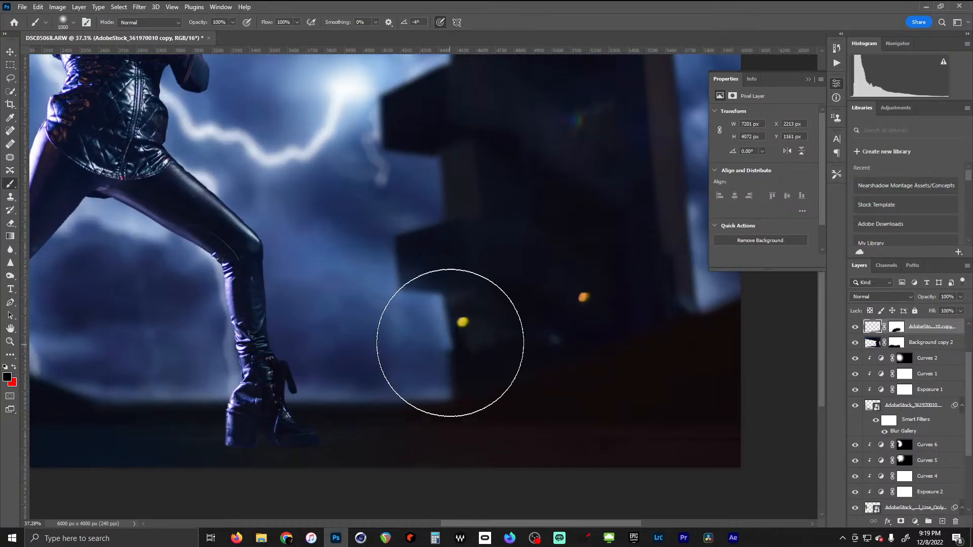
pyautogui.scroll(-2, 441, 294)
pyautogui.hscroll(2, 441, 294)
pyautogui.scroll(2, 304, 310)
pyautogui.scroll(1, 205, 358)
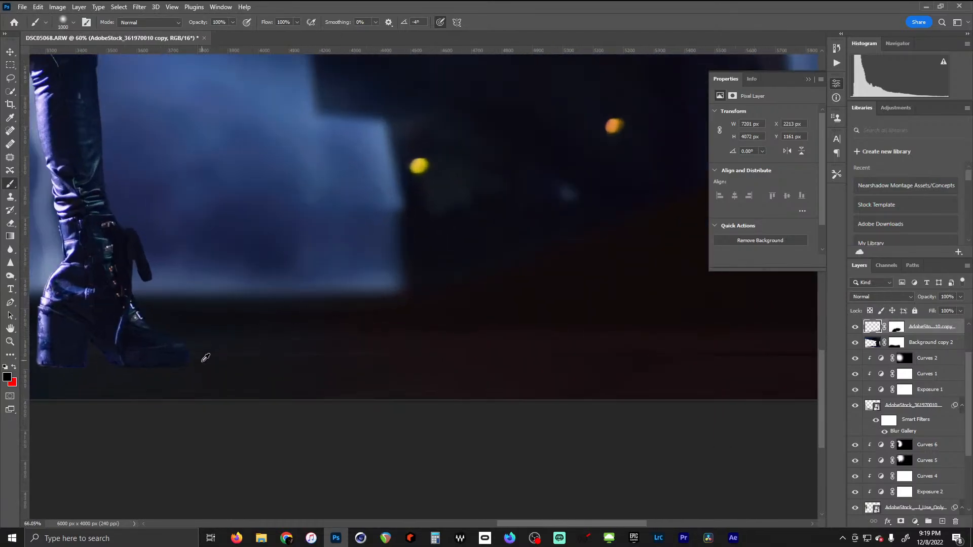
pyautogui.scroll(-4, 207, 358)
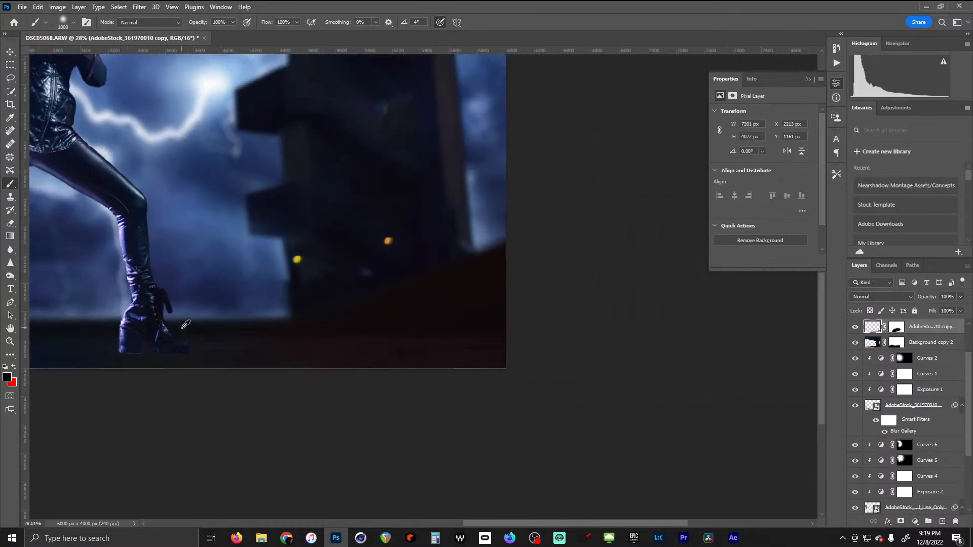
pyautogui.moveTo(113, 254); pyautogui.dragTo(446, 282)
pyautogui.scroll(-1, 446, 283)
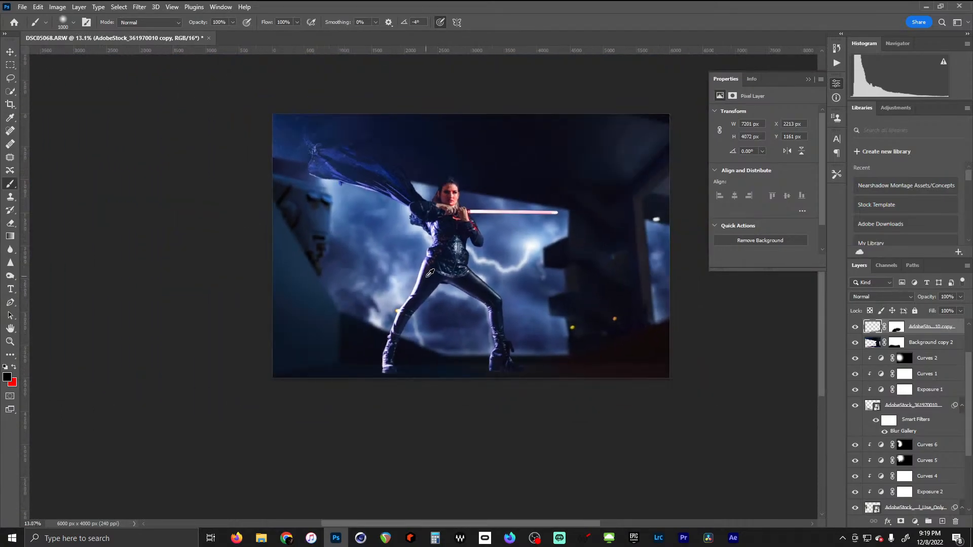
pyautogui.scroll(1, 452, 278)
pyautogui.scroll(1, 452, 278)
pyautogui.moveTo(512, 274); pyautogui.dragTo(485, 321)
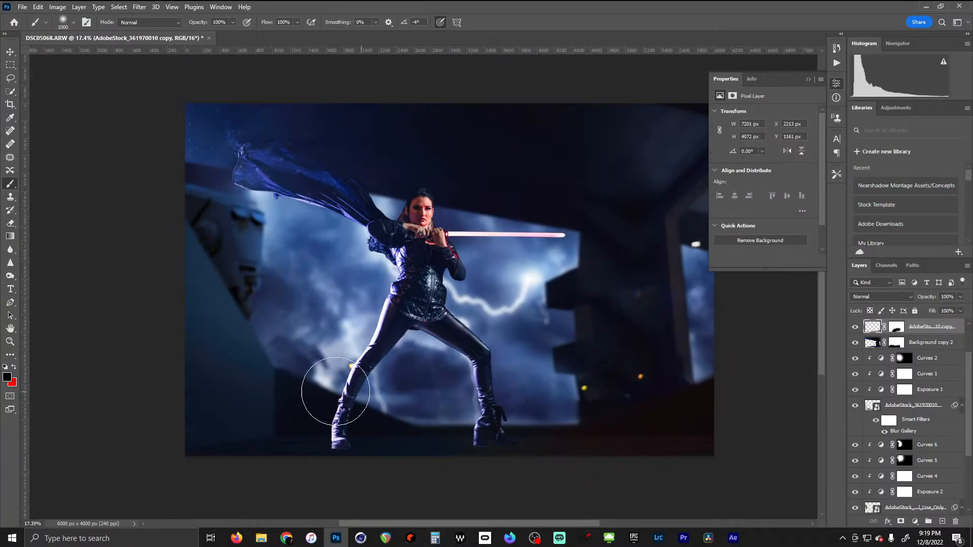
# Place the AdobeStock_150228986 rain image from the Downloads folder into the composite at its default size
pyautogui.click(261, 538)
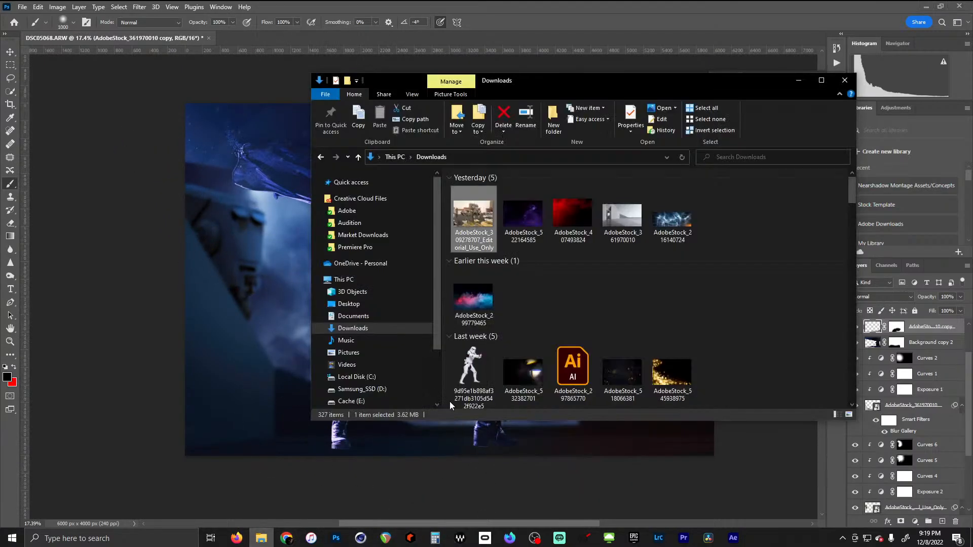
pyautogui.moveTo(851, 187); pyautogui.dragTo(850, 247)
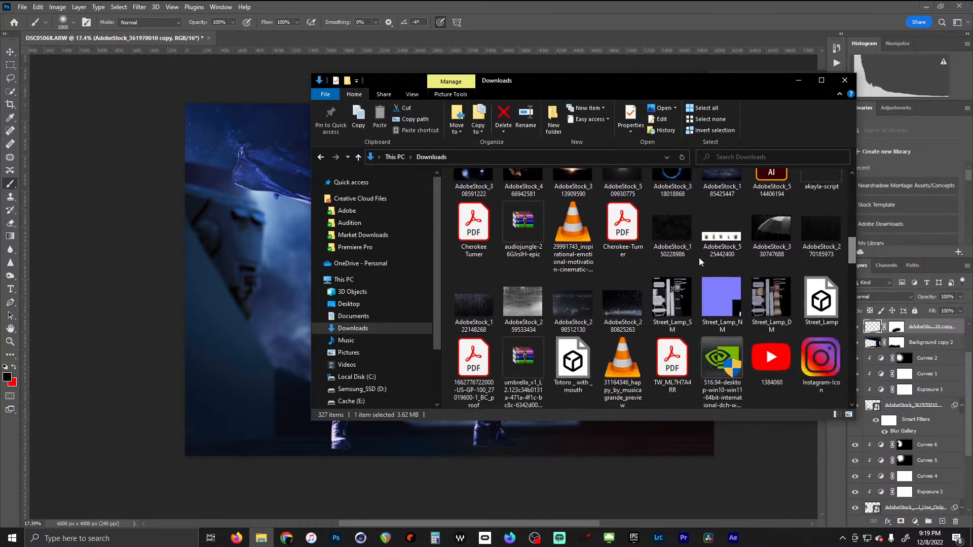
pyautogui.click(676, 231)
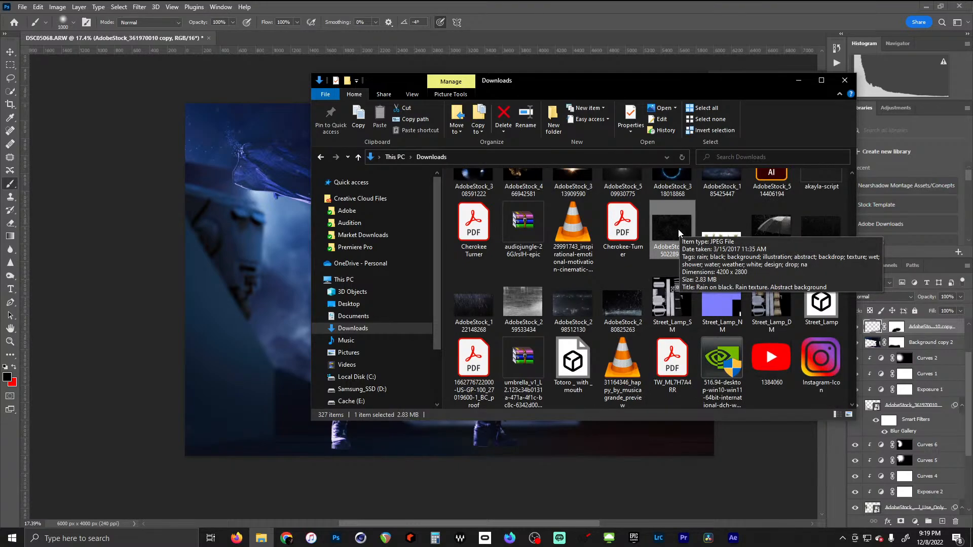
pyautogui.moveTo(679, 233); pyautogui.dragTo(182, 324)
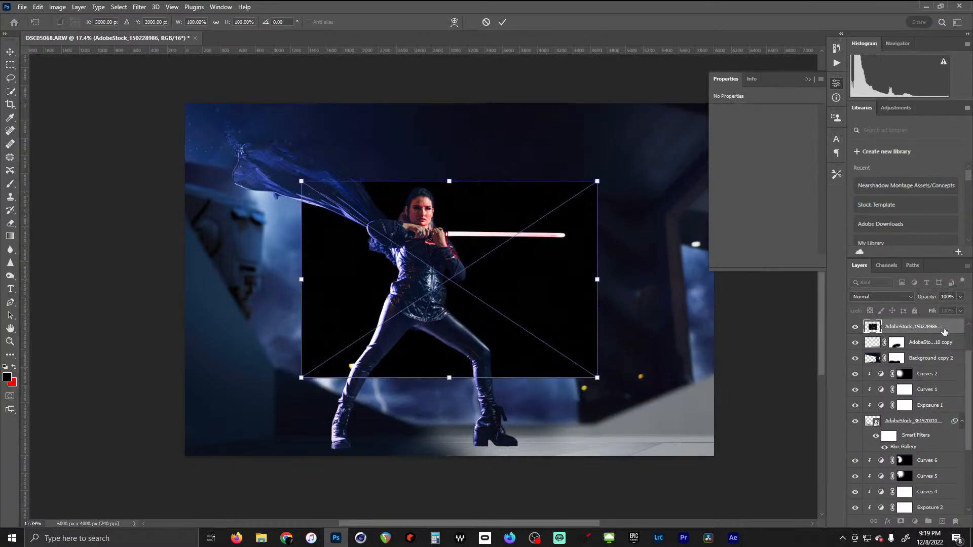
pyautogui.press('Return')
pyautogui.press('b')
# Reorder the rain layer to sit between the Hue/Saturation 1 adjustment and the AdobeStock_216140724 sky layer
pyautogui.moveTo(944, 330)
pyautogui.mouseDown()
pyautogui.moveTo(928, 522)
pyautogui.moveTo(905, 363)
pyautogui.mouseUp()
pyautogui.moveTo(968, 376)
pyautogui.mouseDown()
pyautogui.moveTo(970, 403)
pyautogui.moveTo(972, 377)
pyautogui.mouseUp()
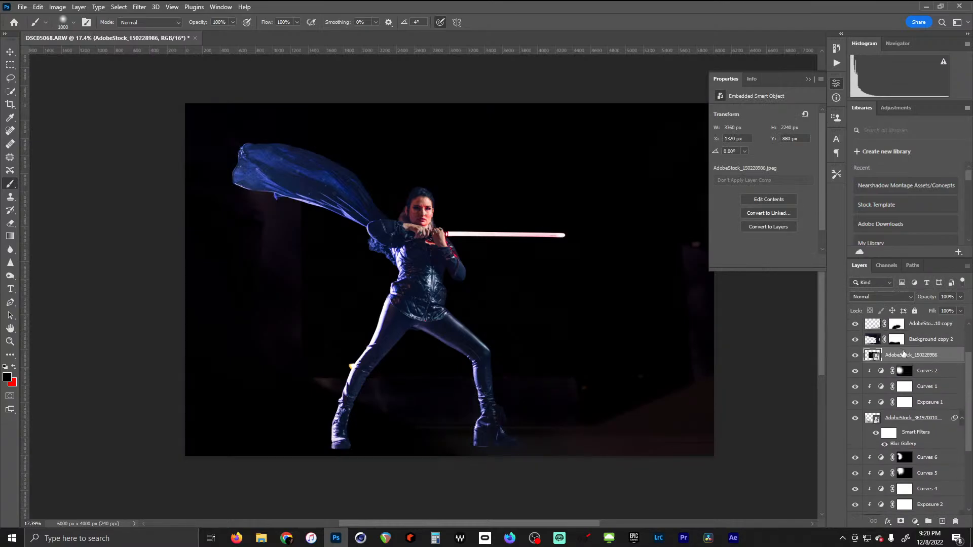
pyautogui.moveTo(903, 353); pyautogui.dragTo(909, 474)
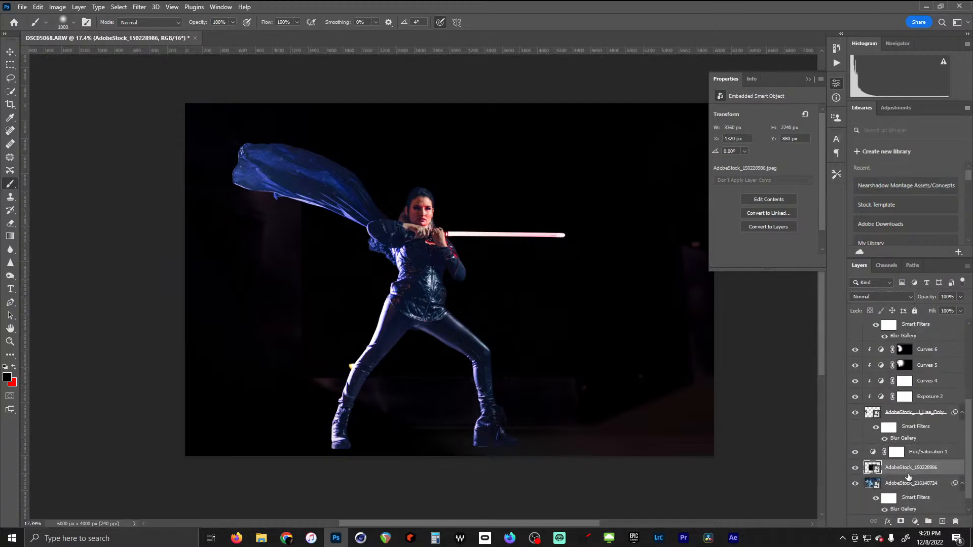
# Reposition the rain layer and scale it to 181.79% so it covers the whole canvas
pyautogui.press('v')
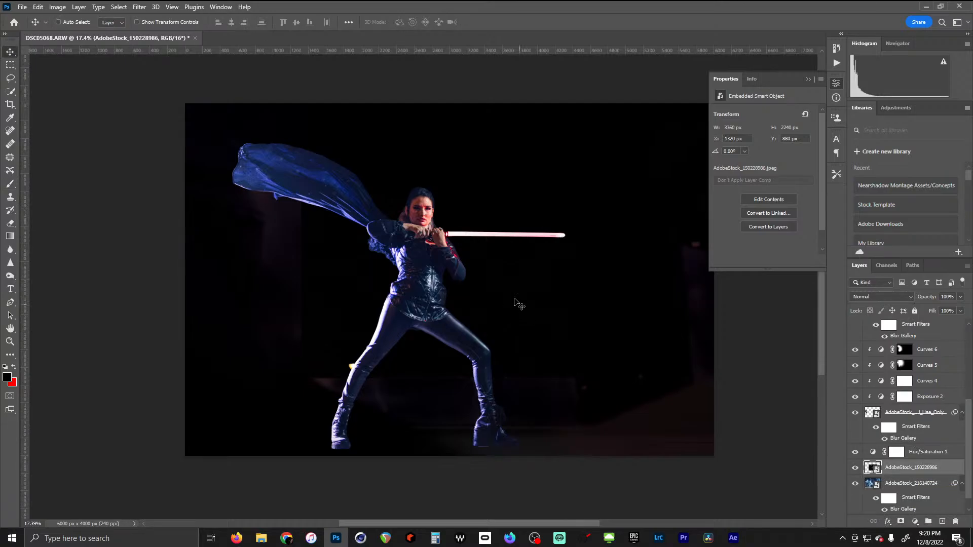
pyautogui.moveTo(516, 303); pyautogui.dragTo(474, 314)
pyautogui.hotkey('ctrl', 't')
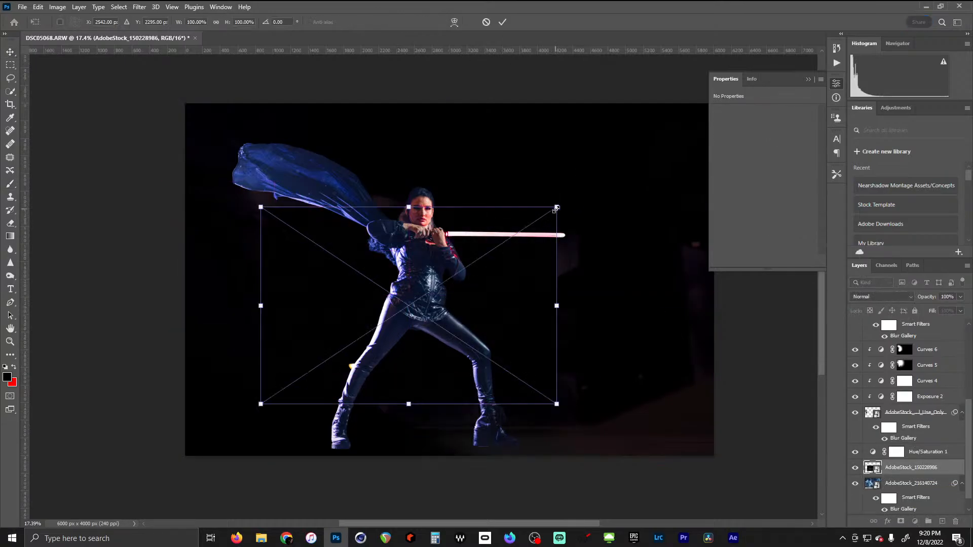
pyautogui.moveTo(556, 207); pyautogui.dragTo(717, 99)
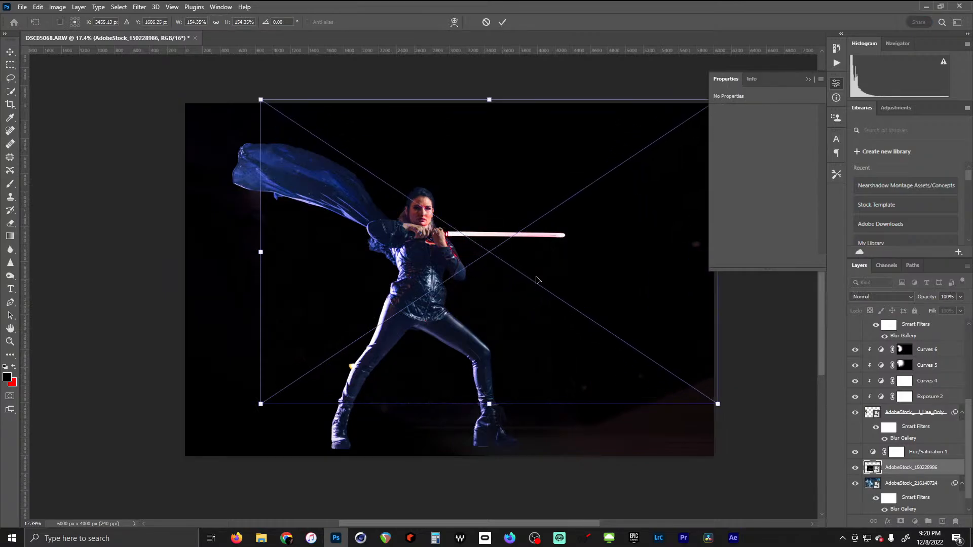
pyautogui.moveTo(258, 405); pyautogui.dragTo(164, 439)
pyautogui.click(502, 22)
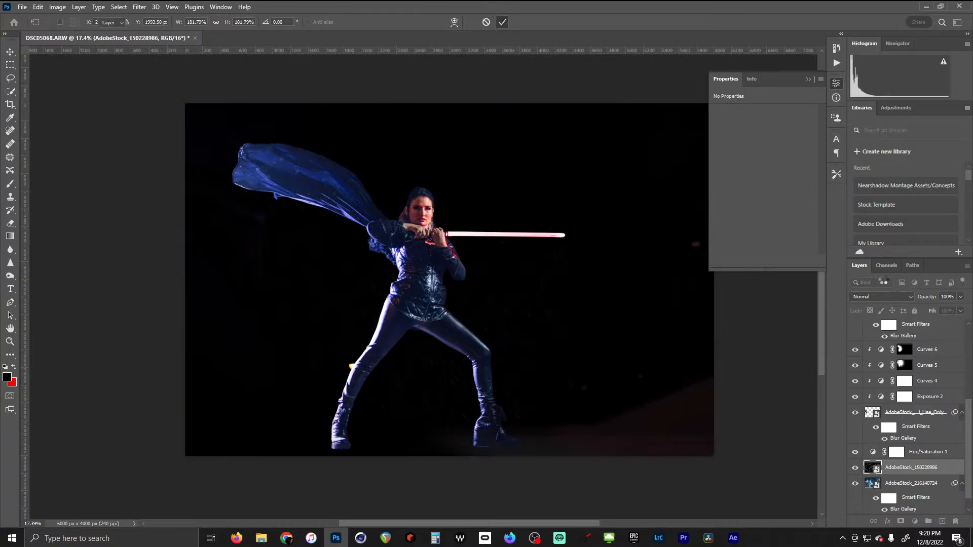
# Set the AdobeStock_150228986 rain layer's blend mode to Linear Dodge (Add)
pyautogui.click(892, 297)
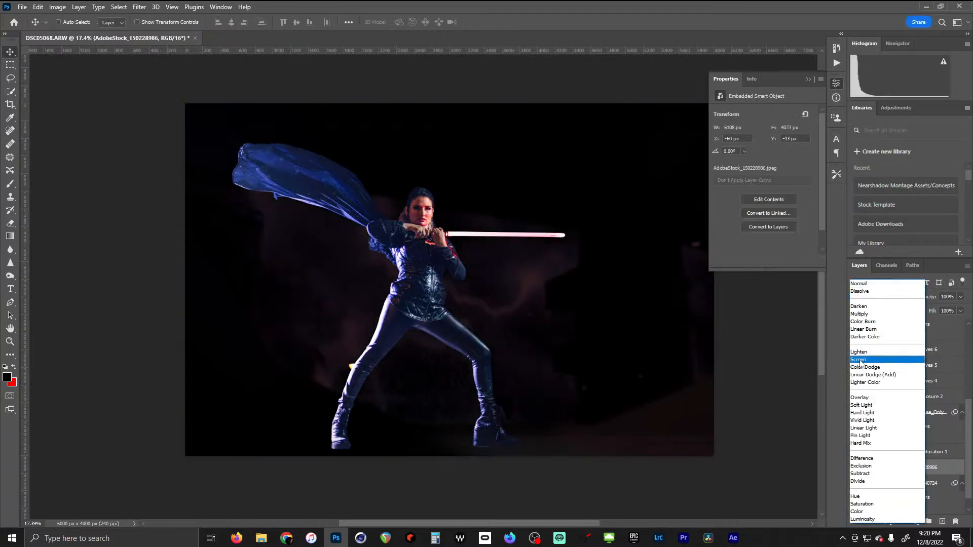
pyautogui.click(887, 375)
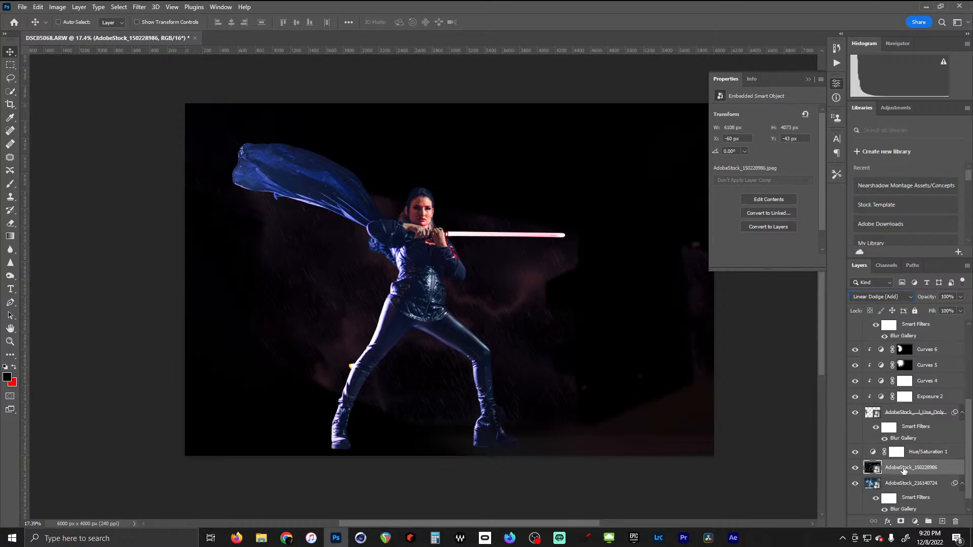
# Clip the Exposure 1 copy and Curves 3 adjustments to the AdobeStock copy layer beneath them
pyautogui.moveTo(966, 452); pyautogui.dragTo(964, 354)
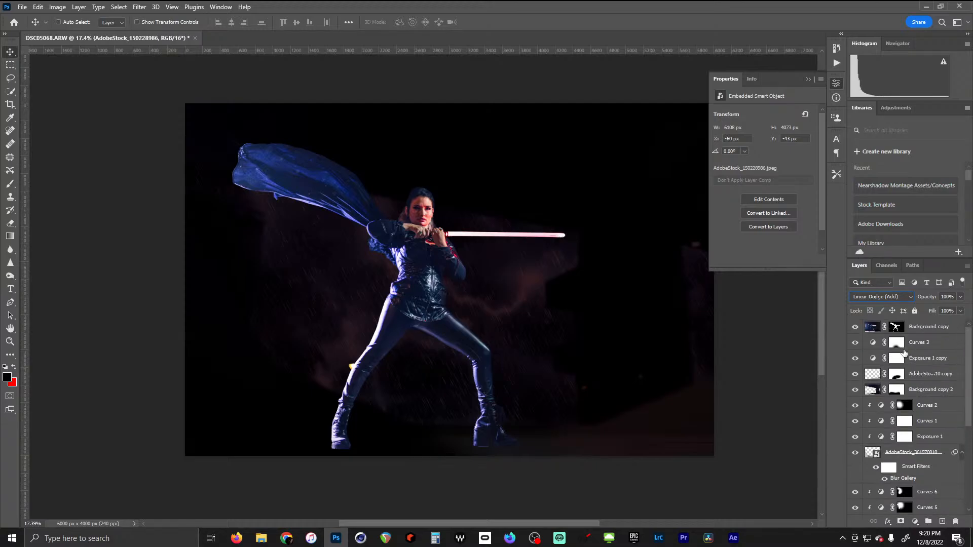
pyautogui.keyDown('alt'); pyautogui.click(901, 366); pyautogui.keyUp('alt')
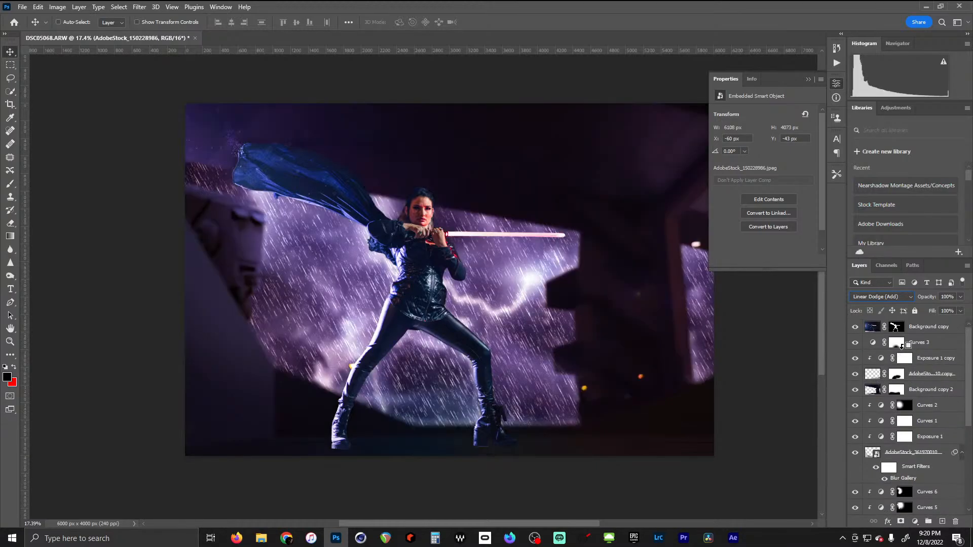
pyautogui.keyDown('alt'); pyautogui.click(902, 347); pyautogui.keyUp('alt')
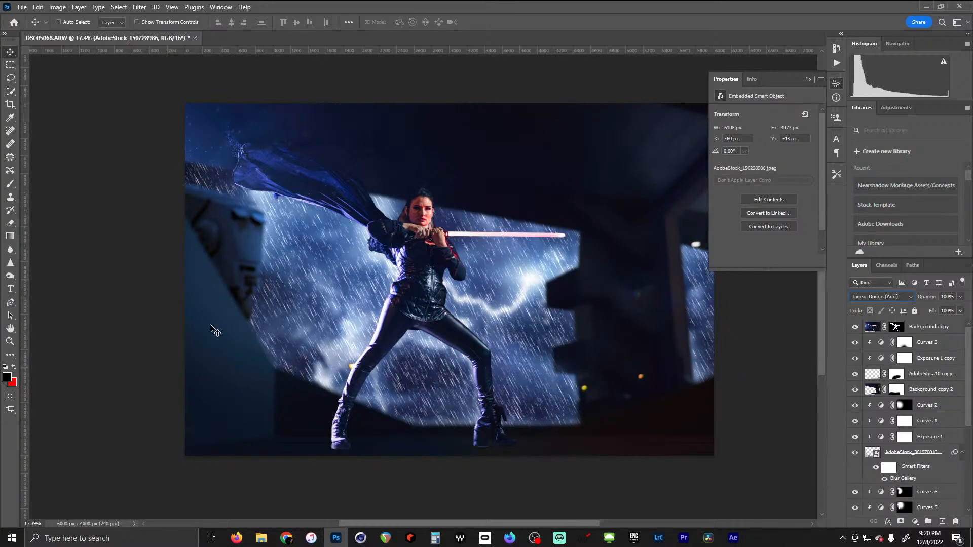
# Move the rain layer directly above Curves 6 and soften it with a Field Blur from the Blur Gallery
pyautogui.scroll(-5, 938, 408)
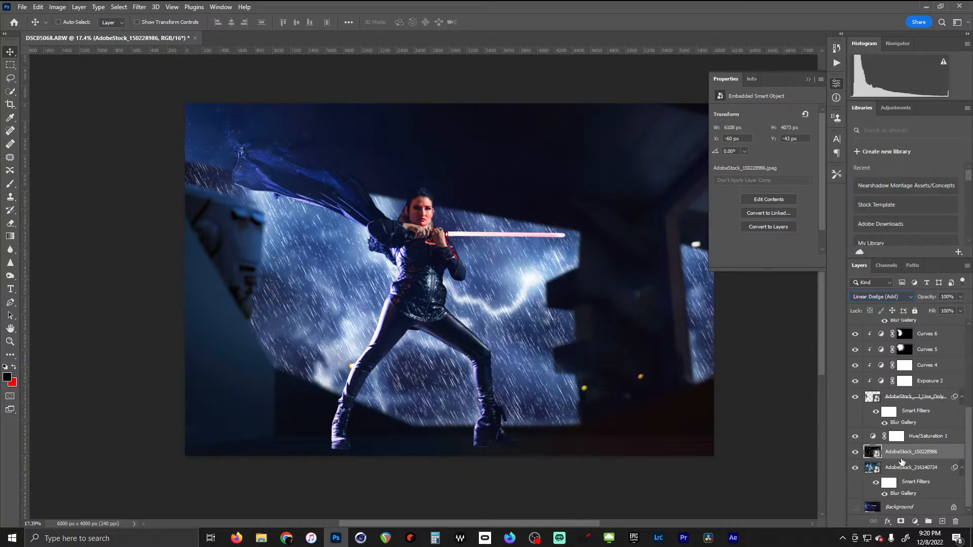
pyautogui.moveTo(901, 461); pyautogui.dragTo(902, 361)
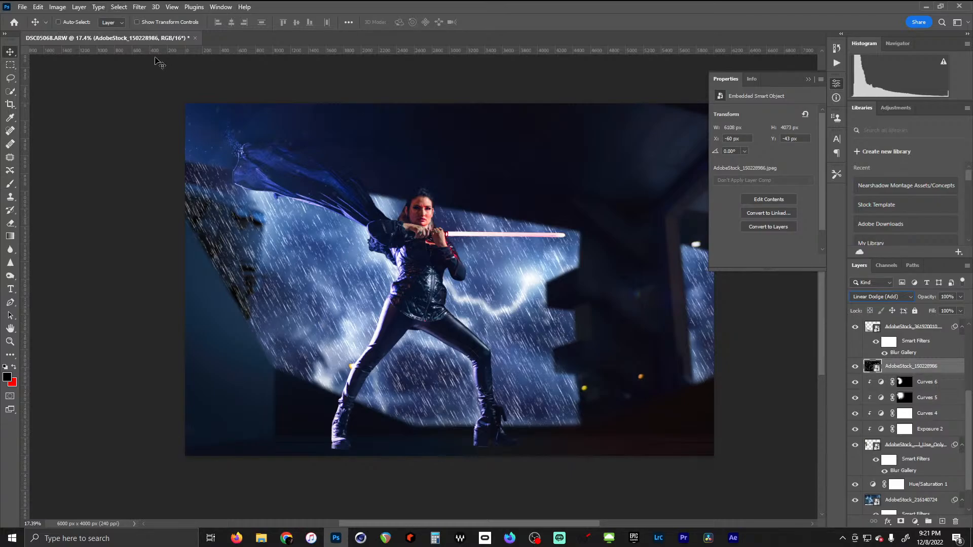
pyautogui.click(122, 10)
pyautogui.moveTo(139, 9)
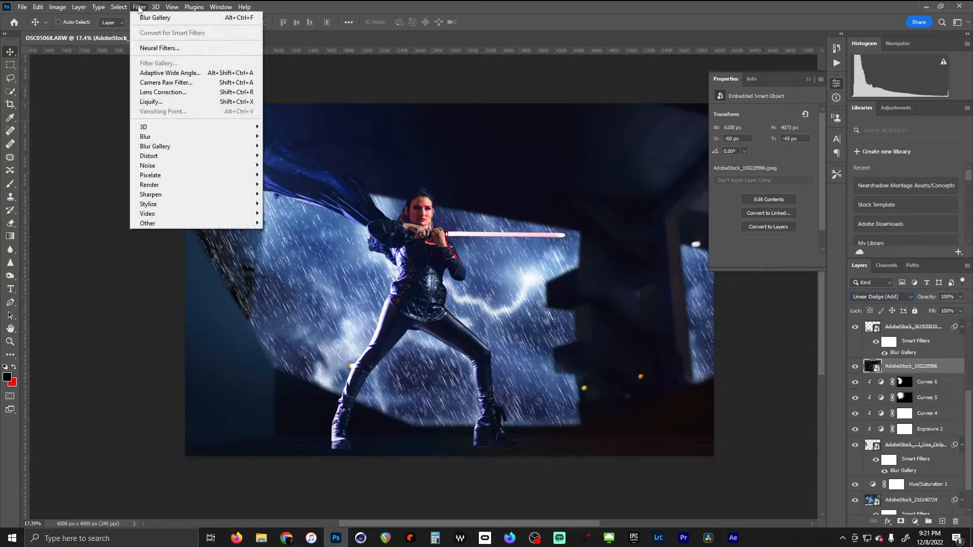
pyautogui.moveTo(228, 146)
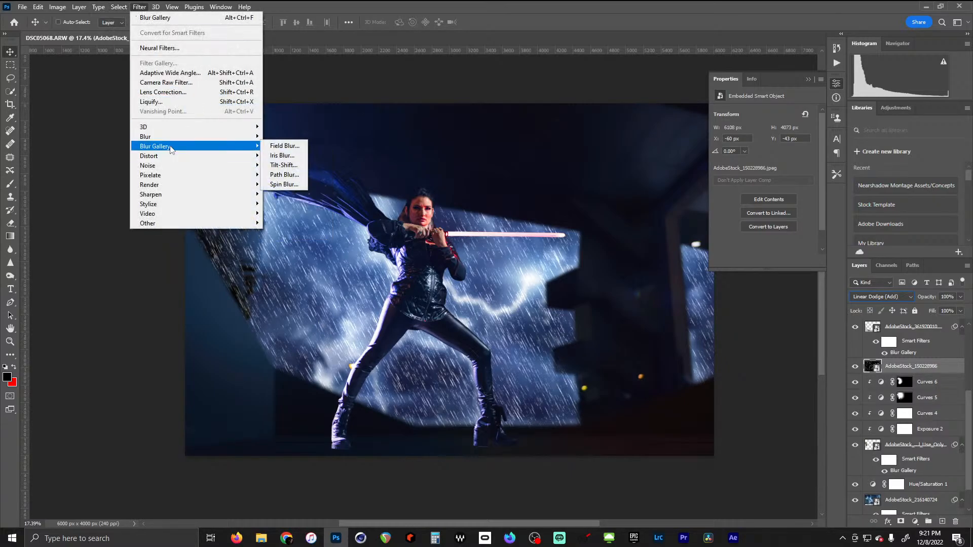
pyautogui.click(284, 146)
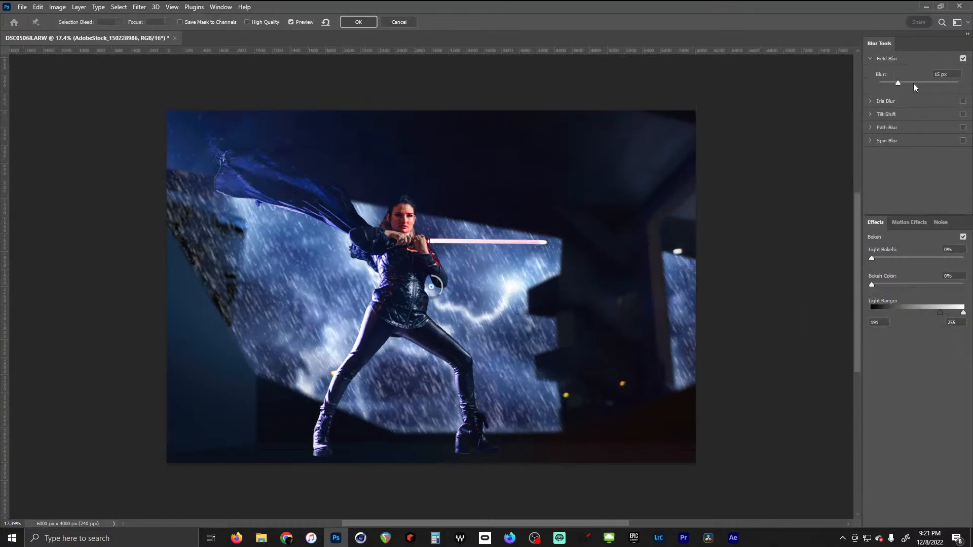
pyautogui.moveTo(899, 83); pyautogui.dragTo(900, 83)
pyautogui.click(900, 83)
pyautogui.click(366, 21)
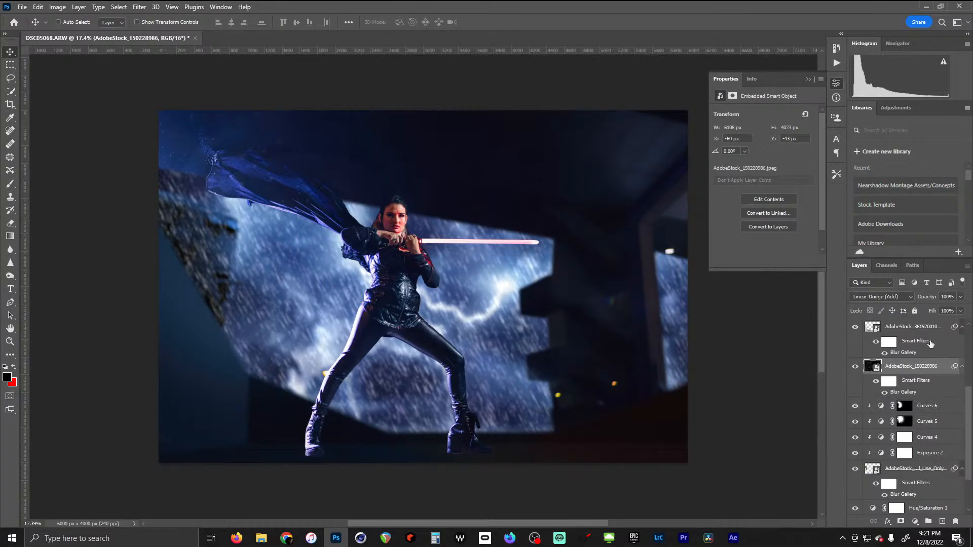
# Reduce the rain layer's fill to 15%
pyautogui.click(960, 311)
pyautogui.moveTo(934, 327); pyautogui.dragTo(924, 327)
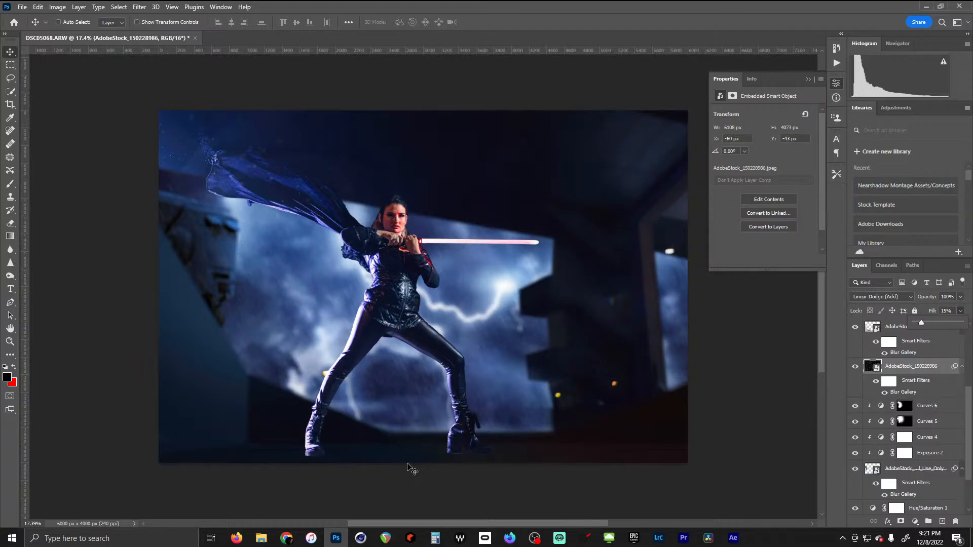
pyautogui.moveTo(290, 543)
pyautogui.moveTo(490, 304); pyautogui.dragTo(441, 298)
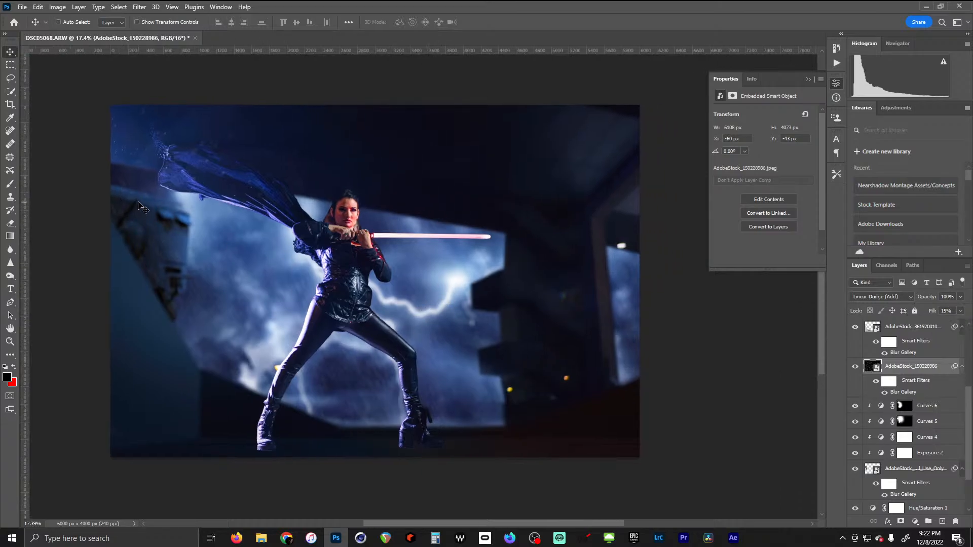
# Place the AdobeStock_298512130 splash image from the Downloads folder and move its layer between Background copy and Curves 3
pyautogui.click(265, 540)
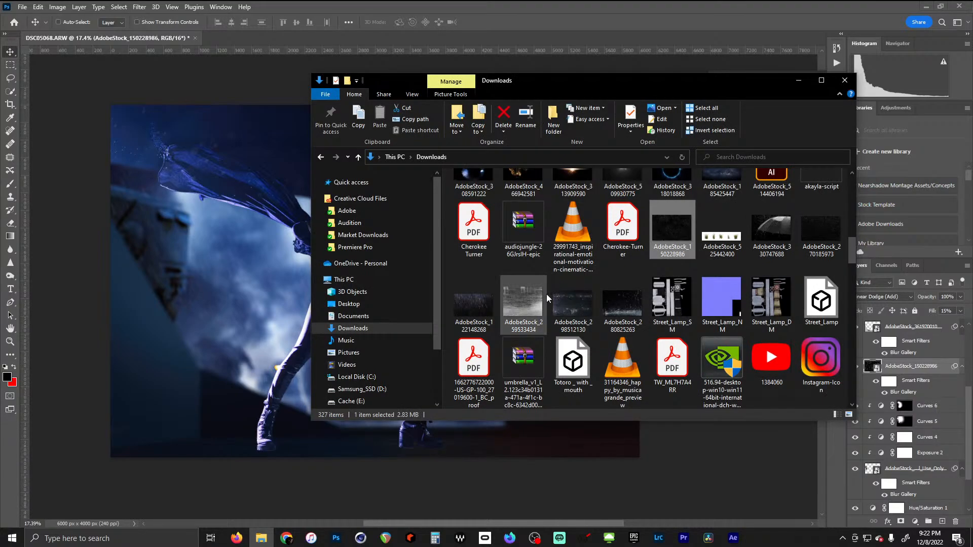
pyautogui.moveTo(576, 306); pyautogui.dragTo(383, 455)
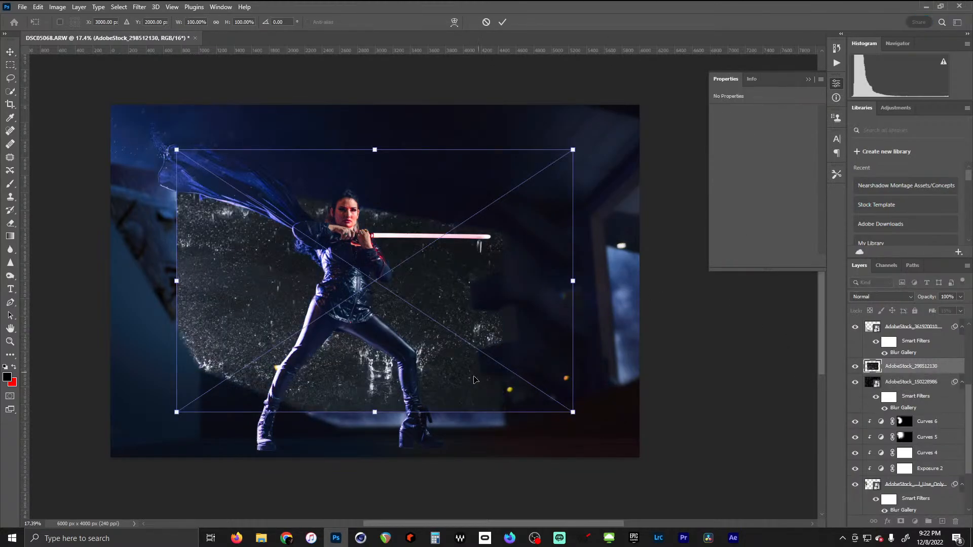
pyautogui.moveTo(970, 424); pyautogui.dragTo(969, 375)
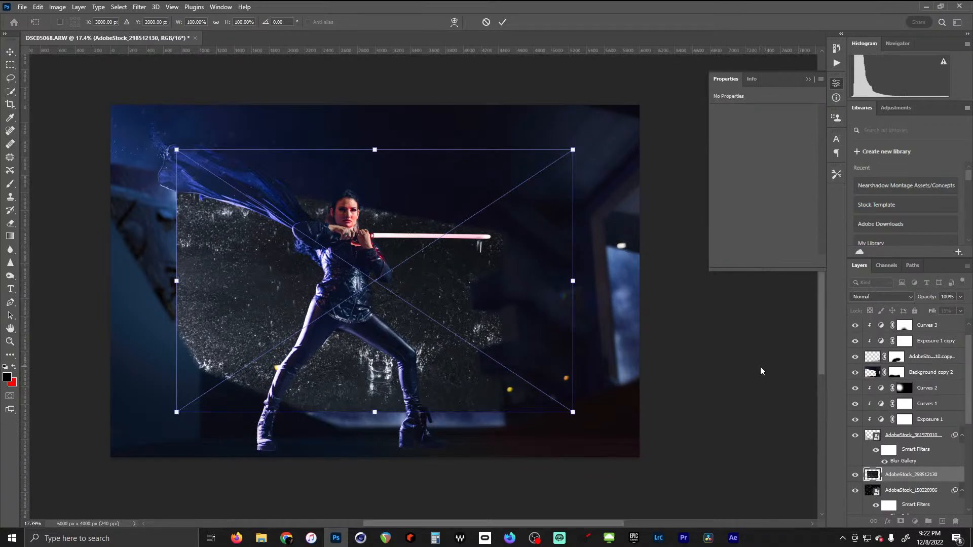
pyautogui.moveTo(919, 482); pyautogui.dragTo(921, 336)
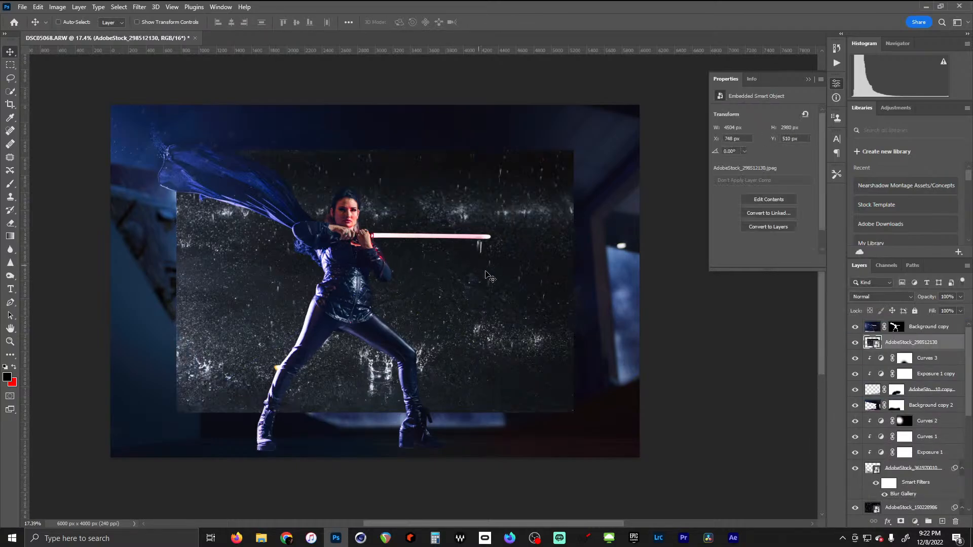
# Reposition the splash layer over the floor around the boots, scale it to 64.06%, and set its blend mode to Screen
pyautogui.moveTo(551, 213); pyautogui.dragTo(491, 491)
pyautogui.hotkey('ctrl', 't')
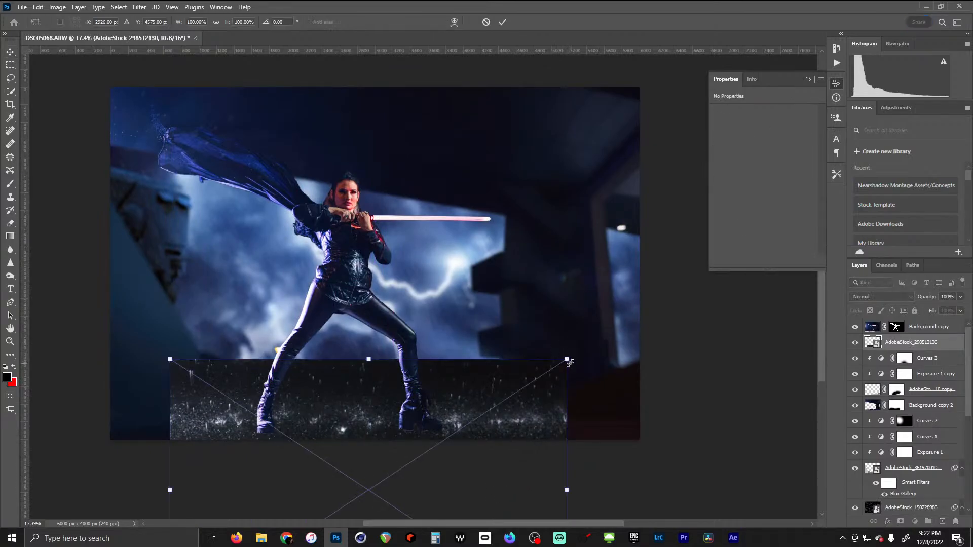
pyautogui.moveTo(567, 360); pyautogui.dragTo(391, 400)
pyautogui.moveTo(330, 495); pyautogui.dragTo(347, 417)
pyautogui.click(502, 22)
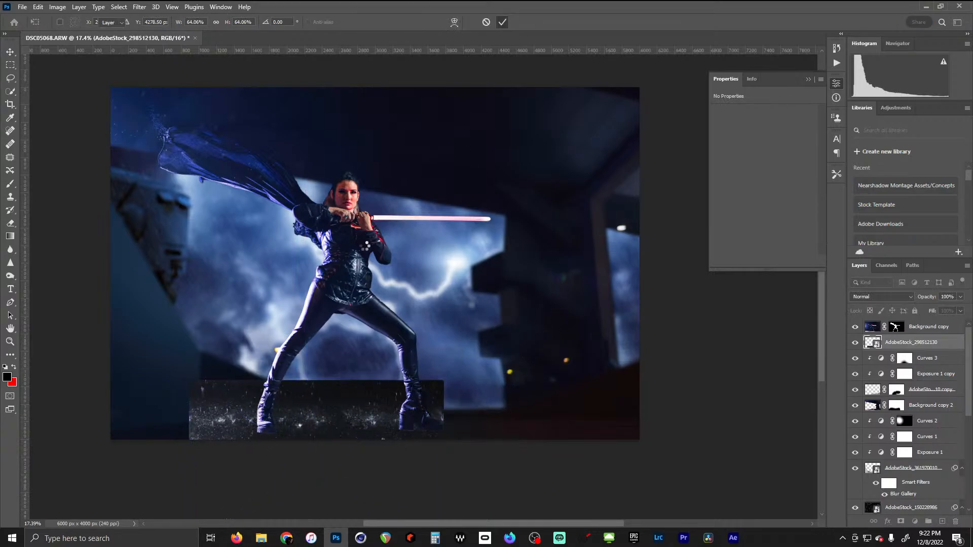
pyautogui.click(882, 297)
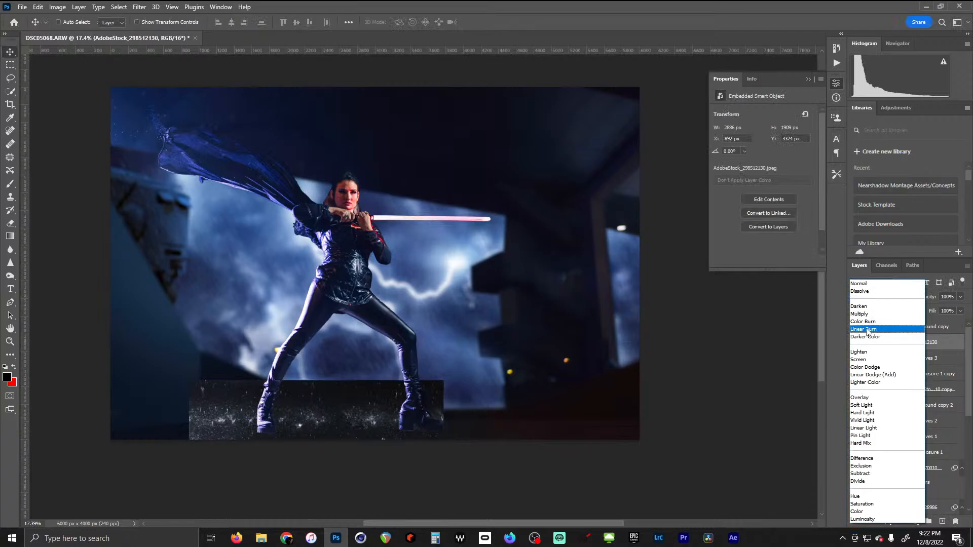
pyautogui.click(874, 360)
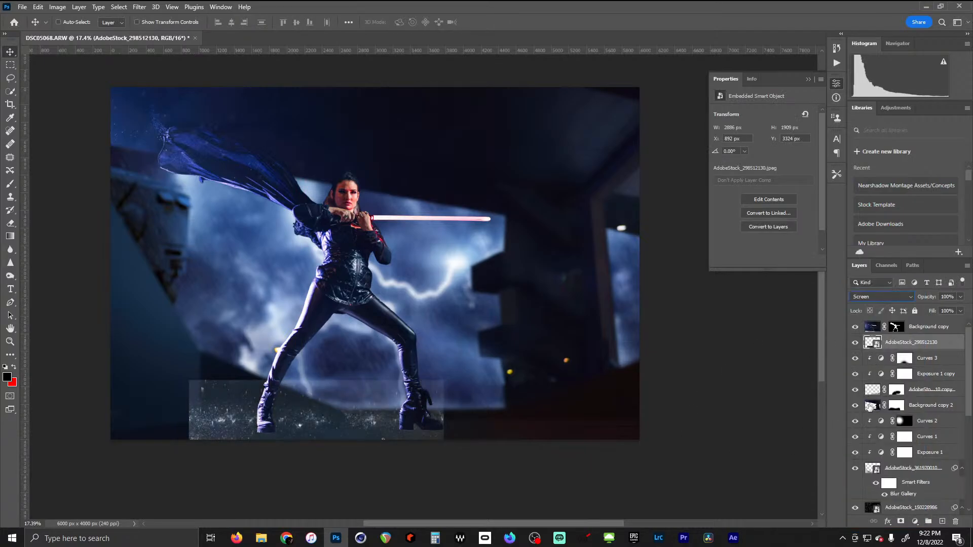
# Mask out the splash layer's hard edges with a soft black 1000 px brush and shift the splashes slightly left along the floor
pyautogui.click(901, 522)
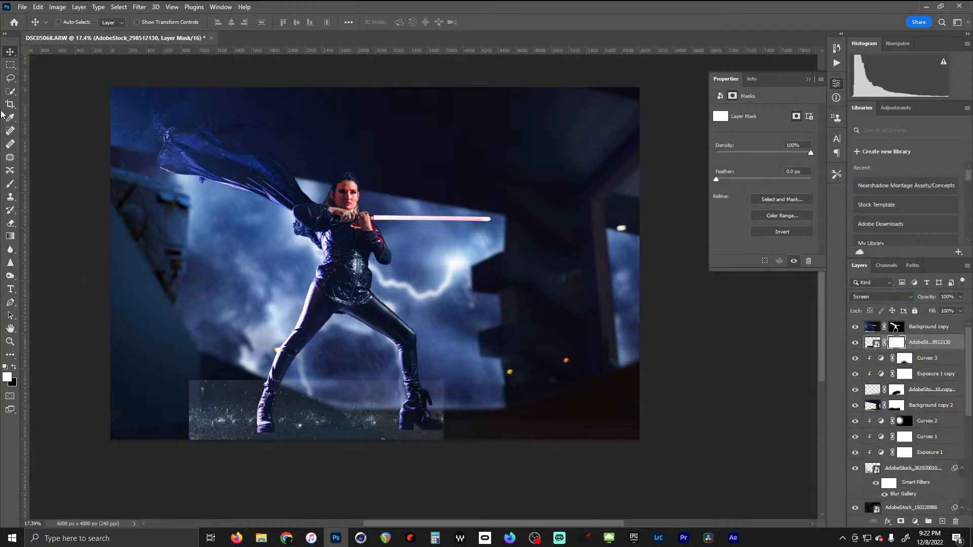
pyautogui.click(13, 367)
pyautogui.click(10, 184)
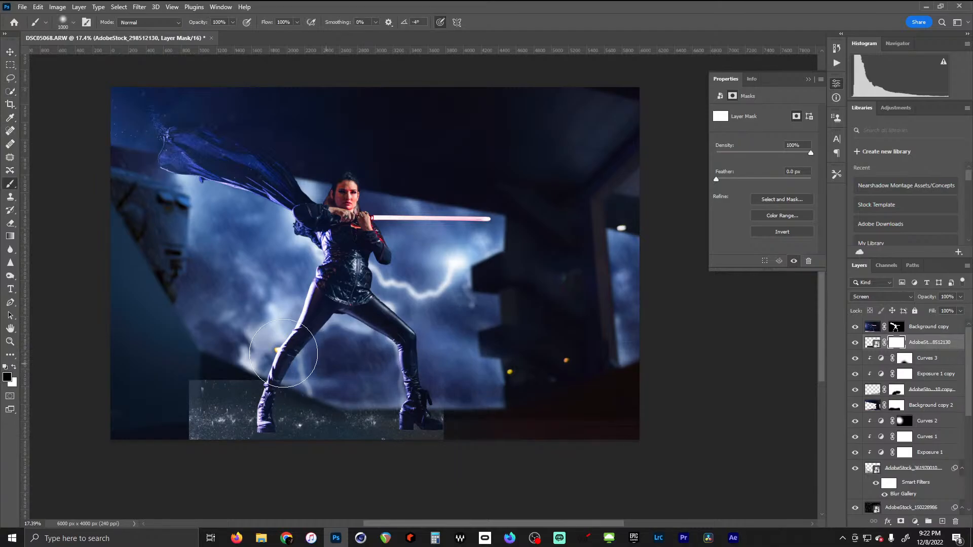
pyautogui.moveTo(284, 354)
pyautogui.mouseDown()
pyautogui.moveTo(228, 360)
pyautogui.moveTo(233, 366)
pyautogui.moveTo(180, 360)
pyautogui.moveTo(156, 394)
pyautogui.mouseUp()
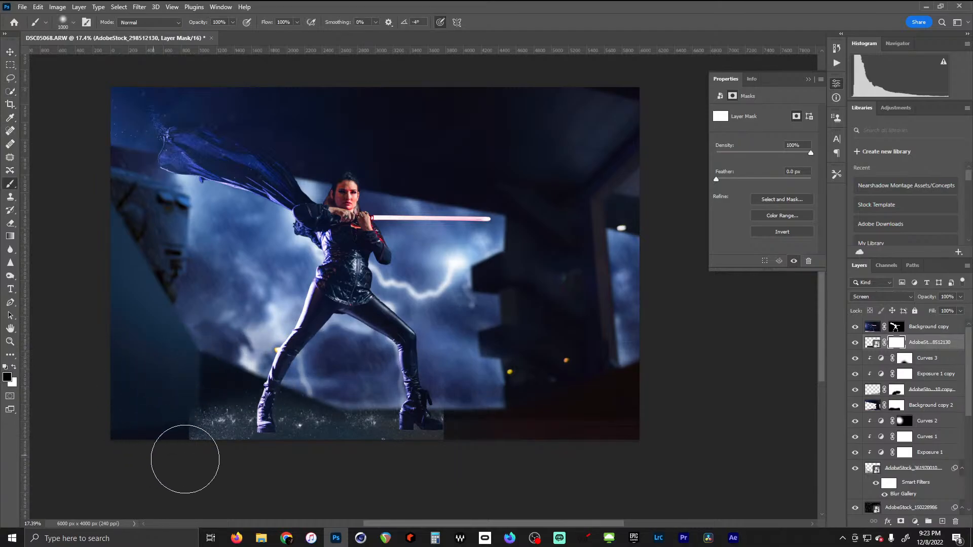
pyautogui.moveTo(185, 459)
pyautogui.mouseDown()
pyautogui.moveTo(169, 422)
pyautogui.moveTo(216, 477)
pyautogui.moveTo(237, 483)
pyautogui.moveTo(287, 463)
pyautogui.mouseUp()
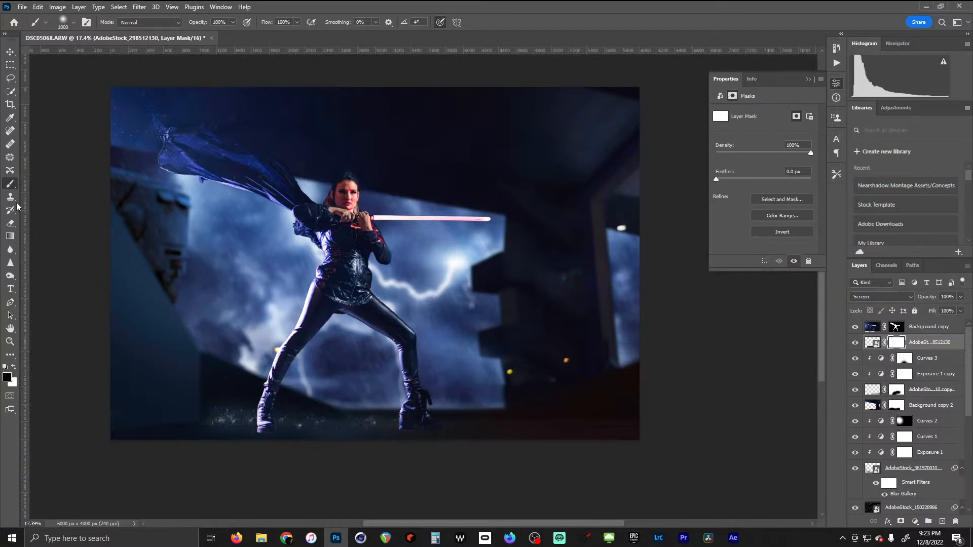
pyautogui.click(11, 52)
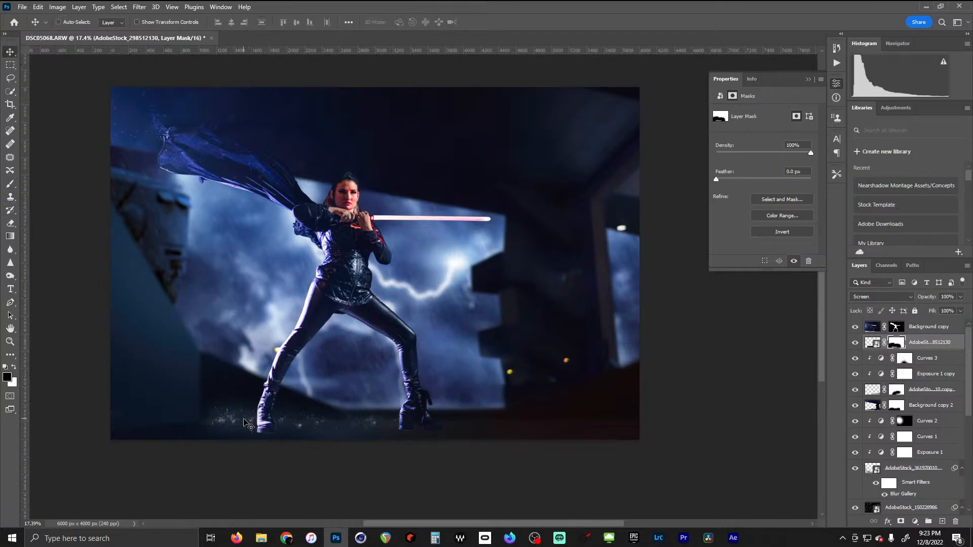
pyautogui.moveTo(248, 425); pyautogui.dragTo(233, 420)
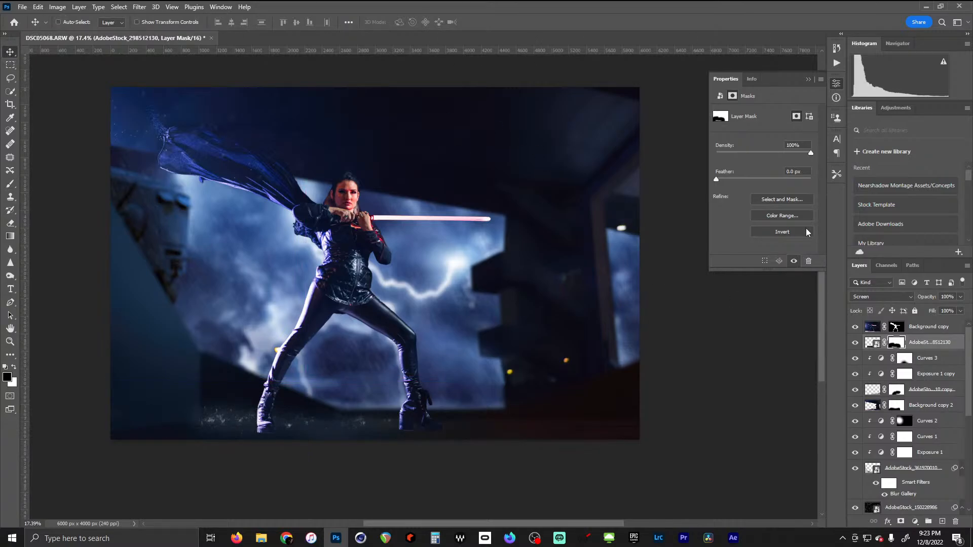
# Add a Curves adjustment clipped to the splash layer and darken its midtones with a point at input 110, output 77
pyautogui.click(915, 522)
pyautogui.click(913, 410)
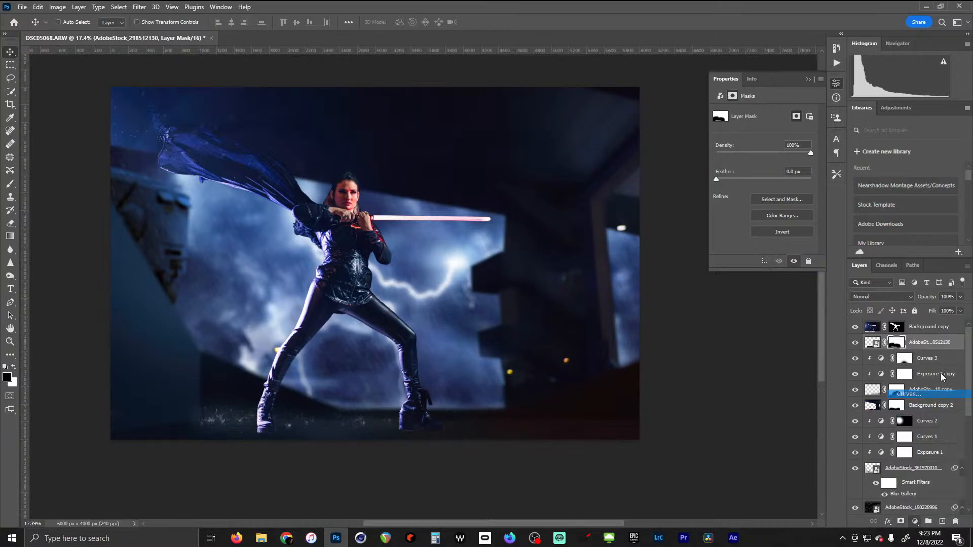
pyautogui.keyDown('alt'); pyautogui.click(884, 351); pyautogui.keyUp('alt')
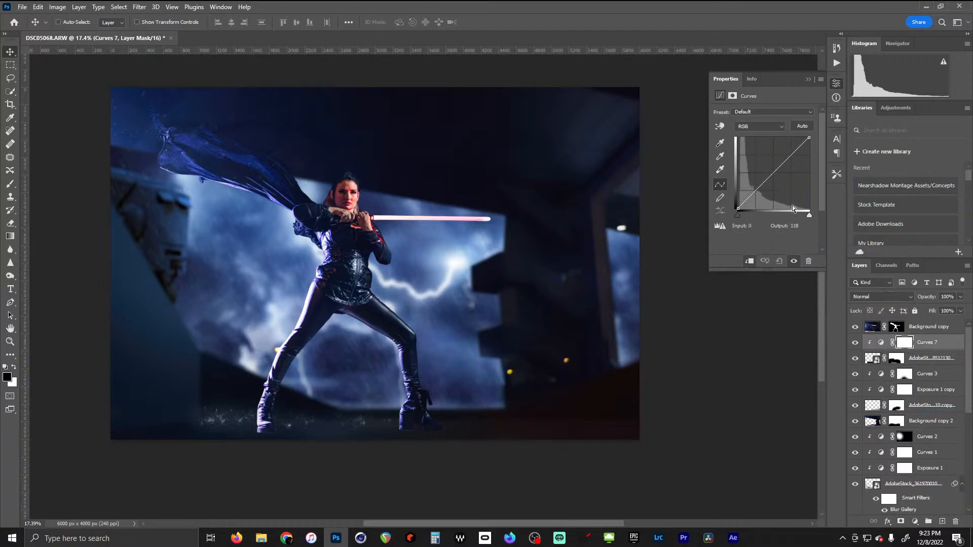
pyautogui.moveTo(765, 182); pyautogui.dragTo(768, 187)
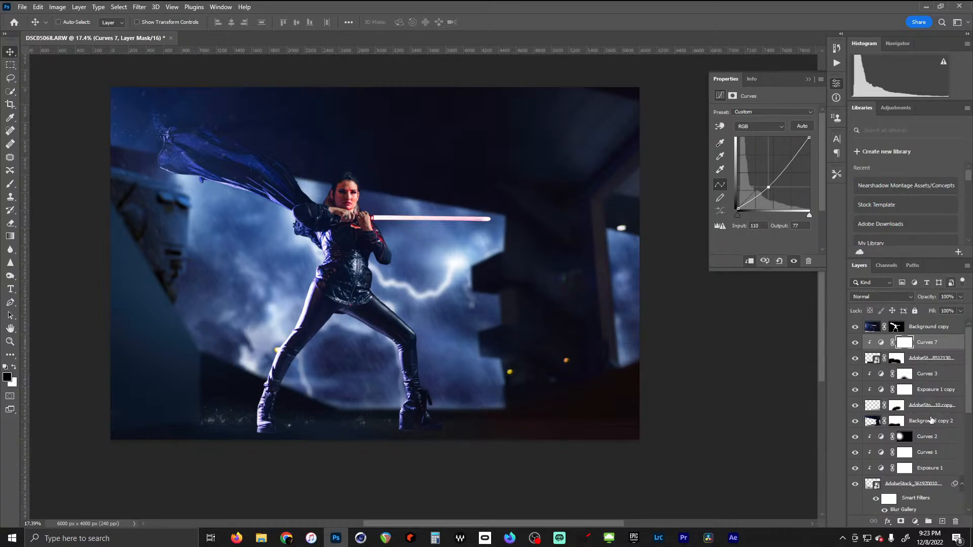
# Delete the splash layer together with its clipped Curves 7 adjustment
pyautogui.click(873, 356)
pyautogui.keyDown('shift'); pyautogui.click(939, 348); pyautogui.keyUp('shift')
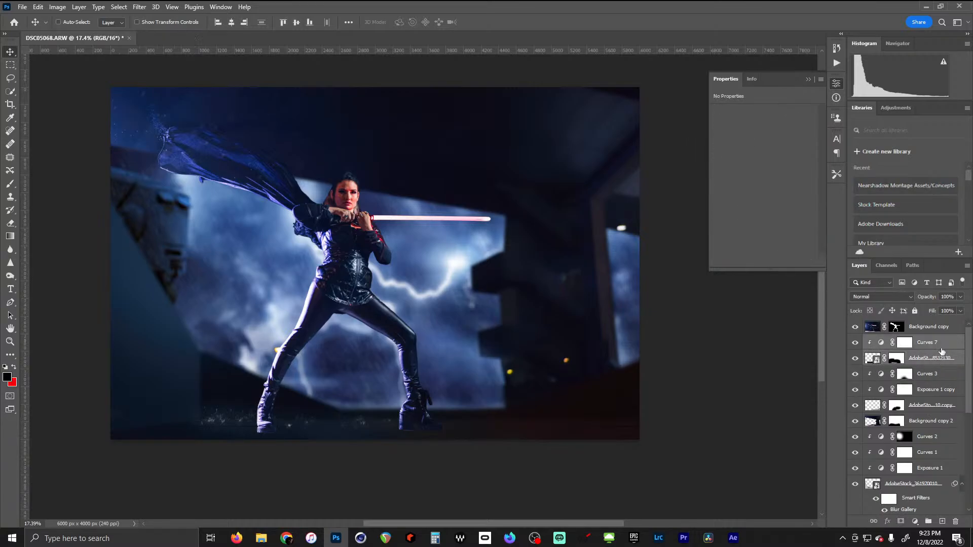
pyautogui.click(955, 521)
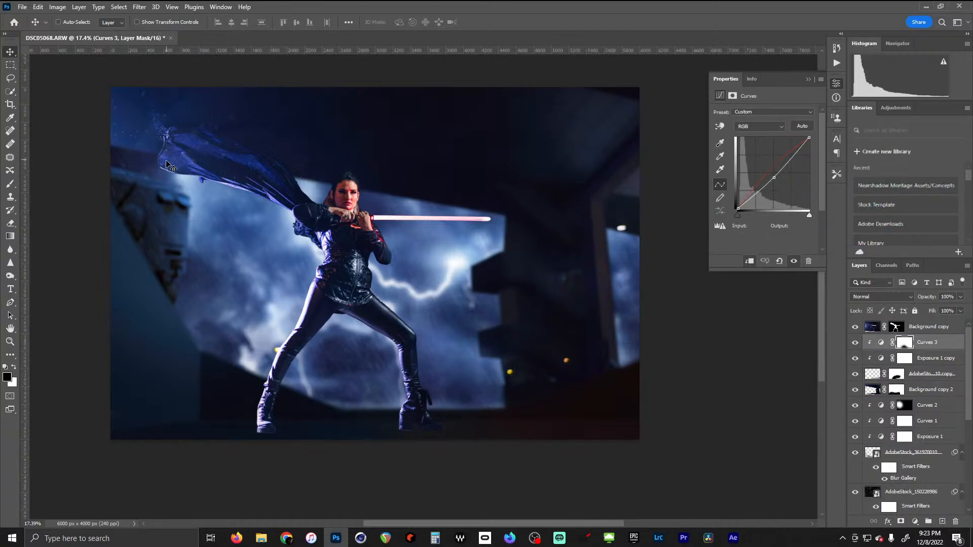
# Browse the Downloads folder in File Explorer for another overlay image, and return to the Photoshop composite
pyautogui.click(261, 538)
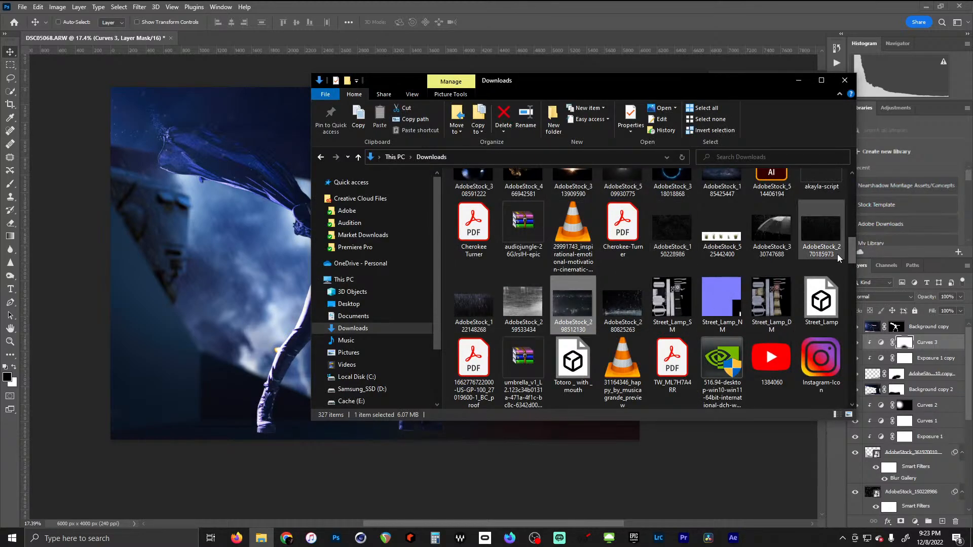
pyautogui.moveTo(853, 258); pyautogui.dragTo(844, 294)
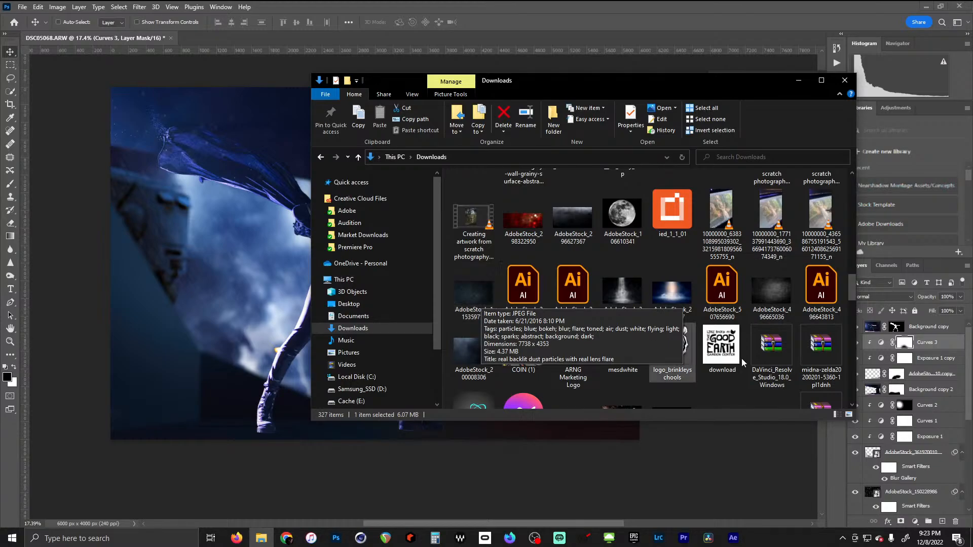
pyautogui.click(925, 327)
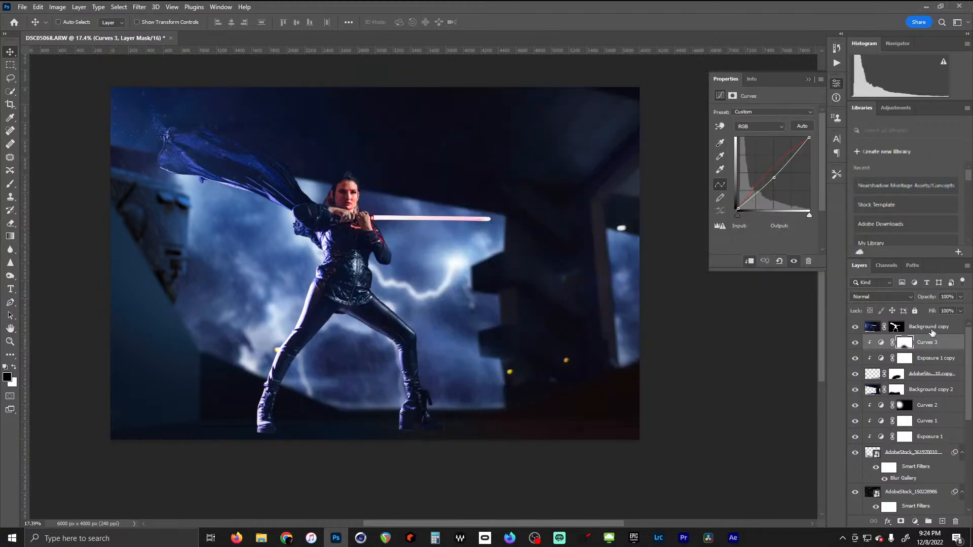
# Place AdobeStock_115359712 from the Downloads folder above Background copy, scaled to about 67%, rotated about 11° and positioned over the cape area
pyautogui.click(931, 329)
pyautogui.click(261, 538)
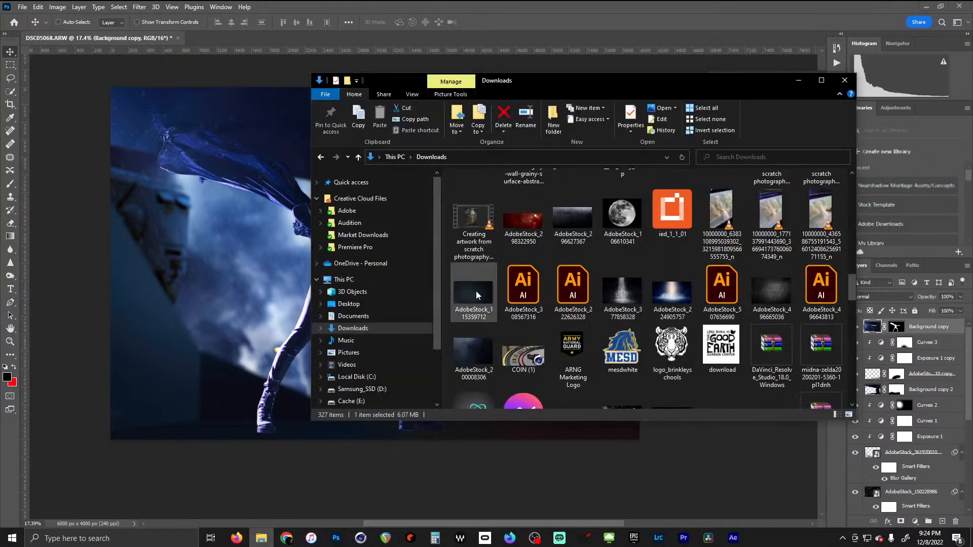
pyautogui.moveTo(476, 294); pyautogui.dragTo(272, 252)
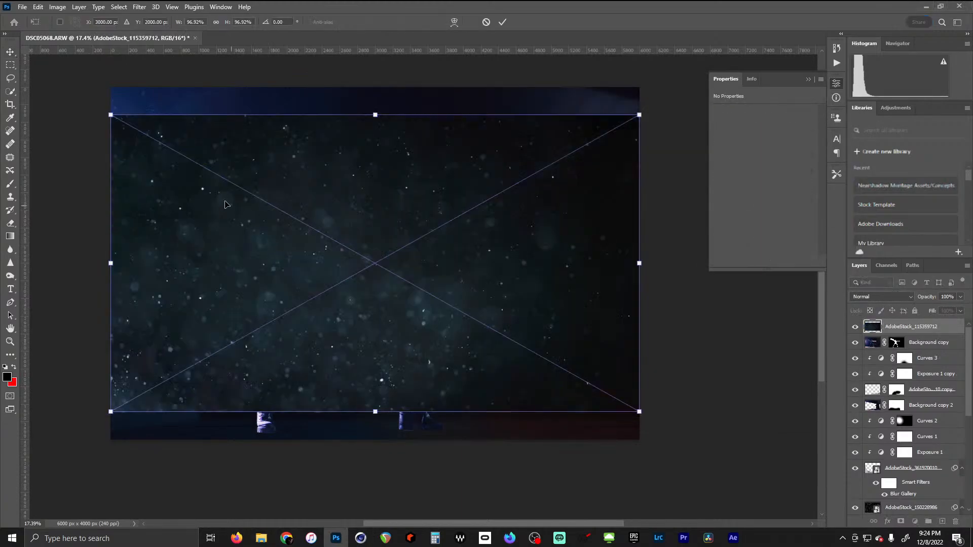
pyautogui.moveTo(587, 287); pyautogui.dragTo(537, 263)
pyautogui.moveTo(606, 385); pyautogui.dragTo(579, 442)
pyautogui.moveTo(430, 230); pyautogui.dragTo(406, 256)
pyautogui.moveTo(524, 119); pyautogui.dragTo(373, 244)
pyautogui.moveTo(305, 253); pyautogui.dragTo(379, 230)
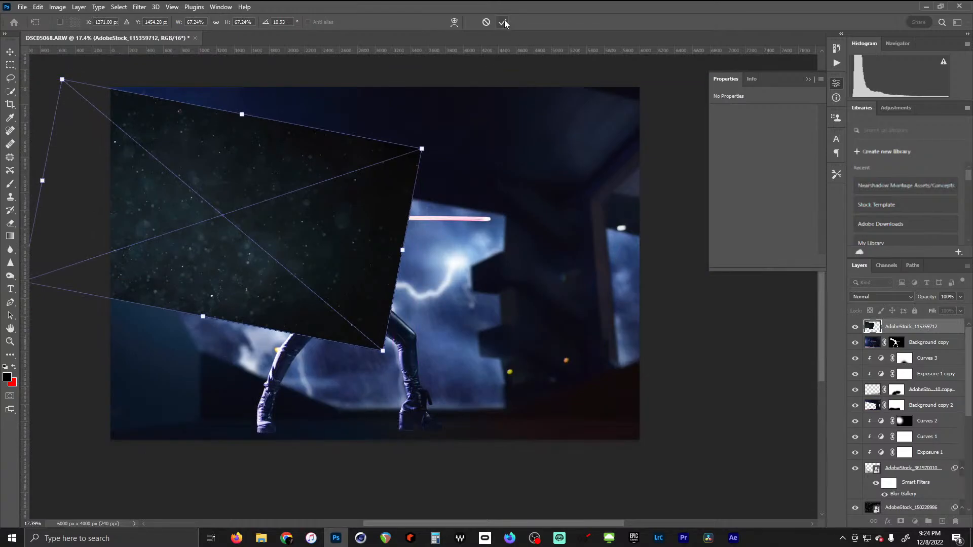
pyautogui.press('Return')
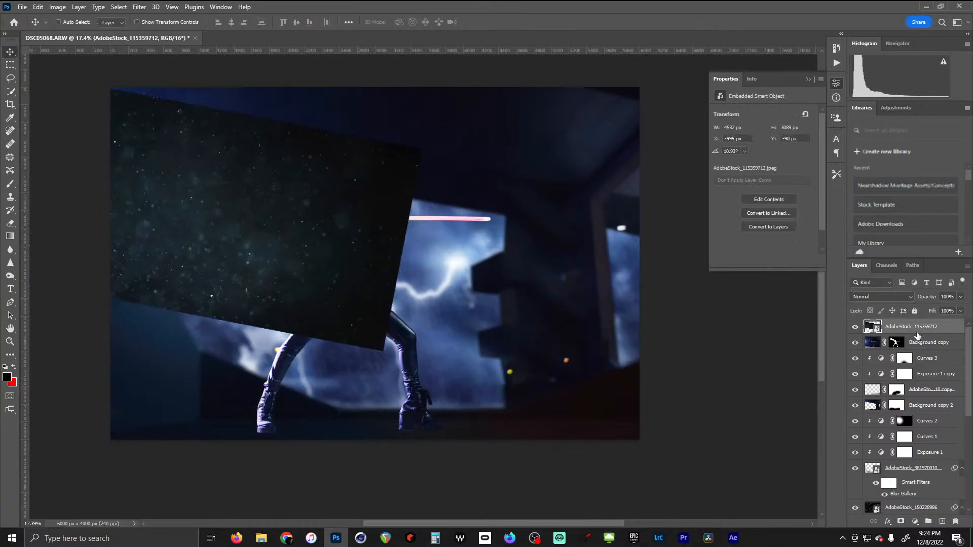
# Move the AdobeStock_115359712 particle layer below Background copy and set its blend mode to Linear Dodge (Add)
pyautogui.moveTo(913, 328); pyautogui.dragTo(910, 348)
pyautogui.click(882, 297)
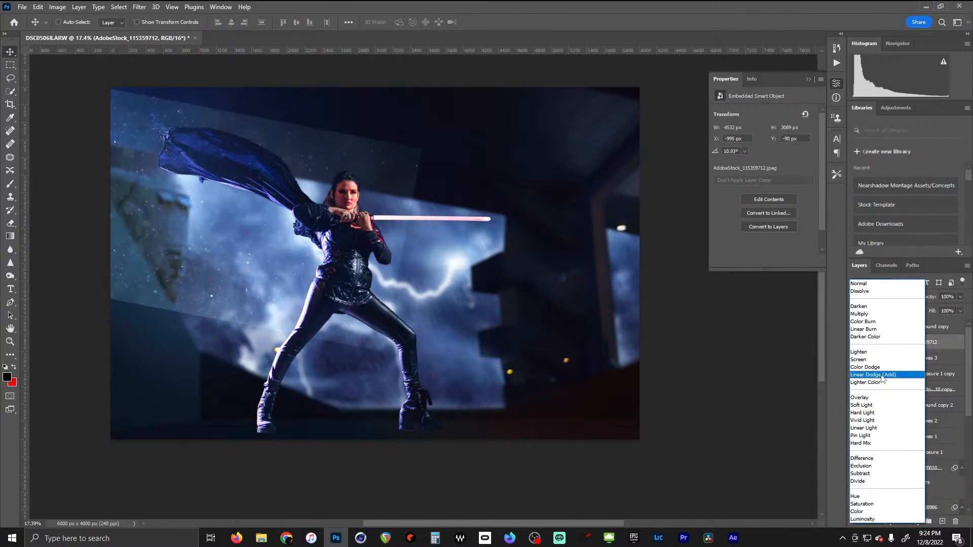
pyautogui.click(882, 376)
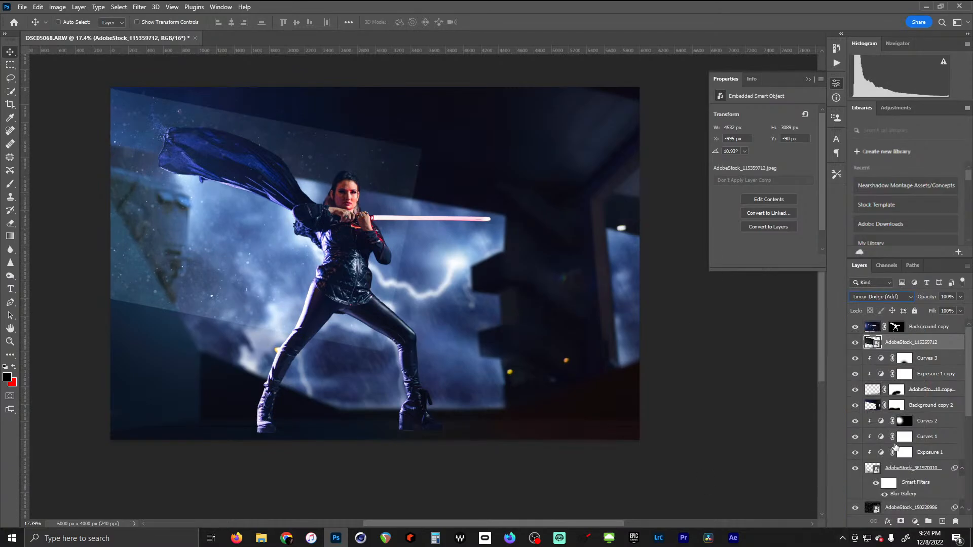
# Add a layer mask to the particle layer, hide its hard edges with a soft black 3000 px brush, and shift the particles slightly up and left
pyautogui.click(901, 521)
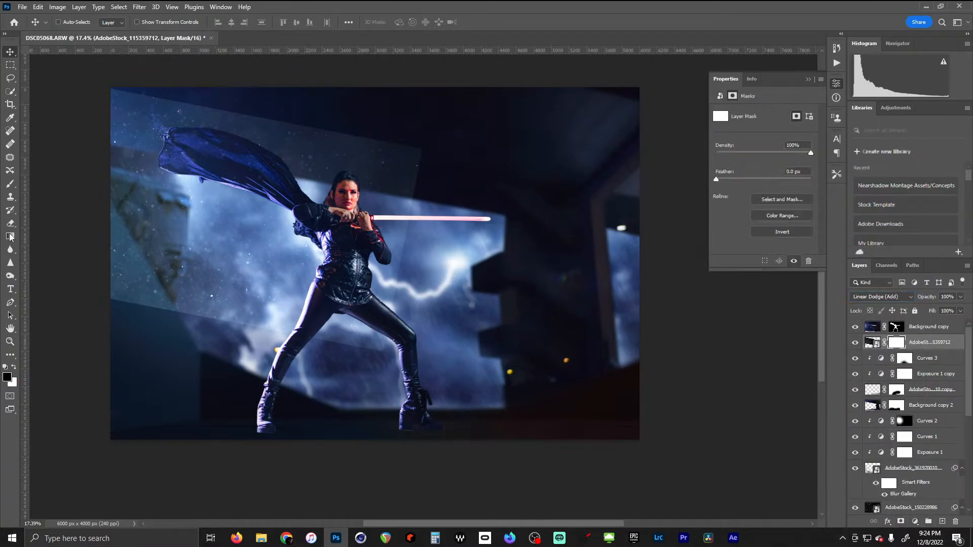
pyautogui.click(10, 184)
pyautogui.press(']')
pyautogui.press(']')
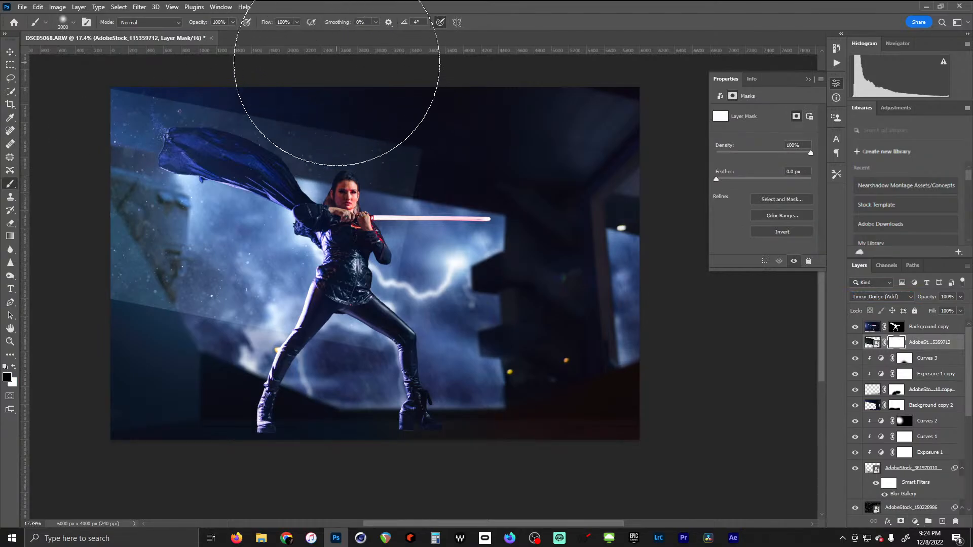
pyautogui.moveTo(334, 62)
pyautogui.mouseDown()
pyautogui.moveTo(179, 7)
pyautogui.moveTo(49, 1)
pyautogui.moveTo(179, 29)
pyautogui.mouseUp()
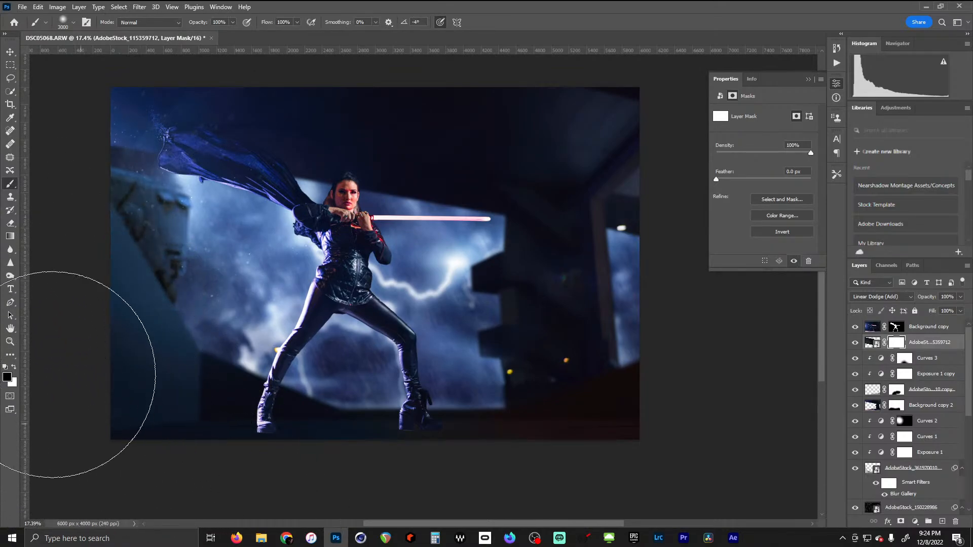
pyautogui.click(10, 52)
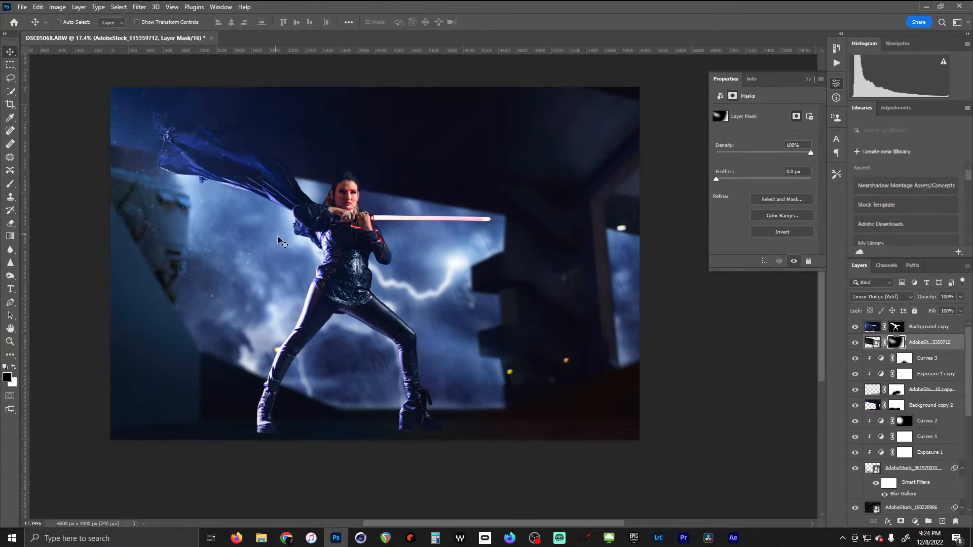
pyautogui.moveTo(172, 206); pyautogui.dragTo(157, 191)
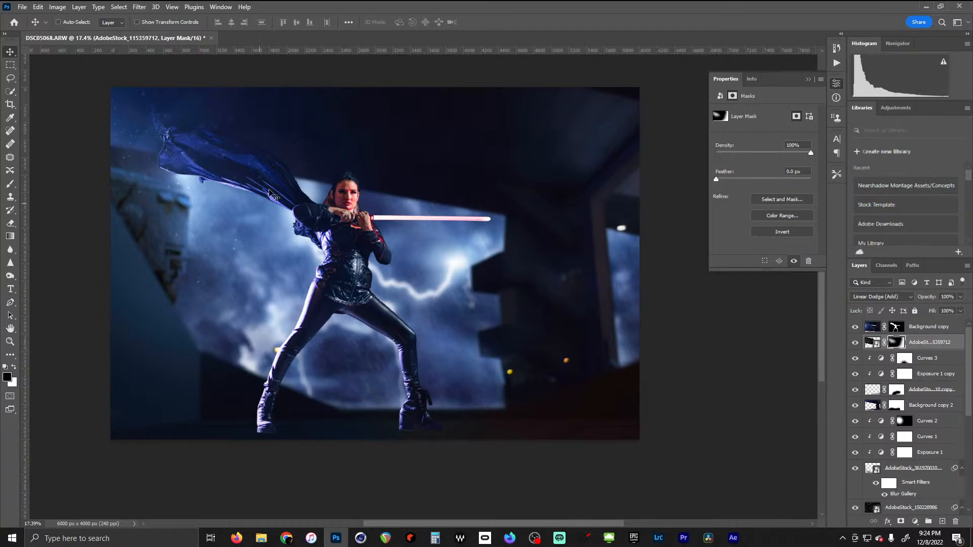
# Switch to Chrome, browse the Adobe Stock mist results, and save the water-droplet spray on black to the default library
pyautogui.moveTo(287, 538)
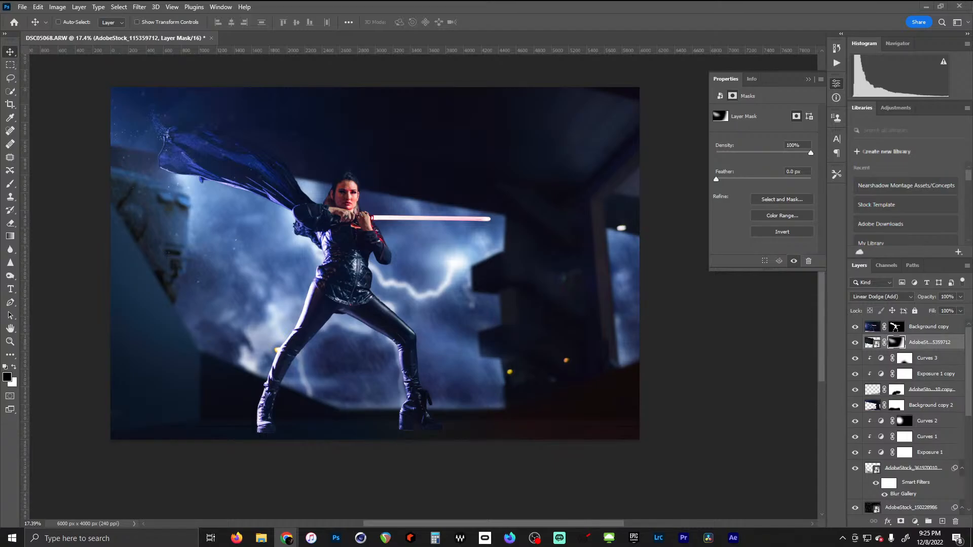
pyautogui.moveTo(429, 1); pyautogui.dragTo(429, 5)
pyautogui.scroll(-4, 565, 221)
pyautogui.scroll(-10, 566, 222)
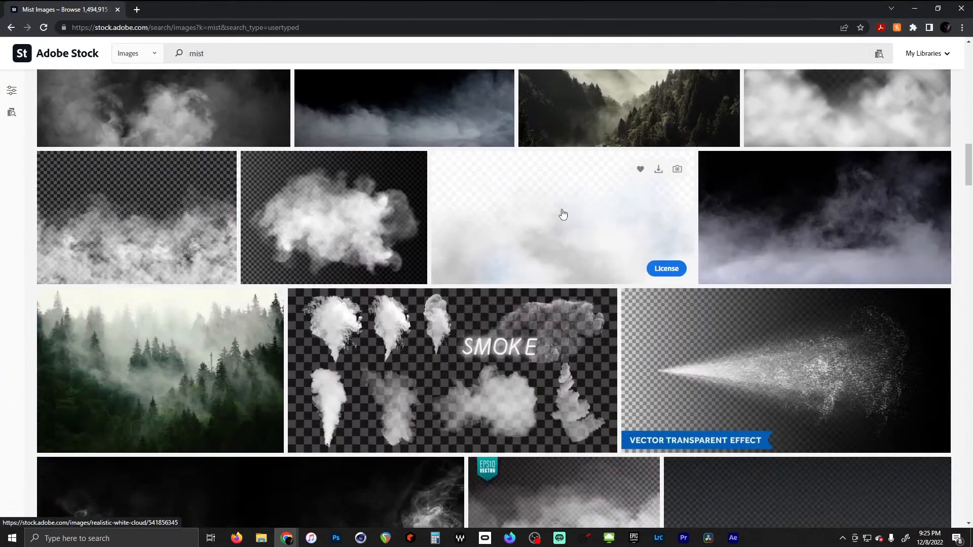
pyautogui.scroll(-20, 606, 190)
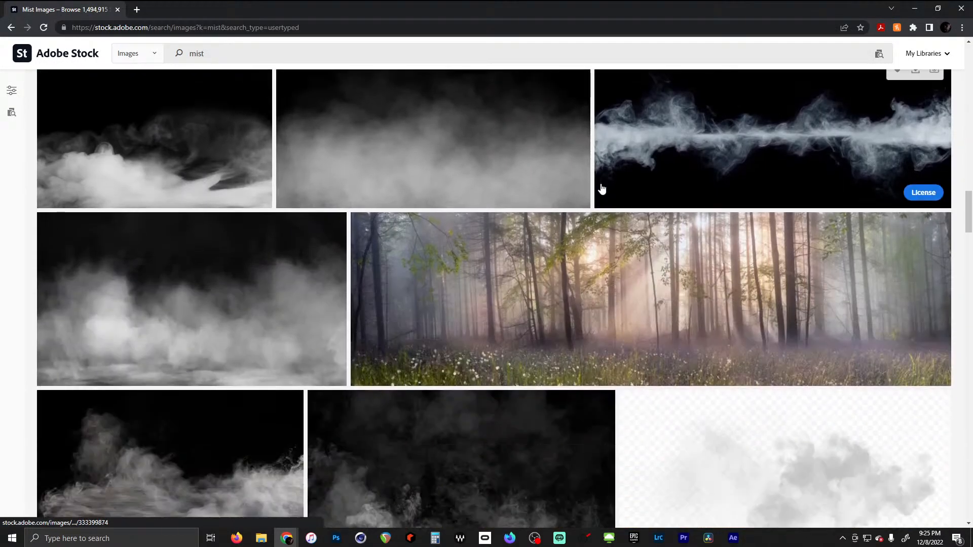
pyautogui.scroll(-5, 601, 189)
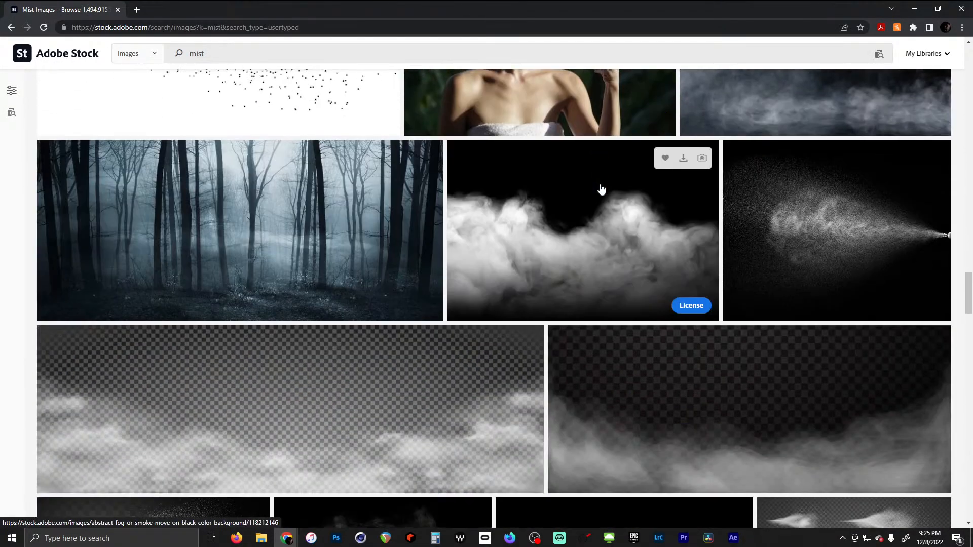
pyautogui.scroll(-1, 602, 189)
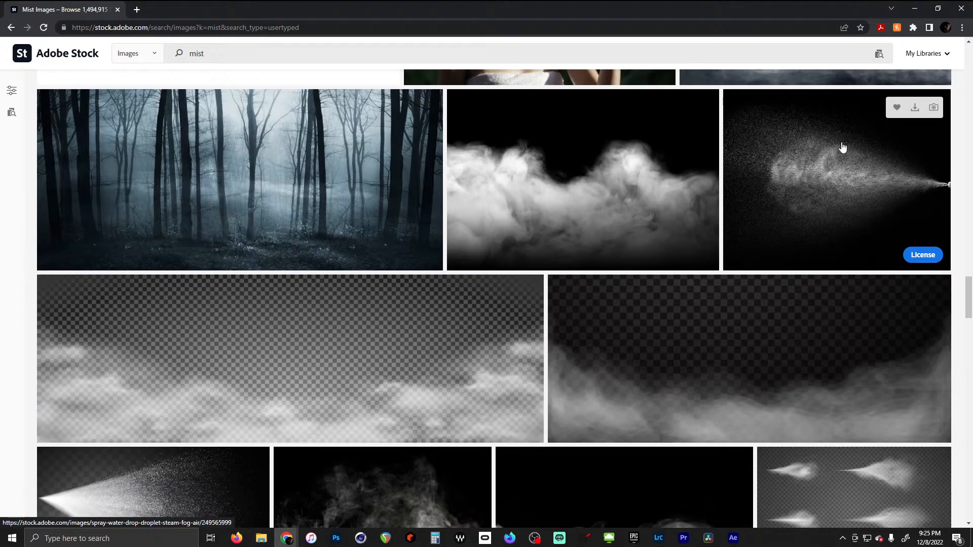
pyautogui.click(896, 107)
# Browse further through the mist results and license the wide, grainy spray image on a black background
pyautogui.scroll(-4, 713, 209)
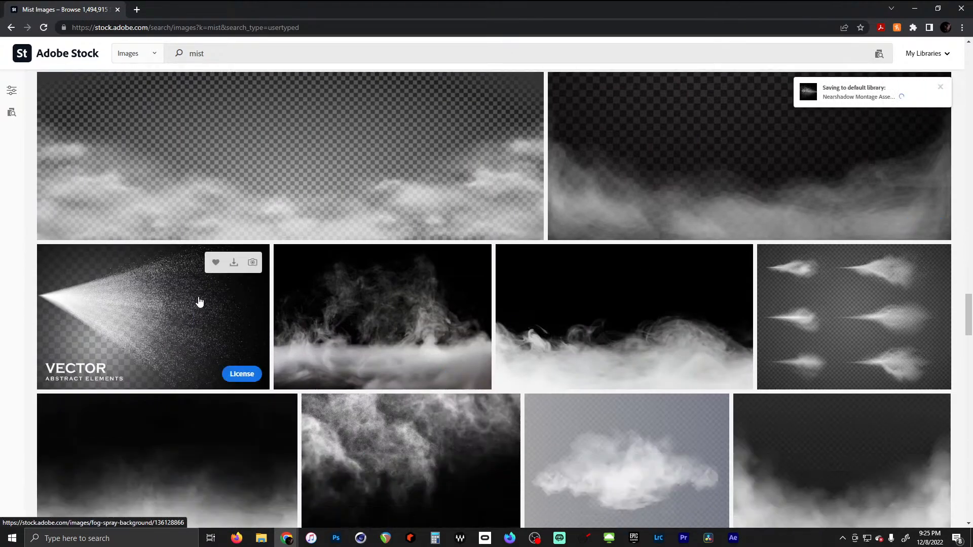
pyautogui.scroll(-9, 199, 298)
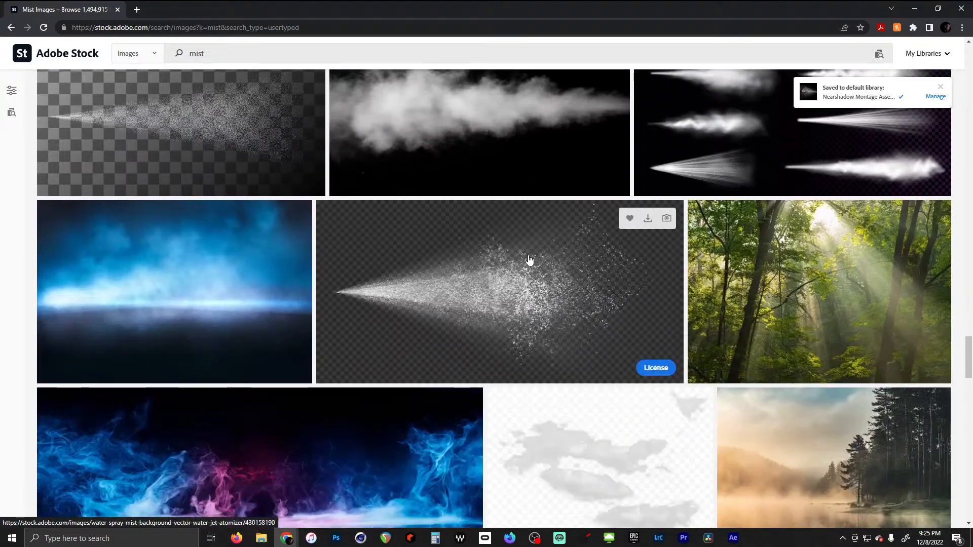
pyautogui.scroll(-3, 606, 319)
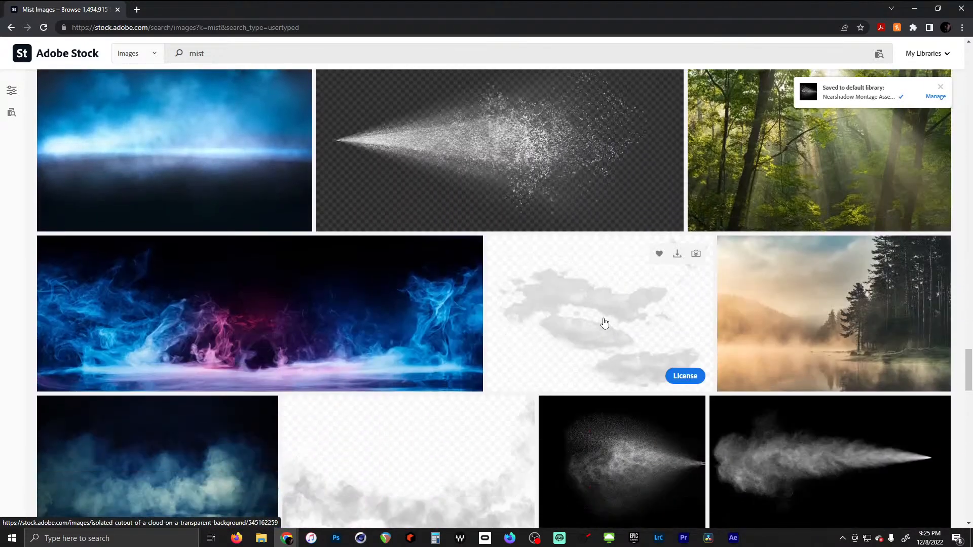
pyautogui.scroll(-5, 601, 322)
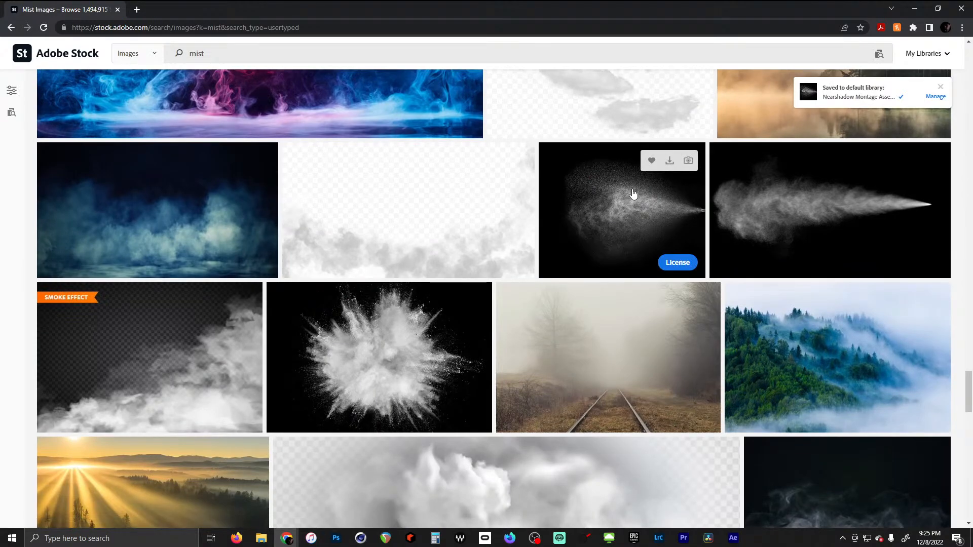
pyautogui.click(679, 263)
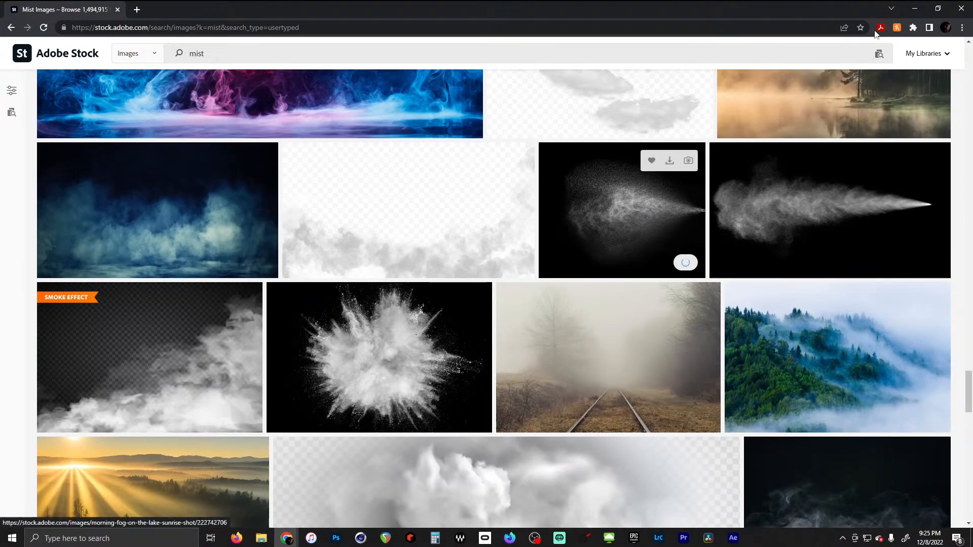
# Place AdobeStock_440541864 from the Downloads folder into the Photoshop composite below Background copy, scaled to about 48% and flipped horizontally
pyautogui.click(914, 10)
pyautogui.click(260, 538)
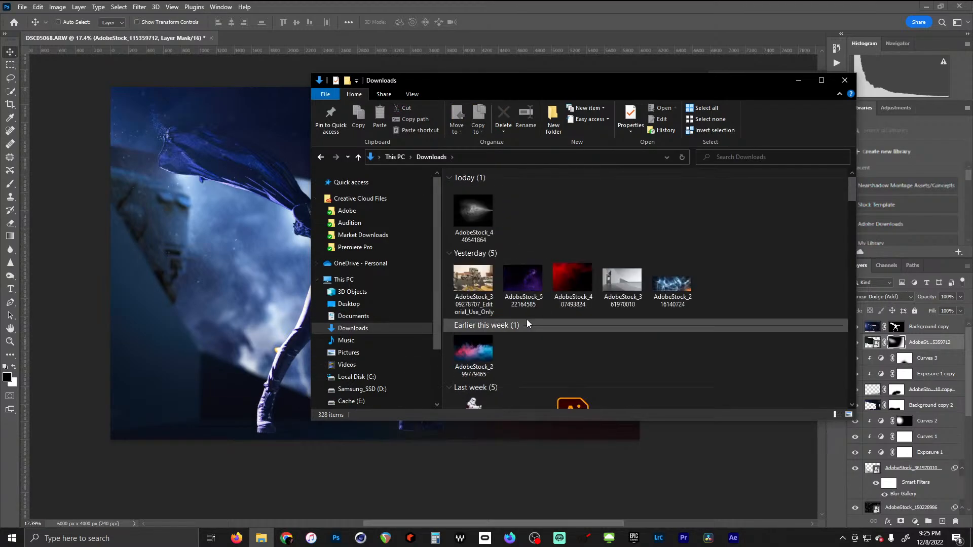
pyautogui.moveTo(476, 211); pyautogui.dragTo(215, 212)
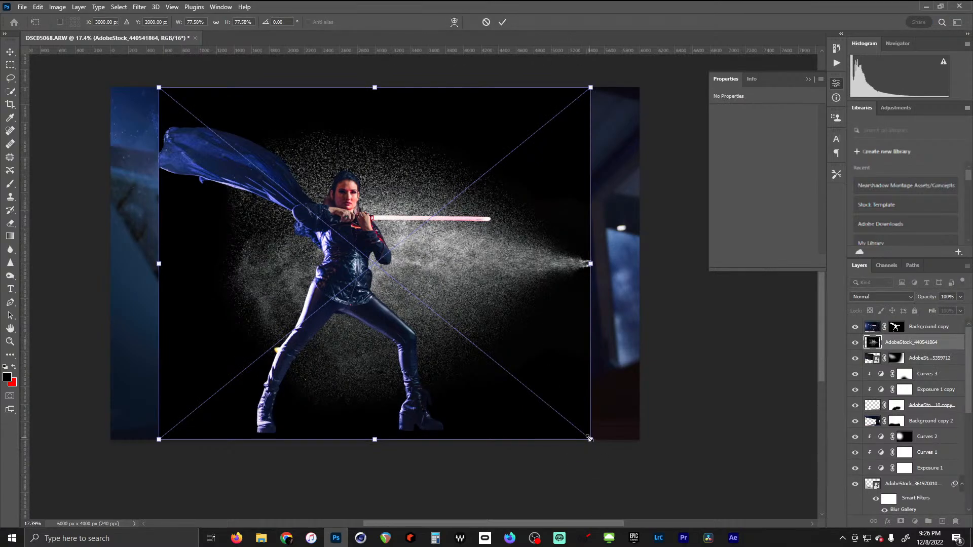
pyautogui.moveTo(589, 439); pyautogui.dragTo(426, 305)
pyautogui.moveTo(157, 196); pyautogui.dragTo(692, 199)
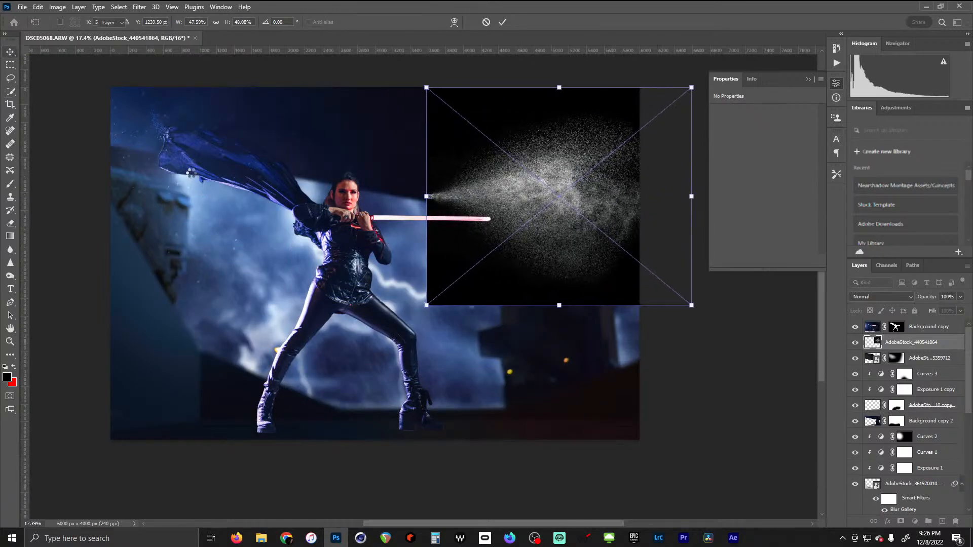
pyautogui.press('Return')
# Move the spray image behind the cape, widen it to about 52%, flip it vertically and rotate it to about -151°
pyautogui.moveTo(606, 192)
pyautogui.mouseDown()
pyautogui.moveTo(197, 170)
pyautogui.moveTo(360, 356)
pyautogui.moveTo(223, 191)
pyautogui.mouseUp()
pyautogui.hotkey('ctrl', 't')
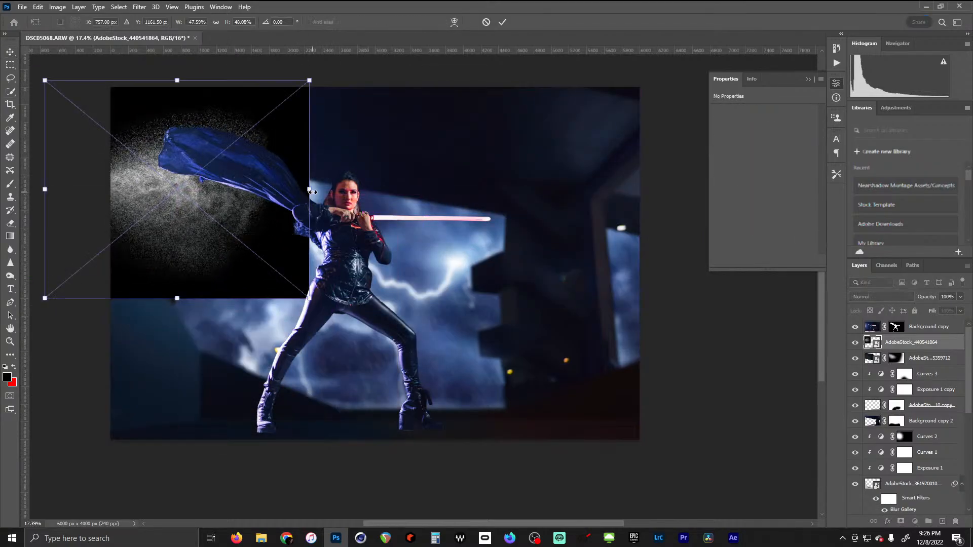
pyautogui.moveTo(310, 192); pyautogui.dragTo(332, 192)
pyautogui.moveTo(293, 126); pyautogui.dragTo(271, 110)
pyautogui.moveTo(352, 77); pyautogui.dragTo(375, 180)
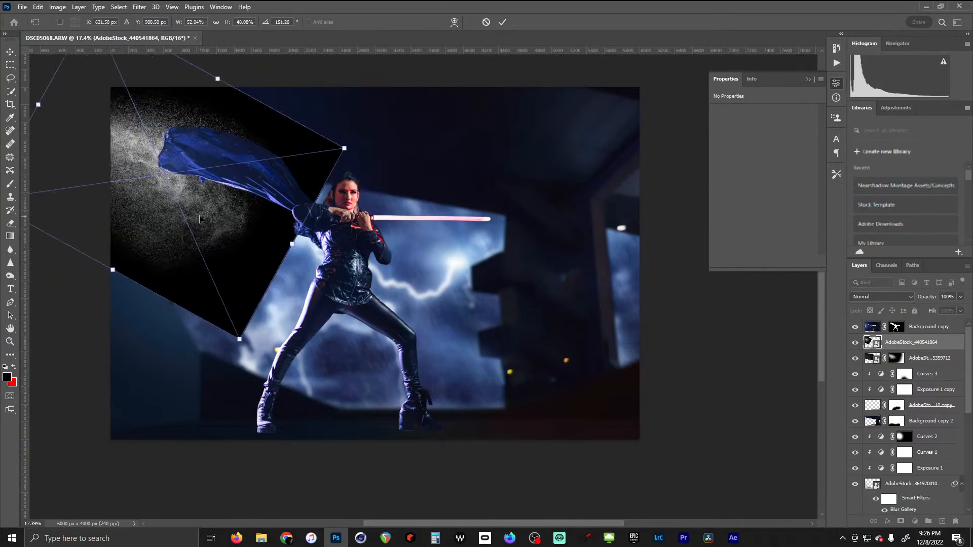
pyautogui.moveTo(200, 219); pyautogui.dragTo(235, 204)
pyautogui.click(502, 22)
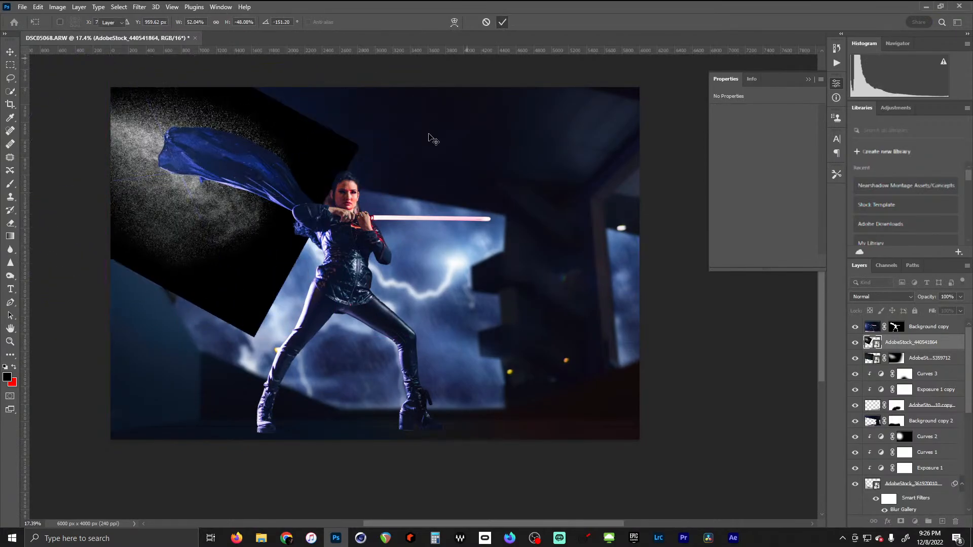
# Set the spray layer's blend mode to Screen, shift it down behind the cape, and try it below Background copy 2 before restoring its order
pyautogui.click(905, 298)
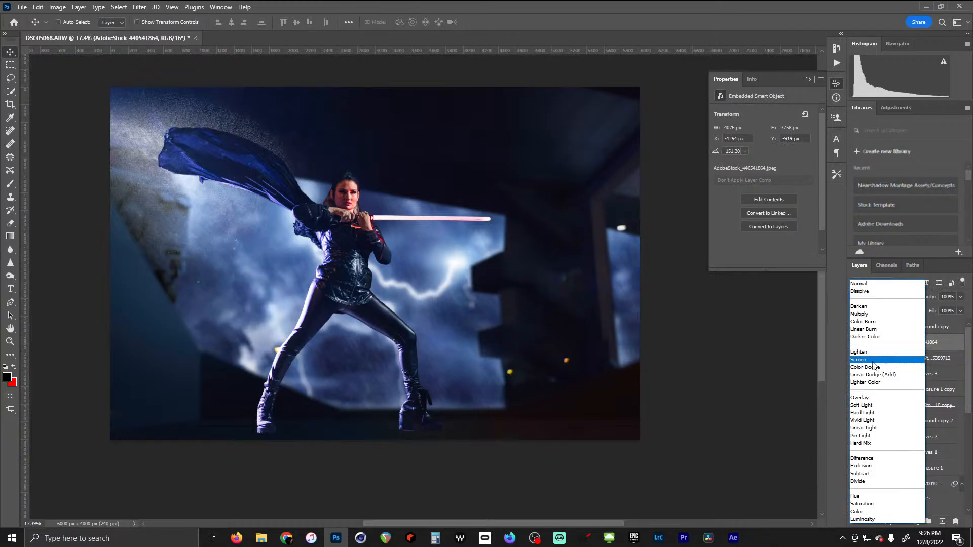
pyautogui.click(871, 361)
pyautogui.moveTo(204, 208); pyautogui.dragTo(209, 247)
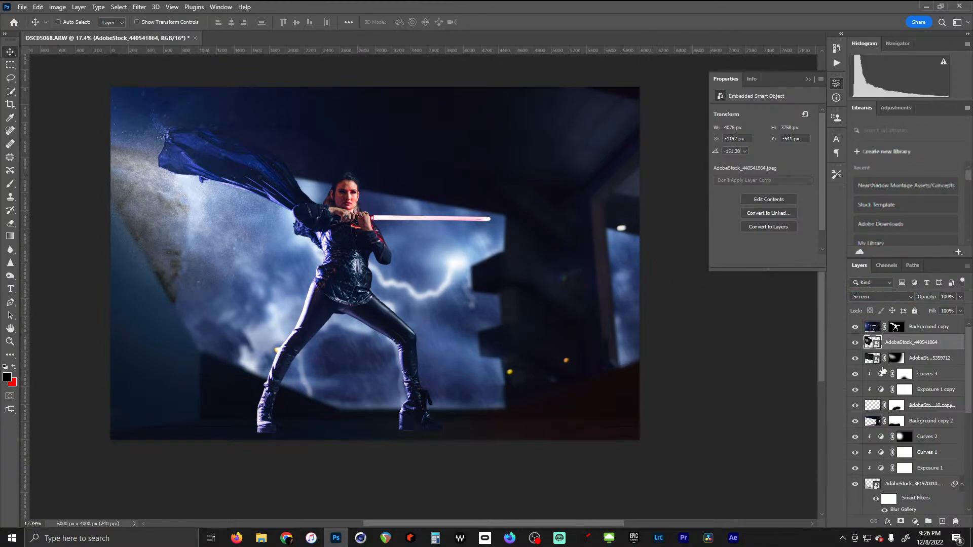
pyautogui.moveTo(904, 346); pyautogui.dragTo(926, 435)
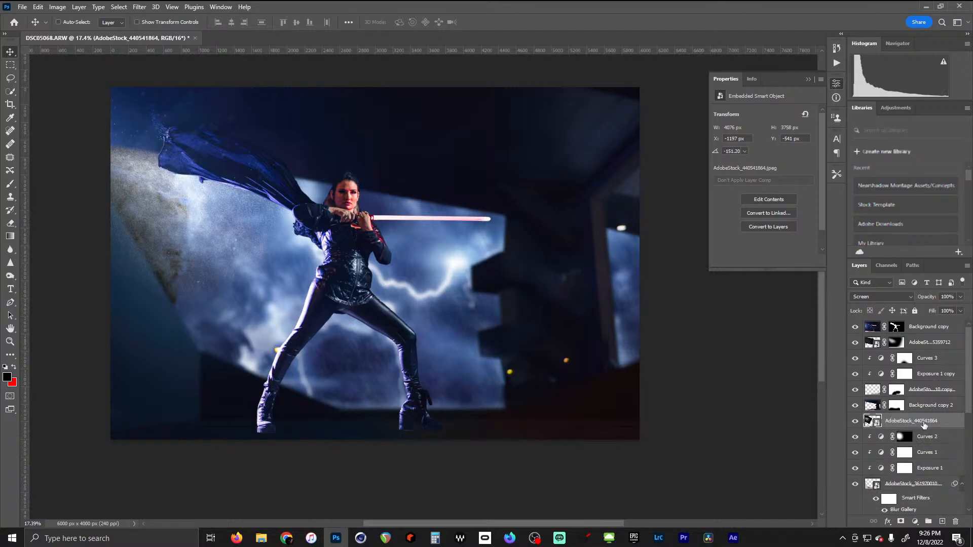
pyautogui.moveTo(924, 424); pyautogui.dragTo(924, 334)
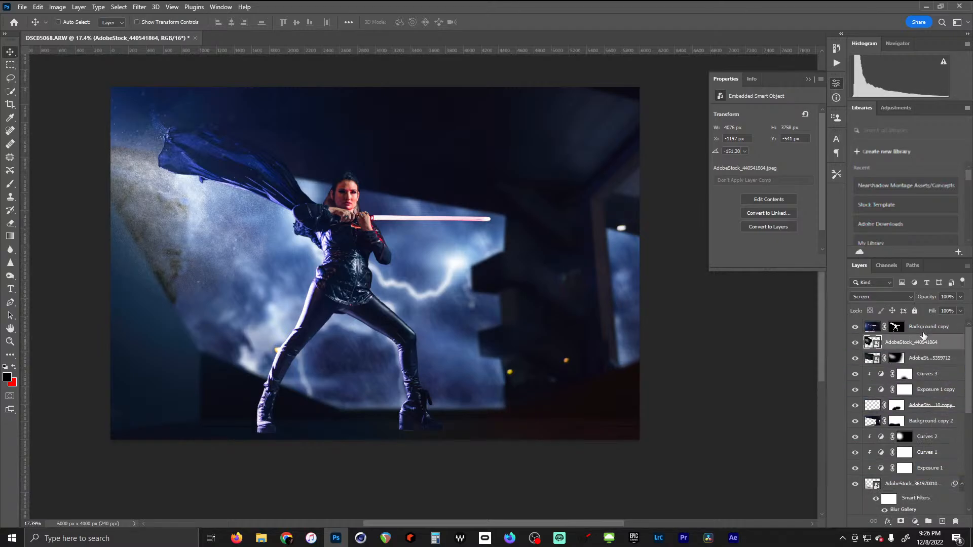
# Add a layer mask to the spray layer and fade the spray around the figure and above the cape with a soft black 3000 px brush
pyautogui.click(900, 521)
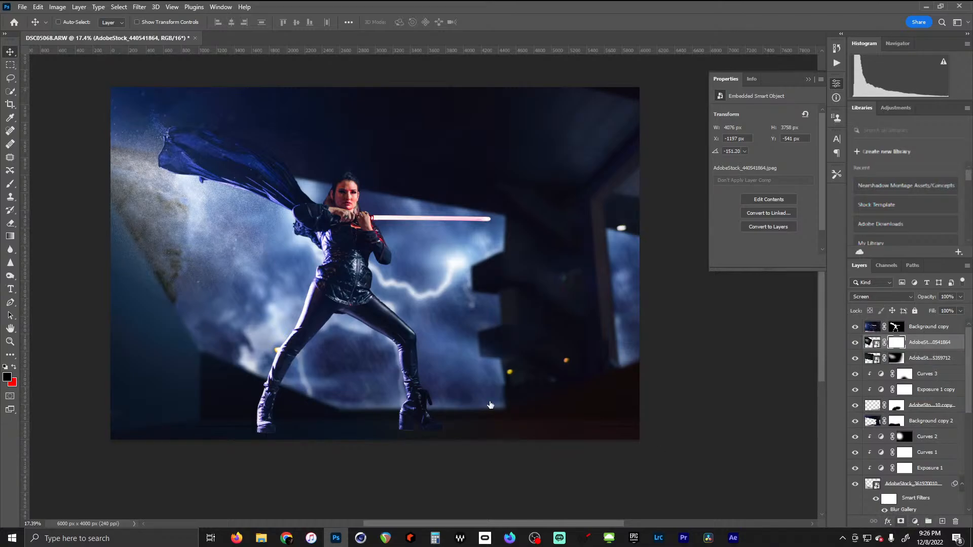
pyautogui.click(10, 184)
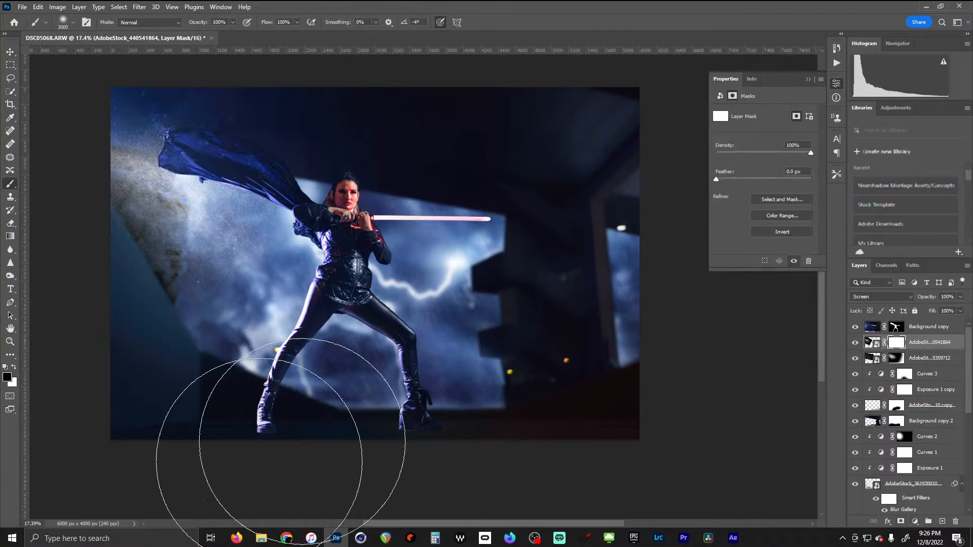
pyautogui.moveTo(372, 235); pyautogui.dragTo(402, 293)
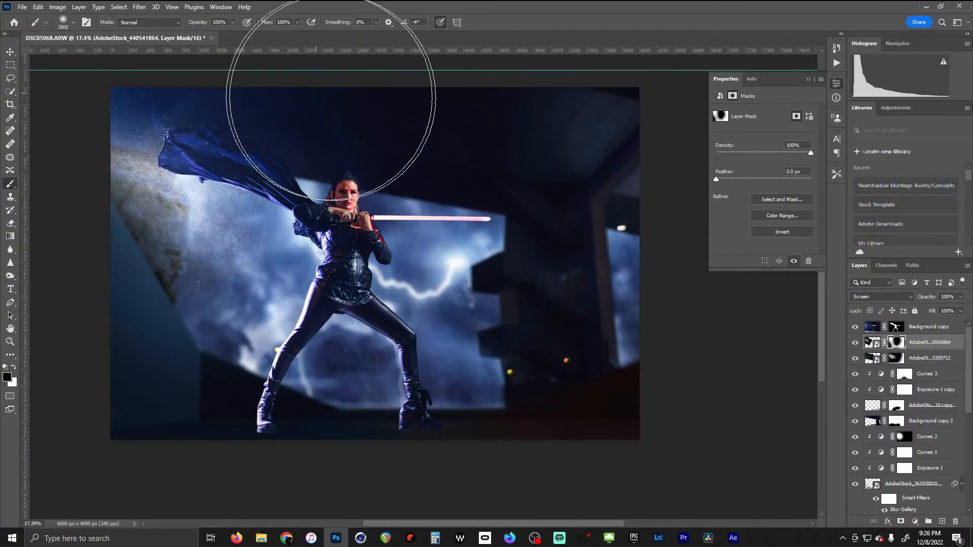
pyautogui.moveTo(213, 60); pyautogui.dragTo(282, 142)
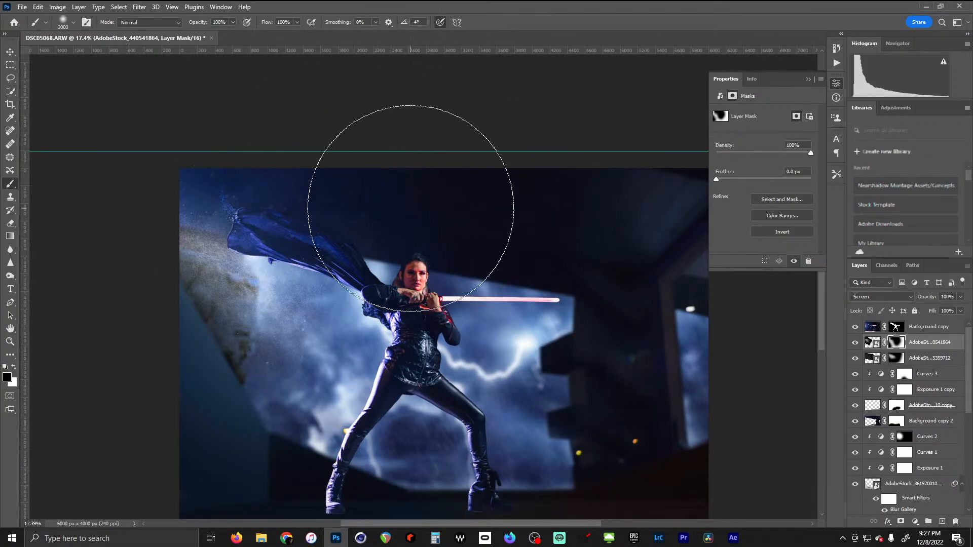
# Add a Hue/Saturation adjustment clipped to the AdobeStock_440541864 spray layer and colorize it with a hue of 239
pyautogui.click(914, 521)
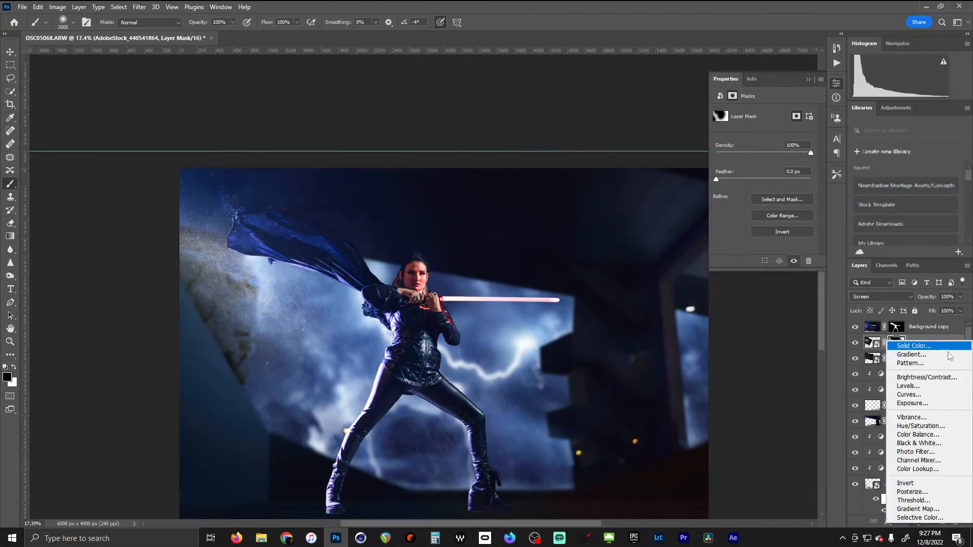
pyautogui.click(953, 426)
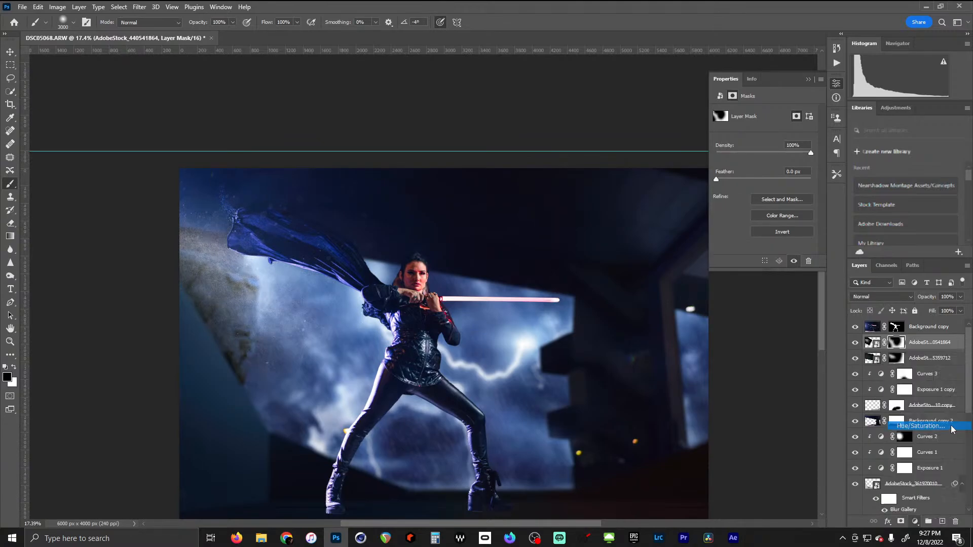
pyautogui.keyDown('alt'); pyautogui.click(883, 350); pyautogui.keyUp('alt')
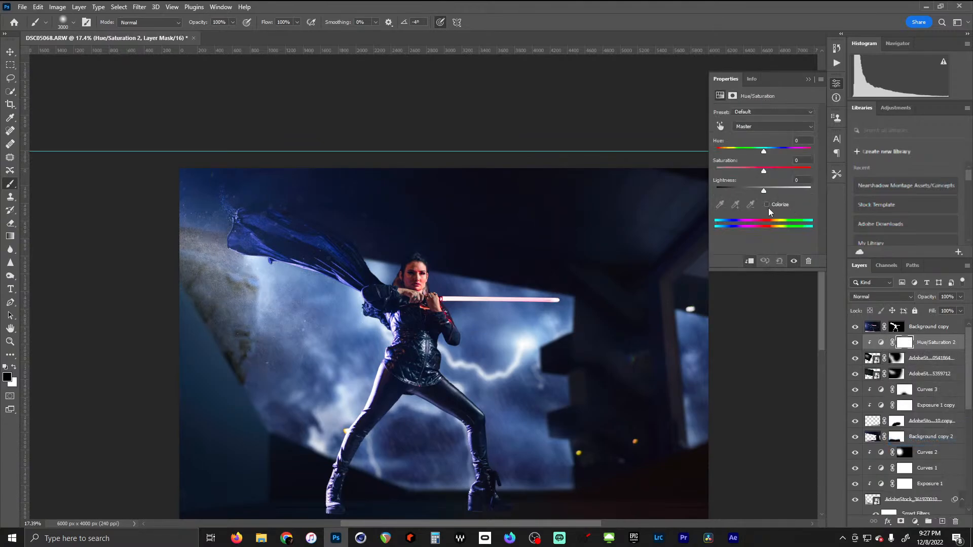
pyautogui.click(767, 205)
pyautogui.moveTo(717, 152); pyautogui.dragTo(779, 153)
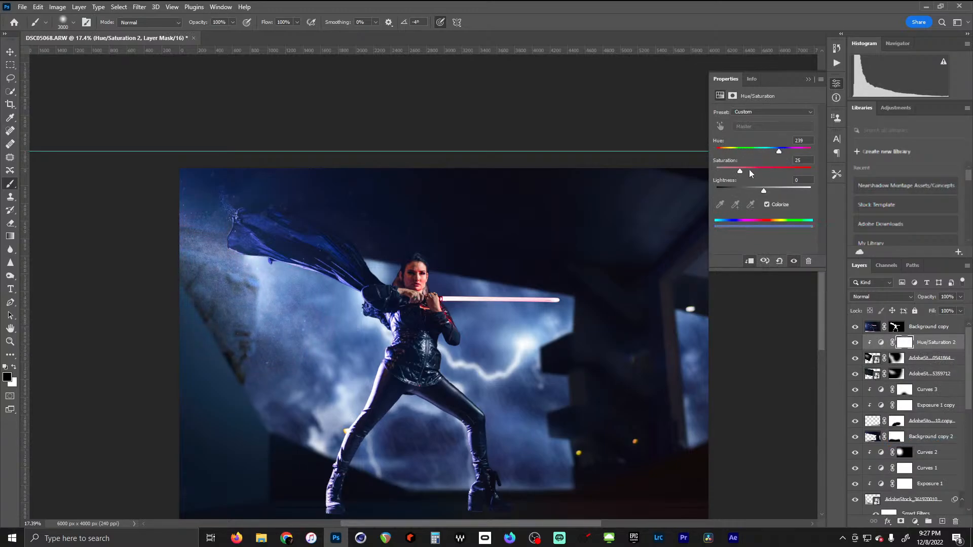
# Set the spray's Hue/Saturation saturation to about 48 and raise its lightness
pyautogui.moveTo(760, 171); pyautogui.dragTo(763, 170)
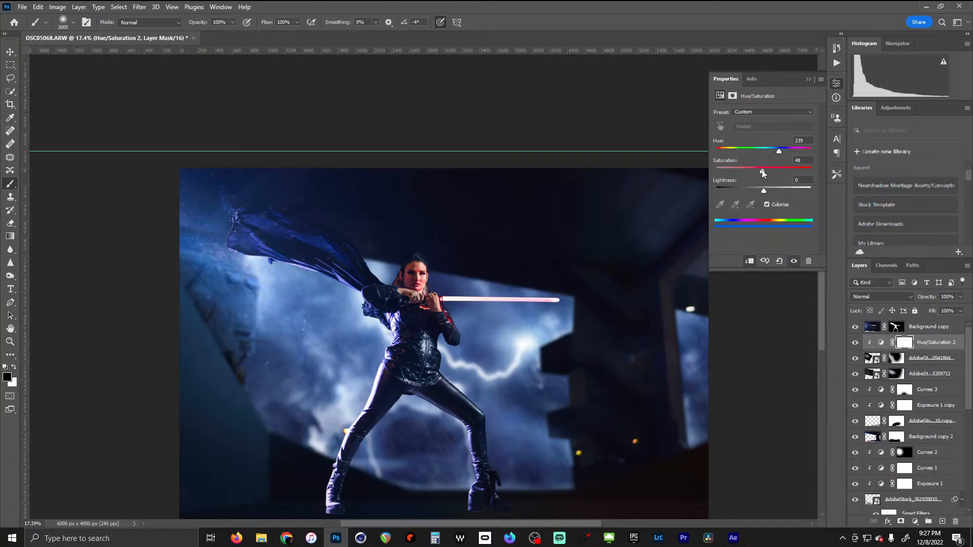
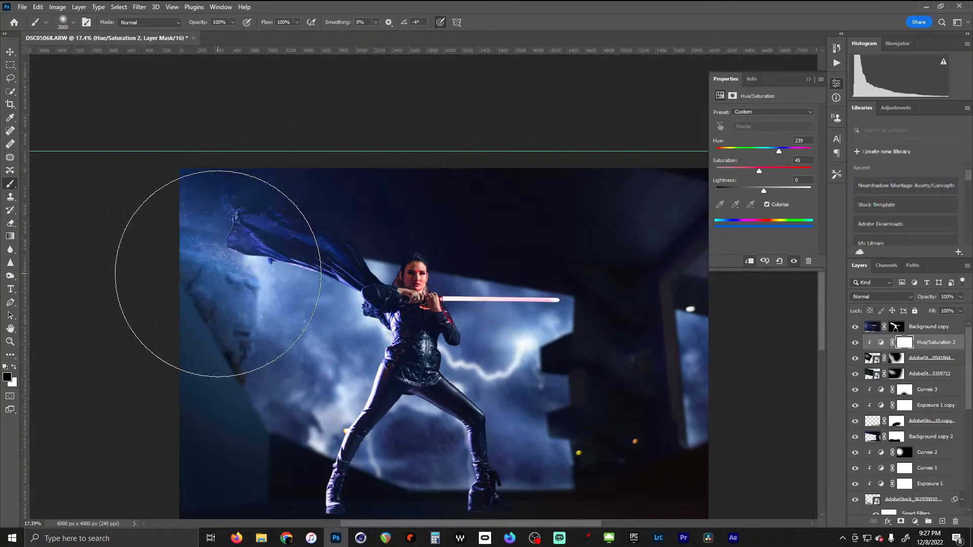
pyautogui.click(774, 169)
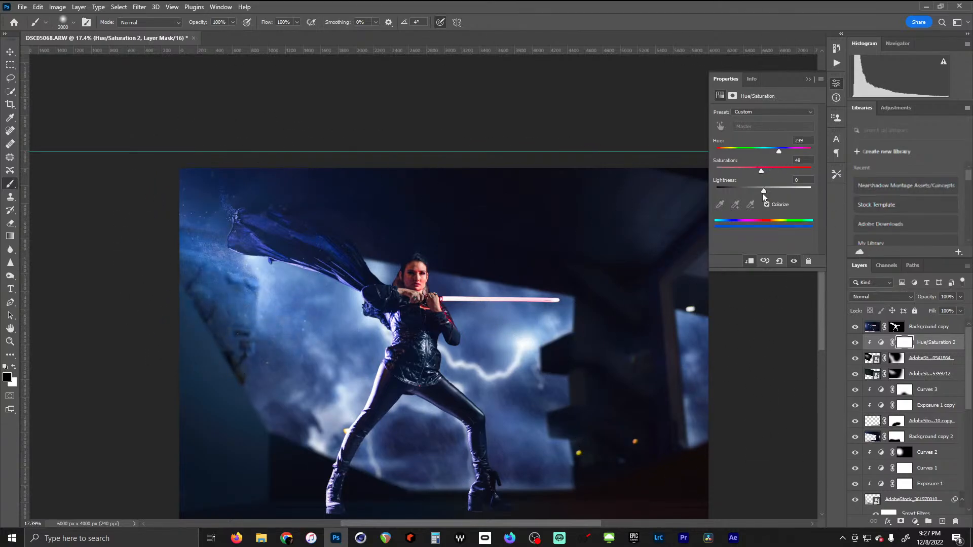
pyautogui.moveTo(763, 194); pyautogui.dragTo(781, 190)
pyautogui.click(808, 79)
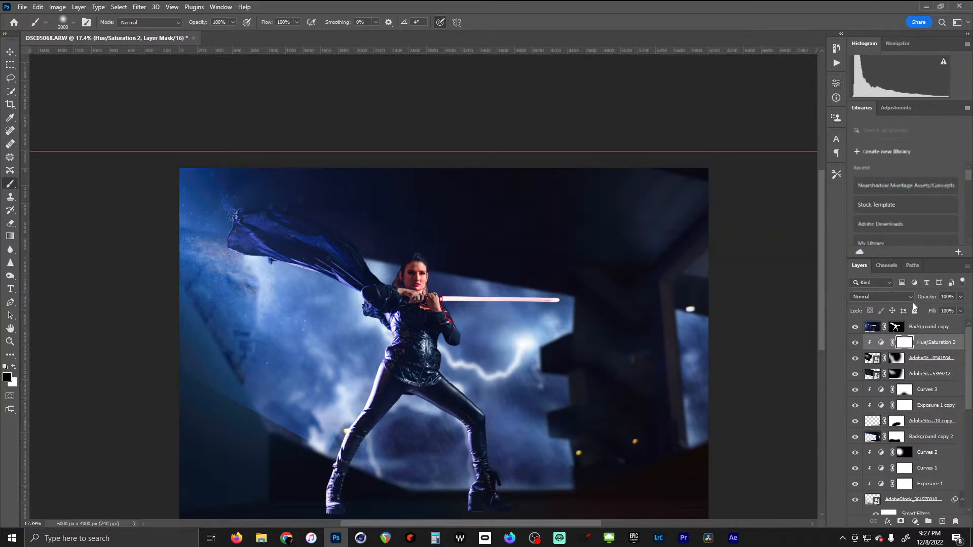
# Review the blend mode choices for the AdobeStock_440541864 spray layer and keep it on Screen
pyautogui.click(871, 359)
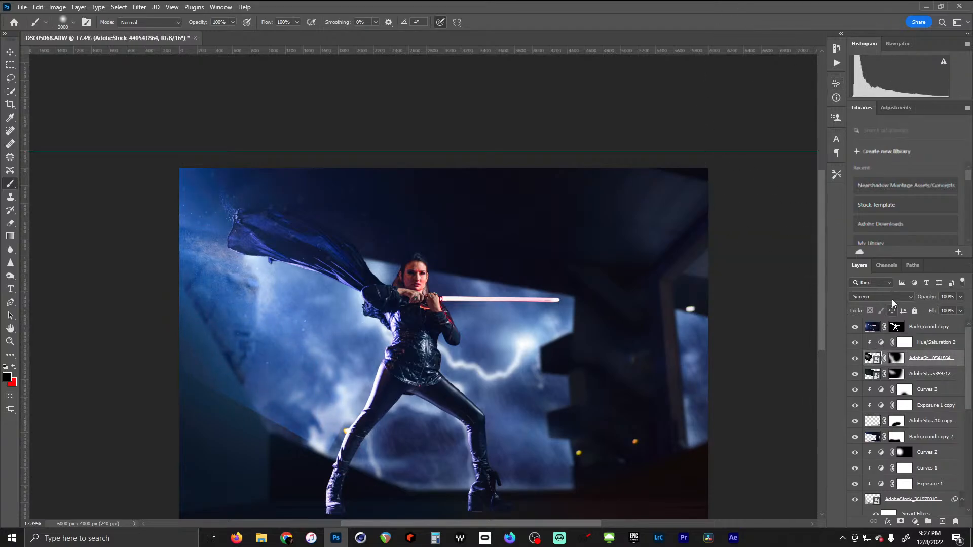
pyautogui.click(892, 297)
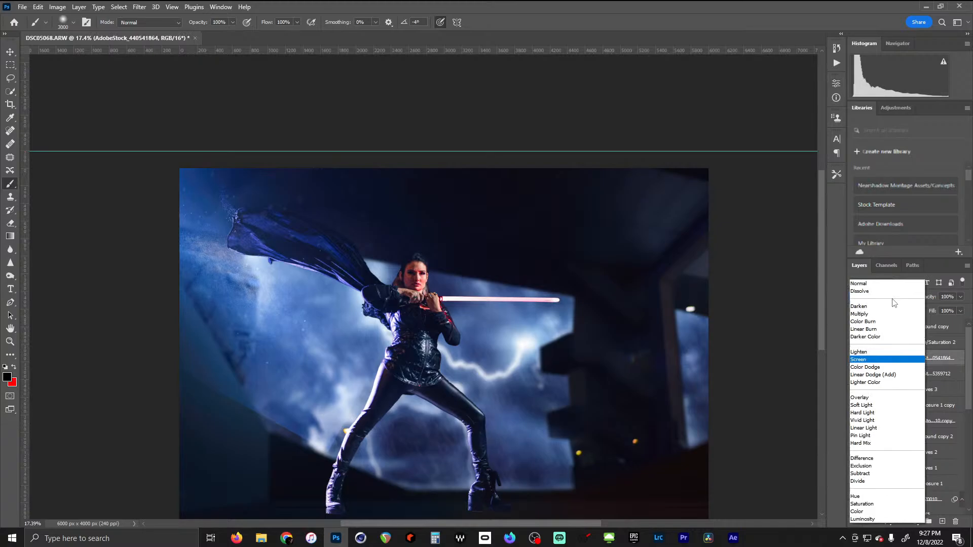
pyautogui.click(882, 360)
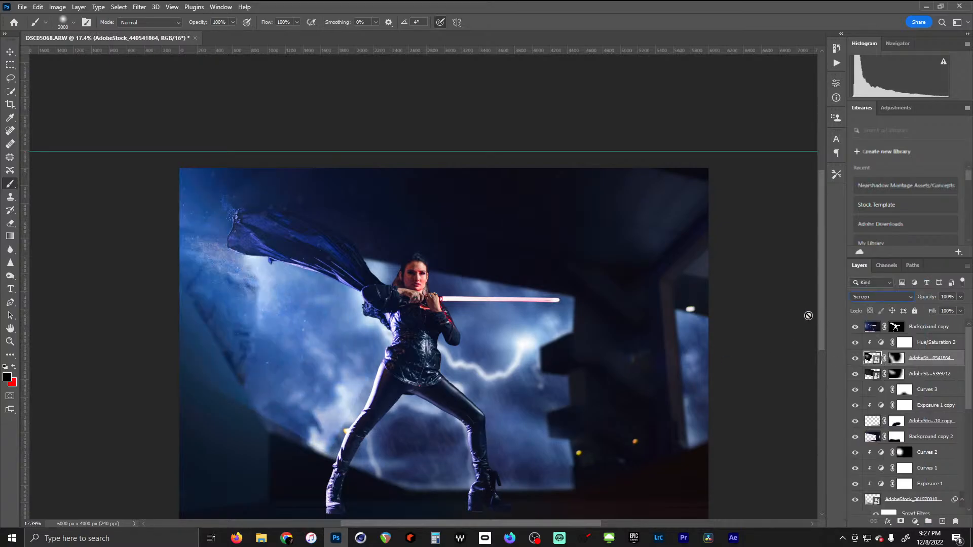
# Fade the spray in the lower-left area of the image on its layer mask with the soft black 3000 px brush, and inspect the particles below the cape
pyautogui.click(896, 358)
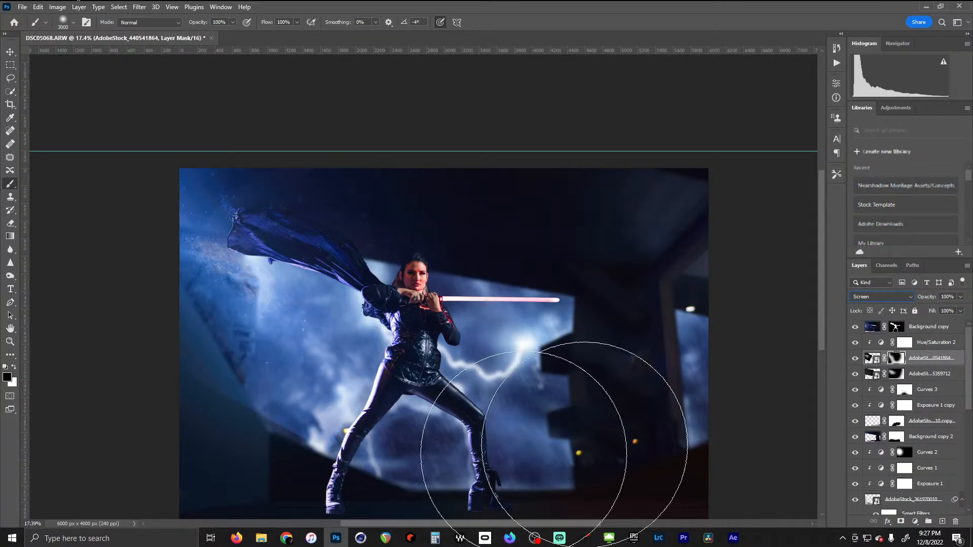
pyautogui.moveTo(203, 462); pyautogui.dragTo(282, 462)
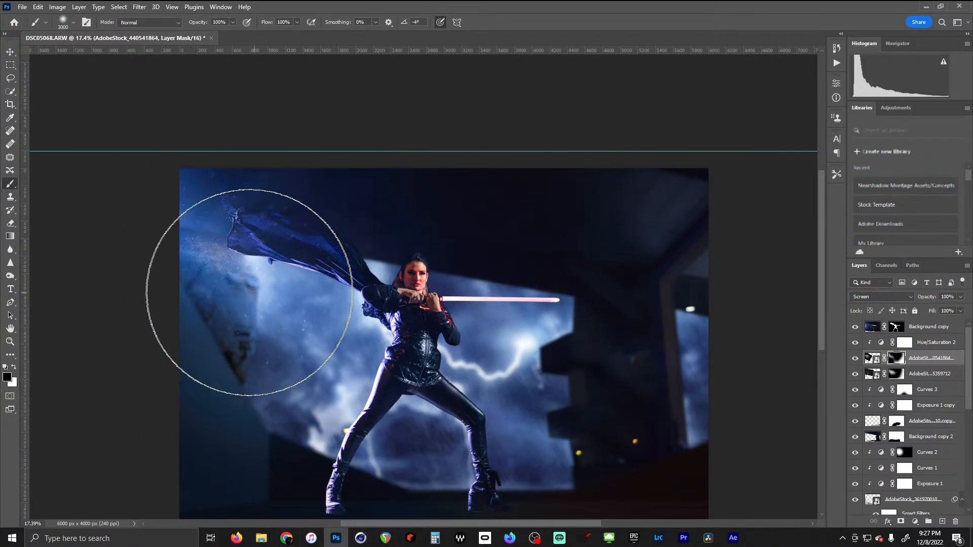
pyautogui.scroll(3, 227, 260)
pyautogui.scroll(3, 156, 264)
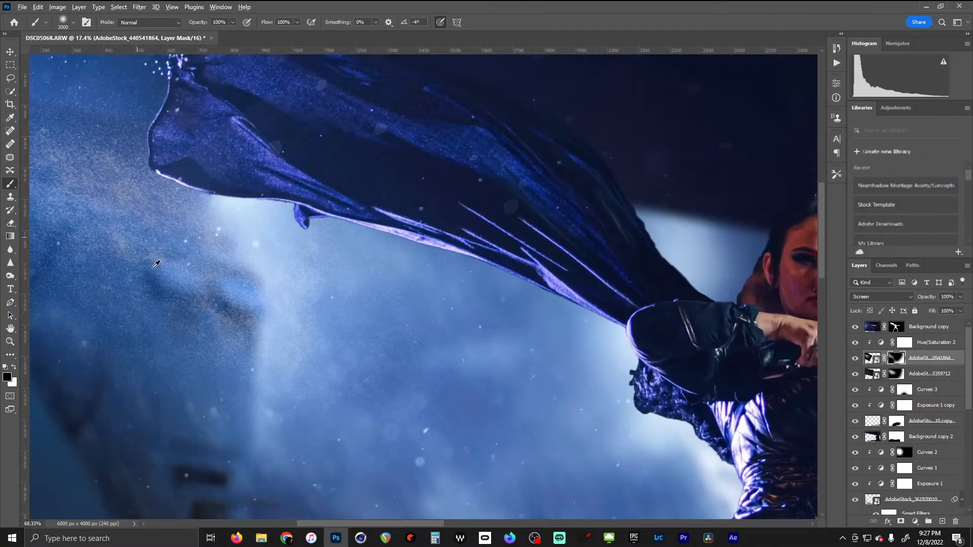
pyautogui.scroll(-4, 152, 238)
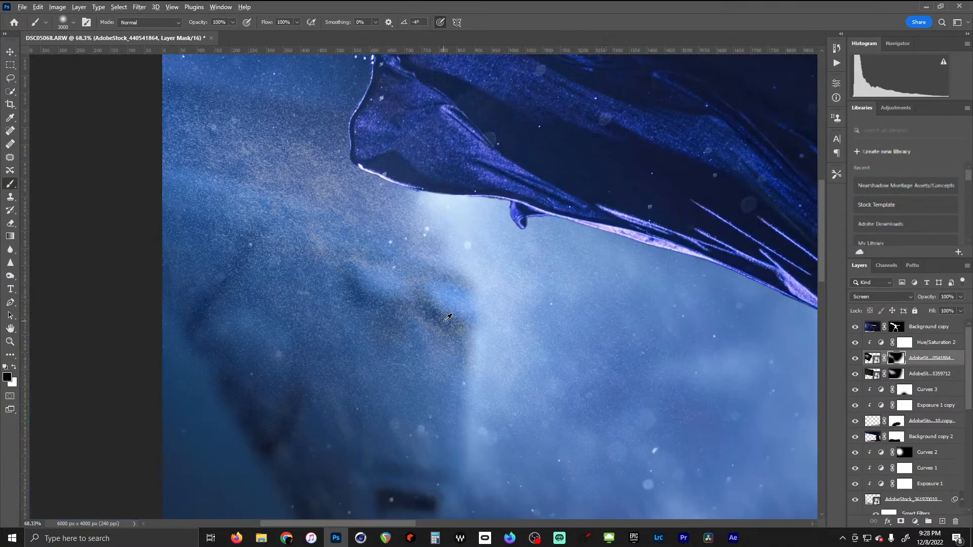
pyautogui.scroll(-2, 442, 320)
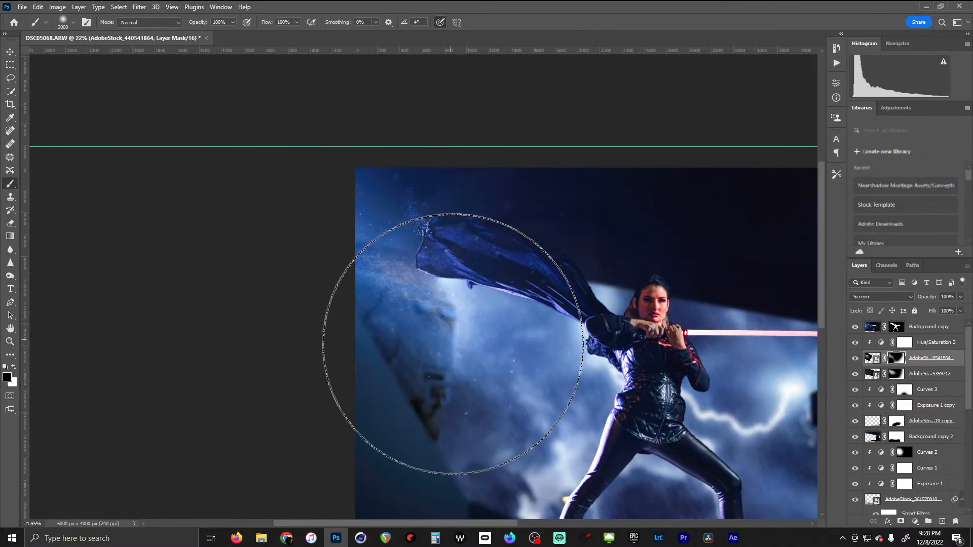
# Try out different fill amounts on the screen-blended AdobeStock_440541864 layer
pyautogui.scroll(3, 461, 338)
pyautogui.scroll(1, 454, 323)
pyautogui.scroll(-3, 454, 322)
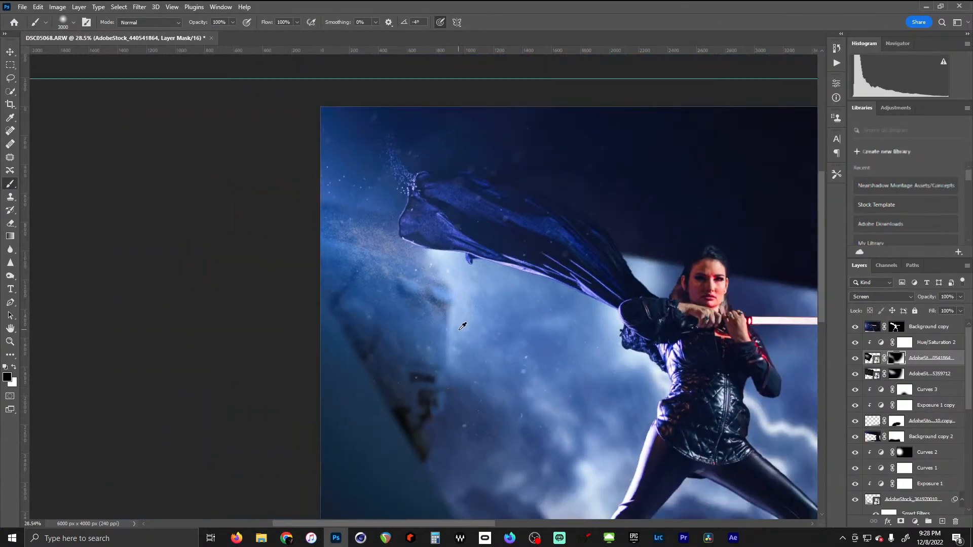
pyautogui.moveTo(552, 324); pyautogui.dragTo(440, 302)
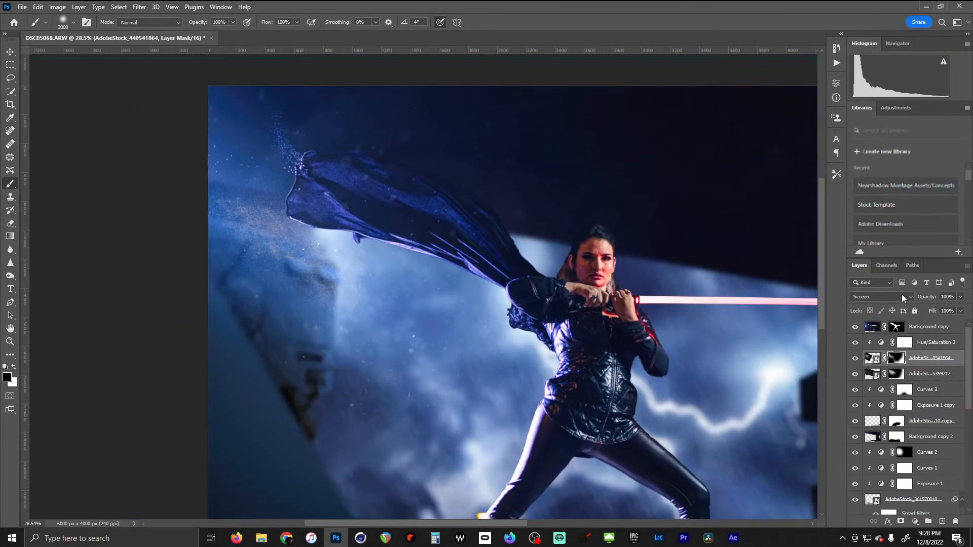
pyautogui.click(959, 311)
pyautogui.moveTo(947, 325)
pyautogui.mouseDown()
pyautogui.moveTo(920, 326)
pyautogui.moveTo(961, 322)
pyautogui.mouseUp()
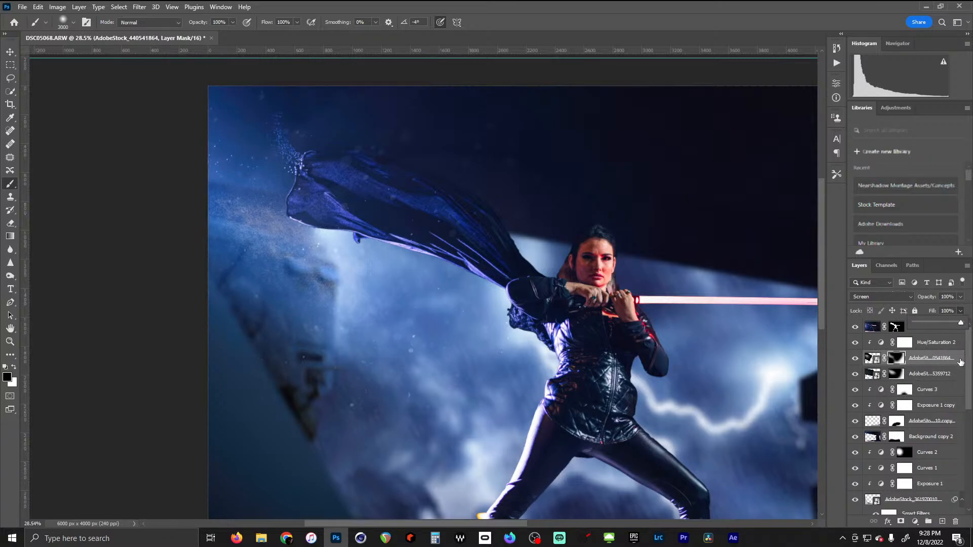
# Start a Tilt-Shift blur on the AdobeStock_440541864 smart object and set its blur to 6 px
pyautogui.click(873, 358)
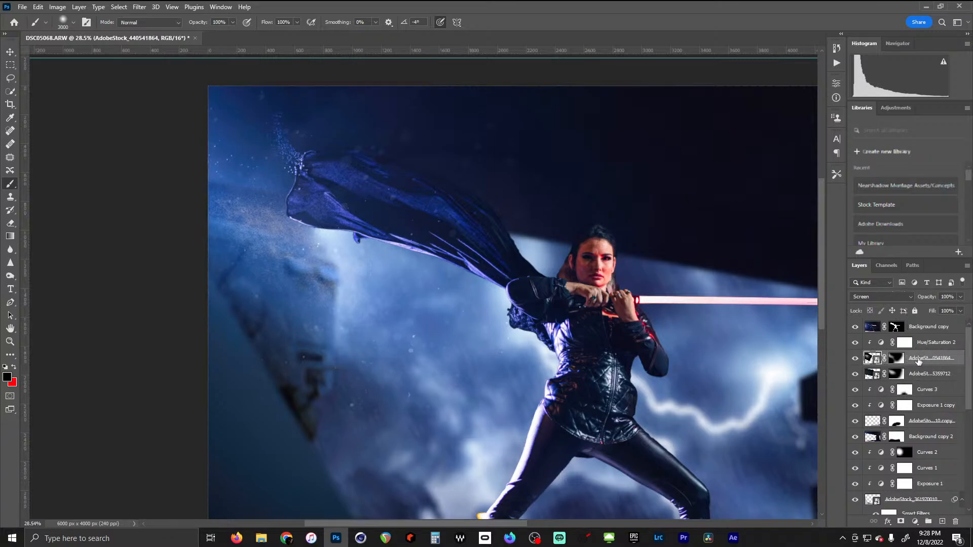
pyautogui.click(139, 7)
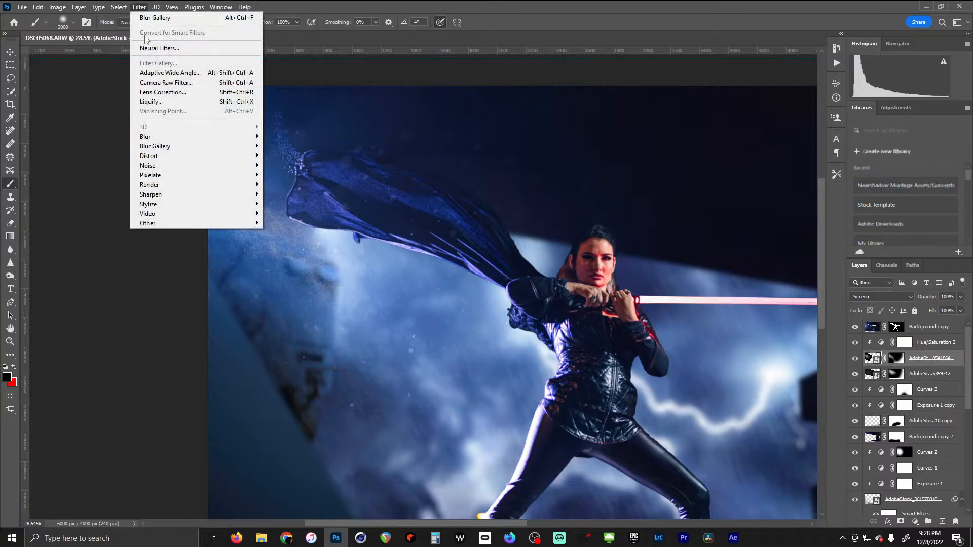
pyautogui.moveTo(263, 146)
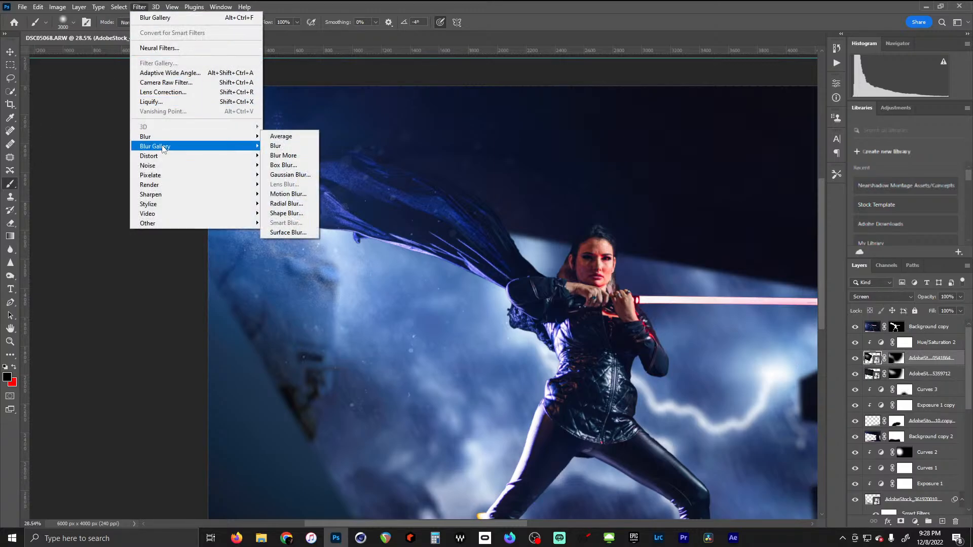
pyautogui.click(279, 165)
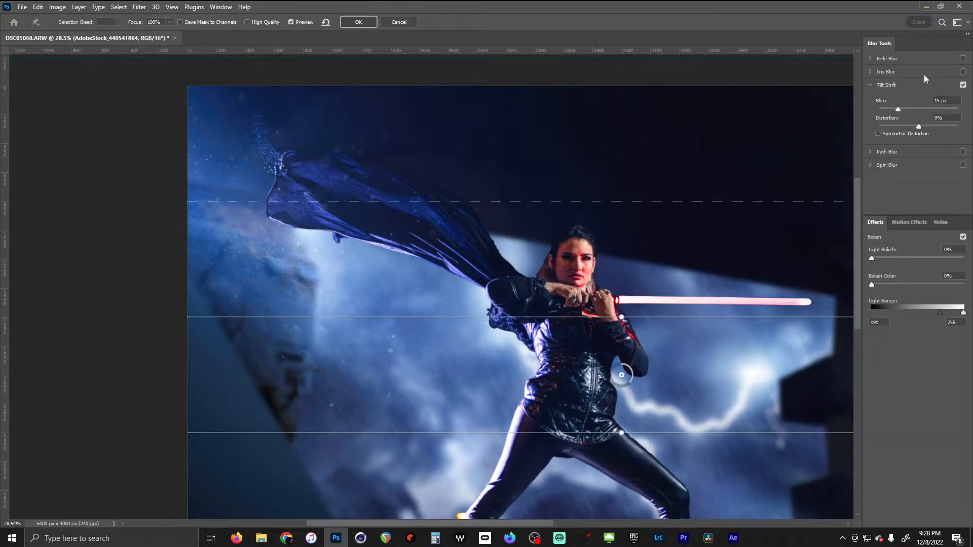
pyautogui.moveTo(897, 110); pyautogui.dragTo(891, 109)
# Set the blur's light bokeh to 100% with a light range of 177 to 255 and apply the filter
pyautogui.moveTo(874, 259); pyautogui.dragTo(929, 253)
pyautogui.moveTo(964, 313); pyautogui.dragTo(957, 315)
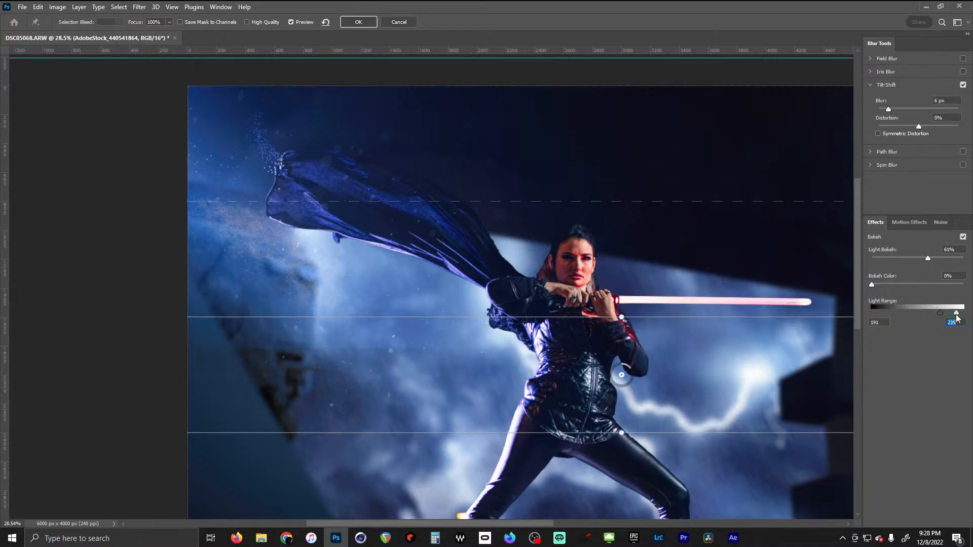
pyautogui.moveTo(932, 258)
pyautogui.mouseDown()
pyautogui.moveTo(881, 260)
pyautogui.moveTo(947, 260)
pyautogui.mouseUp()
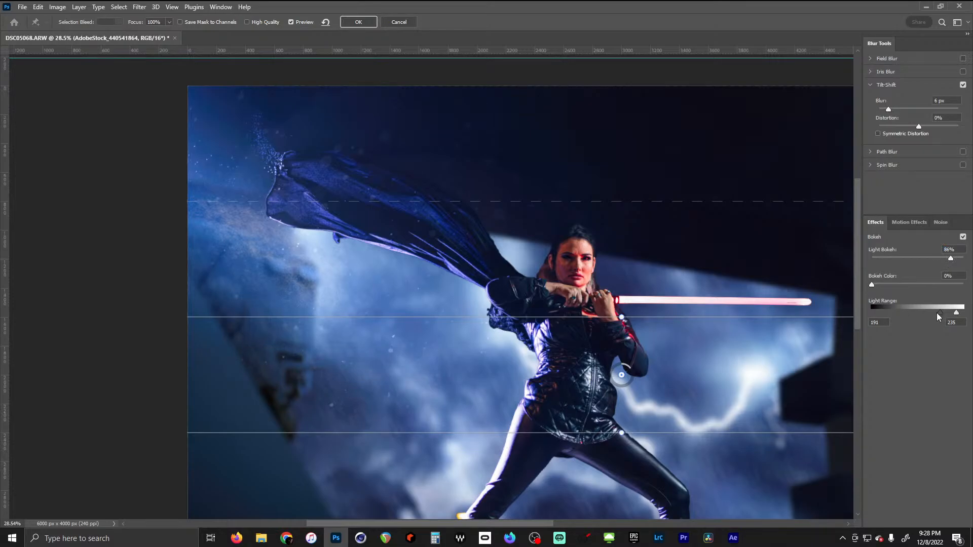
pyautogui.moveTo(939, 313)
pyautogui.mouseDown()
pyautogui.moveTo(915, 314)
pyautogui.moveTo(933, 313)
pyautogui.mouseUp()
pyautogui.moveTo(951, 259); pyautogui.dragTo(965, 259)
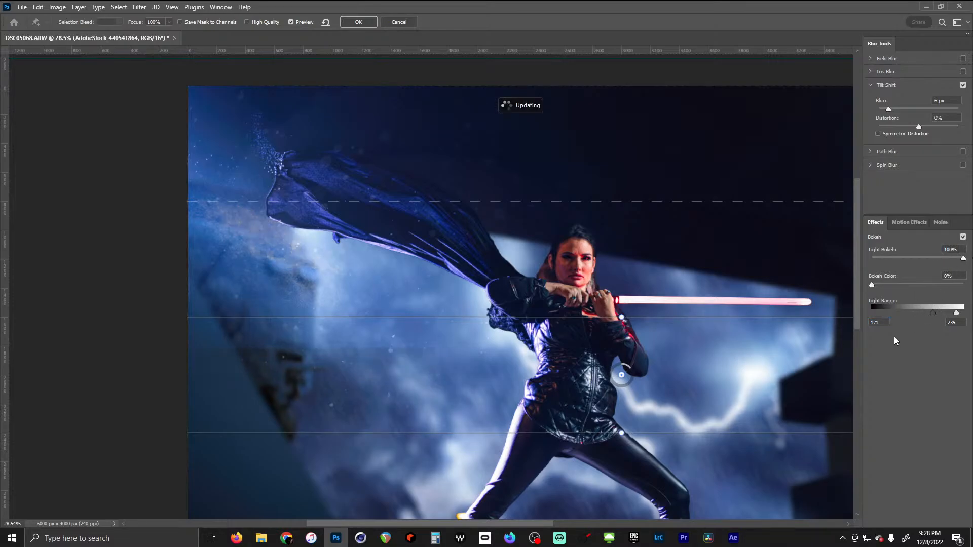
pyautogui.moveTo(930, 312)
pyautogui.mouseDown()
pyautogui.moveTo(960, 314)
pyautogui.moveTo(936, 312)
pyautogui.mouseUp()
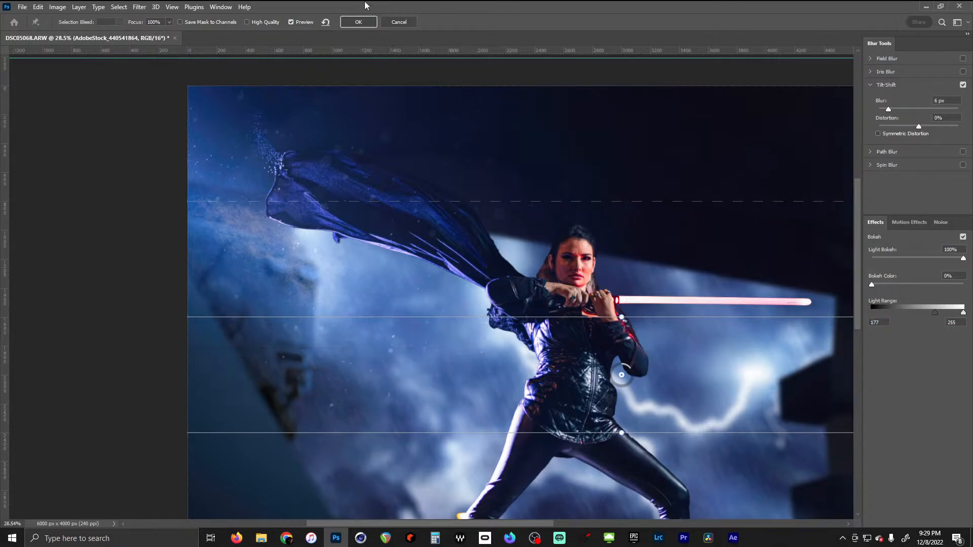
pyautogui.click(357, 22)
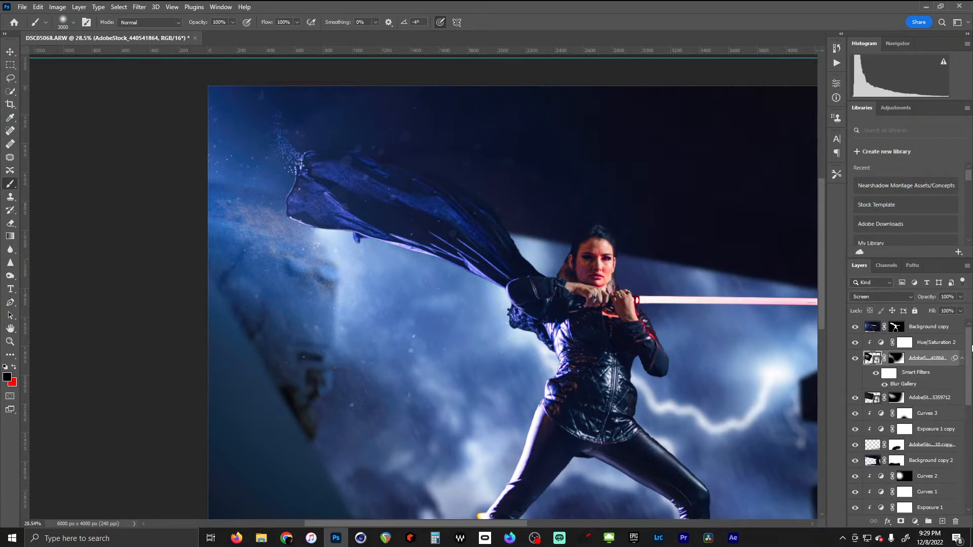
pyautogui.click(905, 343)
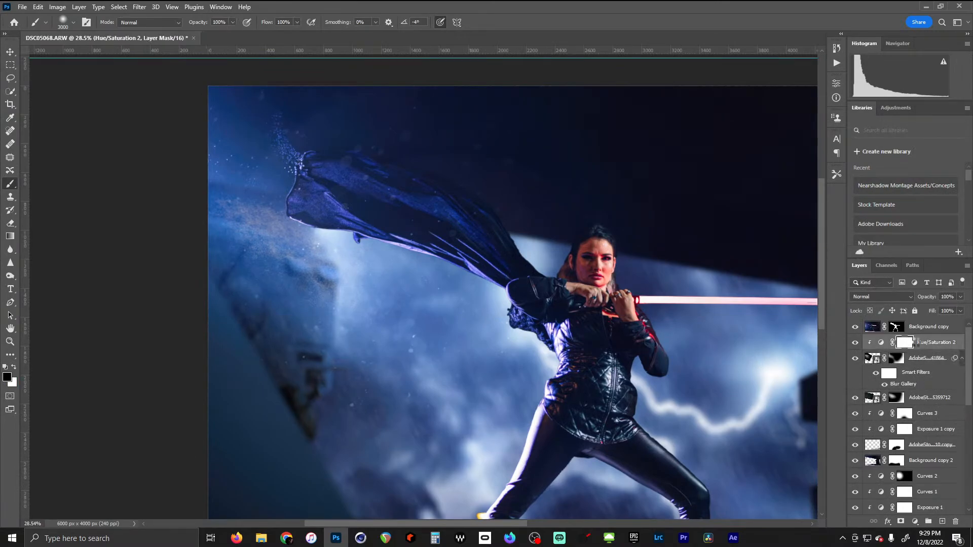
pyautogui.hotkey('ctrl', 'alt', 'r')
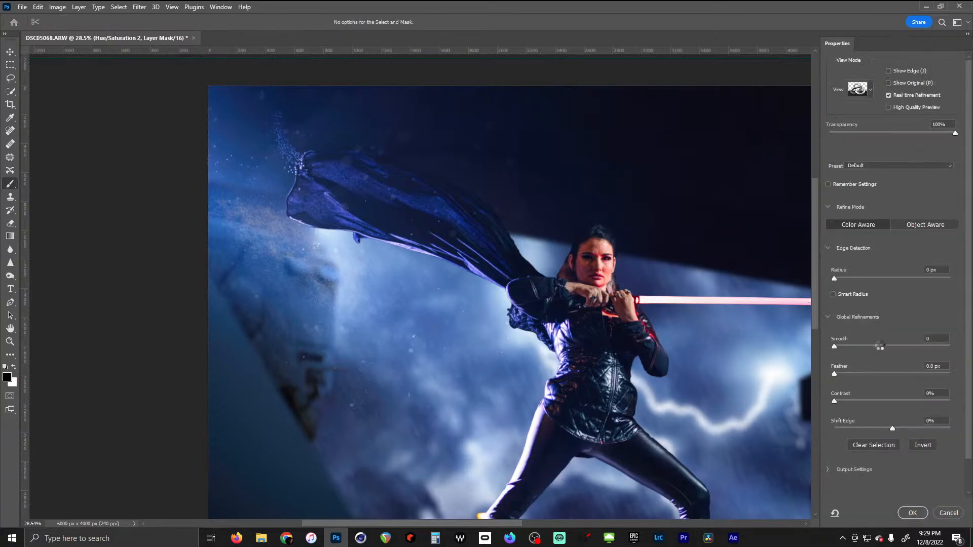
pyautogui.click(949, 515)
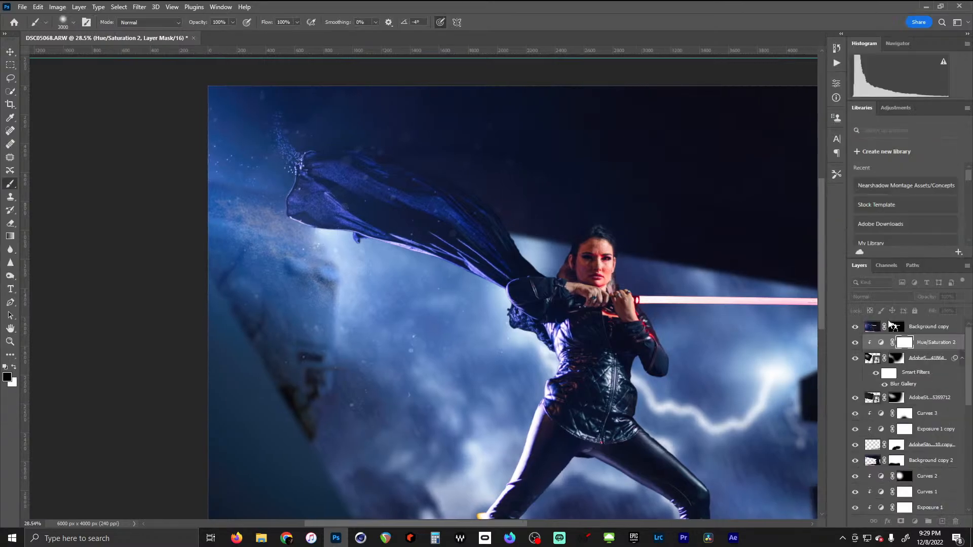
# Adjust the Hue/Saturation 2 layer to hue 239, saturation 48 and lightness -16
pyautogui.click(886, 349)
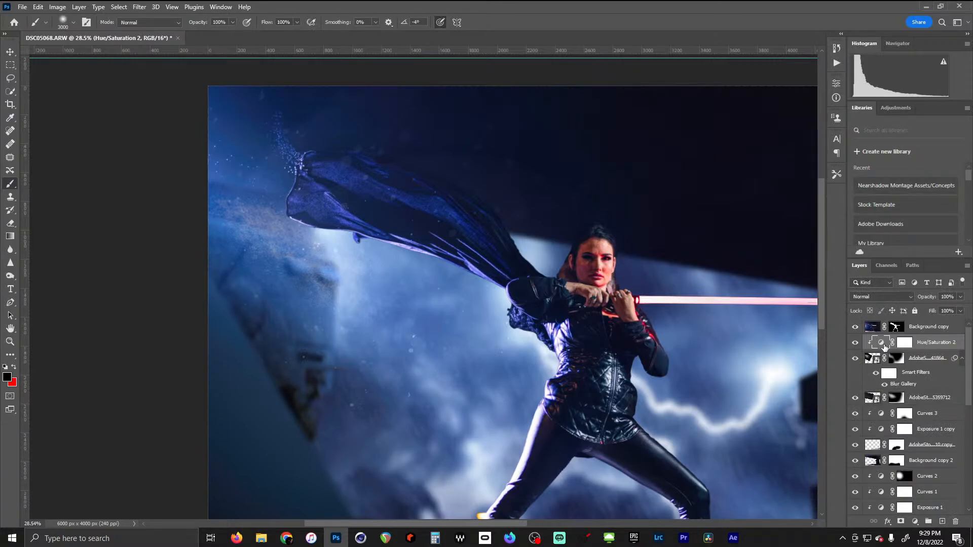
pyautogui.doubleClick(882, 346)
pyautogui.moveTo(776, 195); pyautogui.dragTo(755, 205)
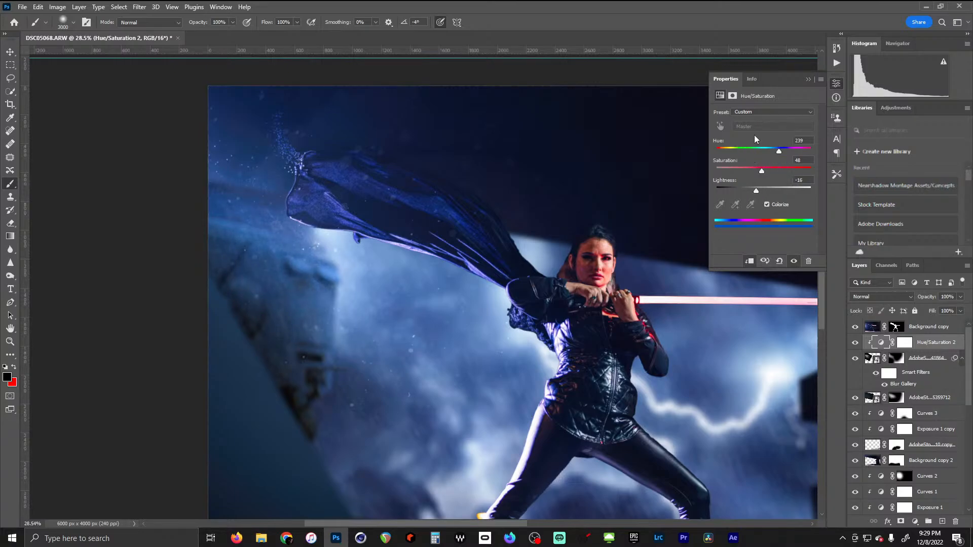
pyautogui.click(809, 79)
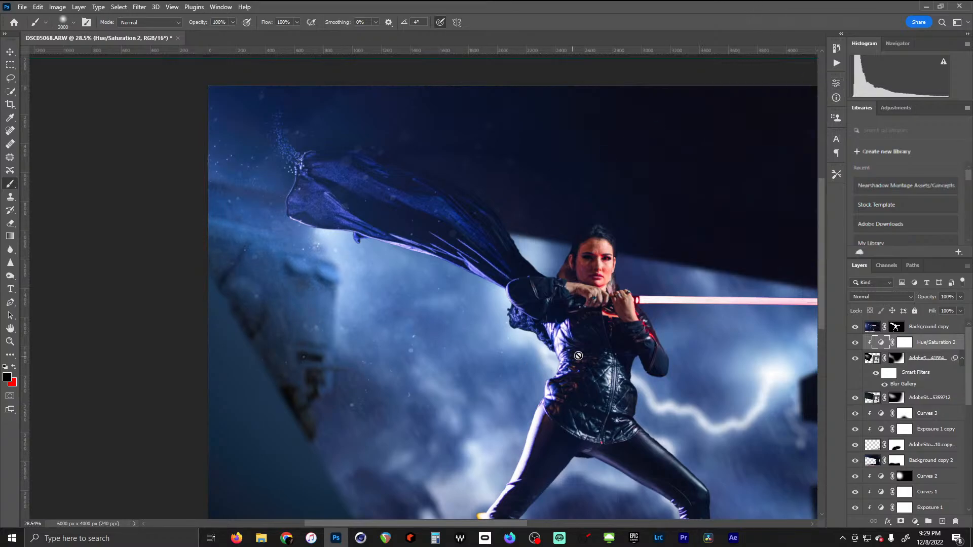
# Examine the whole composite, comparing the debris behind the cape with the figure and the dark building
pyautogui.scroll(-12, 597, 340)
pyautogui.moveTo(682, 316); pyautogui.dragTo(522, 238)
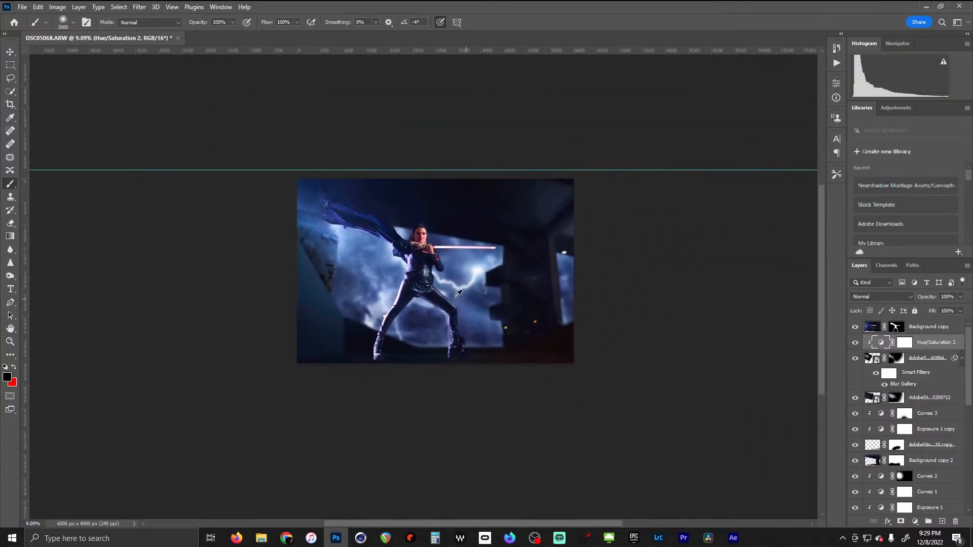
pyautogui.scroll(12, 458, 294)
pyautogui.scroll(-2, 448, 287)
pyautogui.moveTo(633, 294); pyautogui.dragTo(514, 224)
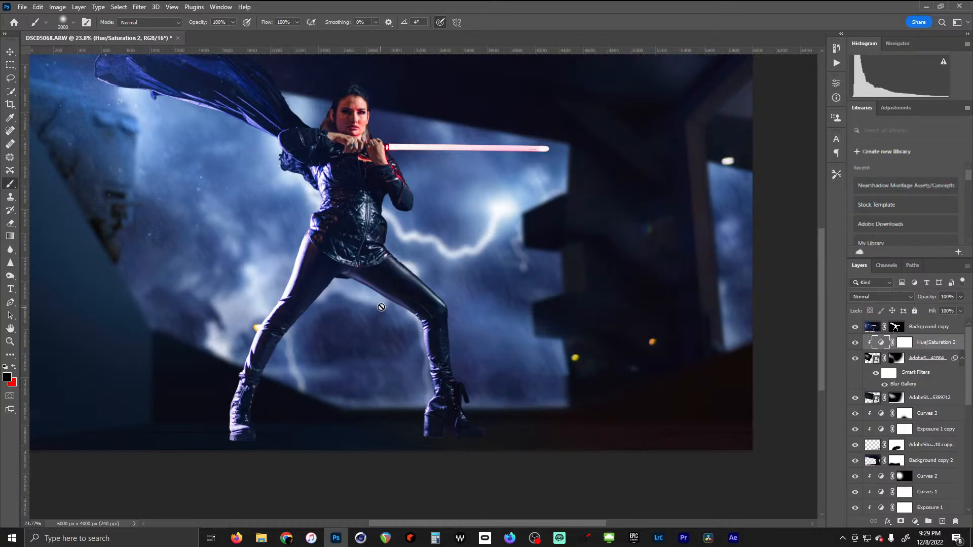
pyautogui.moveTo(233, 124); pyautogui.dragTo(363, 184)
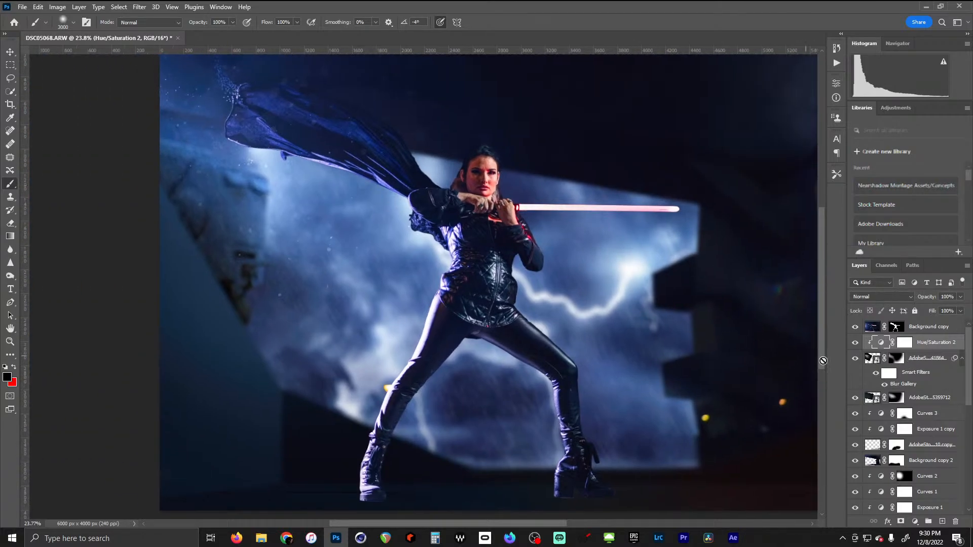
# Add a new empty layer directly above the Curves 6 adjustment
pyautogui.moveTo(968, 355); pyautogui.dragTo(968, 396)
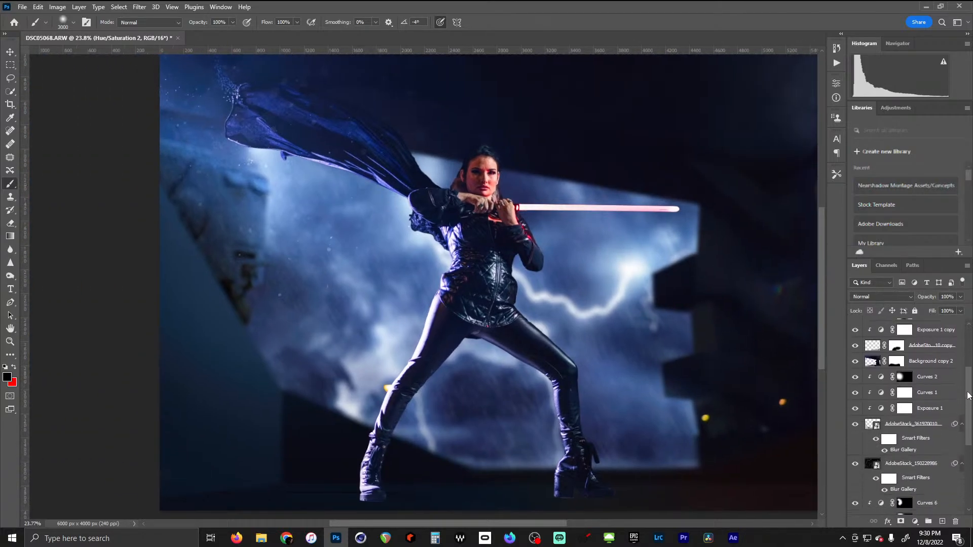
pyautogui.scroll(-5, 904, 472)
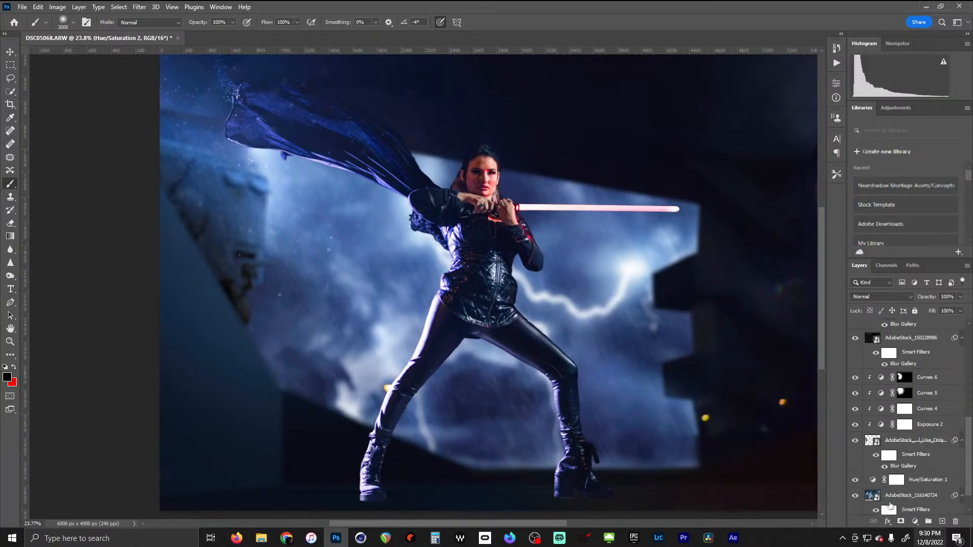
pyautogui.scroll(1, 896, 401)
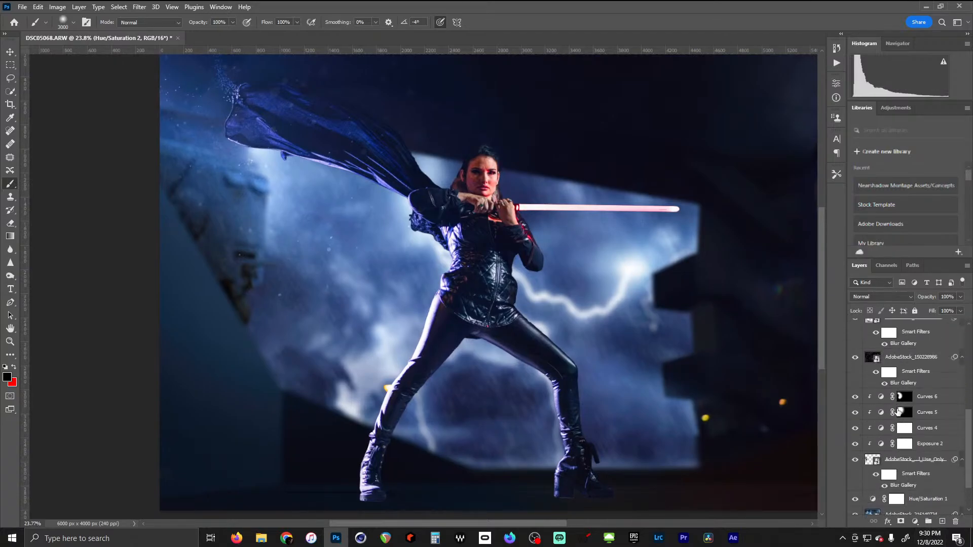
pyautogui.scroll(2, 899, 412)
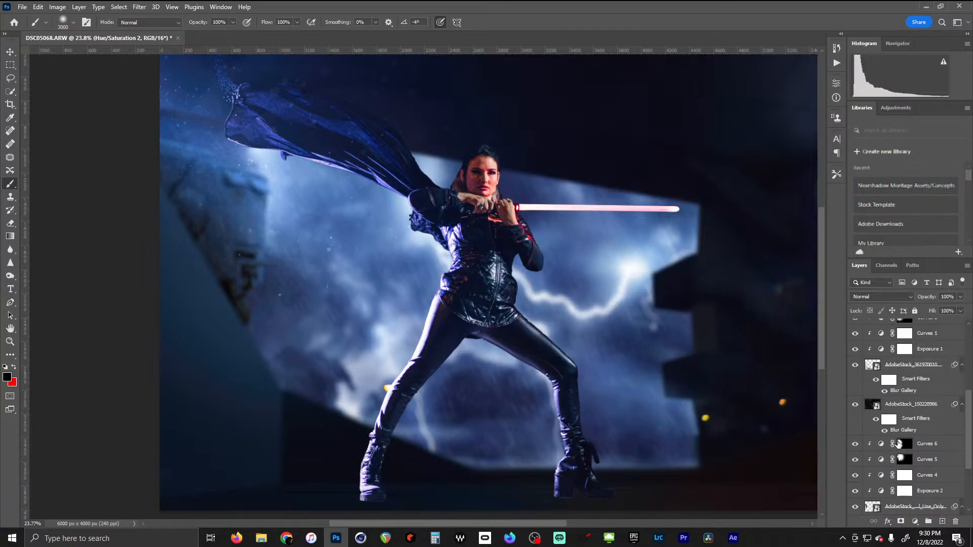
pyautogui.click(884, 444)
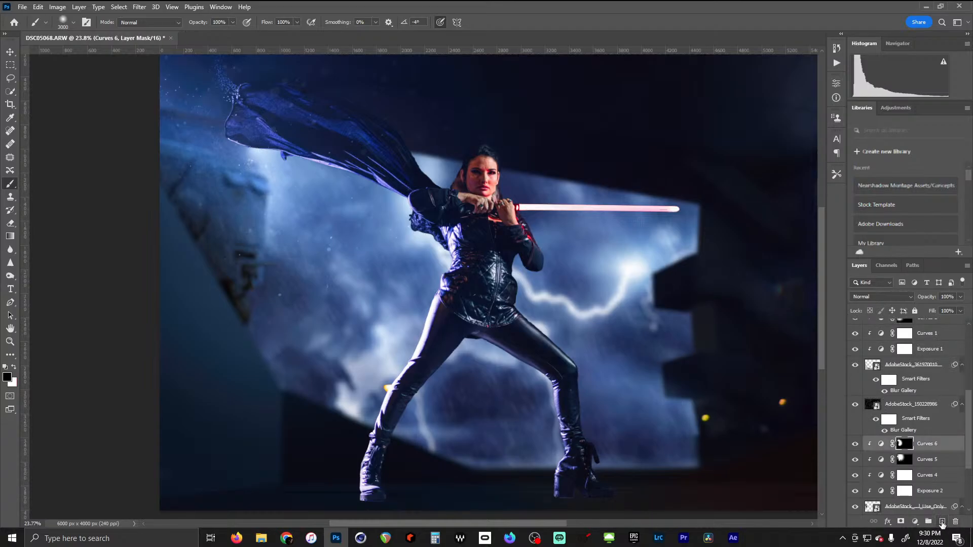
pyautogui.click(942, 521)
# Set the foreground color to white (ffffff) and activate the Brush tool
pyautogui.click(7, 377)
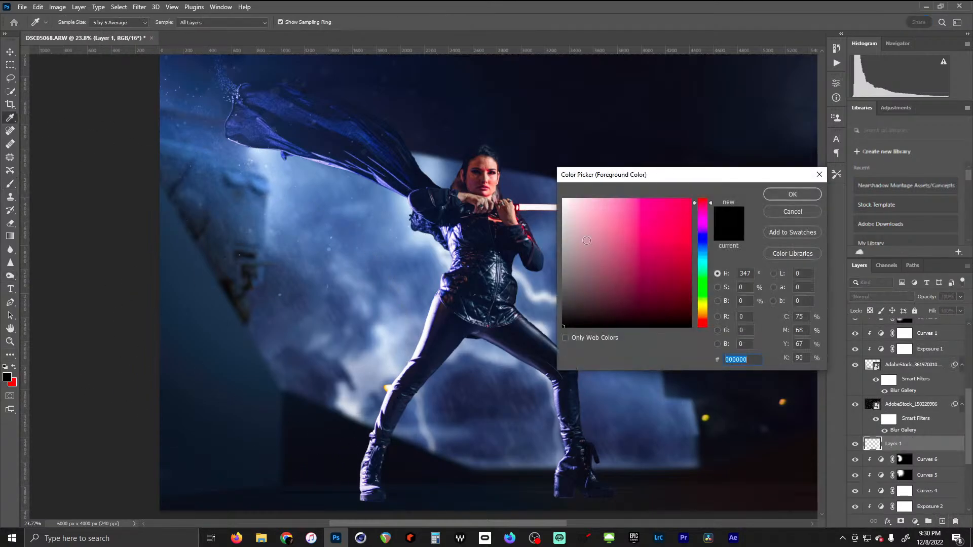
pyautogui.write('ffffff')
pyautogui.click(792, 194)
pyautogui.press('b')
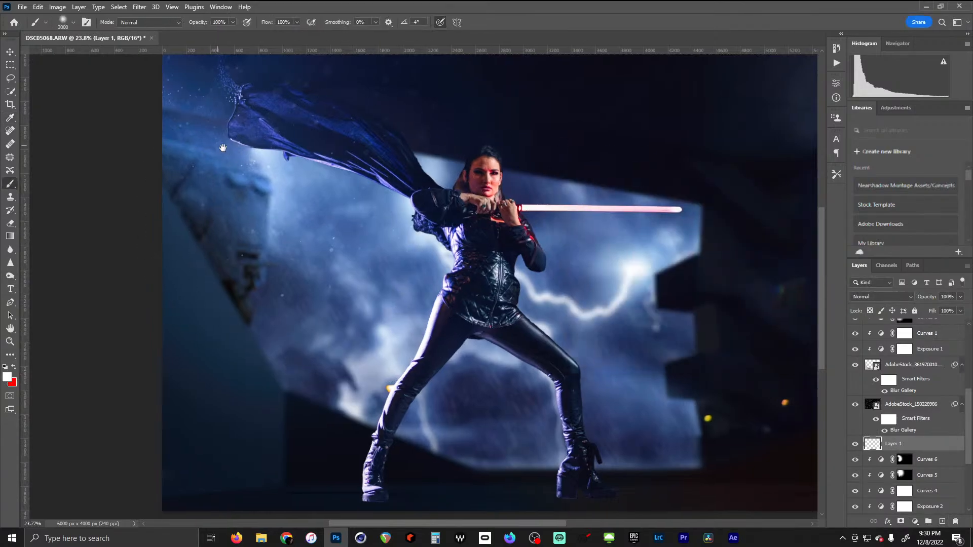
# Reduce the soft brush to 900 px and paint one white dab behind the cape's far lower corner
pyautogui.moveTo(285, 174); pyautogui.dragTo(474, 210)
pyautogui.press('[')
pyautogui.press('[')
pyautogui.press('[')
pyautogui.press('[')
pyautogui.press('[')
pyautogui.press('[')
pyautogui.press('[')
pyautogui.press('[')
pyautogui.press('[')
pyautogui.press('[')
pyautogui.press('[')
pyautogui.press('[')
pyautogui.press('[')
pyautogui.press('[')
pyautogui.press('[')
pyautogui.press('[')
pyautogui.press('[')
pyautogui.press('[')
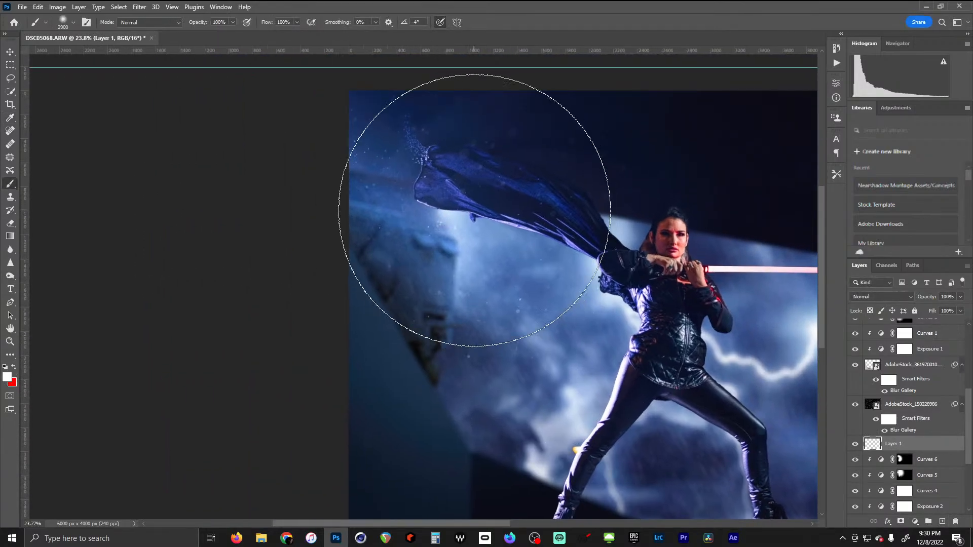
pyautogui.press('[')
pyautogui.press('[')
pyautogui.press('[')
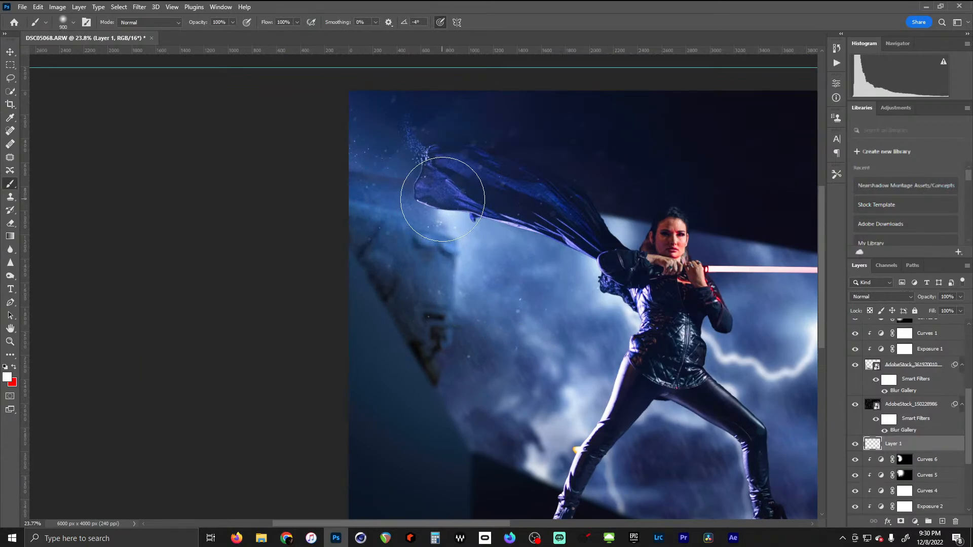
pyautogui.click(443, 199)
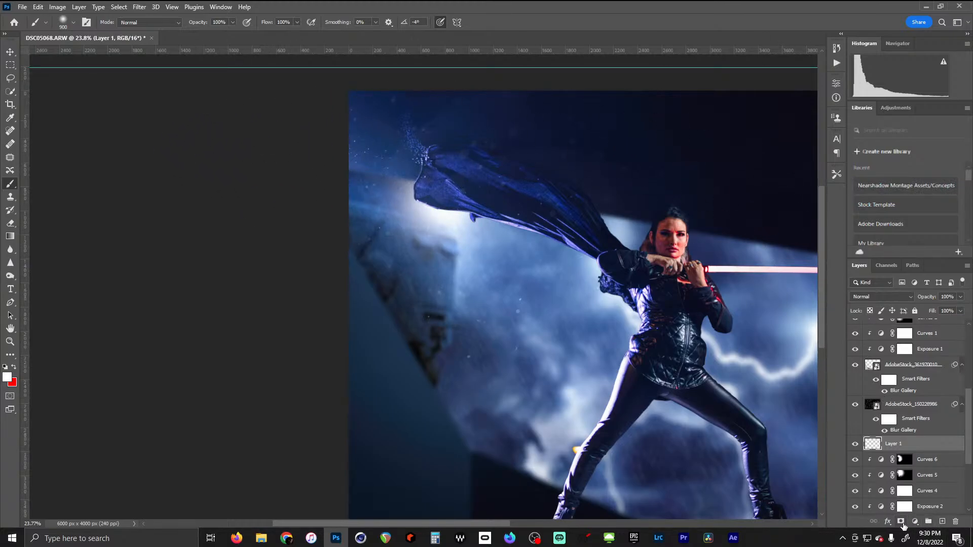
# Add an Outer Glow effect to Layer 1 and set its color to bright blue (0048ff)
pyautogui.click(888, 522)
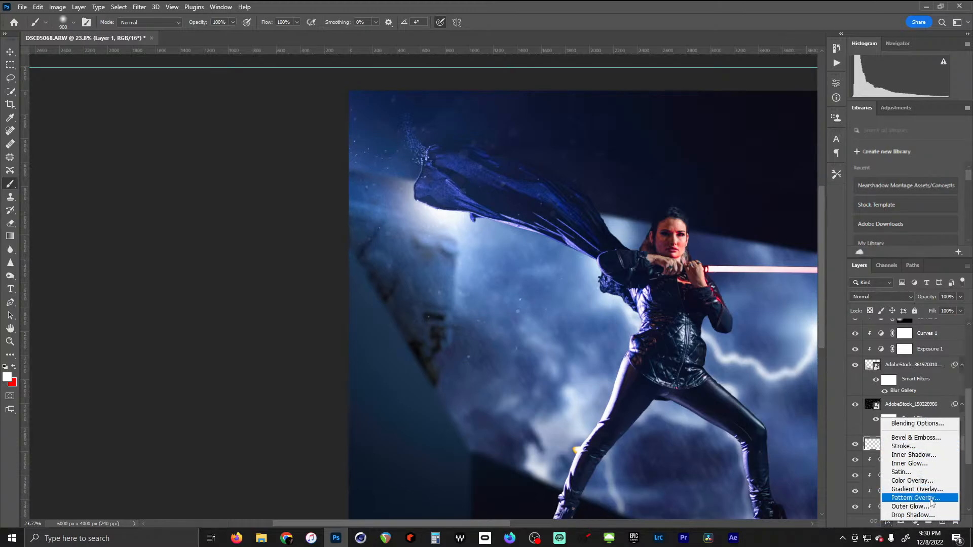
pyautogui.click(920, 507)
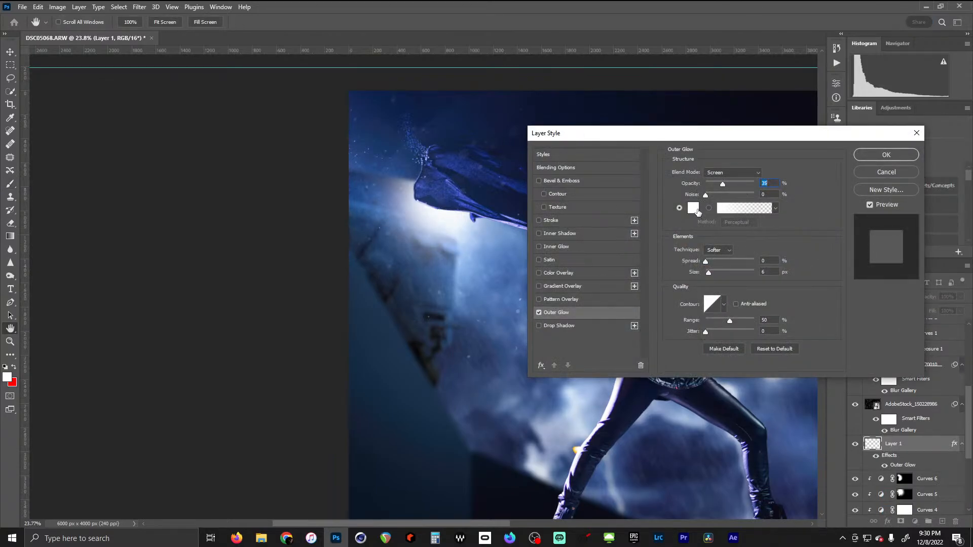
pyautogui.click(697, 210)
pyautogui.moveTo(703, 254); pyautogui.dragTo(703, 259)
pyautogui.moveTo(668, 237); pyautogui.dragTo(691, 198)
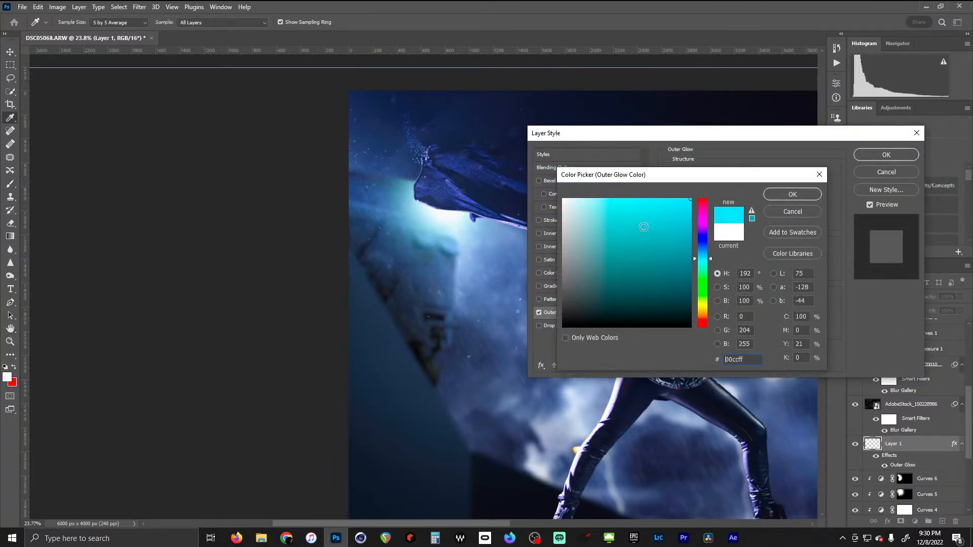
pyautogui.moveTo(710, 258)
pyautogui.mouseDown()
pyautogui.moveTo(713, 242)
pyautogui.moveTo(712, 251)
pyautogui.mouseUp()
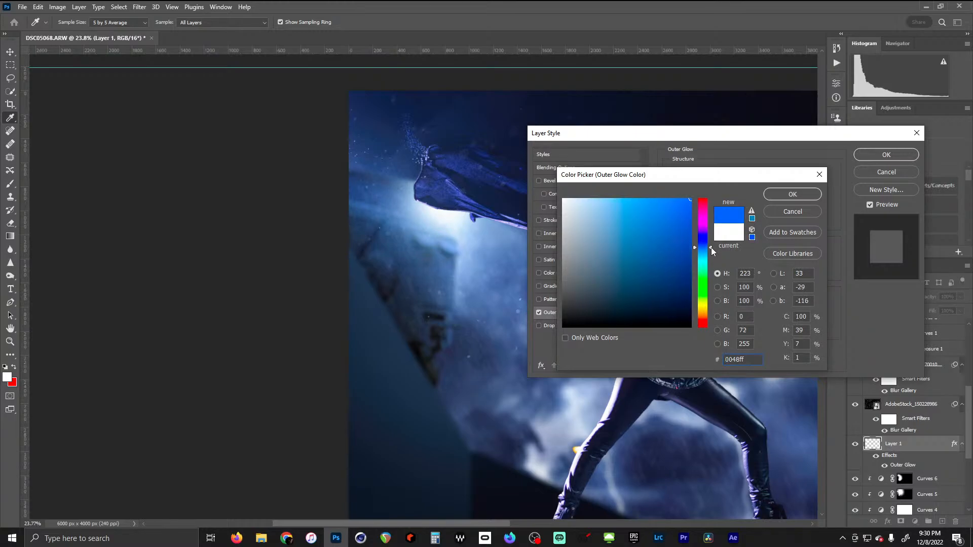
pyautogui.click(790, 194)
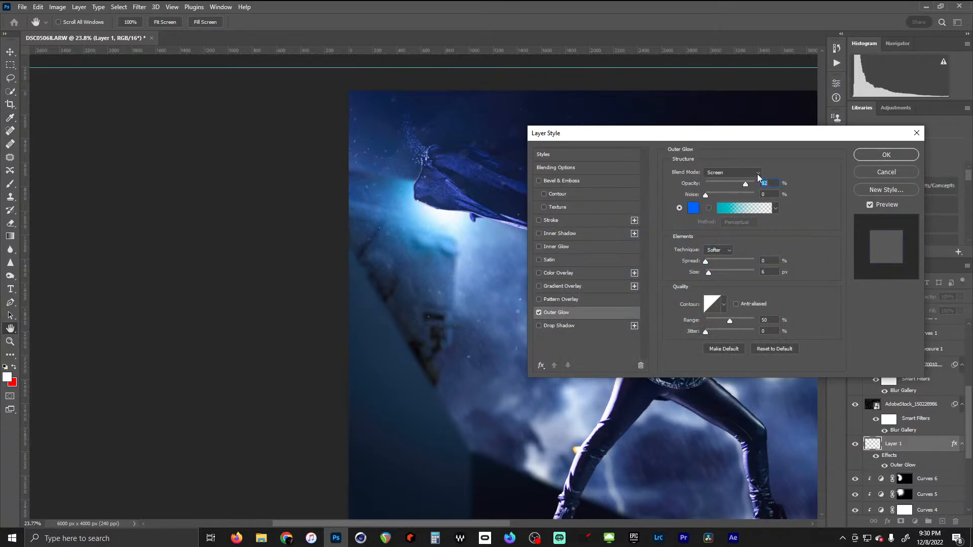
# Set the outer glow to Linear Dodge (Add) with 82% opacity, 103 px size and 76% range
pyautogui.click(758, 176)
pyautogui.click(730, 271)
pyautogui.moveTo(709, 273)
pyautogui.mouseDown()
pyautogui.moveTo(750, 275)
pyautogui.moveTo(701, 262)
pyautogui.mouseUp()
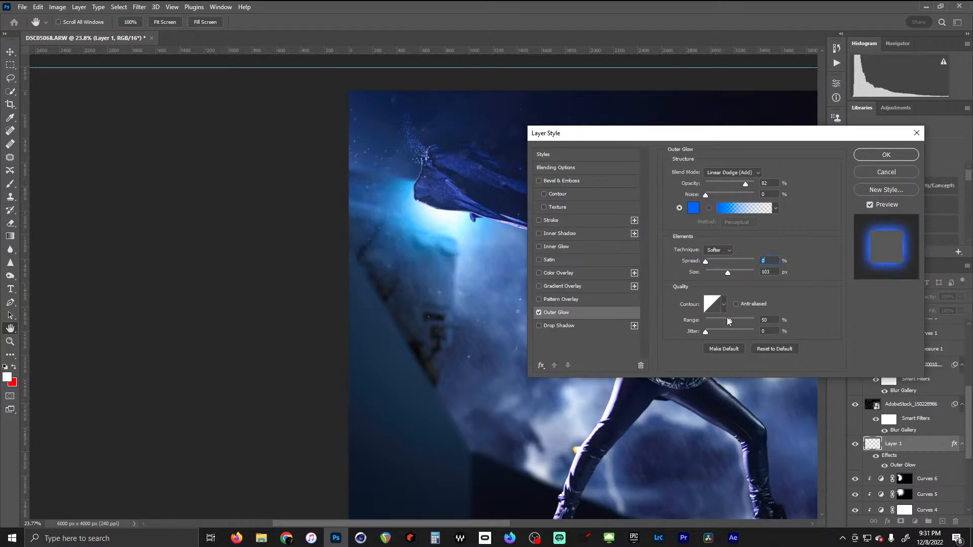
pyautogui.moveTo(727, 319)
pyautogui.mouseDown()
pyautogui.moveTo(757, 326)
pyautogui.moveTo(726, 322)
pyautogui.moveTo(737, 323)
pyautogui.mouseUp()
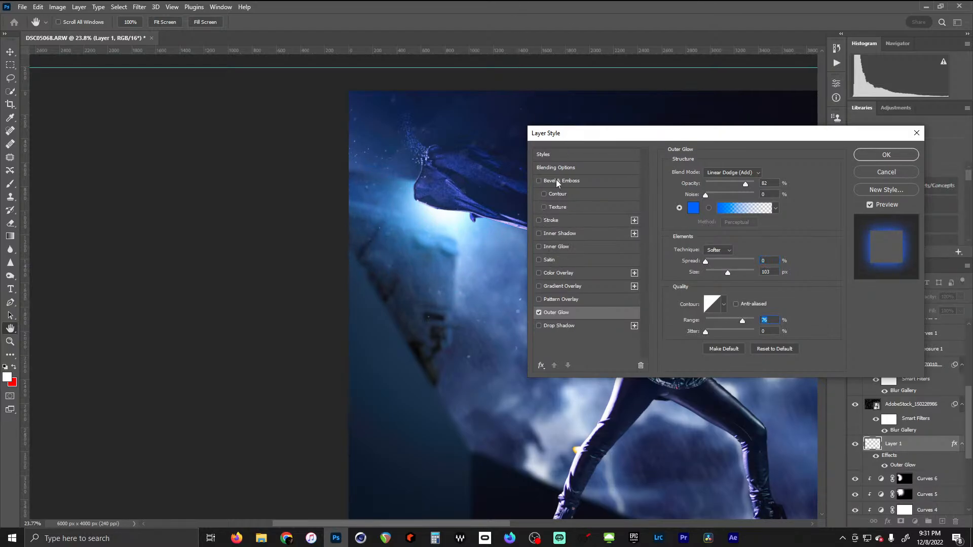
# Add an Inner Glow effect to Layer 1 and give it a light cyan color
pyautogui.click(564, 247)
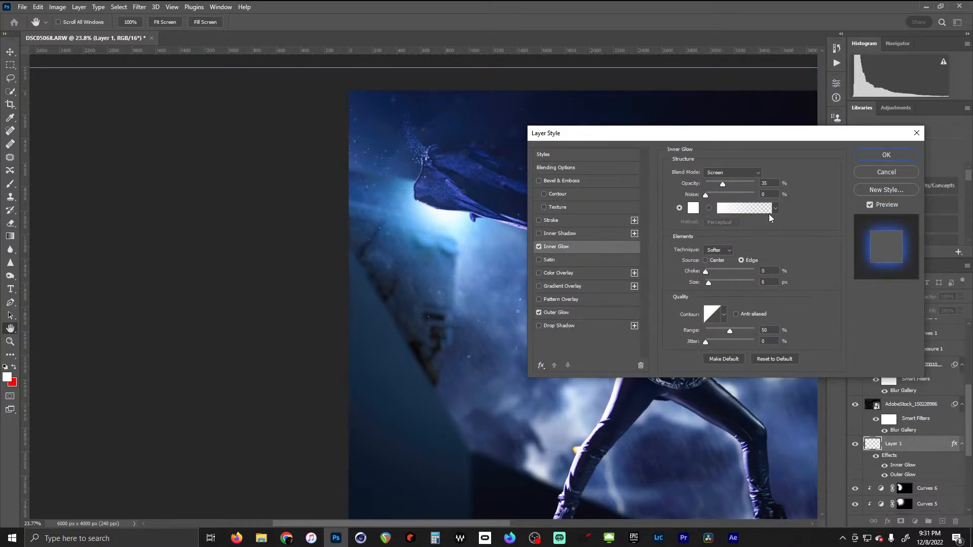
pyautogui.click(697, 211)
pyautogui.moveTo(708, 226); pyautogui.dragTo(704, 258)
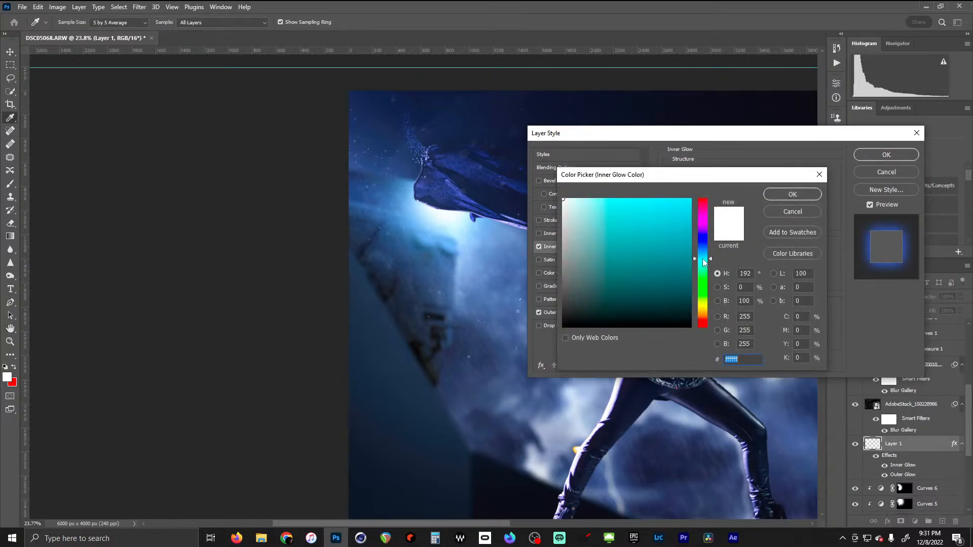
pyautogui.click(605, 196)
pyautogui.click(781, 195)
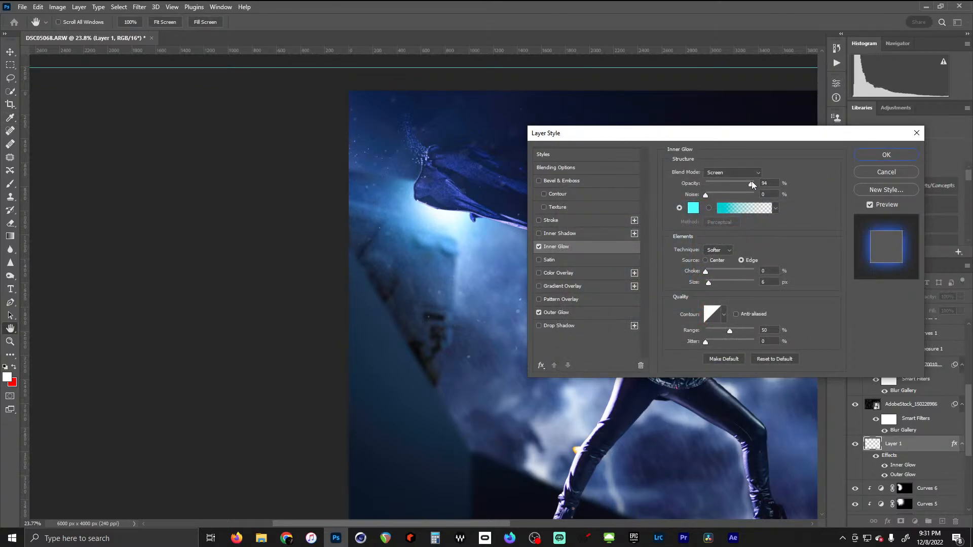
# Set the inner glow to 76% opacity, 54 px size and 14% range, and apply the layer style
pyautogui.moveTo(709, 281)
pyautogui.mouseDown()
pyautogui.moveTo(729, 277)
pyautogui.moveTo(720, 282)
pyautogui.mouseUp()
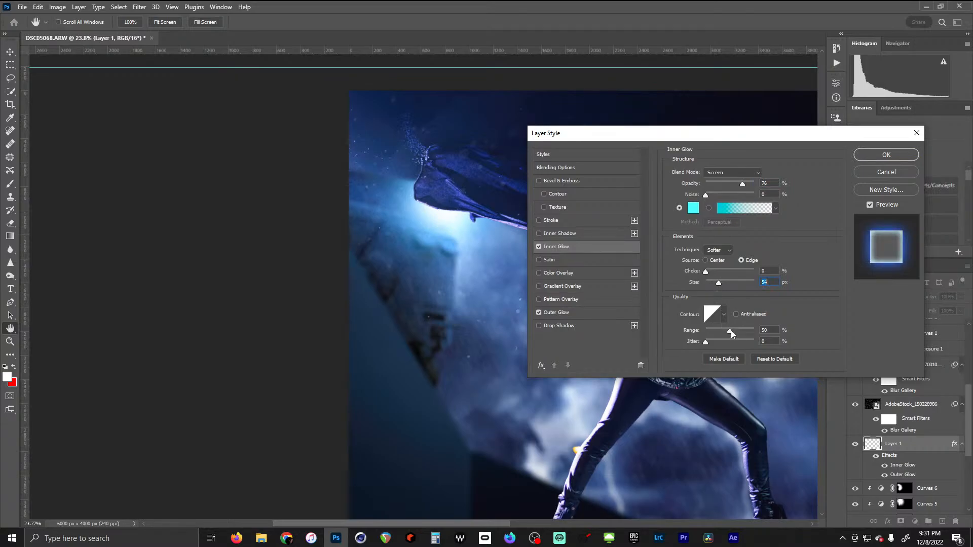
pyautogui.moveTo(730, 330); pyautogui.dragTo(710, 341)
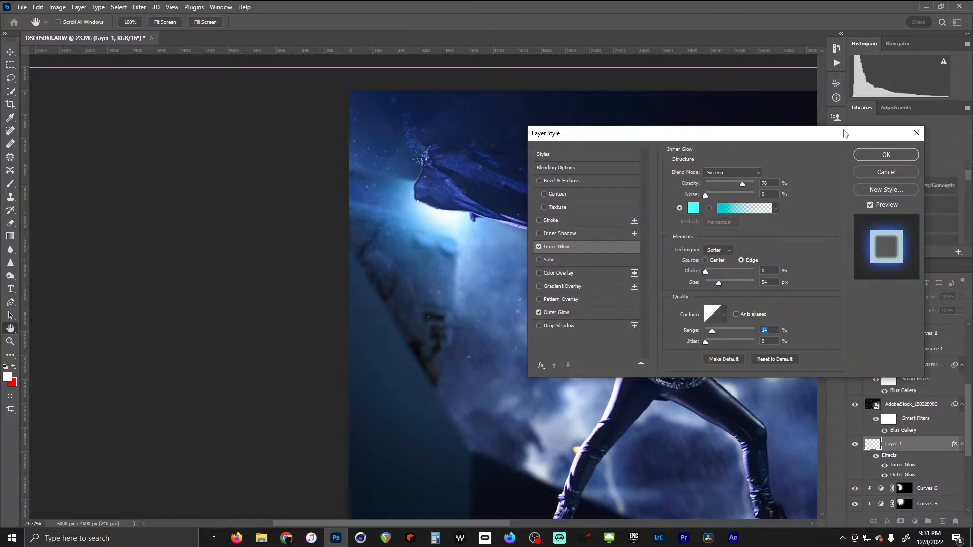
pyautogui.click(887, 154)
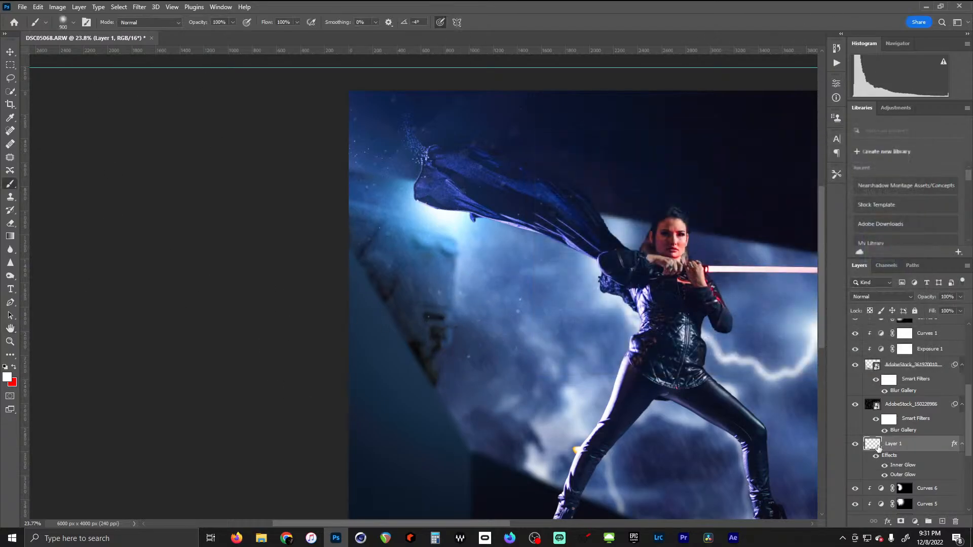
# Stretch the round glow behind the cape into a tall, slightly tilted oval using Puppet Warp with three pins
pyautogui.click(57, 8)
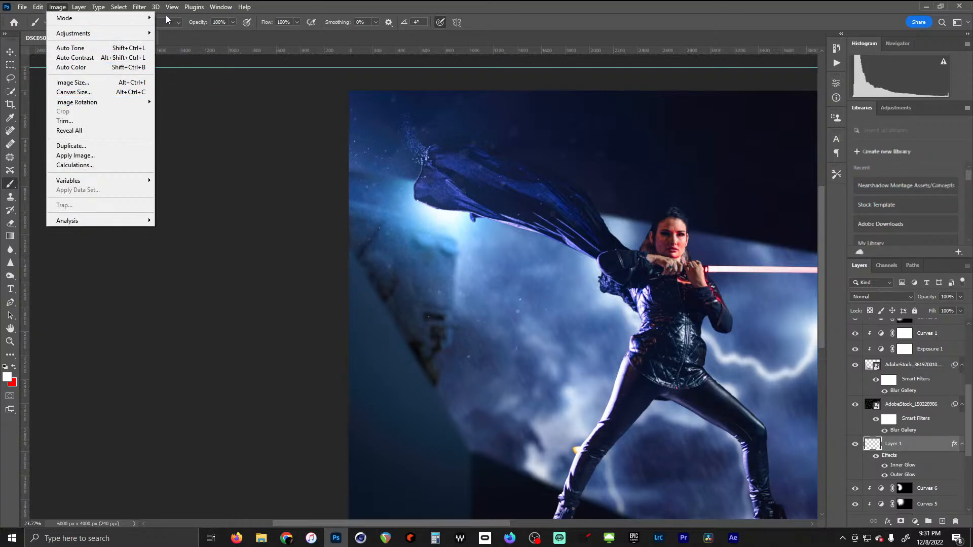
pyautogui.moveTo(174, 7)
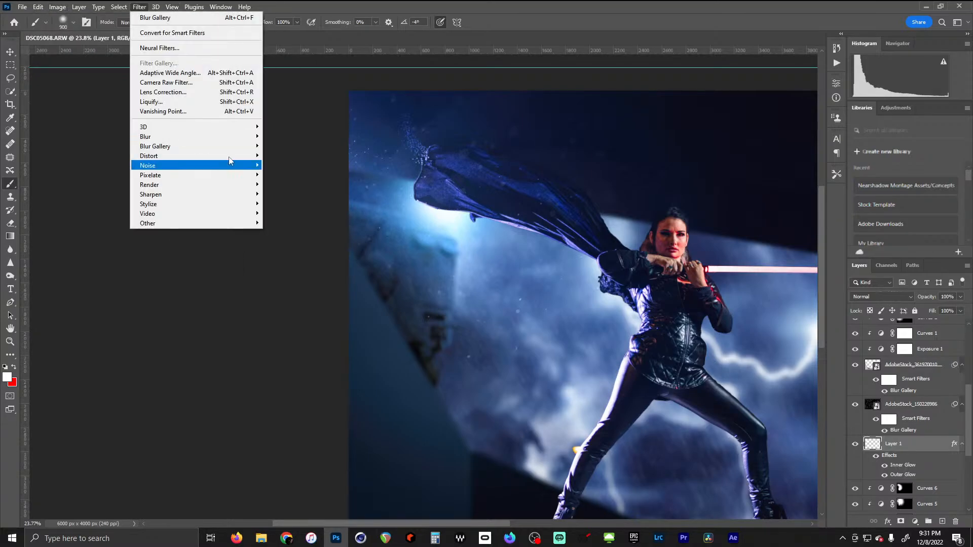
pyautogui.moveTo(79, 8)
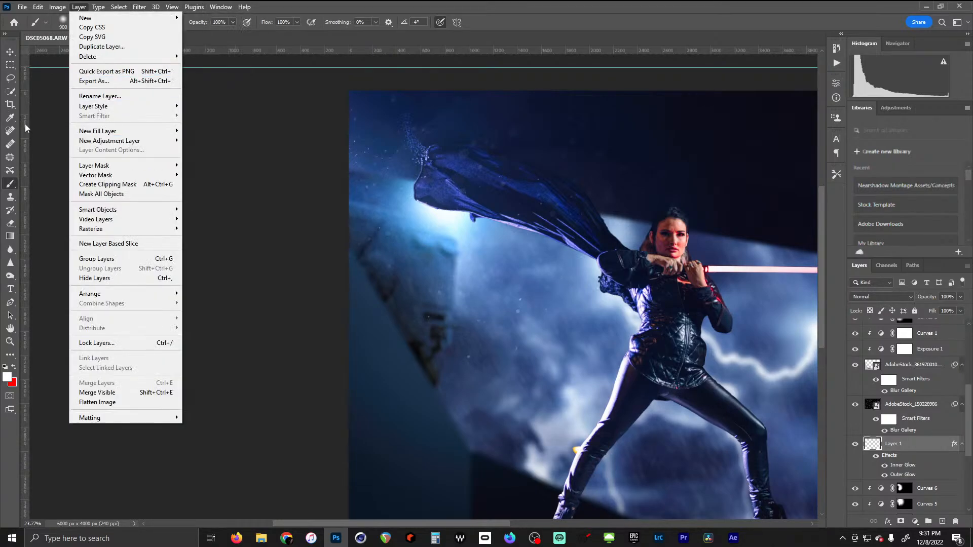
pyautogui.moveTo(37, 7)
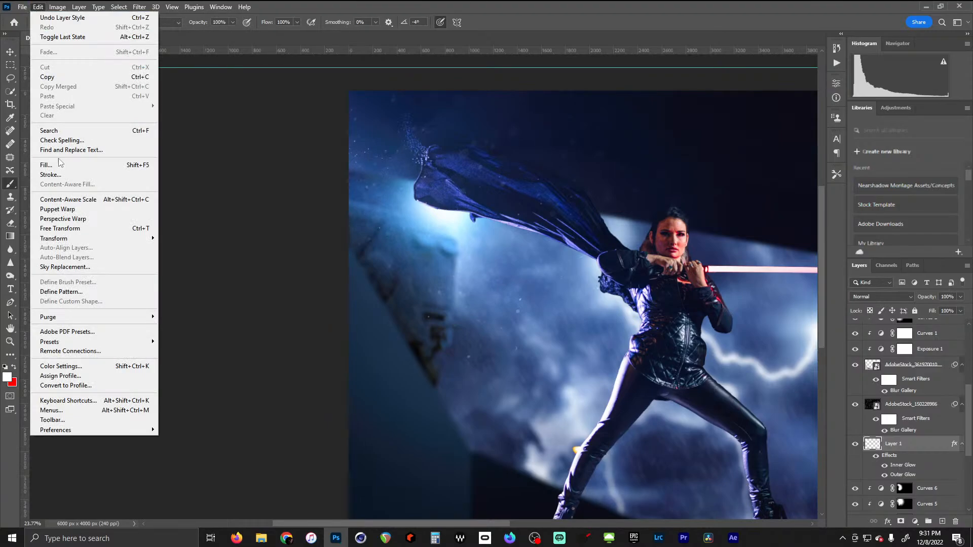
pyautogui.click(61, 209)
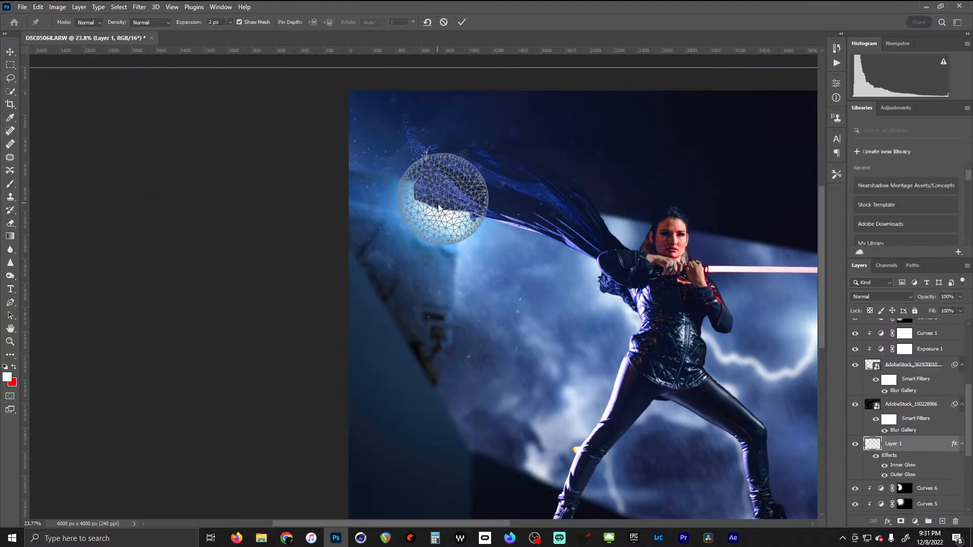
pyautogui.click(439, 208)
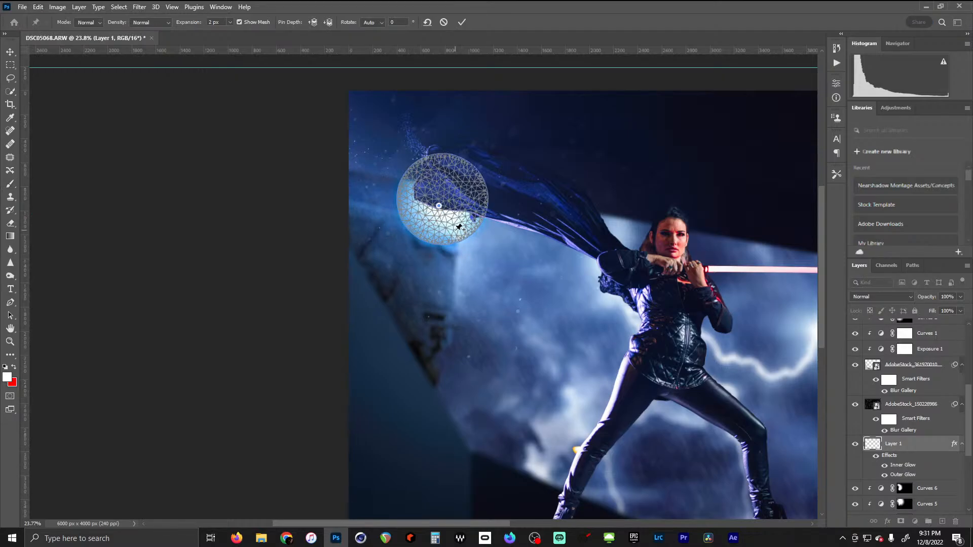
pyautogui.moveTo(444, 224); pyautogui.dragTo(438, 246)
pyautogui.moveTo(432, 173); pyautogui.dragTo(426, 145)
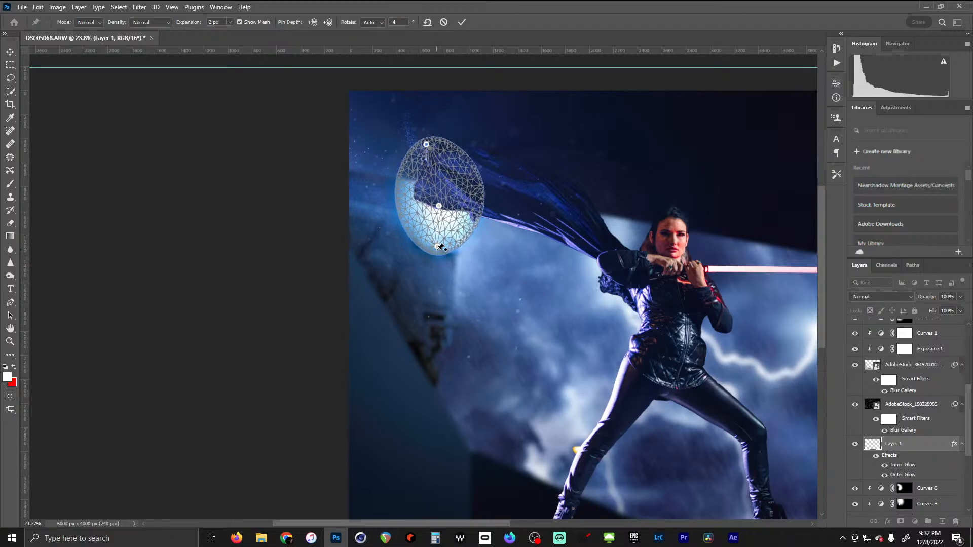
pyautogui.moveTo(440, 247); pyautogui.dragTo(454, 259)
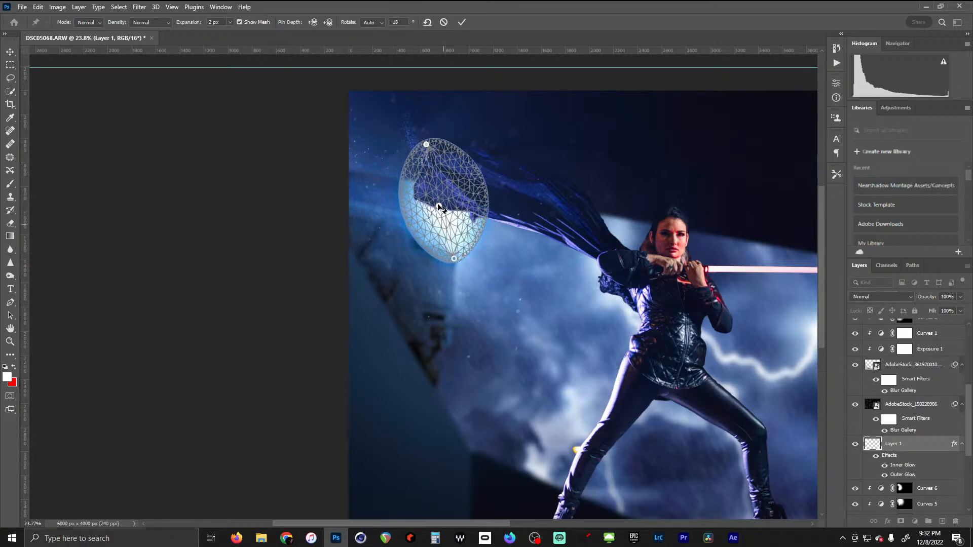
pyautogui.moveTo(438, 208); pyautogui.dragTo(445, 201)
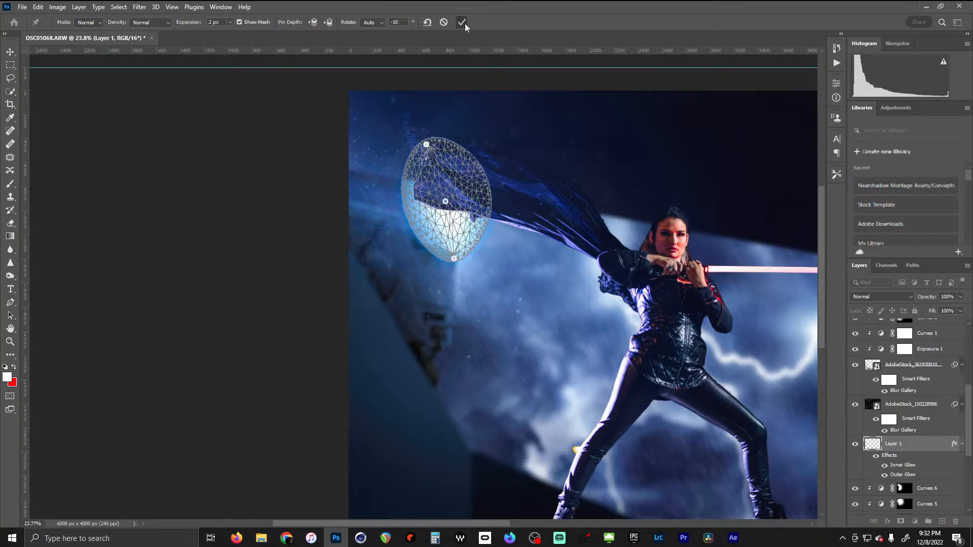
pyautogui.click(462, 22)
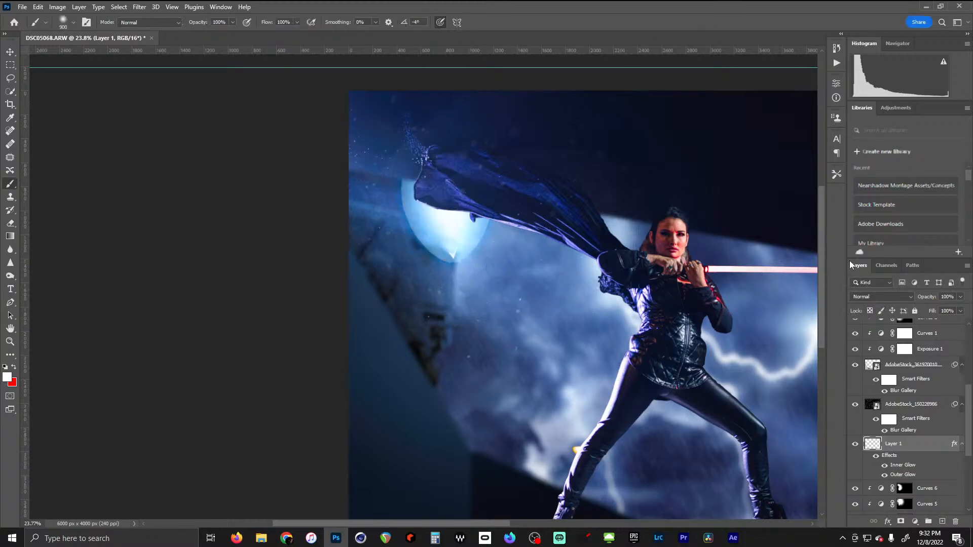
# Set Layer 1 to Linear Dodge (Add) and mask out the glow's warped outline below and beside the cape with black
pyautogui.click(884, 296)
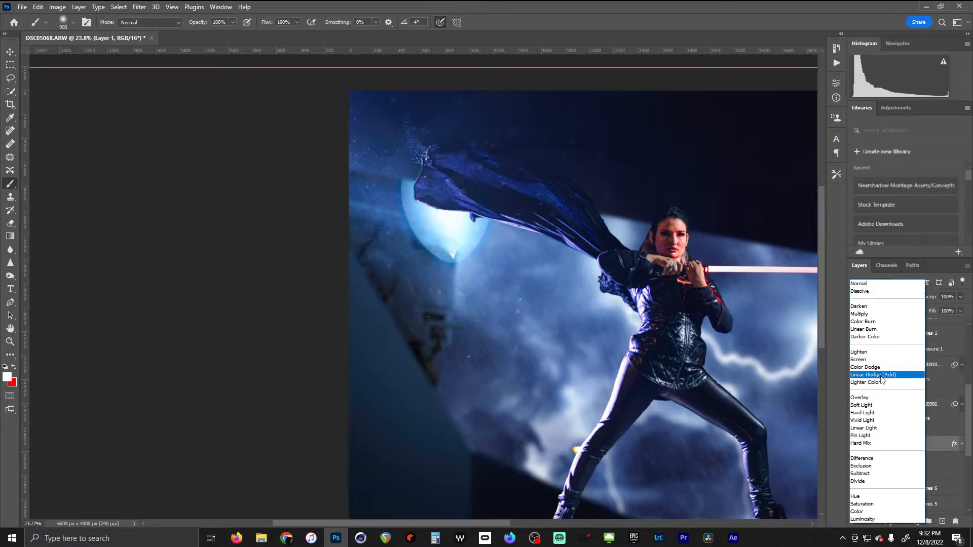
pyautogui.click(882, 378)
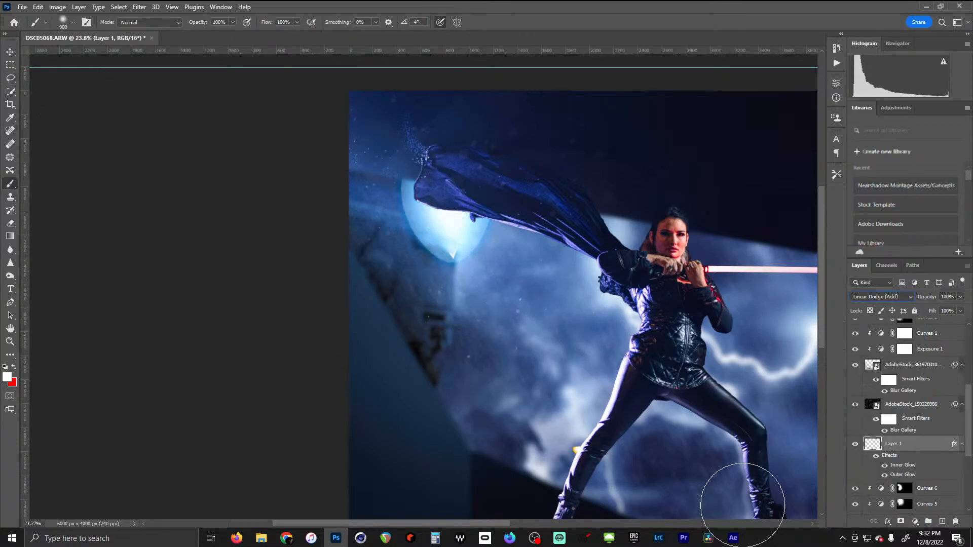
pyautogui.click(901, 521)
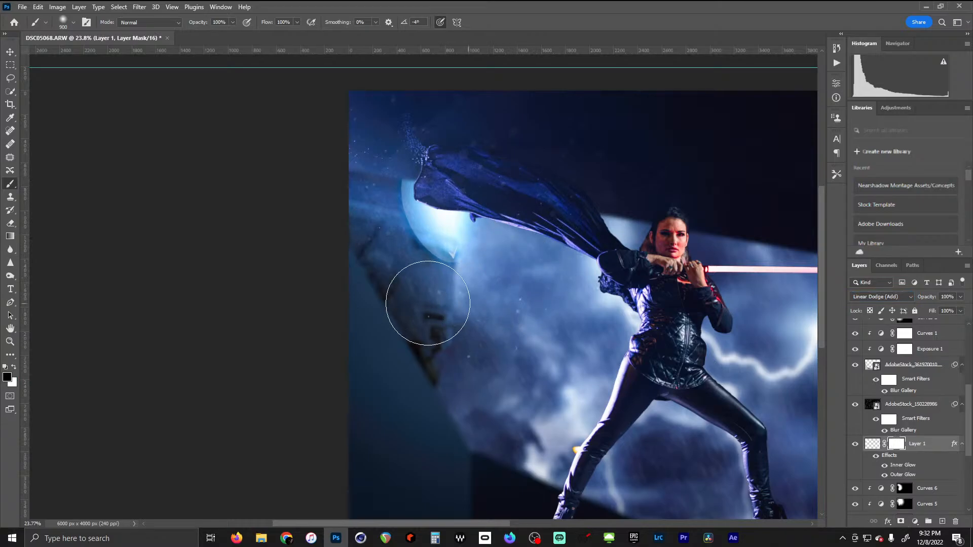
pyautogui.moveTo(360, 272)
pyautogui.mouseDown()
pyautogui.moveTo(387, 259)
pyautogui.moveTo(365, 271)
pyautogui.moveTo(333, 210)
pyautogui.moveTo(344, 146)
pyautogui.mouseUp()
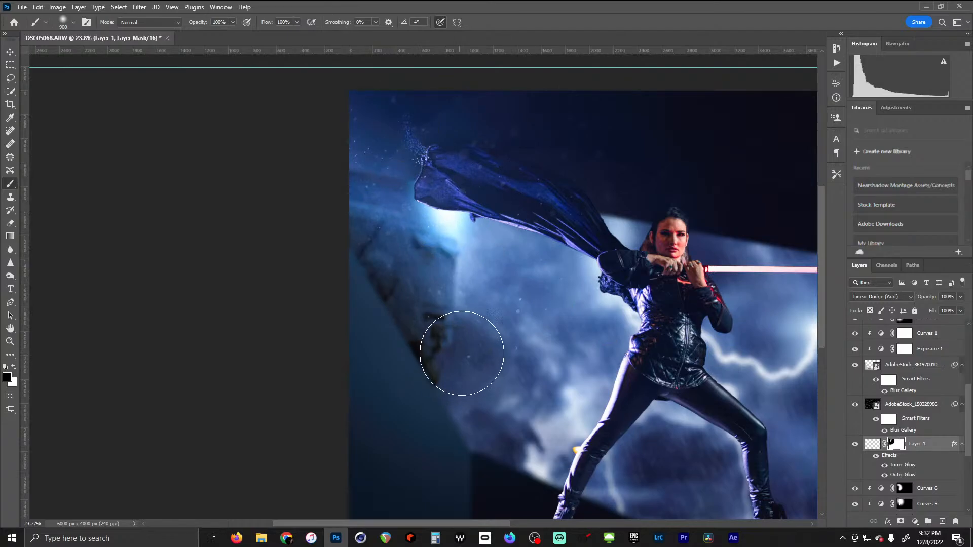
pyautogui.scroll(-8, 530, 317)
pyautogui.scroll(3, 548, 328)
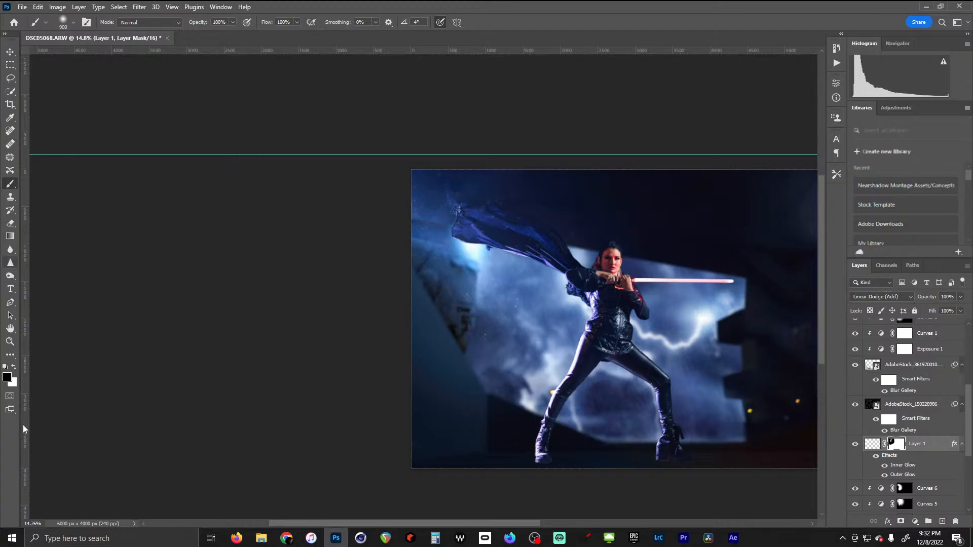
# Touch up the glow around the cape's far tip with a black foreground color, and reset the default colors on Layer 1's mask
pyautogui.click(870, 446)
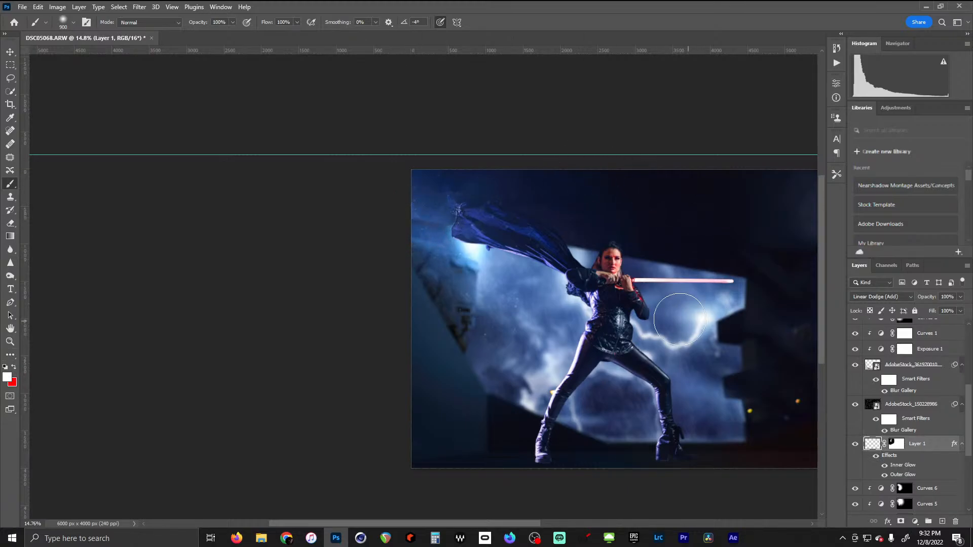
pyautogui.click(7, 376)
pyautogui.click(795, 192)
pyautogui.moveTo(443, 200)
pyautogui.mouseDown()
pyautogui.moveTo(443, 187)
pyautogui.moveTo(428, 198)
pyautogui.moveTo(434, 210)
pyautogui.moveTo(424, 208)
pyautogui.mouseUp()
pyautogui.click(896, 444)
pyautogui.press('d')
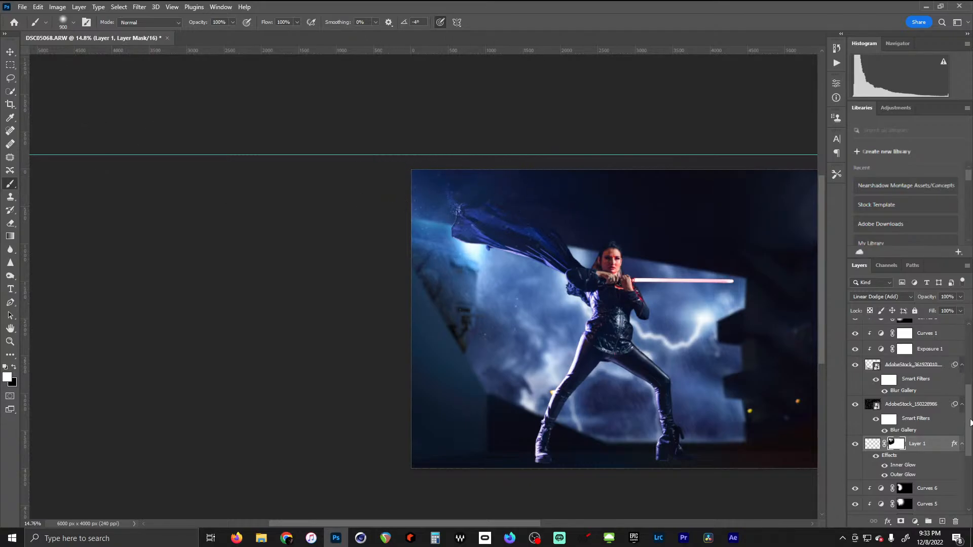
# Examine the layer stack and check how the AdobeStock_216140724 and Background copy layers contribute to the composite by toggling their visibility
pyautogui.scroll(3, 912, 405)
pyautogui.scroll(2, 887, 357)
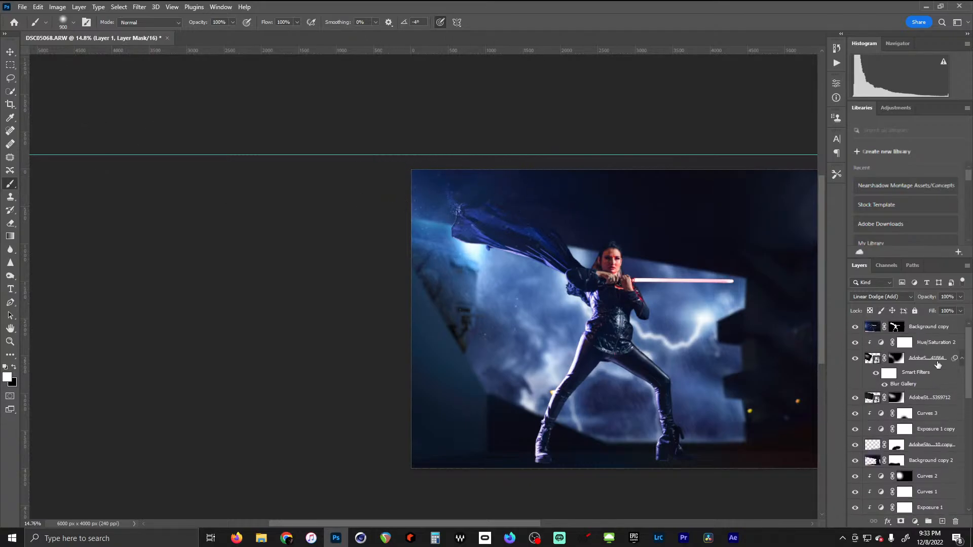
pyautogui.moveTo(968, 353); pyautogui.dragTo(965, 490)
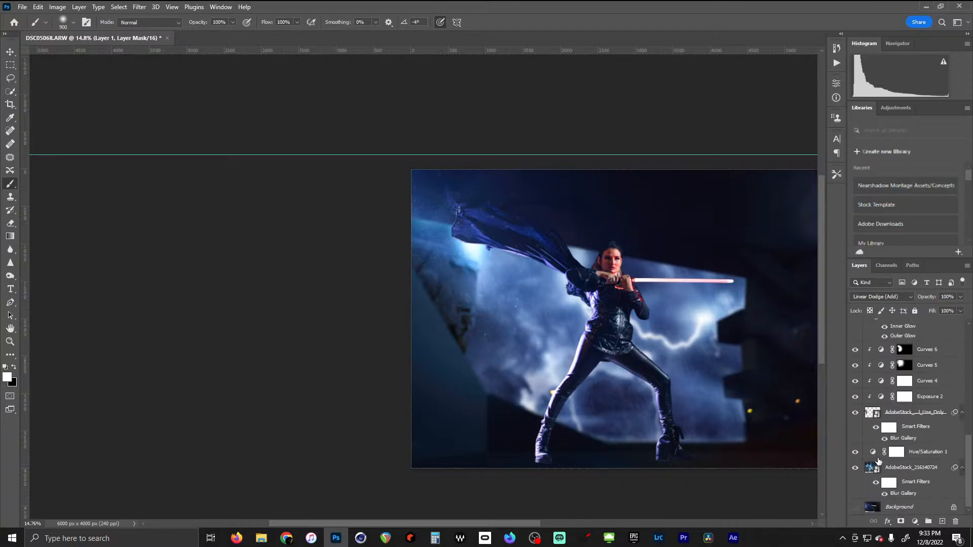
pyautogui.scroll(5, 857, 423)
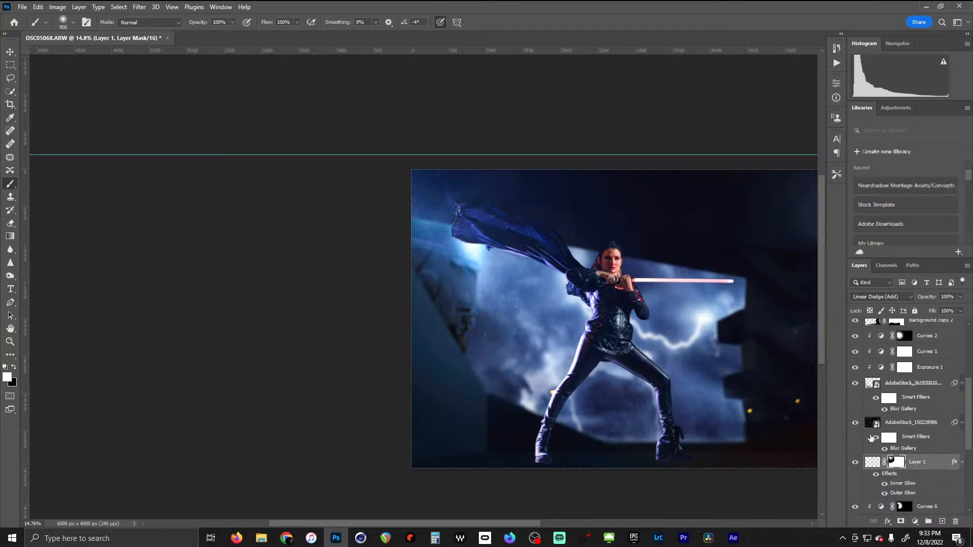
pyautogui.scroll(-3, 872, 437)
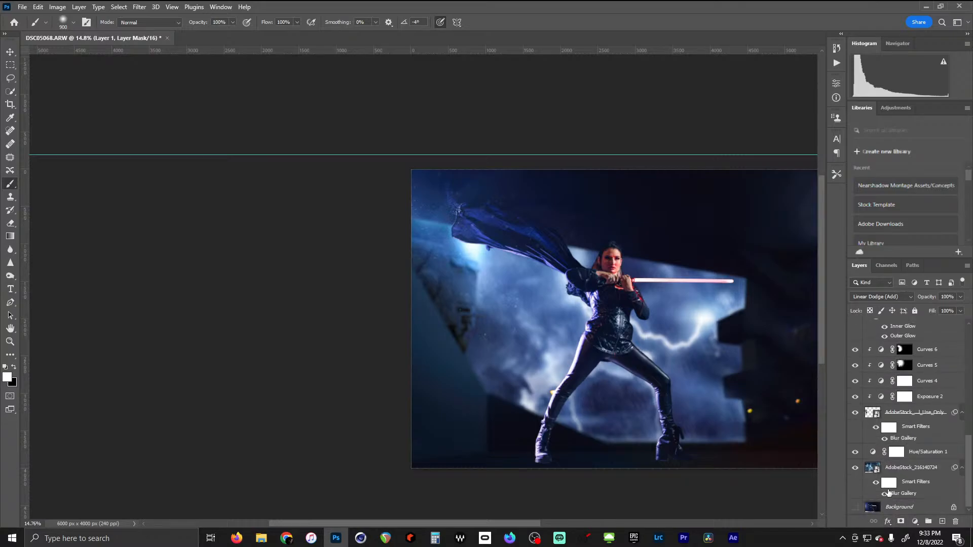
pyautogui.click(872, 469)
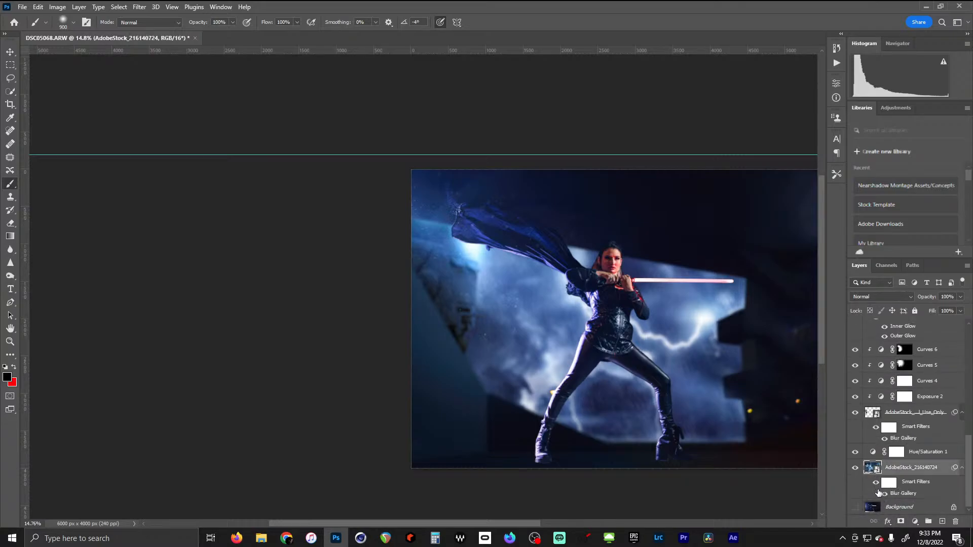
pyautogui.click(856, 471)
pyautogui.click(856, 471)
pyautogui.click(856, 471)
pyautogui.click(856, 471)
pyautogui.scroll(10, 857, 469)
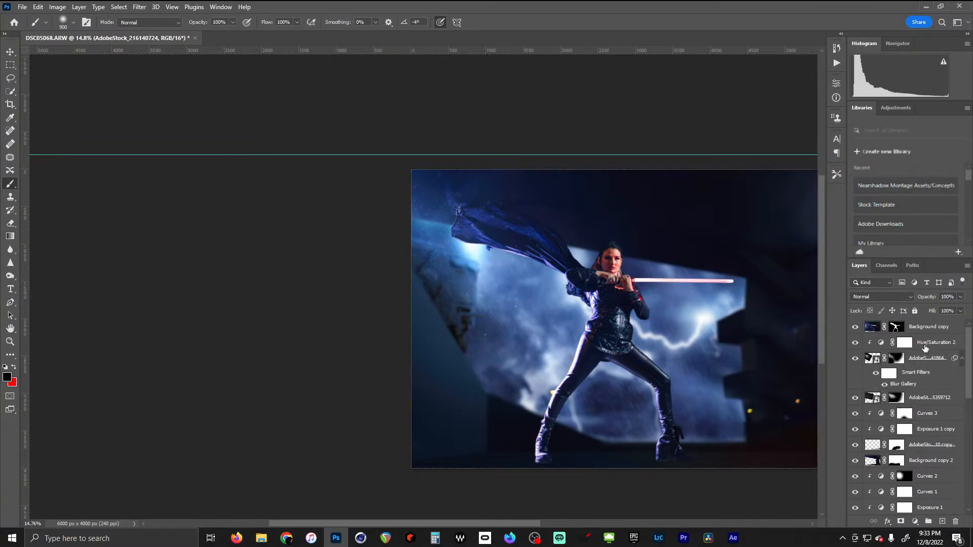
pyautogui.click(855, 328)
pyautogui.click(856, 329)
# Add a Curves adjustment clipped to Background copy 2 and brighten its midtones with a curve point at input 103, output 184
pyautogui.scroll(-2, 887, 326)
pyautogui.click(873, 430)
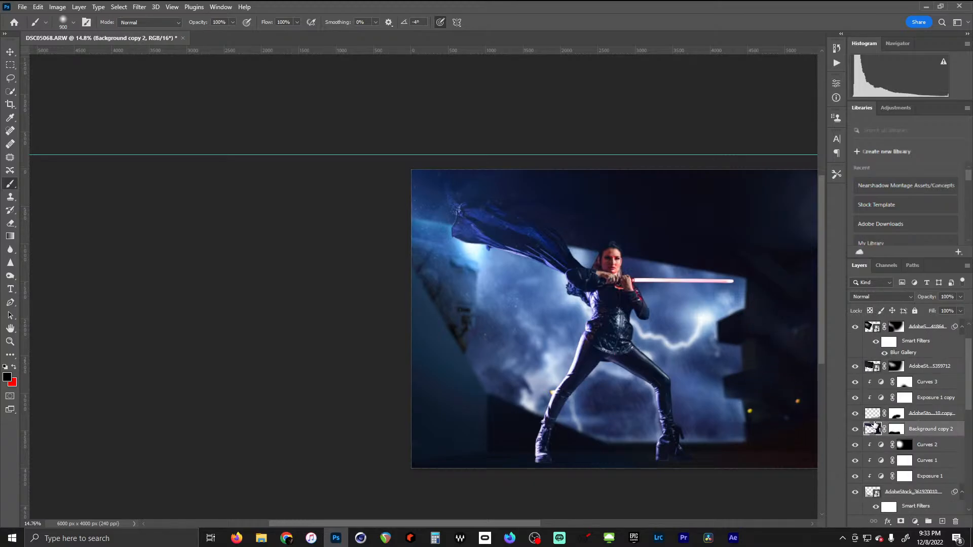
pyautogui.click(915, 521)
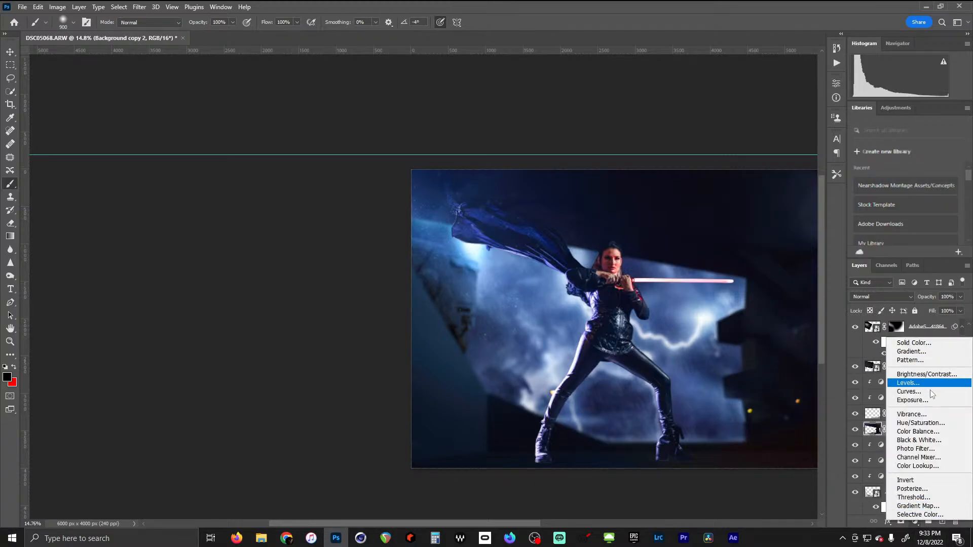
pyautogui.click(923, 392)
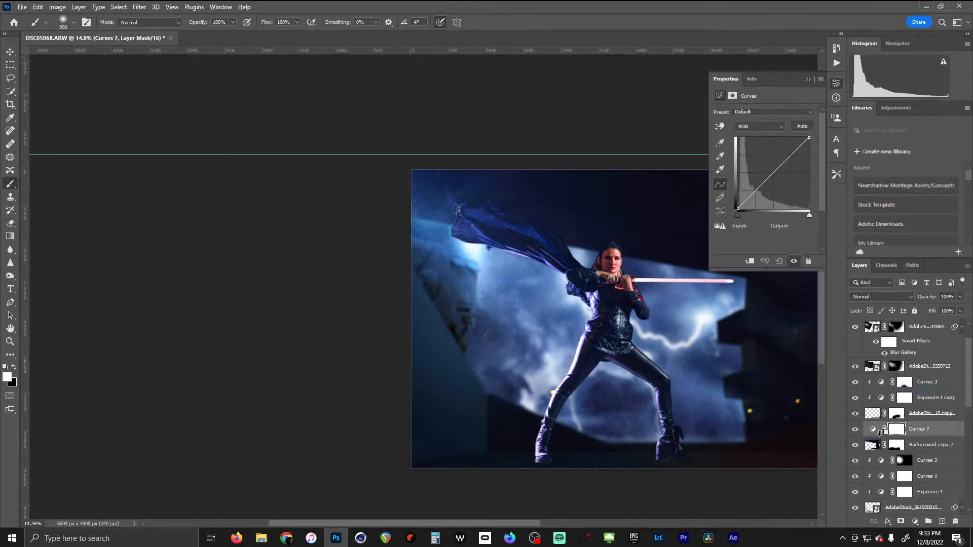
pyautogui.keyDown('alt'); pyautogui.click(883, 436); pyautogui.keyUp('alt')
pyautogui.moveTo(774, 167); pyautogui.dragTo(769, 158)
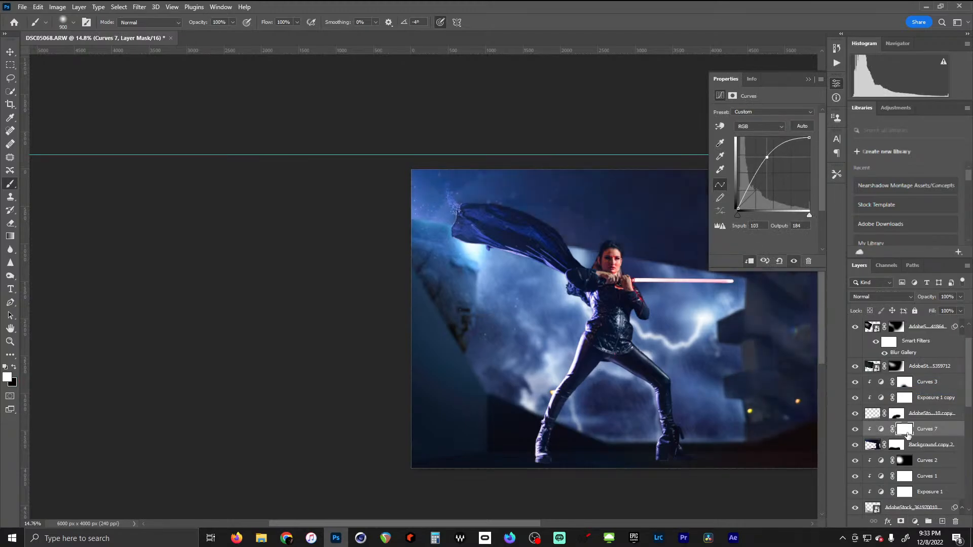
# Invert the Curves 7 mask to black and paint white with a very large soft brush around the cape and the image's upper-left area
pyautogui.click(906, 430)
pyautogui.hotkey('ctrl', 'i')
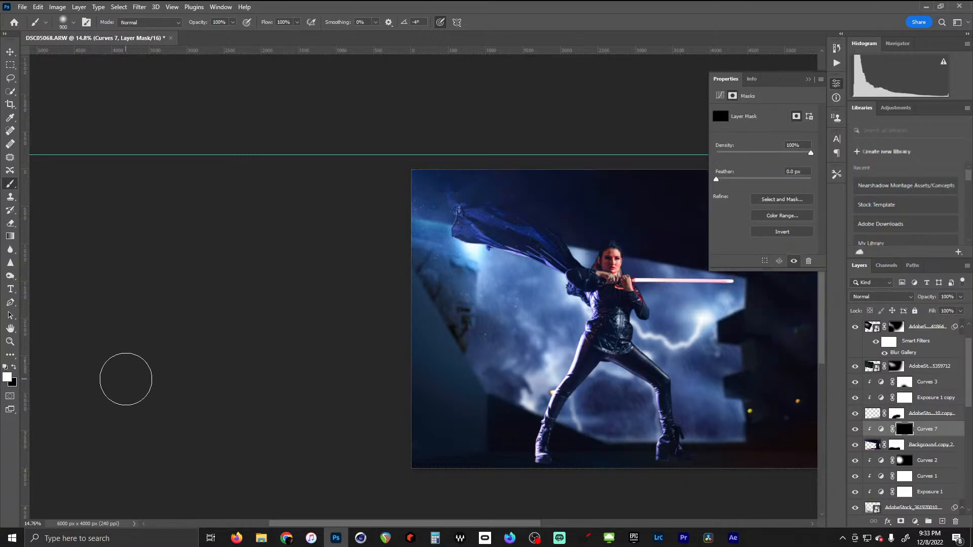
pyautogui.press(']')
pyautogui.press(']')
pyautogui.press(']')
pyautogui.press(']')
pyautogui.press(']')
pyautogui.press(']')
pyautogui.press(']')
pyautogui.press(']')
pyautogui.press(']')
pyautogui.press(']')
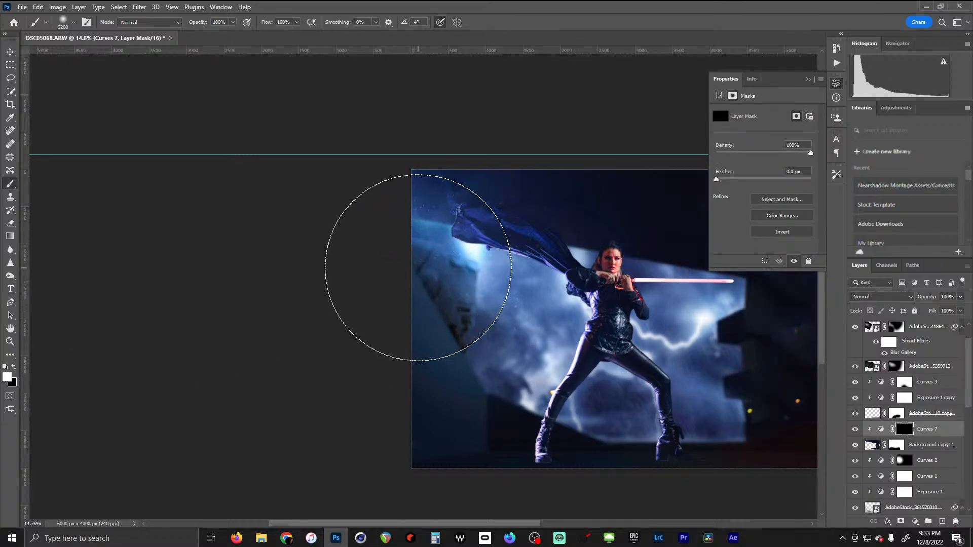
pyautogui.moveTo(426, 261)
pyautogui.mouseDown()
pyautogui.moveTo(467, 250)
pyautogui.moveTo(485, 266)
pyautogui.moveTo(410, 169)
pyautogui.moveTo(422, 128)
pyautogui.mouseUp()
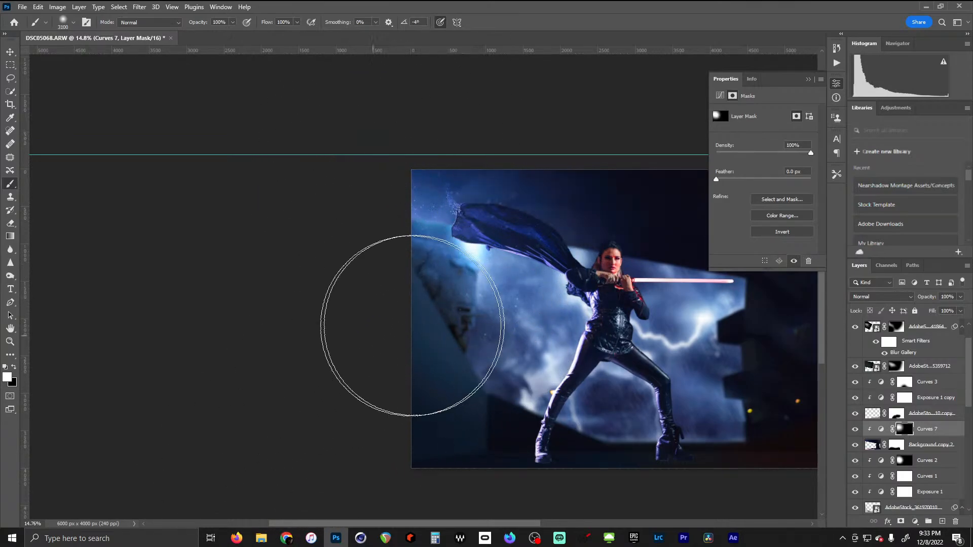
# Reduce the brush to 1100 px, reveal the Curves 7 brightening on the dark structure beyond the sword tip, and reduce the brush to 800 px
pyautogui.press('[')
pyautogui.press('[')
pyautogui.press('[')
pyautogui.press('[')
pyautogui.press('[')
pyautogui.press('[')
pyautogui.press('[')
pyautogui.press('[')
pyautogui.press('[')
pyautogui.press('[')
pyautogui.press('[')
pyautogui.press('[')
pyautogui.press('[')
pyautogui.press('[')
pyautogui.press('[')
pyautogui.press('[')
pyautogui.press('[')
pyautogui.press('[')
pyautogui.press('[')
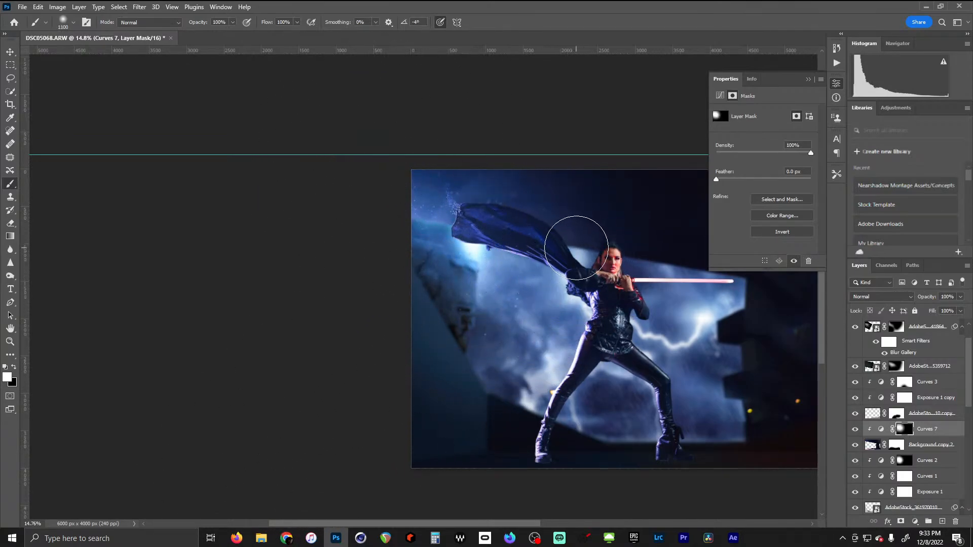
pyautogui.click(741, 298)
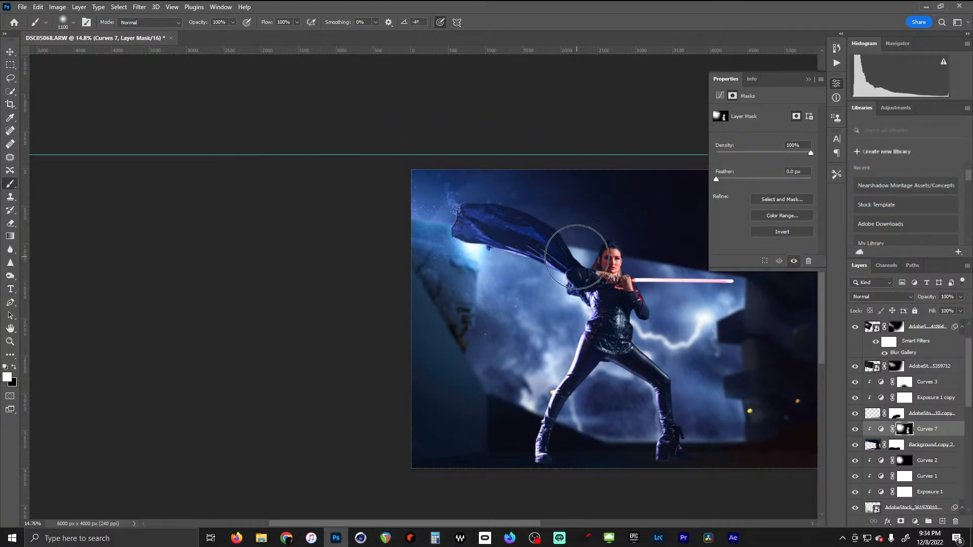
pyautogui.press('[')
pyautogui.press('[')
pyautogui.press('[')
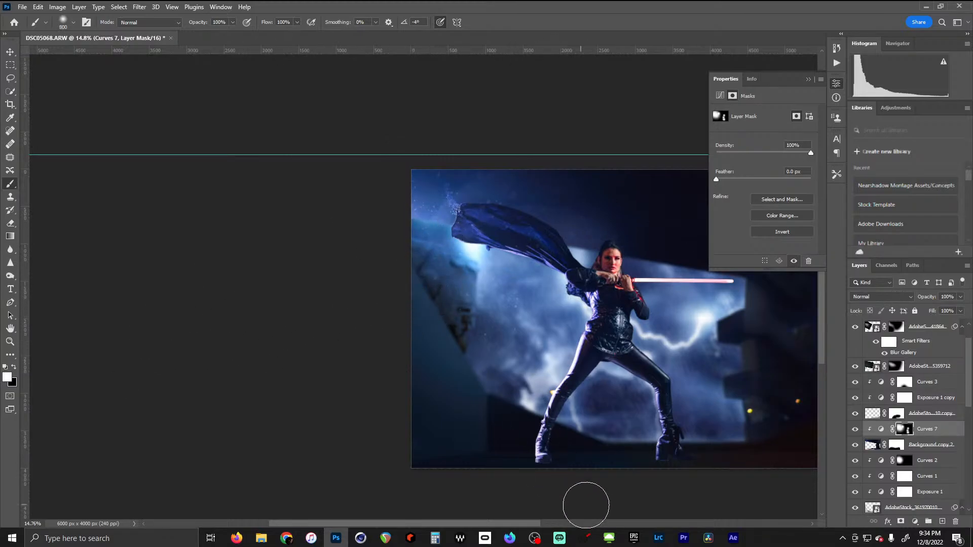
# Examine the brightened background around the cape, the figure and the dark structure, both up close and in the whole composite
pyautogui.moveTo(366, 407); pyautogui.dragTo(511, 294)
pyautogui.scroll(4, 510, 294)
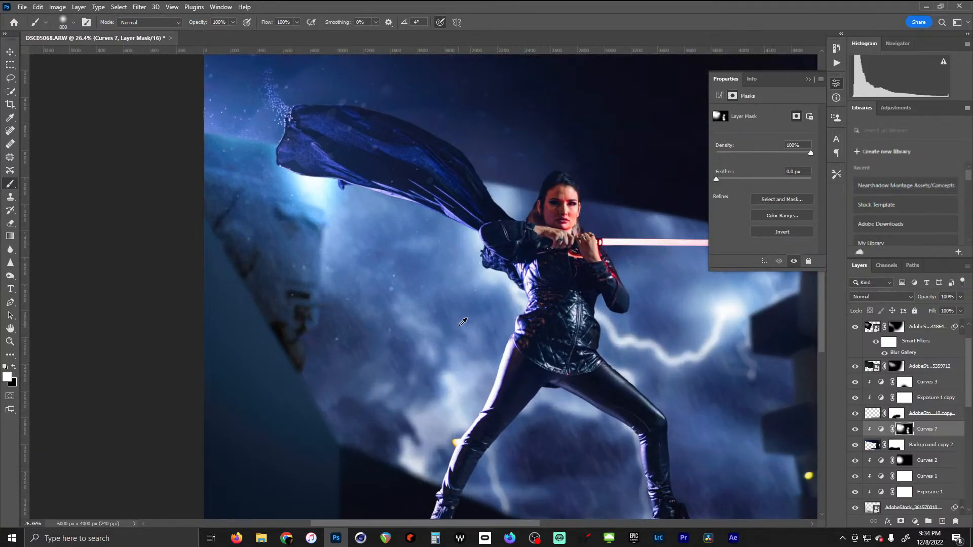
pyautogui.scroll(-2, 461, 315)
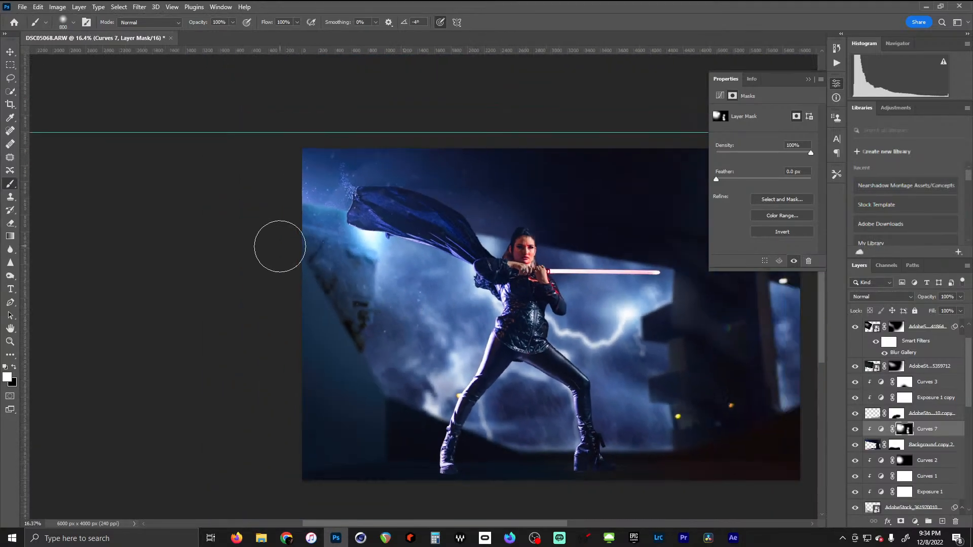
pyautogui.moveTo(556, 287); pyautogui.dragTo(395, 286)
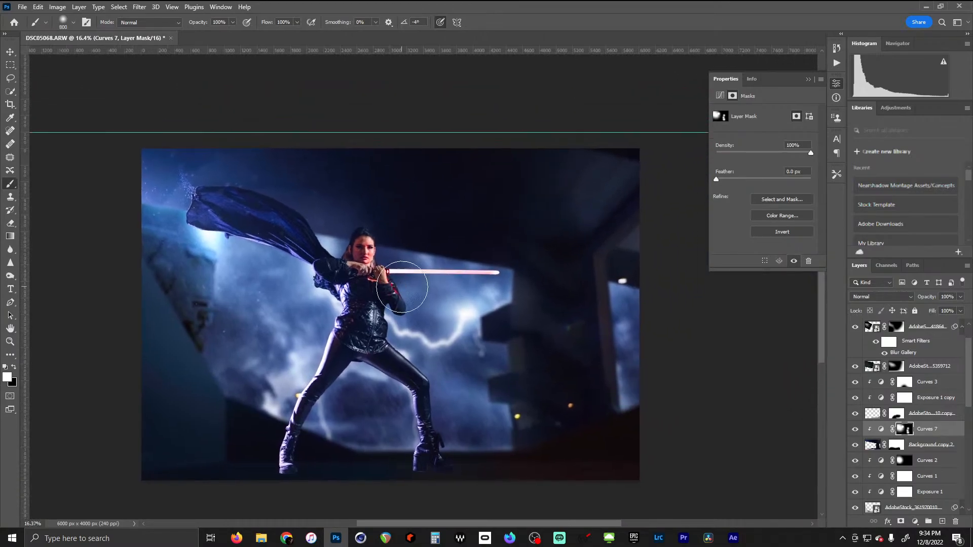
pyautogui.scroll(-2, 304, 294)
pyautogui.scroll(2, 302, 294)
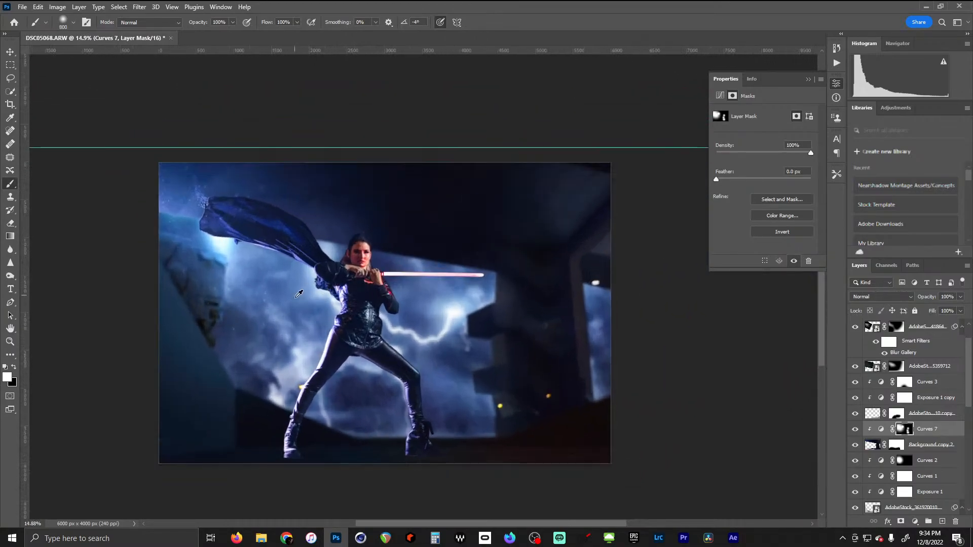
pyautogui.moveTo(335, 283); pyautogui.dragTo(409, 266)
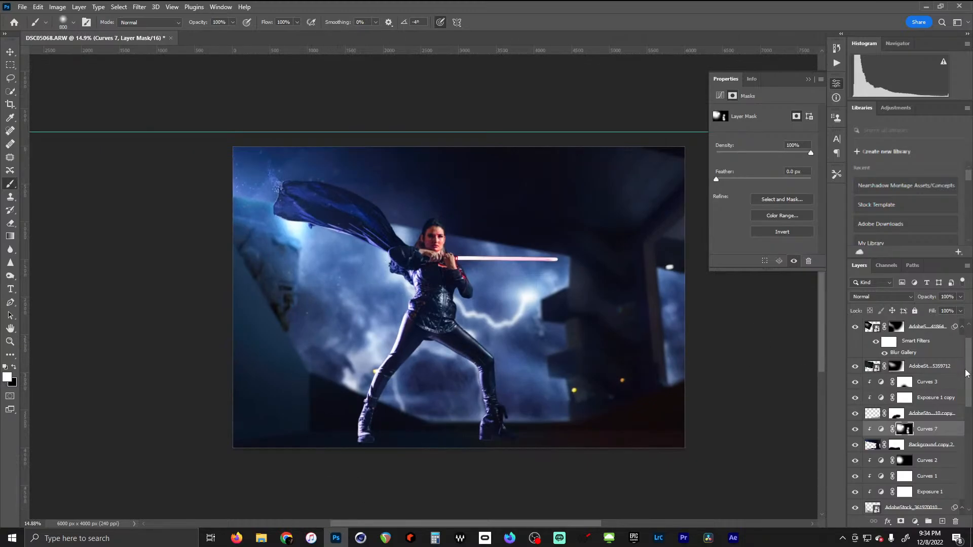
# Place the AdobeStock_122148268 rain image from the Downloads folder above Background copy and scale it to 267.52% to cover the canvas
pyautogui.click(942, 338)
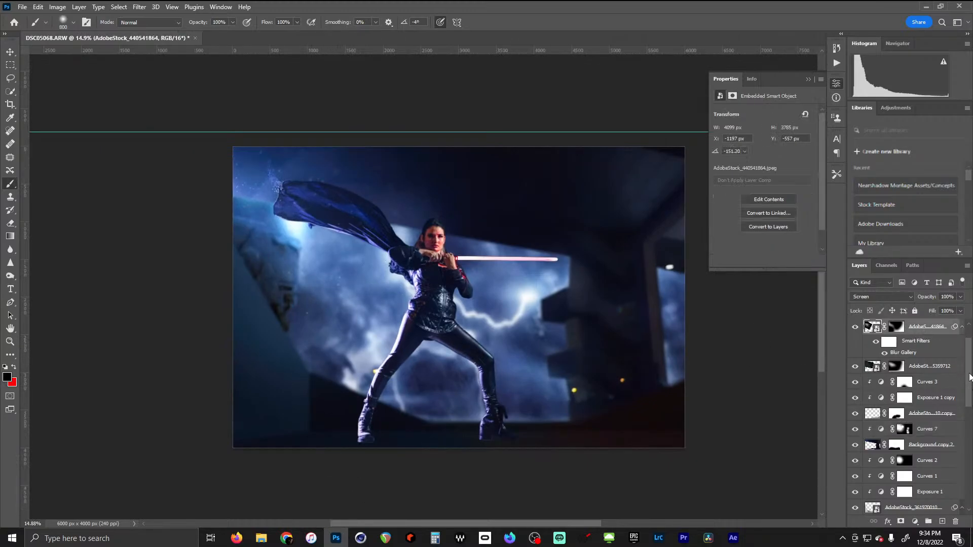
pyautogui.scroll(1, 955, 334)
pyautogui.click(955, 331)
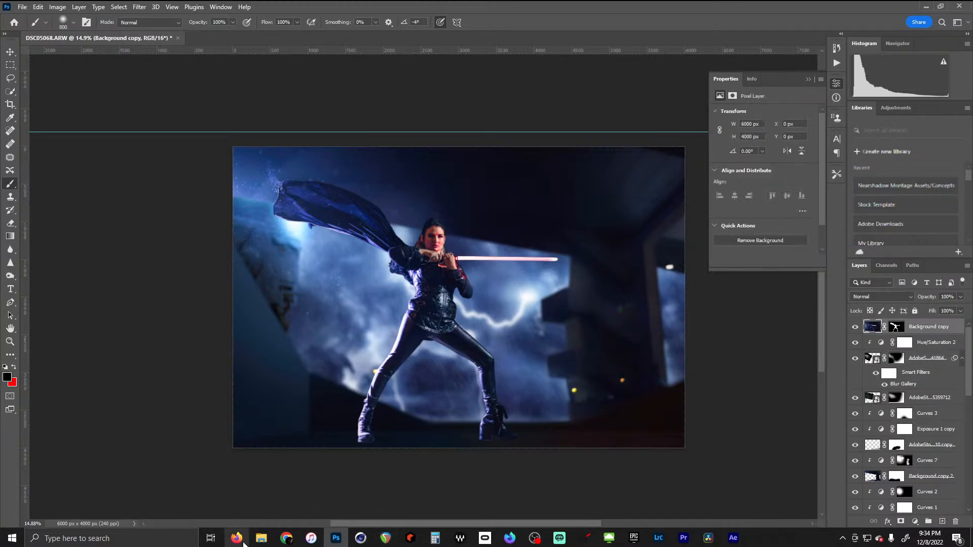
pyautogui.click(261, 538)
pyautogui.scroll(-10, 737, 308)
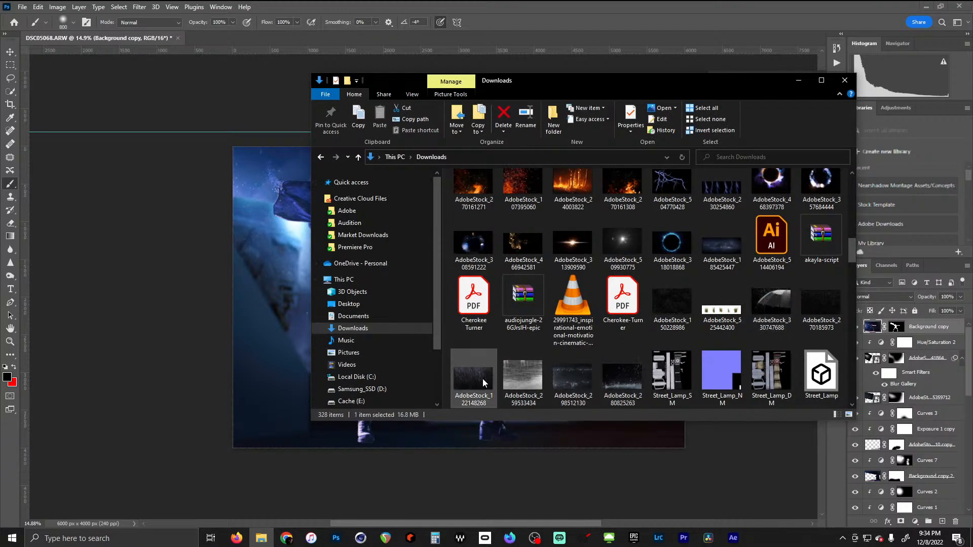
pyautogui.moveTo(515, 377); pyautogui.dragTo(284, 294)
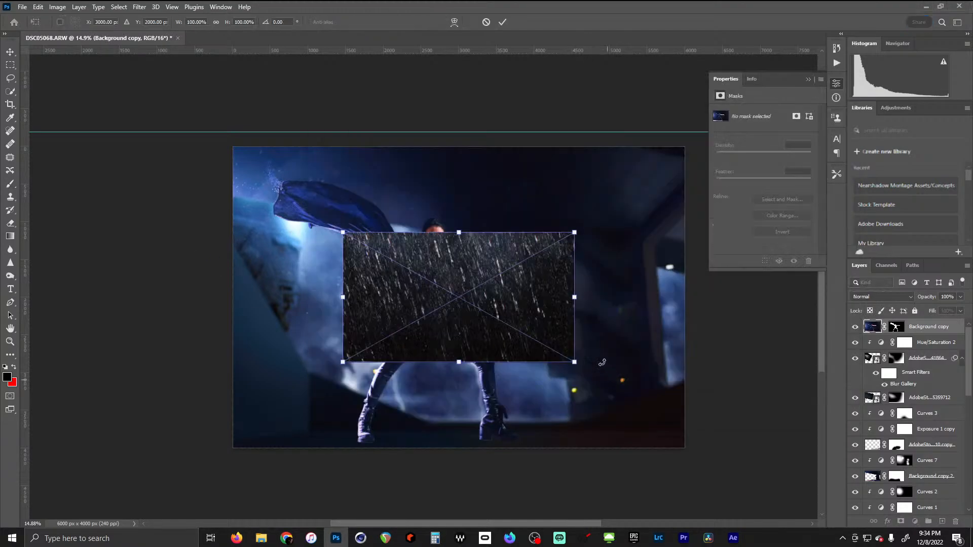
pyautogui.scroll(-3, 576, 344)
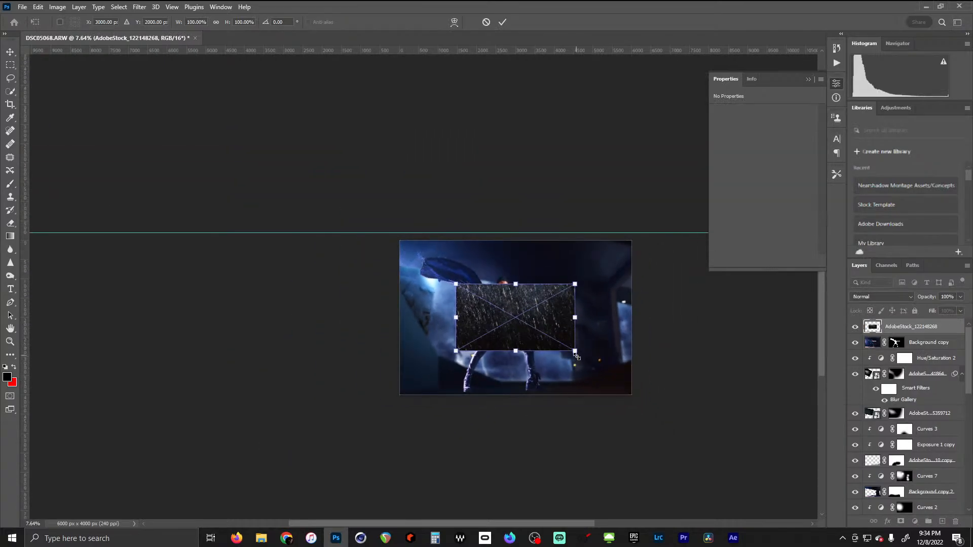
pyautogui.moveTo(575, 351); pyautogui.dragTo(674, 407)
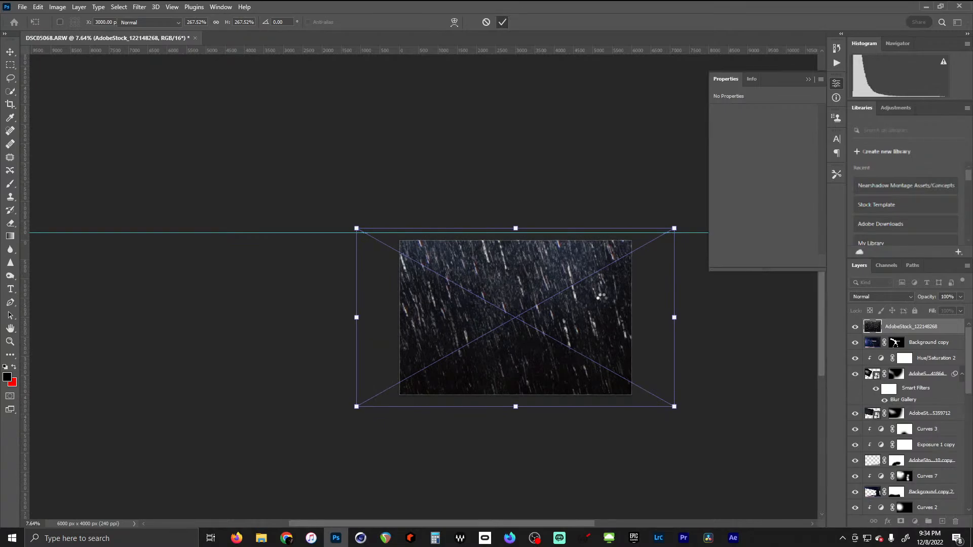
pyautogui.scroll(3, 608, 312)
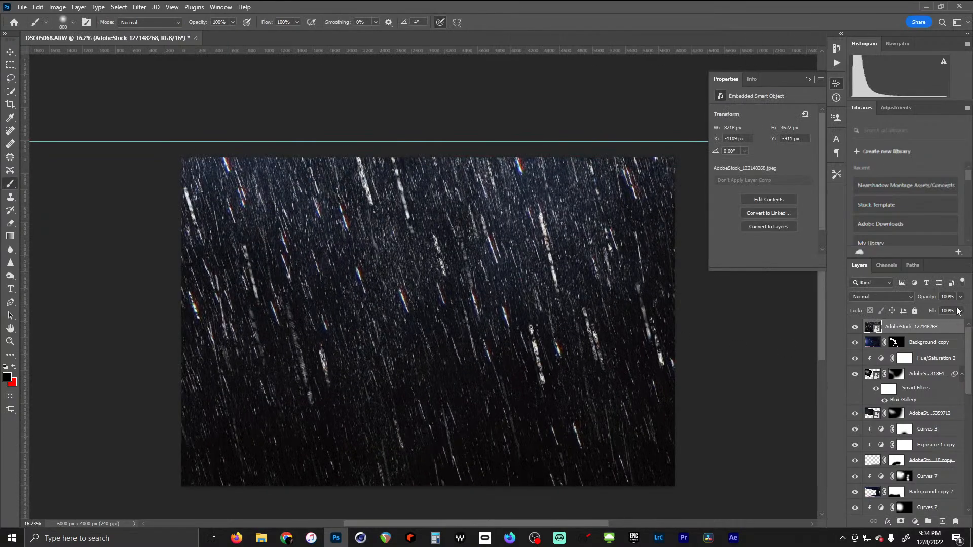
# Blend the rain layer with Screen mode and lower its fill to 47%
pyautogui.click(907, 297)
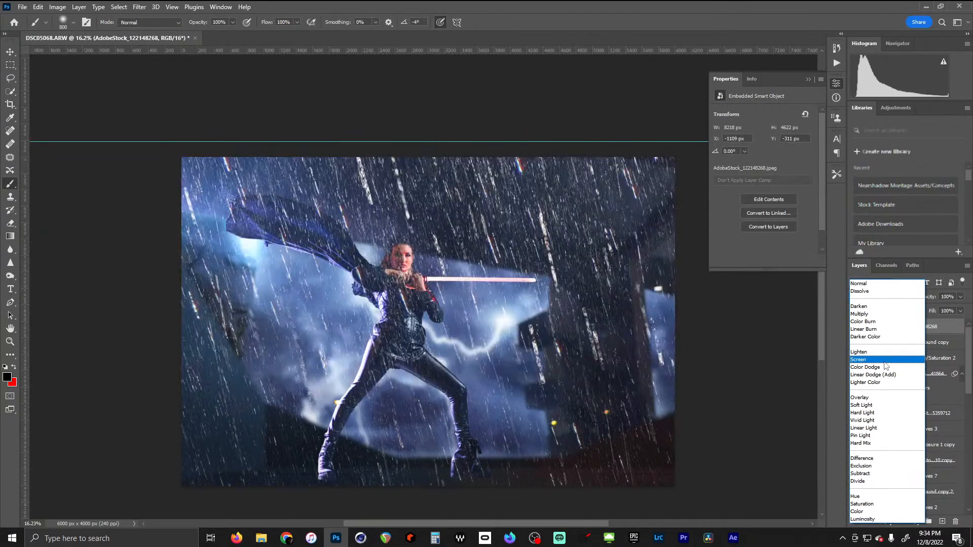
pyautogui.click(886, 366)
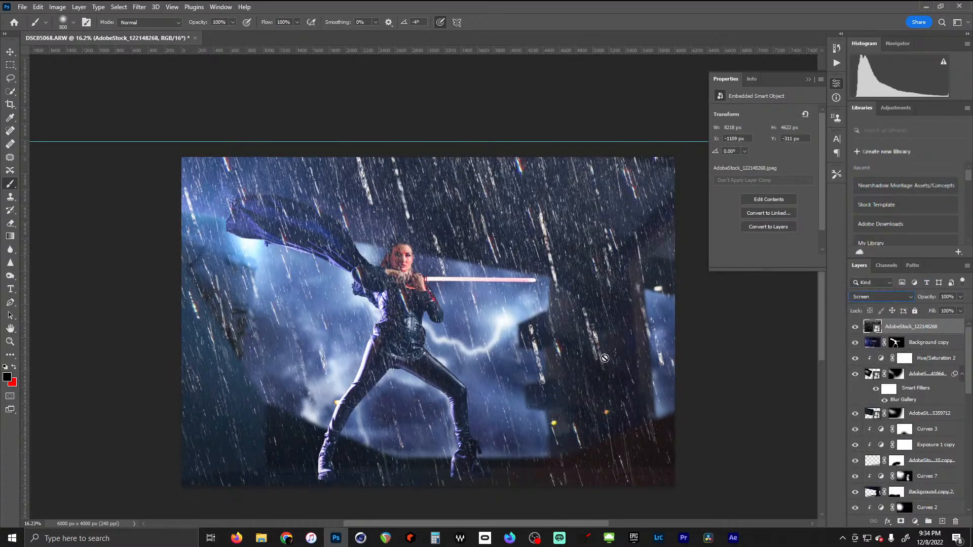
pyautogui.click(961, 312)
pyautogui.moveTo(929, 330); pyautogui.dragTo(920, 330)
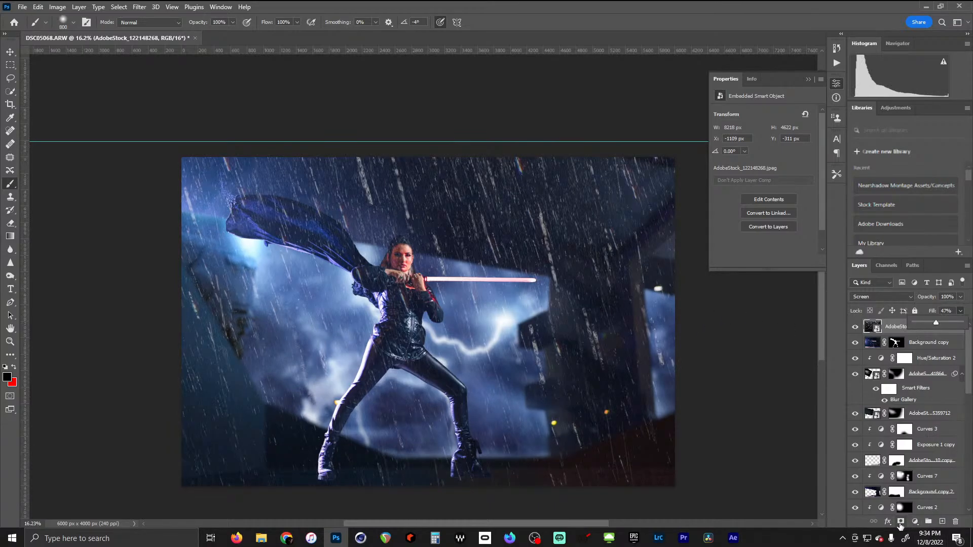
# Add a mask to the rain layer and fade the rain over the image's upper-right area with a 3500 px soft black brush
pyautogui.click(900, 522)
pyautogui.press(']')
pyautogui.press(']')
pyautogui.press(']')
pyautogui.press(']')
pyautogui.press(']')
pyautogui.press(']')
pyautogui.press(']')
pyautogui.press(']')
pyautogui.press(']')
pyautogui.press(']')
pyautogui.press(']')
pyautogui.press(']')
pyautogui.press(']')
pyautogui.press(']')
pyautogui.press(']')
pyautogui.press(']')
pyautogui.press(']')
pyautogui.press(']')
pyautogui.press(']')
pyautogui.press(']')
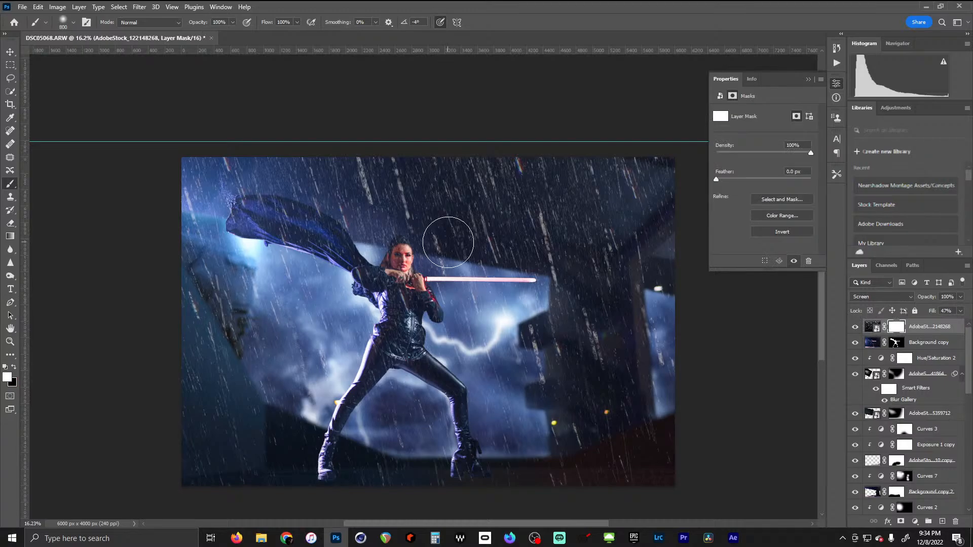
pyautogui.press(']')
pyautogui.press(']')
pyautogui.press(']')
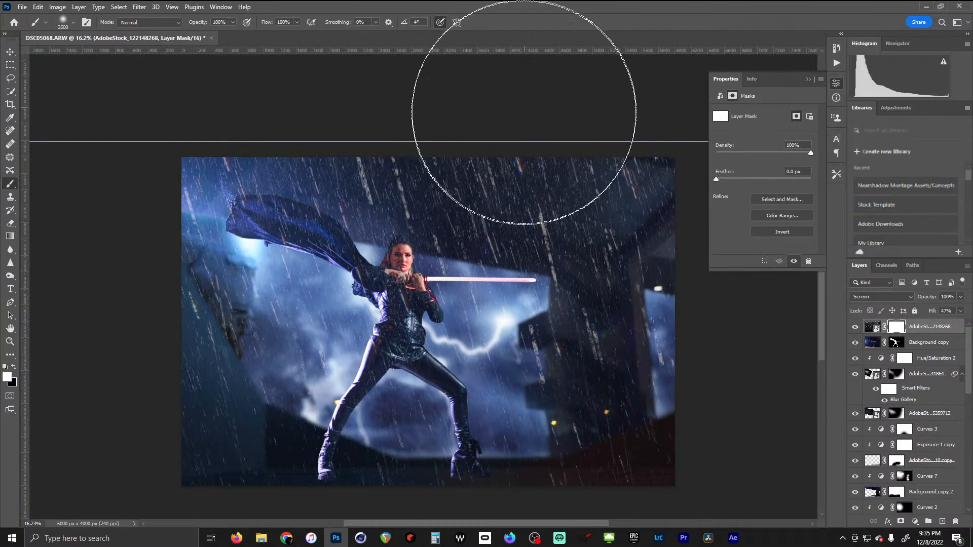
pyautogui.click(14, 366)
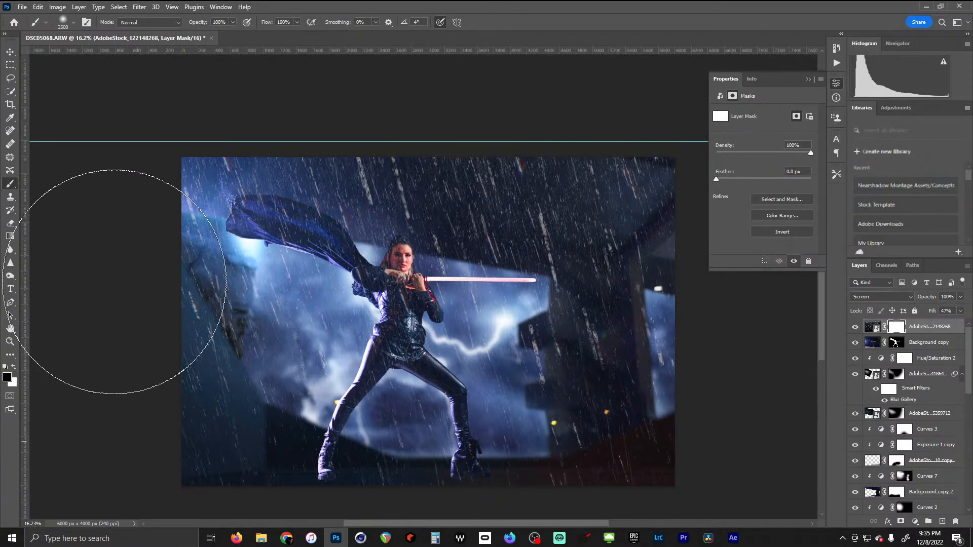
pyautogui.moveTo(355, 96)
pyautogui.mouseDown()
pyautogui.moveTo(681, 91)
pyautogui.moveTo(624, 203)
pyautogui.moveTo(606, 186)
pyautogui.moveTo(684, 250)
pyautogui.moveTo(718, 381)
pyautogui.moveTo(717, 337)
pyautogui.moveTo(702, 318)
pyautogui.moveTo(688, 315)
pyautogui.moveTo(587, 217)
pyautogui.mouseUp()
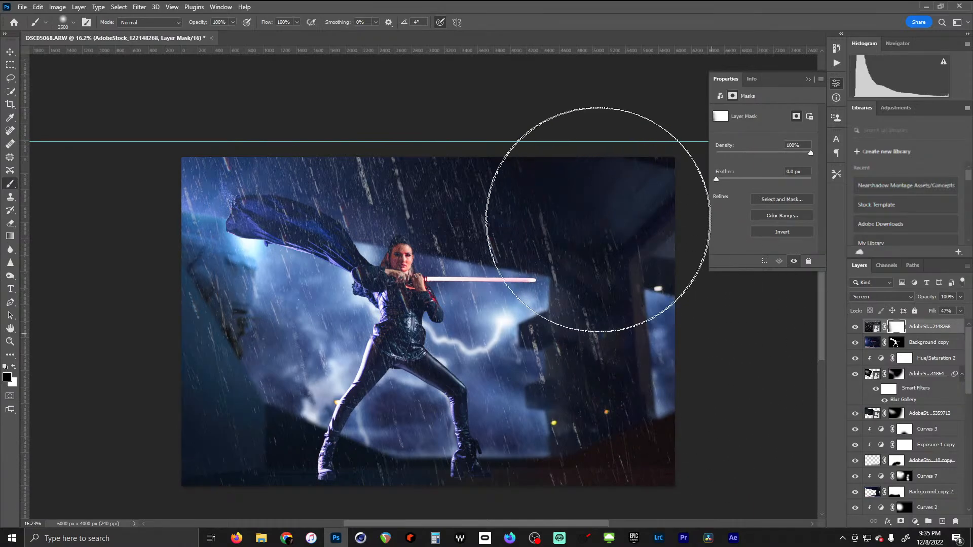
# Fade the rain over the woman's torso and legs by brushing black onto the rain layer's mask
pyautogui.moveTo(402, 136); pyautogui.dragTo(432, 148)
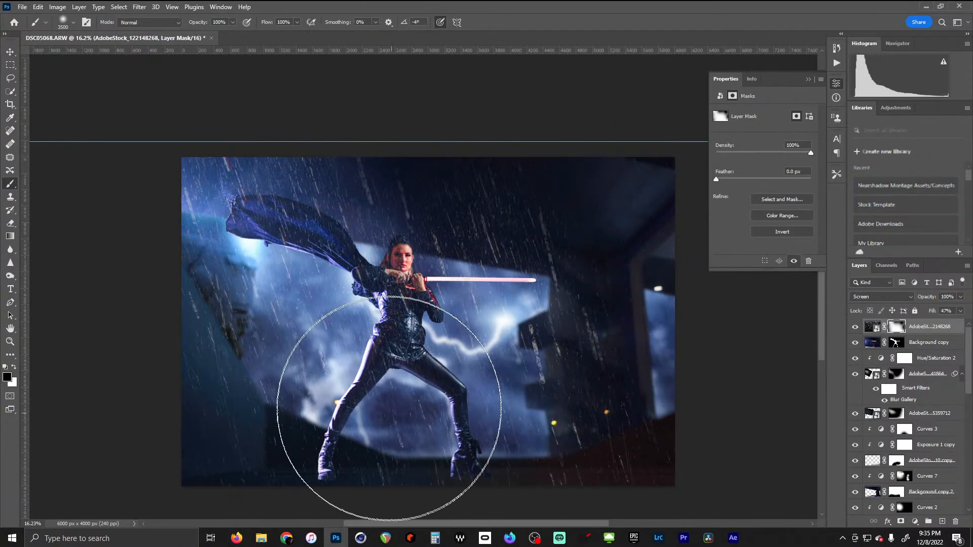
pyautogui.hotkey('ctrl', 'z')
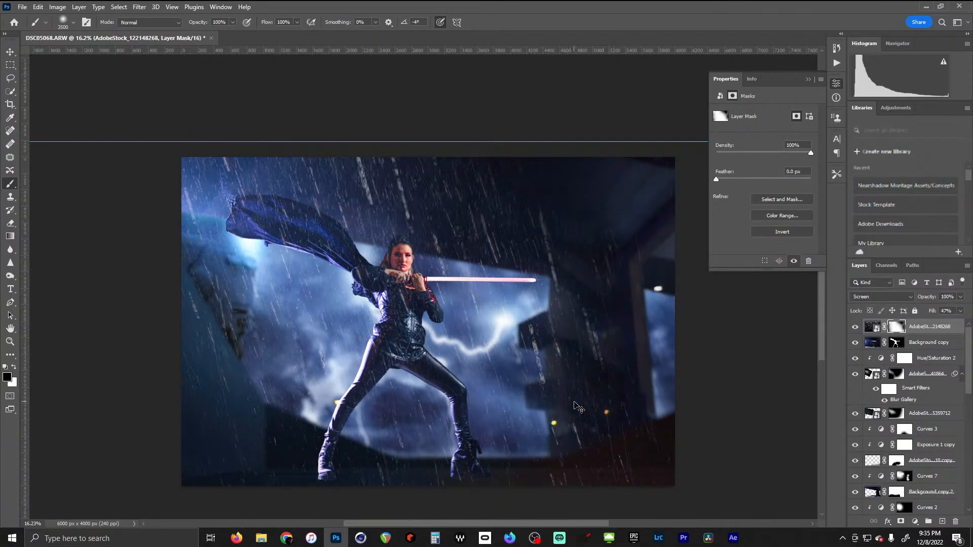
pyautogui.click(407, 286)
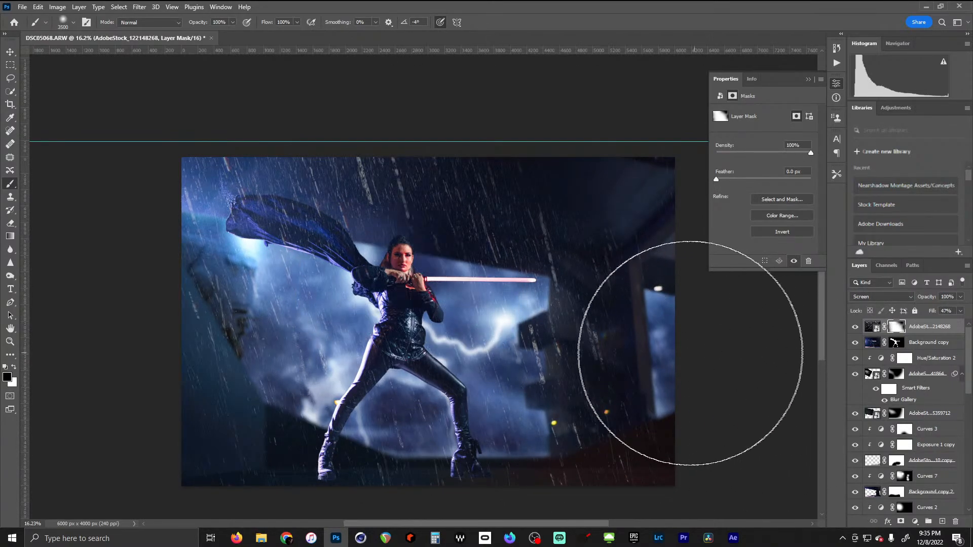
pyautogui.click(477, 383)
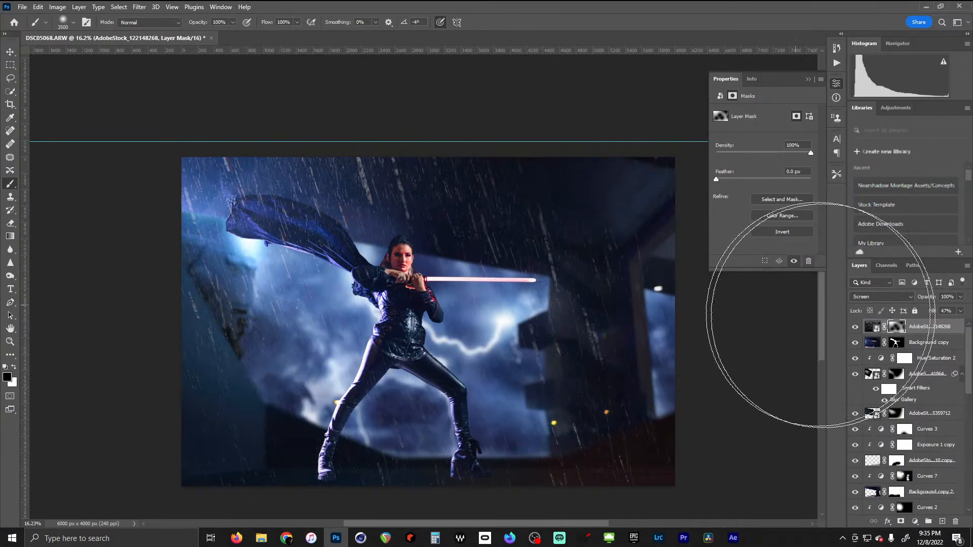
# Apply a strong Field Blur to the rain image so its streaks look out of focus
pyautogui.click(873, 326)
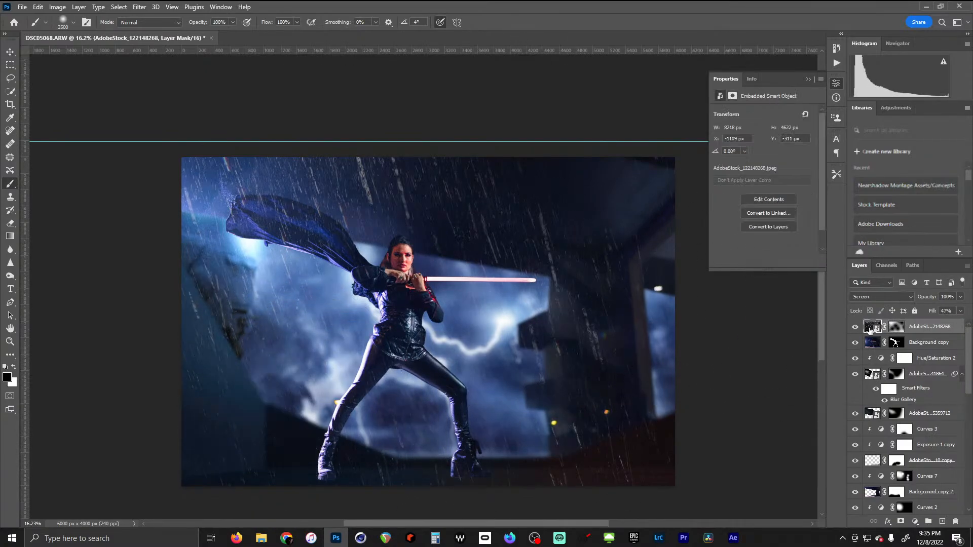
pyautogui.click(146, 10)
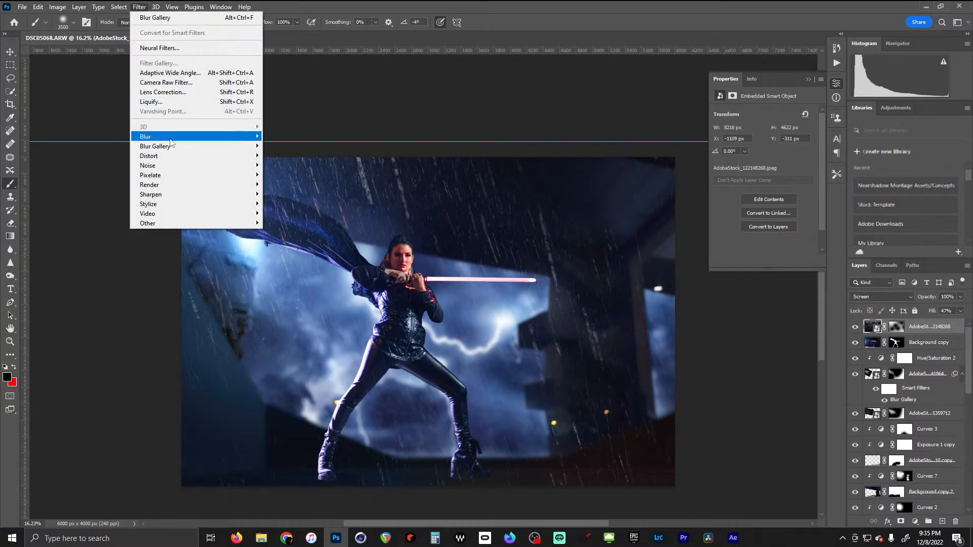
pyautogui.moveTo(187, 147)
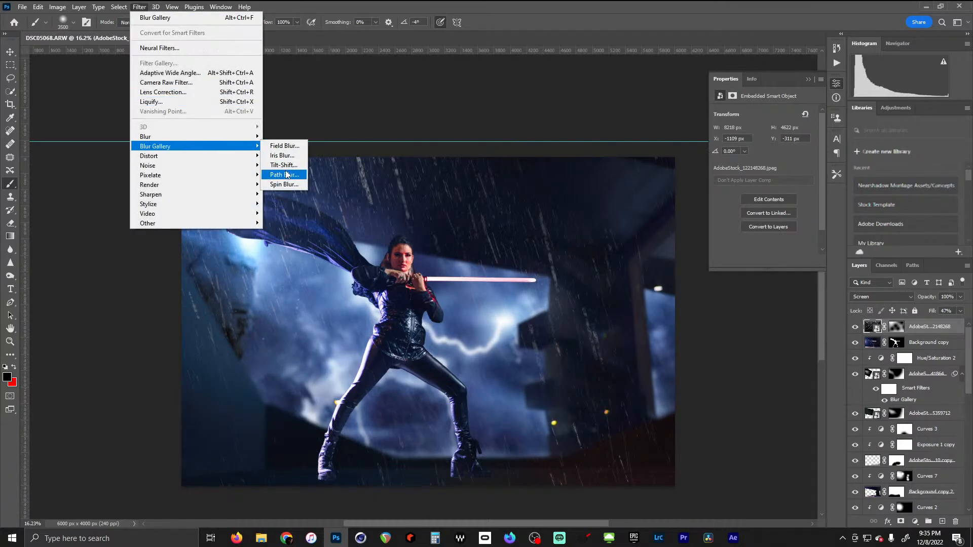
pyautogui.click(286, 145)
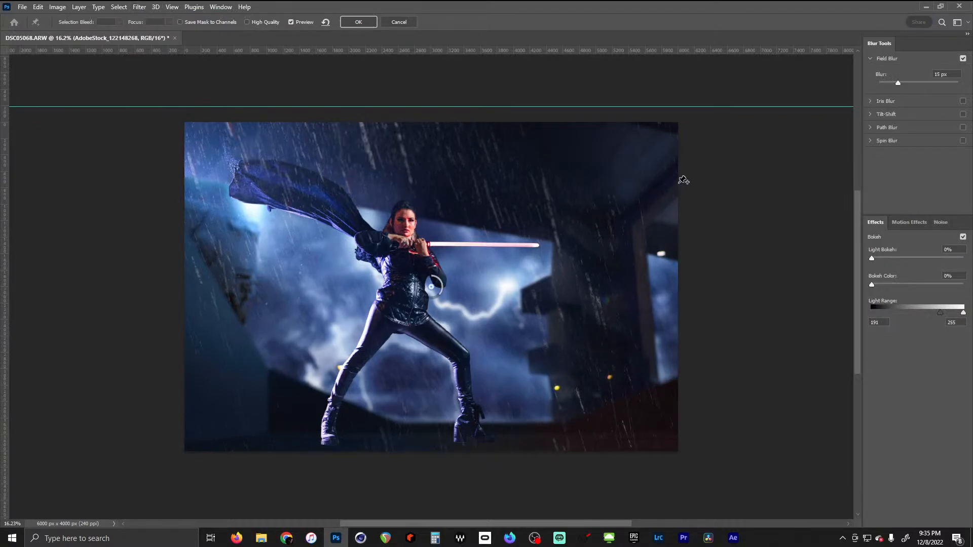
pyautogui.click(918, 82)
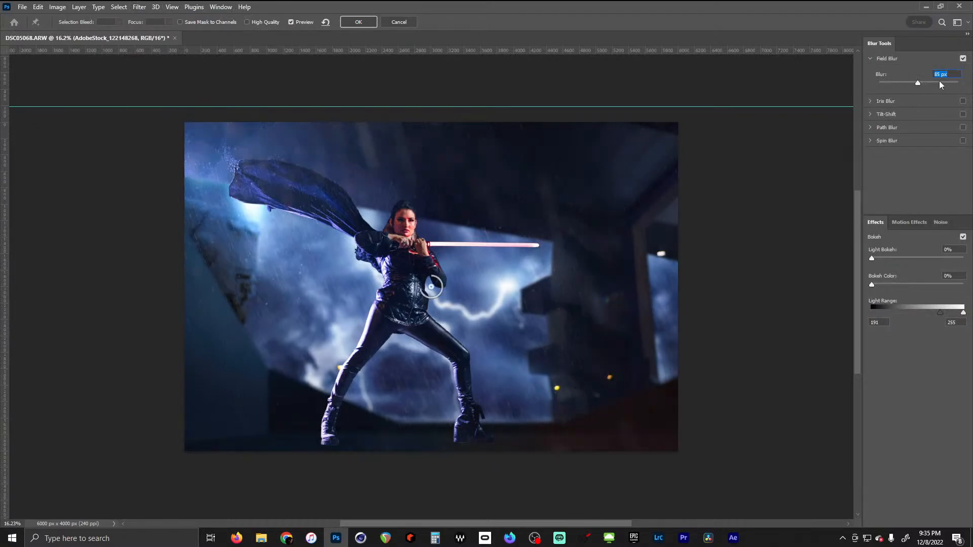
pyautogui.moveTo(941, 80); pyautogui.dragTo(912, 82)
pyautogui.click(368, 25)
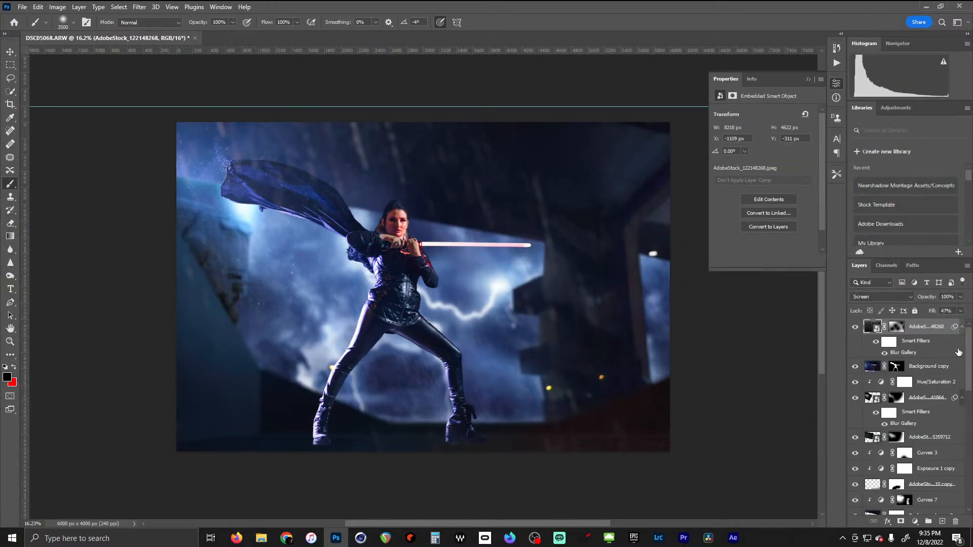
# Set the rain layer's fill to 92% and brush white on its mask over the dark upper background
pyautogui.click(962, 313)
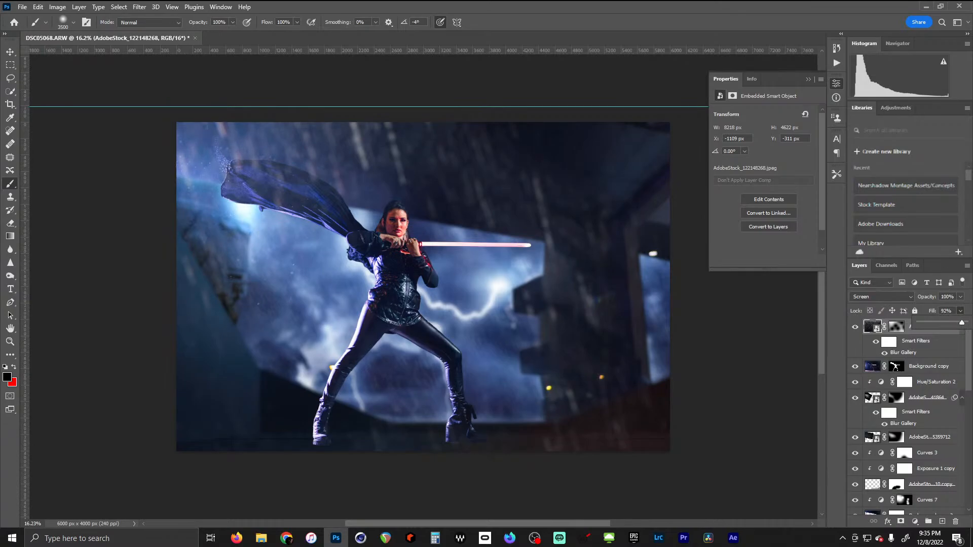
pyautogui.click(897, 327)
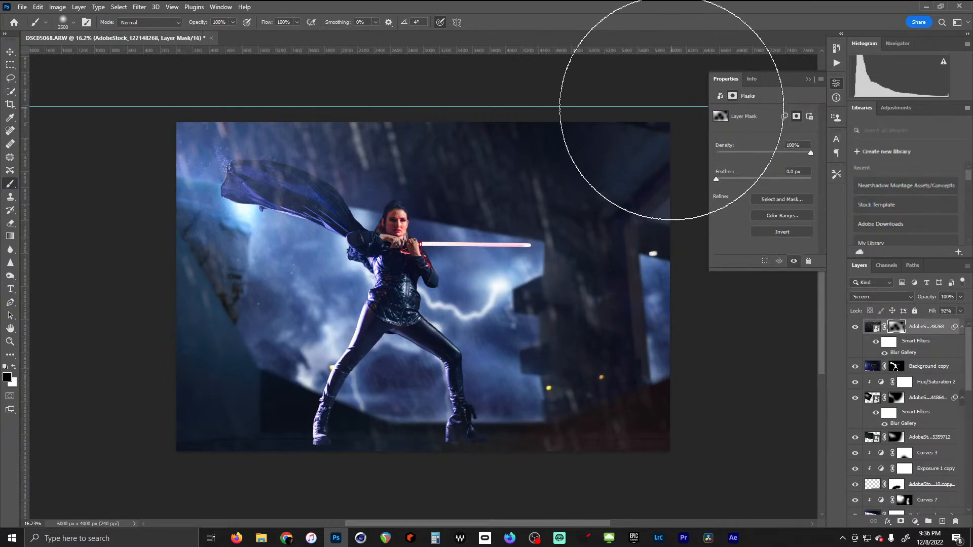
pyautogui.click(13, 367)
pyautogui.moveTo(439, 223); pyautogui.dragTo(302, 310)
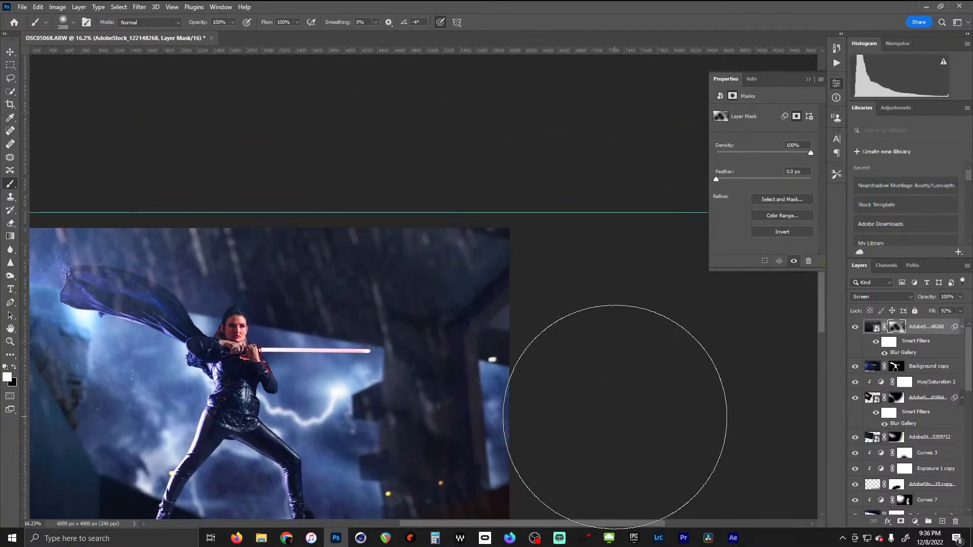
pyautogui.moveTo(360, 238); pyautogui.dragTo(459, 132)
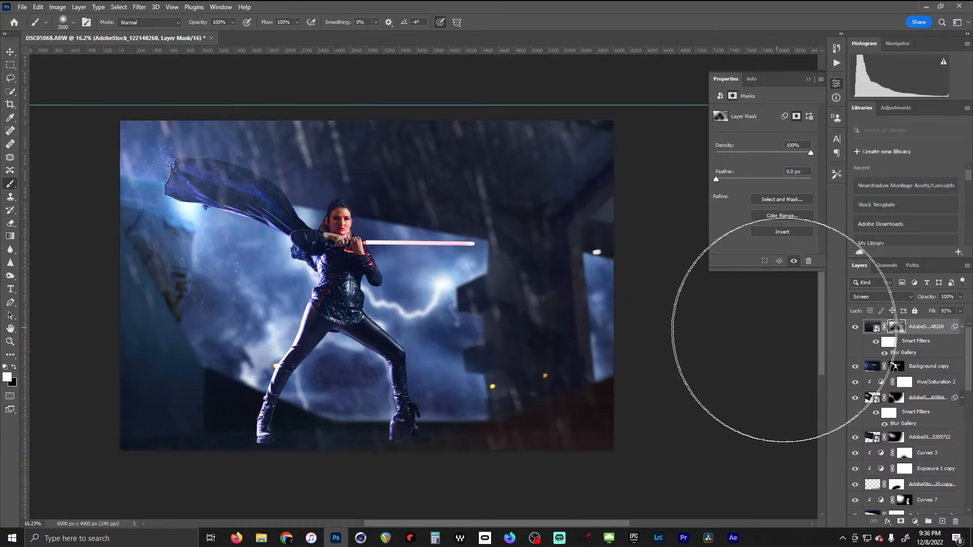
# Add a Curves adjustment above the rain lifting red from input 96 to output 146, invert its mask and paint it in over the right side
pyautogui.click(914, 521)
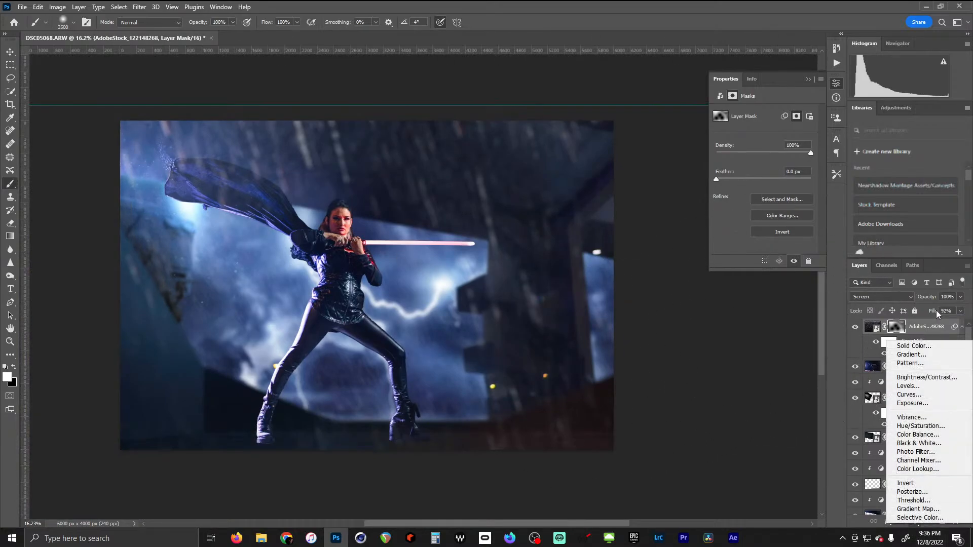
pyautogui.click(922, 398)
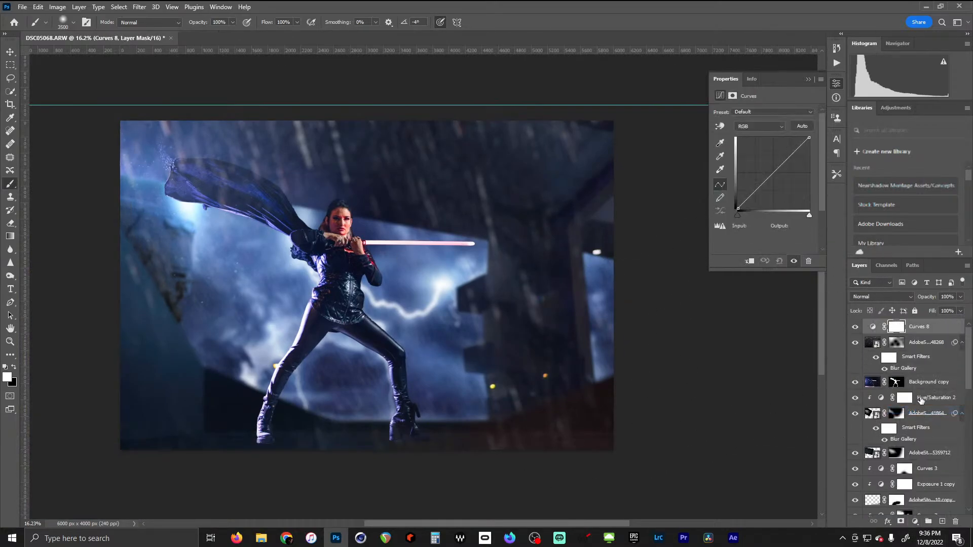
pyautogui.click(764, 127)
pyautogui.click(749, 146)
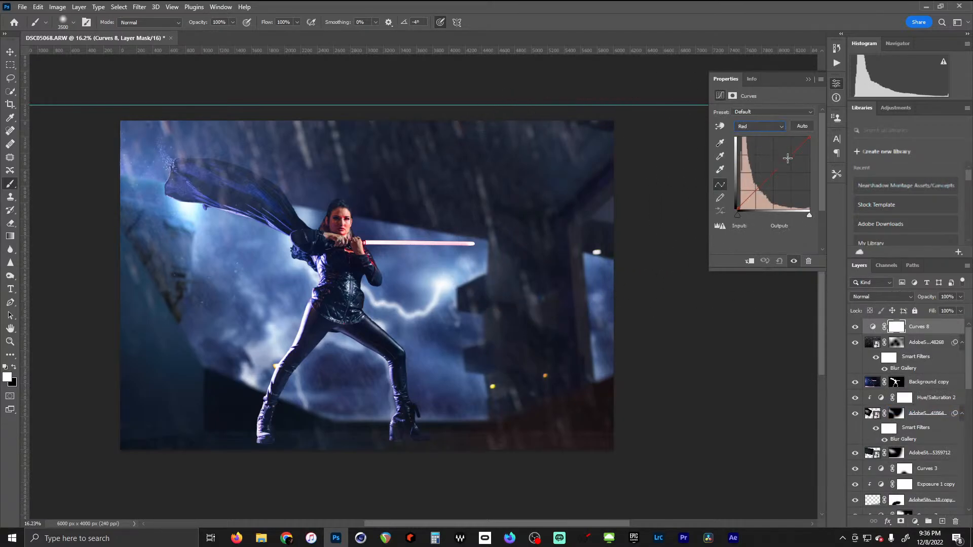
pyautogui.moveTo(767, 164); pyautogui.dragTo(765, 168)
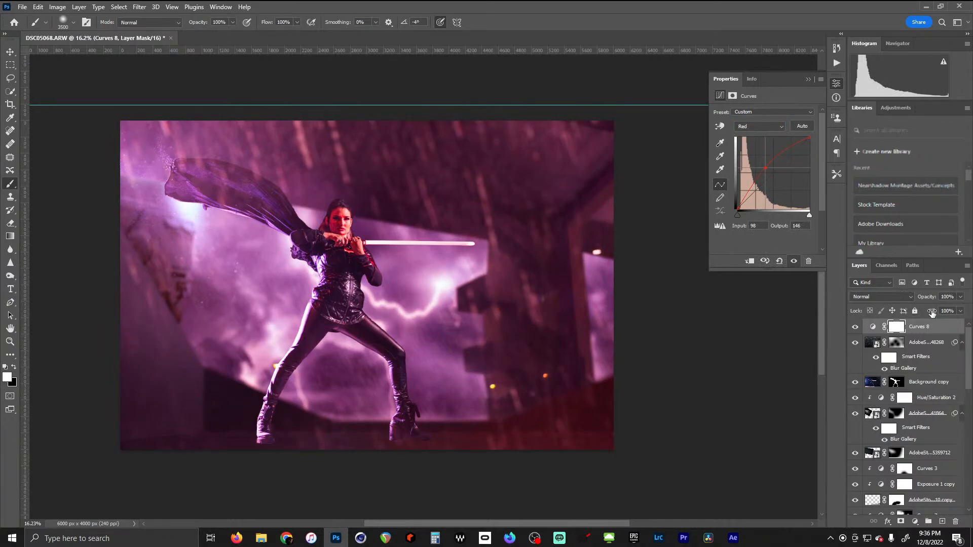
pyautogui.hotkey('ctrl', 'i')
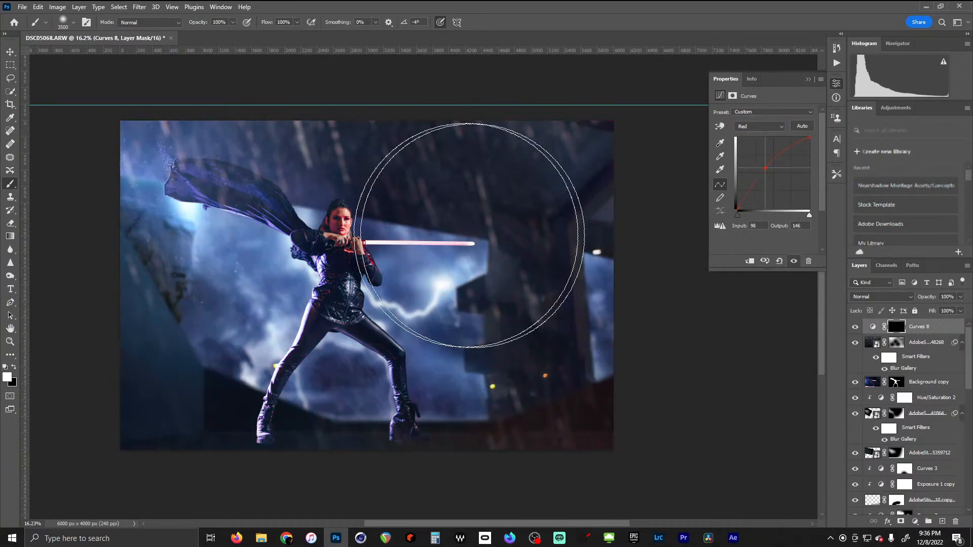
pyautogui.moveTo(452, 251)
pyautogui.mouseDown()
pyautogui.moveTo(663, 217)
pyautogui.moveTo(597, 184)
pyautogui.moveTo(578, 312)
pyautogui.mouseUp()
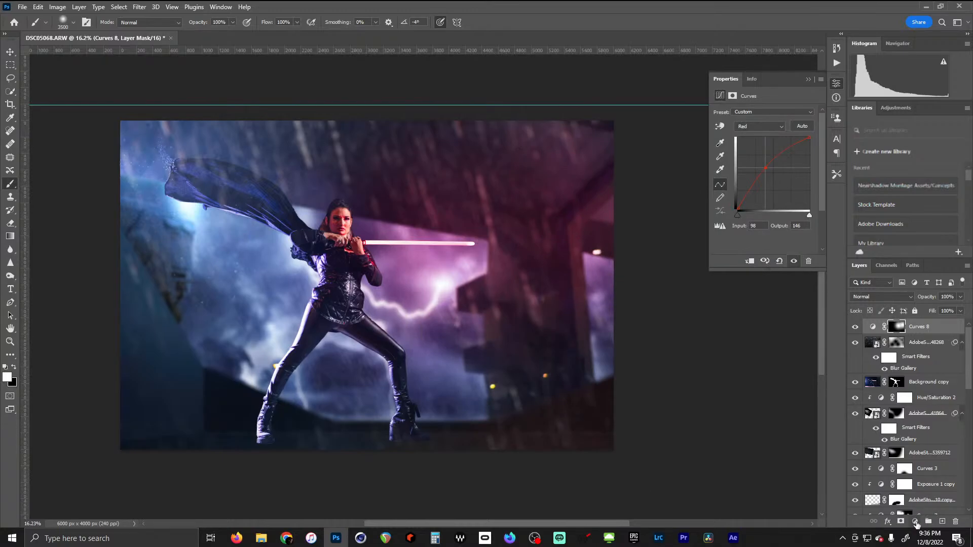
# Add another Curves adjustment on top, lifting the blue channel from input 105 to output 139
pyautogui.click(916, 525)
pyautogui.click(907, 397)
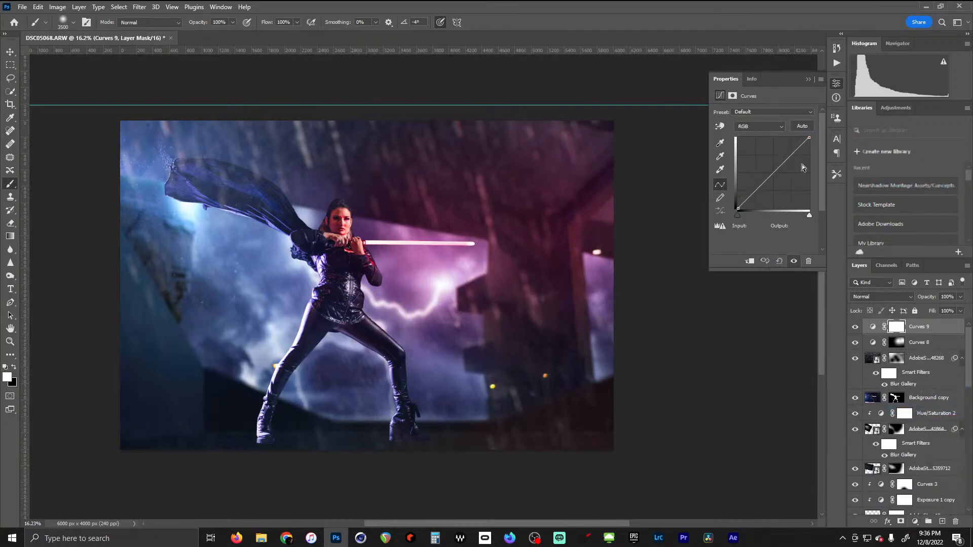
pyautogui.click(746, 125)
pyautogui.click(762, 161)
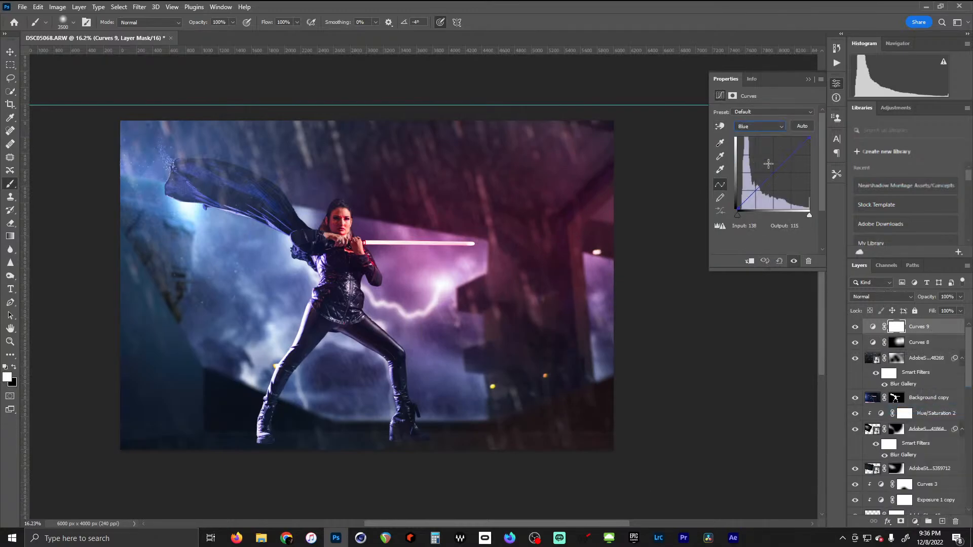
pyautogui.moveTo(768, 178); pyautogui.dragTo(768, 170)
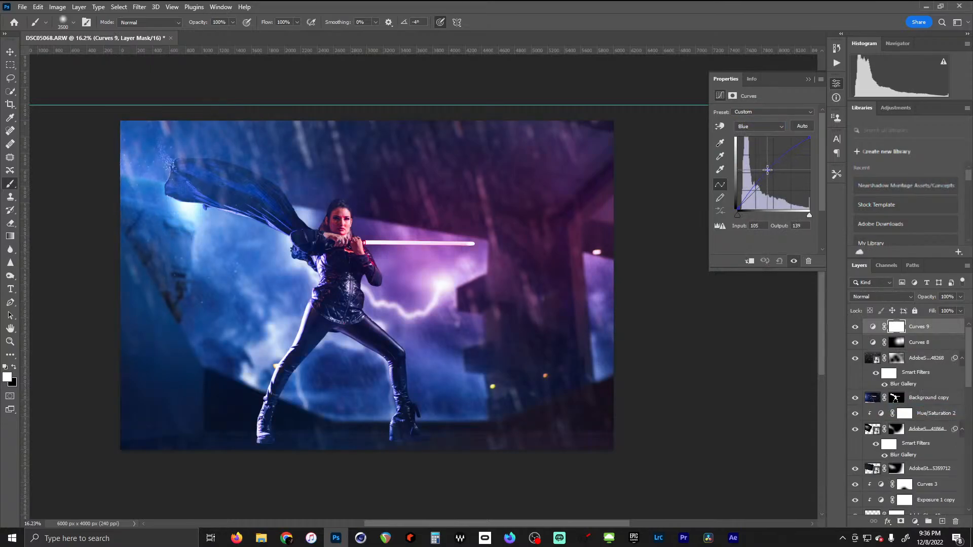
# Clip the red Curves 8 adjustment to the rain layer
pyautogui.click(894, 342)
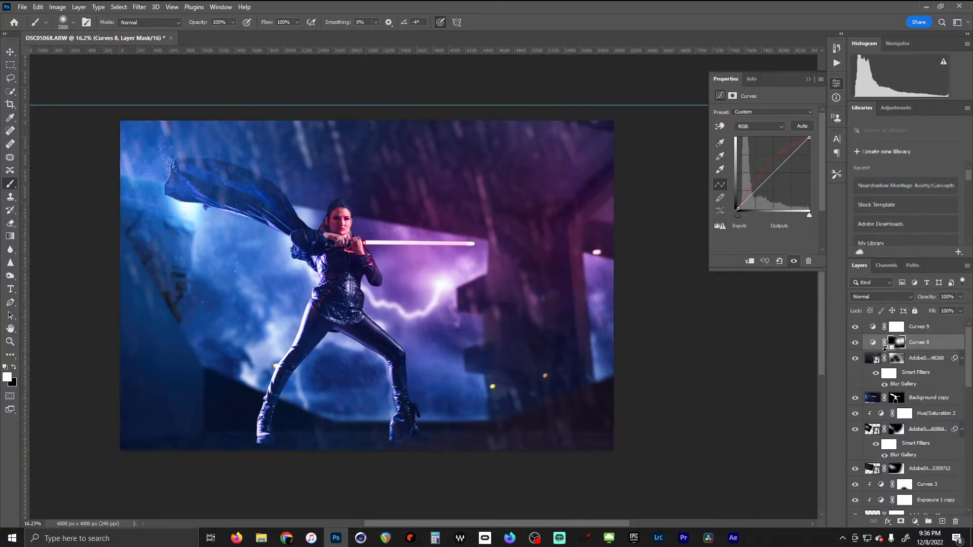
pyautogui.hotkey('ctrl', 'alt', 'g')
pyautogui.click(893, 328)
pyautogui.keyDown('alt'); pyautogui.click(893, 329); pyautogui.keyUp('alt')
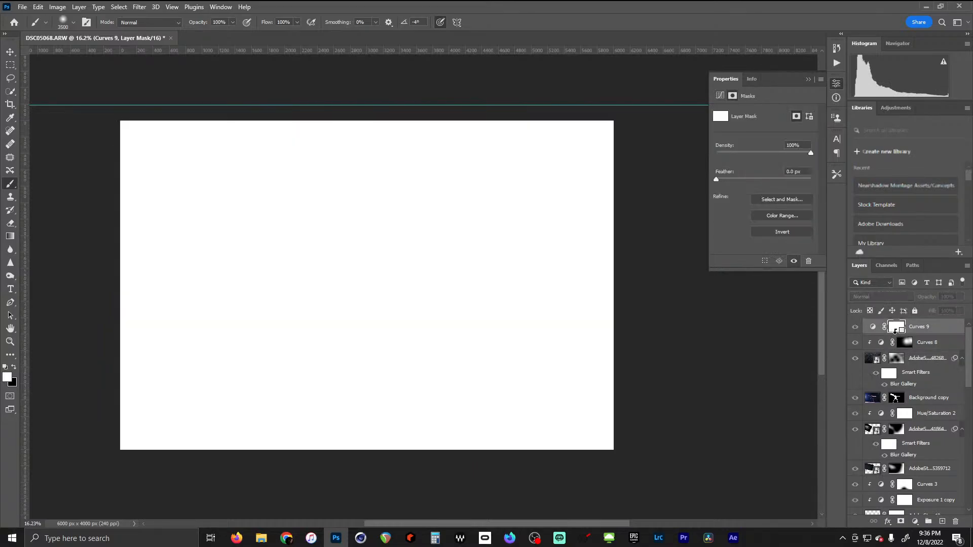
pyautogui.hotkey('ctrl', 'alt', 'g')
pyautogui.hotkey('ctrl', 'i')
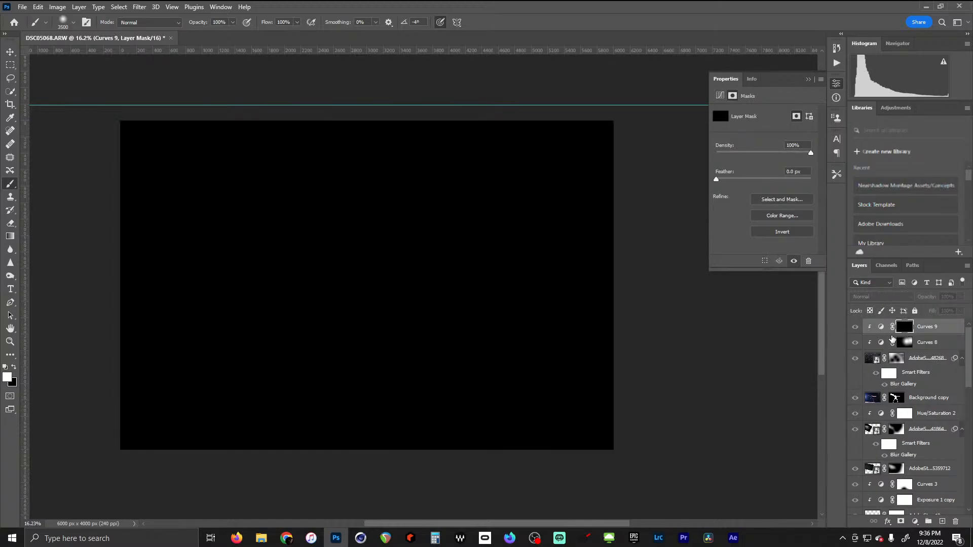
pyautogui.hotkey('ctrl', 'z')
pyautogui.hotkey('ctrl', 'z')
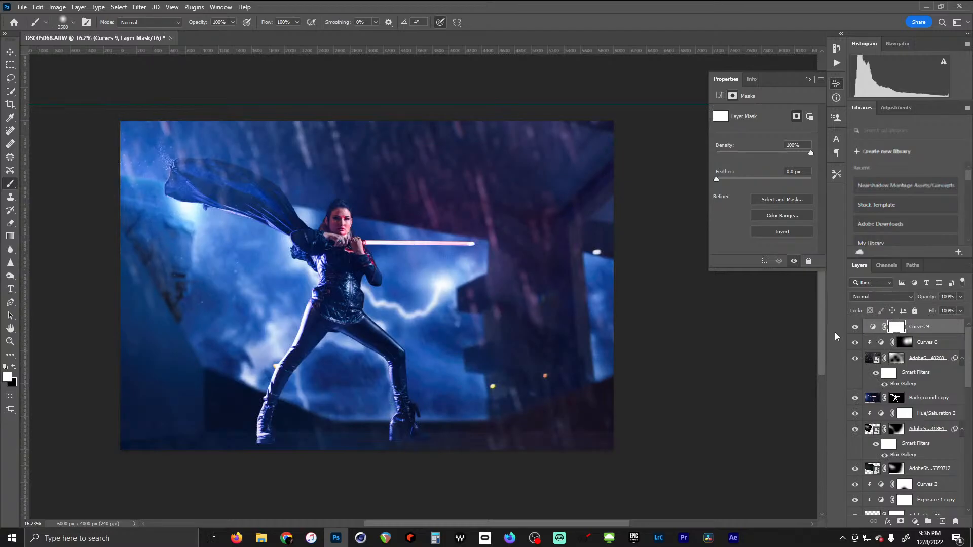
# Clip Curves 9 to the rain layer, invert its mask and paint the blue tint in over the image's left side
pyautogui.keyDown('alt'); pyautogui.click(909, 336); pyautogui.keyUp('alt')
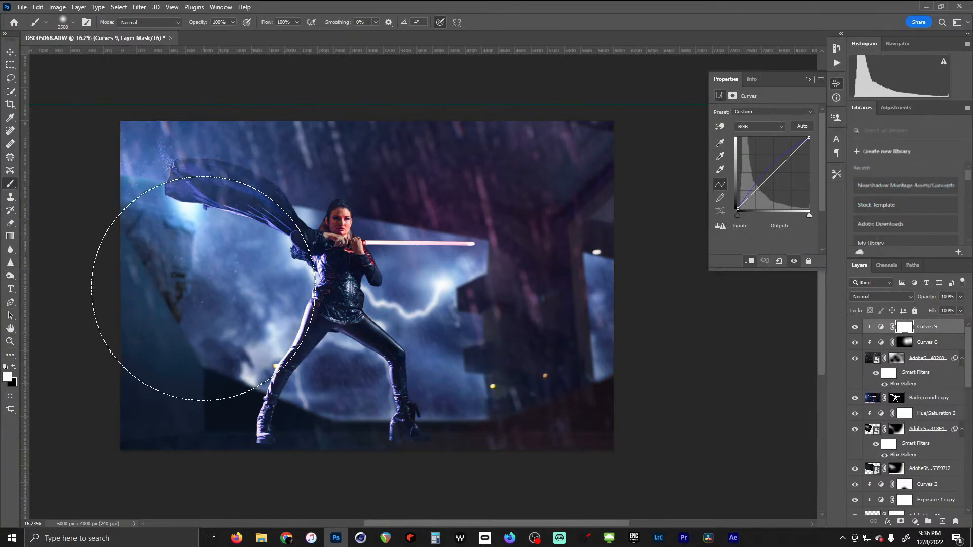
pyautogui.hotkey('ctrl', 'i')
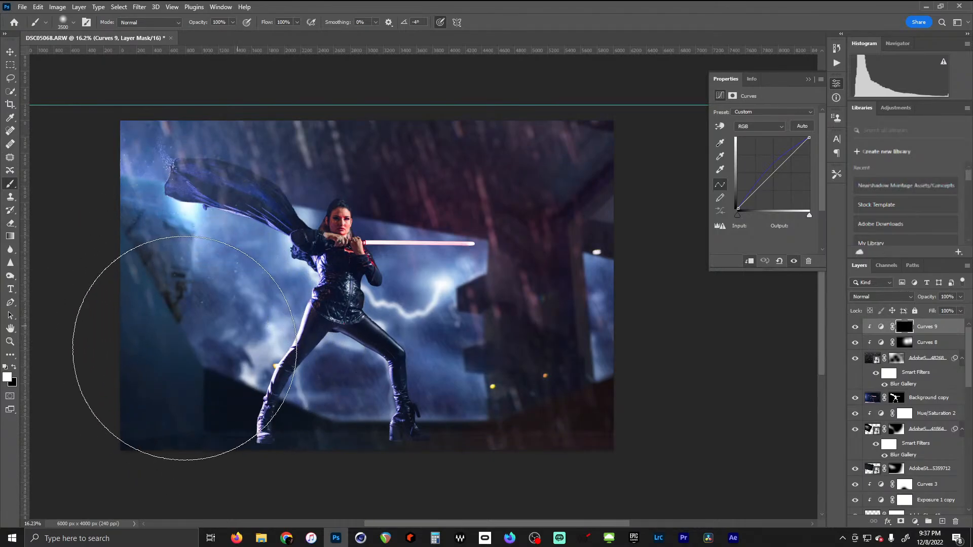
pyautogui.moveTo(150, 206)
pyautogui.mouseDown()
pyautogui.moveTo(334, 258)
pyautogui.moveTo(282, 222)
pyautogui.moveTo(195, 185)
pyautogui.moveTo(195, 250)
pyautogui.moveTo(331, 329)
pyautogui.mouseUp()
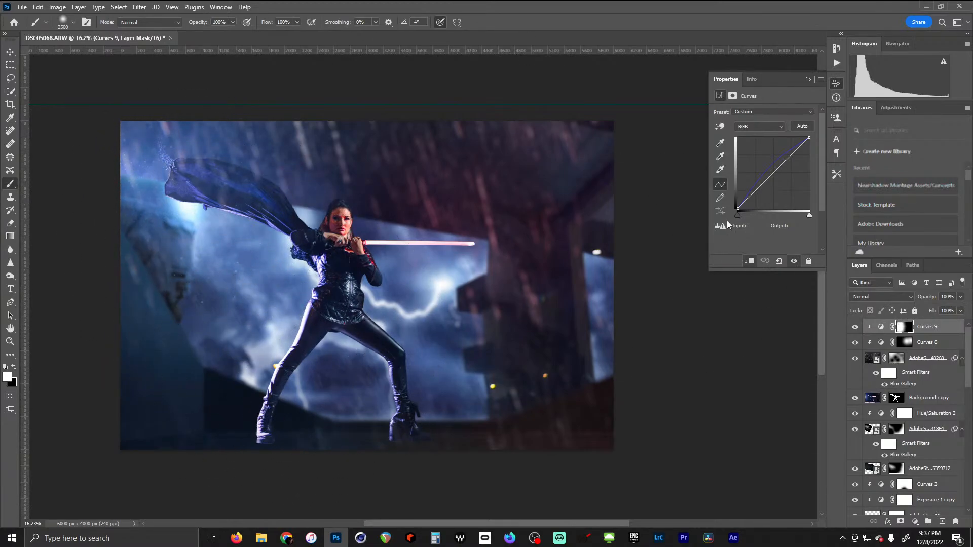
# Strengthen Curves 9 by raising its RGB curve point to output 158 and its blue curve point to output 166
pyautogui.moveTo(763, 184); pyautogui.dragTo(760, 164)
pyautogui.click(759, 126)
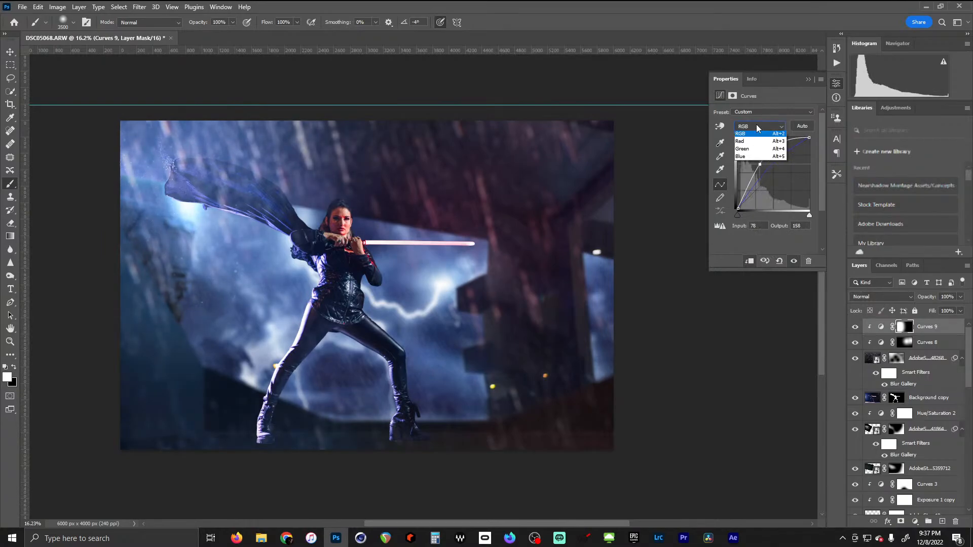
pyautogui.click(748, 158)
pyautogui.moveTo(768, 169); pyautogui.dragTo(759, 161)
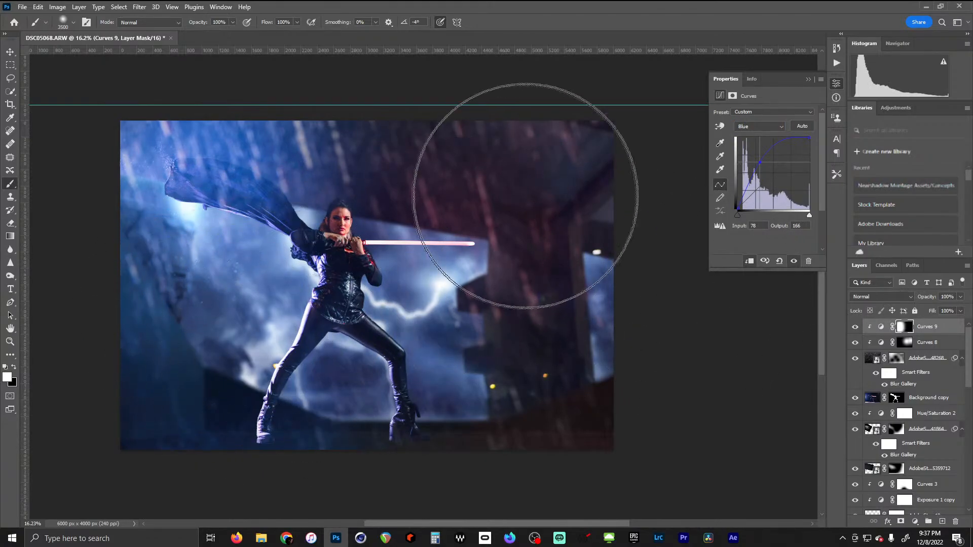
# Hide the rain layer with its clipped Curves and reveal the Background layer at the base of the layer stack
pyautogui.click(856, 359)
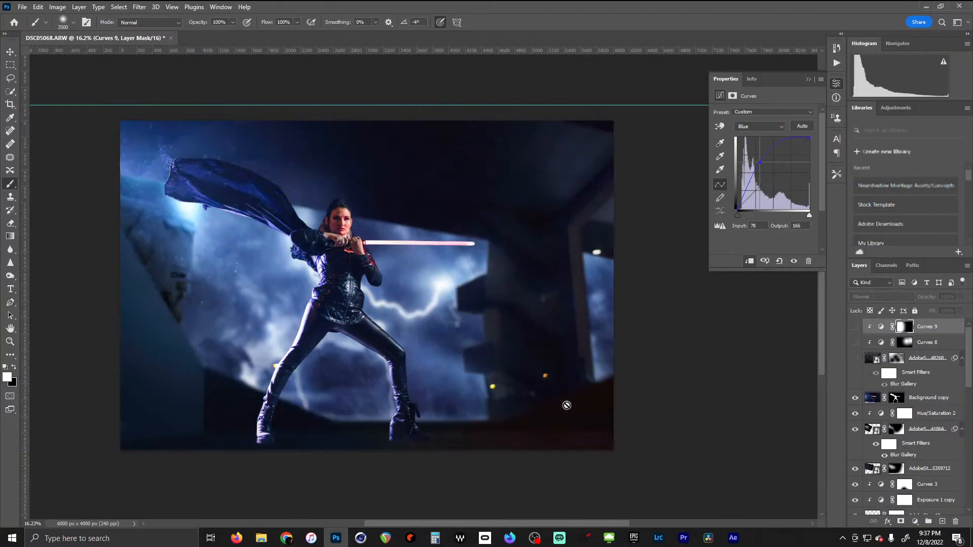
pyautogui.click(809, 79)
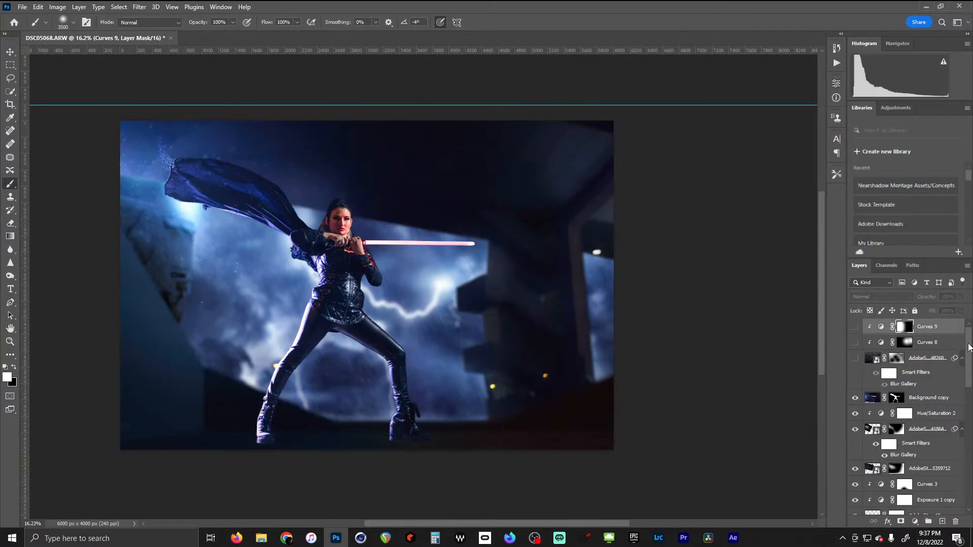
pyautogui.moveTo(969, 347); pyautogui.dragTo(965, 468)
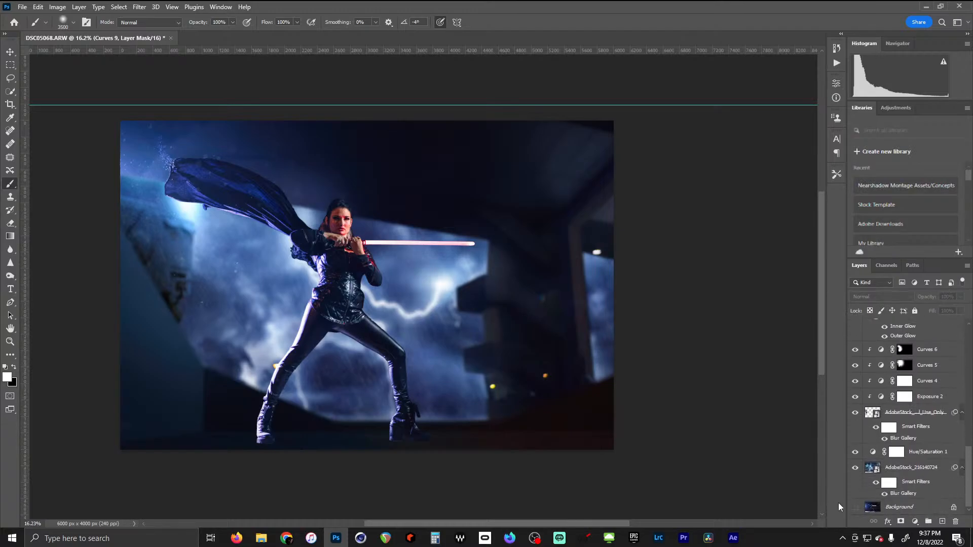
# Place the AdobeStock_299779465 coloured smoke image from the Downloads folder directly above the Curves 2 layer
pyautogui.scroll(5, 936, 430)
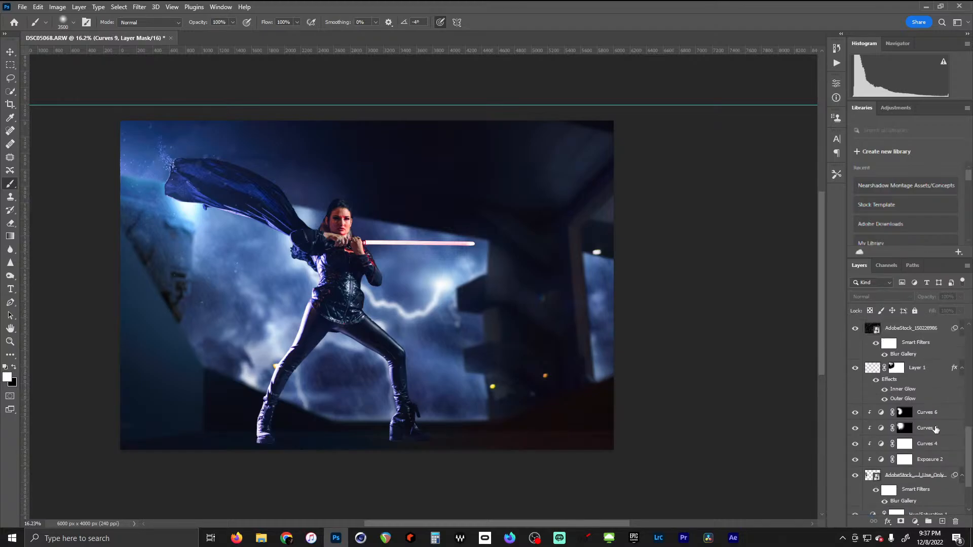
pyautogui.scroll(1, 891, 427)
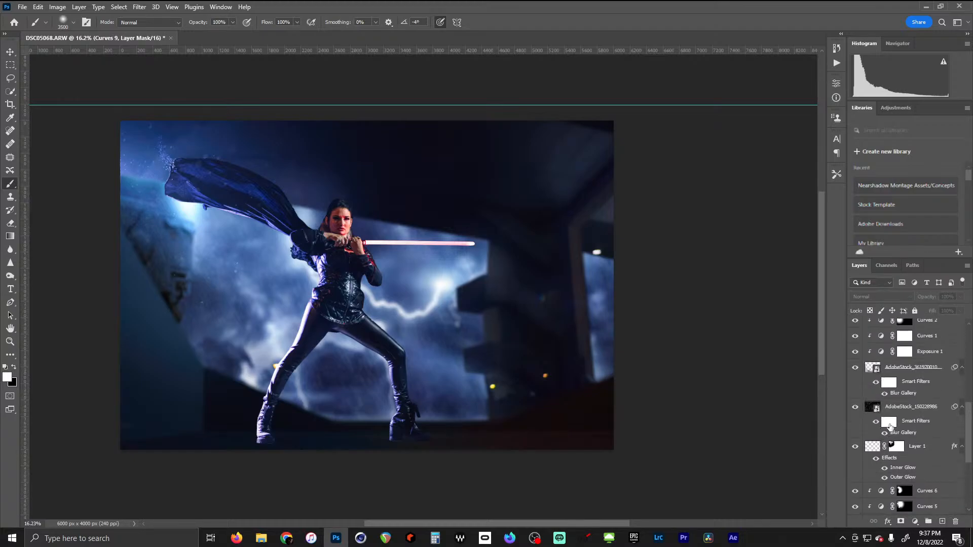
pyautogui.scroll(5, 880, 369)
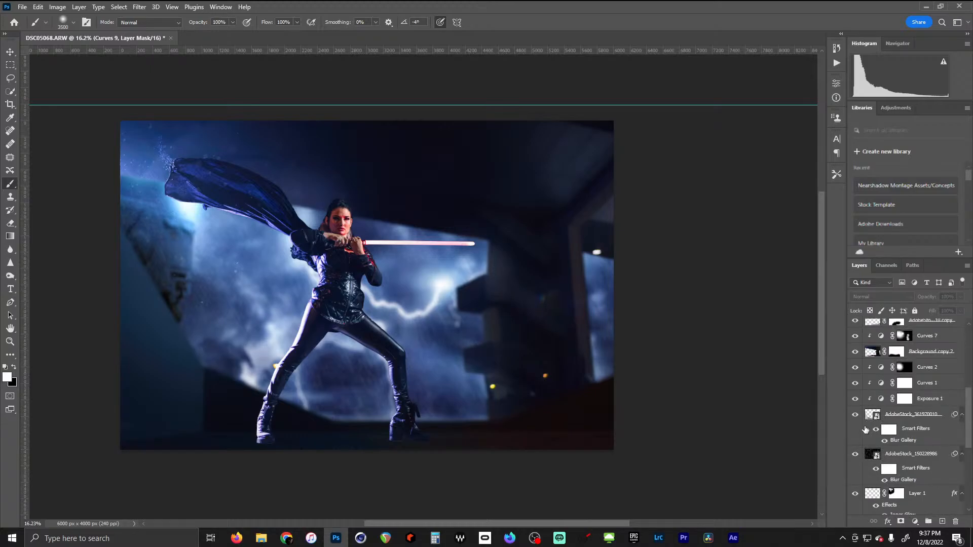
pyautogui.scroll(1, 874, 441)
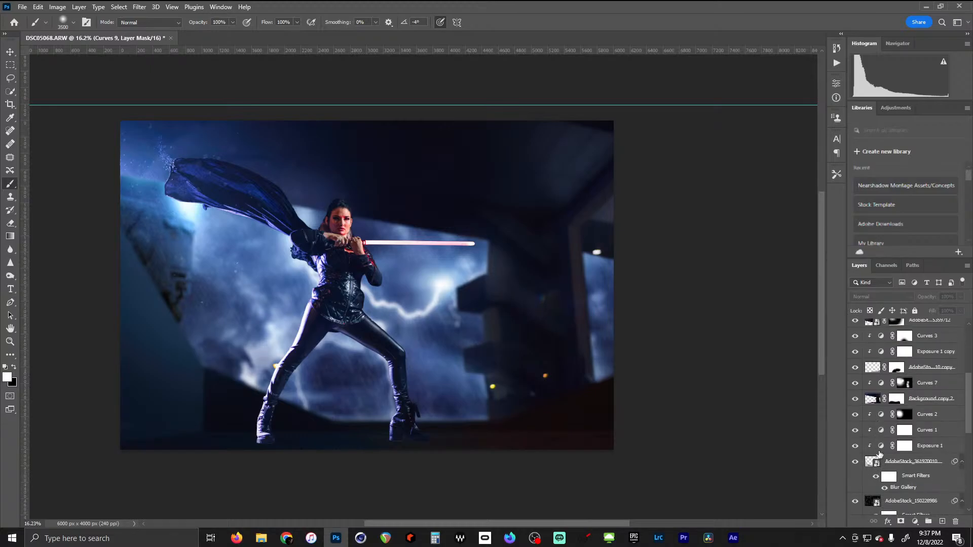
pyautogui.click(910, 415)
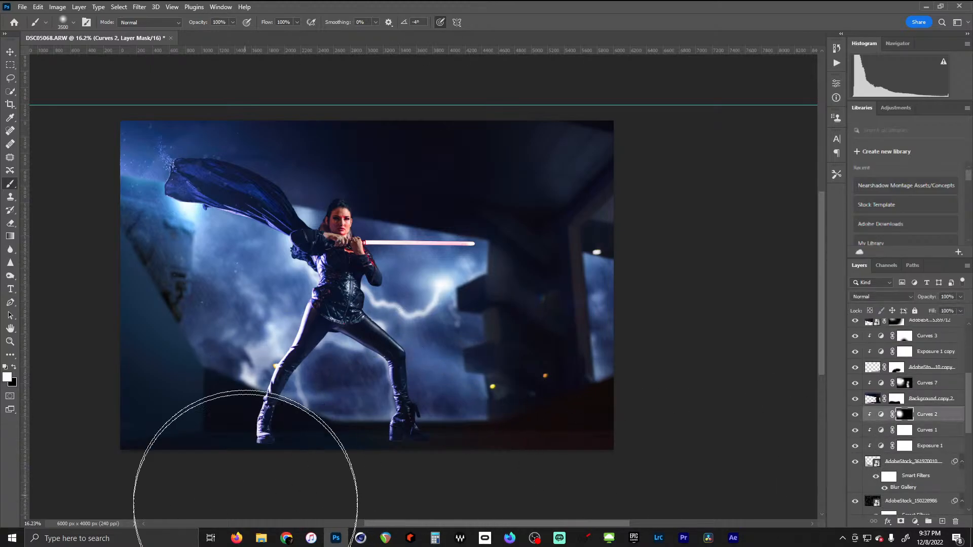
pyautogui.click(261, 538)
pyautogui.scroll(10, 703, 293)
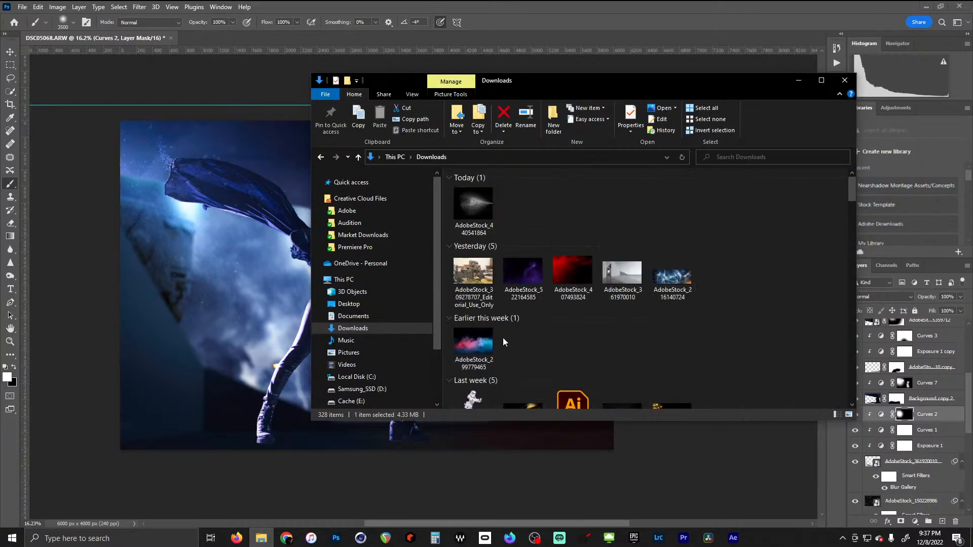
pyautogui.moveTo(231, 346); pyautogui.dragTo(245, 348)
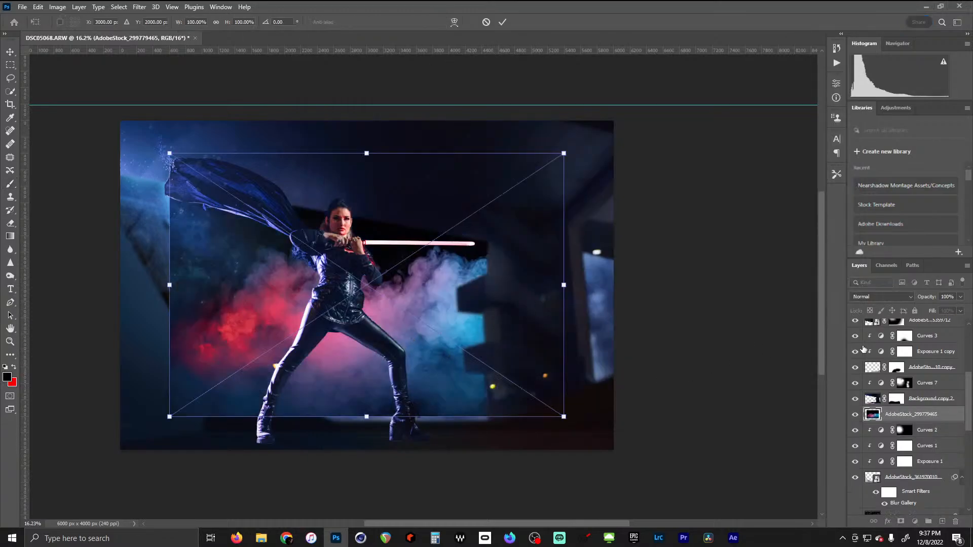
pyautogui.press('Return')
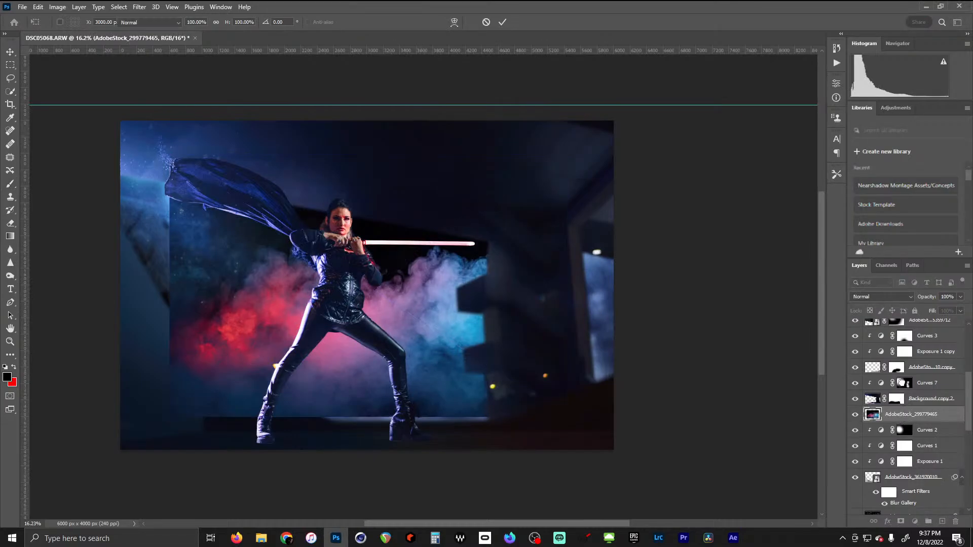
# Move the smoke layer above Curves 7, flip it horizontally and enlarge it to about 148% so it covers the canvas
pyautogui.moveTo(907, 414); pyautogui.dragTo(902, 381)
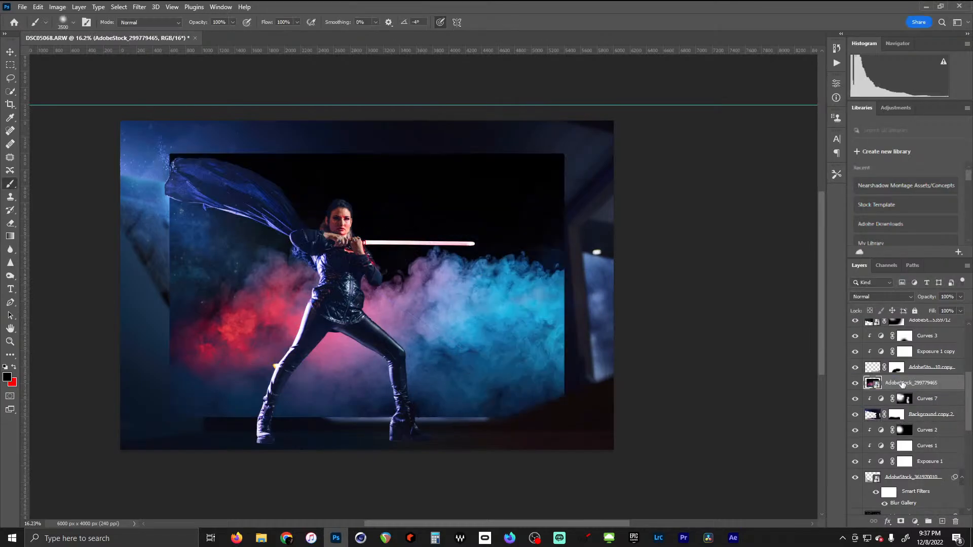
pyautogui.click(10, 51)
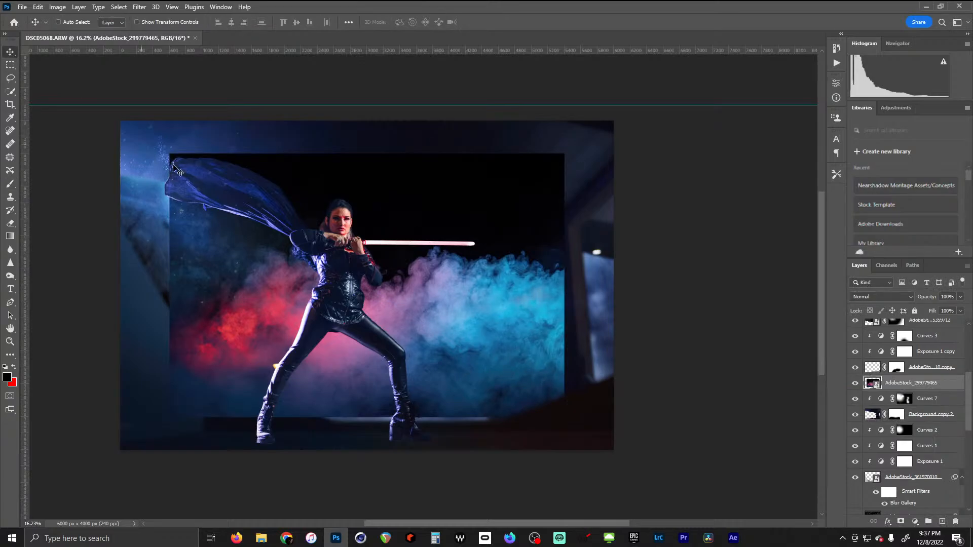
pyautogui.hotkey('ctrl', 't')
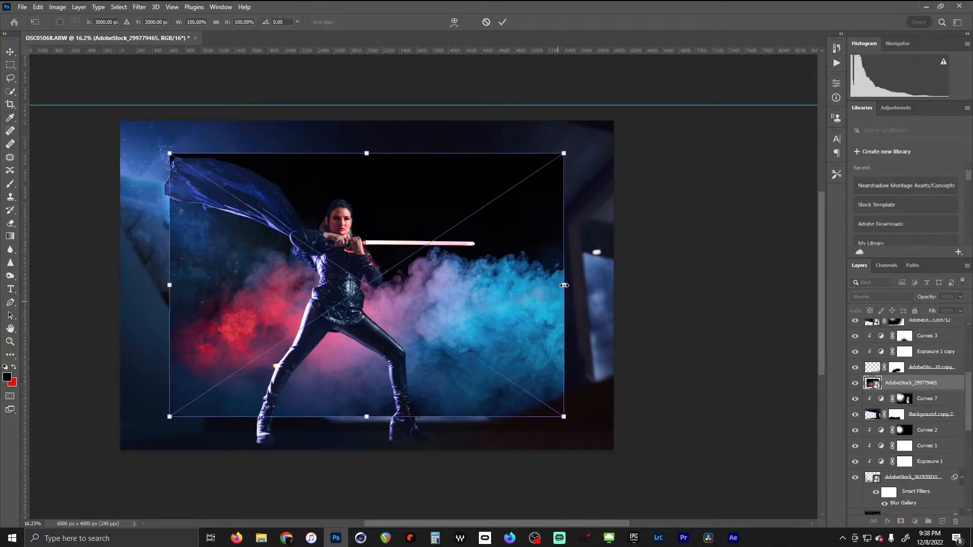
pyautogui.moveTo(564, 285); pyautogui.dragTo(583, 317)
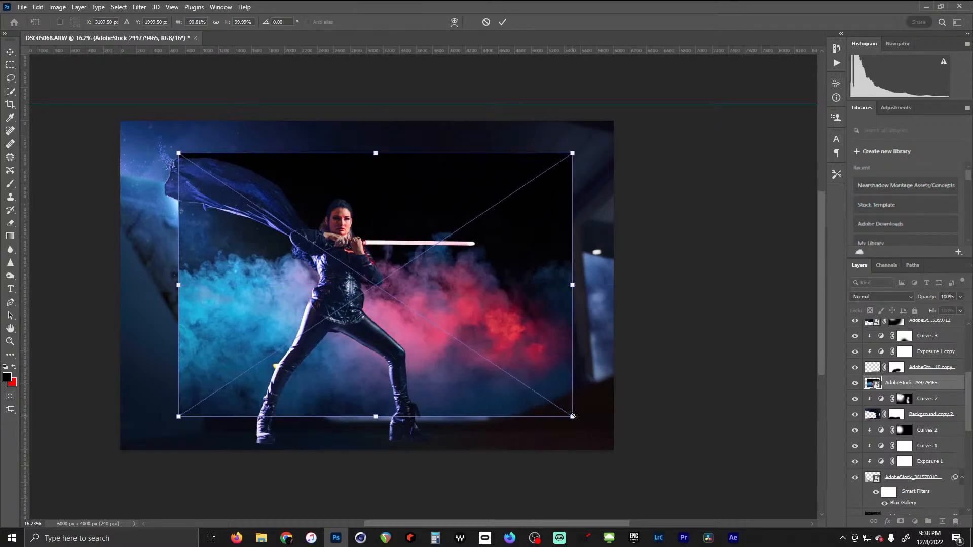
pyautogui.moveTo(572, 415); pyautogui.dragTo(688, 448)
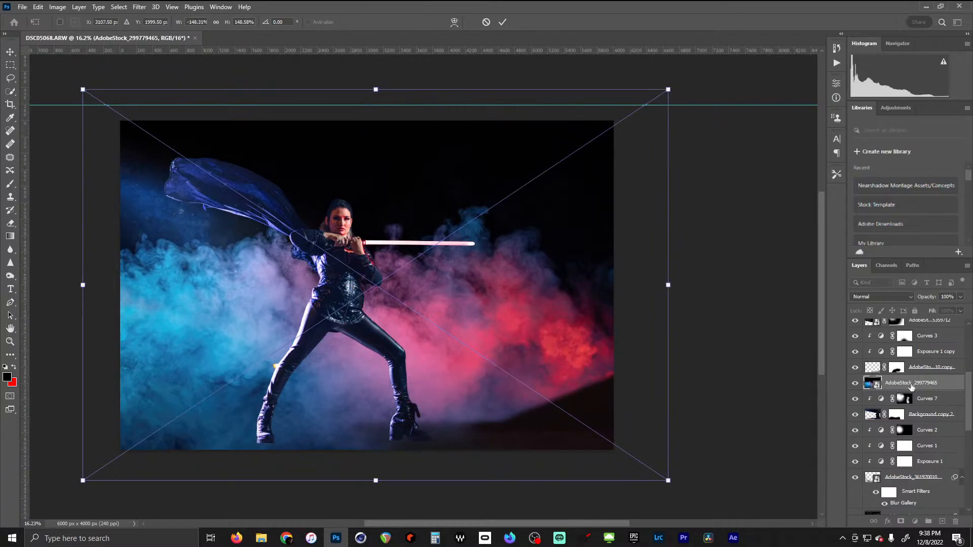
pyautogui.scroll(3, 963, 398)
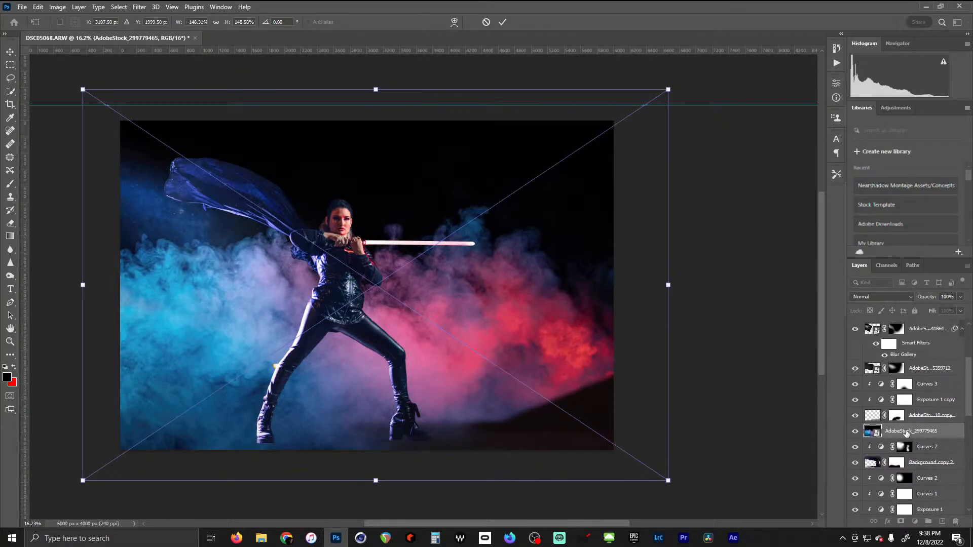
pyautogui.press('Return')
# Raise the smoke layer above the AdobeStock layer ending in 5359712, set it to Screen and shift the smoke slightly upward
pyautogui.moveTo(907, 430); pyautogui.dragTo(909, 361)
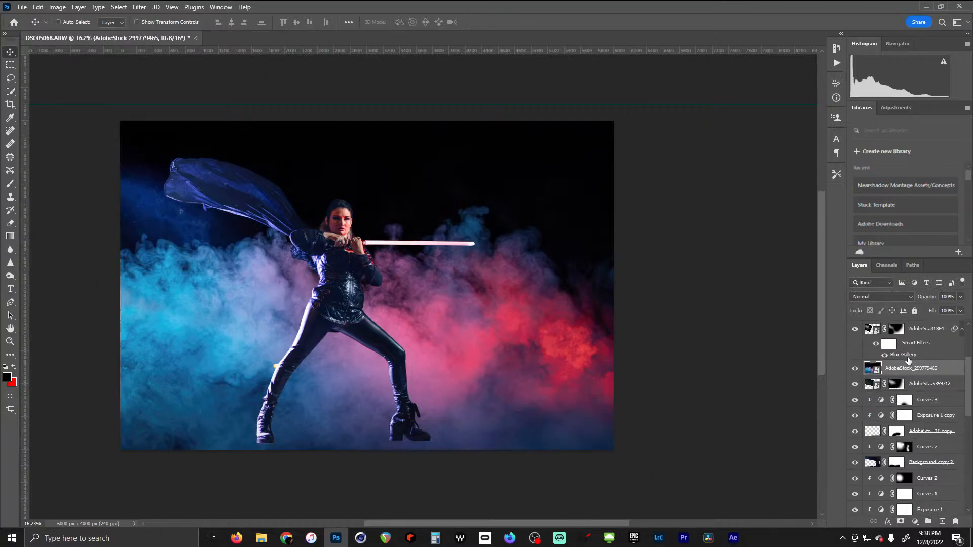
pyautogui.click(909, 298)
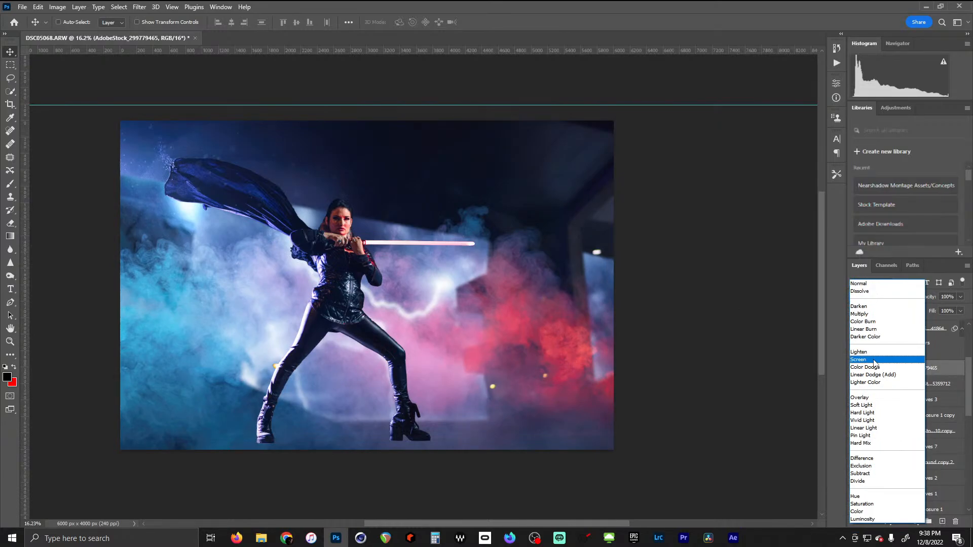
pyautogui.click(875, 360)
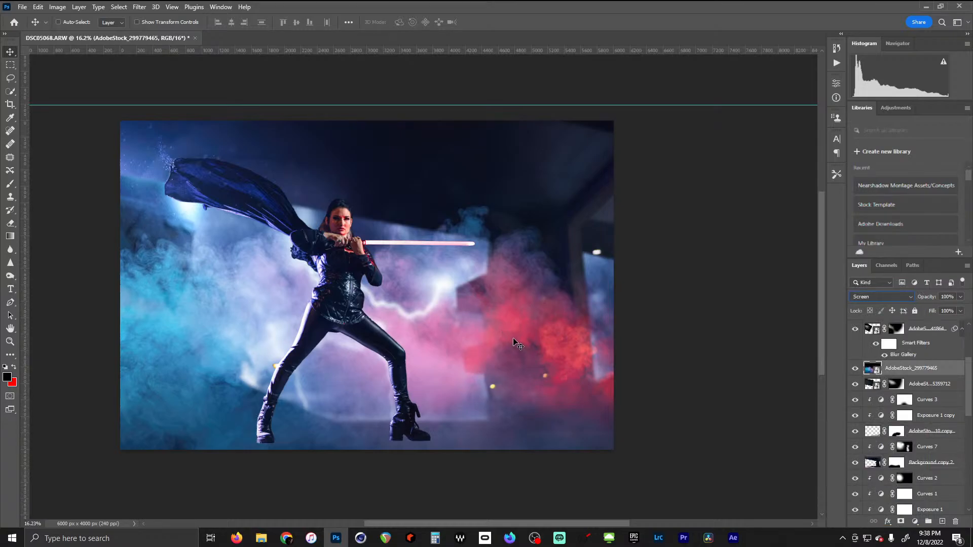
pyautogui.moveTo(514, 342); pyautogui.dragTo(527, 314)
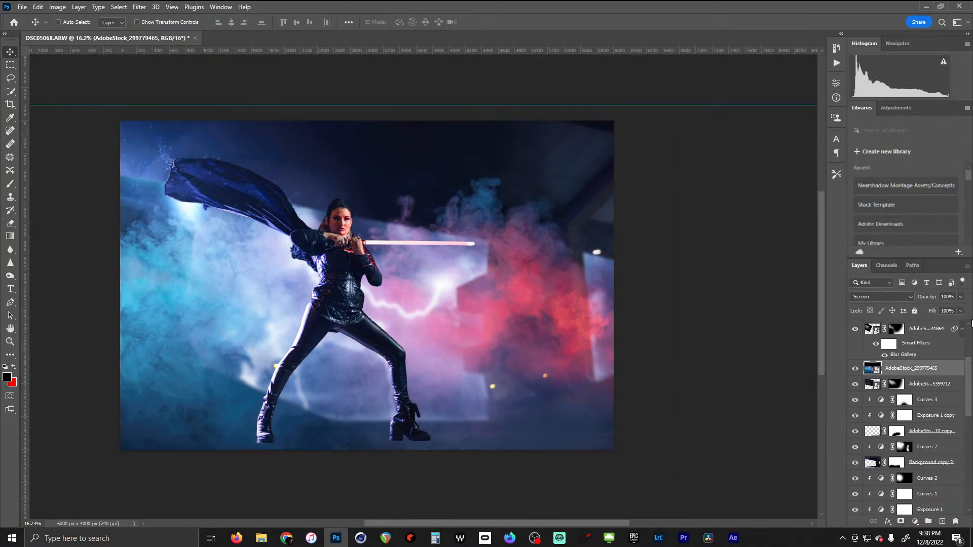
# Mask the smoke layer and paint black with a soft brush of about 3900 px to fade the smoke along the image's left and bottom edges
pyautogui.click(961, 312)
pyautogui.moveTo(945, 326)
pyautogui.mouseDown()
pyautogui.moveTo(933, 330)
pyautogui.moveTo(951, 328)
pyautogui.mouseUp()
pyautogui.click(900, 522)
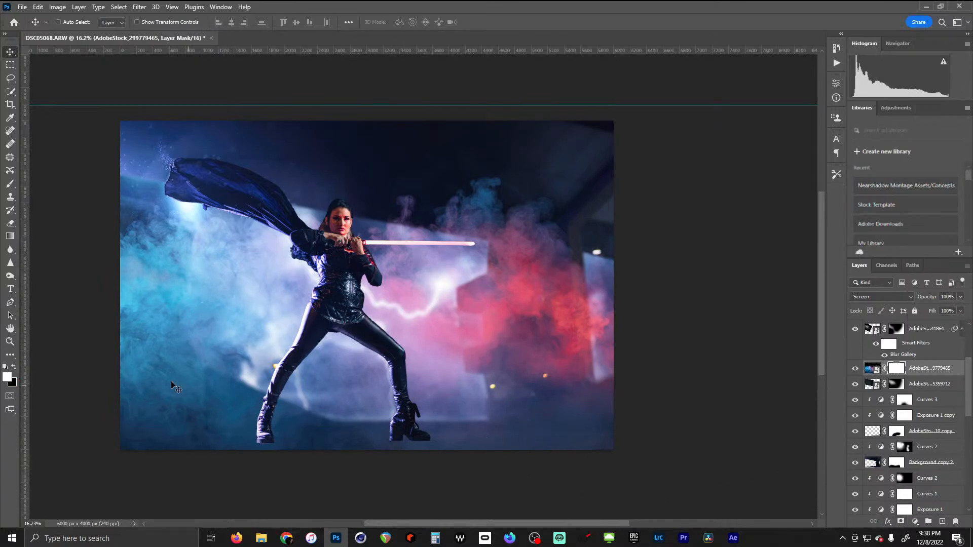
pyautogui.press('r')
pyautogui.click(10, 184)
pyautogui.press(']')
pyautogui.press(']')
pyautogui.press(']')
pyautogui.press(']')
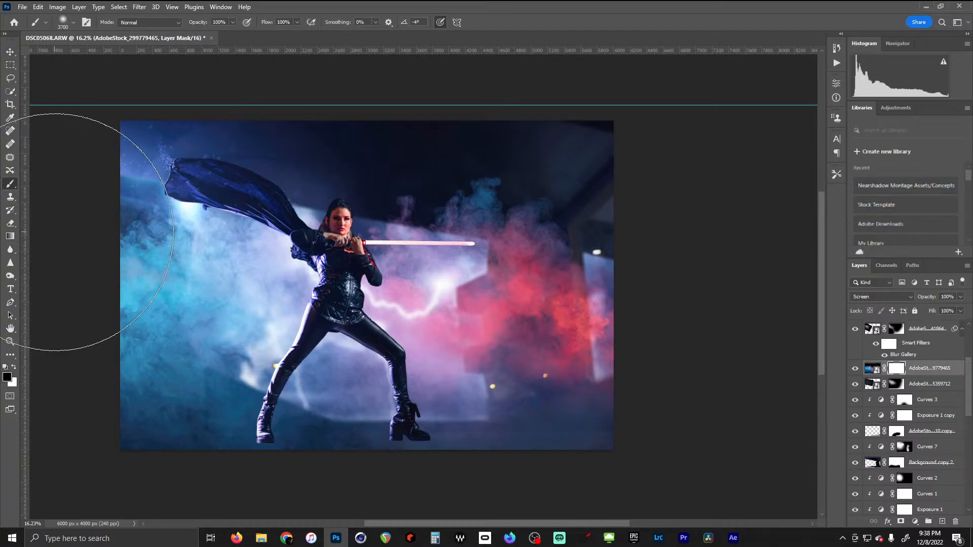
pyautogui.moveTo(262, 197)
pyautogui.mouseDown()
pyautogui.moveTo(96, 384)
pyautogui.moveTo(28, 378)
pyautogui.moveTo(48, 274)
pyautogui.moveTo(48, 374)
pyautogui.moveTo(95, 478)
pyautogui.moveTo(190, 513)
pyautogui.mouseUp()
pyautogui.moveTo(256, 499); pyautogui.dragTo(248, 490)
pyautogui.moveTo(281, 423); pyautogui.dragTo(244, 366)
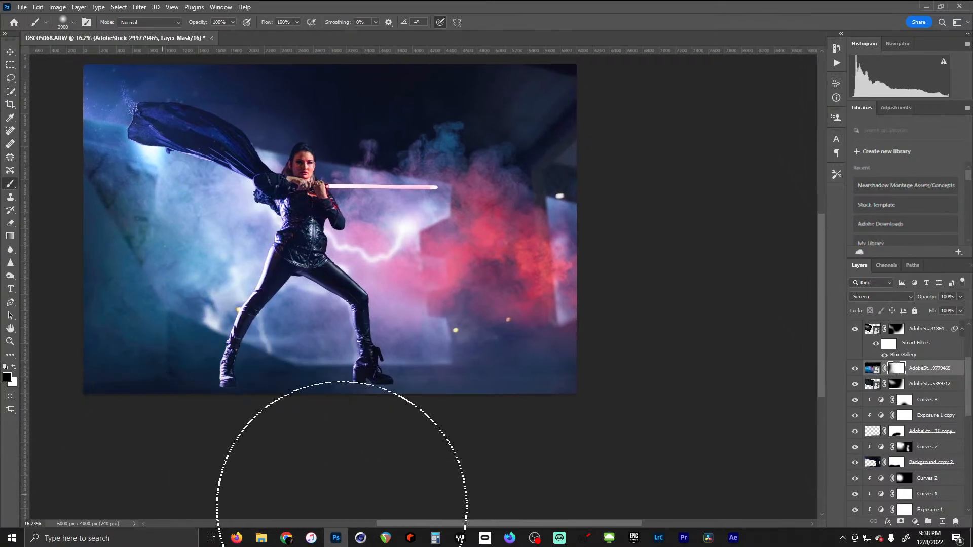
pyautogui.moveTo(438, 493)
pyautogui.mouseDown()
pyautogui.moveTo(510, 503)
pyautogui.moveTo(606, 478)
pyautogui.moveTo(628, 439)
pyautogui.moveTo(564, 449)
pyautogui.moveTo(522, 426)
pyautogui.moveTo(641, 441)
pyautogui.moveTo(672, 415)
pyautogui.mouseUp()
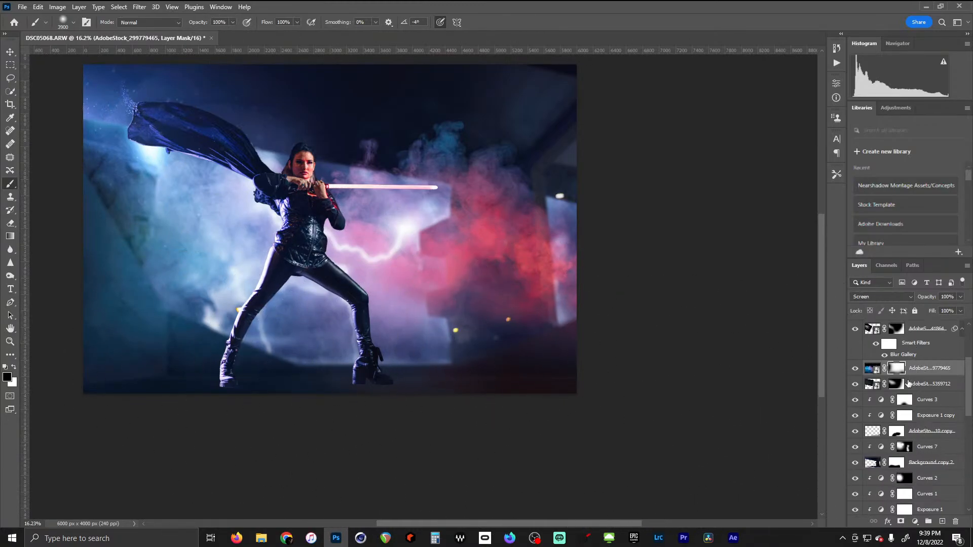
# Add a new empty layer directly above Curves 2
pyautogui.scroll(-2, 969, 390)
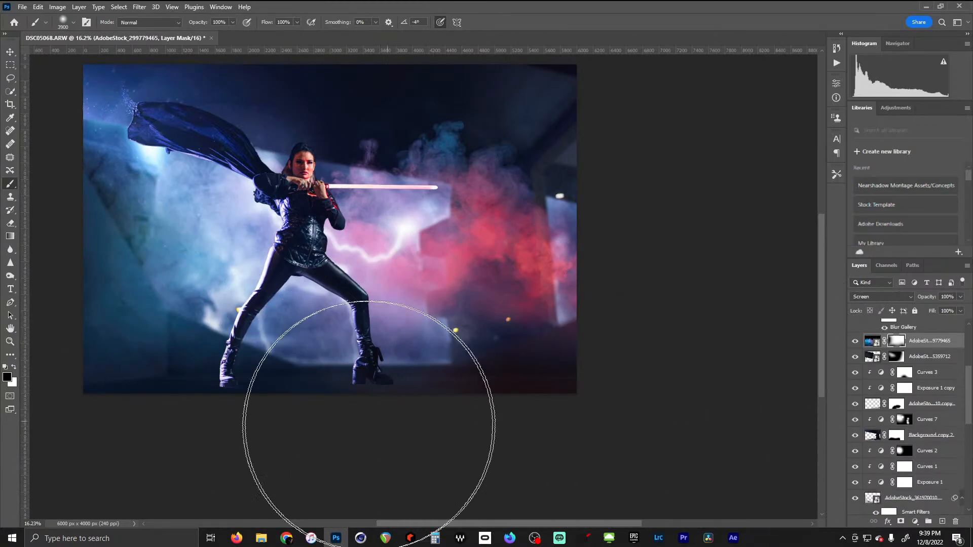
pyautogui.moveTo(969, 398); pyautogui.dragTo(967, 424)
pyautogui.scroll(1, 911, 412)
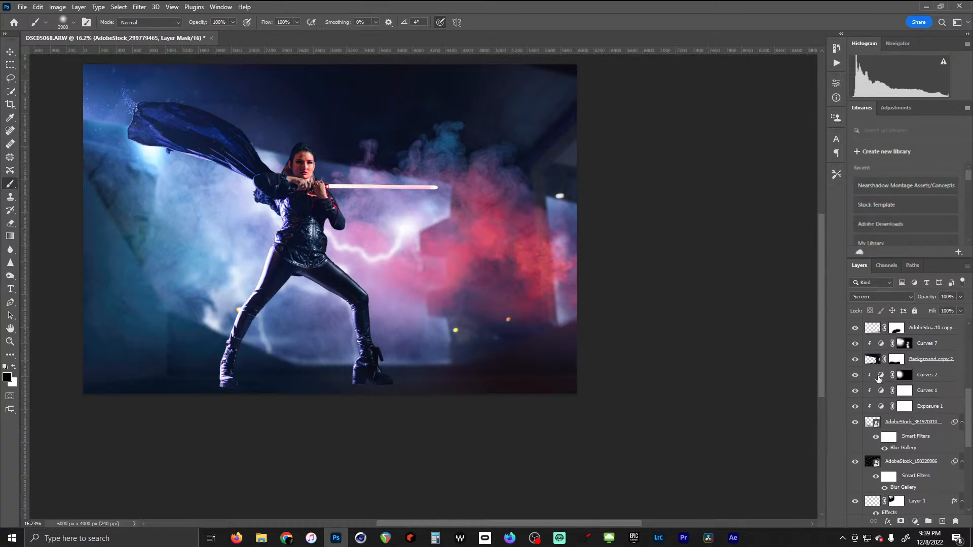
pyautogui.click(921, 379)
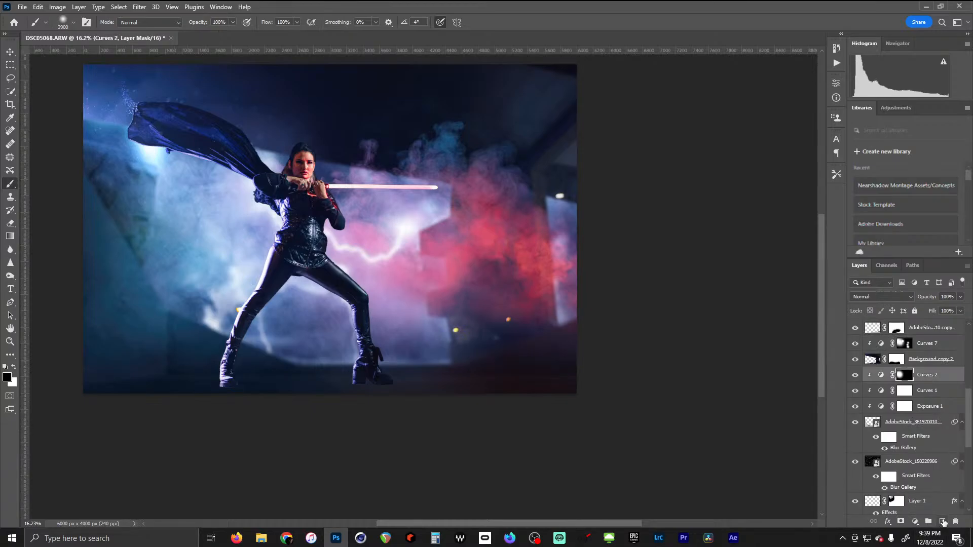
pyautogui.click(942, 522)
# Paint soft black shadows on the ground beneath the woman's boots with a 400 px brush on the new layer
pyautogui.scroll(2, 359, 399)
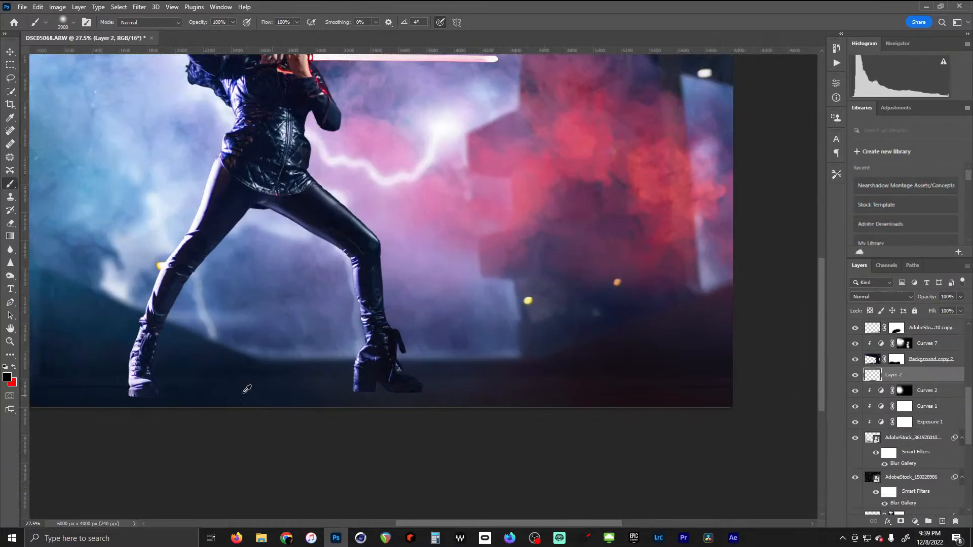
pyautogui.scroll(2, 124, 420)
pyautogui.moveTo(111, 321); pyautogui.dragTo(239, 292)
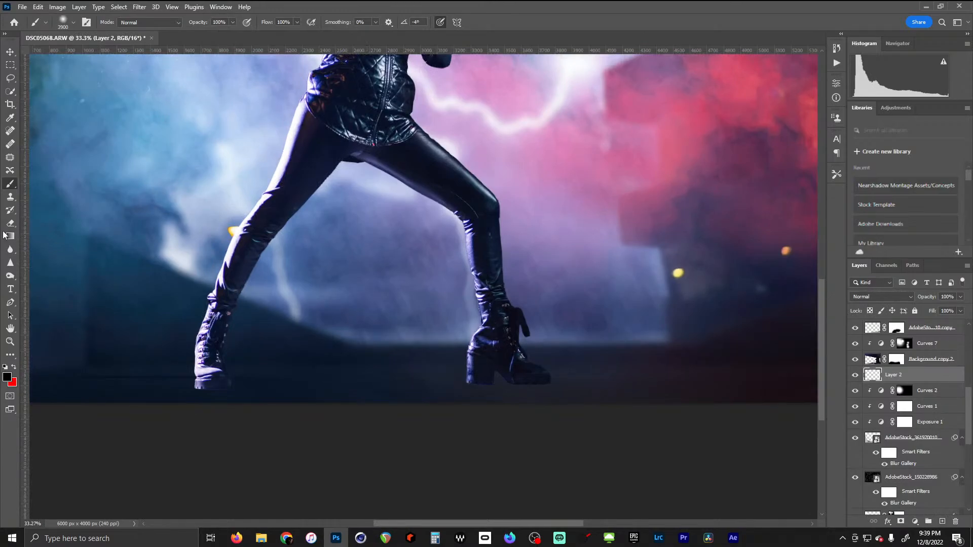
pyautogui.press('[')
pyautogui.press('[')
pyautogui.press('[')
pyautogui.press('[')
pyautogui.press('[')
pyautogui.press('[')
pyautogui.press('[')
pyautogui.press('[')
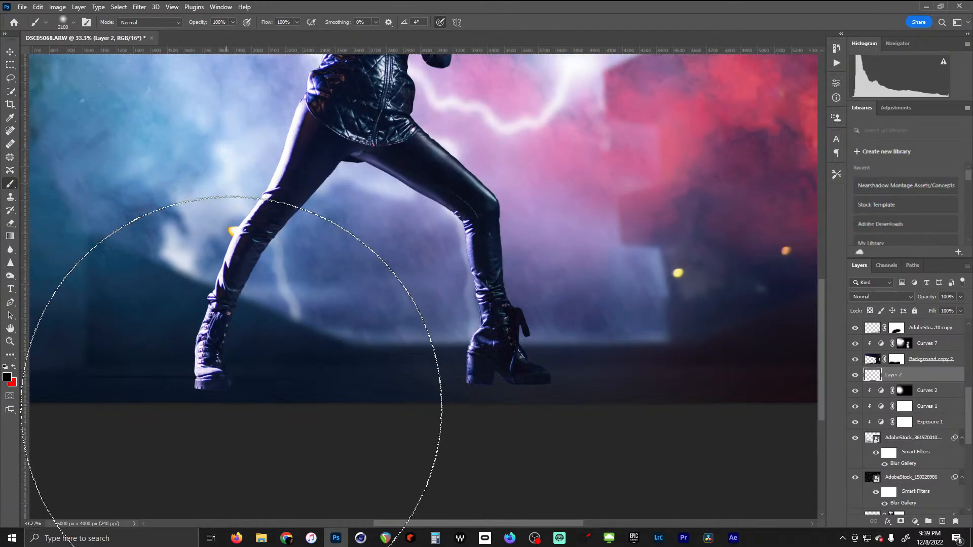
pyautogui.press('[')
pyautogui.press('[')
pyautogui.press('[')
pyautogui.press('[')
pyautogui.press('[')
pyautogui.press('[')
pyautogui.press('[')
pyautogui.press('[')
pyautogui.press('[')
pyautogui.press('[')
pyautogui.press('[')
pyautogui.press('[')
pyautogui.press('[')
pyautogui.press('[')
pyautogui.press('[')
pyautogui.press('[')
pyautogui.press('[')
pyautogui.press('[')
pyautogui.press('[')
pyautogui.press('[')
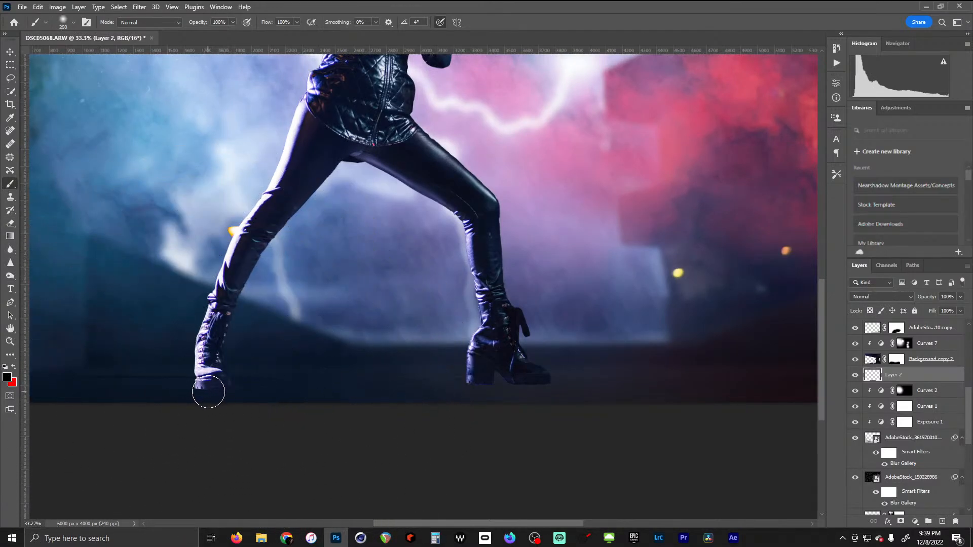
pyautogui.press(']')
pyautogui.press(']')
pyautogui.press(']')
pyautogui.moveTo(208, 391); pyautogui.dragTo(264, 410)
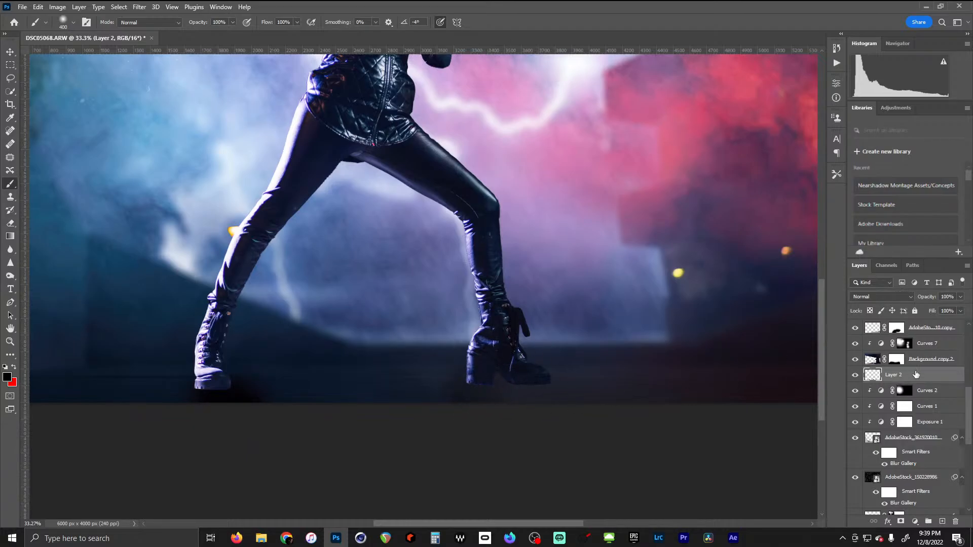
# Move the shadow layer directly beneath the smoke layer and add black shadow under the toe of the woman's right-hand boot in the image
pyautogui.scroll(3, 907, 325)
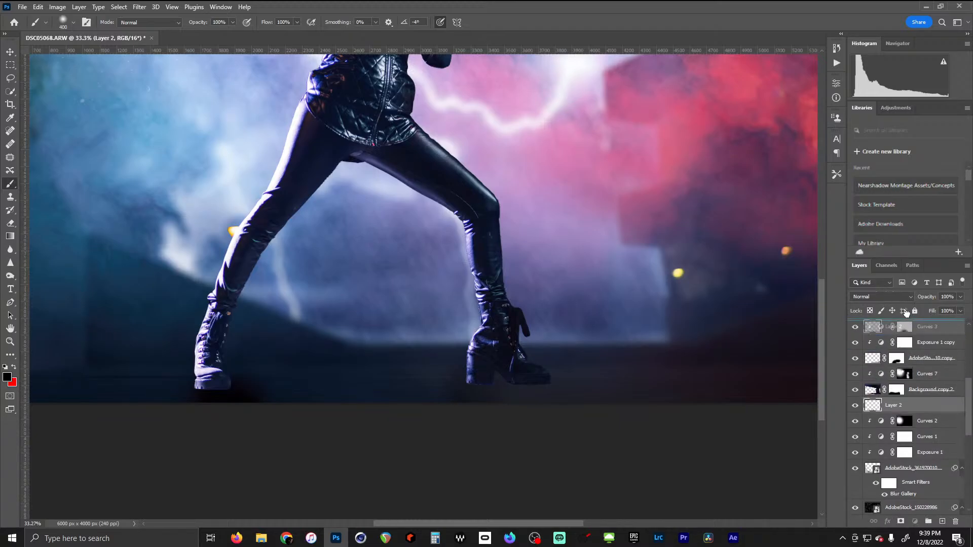
pyautogui.moveTo(906, 311)
pyautogui.mouseDown()
pyautogui.moveTo(908, 442)
pyautogui.moveTo(911, 394)
pyautogui.mouseUp()
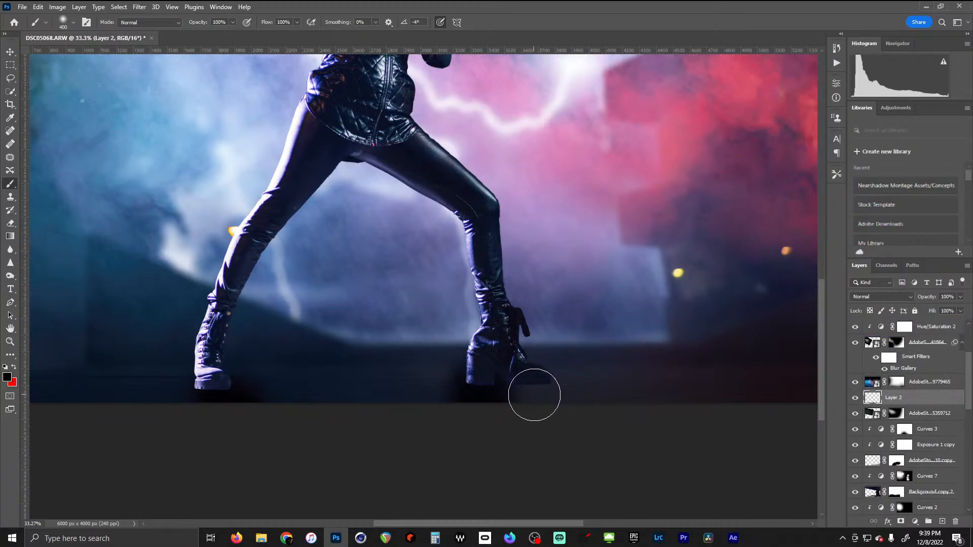
pyautogui.click(535, 395)
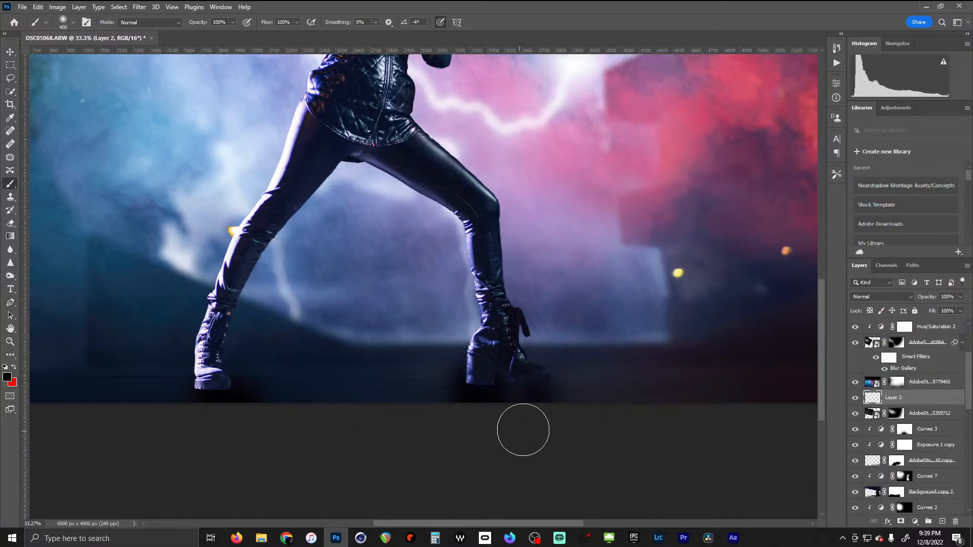
# Lower the shadow layer's fill to 53% and add another dab of shadow at the toe of the boot nearer the red smoke
pyautogui.click(961, 311)
pyautogui.moveTo(963, 323); pyautogui.dragTo(932, 325)
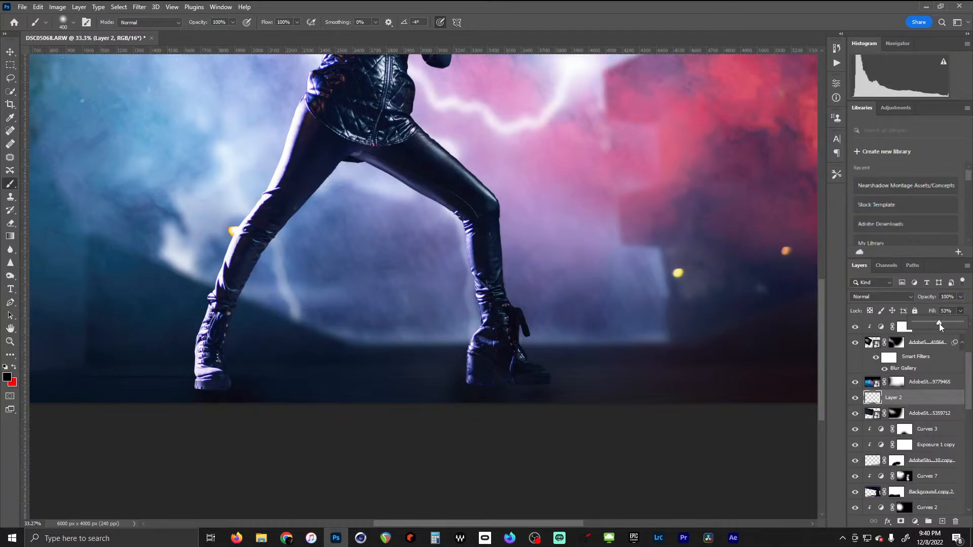
pyautogui.click(543, 398)
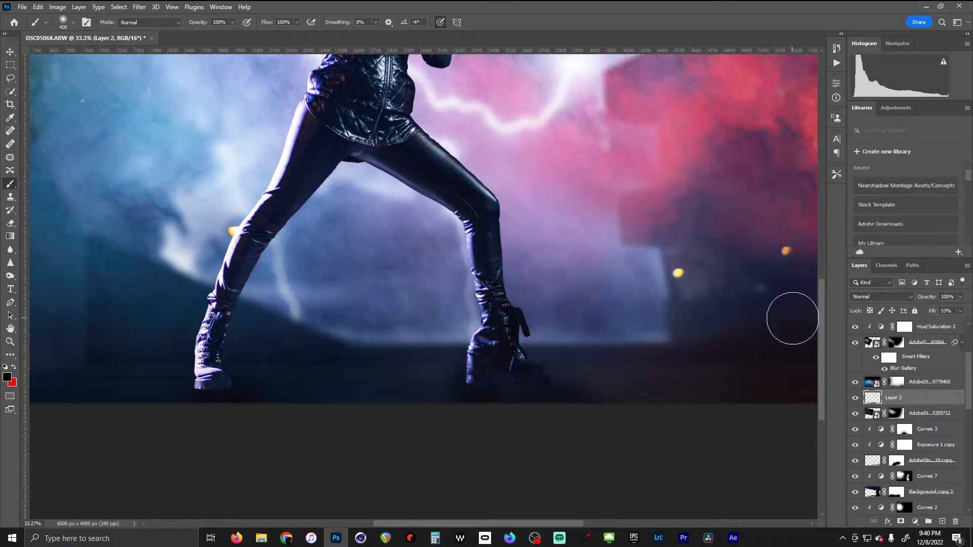
# Raise the shadow layer's fill to 75% and keep black as the foreground colour
pyautogui.click(961, 311)
pyautogui.moveTo(946, 325); pyautogui.dragTo(954, 326)
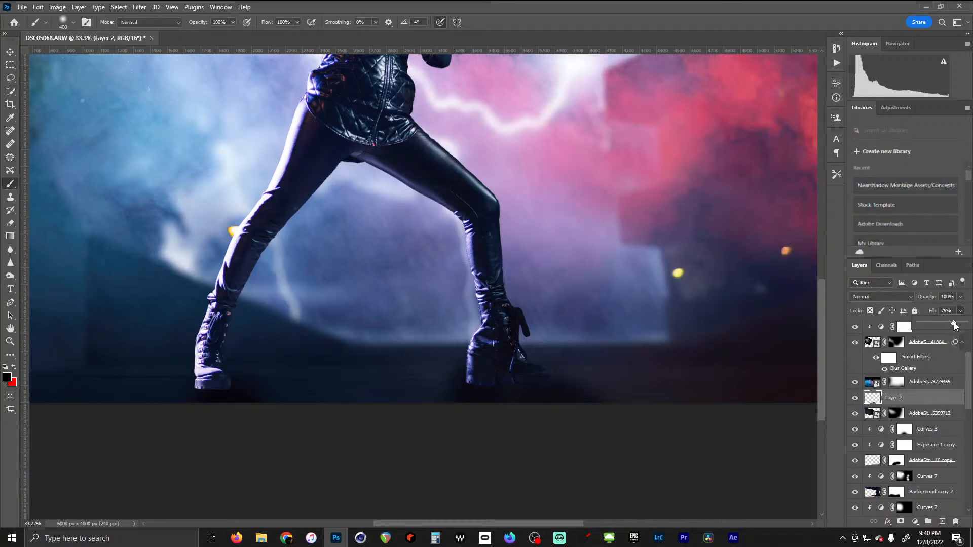
pyautogui.moveTo(955, 325); pyautogui.dragTo(955, 326)
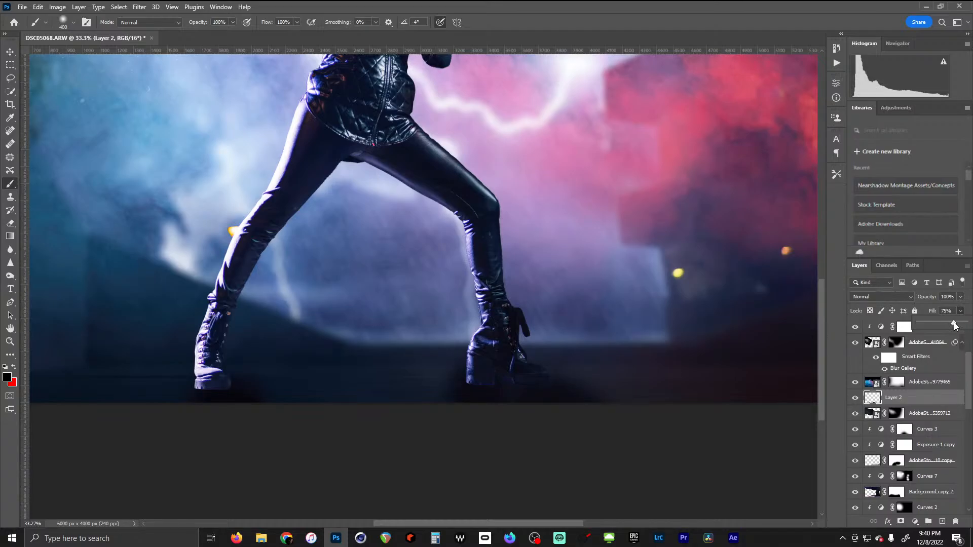
pyautogui.click(7, 378)
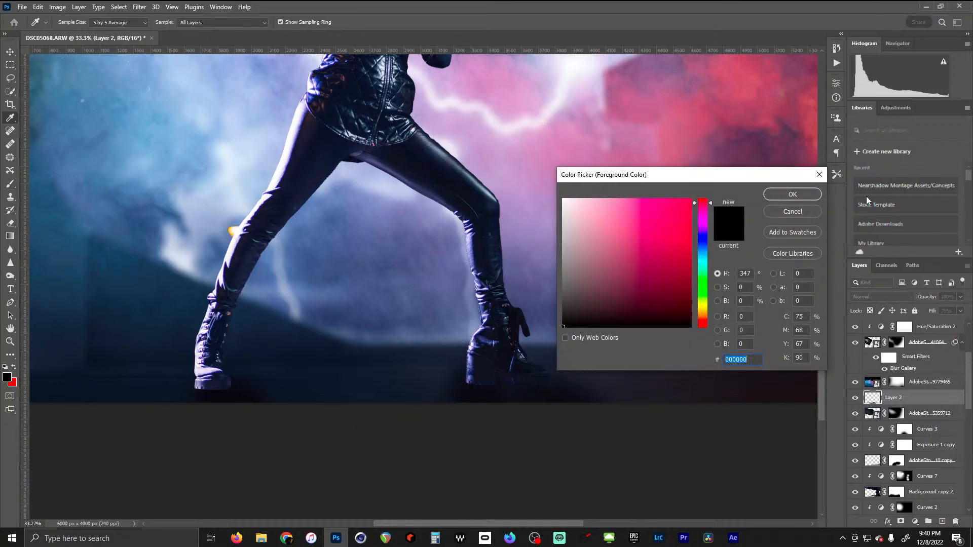
pyautogui.press('Return')
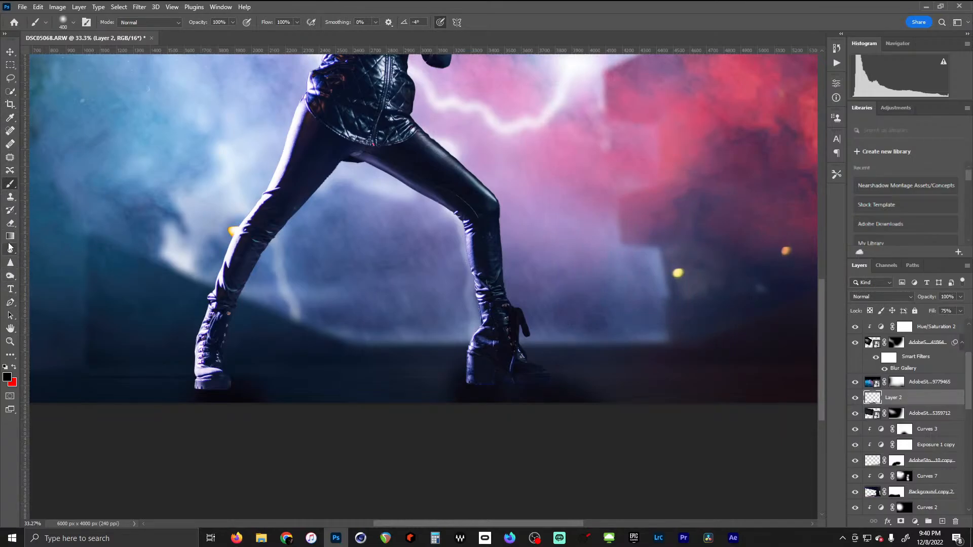
# Erase back the outer edges of the painted boot shadows with a 700 px Eraser softened to minimum hardness
pyautogui.click(11, 222)
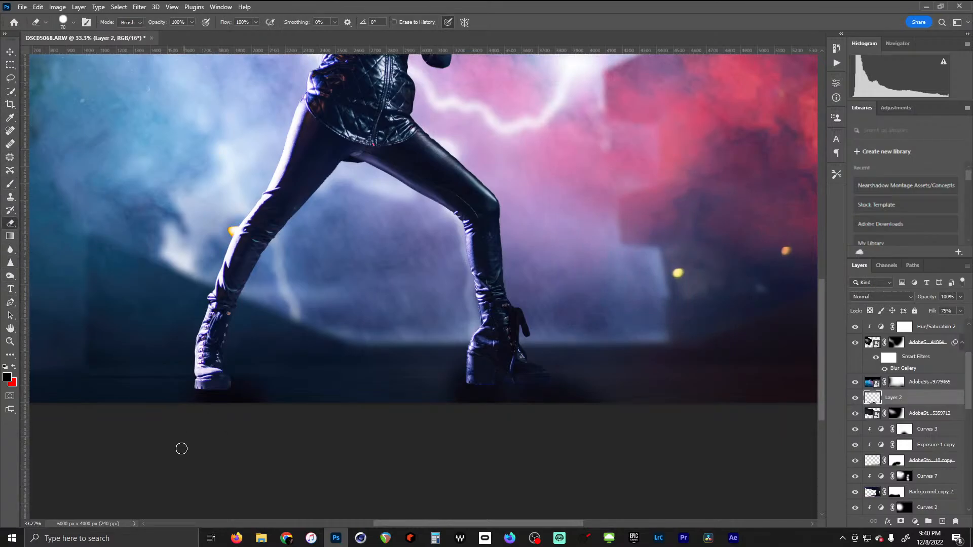
pyautogui.press(']')
pyautogui.press(']')
pyautogui.press(']')
pyautogui.press(']')
pyautogui.press(']')
pyautogui.press(']')
pyautogui.press(']')
pyautogui.press(']')
pyautogui.press(']')
pyautogui.press(']')
pyautogui.press(']')
pyautogui.press(']')
pyautogui.press(']')
pyautogui.press(']')
pyautogui.press(']')
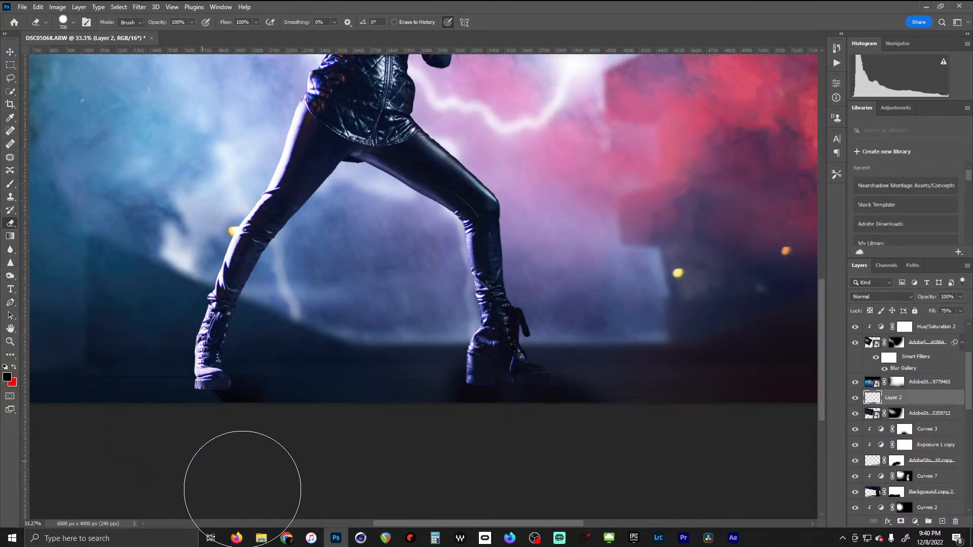
pyautogui.click(73, 23)
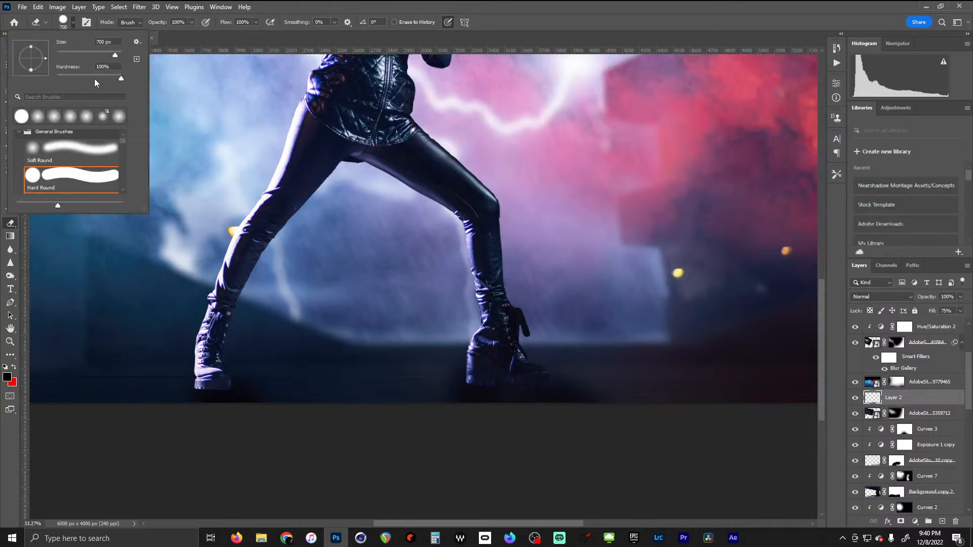
pyautogui.moveTo(119, 77); pyautogui.dragTo(56, 79)
pyautogui.click(556, 70)
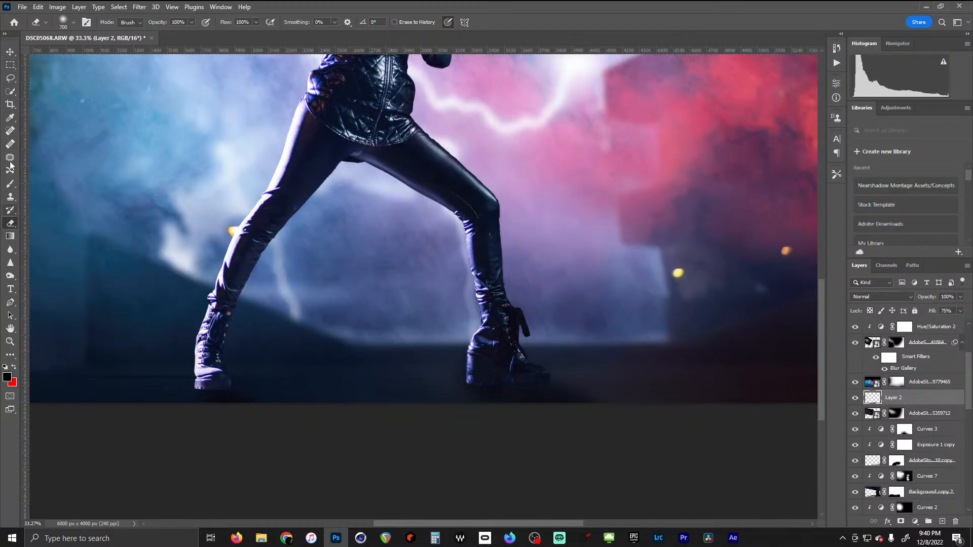
# Add a new layer above the first shadow layer and paint tighter black shadows under the boots with a 200 px brush
pyautogui.click(10, 184)
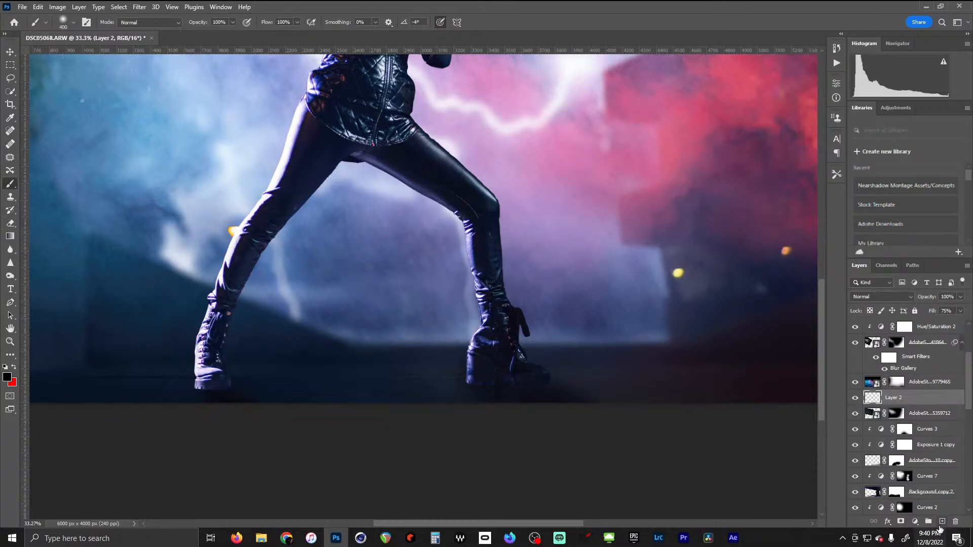
pyautogui.click(942, 522)
pyautogui.press('[')
pyautogui.press('[')
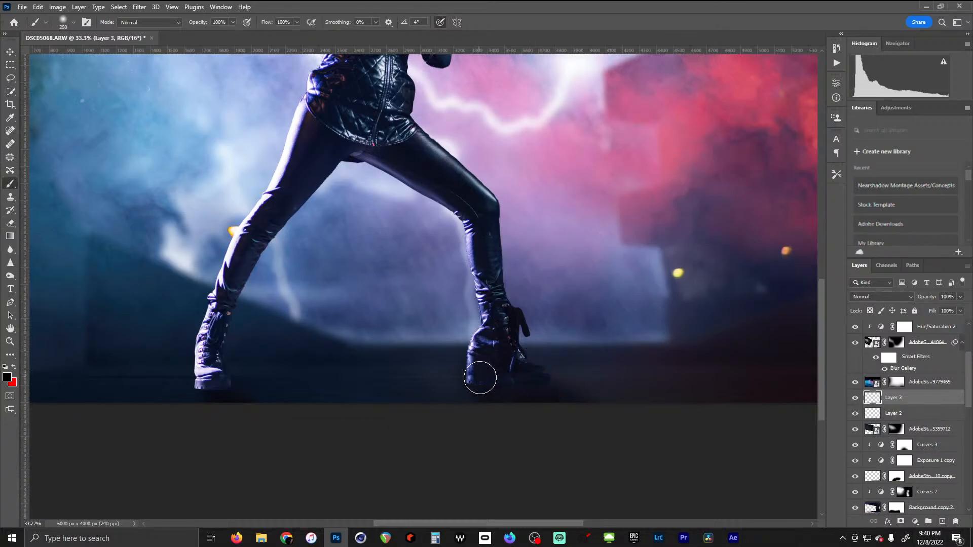
pyautogui.press('[')
# Lower the fill of the upper shadow layer to 35% and of the lower shadow layer to 50%
pyautogui.click(960, 311)
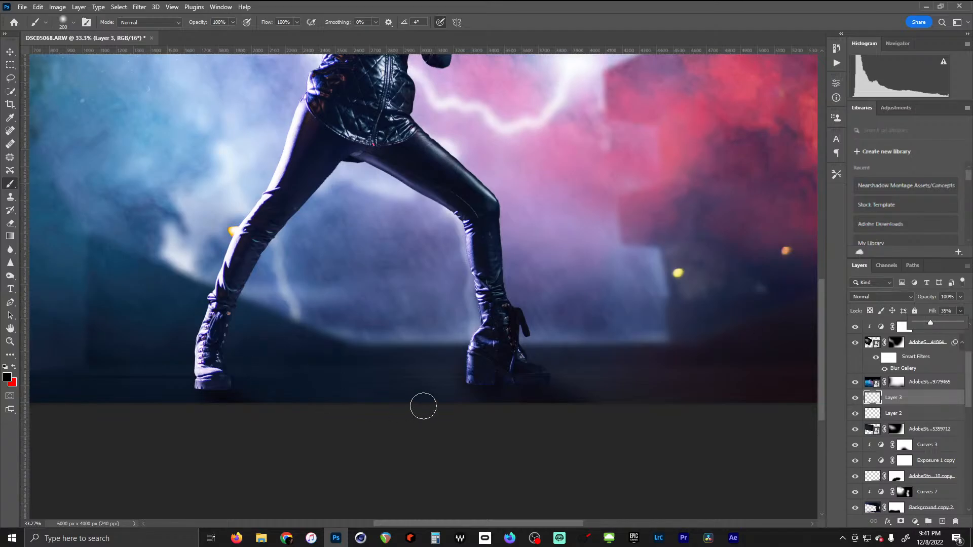
pyautogui.scroll(-6, 489, 285)
pyautogui.moveTo(508, 168); pyautogui.dragTo(522, 259)
pyautogui.scroll(3, 522, 260)
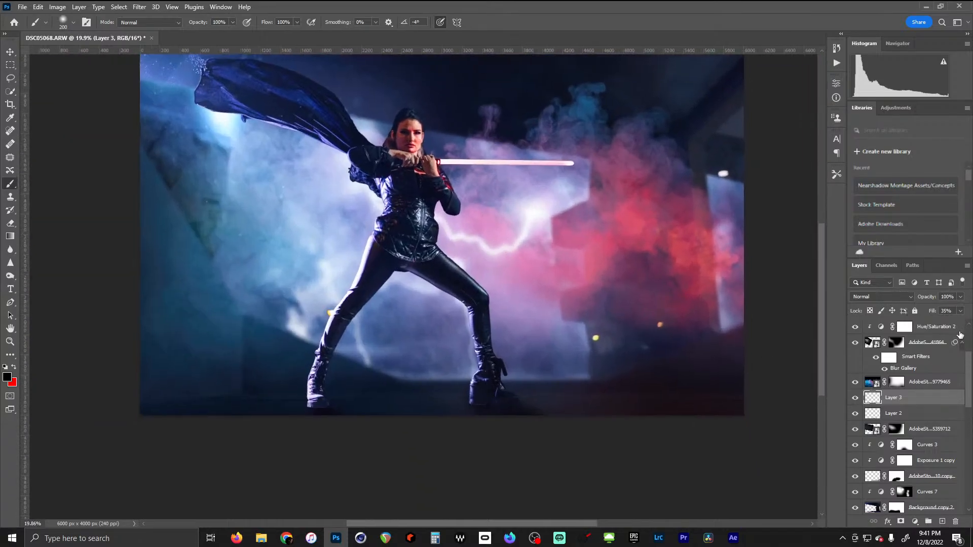
pyautogui.click(922, 419)
pyautogui.click(960, 312)
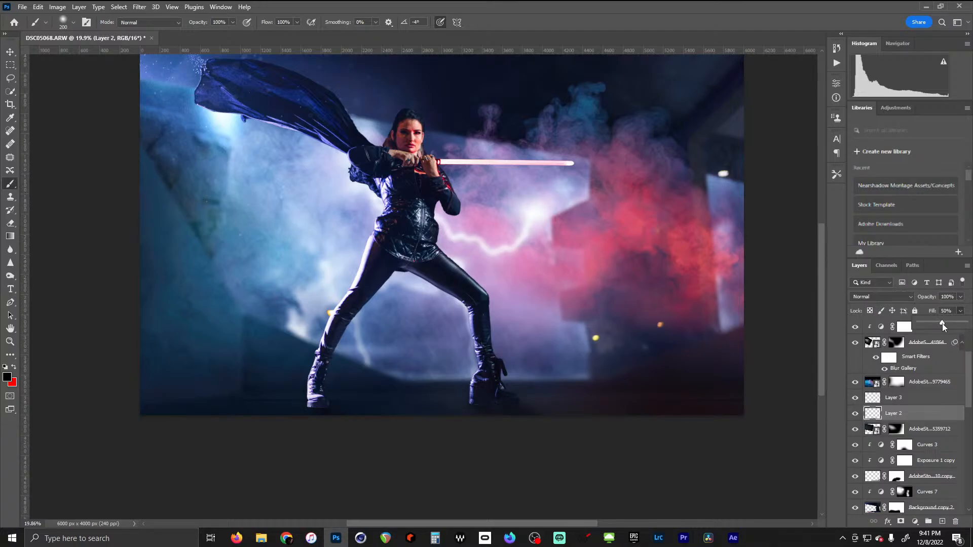
# Raise the upper shadow layer's fill to 71% and check the boot shadows against the whole image
pyautogui.scroll(5, 461, 376)
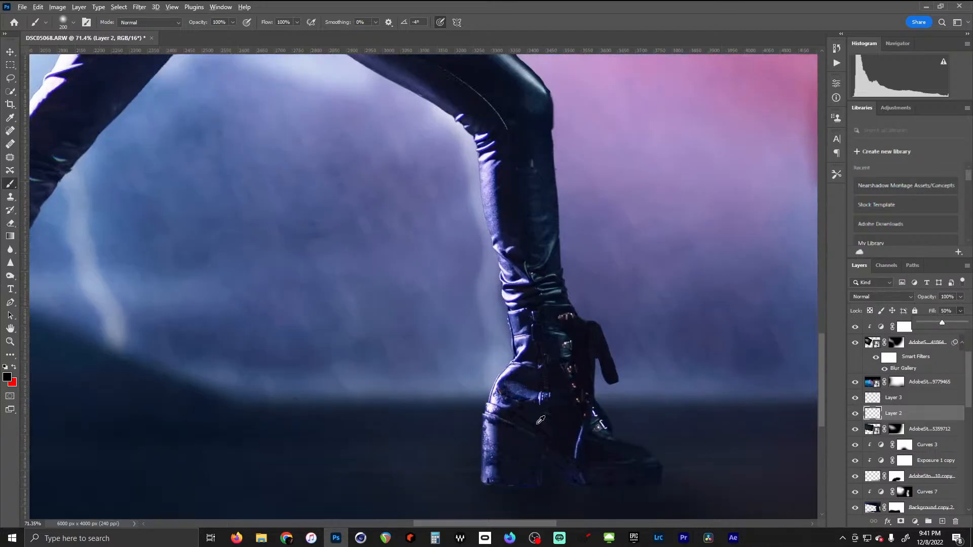
pyautogui.scroll(1, 531, 431)
pyautogui.moveTo(539, 430); pyautogui.dragTo(537, 339)
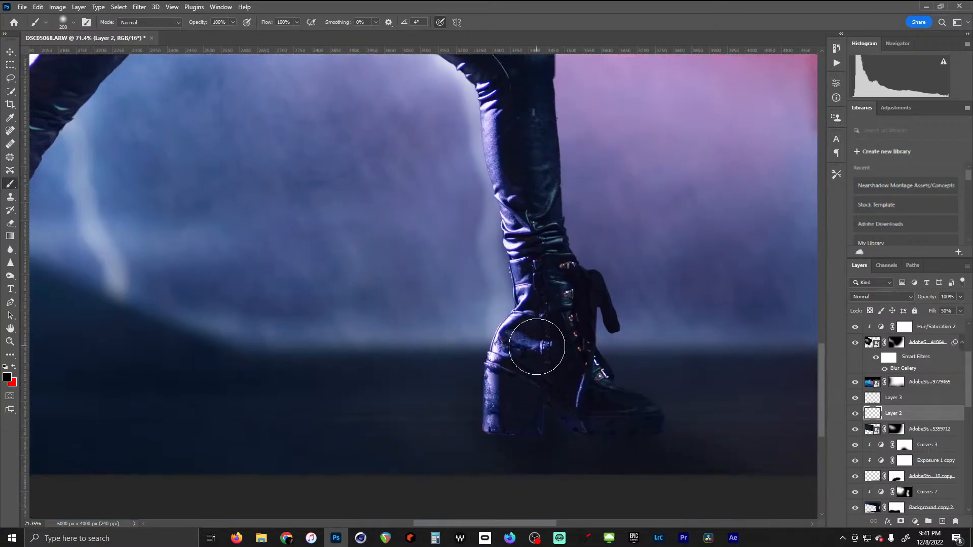
pyautogui.scroll(-1, 536, 346)
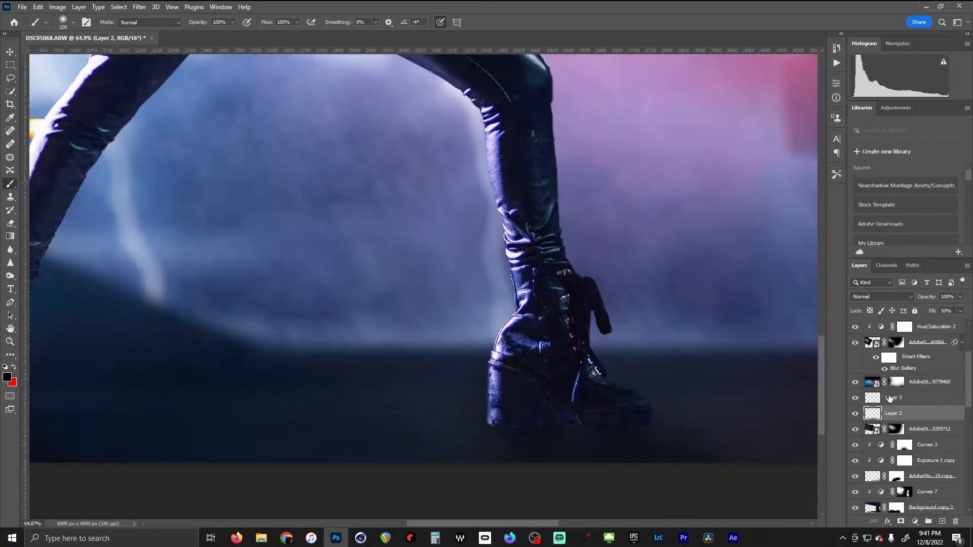
pyautogui.click(889, 398)
pyautogui.click(960, 312)
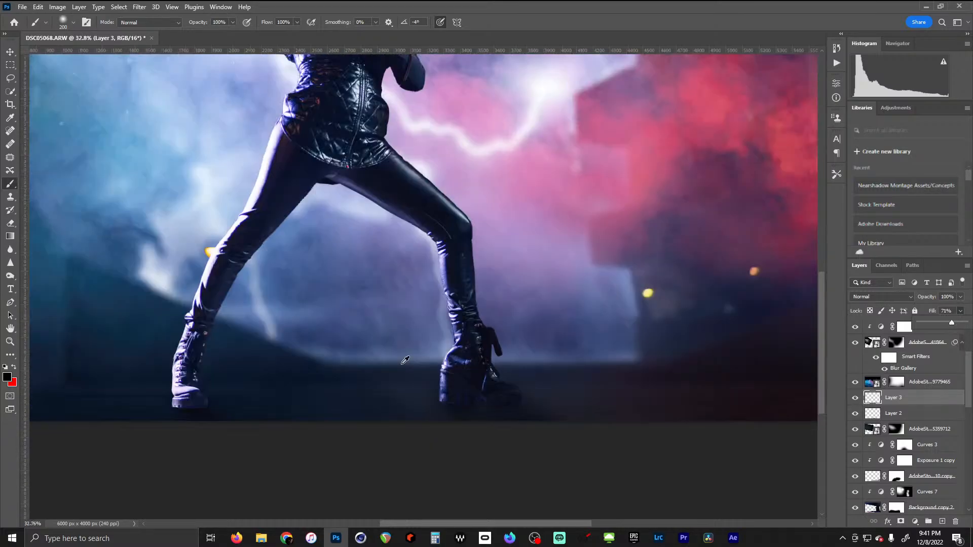
pyautogui.scroll(-9, 405, 359)
pyautogui.scroll(-3, 405, 359)
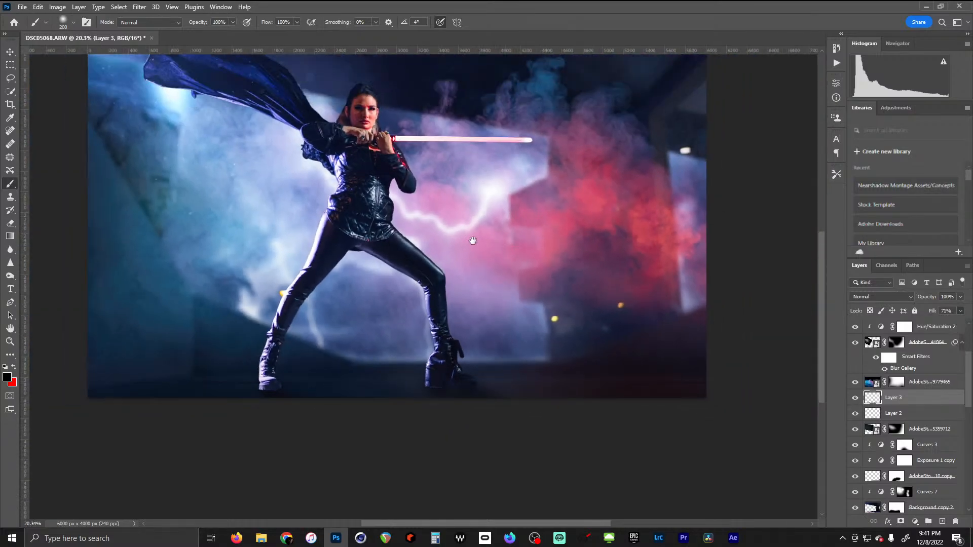
pyautogui.moveTo(471, 235); pyautogui.dragTo(480, 324)
pyautogui.scroll(-2, 461, 298)
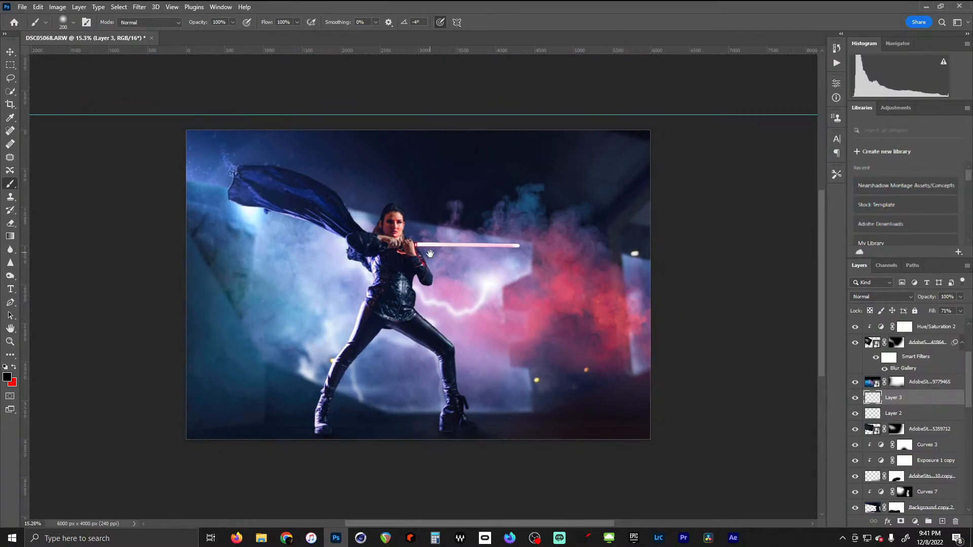
pyautogui.scroll(1, 464, 284)
pyautogui.moveTo(490, 322); pyautogui.dragTo(475, 276)
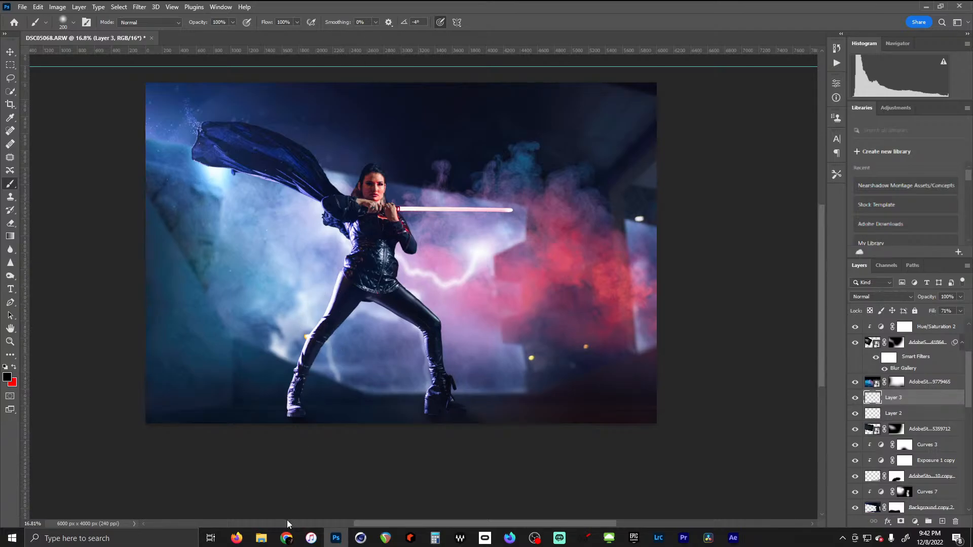
# Place the purple smoke image AdobeStock_522164585 from the Downloads folder into the composite and move it to the top of the layer stack
pyautogui.click(261, 538)
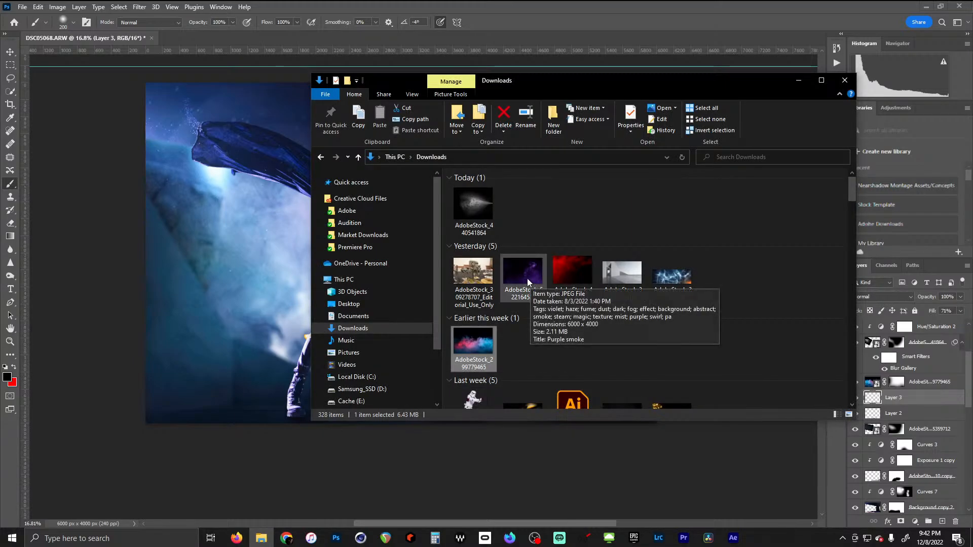
pyautogui.moveTo(527, 282); pyautogui.dragTo(257, 404)
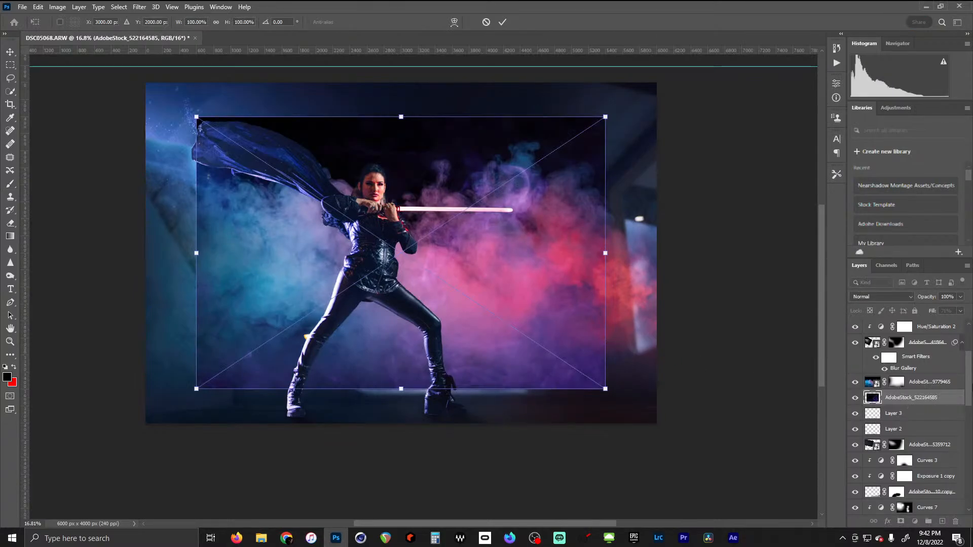
pyautogui.scroll(3, 969, 344)
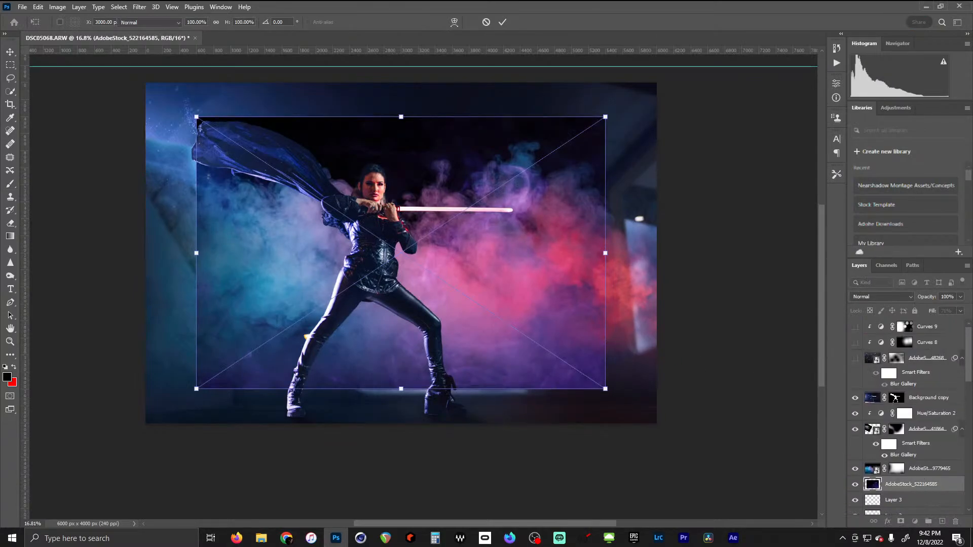
pyautogui.moveTo(910, 325); pyautogui.dragTo(911, 322)
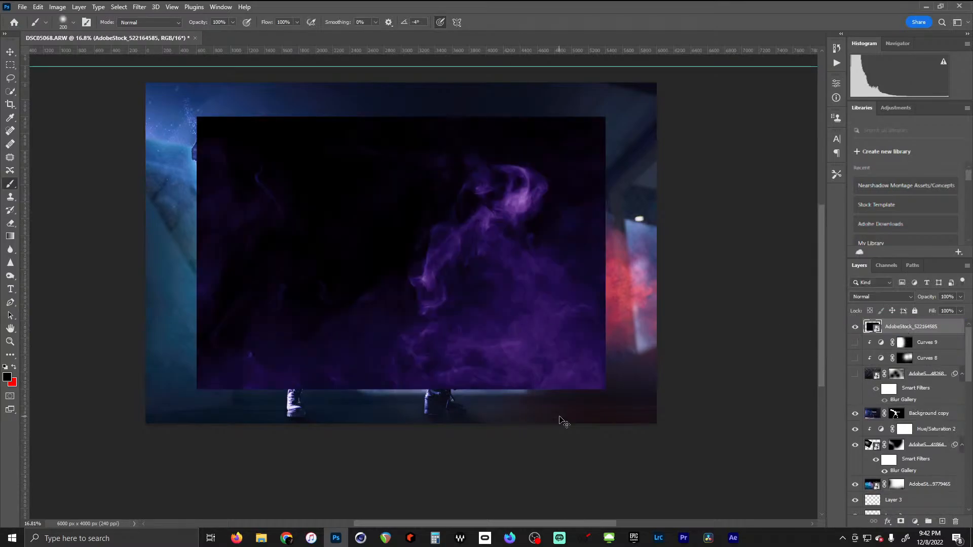
# Flip the purple smoke horizontally and enlarge it to about 140.56% width and 128.03% height, covering most of the canvas
pyautogui.hotkey('ctrl', 't')
pyautogui.moveTo(606, 253); pyautogui.dragTo(630, 281)
pyautogui.moveTo(629, 391); pyautogui.dragTo(678, 416)
pyautogui.moveTo(178, 117); pyautogui.dragTo(123, 83)
pyautogui.moveTo(325, 223); pyautogui.dragTo(345, 242)
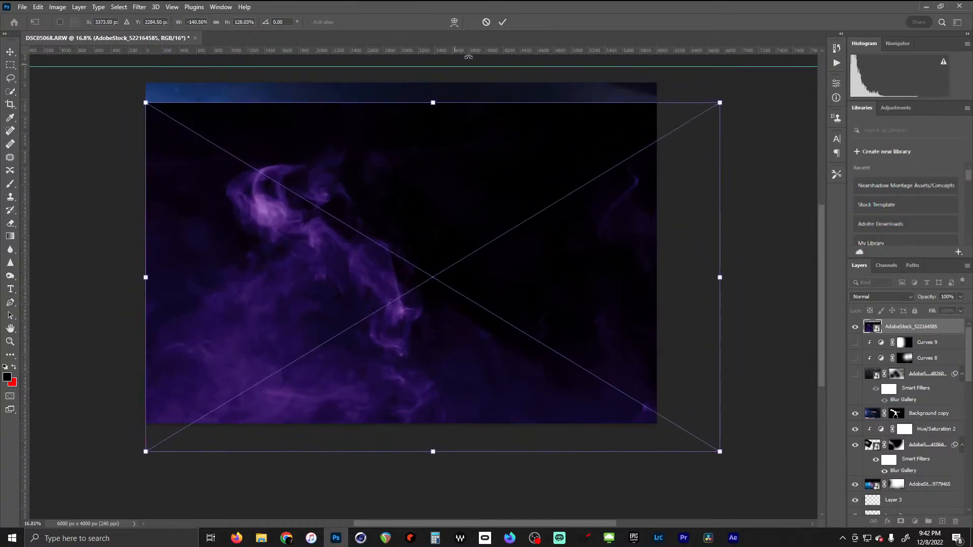
pyautogui.click(502, 23)
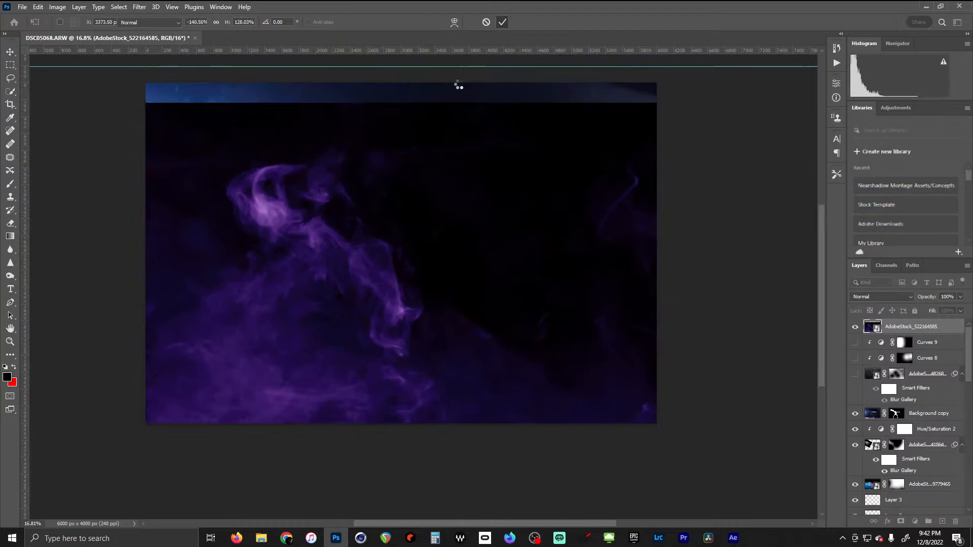
# Set the purple smoke layer's blend mode to Screen and reposition it so its wisps cross the woman's cape
pyautogui.click(878, 295)
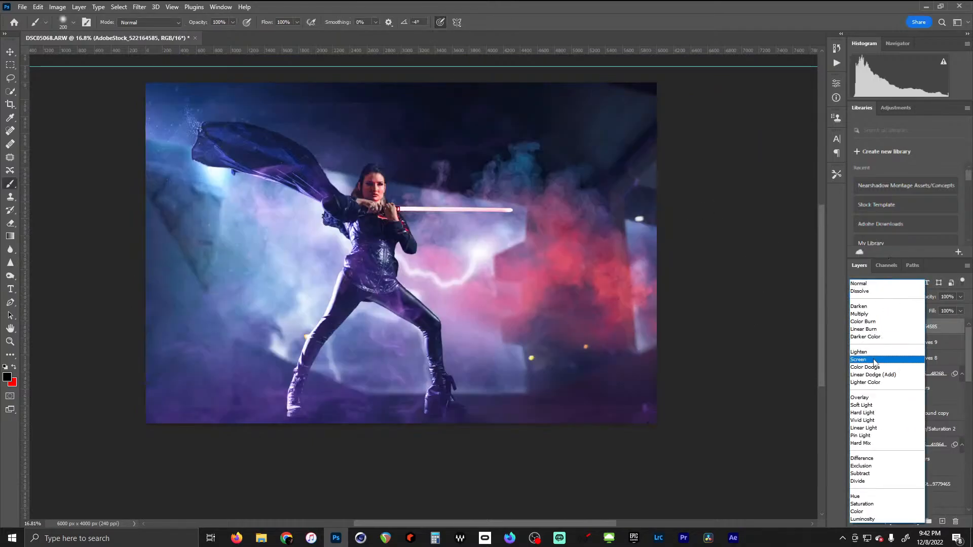
pyautogui.click(873, 360)
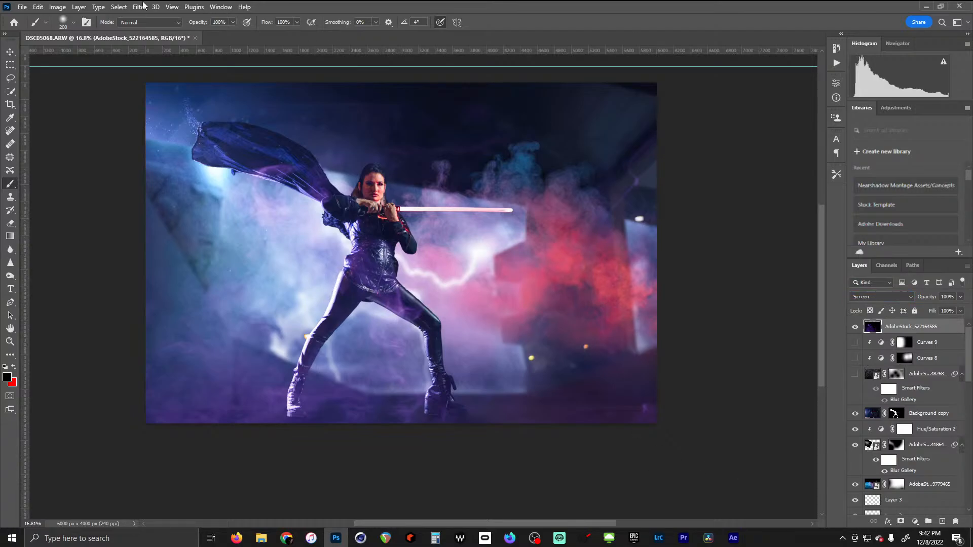
pyautogui.press('v')
pyautogui.moveTo(346, 267)
pyautogui.mouseDown()
pyautogui.moveTo(325, 271)
pyautogui.moveTo(327, 287)
pyautogui.moveTo(352, 257)
pyautogui.moveTo(334, 381)
pyautogui.moveTo(349, 294)
pyautogui.moveTo(335, 271)
pyautogui.mouseUp()
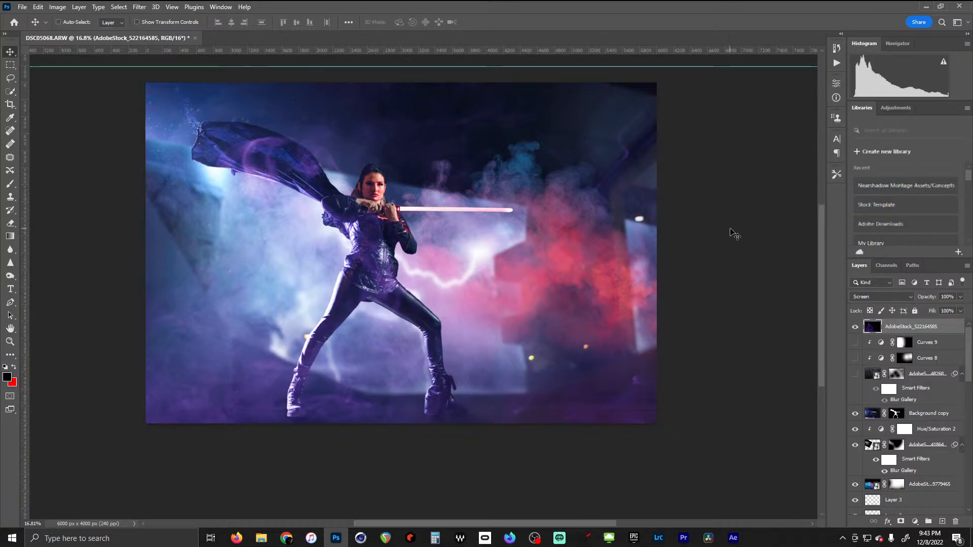
# Recolour the purple smoke layer to blue with a Hue/Saturation adjustment, setting Hue to -33
pyautogui.click(916, 522)
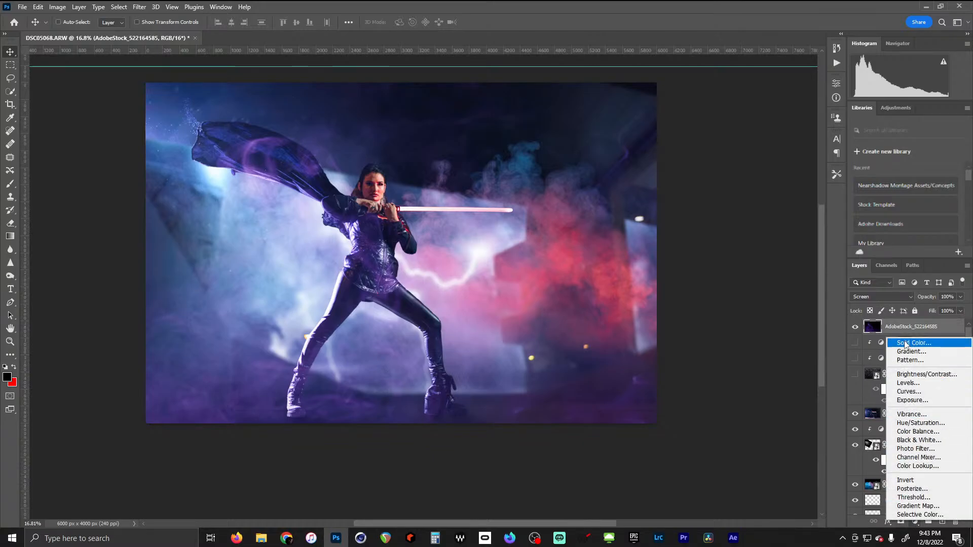
pyautogui.click(893, 326)
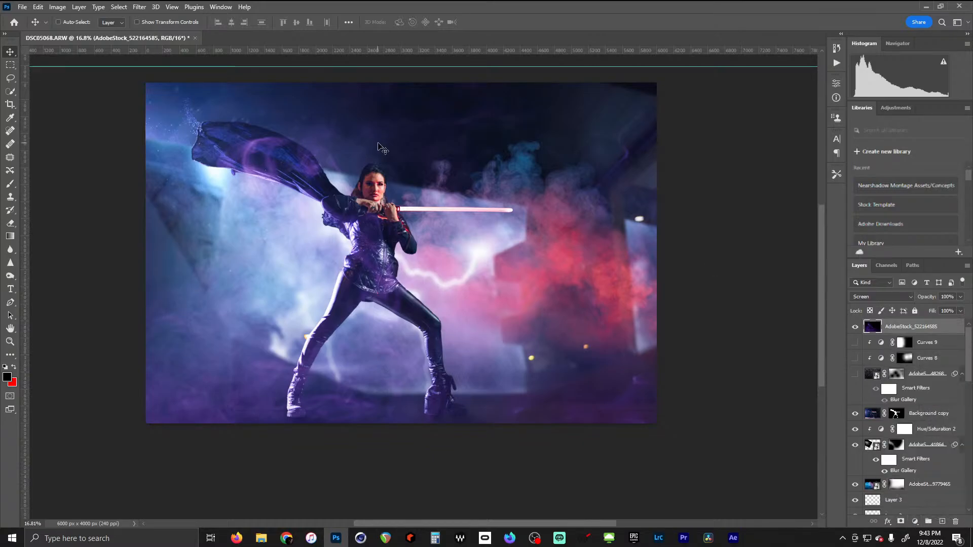
pyautogui.click(78, 7)
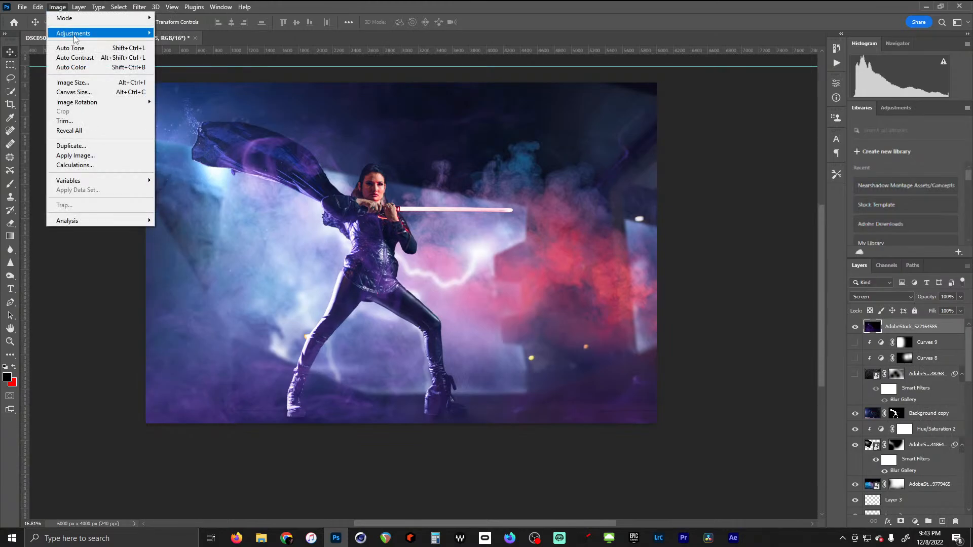
pyautogui.moveTo(102, 33)
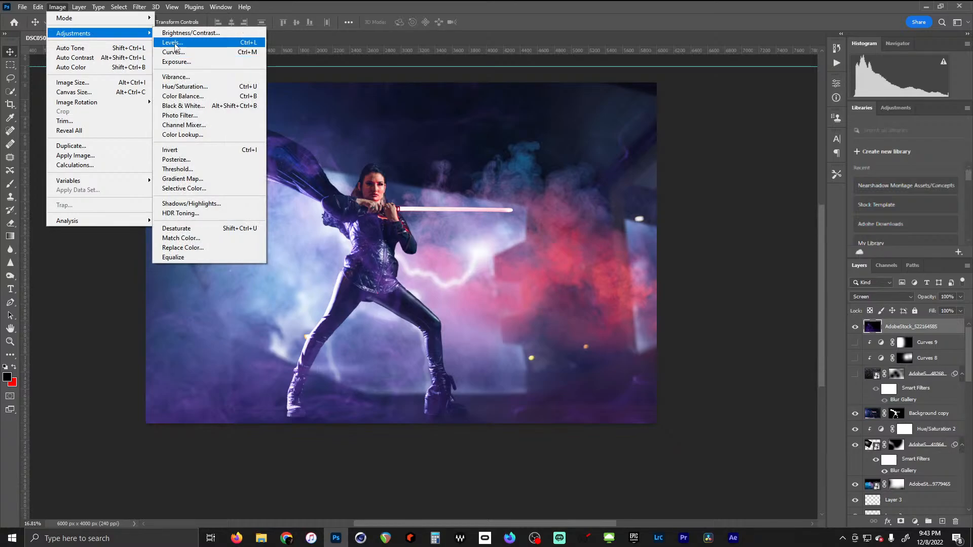
pyautogui.click(193, 89)
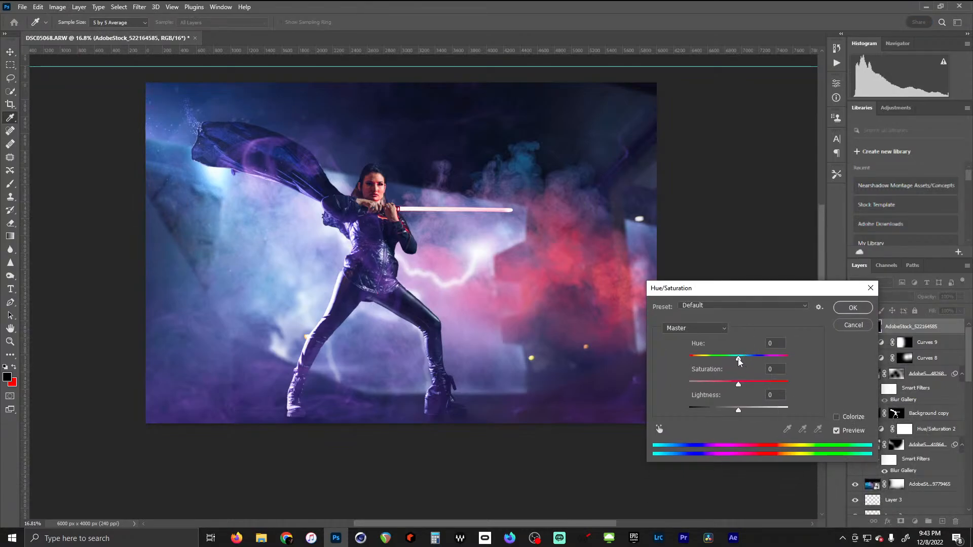
pyautogui.moveTo(738, 358); pyautogui.dragTo(722, 363)
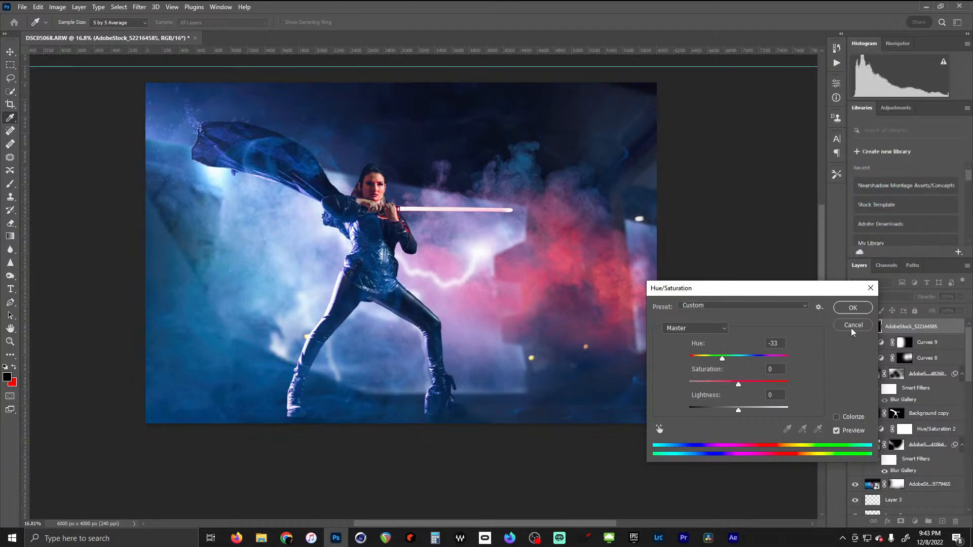
pyautogui.click(868, 309)
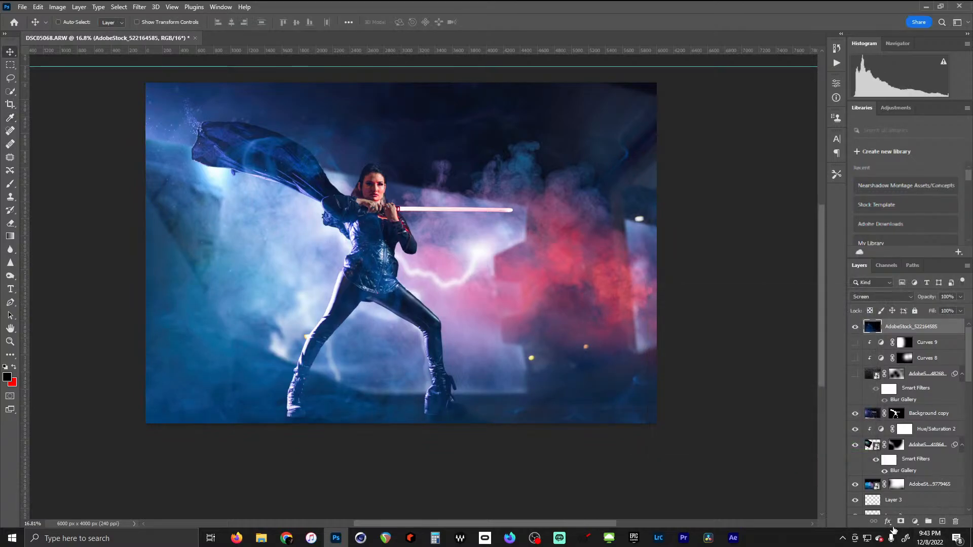
# Add a layer mask to the smoke layer and paint black along the image's upper edge with a 3000 px soft brush
pyautogui.click(901, 522)
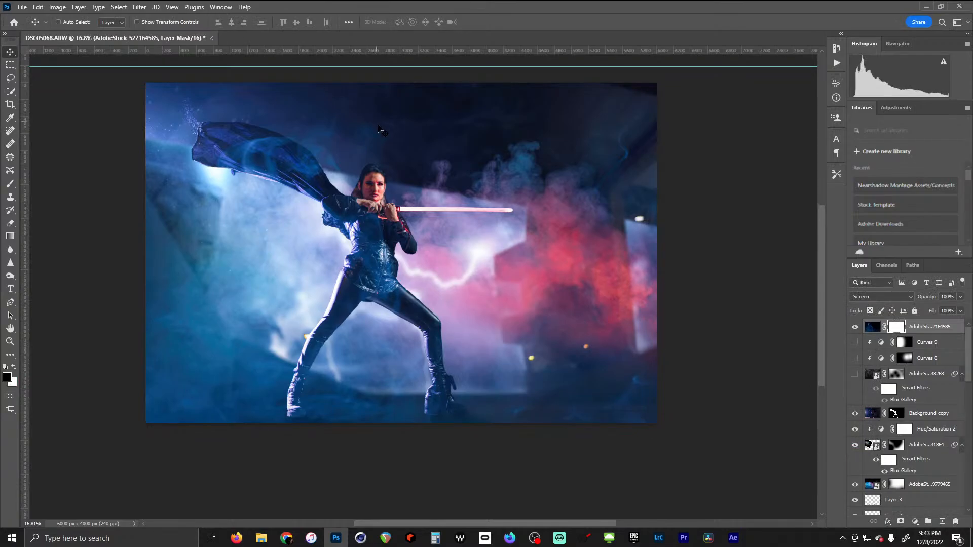
pyautogui.click(11, 184)
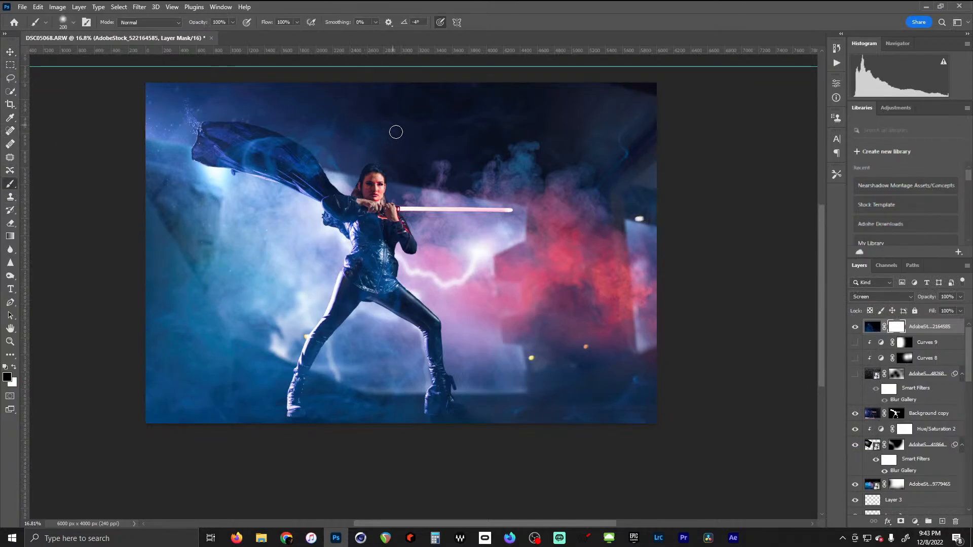
pyautogui.moveTo(408, 105); pyautogui.dragTo(409, 172)
pyautogui.press(']')
pyautogui.press(']')
pyautogui.press(']')
pyautogui.press(']')
pyautogui.press(']')
pyautogui.press(']')
pyautogui.press(']')
pyautogui.press(']')
pyautogui.press(']')
pyautogui.press(']')
pyautogui.press(']')
pyautogui.press(']')
pyautogui.press(']')
pyautogui.press(']')
pyautogui.press(']')
pyautogui.press(']')
pyautogui.press(']')
pyautogui.press(']')
pyautogui.press(']')
pyautogui.press(']')
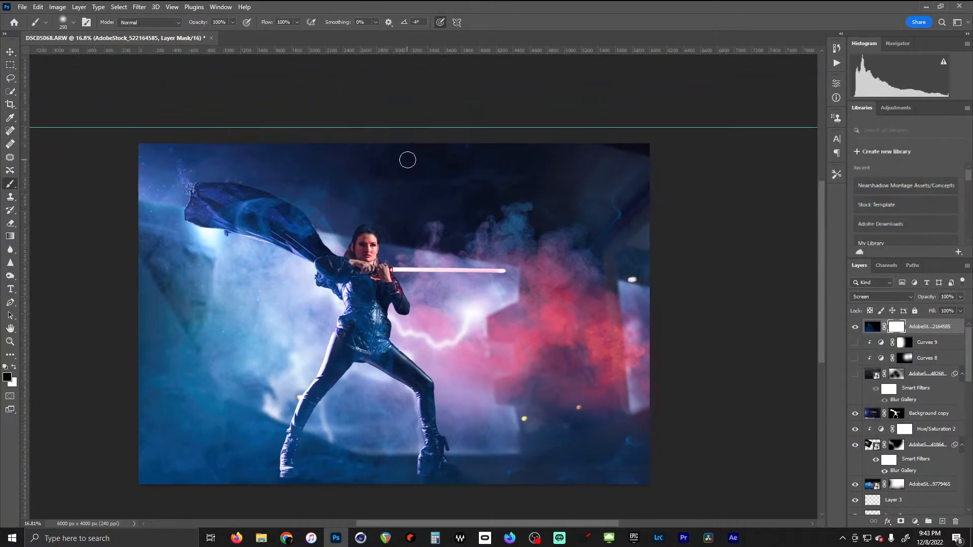
pyautogui.press(']')
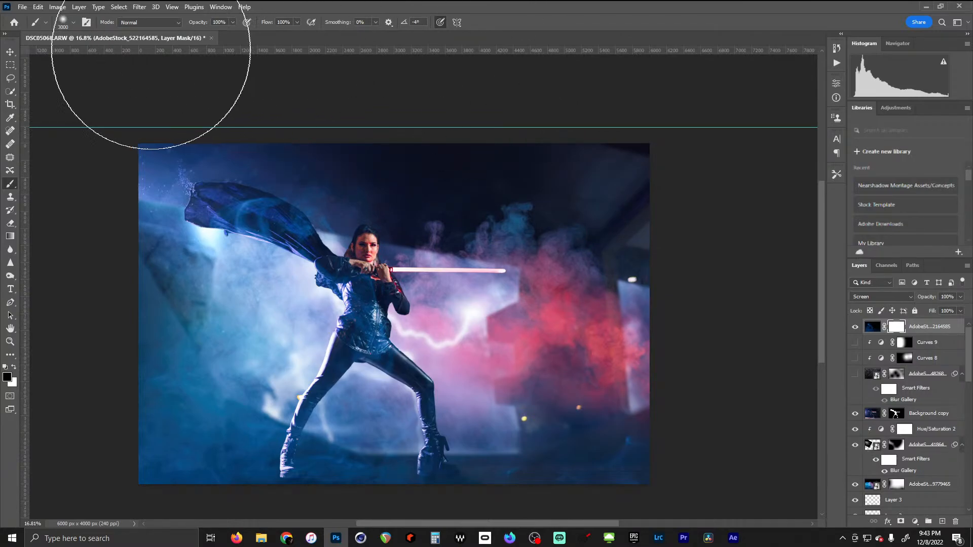
pyautogui.moveTo(176, 105)
pyautogui.mouseDown()
pyautogui.moveTo(324, 103)
pyautogui.moveTo(122, 73)
pyautogui.mouseUp()
pyautogui.scroll(-3, 364, 155)
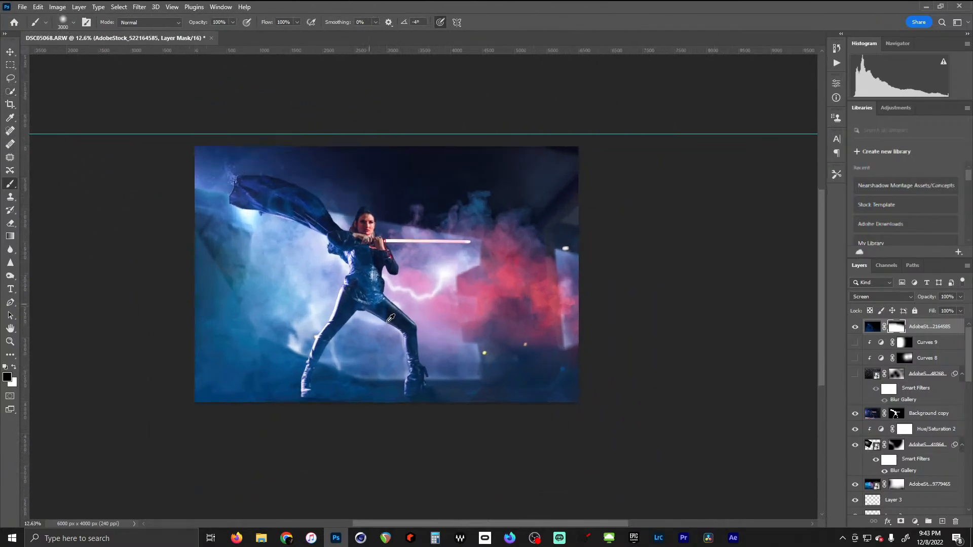
pyautogui.scroll(4, 387, 323)
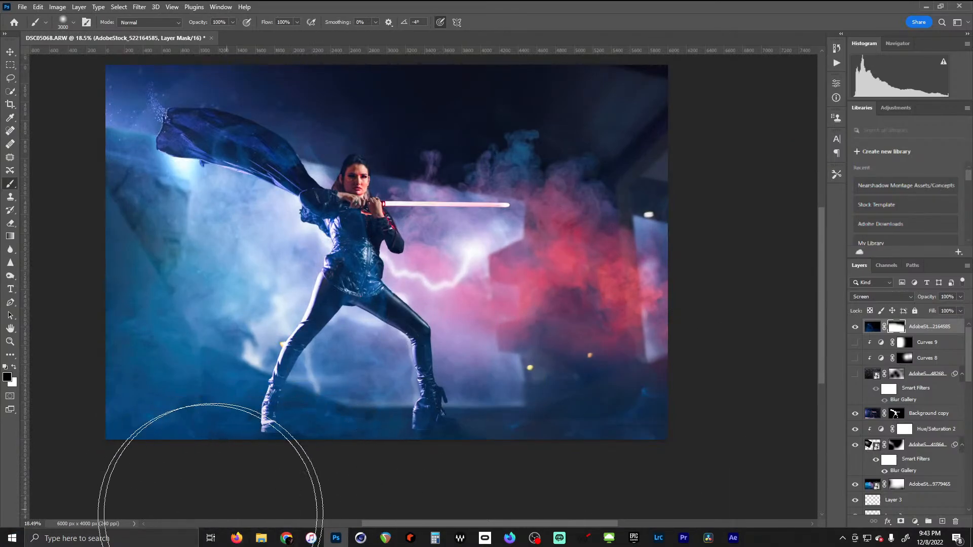
# Switch to Adobe Stock in Chrome, search the images for "ruble" and browse the results
pyautogui.moveTo(287, 538)
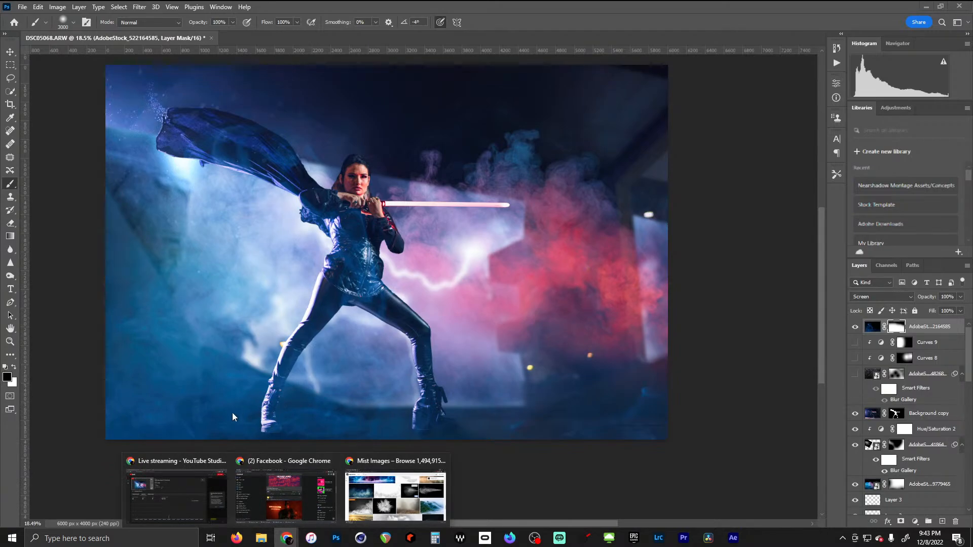
pyautogui.click(402, 495)
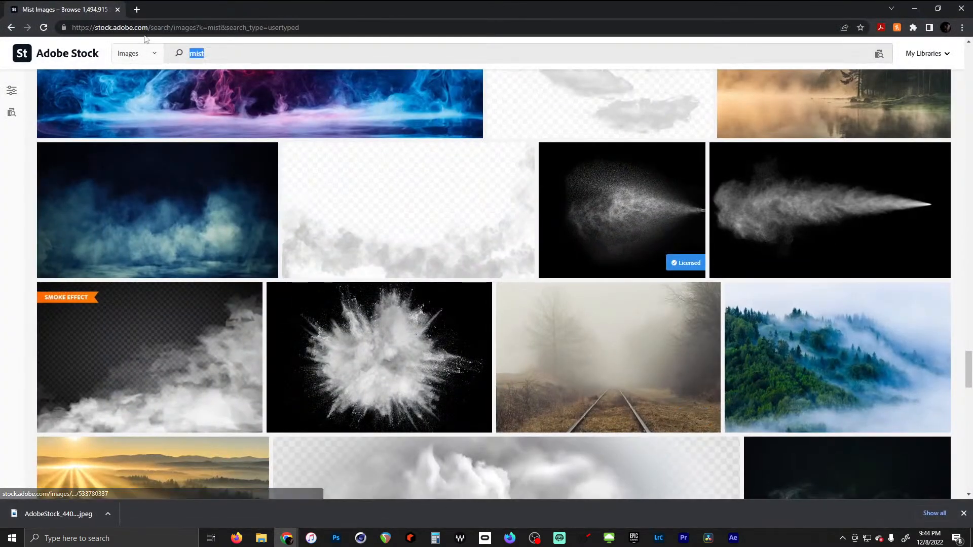
pyautogui.write('ruble')
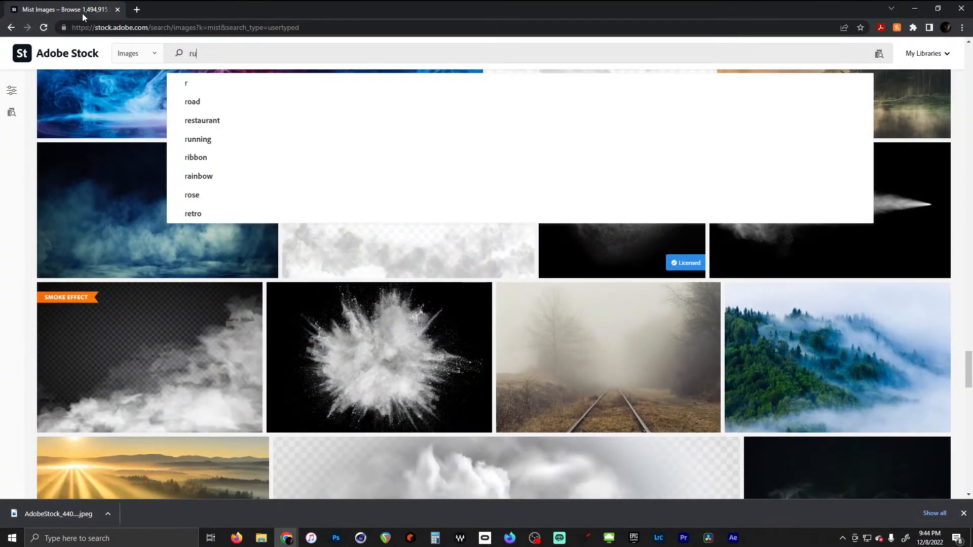
pyautogui.press('Return')
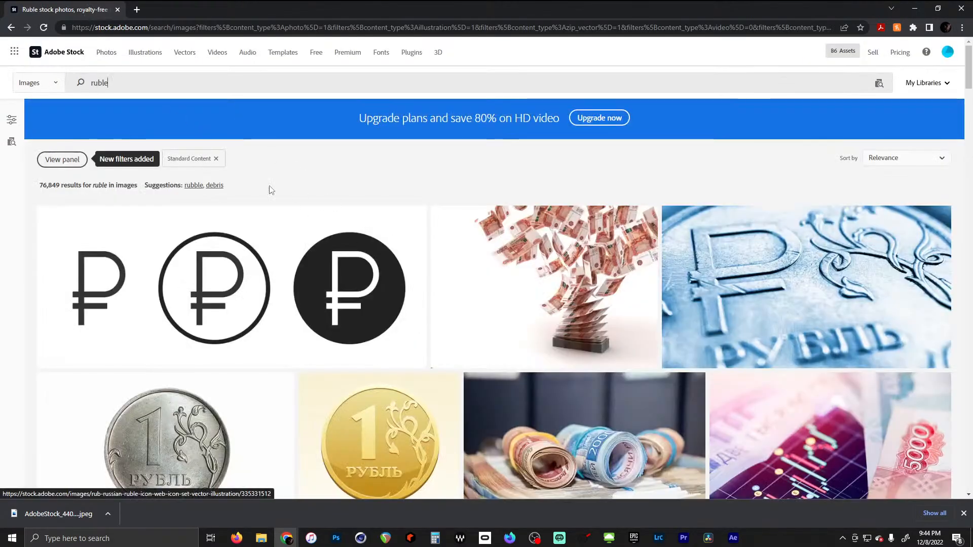
pyautogui.scroll(-15, 270, 189)
pyautogui.scroll(-8, 280, 179)
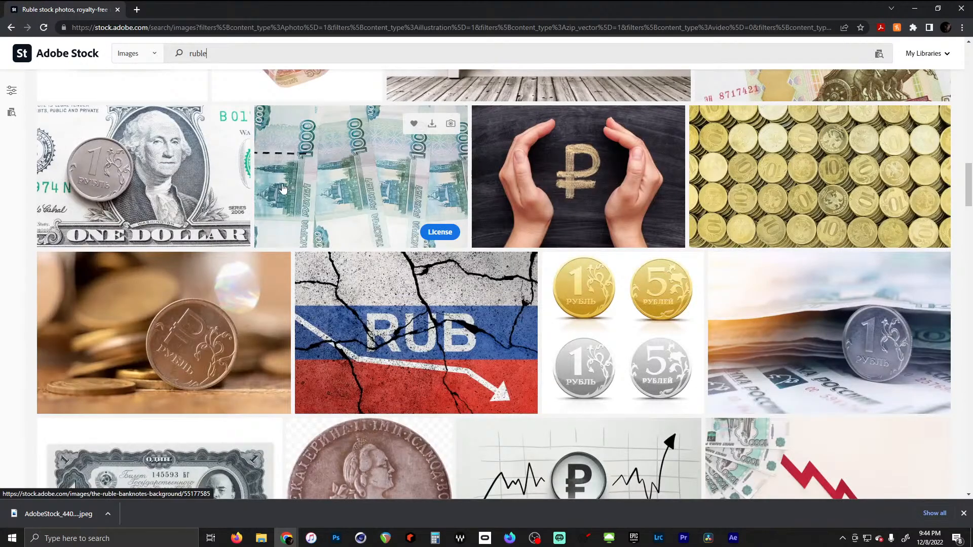
pyautogui.scroll(-10, 304, 162)
pyautogui.scroll(10, 311, 161)
pyautogui.scroll(10, 310, 161)
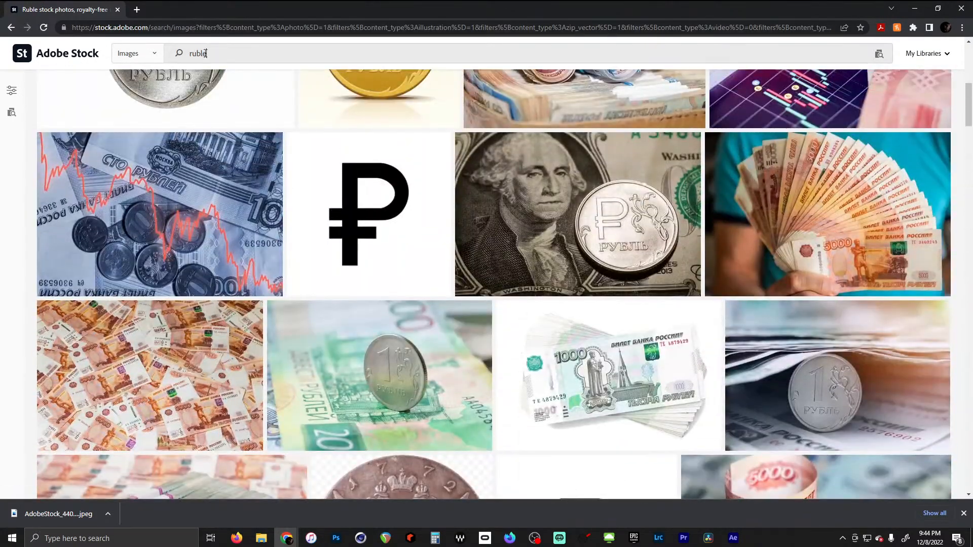
# Search Adobe Stock for "rubble", license the grey rock pile on white, and return to Photoshop
pyautogui.press('Return')
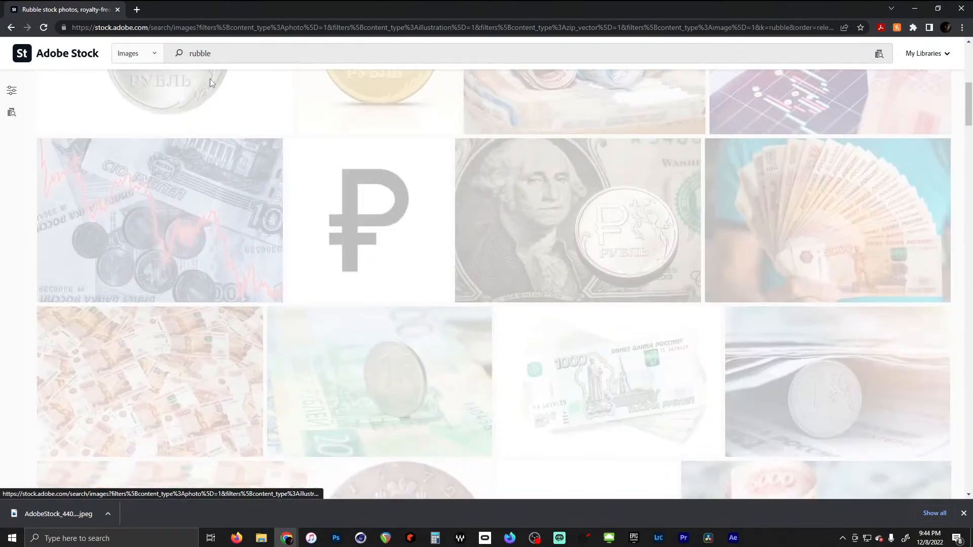
pyautogui.scroll(-5, 409, 232)
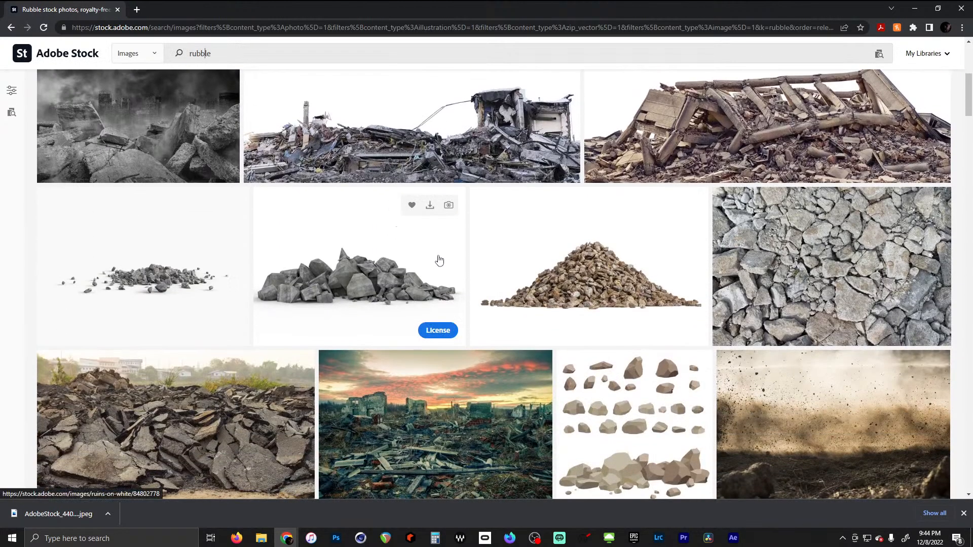
pyautogui.click(438, 331)
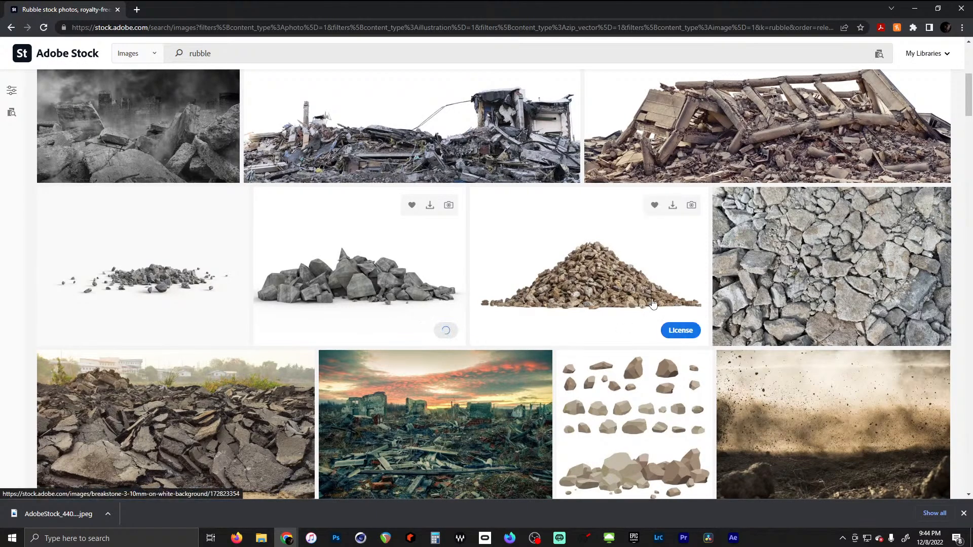
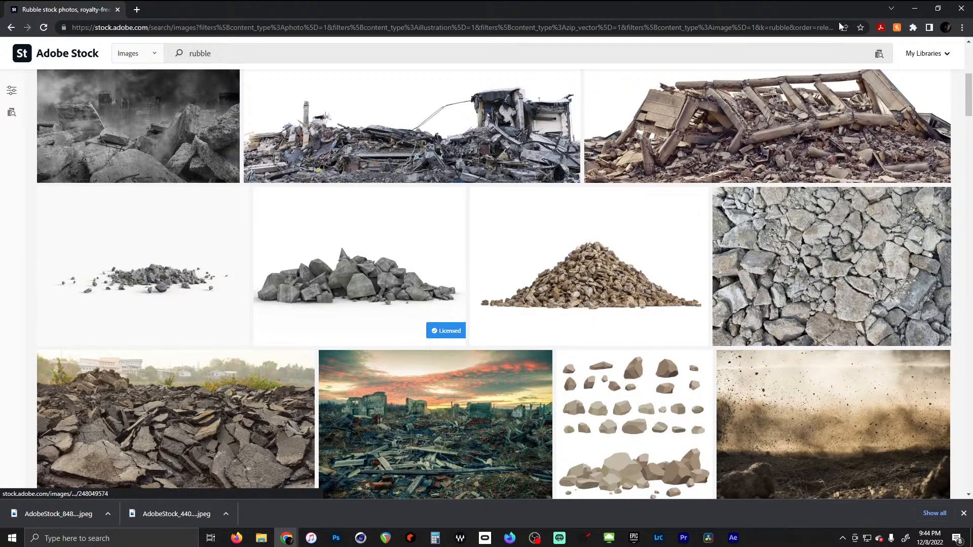
pyautogui.click(914, 9)
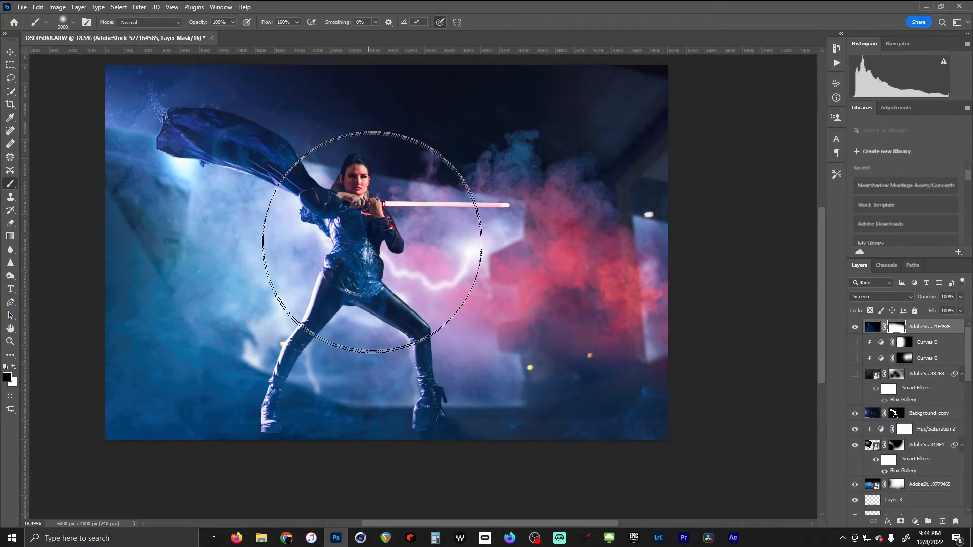
# Place the downloaded rock pile image AdobeStock_84802778 into the composite over the woman's legs
pyautogui.scroll(3, 372, 196)
pyautogui.scroll(-3, 372, 196)
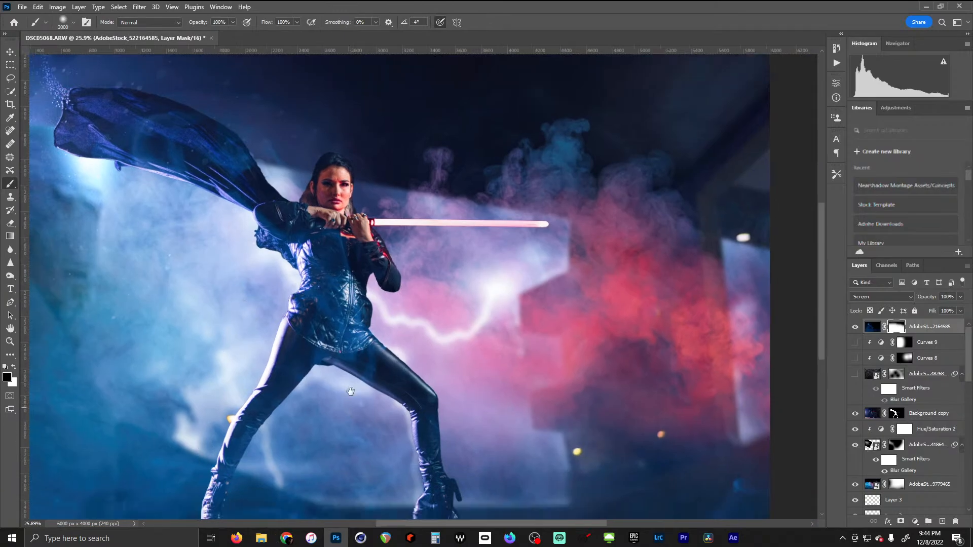
pyautogui.scroll(-3, 304, 413)
pyautogui.moveTo(287, 542)
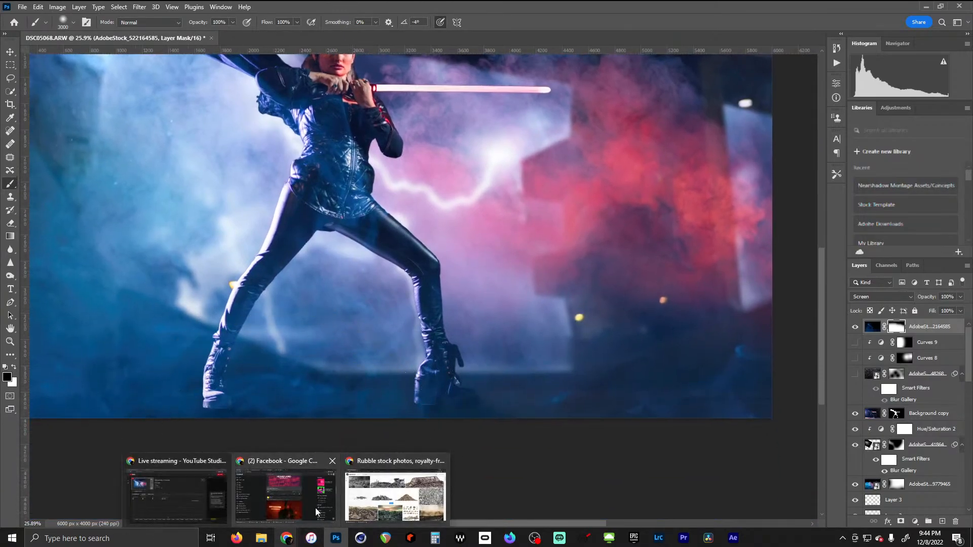
pyautogui.click(261, 538)
pyautogui.moveTo(522, 216); pyautogui.dragTo(495, 382)
pyautogui.moveTo(555, 258); pyautogui.dragTo(378, 371)
pyautogui.scroll(-2, 383, 308)
pyautogui.moveTo(334, 332); pyautogui.dragTo(358, 350)
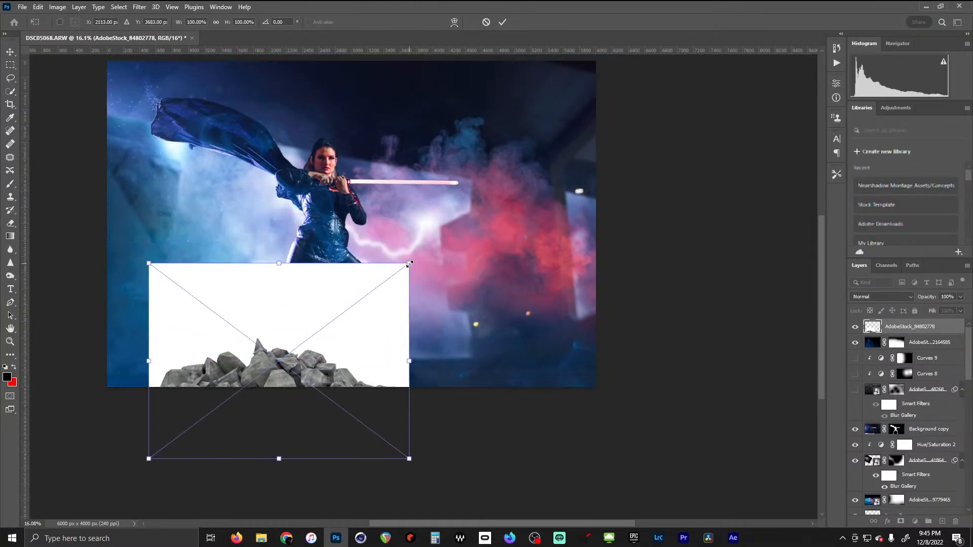
# Enlarge the rock pile image proportionally to 144.70% and position it so the rocks cover the woman's boots
pyautogui.moveTo(409, 263); pyautogui.dragTo(526, 174)
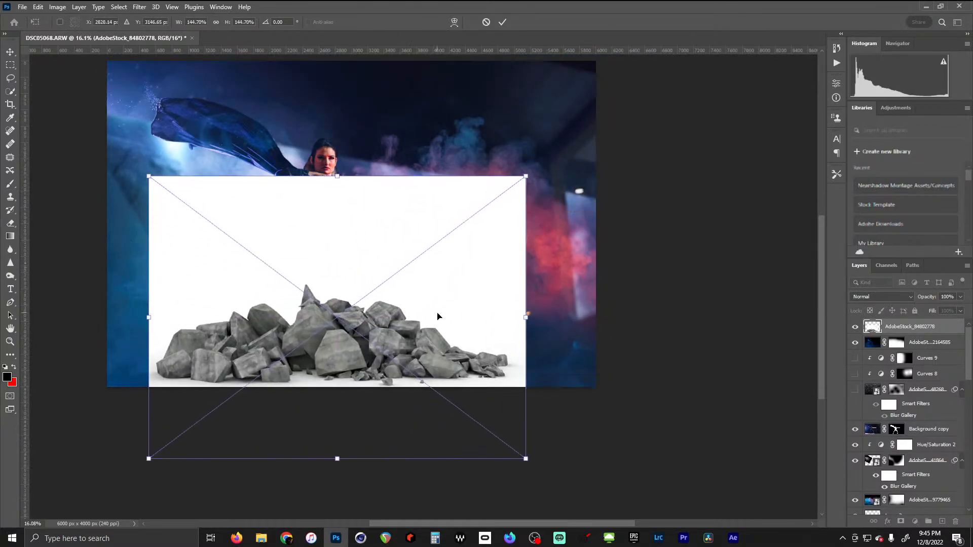
pyautogui.moveTo(436, 317); pyautogui.dragTo(371, 349)
pyautogui.press('Return')
pyautogui.press('b')
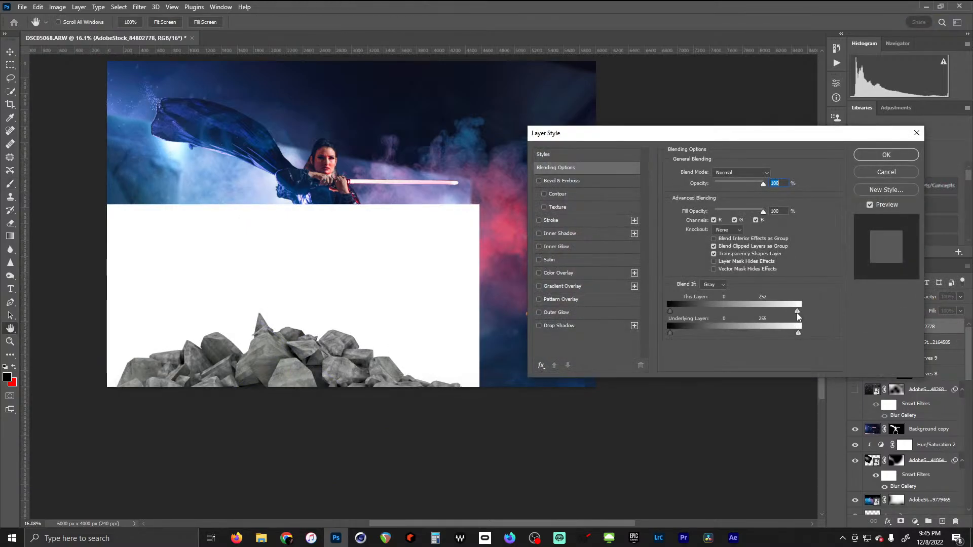
# Hide the rock pile's white background with Blend If, splitting This Layer's highlight limit to about 187 / 250
pyautogui.keyDown('alt'); pyautogui.moveTo(796, 312); pyautogui.dragTo(791, 312); pyautogui.keyUp('alt')
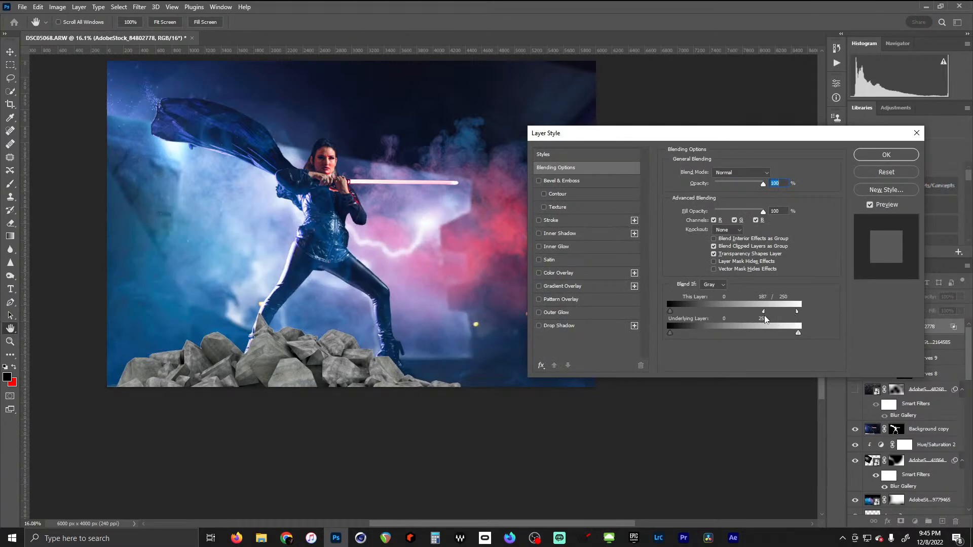
pyautogui.moveTo(747, 315); pyautogui.dragTo(767, 318)
pyautogui.click(886, 155)
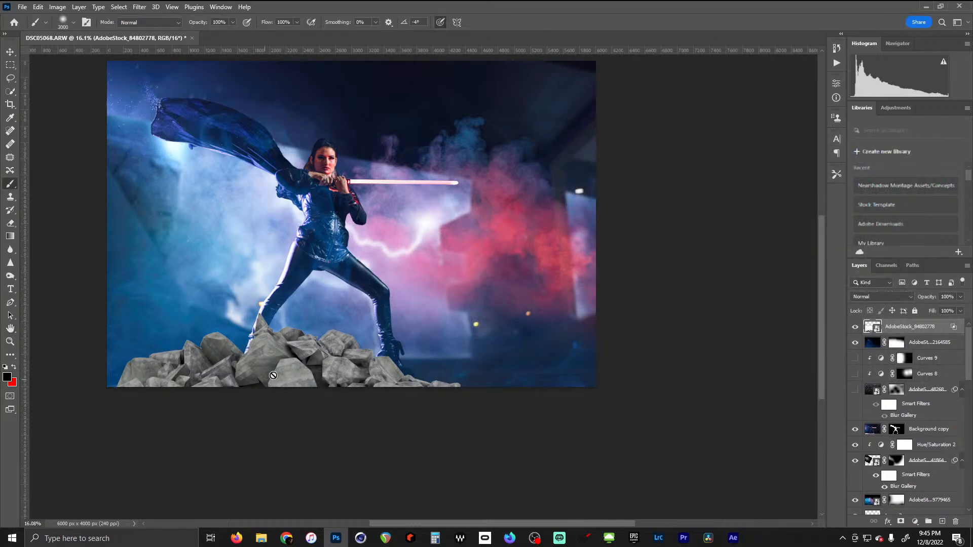
# Stretch the rock pile's width to about 155.38% so the rocks extend past the canvas's left edge
pyautogui.hotkey('ctrl', 't')
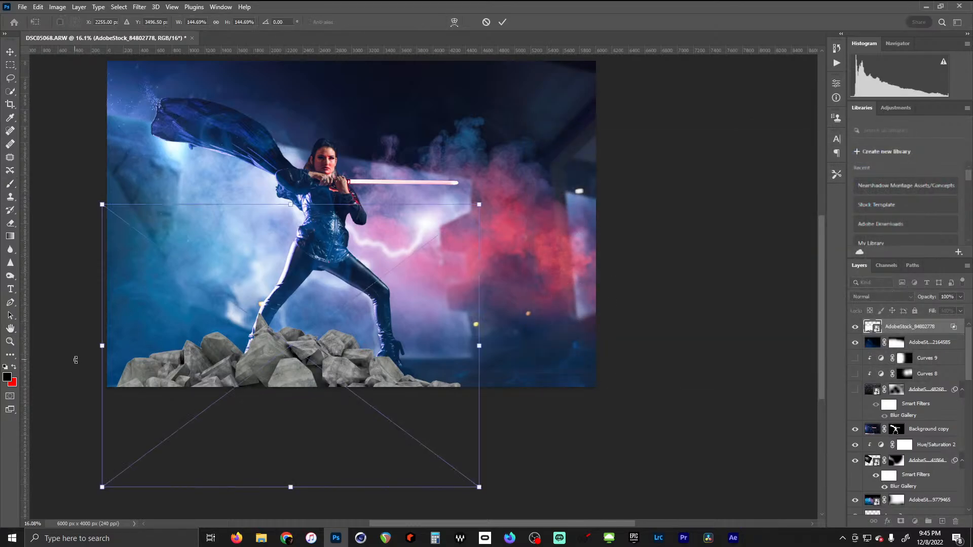
pyautogui.moveTo(103, 349); pyautogui.dragTo(76, 355)
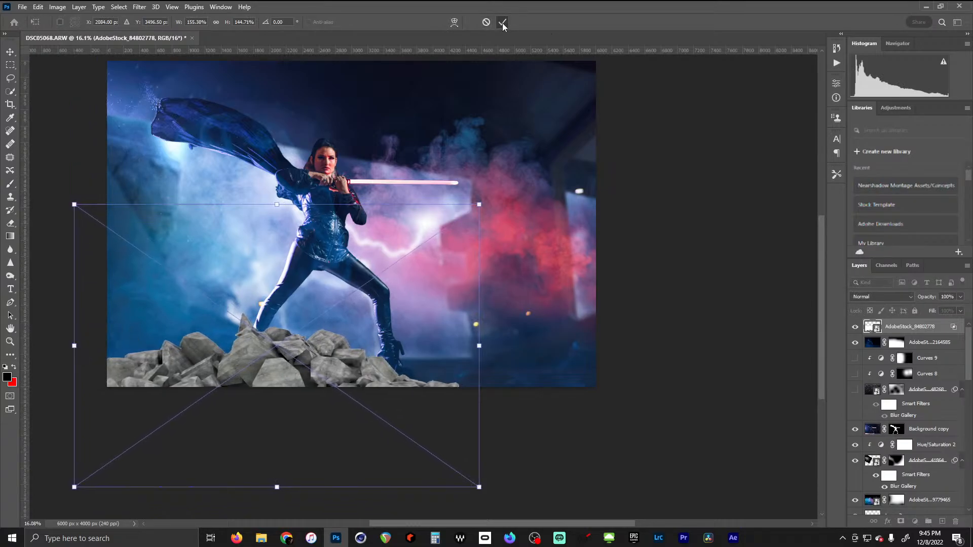
pyautogui.click(502, 23)
# Try softening the rock pile with a heavy Field Blur across the whole layer
pyautogui.press('b')
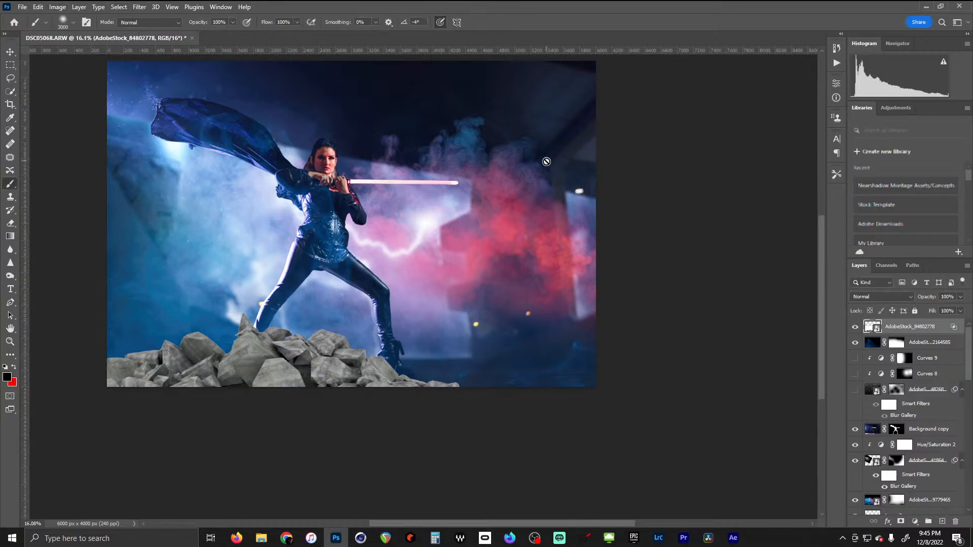
pyautogui.click(78, 7)
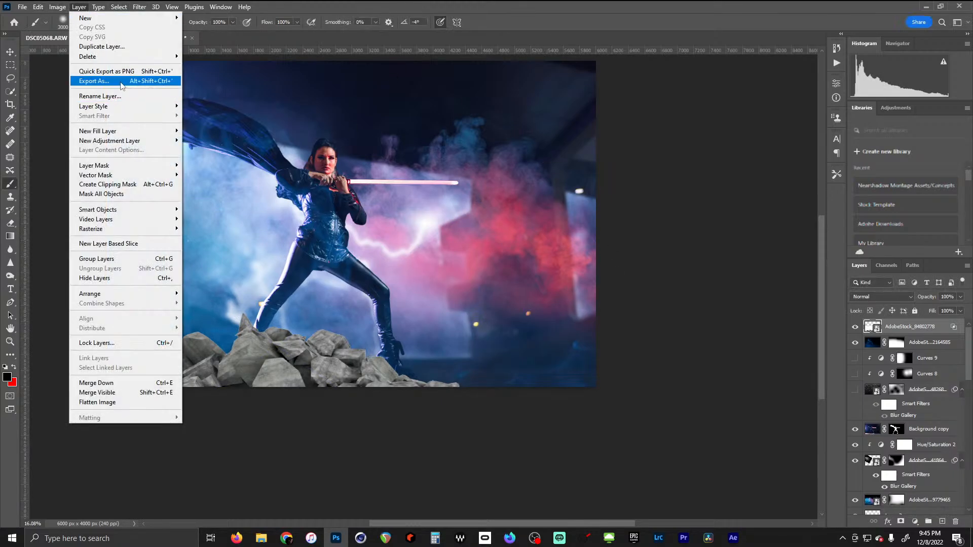
pyautogui.moveTo(141, 7)
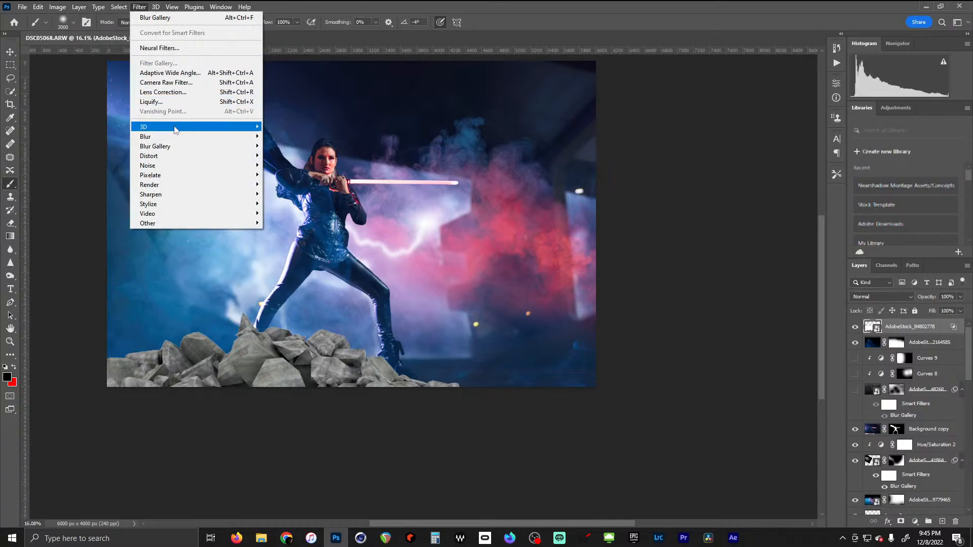
pyautogui.moveTo(173, 142)
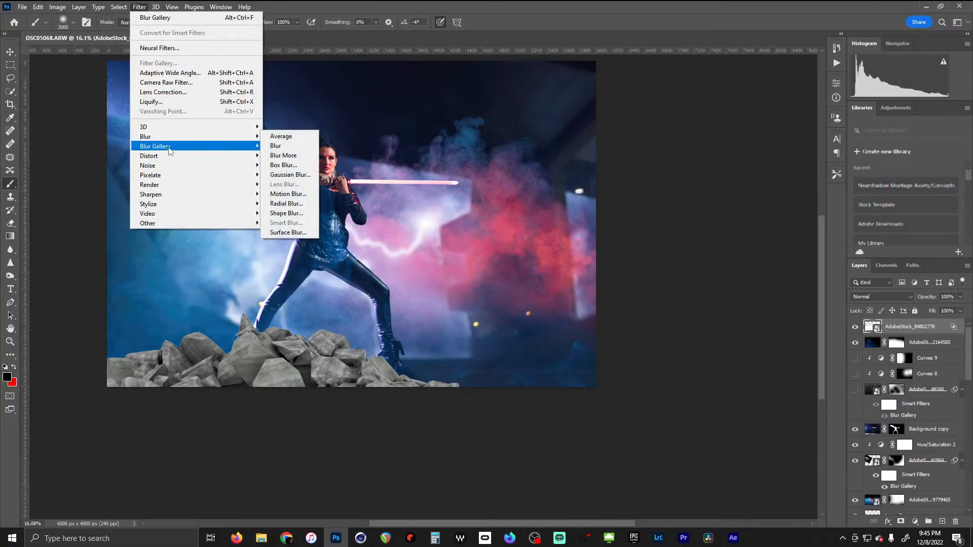
pyautogui.moveTo(250, 147)
pyautogui.click(290, 152)
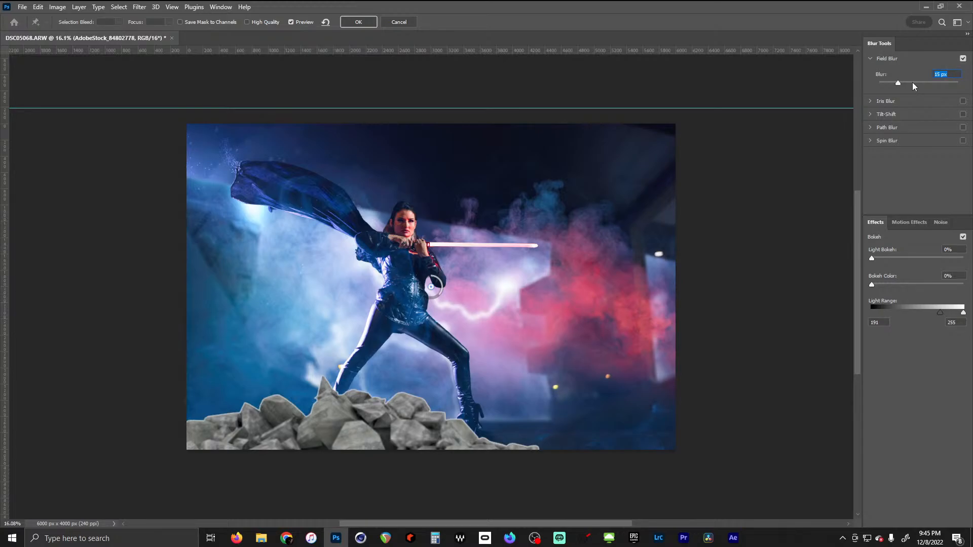
pyautogui.moveTo(901, 82); pyautogui.dragTo(919, 82)
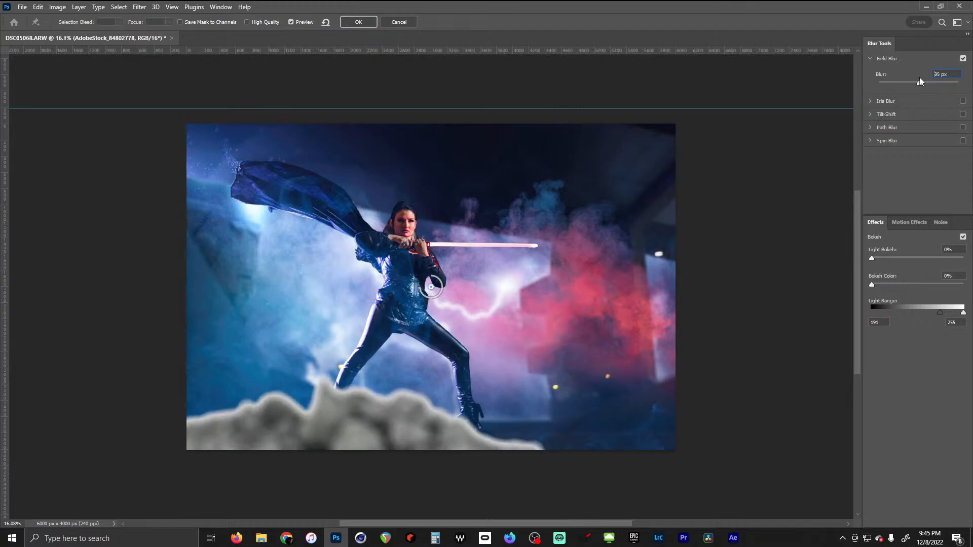
pyautogui.click(405, 22)
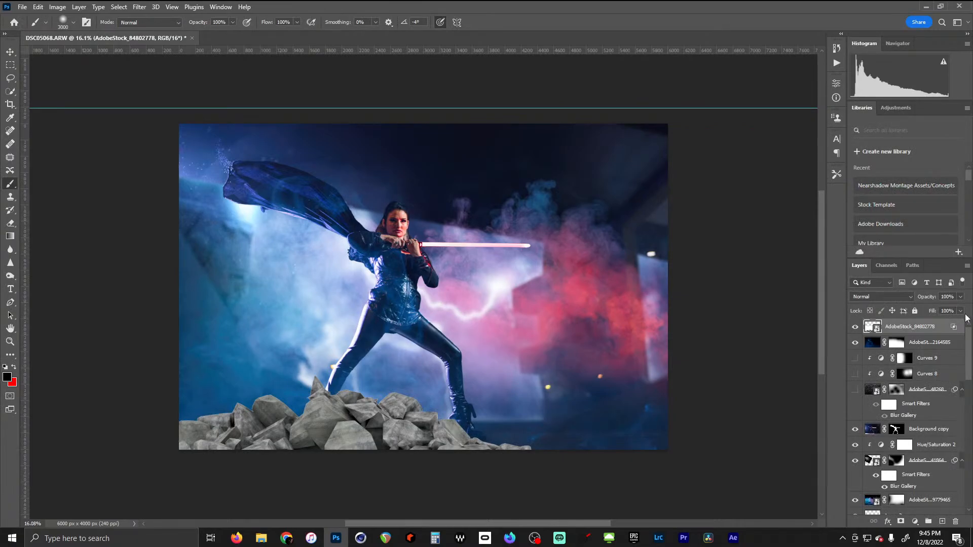
# Set the rock pile's Blend If highlight limit for This Layer to an unsplit 186
pyautogui.doubleClick(954, 343)
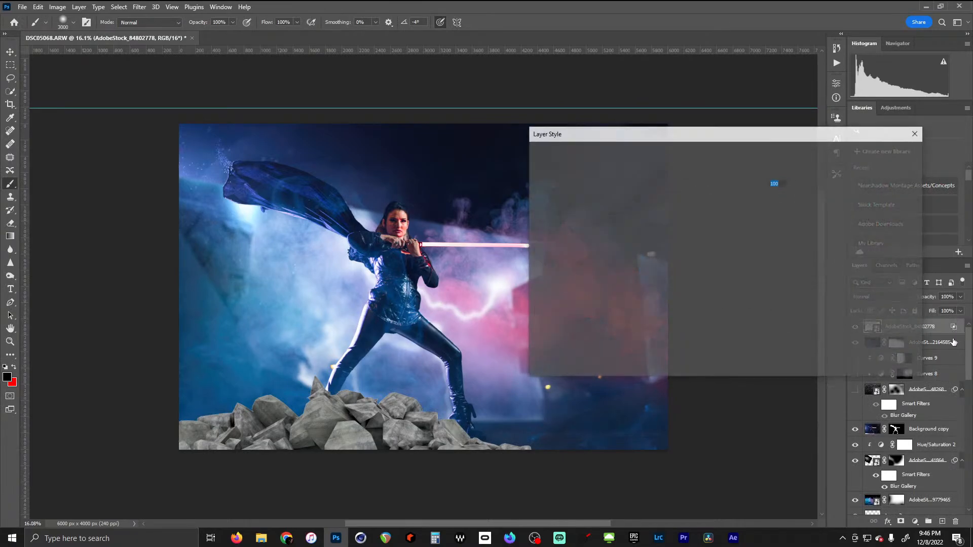
pyautogui.moveTo(764, 316)
pyautogui.mouseDown()
pyautogui.moveTo(744, 316)
pyautogui.moveTo(764, 317)
pyautogui.mouseUp()
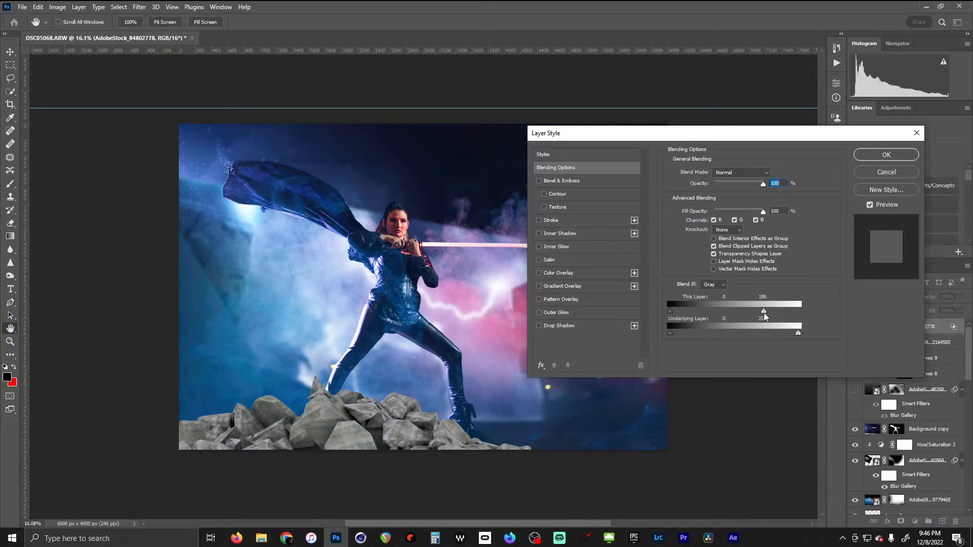
pyautogui.click(886, 155)
# Try blurring the hard-edged rock pile with a Field Blur of 88 px
pyautogui.click(138, 7)
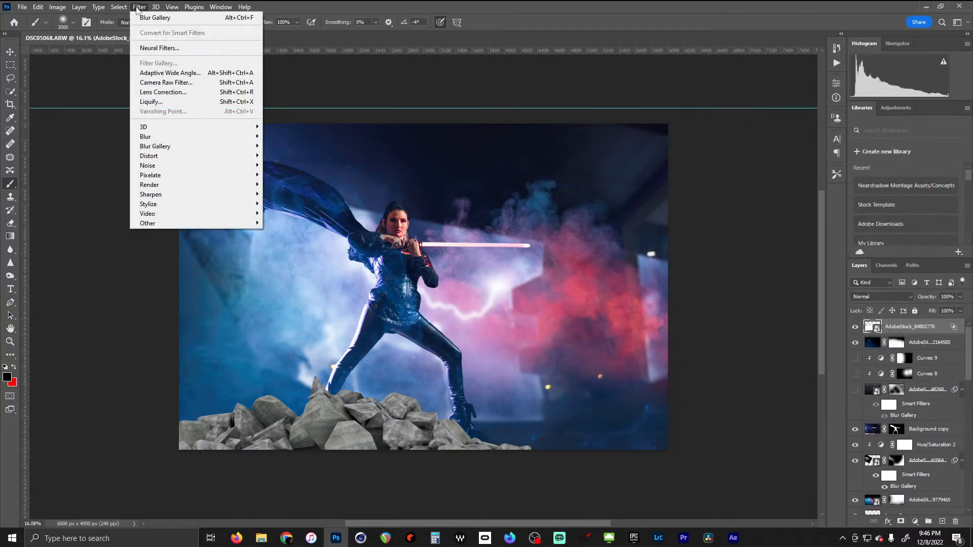
pyautogui.moveTo(201, 150)
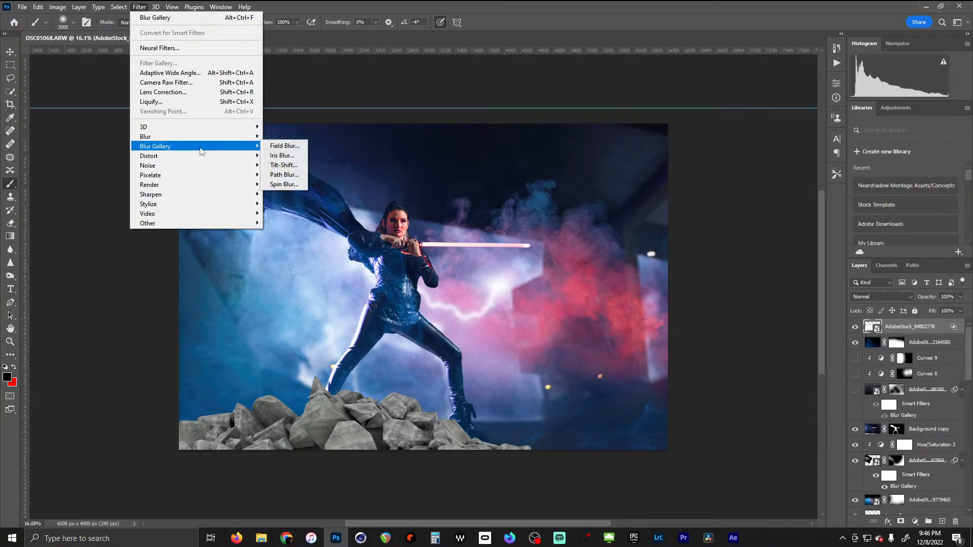
pyautogui.click(286, 146)
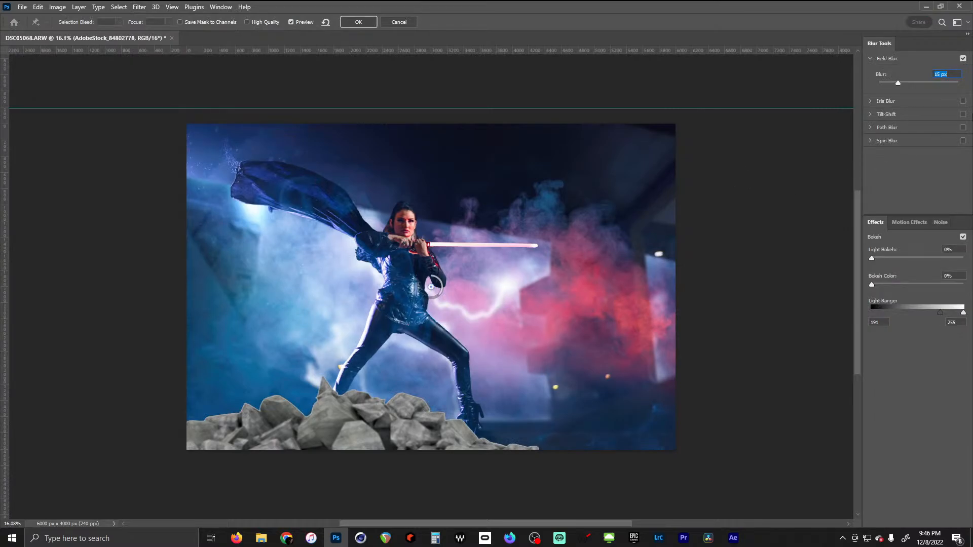
pyautogui.moveTo(898, 83); pyautogui.dragTo(919, 92)
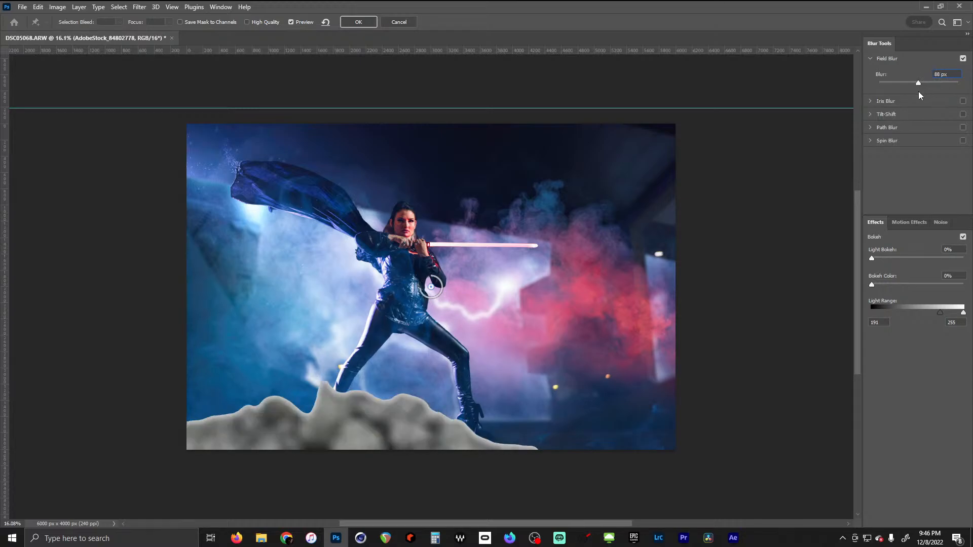
pyautogui.click(400, 23)
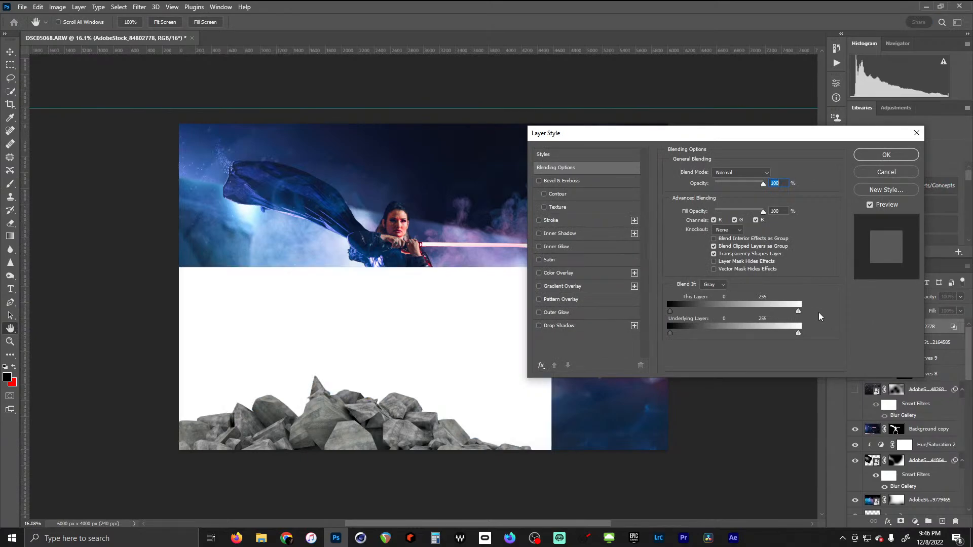
# Reset the rock pile's Blend If highlight limit for This Layer to 255, restoring its white background
pyautogui.click(887, 172)
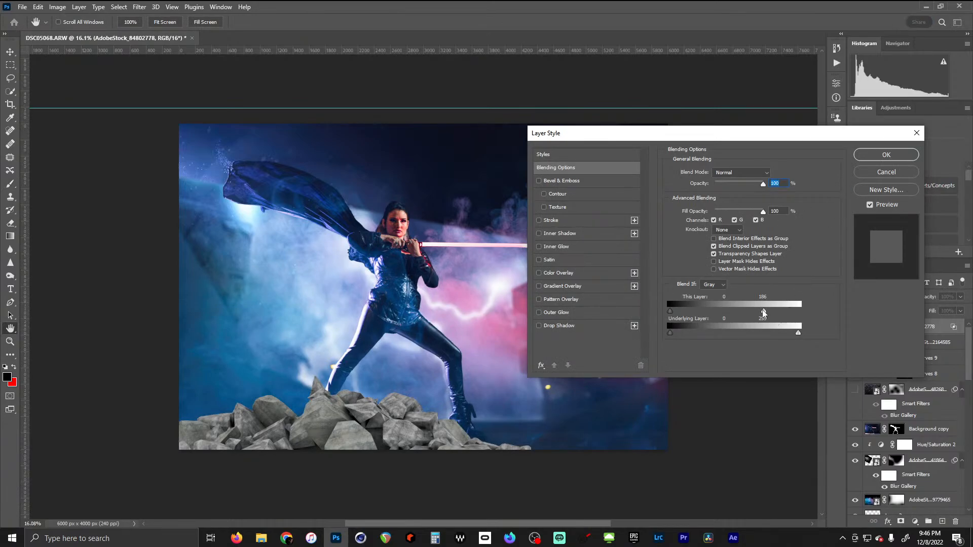
pyautogui.moveTo(764, 313); pyautogui.dragTo(806, 314)
pyautogui.click(886, 154)
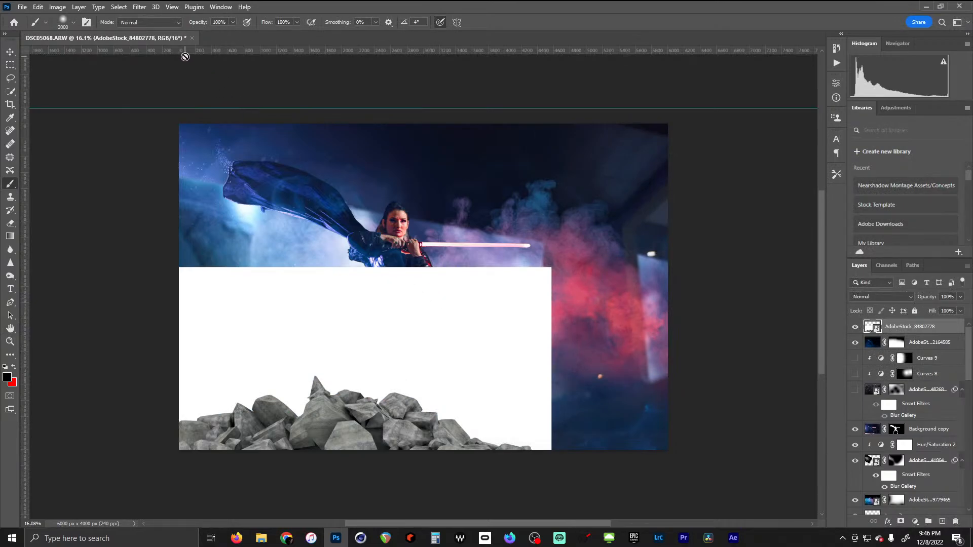
# Select the white background above the rock pile with the Quick Selection tool
pyautogui.click(11, 91)
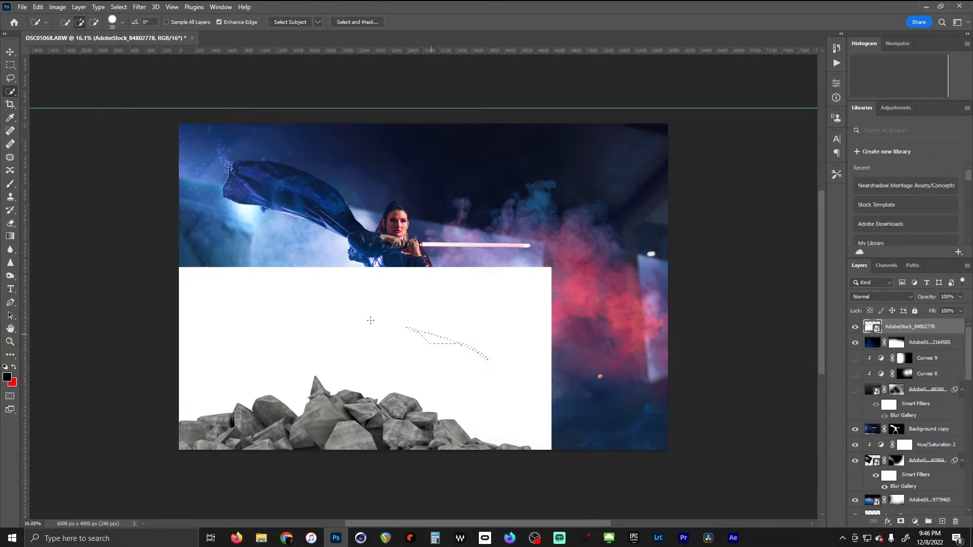
pyautogui.click(279, 337)
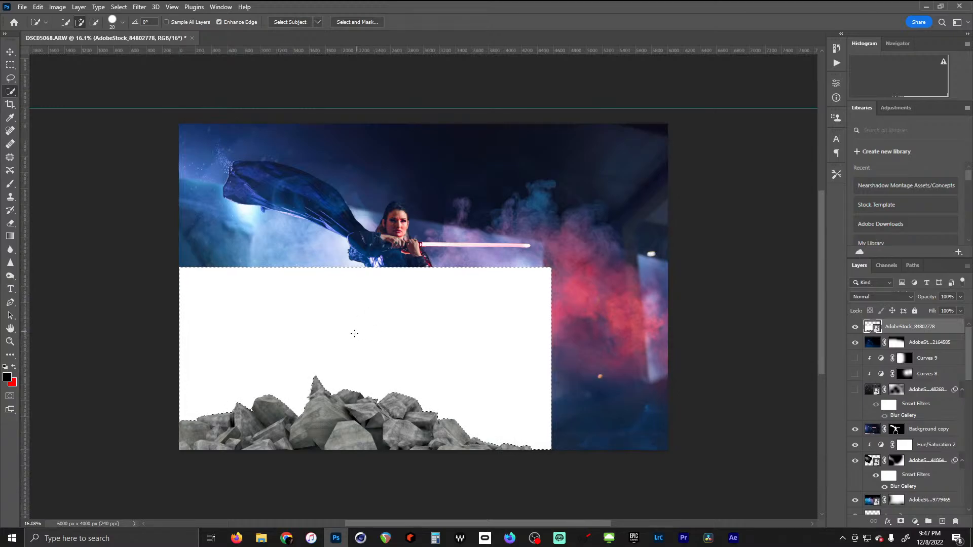
pyautogui.moveTo(324, 343)
pyautogui.mouseDown()
pyautogui.moveTo(400, 285)
pyautogui.moveTo(305, 346)
pyautogui.mouseUp()
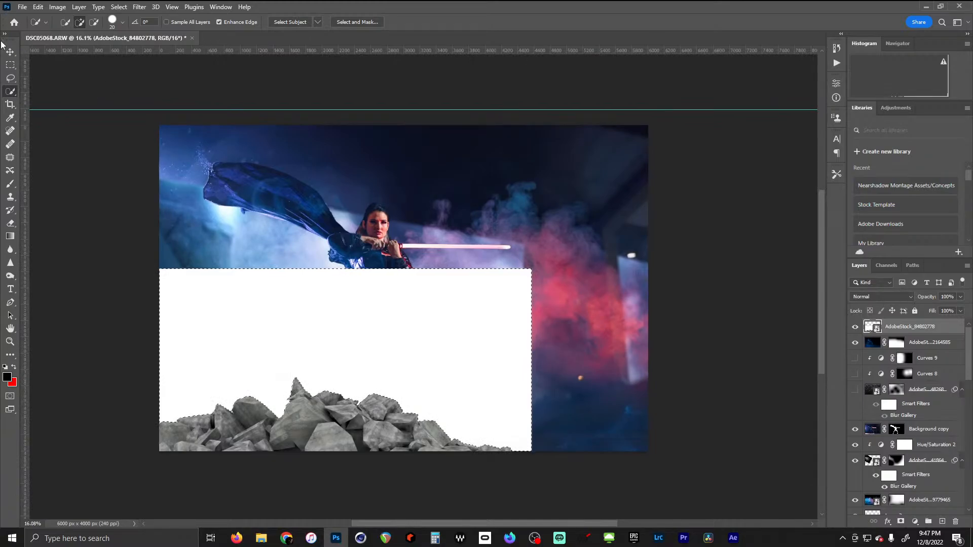
# Move the rock pile image up until it lies fully inside the canvas, and extend the selection to all of its white background
pyautogui.press('v')
pyautogui.moveTo(327, 308); pyautogui.dragTo(380, 205)
pyautogui.click(11, 91)
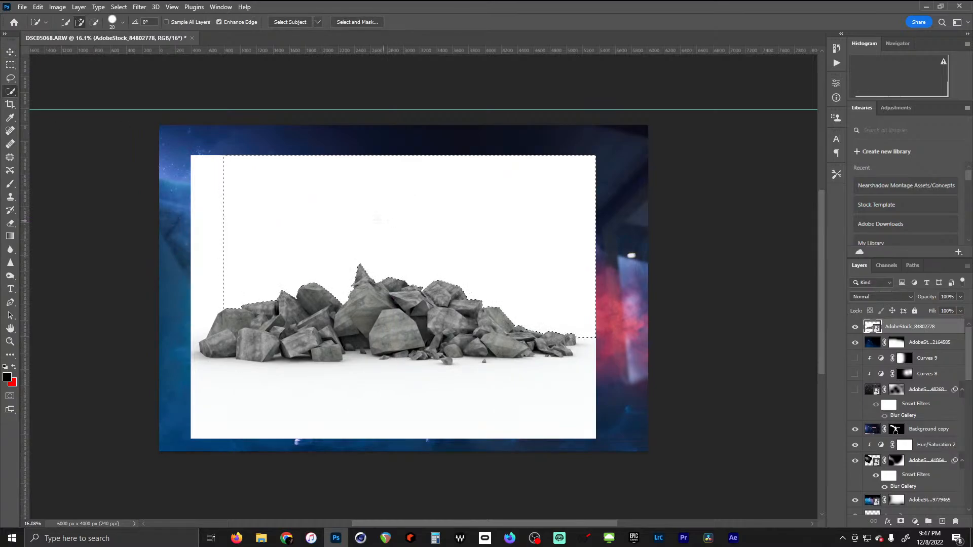
pyautogui.click(205, 231)
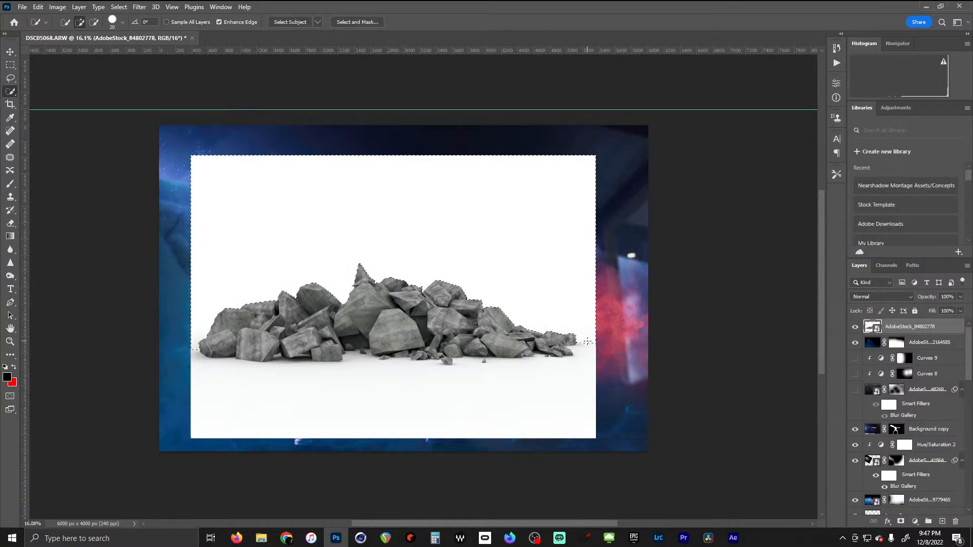
pyautogui.moveTo(588, 342); pyautogui.dragTo(577, 374)
# Rasterize the rock pile layer AdobeStock_84802778, keeping the background selection active
pyautogui.rightClick(872, 327)
pyautogui.rightClick(917, 335)
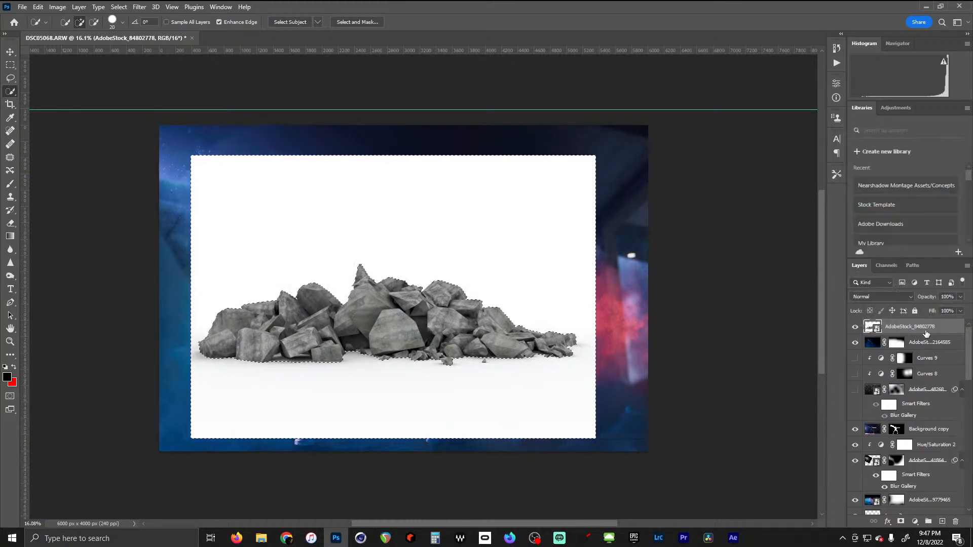
pyautogui.rightClick(924, 332)
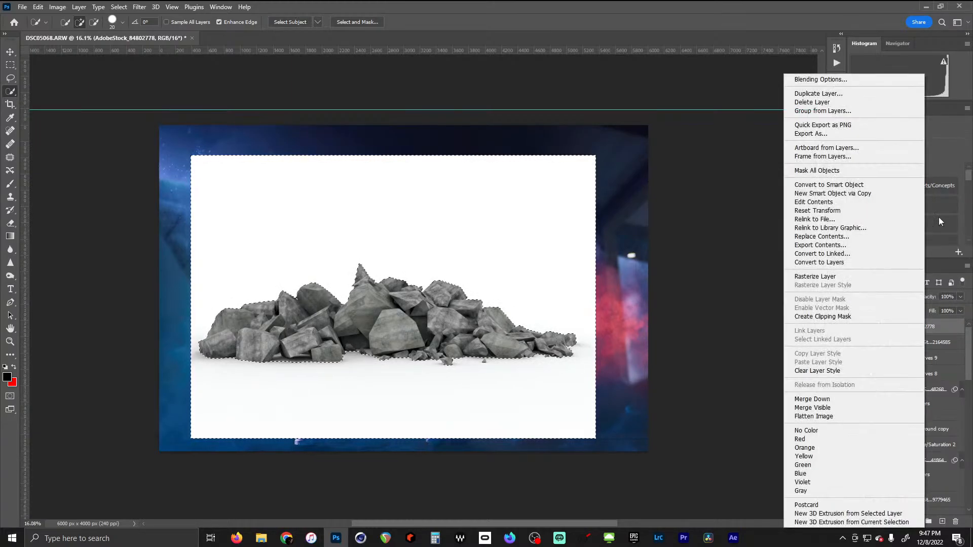
pyautogui.click(835, 278)
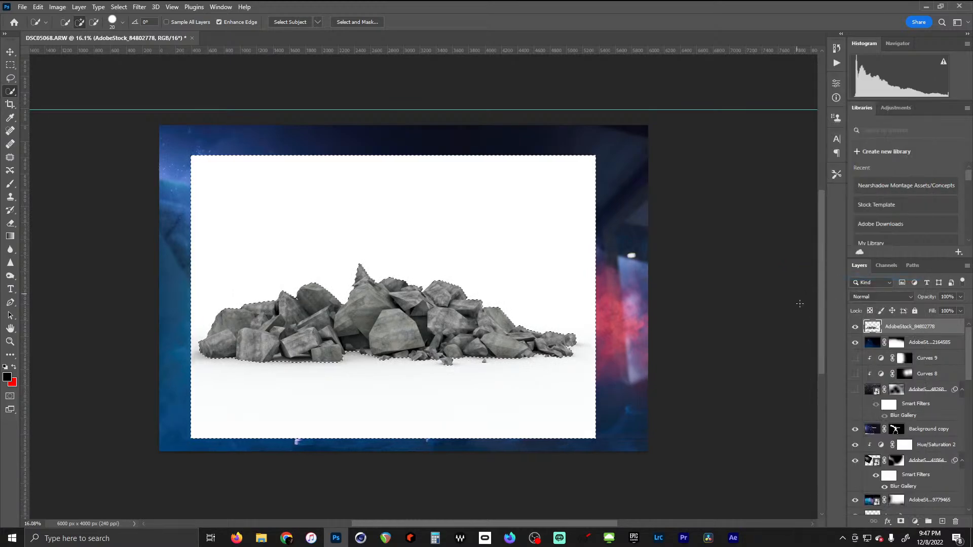
# Delete the selected white background, deselect, and move the cut-out rocks back down over the woman's boots
pyautogui.press('Delete')
pyautogui.hotkey('ctrl', 'd')
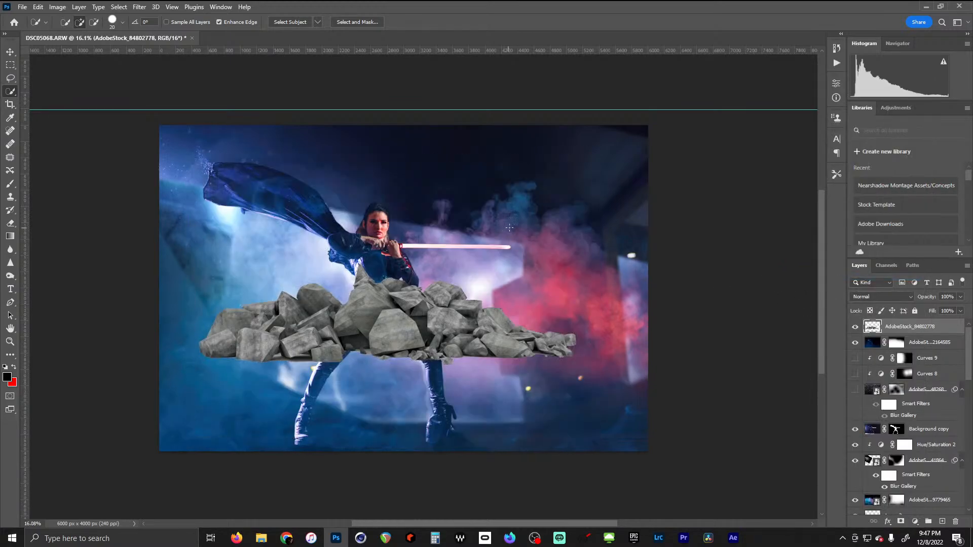
pyautogui.click(10, 52)
pyautogui.moveTo(393, 328)
pyautogui.mouseDown()
pyautogui.moveTo(393, 418)
pyautogui.moveTo(312, 417)
pyautogui.moveTo(339, 427)
pyautogui.moveTo(341, 402)
pyautogui.moveTo(338, 418)
pyautogui.mouseUp()
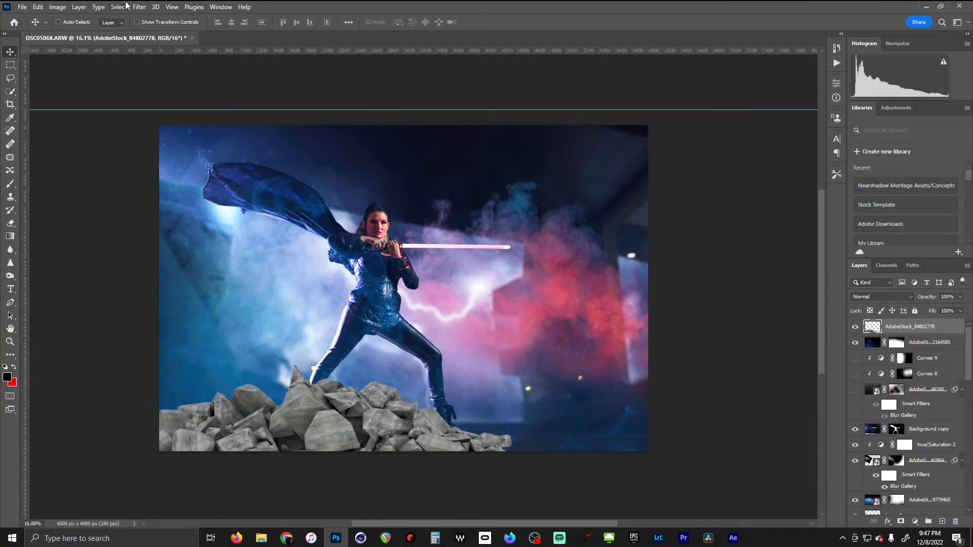
# Try the Minimum filter on the rock pile layer with a radius of 1 pixel
pyautogui.click(139, 7)
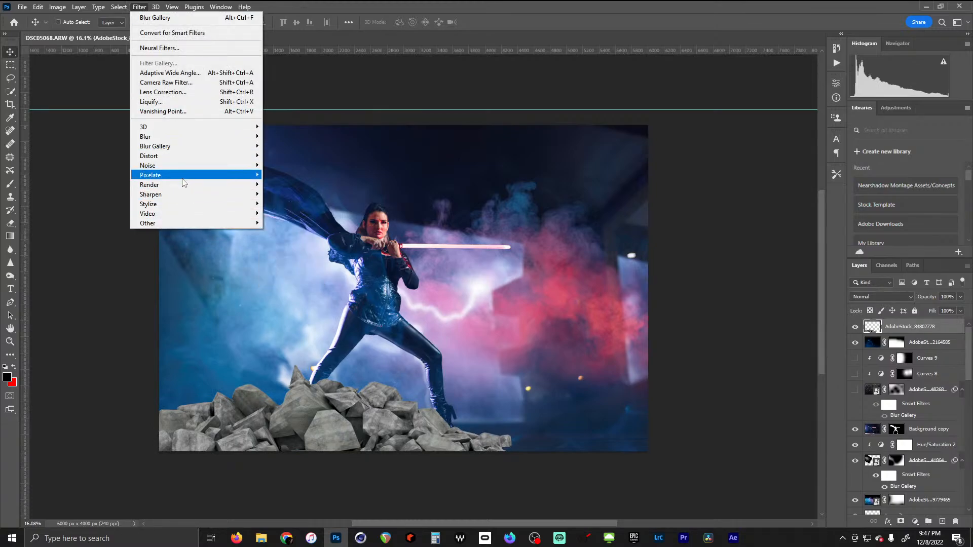
pyautogui.moveTo(177, 203)
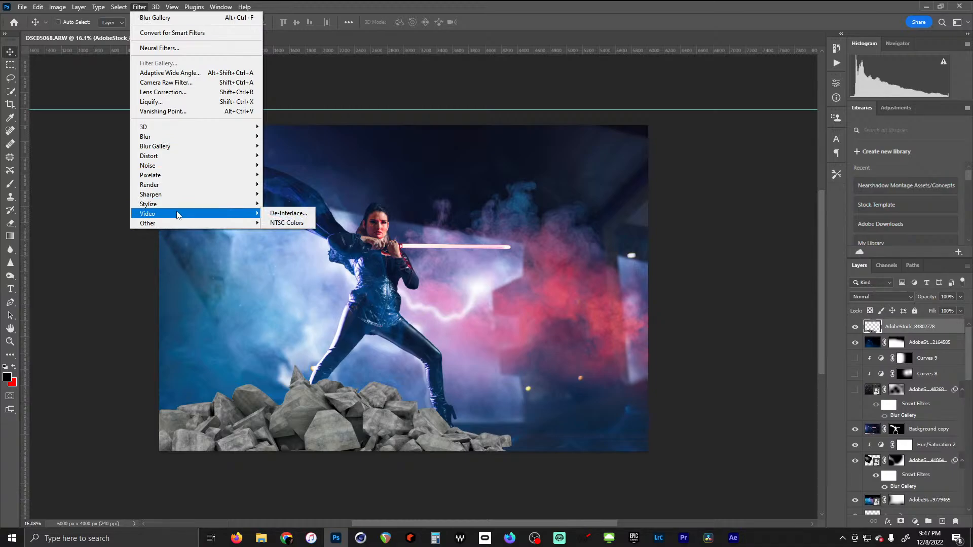
pyautogui.moveTo(178, 223)
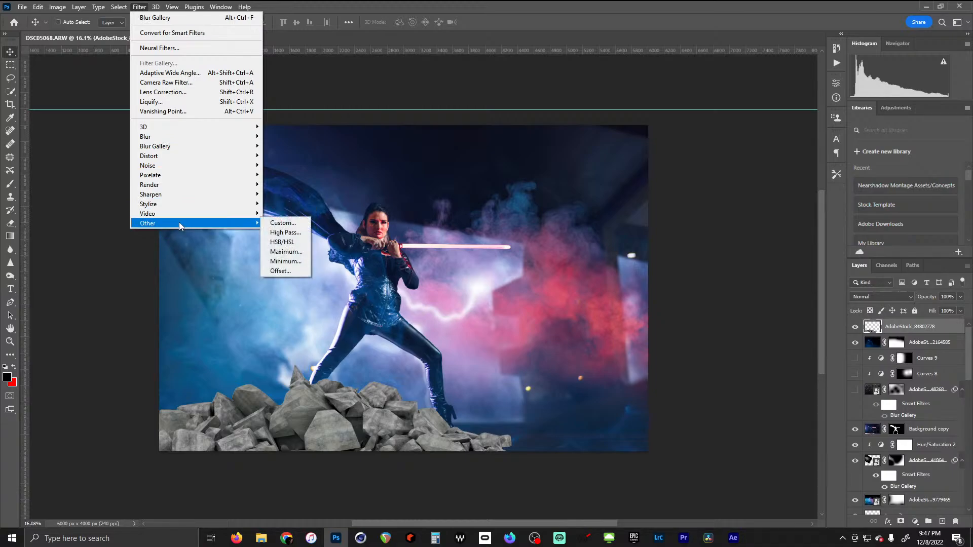
pyautogui.click(290, 262)
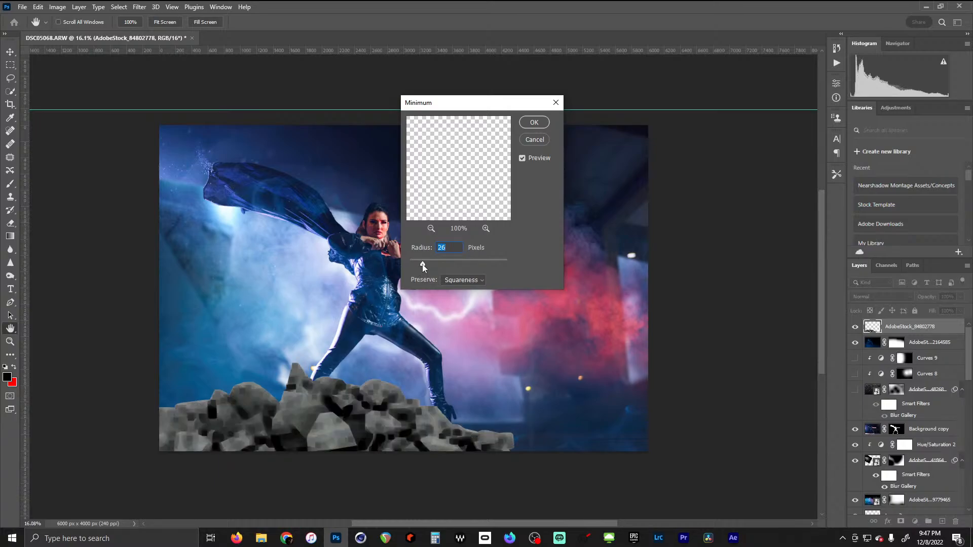
pyautogui.moveTo(422, 264); pyautogui.dragTo(406, 266)
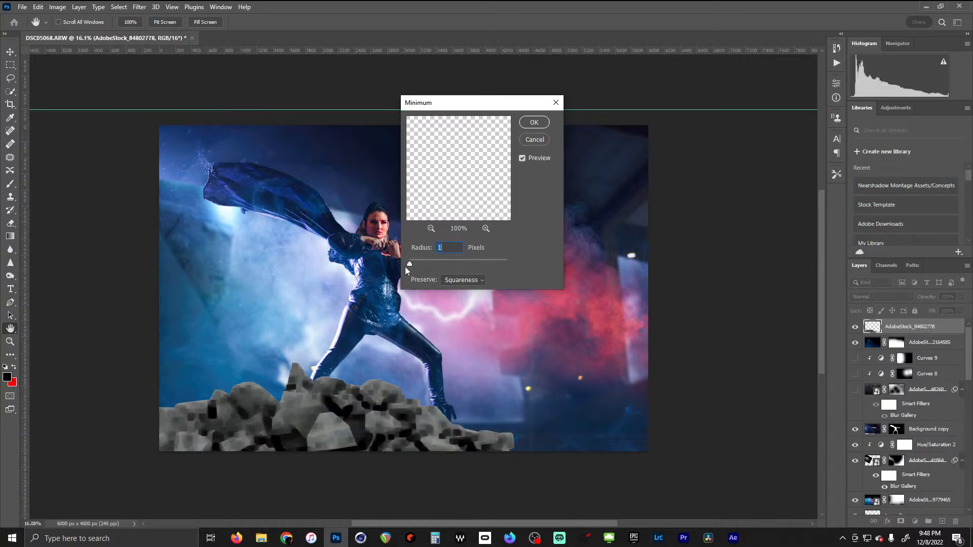
pyautogui.click(541, 142)
pyautogui.click(139, 6)
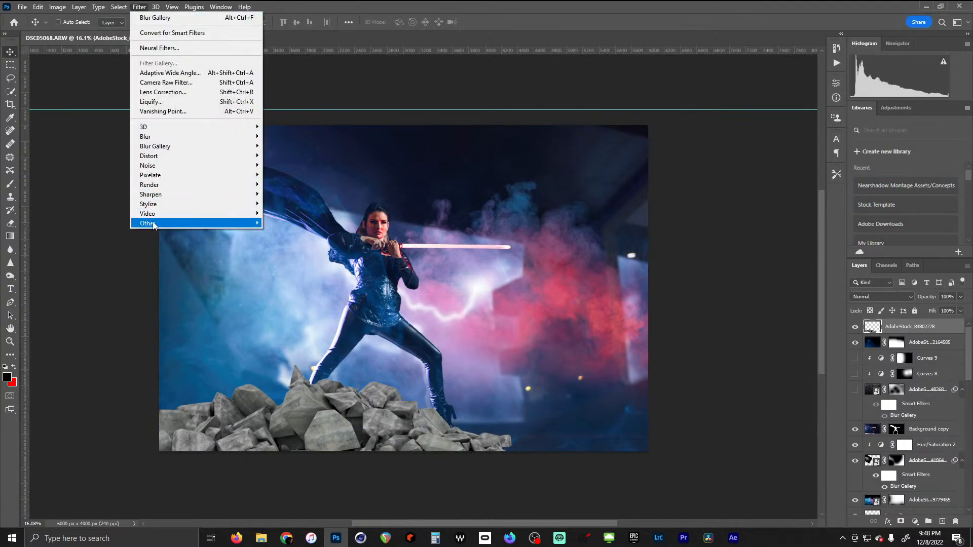
pyautogui.moveTo(206, 226)
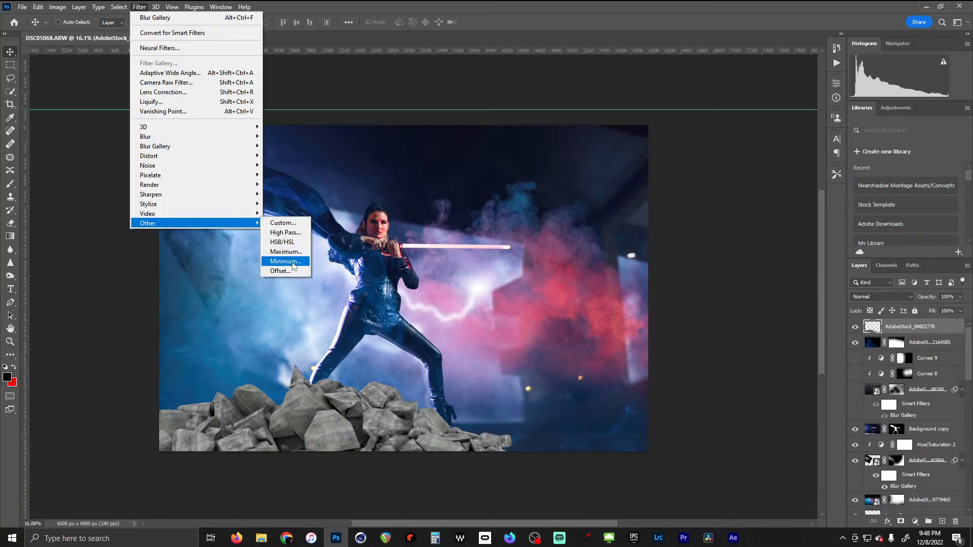
pyautogui.click(440, 66)
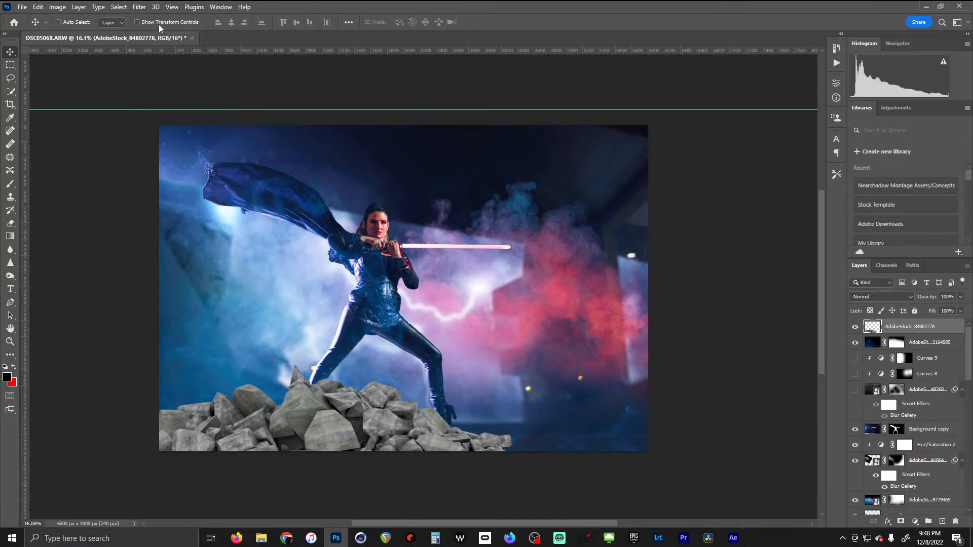
# Try a Field Blur of about 127 px on the rock pile layer, reduce it to 0 px and cancel the filter
pyautogui.click(139, 7)
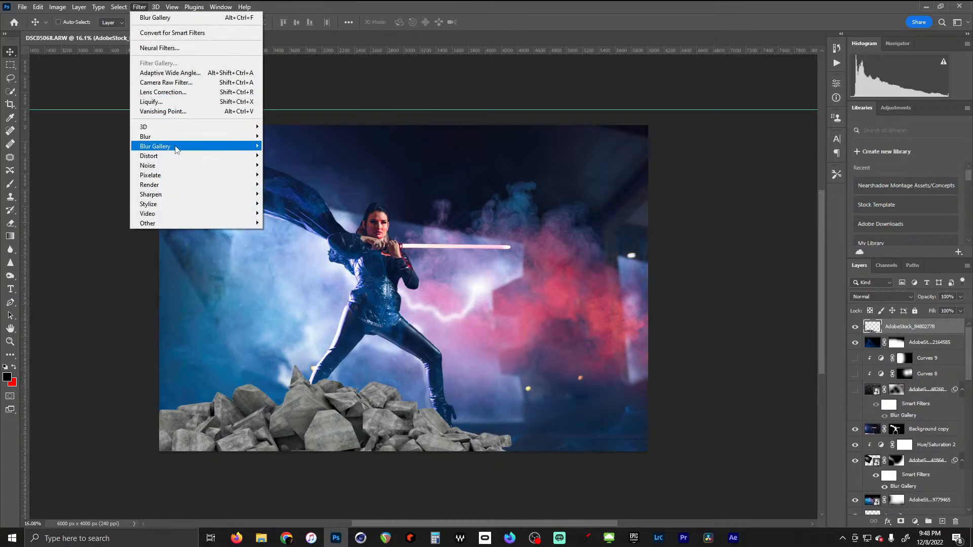
pyautogui.moveTo(177, 148)
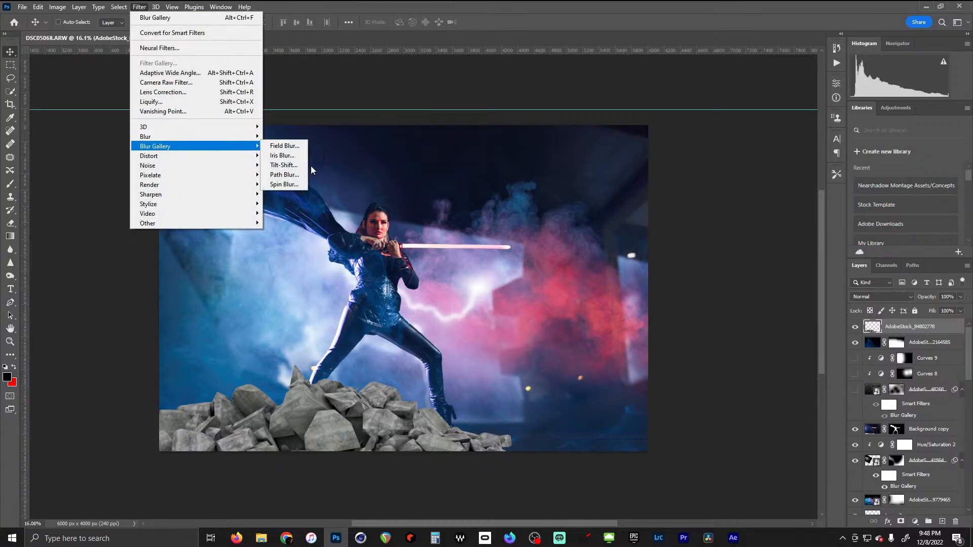
pyautogui.click(285, 147)
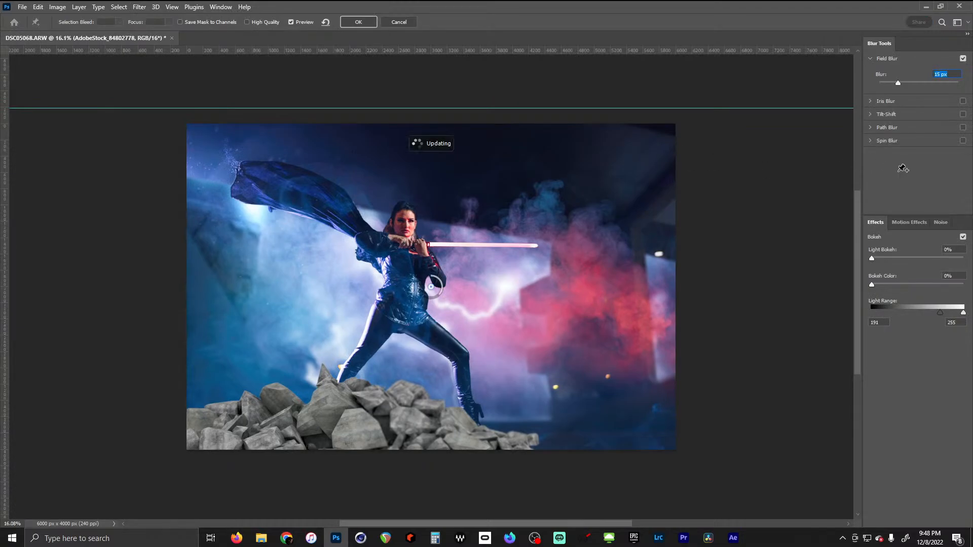
pyautogui.moveTo(897, 83); pyautogui.dragTo(920, 81)
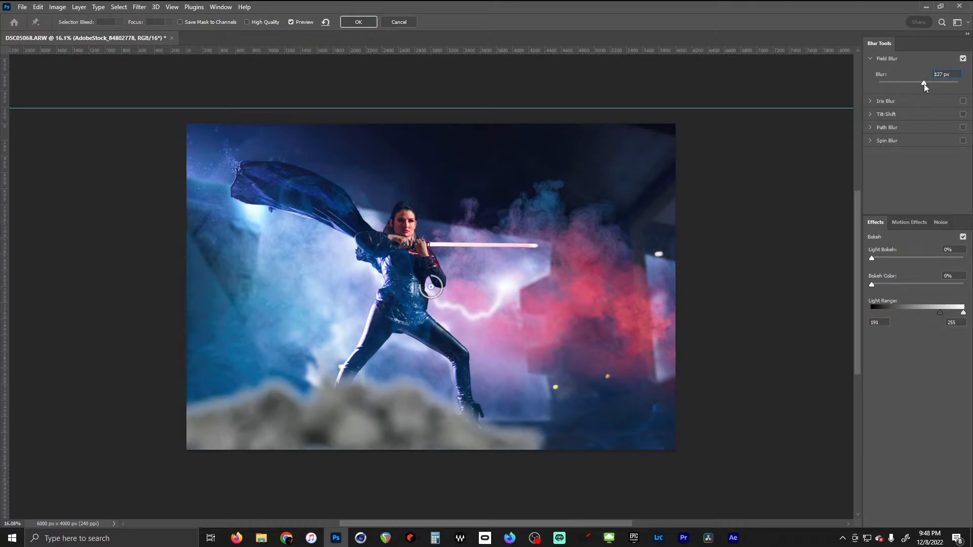
pyautogui.moveTo(924, 83); pyautogui.dragTo(837, 114)
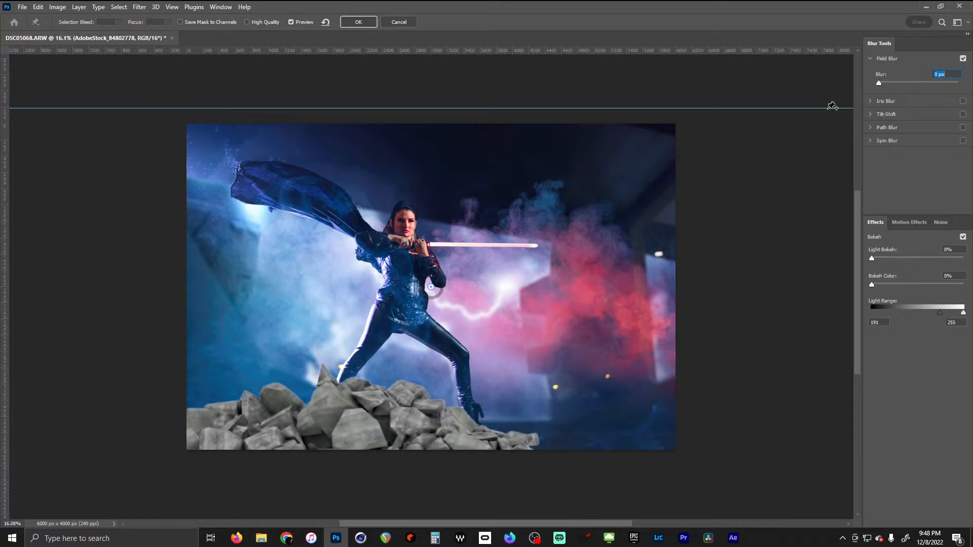
pyautogui.click(405, 23)
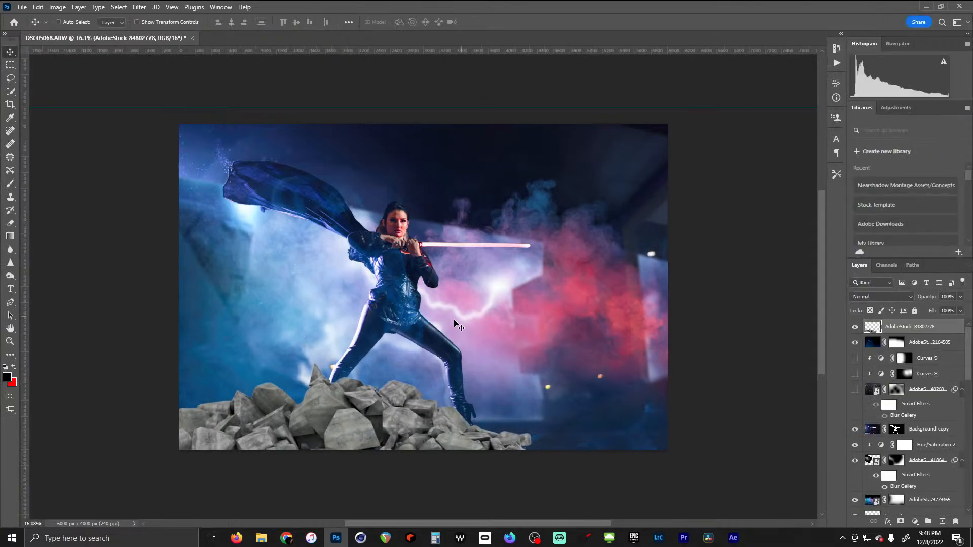
pyautogui.scroll(5, 339, 392)
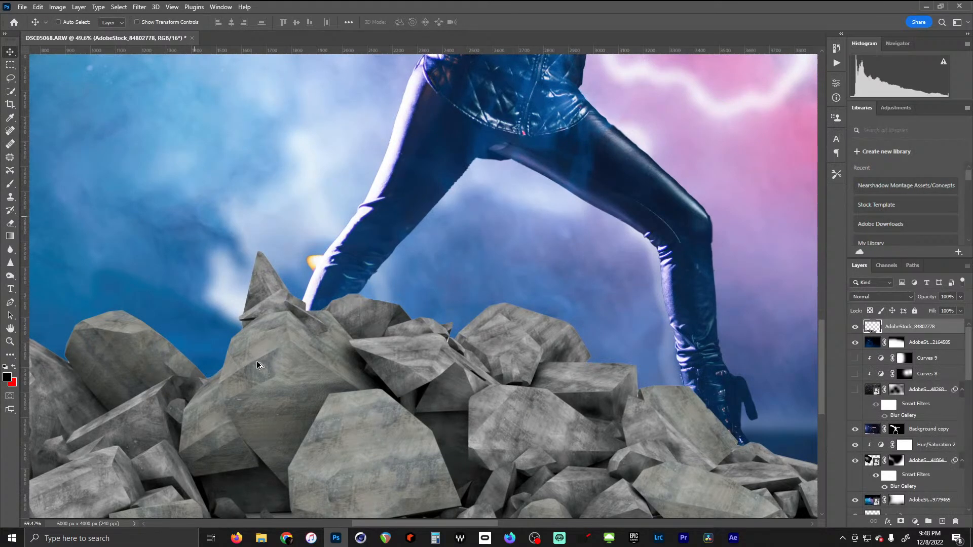
pyautogui.moveTo(437, 306); pyautogui.dragTo(436, 354)
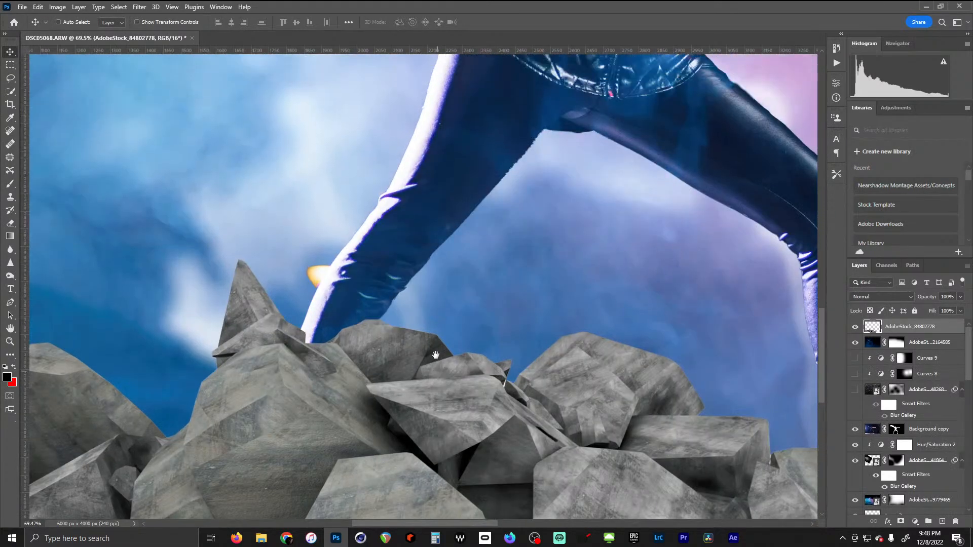
pyautogui.moveTo(202, 379); pyautogui.dragTo(526, 366)
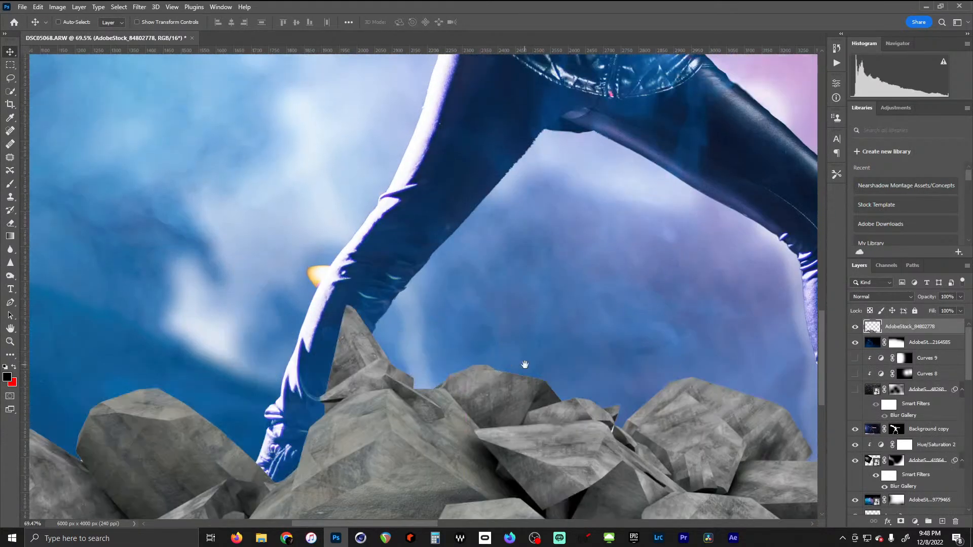
pyautogui.moveTo(414, 449); pyautogui.dragTo(364, 301)
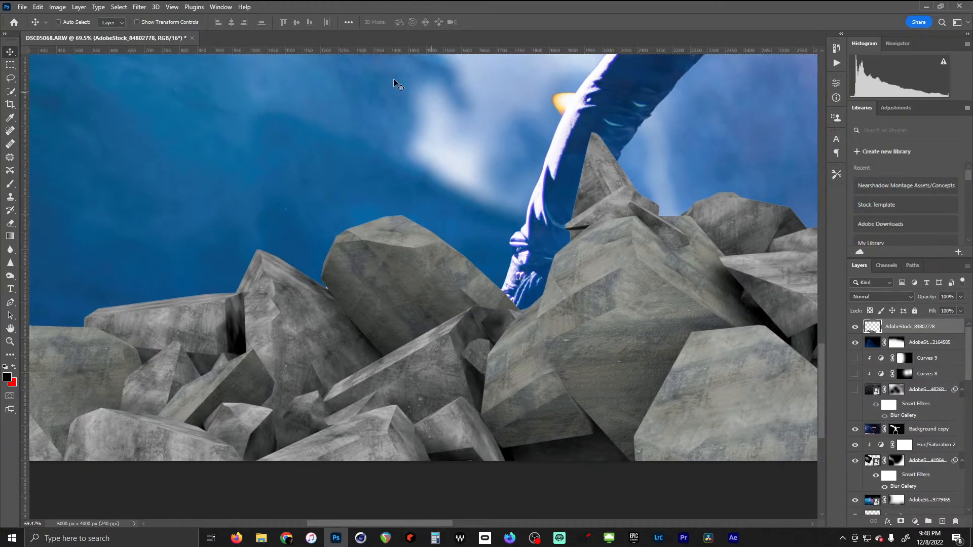
pyautogui.click(139, 6)
pyautogui.moveTo(195, 223)
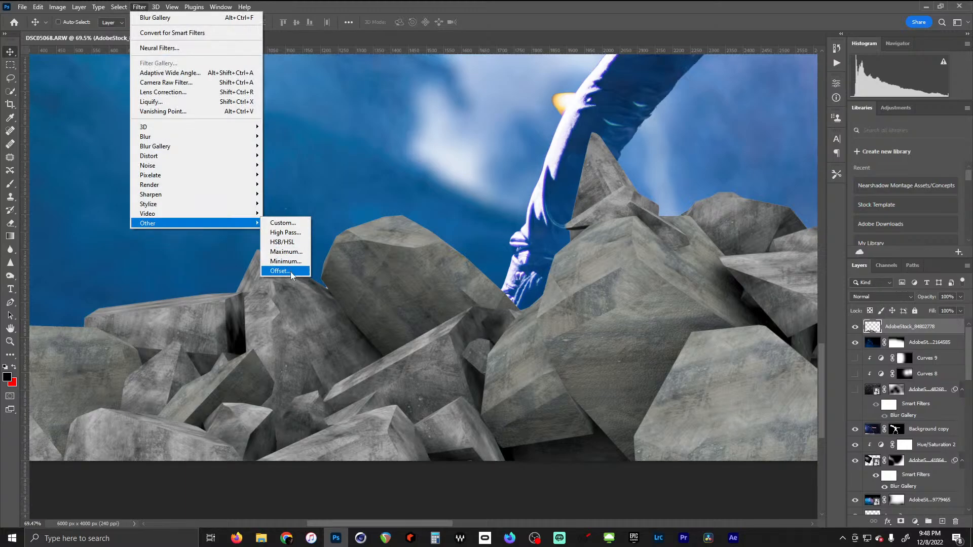
pyautogui.click(290, 271)
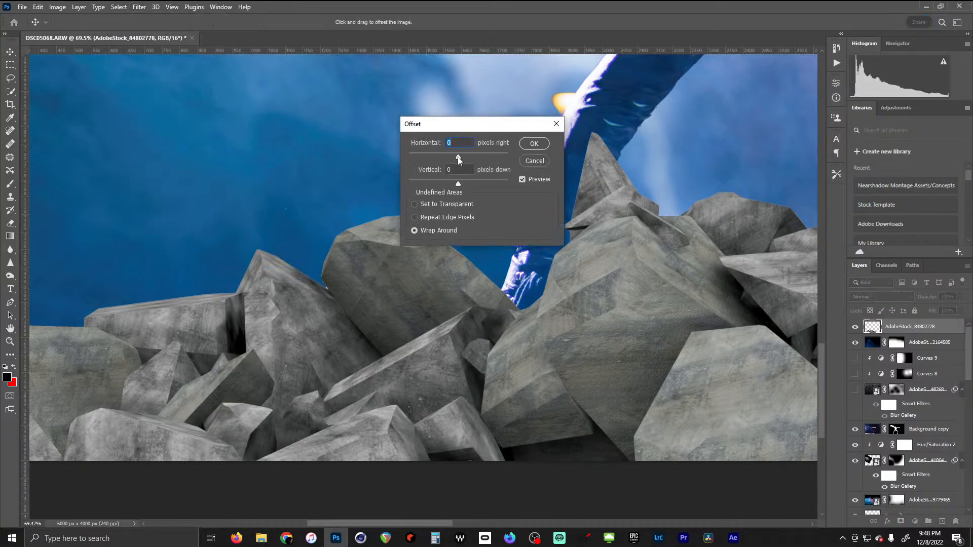
pyautogui.press('Escape')
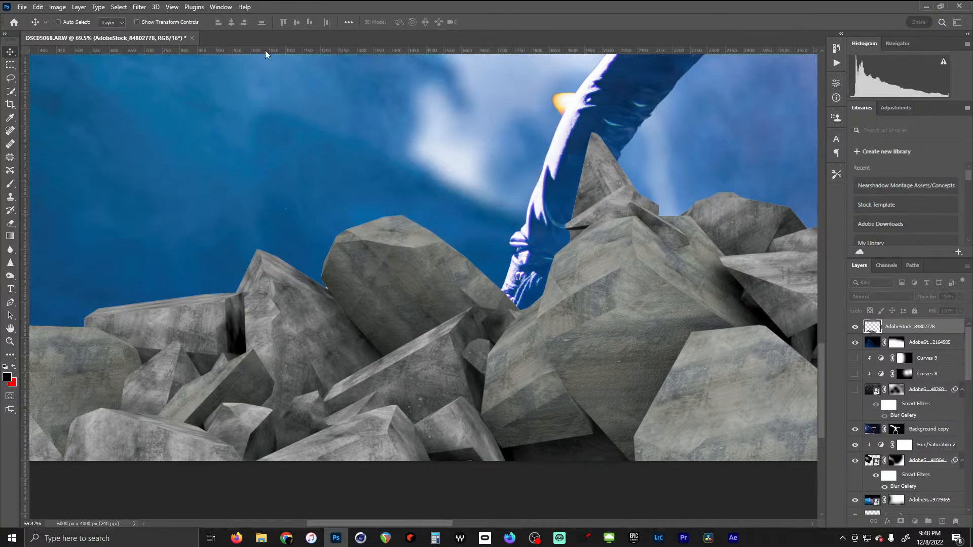
# Try the Minimum filter on the rock pile layer with different preserve and radius settings, and cancel it
pyautogui.hotkey('alt', 't')
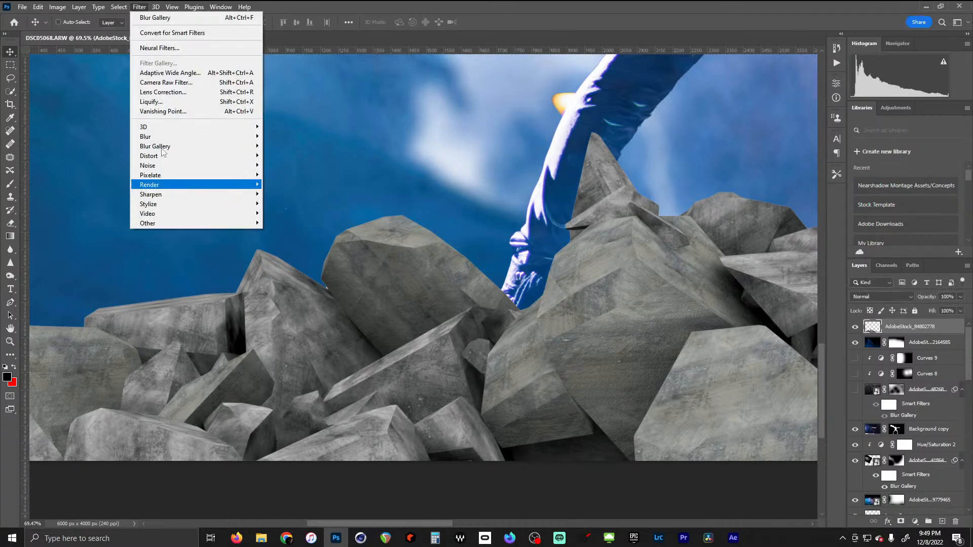
pyautogui.moveTo(197, 220)
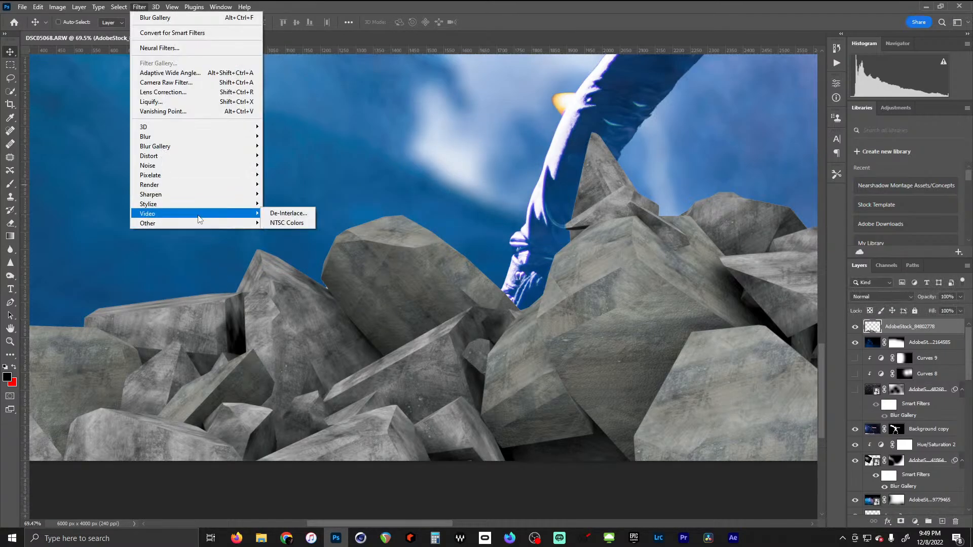
pyautogui.click(282, 262)
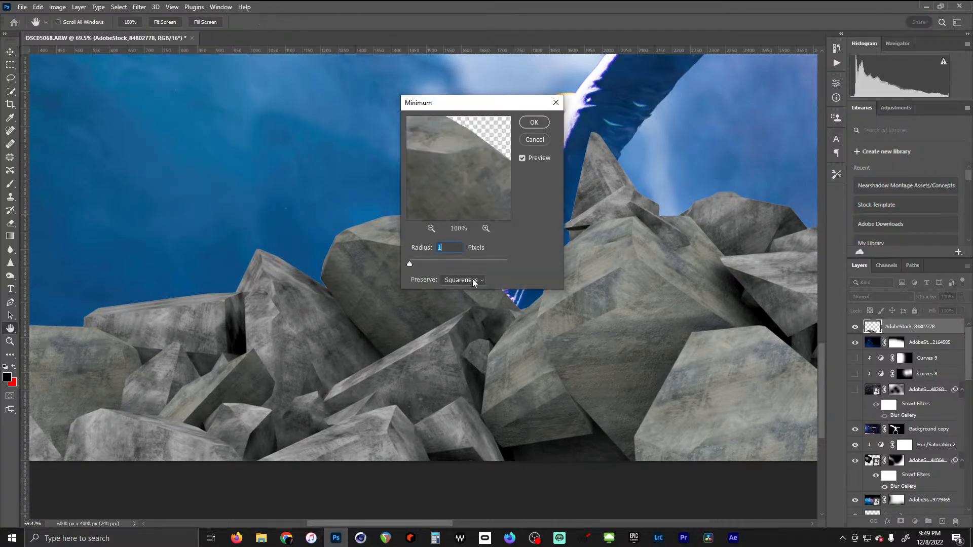
pyautogui.click(462, 281)
pyautogui.click(466, 299)
pyautogui.moveTo(430, 262); pyautogui.dragTo(398, 262)
pyautogui.click(535, 139)
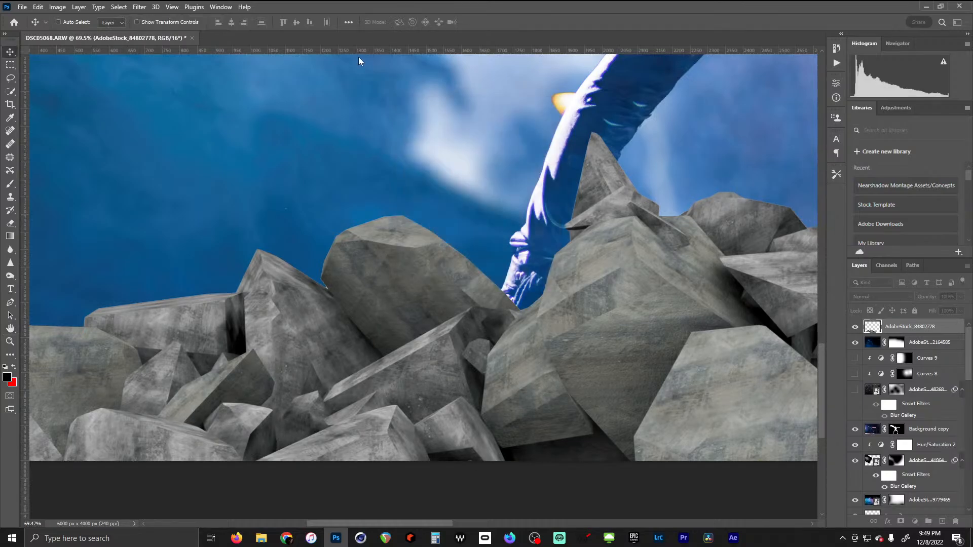
# Apply a Field Blur of 27 px to the rock pile layer
pyautogui.click(140, 7)
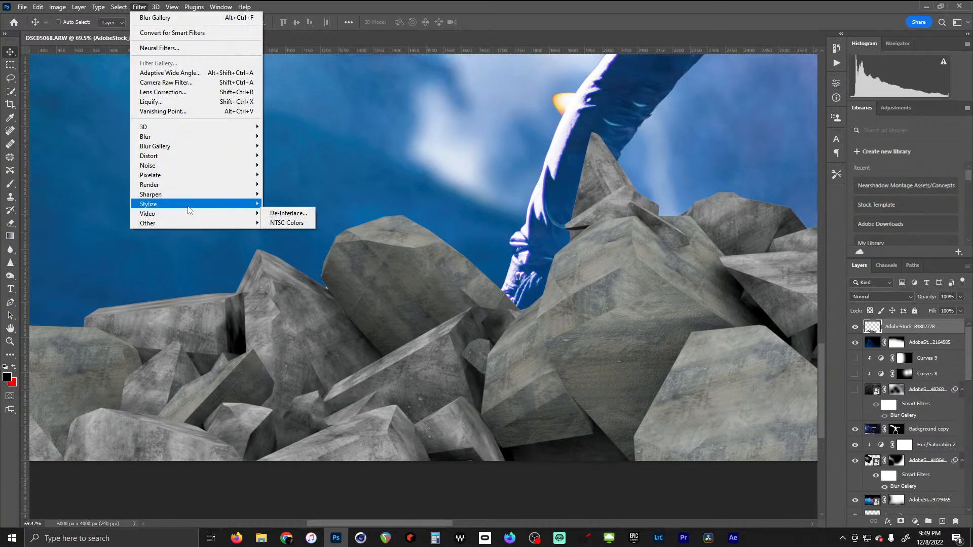
pyautogui.moveTo(189, 197)
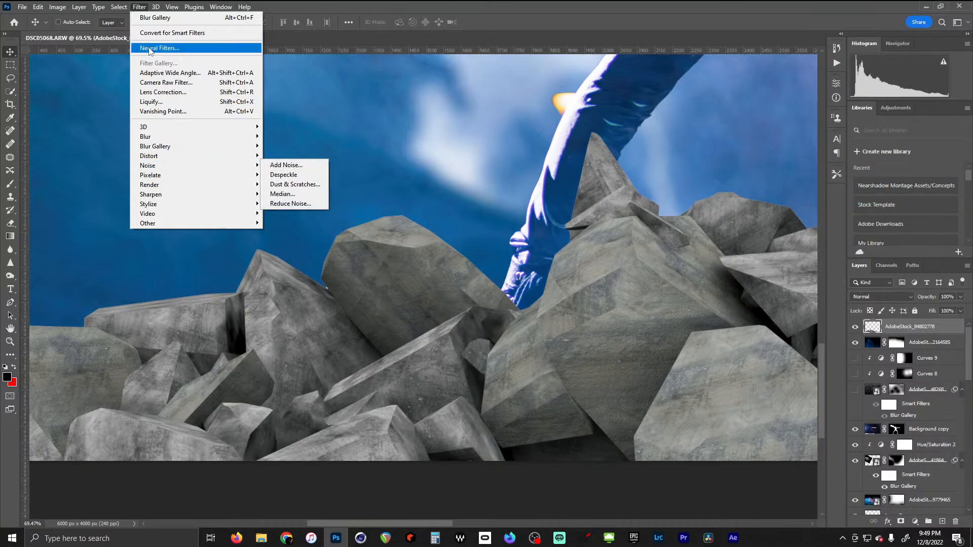
pyautogui.moveTo(119, 6)
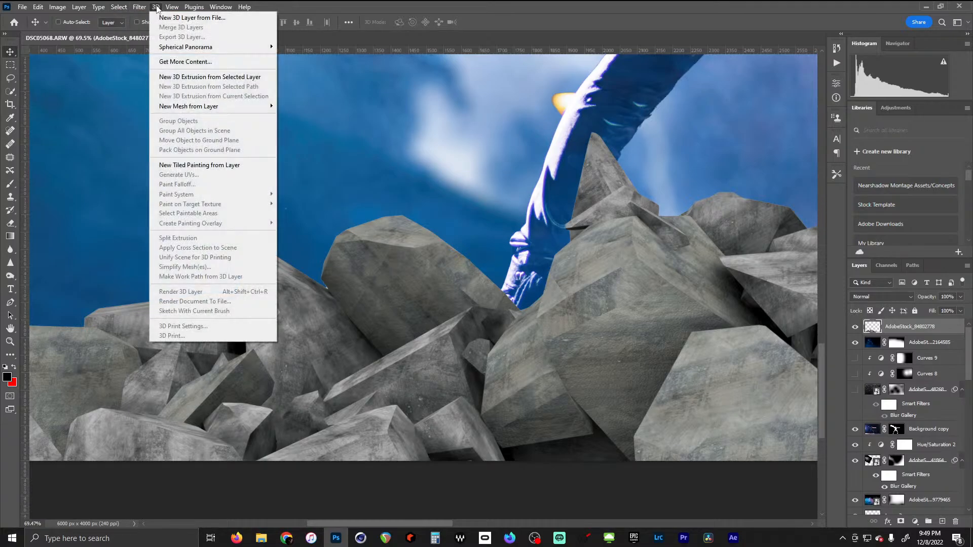
pyautogui.moveTo(164, 136)
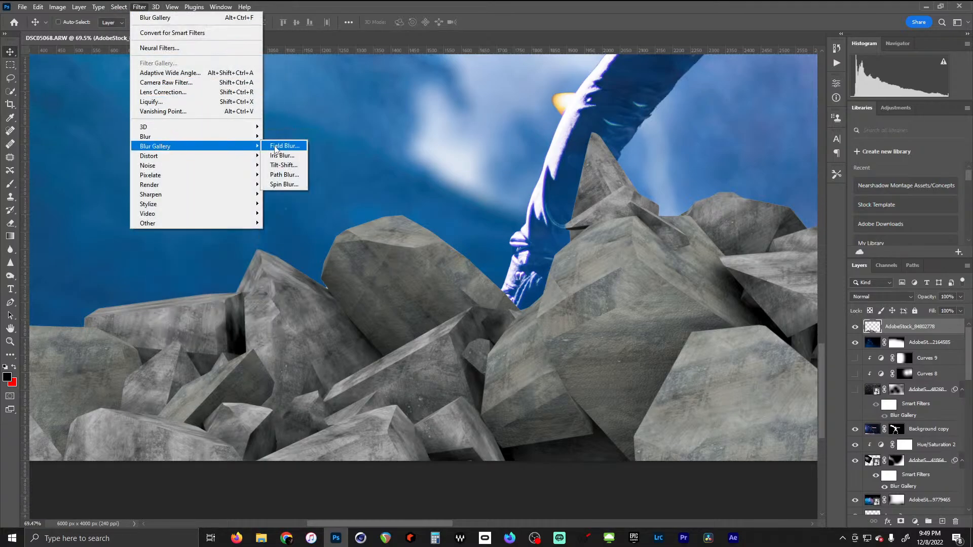
pyautogui.click(281, 145)
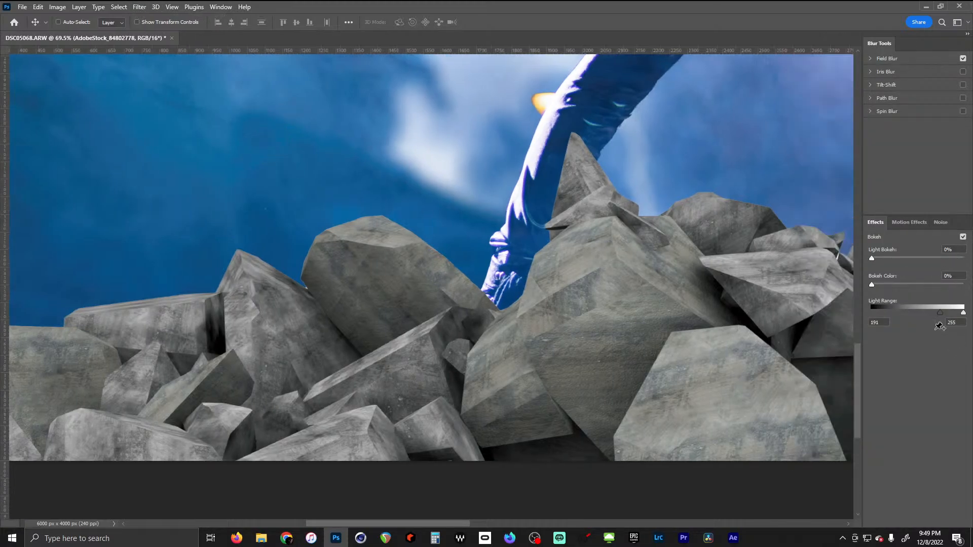
pyautogui.click(898, 84)
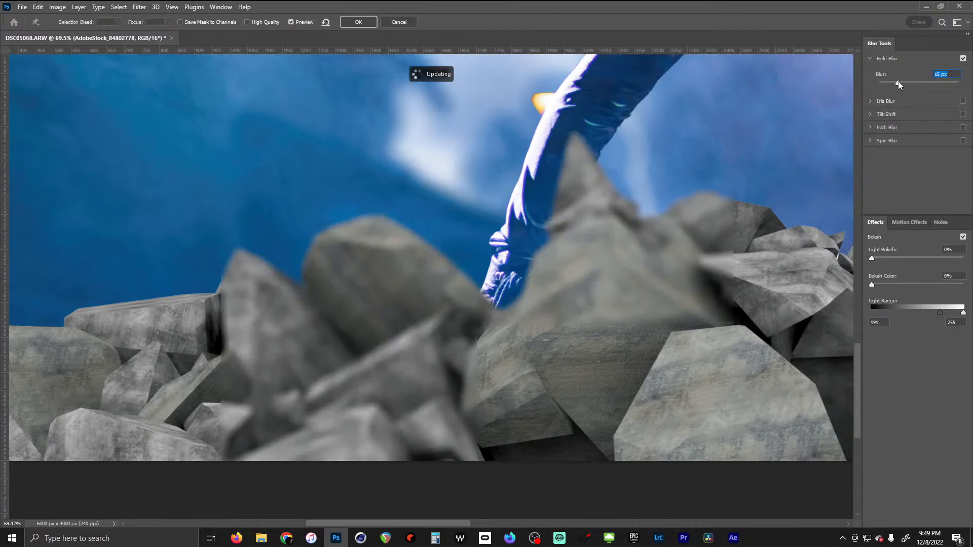
pyautogui.moveTo(898, 83); pyautogui.dragTo(901, 83)
pyautogui.click(910, 83)
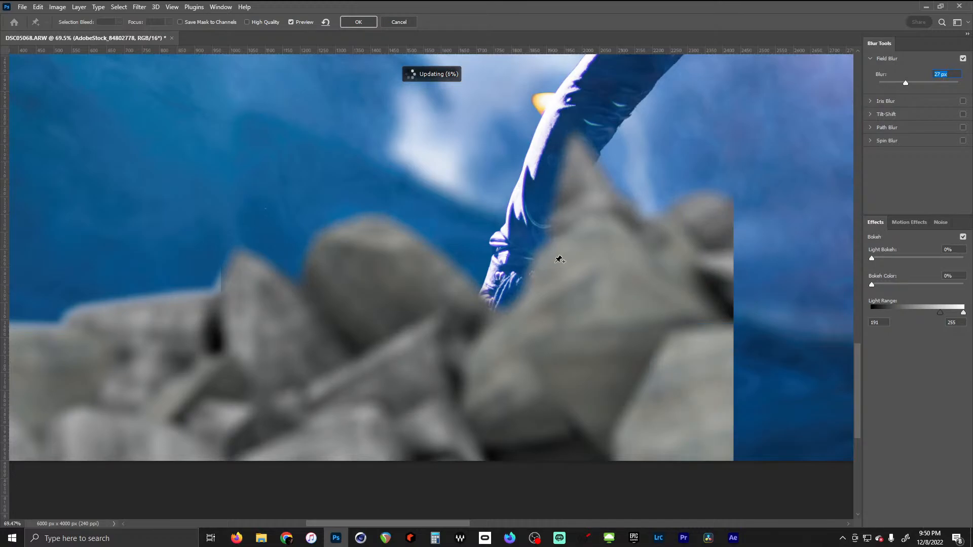
pyautogui.click(357, 21)
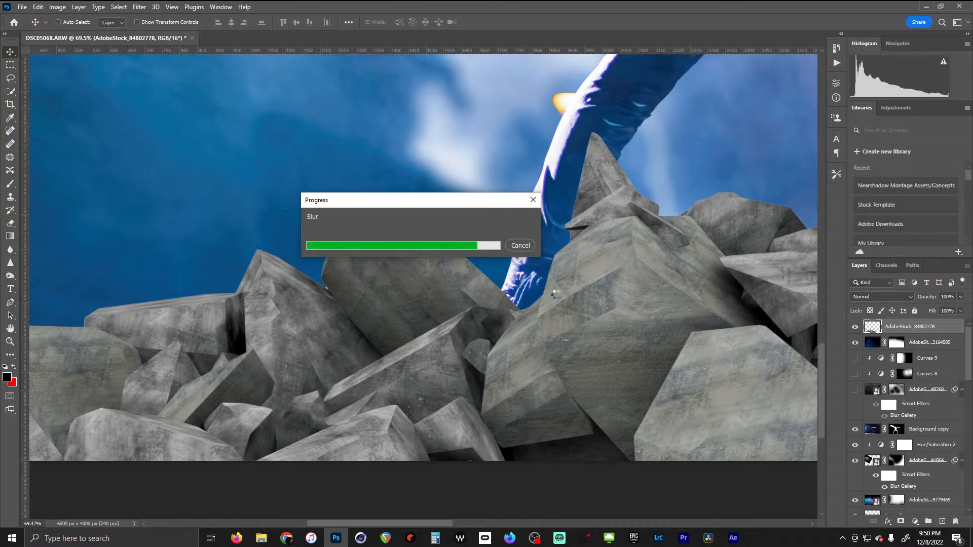
# Move the blurred rock pile slightly left and down along the canvas's bottom edge, and check its overlap with the woman's boots
pyautogui.scroll(-8, 604, 299)
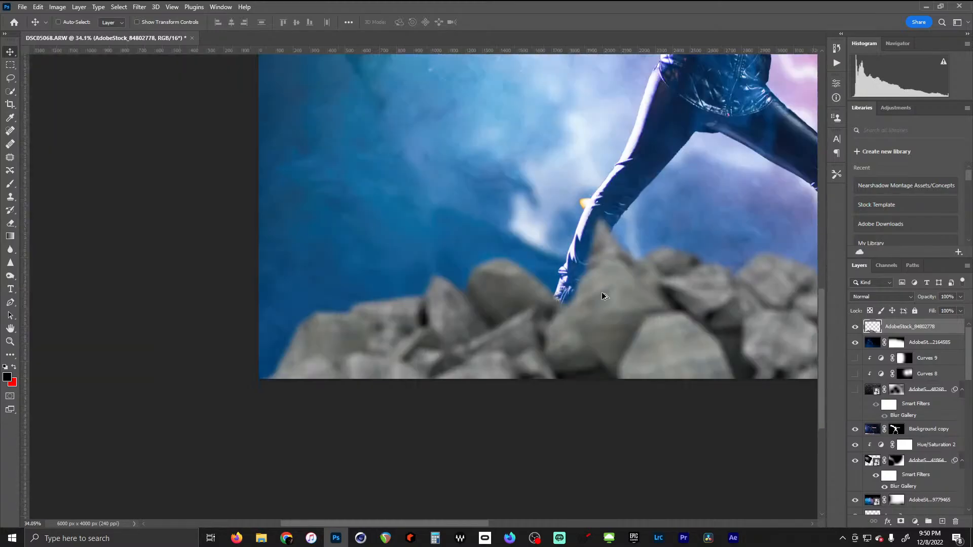
pyautogui.moveTo(697, 251); pyautogui.dragTo(460, 256)
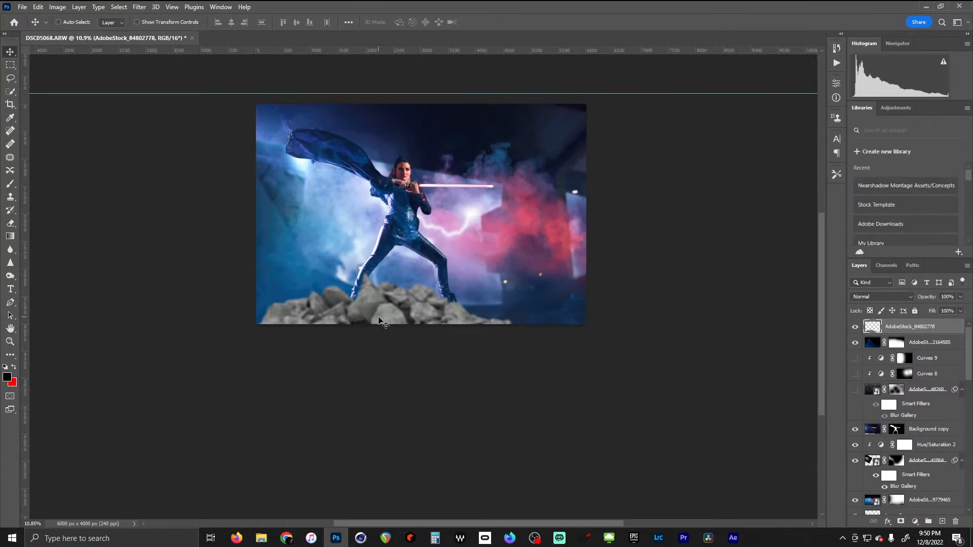
pyautogui.moveTo(378, 317)
pyautogui.mouseDown()
pyautogui.moveTo(351, 324)
pyautogui.moveTo(368, 326)
pyautogui.mouseUp()
pyautogui.scroll(5, 458, 215)
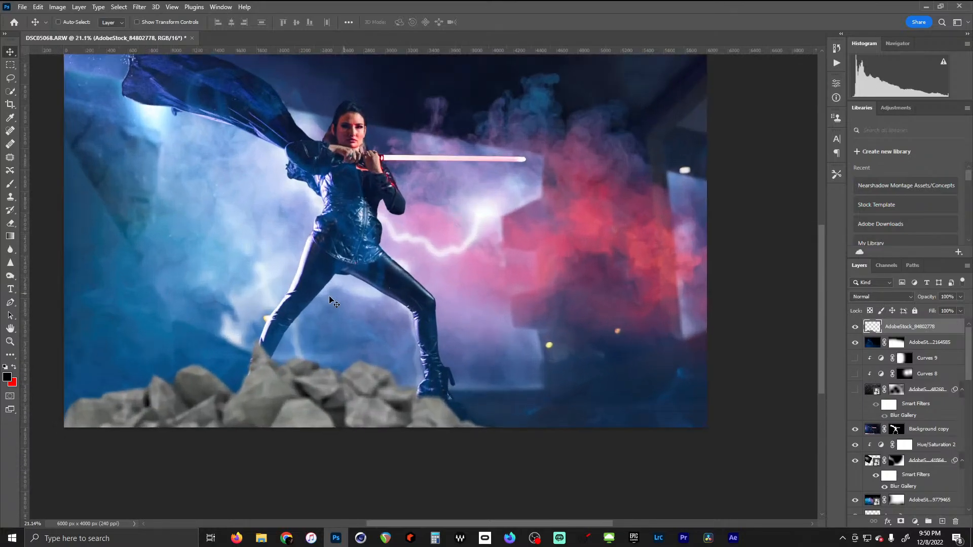
pyautogui.moveTo(347, 263); pyautogui.dragTo(391, 221)
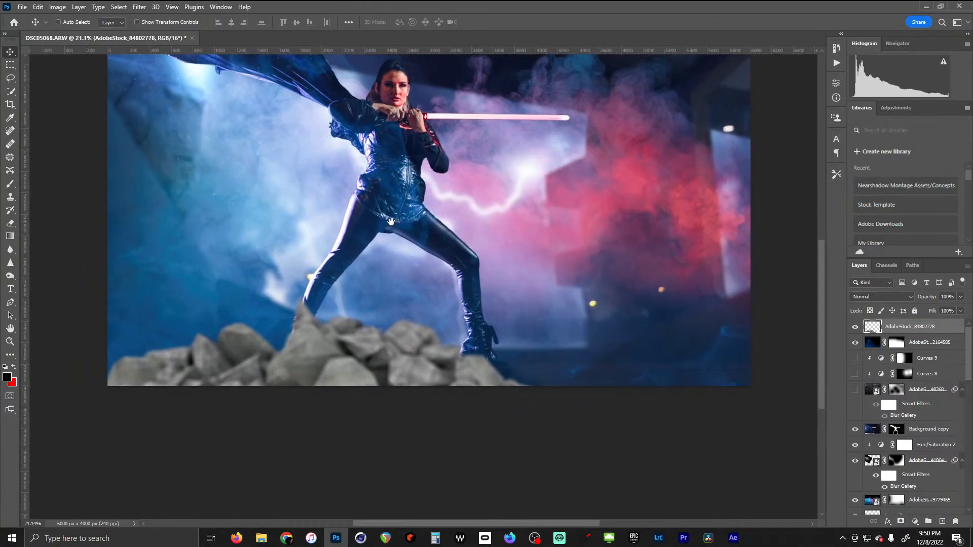
pyautogui.scroll(5, 323, 321)
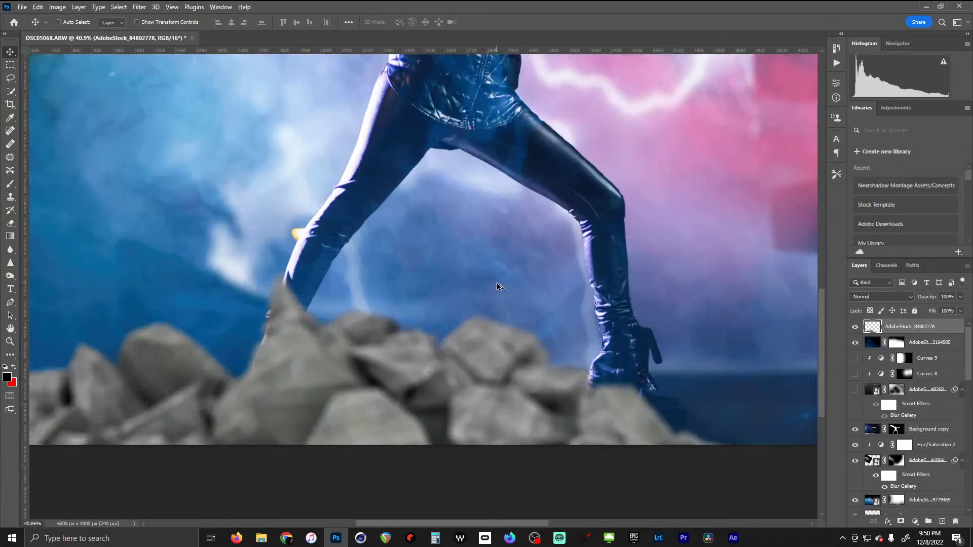
pyautogui.scroll(-2, 497, 287)
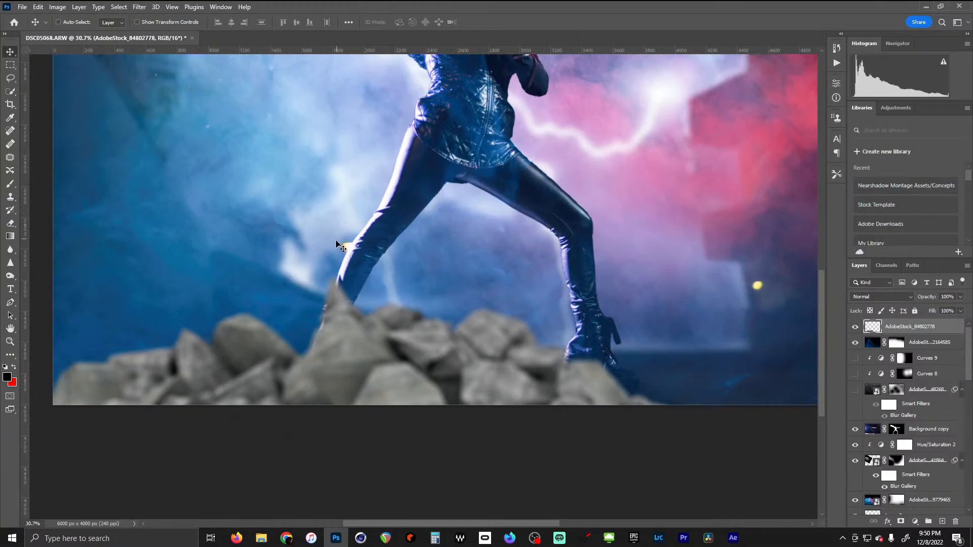
pyautogui.scroll(1, 440, 249)
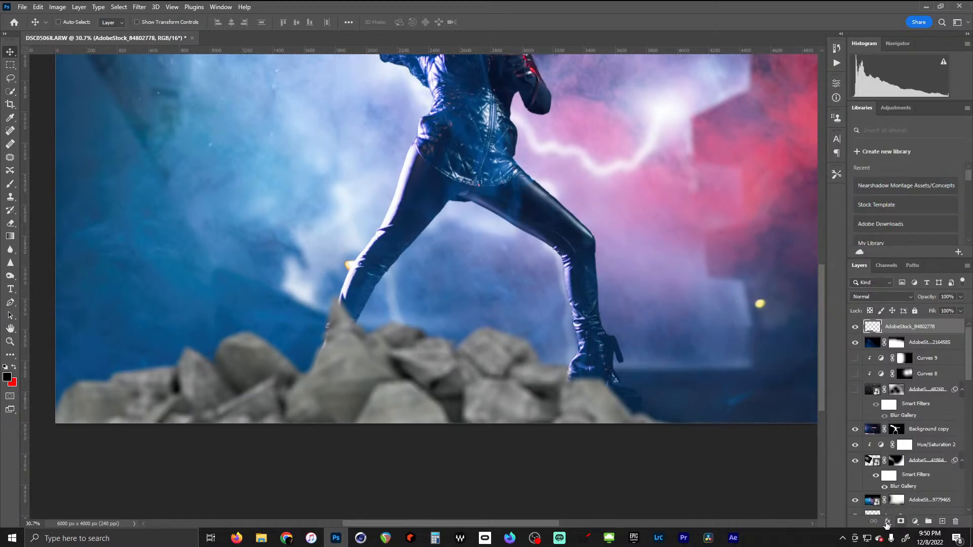
# Convert the rock pile layer to a smart object and clip an Exposure adjustment of -2.53 to it
pyautogui.rightClick(897, 328)
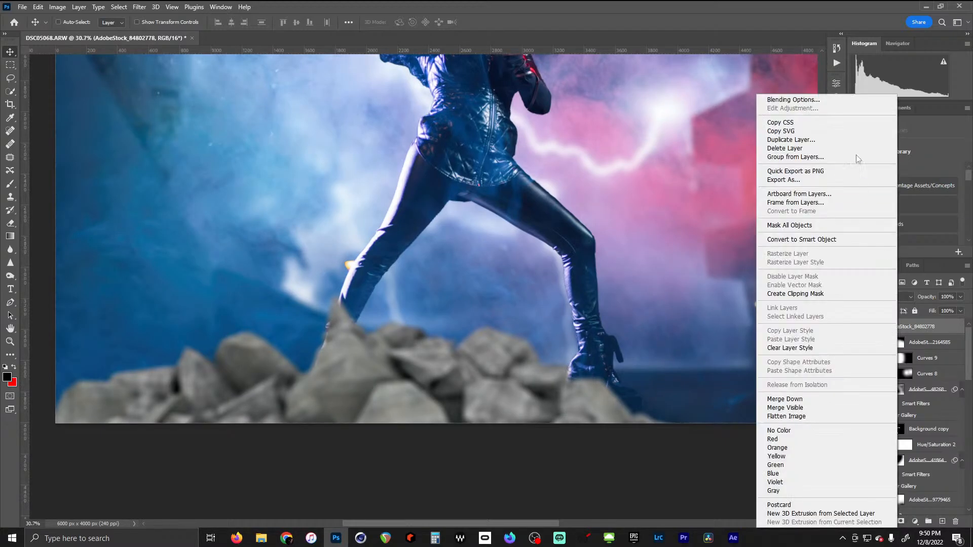
pyautogui.click(821, 240)
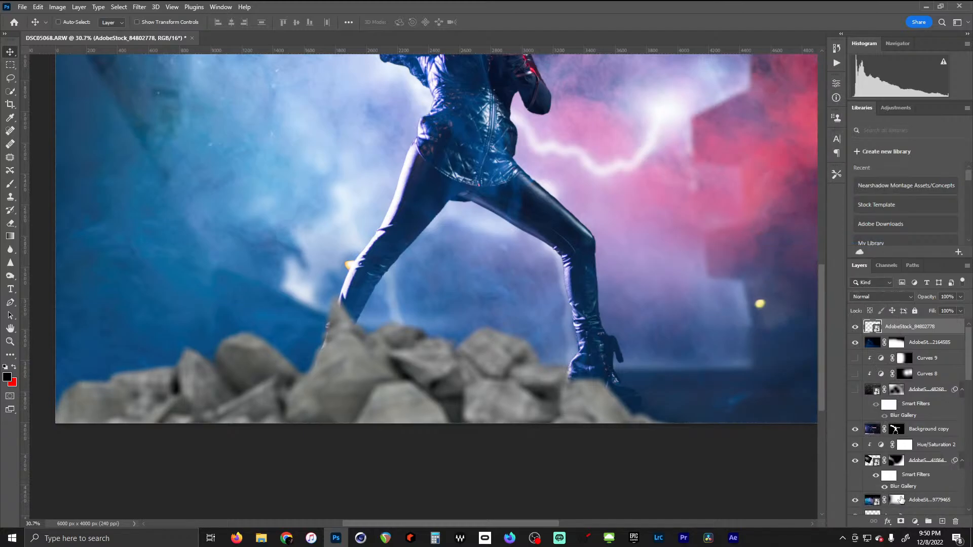
pyautogui.click(914, 521)
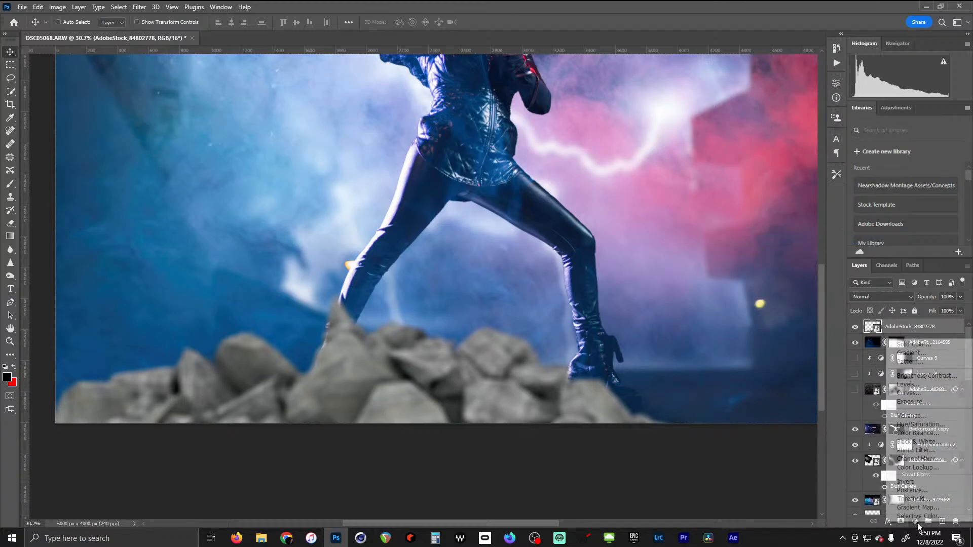
pyautogui.click(925, 401)
pyautogui.moveTo(757, 139); pyautogui.dragTo(746, 139)
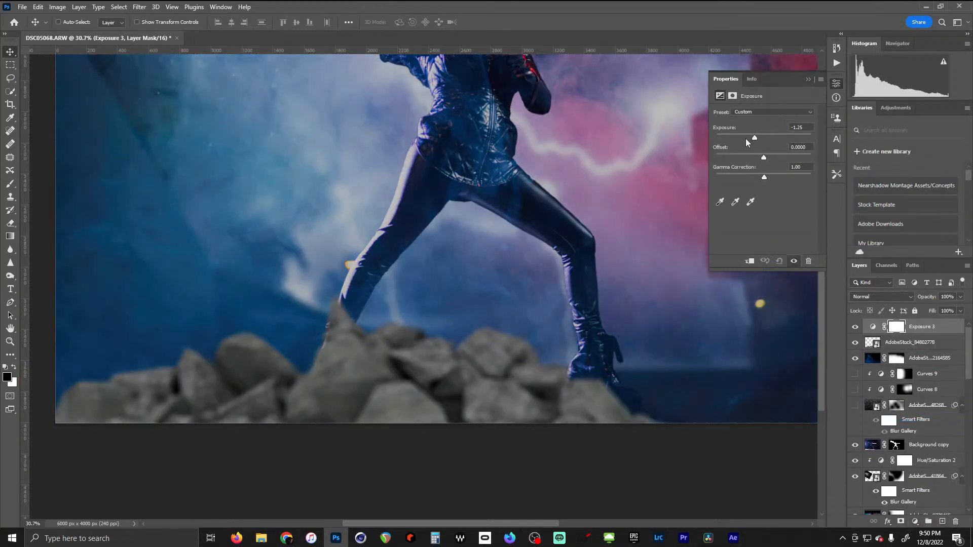
pyautogui.hotkey('ctrl', '0')
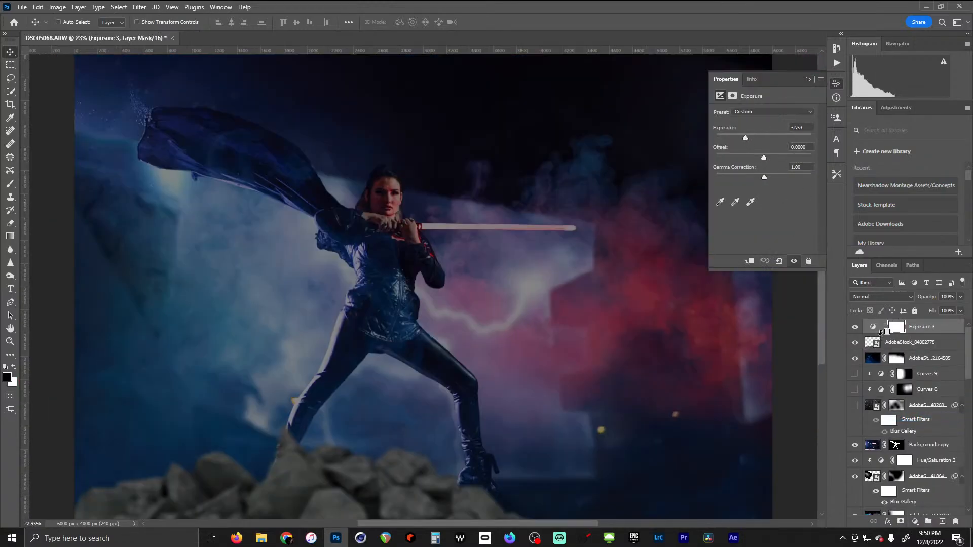
pyautogui.keyDown('alt'); pyautogui.click(881, 335); pyautogui.keyUp('alt')
pyautogui.moveTo(444, 357); pyautogui.dragTo(492, 247)
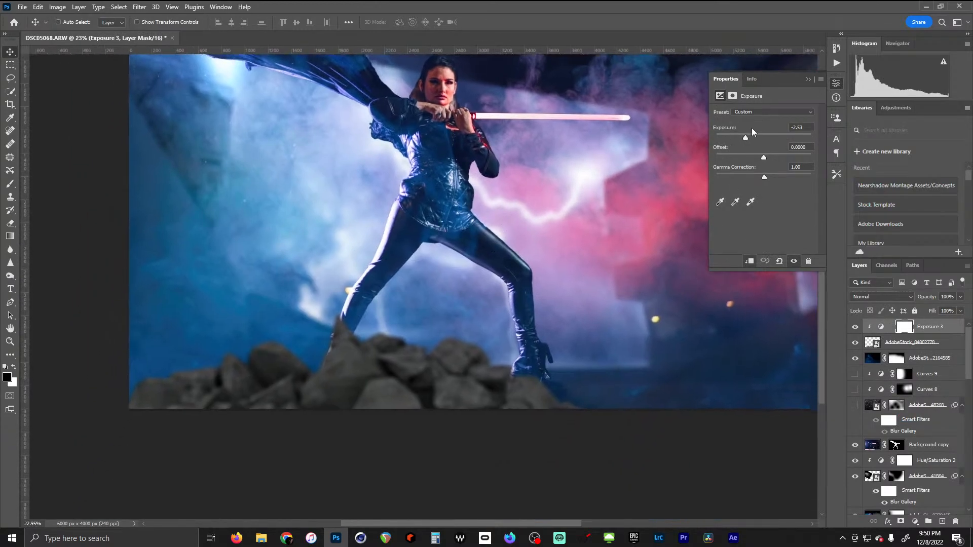
# Darken the rock pile's Exposure adjustment to -4.17 and set its gamma correction to 1.09
pyautogui.moveTo(743, 138); pyautogui.dragTo(736, 141)
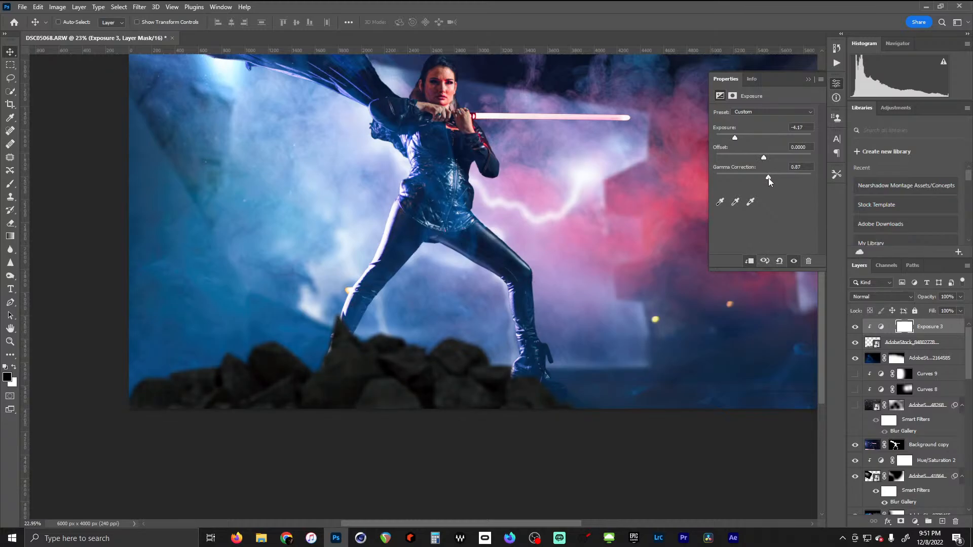
pyautogui.moveTo(768, 178); pyautogui.dragTo(761, 179)
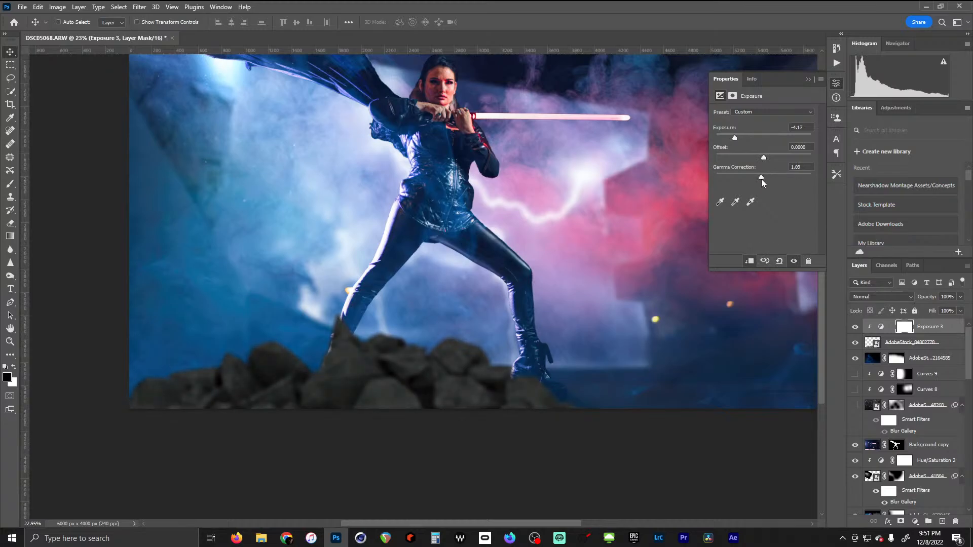
pyautogui.click(809, 80)
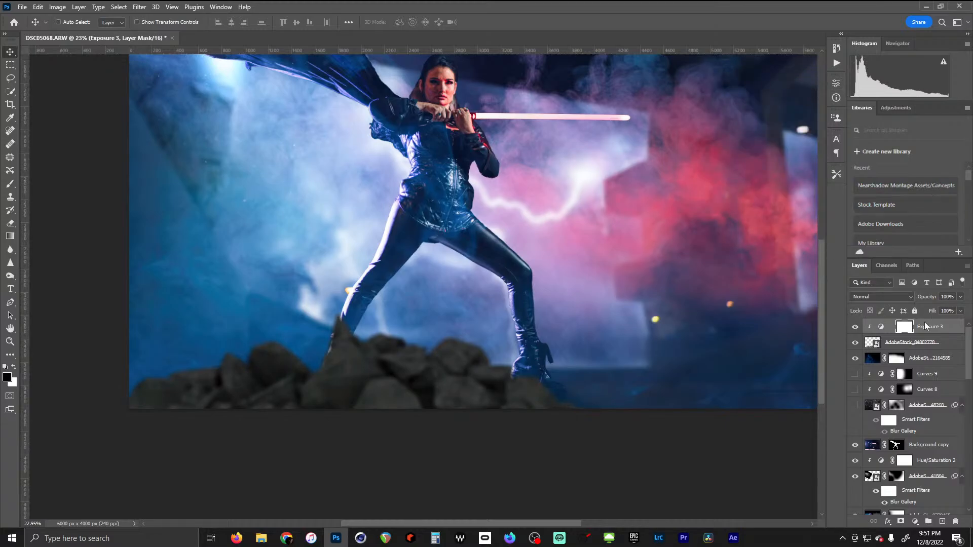
# Add a Curves adjustment clipped to the rock pile and raise its blue channel from input 100 to output 146
pyautogui.click(917, 523)
pyautogui.click(910, 397)
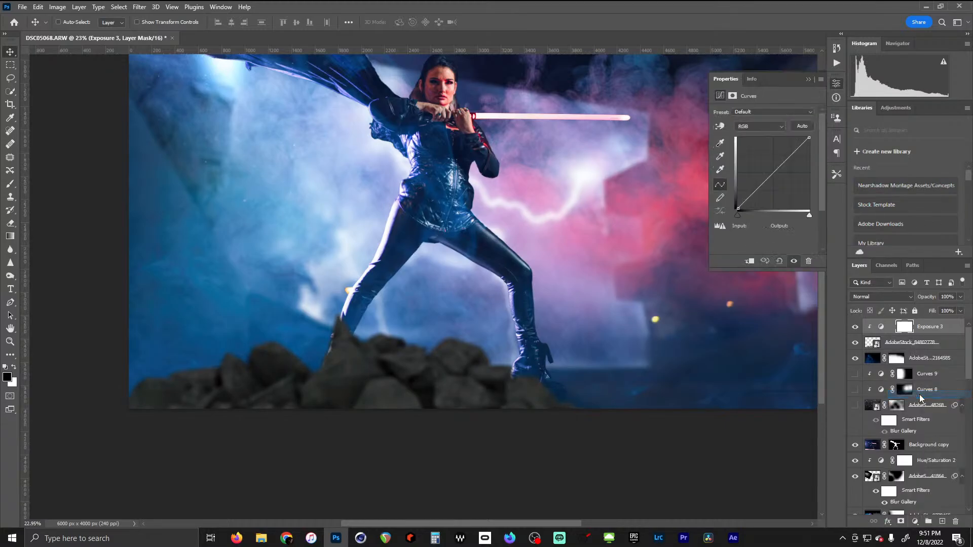
pyautogui.click(765, 127)
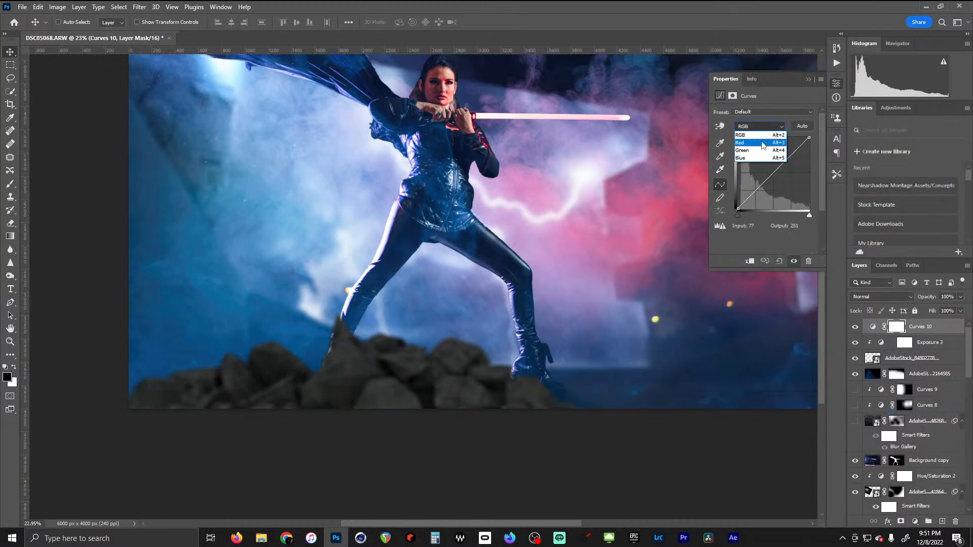
pyautogui.click(745, 158)
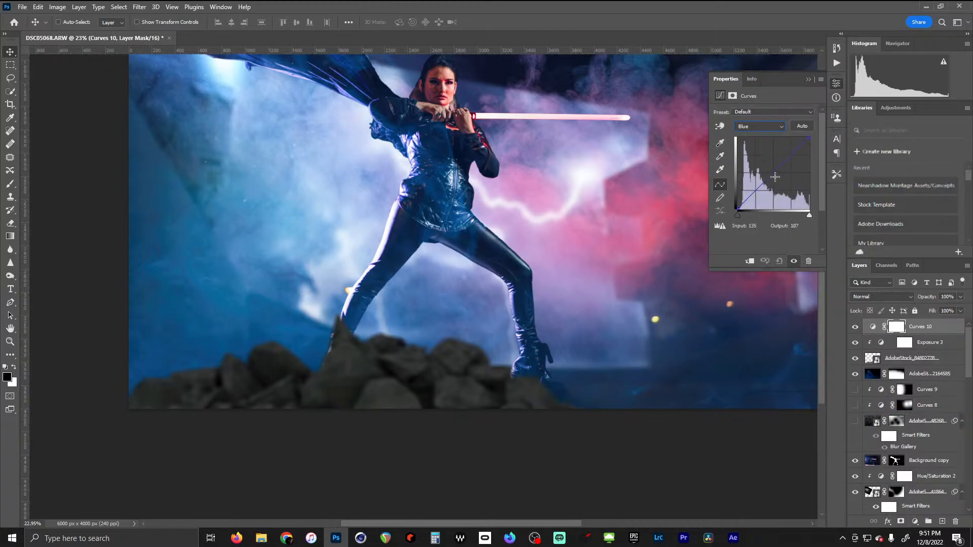
pyautogui.moveTo(769, 178); pyautogui.dragTo(769, 171)
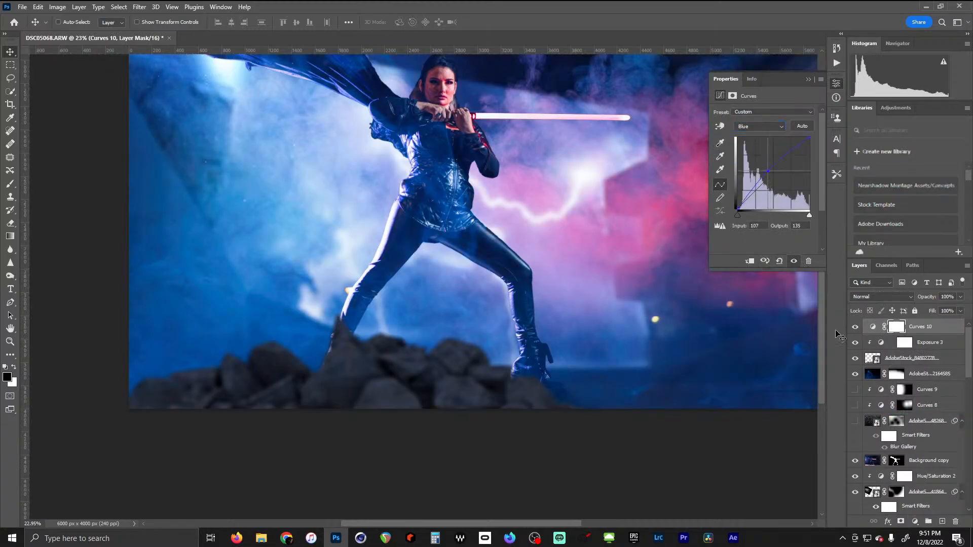
pyautogui.keyDown('alt'); pyautogui.click(891, 333); pyautogui.keyUp('alt')
pyautogui.moveTo(771, 175); pyautogui.dragTo(765, 167)
pyautogui.click(759, 126)
pyautogui.click(753, 155)
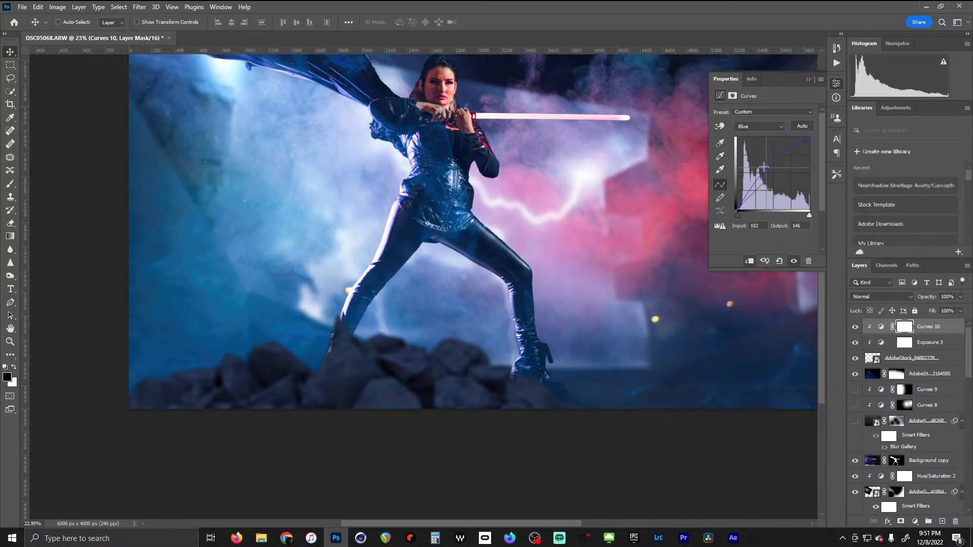
# Raise the green channel midtones slightly in the rock pile's Curves adjustment
pyautogui.click(759, 126)
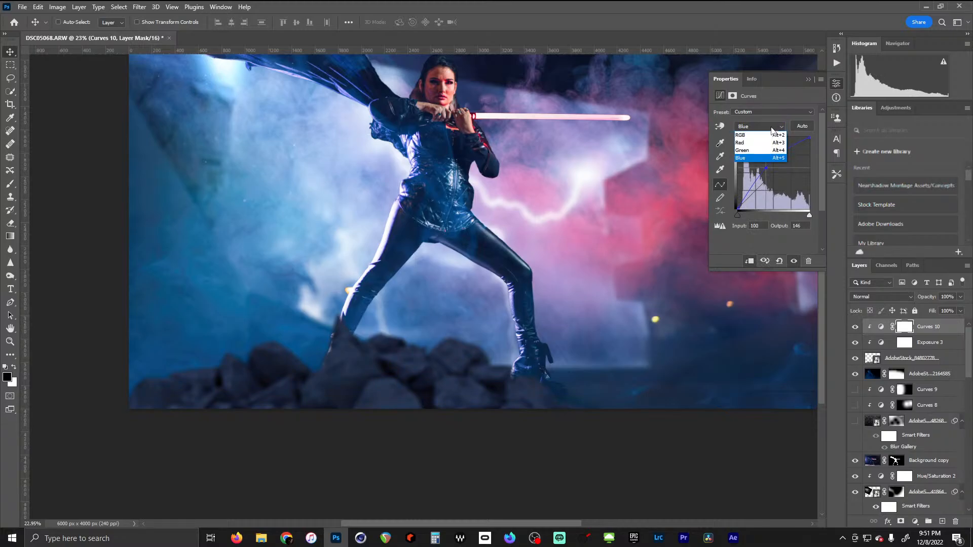
pyautogui.click(753, 147)
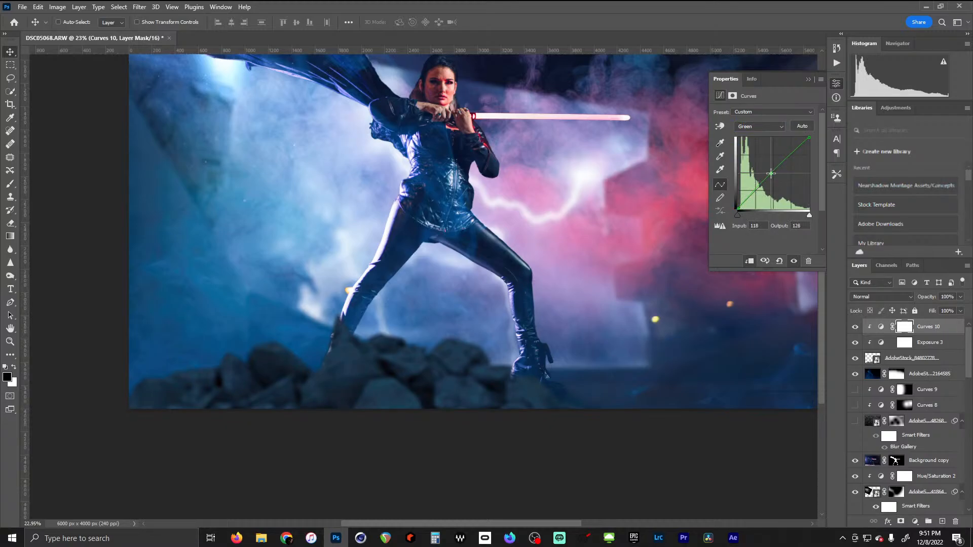
pyautogui.click(808, 80)
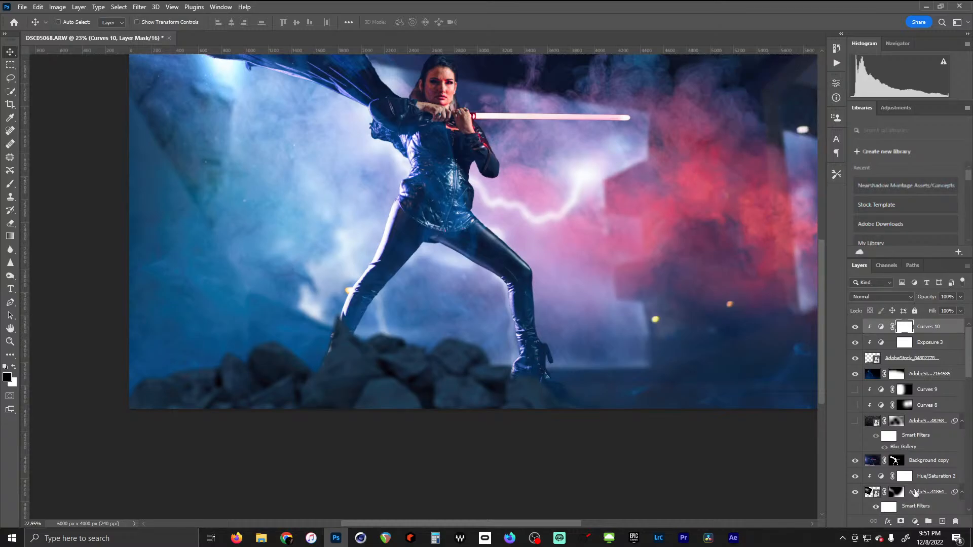
# Add a second clipped Curves adjustment lifting RGB input 93 to output 151, and invert its mask to black
pyautogui.click(914, 522)
pyautogui.click(908, 393)
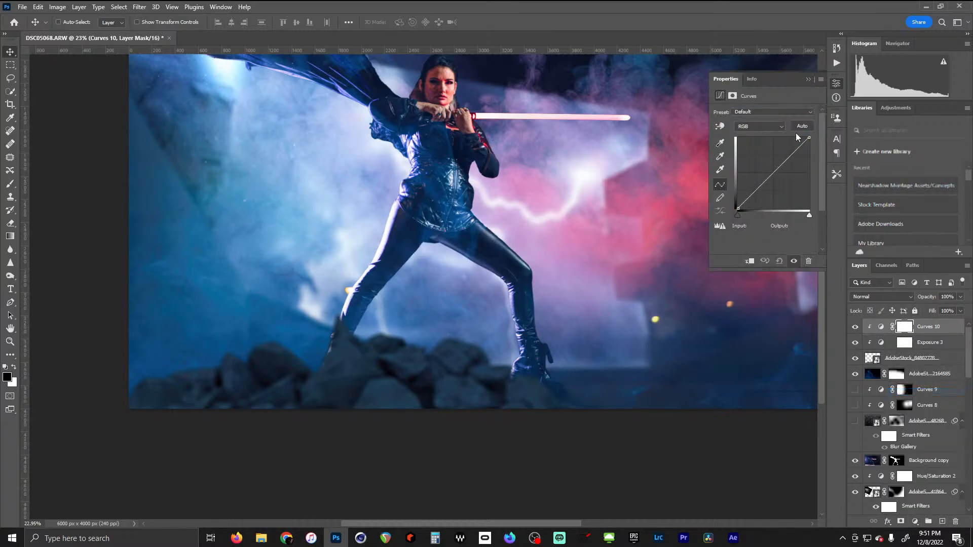
pyautogui.moveTo(767, 180); pyautogui.dragTo(764, 166)
pyautogui.keyDown('alt'); pyautogui.click(903, 330); pyautogui.keyUp('alt')
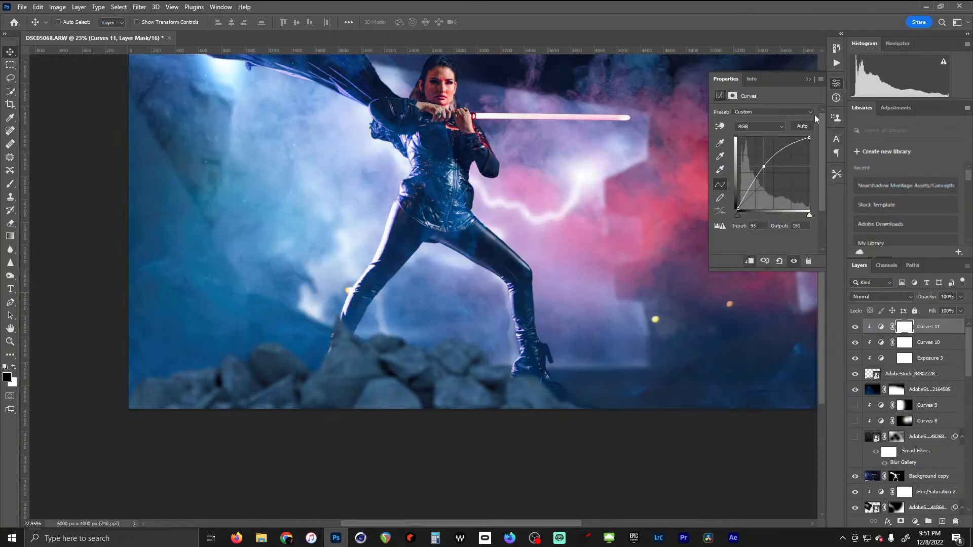
pyautogui.click(808, 80)
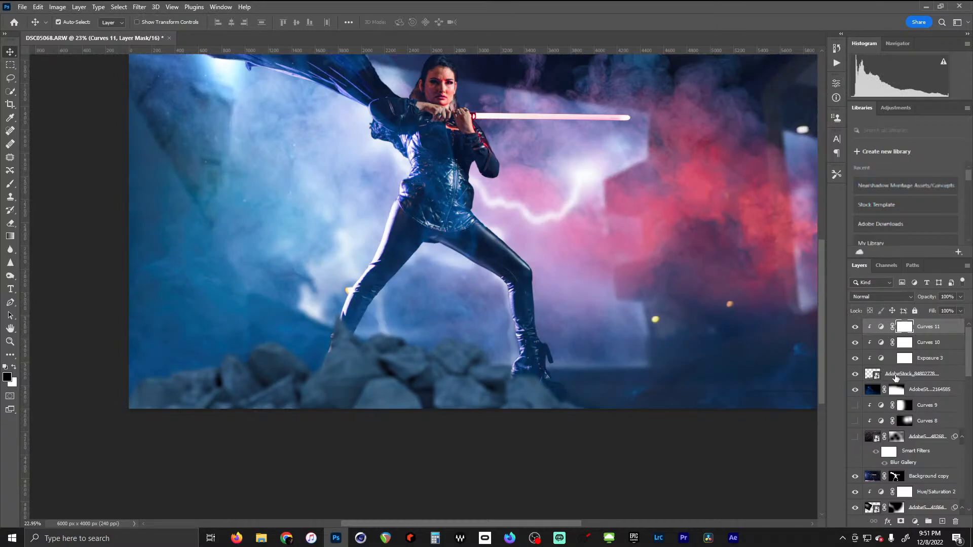
pyautogui.hotkey('ctrl', 'i')
# Paint white on the brightening Curves mask with a 1600 px brush over the upper edges of the left rocks
pyautogui.press('b')
pyautogui.moveTo(313, 248); pyautogui.dragTo(334, 243)
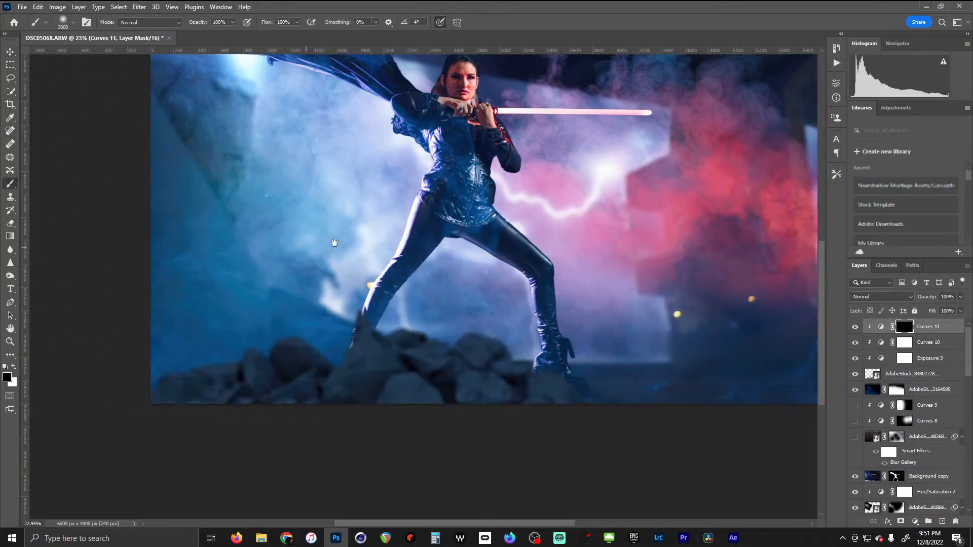
pyautogui.press('[')
pyautogui.press('[')
pyautogui.press('[')
pyautogui.press('[')
pyautogui.press('[')
pyautogui.press('[')
pyautogui.press('[')
pyautogui.press('[')
pyautogui.press('[')
pyautogui.press('[')
pyautogui.press('[')
pyautogui.press('[')
pyautogui.press('[')
pyautogui.press('[')
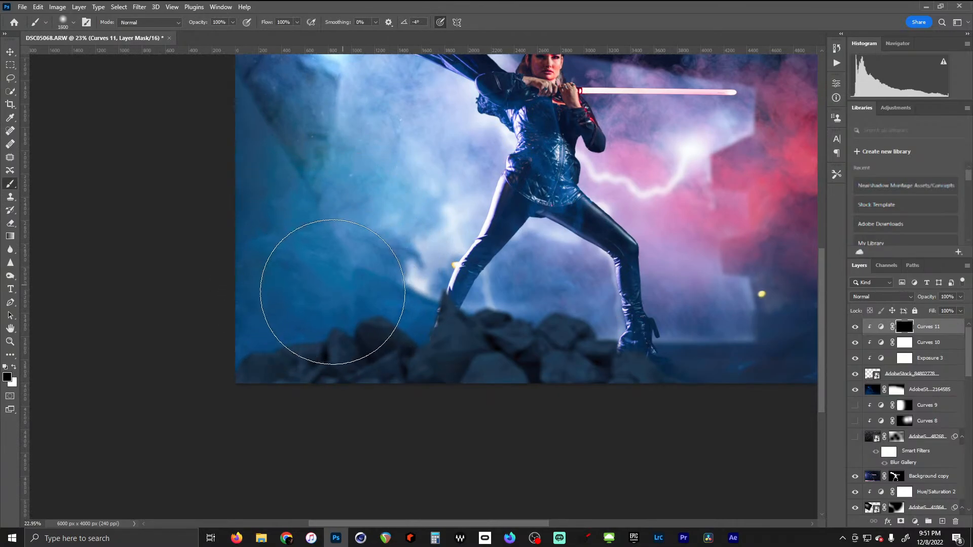
pyautogui.click(14, 367)
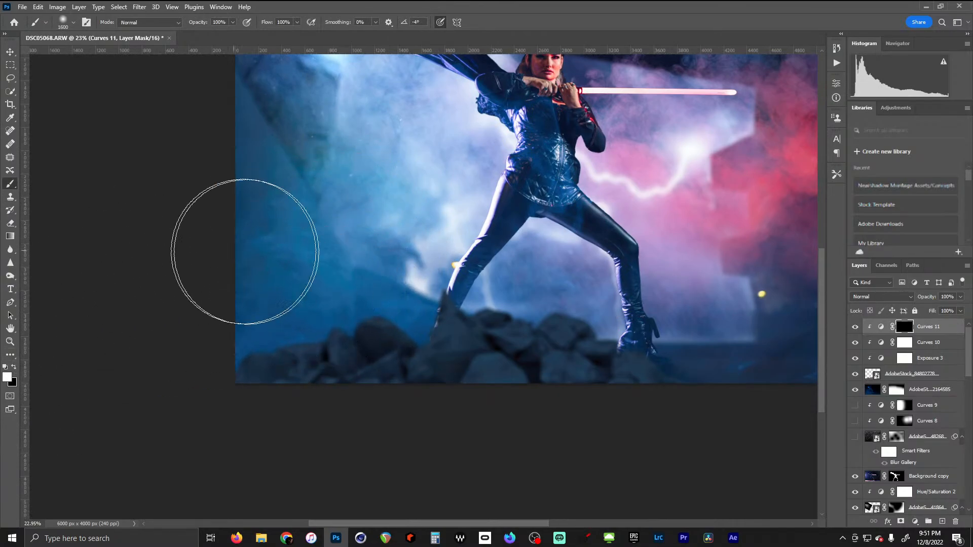
pyautogui.moveTo(246, 239)
pyautogui.mouseDown()
pyautogui.moveTo(328, 261)
pyautogui.moveTo(346, 276)
pyautogui.moveTo(333, 287)
pyautogui.moveTo(258, 274)
pyautogui.moveTo(283, 278)
pyautogui.mouseUp()
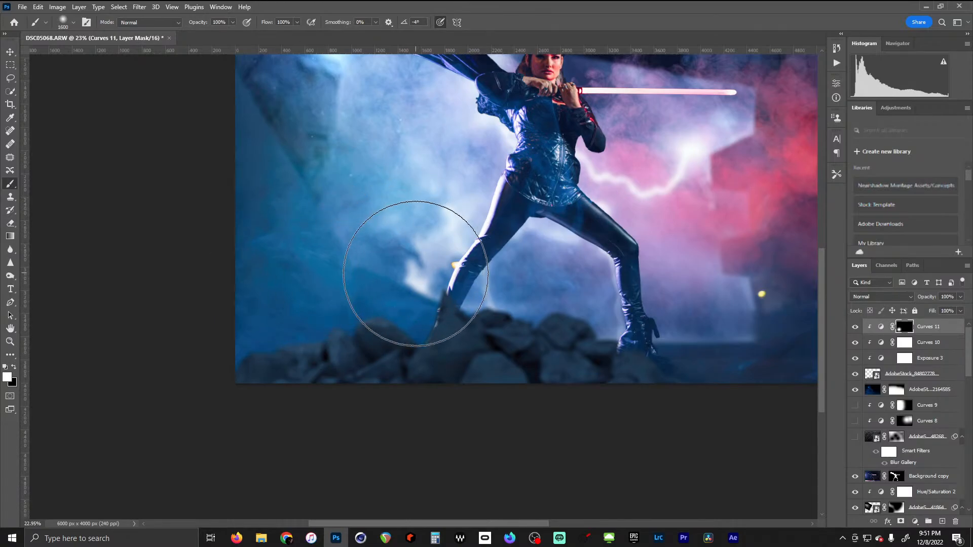
pyautogui.moveTo(417, 274); pyautogui.dragTo(397, 269)
# Paint white on the same mask with a 1000 px brush over the tops of the middle and right rocks
pyautogui.press('[')
pyautogui.press('[')
pyautogui.press('[')
pyautogui.press('[')
pyautogui.press('[')
pyautogui.press('[')
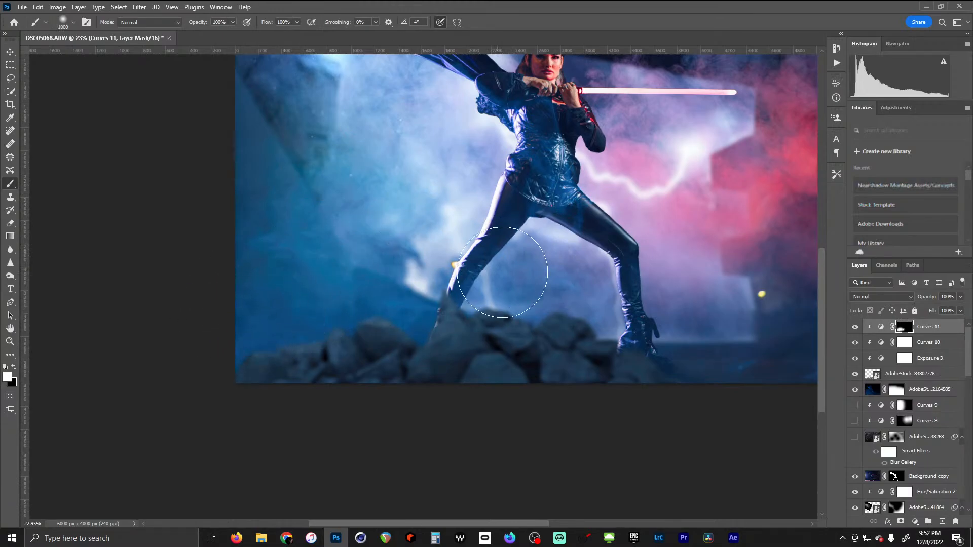
pyautogui.moveTo(503, 276)
pyautogui.mouseDown()
pyautogui.moveTo(511, 294)
pyautogui.moveTo(549, 286)
pyautogui.moveTo(619, 302)
pyautogui.mouseUp()
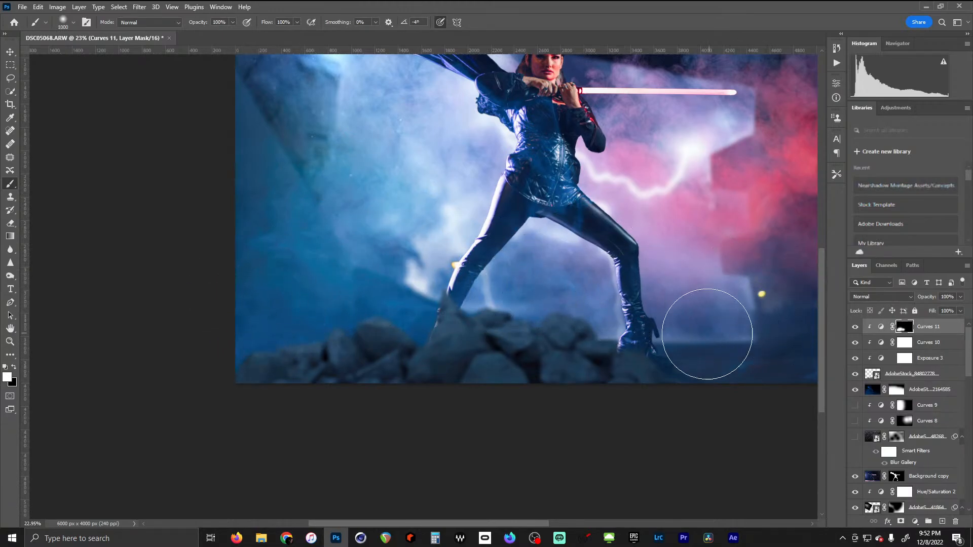
pyautogui.moveTo(708, 333); pyautogui.dragTo(680, 338)
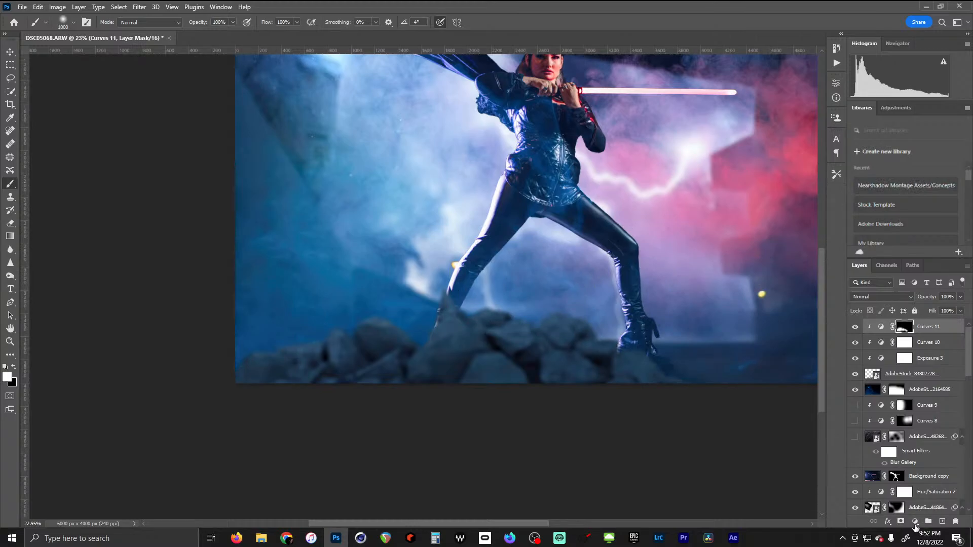
# Add a third clipped Curves adjustment lowering RGB input 133 to output 89, and invert its mask to black
pyautogui.click(916, 525)
pyautogui.click(927, 394)
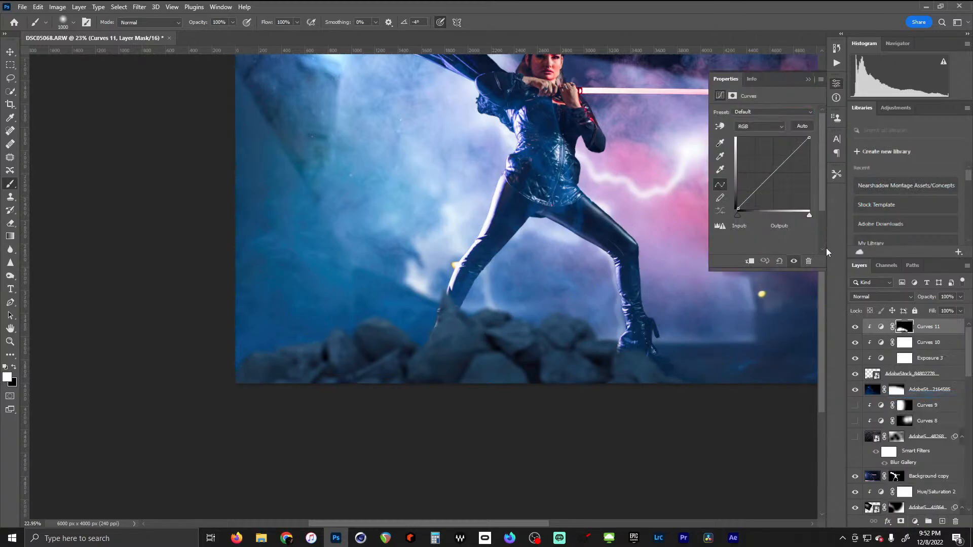
pyautogui.moveTo(774, 173); pyautogui.dragTo(775, 183)
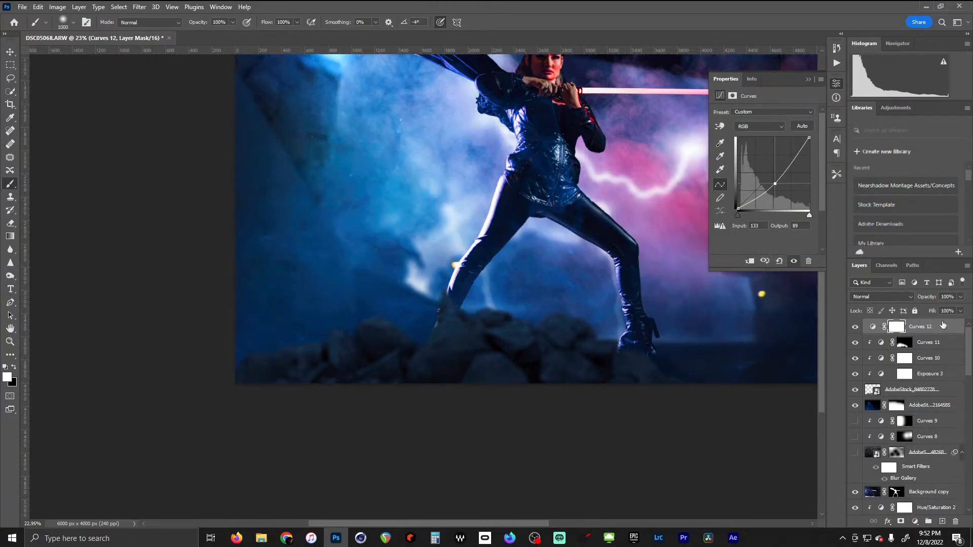
pyautogui.keyDown('alt'); pyautogui.click(907, 333); pyautogui.keyUp('alt')
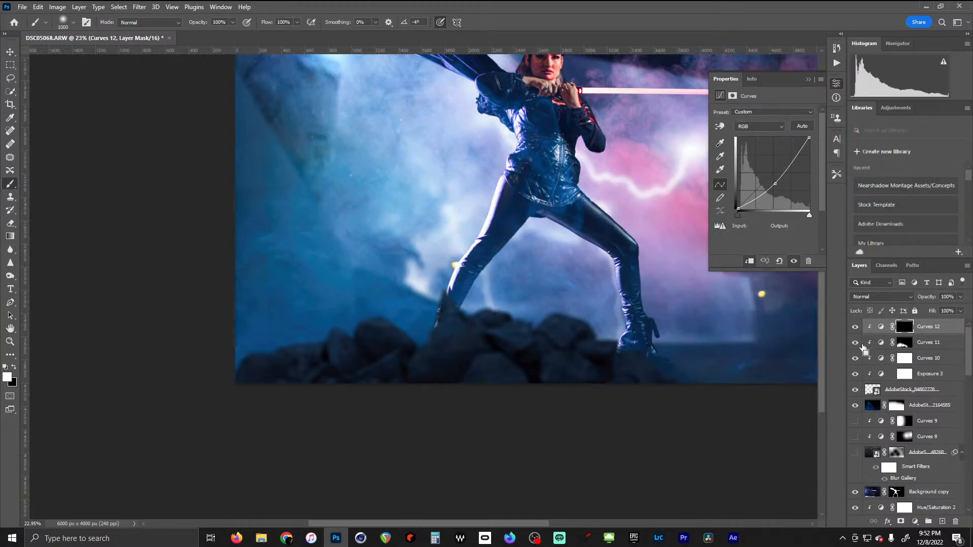
pyautogui.hotkey('ctrl', 'i')
# Paint white on the darkening Curves mask along the rock pile's bottom edge, using a brush of about 1500 to 2000 px
pyautogui.press(']')
pyautogui.press(']')
pyautogui.press(']')
pyautogui.press(']')
pyautogui.press(']')
pyautogui.press(']')
pyautogui.press(']')
pyautogui.press(']')
pyautogui.press(']')
pyautogui.press(']')
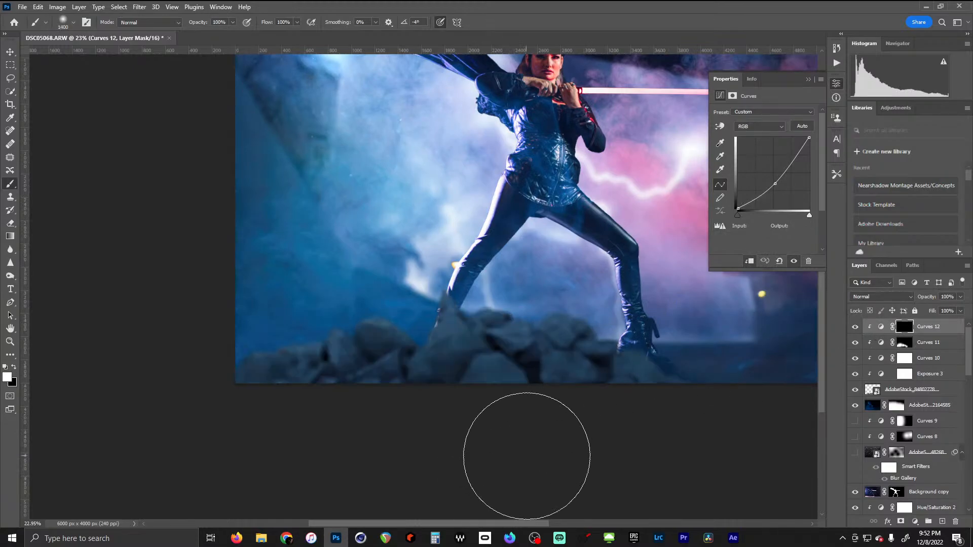
pyautogui.moveTo(538, 455)
pyautogui.mouseDown()
pyautogui.moveTo(464, 433)
pyautogui.moveTo(446, 462)
pyautogui.moveTo(361, 475)
pyautogui.mouseUp()
pyautogui.press('[')
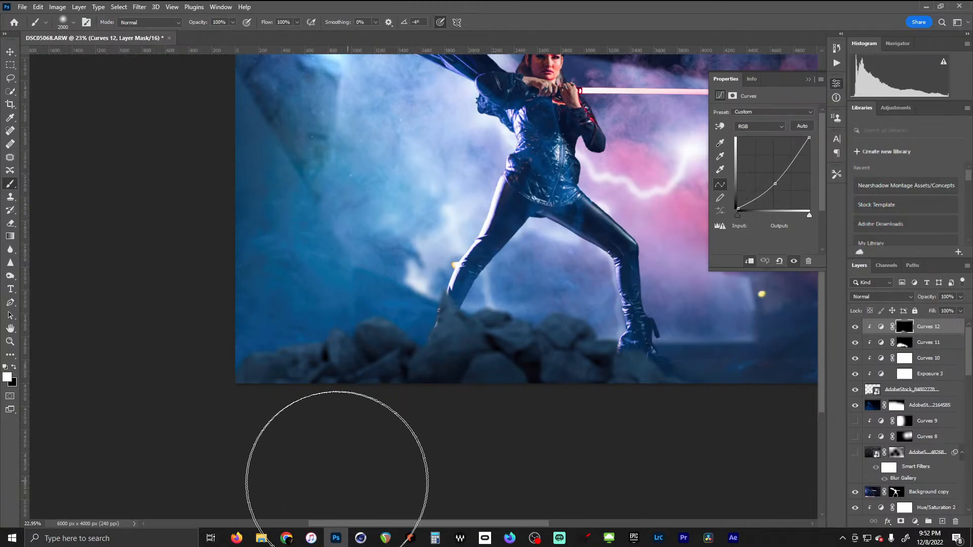
pyautogui.press('[')
pyautogui.press('[')
pyautogui.press('[')
pyautogui.press('[')
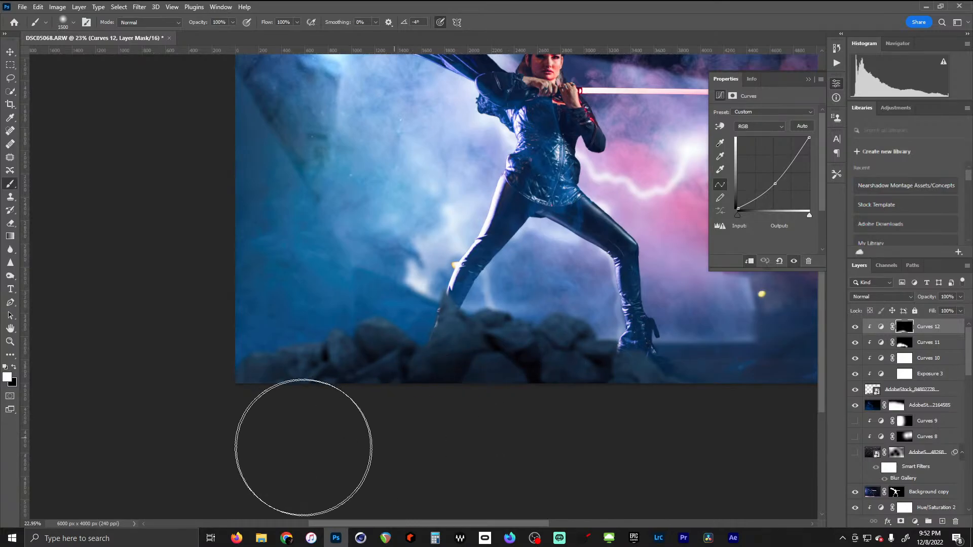
# Reduce the brush size to 1300 and move the AdobeStock_522164585 haze layer above Curves 12 at the head of the layer stack
pyautogui.press('[')
pyautogui.press('[')
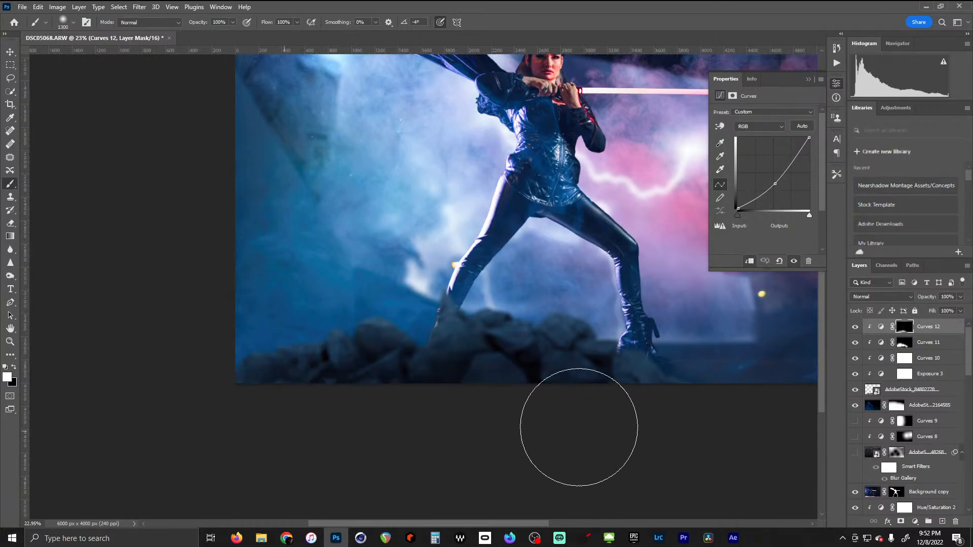
pyautogui.scroll(-3, 565, 320)
pyautogui.scroll(-1, 565, 321)
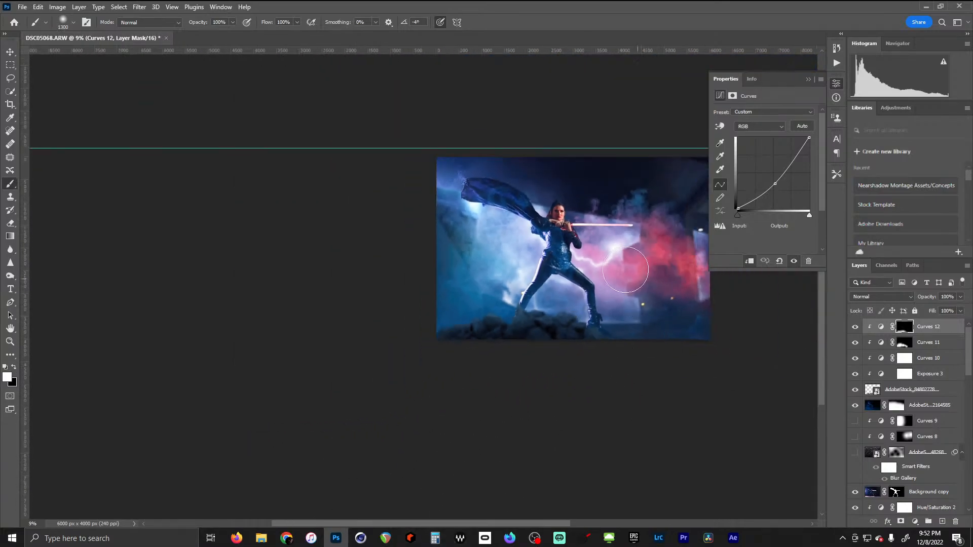
pyautogui.scroll(4, 450, 294)
pyautogui.scroll(1, 451, 294)
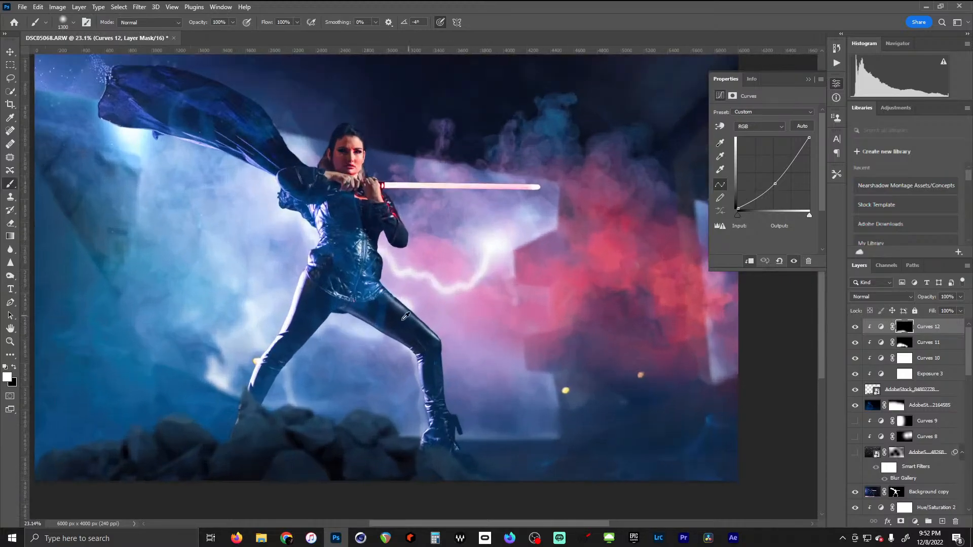
pyautogui.scroll(-1, 416, 337)
pyautogui.moveTo(374, 275); pyautogui.dragTo(442, 261)
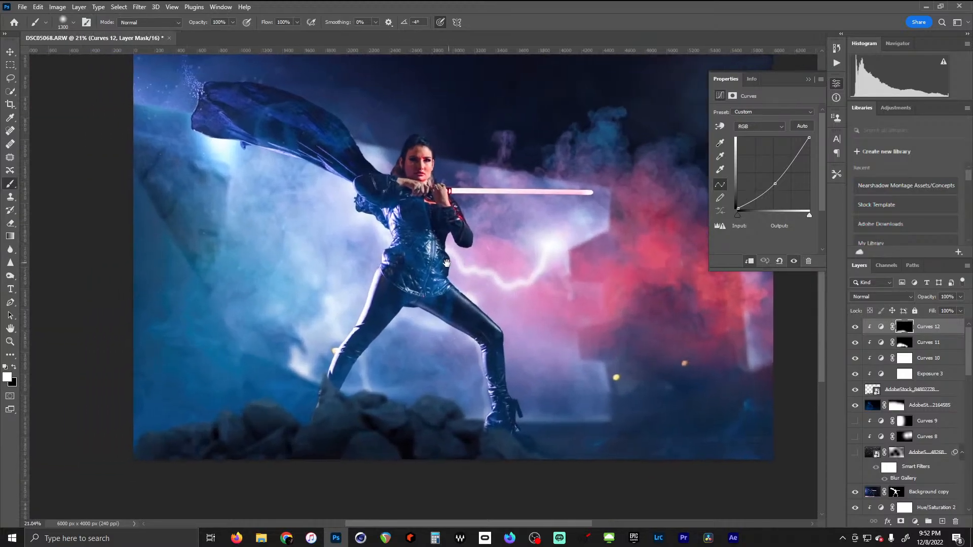
pyautogui.scroll(-1, 441, 268)
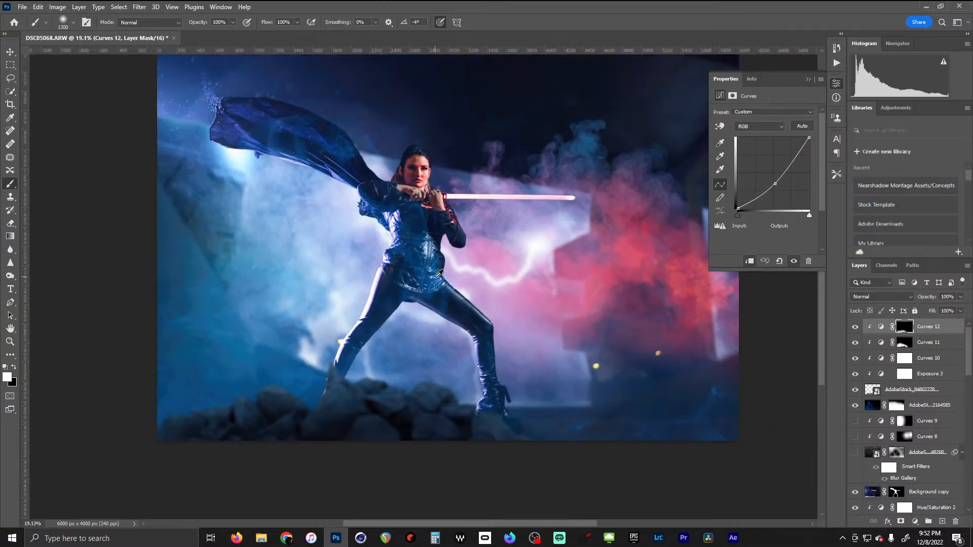
pyautogui.scroll(1, 440, 273)
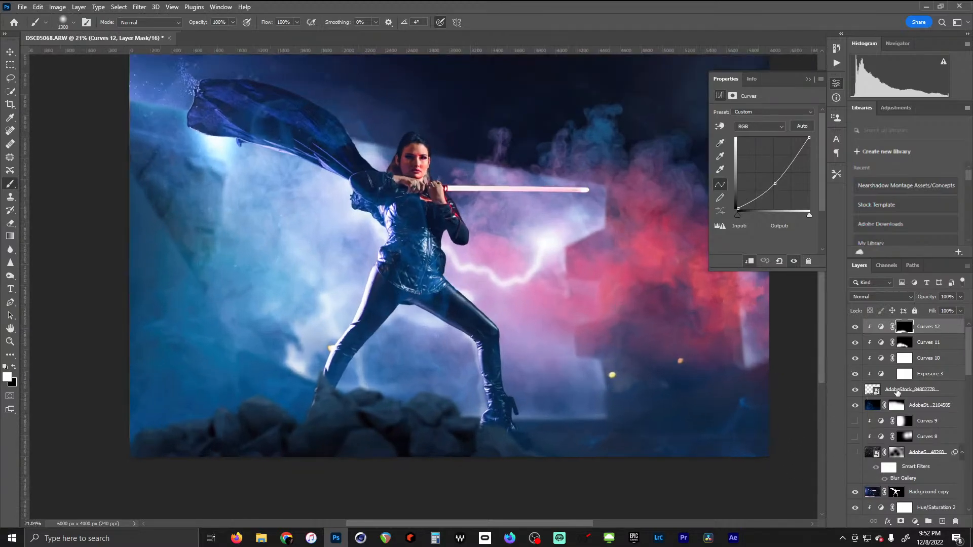
pyautogui.moveTo(876, 407); pyautogui.dragTo(881, 322)
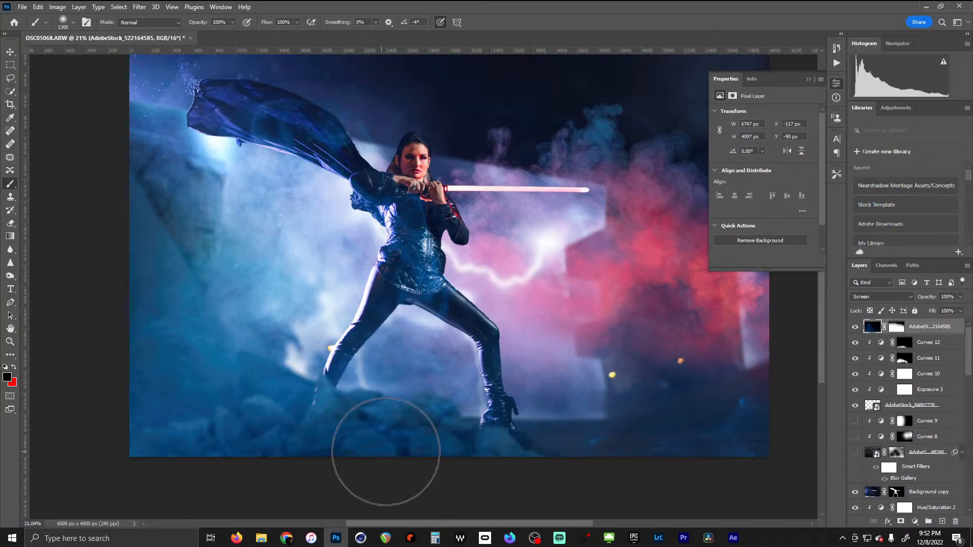
# Examine the composite with the haze over the rocks, both as a whole and up close on the figure's face and torso
pyautogui.scroll(-2, 323, 290)
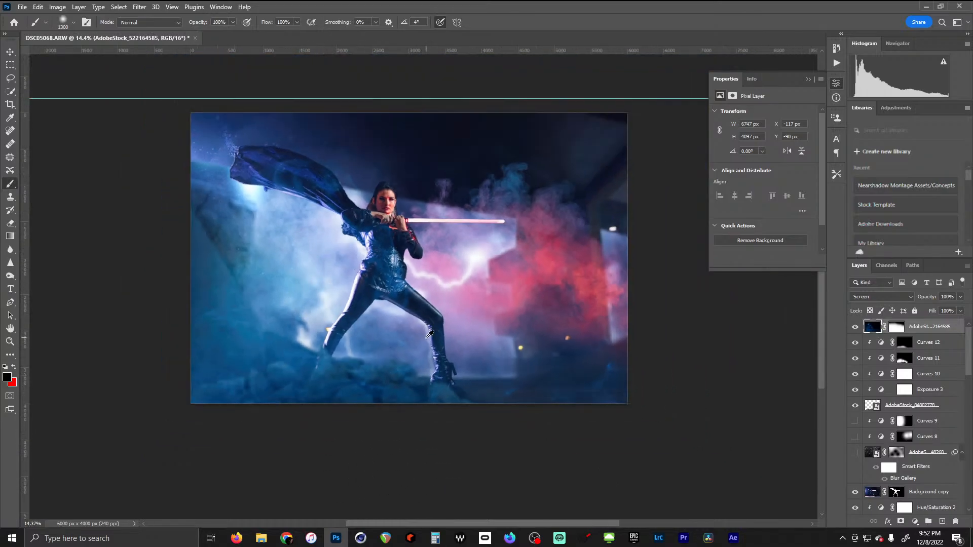
pyautogui.scroll(1, 431, 334)
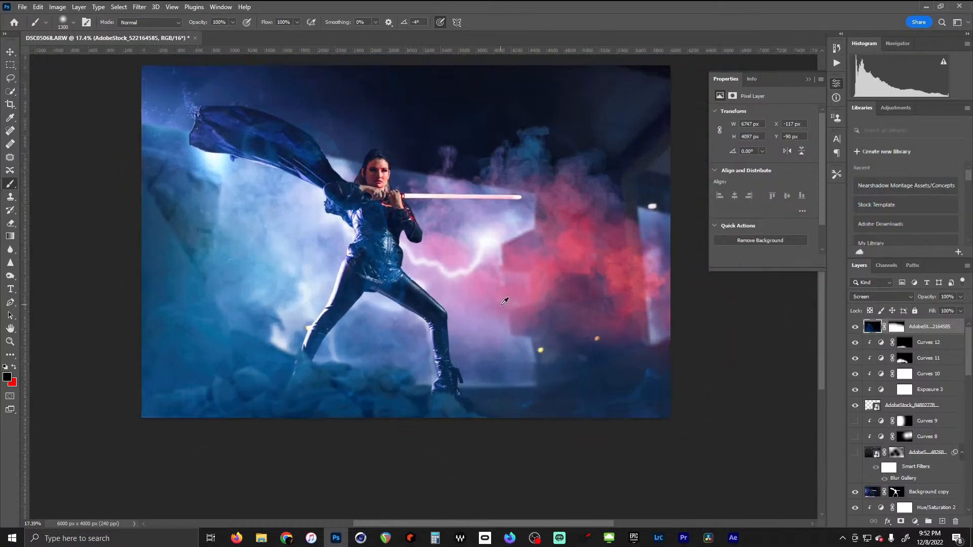
pyautogui.scroll(-1, 502, 299)
pyautogui.scroll(2, 471, 294)
pyautogui.scroll(1, 380, 279)
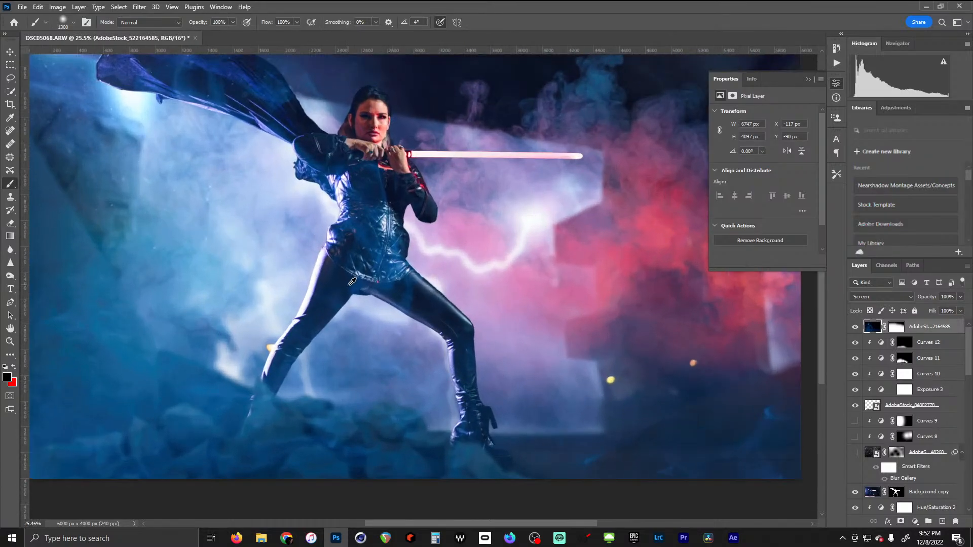
pyautogui.scroll(-2, 370, 281)
pyautogui.scroll(3, 355, 287)
pyautogui.scroll(-2, 353, 287)
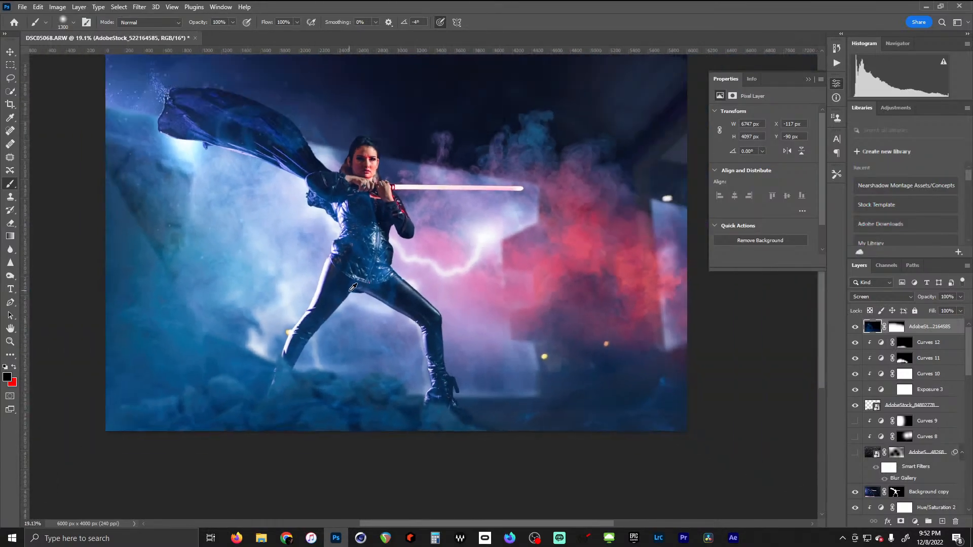
pyautogui.scroll(4, 372, 134)
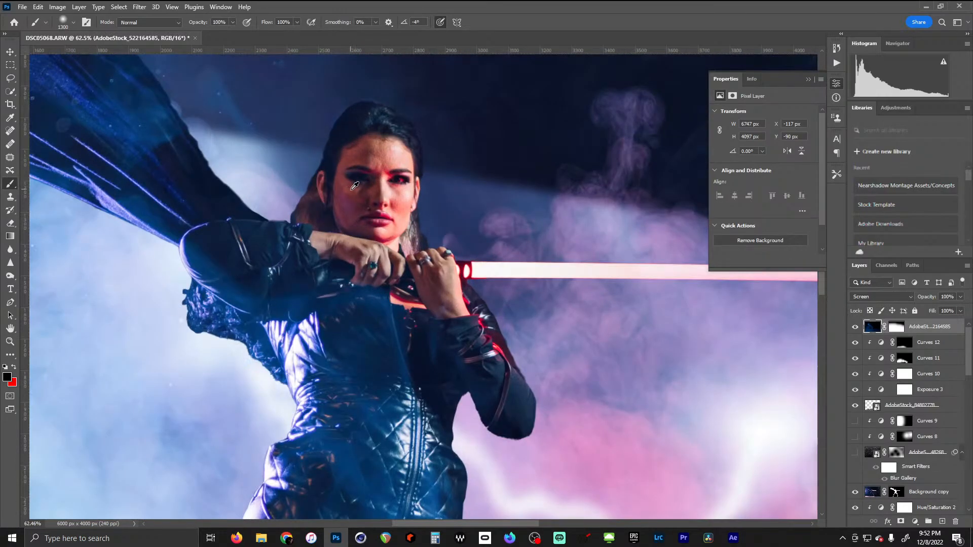
pyautogui.scroll(-4, 373, 193)
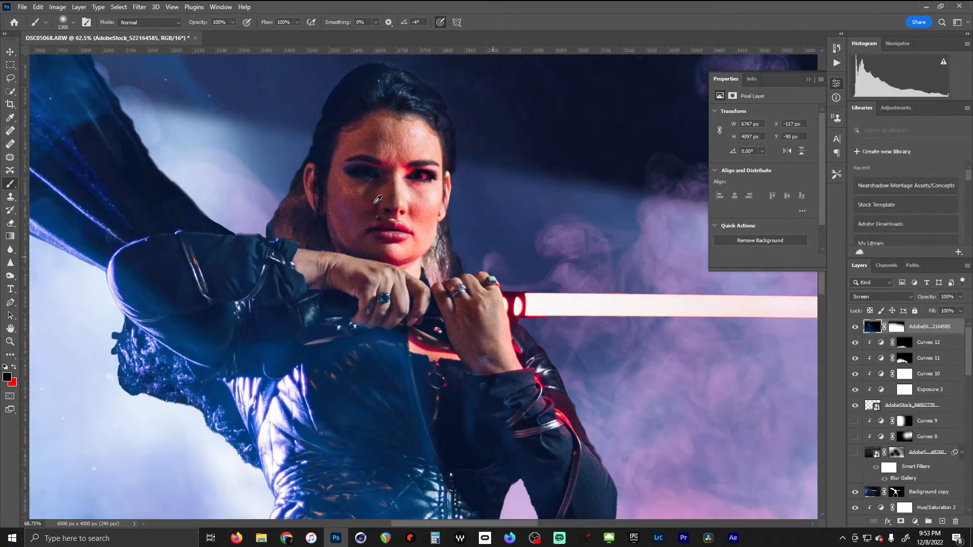
pyautogui.scroll(-1, 377, 200)
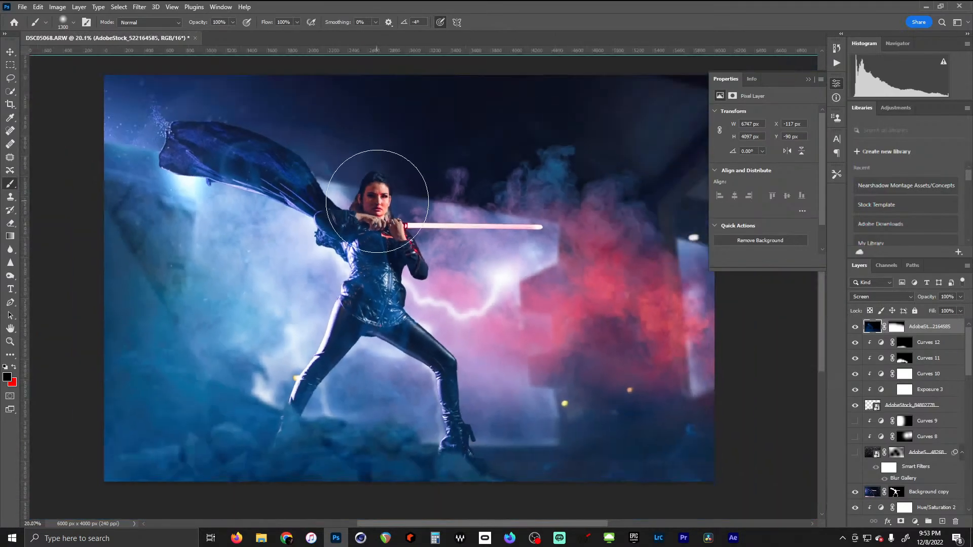
pyautogui.scroll(-1, 400, 256)
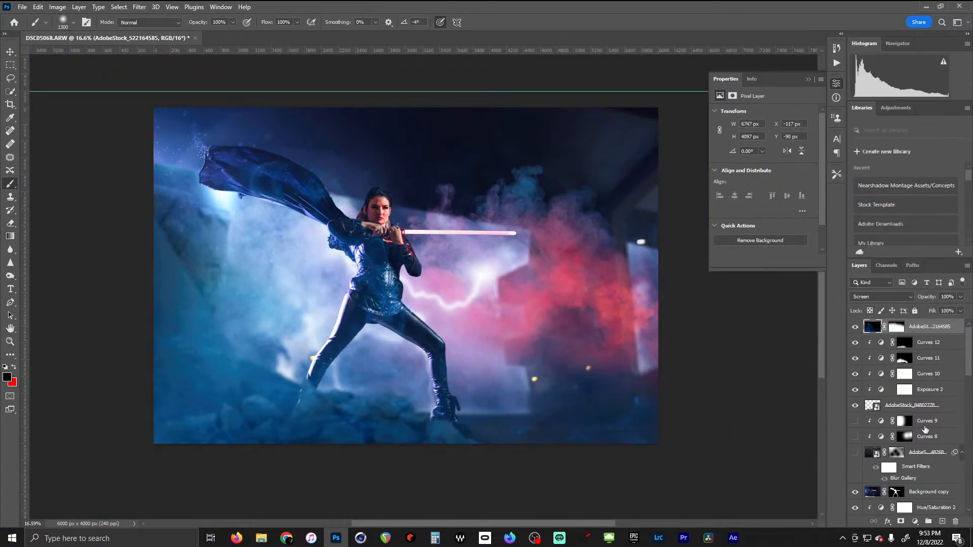
# Move Curves 9, Curves 8 and the rain layer beneath them above the haze layer, preview them visible and hide them again
pyautogui.click(929, 423)
pyautogui.click(952, 406)
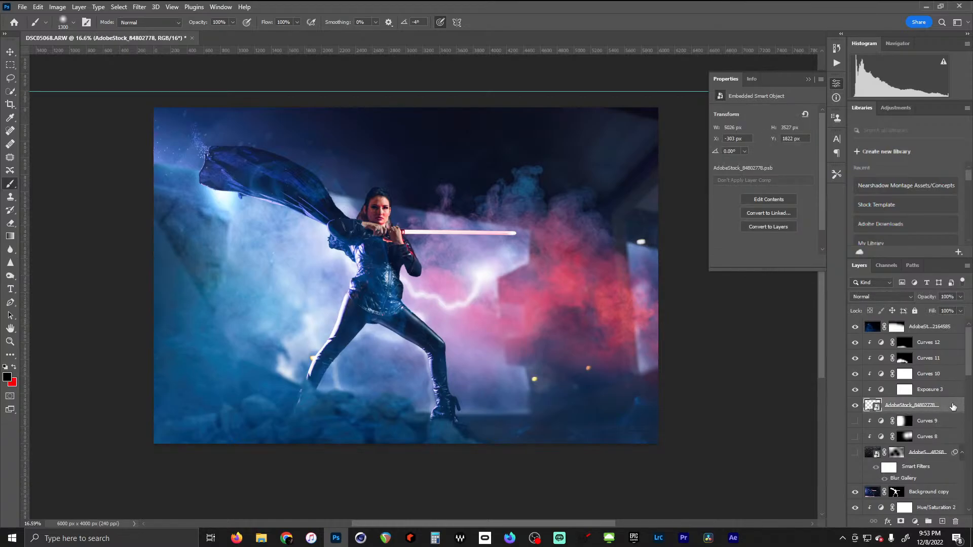
pyautogui.click(945, 422)
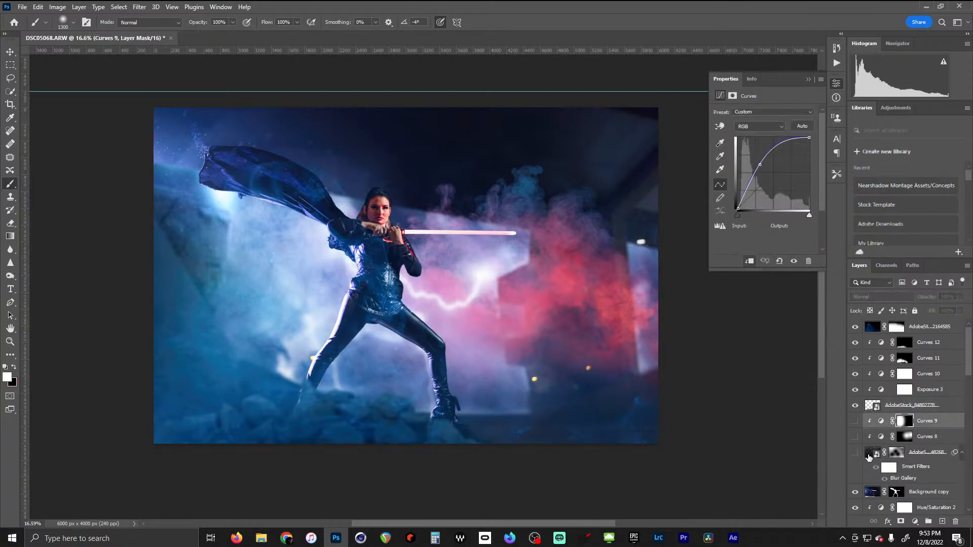
pyautogui.keyDown('shift'); pyautogui.click(927, 436); pyautogui.keyUp('shift')
pyautogui.moveTo(935, 426); pyautogui.dragTo(856, 358)
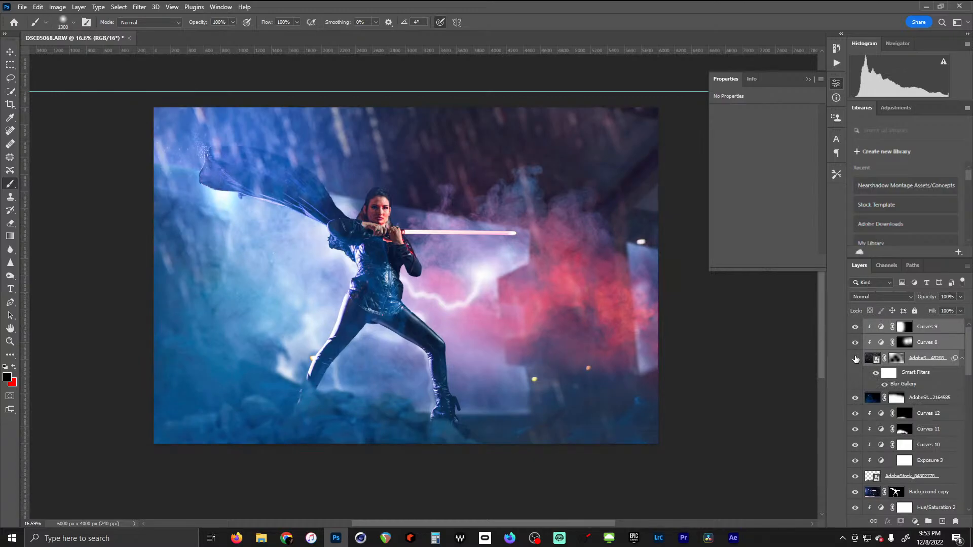
pyautogui.moveTo(856, 359); pyautogui.dragTo(856, 327)
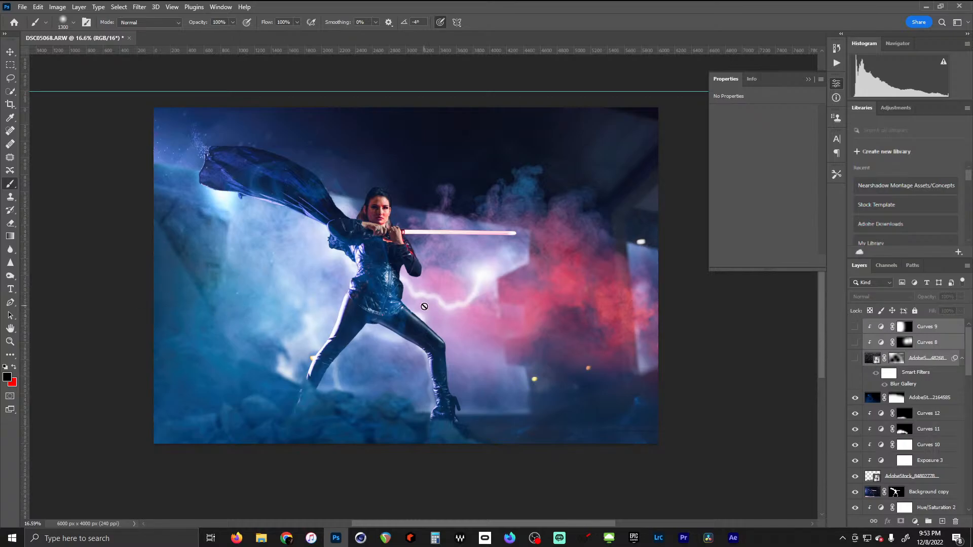
# Place the red smoke image AdobeStock_407493824 from the Downloads folder, flipped horizontally and scaled to about 160% wide by 146% high to cover the canvas
pyautogui.click(259, 538)
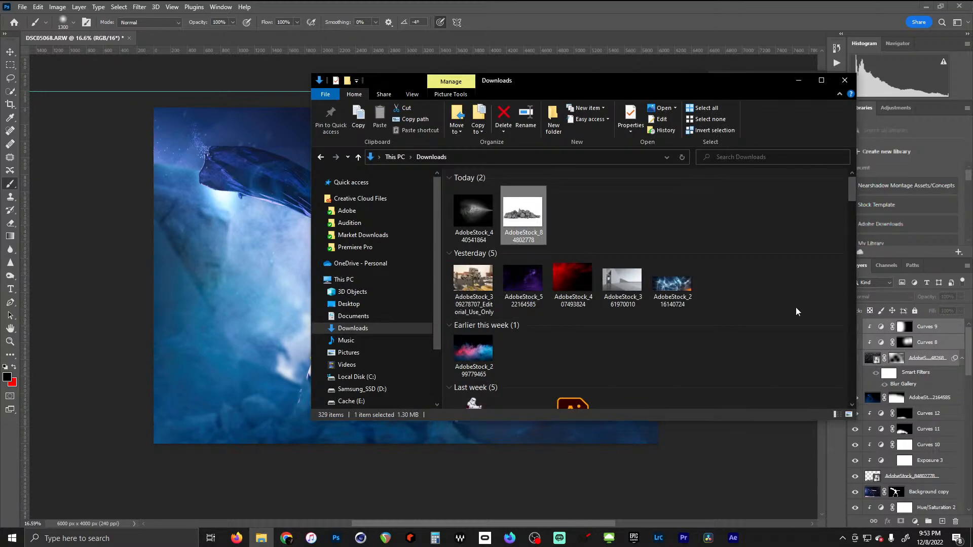
pyautogui.moveTo(574, 278); pyautogui.dragTo(229, 276)
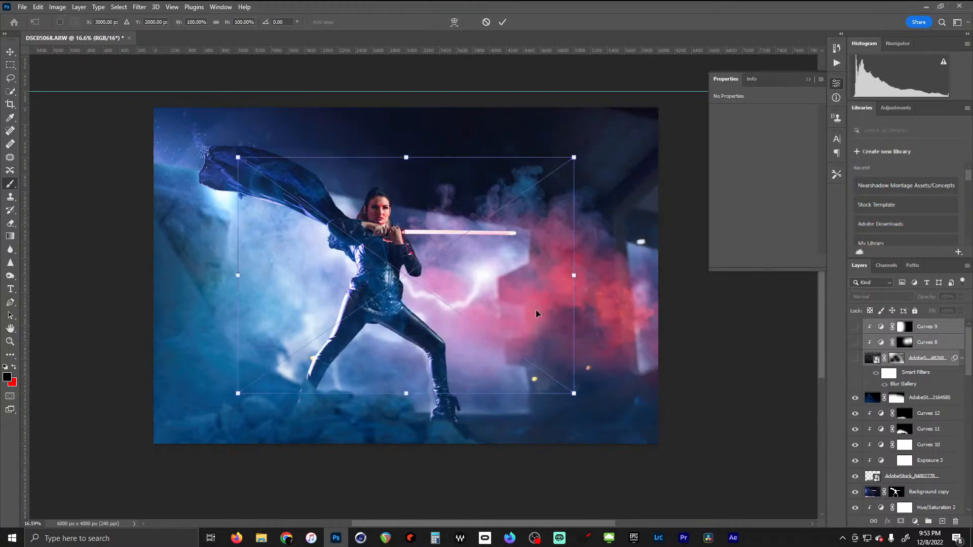
pyautogui.moveTo(574, 275); pyautogui.dragTo(335, 275)
pyautogui.moveTo(238, 275); pyautogui.dragTo(576, 296)
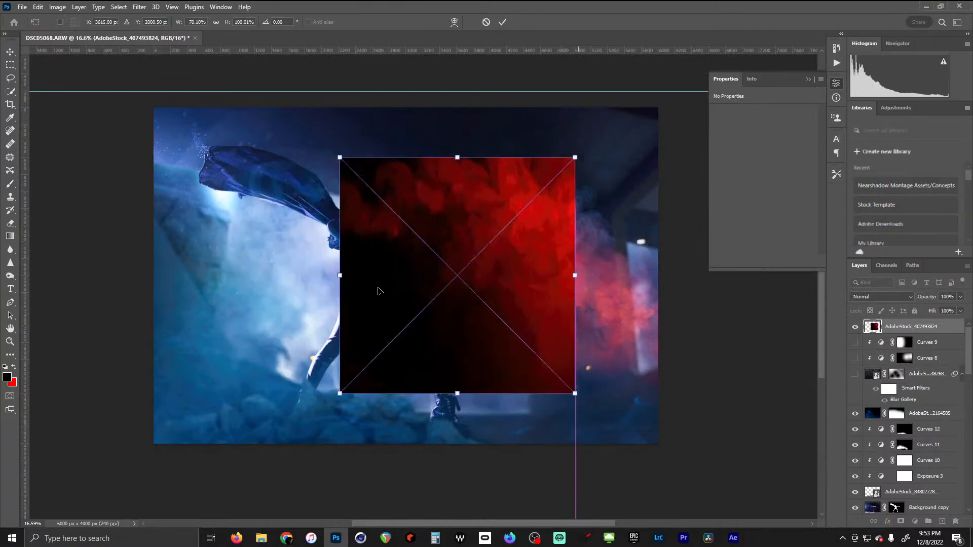
pyautogui.moveTo(339, 275); pyautogui.dragTo(208, 273)
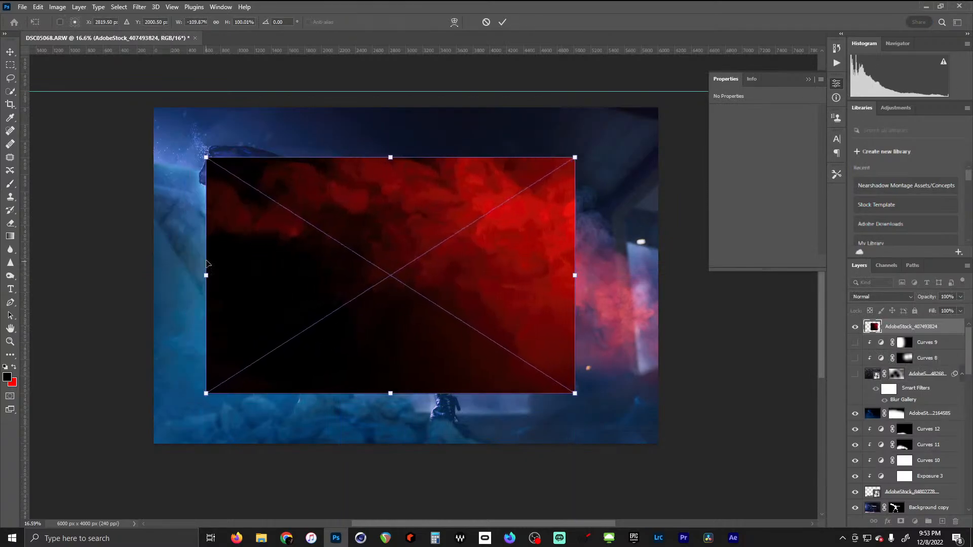
pyautogui.moveTo(575, 393); pyautogui.dragTo(667, 443)
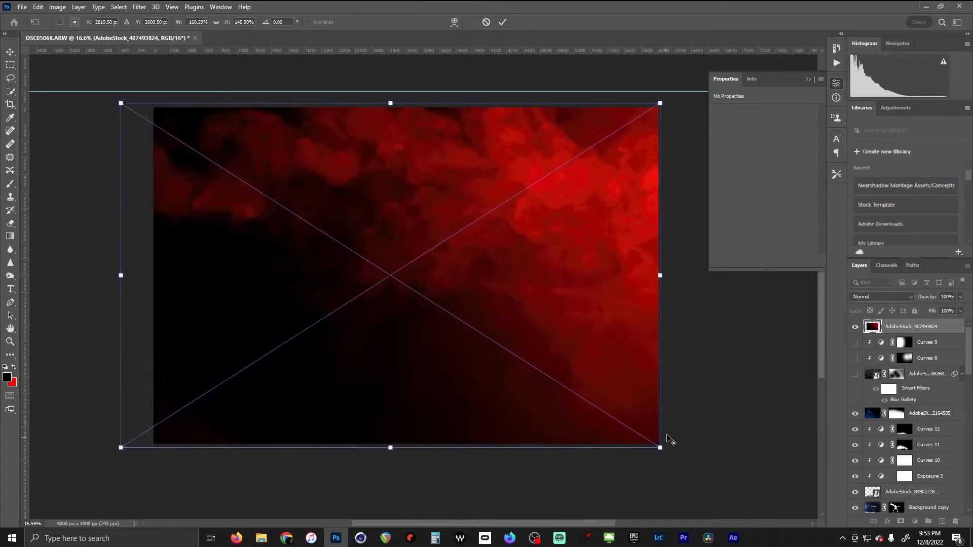
pyautogui.press('Return')
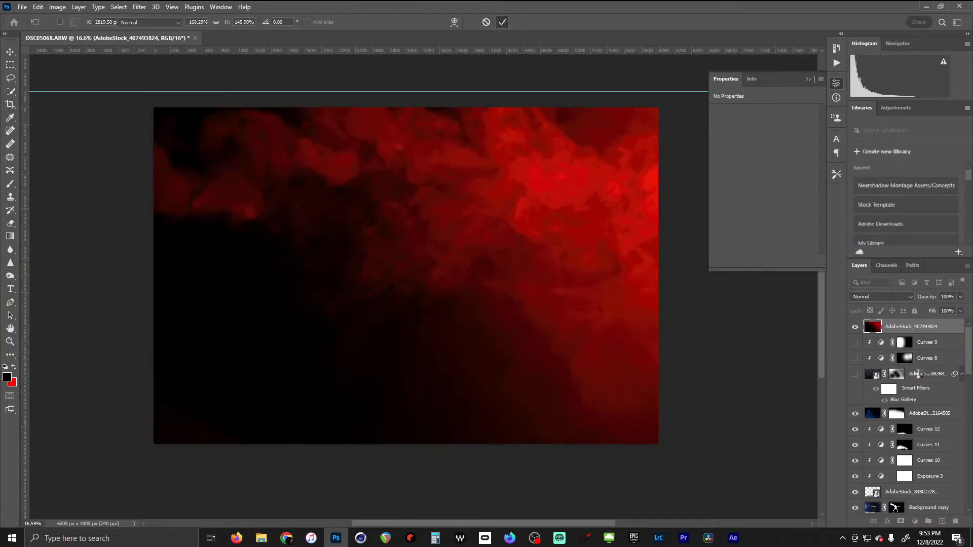
# Move the red smoke layer directly below the rain layer, set its blend mode to Screen, and preview it with the rain layers shown
pyautogui.moveTo(904, 330); pyautogui.dragTo(897, 389)
pyautogui.click(898, 298)
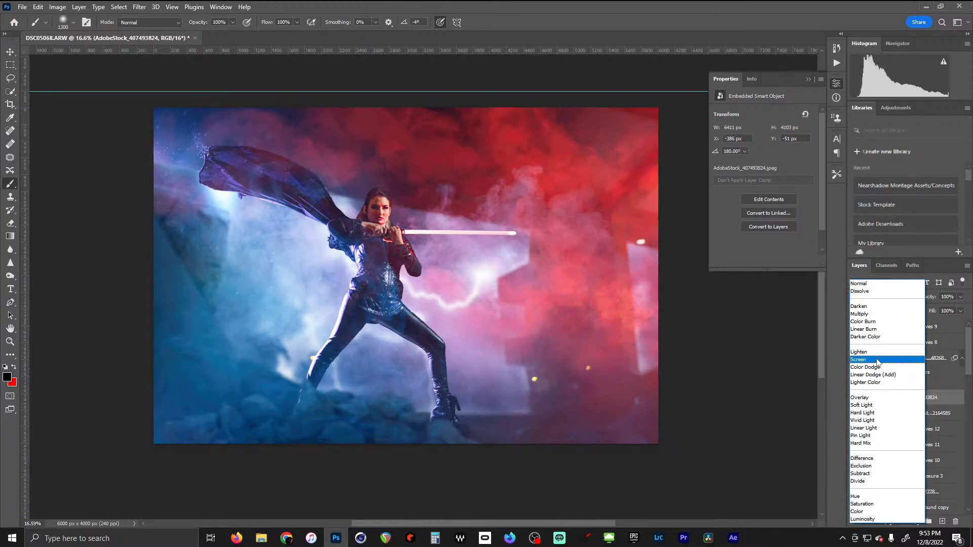
pyautogui.click(877, 361)
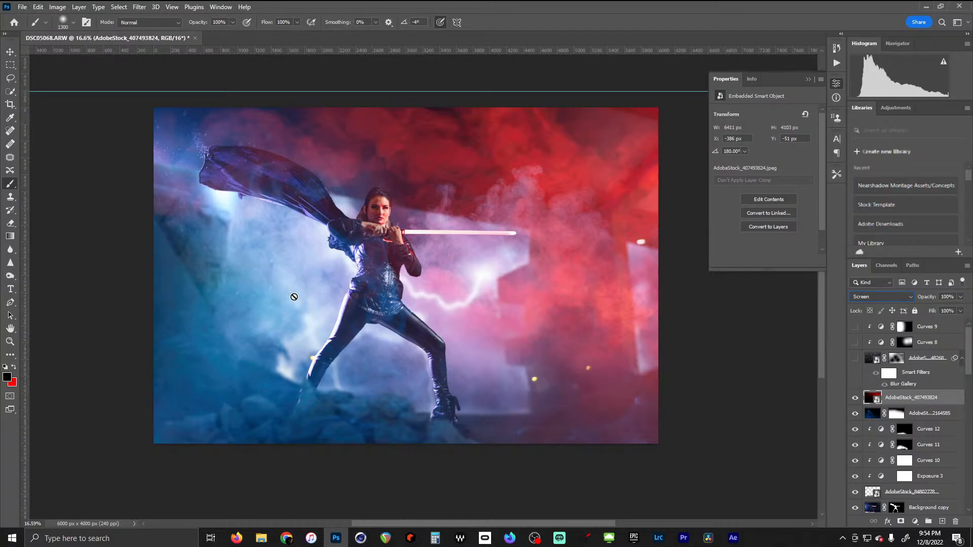
pyautogui.click(855, 360)
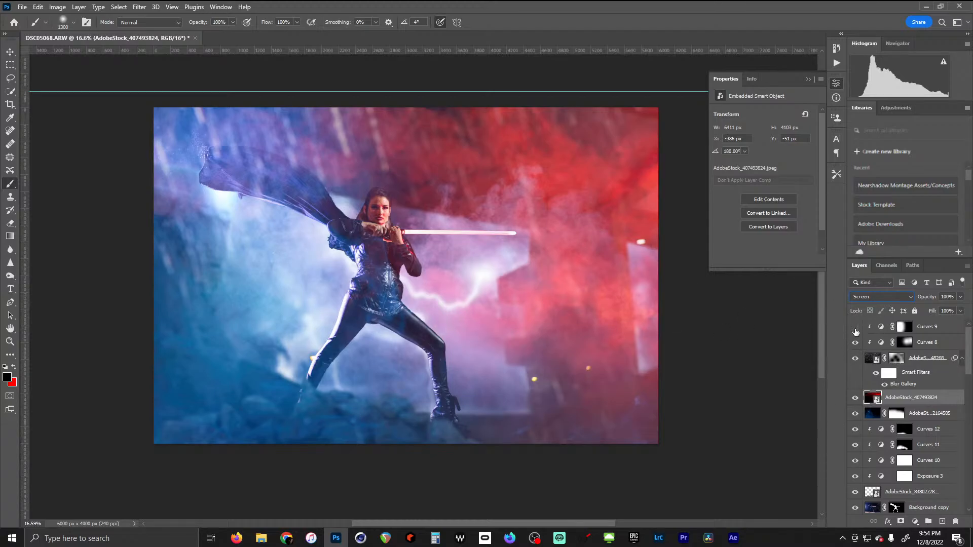
pyautogui.moveTo(856, 332); pyautogui.dragTo(855, 373)
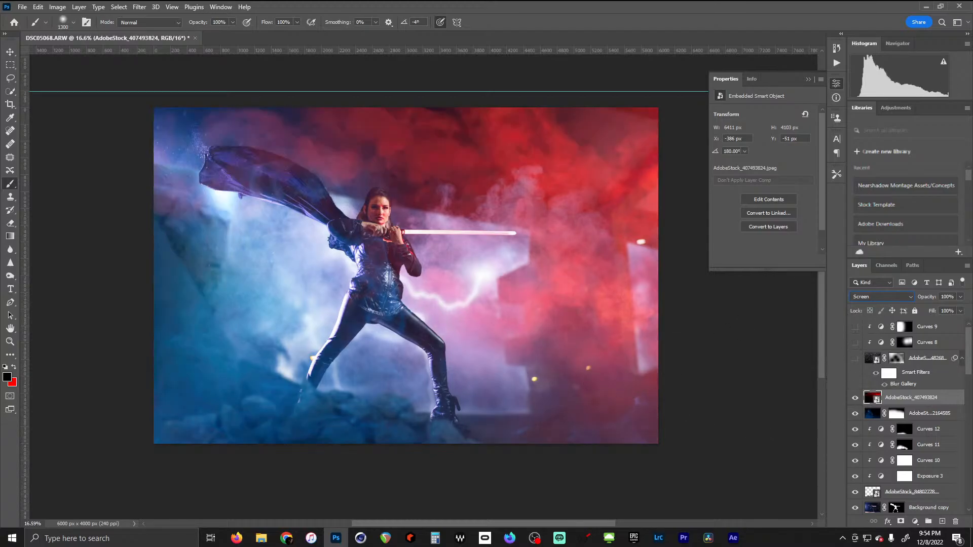
# Create a layer group above Background copy, put that layer inside it and name the group Charachter
pyautogui.moveTo(962, 349); pyautogui.dragTo(961, 495)
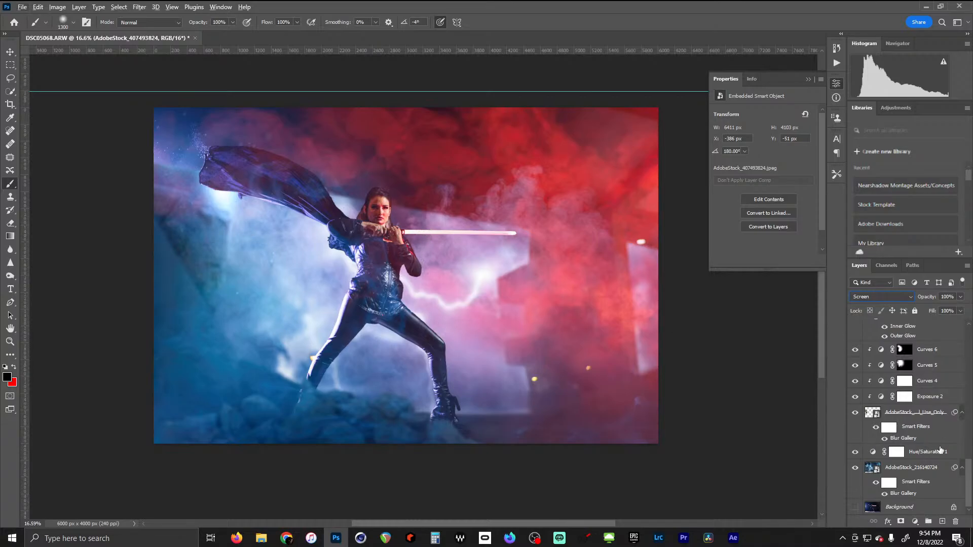
pyautogui.moveTo(968, 477); pyautogui.dragTo(970, 372)
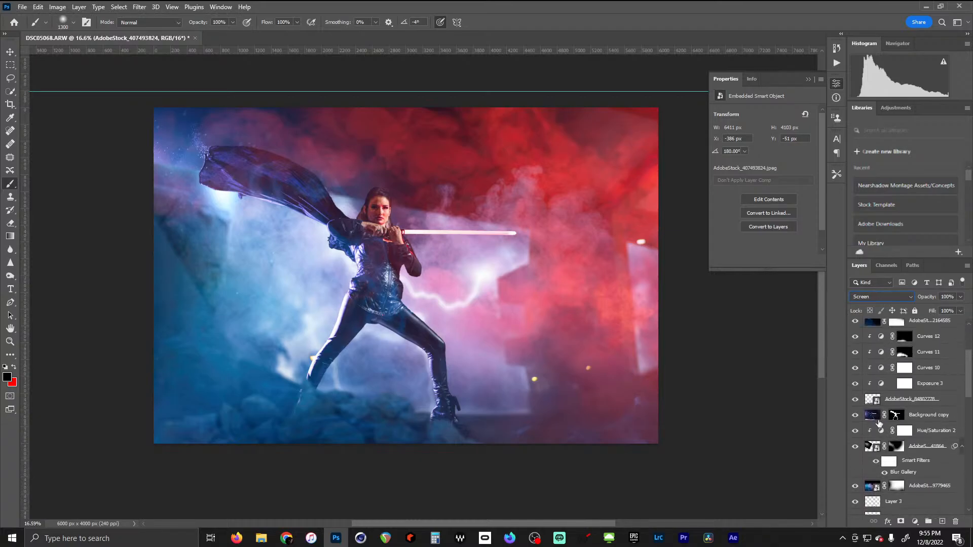
pyautogui.click(873, 414)
pyautogui.click(928, 521)
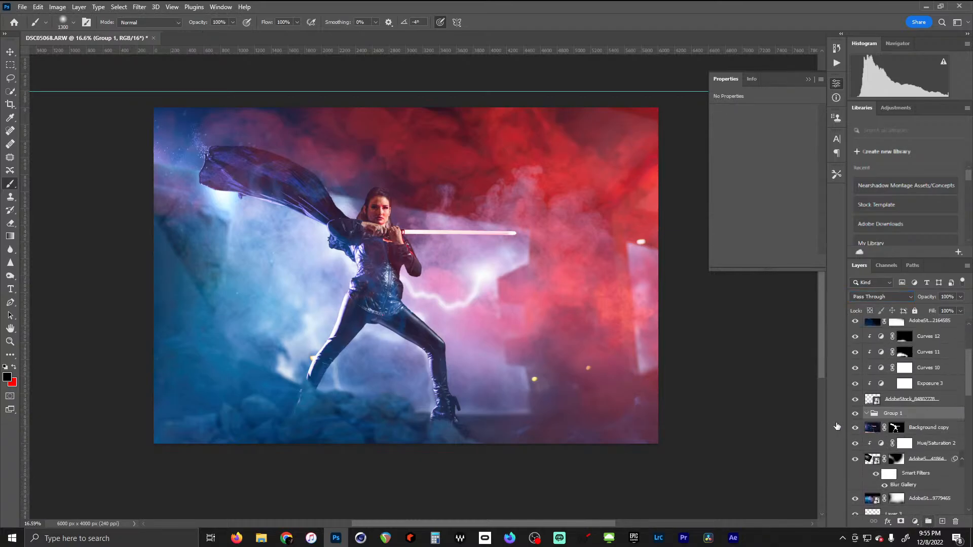
pyautogui.moveTo(872, 425); pyautogui.dragTo(877, 414)
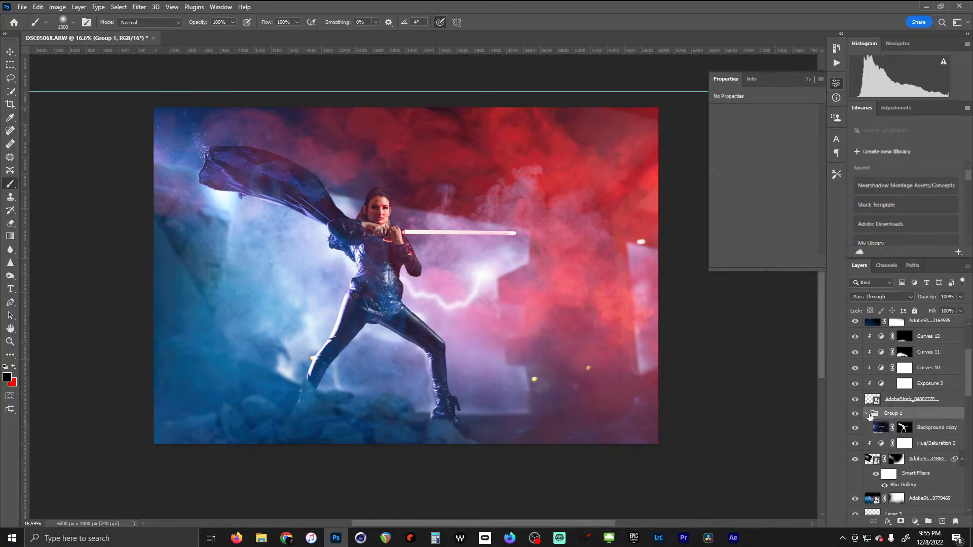
pyautogui.write('Charachter')
pyautogui.press('Return')
# Select the whole glowing saber blade on the Background copy layer with the Quick Selection tool
pyautogui.click(880, 429)
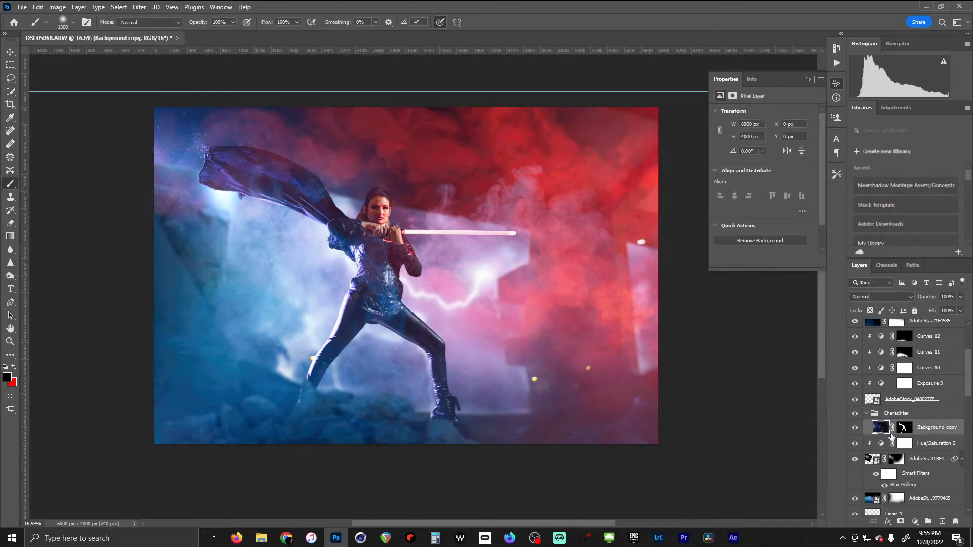
pyautogui.scroll(2, 437, 226)
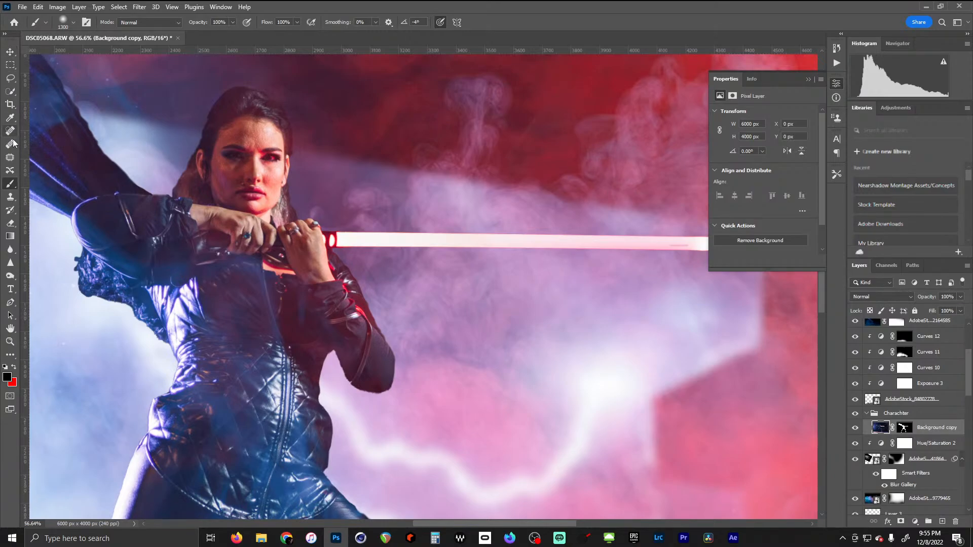
pyautogui.click(10, 91)
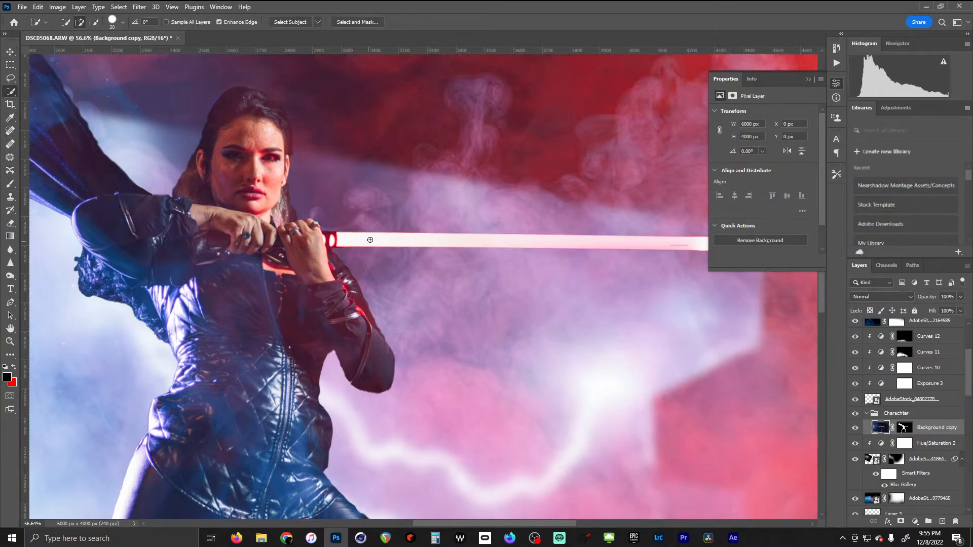
pyautogui.moveTo(370, 240)
pyautogui.mouseDown()
pyautogui.moveTo(246, 217)
pyautogui.moveTo(157, 225)
pyautogui.moveTo(194, 222)
pyautogui.mouseUp()
pyautogui.moveTo(271, 226); pyautogui.dragTo(521, 223)
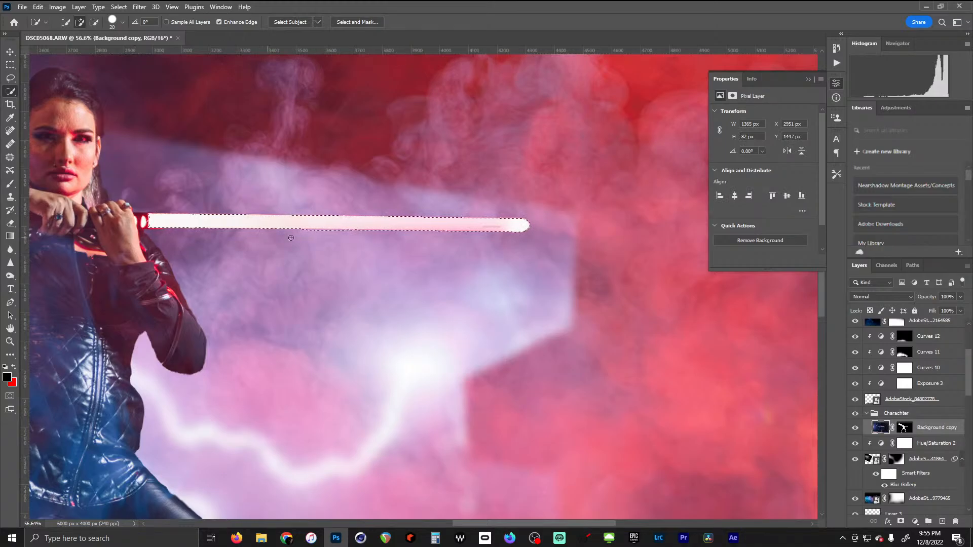
# Add a new layer above Background copy, set the foreground color to white and switch to the Paint Bucket tool
pyautogui.click(942, 522)
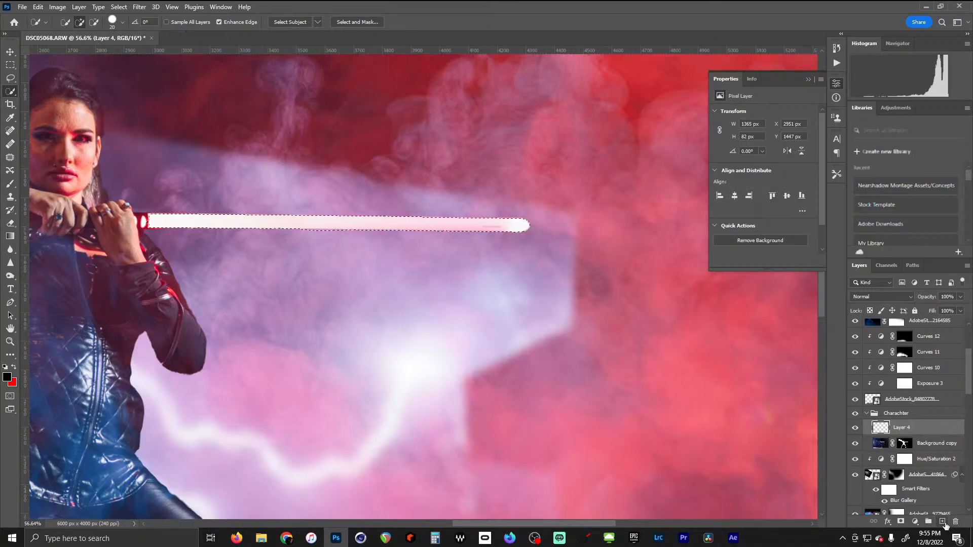
pyautogui.click(8, 377)
pyautogui.moveTo(598, 232); pyautogui.dragTo(561, 198)
pyautogui.click(800, 196)
pyautogui.click(11, 356)
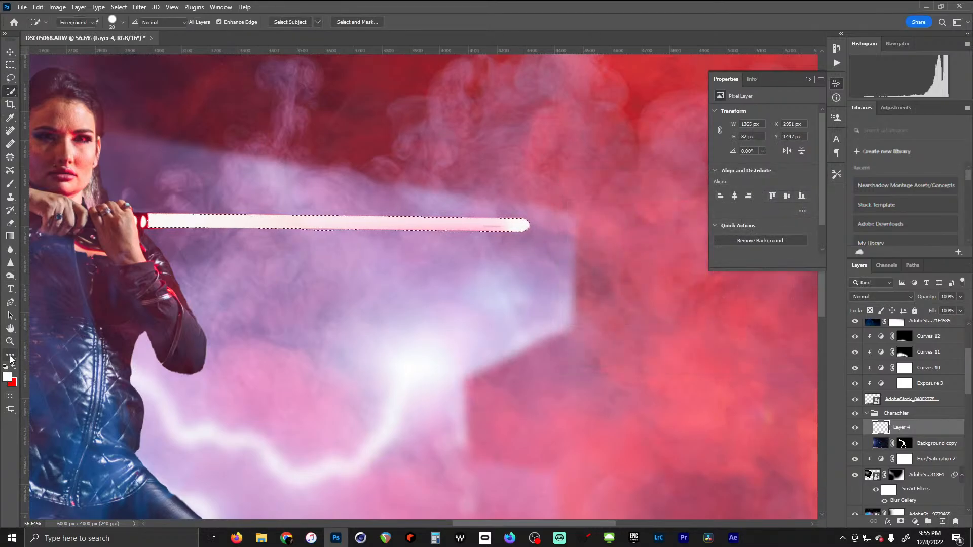
# Try a white fill of the selected blade on the new layer, check its edges and undo the fill
pyautogui.click(217, 223)
pyautogui.hotkey('ctrl', 'd')
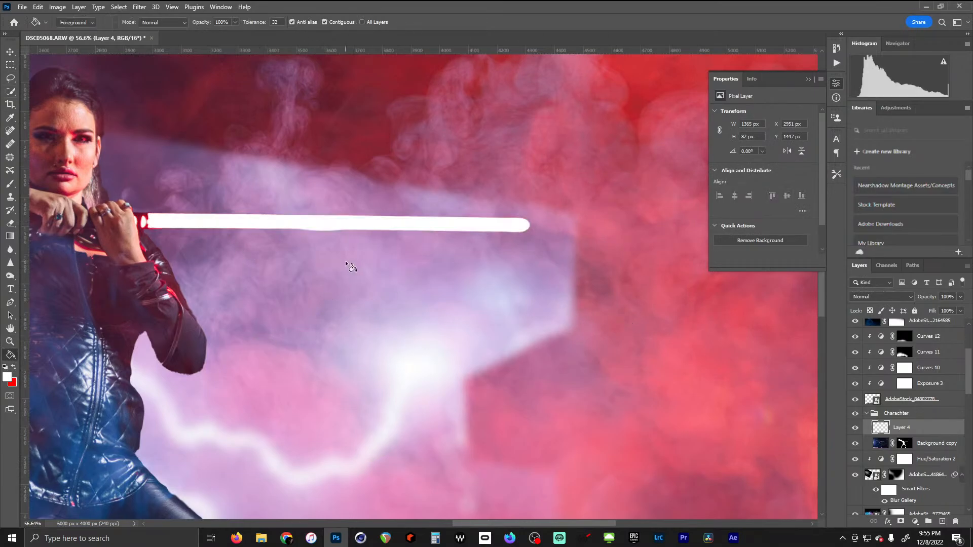
pyautogui.scroll(2, 292, 238)
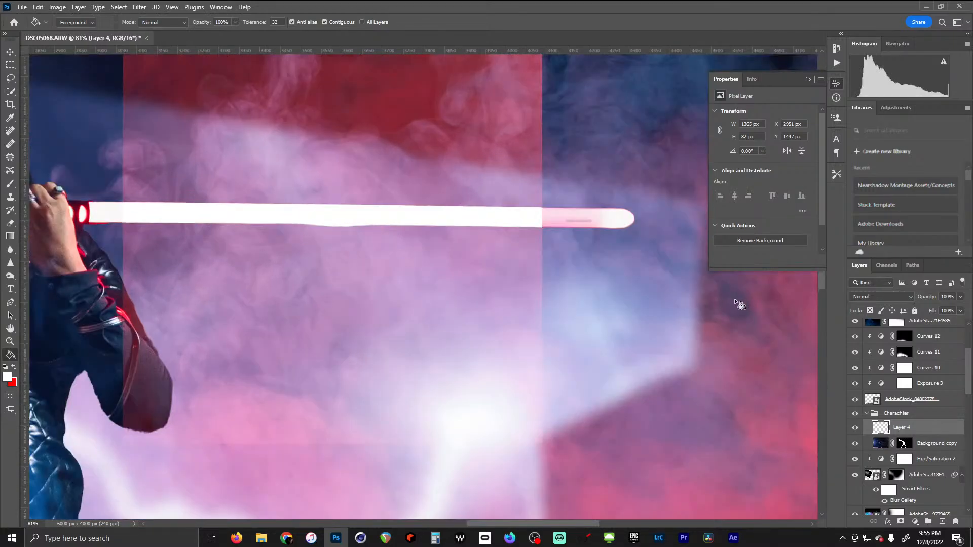
pyautogui.scroll(2, 735, 299)
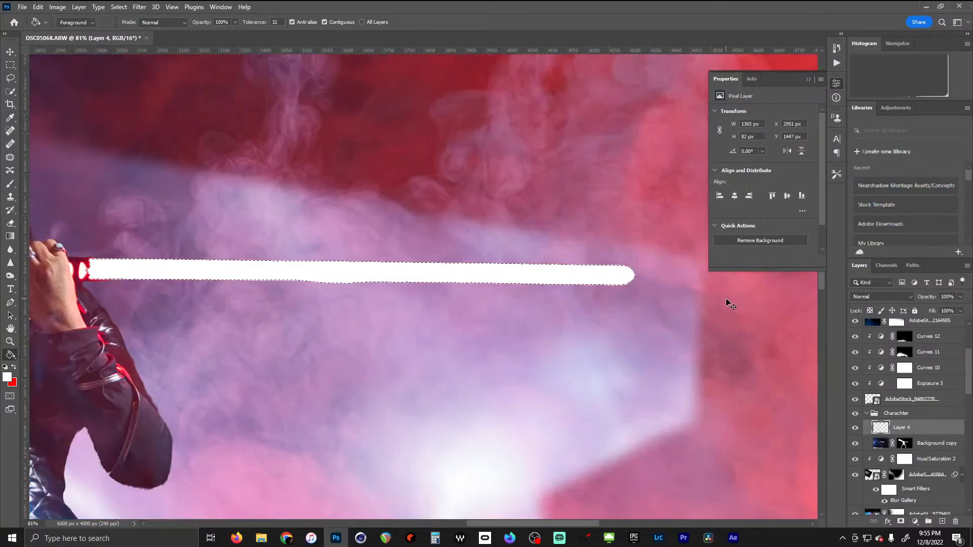
pyautogui.hotkey('ctrl', 'shift', 'd')
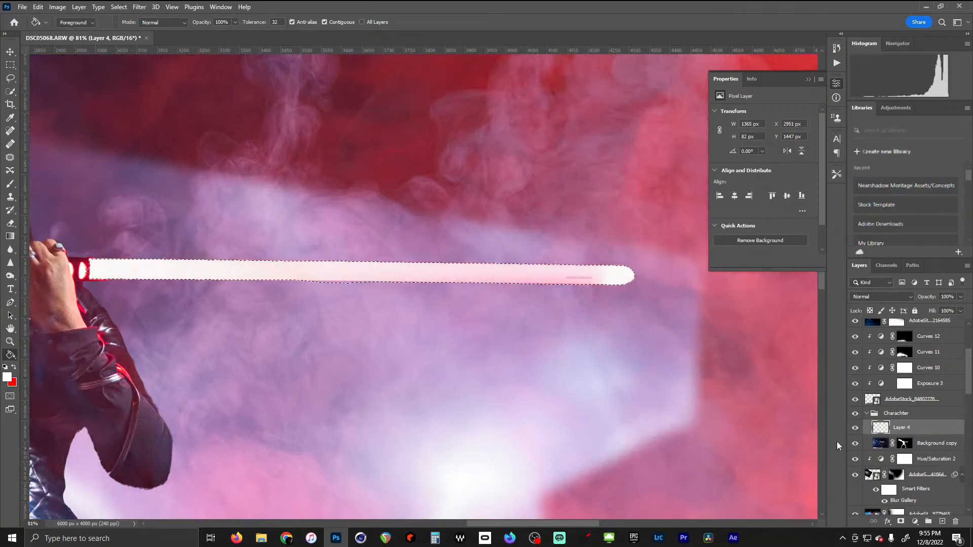
# Subtract the bulge along the blade's lower edge from the selection, sampling the Background copy layer
pyautogui.click(881, 444)
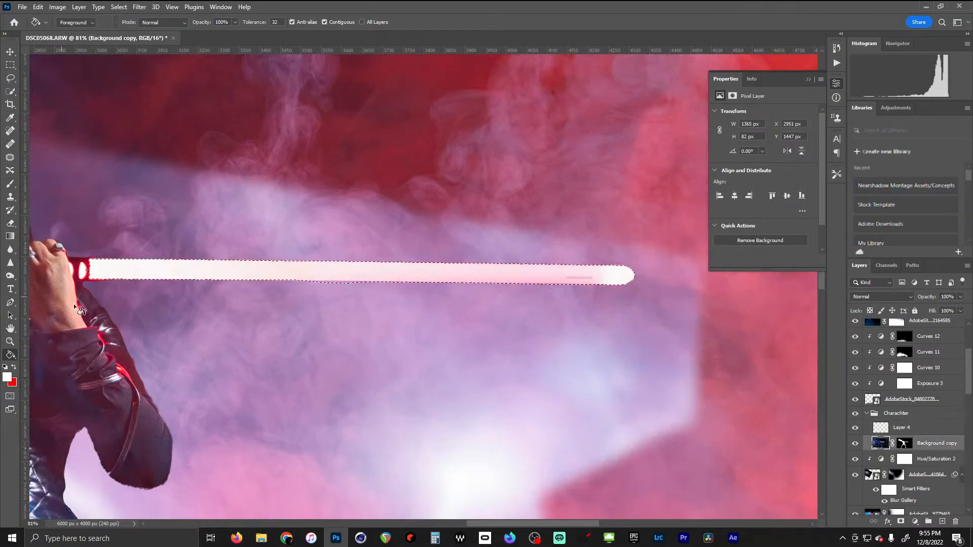
pyautogui.scroll(3, 232, 263)
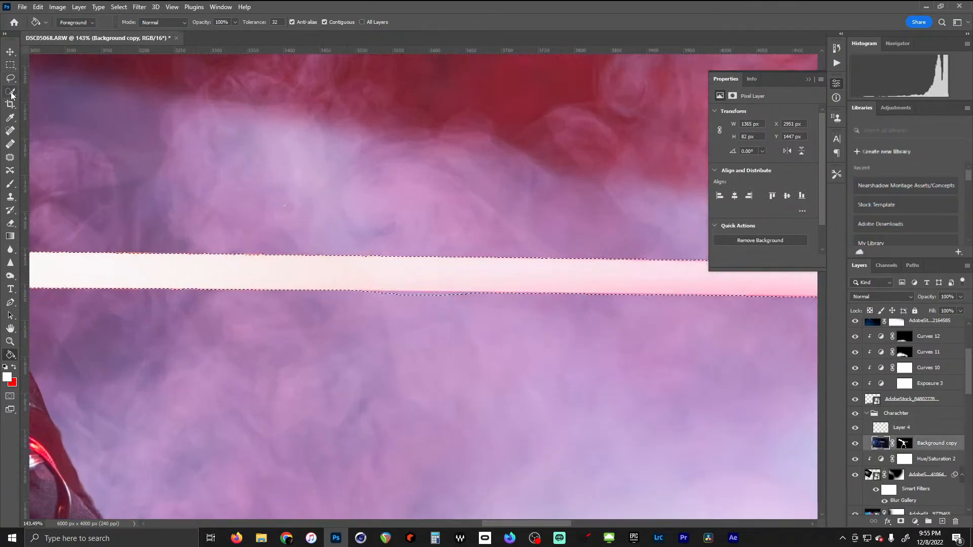
pyautogui.click(11, 91)
pyautogui.press('alt')
pyautogui.moveTo(457, 301); pyautogui.dragTo(357, 306)
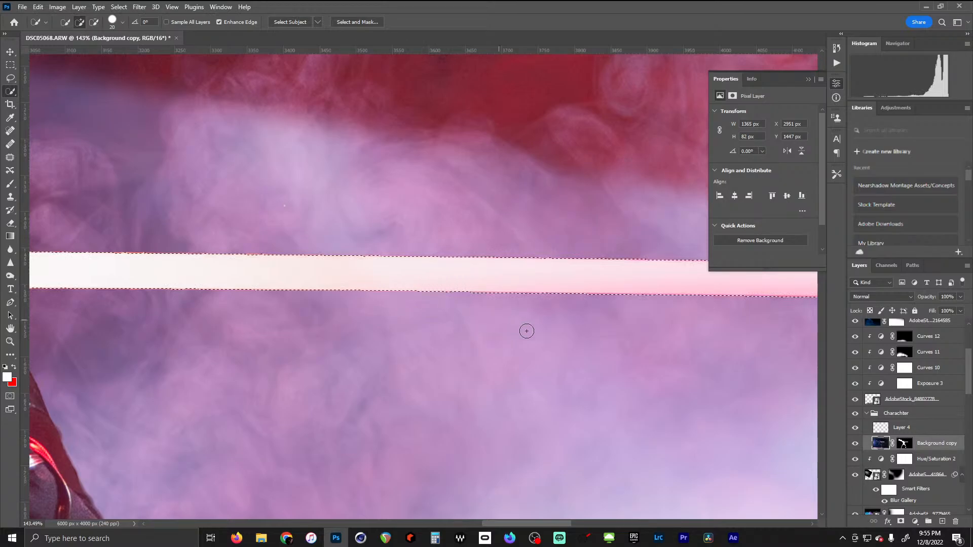
pyautogui.scroll(-2, 522, 327)
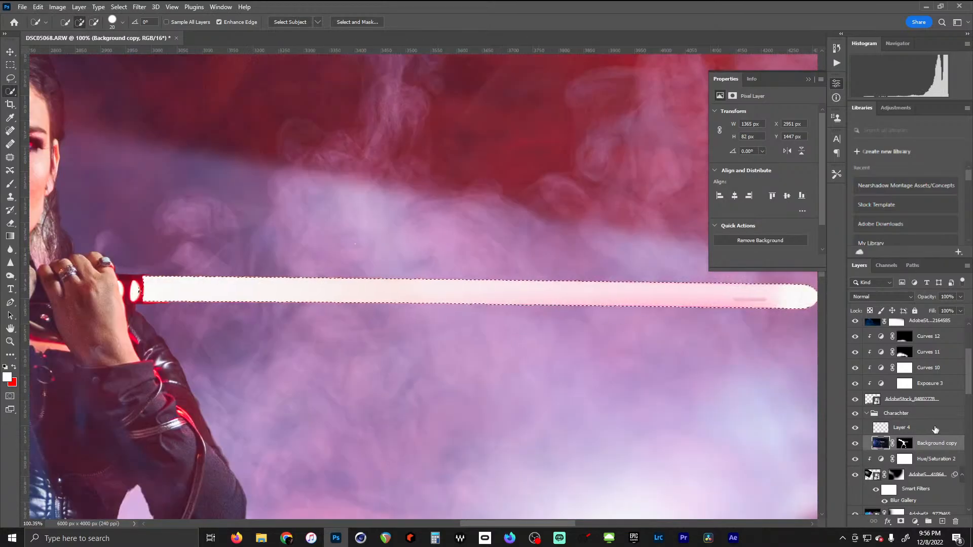
pyautogui.click(887, 429)
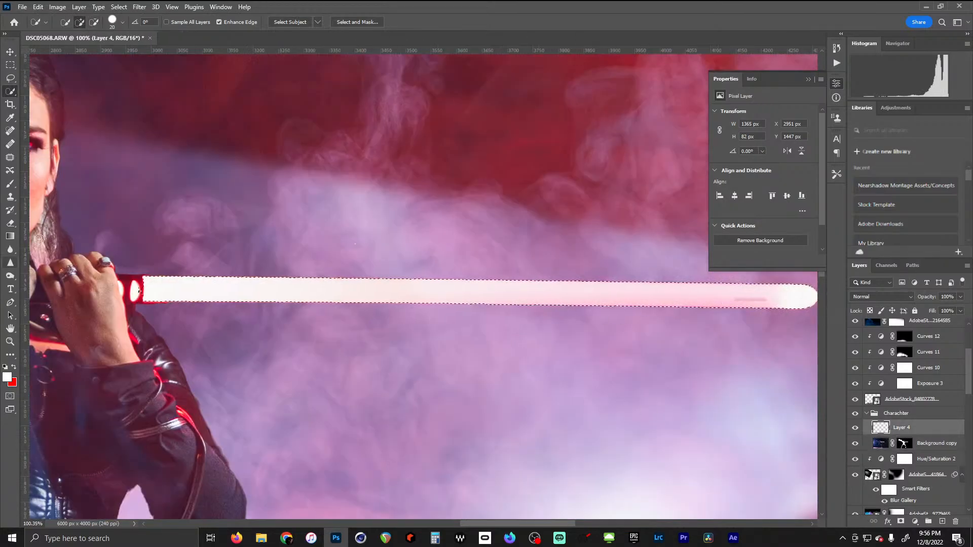
pyautogui.press('g')
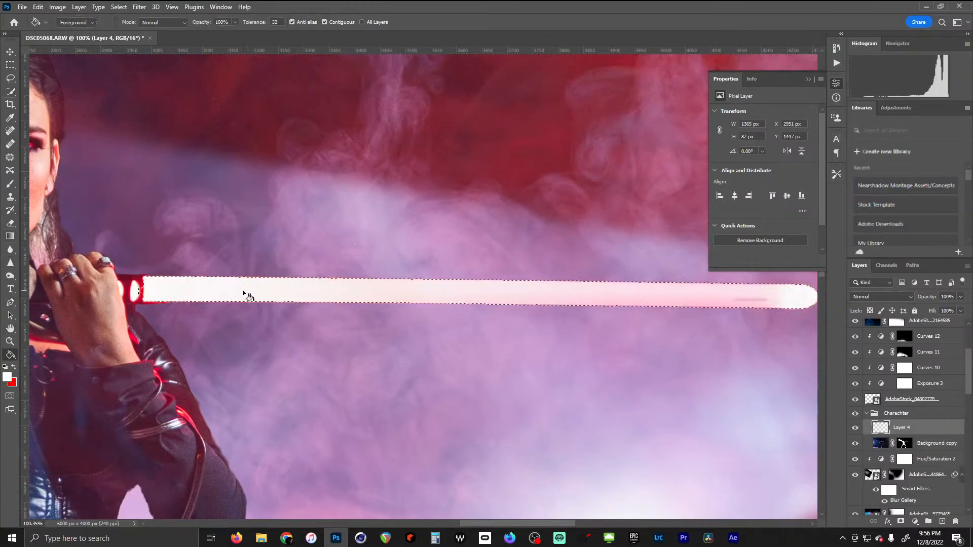
pyautogui.click(10, 91)
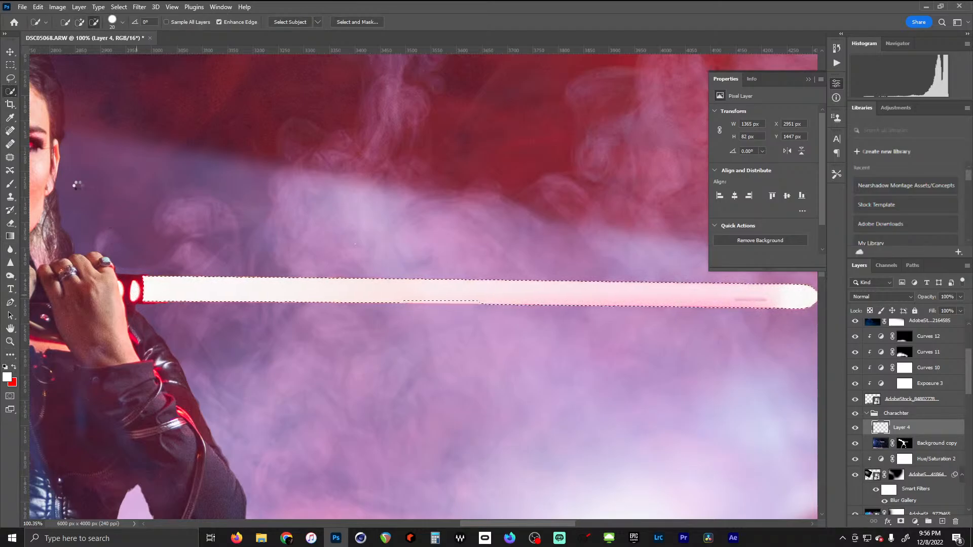
pyautogui.hotkey('ctrl', 'd')
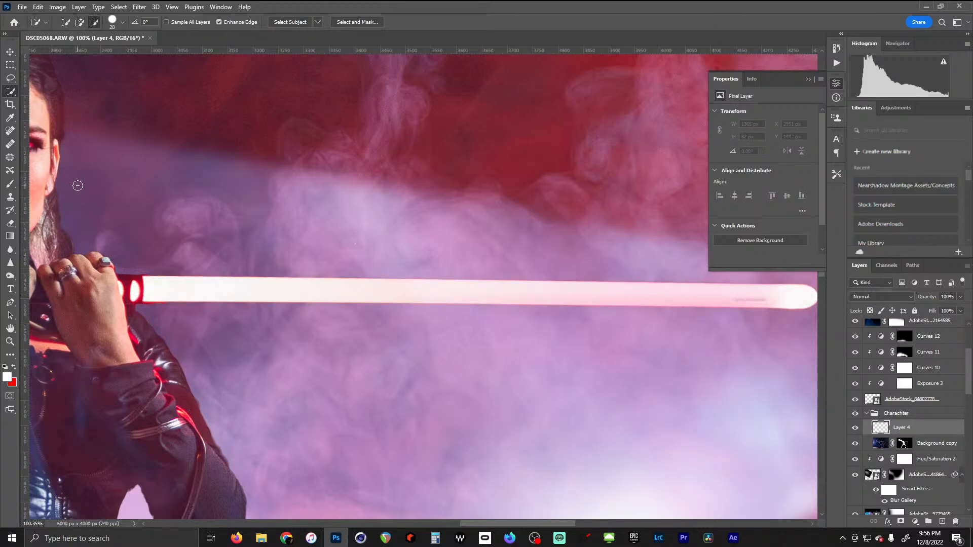
pyautogui.hotkey('ctrl', 'alt', 'z')
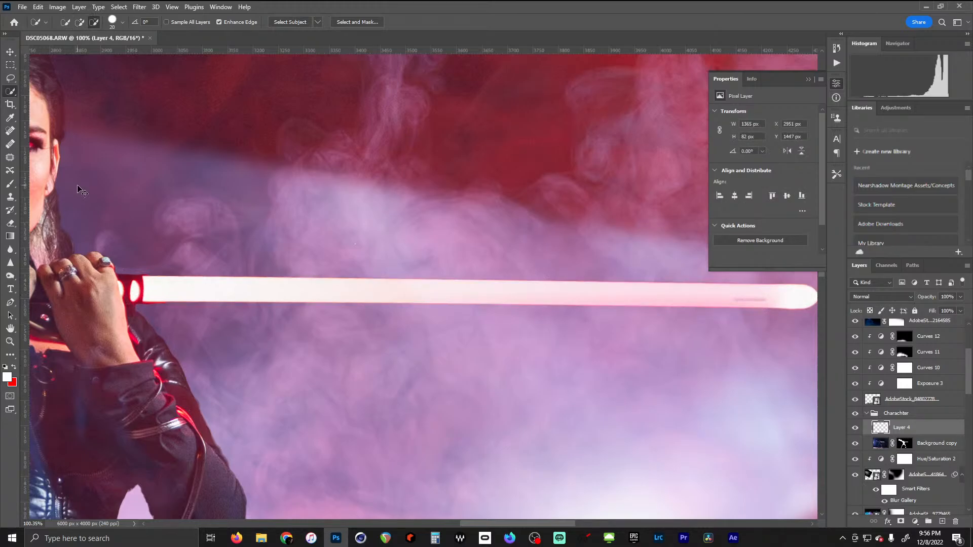
pyautogui.click(881, 444)
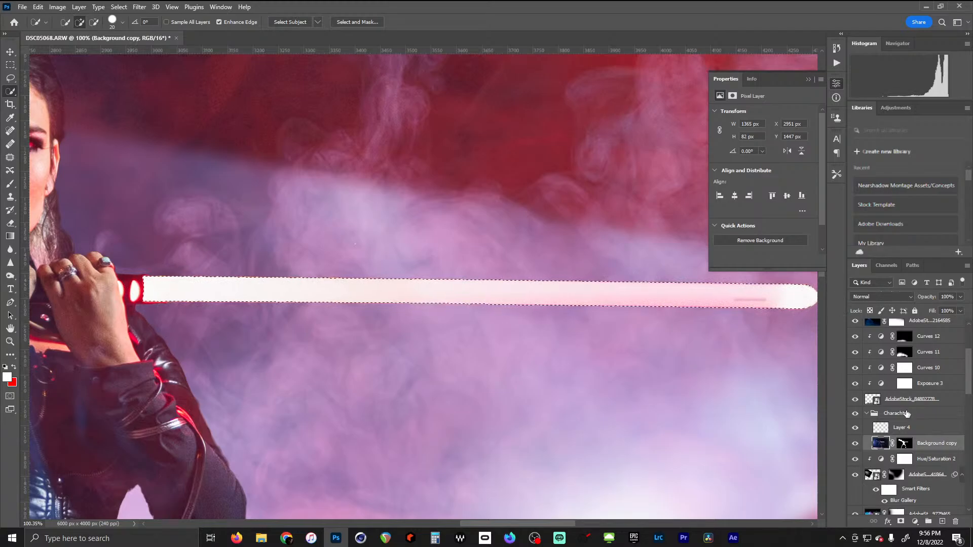
# Fill the refined blade selection with white on Layer 4 and clear the selection
pyautogui.click(884, 430)
pyautogui.hscroll(2, 517, 243)
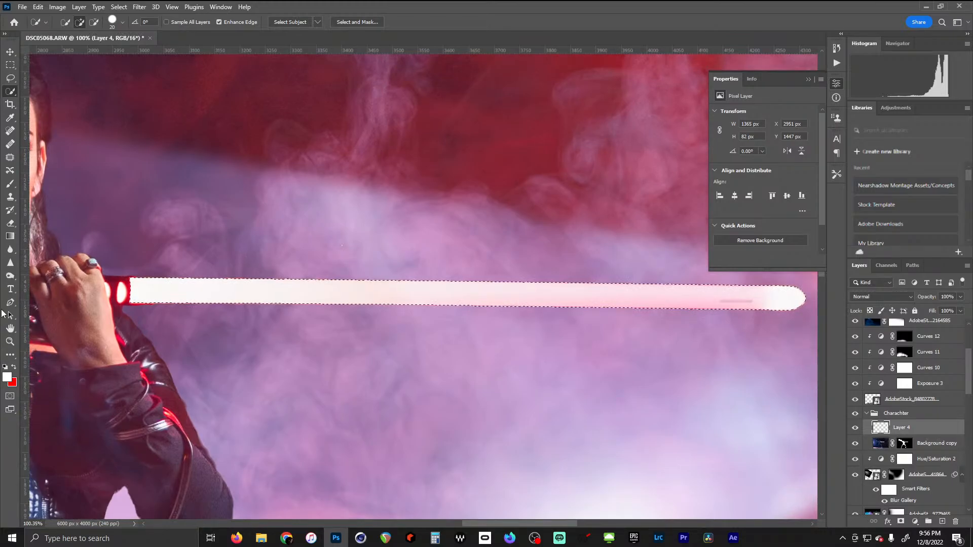
pyautogui.press('g')
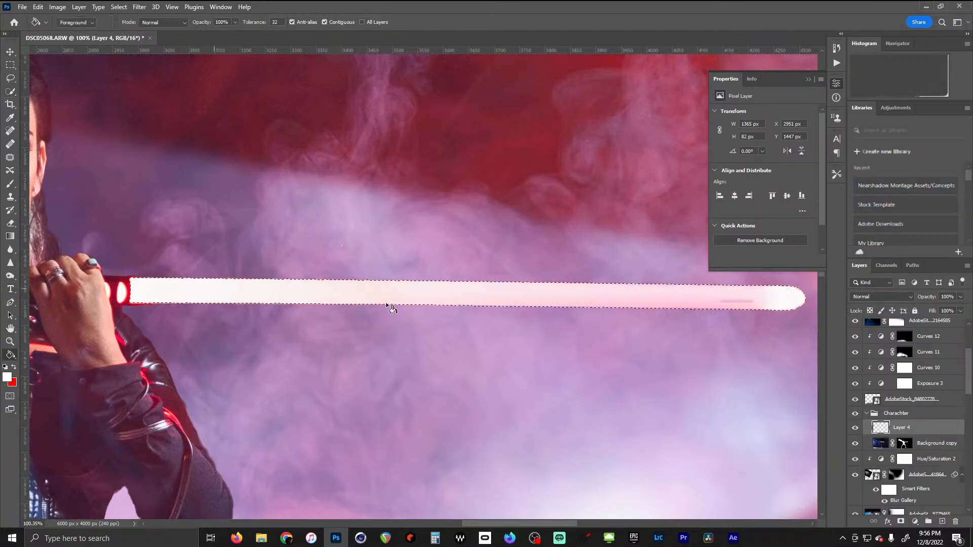
pyautogui.click(386, 303)
pyautogui.hotkey('ctrl', 'd')
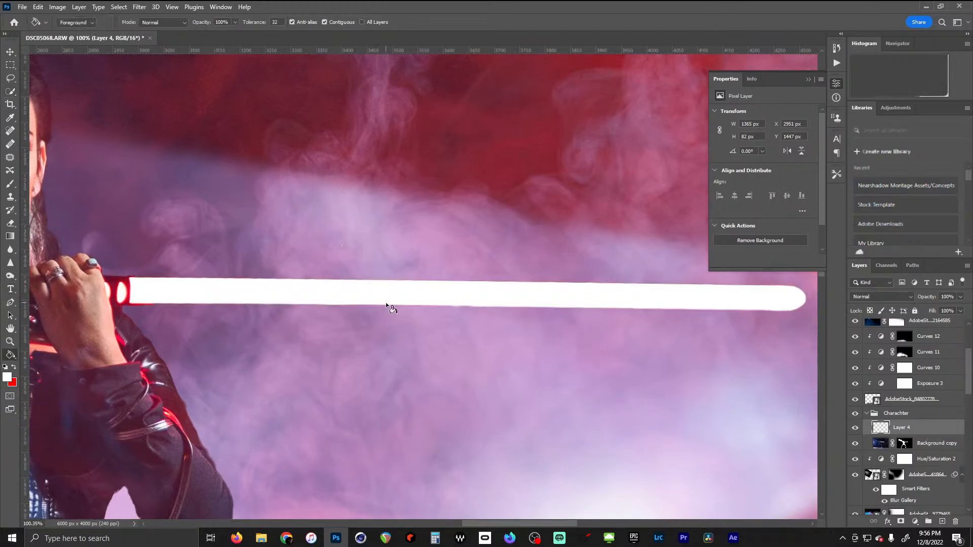
# Add an Outer Glow to the white blade layer in pure red (ff0000) with 3% spread and 68 px size
pyautogui.scroll(-3, 465, 320)
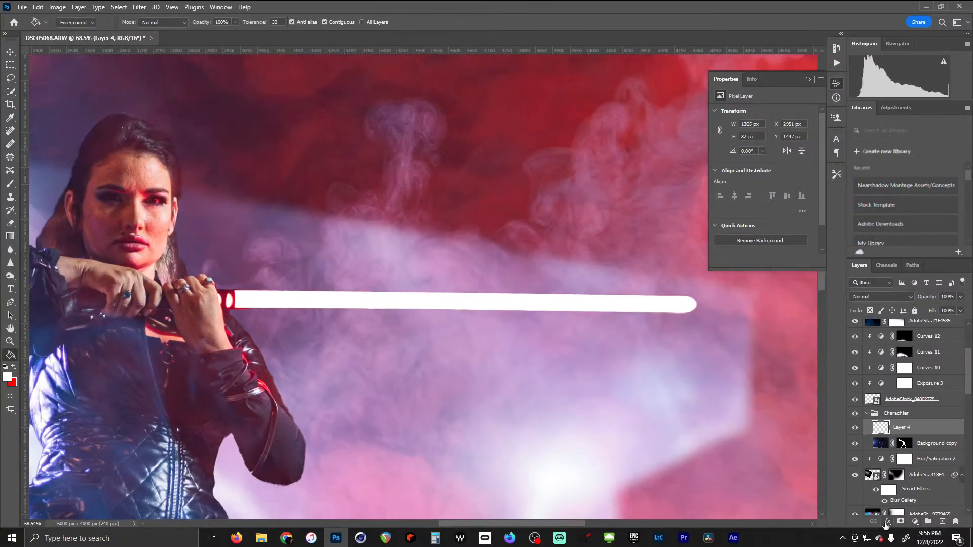
pyautogui.click(887, 522)
pyautogui.click(928, 511)
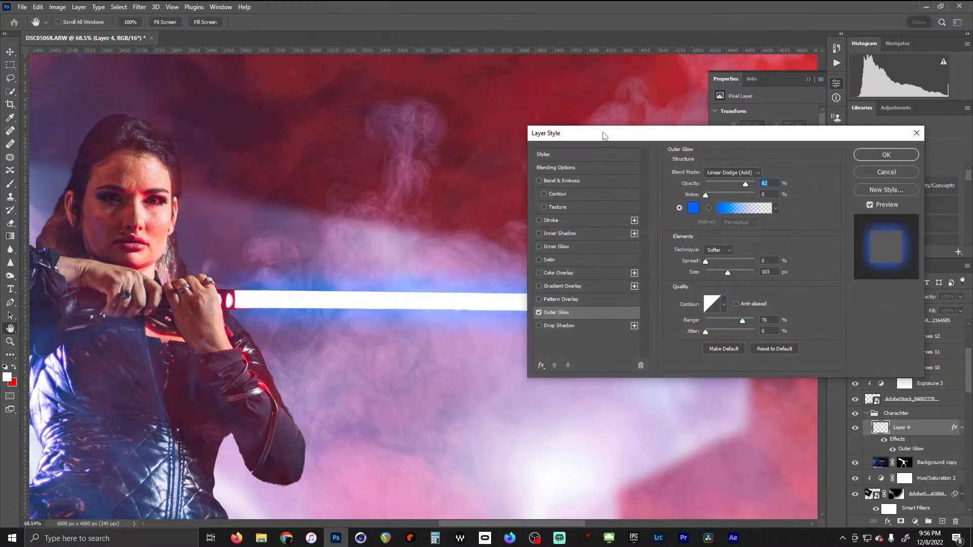
pyautogui.moveTo(603, 135); pyautogui.dragTo(593, 48)
pyautogui.click(684, 121)
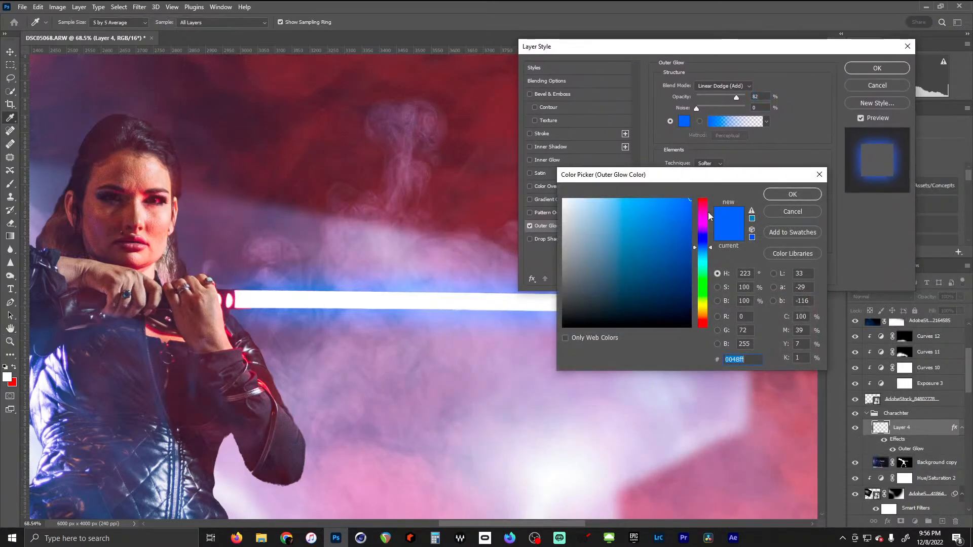
pyautogui.moveTo(703, 246); pyautogui.dragTo(702, 188)
pyautogui.click(794, 198)
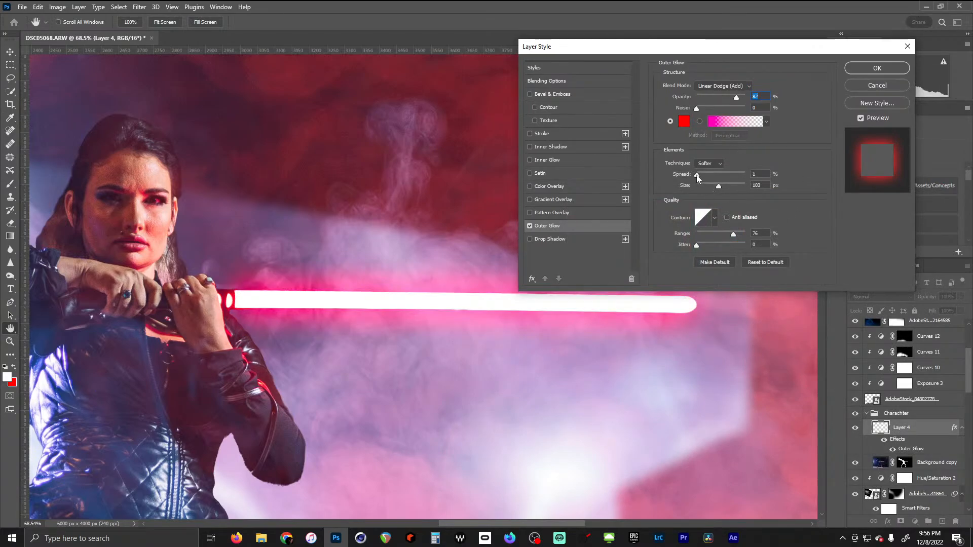
pyautogui.moveTo(697, 175)
pyautogui.mouseDown()
pyautogui.moveTo(735, 184)
pyautogui.moveTo(713, 184)
pyautogui.mouseUp()
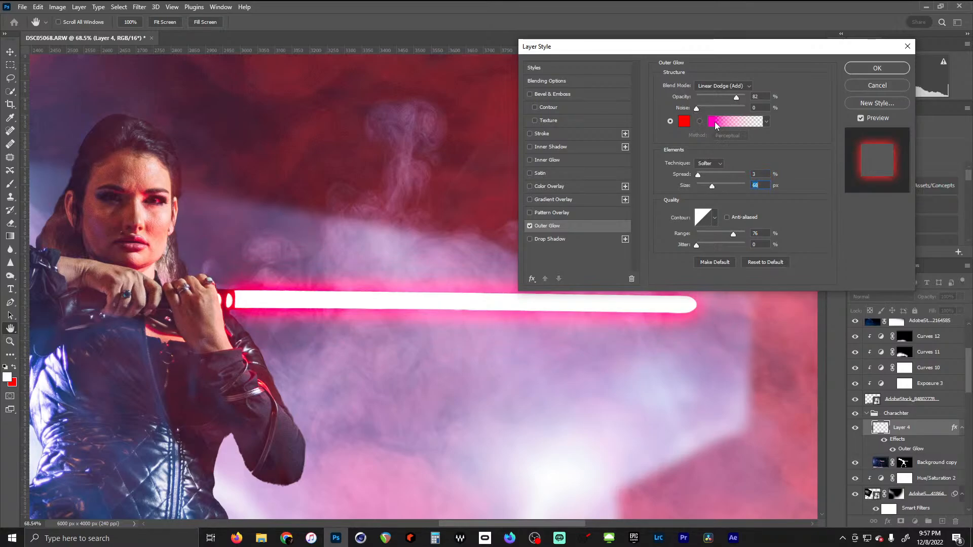
# Switch the outer glow to the Color to Transparent gradient with a pure red starting stop and set its size to 114 px
pyautogui.click(699, 122)
pyautogui.click(724, 122)
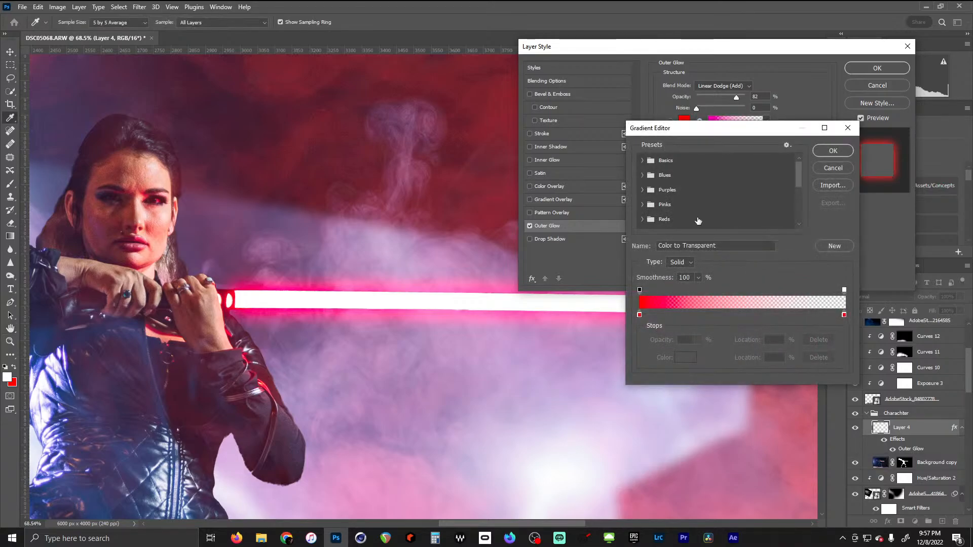
pyautogui.doubleClick(640, 314)
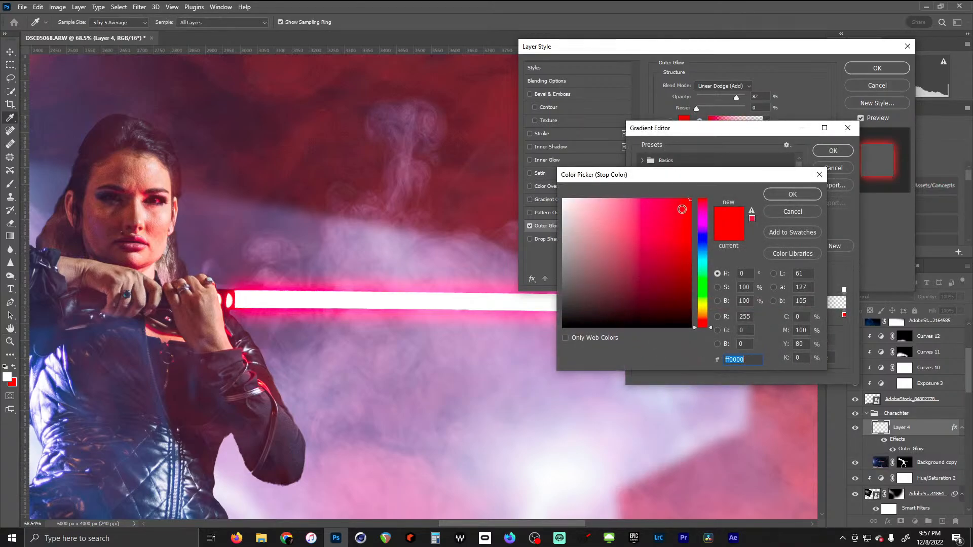
pyautogui.moveTo(682, 210); pyautogui.dragTo(735, 186)
pyautogui.click(792, 195)
pyautogui.click(832, 150)
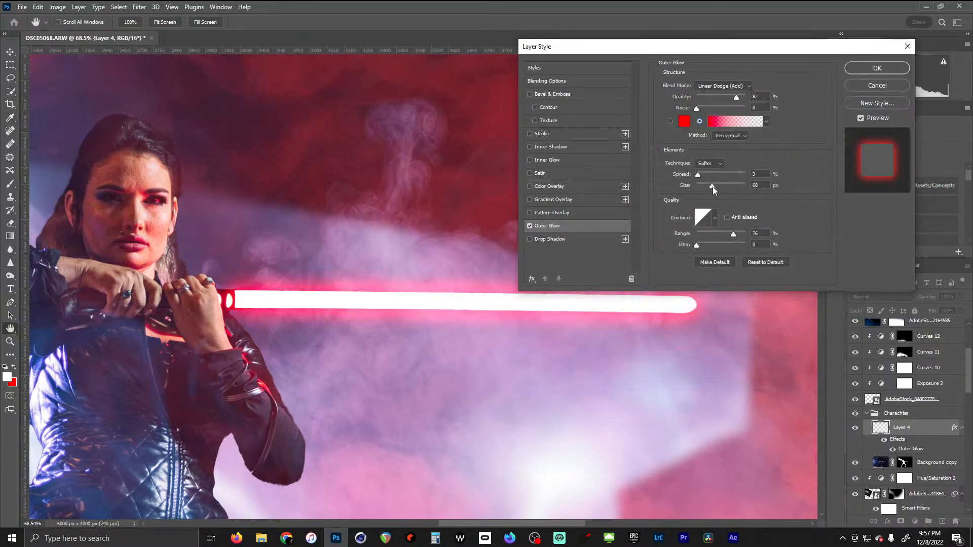
pyautogui.moveTo(713, 186)
pyautogui.mouseDown()
pyautogui.moveTo(731, 186)
pyautogui.moveTo(713, 189)
pyautogui.moveTo(723, 189)
pyautogui.mouseUp()
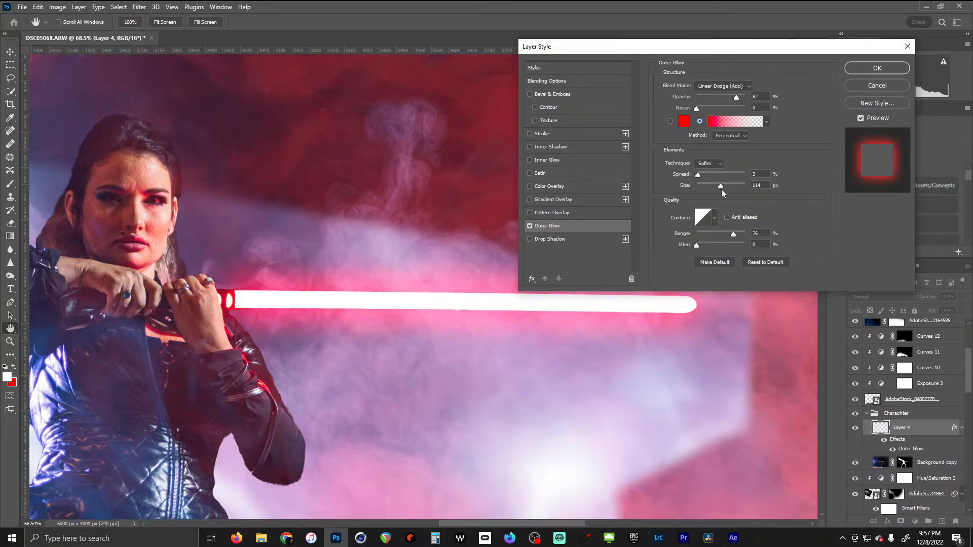
# Shape the outer glow's contour into a custom curve with points at 27/9, 57/41 and 76/65 percent input/output
pyautogui.click(705, 219)
pyautogui.moveTo(491, 96); pyautogui.dragTo(601, 81)
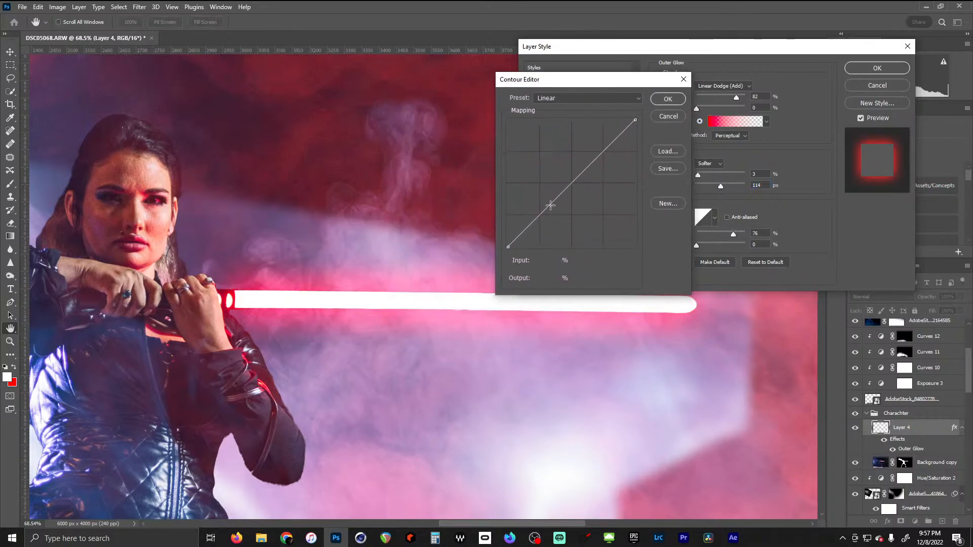
pyautogui.moveTo(551, 204); pyautogui.dragTo(582, 198)
pyautogui.moveTo(545, 231)
pyautogui.mouseDown()
pyautogui.moveTo(537, 219)
pyautogui.moveTo(543, 234)
pyautogui.mouseUp()
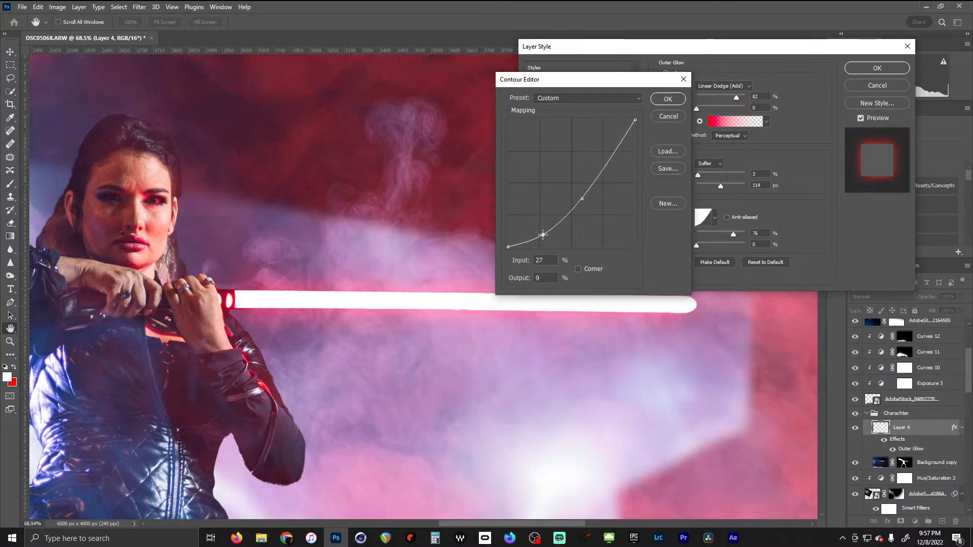
pyautogui.click(604, 164)
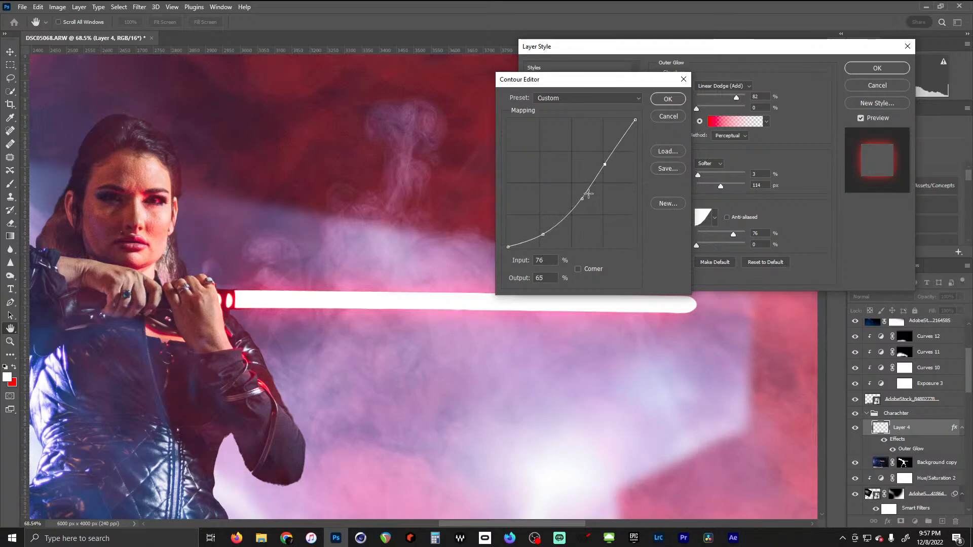
pyautogui.moveTo(581, 198); pyautogui.dragTo(582, 195)
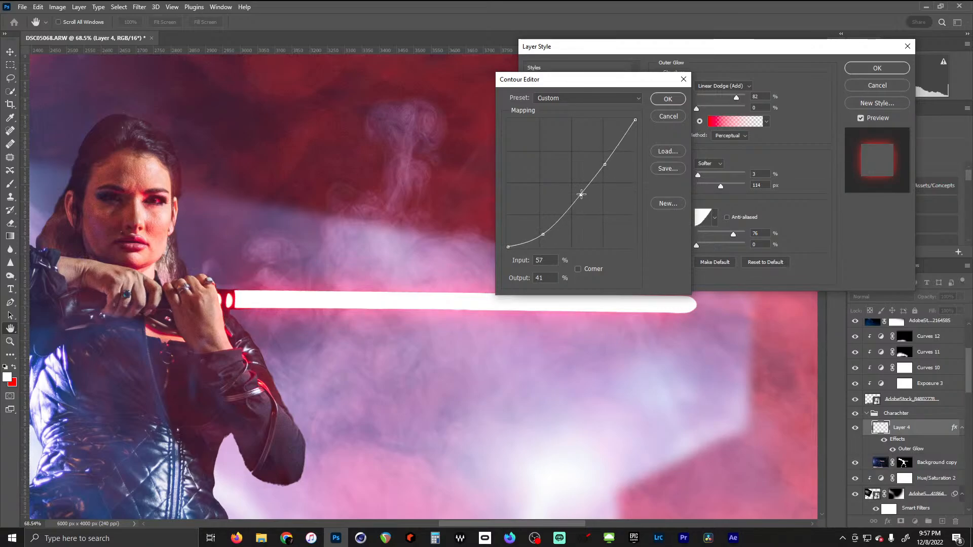
pyautogui.click(667, 98)
# Set the outer glow's opacity to 100%, spread to 5% and size to 142 px
pyautogui.moveTo(724, 95); pyautogui.dragTo(745, 96)
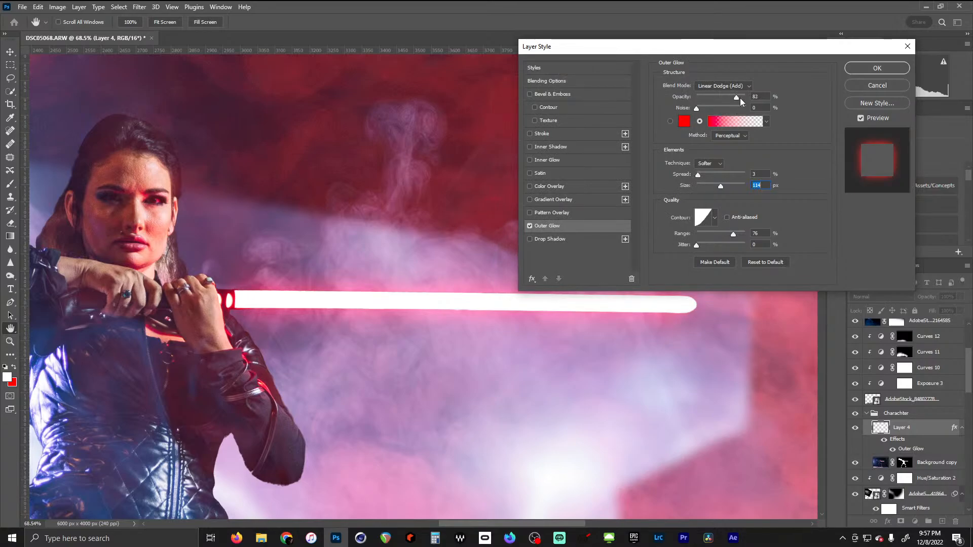
pyautogui.doubleClick(757, 97)
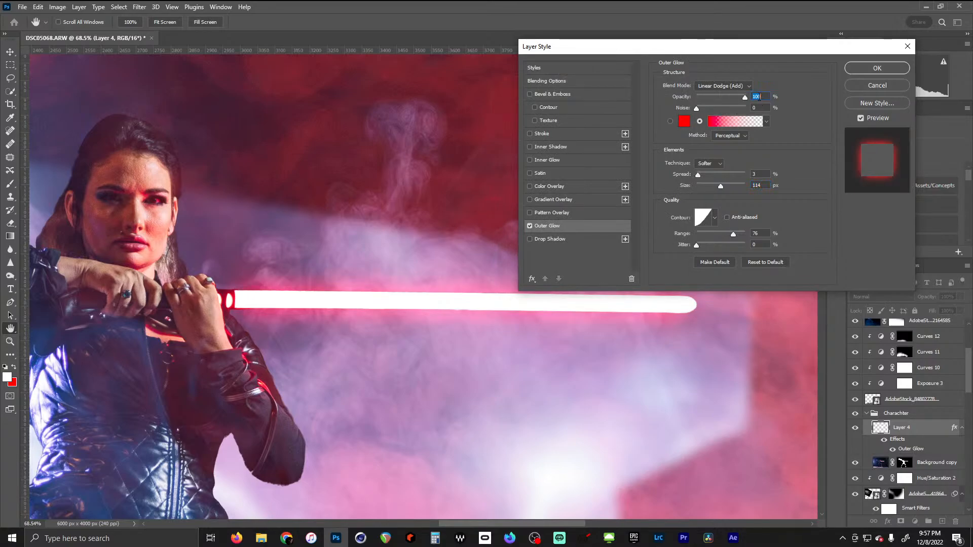
pyautogui.click(701, 176)
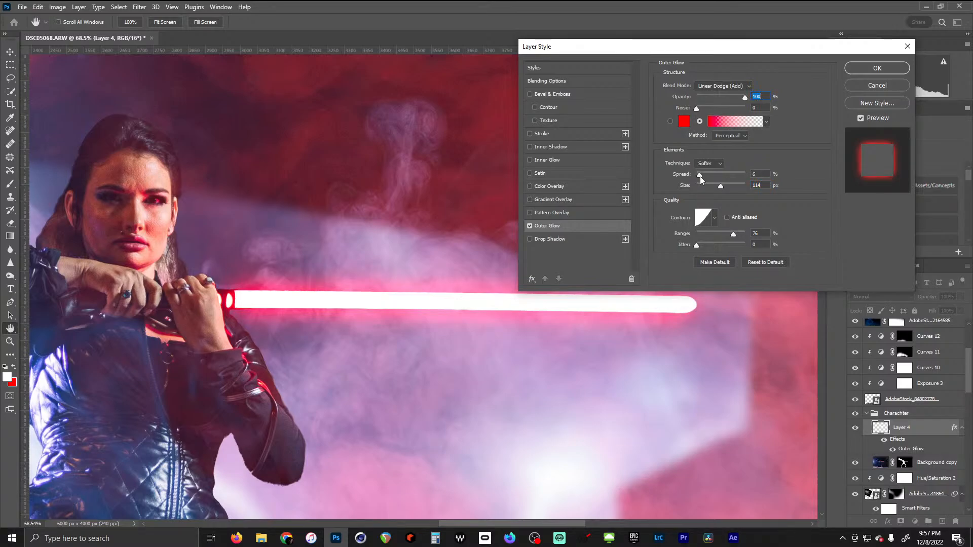
pyautogui.moveTo(700, 176); pyautogui.dragTo(698, 176)
pyautogui.moveTo(729, 188); pyautogui.dragTo(726, 188)
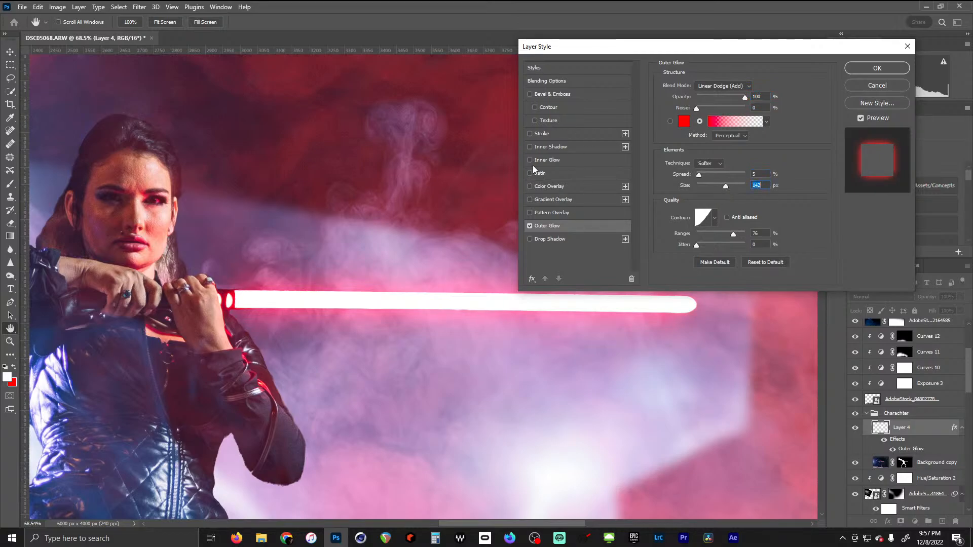
# Add an Inner Glow to the blade layer with Normal blend mode and a saturated red color
pyautogui.click(550, 159)
pyautogui.click(721, 86)
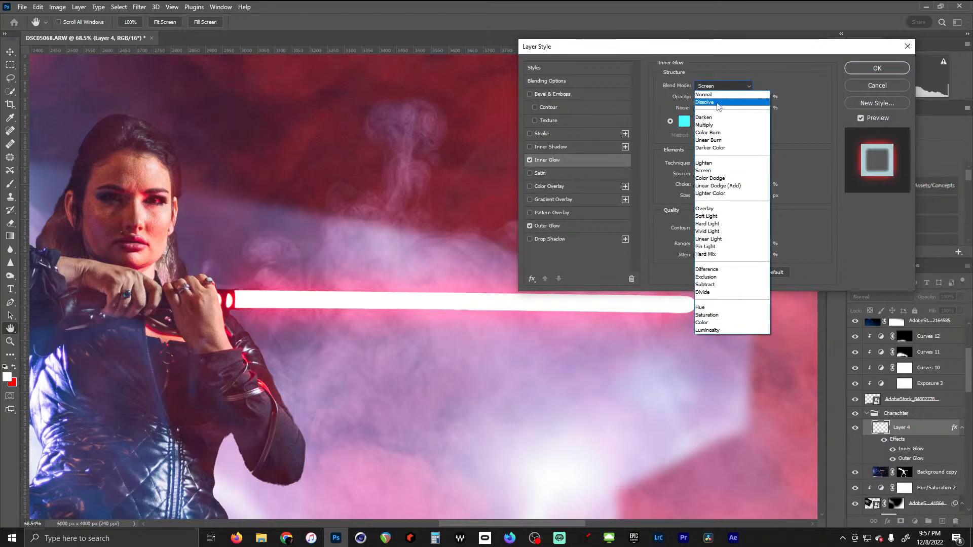
pyautogui.click(704, 94)
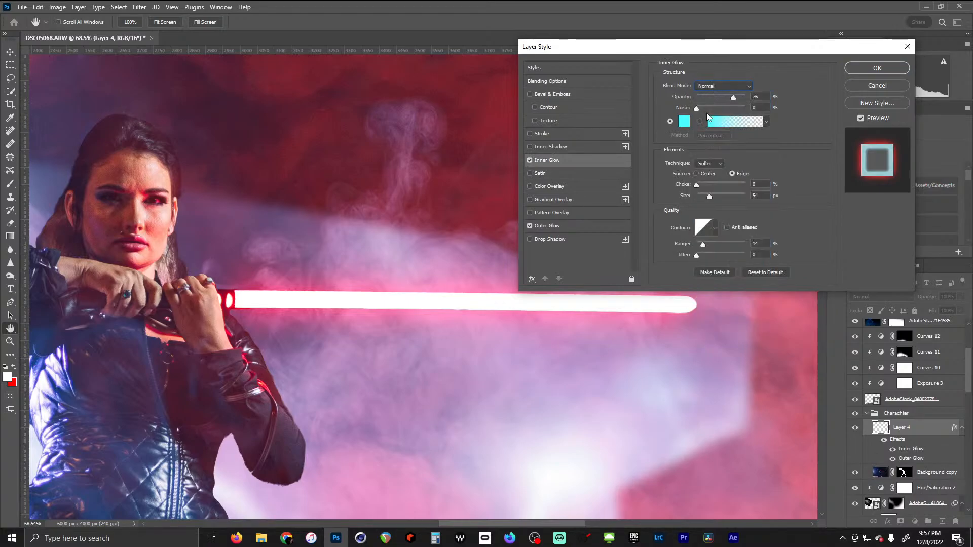
pyautogui.click(684, 121)
pyautogui.moveTo(700, 211); pyautogui.dragTo(709, 178)
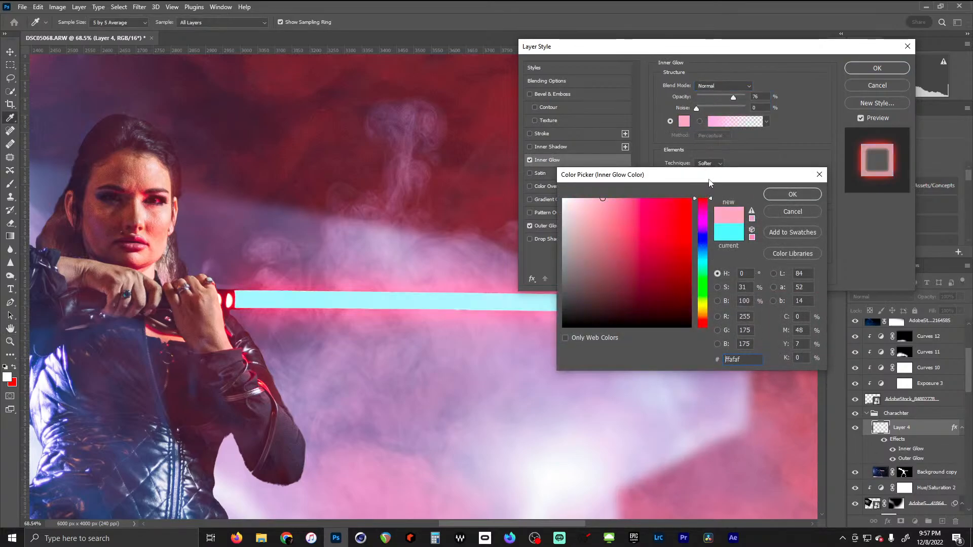
pyautogui.moveTo(667, 205); pyautogui.dragTo(697, 196)
pyautogui.click(789, 193)
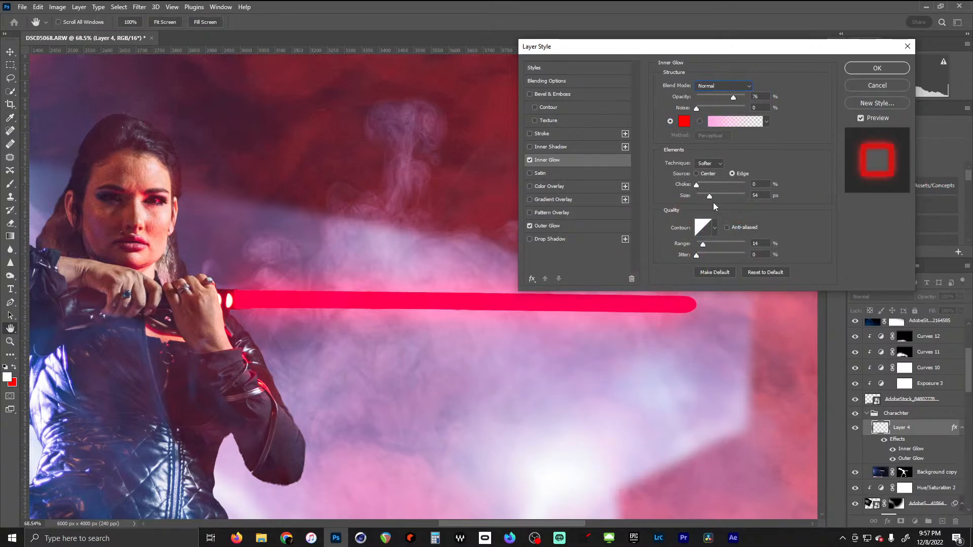
# Set the inner glow's size to 10 px, range to 96% and jitter to 5%, and apply the layer style
pyautogui.moveTo(706, 199); pyautogui.dragTo(702, 199)
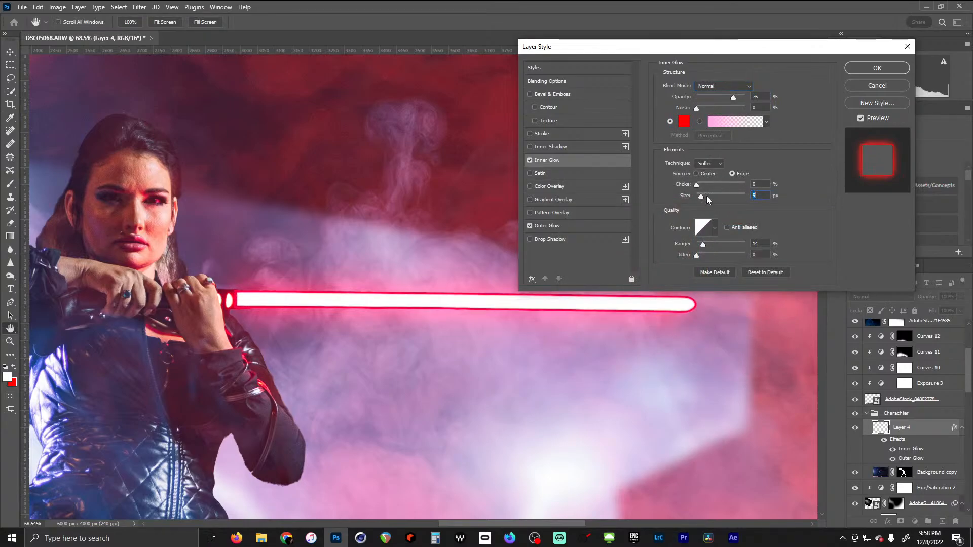
pyautogui.moveTo(706, 196); pyautogui.dragTo(701, 197)
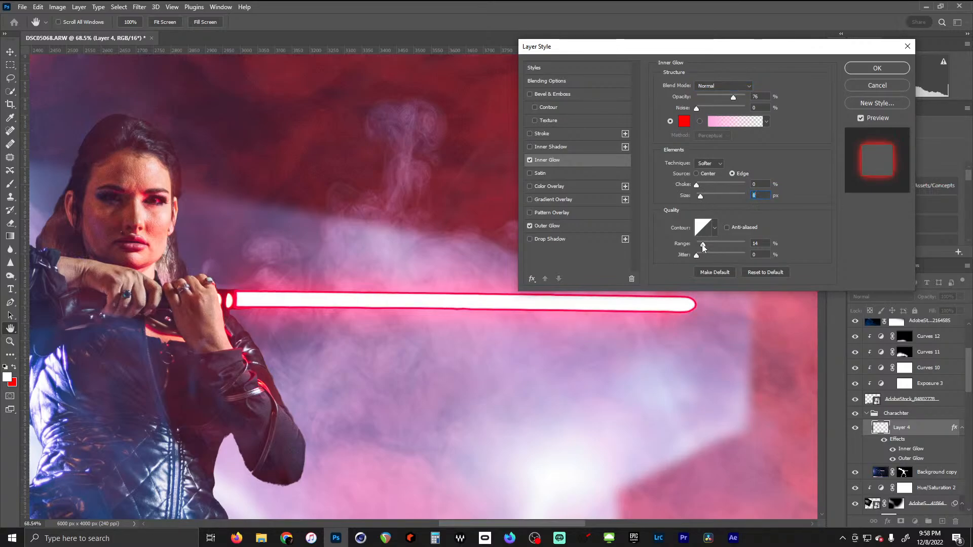
pyautogui.moveTo(703, 247)
pyautogui.mouseDown()
pyautogui.moveTo(737, 244)
pyautogui.moveTo(707, 257)
pyautogui.moveTo(737, 245)
pyautogui.moveTo(708, 248)
pyautogui.moveTo(719, 248)
pyautogui.mouseUp()
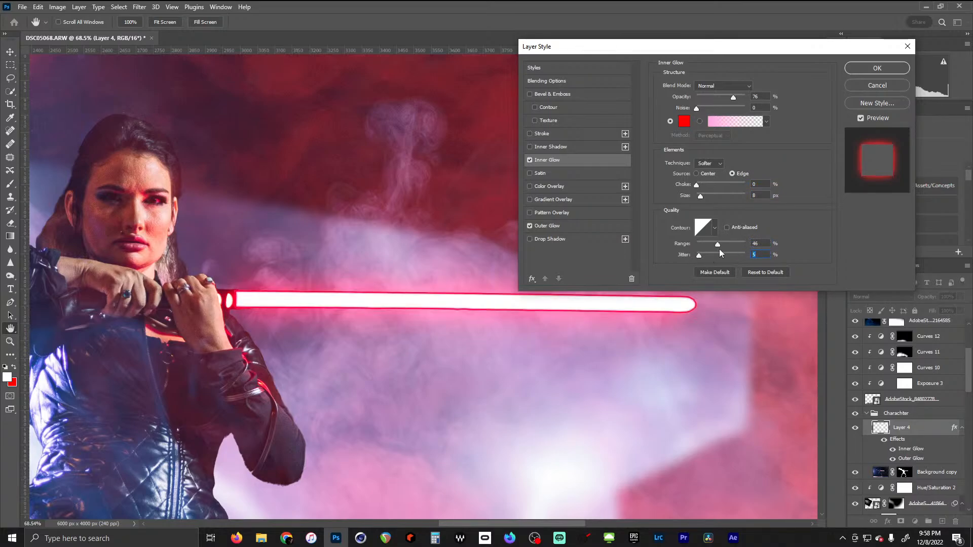
pyautogui.moveTo(704, 197); pyautogui.dragTo(707, 196)
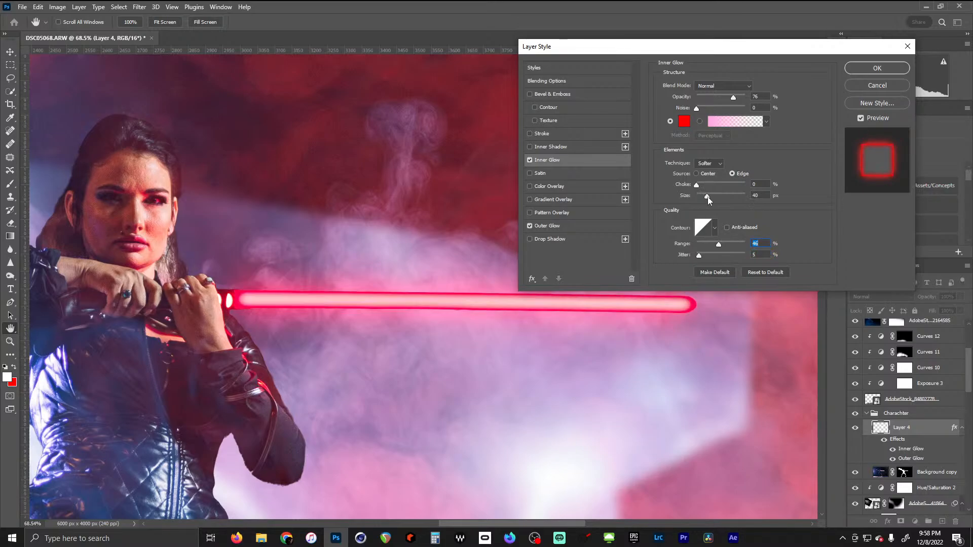
pyautogui.click(708, 197)
pyautogui.click(700, 187)
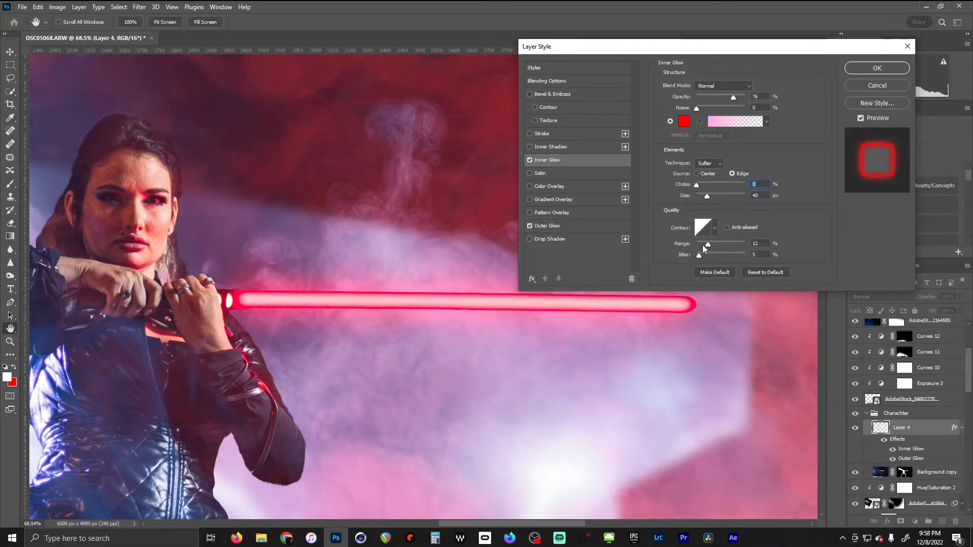
pyautogui.moveTo(703, 247); pyautogui.dragTo(744, 240)
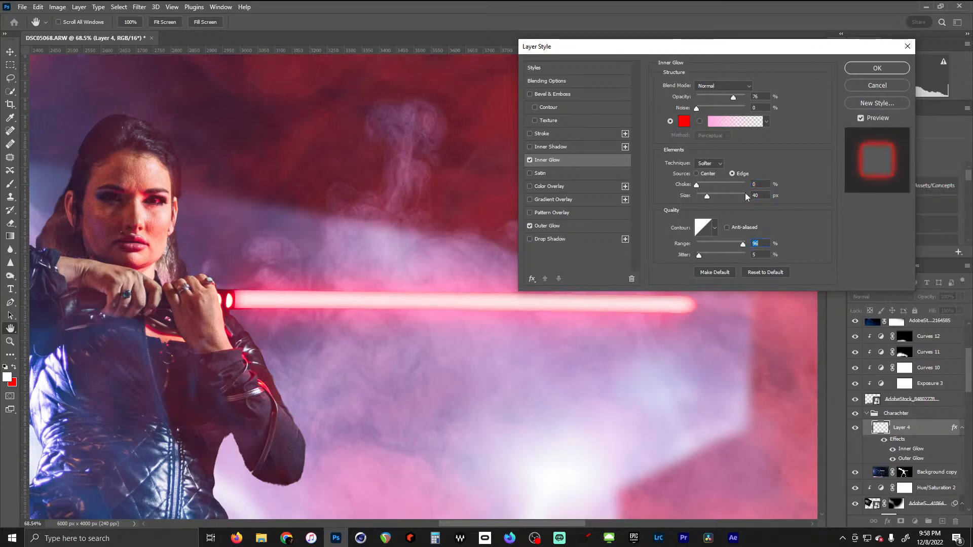
pyautogui.moveTo(706, 198); pyautogui.dragTo(703, 198)
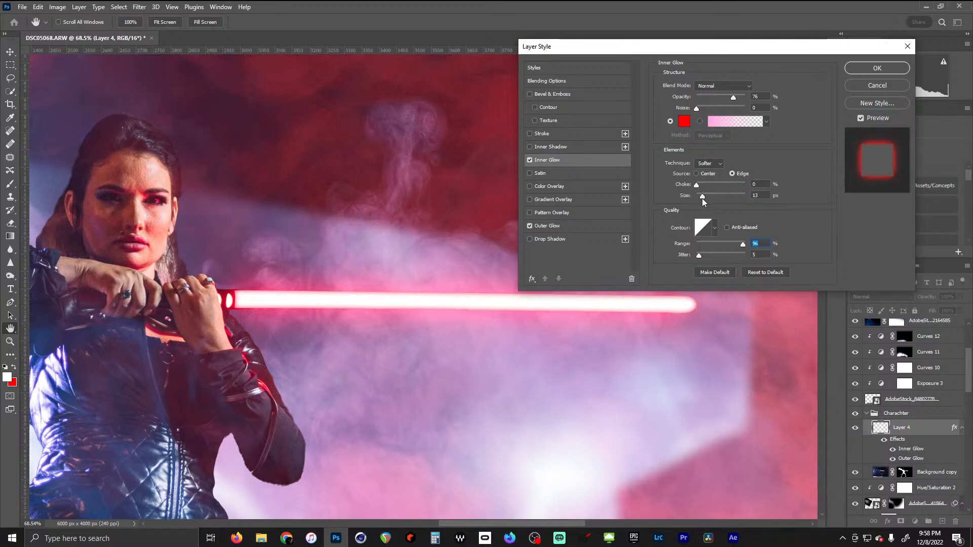
pyautogui.moveTo(703, 198); pyautogui.dragTo(701, 199)
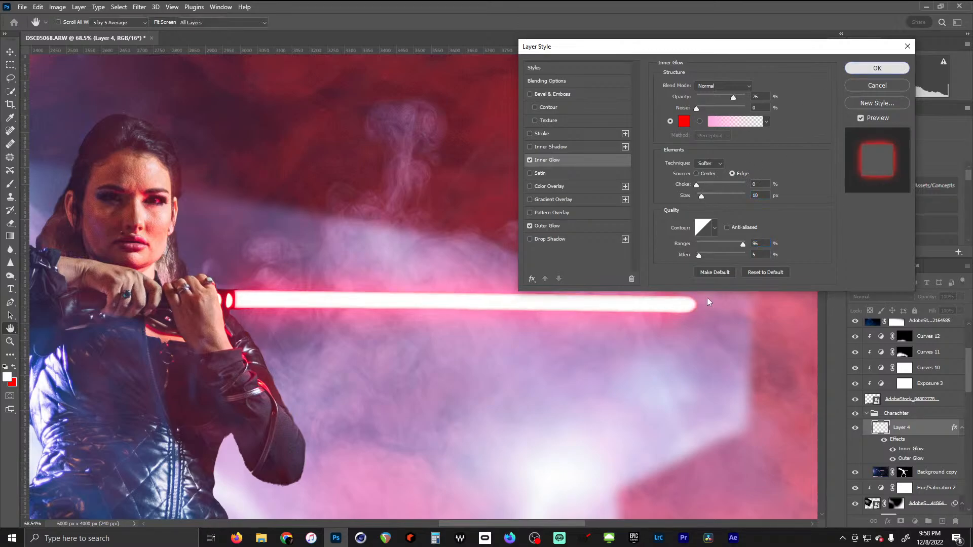
pyautogui.press('Return')
# Set Layer 4's blend mode to Linear Dodge (Add) and switch to the Move tool
pyautogui.click(908, 298)
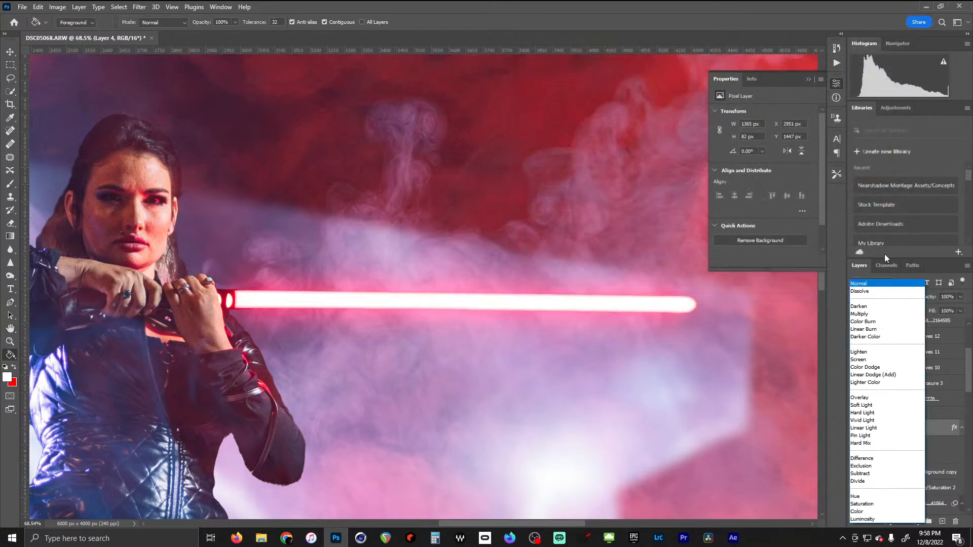
pyautogui.click(884, 376)
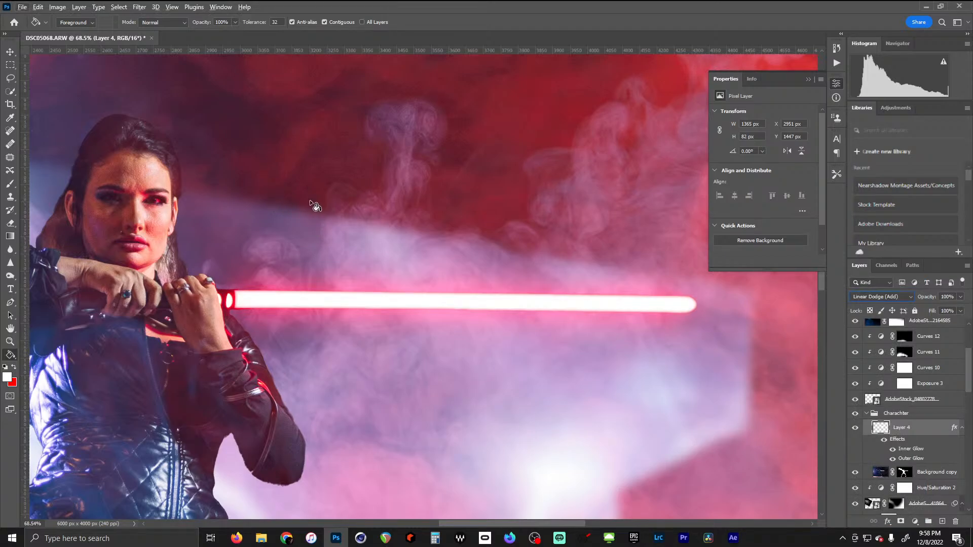
pyautogui.click(12, 54)
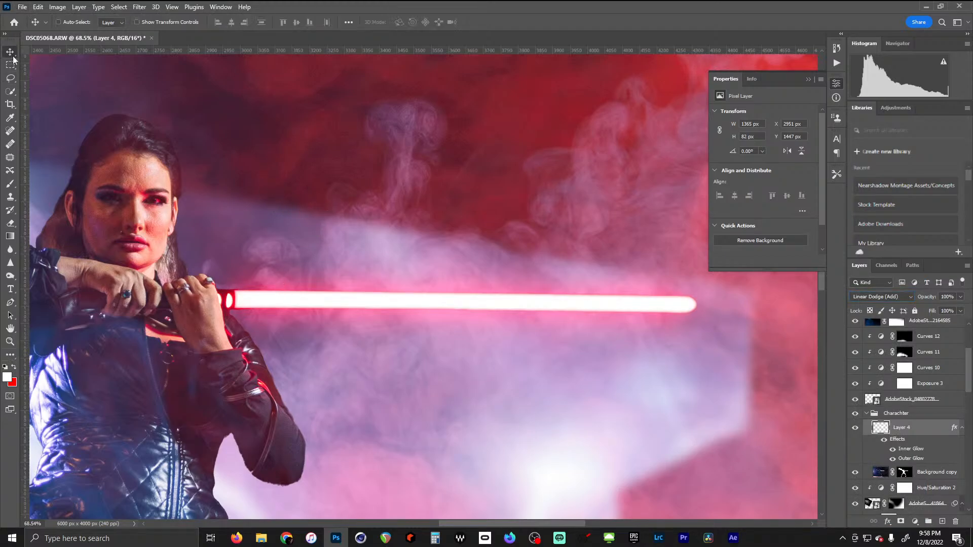
# Examine the glowing blade and the figure against the whole composite
pyautogui.scroll(-6, 326, 276)
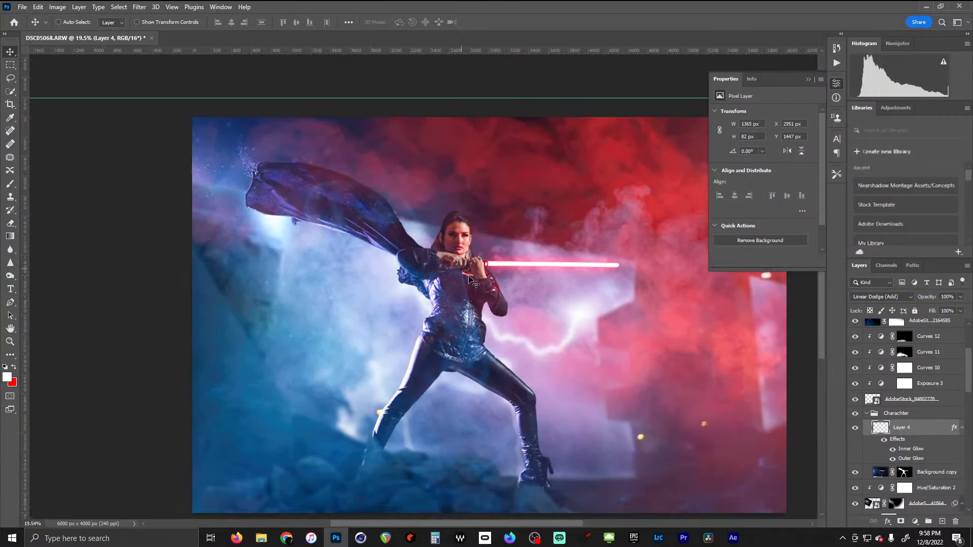
pyautogui.scroll(-3, 522, 289)
pyautogui.scroll(2, 522, 290)
pyautogui.moveTo(561, 275); pyautogui.dragTo(486, 277)
pyautogui.press('super')
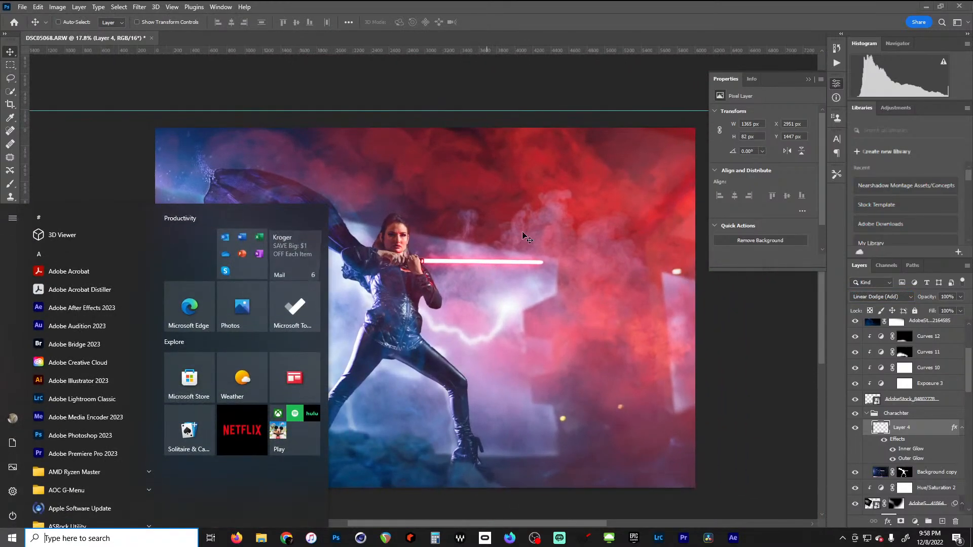
pyautogui.press('Escape')
pyautogui.scroll(2, 450, 304)
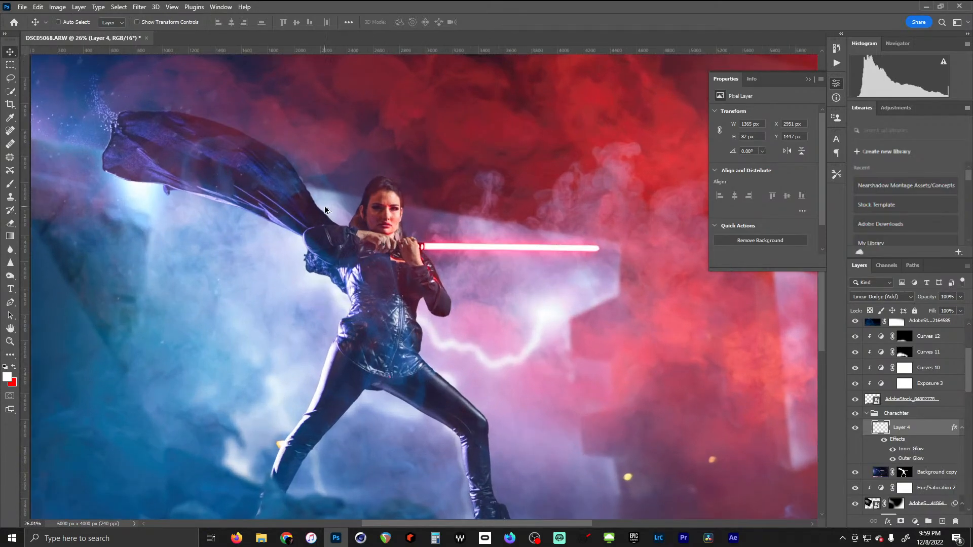
pyautogui.scroll(3, 325, 210)
# Add an empty retouching layer directly above the Background copy layer
pyautogui.click(875, 472)
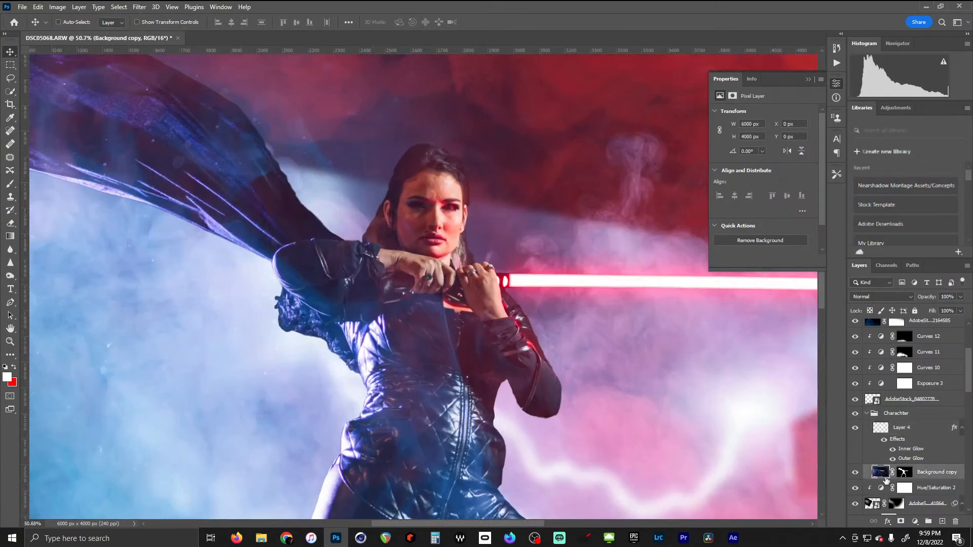
pyautogui.click(941, 522)
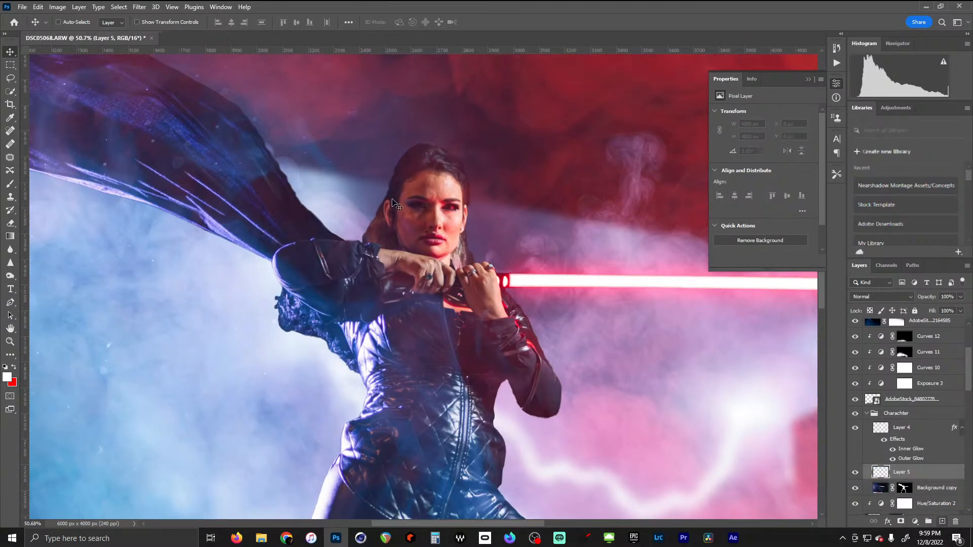
pyautogui.scroll(4, 431, 184)
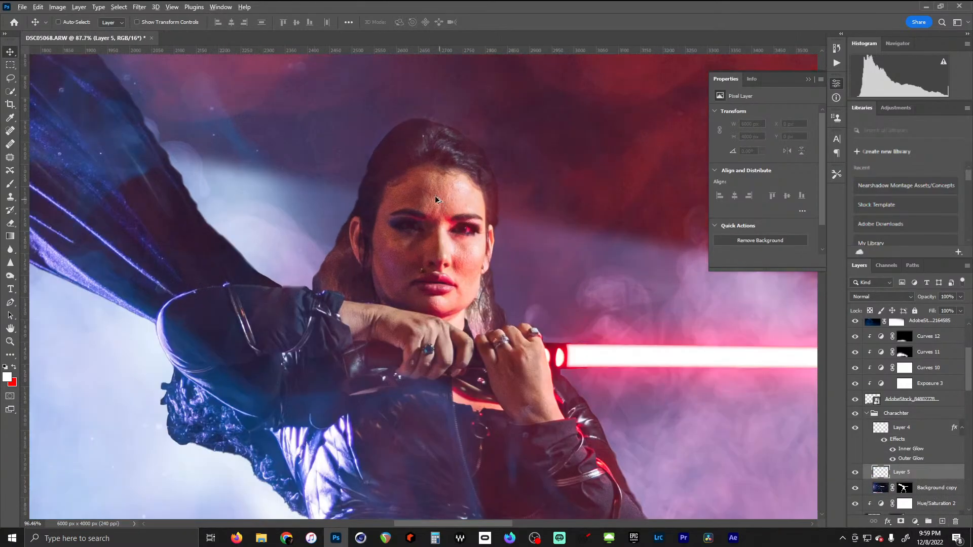
pyautogui.scroll(3, 440, 200)
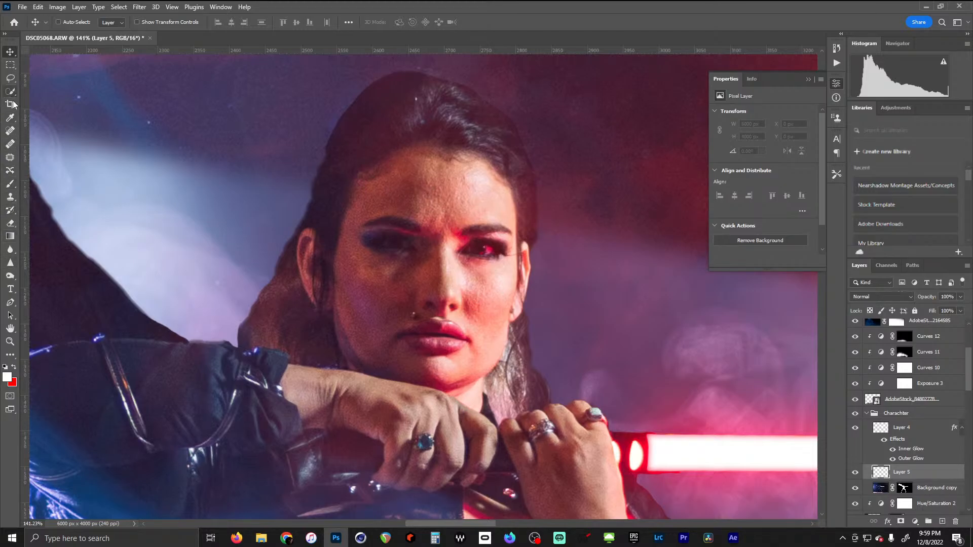
# Heal the blemish in the middle of the forehead on the new layer using the Healing Brush with a reduced brush size
pyautogui.click(10, 144)
pyautogui.press('[')
pyautogui.press('[')
pyautogui.press('[')
pyautogui.press('[')
pyautogui.press('[')
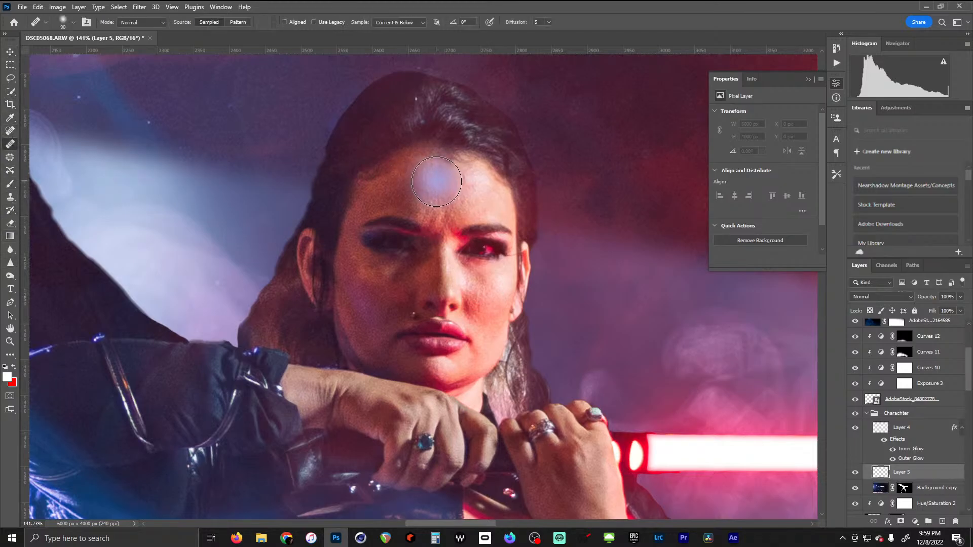
pyautogui.moveTo(443, 181); pyautogui.dragTo(445, 183)
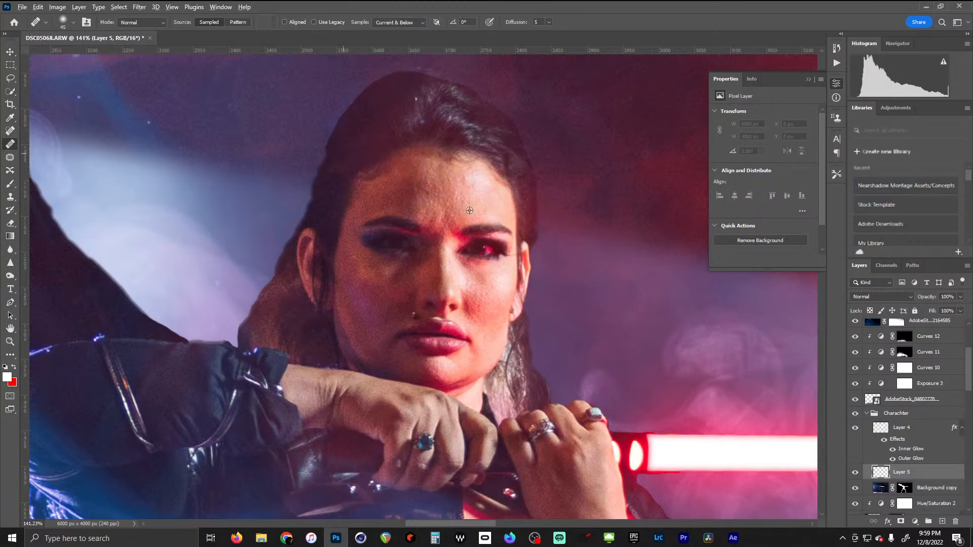
pyautogui.click(463, 183)
# Heal the uneven spots across the center of the forehead with a 30 px brush, sampling clean skin just above the brows
pyautogui.press('[')
pyautogui.press('[')
pyautogui.press('[')
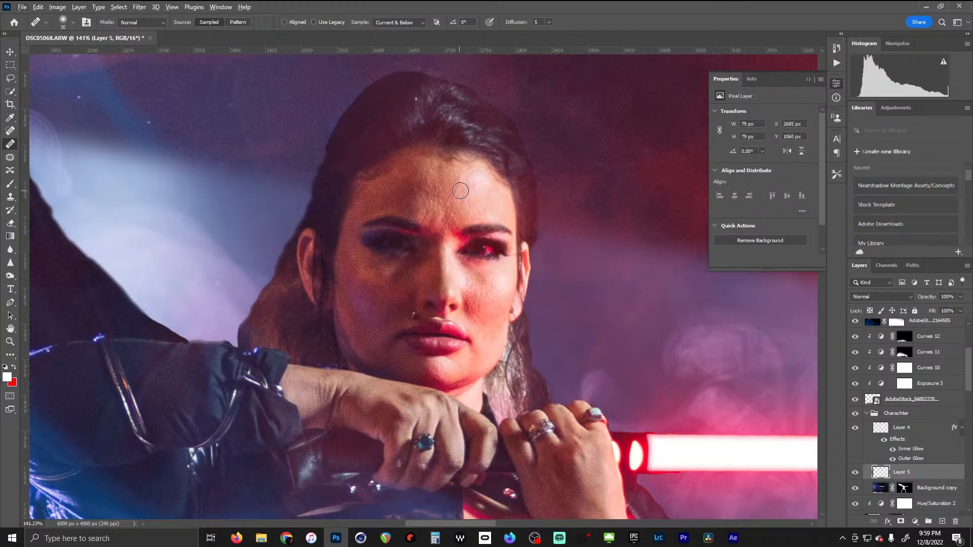
pyautogui.keyDown('alt'); pyautogui.click(425, 203); pyautogui.keyUp('alt')
pyautogui.click(421, 189)
pyautogui.click(417, 190)
pyautogui.click(434, 168)
pyautogui.keyDown('alt'); pyautogui.click(431, 204); pyautogui.keyUp('alt')
pyautogui.click(419, 189)
pyautogui.moveTo(471, 173); pyautogui.dragTo(461, 176)
pyautogui.click(417, 189)
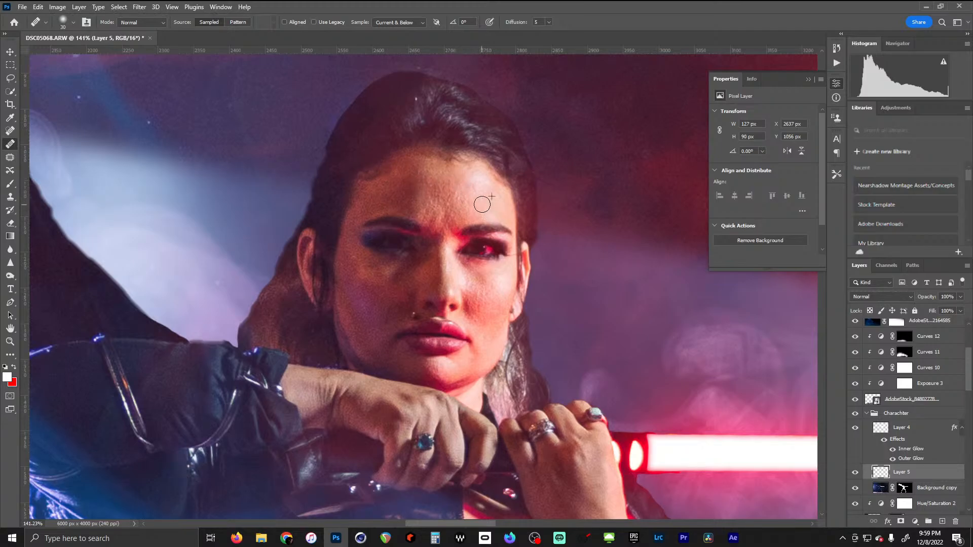
# Heal the remaining spots on the upper forehead and the red-lit cheek, sampling clean skin nearby
pyautogui.click(470, 167)
pyautogui.keyDown('alt'); pyautogui.click(485, 185); pyautogui.keyUp('alt')
pyautogui.moveTo(488, 311); pyautogui.dragTo(480, 307)
# Heal the spots beside the nose and mouth and on the shadowed cheek with a smaller healing brush
pyautogui.scroll(3, 396, 315)
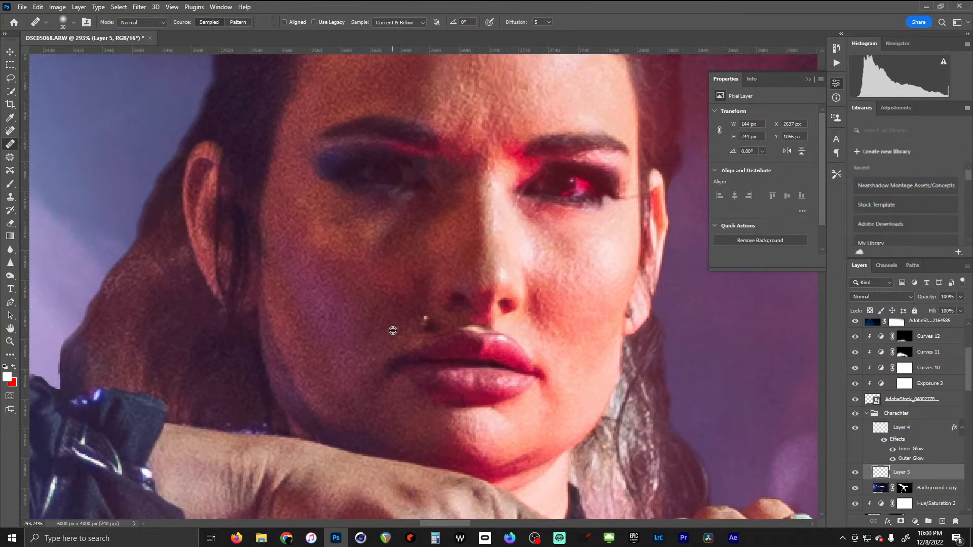
pyautogui.press('[')
pyautogui.press('[')
pyautogui.moveTo(423, 320)
pyautogui.mouseDown()
pyautogui.moveTo(434, 326)
pyautogui.moveTo(419, 318)
pyautogui.moveTo(406, 330)
pyautogui.mouseUp()
pyautogui.keyDown('alt'); pyautogui.click(399, 335); pyautogui.keyUp('alt')
pyautogui.click(365, 293)
pyautogui.press(']')
pyautogui.scroll(-4, 372, 315)
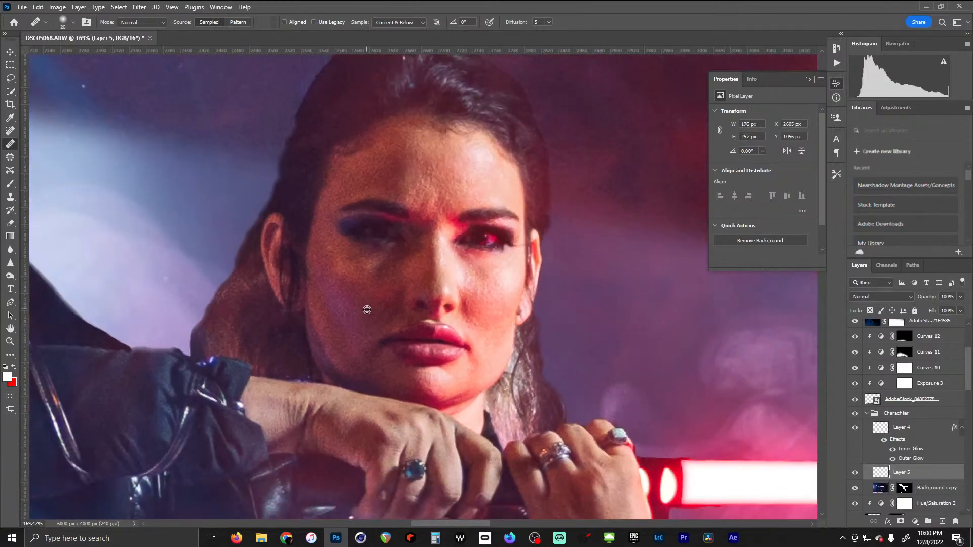
# Heal the uneven skin beneath the eye and across the cheekbone on the shadowed side with a 20 px brush, sampling nearby skin
pyautogui.keyDown('alt'); pyautogui.click(357, 254); pyautogui.keyUp('alt')
pyautogui.moveTo(382, 273)
pyautogui.mouseDown()
pyautogui.moveTo(380, 259)
pyautogui.moveTo(388, 272)
pyautogui.moveTo(375, 275)
pyautogui.moveTo(382, 265)
pyautogui.mouseUp()
pyautogui.keyDown('alt'); pyautogui.click(403, 280); pyautogui.keyUp('alt')
pyautogui.click(362, 295)
pyautogui.keyDown('alt'); pyautogui.click(348, 271); pyautogui.keyUp('alt')
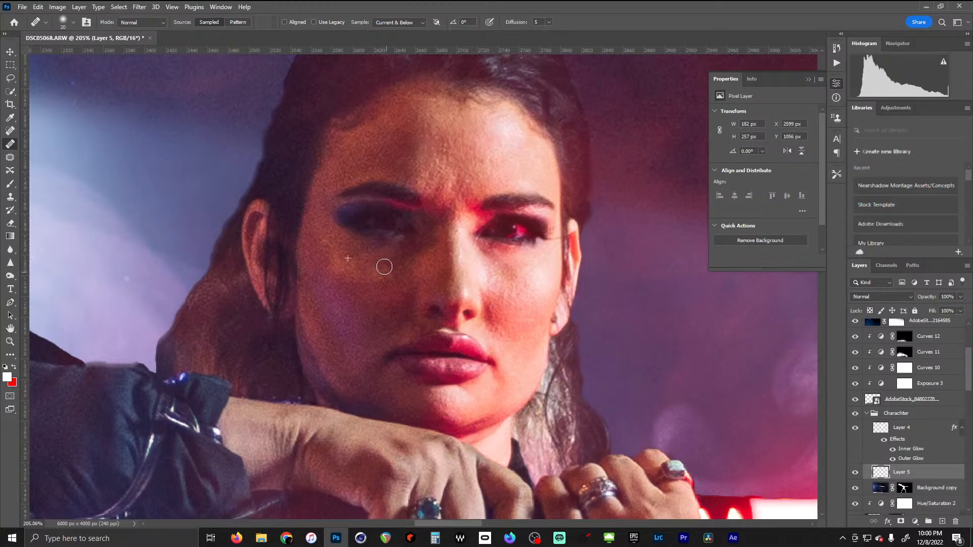
pyautogui.click(342, 255)
pyautogui.keyDown('alt'); pyautogui.click(377, 273); pyautogui.keyUp('alt')
pyautogui.moveTo(395, 264); pyautogui.dragTo(378, 274)
pyautogui.keyDown('alt'); pyautogui.click(324, 267); pyautogui.keyUp('alt')
pyautogui.moveTo(328, 243); pyautogui.dragTo(313, 237)
# Smooth the blotchy patch in the middle of the shadowed cheek with a larger healing brush
pyautogui.scroll(-4, 370, 282)
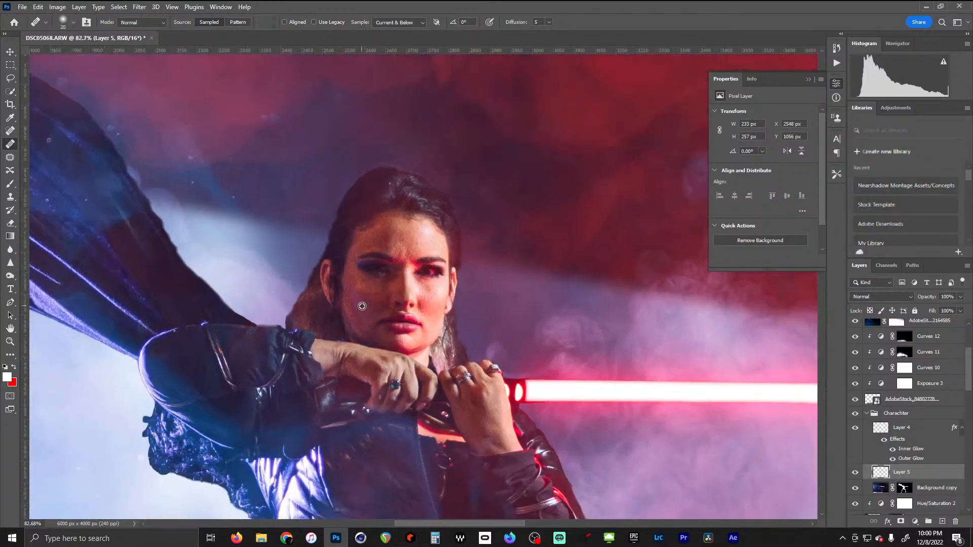
pyautogui.scroll(5, 369, 309)
pyautogui.scroll(1, 366, 302)
pyautogui.press(']')
pyautogui.press(']')
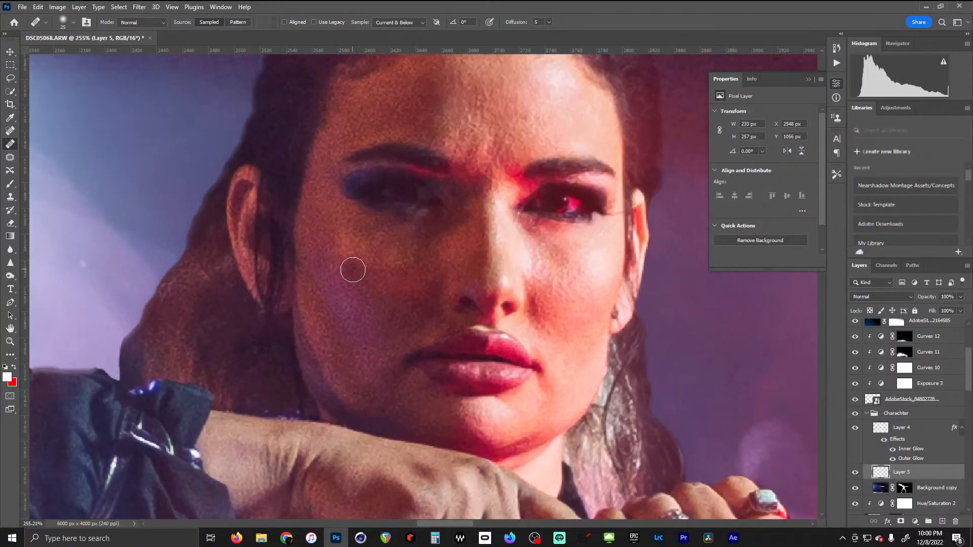
pyautogui.moveTo(347, 254)
pyautogui.mouseDown()
pyautogui.moveTo(339, 238)
pyautogui.moveTo(354, 259)
pyautogui.mouseUp()
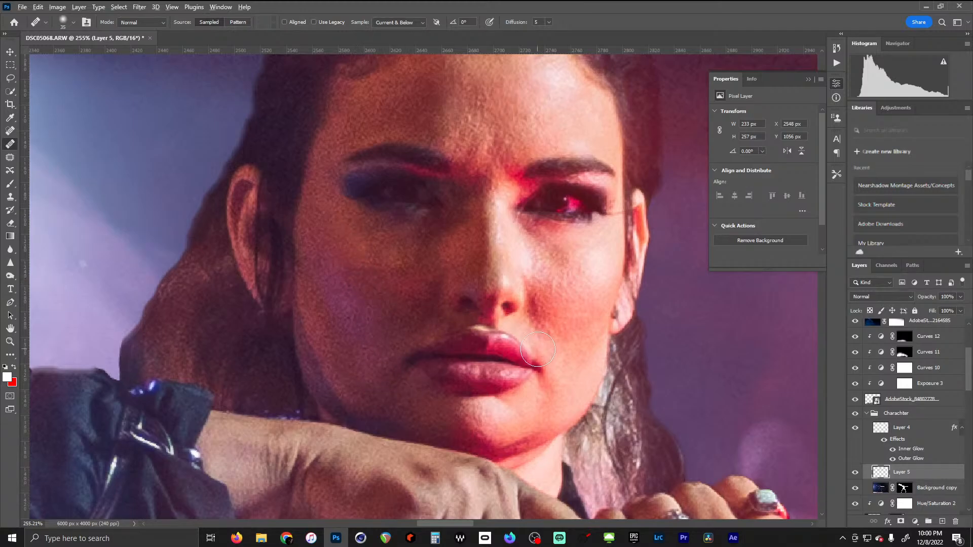
# Heal the spots beside the nose and above the mouth corner on the red-lit cheek with a 10 px brush
pyautogui.scroll(-3, 545, 353)
pyautogui.scroll(5, 570, 322)
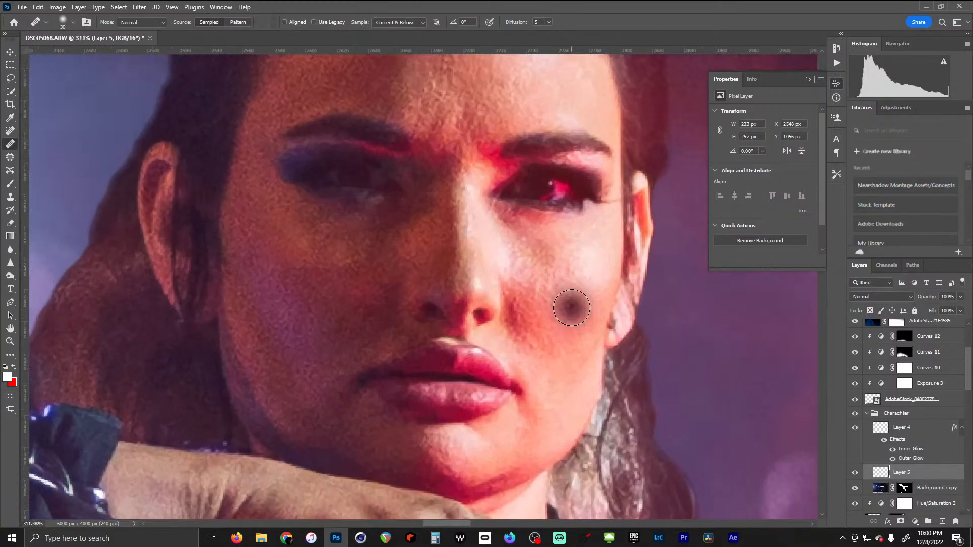
pyautogui.press('[')
pyautogui.press('[')
pyautogui.press('[')
pyautogui.press('[')
pyautogui.press('[')
pyautogui.click(573, 294)
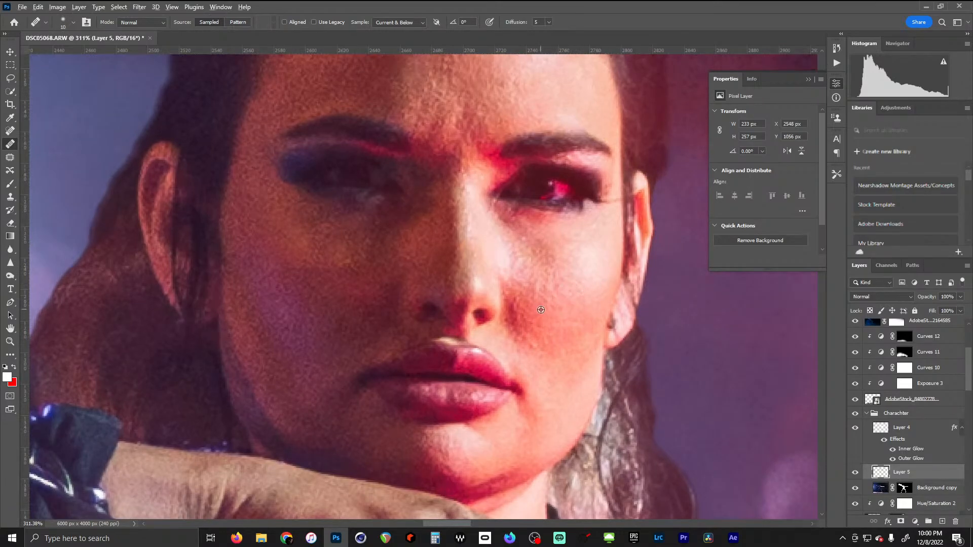
pyautogui.moveTo(517, 299)
pyautogui.mouseDown()
pyautogui.moveTo(562, 335)
pyautogui.moveTo(544, 317)
pyautogui.mouseUp()
pyautogui.keyDown('alt'); pyautogui.click(542, 337); pyautogui.keyUp('alt')
pyautogui.moveTo(517, 338); pyautogui.dragTo(525, 341)
# Heal the textured skin across the red-lit cheekbone, resampling clean skin around it, and check the face in the composite
pyautogui.moveTo(538, 297)
pyautogui.mouseDown()
pyautogui.moveTo(541, 278)
pyautogui.moveTo(560, 283)
pyautogui.mouseUp()
pyautogui.keyDown('alt'); pyautogui.click(530, 275); pyautogui.keyUp('alt')
pyautogui.keyDown('alt'); pyautogui.click(578, 295); pyautogui.keyUp('alt')
pyautogui.keyDown('alt'); pyautogui.click(570, 313); pyautogui.keyUp('alt')
pyautogui.scroll(-5, 459, 314)
pyautogui.scroll(-5, 448, 318)
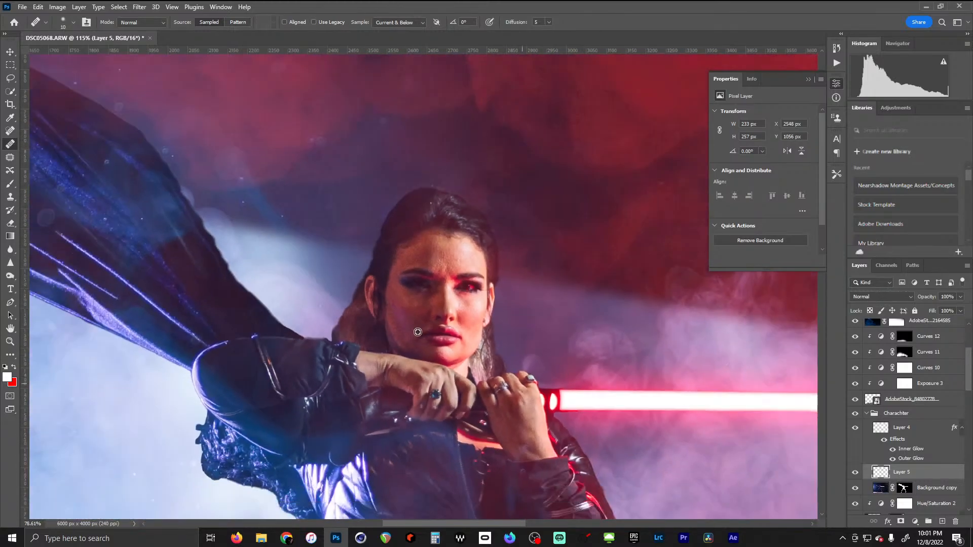
pyautogui.scroll(2, 415, 340)
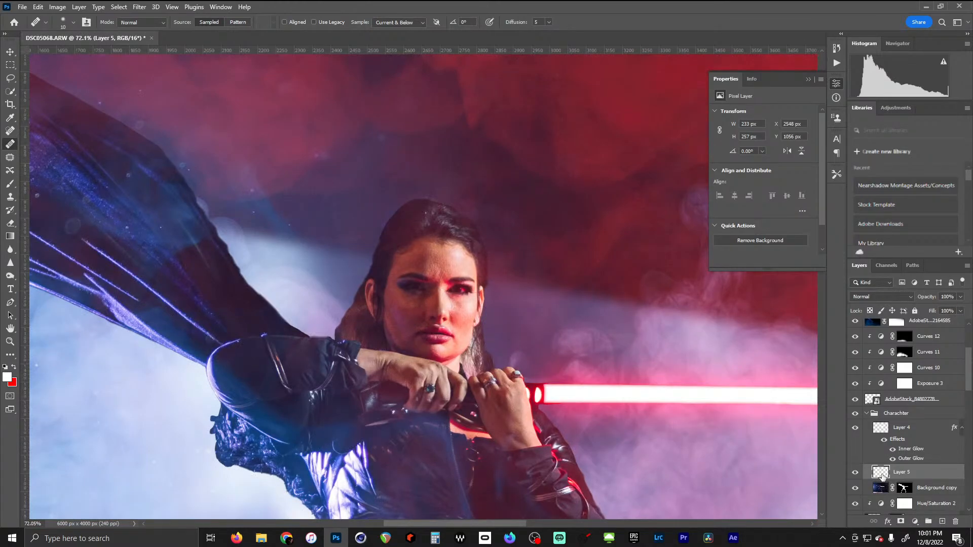
# Add an empty layer directly above the Background copy layer for painting hair
pyautogui.click(882, 488)
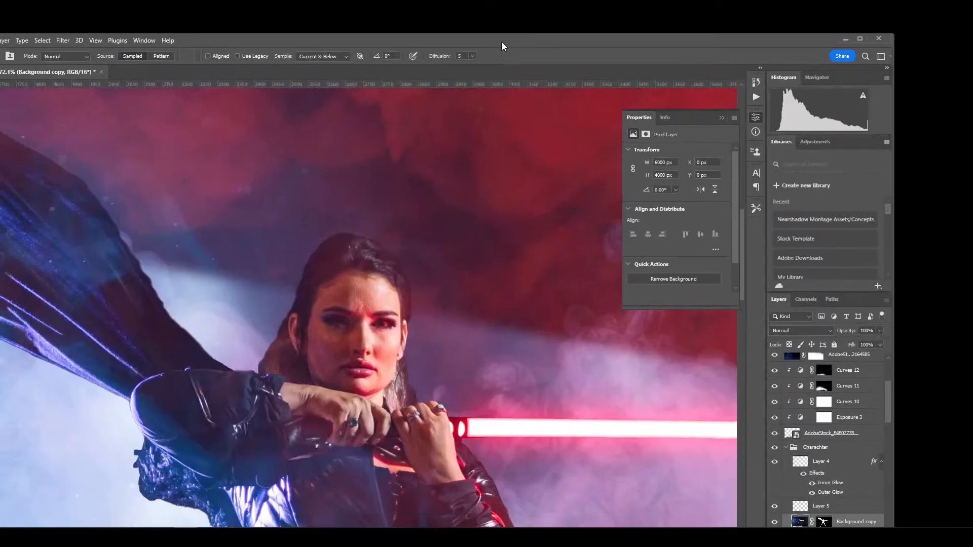
pyautogui.scroll(4, 402, 250)
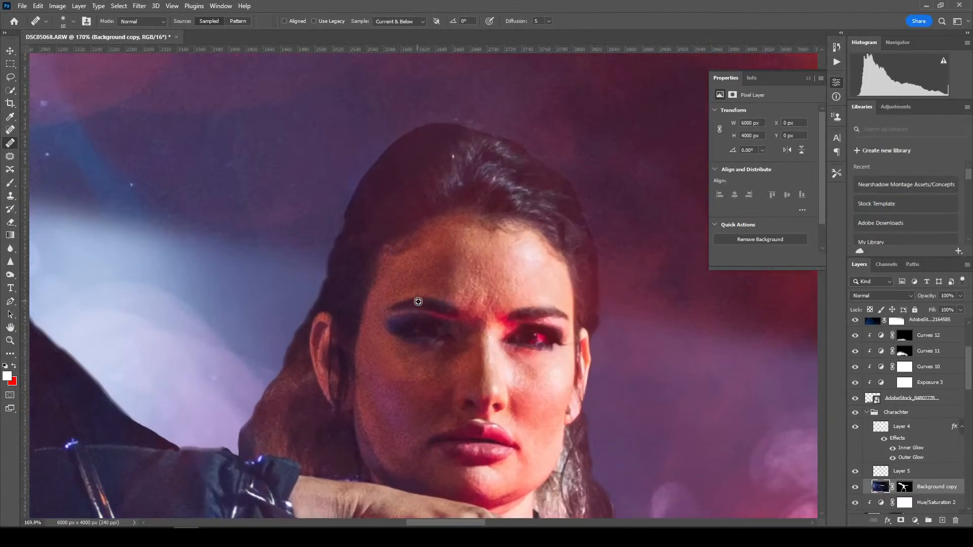
pyautogui.scroll(-2, 405, 253)
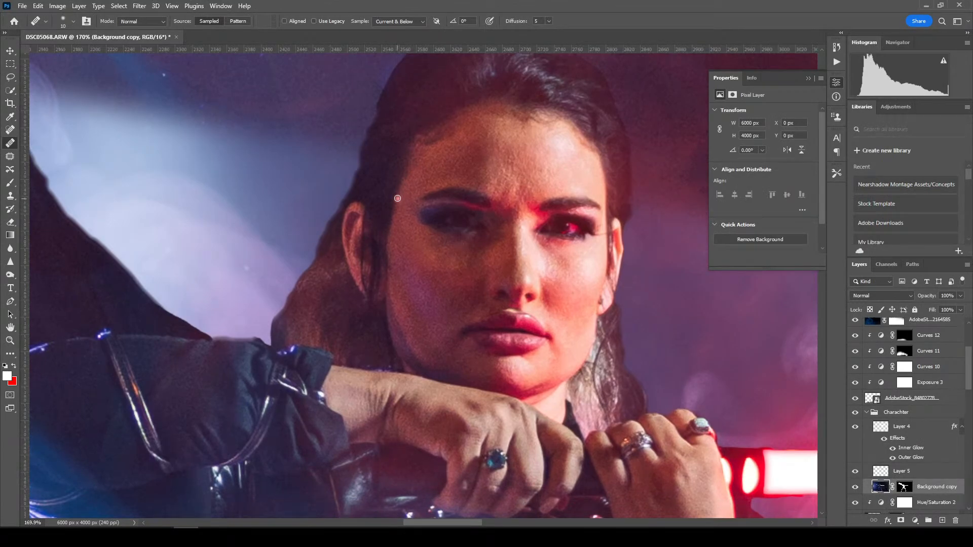
pyautogui.scroll(2, 397, 198)
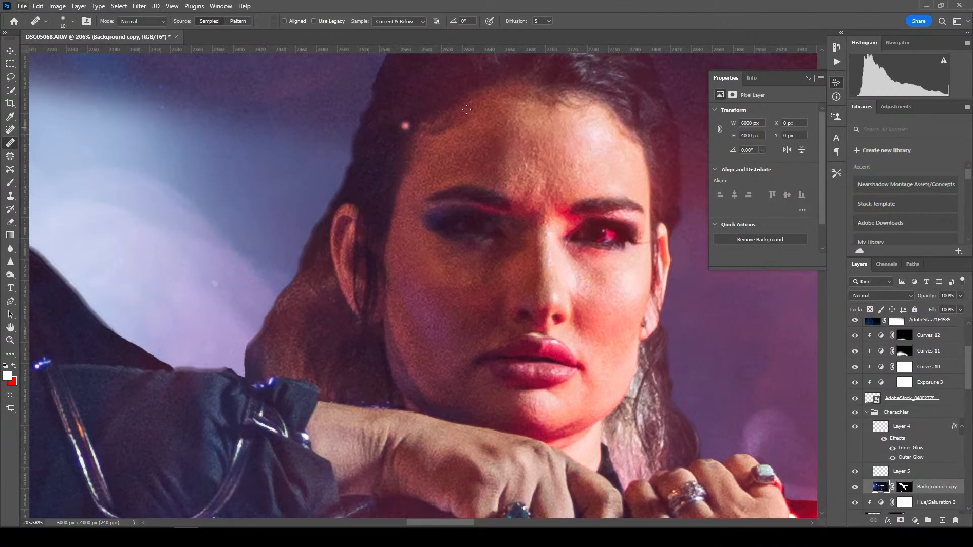
pyautogui.moveTo(406, 91); pyautogui.dragTo(372, 191)
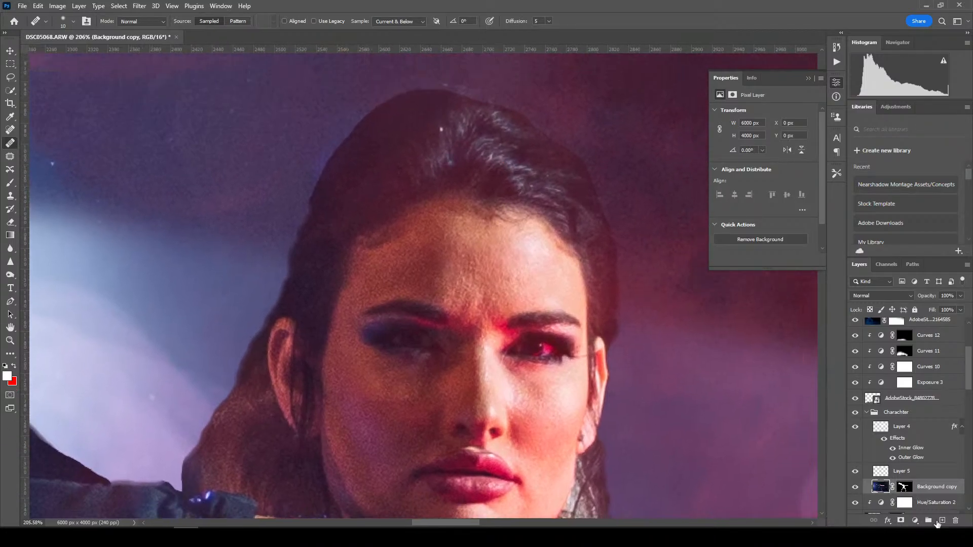
pyautogui.click(941, 521)
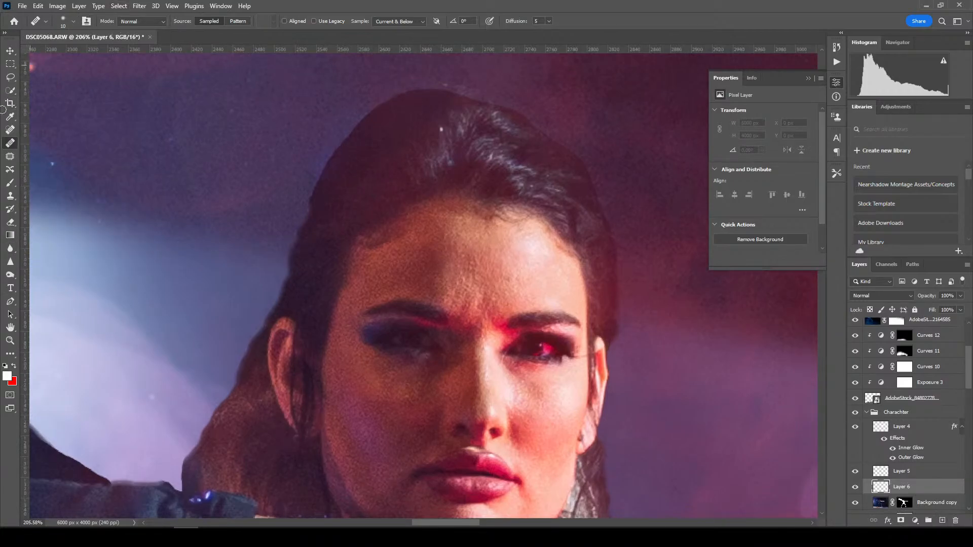
# Set up the Brush tool with the Hair Wide preset from the hair brushes
pyautogui.click(10, 182)
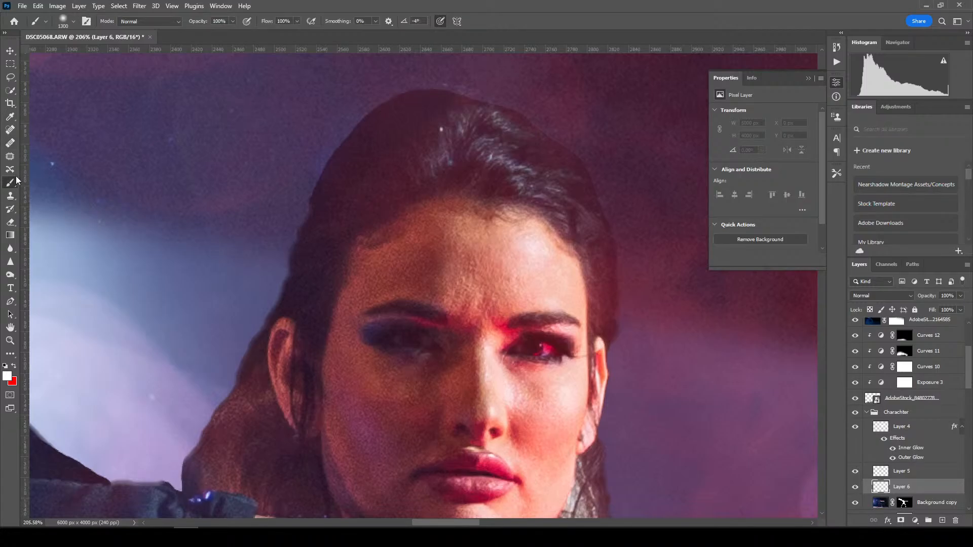
pyautogui.click(73, 22)
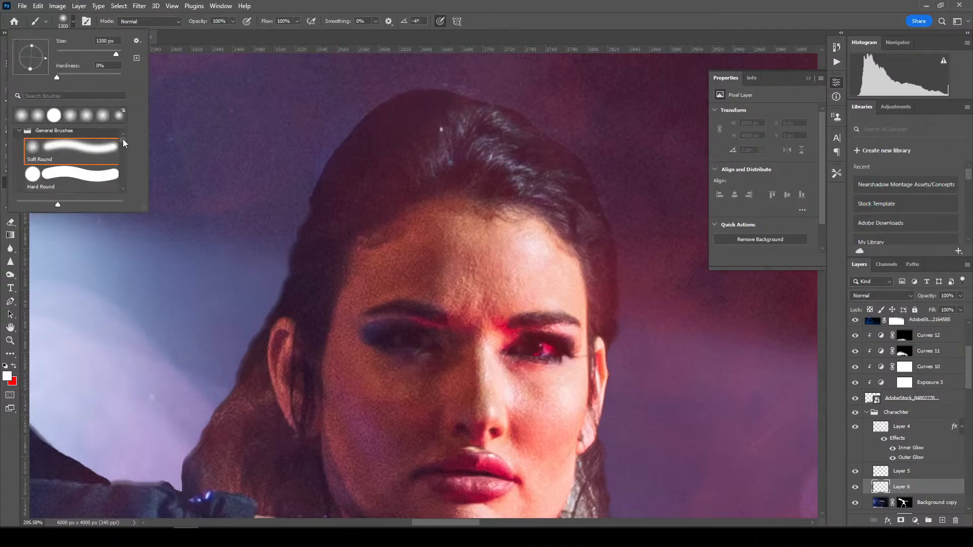
pyautogui.click(20, 132)
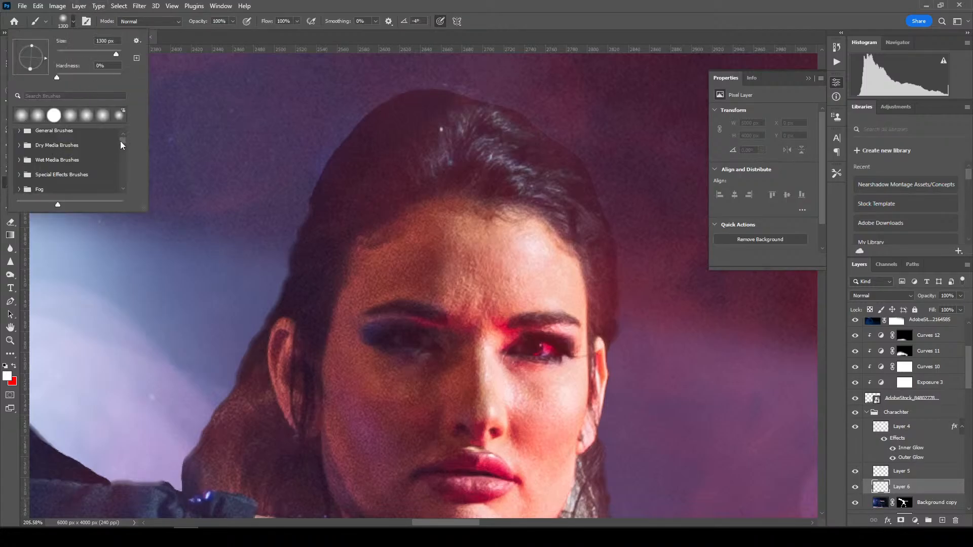
pyautogui.moveTo(120, 141); pyautogui.dragTo(118, 153)
pyautogui.click(71, 150)
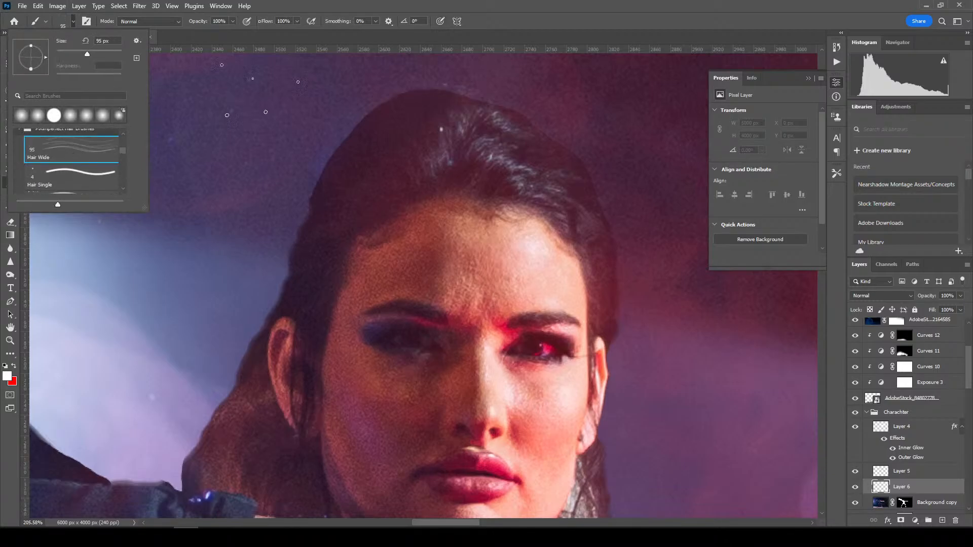
pyautogui.moveTo(120, 150); pyautogui.dragTo(120, 154)
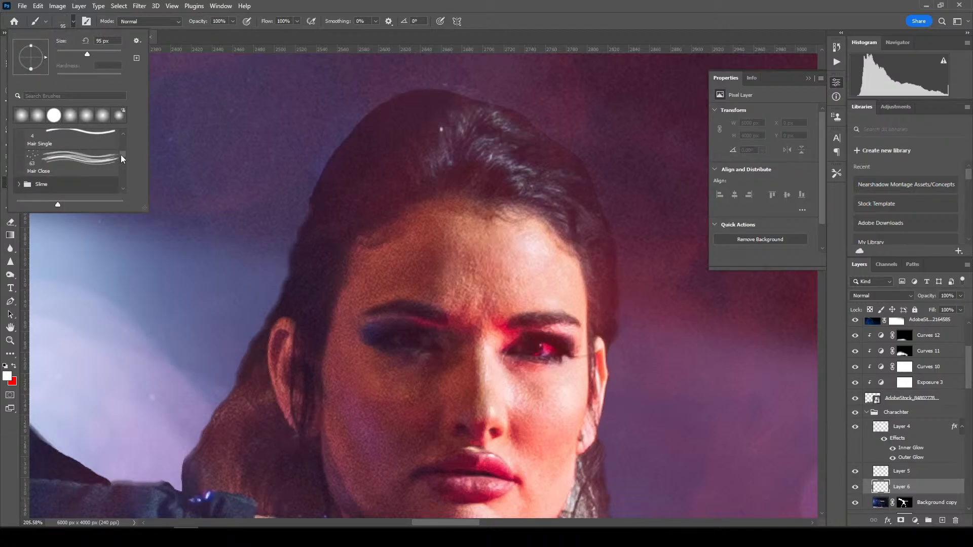
pyautogui.click(445, 112)
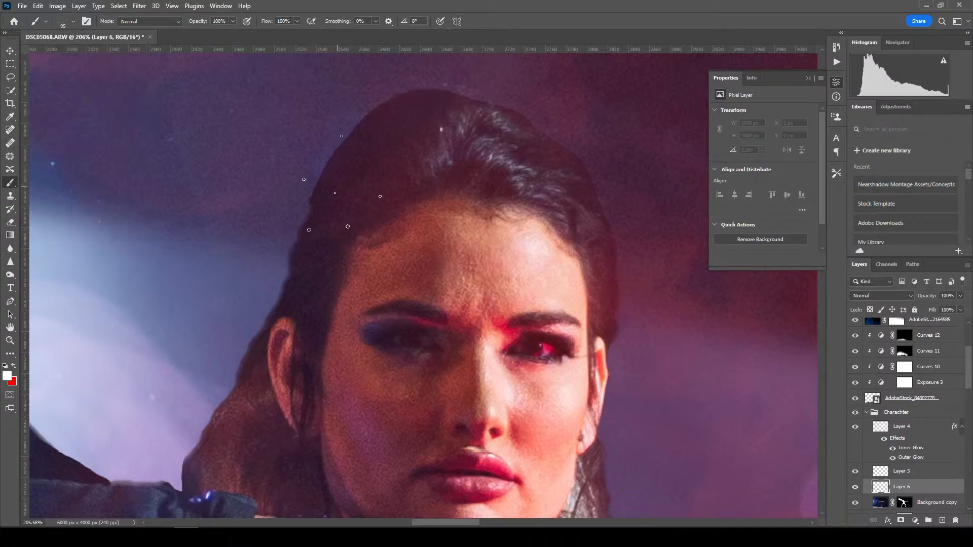
# Try to paint stray hair strands along the shadowed edge of the hair with a 10 px brush in a sampled hair color
pyautogui.press('[')
pyautogui.moveTo(312, 199); pyautogui.dragTo(229, 242)
pyautogui.hotkey('ctrl', 'z')
pyautogui.keyDown('alt'); pyautogui.click(330, 190); pyautogui.keyUp('alt')
pyautogui.click(329, 190)
pyautogui.click(342, 155)
pyautogui.click(327, 171)
pyautogui.moveTo(264, 298)
pyautogui.mouseDown()
pyautogui.moveTo(263, 332)
pyautogui.moveTo(248, 344)
pyautogui.mouseUp()
pyautogui.moveTo(191, 436); pyautogui.dragTo(210, 427)
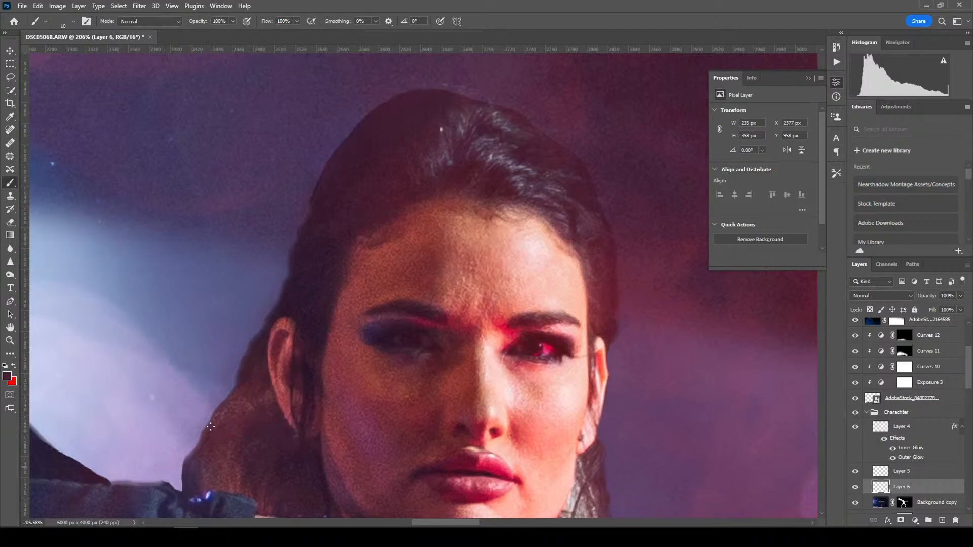
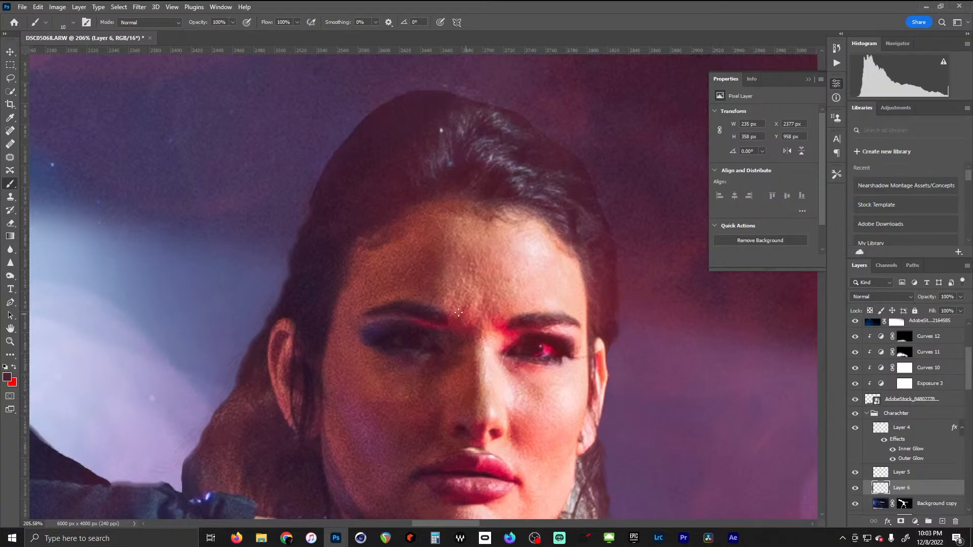
# Try to add more strands to the hair behind the ear and over the crown, resampling the hair color
pyautogui.moveTo(411, 300)
pyautogui.mouseDown()
pyautogui.moveTo(484, 234)
pyautogui.moveTo(453, 241)
pyautogui.mouseUp()
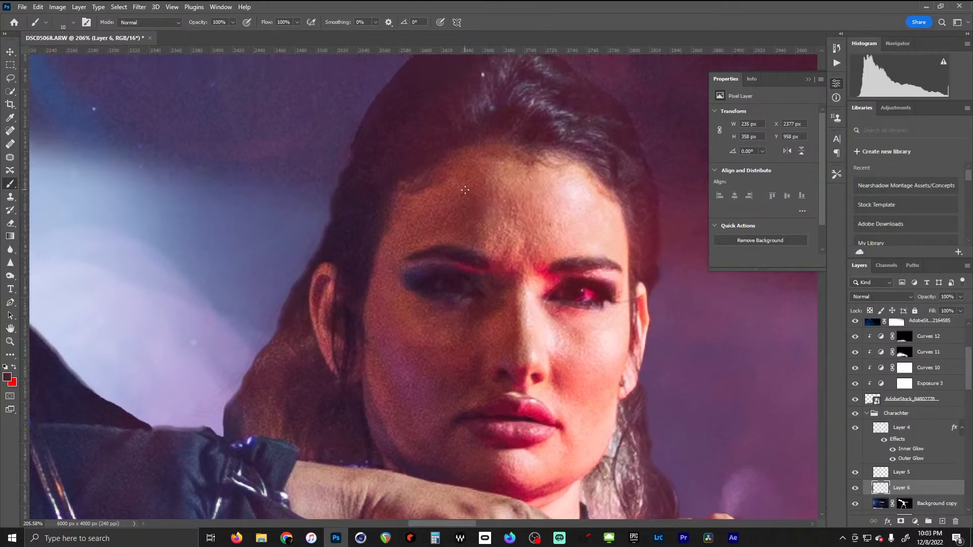
pyautogui.moveTo(339, 240); pyautogui.dragTo(386, 202)
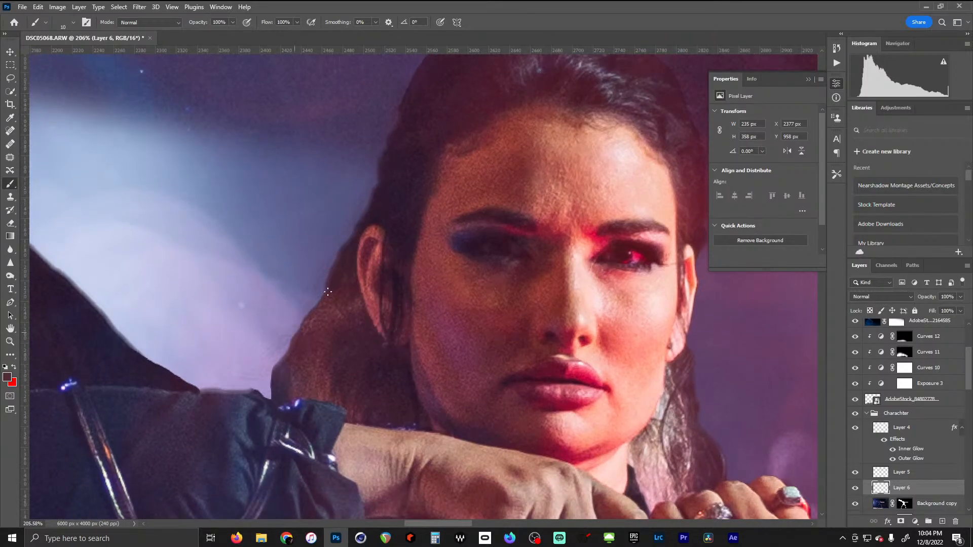
pyautogui.click(308, 359)
pyautogui.keyDown('alt'); pyautogui.click(359, 226); pyautogui.keyUp('alt')
pyautogui.scroll(5, 449, 122)
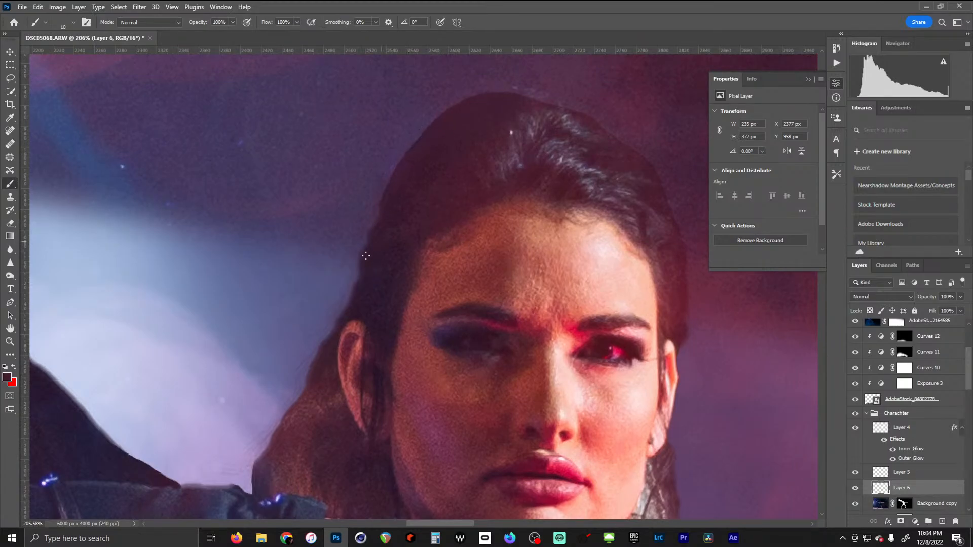
pyautogui.moveTo(475, 111); pyautogui.dragTo(459, 105)
# Hide the haze and smoke overlay layers above Curves 12, and replace the painted hair layer with an empty one above Background copy
pyautogui.scroll(1, 968, 358)
pyautogui.scroll(8, 968, 358)
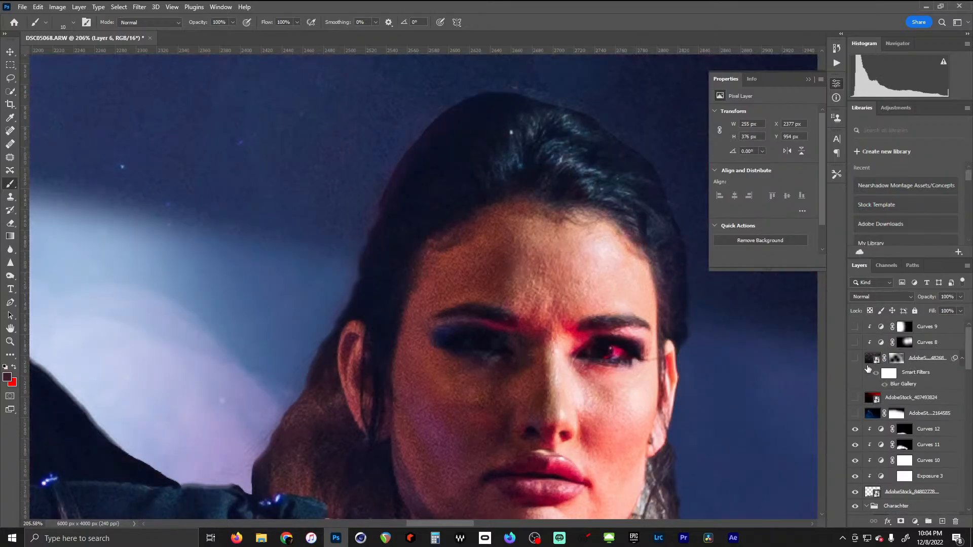
pyautogui.moveTo(969, 345); pyautogui.dragTo(966, 390)
pyautogui.moveTo(923, 365); pyautogui.dragTo(956, 521)
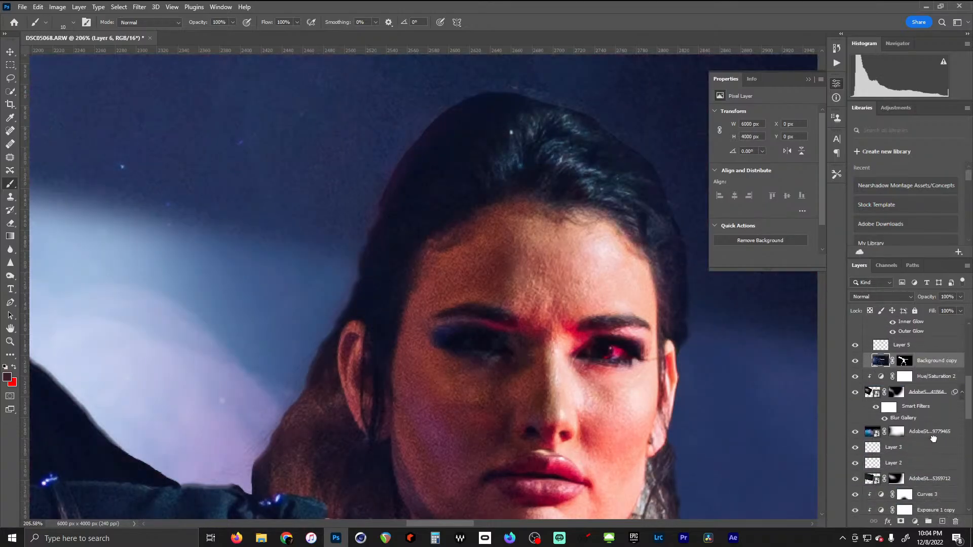
pyautogui.click(942, 521)
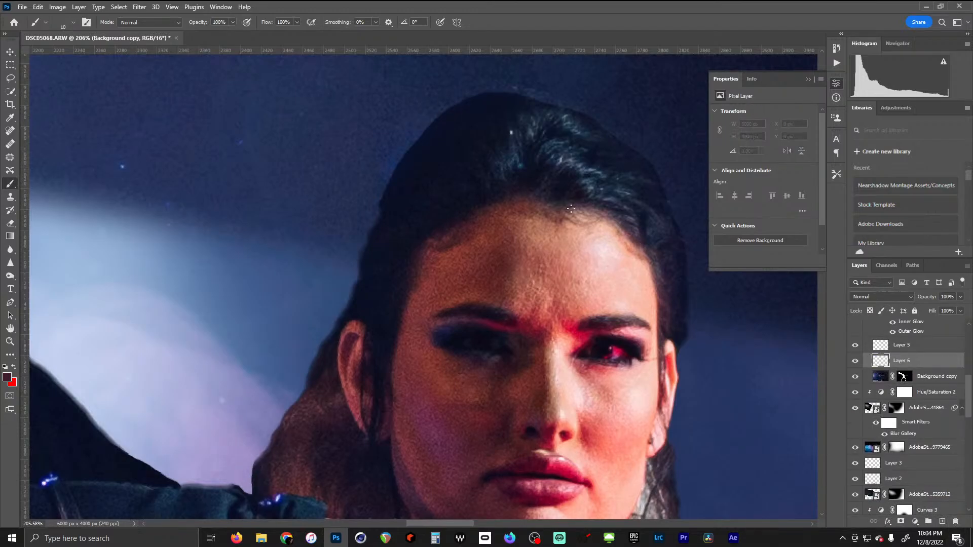
# Paint hair strands along the shadowed edge of the hair from the crown down past the ear, using colors sampled from the hair
pyautogui.keyDown('alt'); pyautogui.click(381, 238); pyautogui.keyUp('alt')
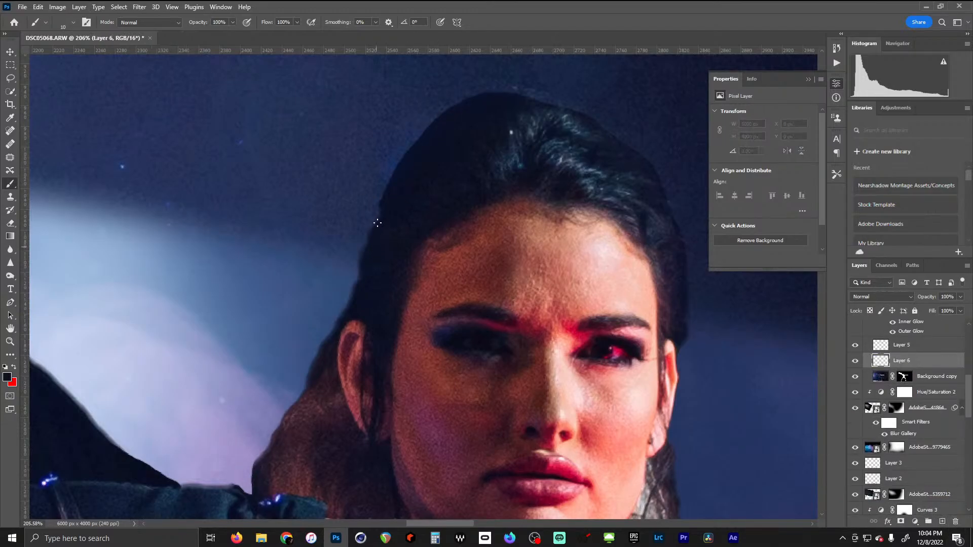
pyautogui.moveTo(378, 221)
pyautogui.mouseDown()
pyautogui.moveTo(353, 276)
pyautogui.moveTo(375, 230)
pyautogui.moveTo(351, 312)
pyautogui.moveTo(373, 250)
pyautogui.mouseUp()
pyautogui.moveTo(336, 314); pyautogui.dragTo(329, 354)
pyautogui.keyDown('alt'); pyautogui.click(324, 378); pyautogui.keyUp('alt')
pyautogui.moveTo(315, 388); pyautogui.dragTo(289, 404)
pyautogui.moveTo(410, 207); pyautogui.dragTo(441, 126)
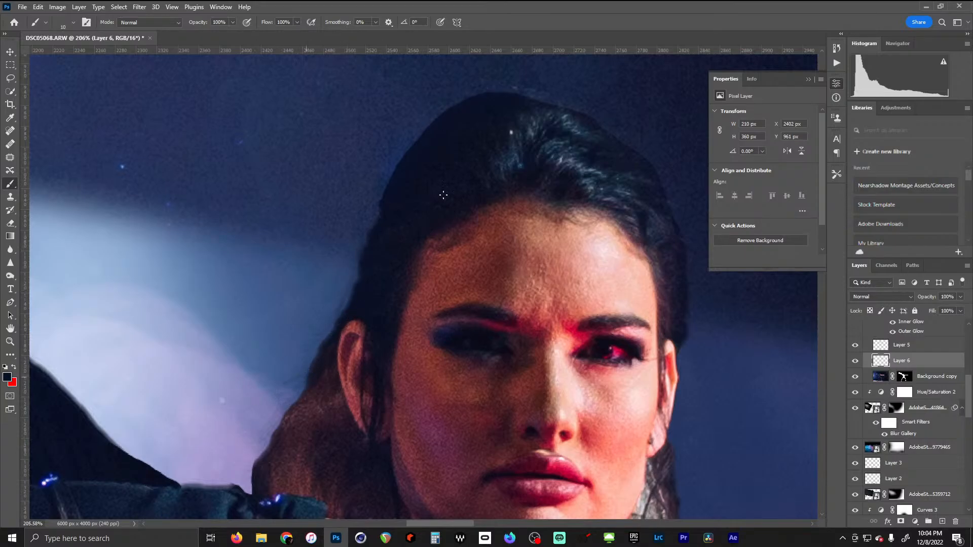
# Paint fine strands over the top of the head and down the opposite upper edge, resampling the hair color
pyautogui.moveTo(473, 133); pyautogui.dragTo(432, 198)
pyautogui.keyDown('alt'); pyautogui.click(473, 171); pyautogui.keyUp('alt')
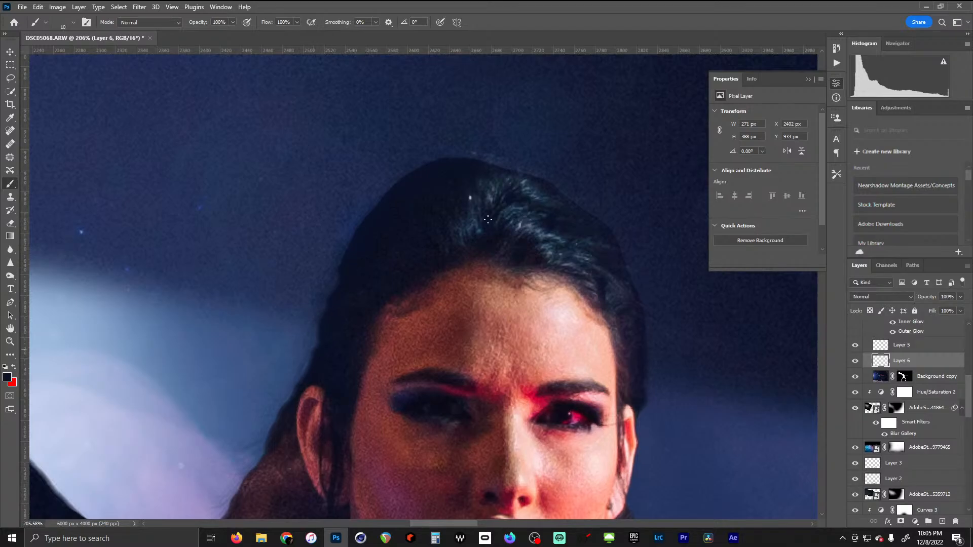
pyautogui.click(522, 219)
pyautogui.keyDown('alt'); pyautogui.click(522, 220); pyautogui.keyUp('alt')
pyautogui.moveTo(550, 184)
pyautogui.mouseDown()
pyautogui.moveTo(603, 237)
pyautogui.moveTo(569, 193)
pyautogui.moveTo(627, 242)
pyautogui.moveTo(627, 270)
pyautogui.mouseUp()
pyautogui.keyDown('alt'); pyautogui.click(593, 241); pyautogui.keyUp('alt')
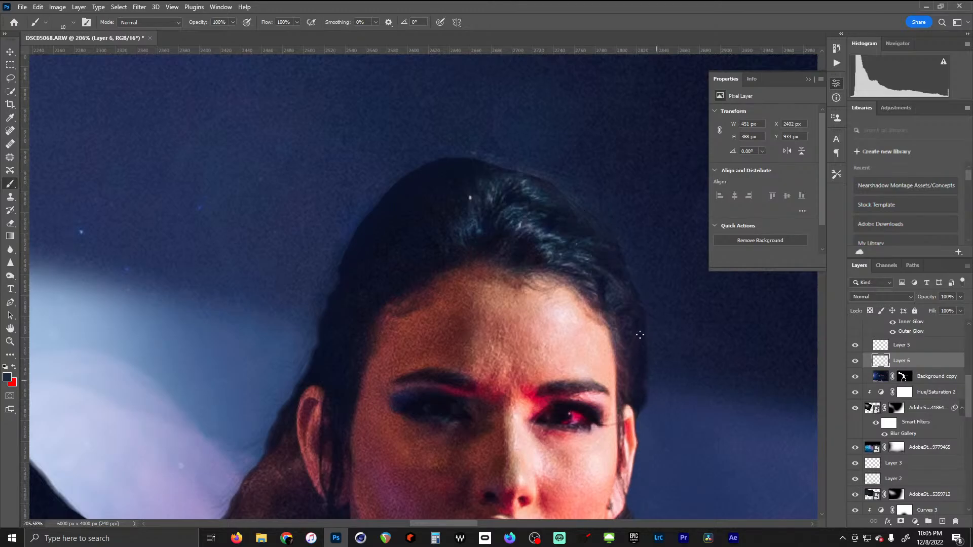
# Extend the strands down the red-lit side of the hair toward the ear, sampling matching dark tones
pyautogui.moveTo(627, 278); pyautogui.dragTo(647, 328)
pyautogui.keyDown('alt'); pyautogui.click(633, 302); pyautogui.keyUp('alt')
pyautogui.keyDown('alt'); pyautogui.click(643, 403); pyautogui.keyUp('alt')
pyautogui.keyDown('alt'); pyautogui.click(645, 335); pyautogui.keyUp('alt')
pyautogui.moveTo(533, 395)
pyautogui.mouseDown()
pyautogui.moveTo(607, 329)
pyautogui.moveTo(554, 359)
pyautogui.moveTo(460, 361)
pyautogui.mouseUp()
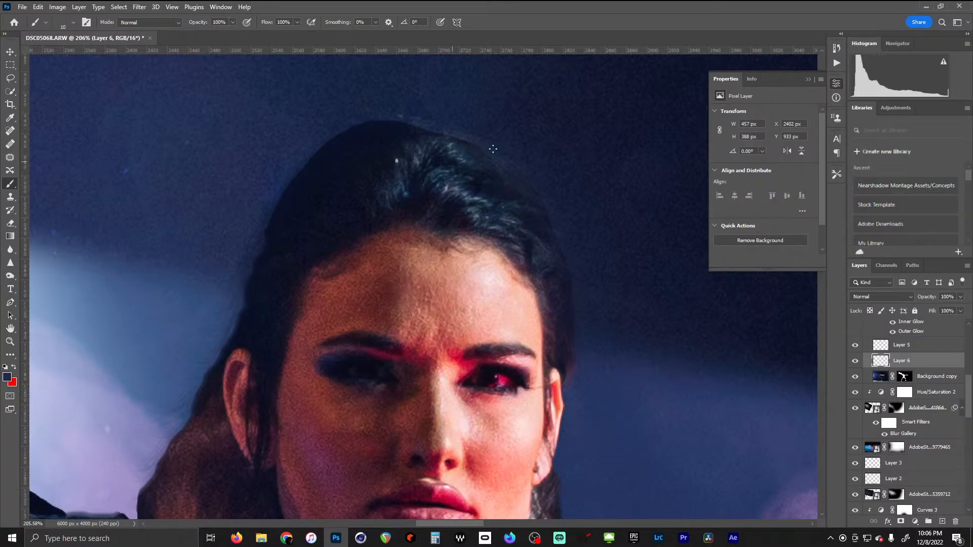
# Paint strands along the shadowed edge of the hair down to the shoulder, using dark tones sampled from the hair
pyautogui.keyDown('alt'); pyautogui.click(364, 137); pyautogui.keyUp('alt')
pyautogui.moveTo(200, 438); pyautogui.dragTo(243, 315)
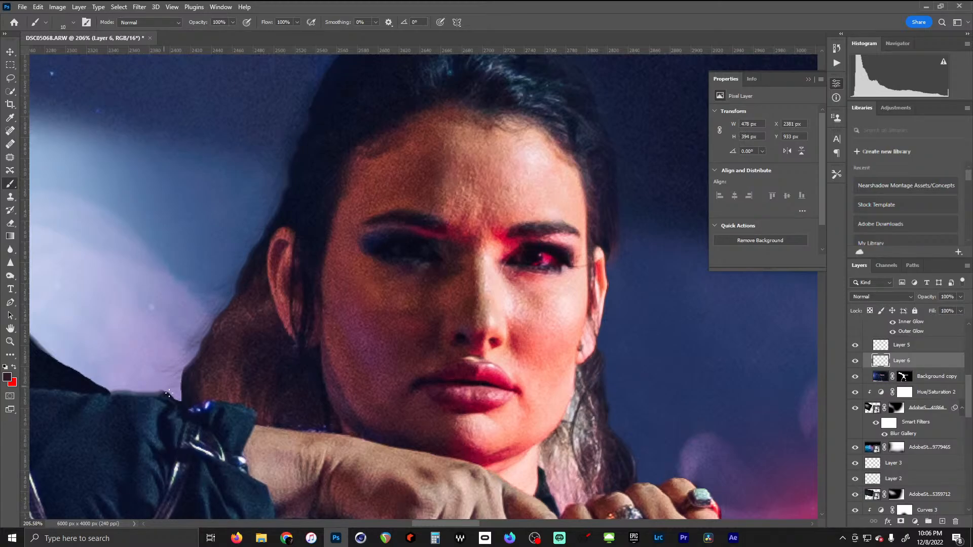
pyautogui.moveTo(188, 375)
pyautogui.mouseDown()
pyautogui.moveTo(182, 393)
pyautogui.moveTo(196, 381)
pyautogui.mouseUp()
# Paint strands along the outer edge of the hair below the red-lit ear down to the hand, resampling nearby hair colors
pyautogui.moveTo(608, 402); pyautogui.dragTo(395, 300)
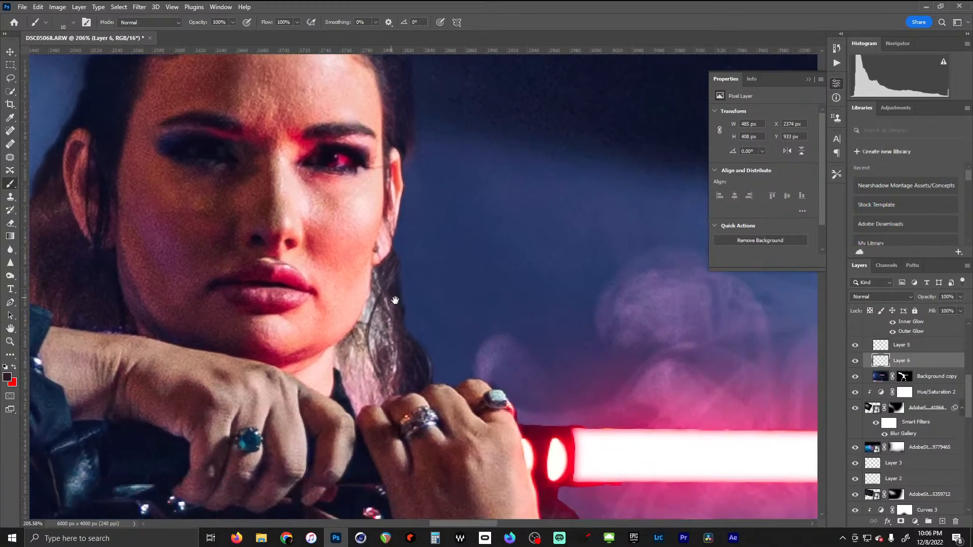
pyautogui.keyDown('alt'); pyautogui.click(405, 295); pyautogui.keyUp('alt')
pyautogui.moveTo(394, 254)
pyautogui.mouseDown()
pyautogui.moveTo(404, 263)
pyautogui.moveTo(398, 330)
pyautogui.mouseUp()
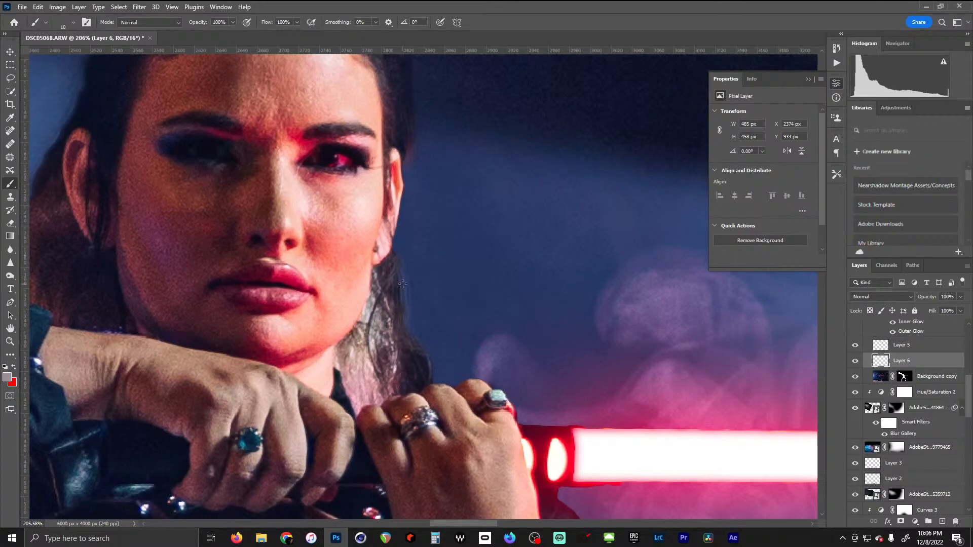
pyautogui.moveTo(402, 285)
pyautogui.mouseDown()
pyautogui.moveTo(408, 348)
pyautogui.moveTo(439, 377)
pyautogui.mouseUp()
pyautogui.keyDown('alt'); pyautogui.click(413, 355); pyautogui.keyUp('alt')
pyautogui.moveTo(418, 342)
pyautogui.mouseDown()
pyautogui.moveTo(438, 373)
pyautogui.moveTo(427, 380)
pyautogui.mouseUp()
# Add strands to the upper red-lit edge of the hair and over the crown, sampling the dark hair color at each spot
pyautogui.scroll(5, 374, 164)
pyautogui.keyDown('alt'); pyautogui.click(380, 223); pyautogui.keyUp('alt')
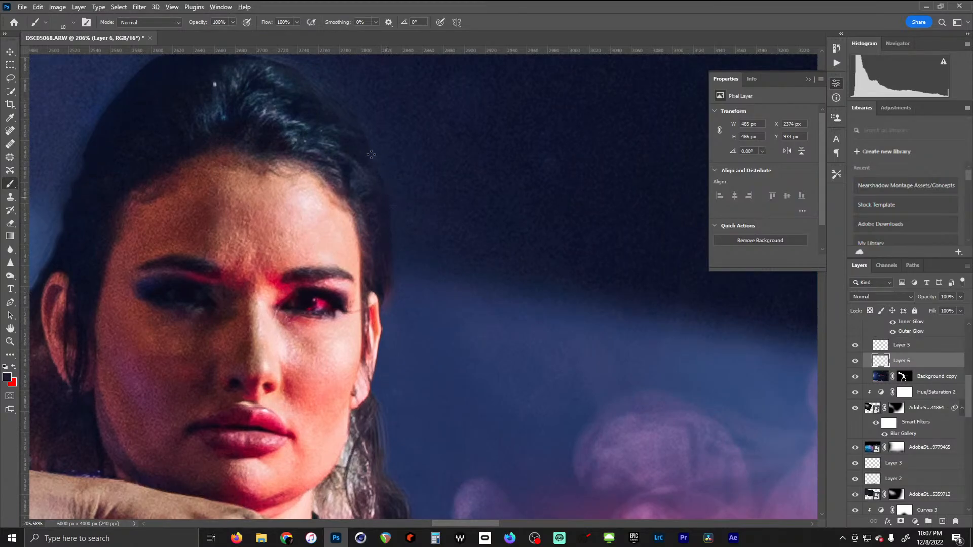
pyautogui.moveTo(392, 199); pyautogui.dragTo(363, 204)
pyautogui.scroll(5, 363, 198)
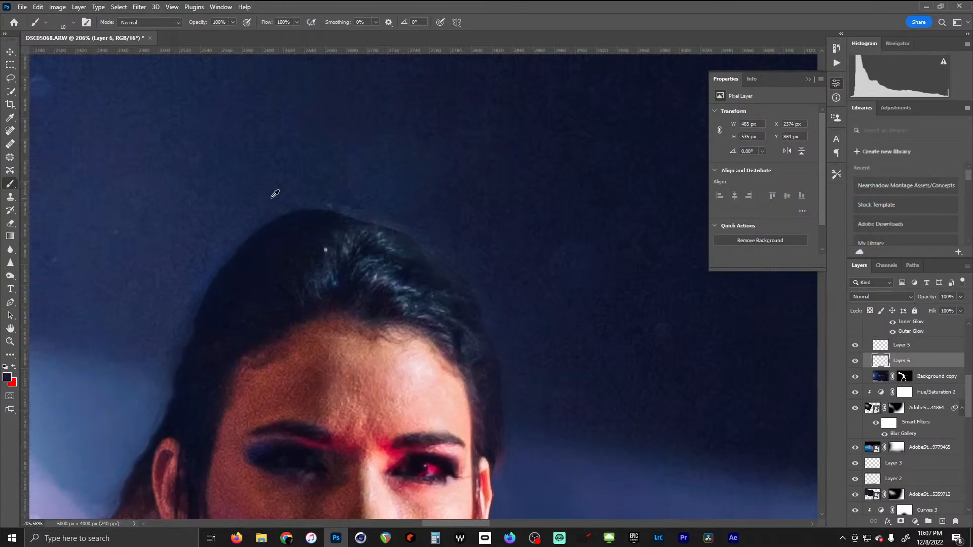
pyautogui.keyDown('alt'); pyautogui.click(295, 233); pyautogui.keyUp('alt')
pyautogui.moveTo(270, 248); pyautogui.dragTo(307, 208)
# Switch the brush to the Hair Single preset at 4 px
pyautogui.click(46, 22)
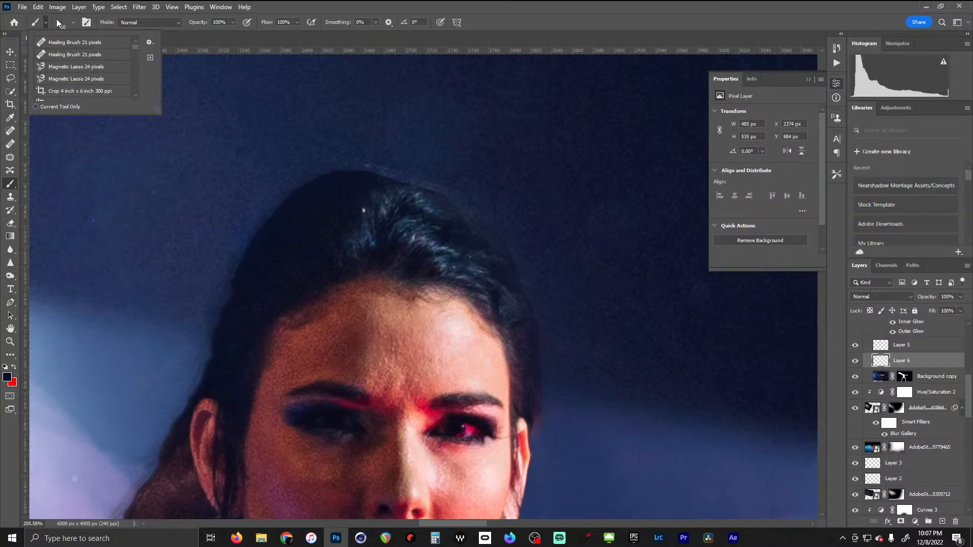
pyautogui.click(35, 23)
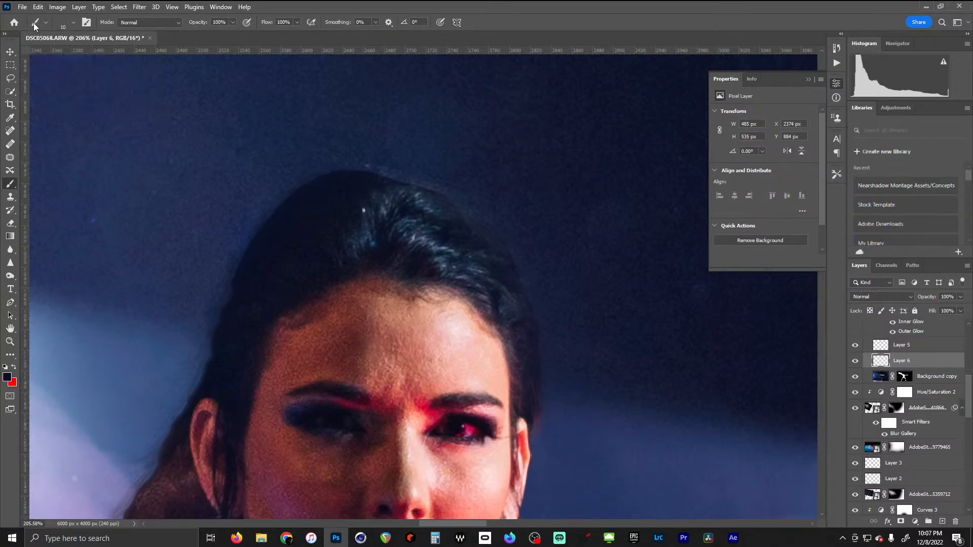
pyautogui.click(35, 23)
pyautogui.click(34, 23)
pyautogui.click(65, 24)
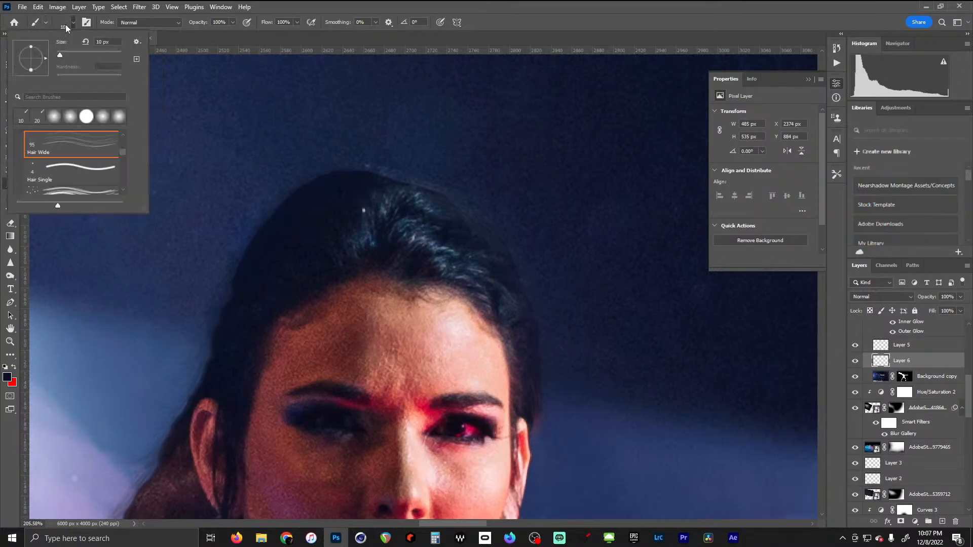
pyautogui.moveTo(121, 151); pyautogui.dragTo(123, 154)
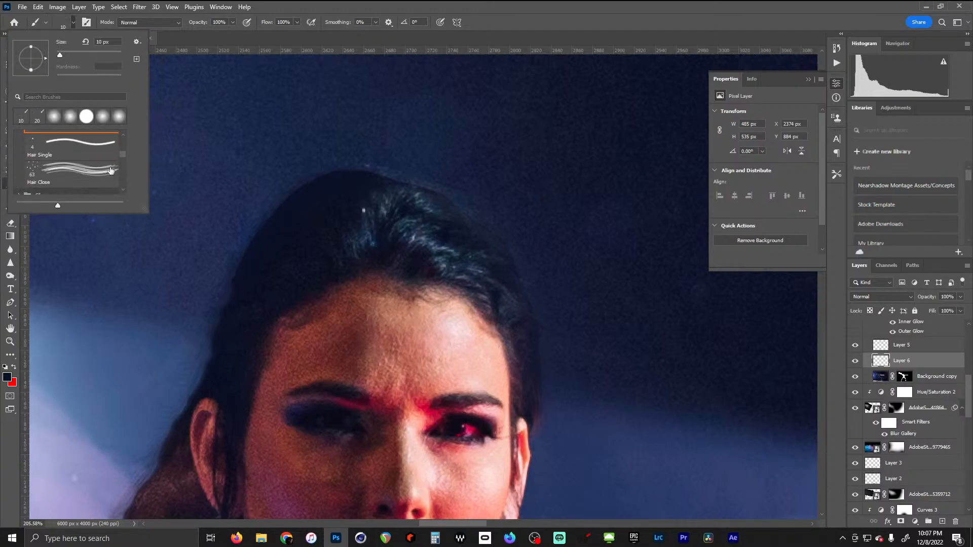
pyautogui.click(76, 152)
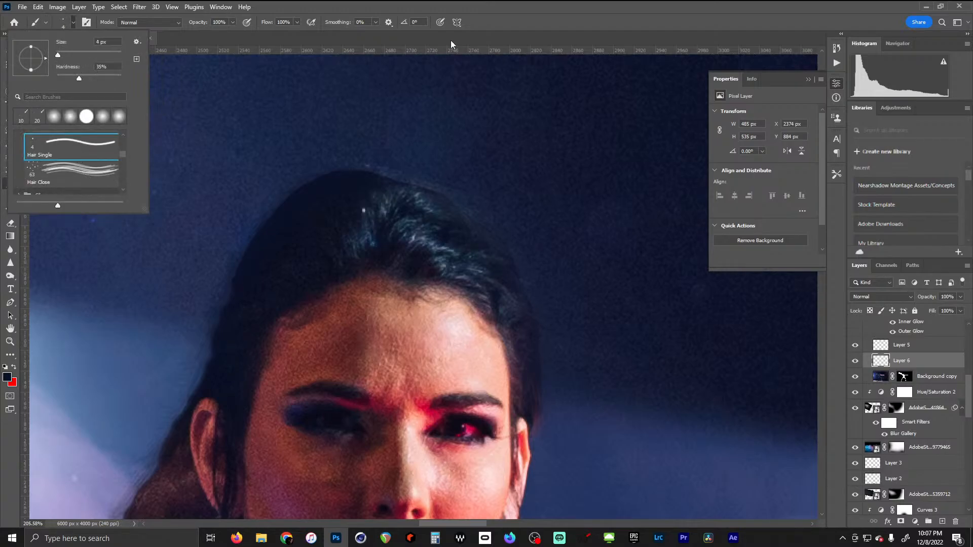
pyautogui.click(390, 148)
# Try to paint single loose flyaway hairs out from the shadowed side of the head with progressively smaller brush sizes, undoing each attempt
pyautogui.moveTo(286, 189)
pyautogui.mouseDown()
pyautogui.moveTo(191, 295)
pyautogui.moveTo(161, 240)
pyautogui.mouseUp()
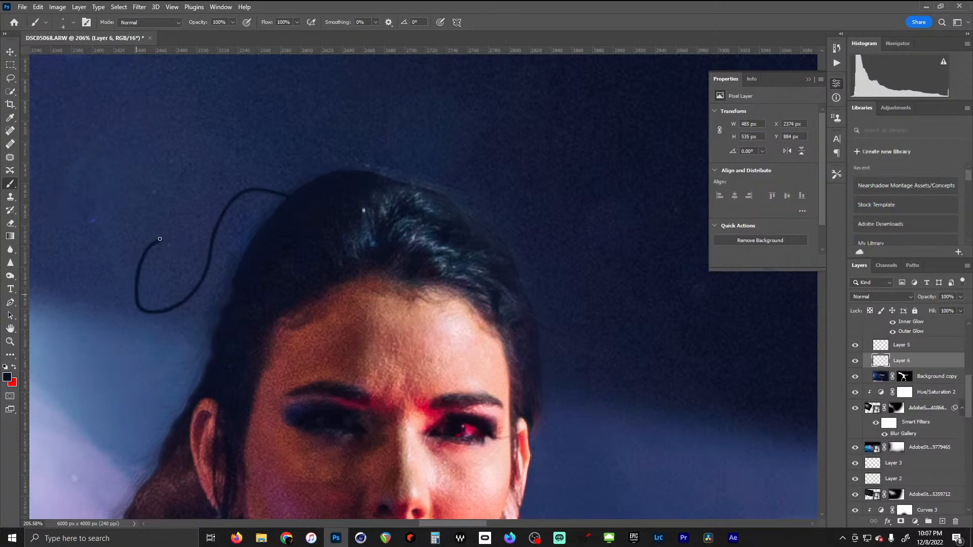
pyautogui.hotkey('ctrl', 'z')
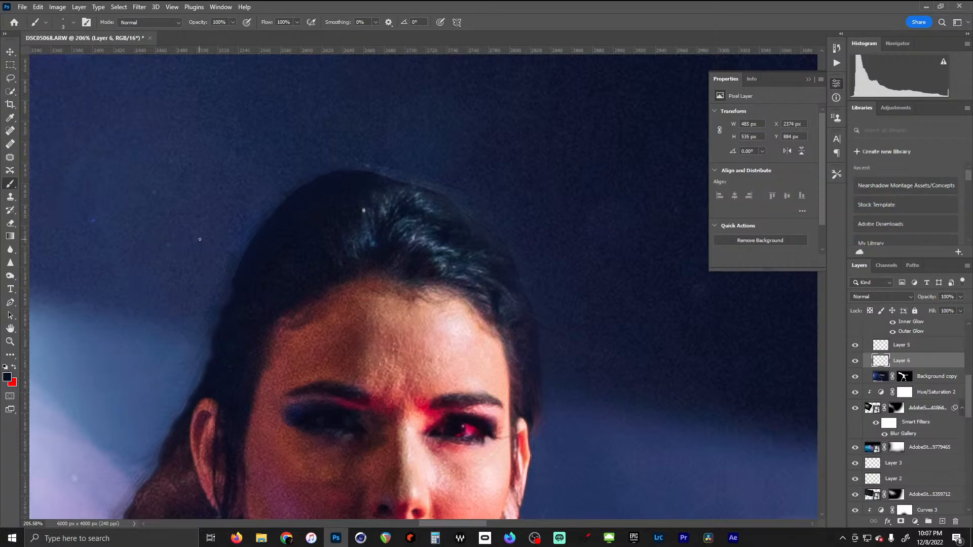
pyautogui.moveTo(254, 174)
pyautogui.mouseDown()
pyautogui.moveTo(207, 300)
pyautogui.moveTo(136, 302)
pyautogui.mouseUp()
pyautogui.hotkey('ctrl', 'z')
pyautogui.moveTo(240, 210)
pyautogui.mouseDown()
pyautogui.moveTo(138, 399)
pyautogui.moveTo(109, 385)
pyautogui.mouseUp()
pyautogui.hotkey('ctrl', 'z')
pyautogui.hotkey('ctrl', 'shift', 'z')
pyautogui.hotkey('ctrl', 'z')
pyautogui.moveTo(220, 339); pyautogui.dragTo(295, 266)
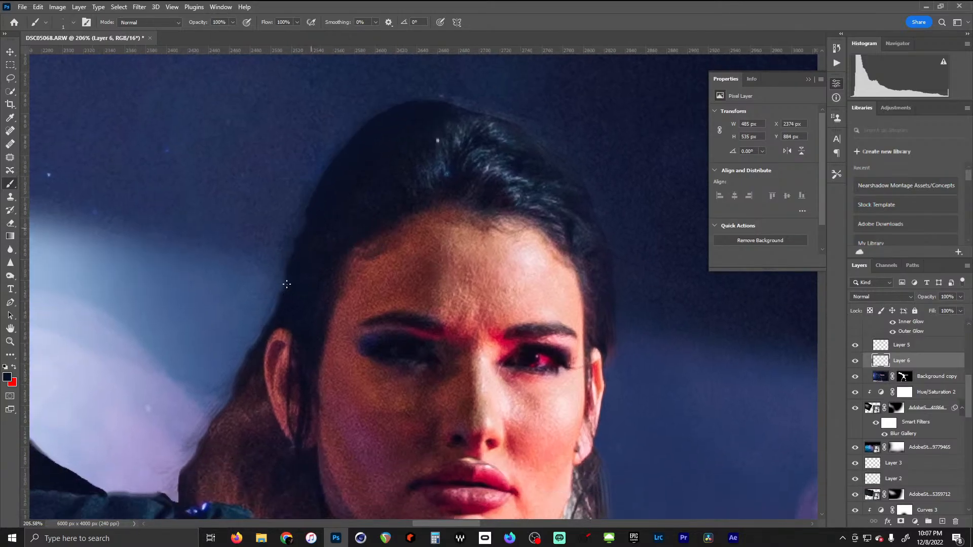
pyautogui.hotkey('ctrl', 'shift', 'z')
pyautogui.hotkey('ctrl', 'z')
# Return to the Brush with the Hair Wide preset and reduce its size to 15 px
pyautogui.press('z')
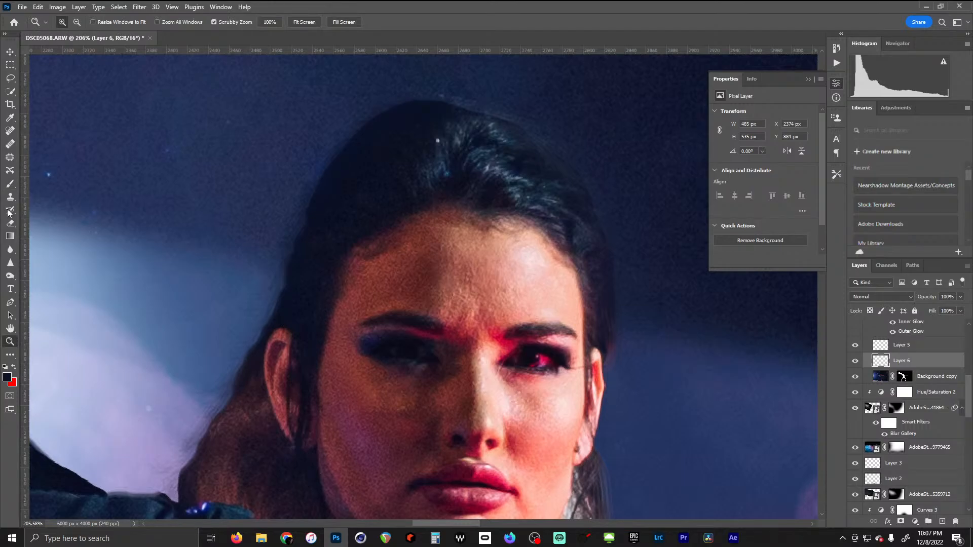
pyautogui.click(10, 188)
pyautogui.click(72, 22)
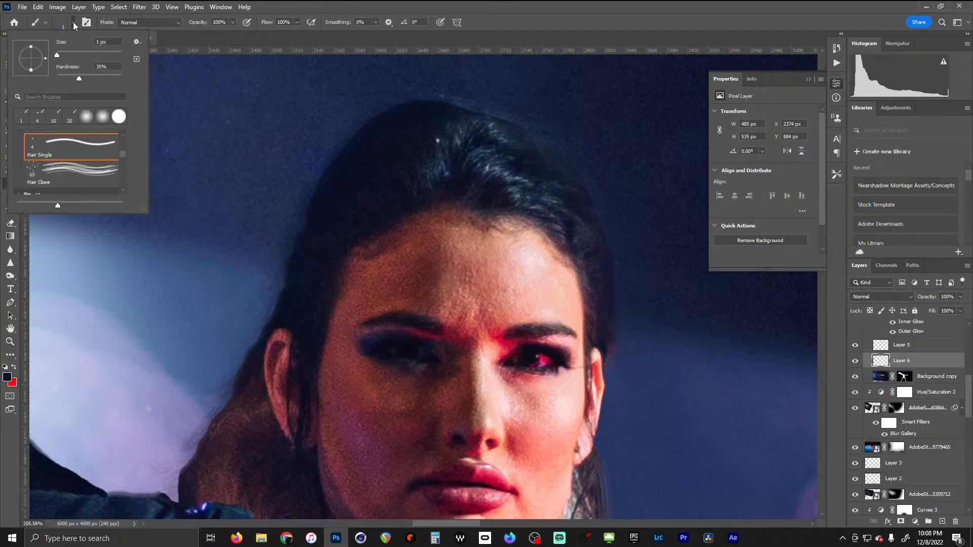
pyautogui.scroll(1, 124, 151)
pyautogui.moveTo(124, 152); pyautogui.dragTo(124, 151)
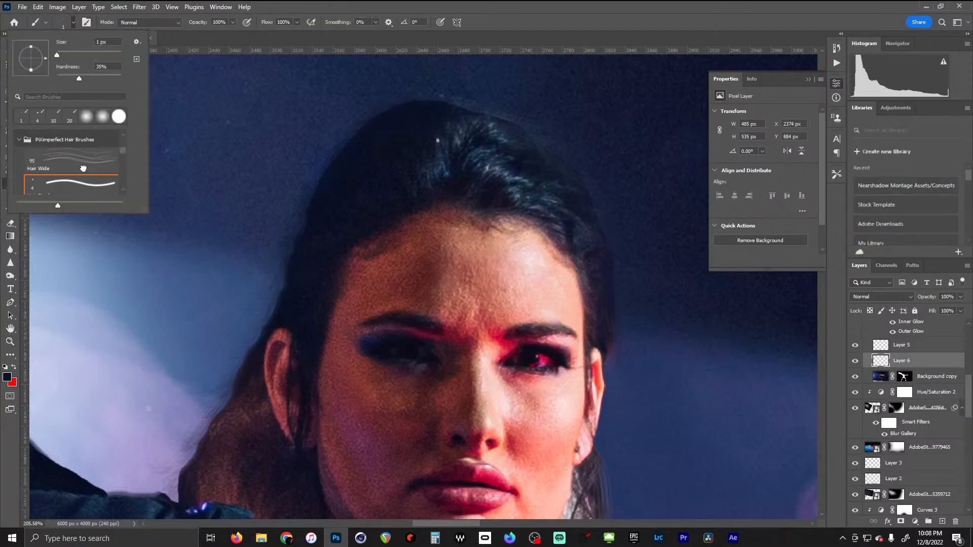
pyautogui.click(83, 167)
pyautogui.click(588, 8)
pyautogui.press('[')
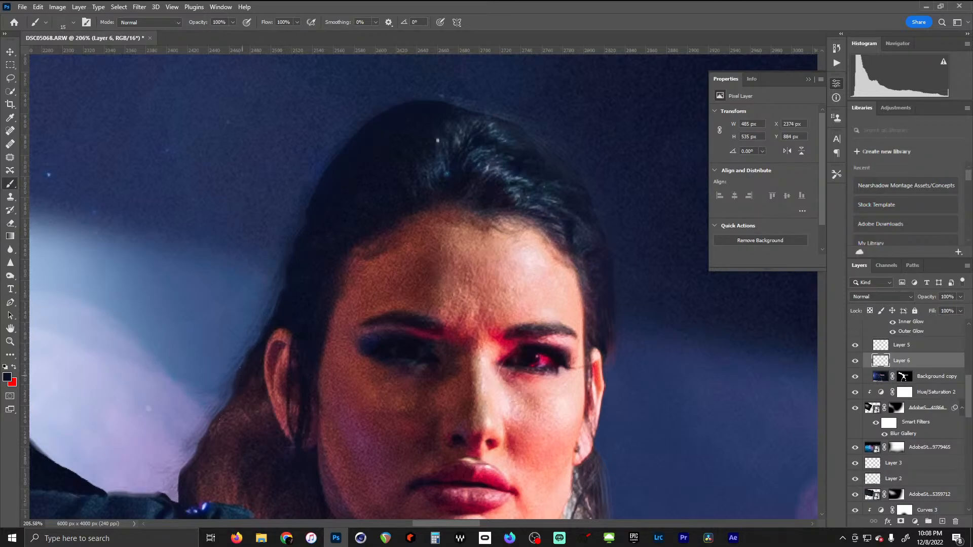
# Refine the hair edge from behind the shadowed ear over the crown to the red-lit side, sampling hair colors along the way
pyautogui.keyDown('alt'); pyautogui.click(243, 392); pyautogui.keyUp('alt')
pyautogui.keyDown('alt'); pyautogui.click(380, 172); pyautogui.keyUp('alt')
pyautogui.keyDown('alt'); pyautogui.click(469, 124); pyautogui.keyUp('alt')
pyautogui.keyDown('alt'); pyautogui.click(535, 139); pyautogui.keyUp('alt')
# Paint light strands over the lower shadowed hair above the shoulder, using lilac sampled from the background haze
pyautogui.scroll(-3, 558, 355)
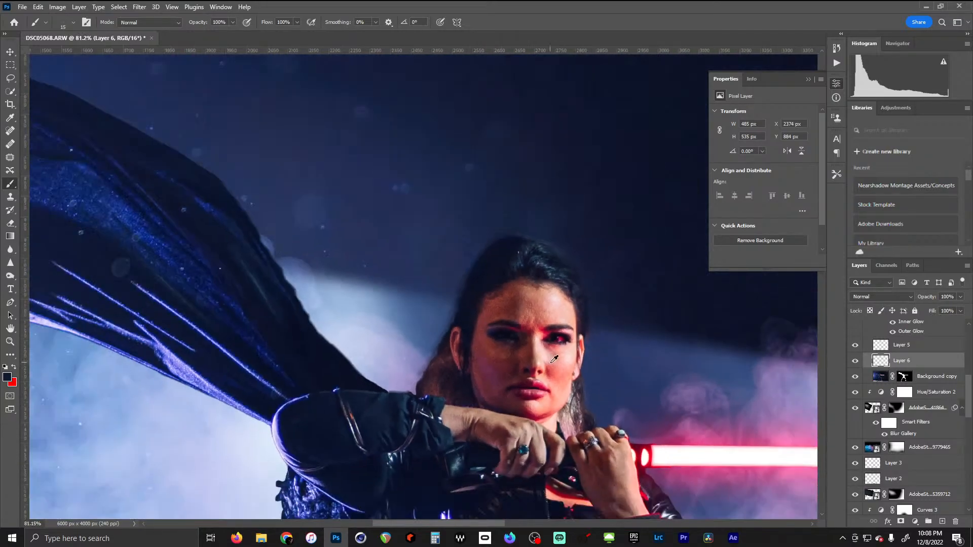
pyautogui.moveTo(555, 369); pyautogui.dragTo(493, 307)
pyautogui.scroll(5, 504, 299)
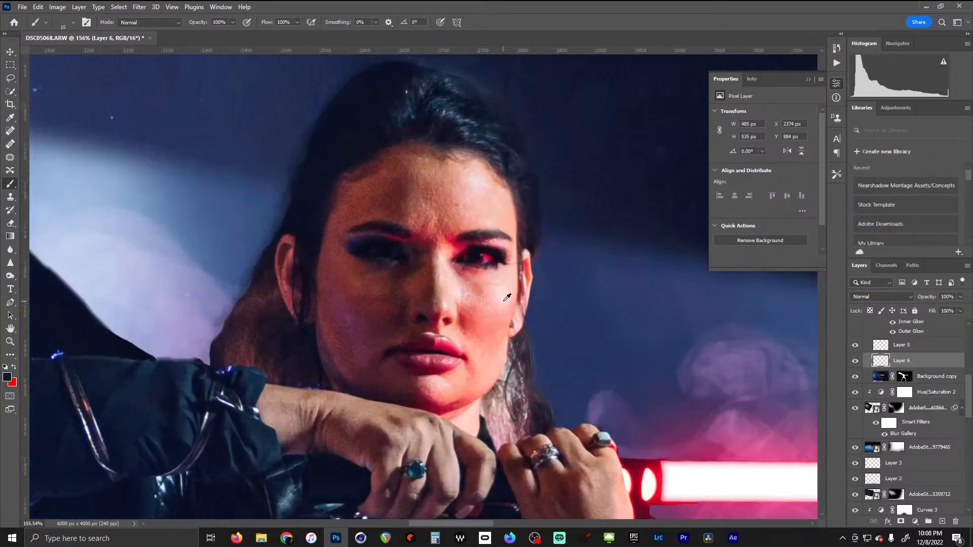
pyautogui.scroll(-4, 504, 299)
pyautogui.scroll(-2, 507, 294)
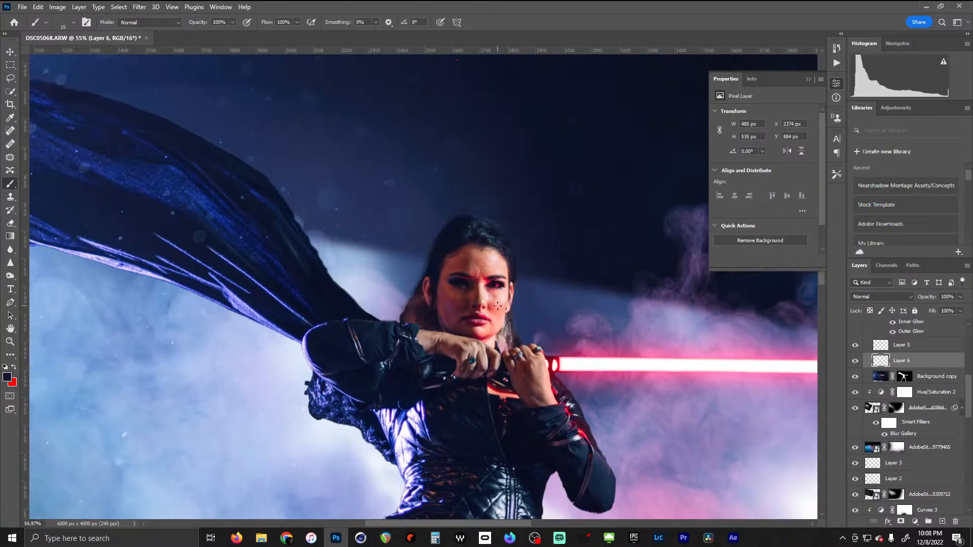
pyautogui.scroll(6, 498, 306)
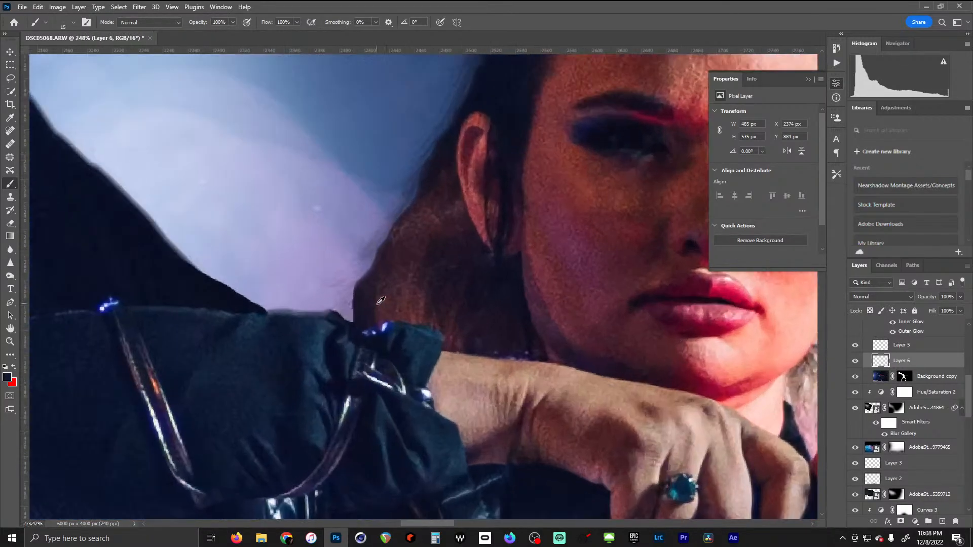
pyautogui.scroll(1, 381, 301)
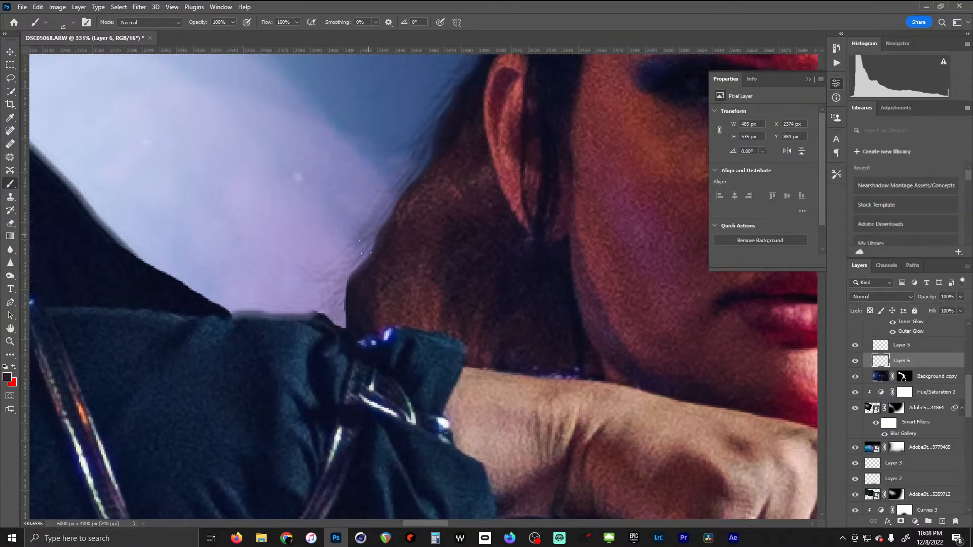
pyautogui.keyDown('alt'); pyautogui.click(316, 246); pyautogui.keyUp('alt')
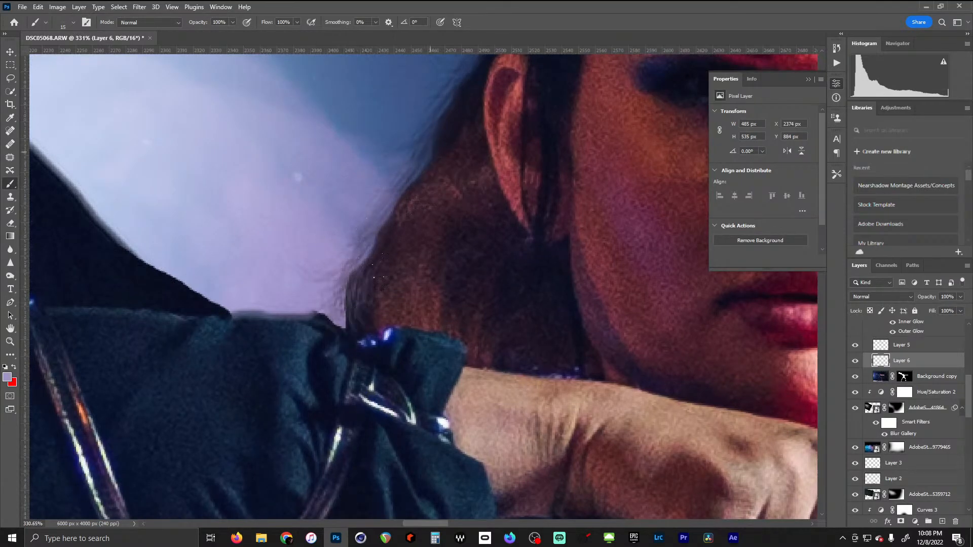
pyautogui.moveTo(378, 274); pyautogui.dragTo(426, 185)
# Layer dark brown strands over the lower hair edge above the shoulder, sampling browns from the surrounding hair
pyautogui.keyDown('alt'); pyautogui.click(421, 220); pyautogui.keyUp('alt')
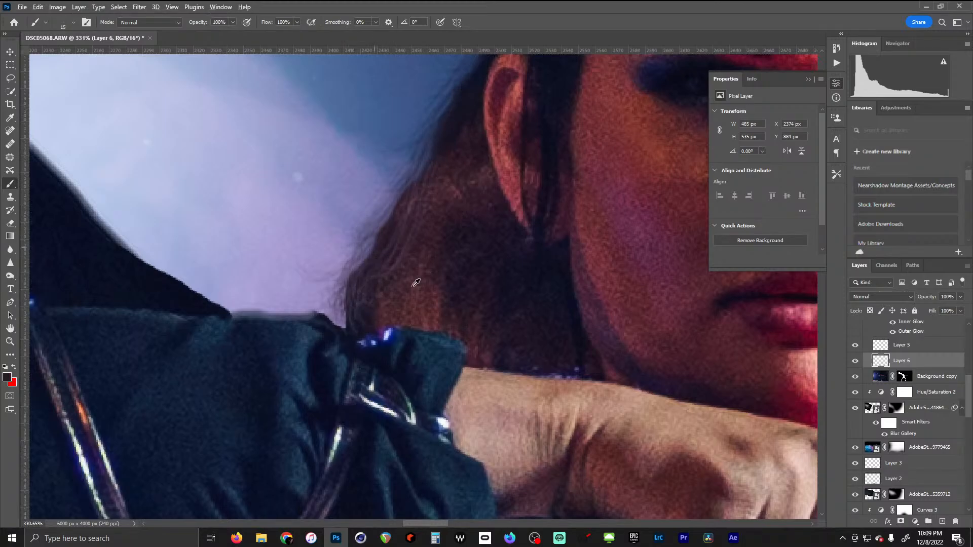
pyautogui.keyDown('alt'); pyautogui.click(356, 281); pyautogui.keyUp('alt')
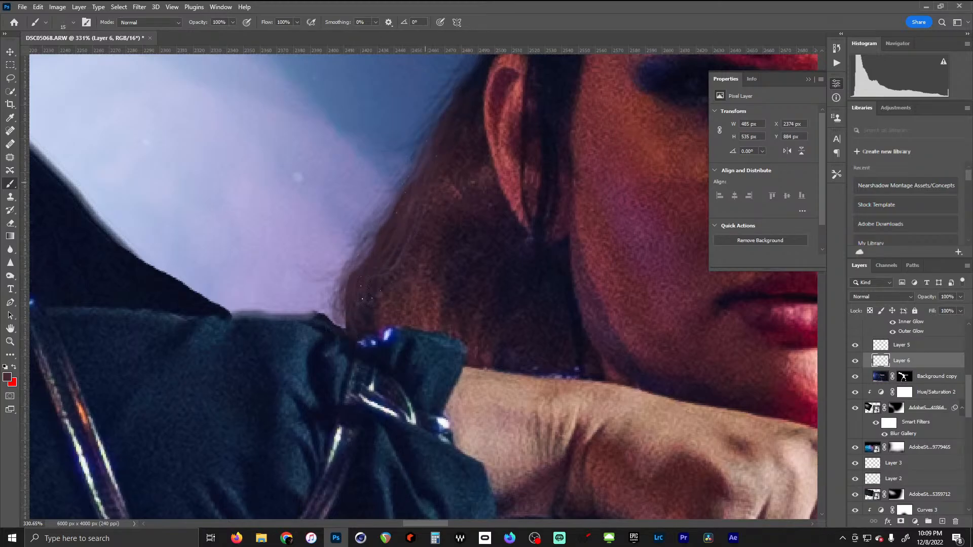
pyautogui.keyDown('alt'); pyautogui.click(445, 308); pyautogui.keyUp('alt')
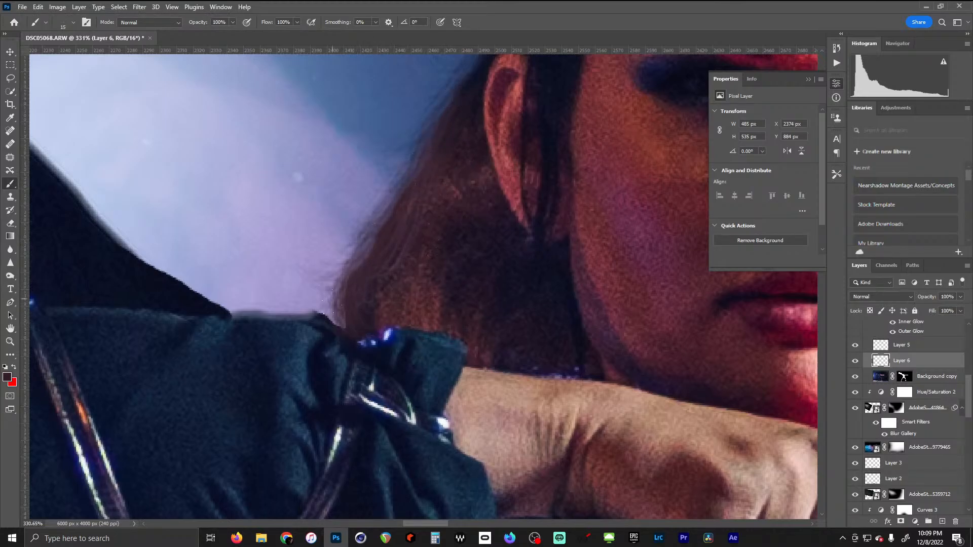
pyautogui.moveTo(323, 299); pyautogui.dragTo(336, 277)
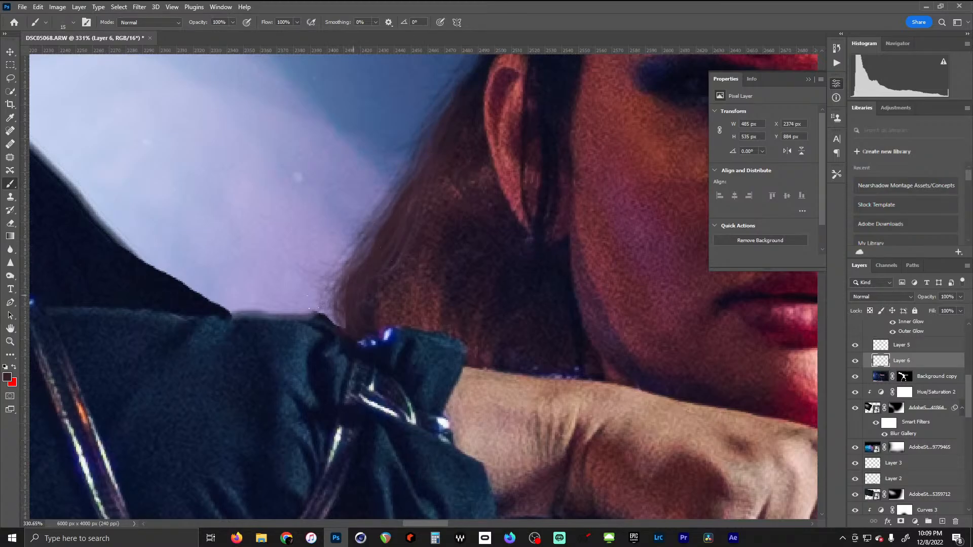
# Blend the hair around and behind the shadowed ear with fine strands in dark tones sampled from the hair
pyautogui.moveTo(477, 109); pyautogui.dragTo(439, 265)
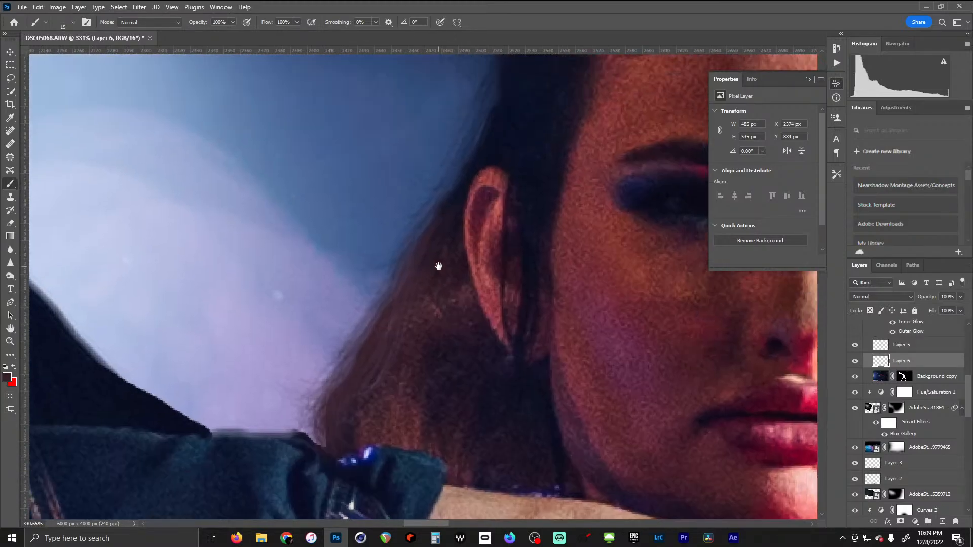
pyautogui.click(525, 98)
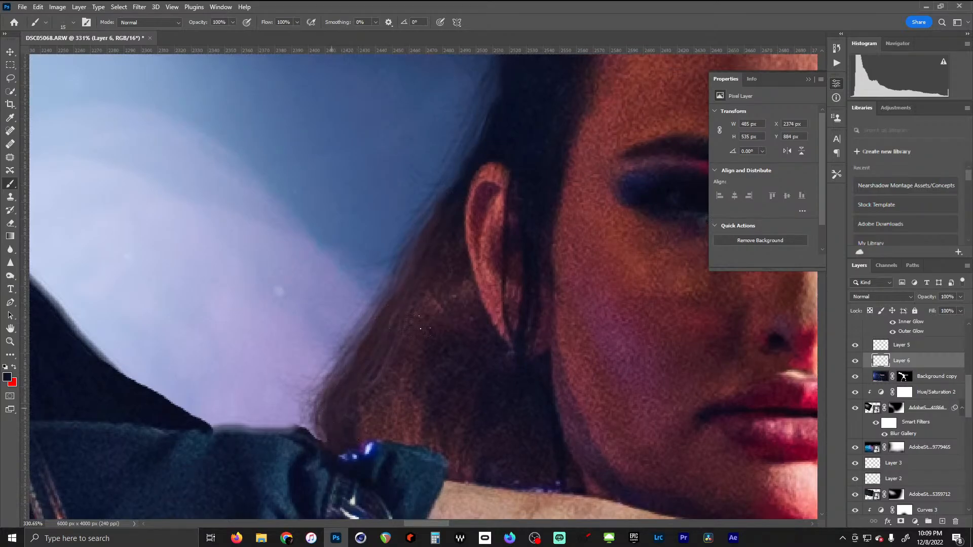
pyautogui.keyDown('alt'); pyautogui.click(408, 334); pyautogui.keyUp('alt')
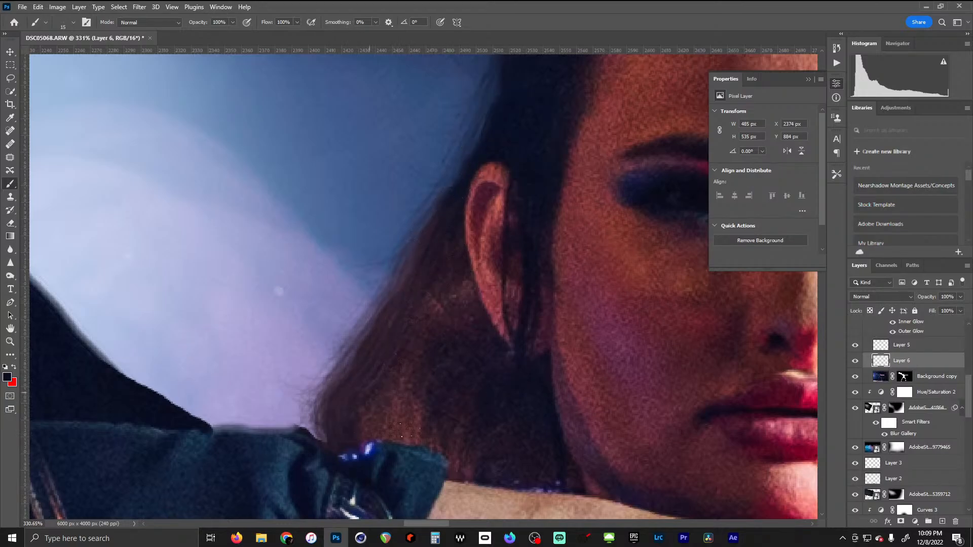
# Apply a very small amount of Gaussian, monochromatic noise to the painted hair on Layer 6
pyautogui.moveTo(502, 319); pyautogui.dragTo(378, 403)
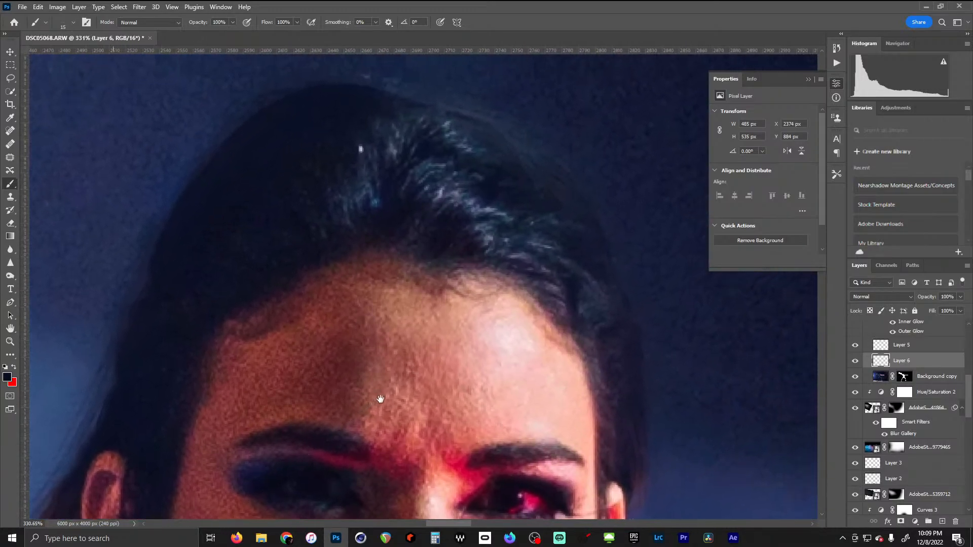
pyautogui.scroll(-5, 380, 399)
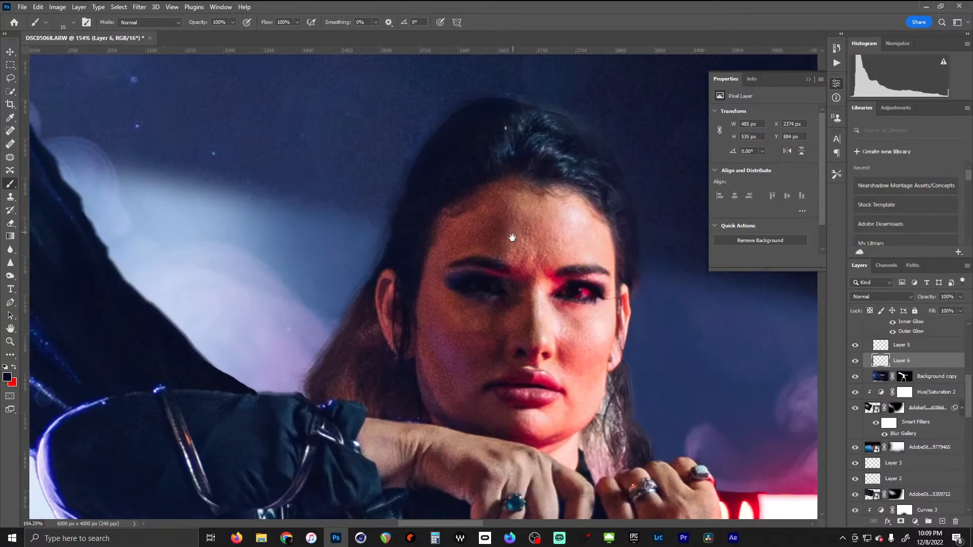
pyautogui.scroll(-3, 512, 237)
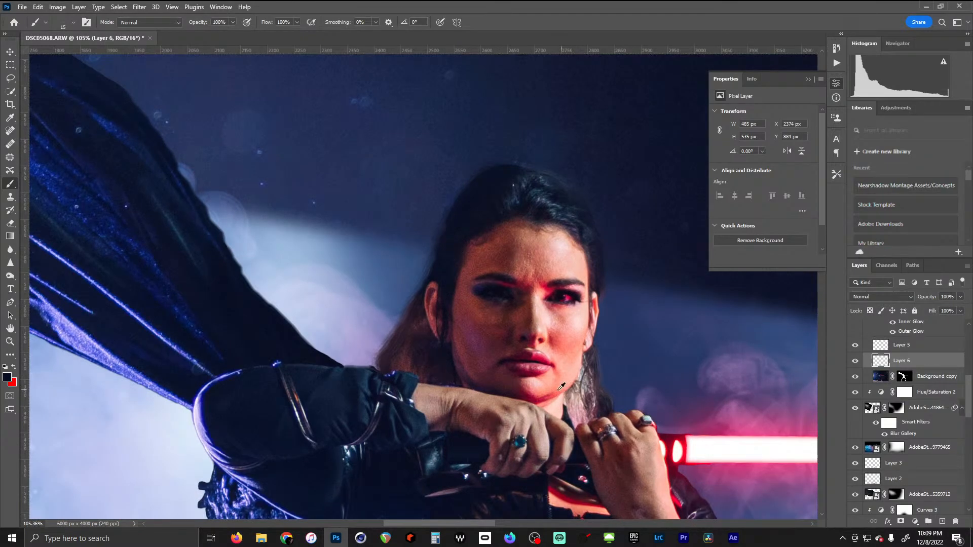
pyautogui.scroll(-1, 550, 388)
pyautogui.scroll(1, 560, 397)
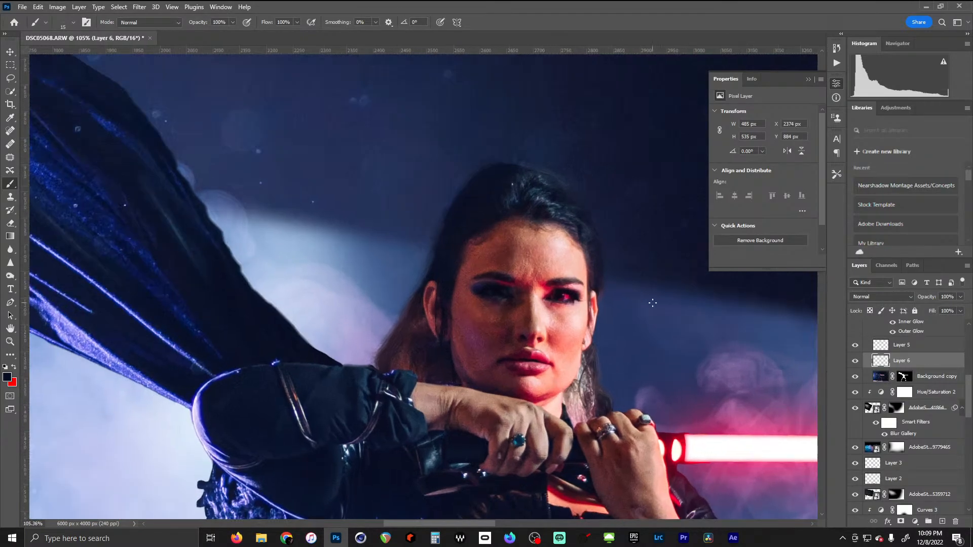
pyautogui.click(140, 7)
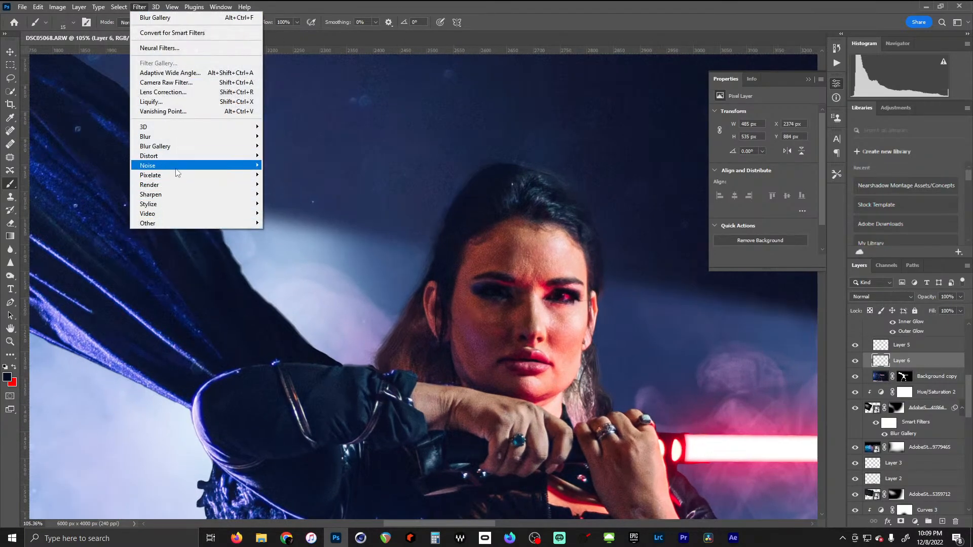
pyautogui.moveTo(176, 170)
pyautogui.click(306, 165)
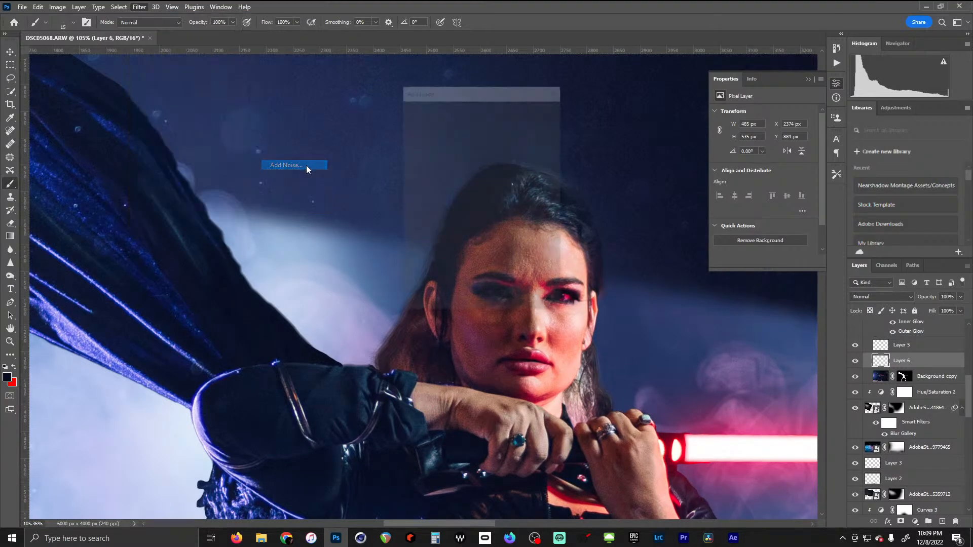
pyautogui.moveTo(418, 249); pyautogui.dragTo(405, 252)
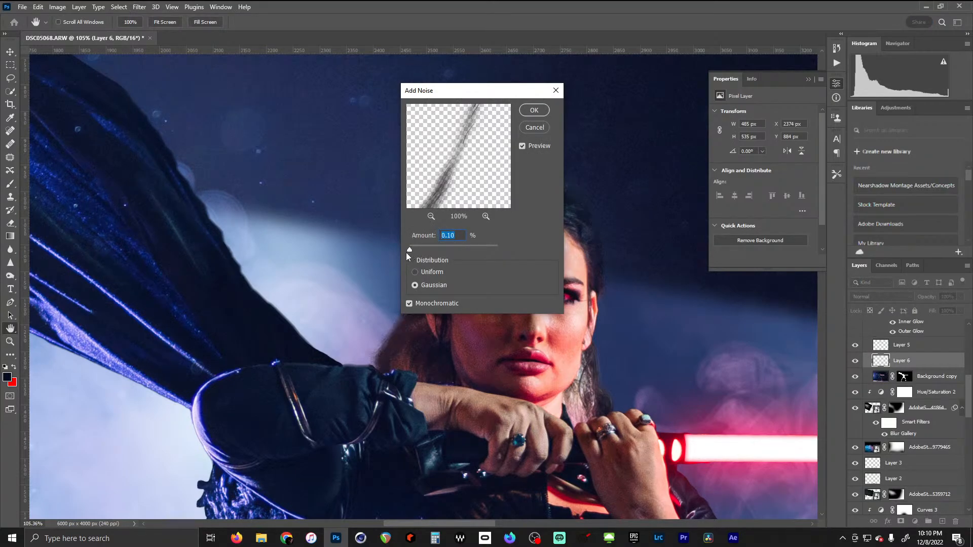
pyautogui.moveTo(410, 251); pyautogui.dragTo(411, 251)
pyautogui.press('Return')
pyautogui.press('b')
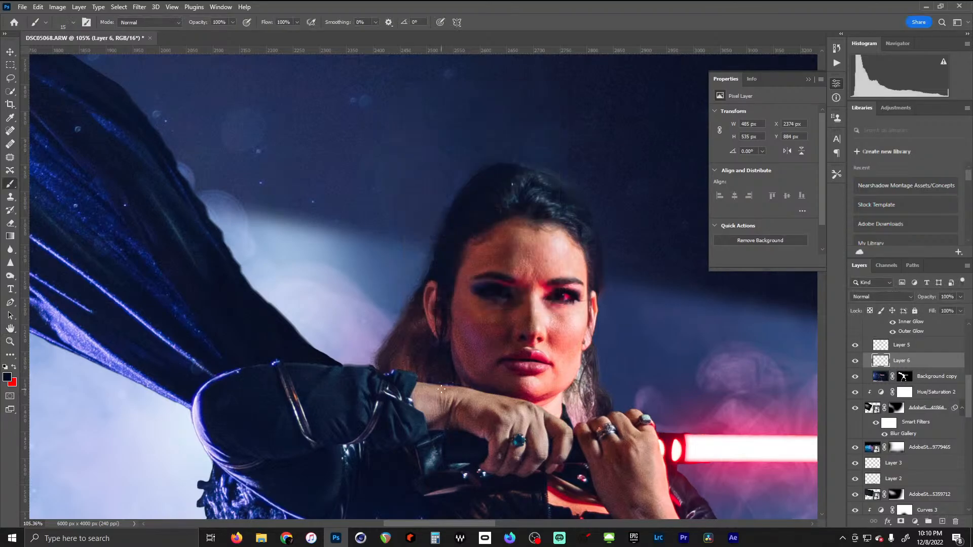
# Target the Background copy layer's mask for cleanup around the bent elbow on the saber side
pyautogui.scroll(5, 397, 349)
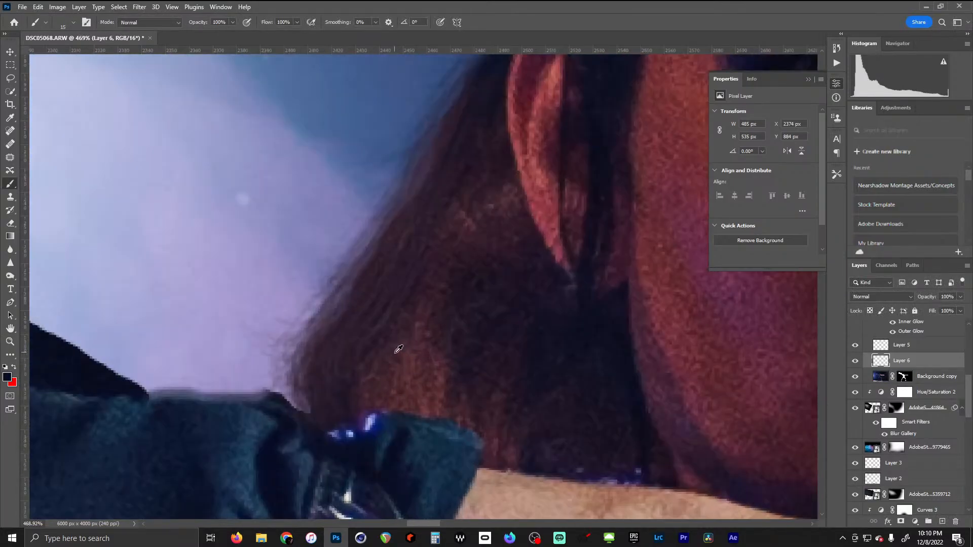
pyautogui.scroll(-2, 397, 349)
pyautogui.scroll(-5, 394, 333)
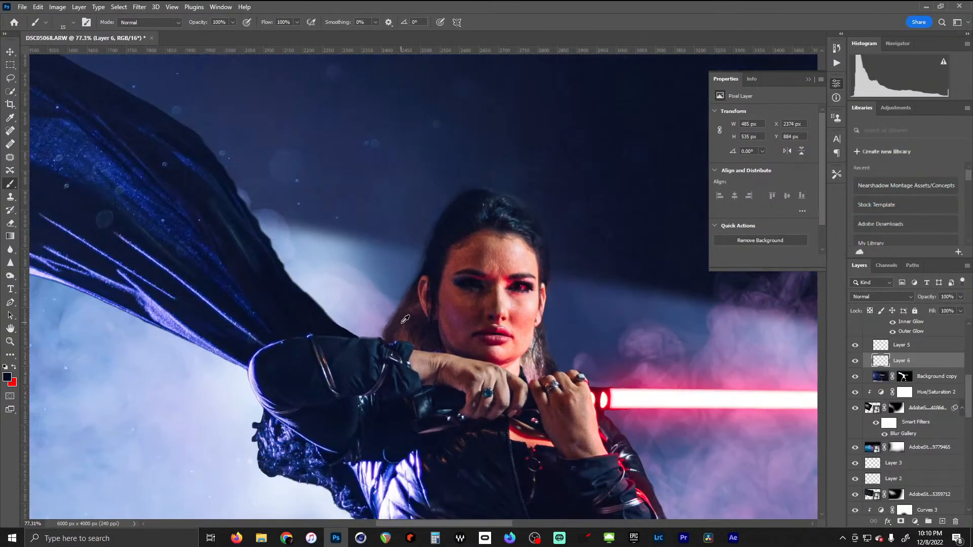
pyautogui.scroll(-1, 404, 319)
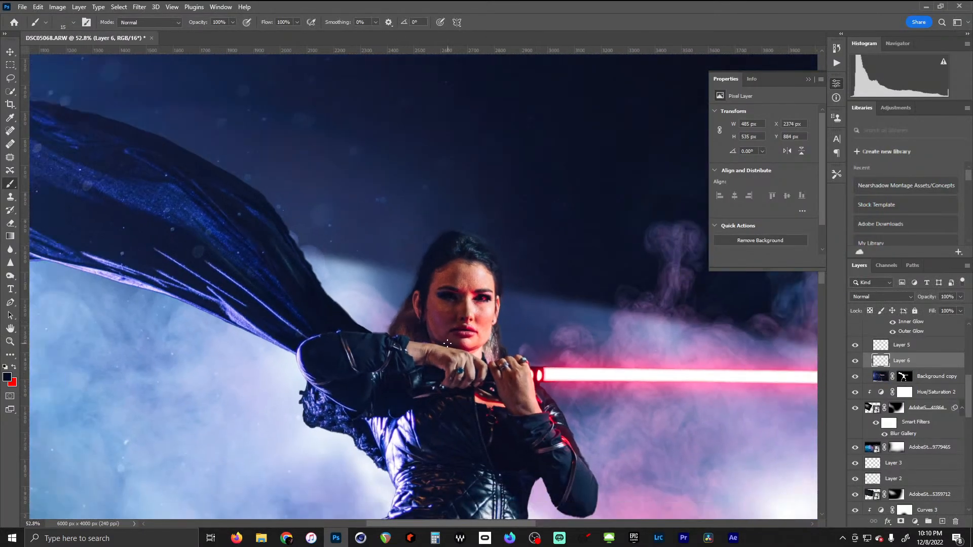
pyautogui.scroll(-1, 442, 353)
pyautogui.moveTo(551, 408); pyautogui.dragTo(496, 315)
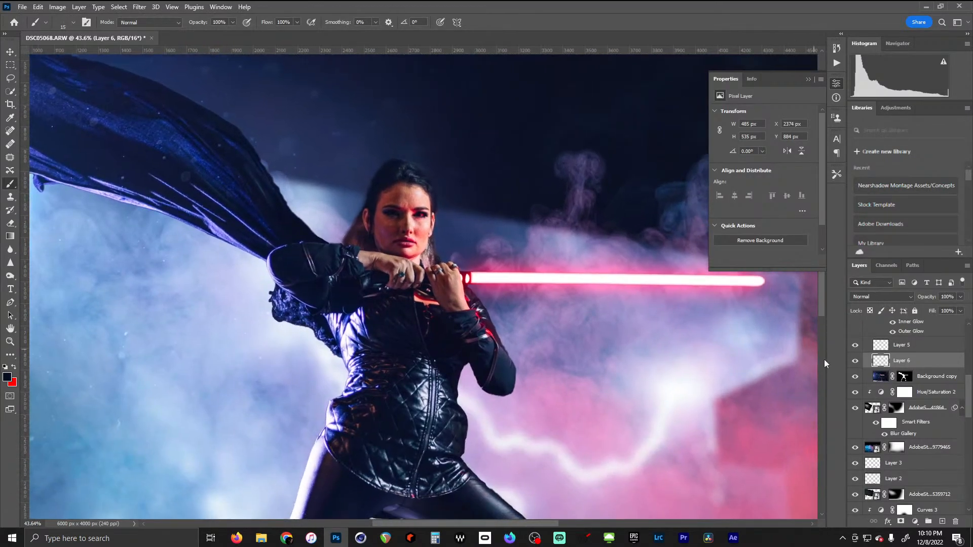
pyautogui.click(904, 376)
pyautogui.scroll(1, 433, 437)
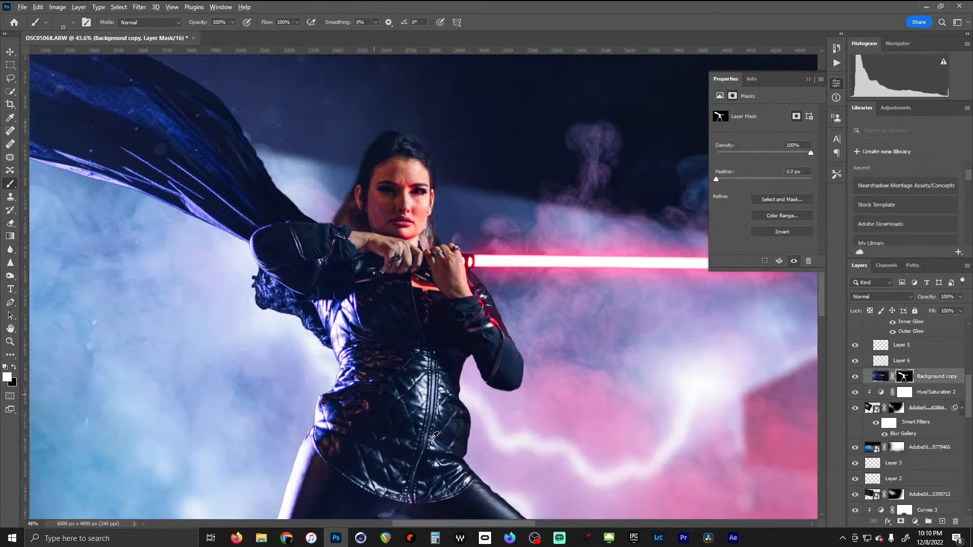
pyautogui.scroll(3, 521, 380)
pyautogui.scroll(1, 597, 341)
pyautogui.moveTo(654, 282); pyautogui.dragTo(494, 305)
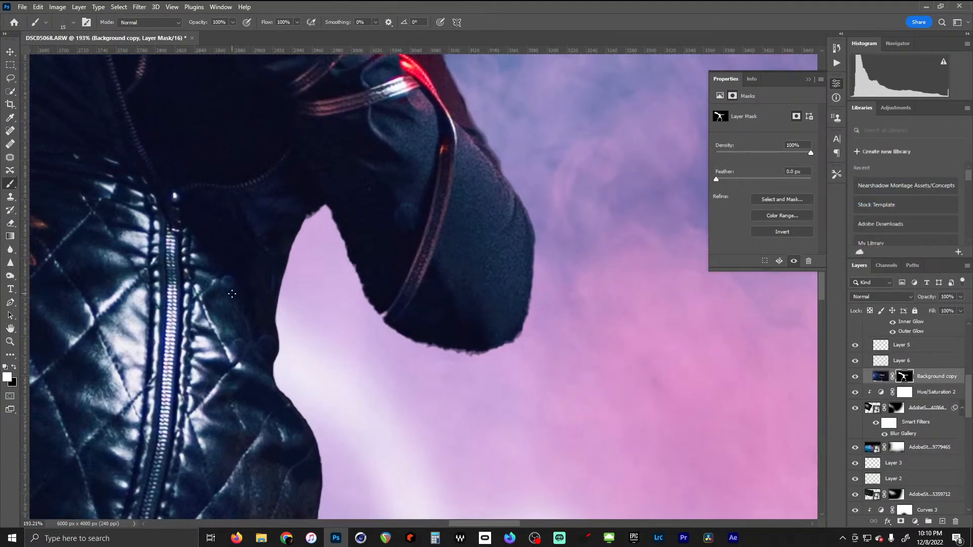
# Choose the Soft Round brush from General Brushes and set its hardness to 94%
pyautogui.click(73, 22)
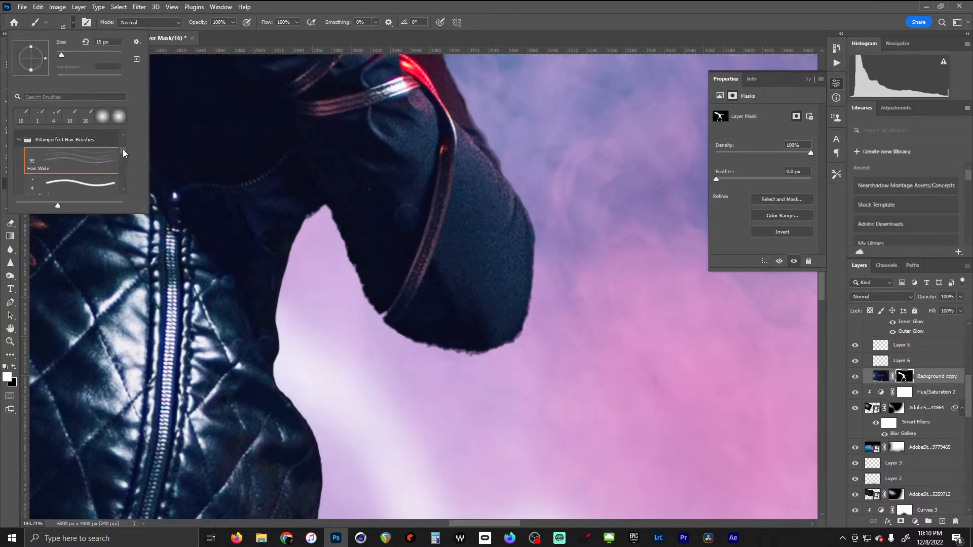
pyautogui.moveTo(124, 154); pyautogui.dragTo(124, 134)
pyautogui.click(20, 137)
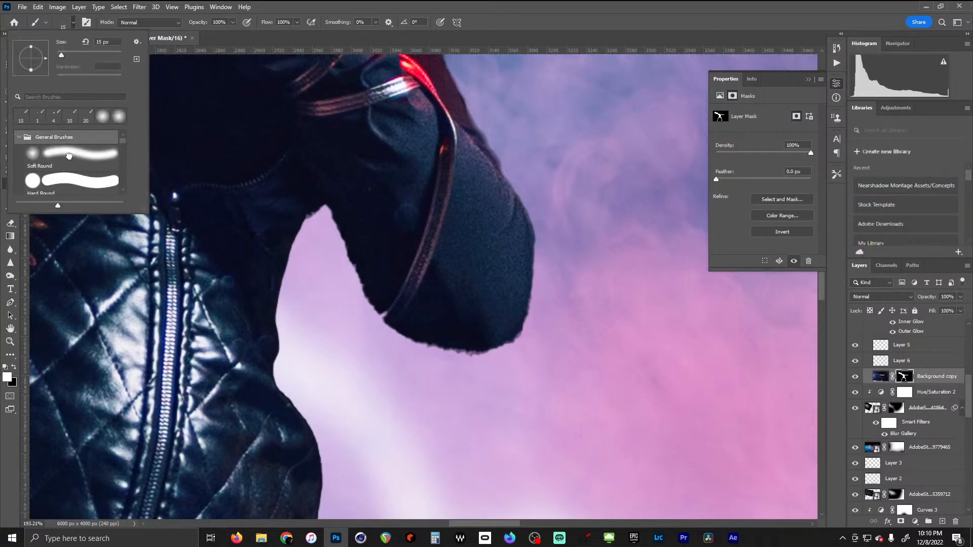
pyautogui.doubleClick(68, 156)
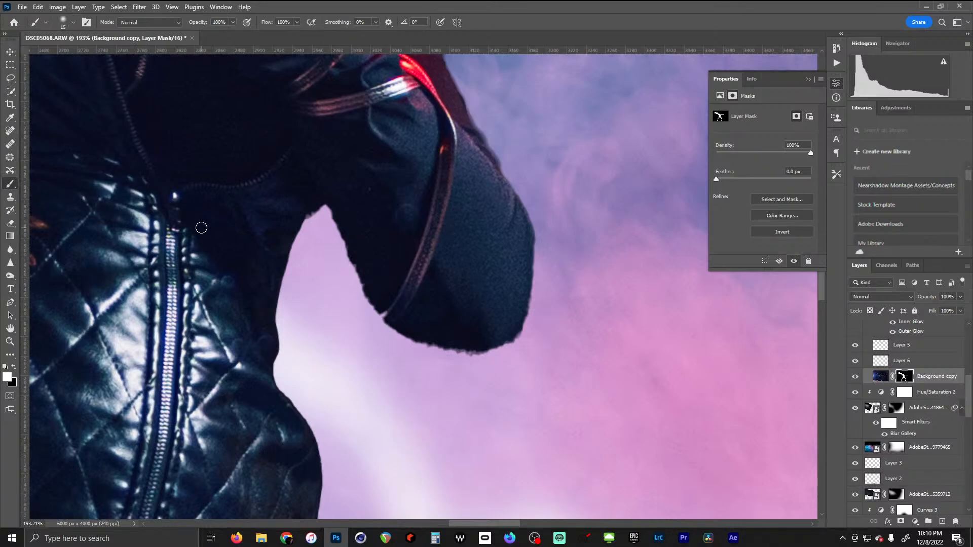
pyautogui.click(73, 23)
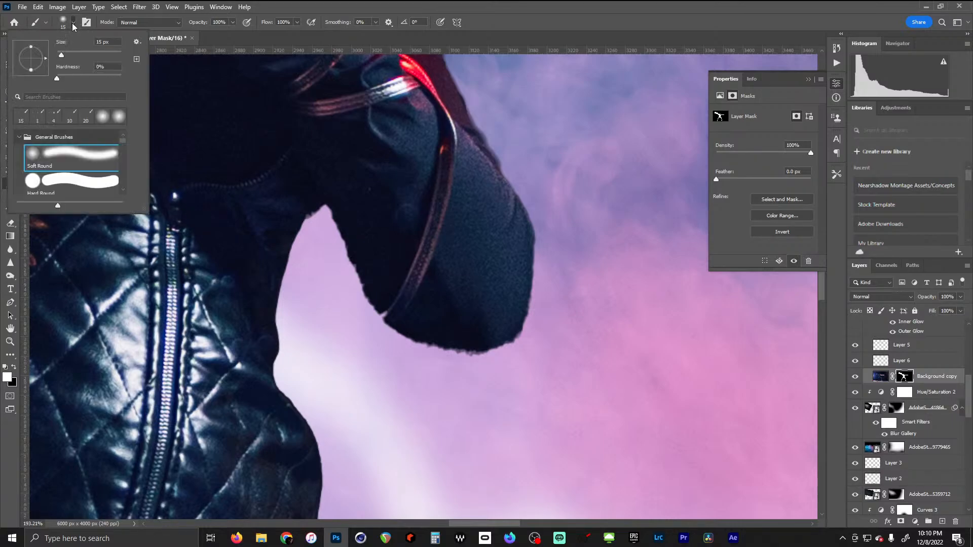
pyautogui.moveTo(57, 77); pyautogui.dragTo(117, 78)
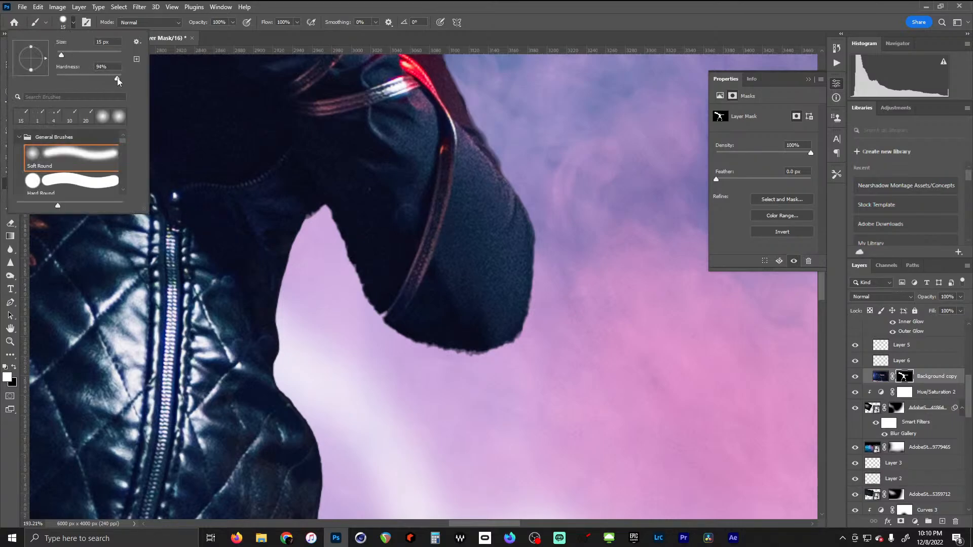
pyautogui.click(466, 33)
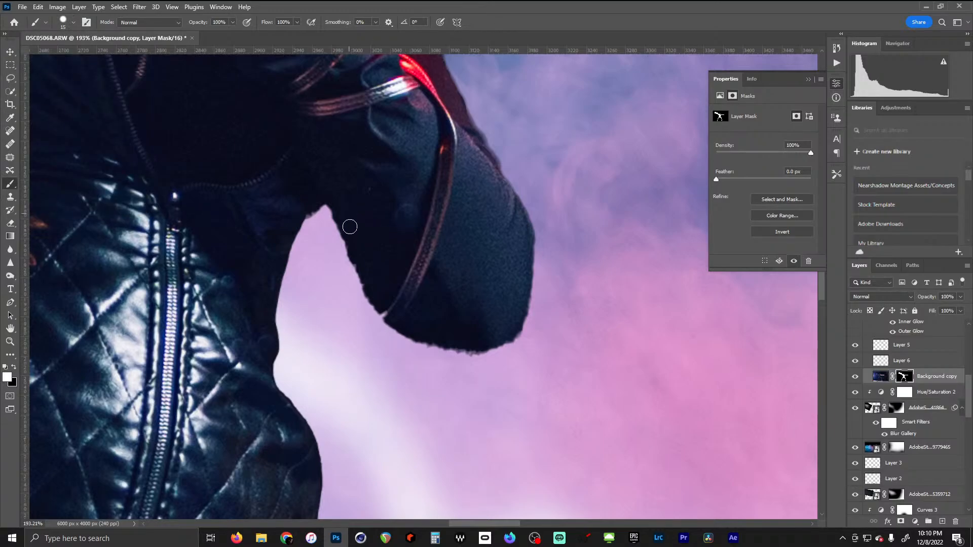
# Paint white on the mask to smooth the sleeve edges around the bent elbow and armpit and along the jacket side
pyautogui.moveTo(350, 227)
pyautogui.mouseDown()
pyautogui.moveTo(341, 215)
pyautogui.moveTo(385, 314)
pyautogui.moveTo(408, 333)
pyautogui.moveTo(463, 347)
pyautogui.moveTo(486, 347)
pyautogui.moveTo(515, 323)
pyautogui.moveTo(527, 279)
pyautogui.moveTo(521, 230)
pyautogui.mouseUp()
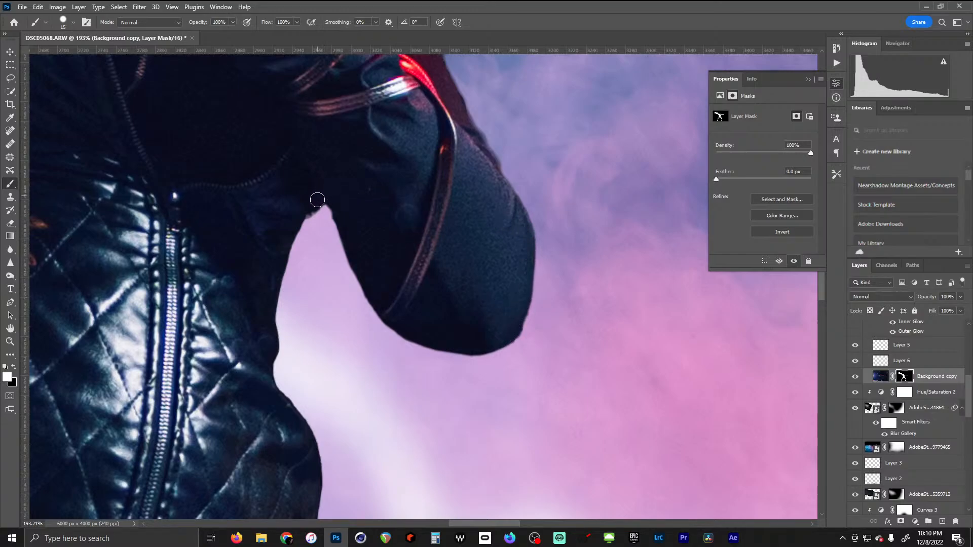
pyautogui.moveTo(317, 200); pyautogui.dragTo(304, 211)
pyautogui.moveTo(414, 166); pyautogui.dragTo(396, 333)
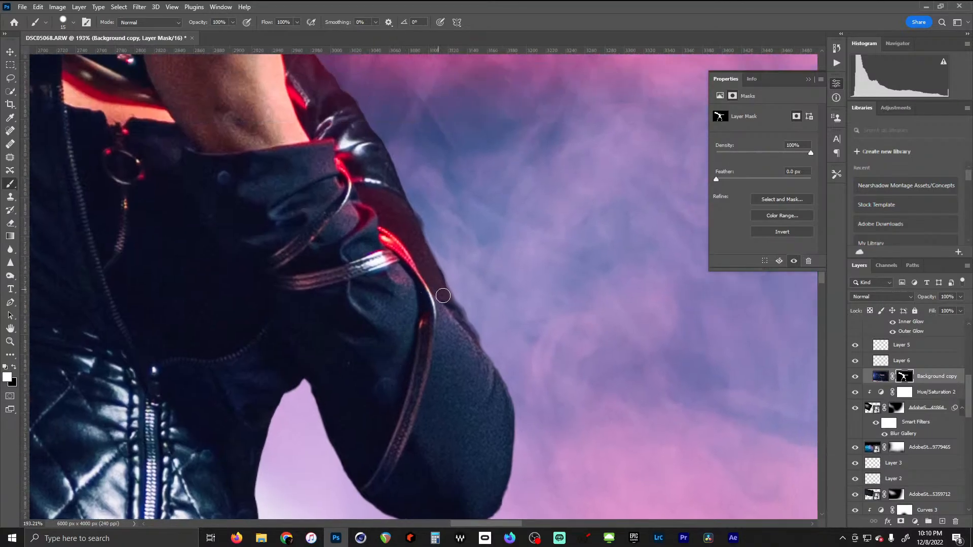
pyautogui.moveTo(442, 295)
pyautogui.mouseDown()
pyautogui.moveTo(470, 338)
pyautogui.moveTo(477, 188)
pyautogui.mouseUp()
pyautogui.moveTo(200, 338); pyautogui.dragTo(276, 200)
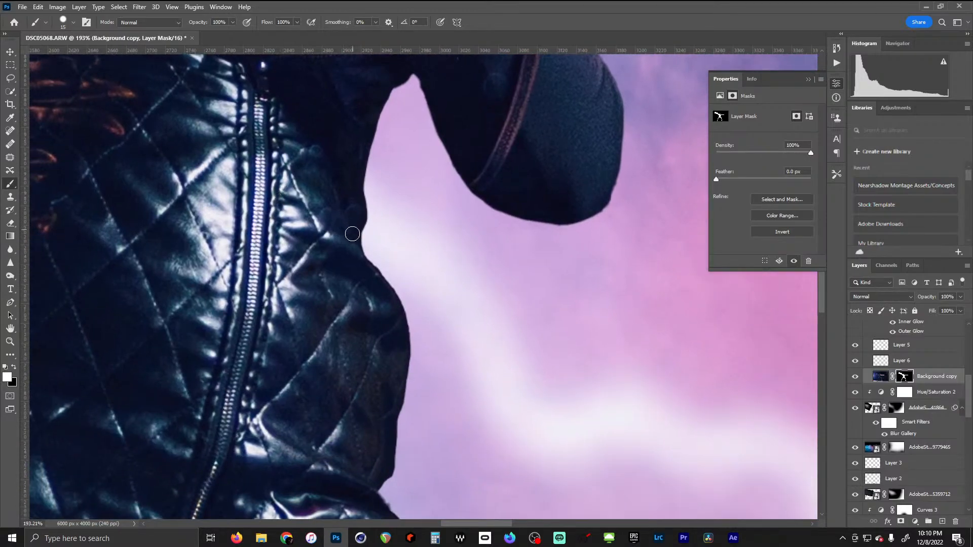
pyautogui.moveTo(314, 374); pyautogui.dragTo(317, 198)
pyautogui.moveTo(322, 260); pyautogui.dragTo(274, 132)
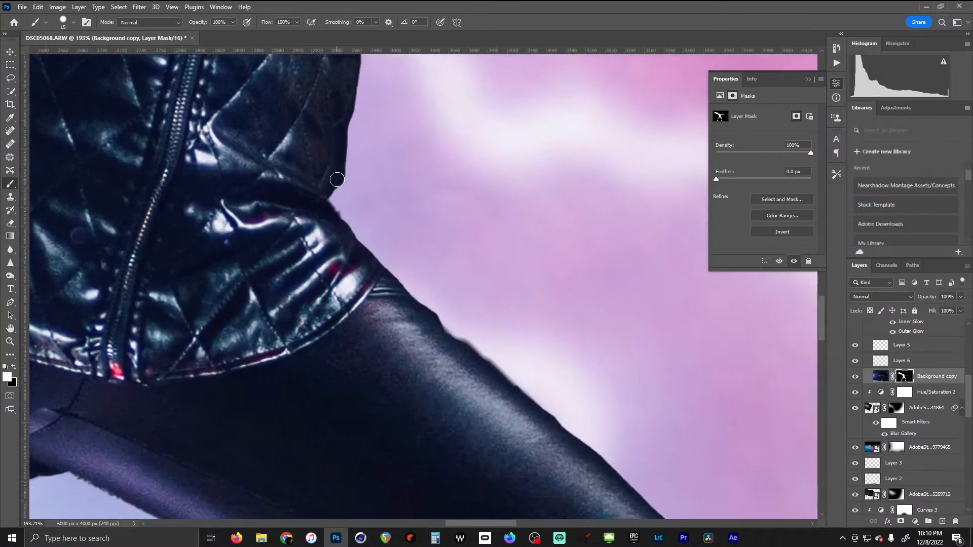
# Paint black on the mask to trim the rough outer edge of the bent leg at the knee and down the shin
pyautogui.click(14, 366)
pyautogui.moveTo(426, 294); pyautogui.dragTo(269, 131)
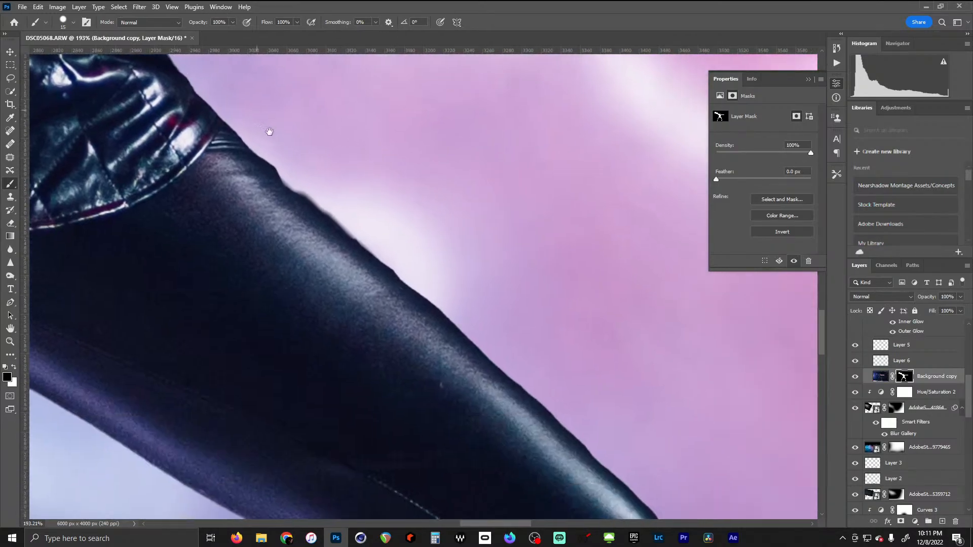
pyautogui.moveTo(555, 474); pyautogui.dragTo(405, 227)
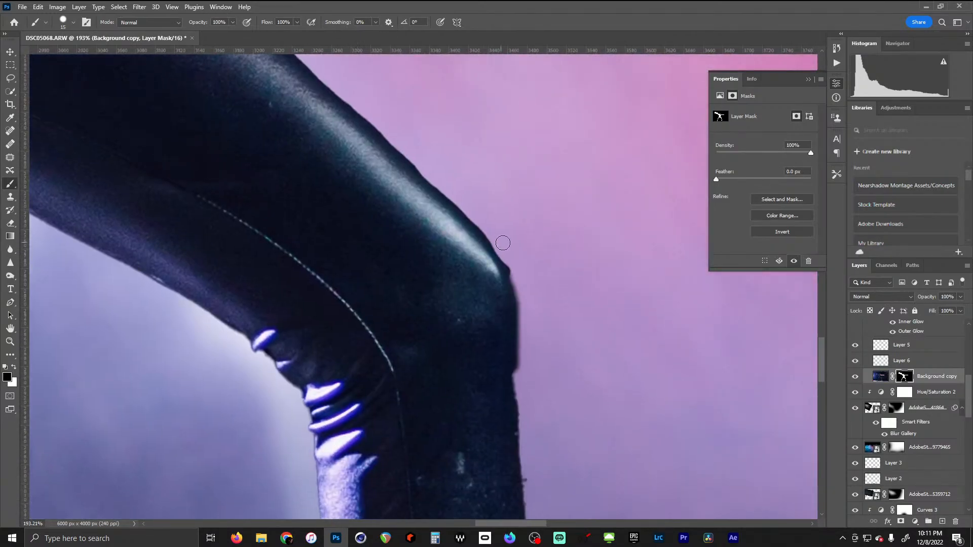
pyautogui.moveTo(503, 243); pyautogui.dragTo(533, 333)
pyautogui.moveTo(607, 484); pyautogui.dragTo(361, 93)
pyautogui.moveTo(584, 476); pyautogui.dragTo(639, 512)
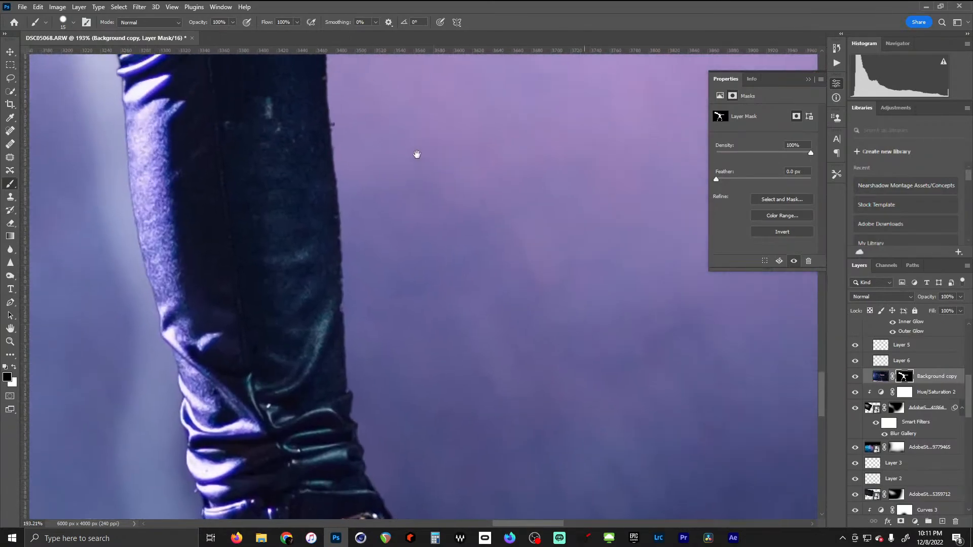
pyautogui.moveTo(417, 154); pyautogui.dragTo(473, 336)
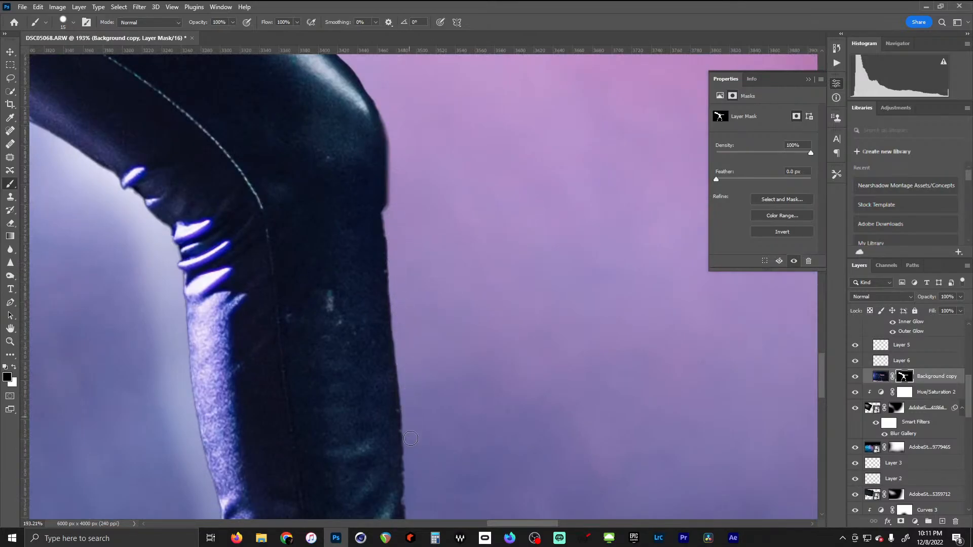
pyautogui.moveTo(475, 384); pyautogui.dragTo(449, 168)
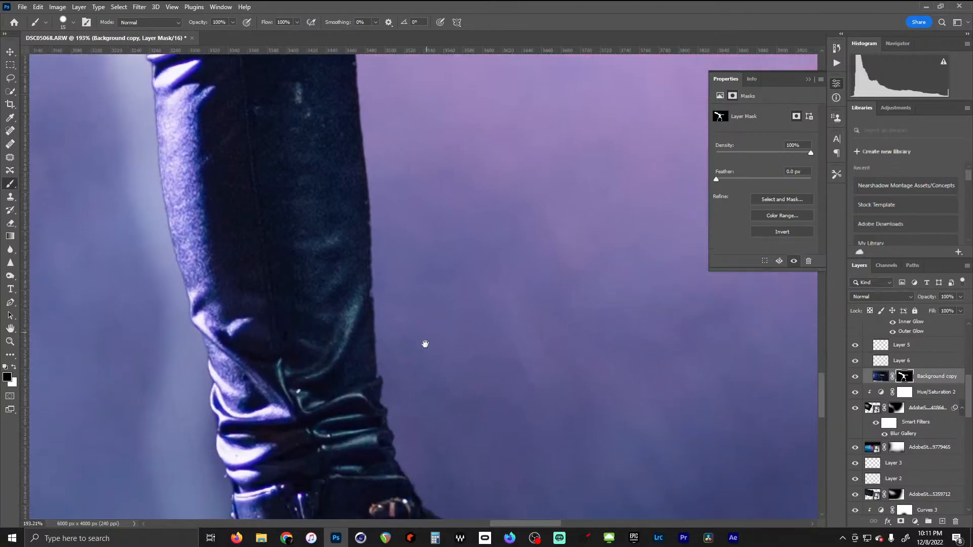
# Trim the ragged inner thigh edges below the crotch on both legs with black on the mask
pyautogui.moveTo(426, 341); pyautogui.dragTo(332, 87)
pyautogui.moveTo(308, 259)
pyautogui.mouseDown()
pyautogui.moveTo(352, 92)
pyautogui.moveTo(459, 318)
pyautogui.moveTo(510, 390)
pyautogui.moveTo(569, 532)
pyautogui.mouseUp()
pyautogui.moveTo(448, 254); pyautogui.dragTo(555, 502)
pyautogui.moveTo(327, 63)
pyautogui.mouseDown()
pyautogui.moveTo(451, 218)
pyautogui.moveTo(600, 208)
pyautogui.mouseUp()
pyautogui.moveTo(174, 152); pyautogui.dragTo(283, 278)
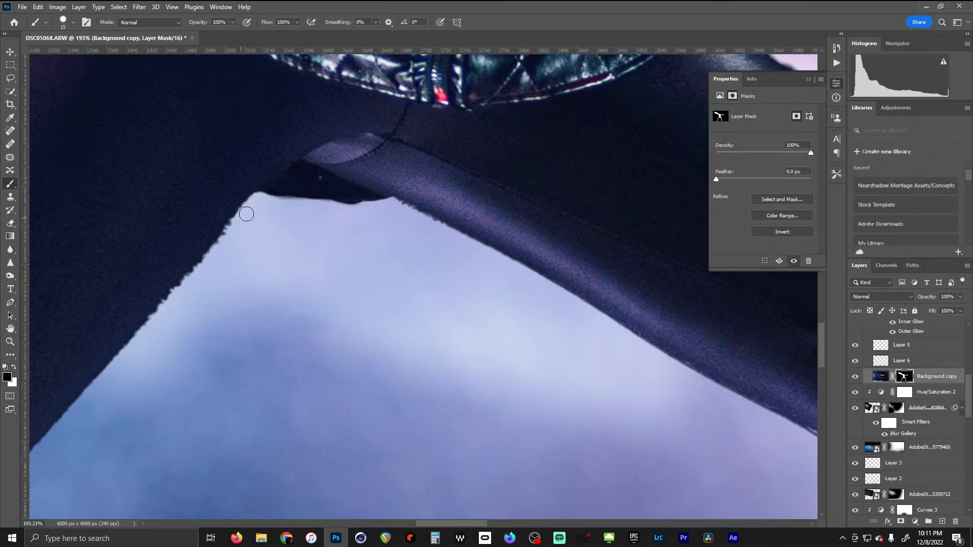
pyautogui.moveTo(246, 214); pyautogui.dragTo(113, 371)
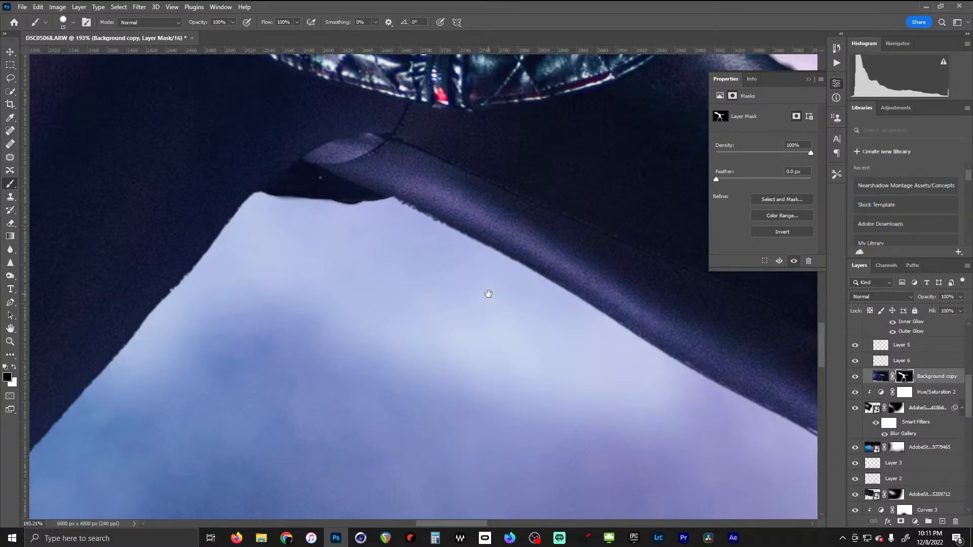
pyautogui.moveTo(483, 262); pyautogui.dragTo(401, 209)
# Mask out the yellow flare protruding beside the bright outer edge of the straight leg
pyautogui.press('space')
pyautogui.moveTo(314, 277)
pyautogui.mouseDown()
pyautogui.moveTo(360, 216)
pyautogui.moveTo(494, 116)
pyautogui.mouseUp()
pyautogui.moveTo(220, 350); pyautogui.dragTo(441, 137)
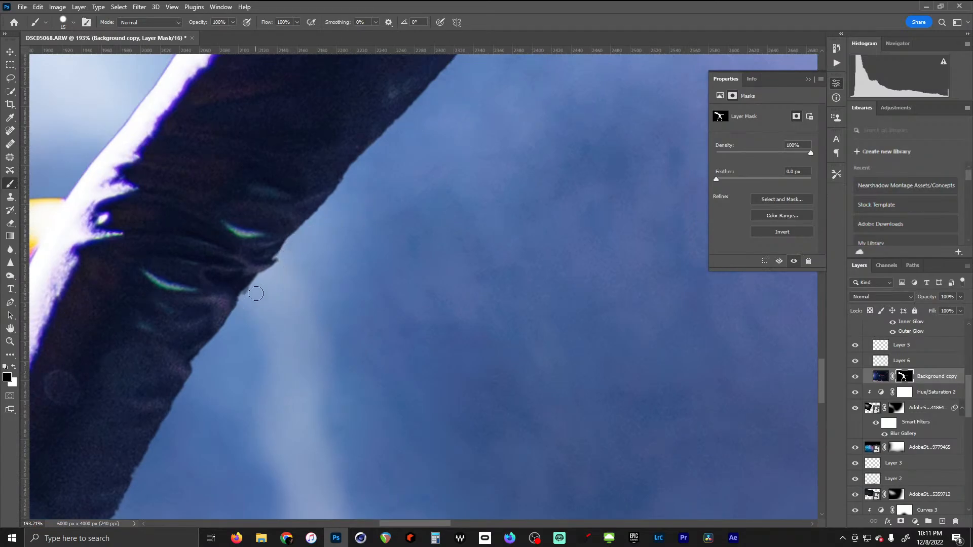
pyautogui.press('space')
pyautogui.moveTo(273, 296); pyautogui.dragTo(419, 134)
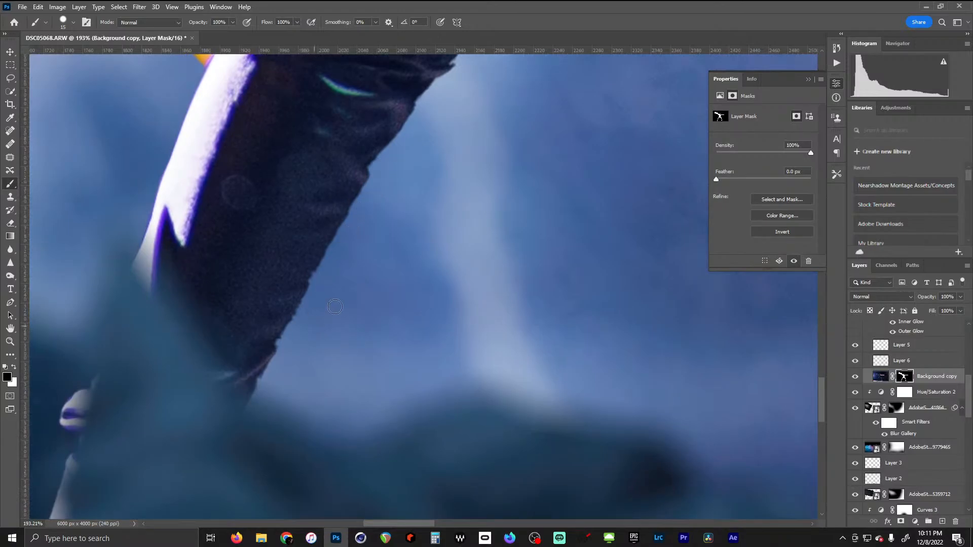
pyautogui.press('space')
pyautogui.moveTo(335, 306)
pyautogui.mouseDown()
pyautogui.moveTo(330, 294)
pyautogui.moveTo(517, 91)
pyautogui.moveTo(554, 33)
pyautogui.moveTo(524, 344)
pyautogui.moveTo(475, 512)
pyautogui.mouseUp()
pyautogui.moveTo(540, 108); pyautogui.dragTo(458, 286)
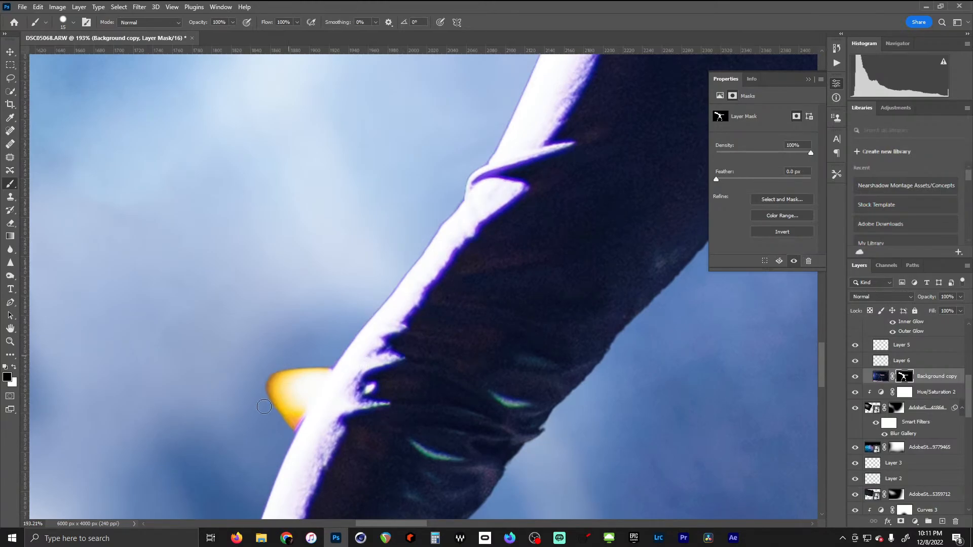
pyautogui.moveTo(264, 406)
pyautogui.mouseDown()
pyautogui.moveTo(323, 350)
pyautogui.moveTo(328, 360)
pyautogui.moveTo(291, 426)
pyautogui.mouseUp()
pyautogui.moveTo(297, 386); pyautogui.dragTo(268, 424)
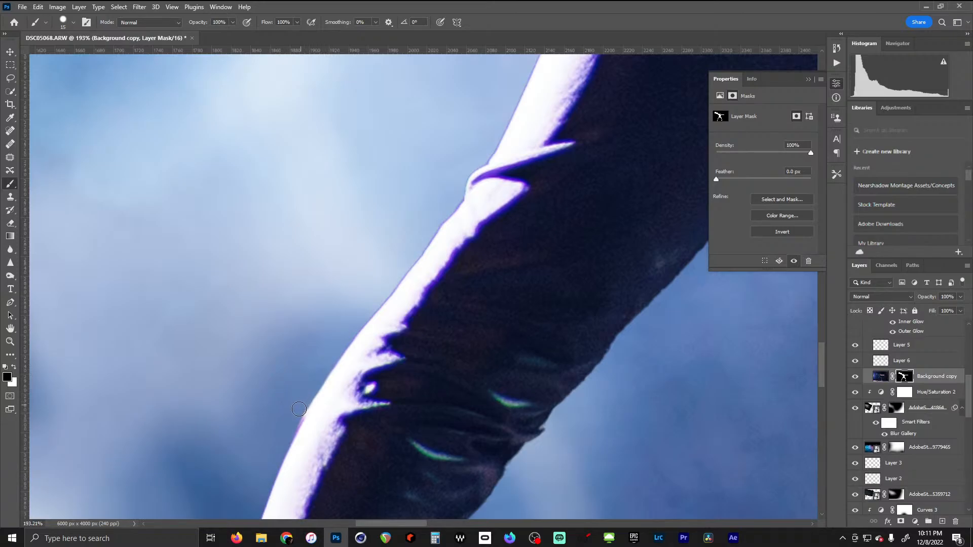
# Mask out the stray fringe around the small hanging fold on the cape's lower edge, and dismiss the driver notification
pyautogui.moveTo(374, 228); pyautogui.dragTo(297, 378)
pyautogui.moveTo(370, 191); pyautogui.dragTo(282, 348)
pyautogui.moveTo(365, 157); pyautogui.dragTo(265, 365)
pyautogui.moveTo(292, 167); pyautogui.dragTo(334, 360)
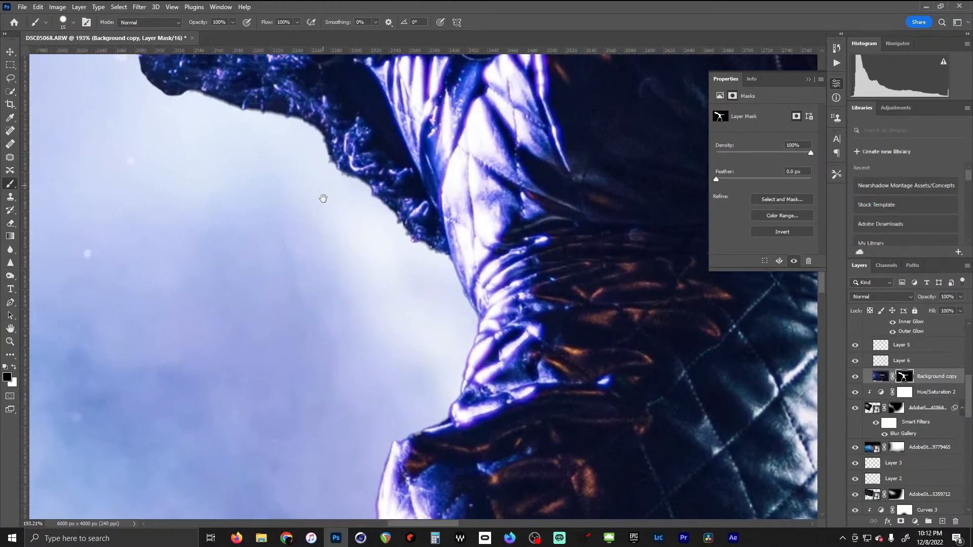
pyautogui.moveTo(327, 161); pyautogui.dragTo(334, 267)
pyautogui.moveTo(253, 286); pyautogui.dragTo(341, 500)
pyautogui.moveTo(187, 275); pyautogui.dragTo(399, 479)
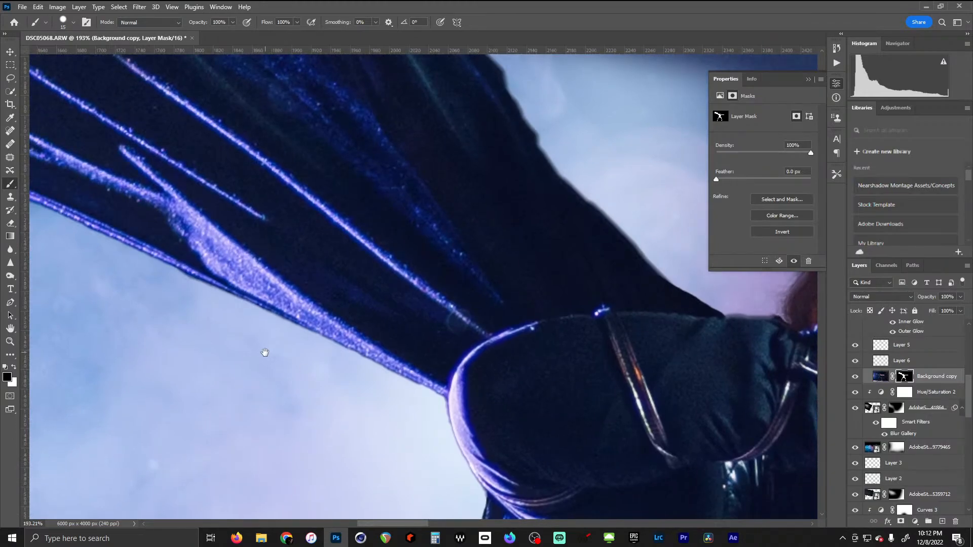
pyautogui.moveTo(265, 354); pyautogui.dragTo(545, 489)
pyautogui.moveTo(119, 327); pyautogui.dragTo(253, 380)
pyautogui.moveTo(227, 235); pyautogui.dragTo(402, 313)
pyautogui.moveTo(243, 299); pyautogui.dragTo(650, 316)
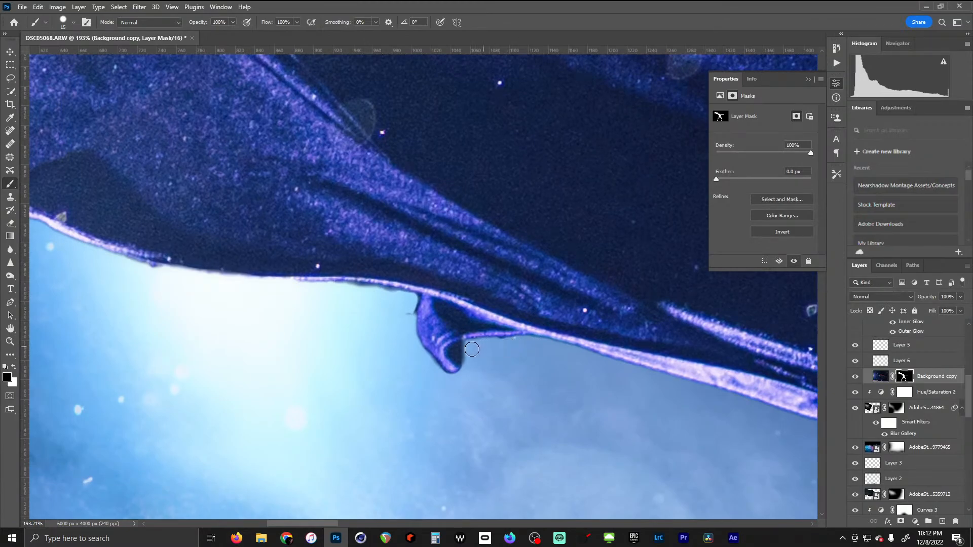
pyautogui.moveTo(471, 349); pyautogui.dragTo(469, 369)
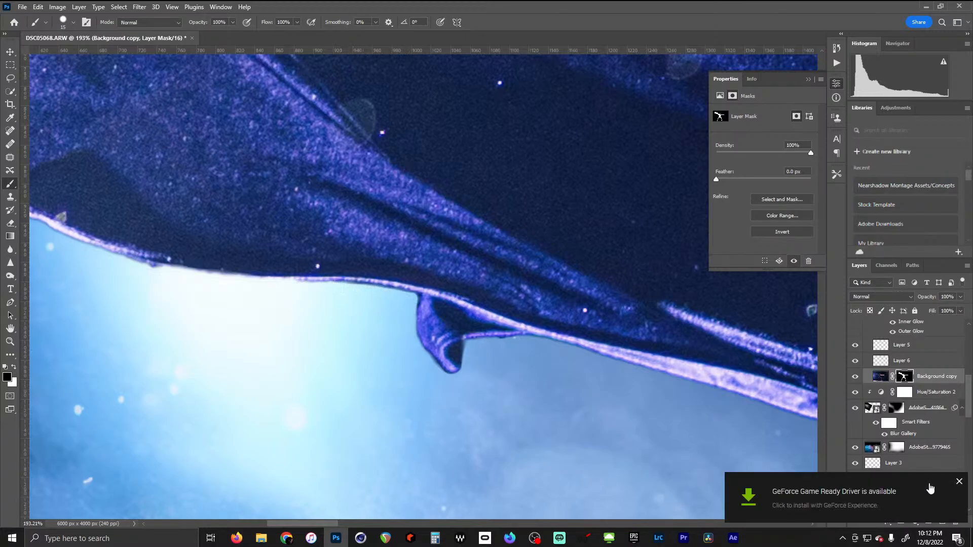
pyautogui.click(958, 483)
# Paint white on the mask to restore the thin bright rim along the cape's lower edge where the background light eats into it
pyautogui.hscroll(-5, 405, 365)
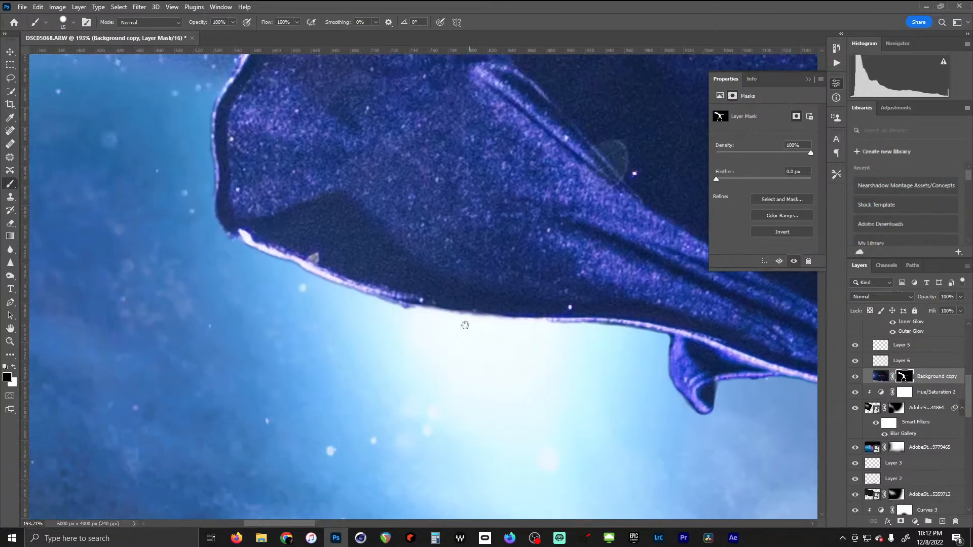
pyautogui.click(13, 367)
pyautogui.moveTo(558, 314)
pyautogui.mouseDown()
pyautogui.moveTo(443, 308)
pyautogui.moveTo(347, 281)
pyautogui.mouseUp()
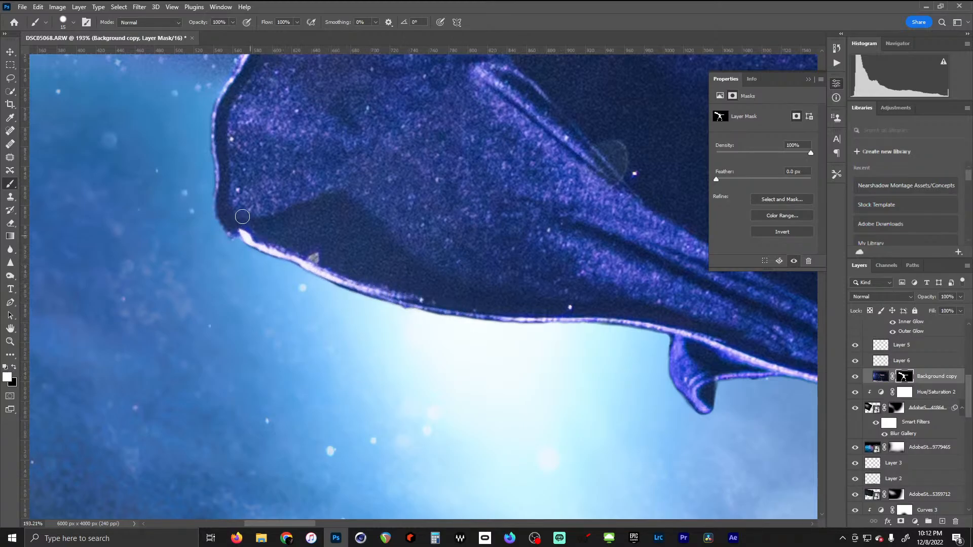
# Paint white on the mask to smooth the cape's upper edge beside the star-shaped particles
pyautogui.moveTo(313, 151); pyautogui.dragTo(288, 477)
pyautogui.moveTo(445, 125); pyautogui.dragTo(358, 242)
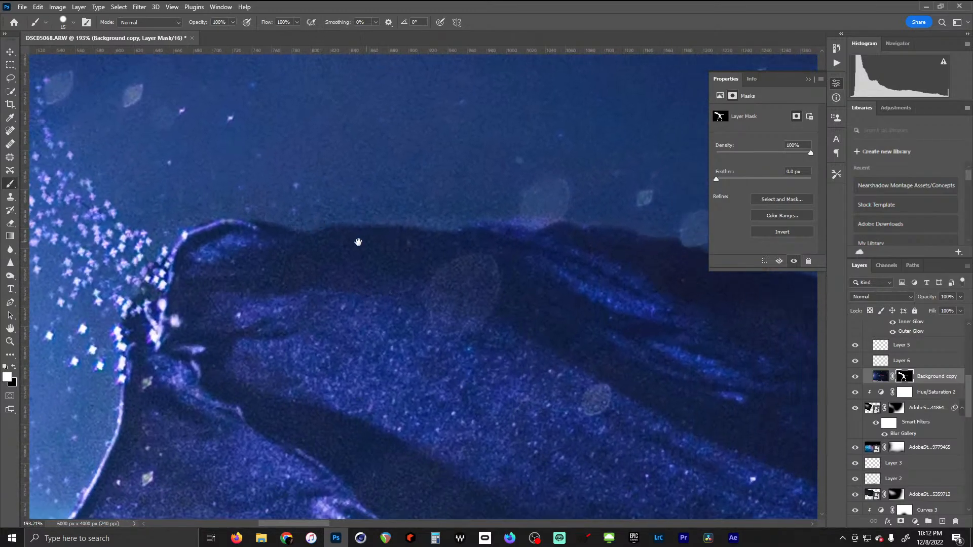
pyautogui.moveTo(278, 235)
pyautogui.mouseDown()
pyautogui.moveTo(449, 239)
pyautogui.moveTo(543, 224)
pyautogui.moveTo(525, 230)
pyautogui.mouseUp()
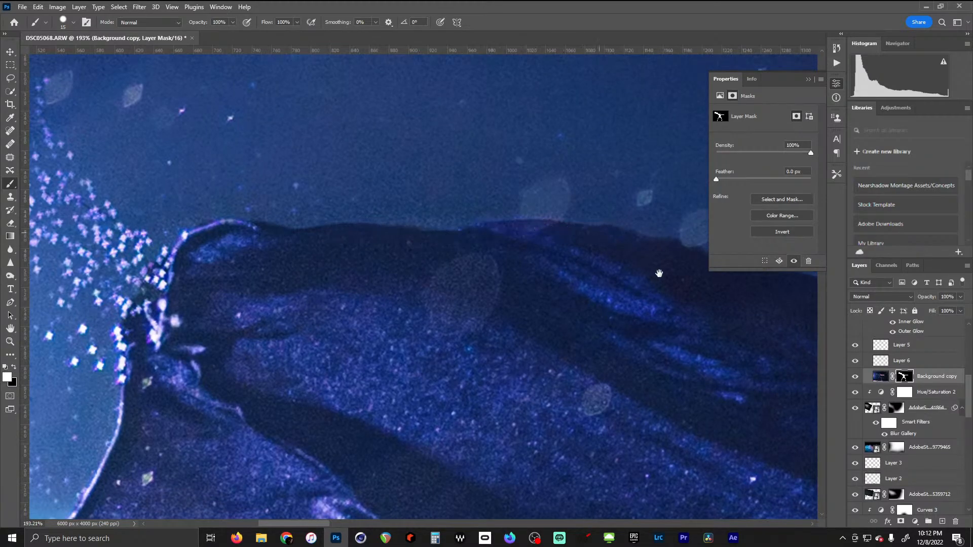
# Inspect the mask along the rest of the cape's upper edge down to the sleeve, and review the whole composite
pyautogui.moveTo(658, 271); pyautogui.dragTo(441, 337)
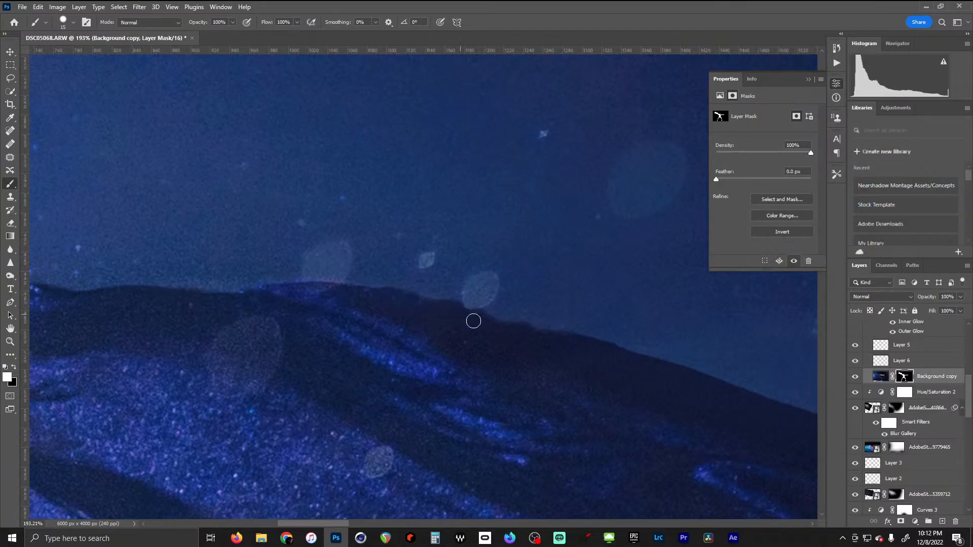
pyautogui.moveTo(562, 344); pyautogui.dragTo(250, 220)
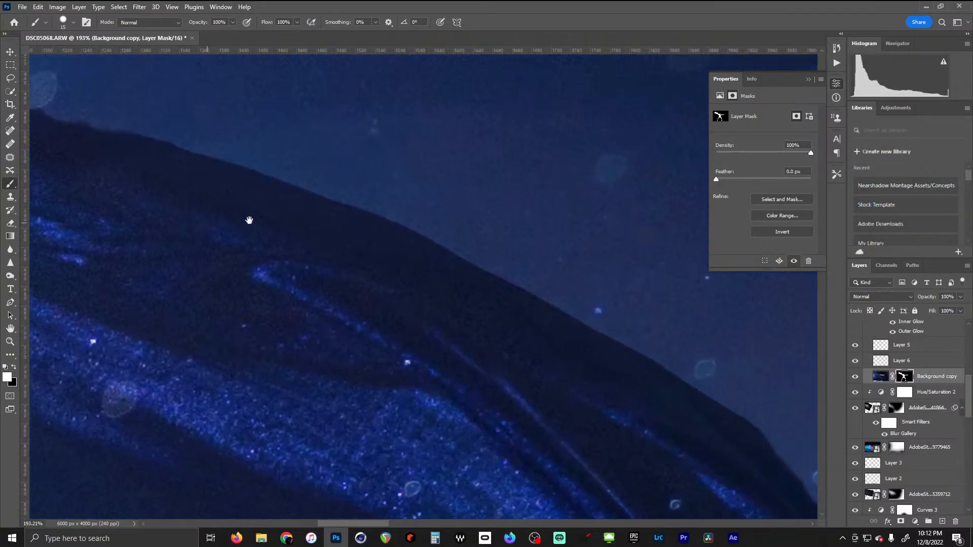
pyautogui.moveTo(500, 335); pyautogui.dragTo(405, 173)
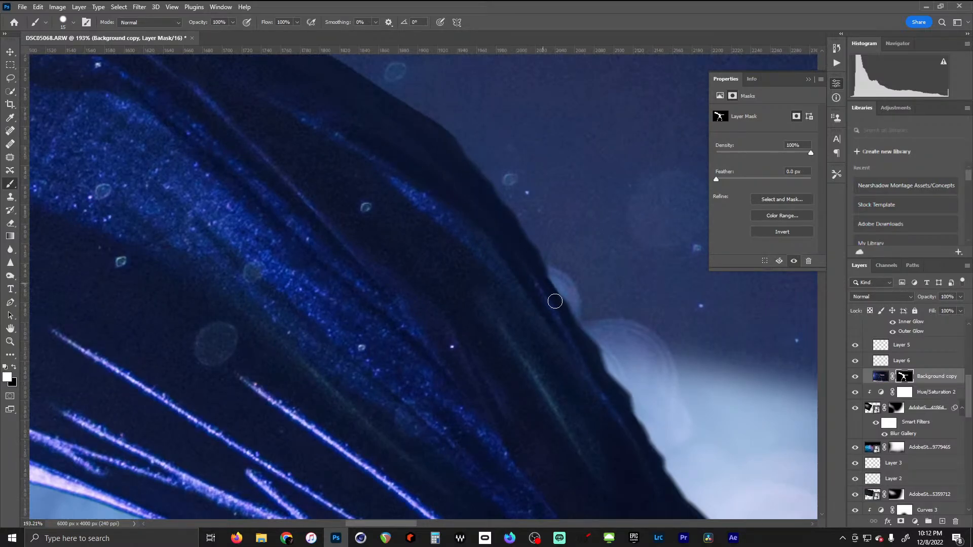
pyautogui.moveTo(609, 430); pyautogui.dragTo(387, 200)
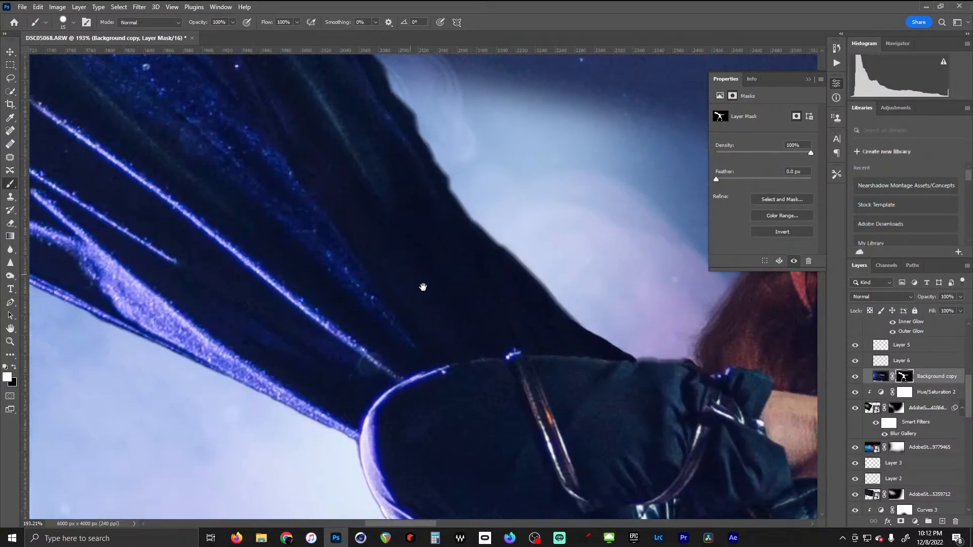
pyautogui.moveTo(519, 343); pyautogui.dragTo(398, 203)
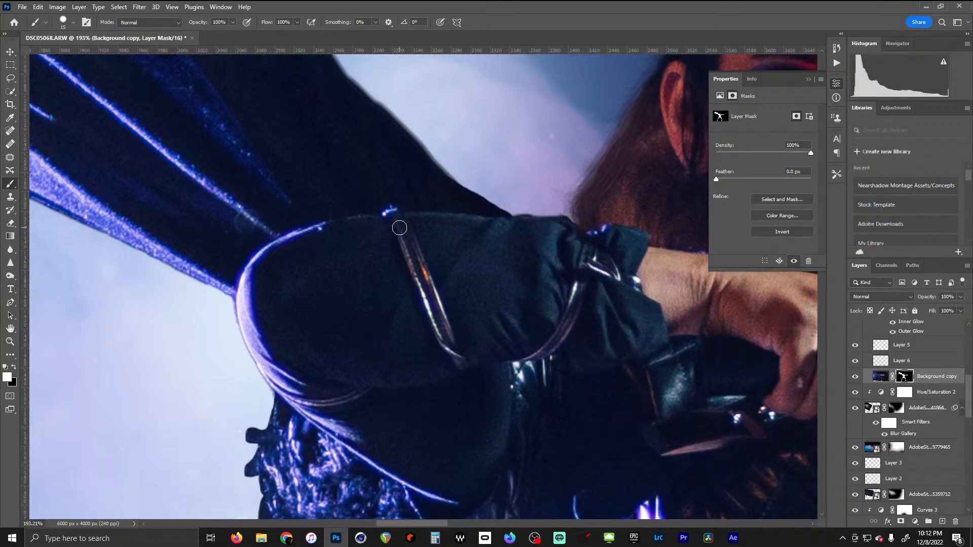
pyautogui.moveTo(544, 270); pyautogui.dragTo(430, 124)
pyautogui.scroll(-1, 460, 347)
pyautogui.scroll(-6, 464, 343)
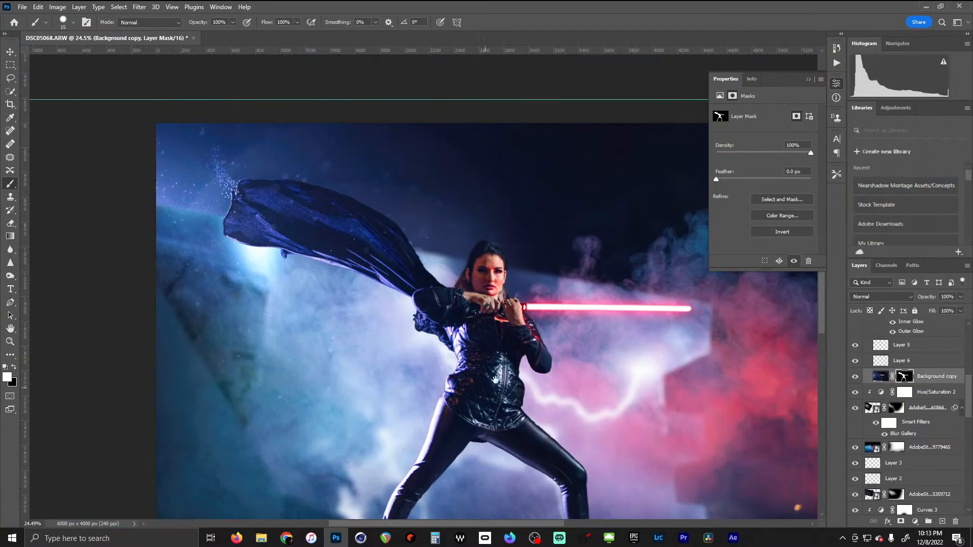
pyautogui.moveTo(513, 331); pyautogui.dragTo(468, 267)
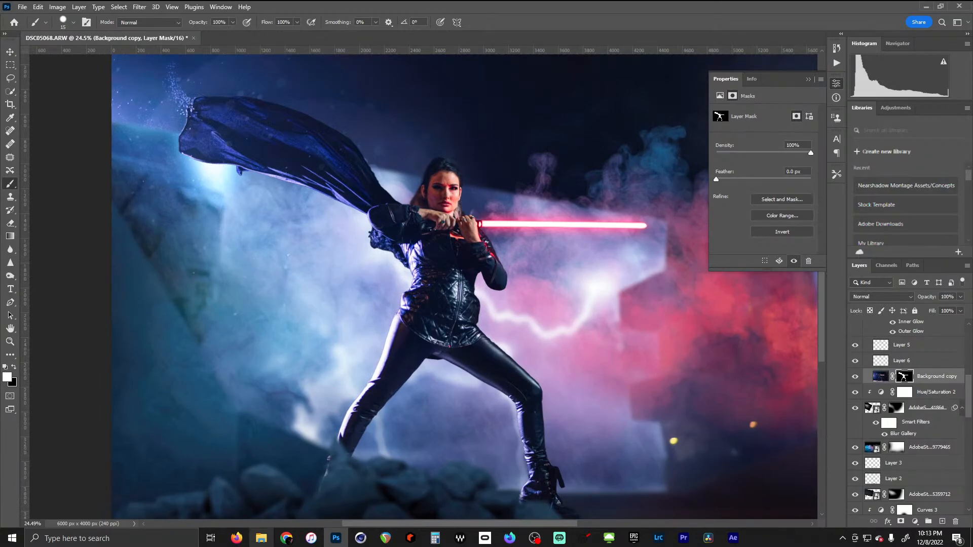
# Switch to Adobe Stock in the browser and search for "lens flare"
pyautogui.moveTo(287, 539)
pyautogui.click(406, 512)
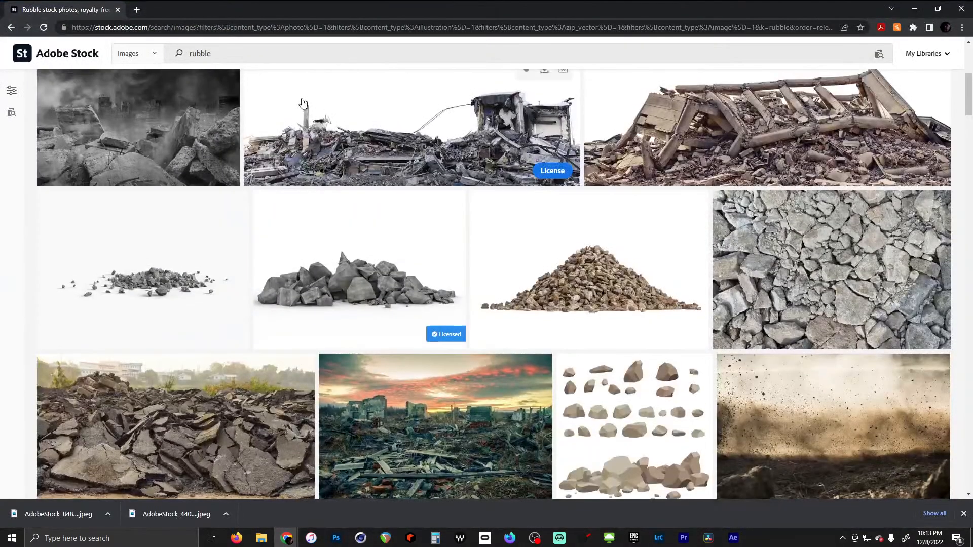
pyautogui.scroll(5, 314, 203)
pyautogui.doubleClick(223, 55)
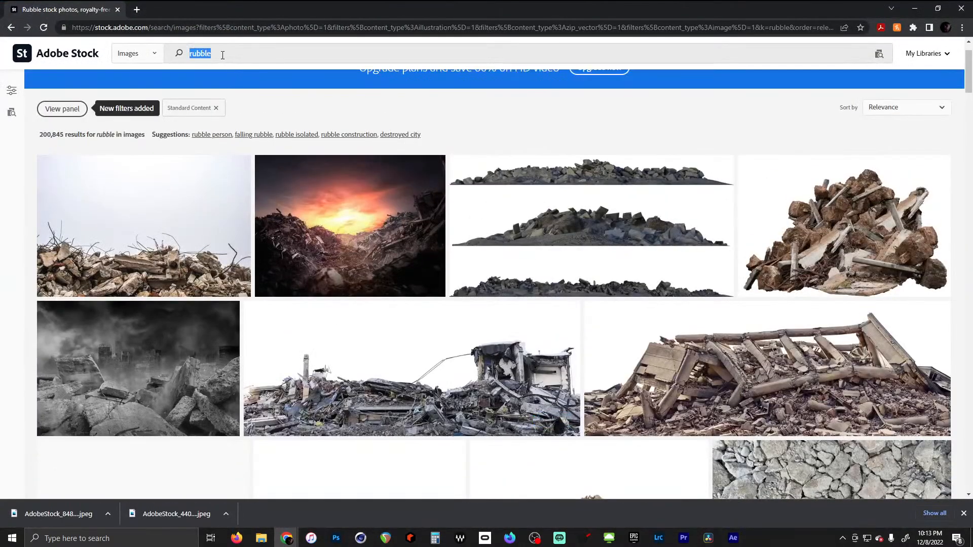
pyautogui.write('lens flare')
pyautogui.press('Return')
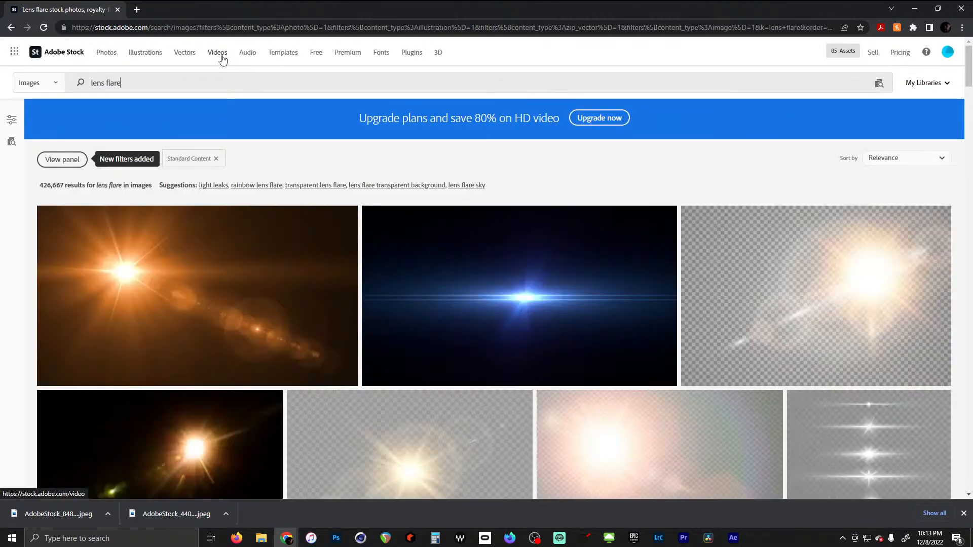
# License the blue lens flare image with an anamorphic streak and bokeh, and return to Photoshop
pyautogui.scroll(-2, 241, 287)
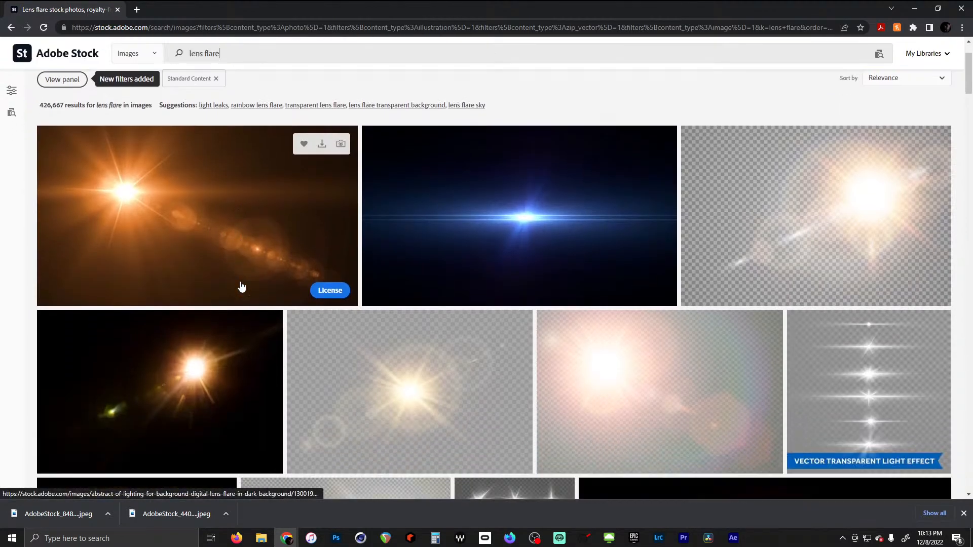
pyautogui.scroll(-4, 243, 285)
pyautogui.scroll(-5, 250, 282)
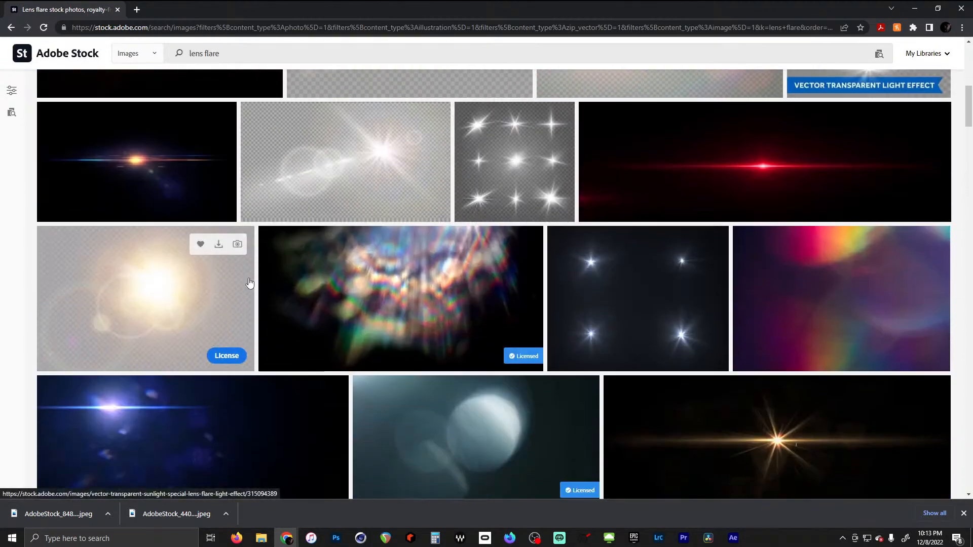
pyautogui.scroll(-2, 197, 277)
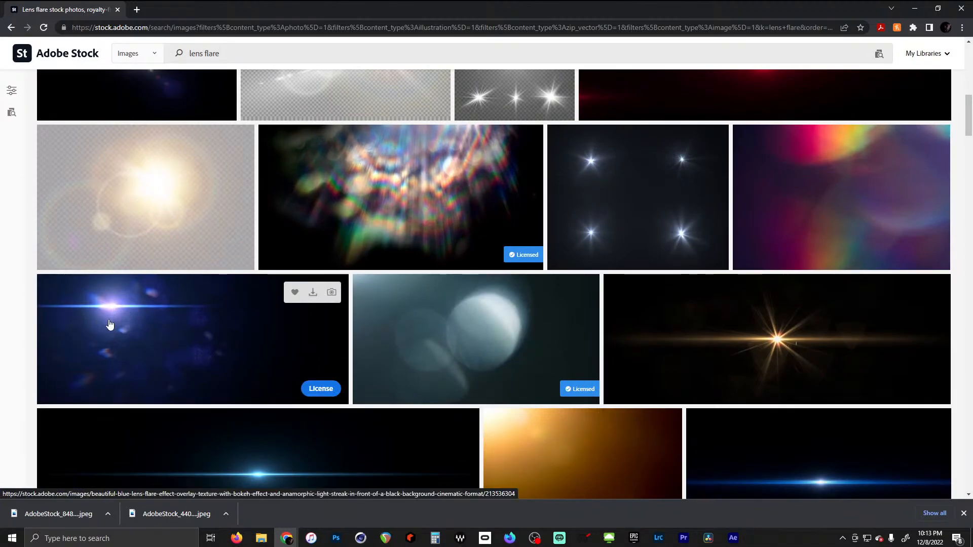
pyautogui.click(322, 390)
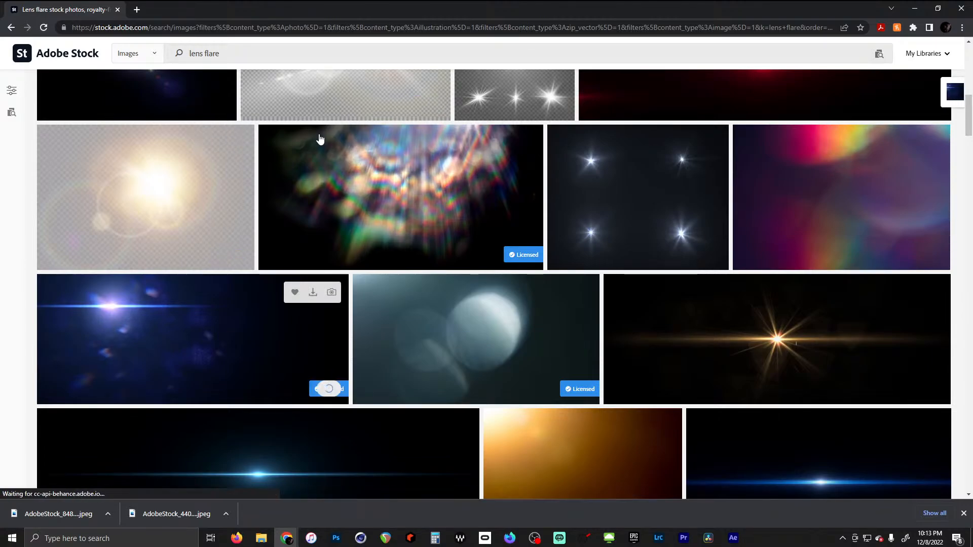
pyautogui.click(916, 9)
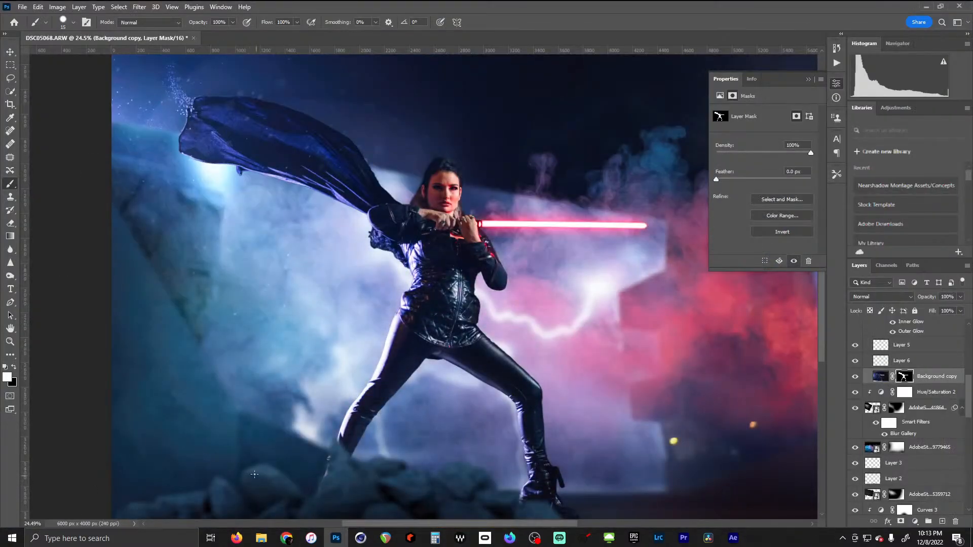
pyautogui.click(261, 538)
pyautogui.click(579, 228)
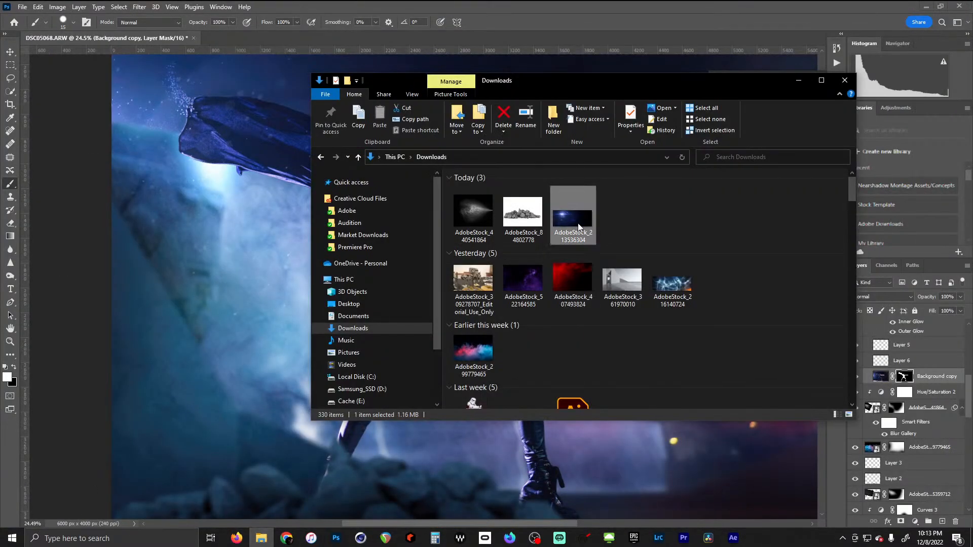
pyautogui.moveTo(580, 228)
pyautogui.mouseDown()
pyautogui.moveTo(206, 202)
pyautogui.moveTo(576, 221)
pyautogui.mouseUp()
# Show the hidden atmosphere layers from Curves 9 down to the masked blue AdobeStock layer above Curves 12
pyautogui.click(956, 364)
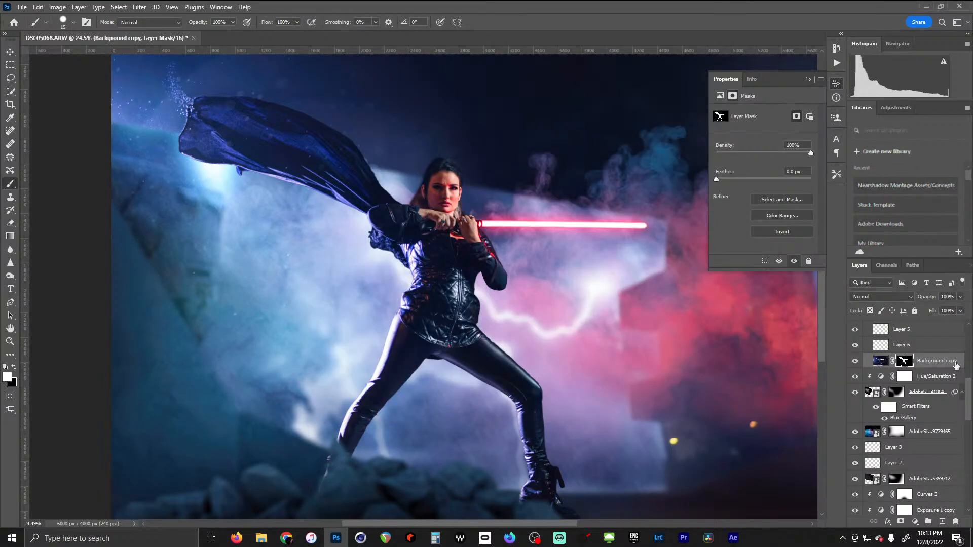
pyautogui.scroll(5, 952, 355)
pyautogui.click(935, 329)
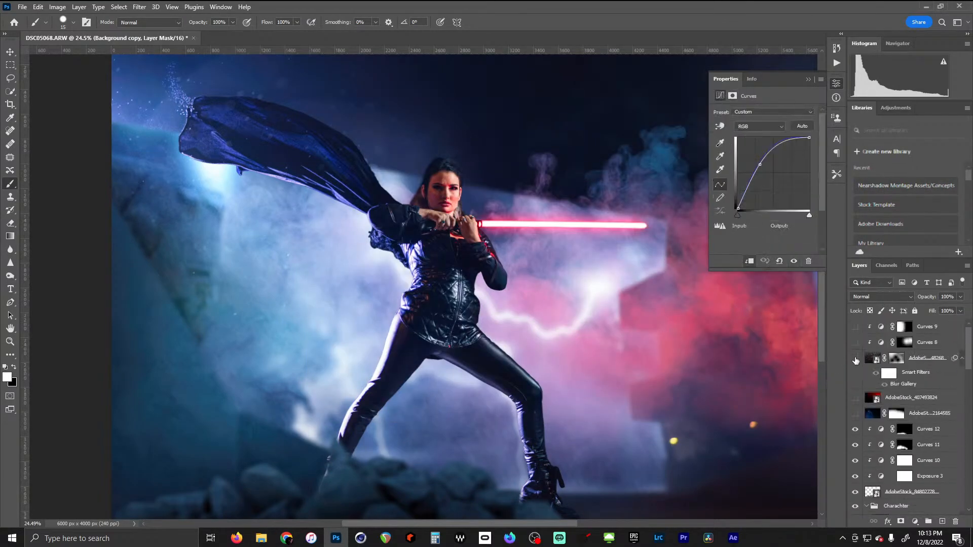
pyautogui.click(856, 326)
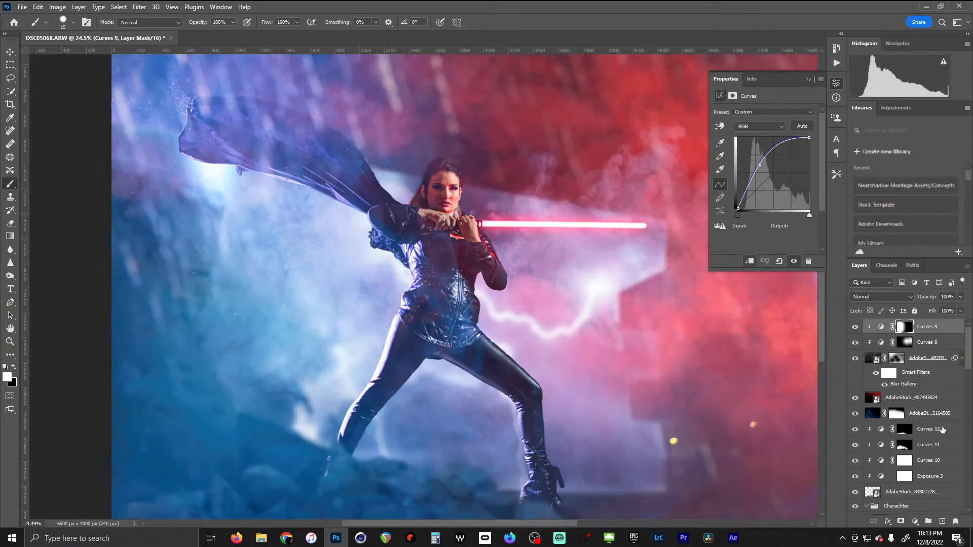
# Place the downloaded AdobeStock_213536304 lens flare from the Downloads folder into the composite directly above Curves 12
pyautogui.click(951, 427)
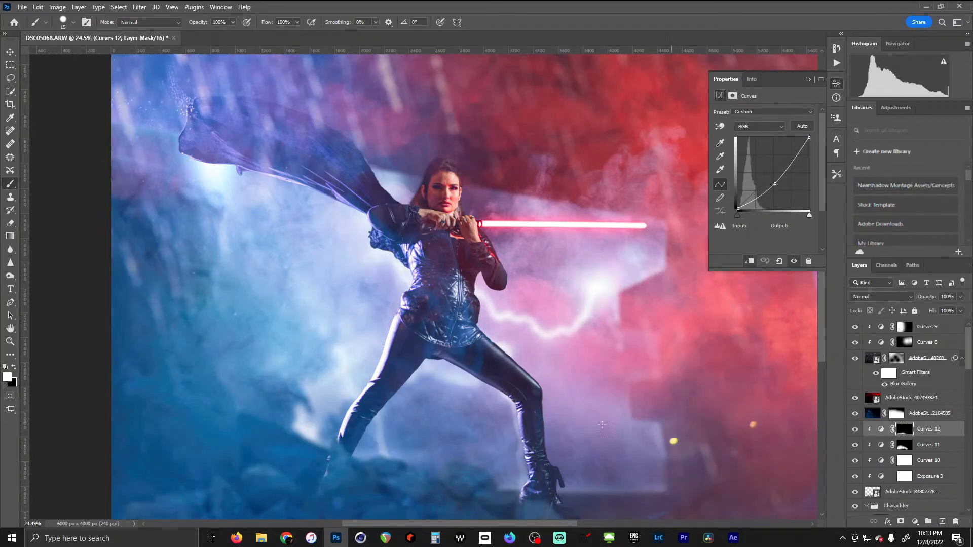
pyautogui.click(261, 539)
pyautogui.moveTo(573, 216); pyautogui.dragTo(203, 217)
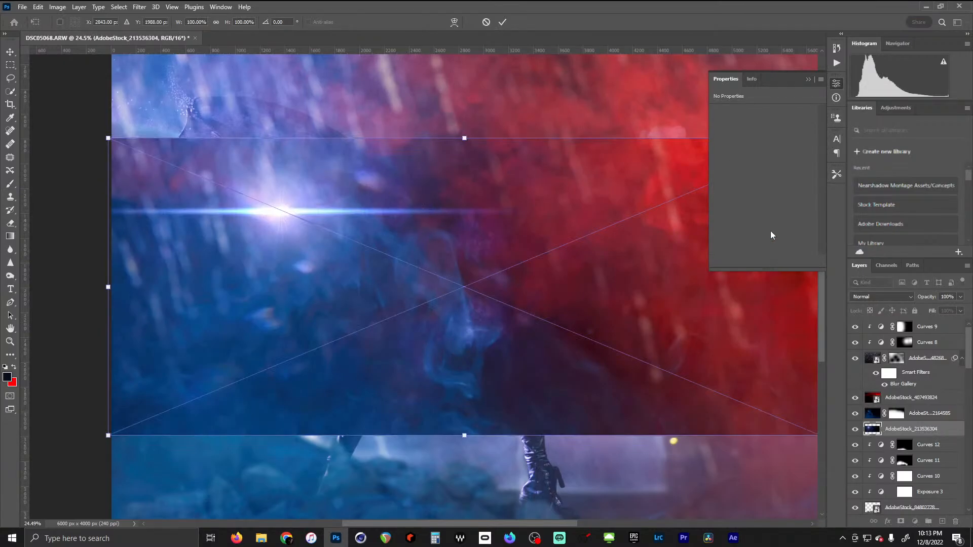
# Enlarge the flare to about 164% wide and 168% high so it covers the canvas, and set its blending mode to Screen
pyautogui.scroll(-5, 395, 277)
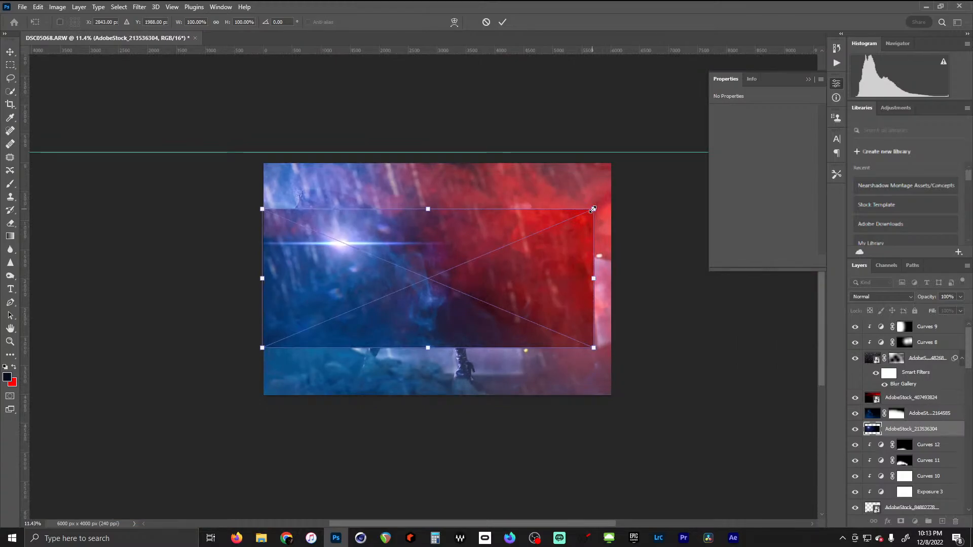
pyautogui.moveTo(595, 211); pyautogui.dragTo(670, 96)
pyautogui.moveTo(617, 281); pyautogui.dragTo(648, 279)
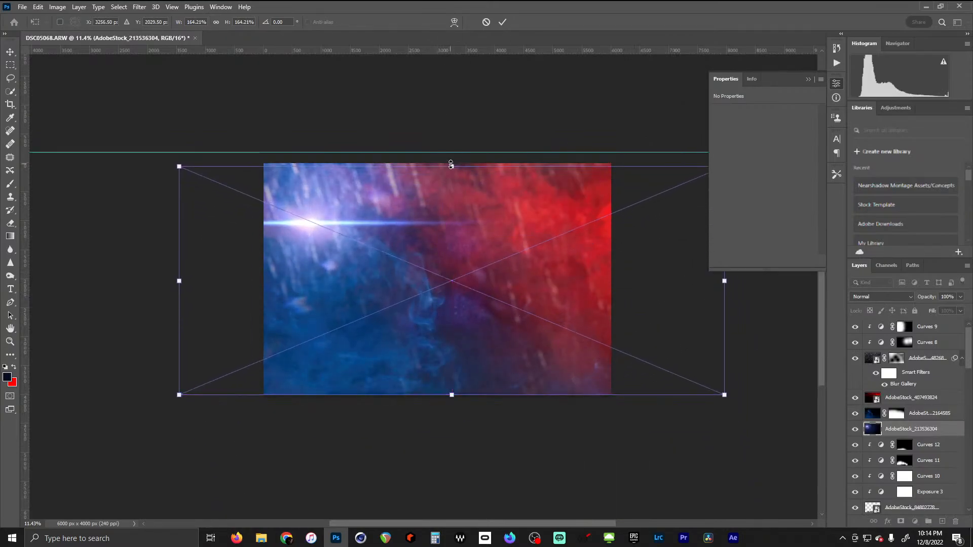
pyautogui.moveTo(451, 165); pyautogui.dragTo(451, 161)
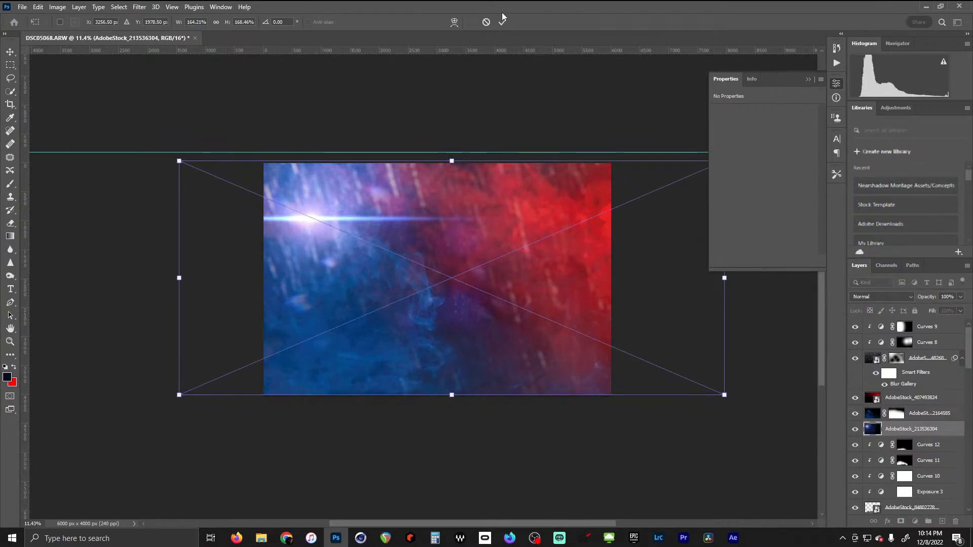
pyautogui.press('Return')
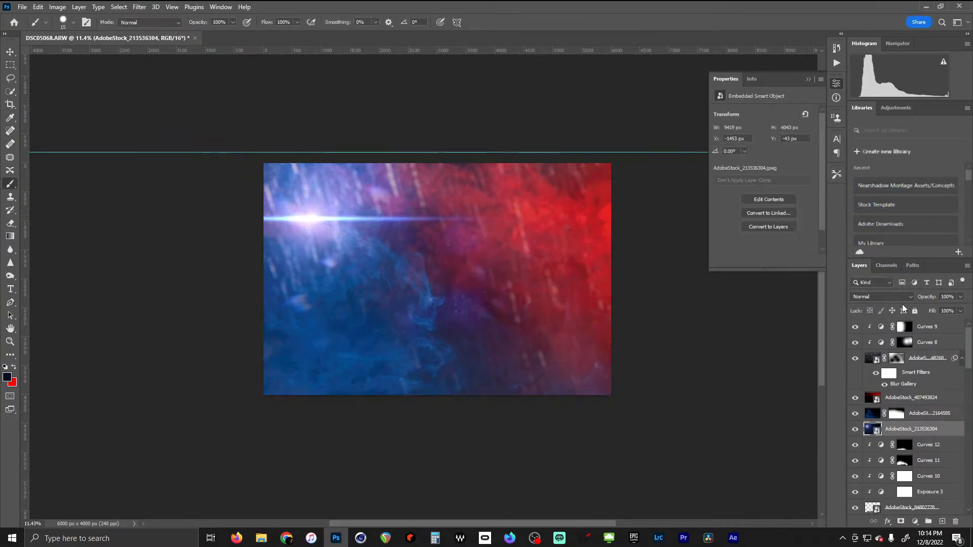
pyautogui.click(906, 300)
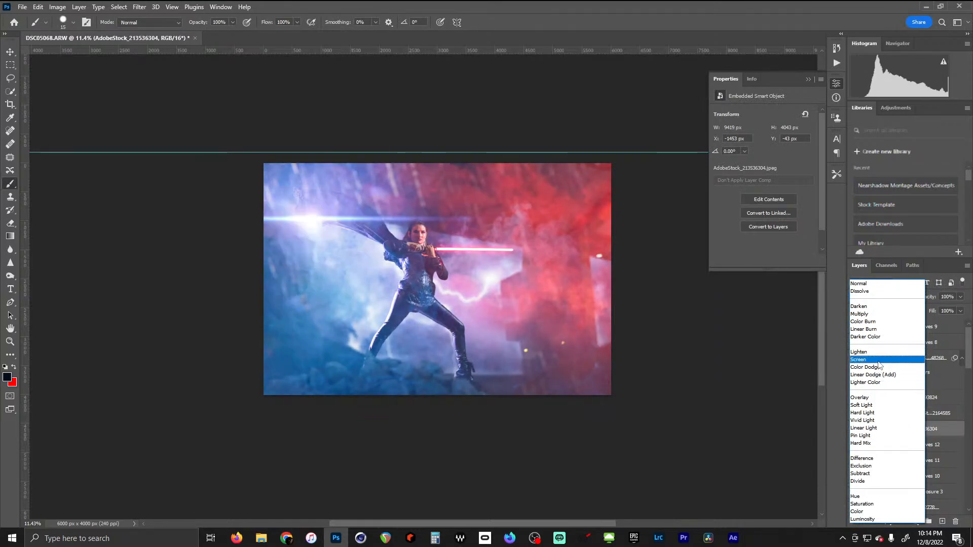
pyautogui.click(878, 360)
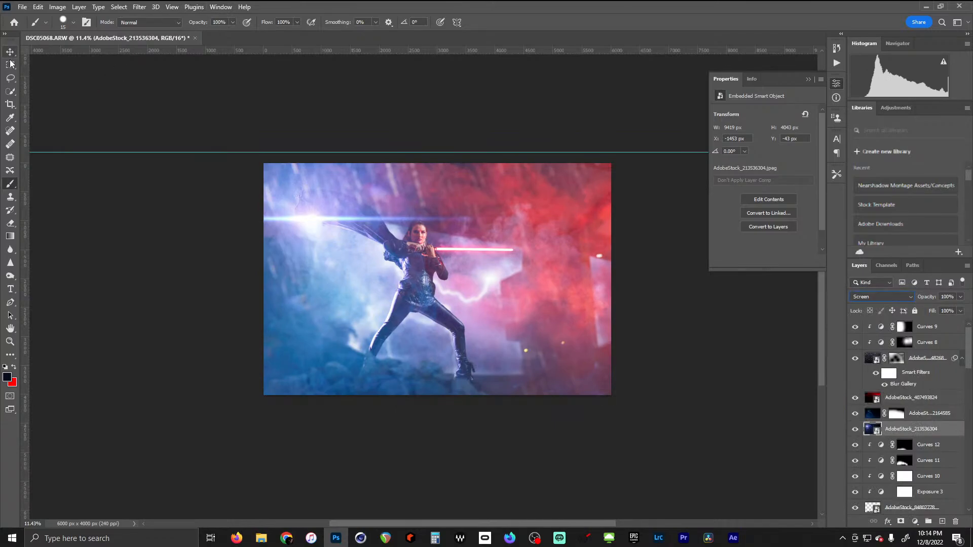
# Move the lens flare down slightly so its Y position is 9 px, keeping its horizontal position
pyautogui.press('v')
pyautogui.moveTo(423, 225); pyautogui.dragTo(435, 218)
pyautogui.scroll(5, 331, 251)
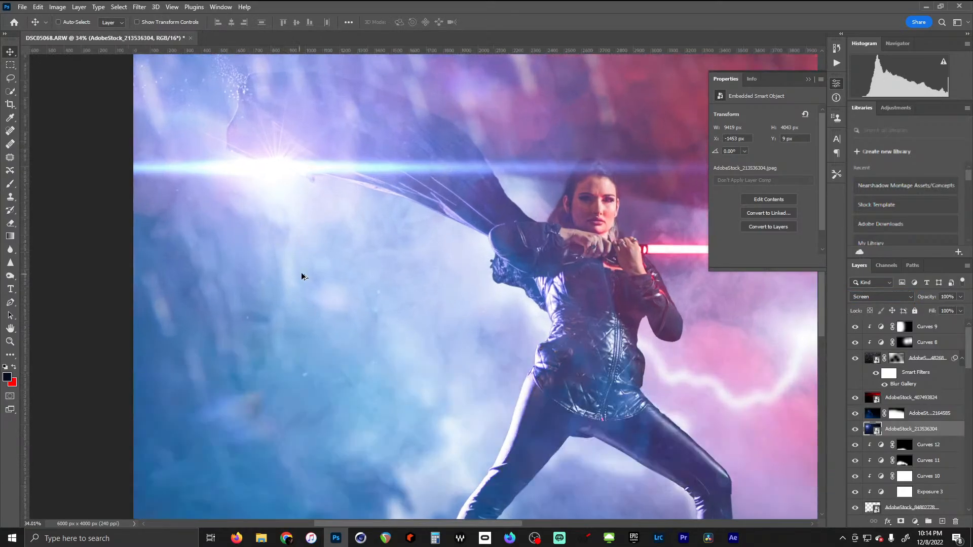
# Examine how the flare blends with the cape, the figure and the background, at full view and close up
pyautogui.scroll(-3, 228, 224)
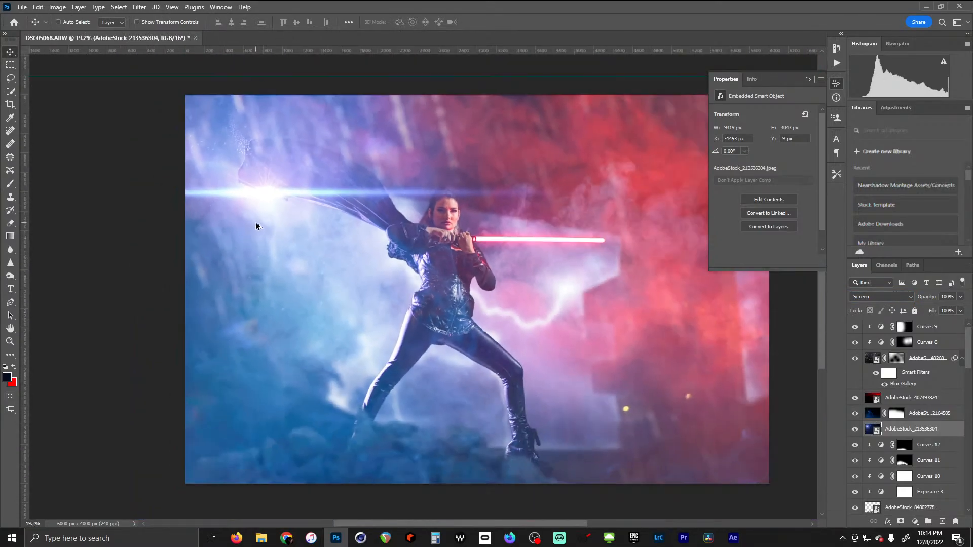
pyautogui.scroll(-1, 244, 231)
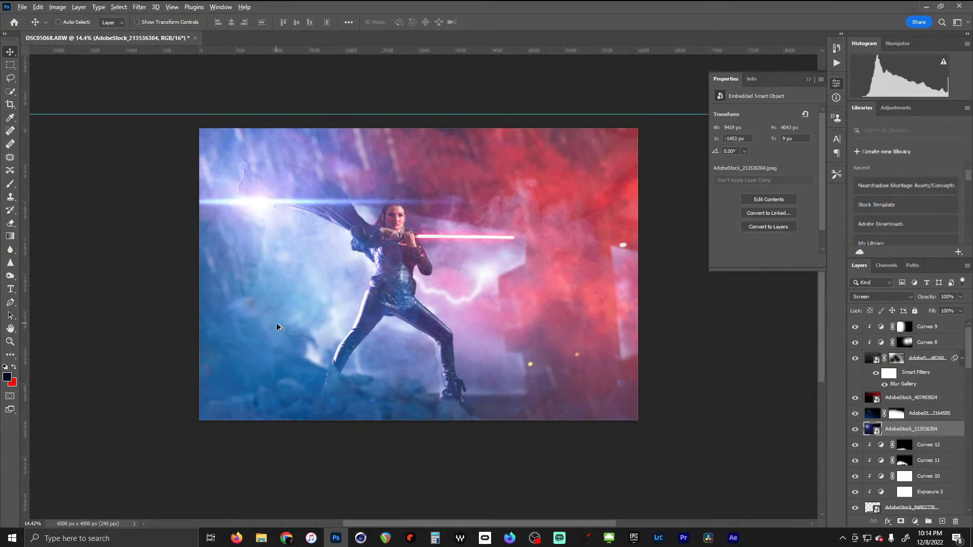
pyautogui.scroll(1, 276, 324)
pyautogui.scroll(-2, 284, 327)
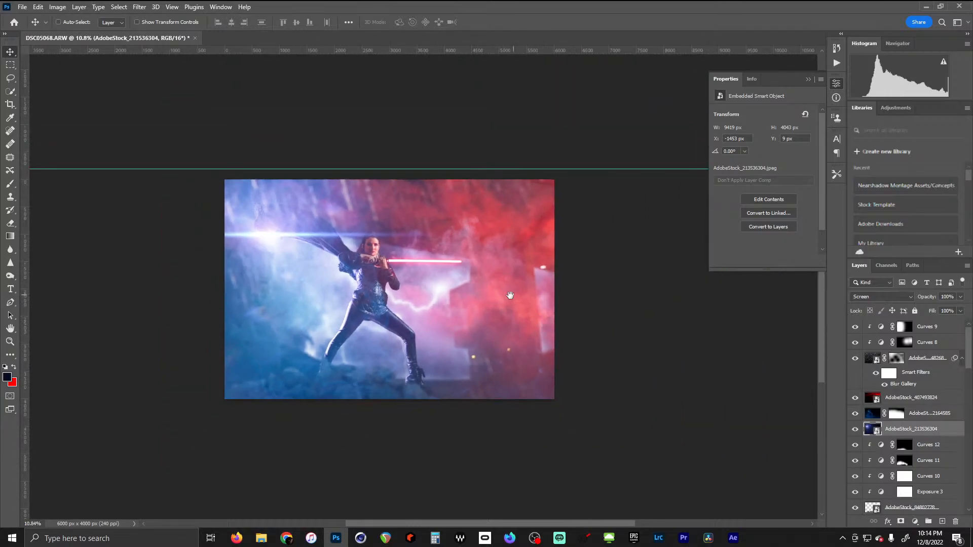
pyautogui.moveTo(514, 293); pyautogui.dragTo(541, 277)
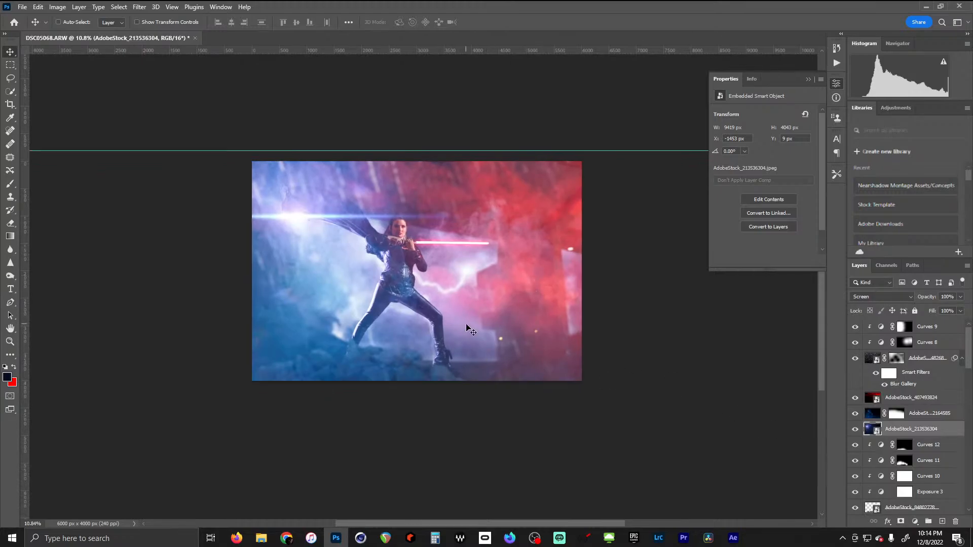
pyautogui.scroll(2, 384, 236)
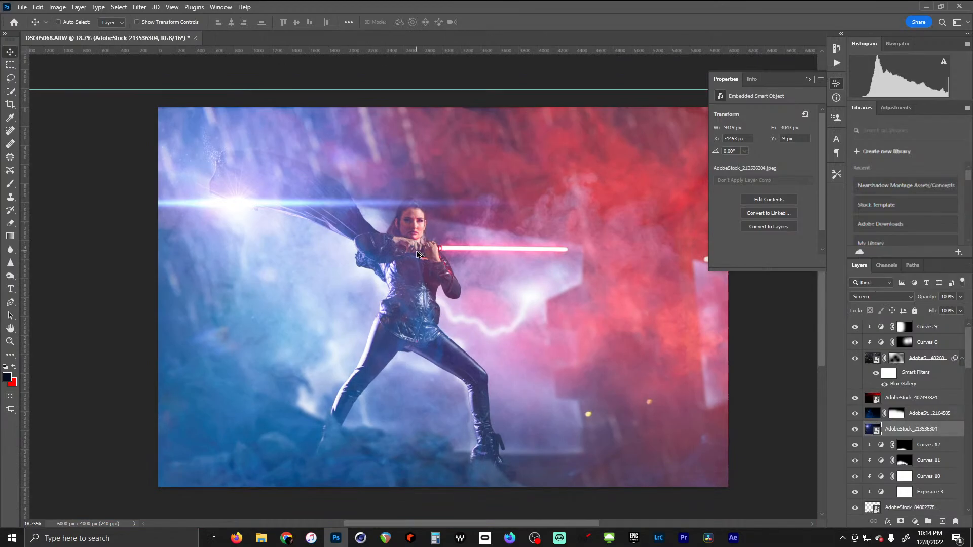
pyautogui.scroll(-1, 417, 254)
pyautogui.scroll(3, 417, 251)
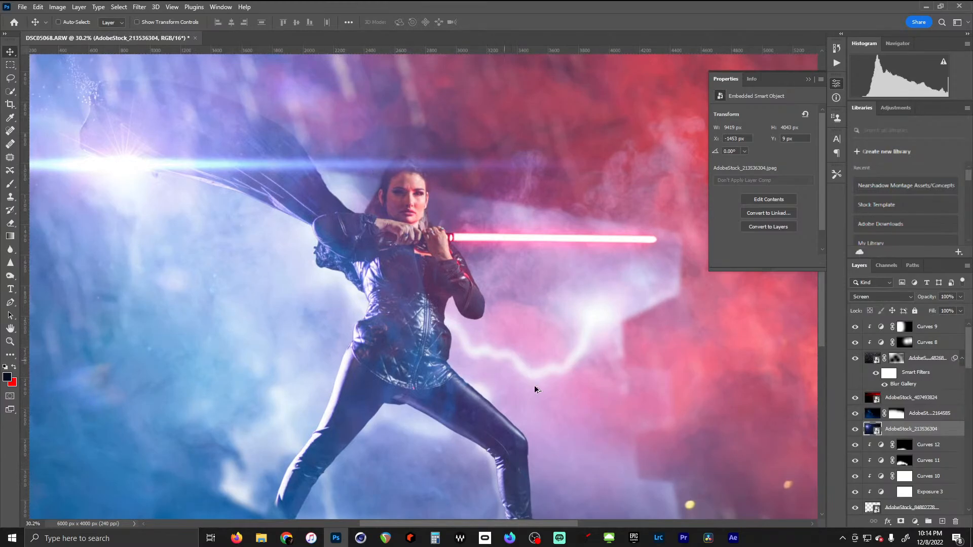
pyautogui.moveTo(970, 347); pyautogui.dragTo(969, 395)
pyautogui.click(938, 398)
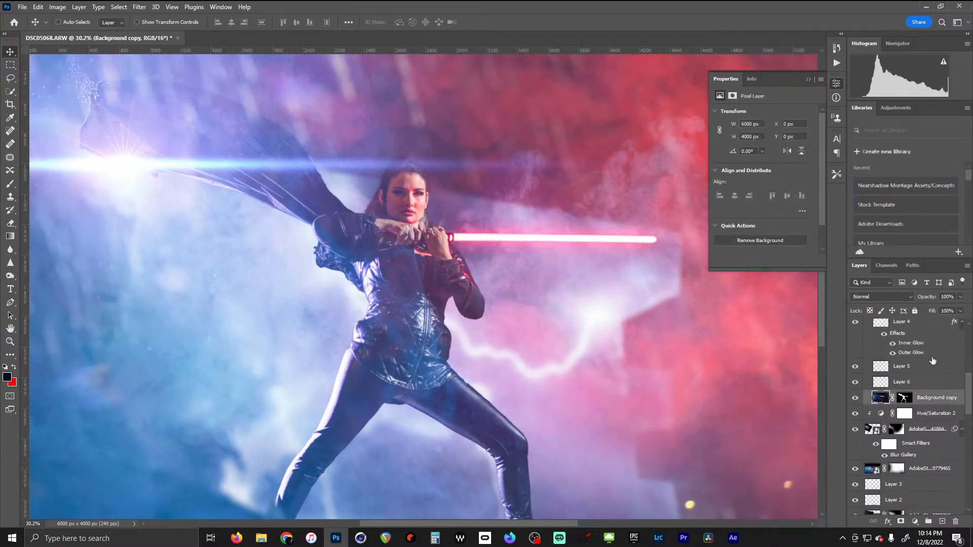
pyautogui.click(896, 367)
pyautogui.scroll(1, 900, 375)
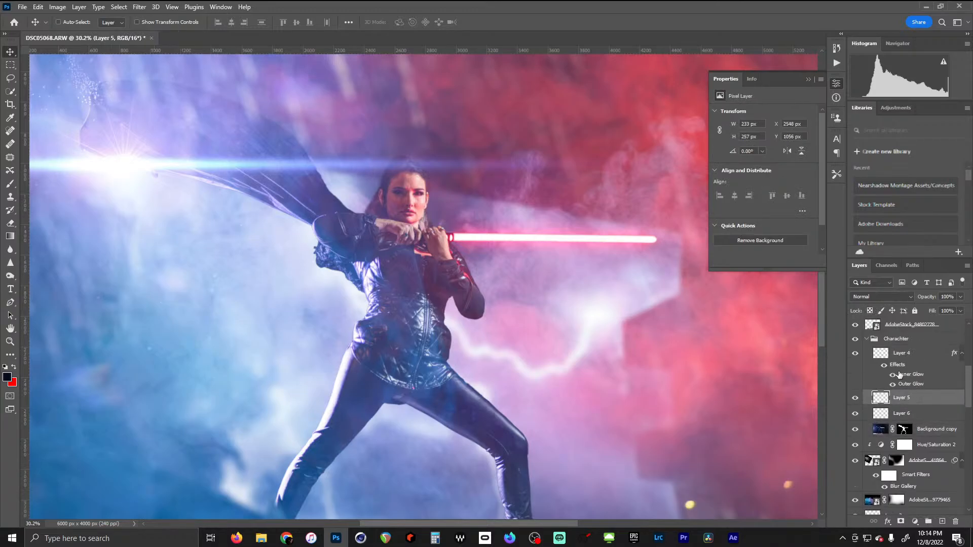
pyautogui.click(890, 357)
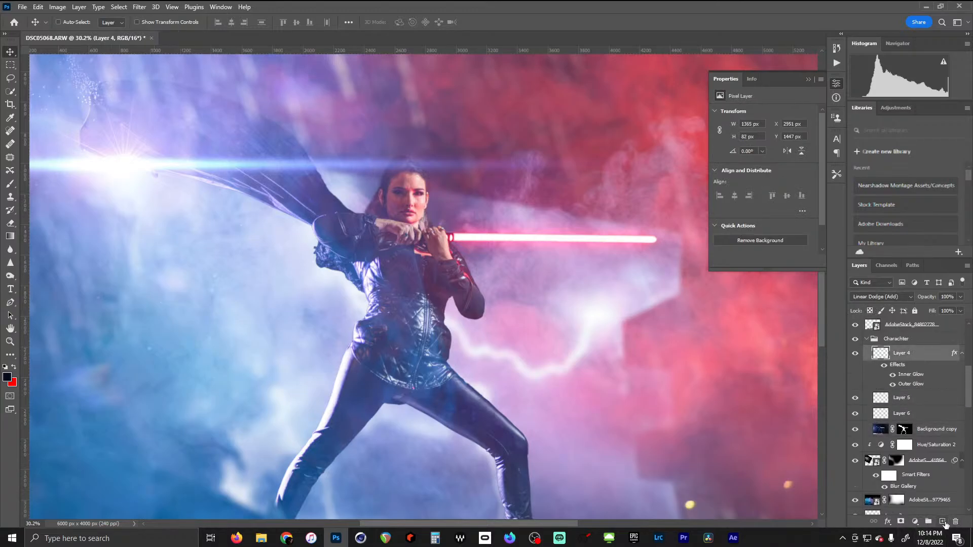
pyautogui.click(943, 522)
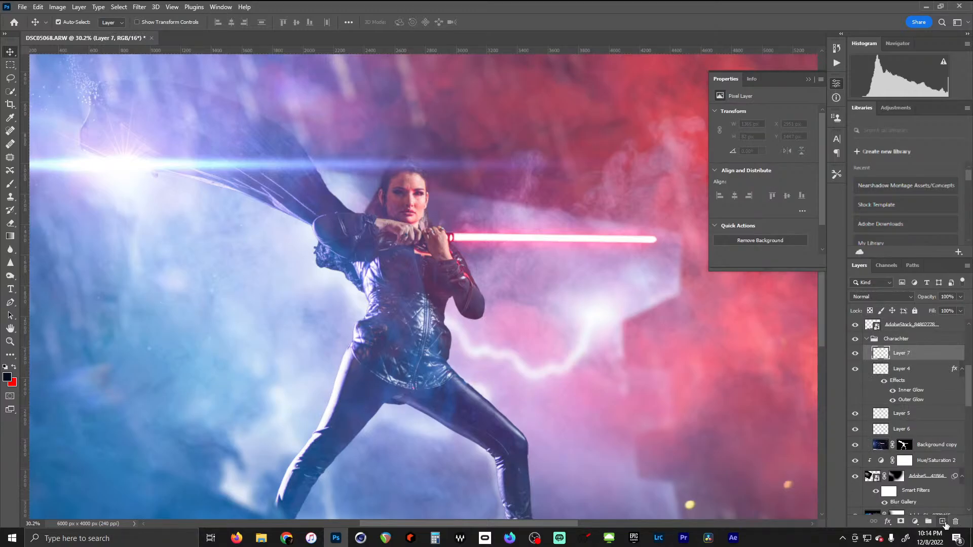
pyautogui.hotkey('ctrl', 'z')
pyautogui.click(915, 522)
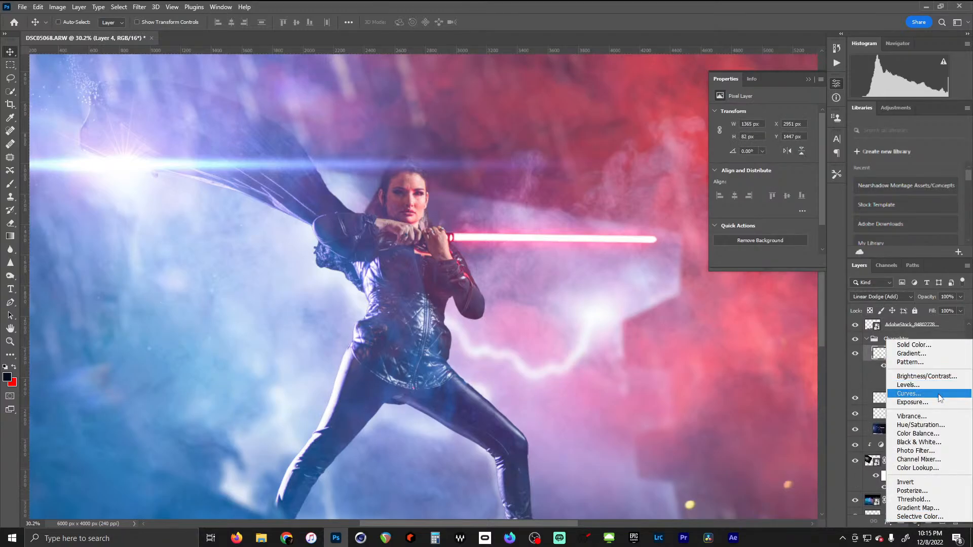
pyautogui.click(912, 396)
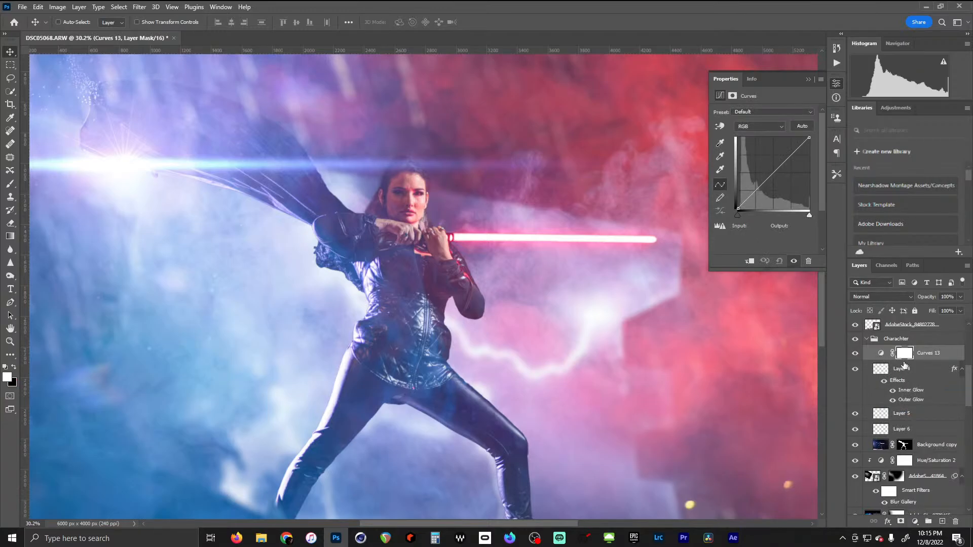
pyautogui.moveTo(906, 356); pyautogui.dragTo(904, 330)
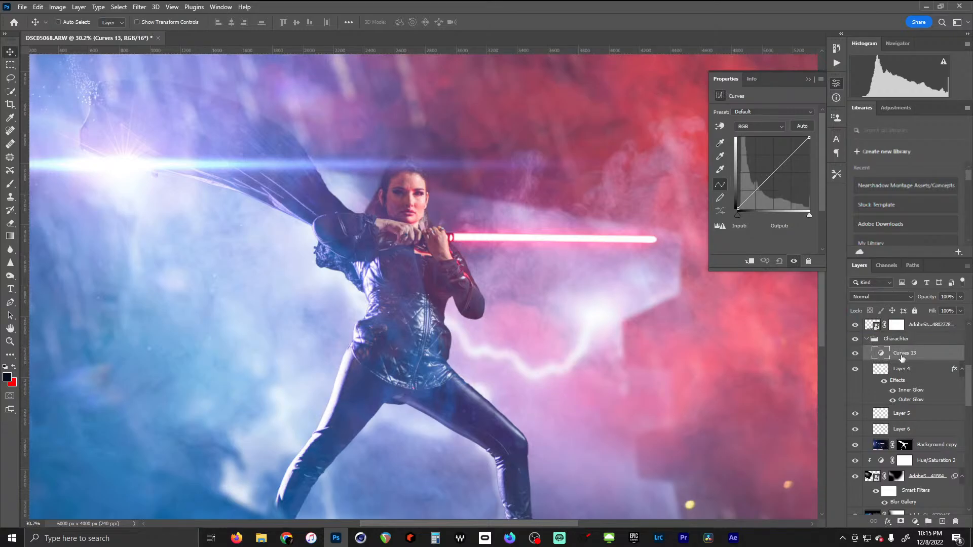
pyautogui.scroll(3, 906, 357)
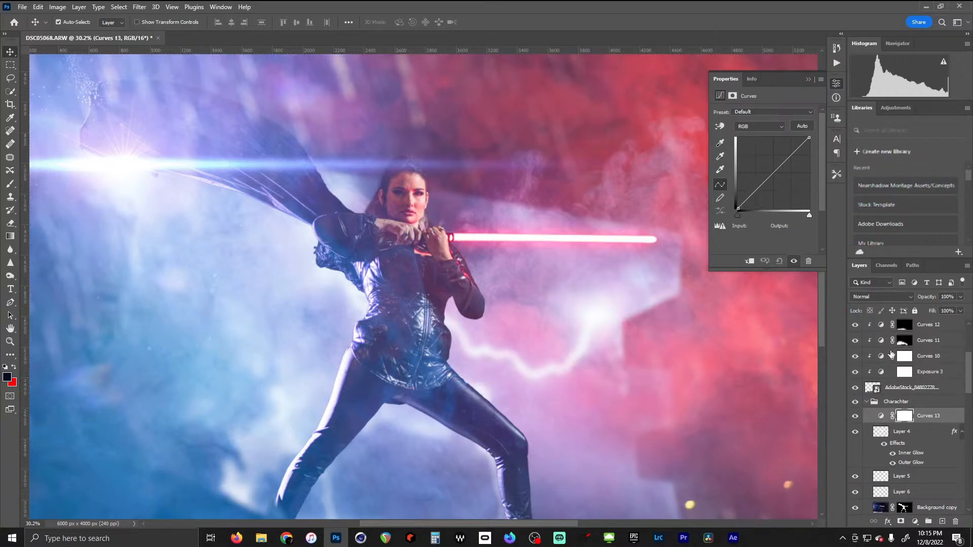
pyautogui.moveTo(897, 387); pyautogui.dragTo(955, 522)
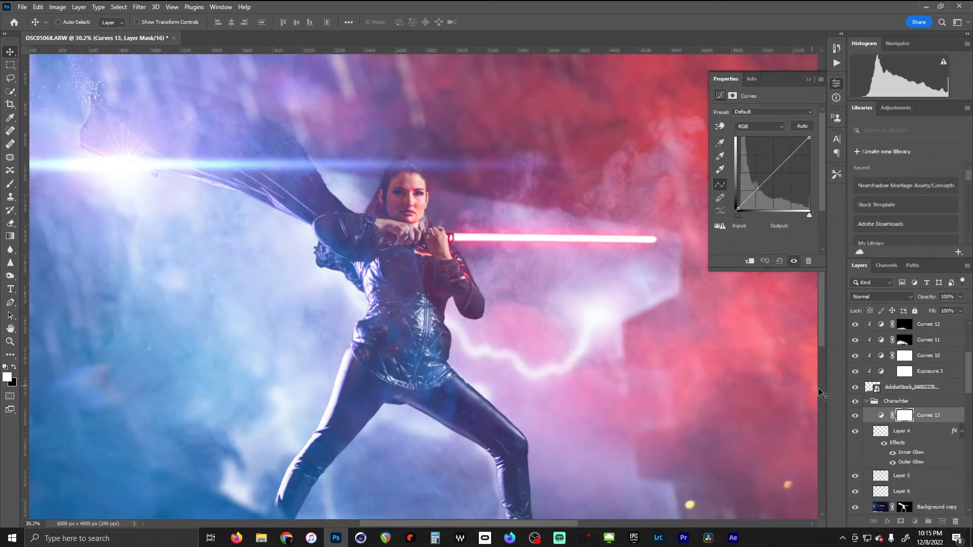
pyautogui.click(919, 402)
pyautogui.moveTo(881, 416); pyautogui.dragTo(956, 520)
# Collapse the Charachter group and add a Curves adjustment directly above it, clipped to the group
pyautogui.click(866, 377)
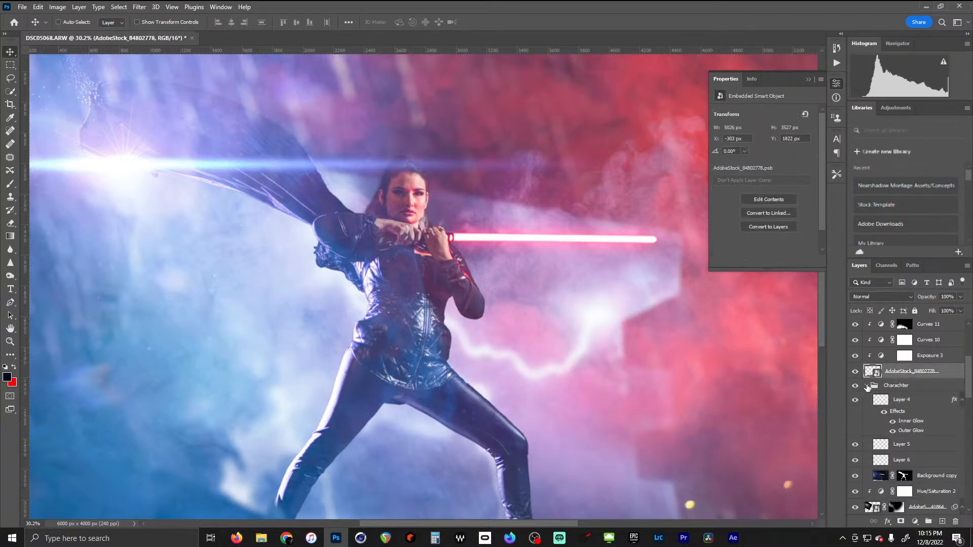
pyautogui.click(866, 386)
pyautogui.click(893, 388)
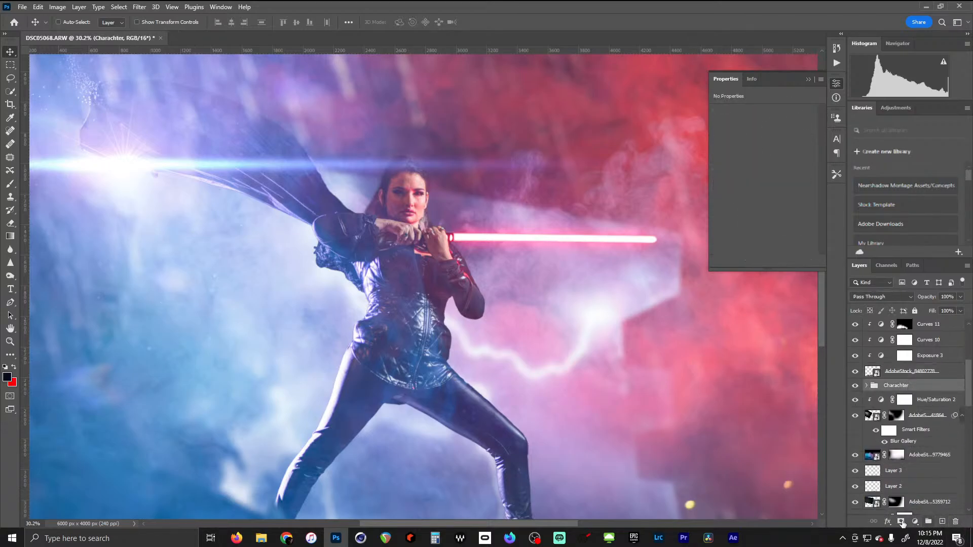
pyautogui.click(915, 521)
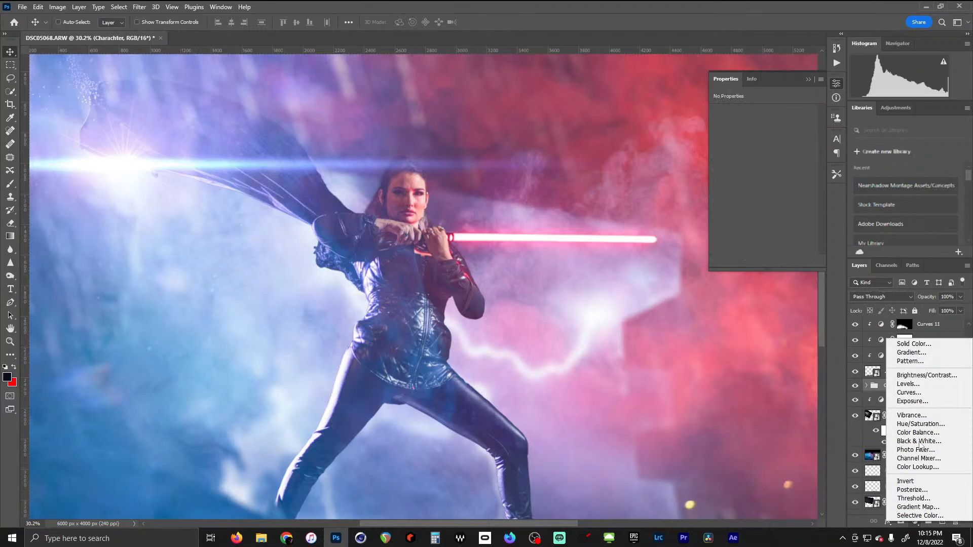
pyautogui.click(912, 393)
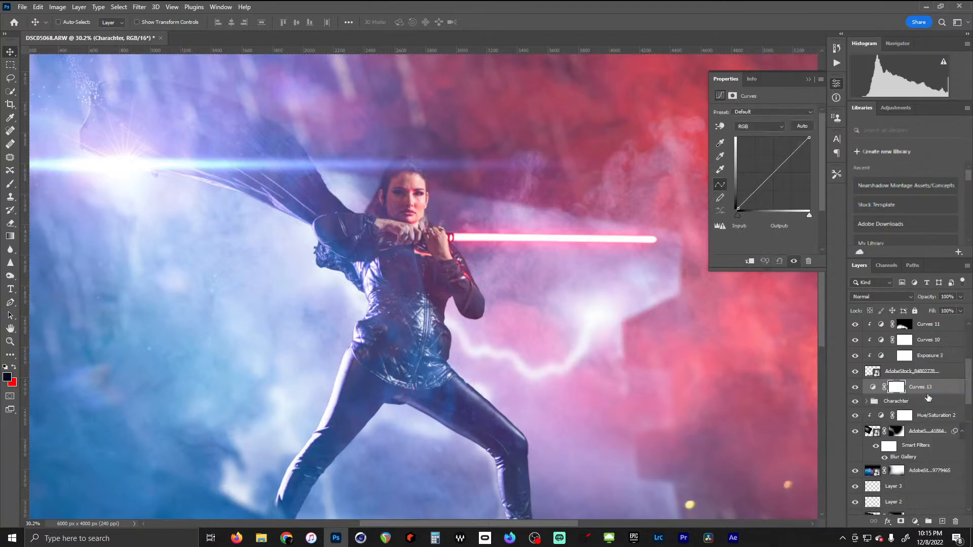
pyautogui.keyDown('alt'); pyautogui.click(894, 399); pyautogui.keyUp('alt')
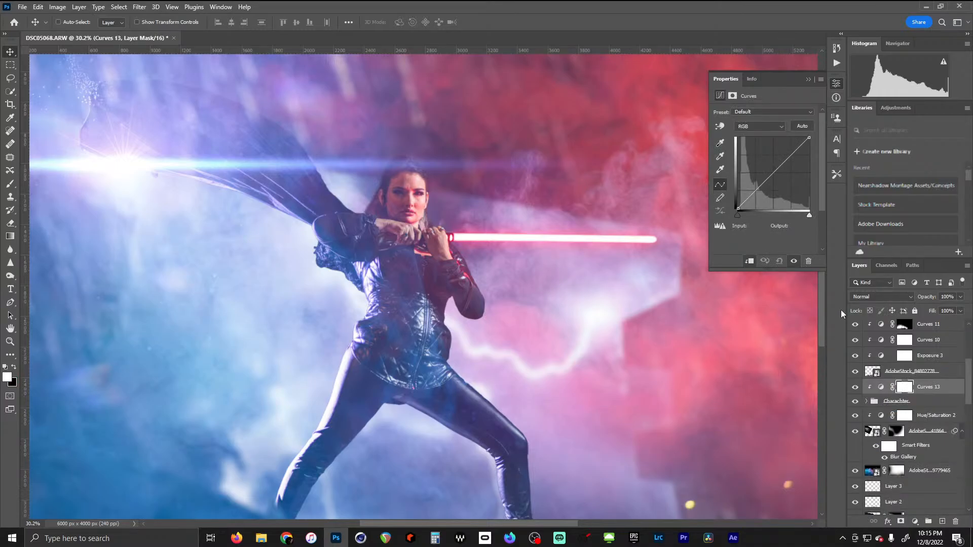
# Raise the blue channel of Curves 13 to input 97, output 171, and invert its mask to black
pyautogui.click(757, 126)
pyautogui.click(755, 160)
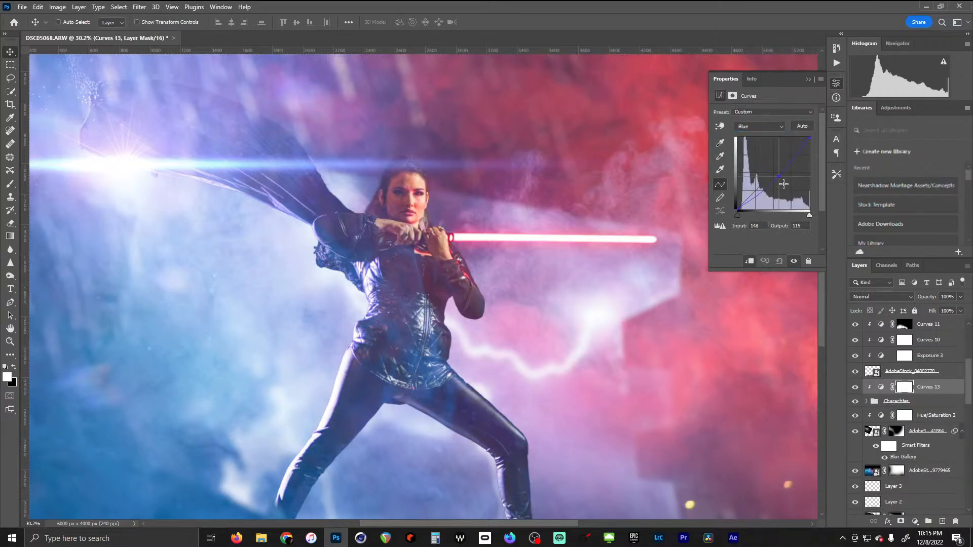
pyautogui.moveTo(782, 181); pyautogui.dragTo(773, 168)
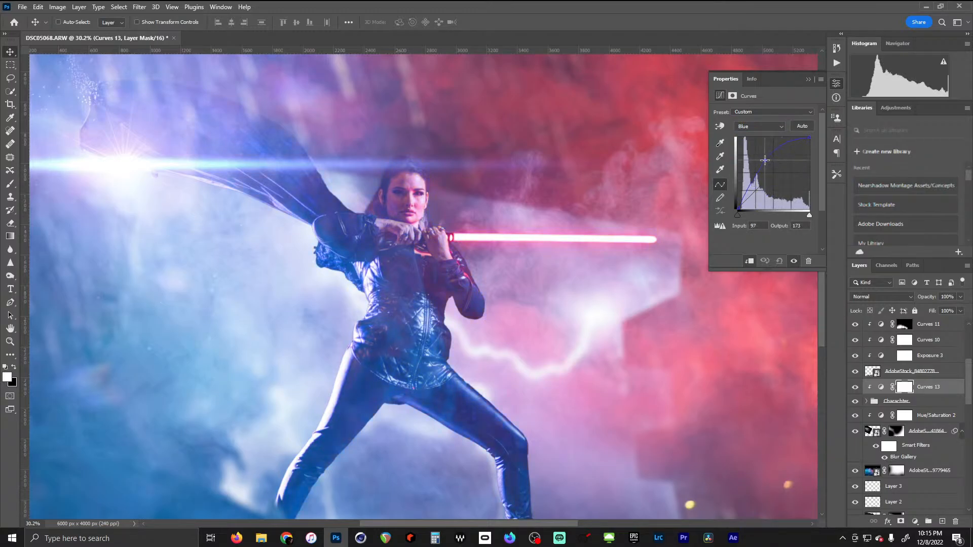
pyautogui.moveTo(765, 161); pyautogui.dragTo(765, 160)
pyautogui.hotkey('ctrl', 'i')
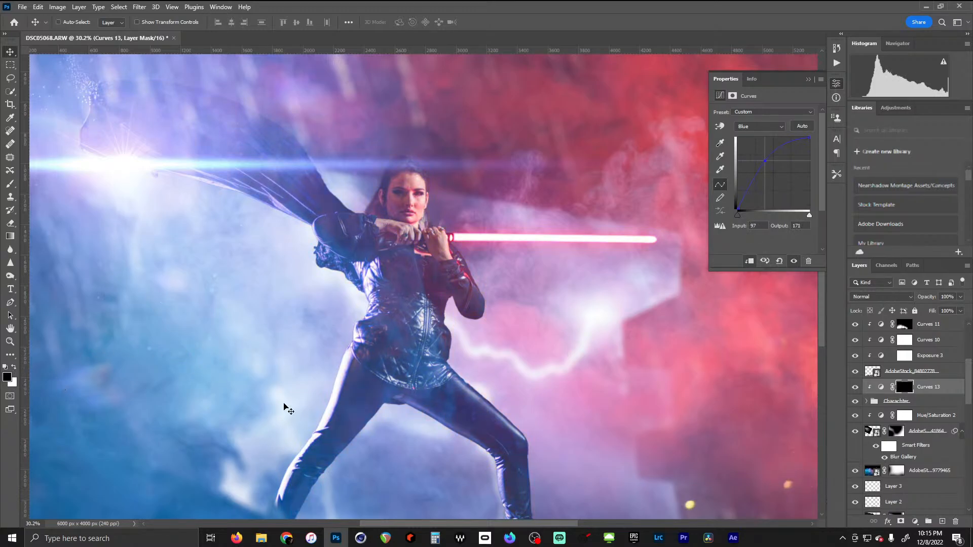
pyautogui.click(14, 195)
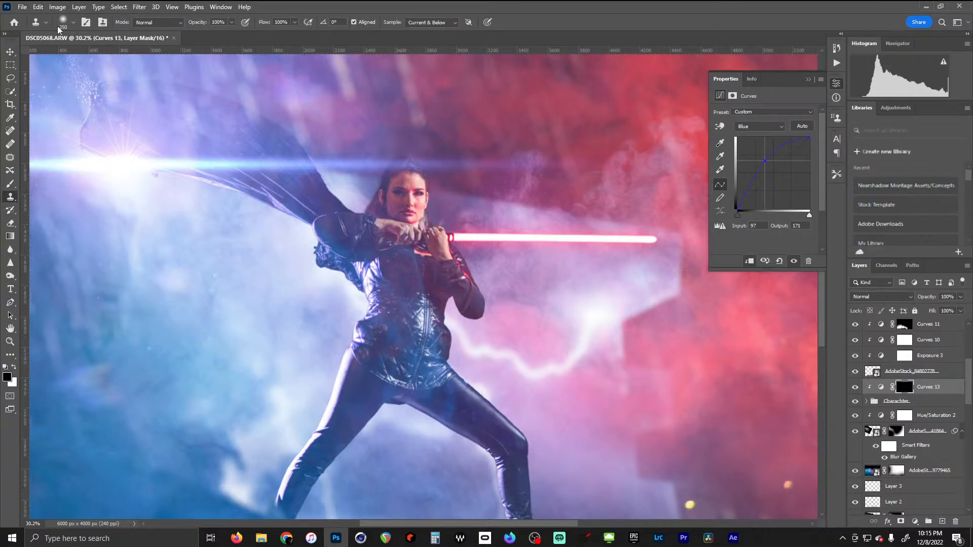
pyautogui.click(73, 23)
pyautogui.click(547, 18)
pyautogui.press(']')
pyautogui.press(']')
pyautogui.press(']')
pyautogui.press(']')
pyautogui.press(']')
pyautogui.press(']')
pyautogui.press(']')
pyautogui.press(']')
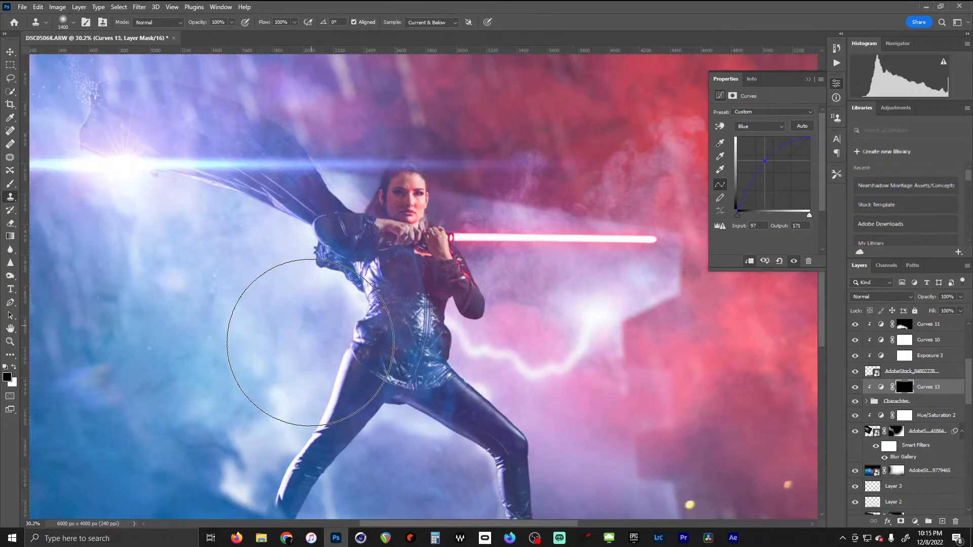
pyautogui.moveTo(315, 330)
pyautogui.mouseDown()
pyautogui.moveTo(256, 454)
pyautogui.moveTo(228, 430)
pyautogui.mouseUp()
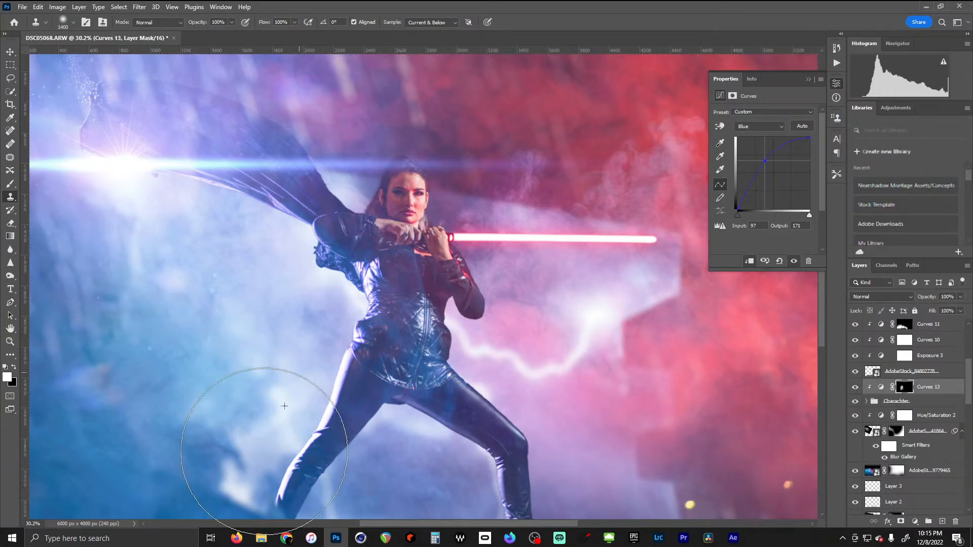
pyautogui.moveTo(283, 401)
pyautogui.mouseDown()
pyautogui.moveTo(348, 283)
pyautogui.moveTo(344, 315)
pyautogui.mouseUp()
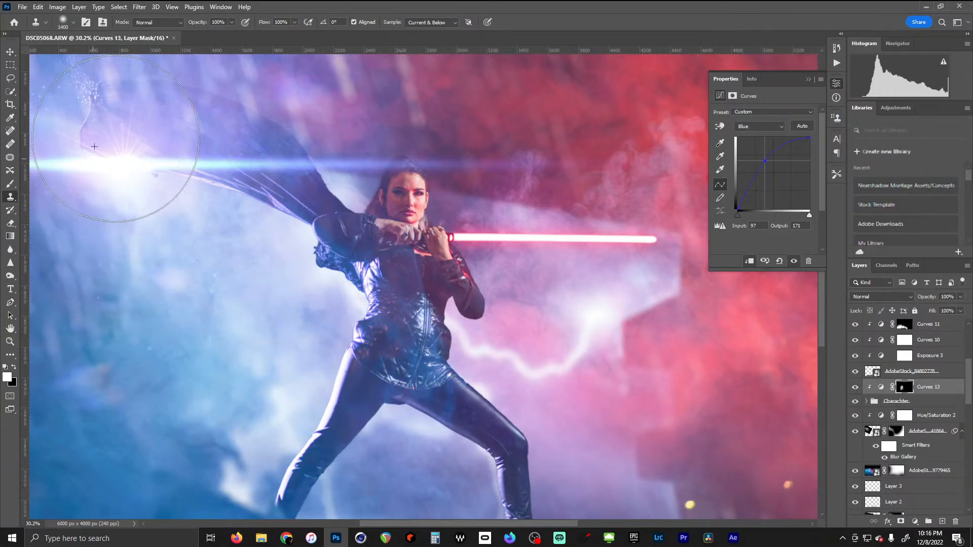
pyautogui.moveTo(116, 138); pyautogui.dragTo(141, 141)
# Paint white on the Curves 13 mask with a 1200 px brush over the figure's flare-facing side and the cape
pyautogui.press('b')
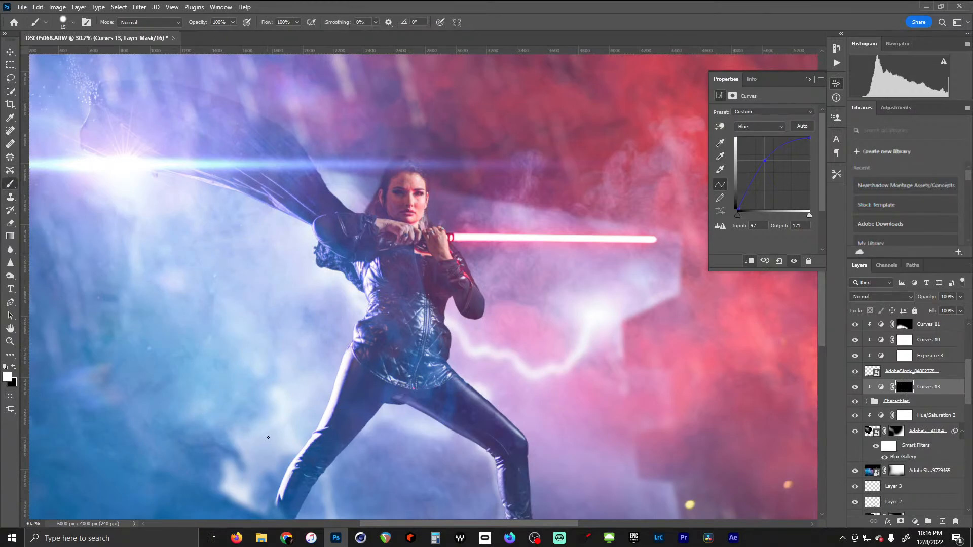
pyautogui.press(']')
pyautogui.press(']')
pyautogui.press(']')
pyautogui.press(']')
pyautogui.press(']')
pyautogui.press(']')
pyautogui.press(']')
pyautogui.press(']')
pyautogui.press(']')
pyautogui.press(']')
pyautogui.press(']')
pyautogui.press(']')
pyautogui.press(']')
pyautogui.press(']')
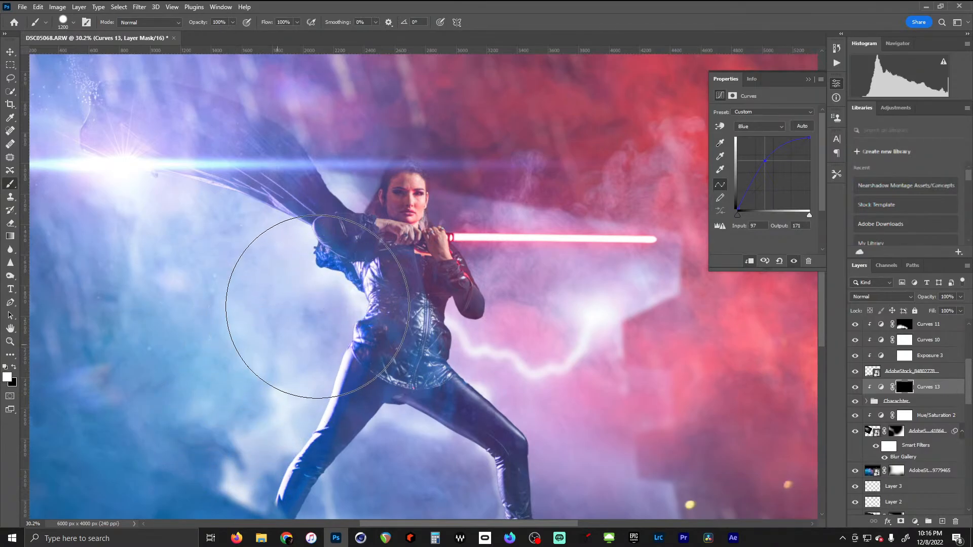
pyautogui.moveTo(166, 221)
pyautogui.mouseDown()
pyautogui.moveTo(98, 157)
pyautogui.moveTo(65, 144)
pyautogui.moveTo(86, 157)
pyautogui.mouseUp()
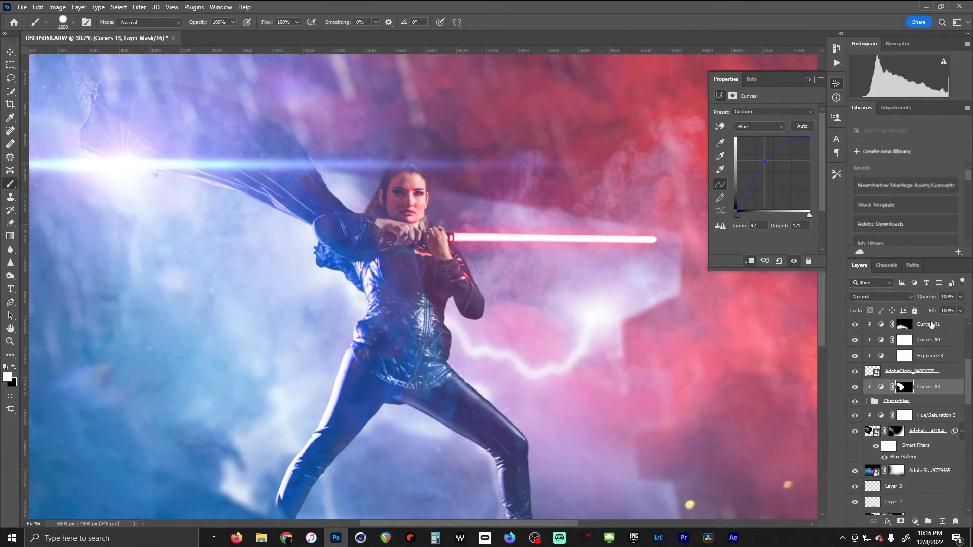
# Lower the fill of Curves 13 to 46%
pyautogui.click(960, 311)
pyautogui.moveTo(963, 323); pyautogui.dragTo(931, 328)
pyautogui.moveTo(935, 324); pyautogui.dragTo(935, 324)
# Add another Curves layer clipped to the Charachter group, with red raised to input 93, output 154, and its mask inverted to black
pyautogui.click(917, 522)
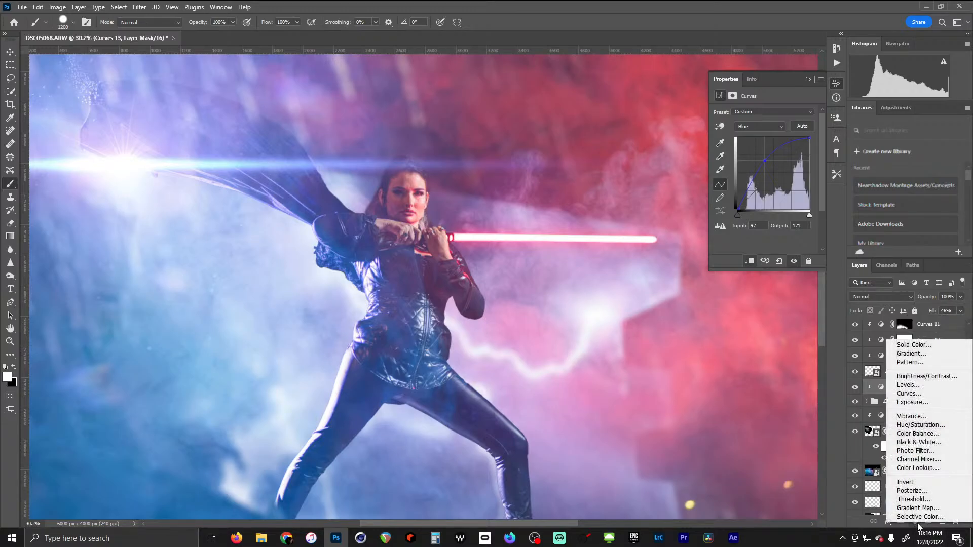
pyautogui.click(908, 393)
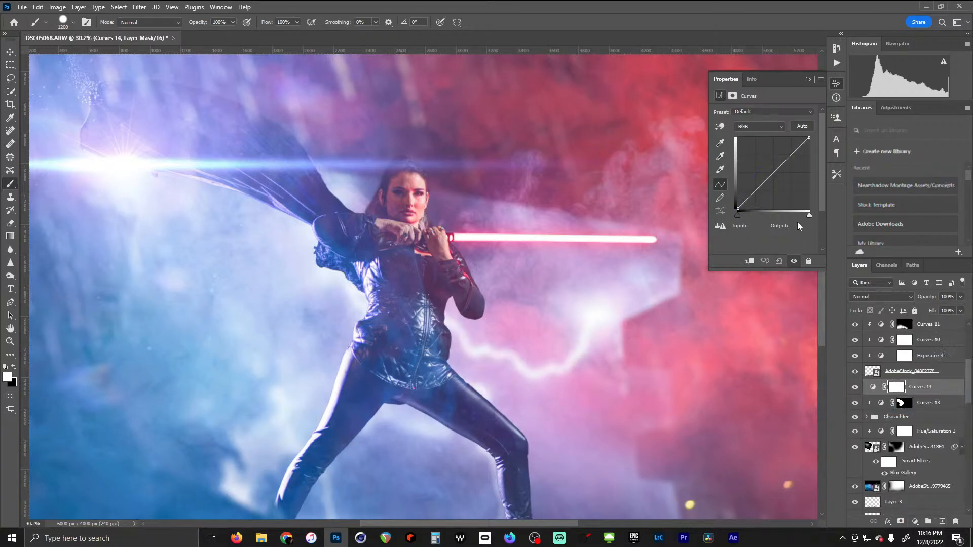
pyautogui.click(766, 127)
pyautogui.click(755, 136)
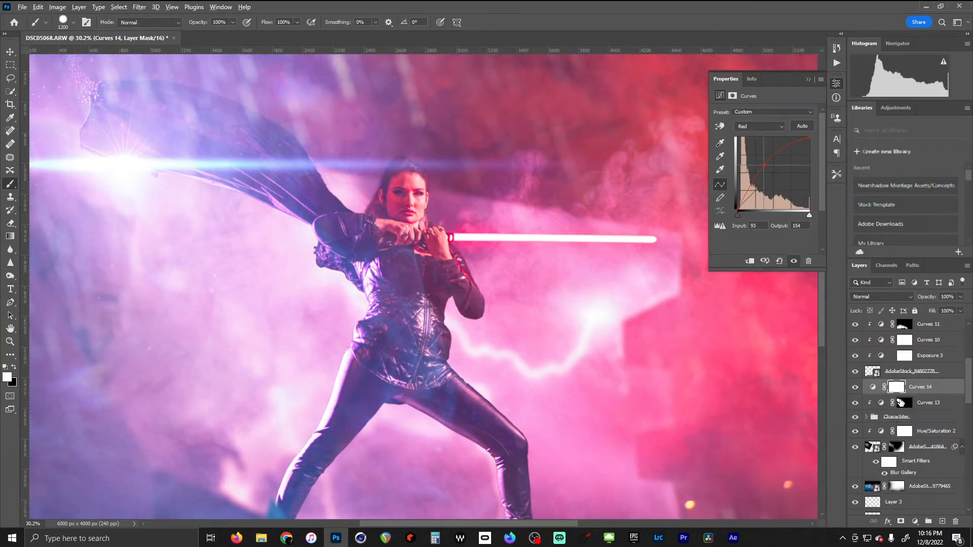
pyautogui.keyDown('alt'); pyautogui.click(903, 394); pyautogui.keyUp('alt')
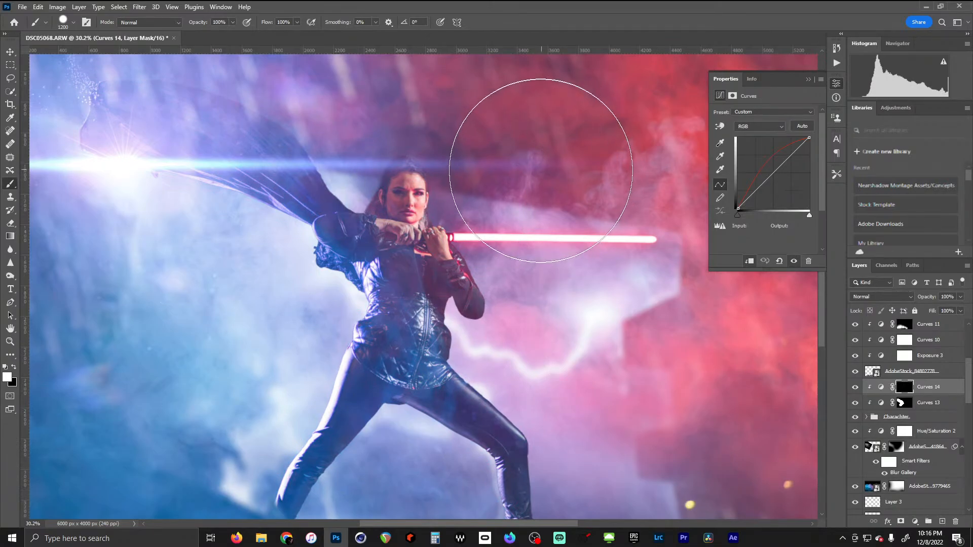
# Paint white on the Curves 14 mask with a 1200 px Soft Round brush over the figure's saber-facing torso, arm and leg
pyautogui.moveTo(564, 163)
pyautogui.mouseDown()
pyautogui.moveTo(533, 76)
pyautogui.moveTo(485, 98)
pyautogui.moveTo(532, 126)
pyautogui.moveTo(482, 44)
pyautogui.moveTo(459, 134)
pyautogui.mouseUp()
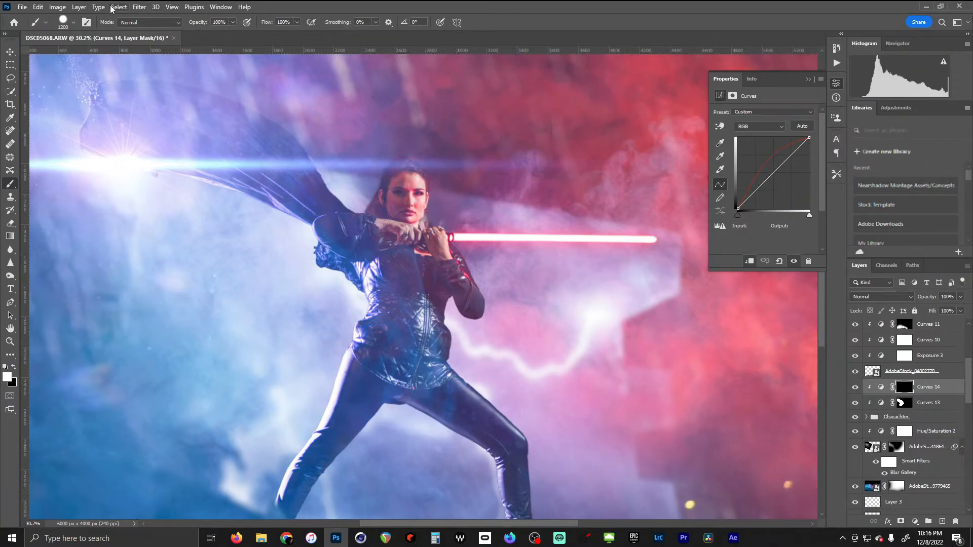
pyautogui.click(73, 24)
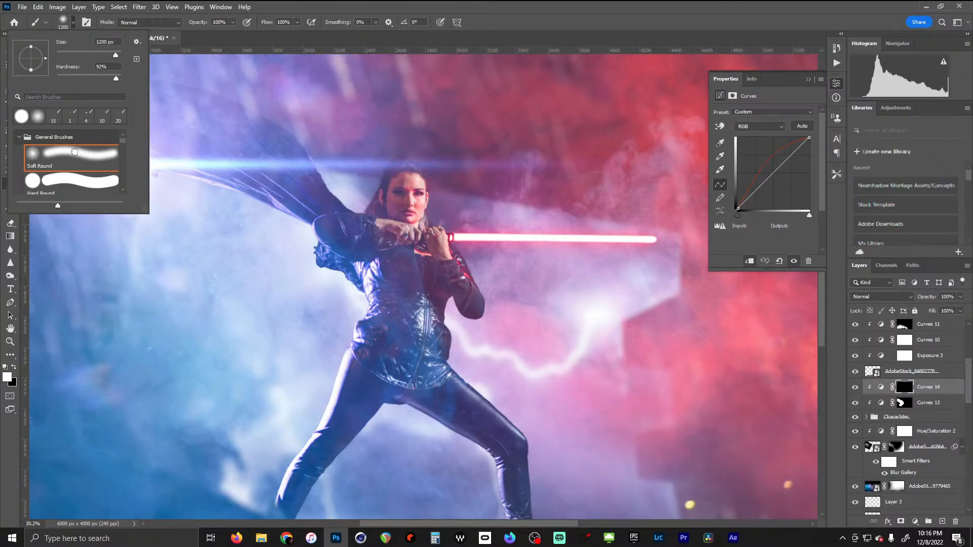
pyautogui.click(75, 152)
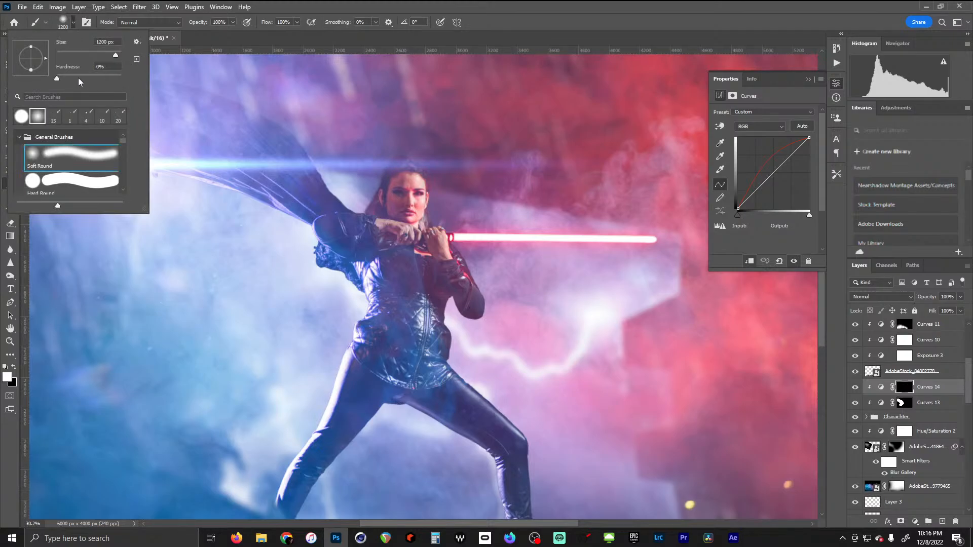
pyautogui.click(553, 18)
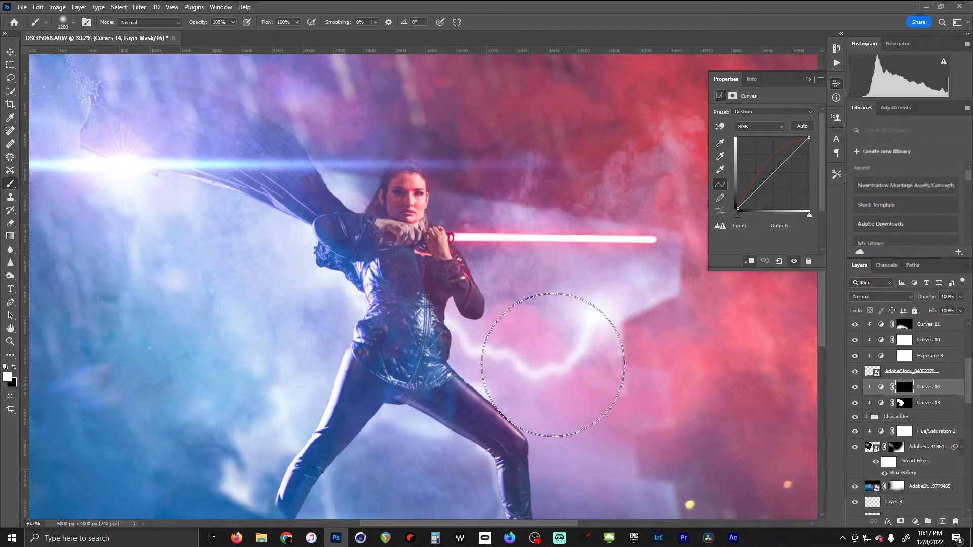
pyautogui.moveTo(553, 365)
pyautogui.mouseDown()
pyautogui.moveTo(534, 324)
pyautogui.moveTo(523, 317)
pyautogui.moveTo(504, 327)
pyautogui.moveTo(548, 330)
pyautogui.moveTo(463, 219)
pyautogui.mouseUp()
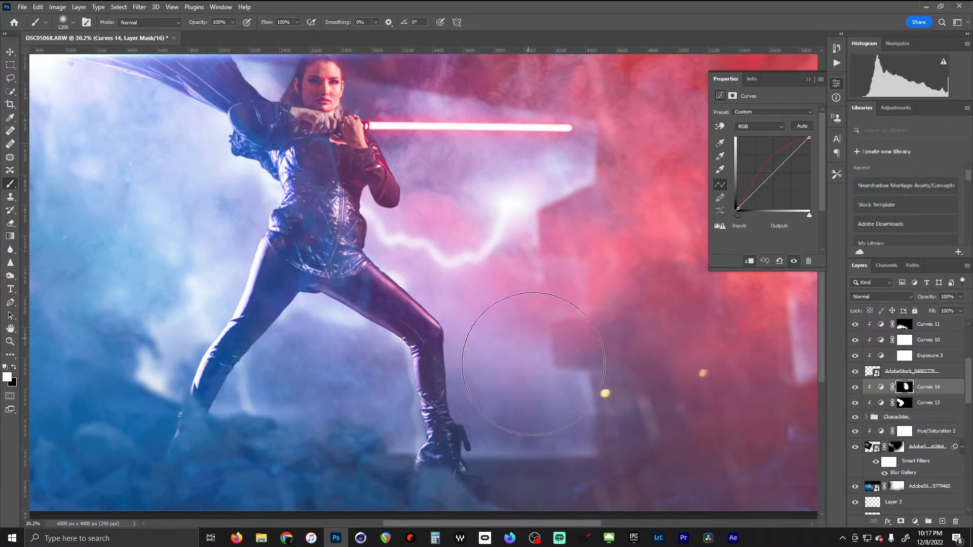
pyautogui.moveTo(533, 364)
pyautogui.mouseDown()
pyautogui.moveTo(547, 409)
pyautogui.moveTo(533, 412)
pyautogui.moveTo(543, 413)
pyautogui.moveTo(506, 273)
pyautogui.moveTo(526, 223)
pyautogui.moveTo(500, 234)
pyautogui.mouseUp()
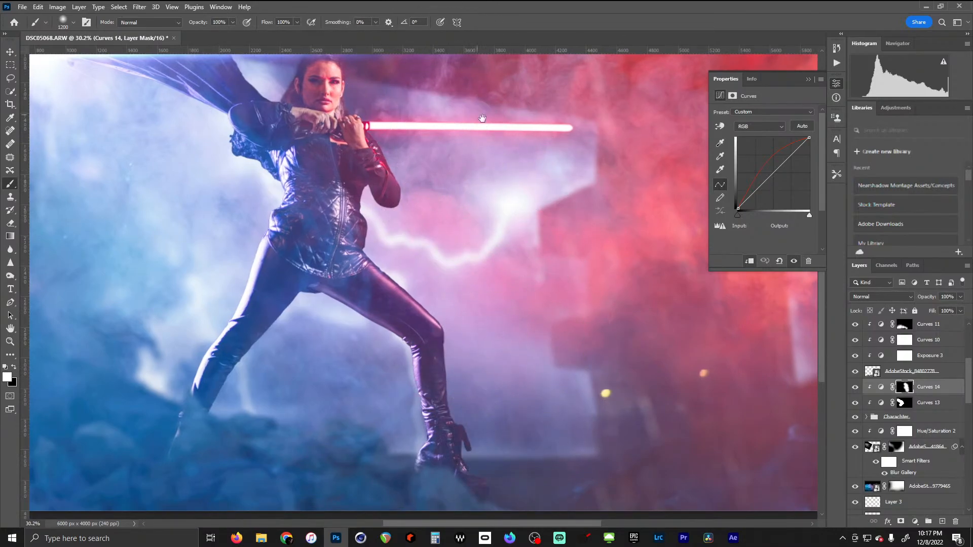
pyautogui.moveTo(482, 118); pyautogui.dragTo(569, 221)
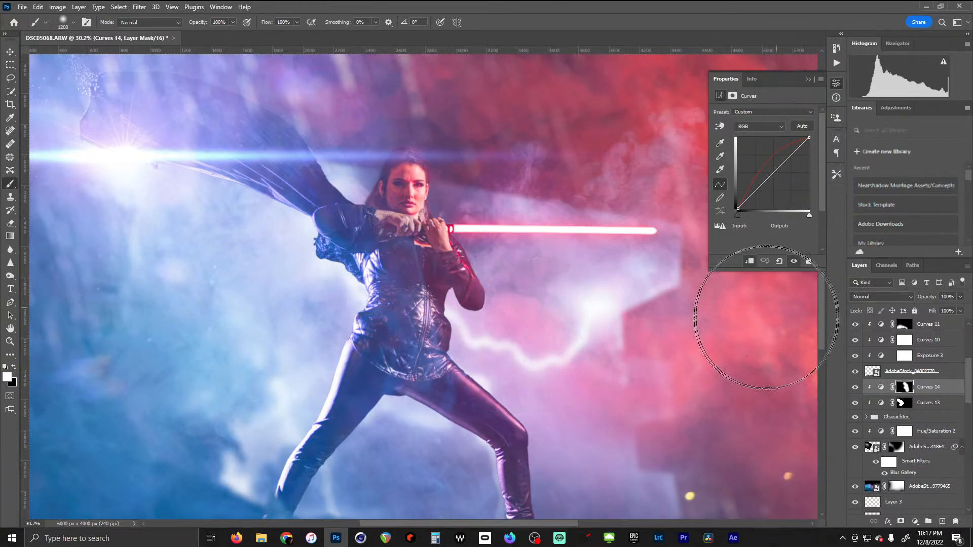
# Paint black on the Curves 13 mask with a soft 1400 px brush along the figure's saber-facing side
pyautogui.click(15, 368)
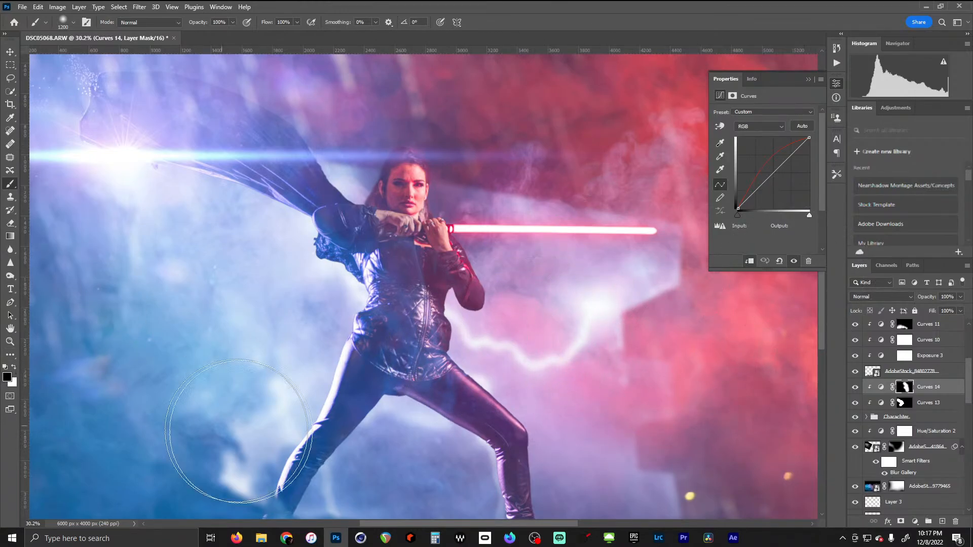
pyautogui.press('[')
pyautogui.press('[')
pyautogui.press('[')
pyautogui.press('[')
pyautogui.press('[')
pyautogui.press('[')
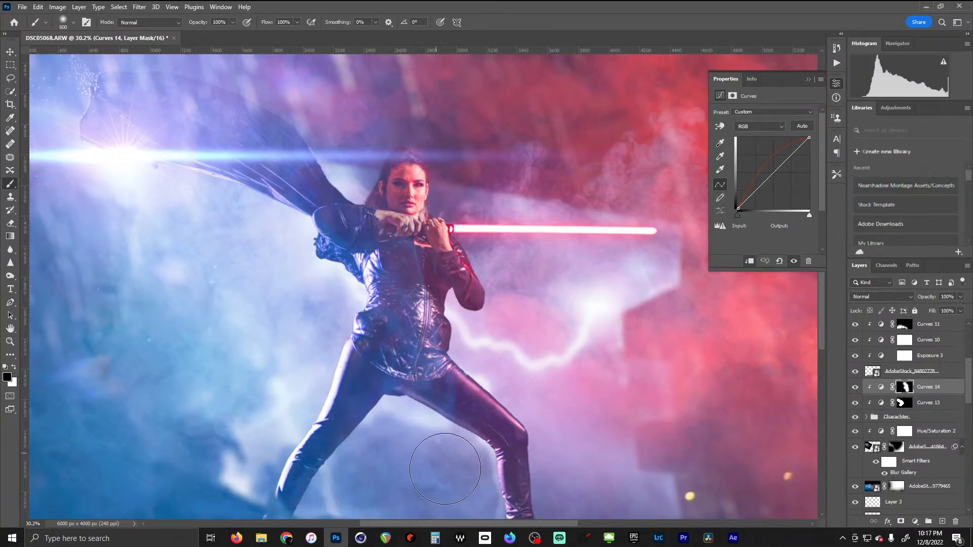
pyautogui.scroll(-2, 441, 452)
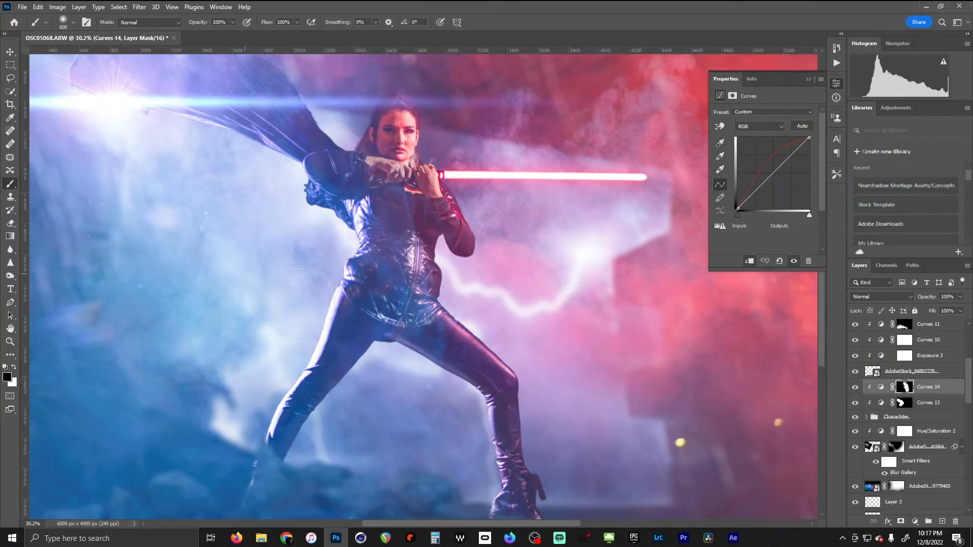
pyautogui.click(907, 406)
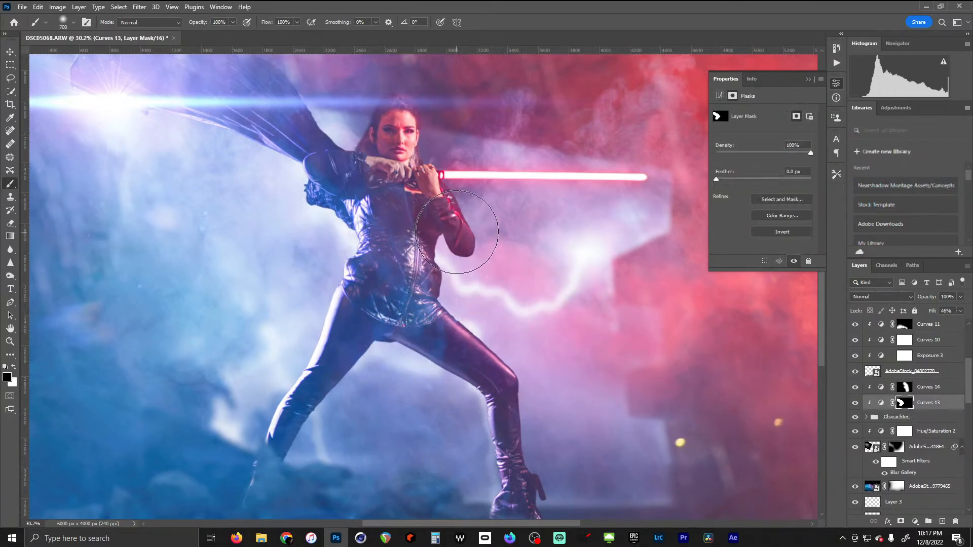
pyautogui.press(']')
pyautogui.press(']')
pyautogui.press(']')
pyautogui.press(']')
pyautogui.press(']')
pyautogui.press(']')
pyautogui.press(']')
pyautogui.press(']')
pyautogui.moveTo(495, 187)
pyautogui.mouseDown()
pyautogui.moveTo(493, 219)
pyautogui.moveTo(443, 110)
pyautogui.moveTo(487, 277)
pyautogui.moveTo(373, 546)
pyautogui.moveTo(507, 423)
pyautogui.mouseUp()
pyautogui.moveTo(181, 258); pyautogui.dragTo(197, 397)
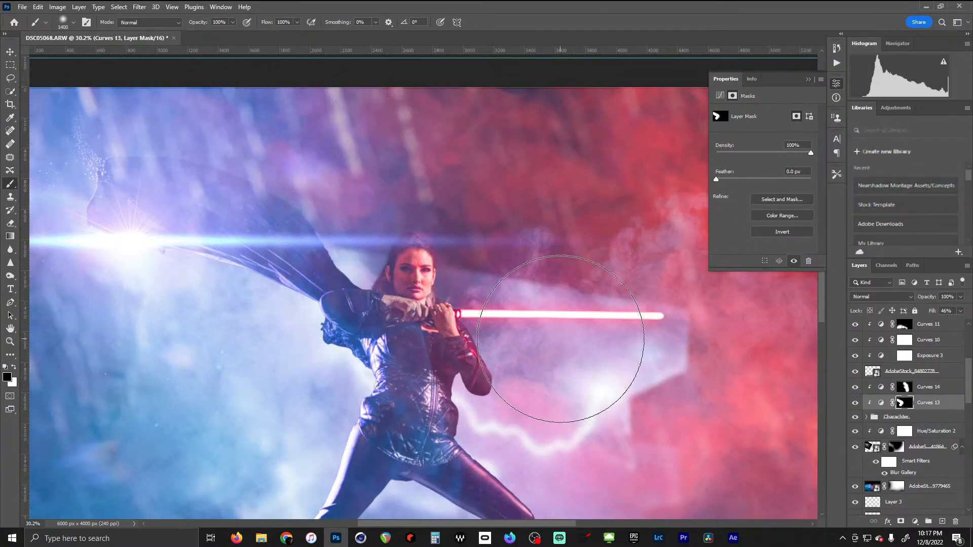
# Select the layers from Curves 8 down to the base of the composite and duplicate them
pyautogui.scroll(-5, 554, 330)
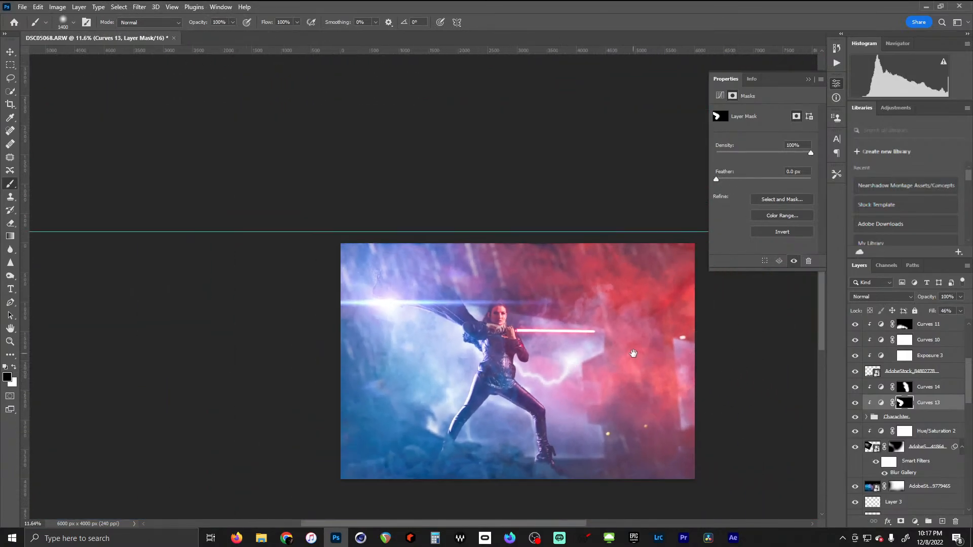
pyautogui.moveTo(634, 353); pyautogui.dragTo(564, 339)
pyautogui.scroll(3, 457, 362)
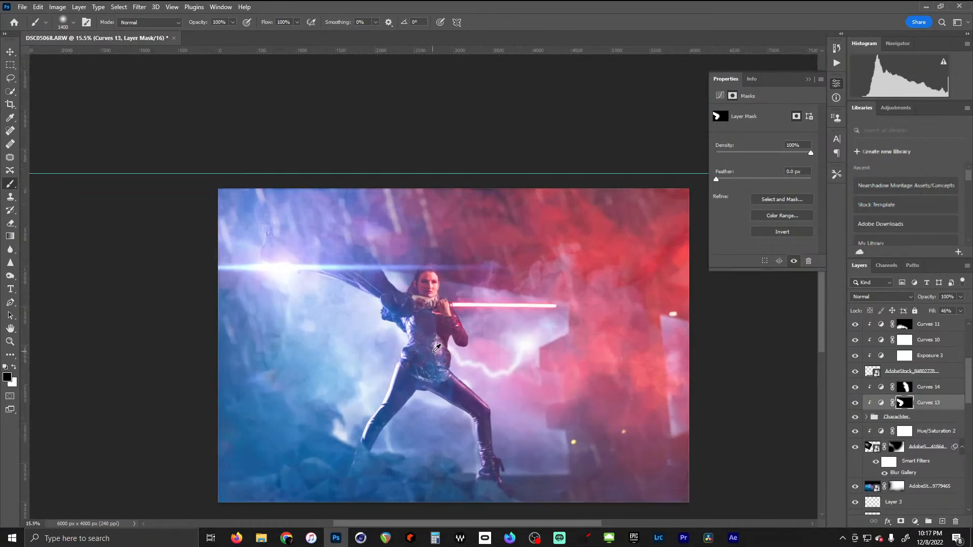
pyautogui.moveTo(473, 362); pyautogui.dragTo(451, 340)
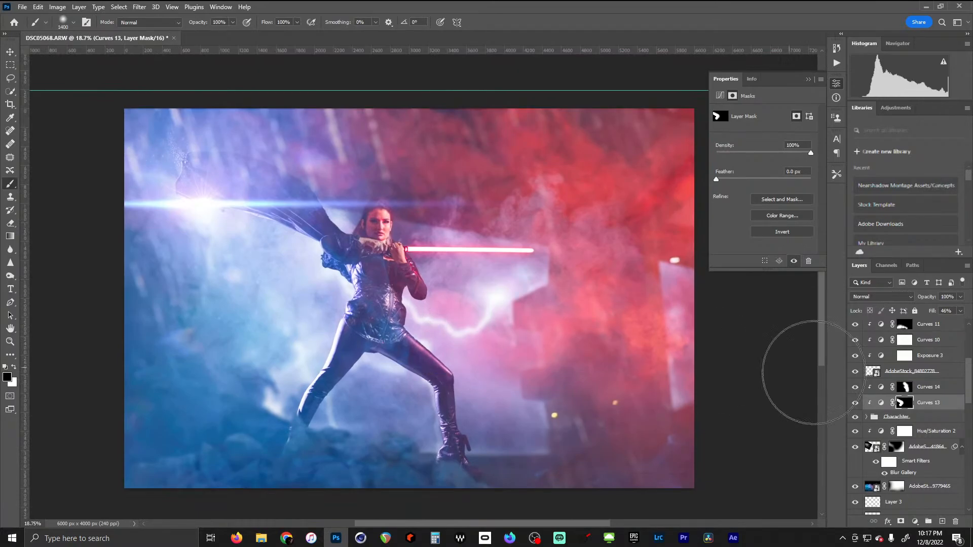
pyautogui.scroll(3, 875, 336)
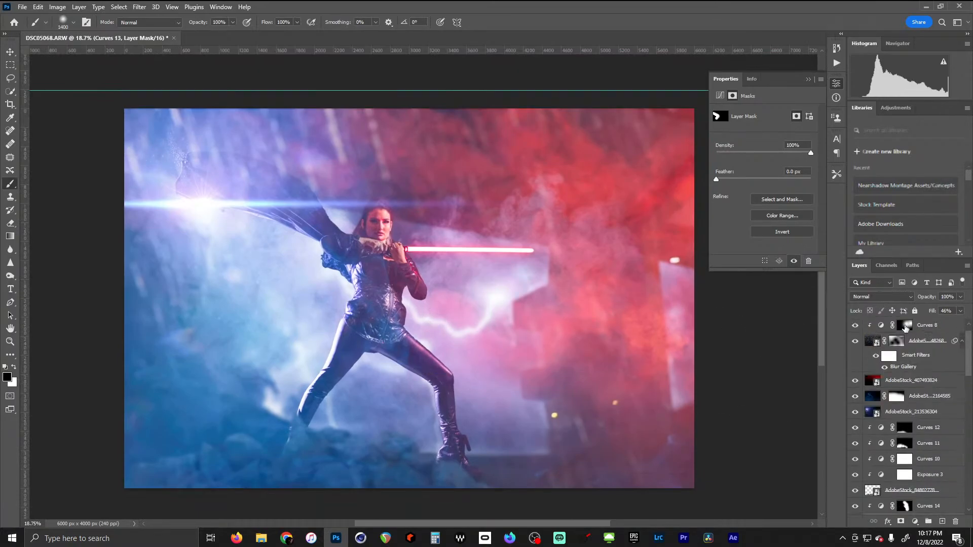
pyautogui.click(906, 328)
pyautogui.scroll(-10, 960, 504)
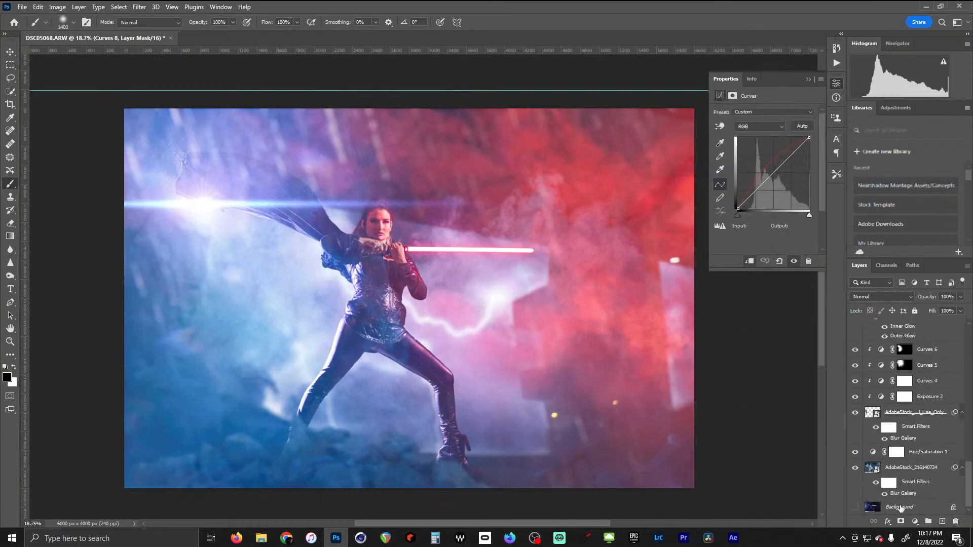
pyautogui.click(900, 508)
pyautogui.click(942, 520)
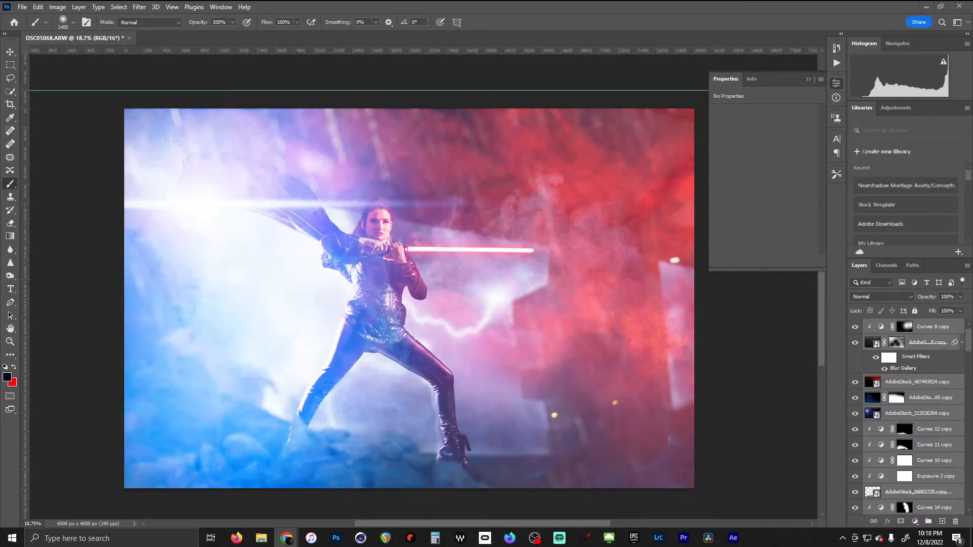
# Convert the duplicated layers into one Smart Object and set its blend mode to Multiply
pyautogui.hotkey('alt', 'Tab')
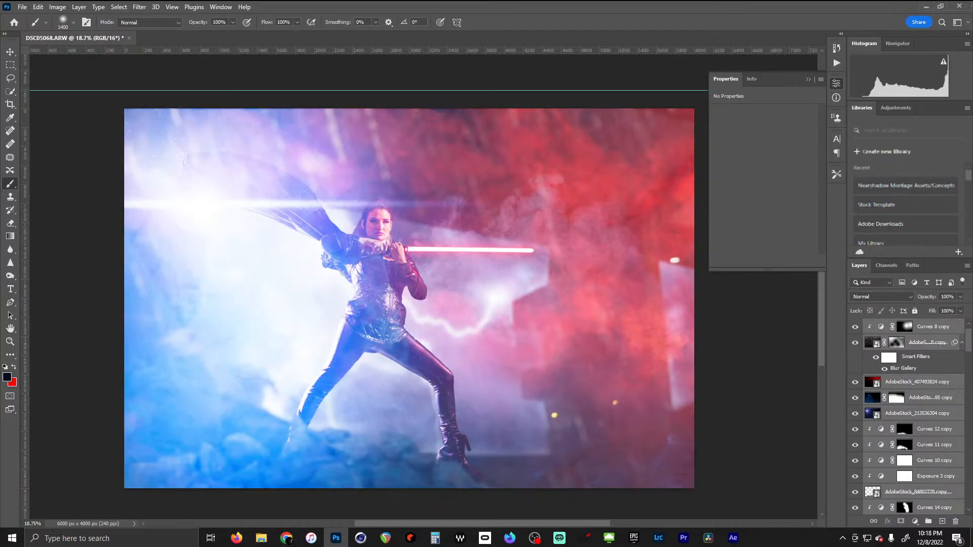
pyautogui.rightClick(927, 330)
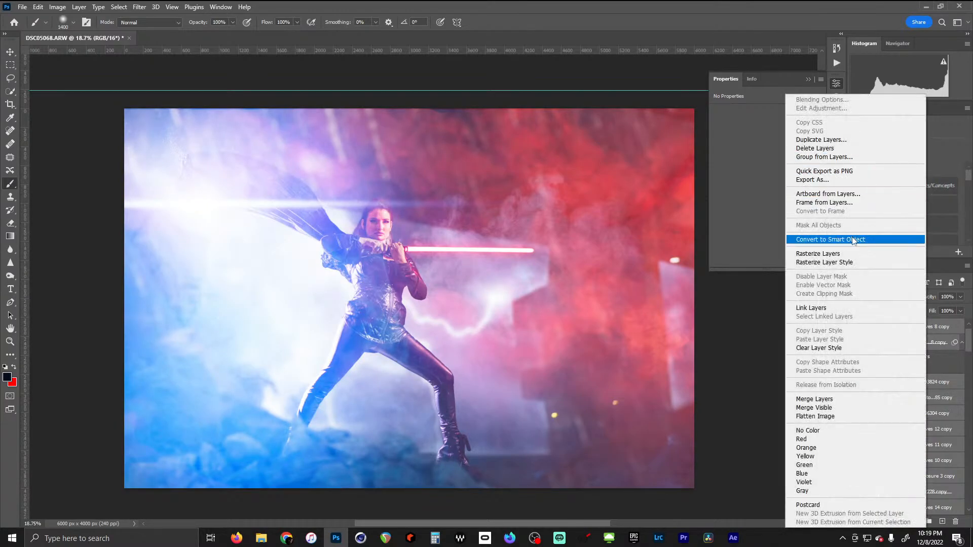
pyautogui.click(891, 177)
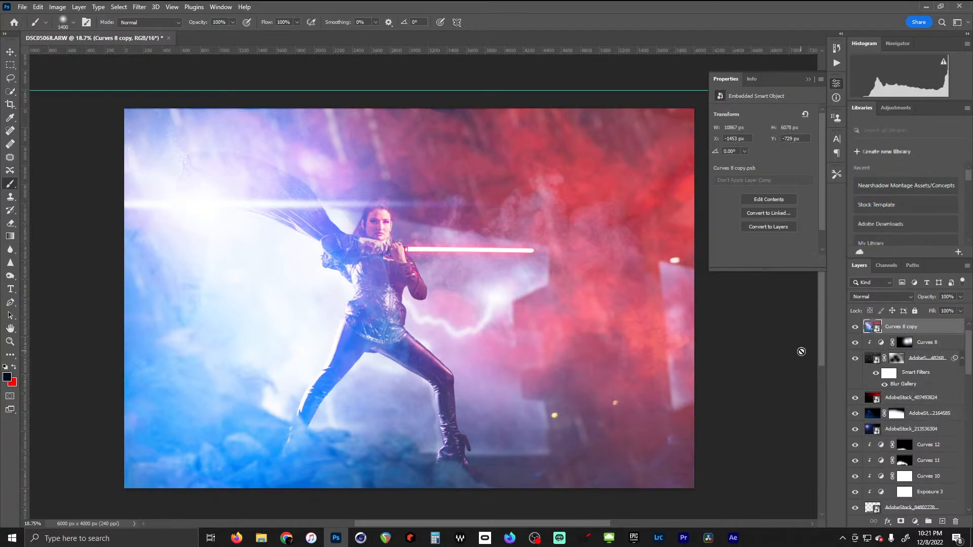
pyautogui.click(897, 297)
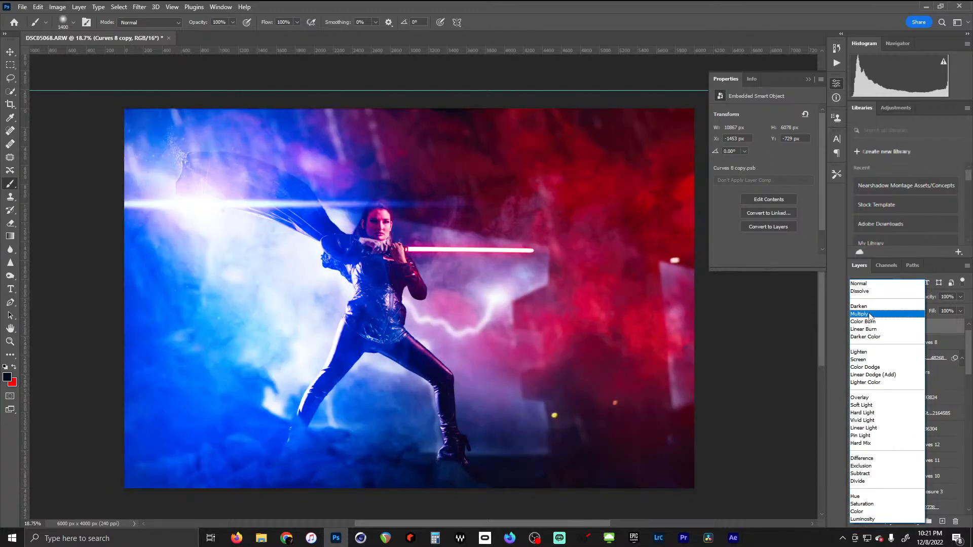
pyautogui.click(886, 314)
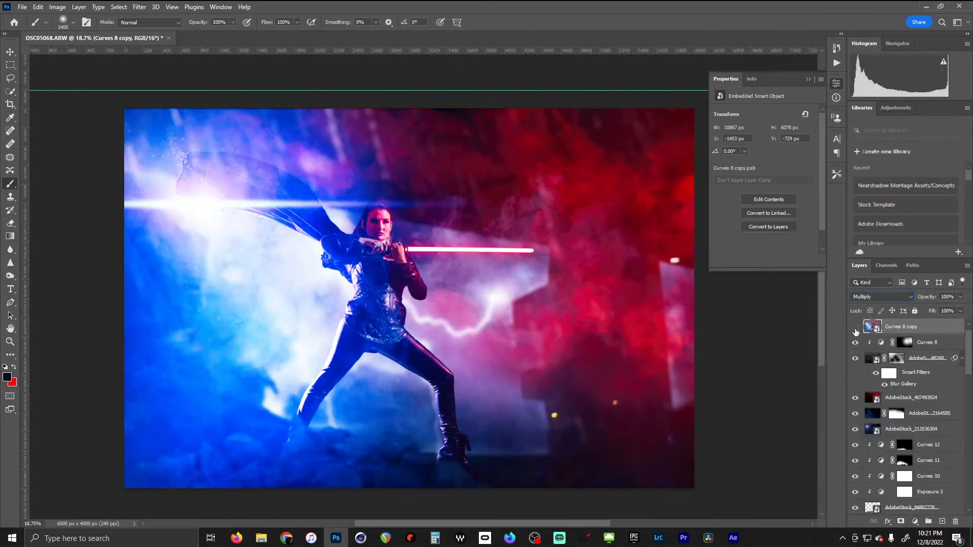
# Toggle the visibility of the Curves 8 copy layer to compare the image with and without the Multiply effect
pyautogui.click(855, 327)
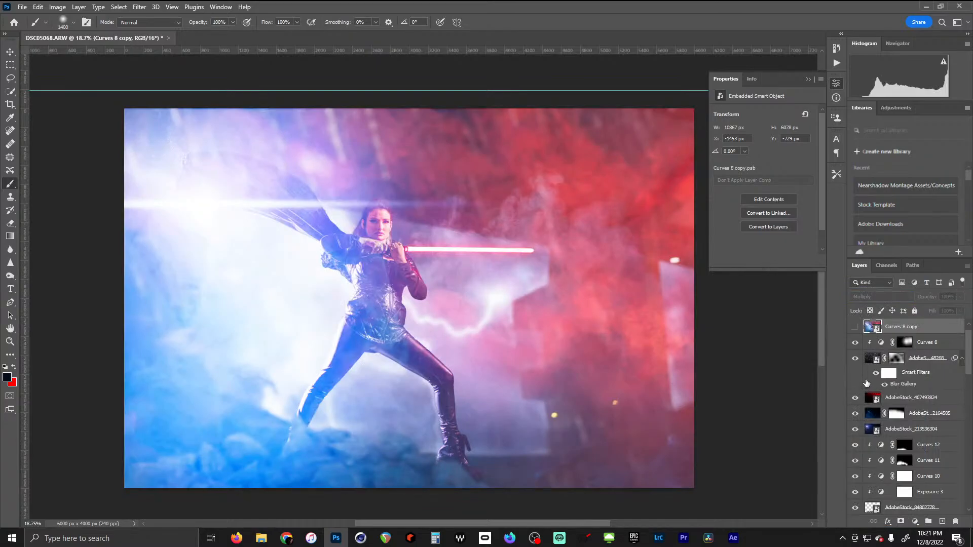
pyautogui.scroll(1, 969, 350)
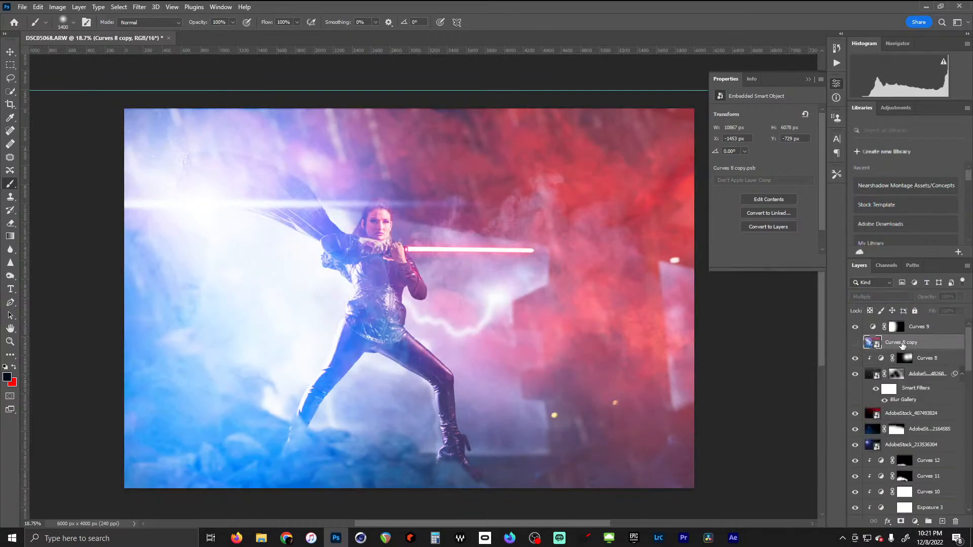
pyautogui.click(857, 344)
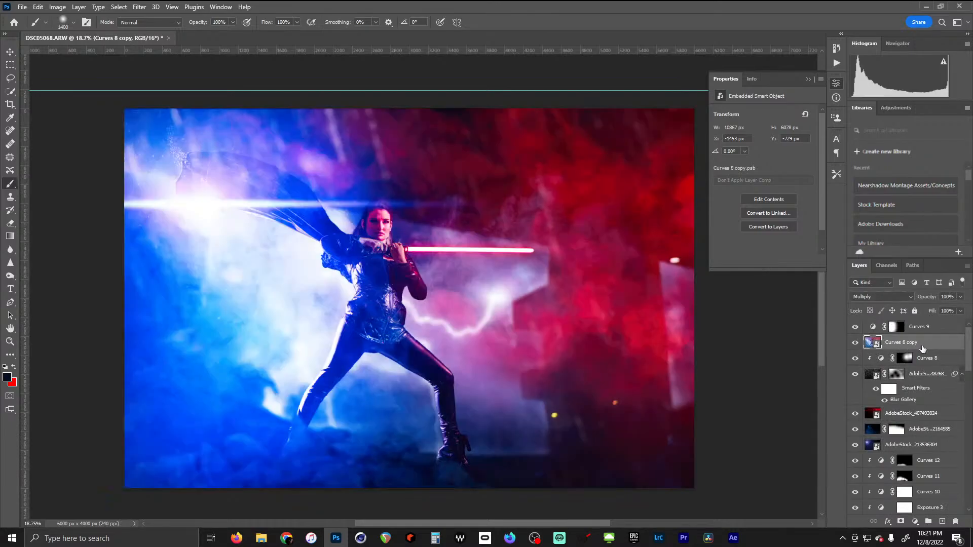
pyautogui.click(856, 343)
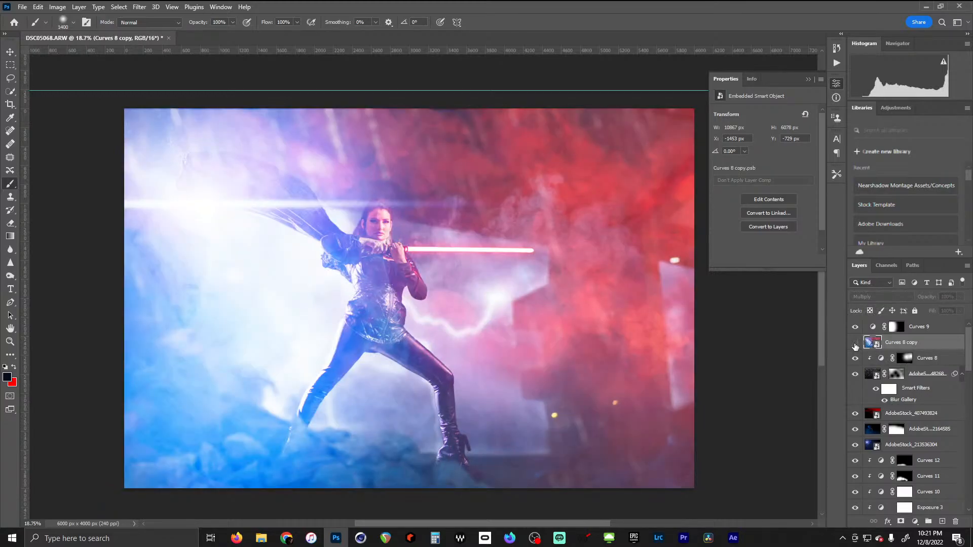
pyautogui.click(855, 344)
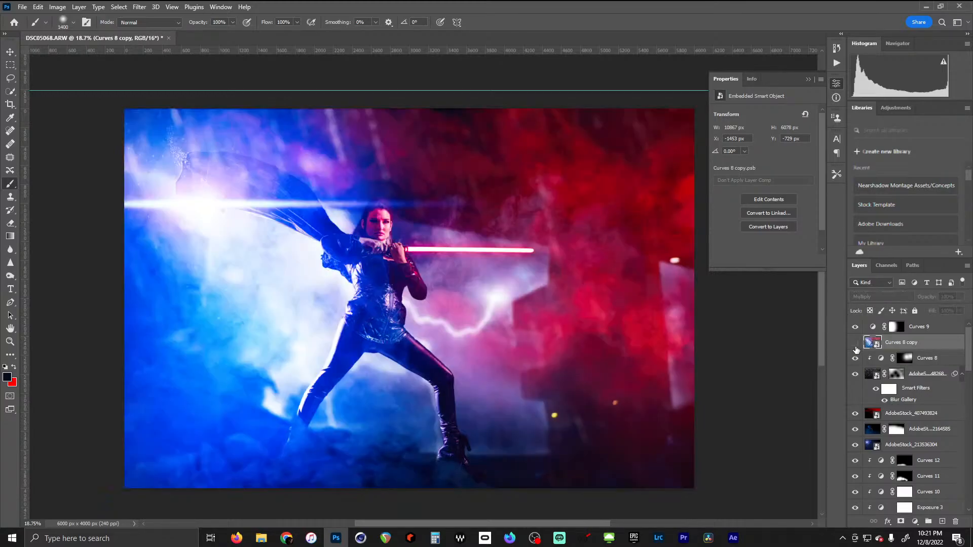
pyautogui.click(856, 344)
# Undo the Multiply blending, the Smart Object conversion and the layer duplication
pyautogui.hotkey('ctrl', 'z')
pyautogui.hotkey('ctrl', 'z')
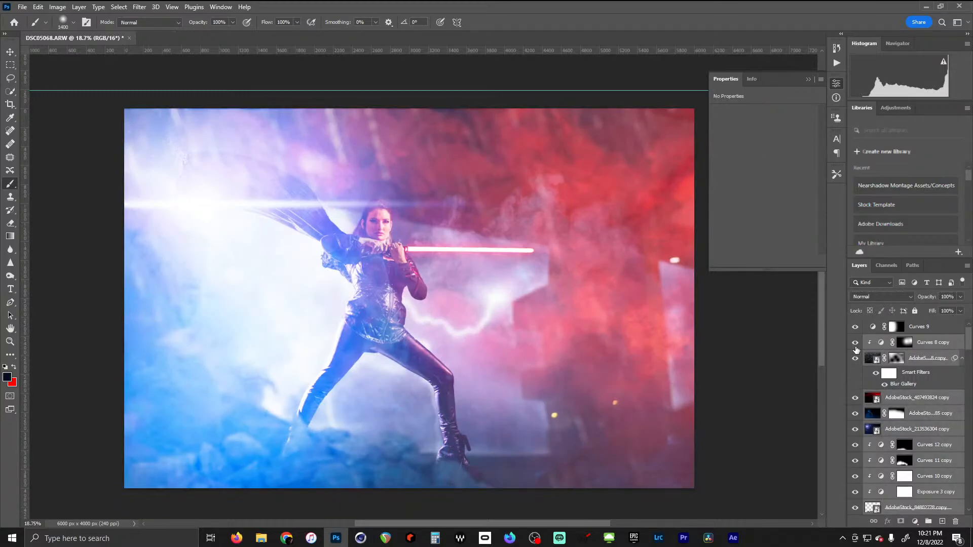
pyautogui.hotkey('ctrl', 'z')
pyautogui.hotkey('ctrl', 'z')
pyautogui.hotkey('ctrl', 'z')
pyautogui.hotkey('ctrl', 'z')
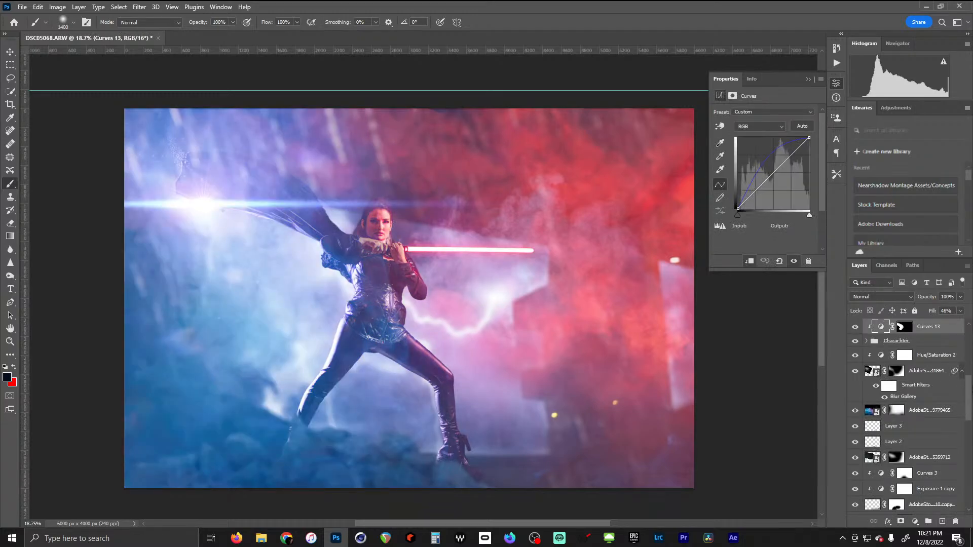
# Select all layers from Curves 9 down to AdobeStock_216140724, leaving out Background, and duplicate them
pyautogui.moveTo(969, 392); pyautogui.dragTo(972, 311)
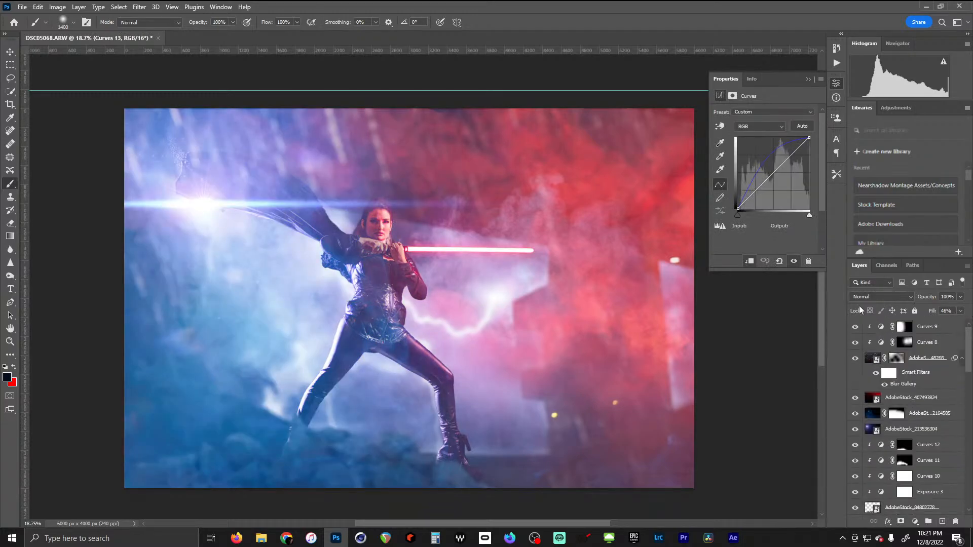
pyautogui.click(942, 328)
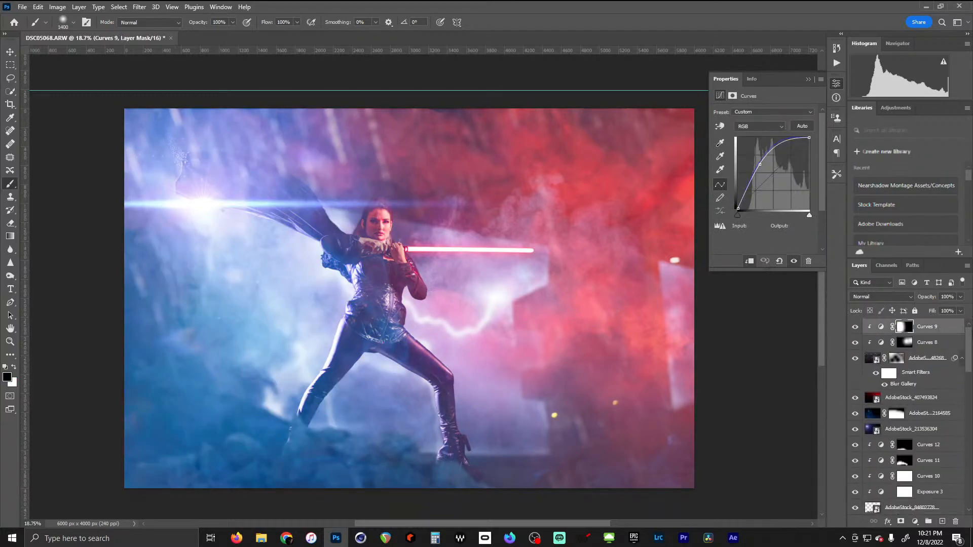
pyautogui.scroll(-10, 890, 506)
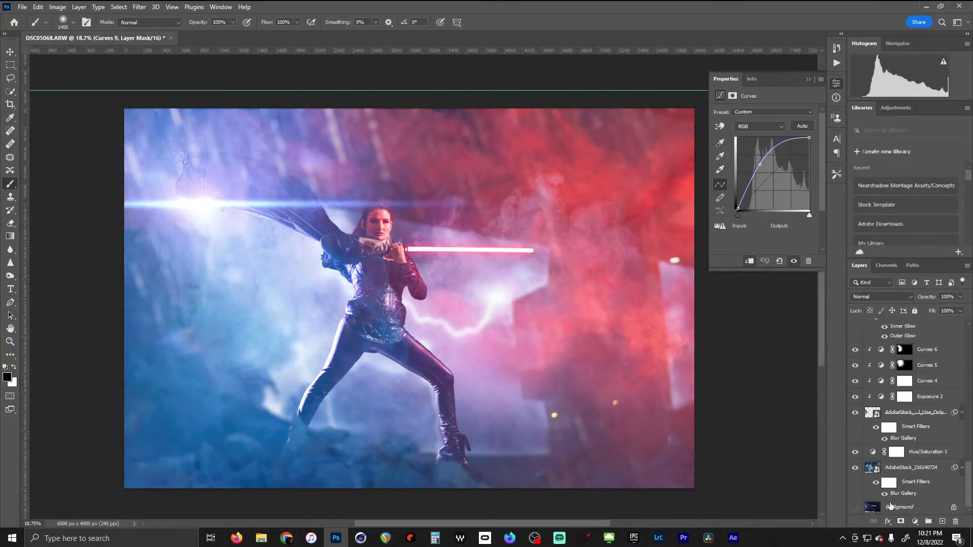
pyautogui.keyDown('shift'); pyautogui.click(913, 470); pyautogui.keyUp('shift')
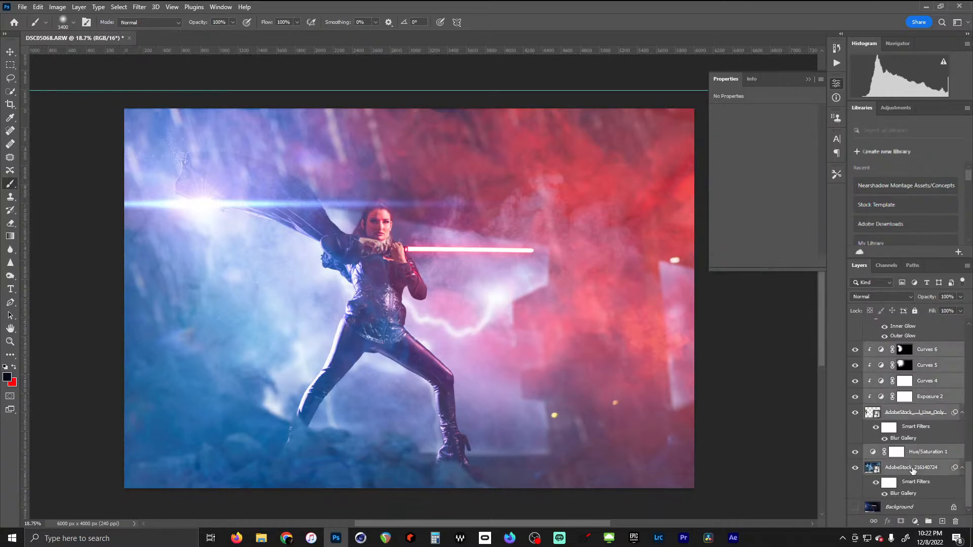
pyautogui.moveTo(967, 474); pyautogui.dragTo(968, 508)
pyautogui.moveTo(925, 456); pyautogui.dragTo(942, 523)
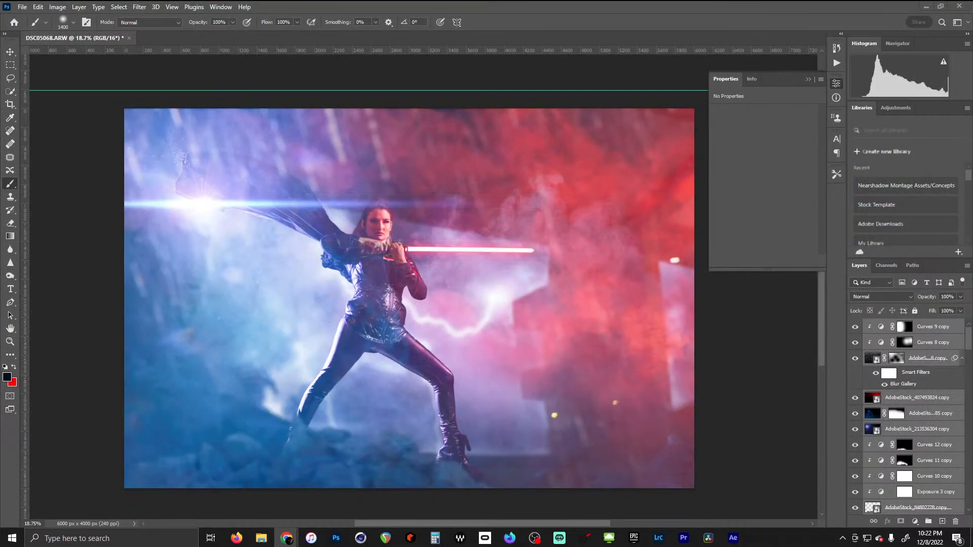
pyautogui.hotkey('alt', 'Tab')
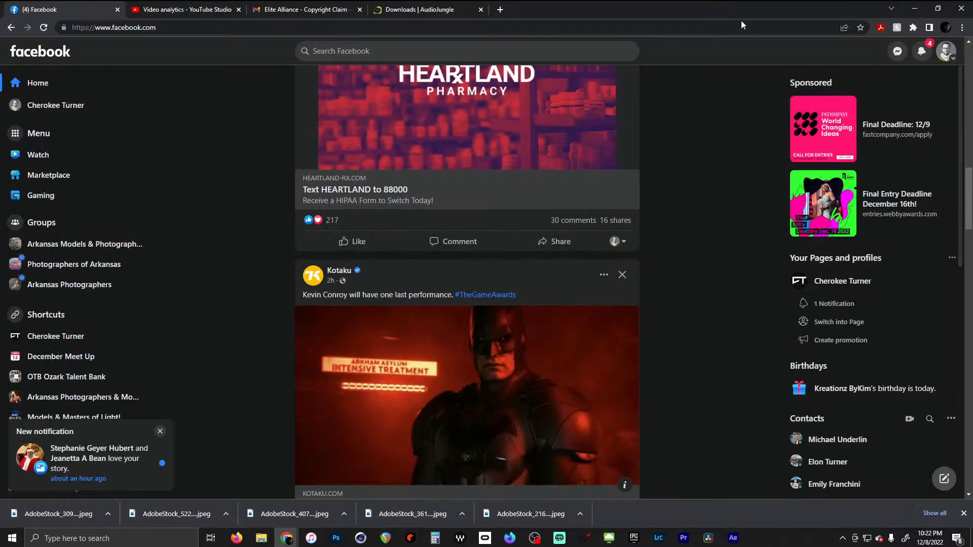
pyautogui.hotkey('alt', 'Tab')
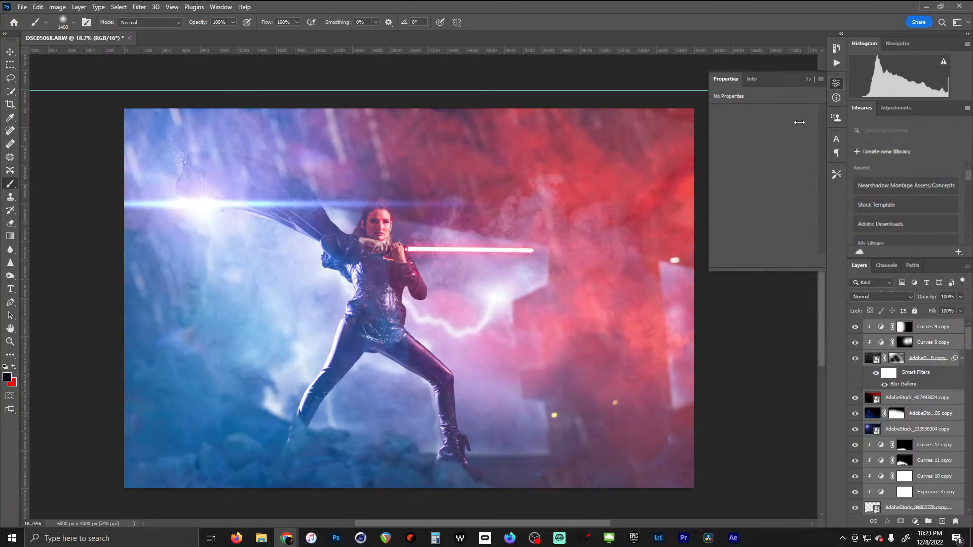
pyautogui.click(806, 14)
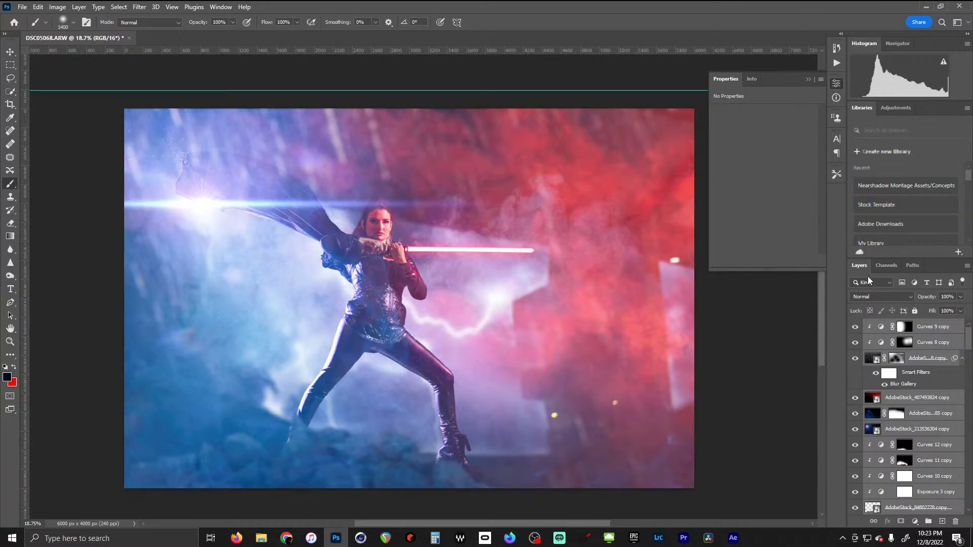
# Convert the duplicated layers into one Smart Object and rasterize it into a pixel layer
pyautogui.rightClick(935, 342)
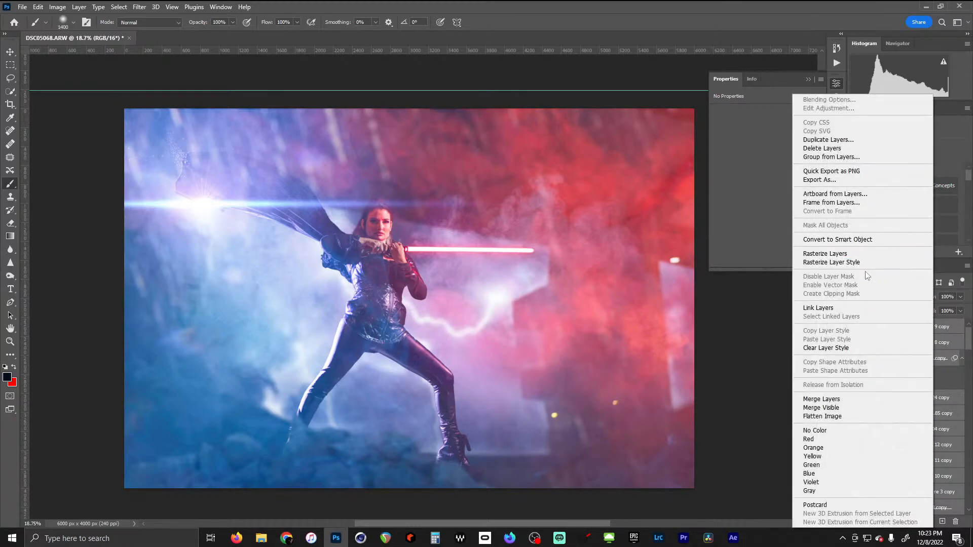
pyautogui.click(865, 244)
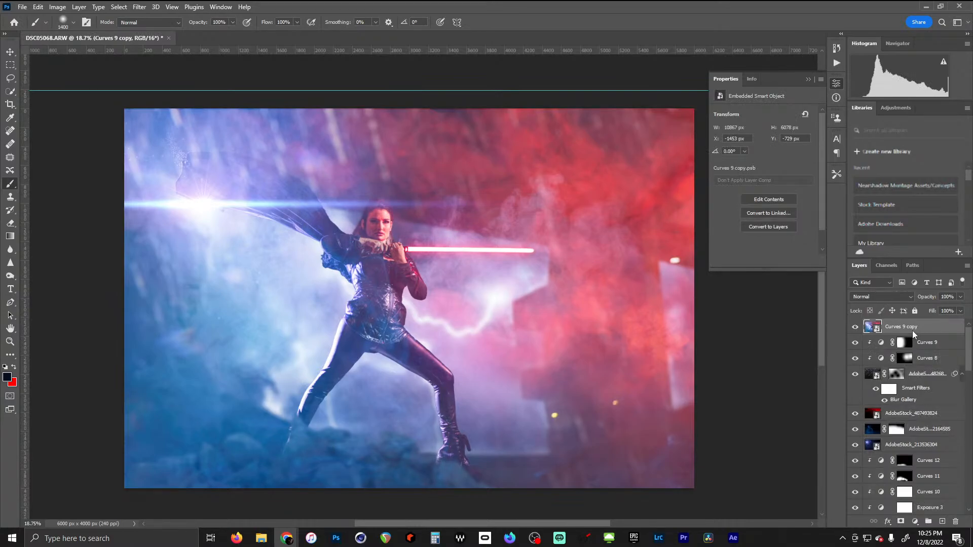
pyautogui.rightClick(915, 327)
pyautogui.click(890, 280)
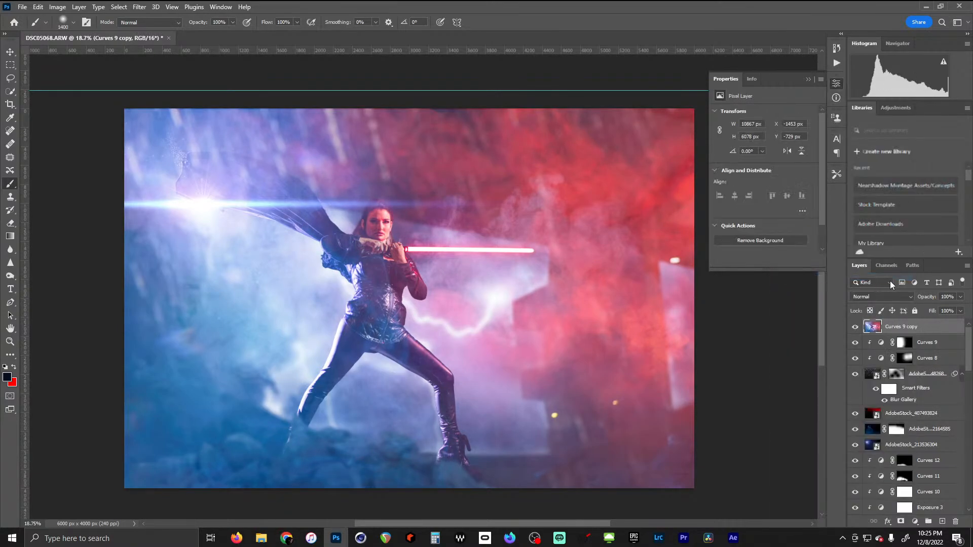
# Set the Curves 9 copy layer's blend mode to Multiply and hide its effect with an inverted black layer mask
pyautogui.click(882, 296)
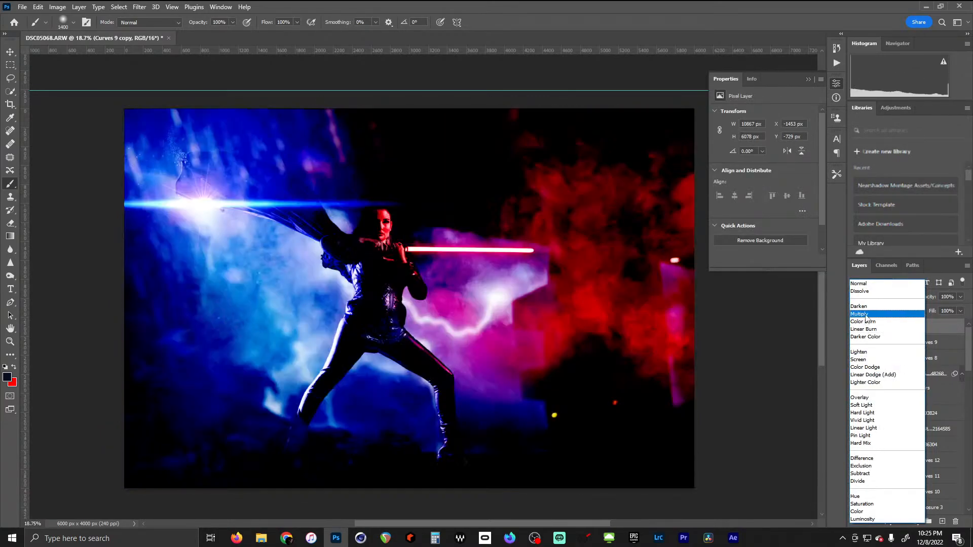
pyautogui.click(861, 314)
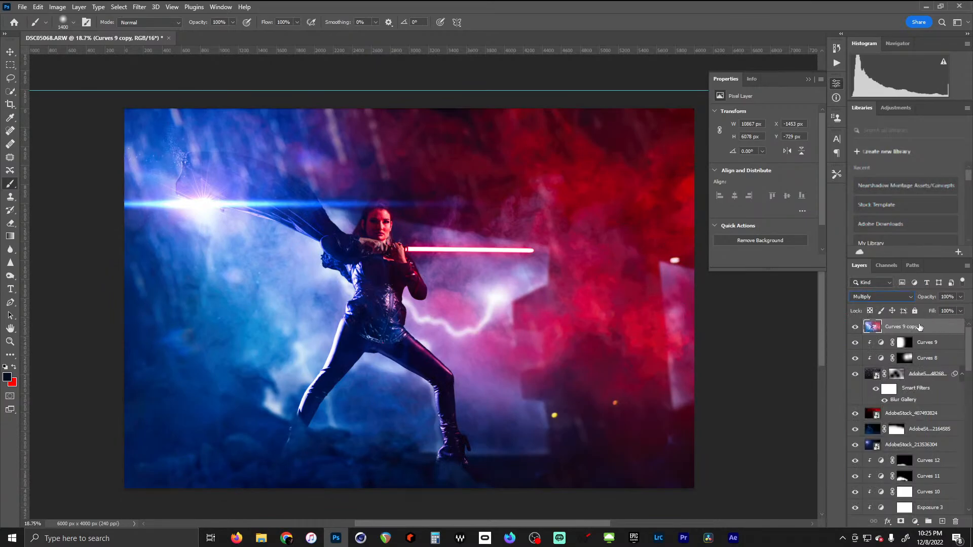
pyautogui.click(901, 522)
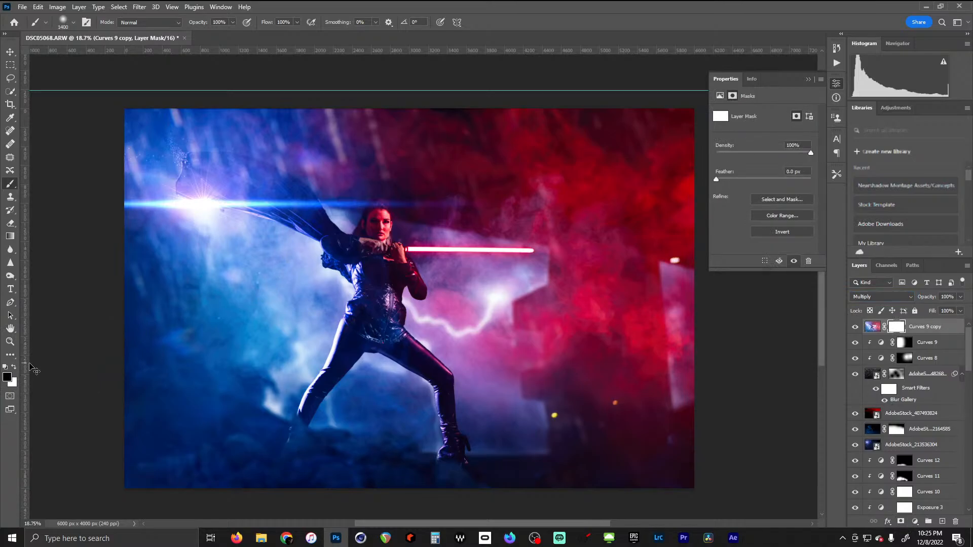
pyautogui.hotkey('ctrl', 'i')
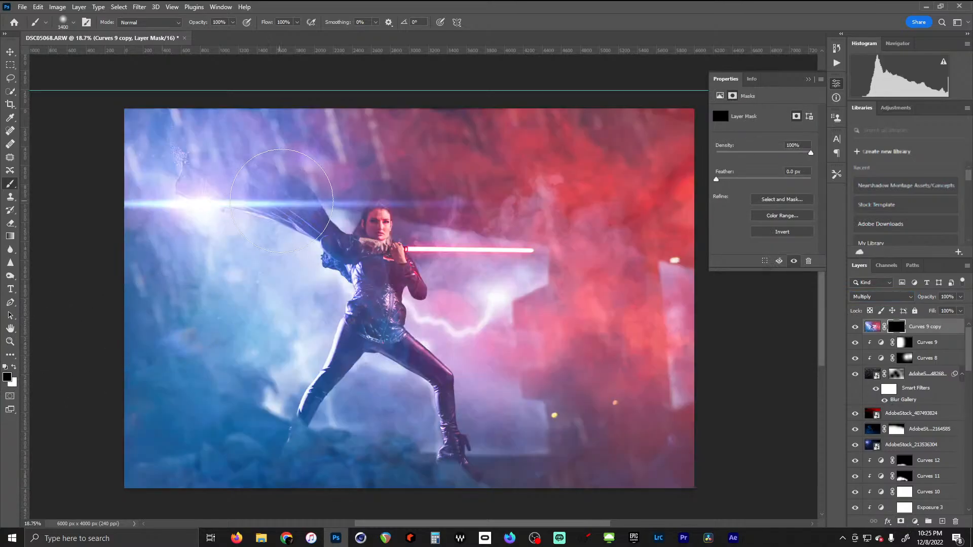
# Paint white on the Curves 9 copy mask with a 5000 px soft brush to darken the image's lower-right corner
pyautogui.press(']')
pyautogui.press(']')
pyautogui.press(']')
pyautogui.press(']')
pyautogui.press(']')
pyautogui.press(']')
pyautogui.press(']')
pyautogui.press(']')
pyautogui.press(']')
pyautogui.press(']')
pyautogui.press(']')
pyautogui.press(']')
pyautogui.press(']')
pyautogui.press(']')
pyautogui.press(']')
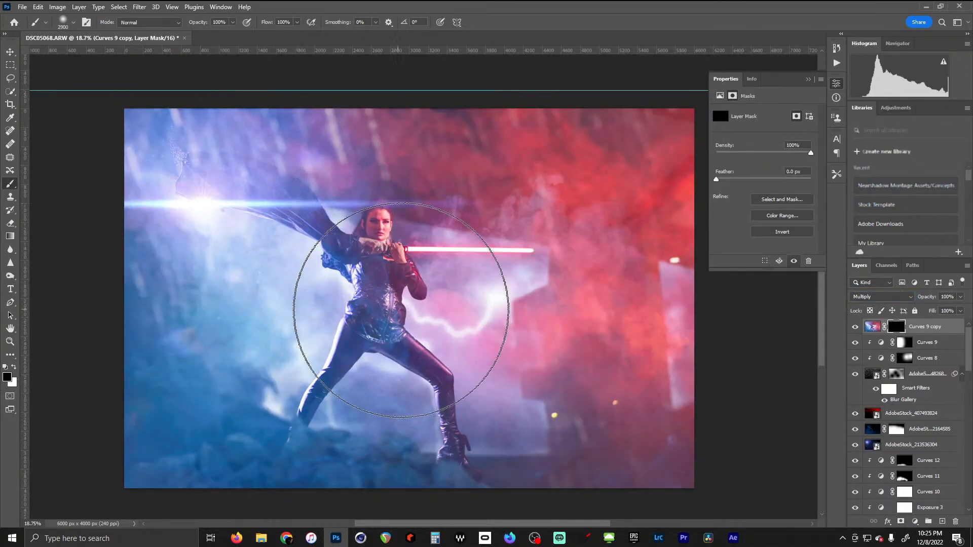
pyautogui.moveTo(434, 298); pyautogui.dragTo(382, 270)
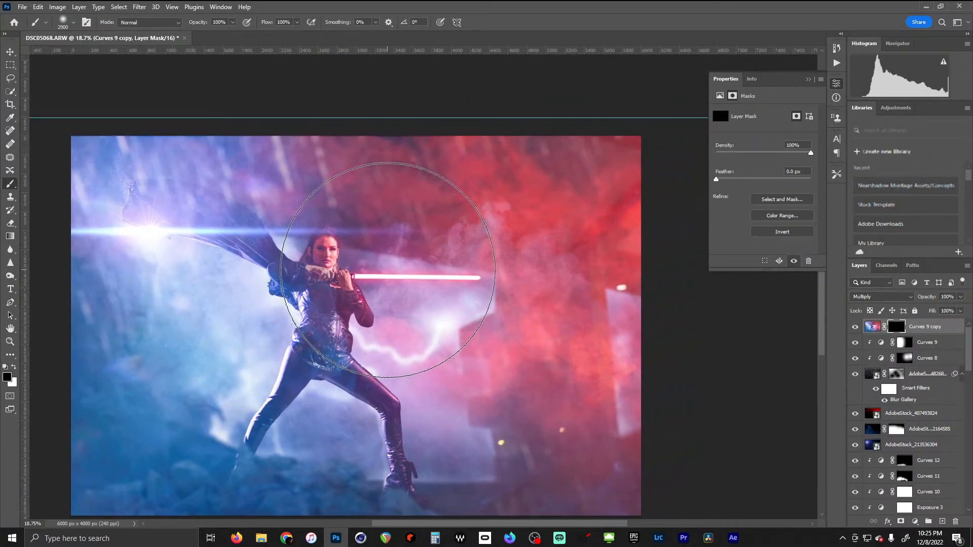
pyautogui.scroll(-2, 599, 406)
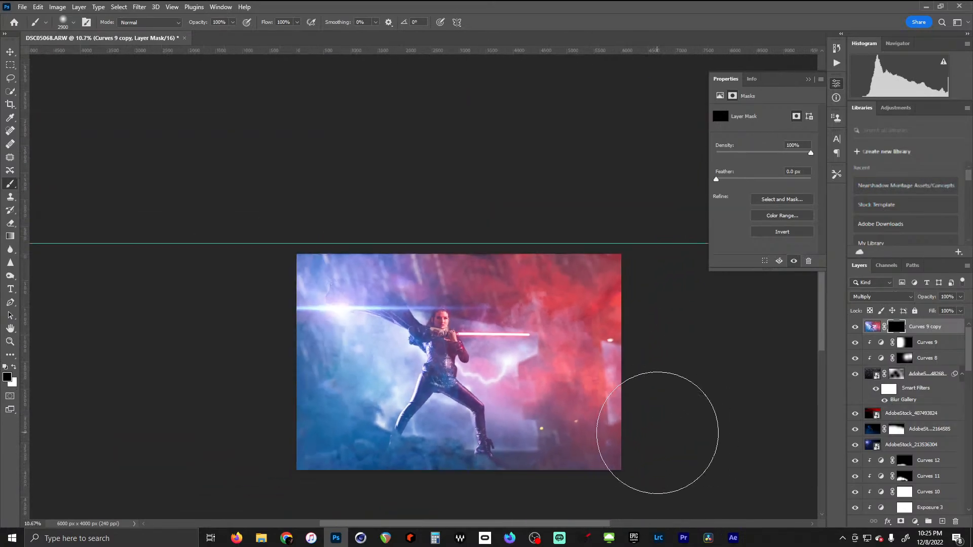
pyautogui.press(']')
pyautogui.press(']')
pyautogui.press(']')
pyautogui.press(']')
pyautogui.press(']')
pyautogui.press(']')
pyautogui.press(']')
pyautogui.press(']')
pyautogui.press(']')
pyautogui.press(']')
pyautogui.press(']')
pyautogui.press(']')
pyautogui.press(']')
pyautogui.press(']')
pyautogui.press(']')
pyautogui.press(']')
pyautogui.press(']')
pyautogui.press(']')
pyautogui.press(']')
pyautogui.press(']')
pyautogui.press(']')
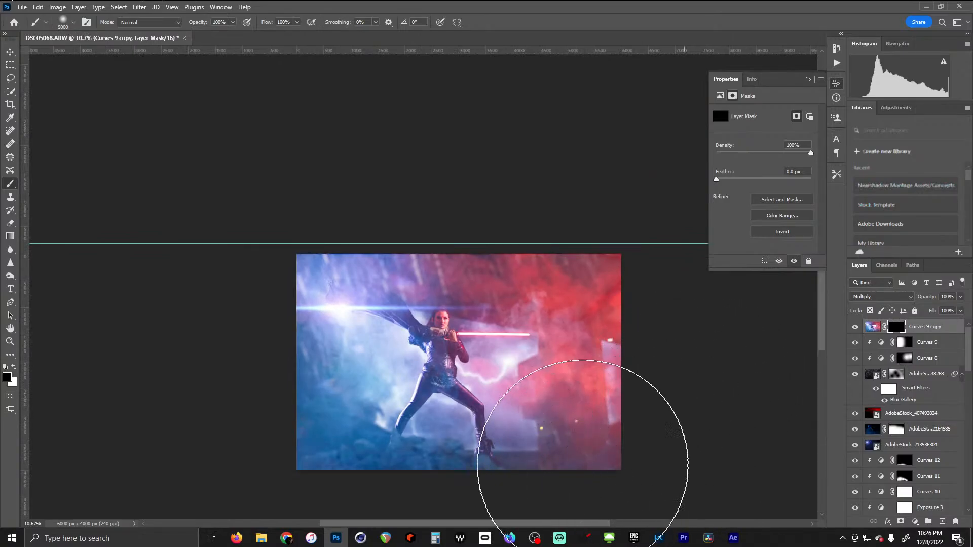
pyautogui.click(13, 366)
pyautogui.moveTo(583, 482)
pyautogui.mouseDown()
pyautogui.moveTo(491, 353)
pyautogui.moveTo(476, 352)
pyautogui.mouseUp()
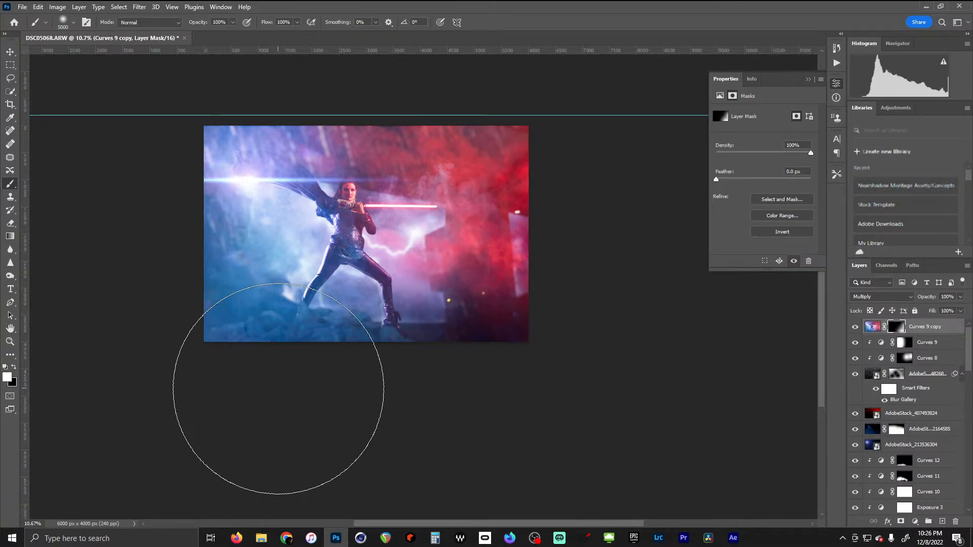
# Paint white along the lower-left, upper and side edges of the Curves 9 copy mask to complete a vignette around the figure
pyautogui.moveTo(278, 389); pyautogui.dragTo(326, 385)
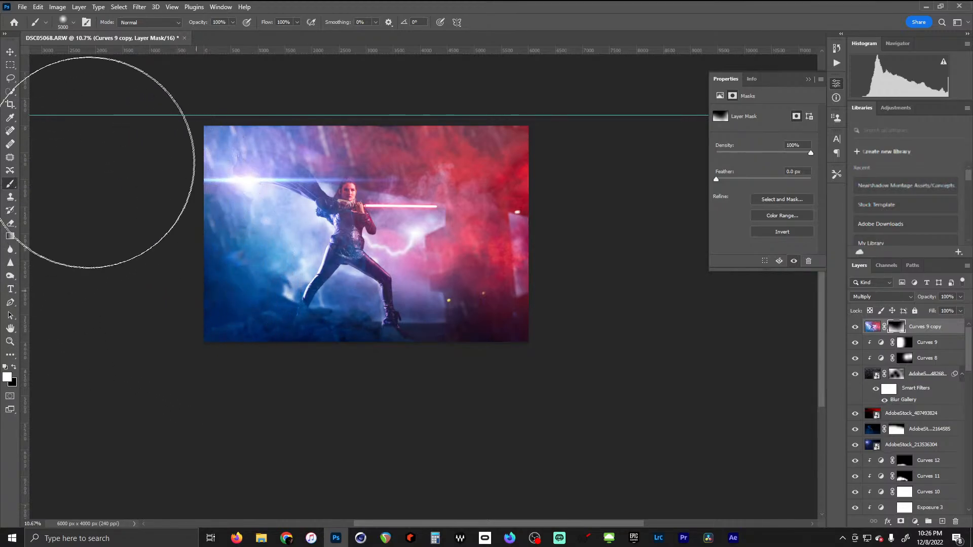
pyautogui.moveTo(222, 156); pyautogui.dragTo(205, 224)
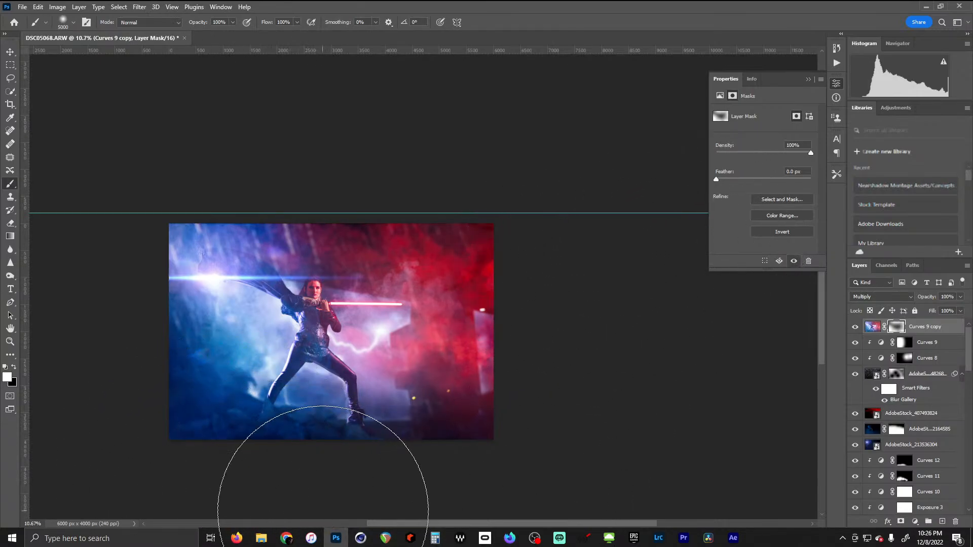
pyautogui.moveTo(220, 360); pyautogui.dragTo(291, 331)
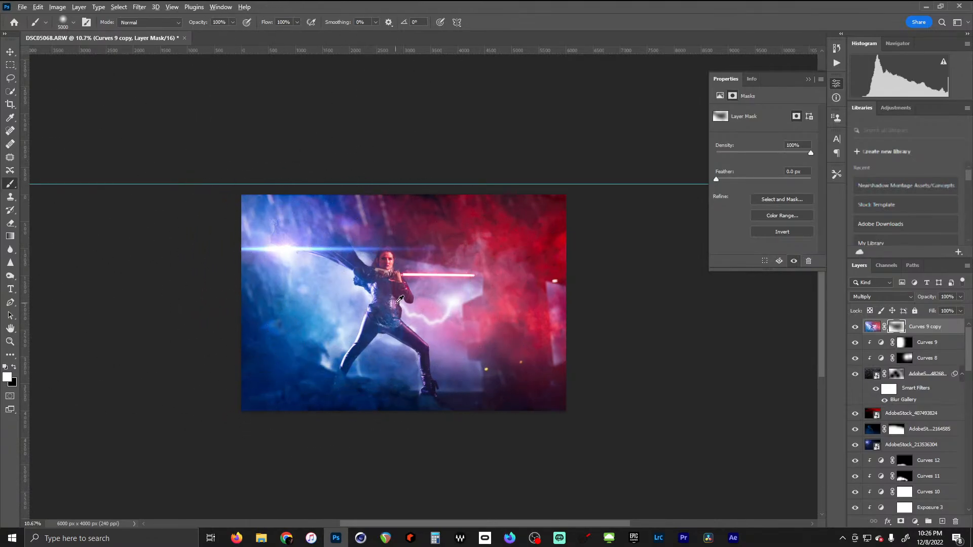
# Examine the masked Multiply vignette around the figure and across the whole composite
pyautogui.scroll(3, 397, 302)
pyautogui.scroll(1, 400, 302)
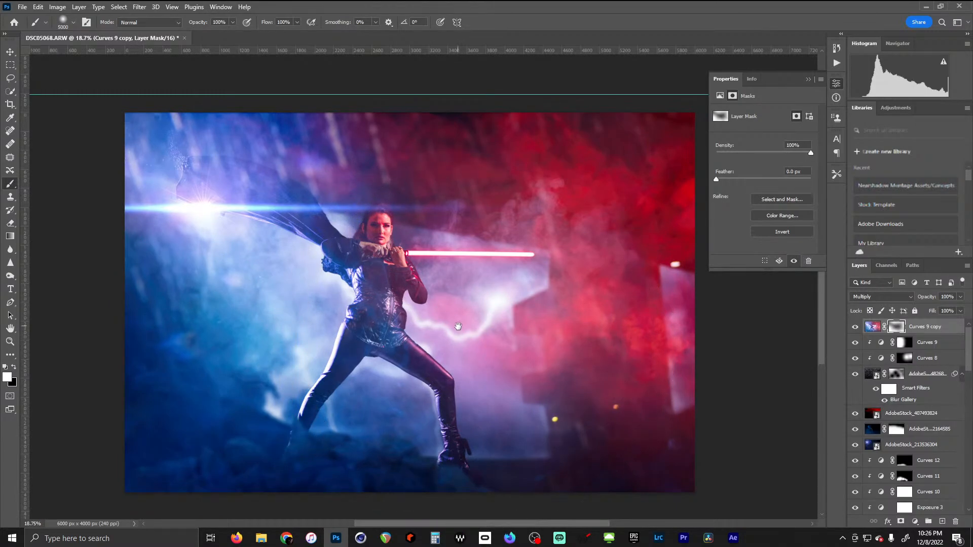
pyautogui.moveTo(457, 324); pyautogui.dragTo(413, 277)
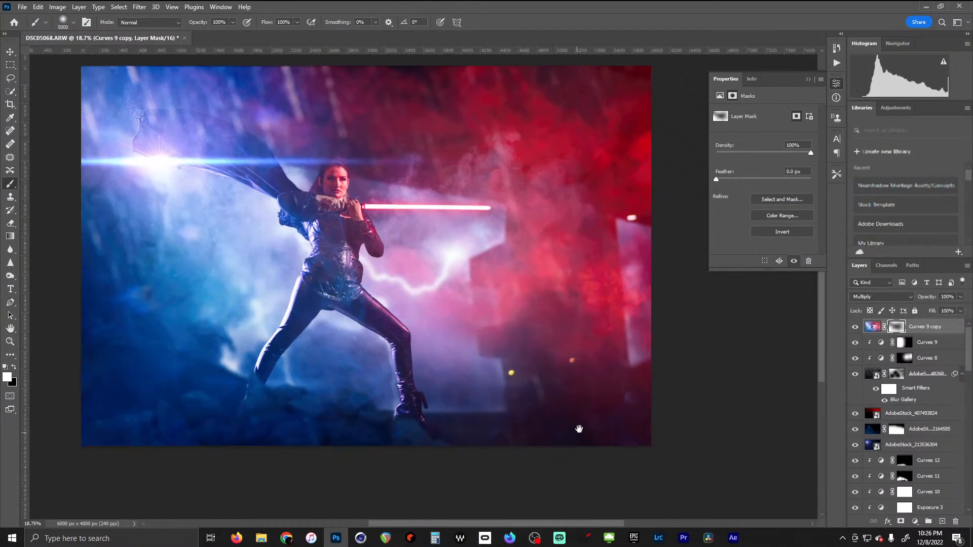
pyautogui.moveTo(580, 428); pyautogui.dragTo(578, 358)
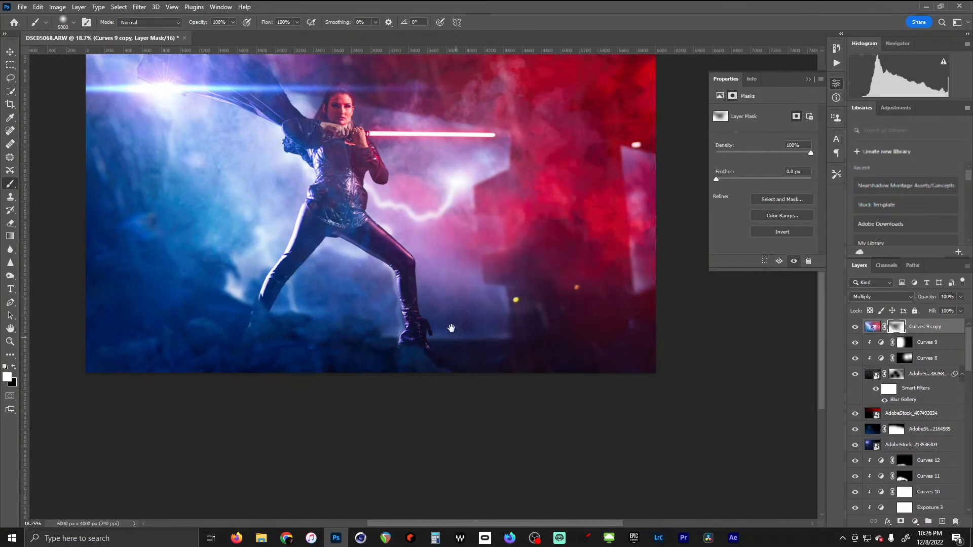
pyautogui.moveTo(378, 283)
pyautogui.mouseDown()
pyautogui.moveTo(428, 407)
pyautogui.moveTo(325, 391)
pyautogui.moveTo(376, 395)
pyautogui.mouseUp()
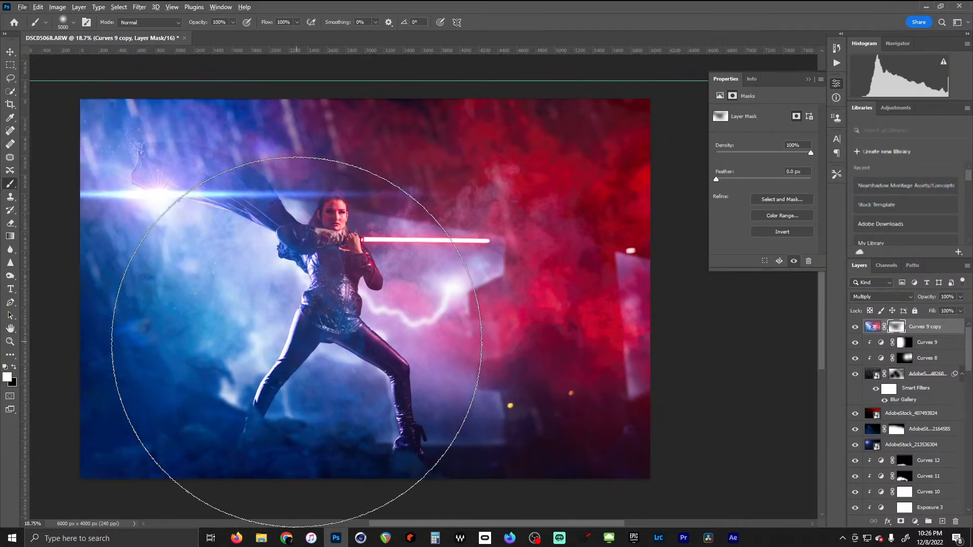
pyautogui.scroll(-3, 300, 292)
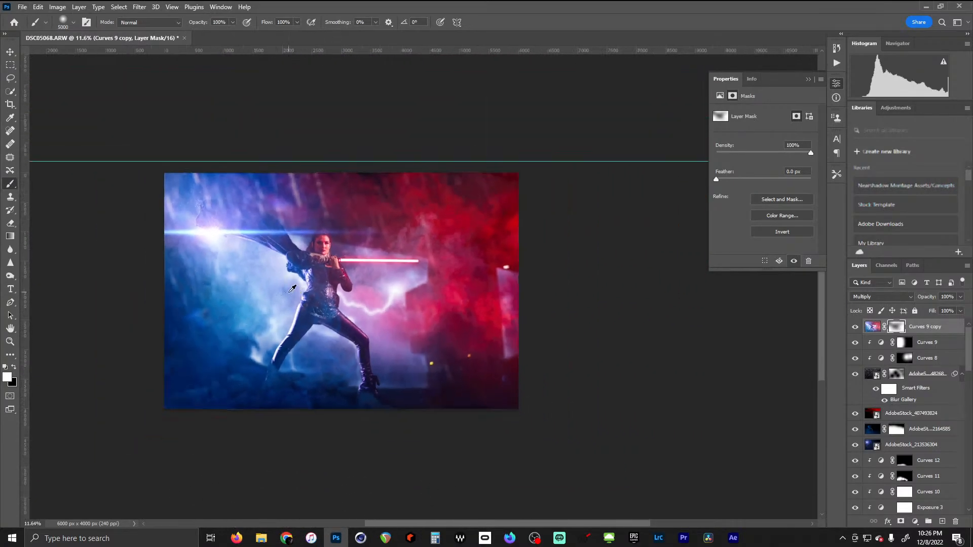
pyautogui.scroll(4, 292, 289)
pyautogui.scroll(-1, 272, 283)
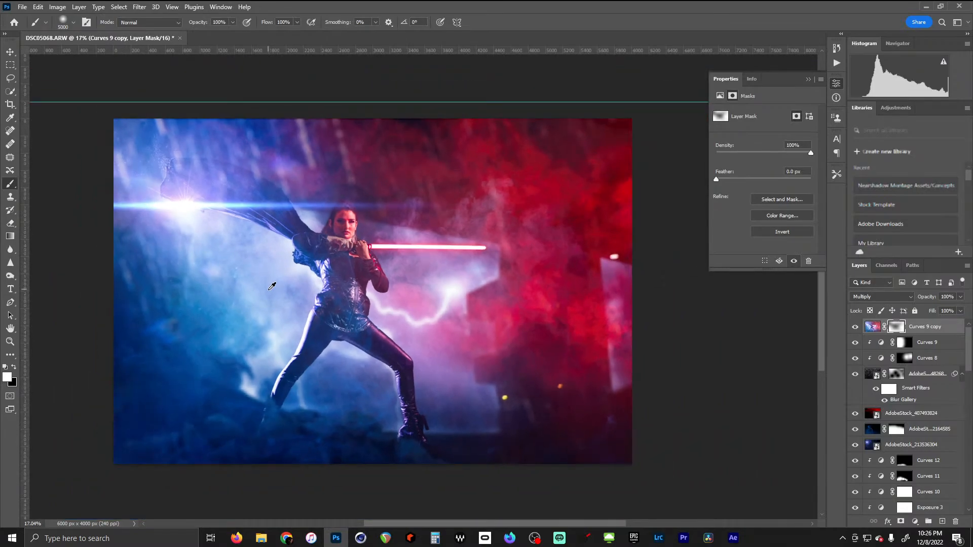